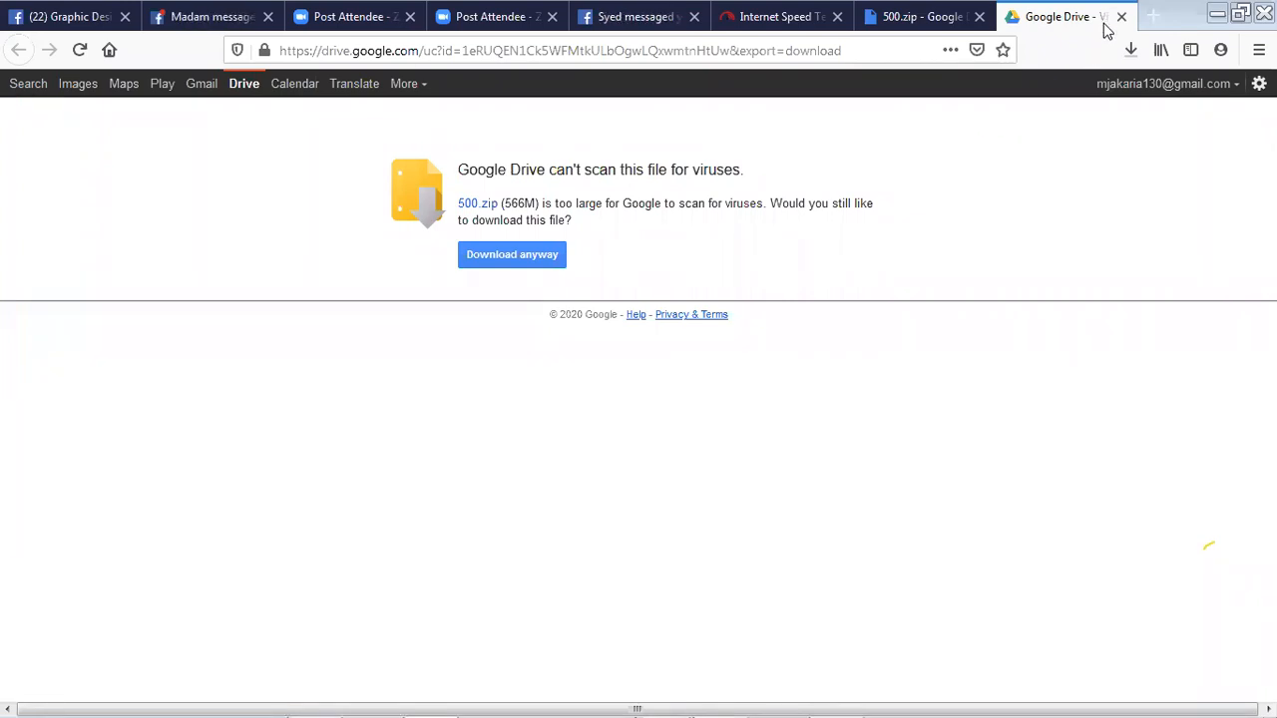
Check the download progress of 500.zip in Firefox and minimize the browser.
{"action": "left_click", "coordinate": [1133, 51]}
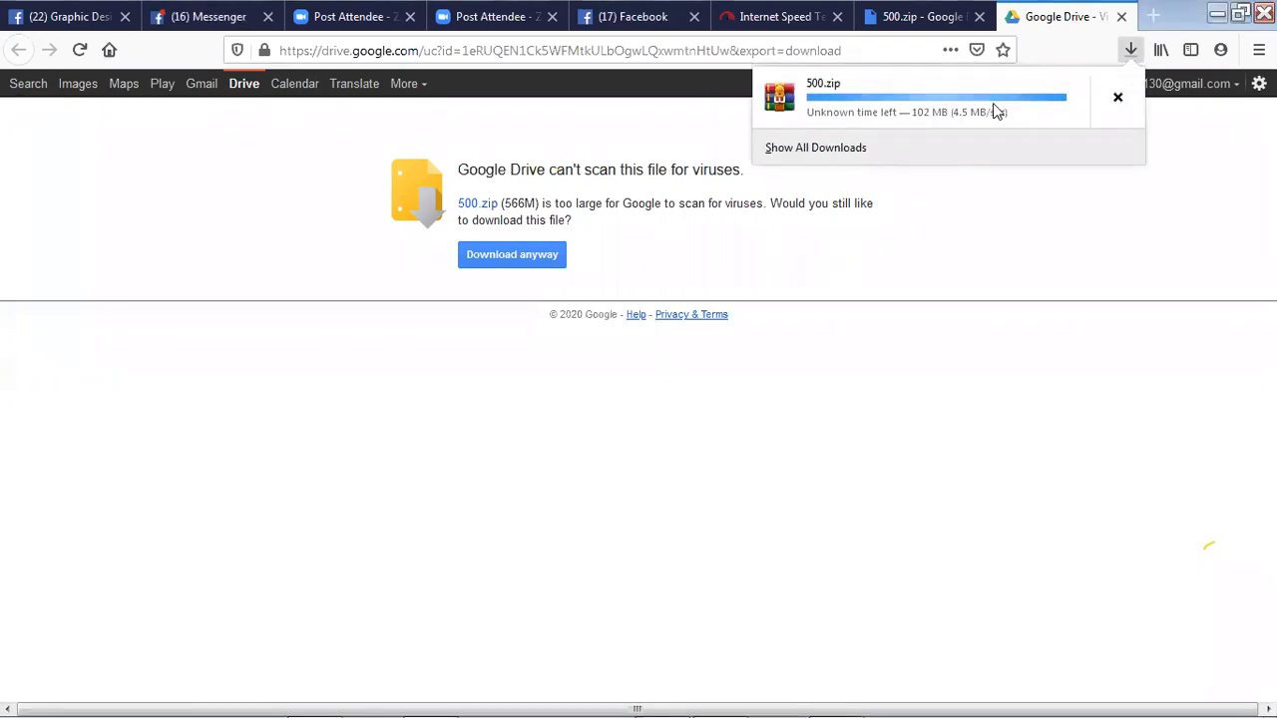
{"action": "left_click", "coordinate": [1217, 14]}
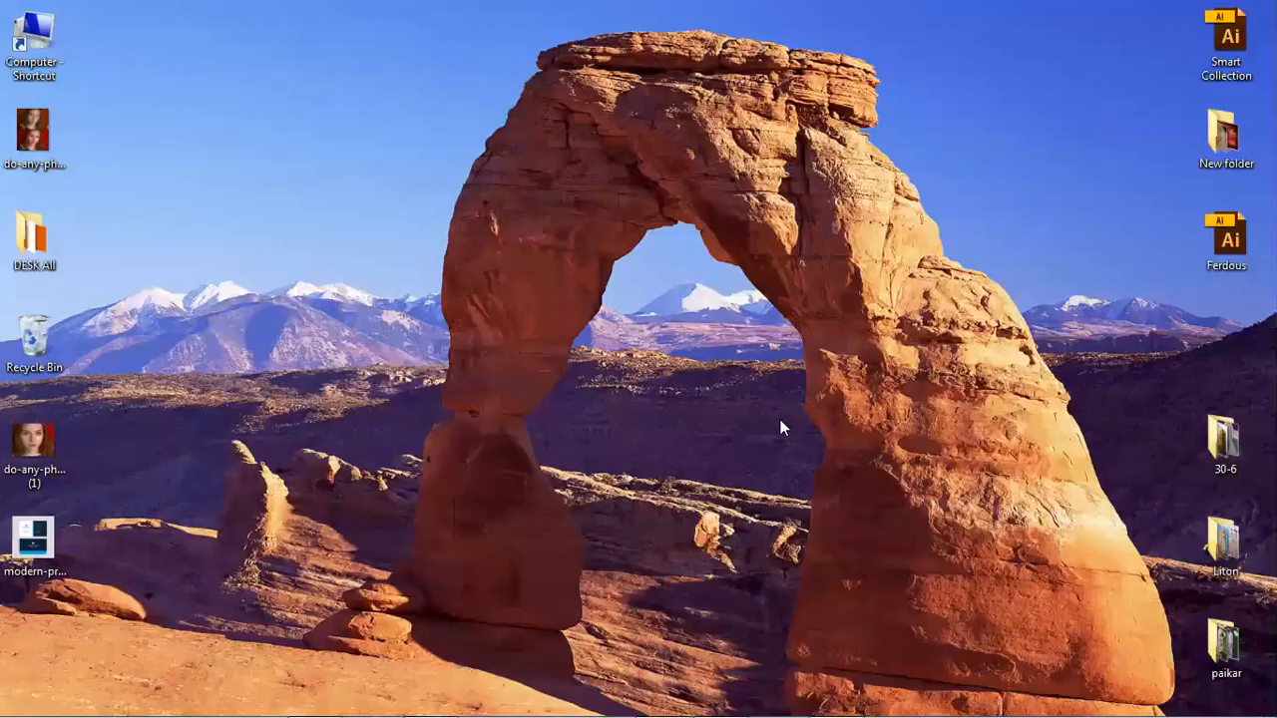
Switch to Chrome and view the Web Banner project open on Behance.
{"action": "mouse_move", "coordinate": [651, 698]}
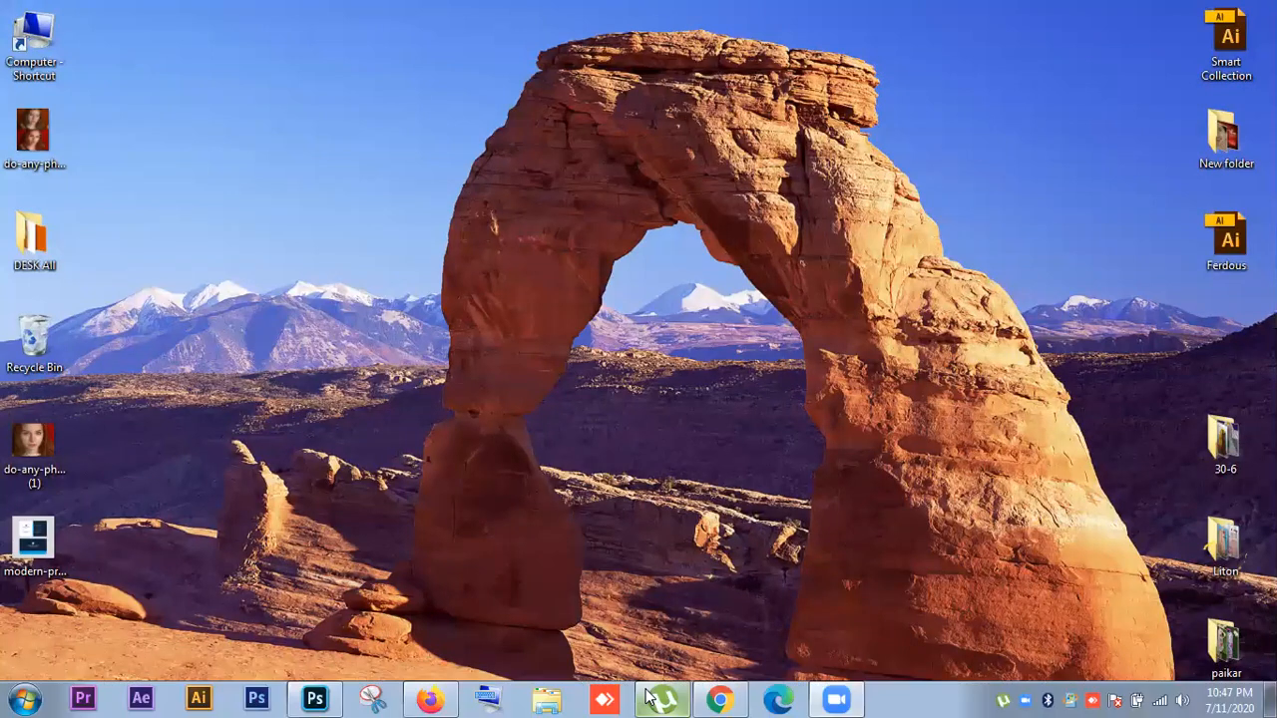
{"action": "left_click", "coordinate": [717, 698]}
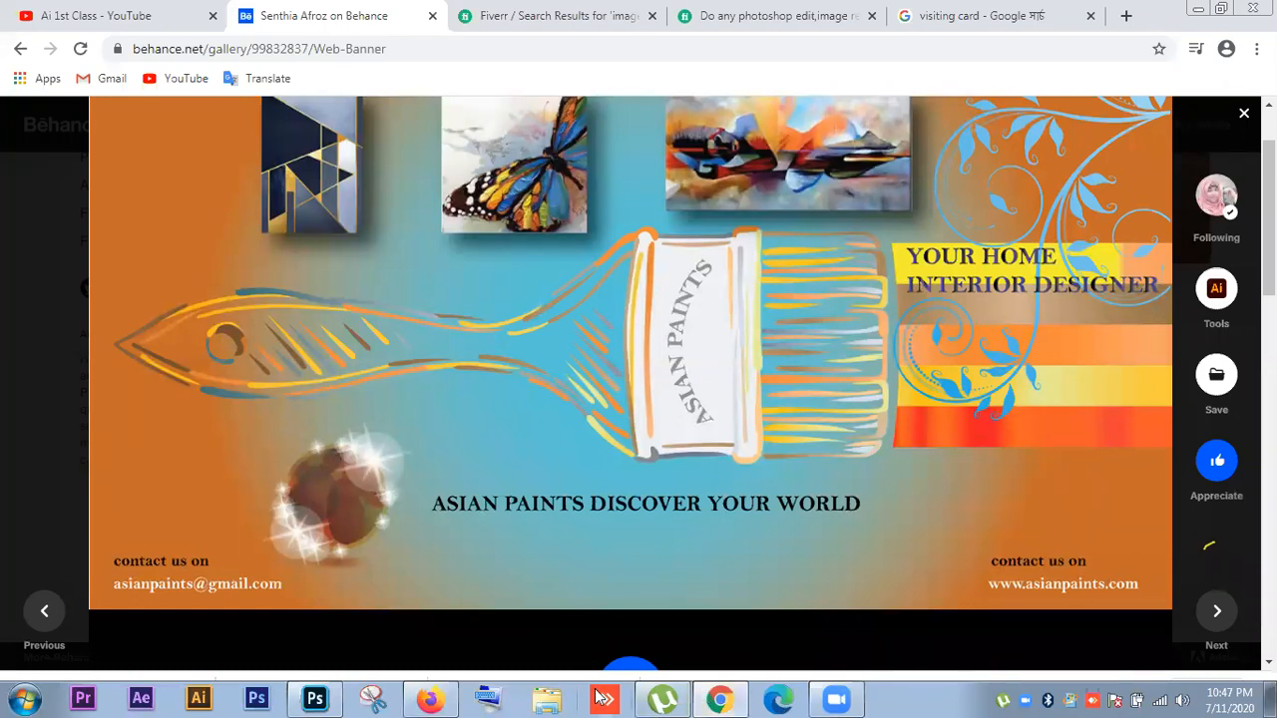
{"action": "scroll", "coordinate": [600, 681], "scroll_direction": "up", "scroll_amount": 1}
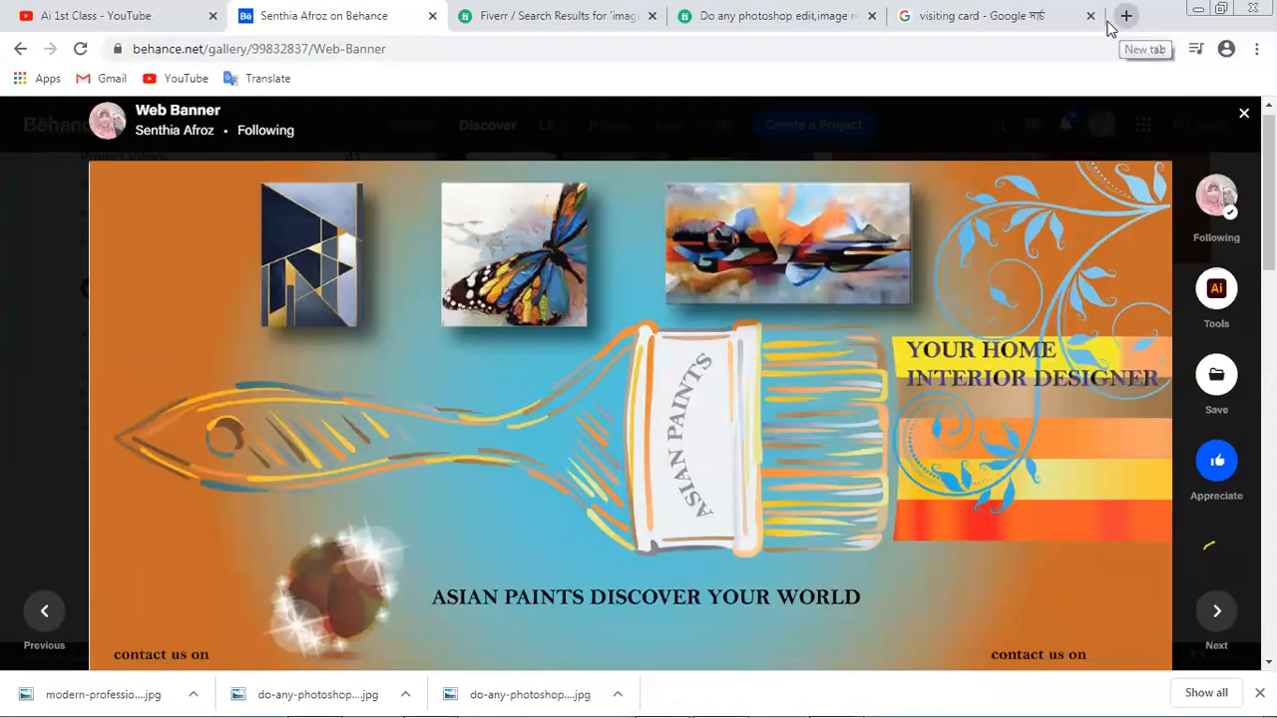
{"action": "left_click", "coordinate": [1196, 16]}
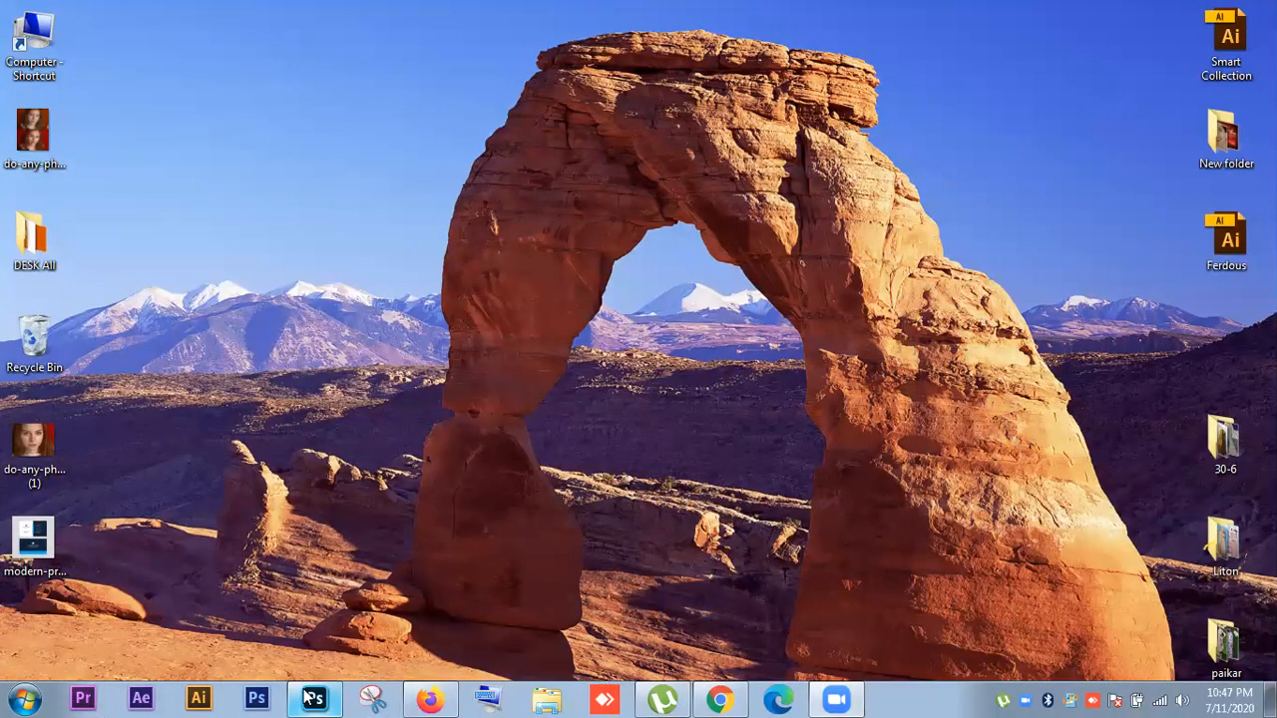
Bring up the visiting card image results in Chrome and examine the previewed grey-and-orange card design.
{"action": "left_click", "coordinate": [313, 699]}
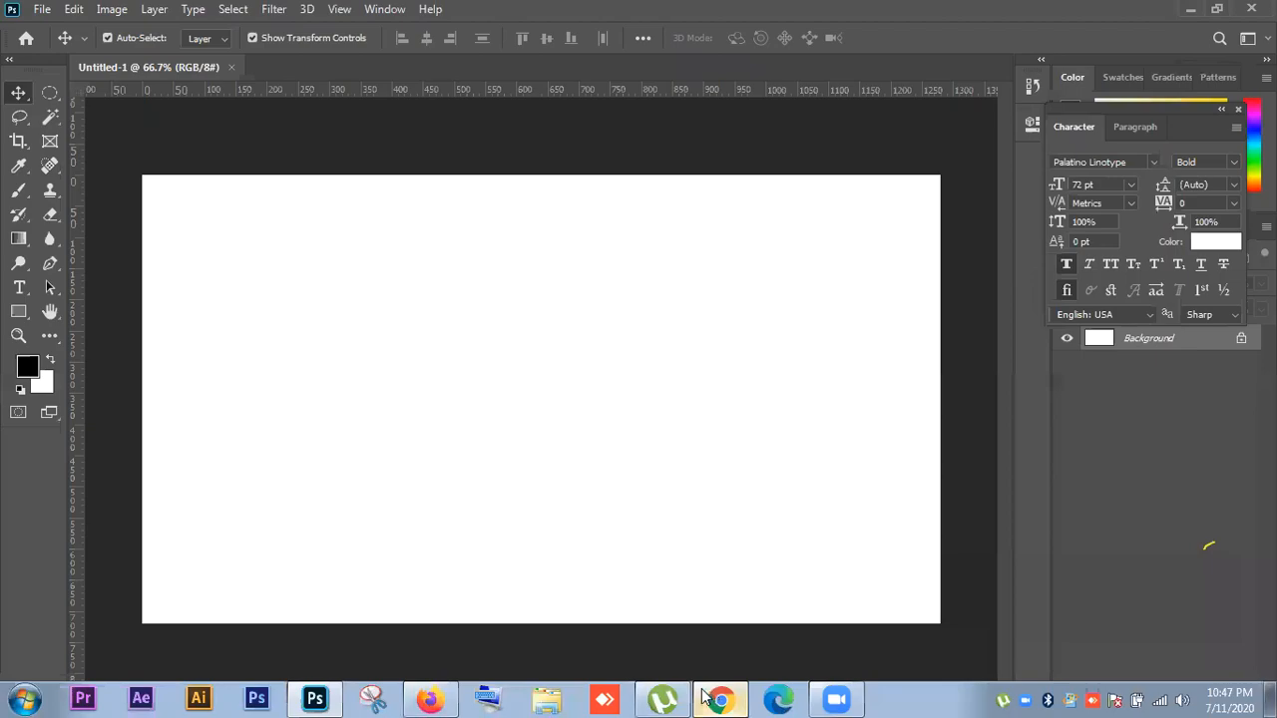
{"action": "left_click", "coordinate": [717, 699]}
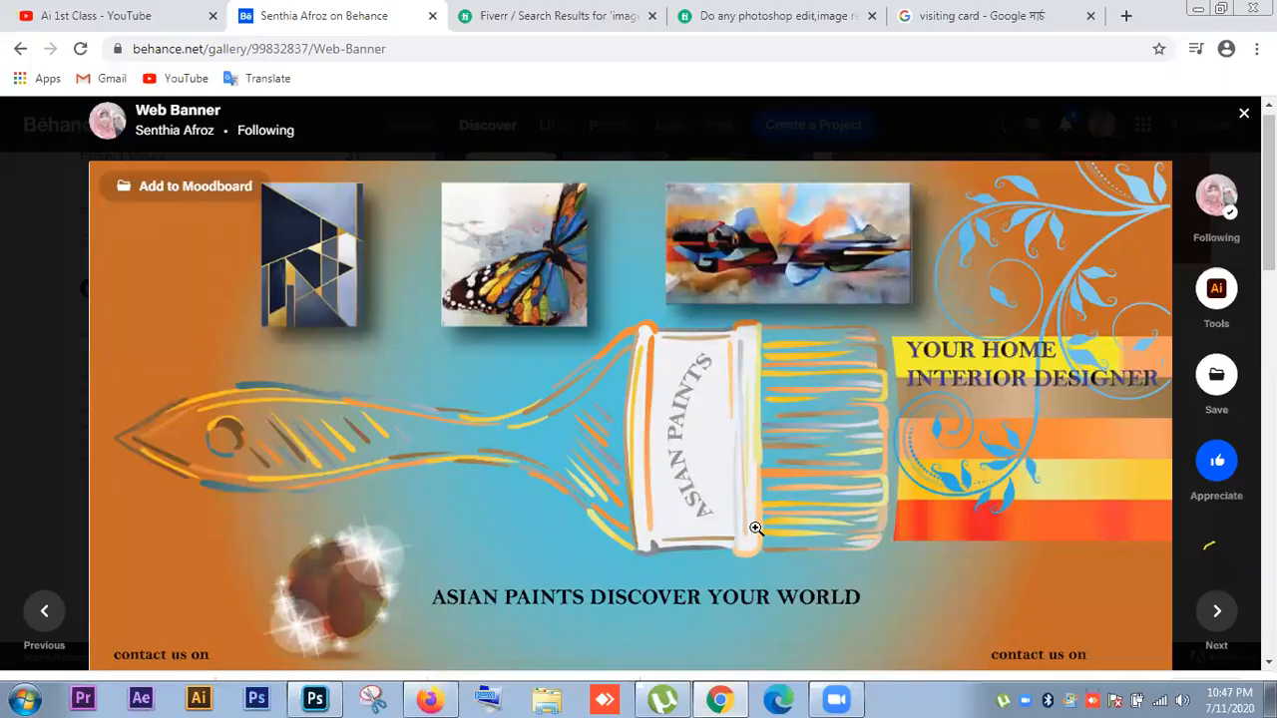
{"action": "left_click", "coordinate": [983, 16]}
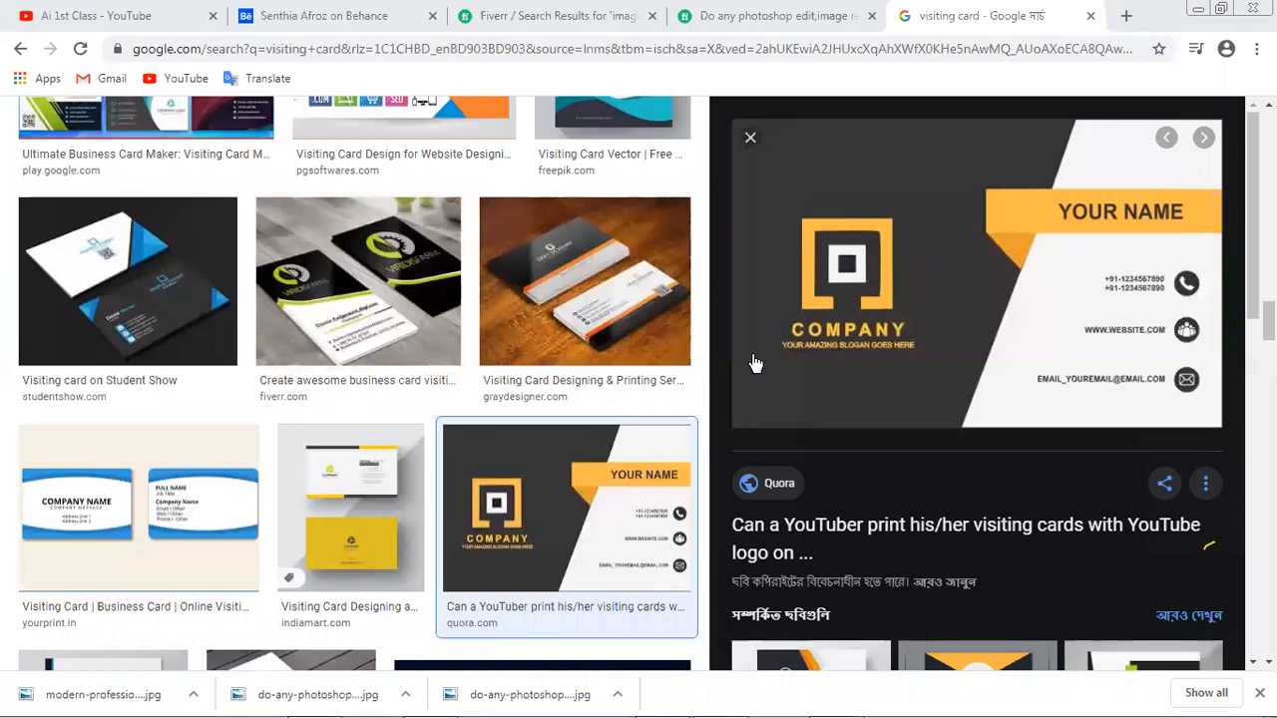
{"action": "left_click", "coordinate": [633, 50]}
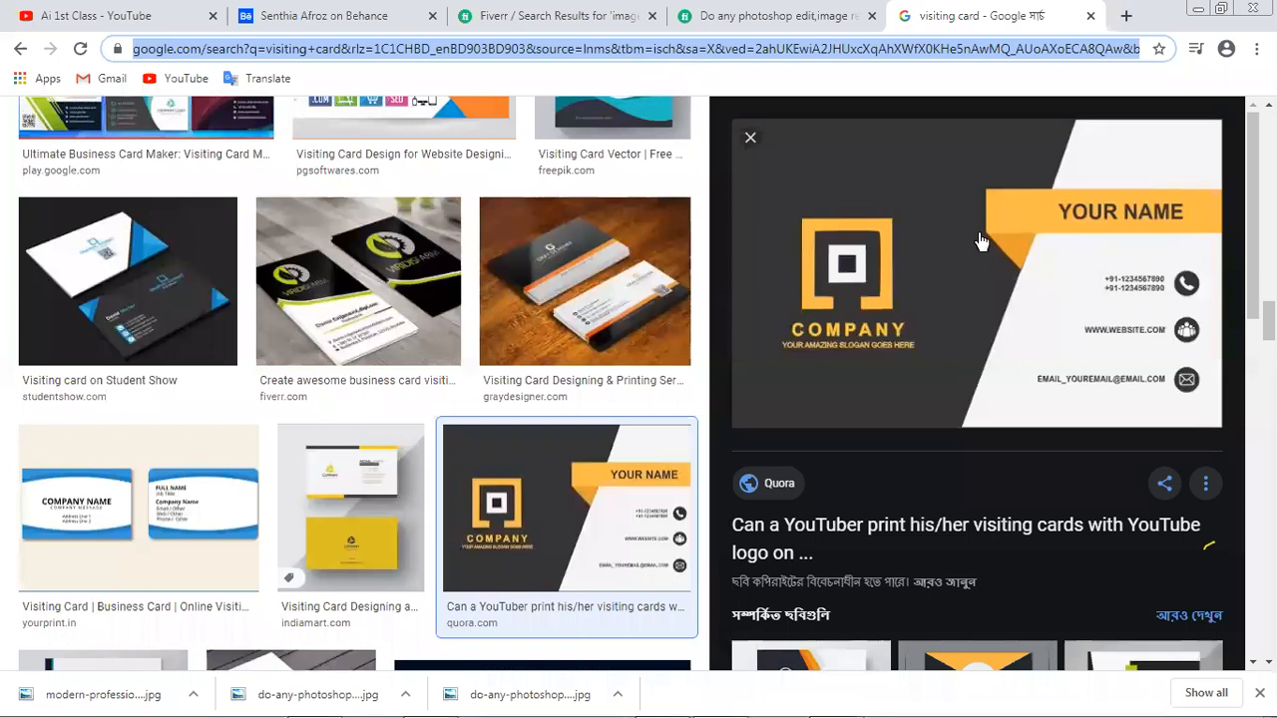
{"action": "left_click", "coordinate": [828, 664]}
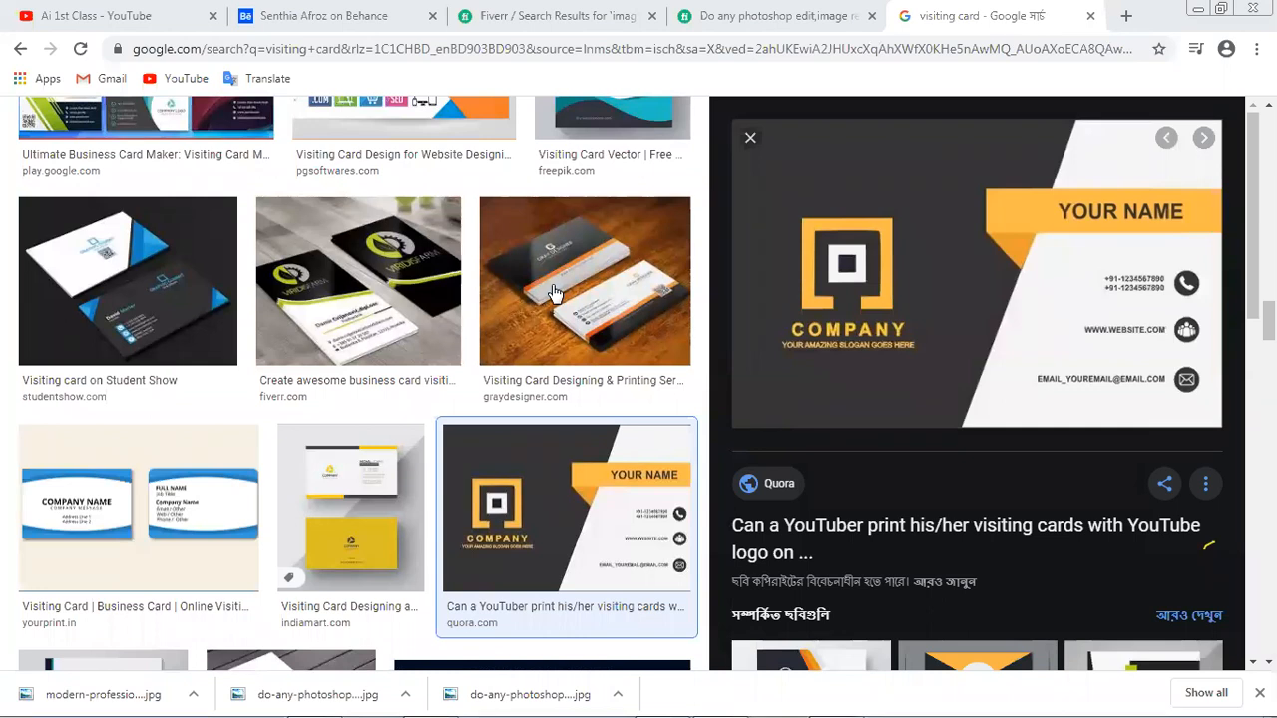
Open a blank tab in Chrome and move the Photoshop window aside to uncover the desktop icons.
{"action": "left_click", "coordinate": [1125, 18]}
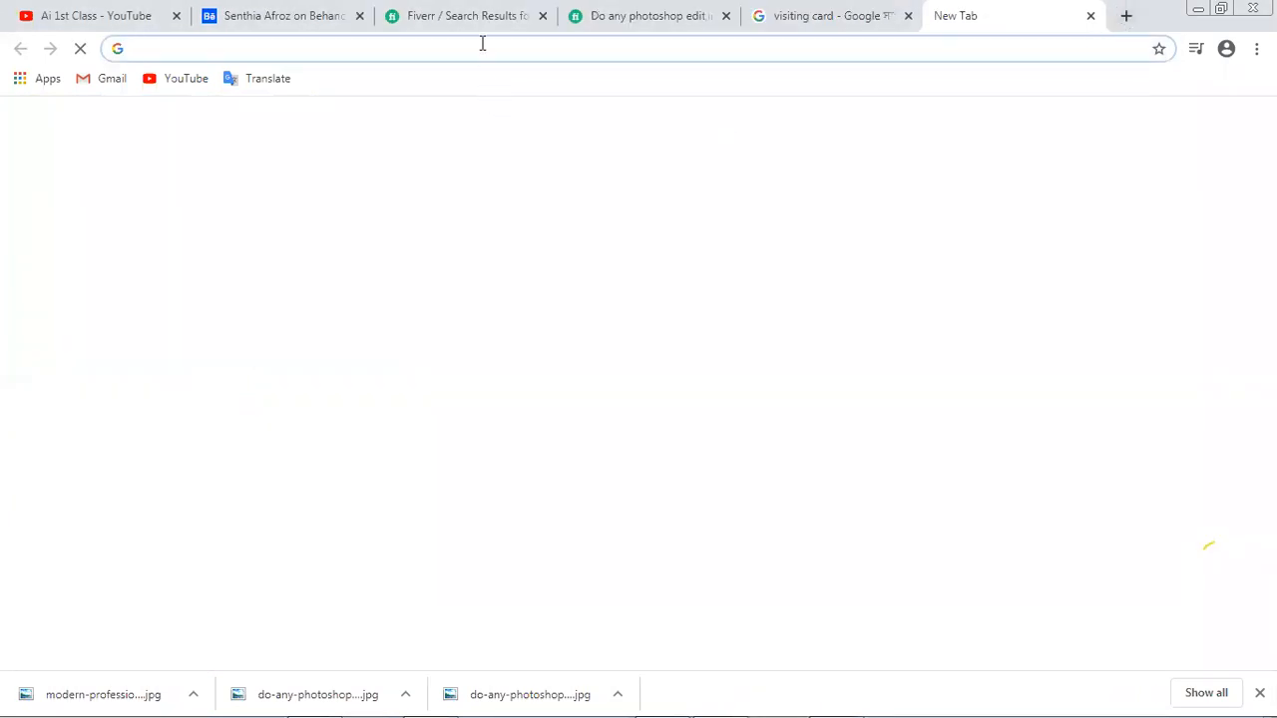
{"action": "left_click", "coordinate": [482, 43]}
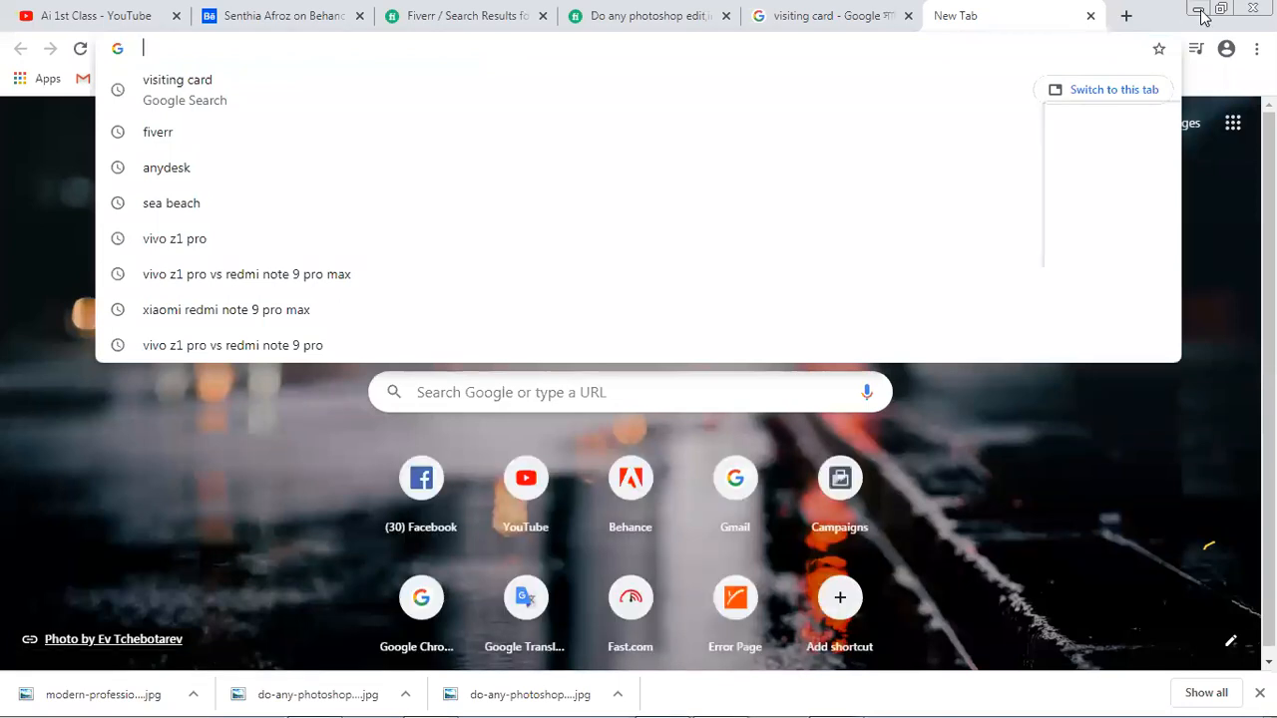
{"action": "left_click", "coordinate": [1197, 10]}
{"action": "left_click_drag", "start_coordinate": [786, 4], "coordinate": [516, 379]}
{"action": "left_click", "coordinate": [508, 397]}
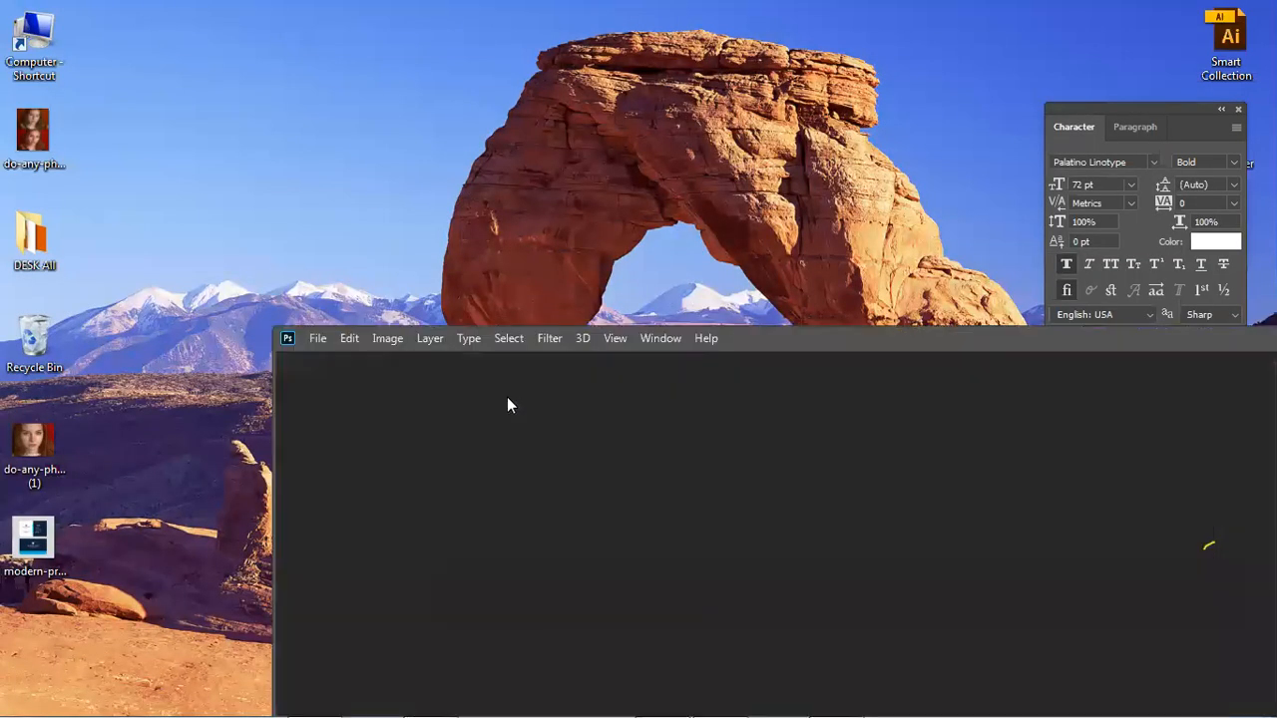
Open the DESK All folder from the desktop and view the image named 1.
{"action": "double_click", "coordinate": [12, 260]}
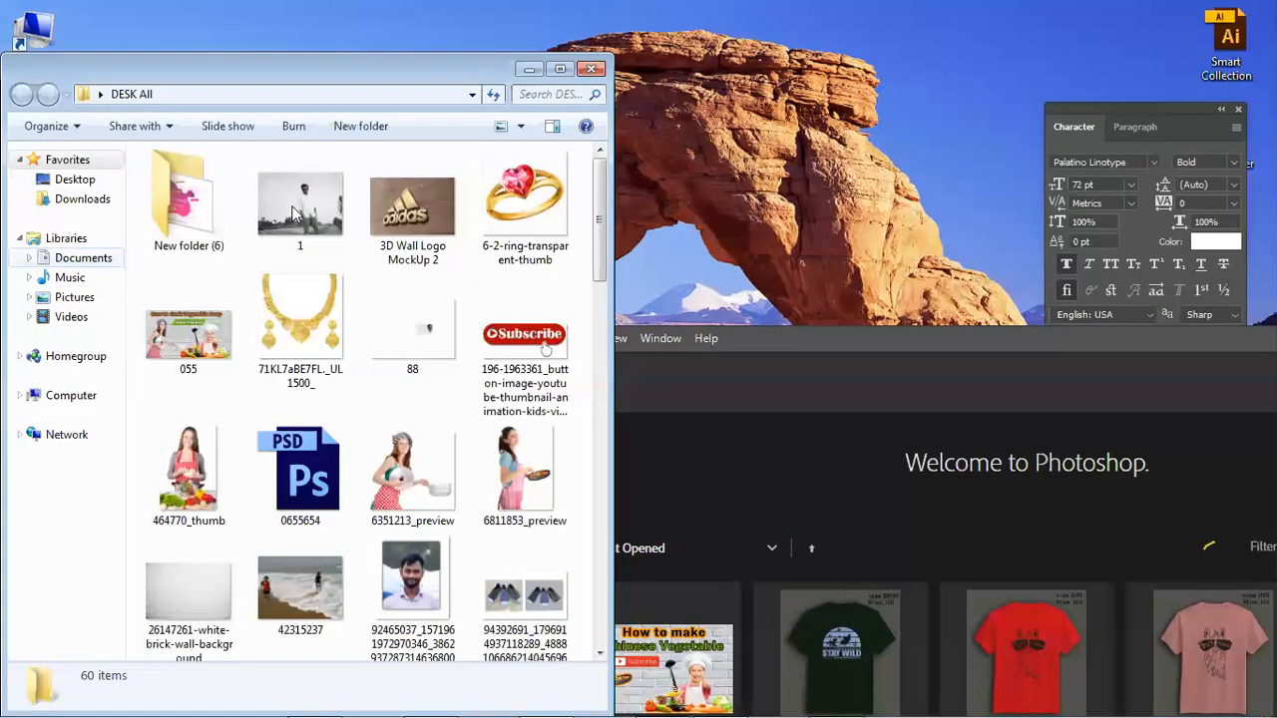
{"action": "double_click", "coordinate": [293, 207]}
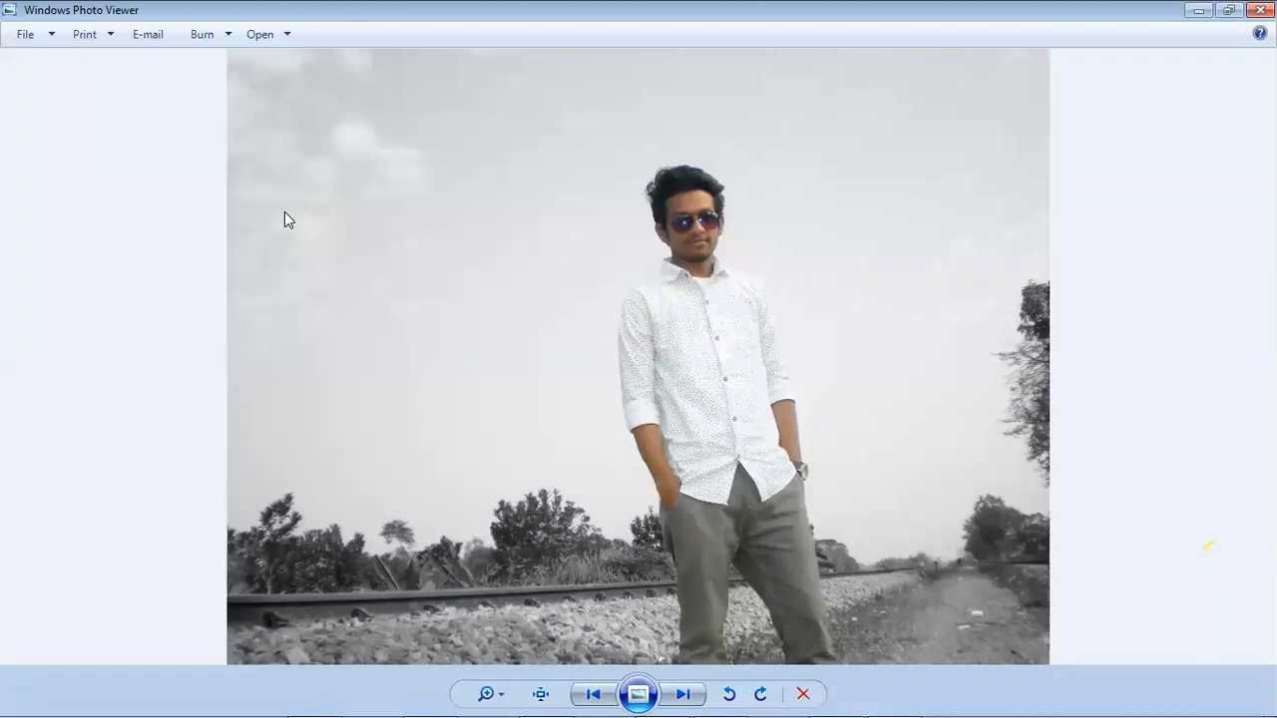
{"action": "left_click", "coordinate": [1260, 10]}
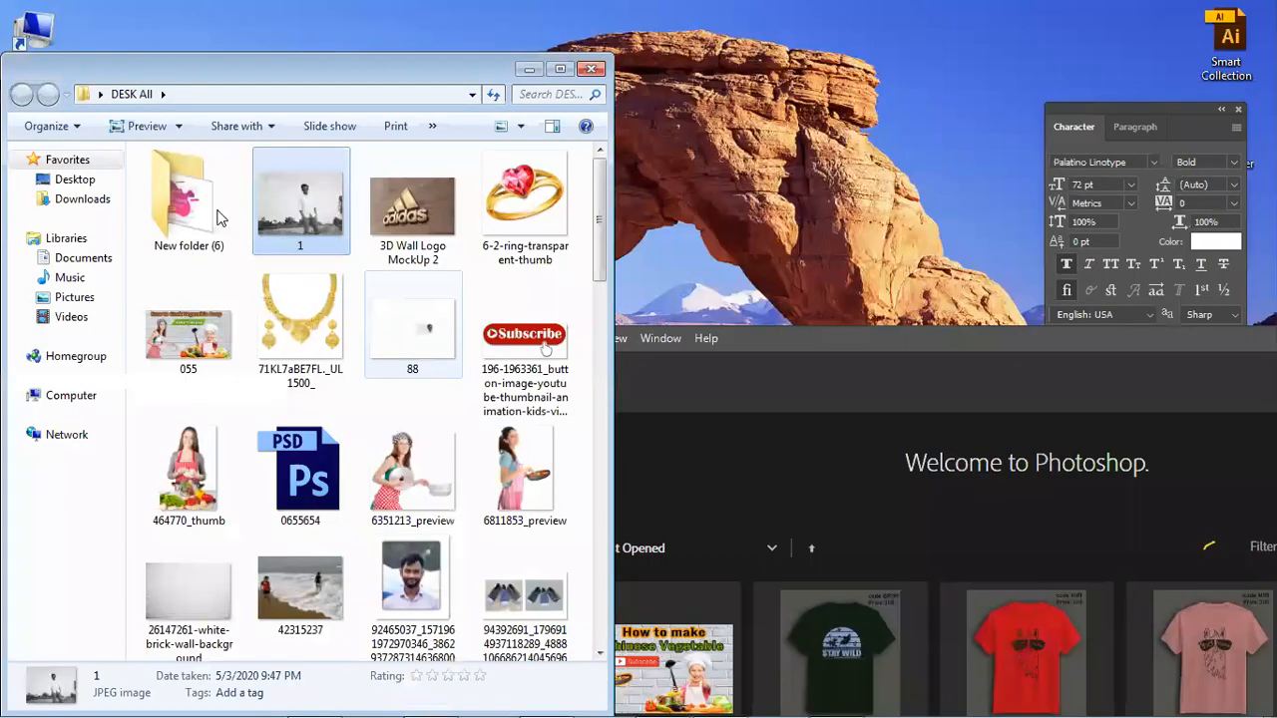
Look through New folder (5) and New folder (8) inside New folder (6) for a usable picture.
{"action": "double_click", "coordinate": [185, 205]}
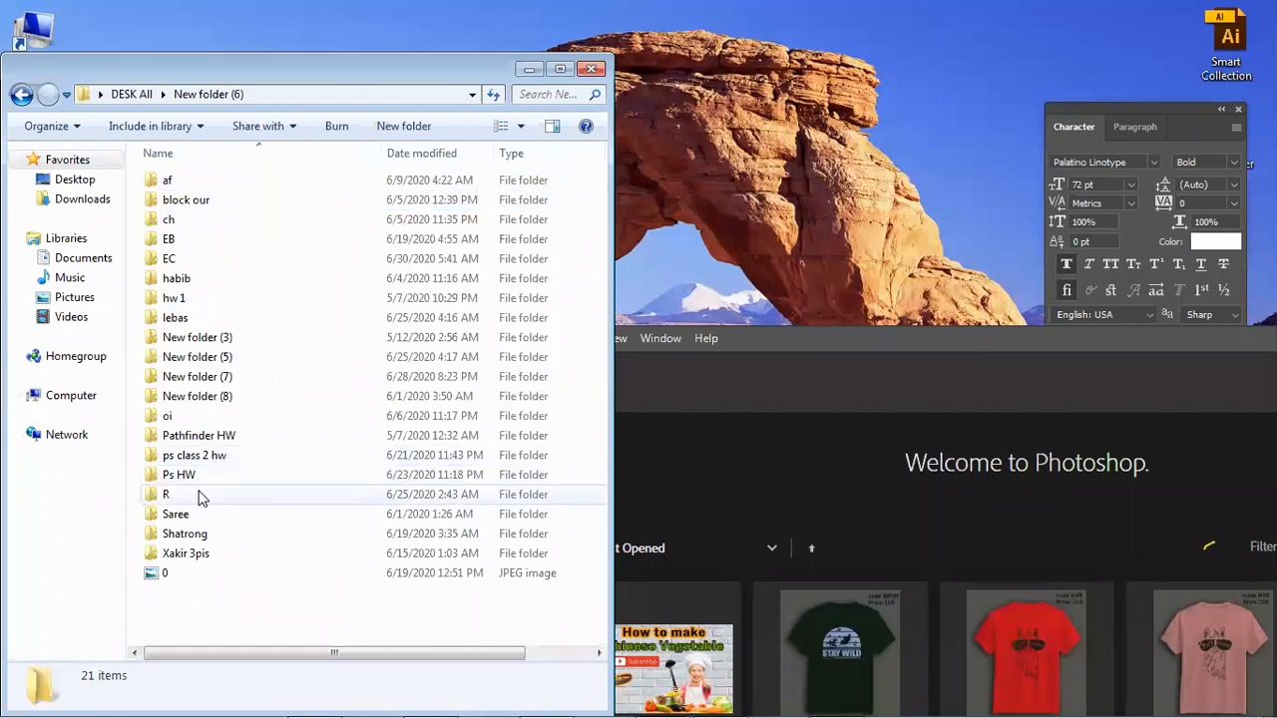
{"action": "double_click", "coordinate": [210, 357]}
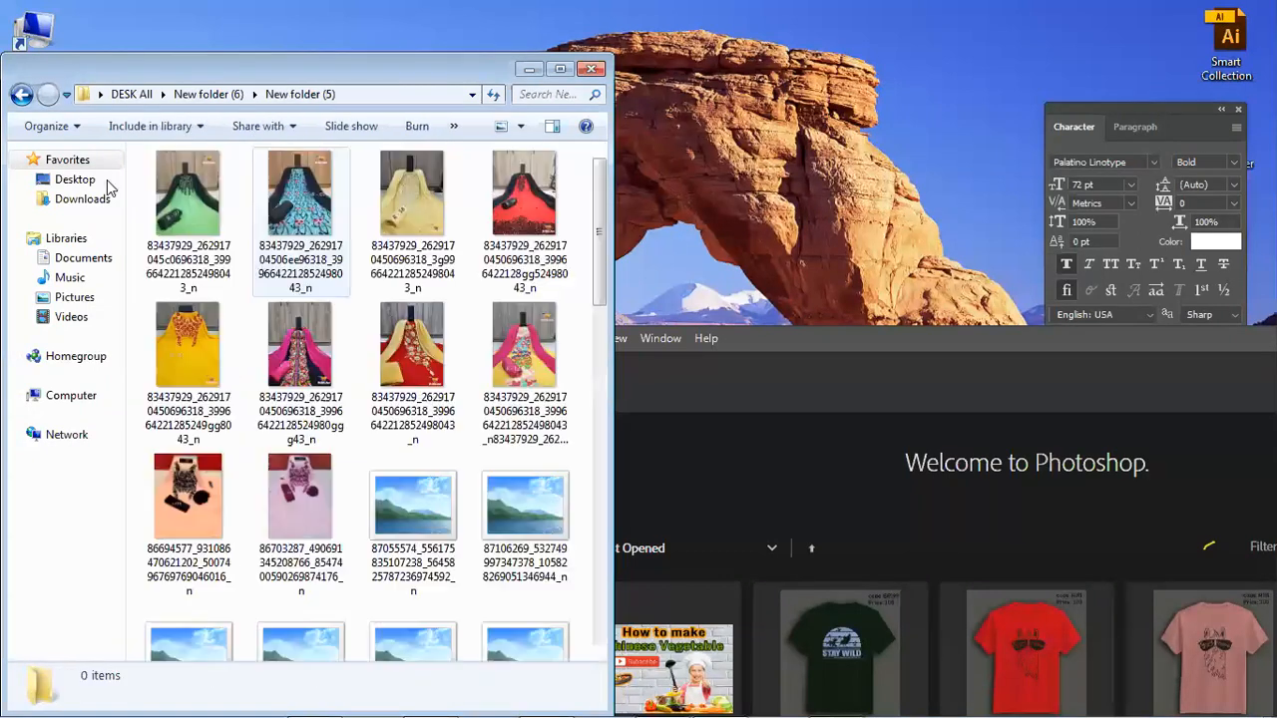
{"action": "left_click", "coordinate": [17, 97]}
{"action": "double_click", "coordinate": [235, 400]}
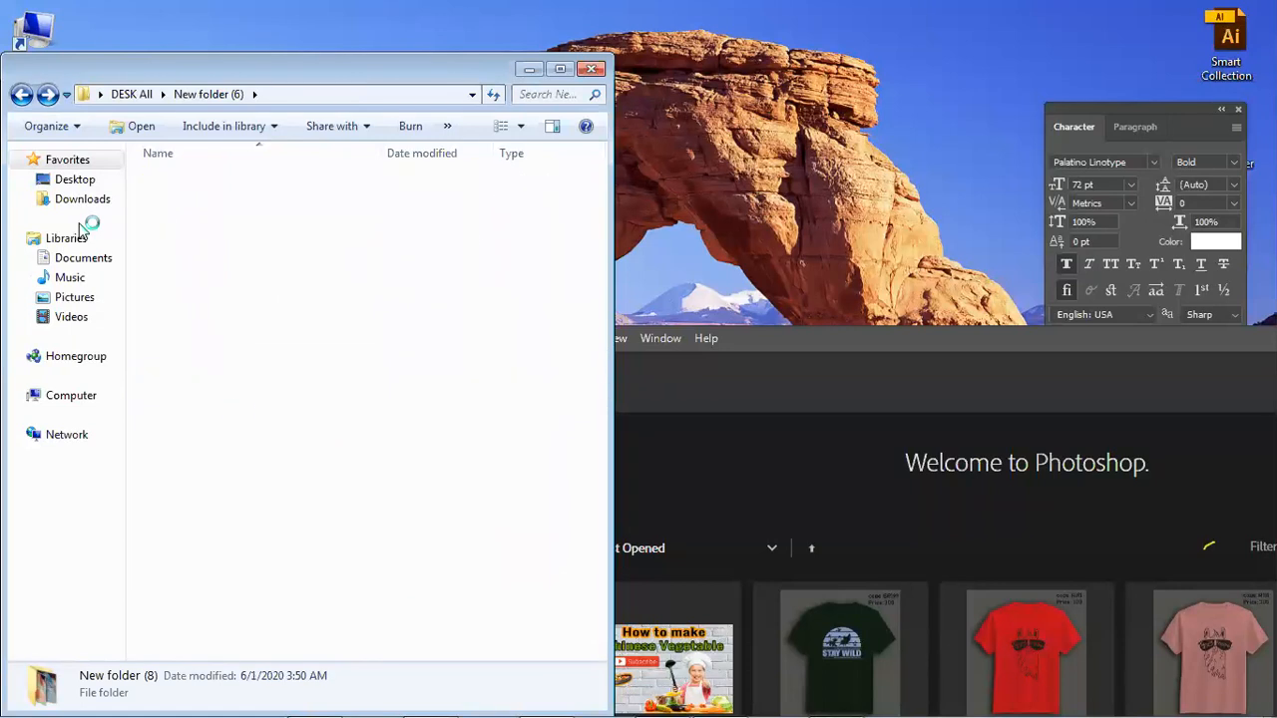
{"action": "left_click", "coordinate": [21, 96]}
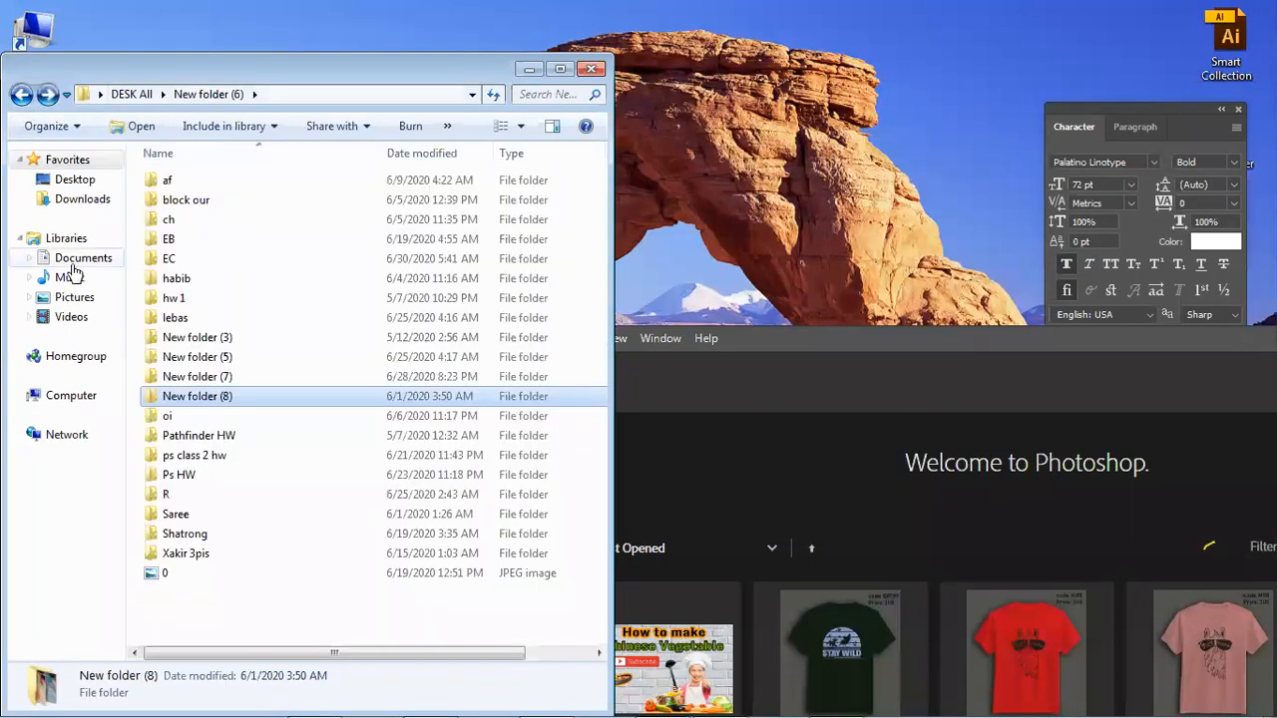
Browse the Downloads folder in a maximized window, looking into yesterday's extracted folder and through the older files.
{"action": "left_click", "coordinate": [83, 201]}
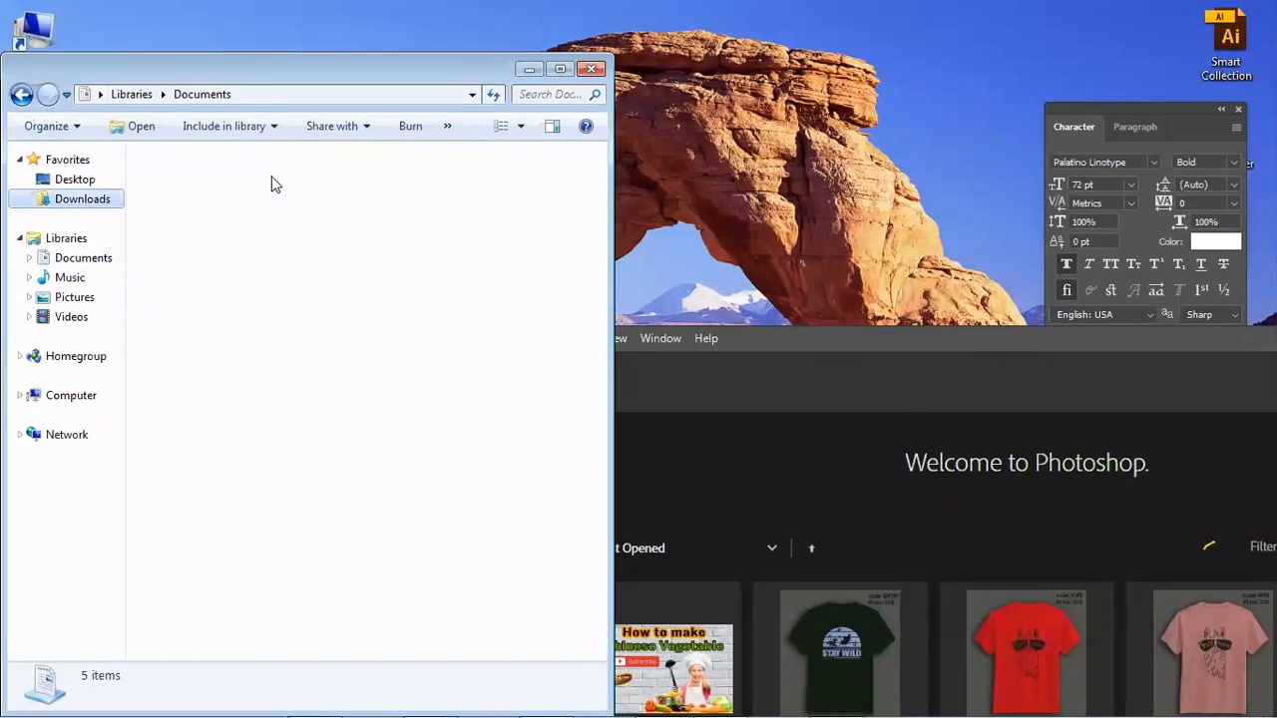
{"action": "double_click", "coordinate": [393, 66]}
{"action": "double_click", "coordinate": [203, 323]}
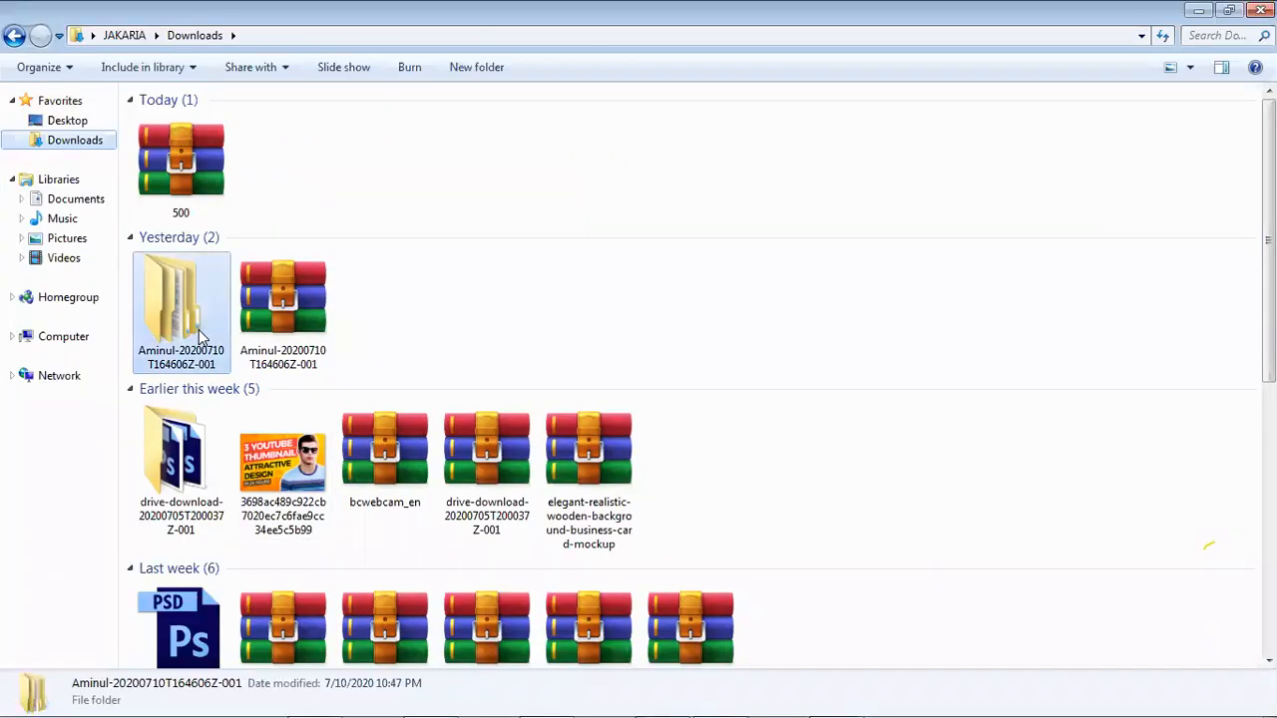
{"action": "left_click", "coordinate": [14, 35]}
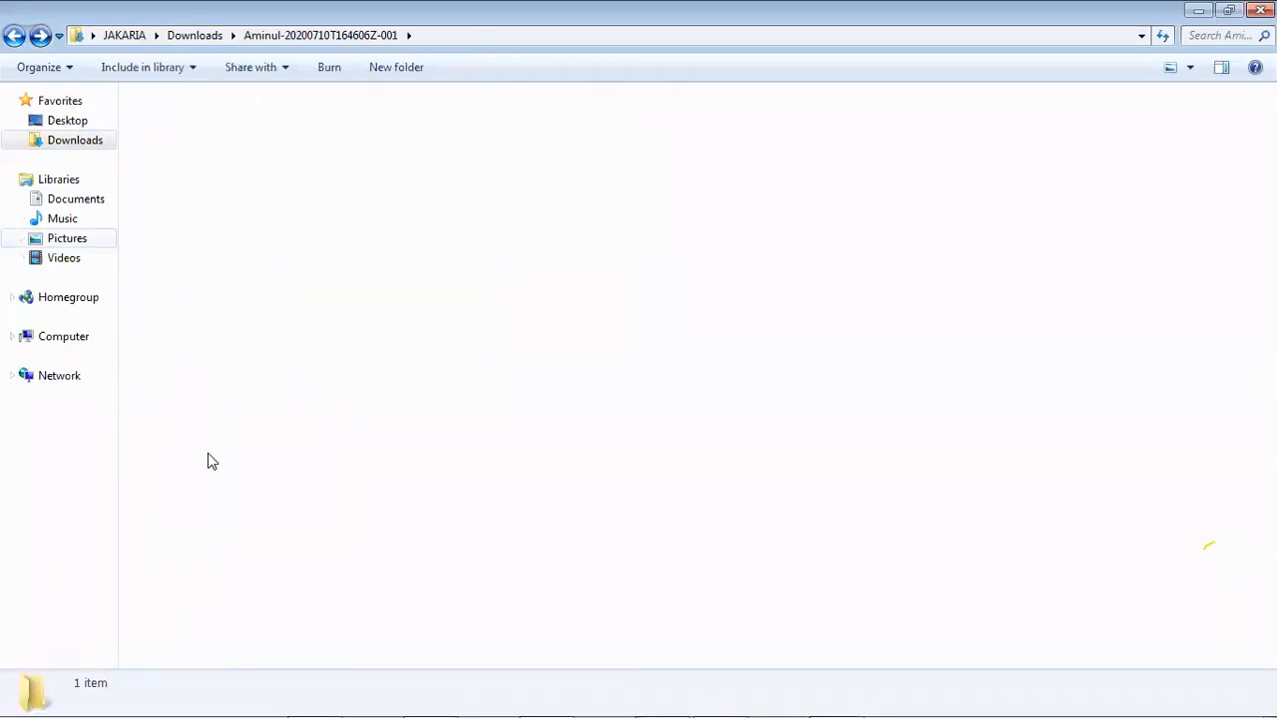
{"action": "scroll", "coordinate": [368, 465], "scroll_direction": "down", "scroll_amount": 5}
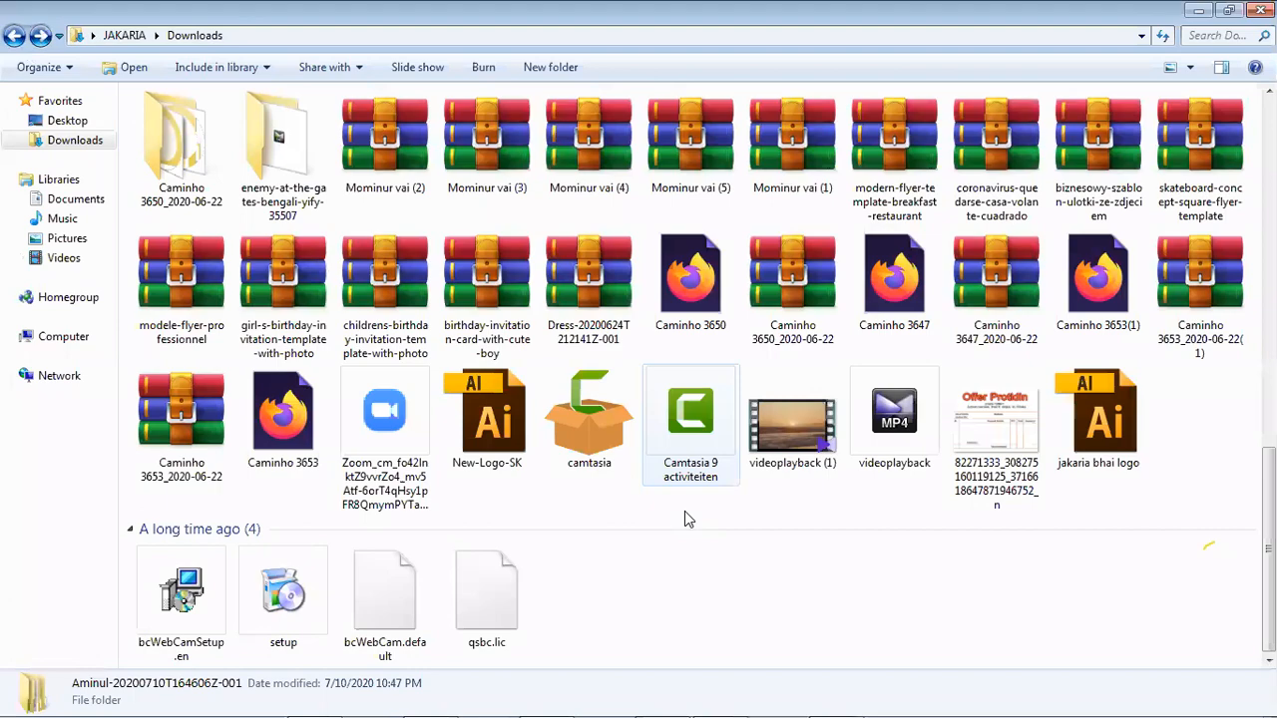
{"action": "left_click", "coordinate": [317, 698]}
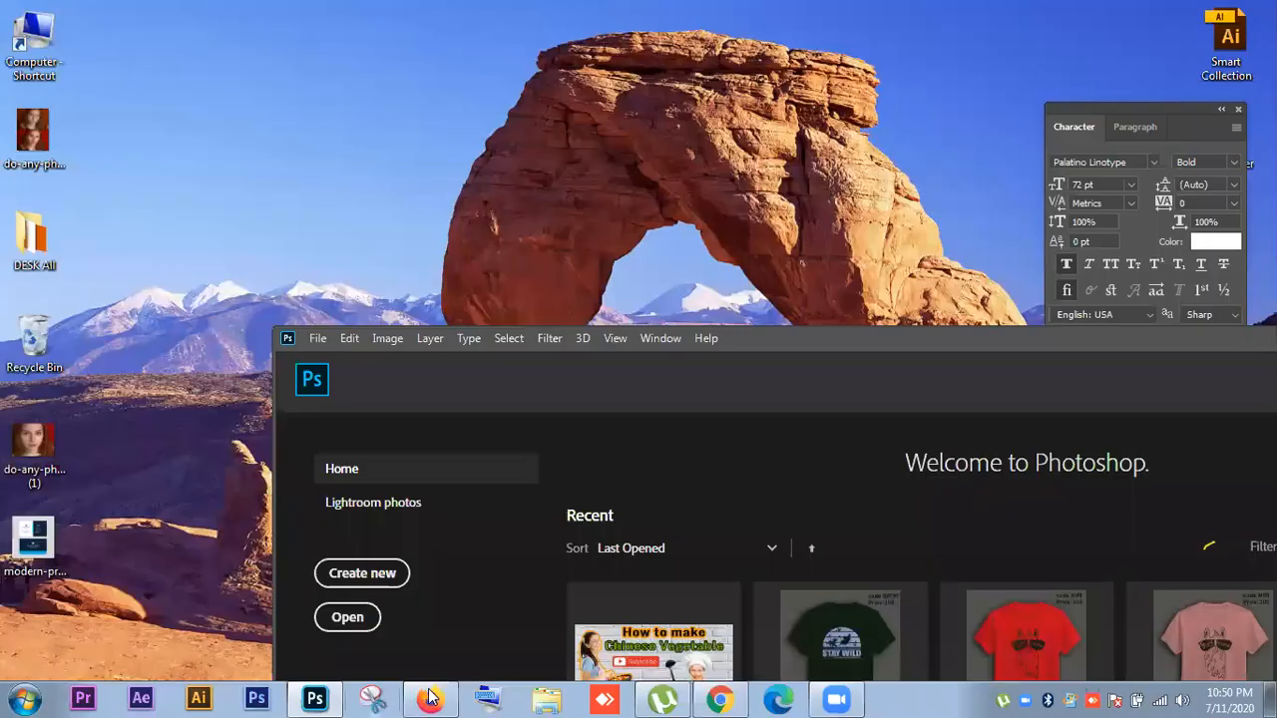
Switch to Chrome and search Google Images for "kareena kapoor".
{"action": "left_click", "coordinate": [719, 699]}
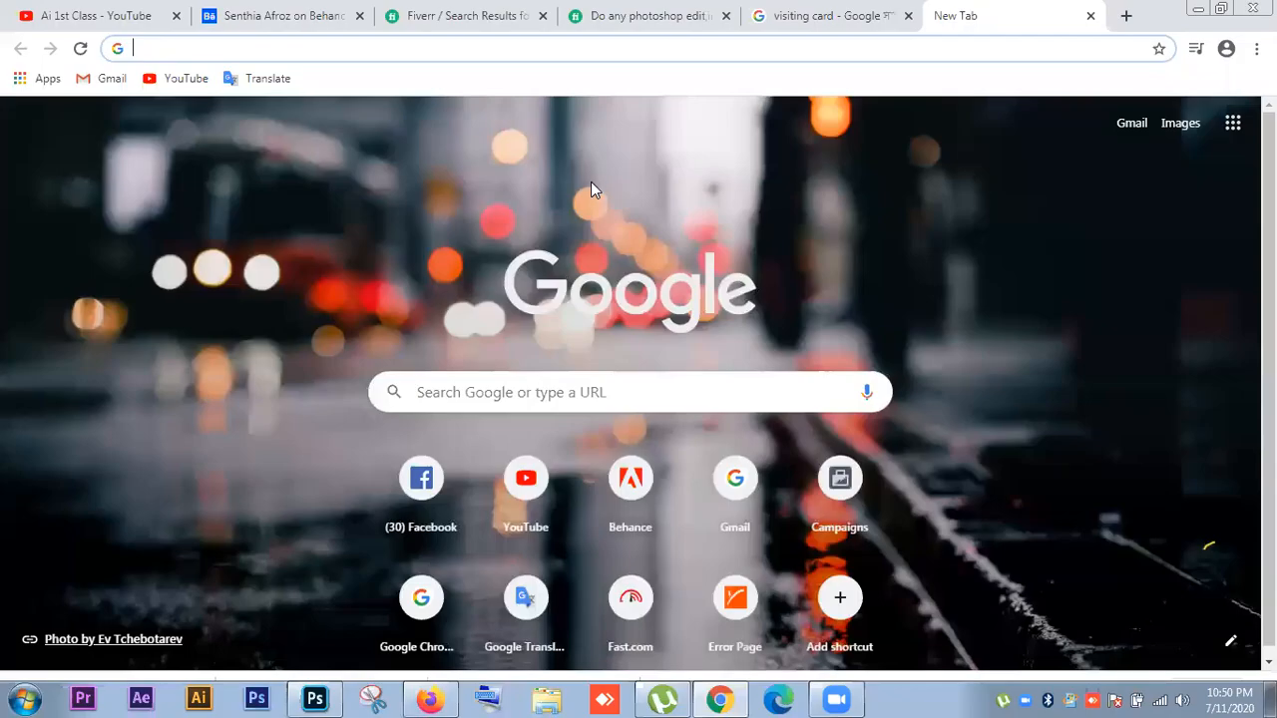
{"action": "left_click", "coordinate": [1055, 52]}
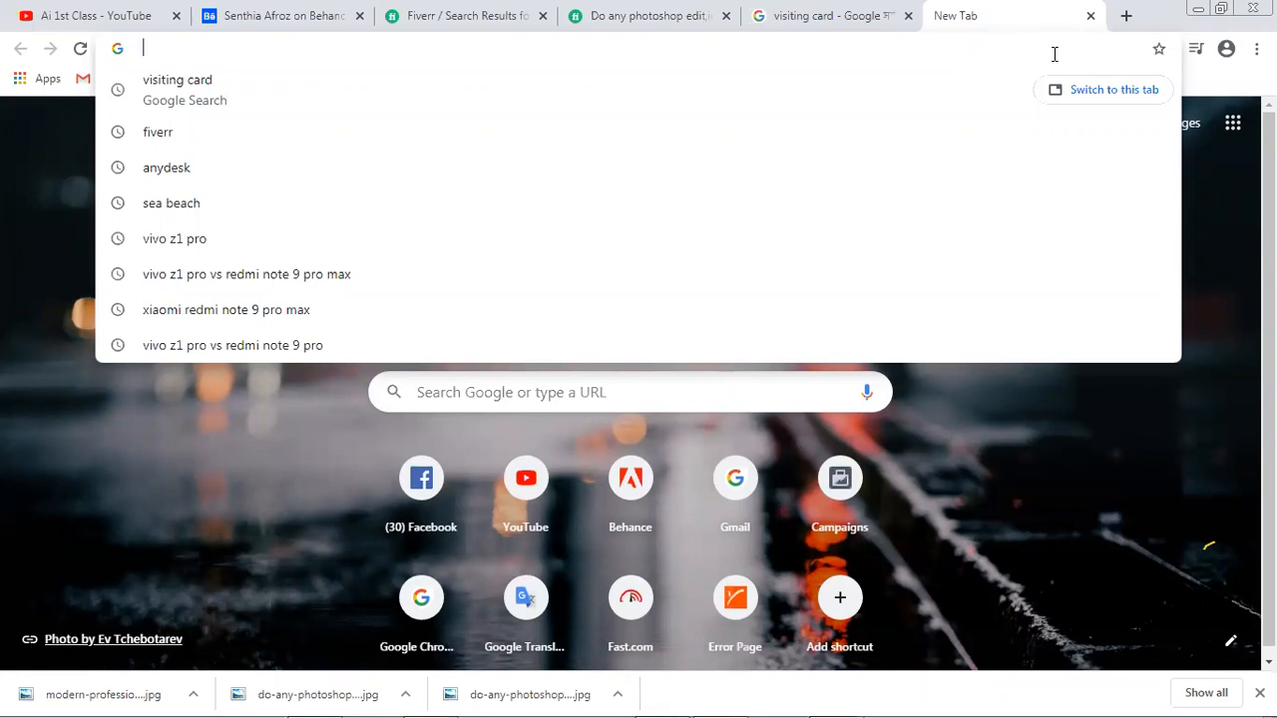
{"action": "type", "text": "ka"}
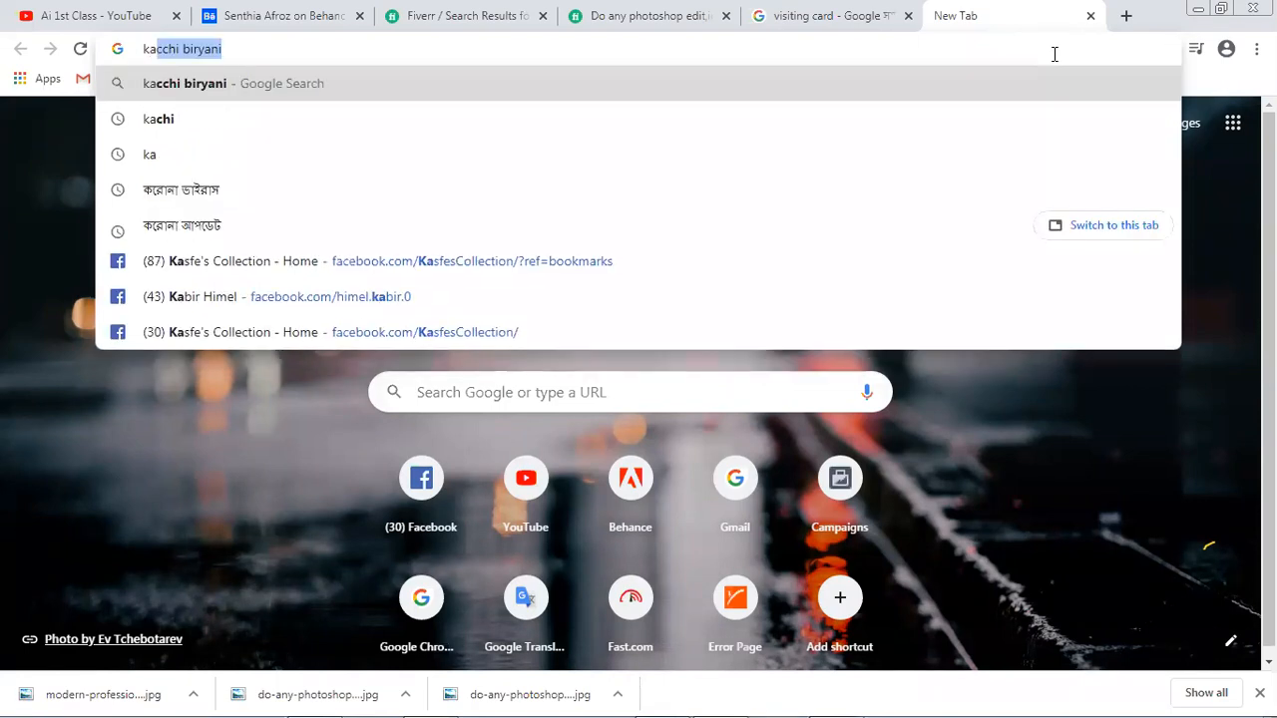
{"action": "type", "text": "rina"}
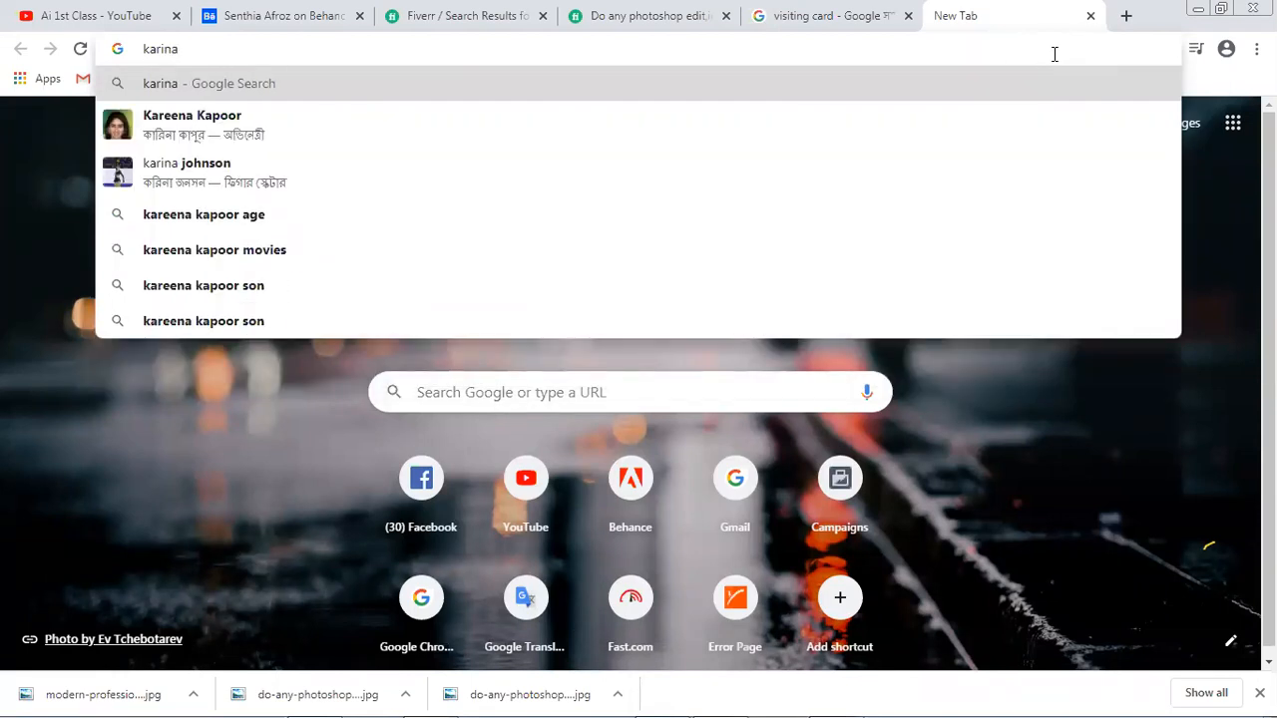
{"action": "key", "text": "Down"}
{"action": "key", "text": "Return"}
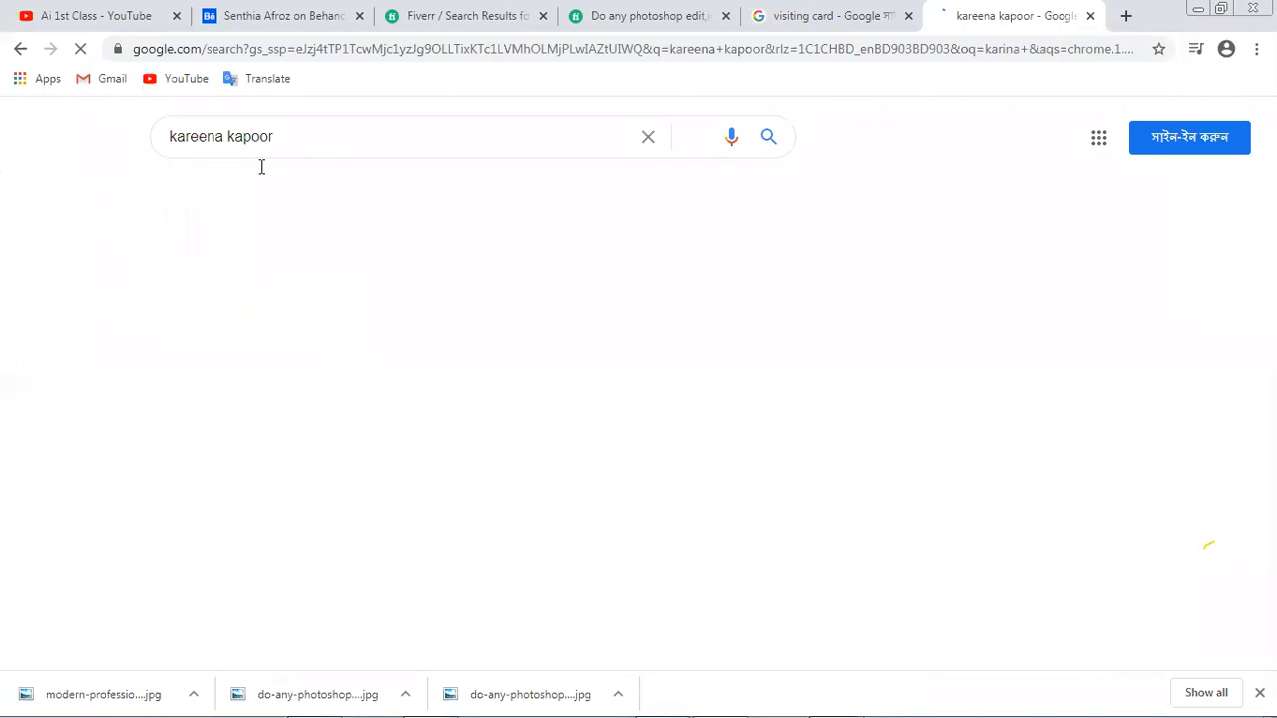
{"action": "left_click", "coordinate": [275, 190]}
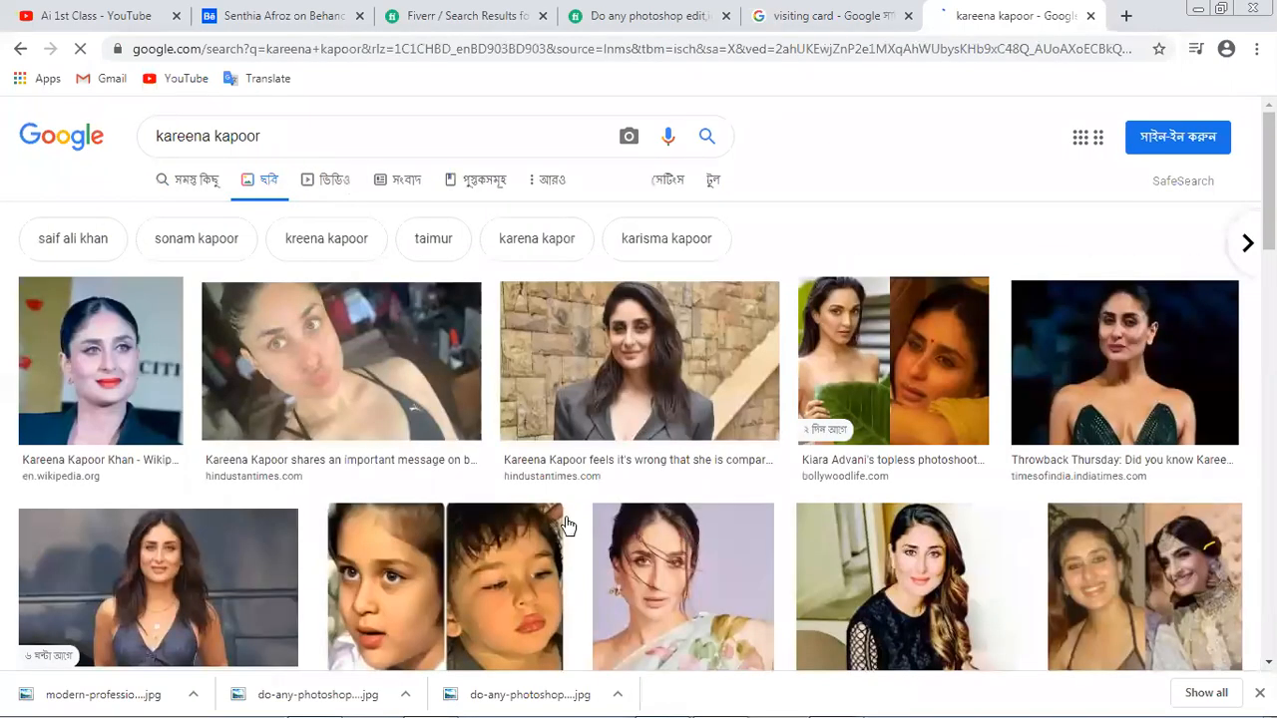
Preview the India Today couple photo from the image results and the related full-length couple picture from Masala!
{"action": "scroll", "coordinate": [392, 403], "scroll_direction": "down", "scroll_amount": 2}
{"action": "scroll", "coordinate": [392, 403], "scroll_direction": "down", "scroll_amount": 3}
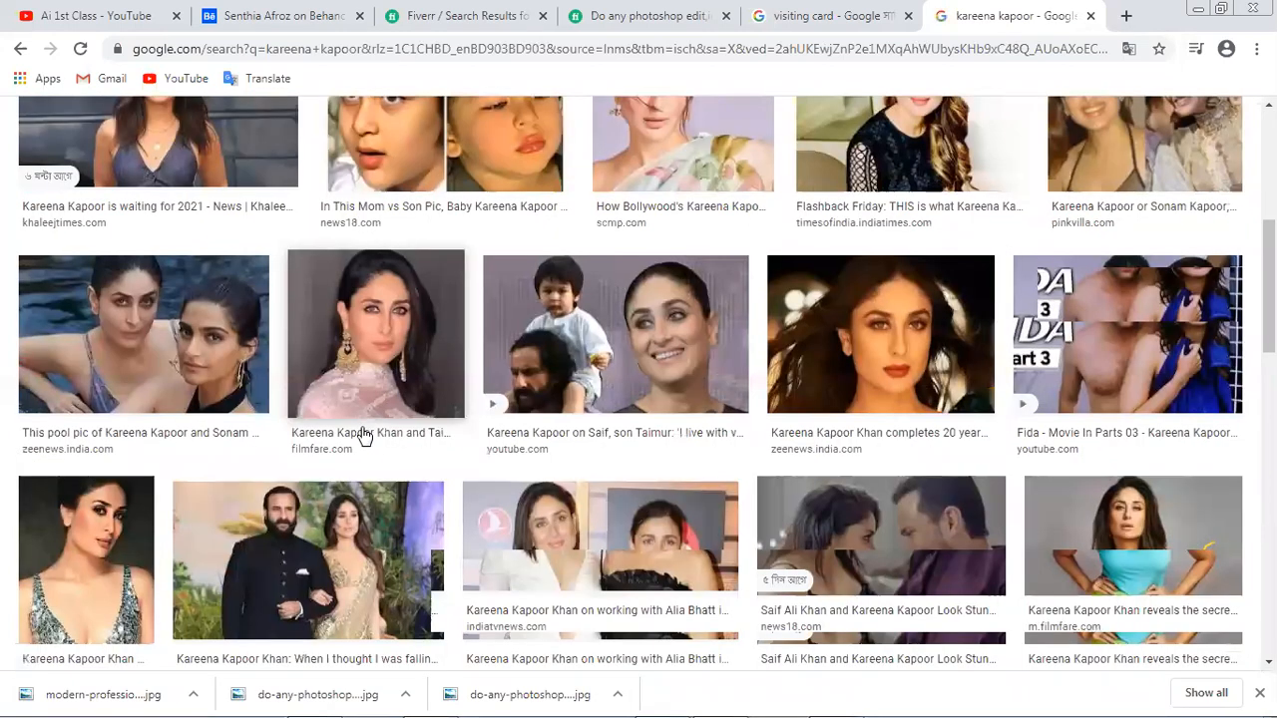
{"action": "left_click", "coordinate": [364, 436]}
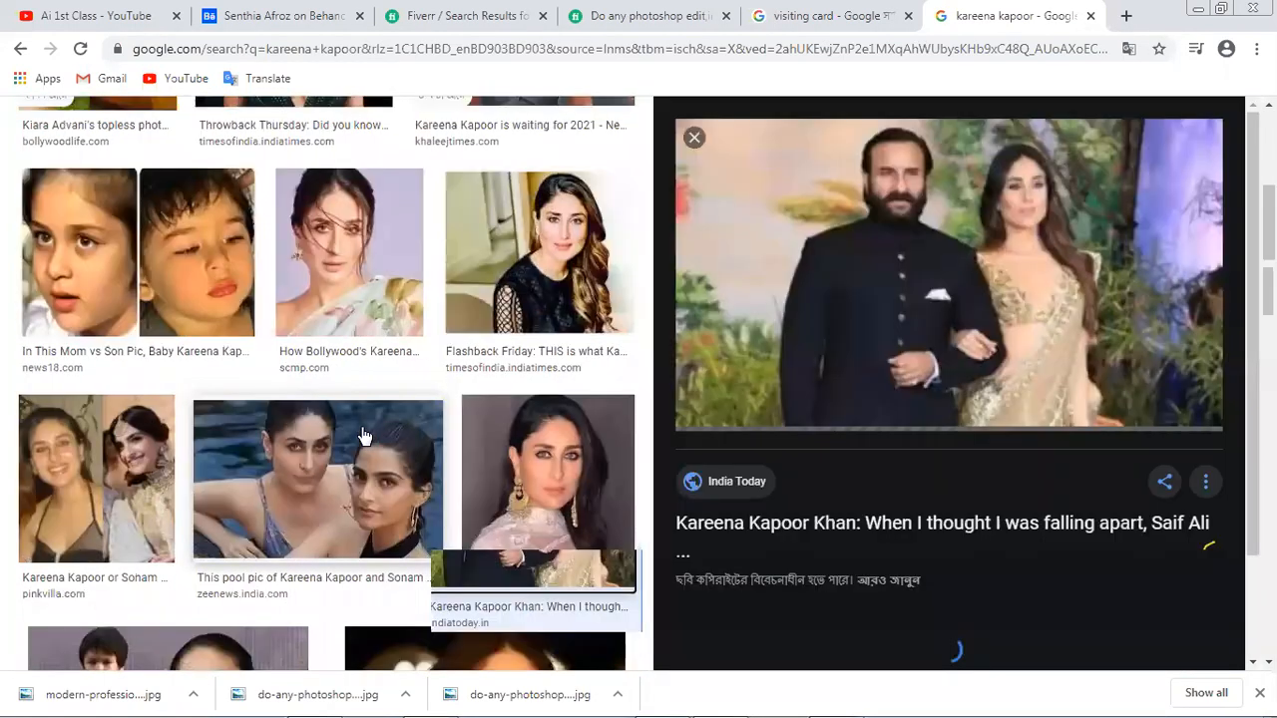
{"action": "scroll", "coordinate": [939, 223], "scroll_direction": "down", "scroll_amount": 5}
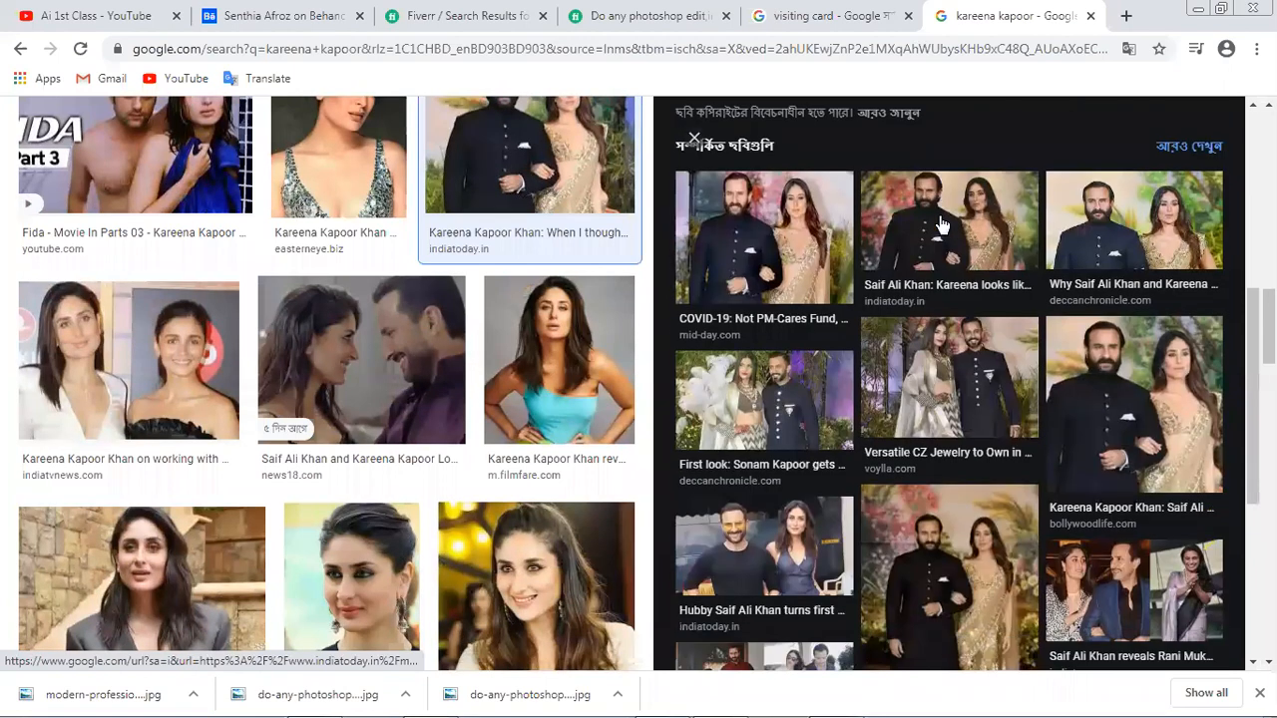
{"action": "scroll", "coordinate": [939, 224], "scroll_direction": "down", "scroll_amount": 2}
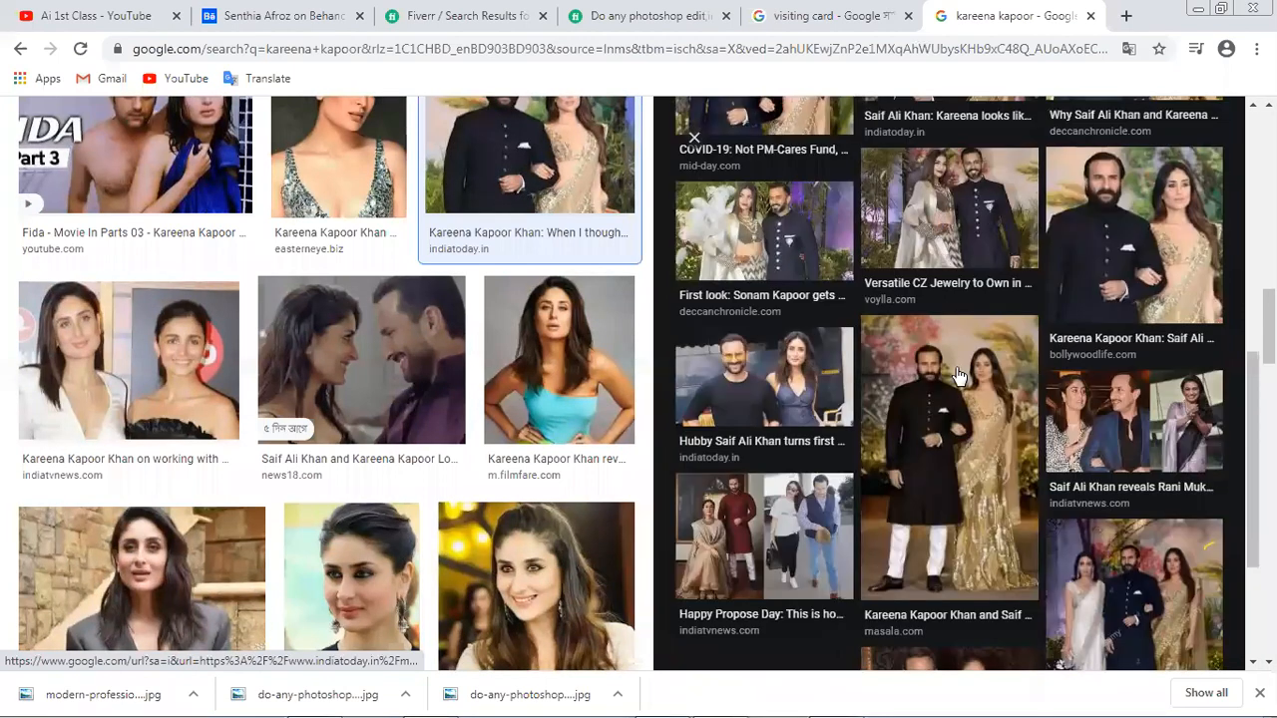
{"action": "scroll", "coordinate": [958, 374], "scroll_direction": "down", "scroll_amount": 1}
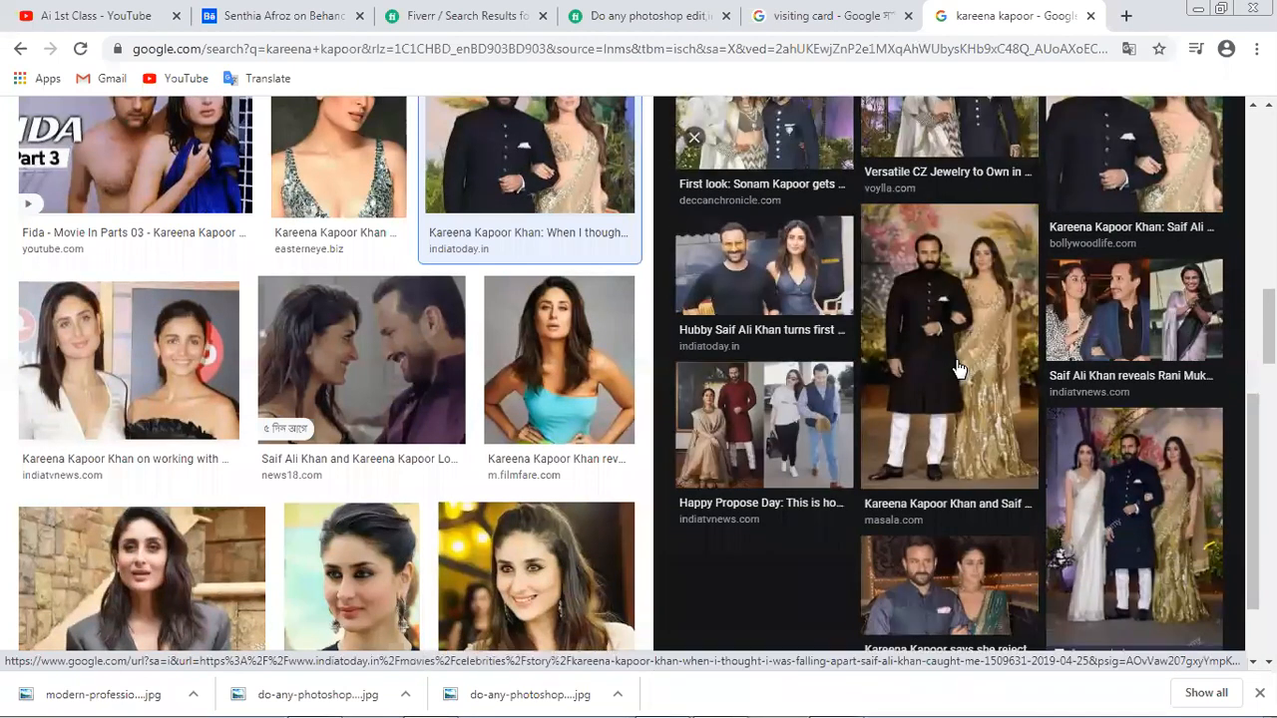
{"action": "scroll", "coordinate": [958, 369], "scroll_direction": "down", "scroll_amount": 2}
{"action": "left_click", "coordinate": [943, 289]}
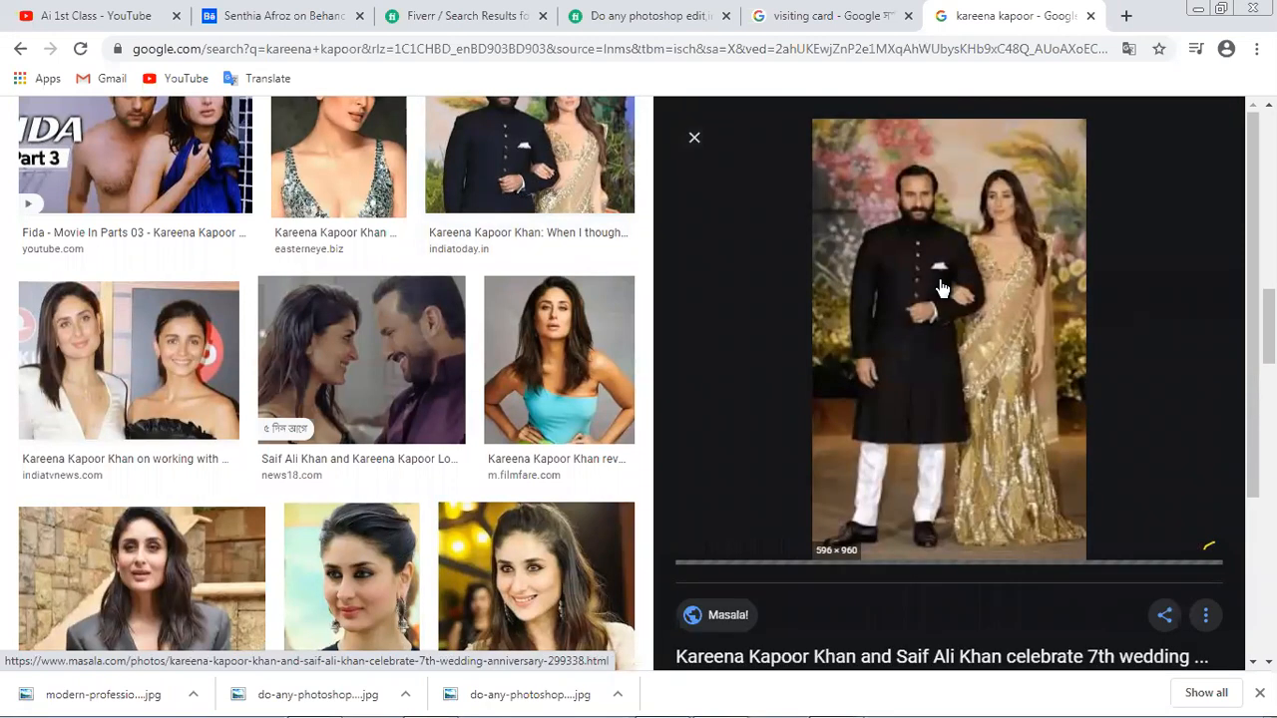
Look through the related couple pictures and further down the Kareena Kapoor image results for a suitable photo.
{"action": "scroll", "coordinate": [918, 279], "scroll_direction": "down", "scroll_amount": 6}
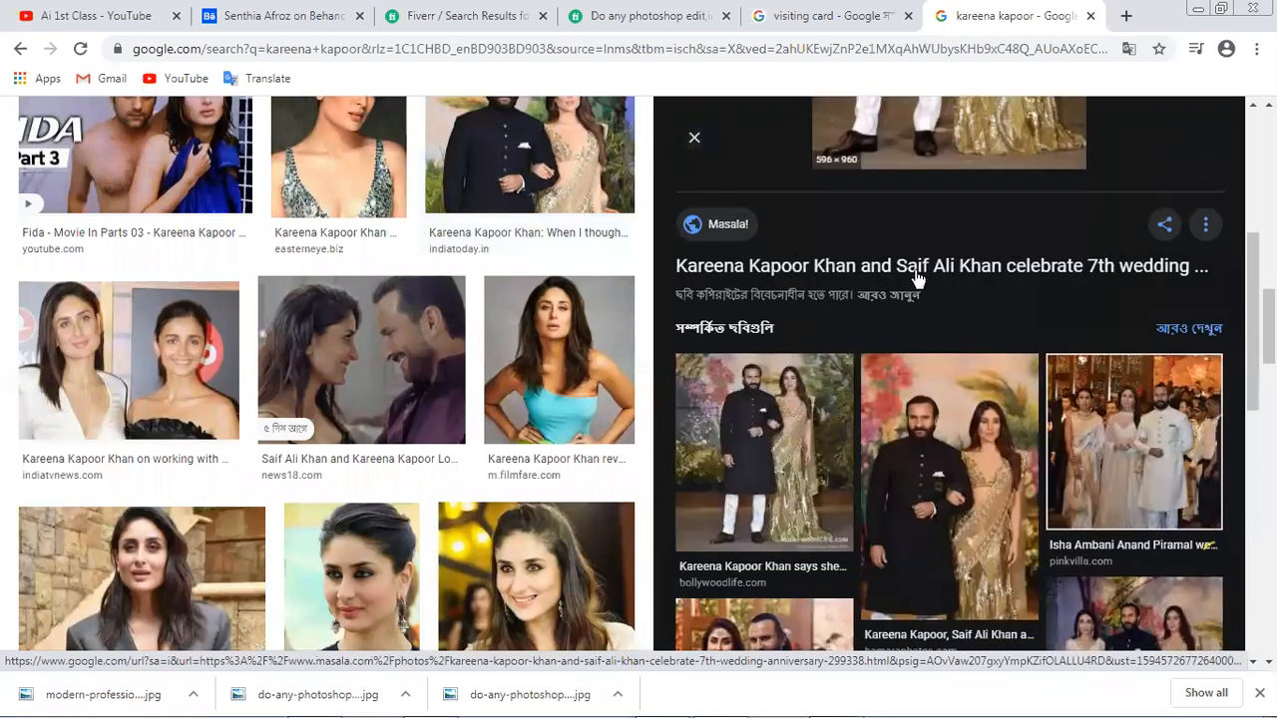
{"action": "scroll", "coordinate": [918, 280], "scroll_direction": "down", "scroll_amount": 2}
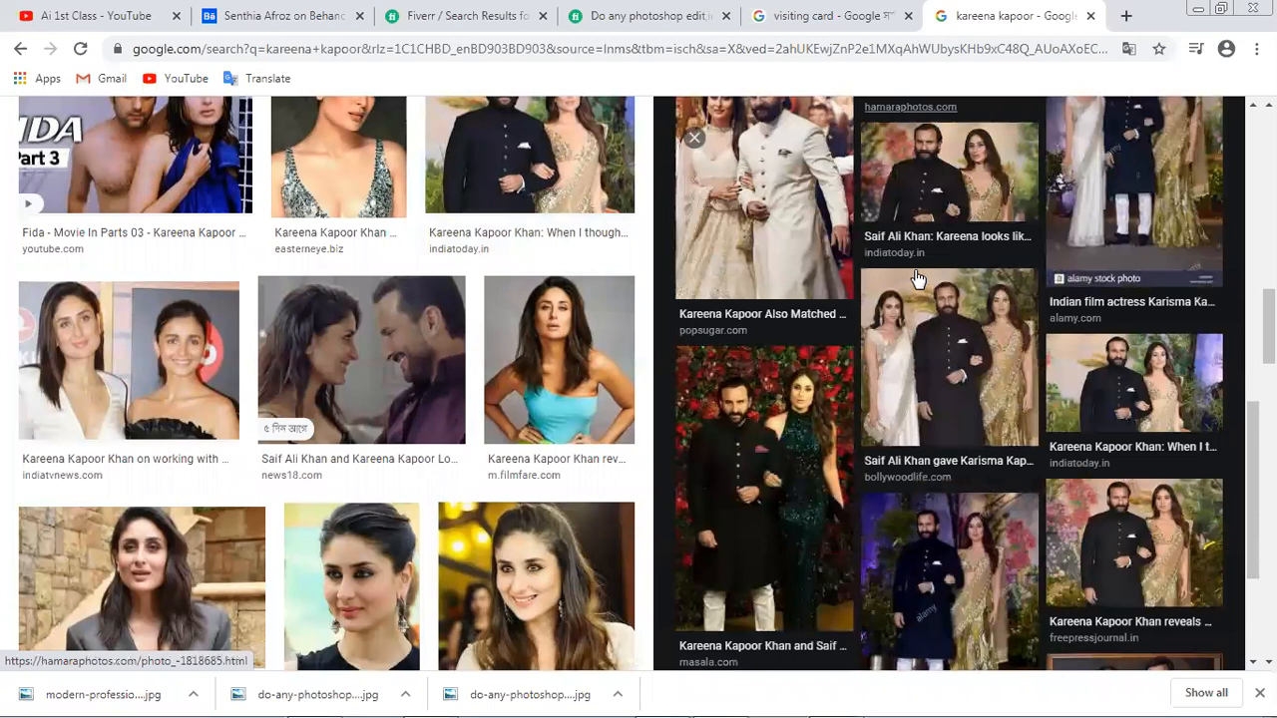
{"action": "scroll", "coordinate": [918, 280], "scroll_direction": "down", "scroll_amount": 3}
{"action": "scroll", "coordinate": [592, 377], "scroll_direction": "down", "scroll_amount": 2}
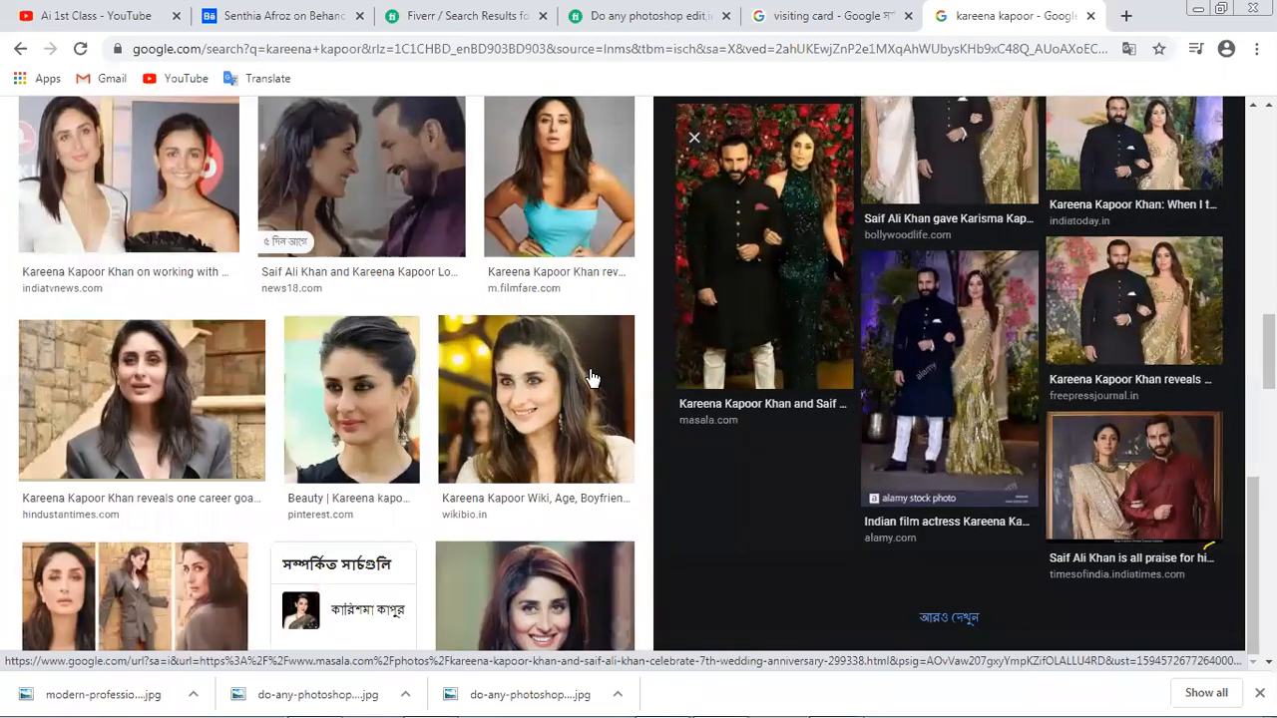
{"action": "scroll", "coordinate": [592, 374], "scroll_direction": "down", "scroll_amount": 2}
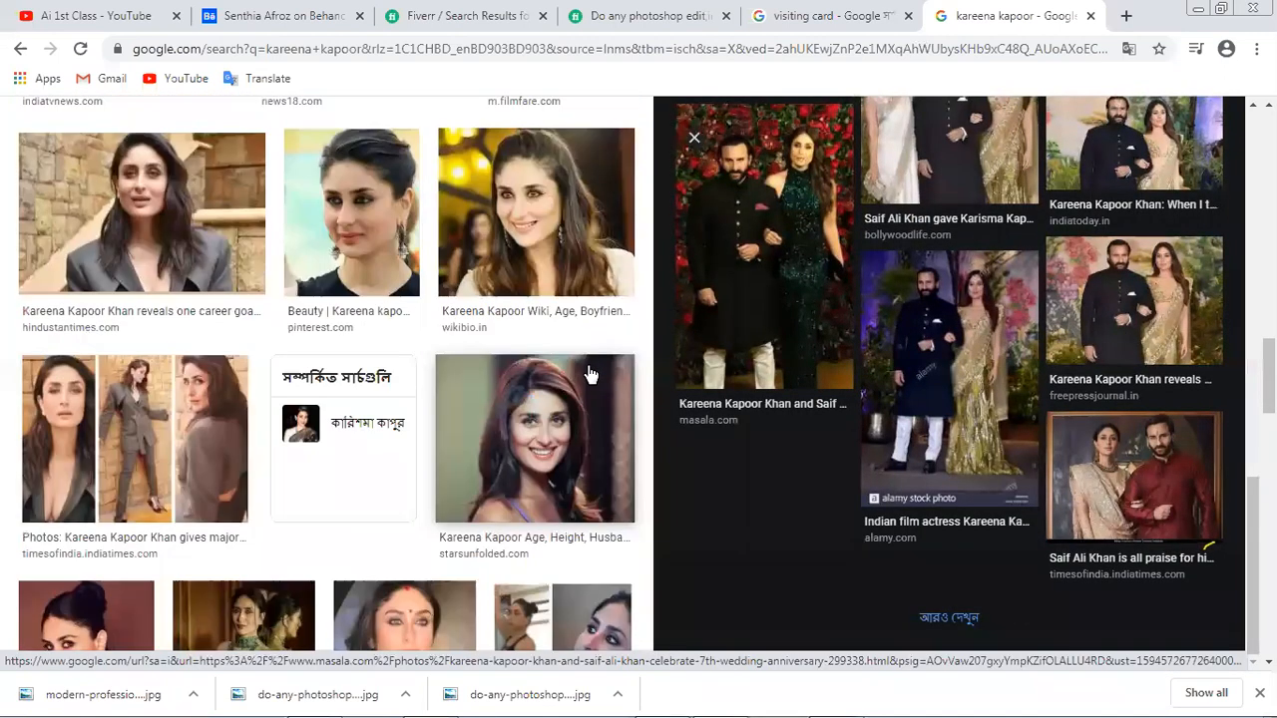
{"action": "scroll", "coordinate": [591, 374], "scroll_direction": "down", "scroll_amount": 6}
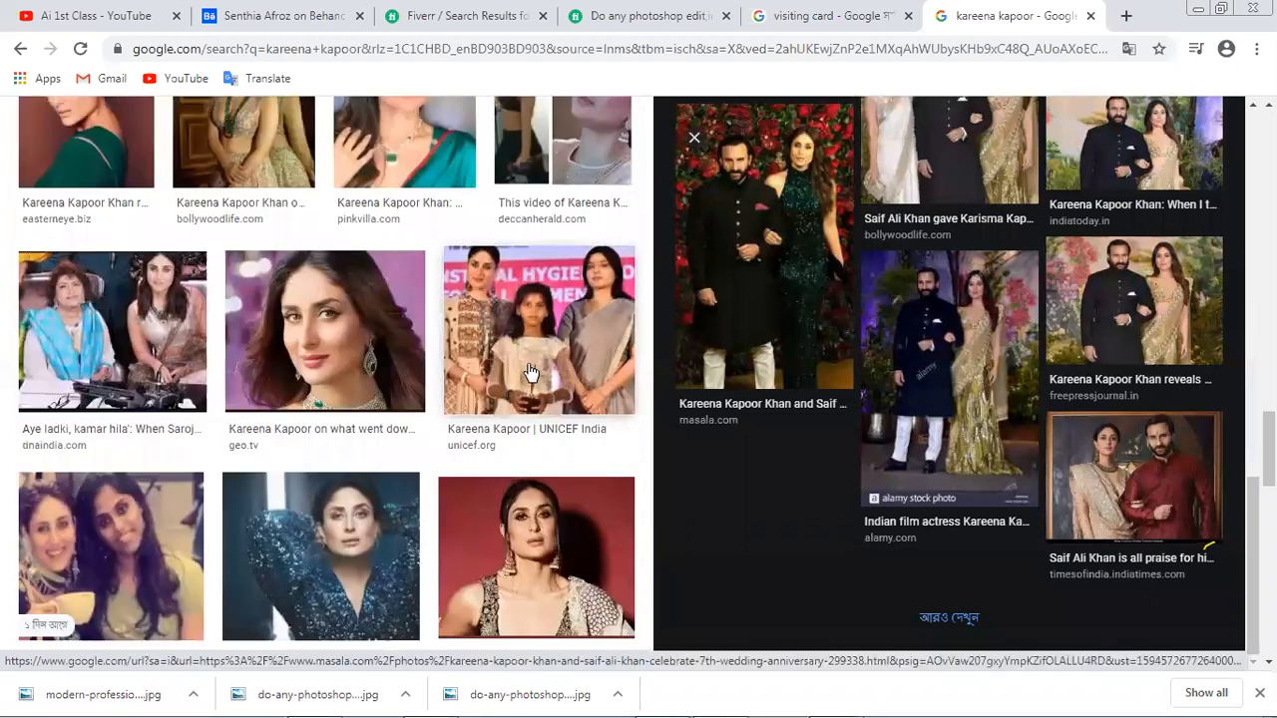
{"action": "scroll", "coordinate": [429, 369], "scroll_direction": "down", "scroll_amount": 5}
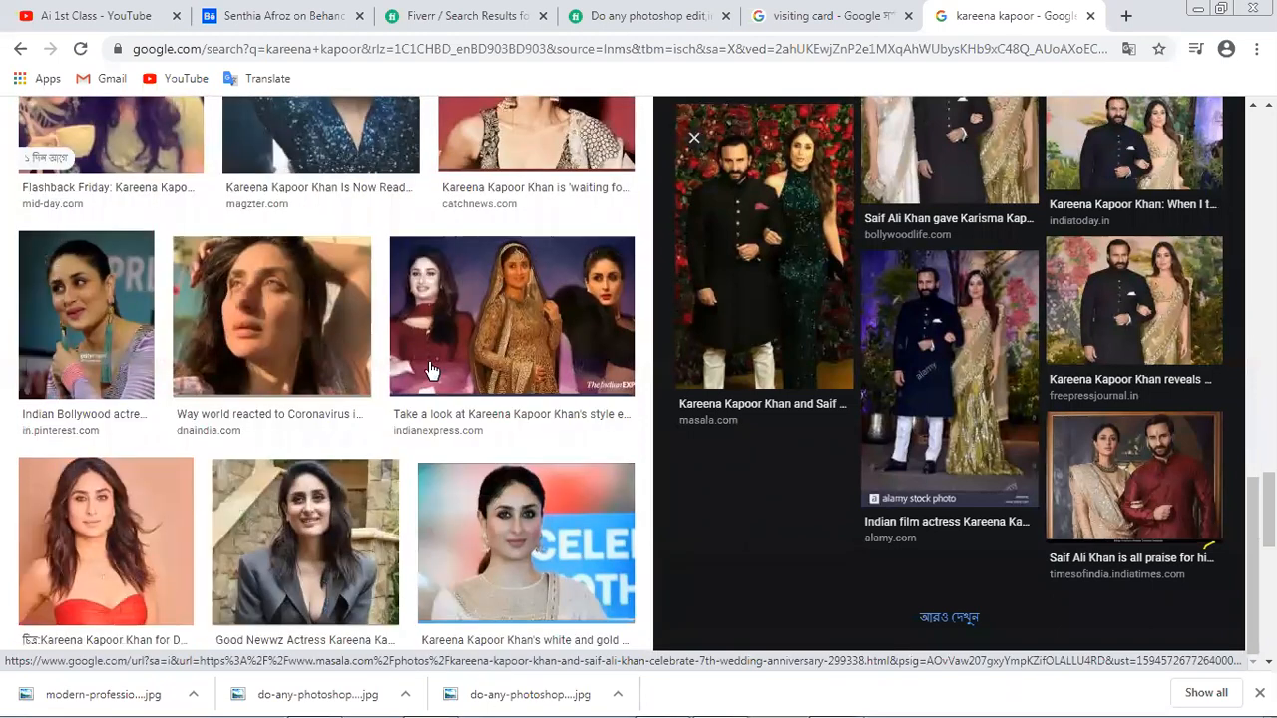
{"action": "scroll", "coordinate": [431, 371], "scroll_direction": "down", "scroll_amount": 1}
{"action": "scroll", "coordinate": [431, 371], "scroll_direction": "down", "scroll_amount": 2}
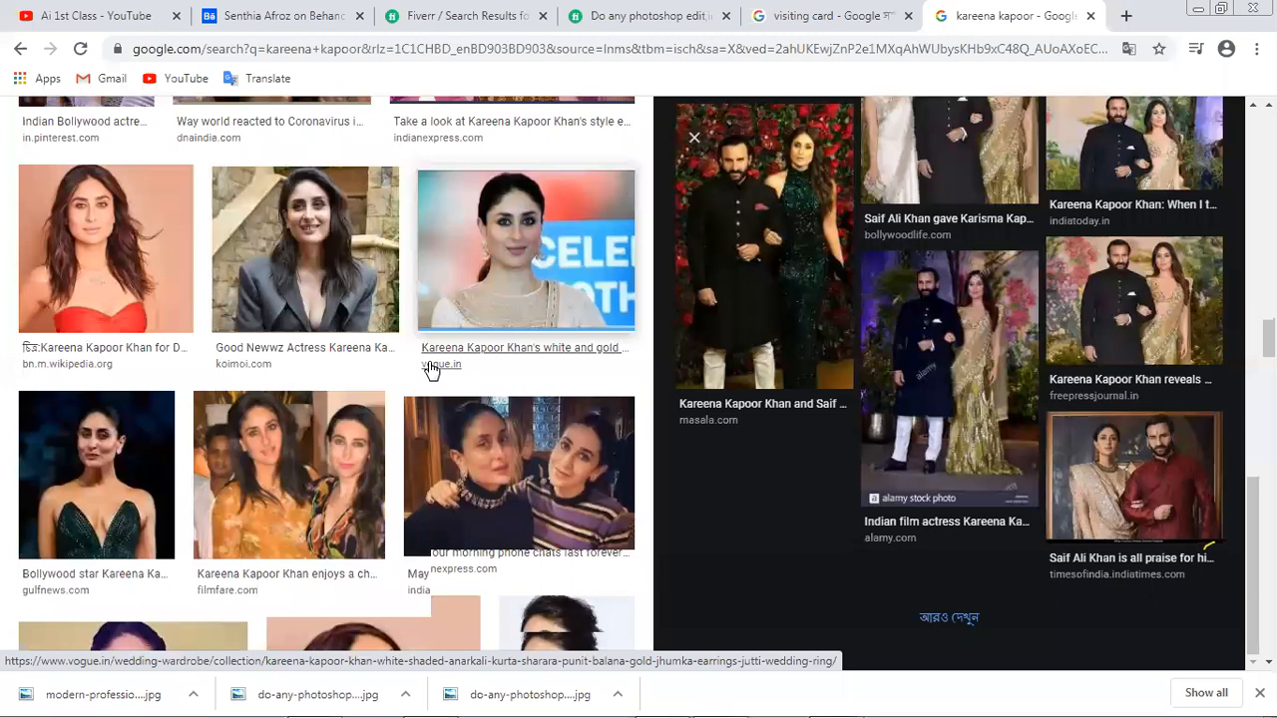
{"action": "scroll", "coordinate": [431, 369], "scroll_direction": "down", "scroll_amount": 12}
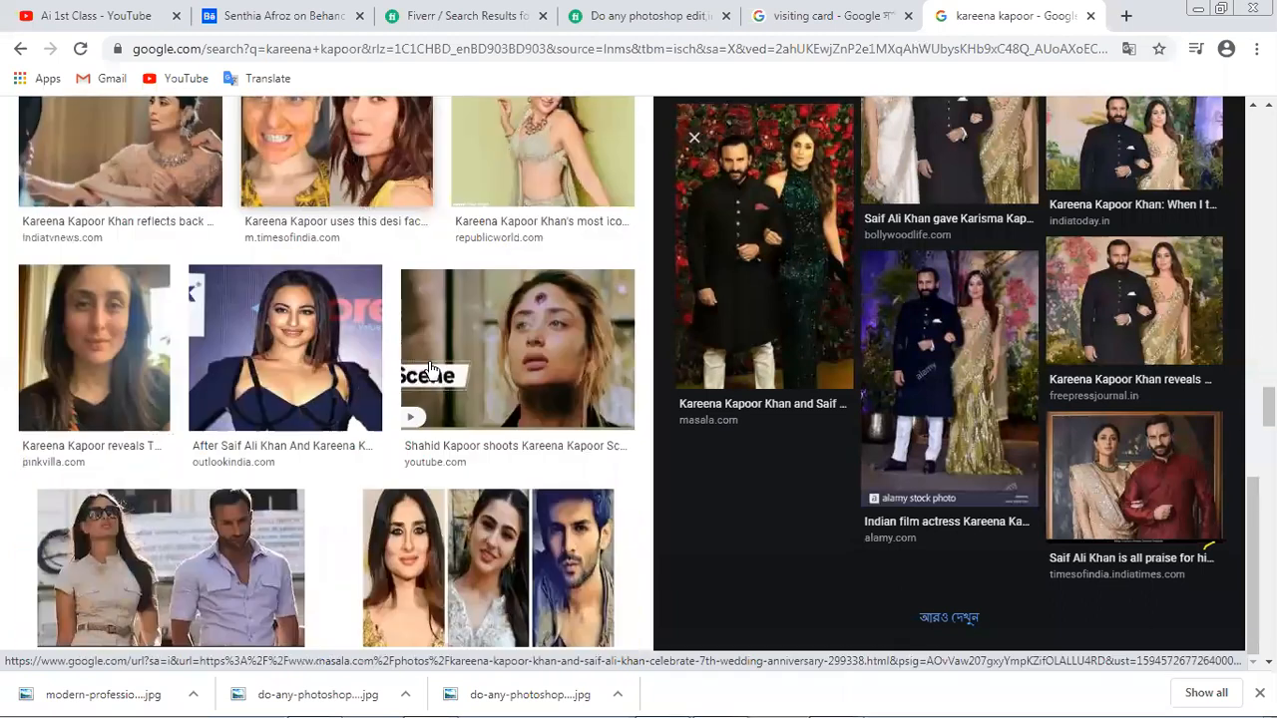
{"action": "scroll", "coordinate": [431, 371], "scroll_direction": "down", "scroll_amount": 3}
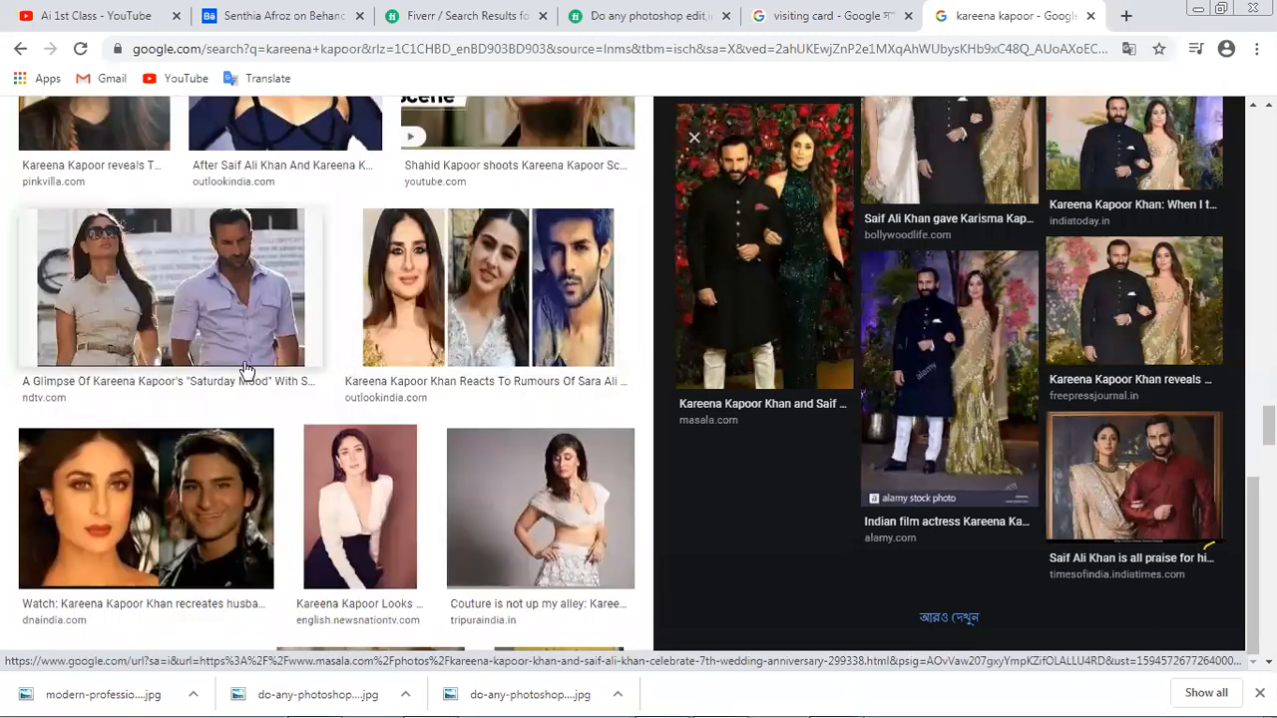
{"action": "scroll", "coordinate": [242, 367], "scroll_direction": "down", "scroll_amount": 9}
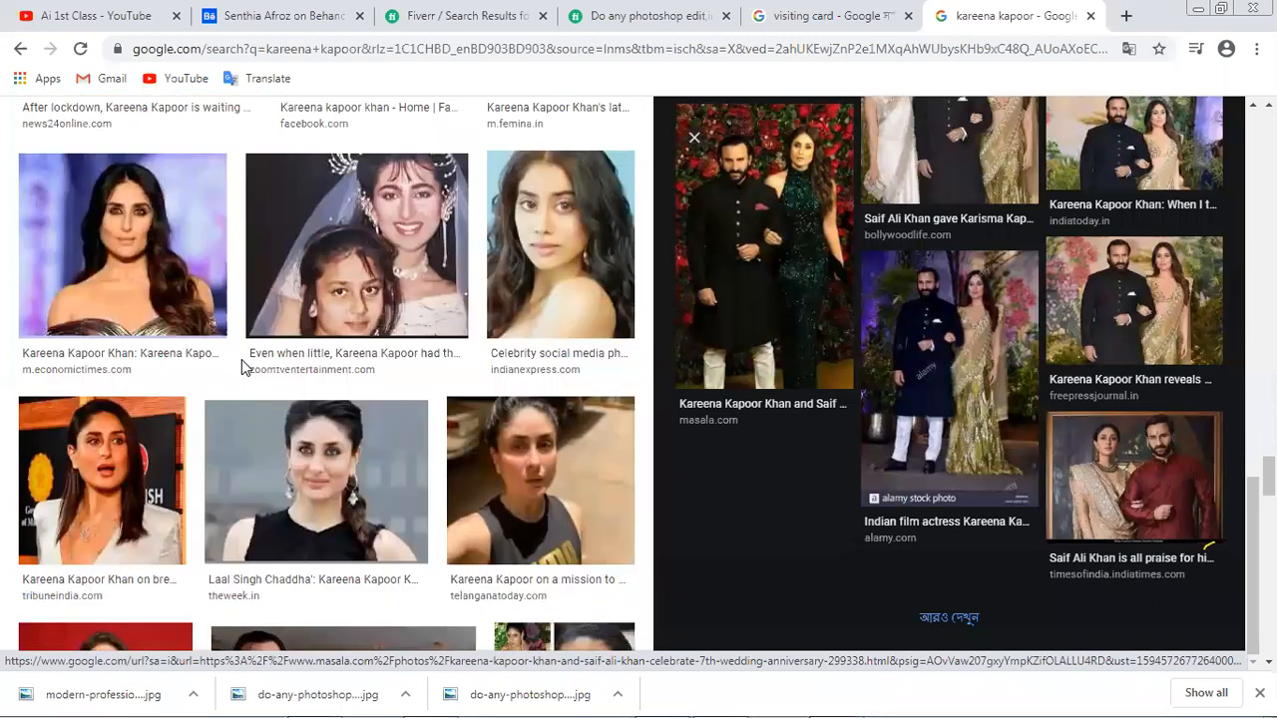
{"action": "scroll", "coordinate": [244, 369], "scroll_direction": "down", "scroll_amount": 4}
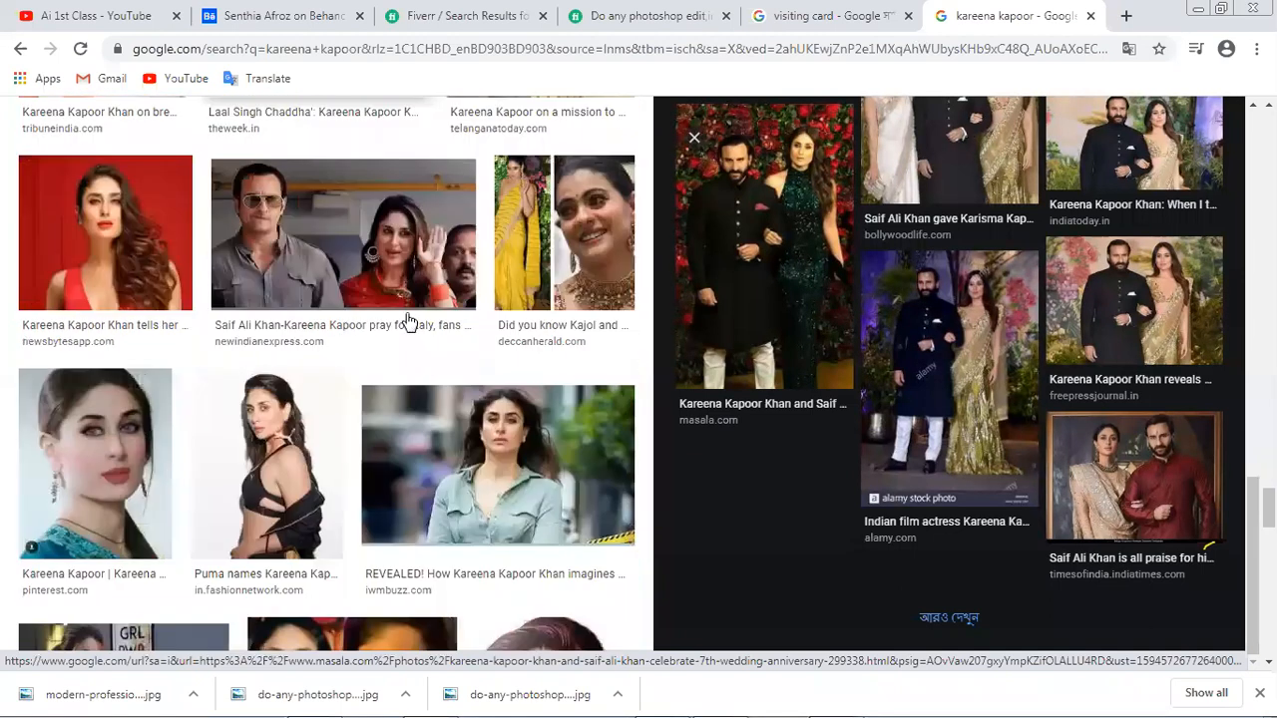
Preview the IWMBuzz green-shirt photo and the related Deccan Herald and HuffPost India pictures, checking the related images of each.
{"action": "left_click", "coordinate": [610, 448]}
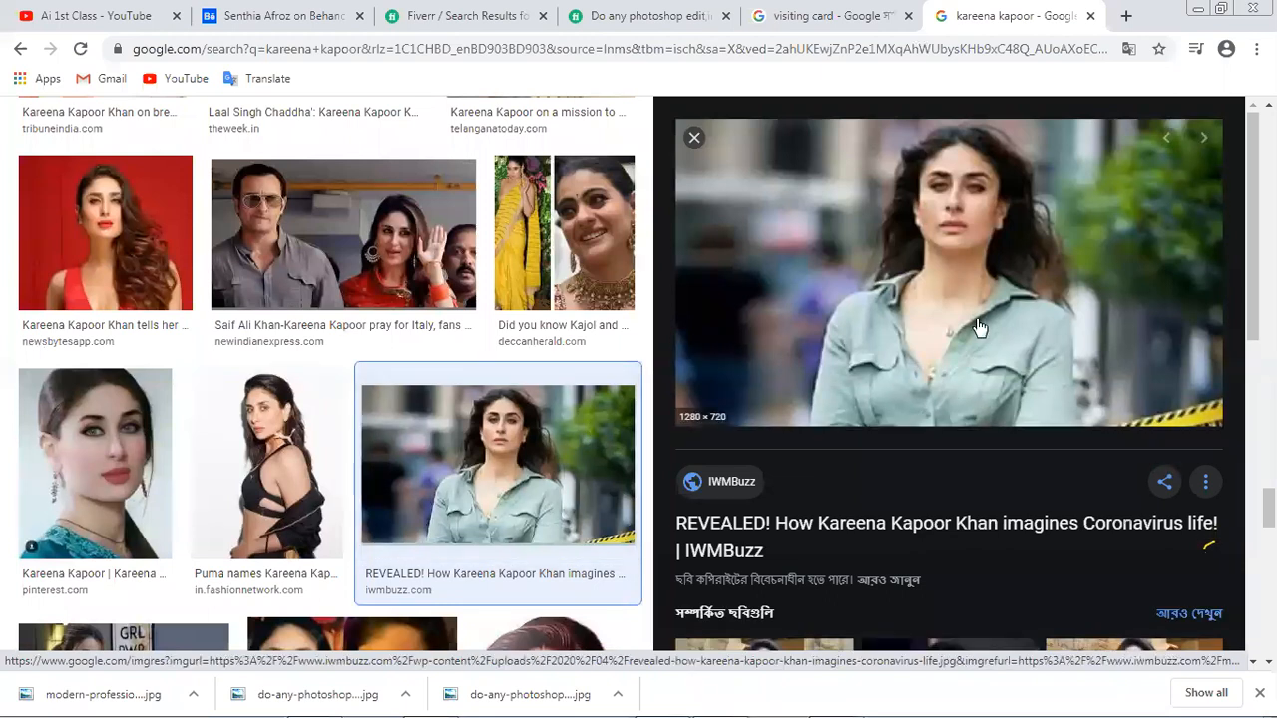
{"action": "scroll", "coordinate": [976, 316], "scroll_direction": "down", "scroll_amount": 4}
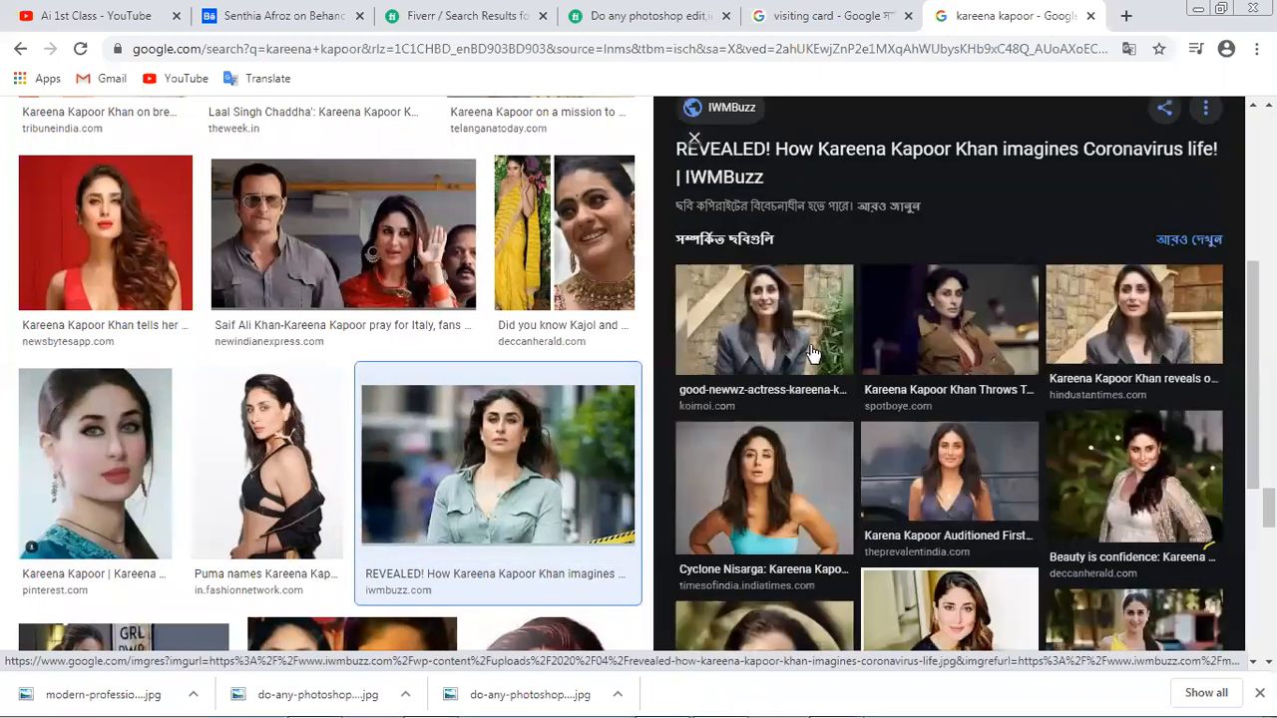
{"action": "left_click", "coordinate": [1099, 475]}
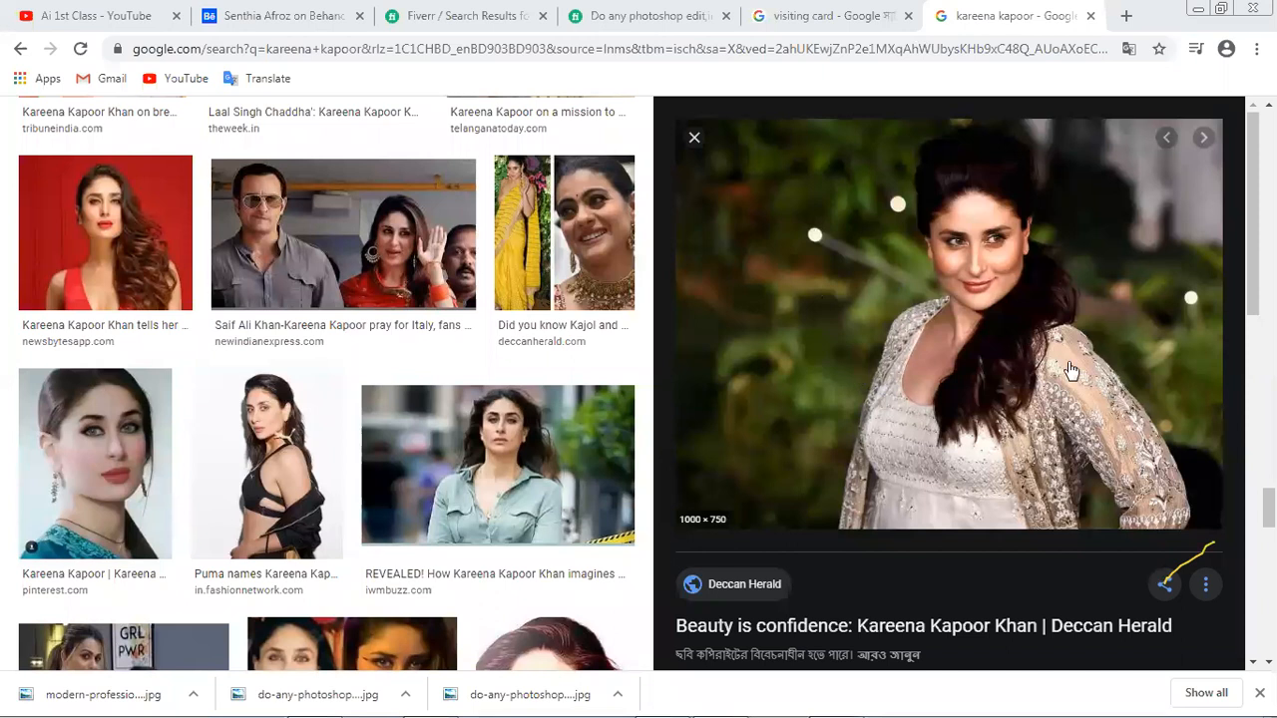
{"action": "scroll", "coordinate": [1147, 429], "scroll_direction": "down", "scroll_amount": 3}
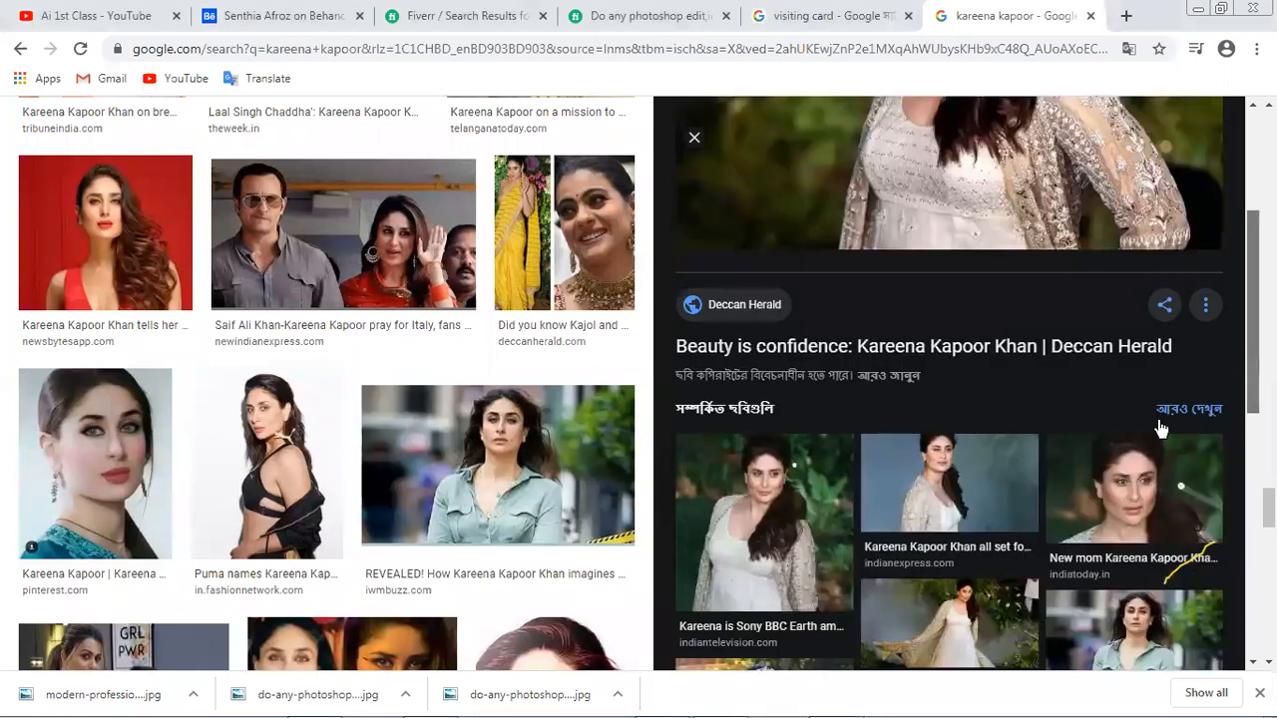
{"action": "scroll", "coordinate": [1089, 444], "scroll_direction": "down", "scroll_amount": 3}
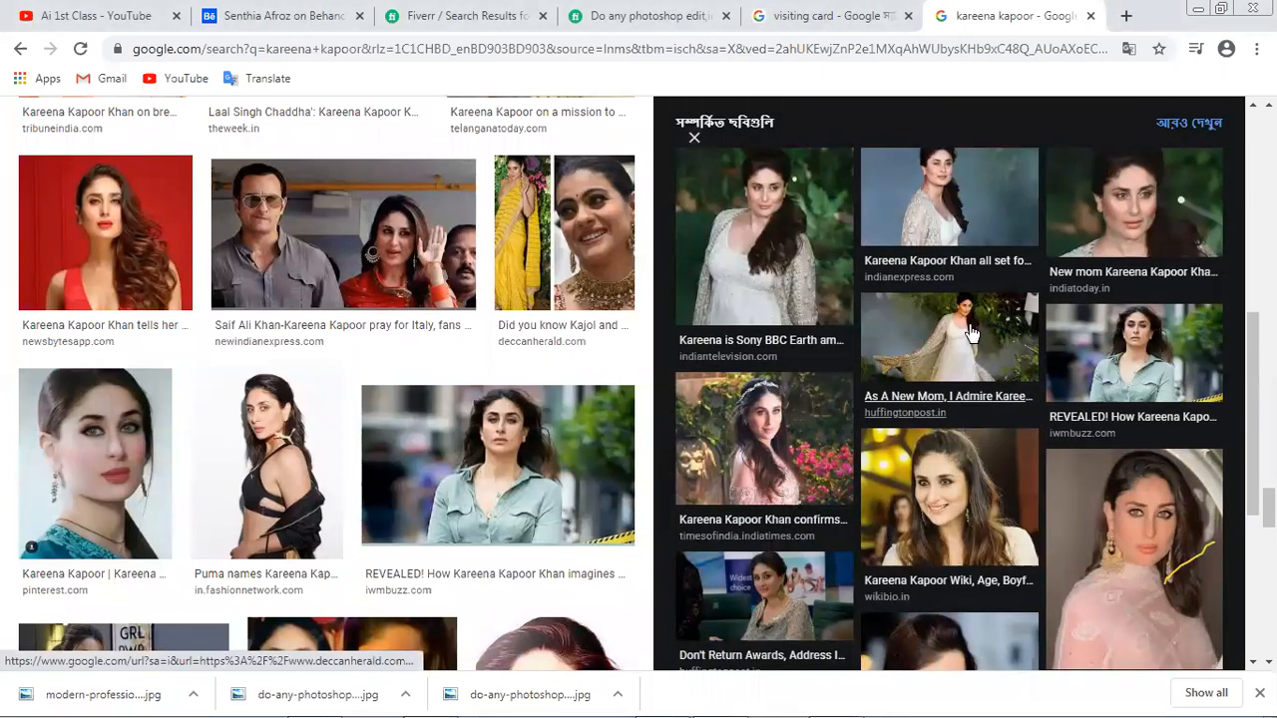
{"action": "left_click", "coordinate": [972, 333]}
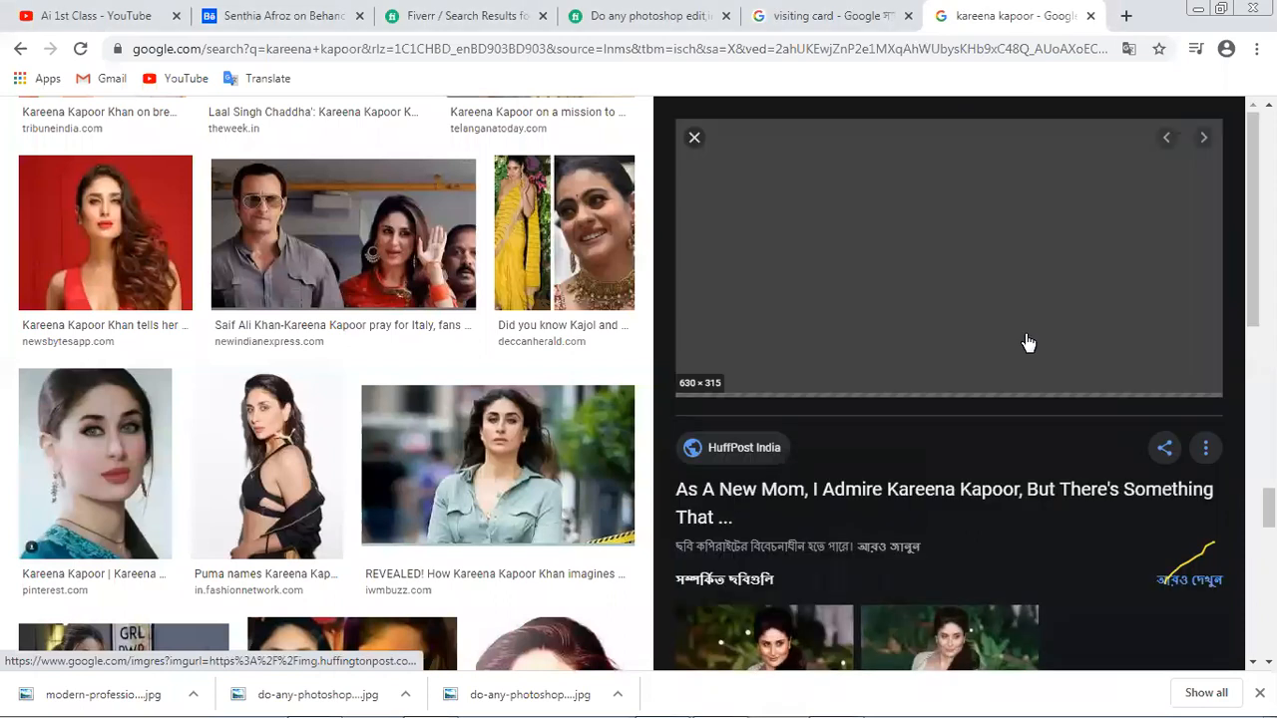
{"action": "scroll", "coordinate": [799, 344], "scroll_direction": "down", "scroll_amount": 2}
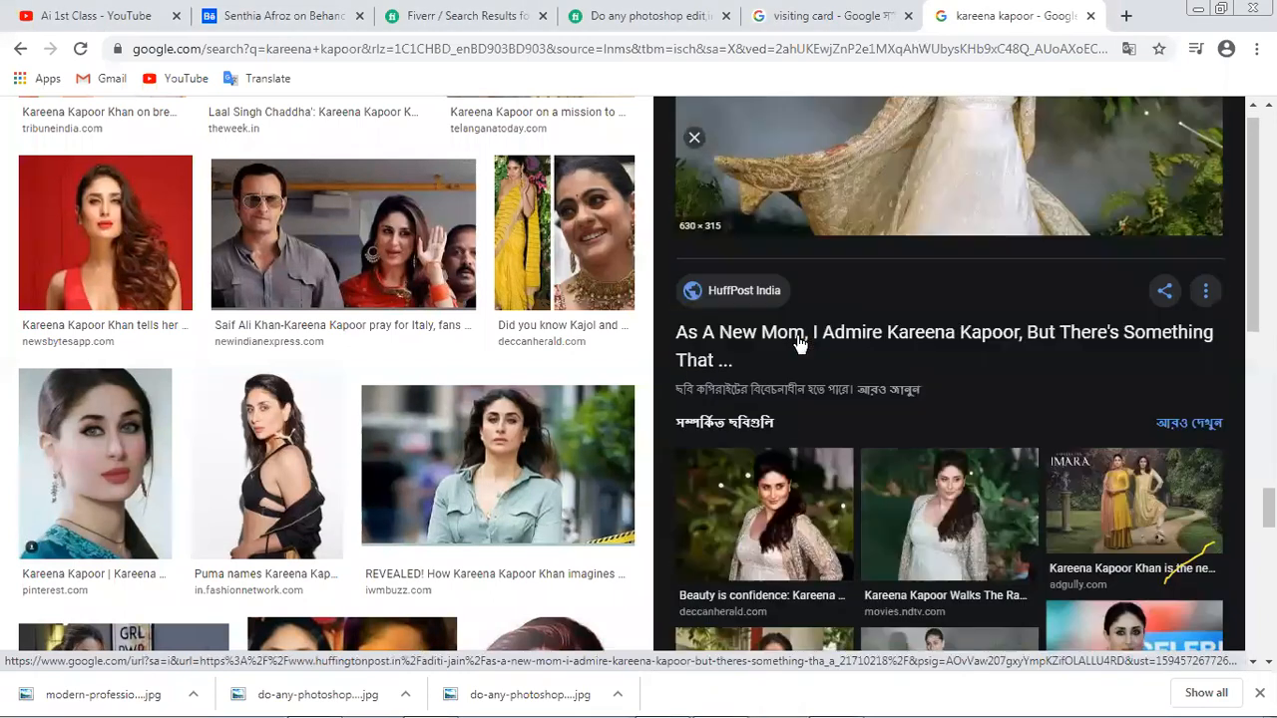
{"action": "scroll", "coordinate": [799, 344], "scroll_direction": "down", "scroll_amount": 1}
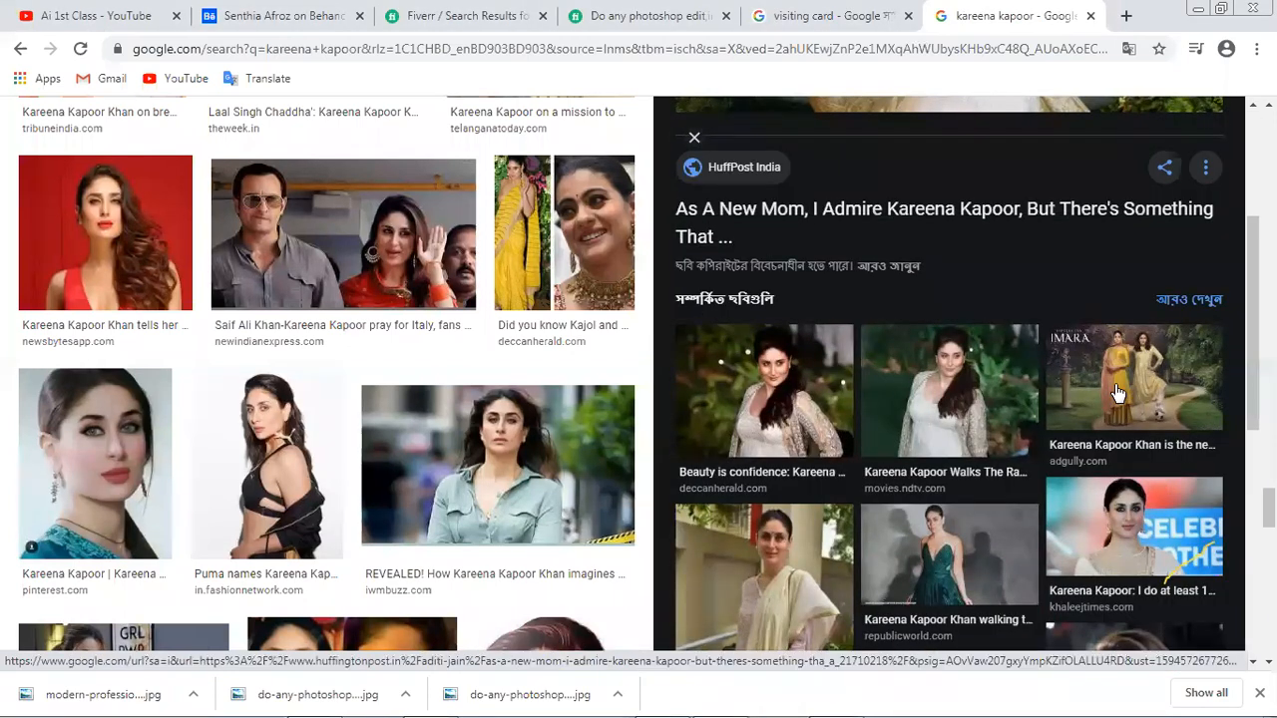
Open the related IMARA campaign picture from Adgully.com and save it to the Desktop as a JPEG image under its suggested name.
{"action": "left_click", "coordinate": [1117, 393]}
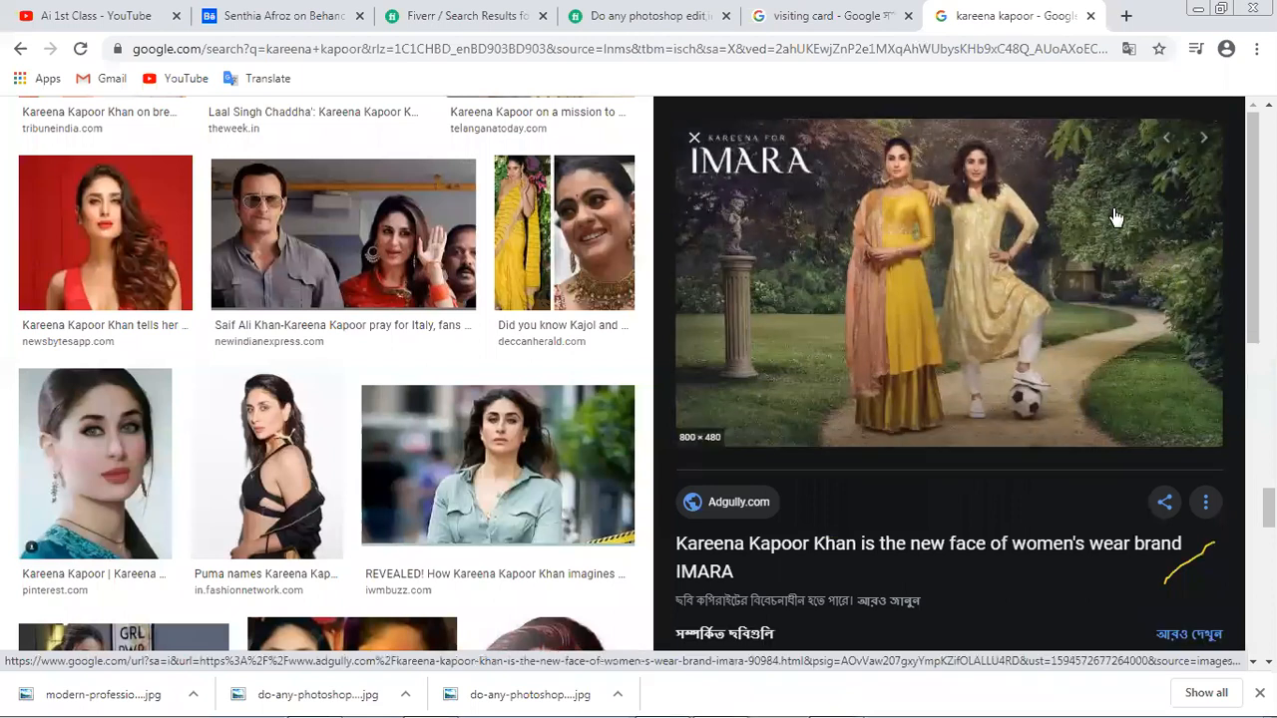
{"action": "right_click", "coordinate": [979, 273]}
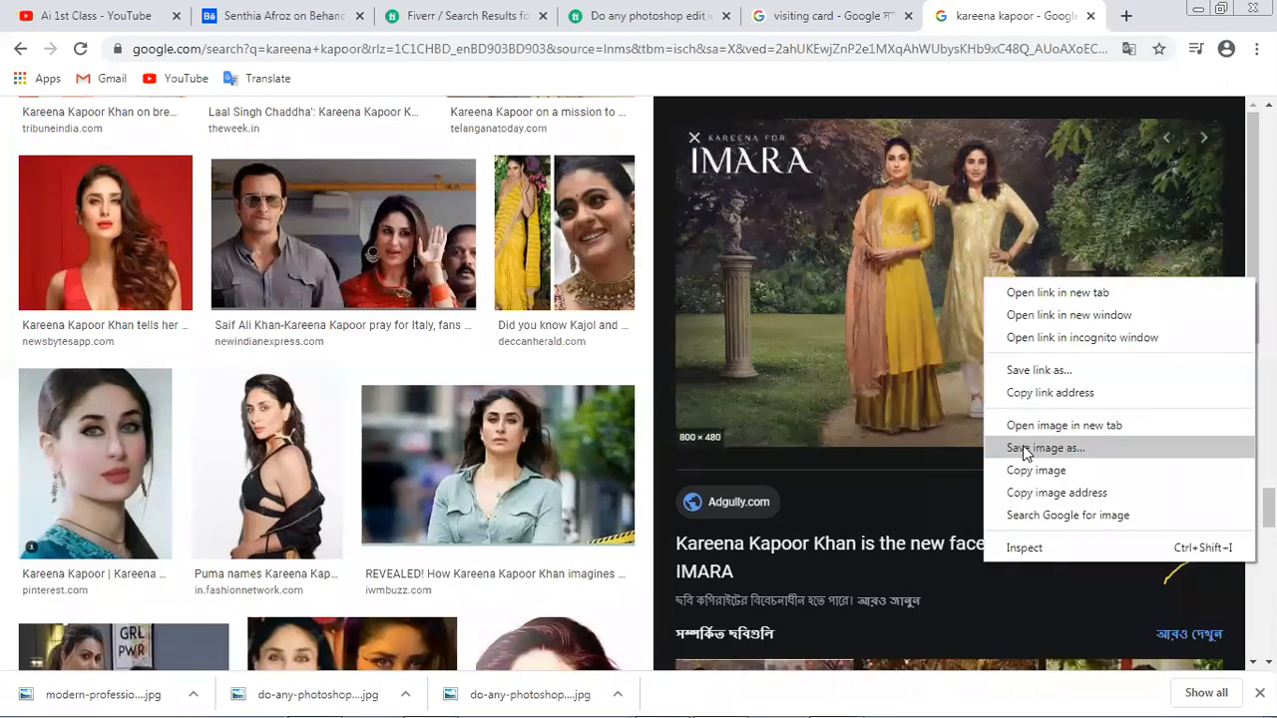
{"action": "left_click", "coordinate": [1023, 445]}
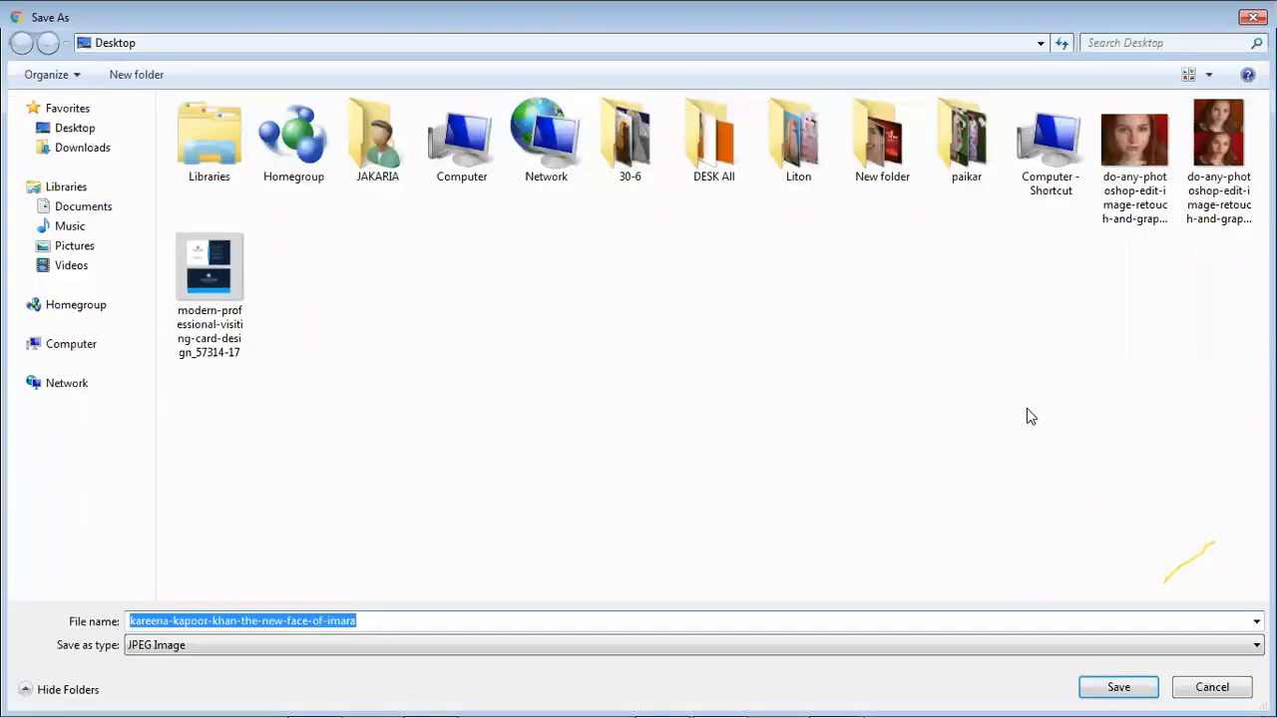
{"action": "left_click", "coordinate": [1090, 695]}
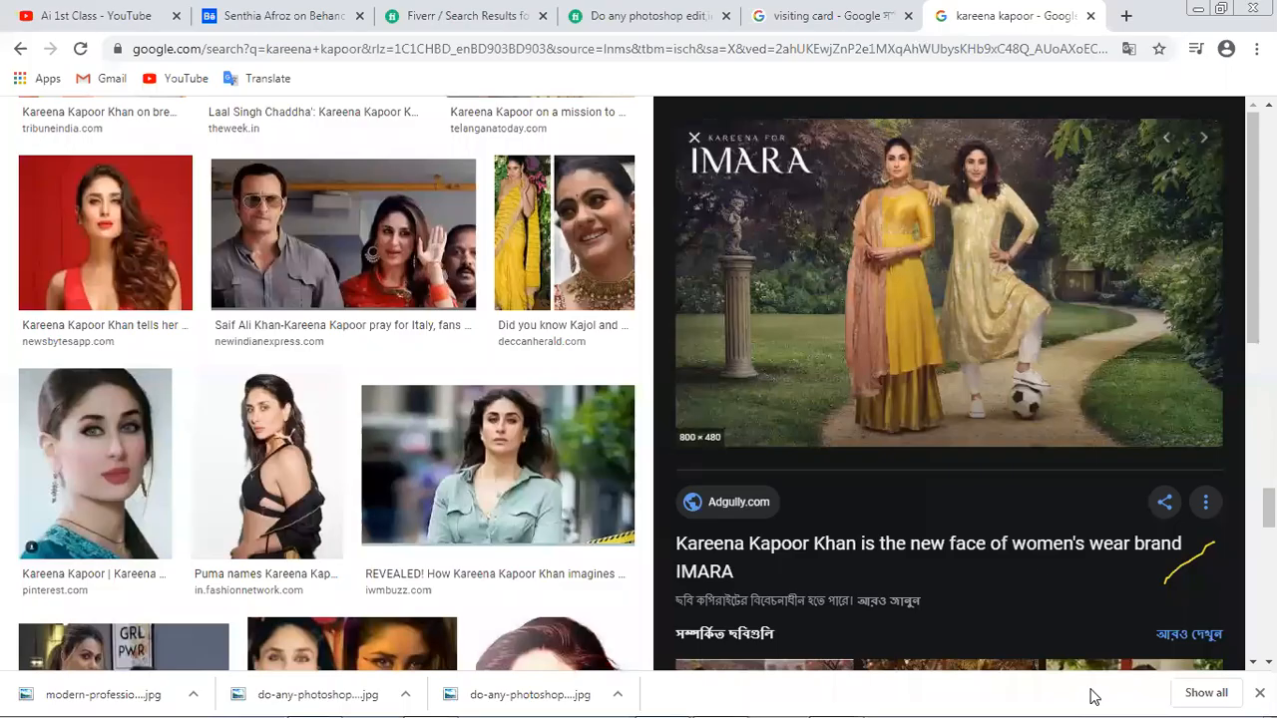
Look through the related images of the IMARA picture and their full results page for another suitable photo.
{"action": "scroll", "coordinate": [1025, 504], "scroll_direction": "down", "scroll_amount": 3}
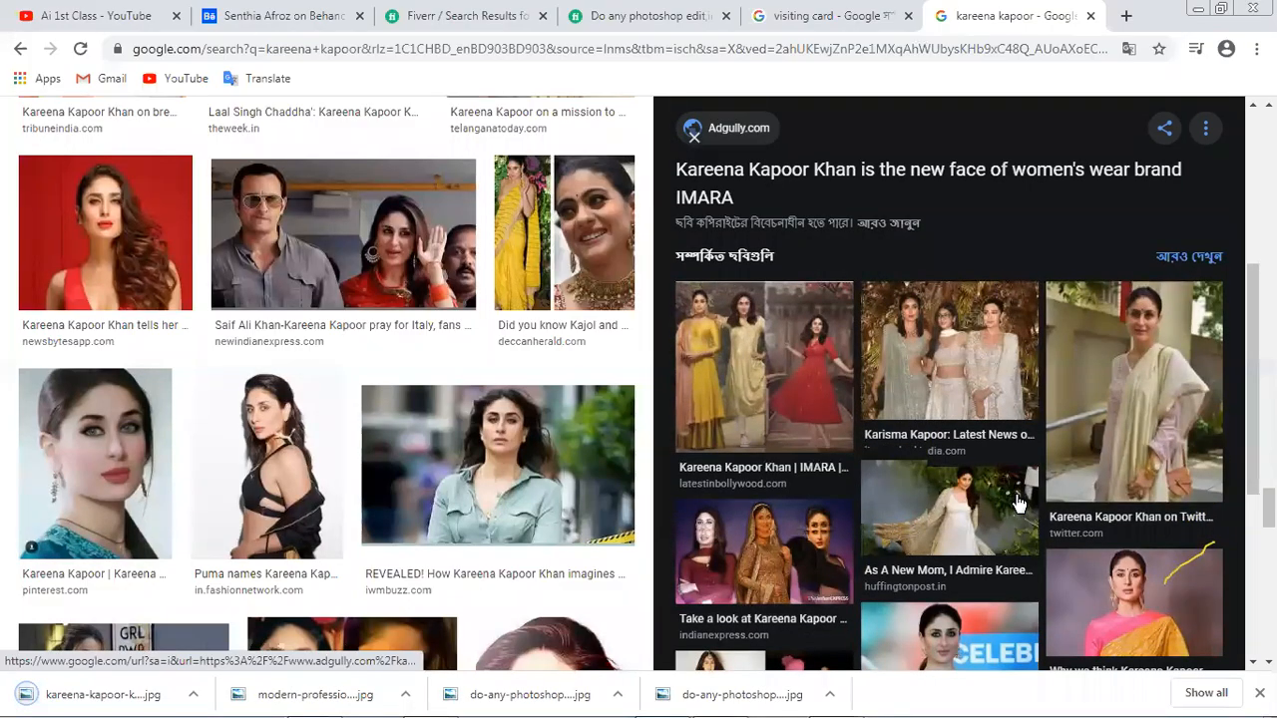
{"action": "scroll", "coordinate": [1017, 494], "scroll_direction": "down", "scroll_amount": 4}
{"action": "scroll", "coordinate": [1009, 481], "scroll_direction": "down", "scroll_amount": 2}
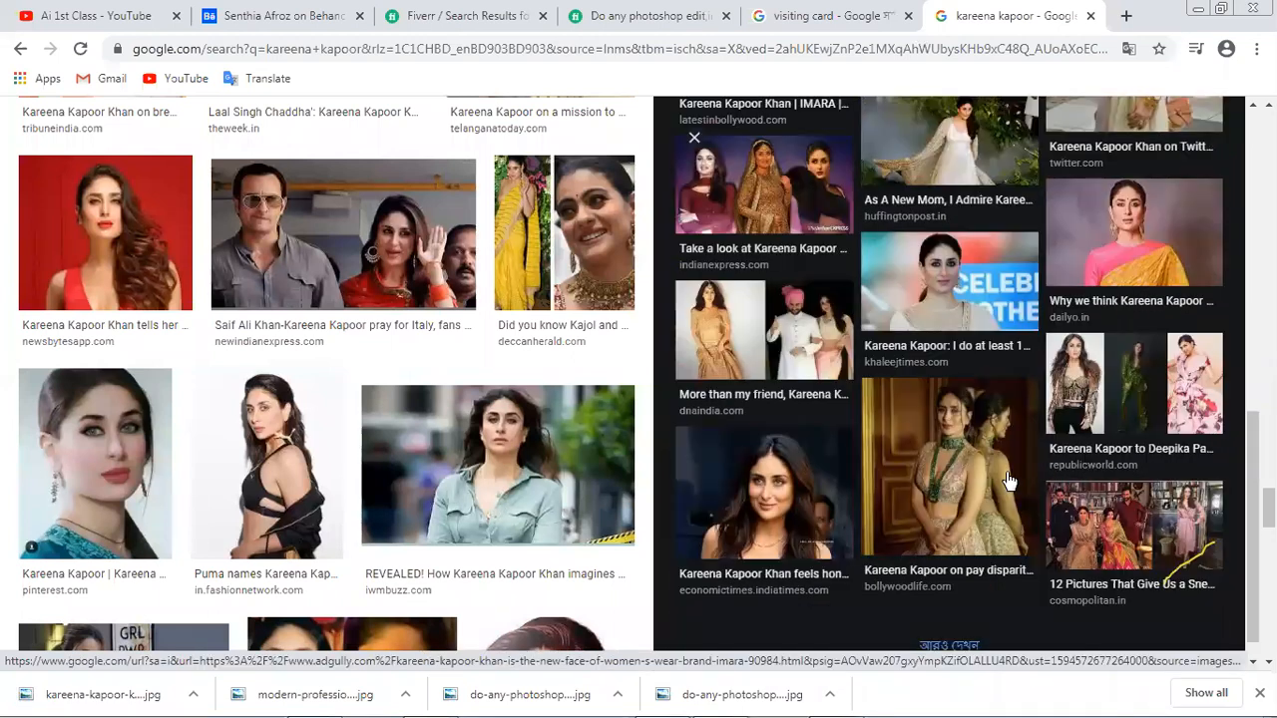
{"action": "scroll", "coordinate": [1008, 481], "scroll_direction": "down", "scroll_amount": 1}
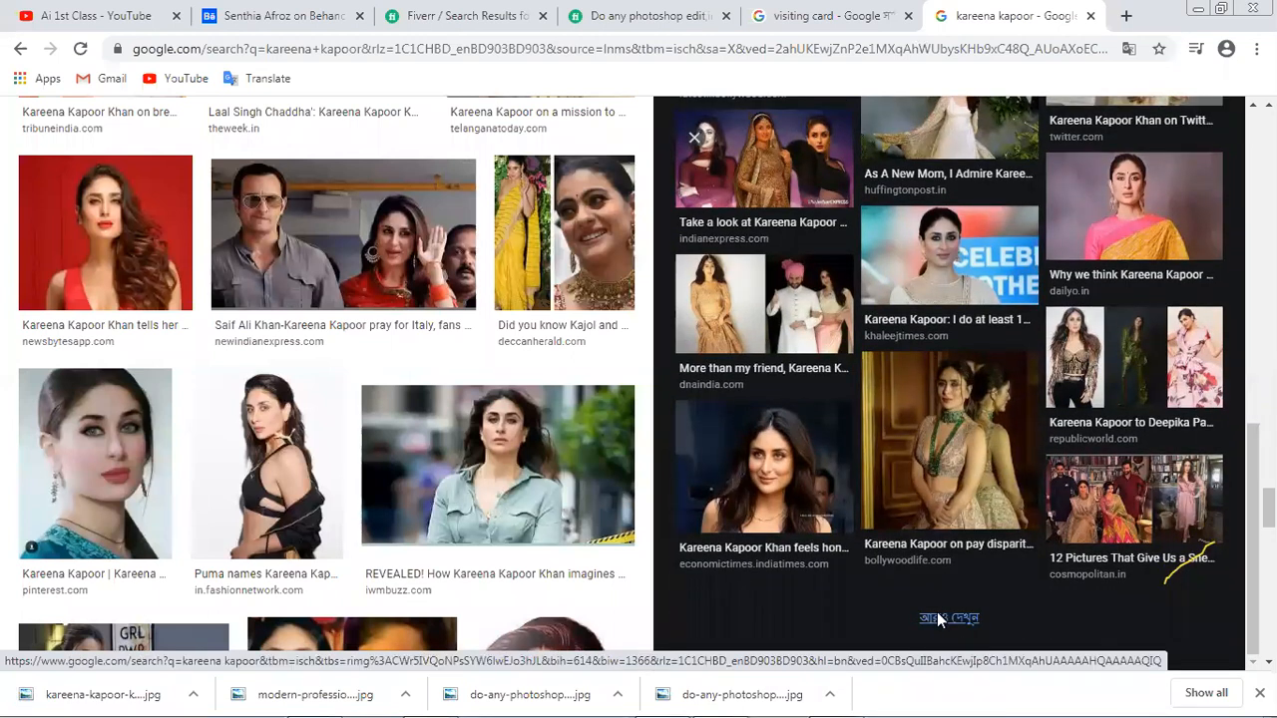
{"action": "left_click", "coordinate": [937, 617]}
{"action": "scroll", "coordinate": [825, 579], "scroll_direction": "down", "scroll_amount": 7}
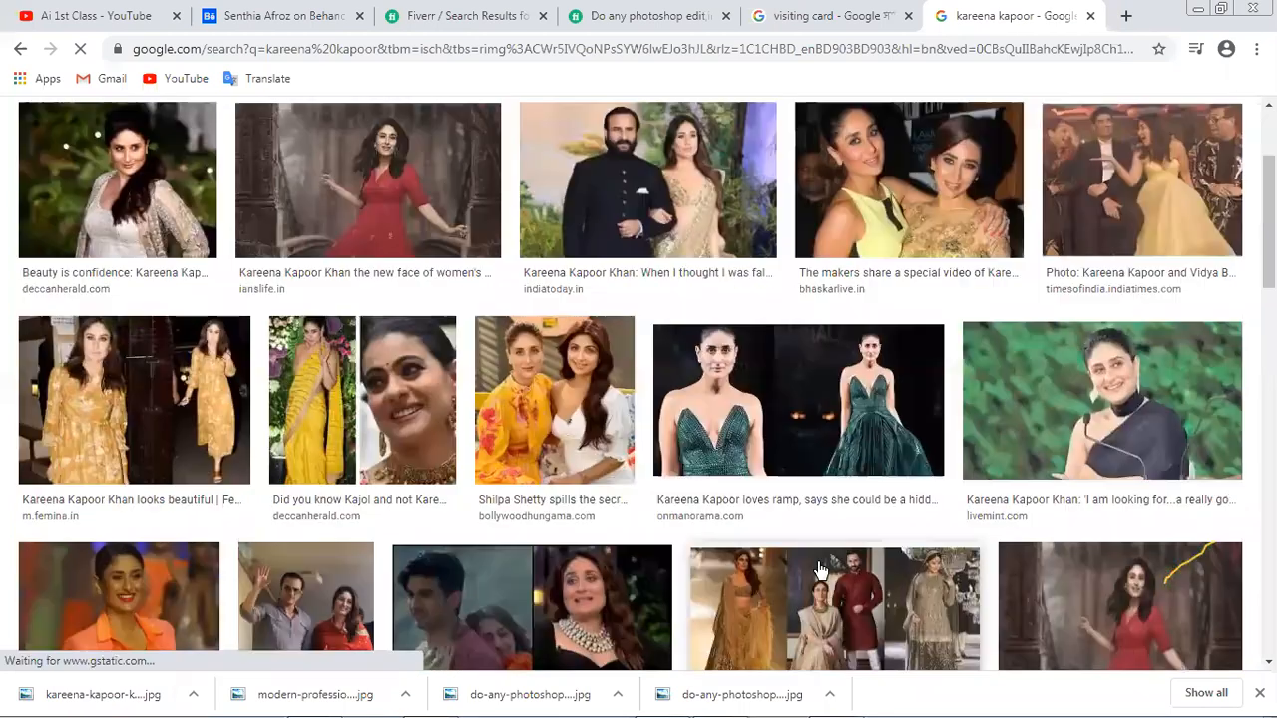
{"action": "scroll", "coordinate": [788, 568], "scroll_direction": "down", "scroll_amount": 2}
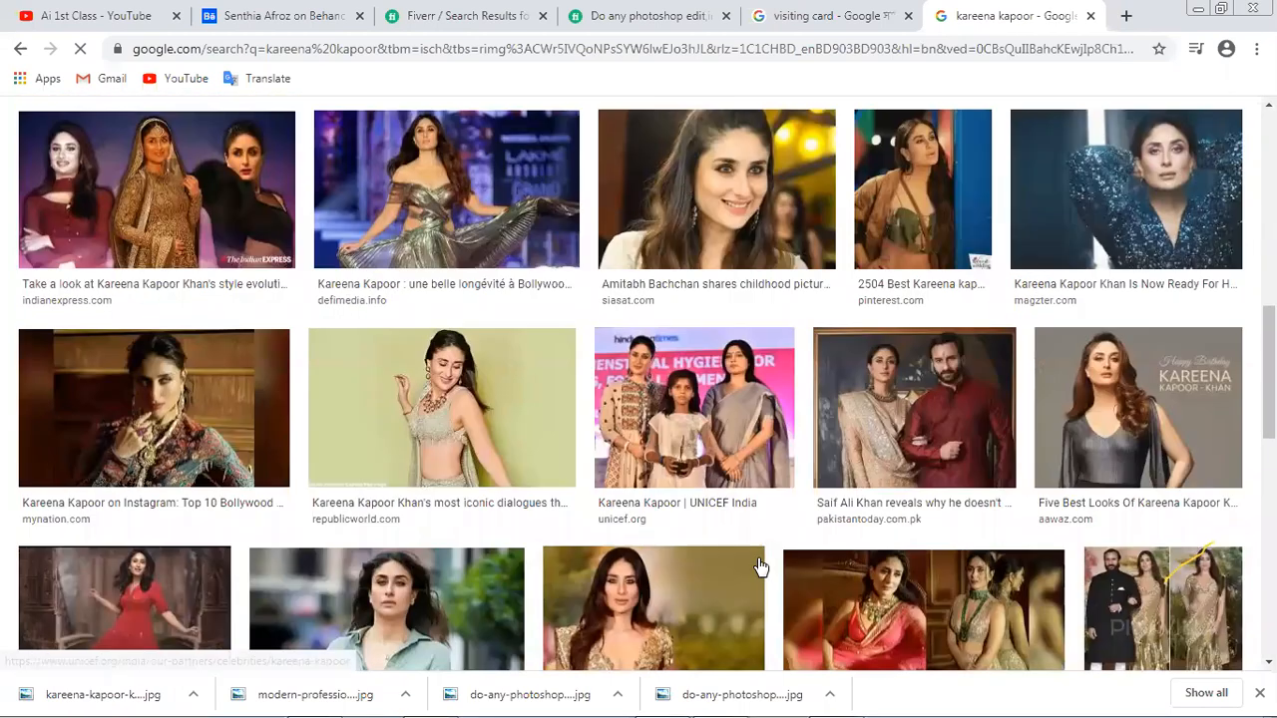
{"action": "scroll", "coordinate": [758, 567], "scroll_direction": "down", "scroll_amount": 4}
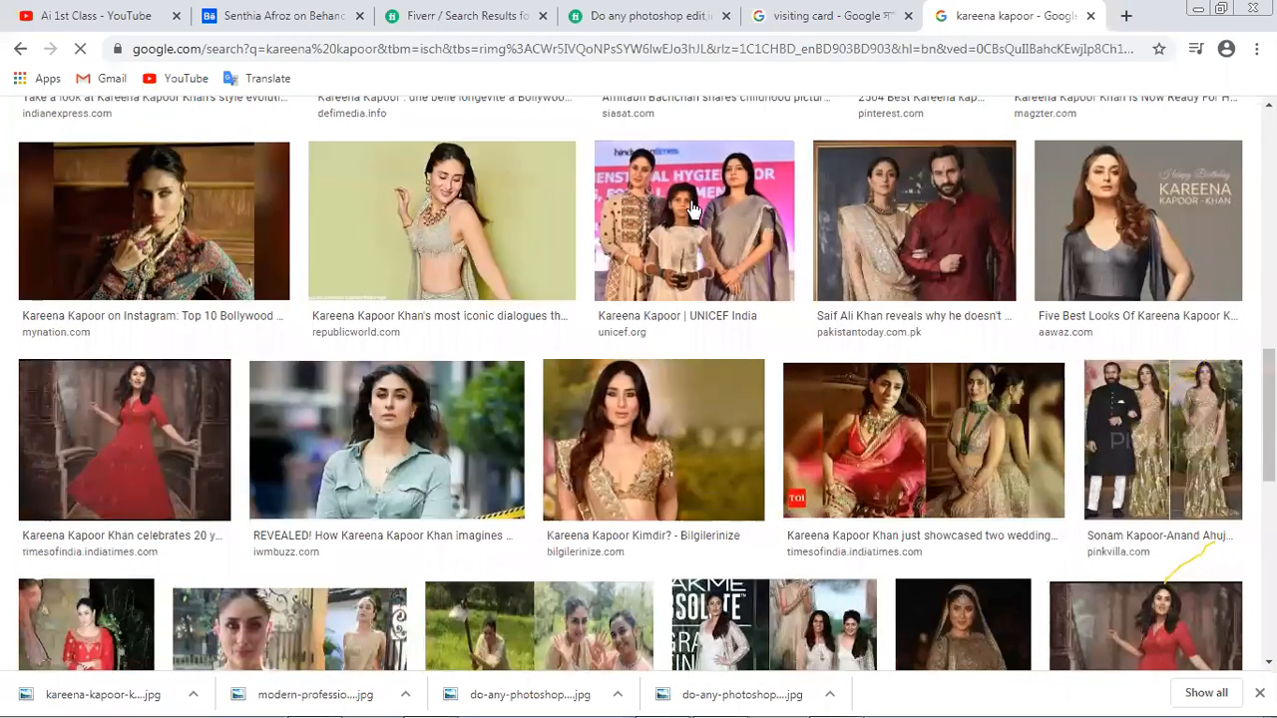
{"action": "scroll", "coordinate": [694, 209], "scroll_direction": "down", "scroll_amount": 2}
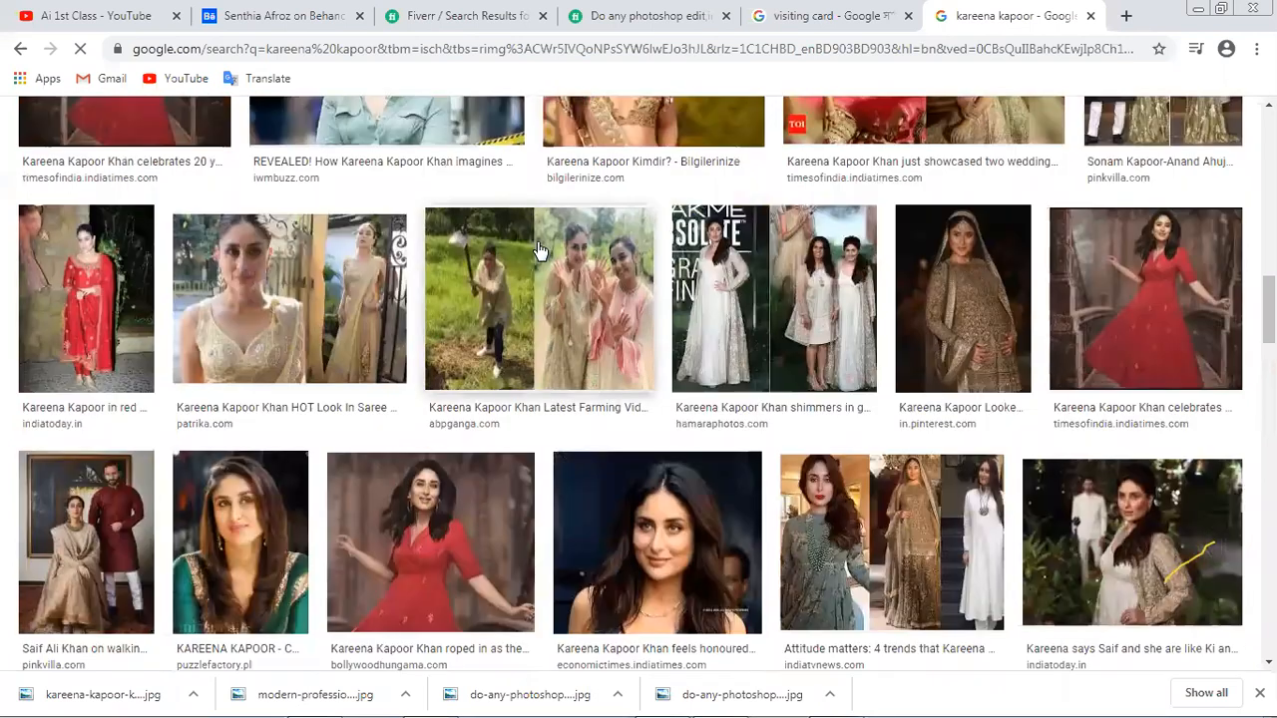
{"action": "scroll", "coordinate": [539, 250], "scroll_direction": "down", "scroll_amount": 1}
{"action": "scroll", "coordinate": [539, 250], "scroll_direction": "down", "scroll_amount": 1}
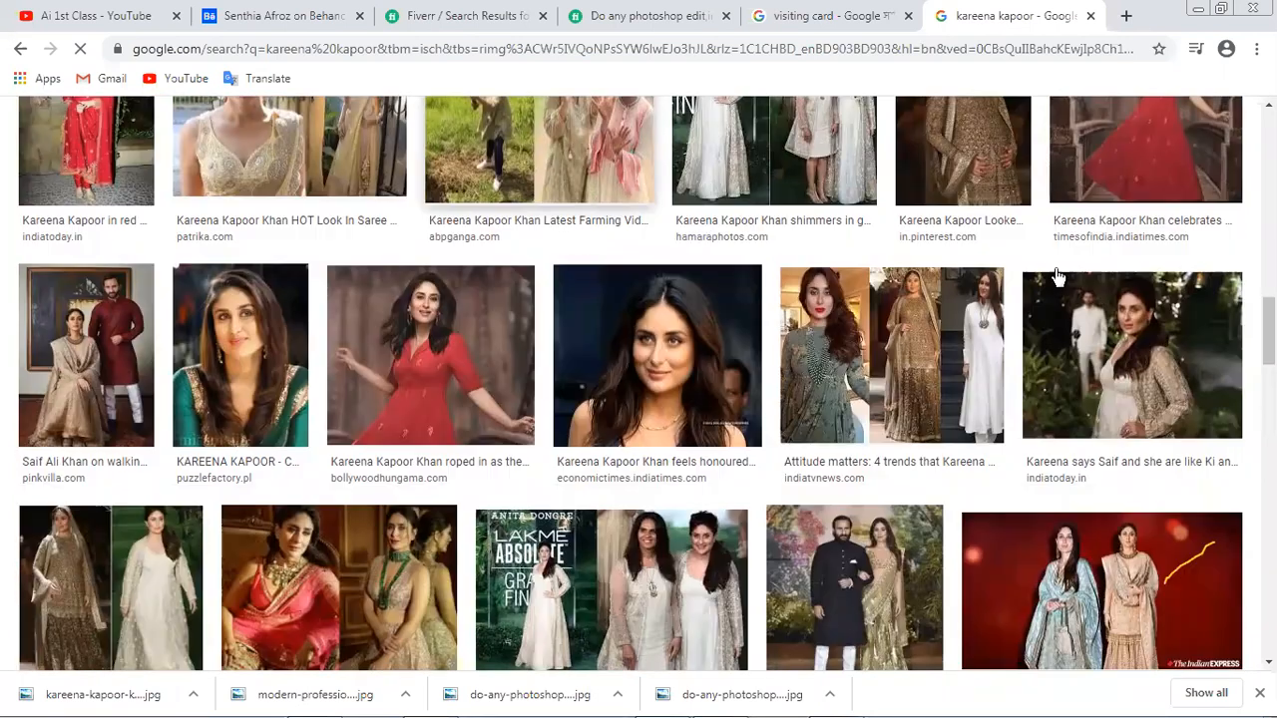
Preview the India Today garden photo and the related Desktop Wallpapers forest picture, checking the related images of each.
{"action": "left_click", "coordinate": [1172, 370]}
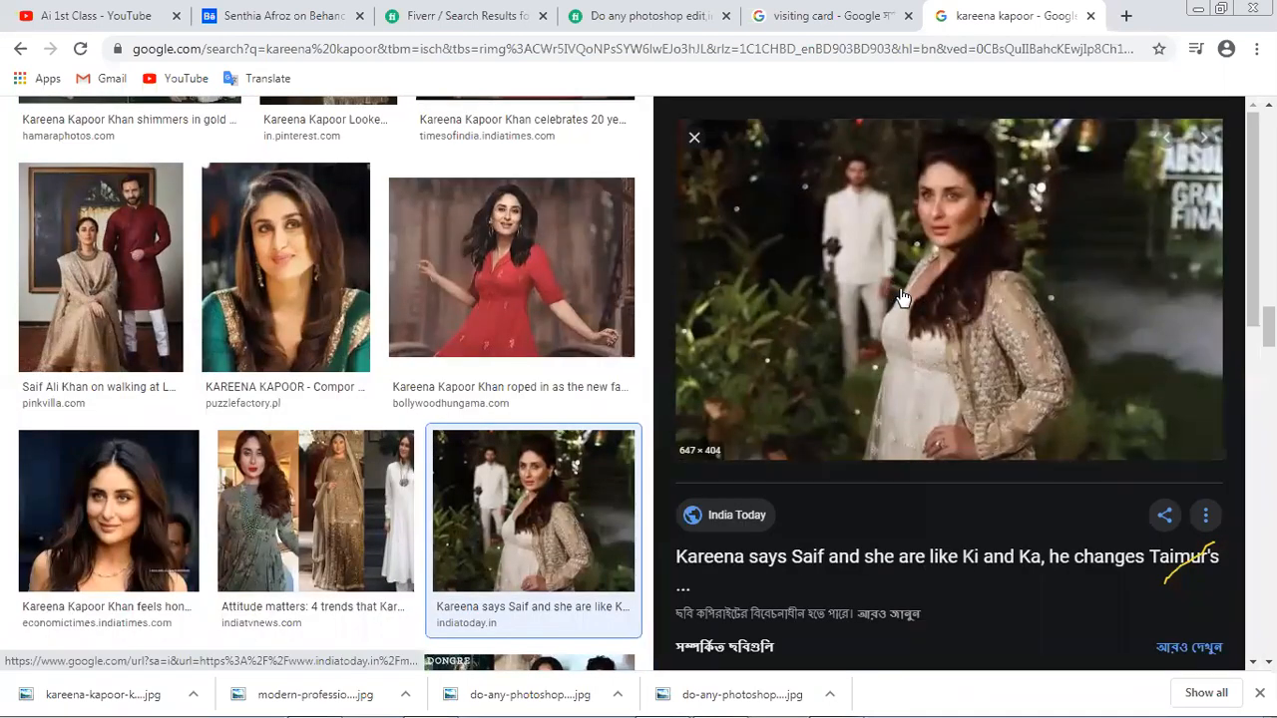
{"action": "scroll", "coordinate": [841, 259], "scroll_direction": "down", "scroll_amount": 4}
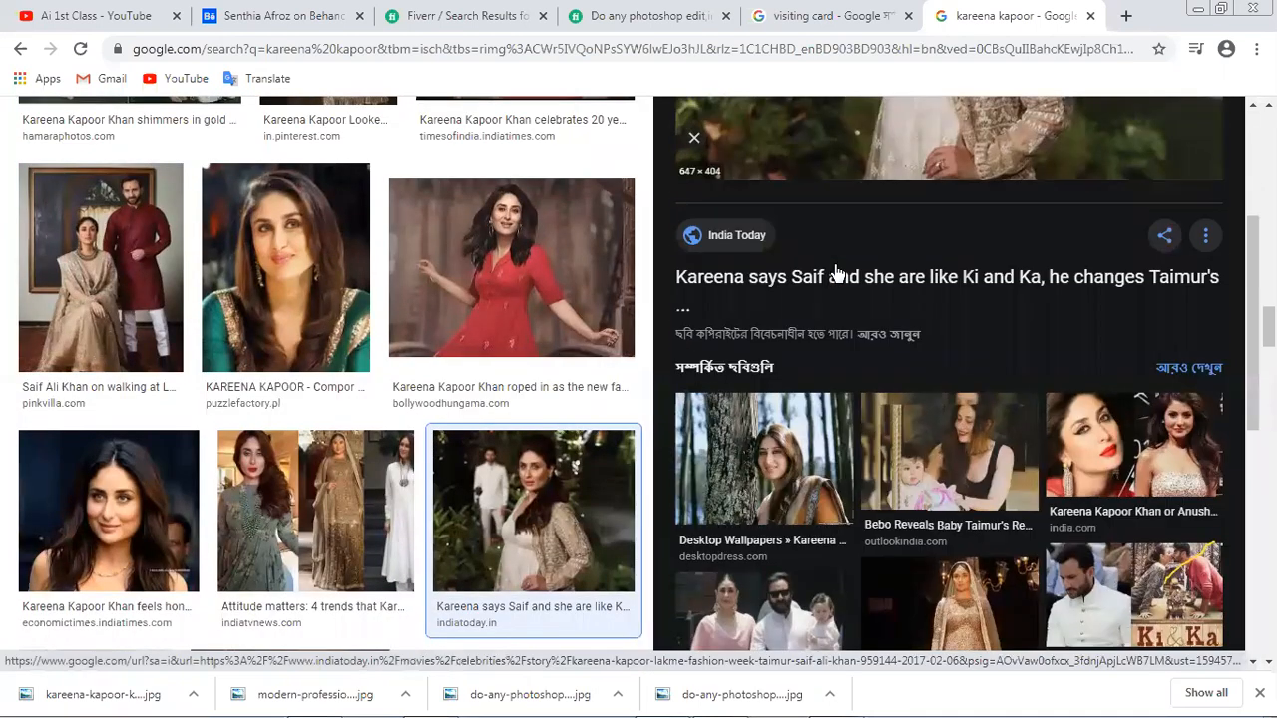
{"action": "scroll", "coordinate": [834, 264], "scroll_direction": "down", "scroll_amount": 1}
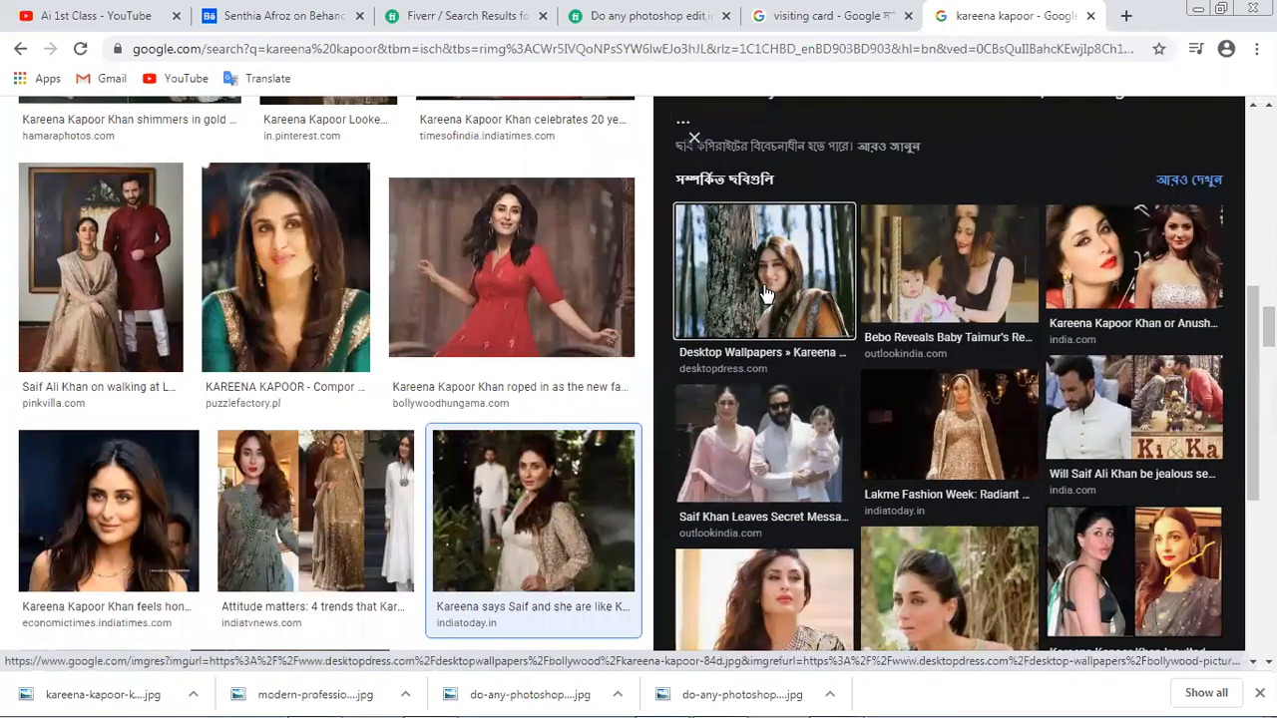
{"action": "left_click", "coordinate": [765, 295]}
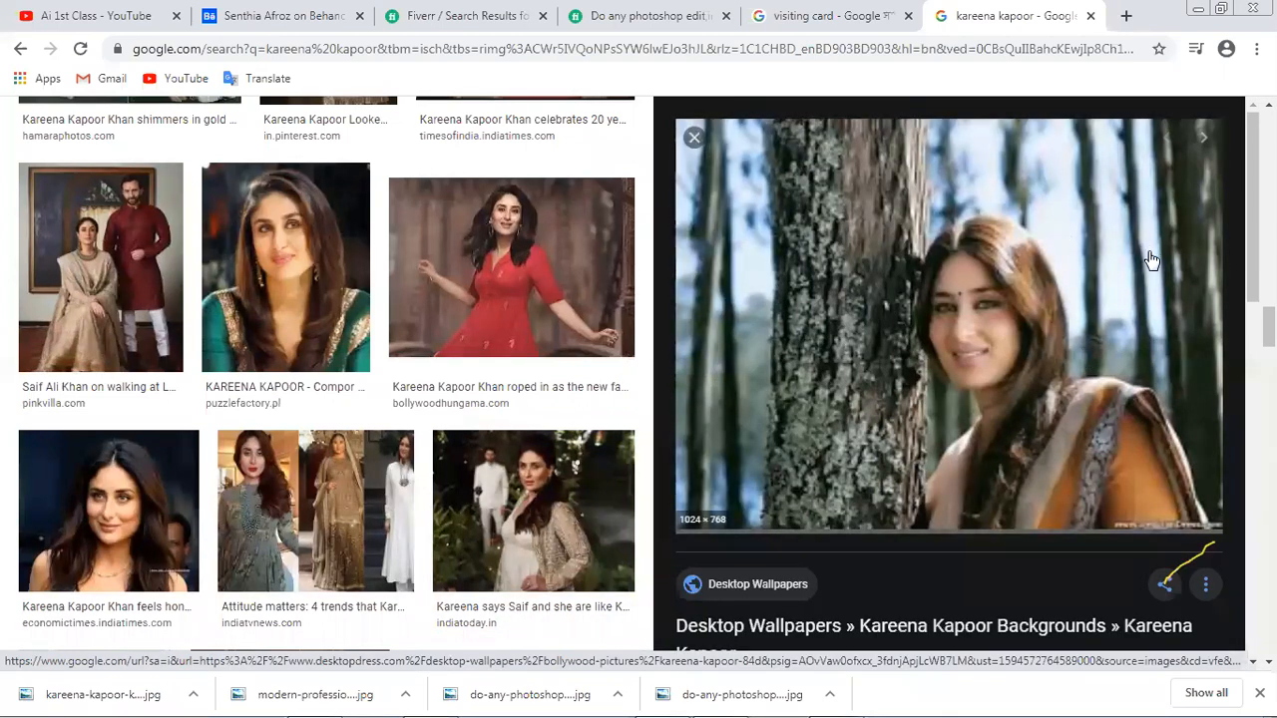
{"action": "scroll", "coordinate": [1024, 273], "scroll_direction": "down", "scroll_amount": 4}
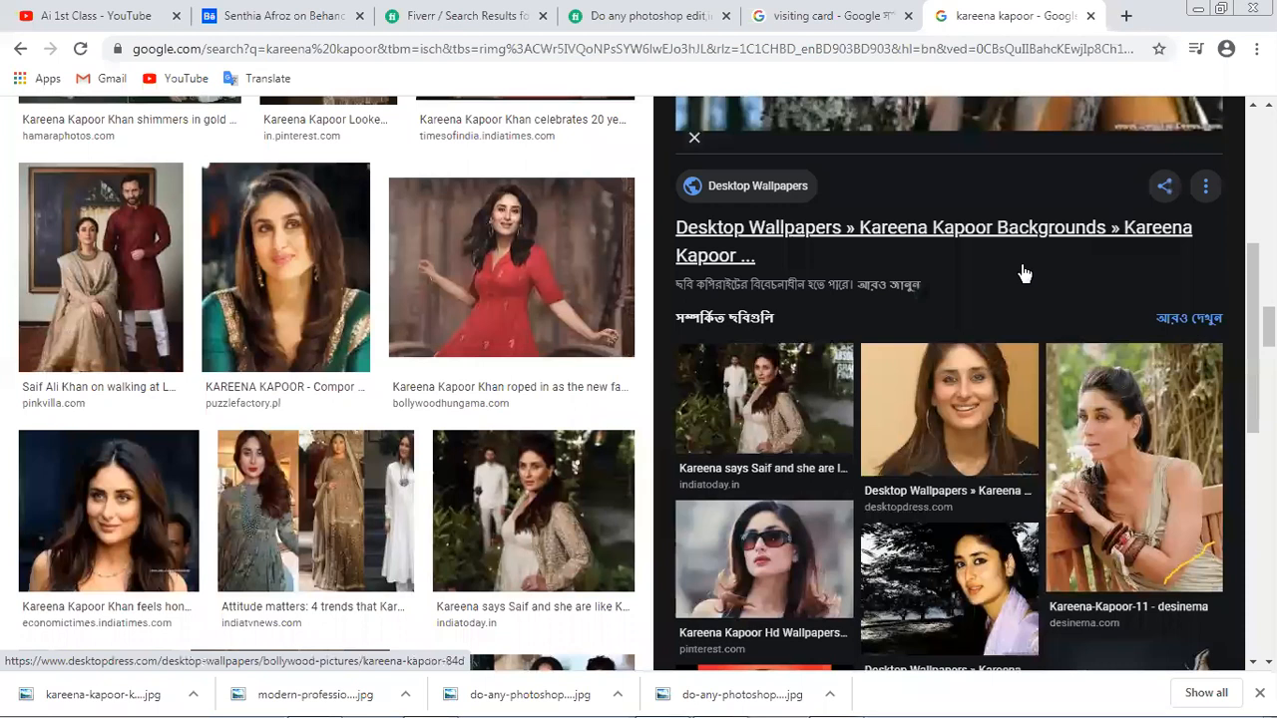
{"action": "scroll", "coordinate": [1024, 272], "scroll_direction": "down", "scroll_amount": 5}
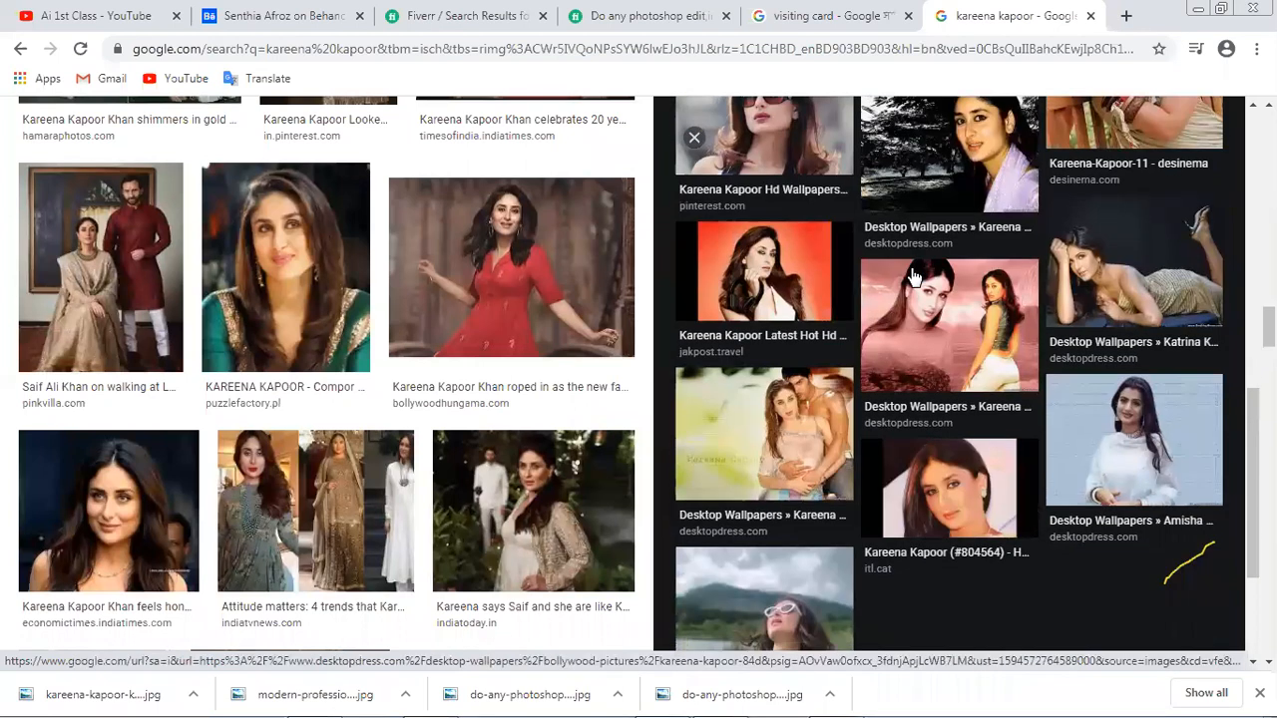
{"action": "scroll", "coordinate": [913, 278], "scroll_direction": "down", "scroll_amount": 3}
{"action": "scroll", "coordinate": [913, 277], "scroll_direction": "down", "scroll_amount": 3}
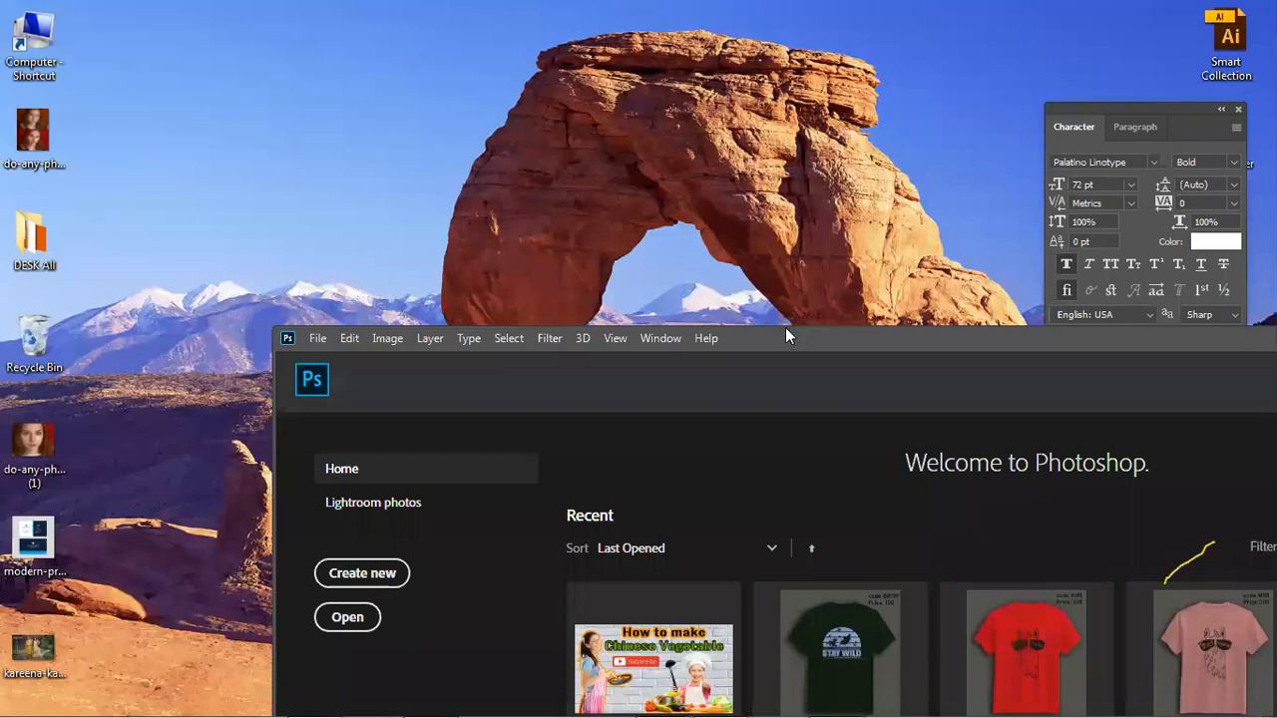
Switch to Photoshop, open kareena-kapoor-khan-the-new-face-of-imara.jpg from the Desktop in it, and maximize the window.
{"action": "left_click_drag", "start_coordinate": [785, 330], "coordinate": [712, 249]}
{"action": "left_click_drag", "start_coordinate": [34, 649], "coordinate": [633, 378]}
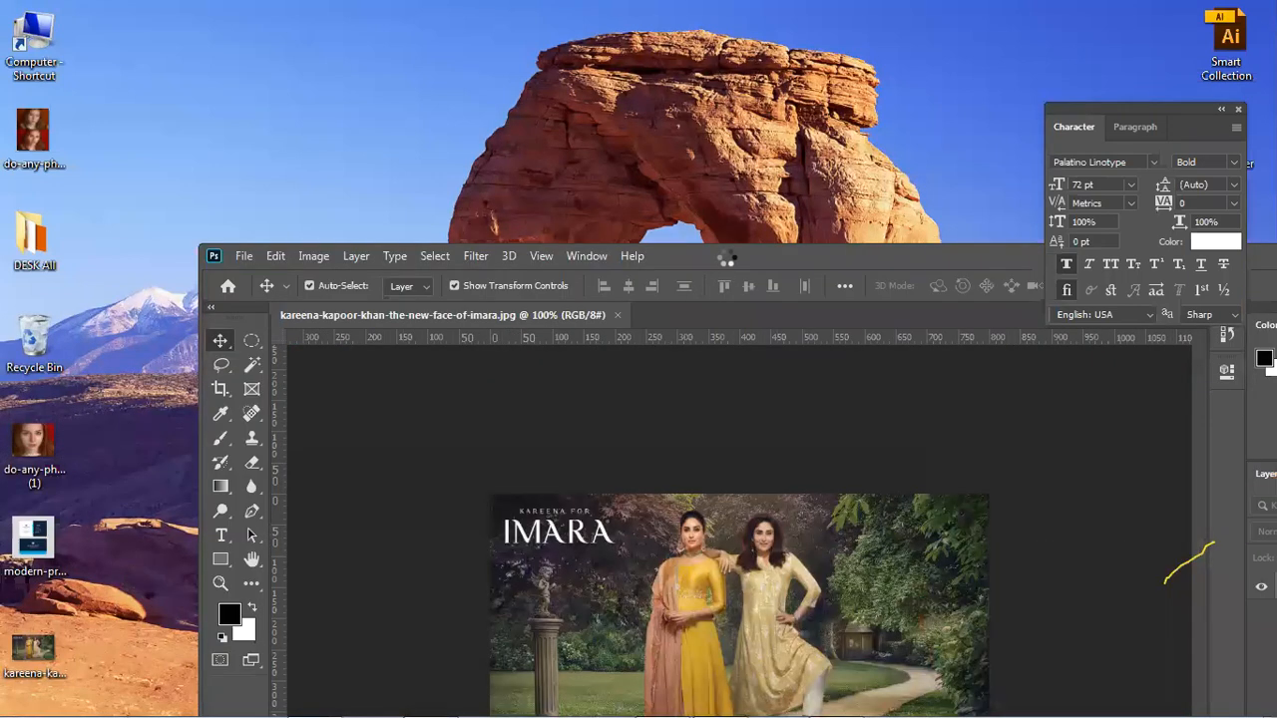
{"action": "double_click", "coordinate": [725, 256]}
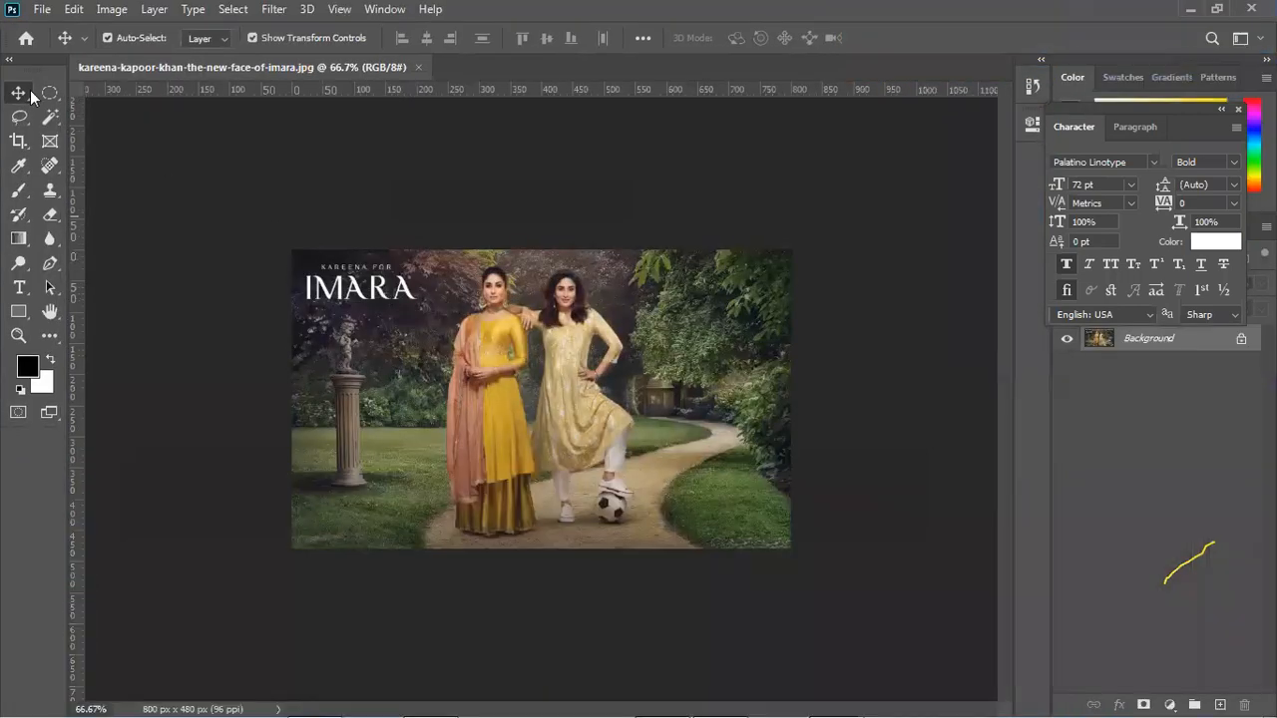
Convert the locked Background into a regular layer named Layer 0, keeping Normal mode and 100% opacity.
{"action": "key", "text": "ctrl+plus"}
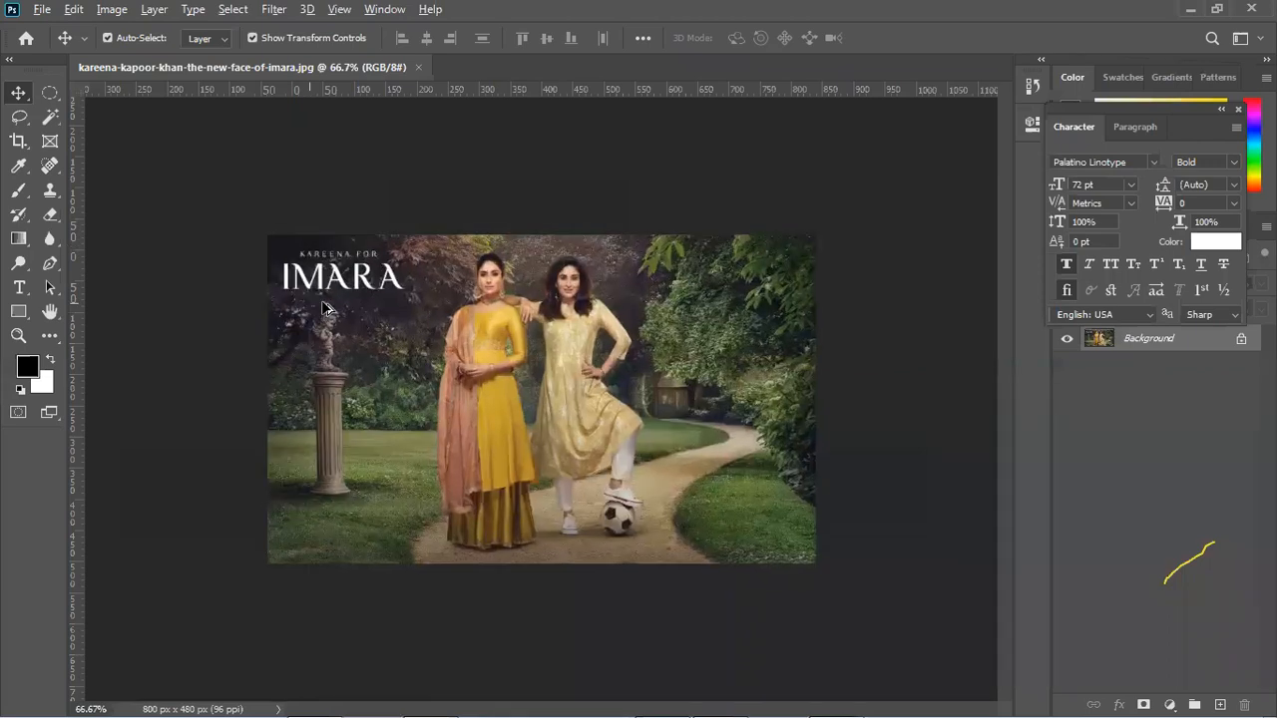
{"action": "scroll", "coordinate": [322, 302], "scroll_direction": "up", "scroll_amount": 7}
{"action": "left_click_drag", "start_coordinate": [296, 291], "coordinate": [456, 404]}
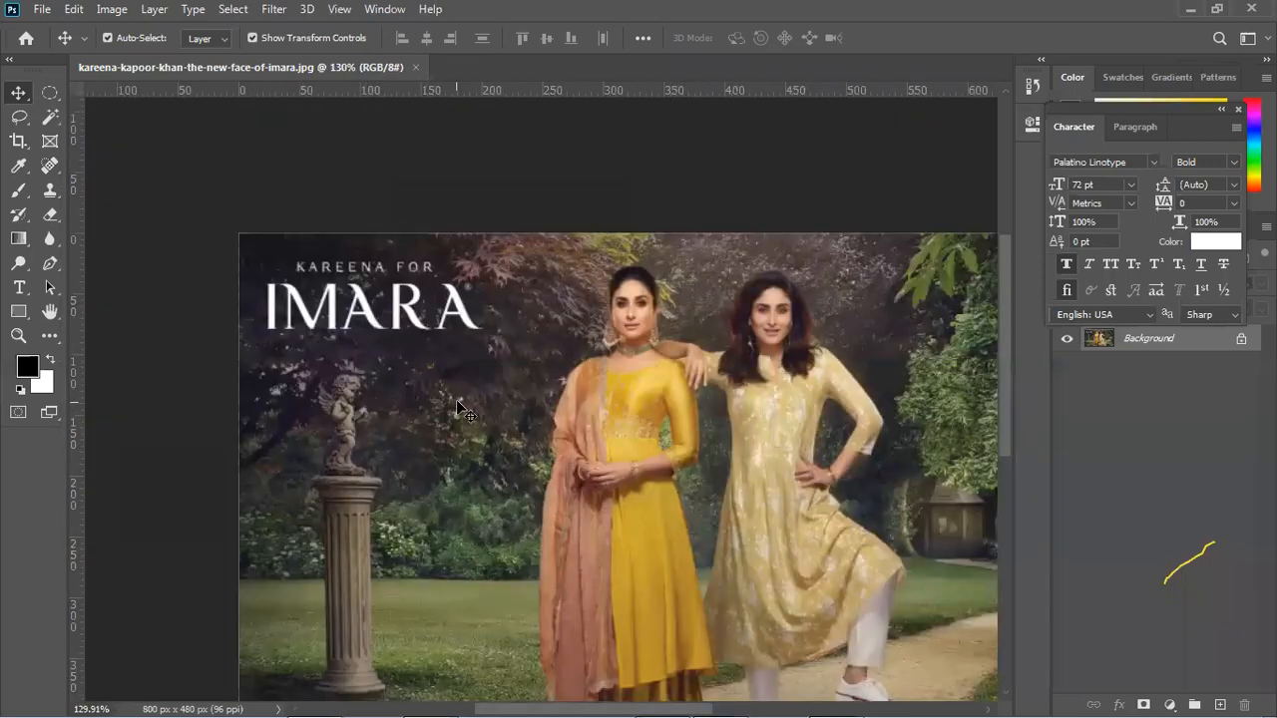
{"action": "scroll", "coordinate": [459, 407], "scroll_direction": "up", "scroll_amount": 4}
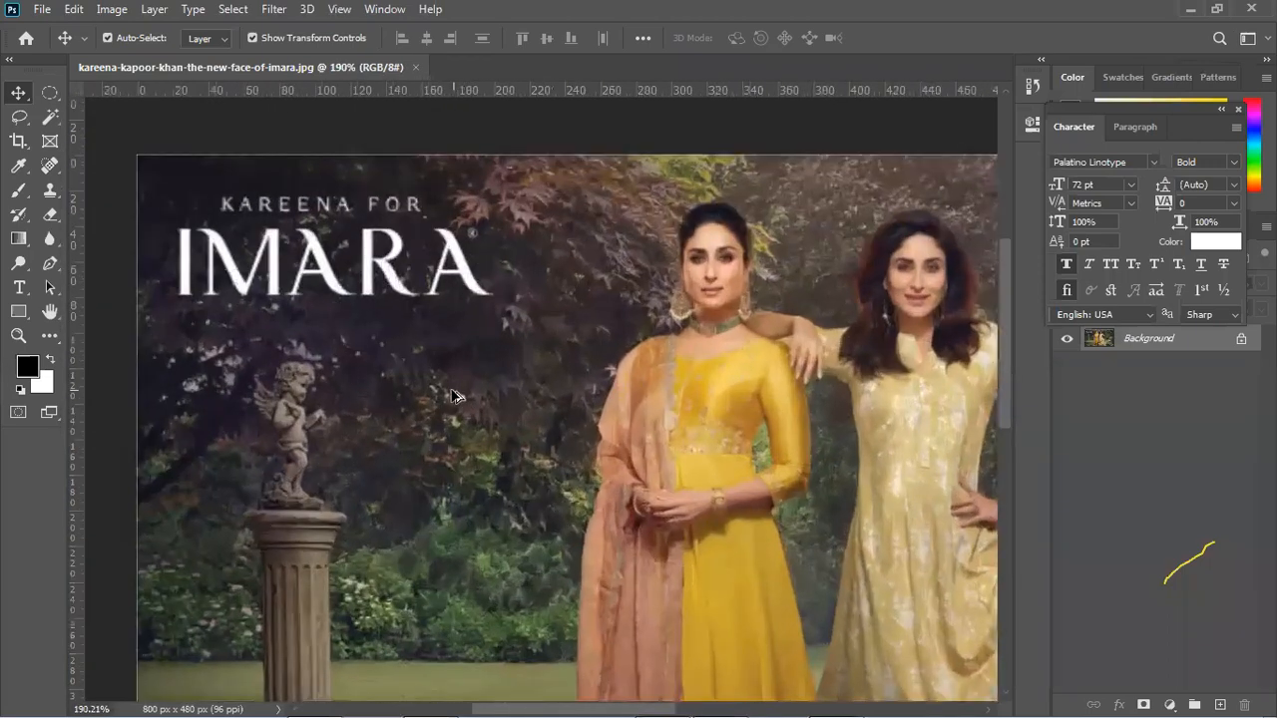
{"action": "scroll", "coordinate": [452, 396], "scroll_direction": "up", "scroll_amount": 3}
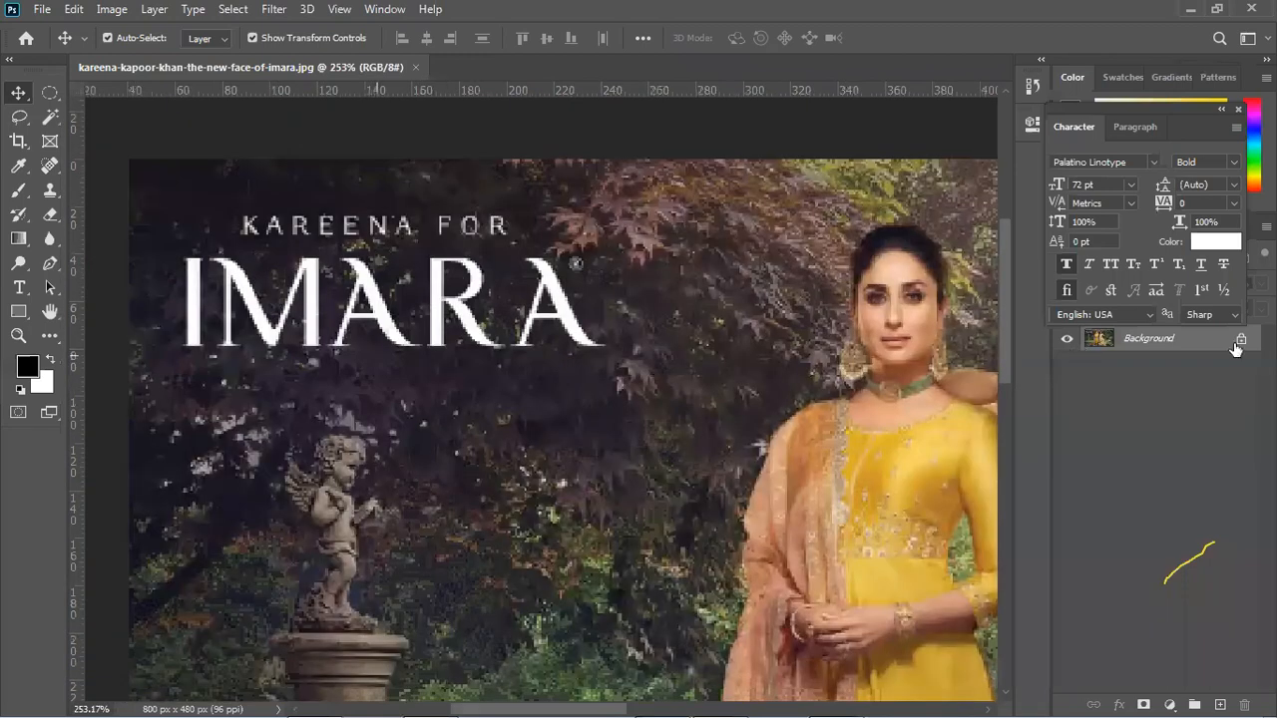
{"action": "double_click", "coordinate": [1197, 345]}
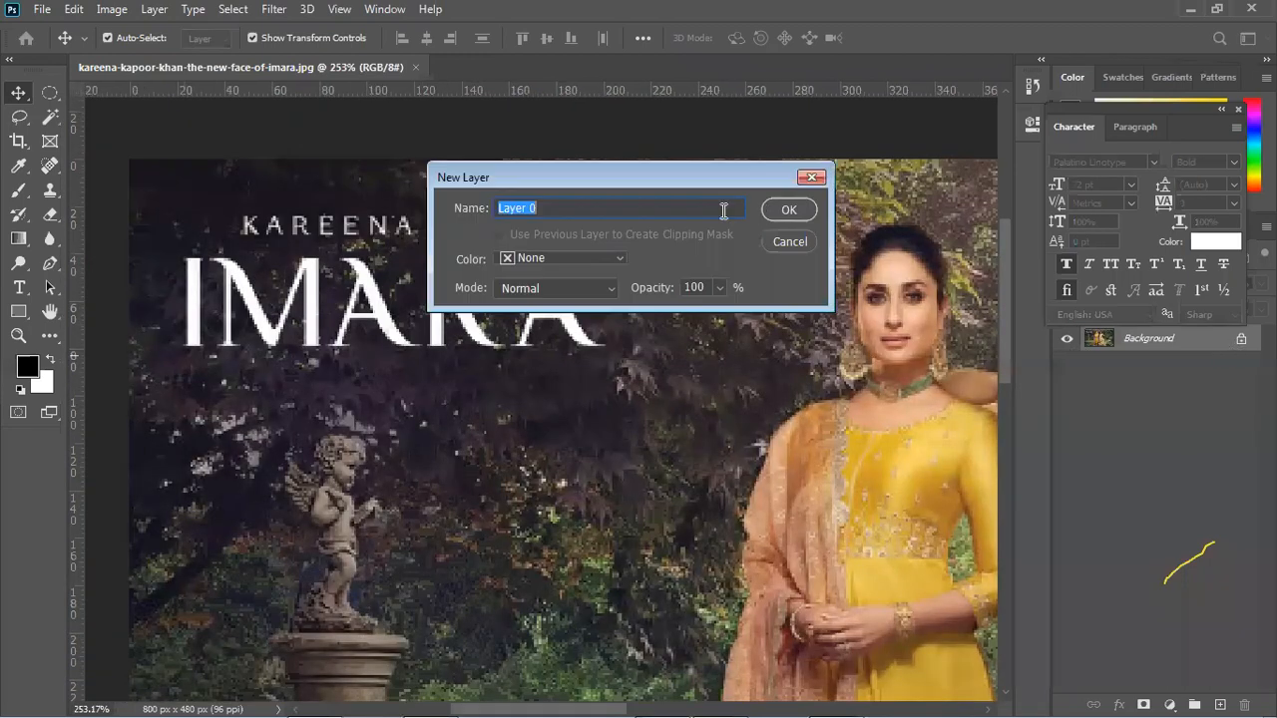
{"action": "left_click", "coordinate": [783, 215]}
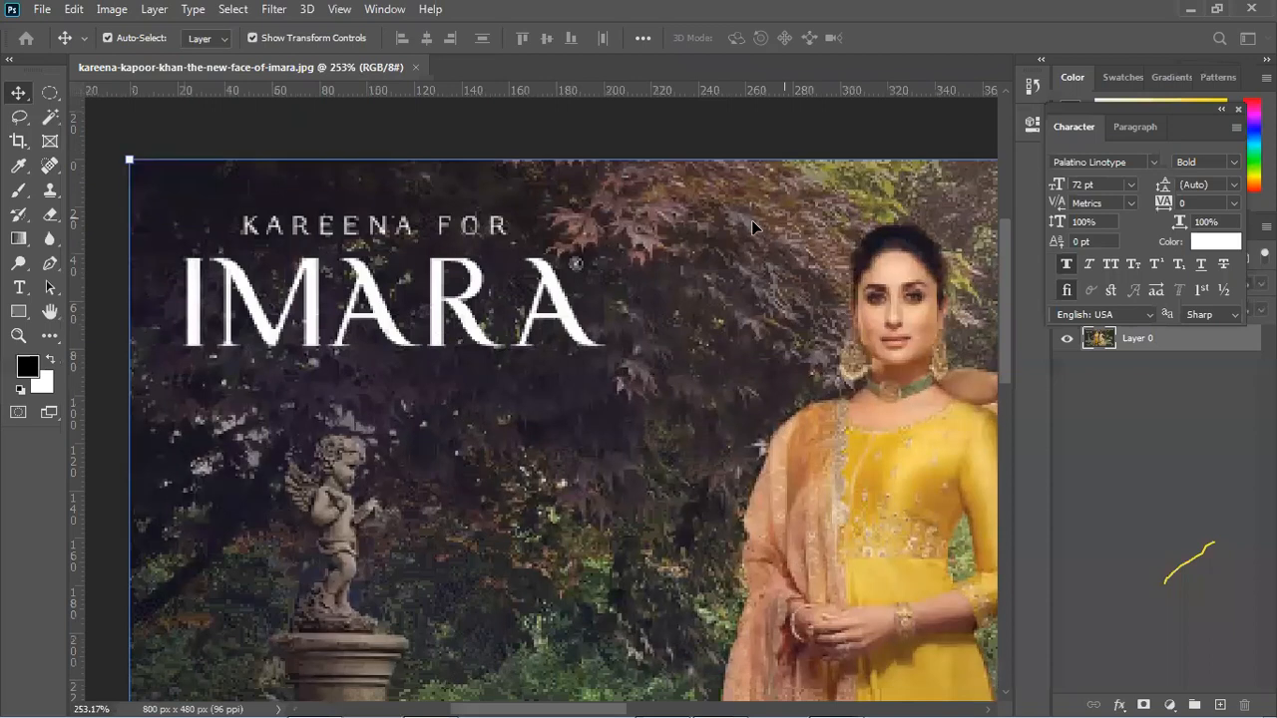
Start a Pen tool path at the lower left of the letter I in IMARA and enable the Rubber Band path option.
{"action": "left_click", "coordinate": [19, 116]}
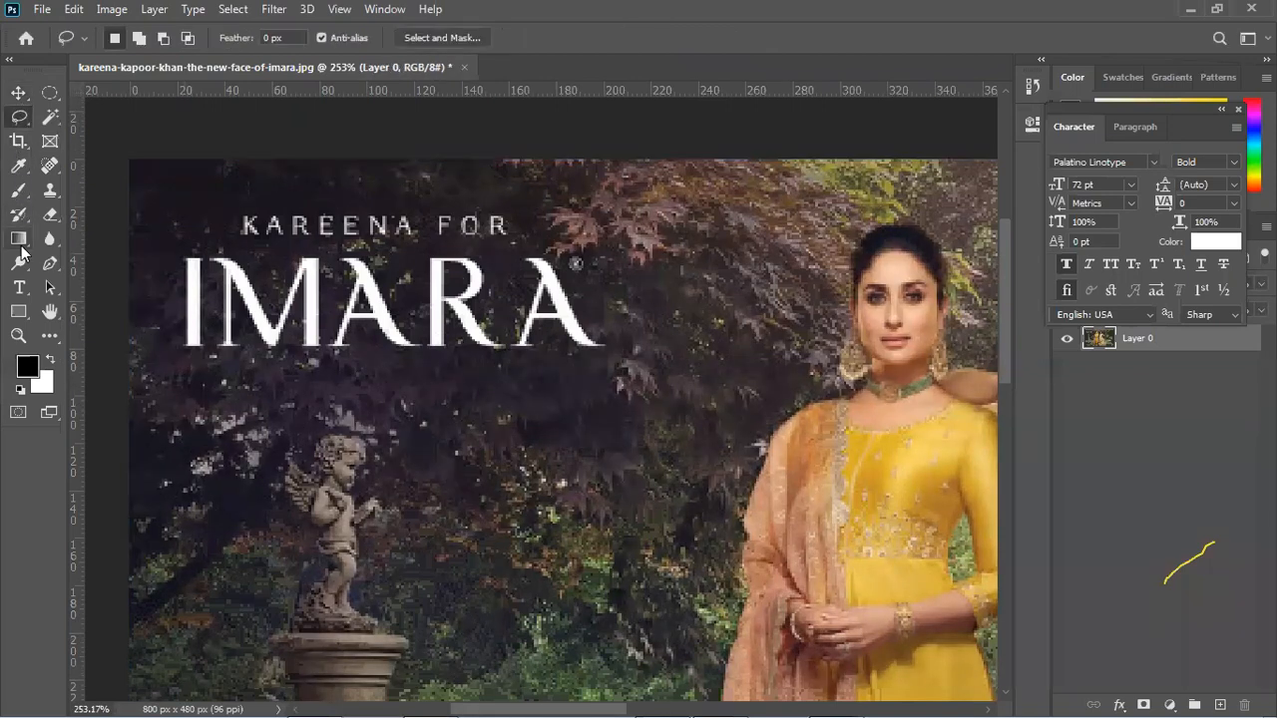
{"action": "right_click", "coordinate": [50, 263]}
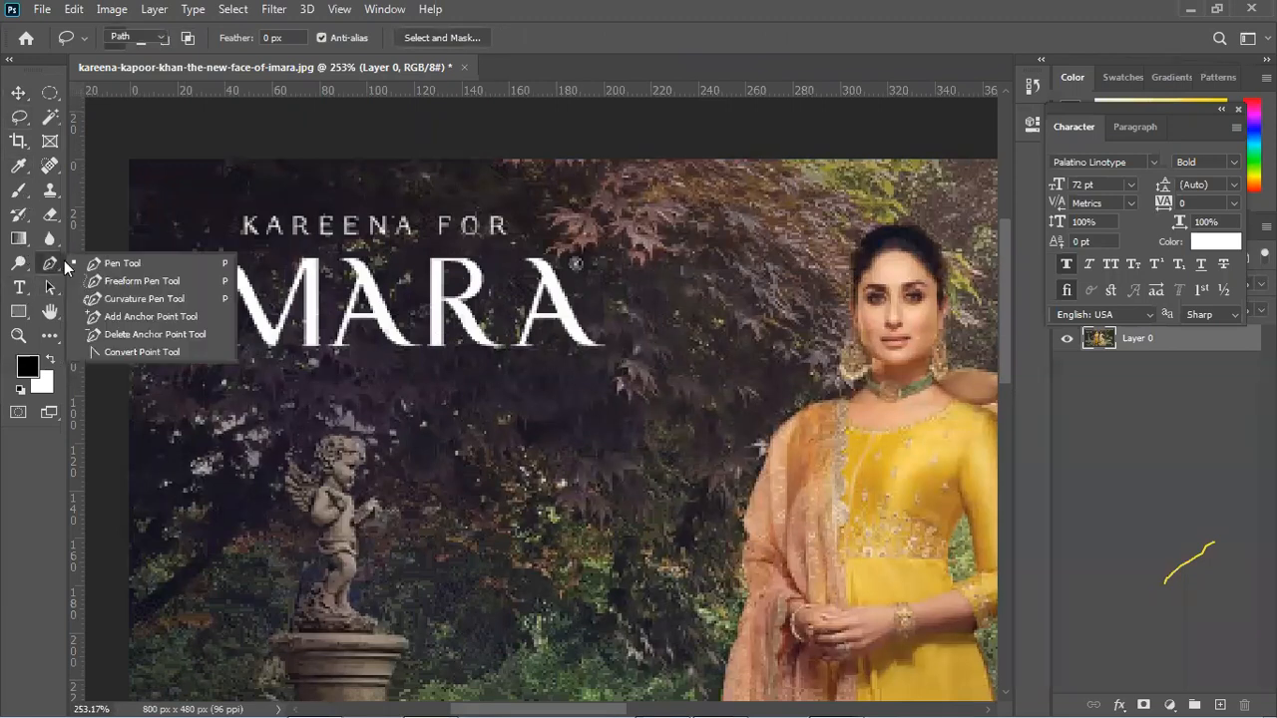
{"action": "left_click", "coordinate": [70, 262]}
{"action": "left_click", "coordinate": [174, 349]}
{"action": "left_click", "coordinate": [181, 326]}
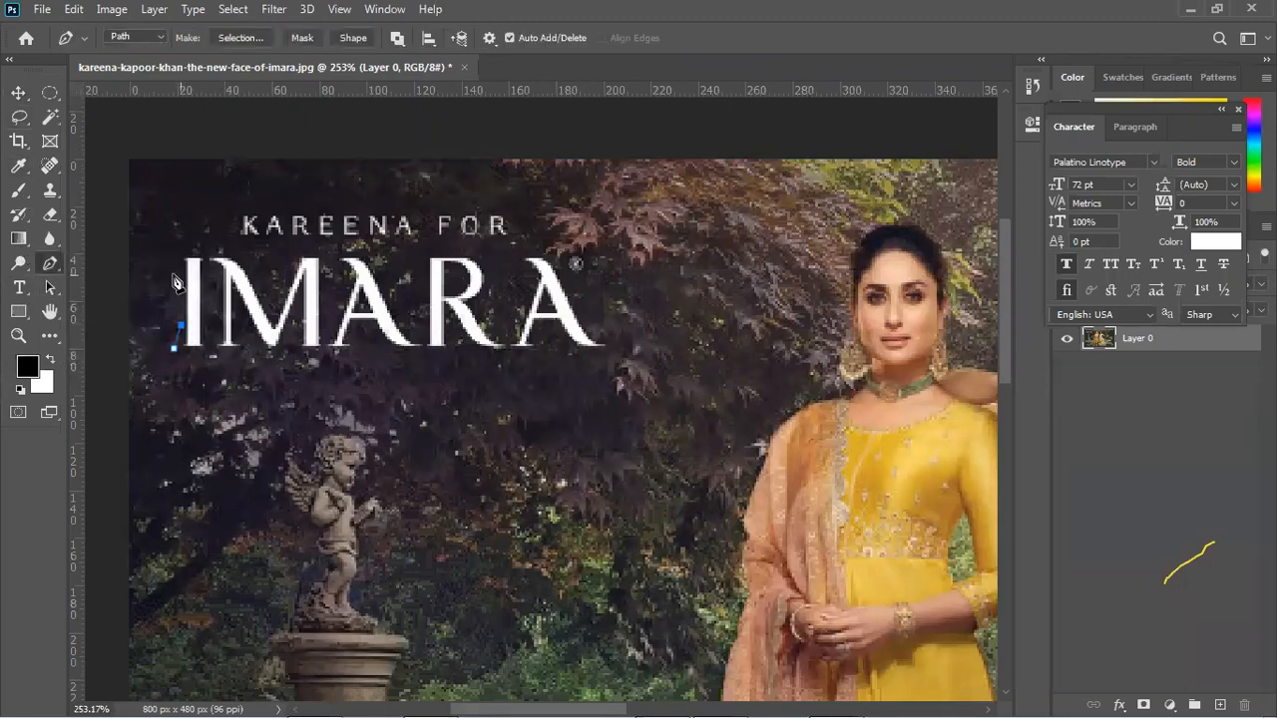
{"action": "left_click", "coordinate": [489, 38]}
{"action": "left_click", "coordinate": [434, 130]}
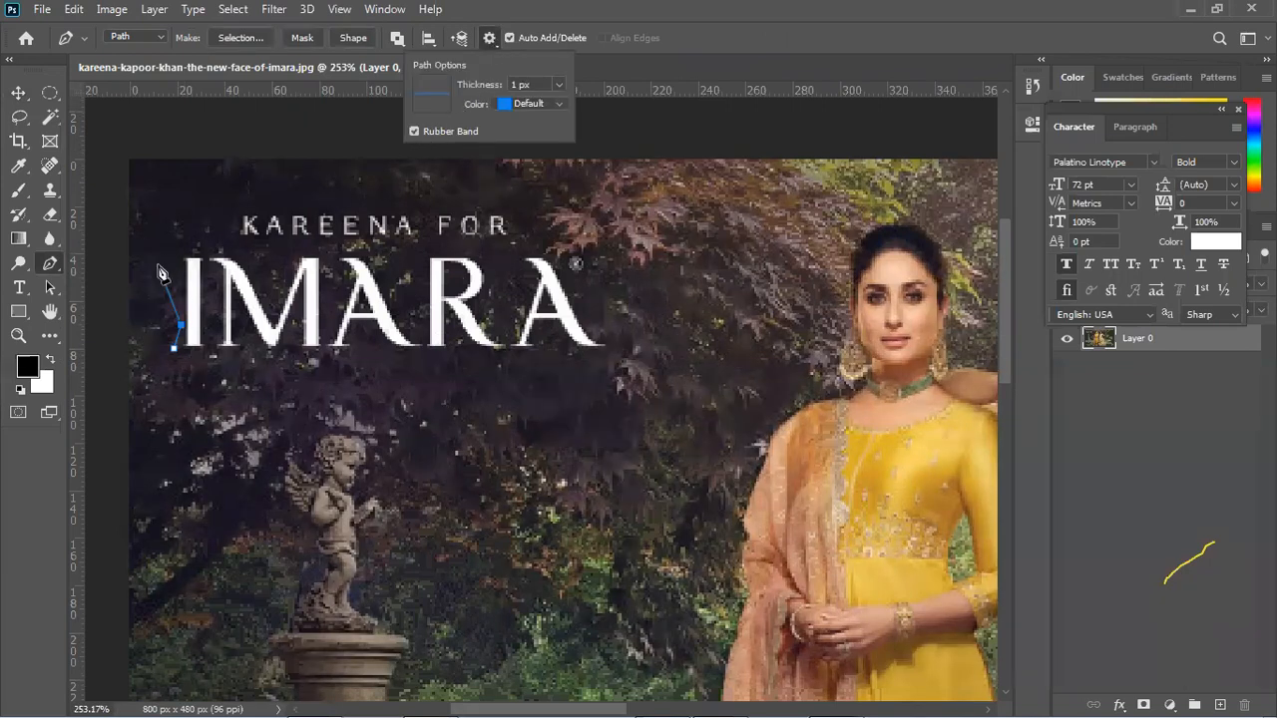
Trace the rest of the letter I with straight path segments and close the path at its starting point.
{"action": "left_click", "coordinate": [176, 259]}
{"action": "left_click", "coordinate": [178, 243]}
{"action": "left_click", "coordinate": [204, 310]}
{"action": "left_click", "coordinate": [205, 351]}
{"action": "left_click", "coordinate": [175, 348]}
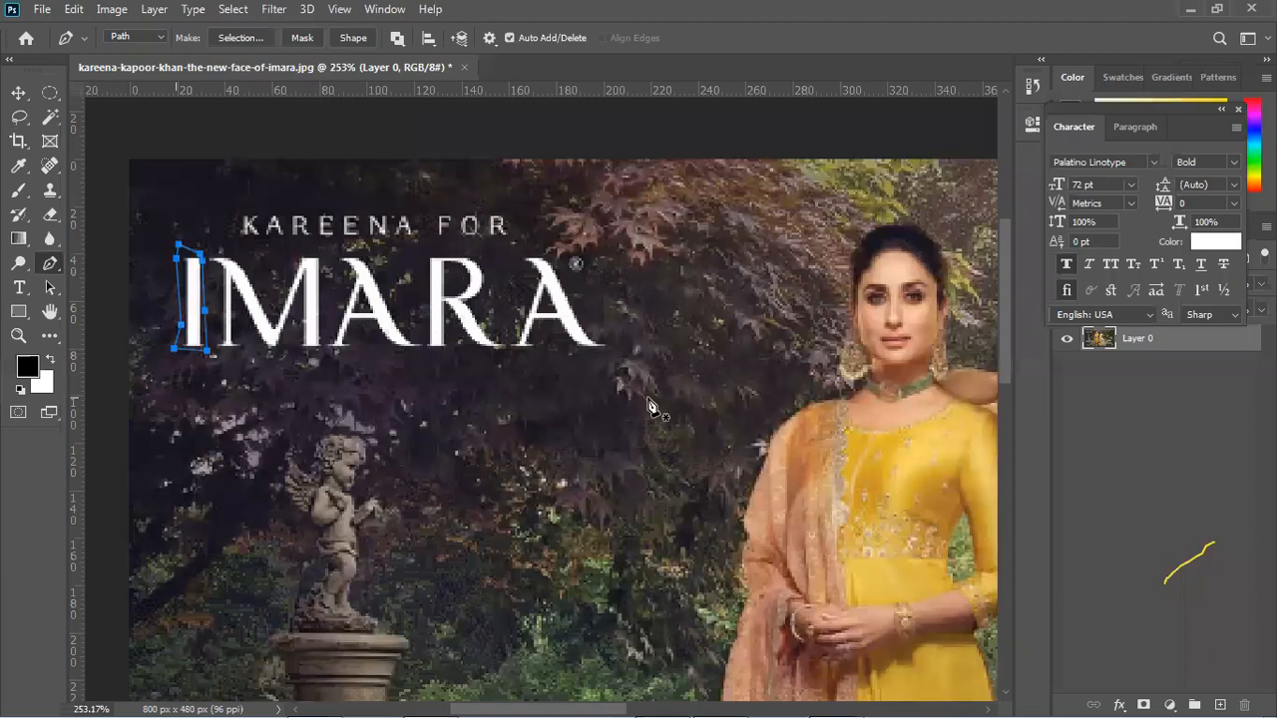
Begin a second path at the base of the letter M, tracing up its left side and onto its upper edge.
{"action": "left_click", "coordinate": [219, 349]}
{"action": "left_click", "coordinate": [217, 315]}
{"action": "left_click", "coordinate": [219, 277]}
{"action": "left_click", "coordinate": [211, 266]}
{"action": "left_click", "coordinate": [205, 252]}
{"action": "left_click", "coordinate": [230, 257]}
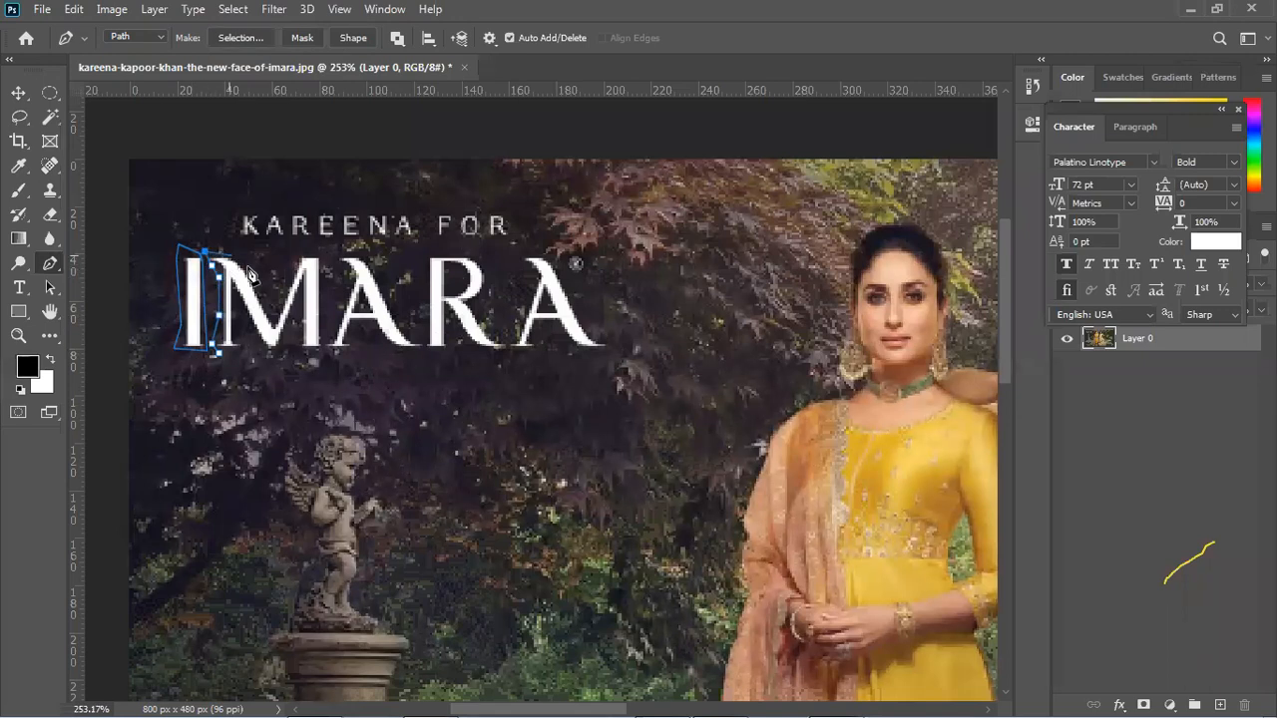
Continue the path through the top notch of the M, over the first A, and down that A's right side.
{"action": "left_click", "coordinate": [256, 270]}
{"action": "left_click", "coordinate": [271, 316]}
{"action": "left_click", "coordinate": [302, 251]}
{"action": "left_click", "coordinate": [320, 251]}
{"action": "left_click", "coordinate": [339, 289]}
{"action": "left_click", "coordinate": [332, 245]}
{"action": "left_click", "coordinate": [368, 252]}
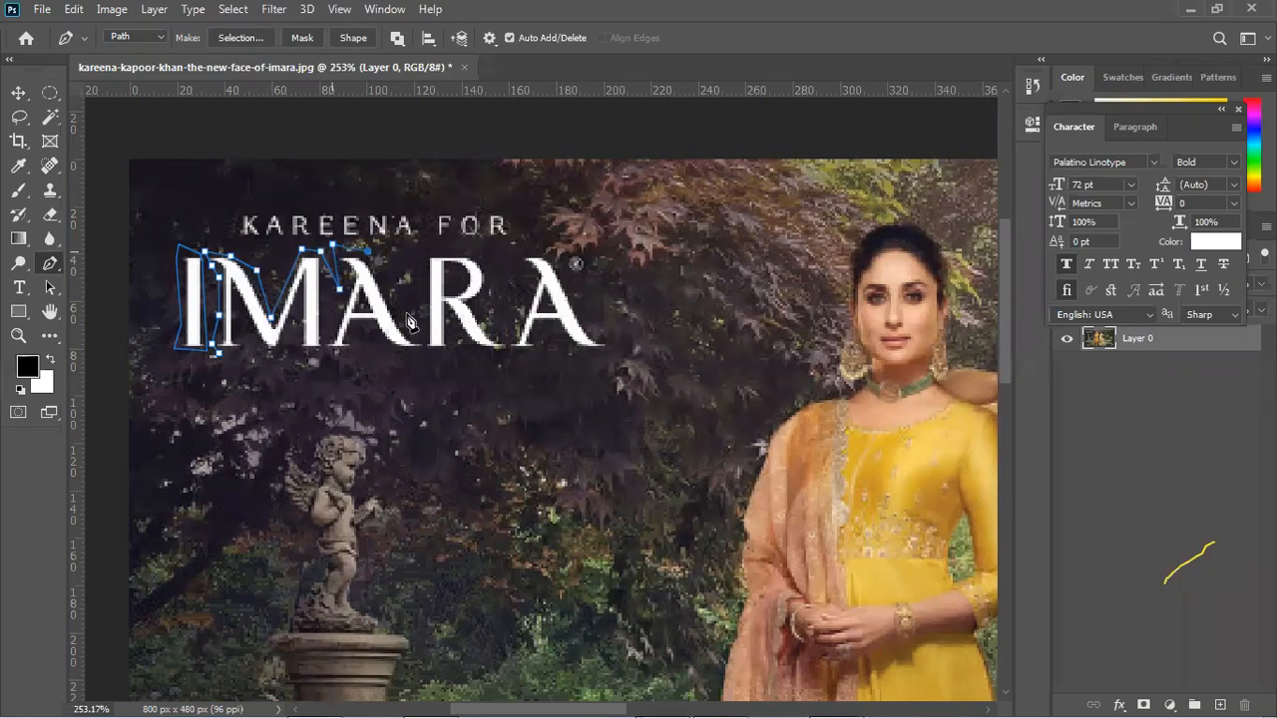
{"action": "left_click", "coordinate": [413, 326]}
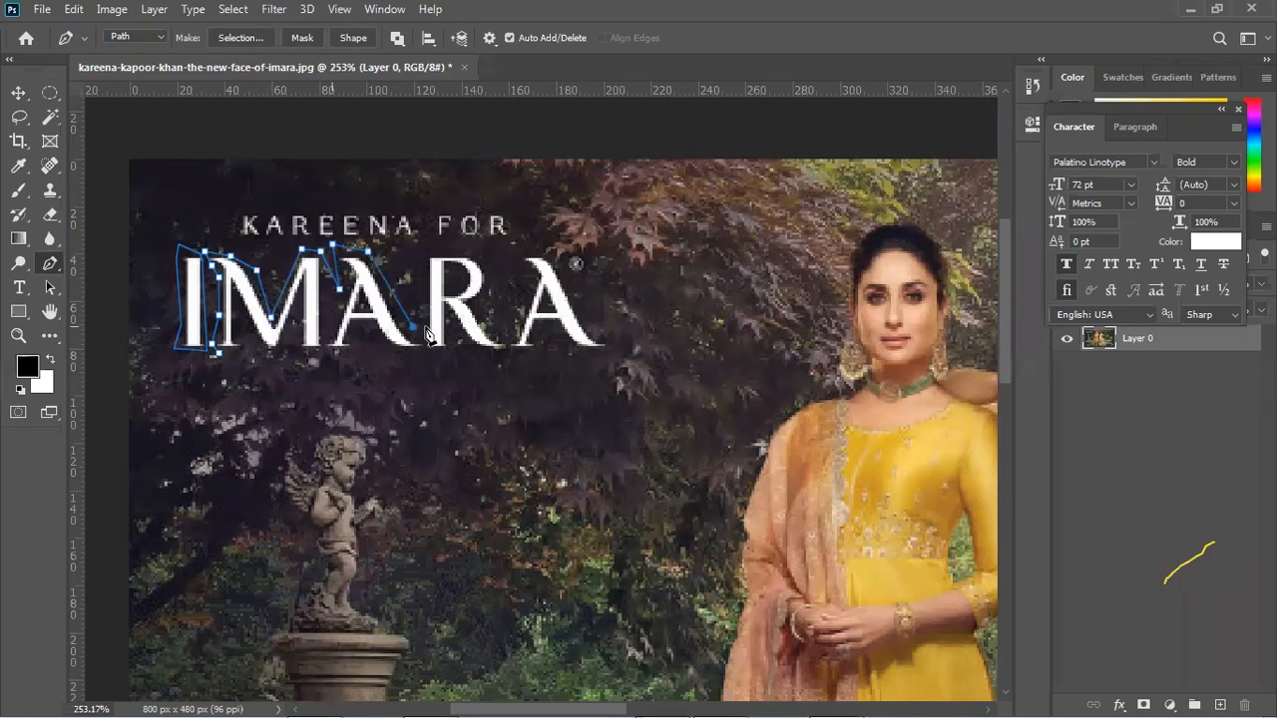
Extend the path over the letter R, down its right side, and across the top of the final A.
{"action": "left_click", "coordinate": [427, 252]}
{"action": "left_click", "coordinate": [482, 254]}
{"action": "left_click_drag", "start_coordinate": [494, 293], "coordinate": [512, 258]}
{"action": "left_click", "coordinate": [481, 315]}
{"action": "left_click", "coordinate": [498, 330]}
{"action": "left_click", "coordinate": [581, 252]}
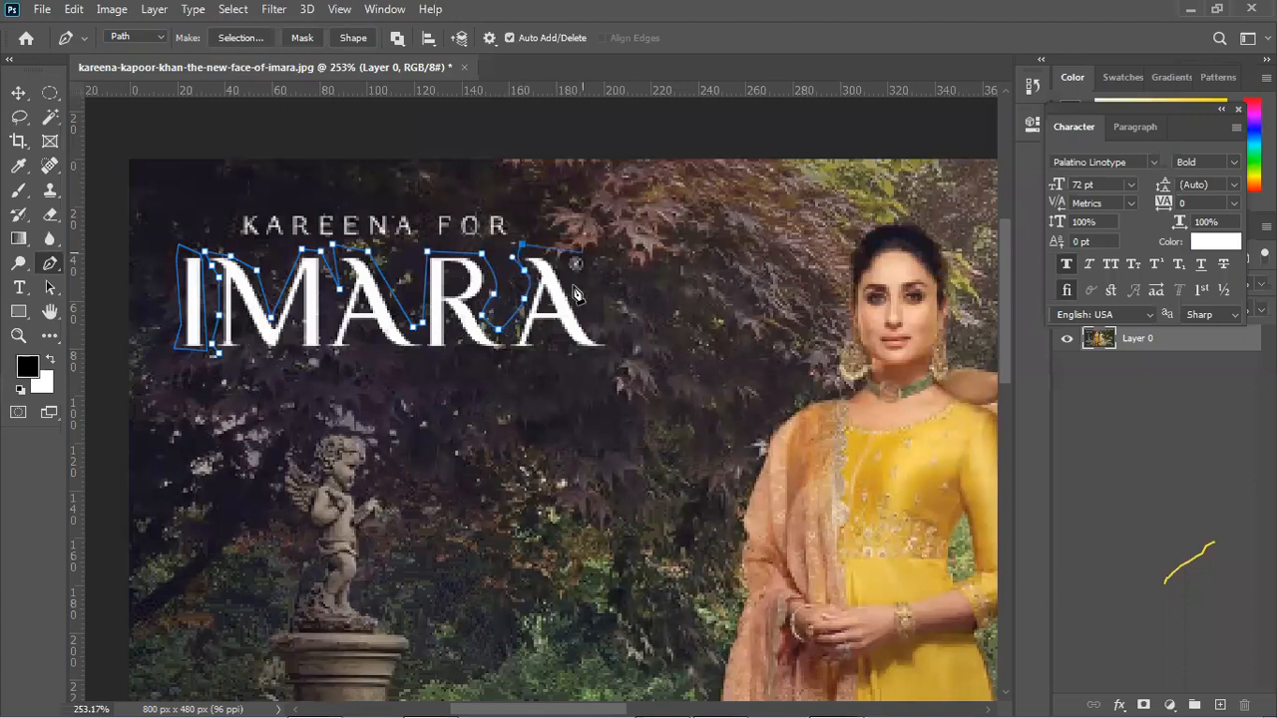
Carry the path down the right side of the final A and back along its base.
{"action": "left_click_drag", "start_coordinate": [612, 337], "coordinate": [621, 345]}
{"action": "left_click", "coordinate": [607, 366]}
{"action": "left_click", "coordinate": [568, 351]}
{"action": "left_click", "coordinate": [542, 354]}
{"action": "left_click", "coordinate": [514, 351]}
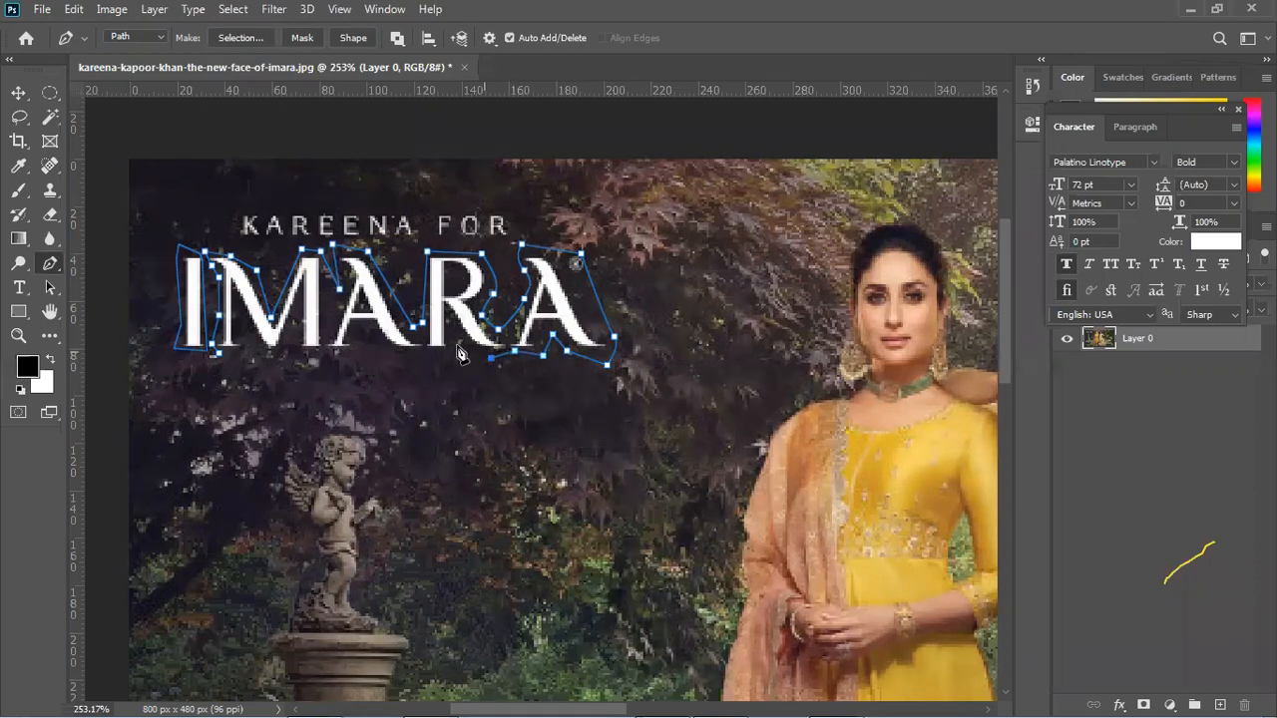
Trace the path back along the bases of the R, the first A and the M, finishing the outline around the letters.
{"action": "left_click", "coordinate": [489, 357]}
{"action": "left_click", "coordinate": [455, 350]}
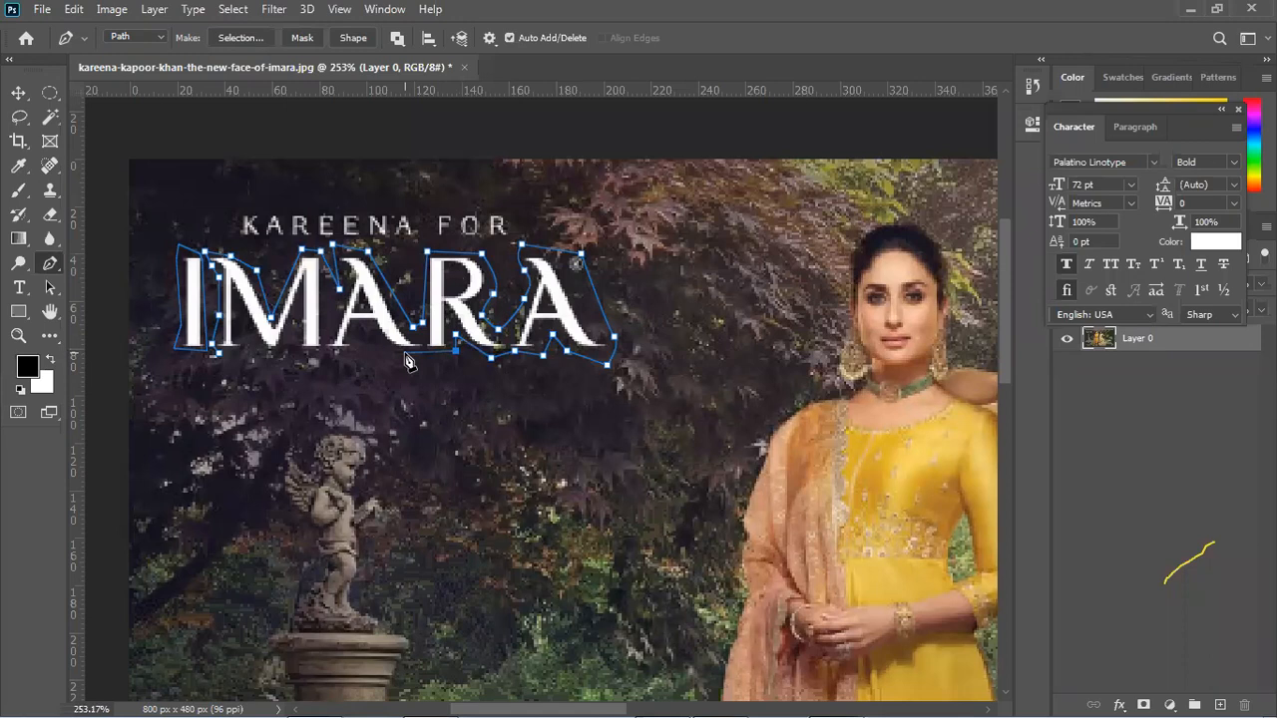
{"action": "left_click", "coordinate": [403, 353]}
{"action": "left_click", "coordinate": [355, 352]}
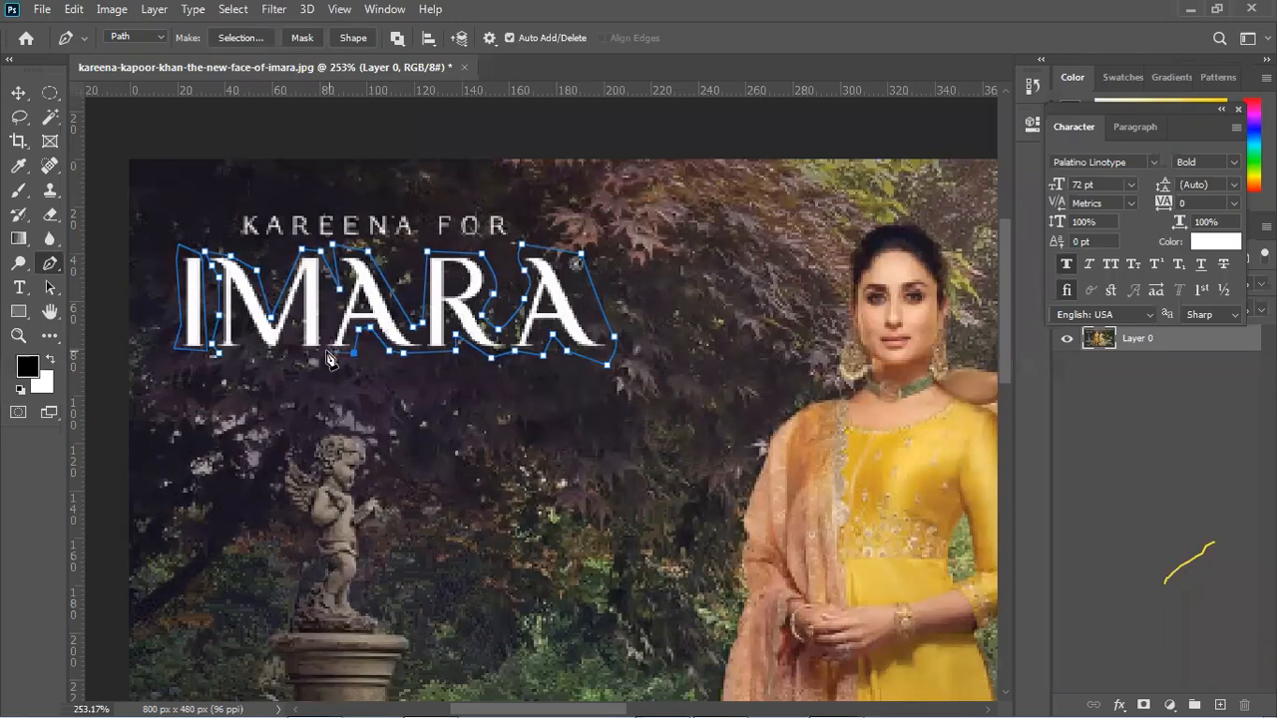
{"action": "left_click", "coordinate": [295, 325]}
{"action": "left_click", "coordinate": [272, 357]}
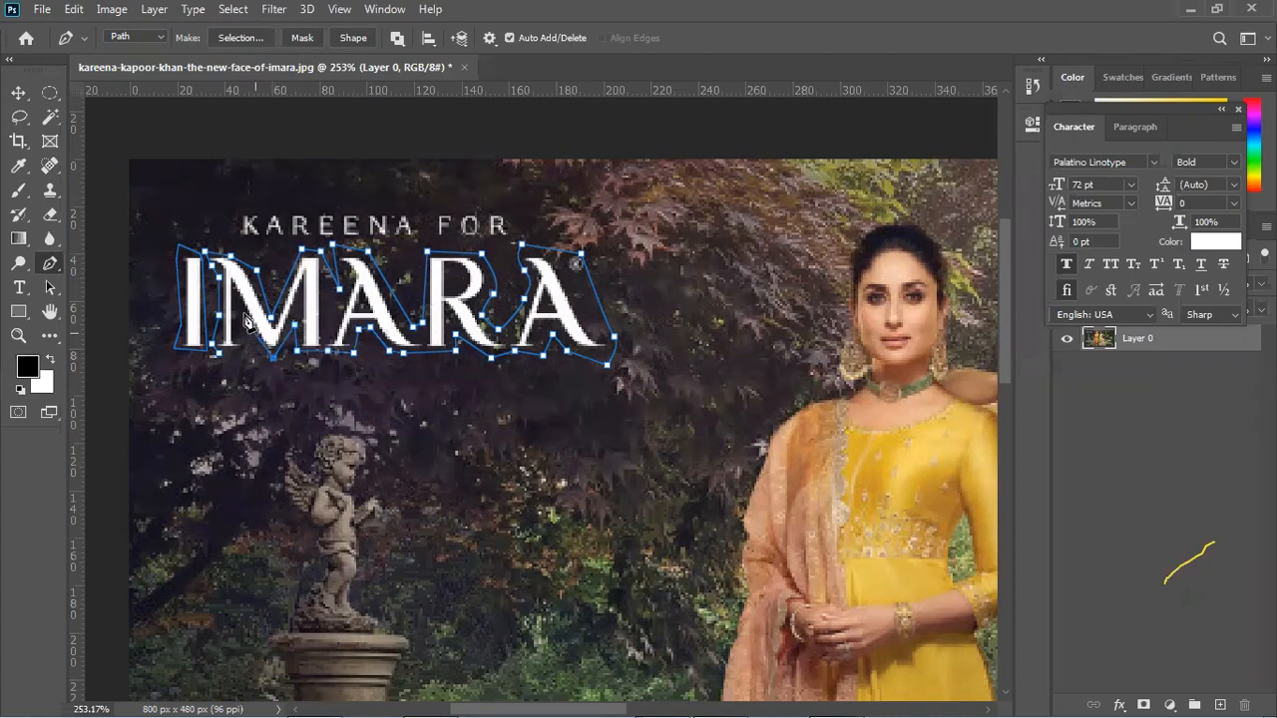
{"action": "left_click", "coordinate": [246, 357]}
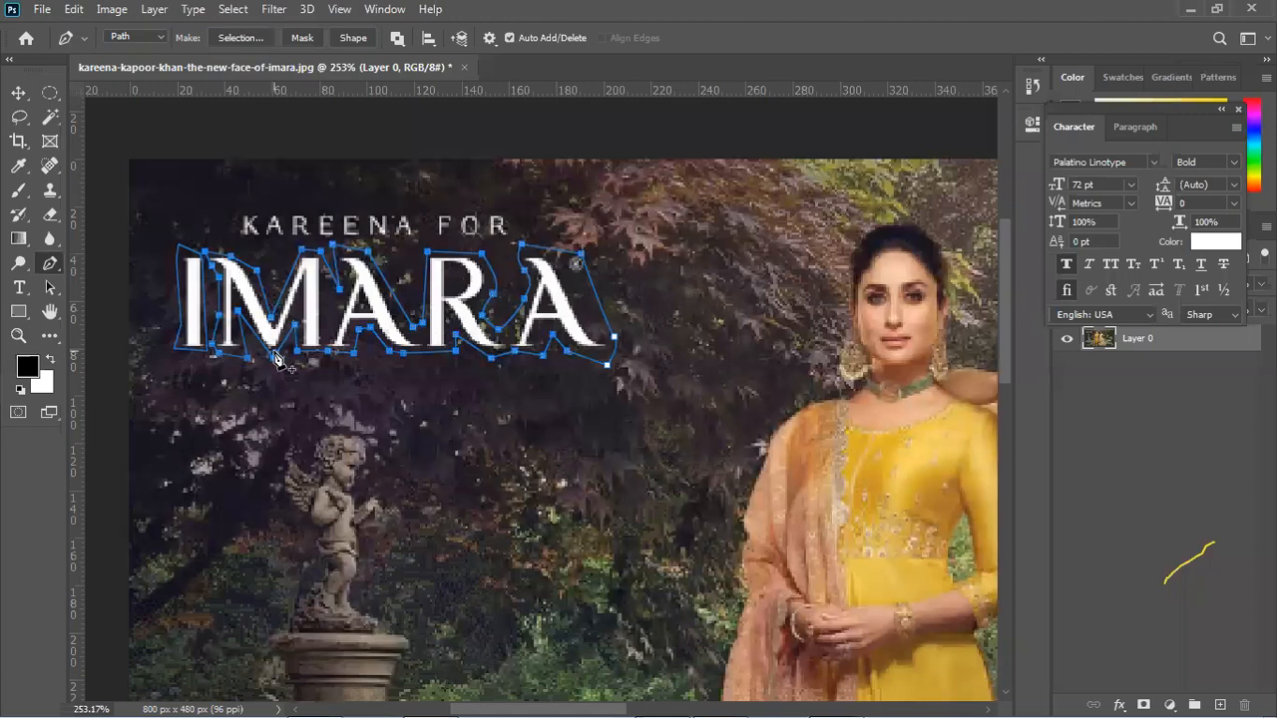
Convert the letter paths to a selection, fill it from the surrounding background to remove the IMARA lettering, and deselect.
{"action": "key", "text": "ctrl+Return"}
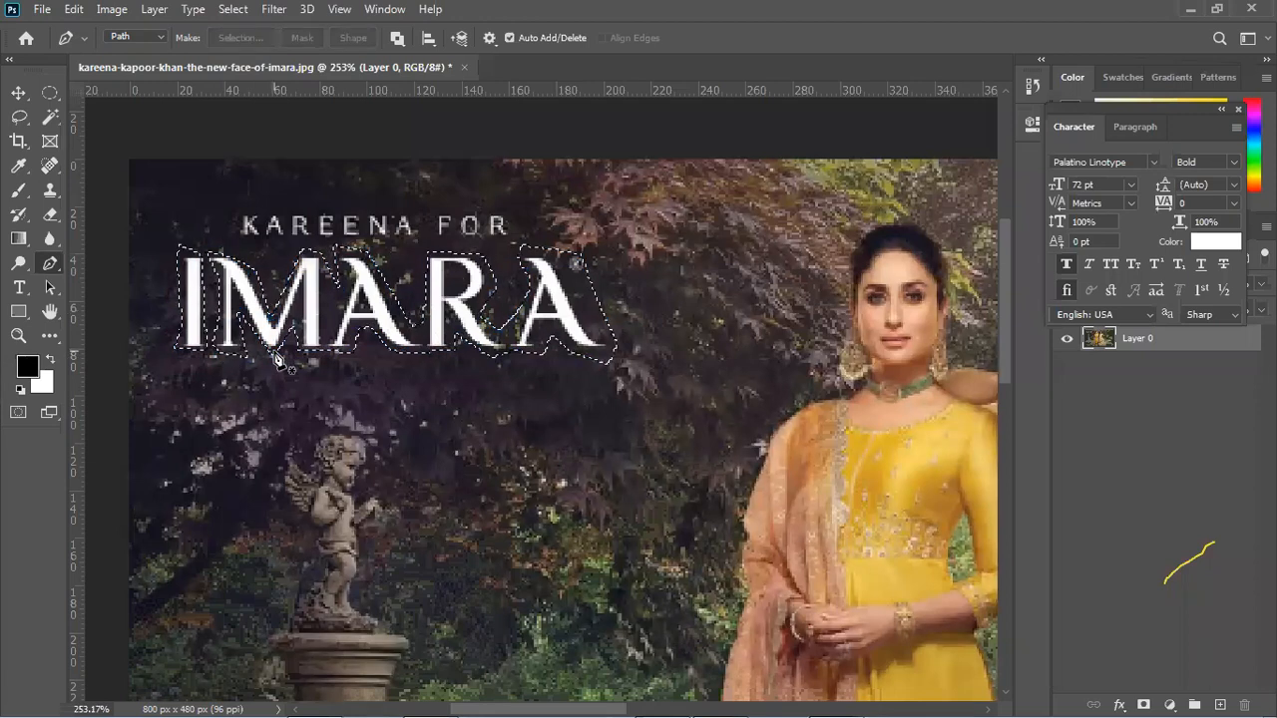
{"action": "key", "text": "shift+F5"}
{"action": "key", "text": "Return"}
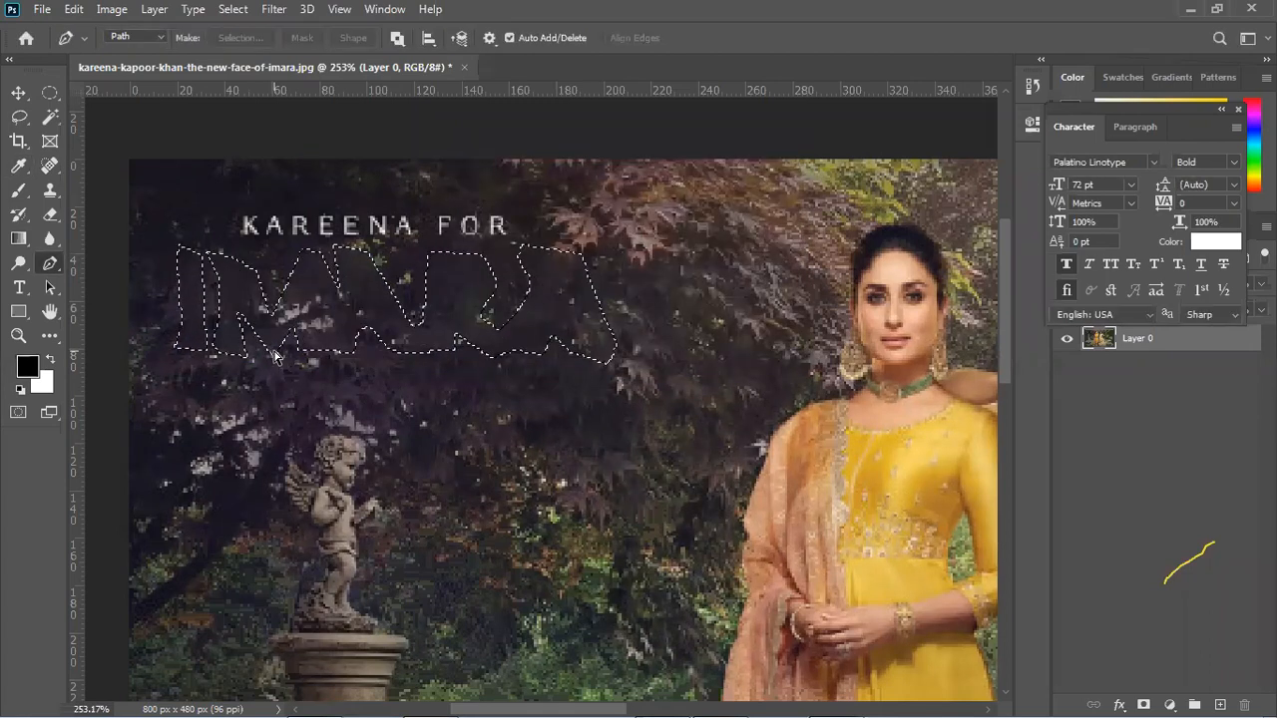
{"action": "key", "text": "ctrl+d"}
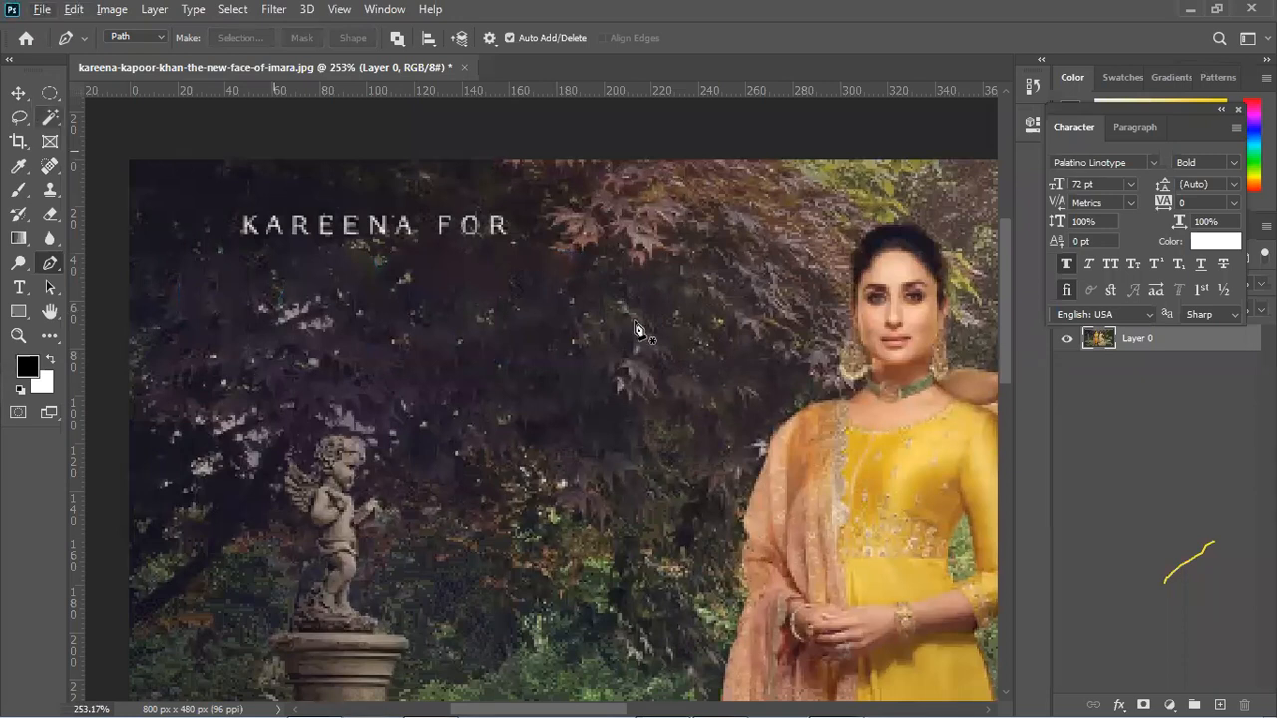
Select the KAREENA FOR text with a rectangular marquee, fill it from the surrounding background, and deselect.
{"action": "scroll", "coordinate": [456, 348], "scroll_direction": "up", "scroll_amount": 1}
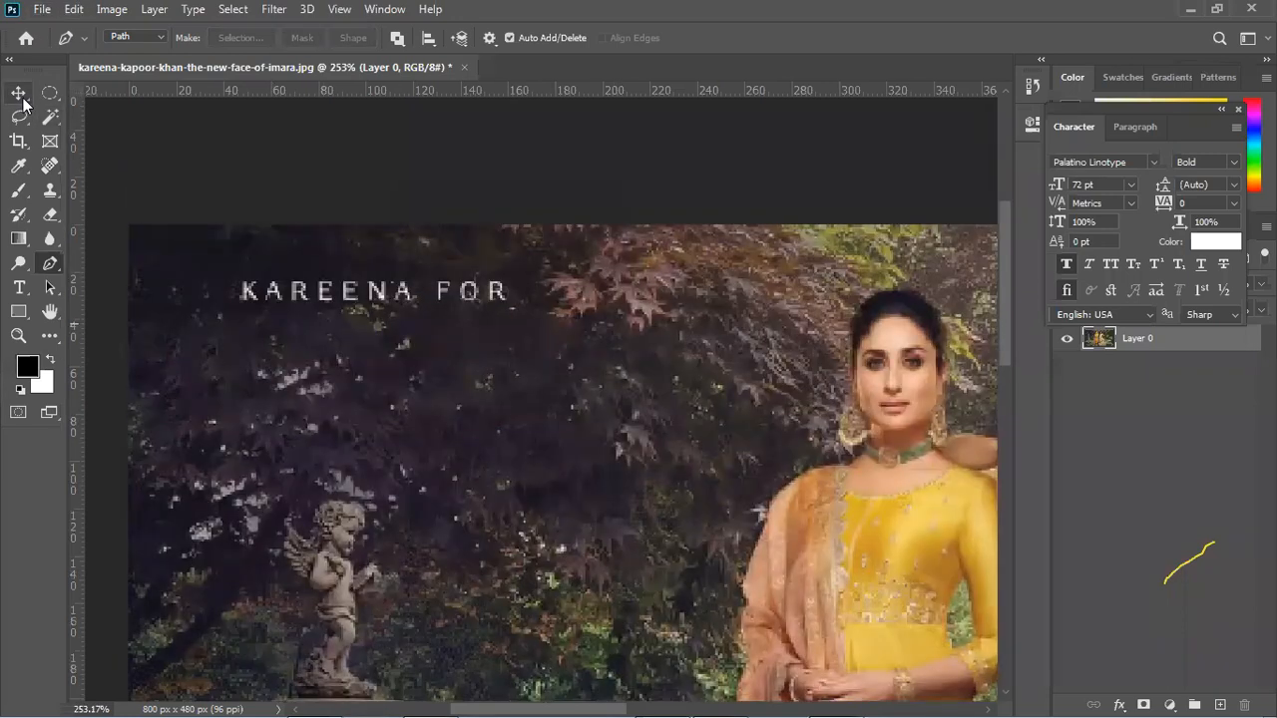
{"action": "left_click", "coordinate": [50, 97]}
{"action": "left_click", "coordinate": [150, 93]}
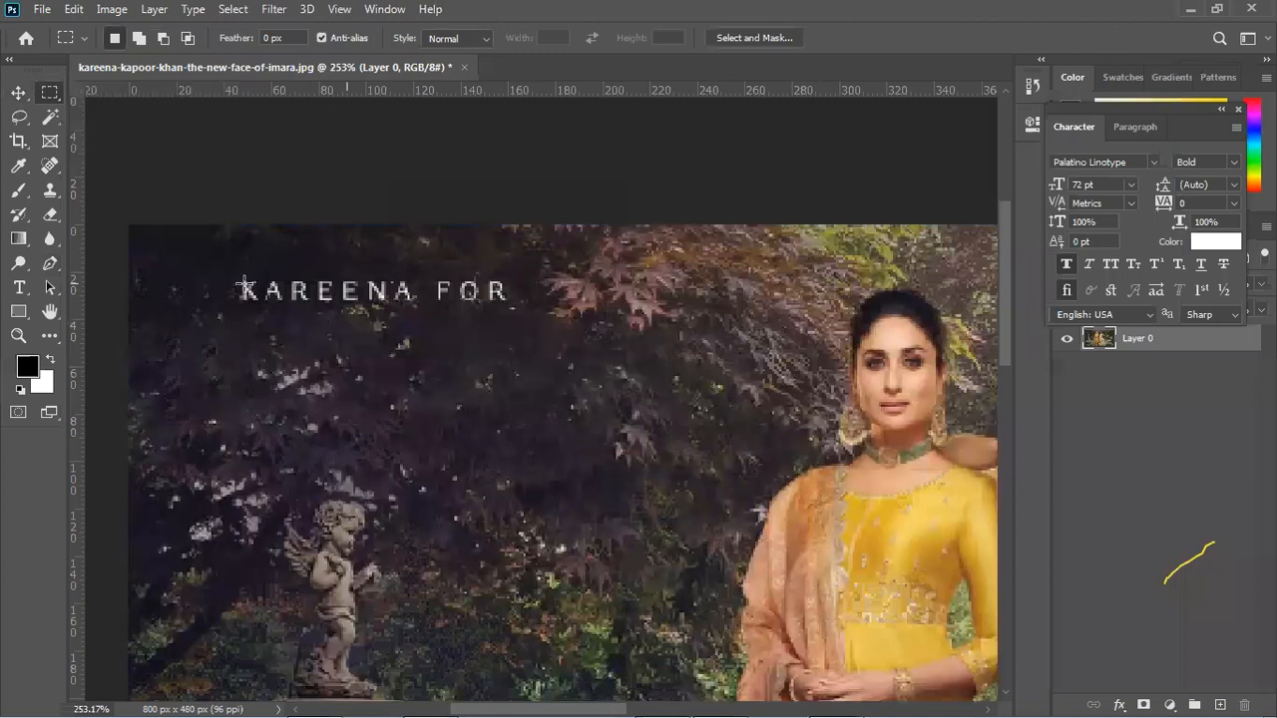
{"action": "left_click_drag", "start_coordinate": [219, 275], "coordinate": [514, 309]}
{"action": "key", "text": "shift+F5"}
{"action": "key", "text": "Return"}
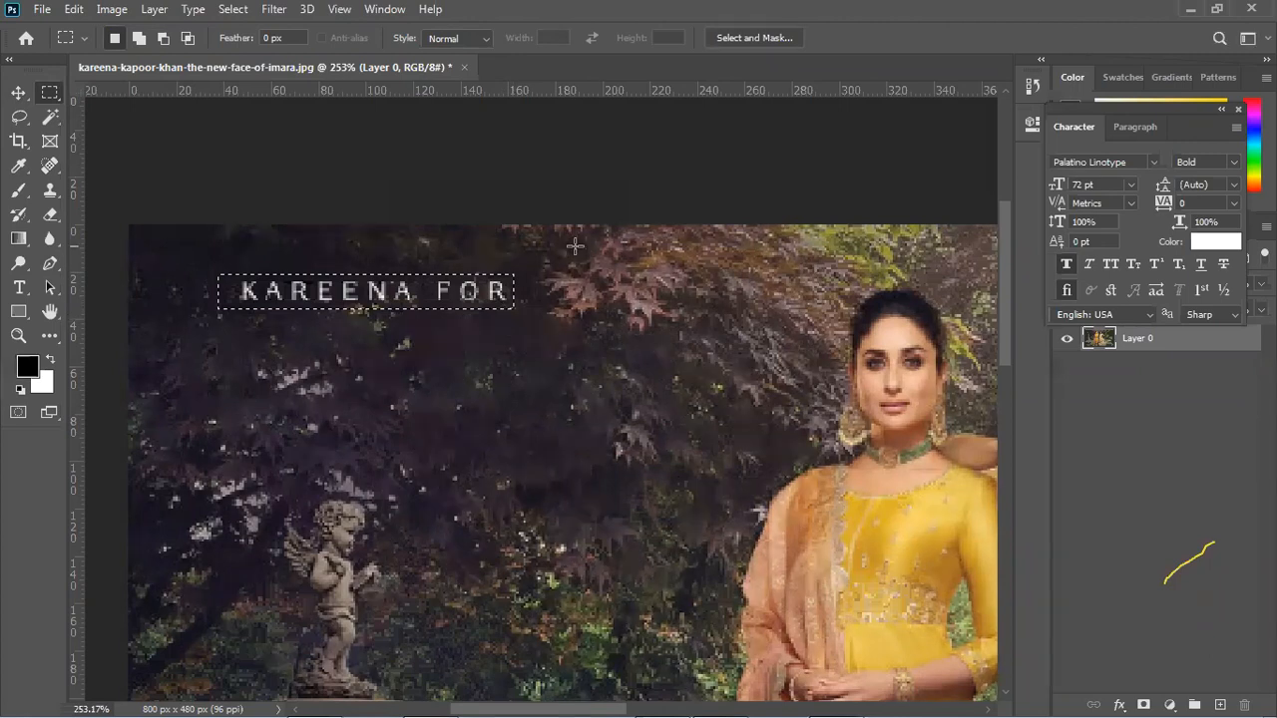
{"action": "key", "text": "ctrl+d"}
Select Layer 0 and duplicate it three times.
{"action": "left_click", "coordinate": [20, 92]}
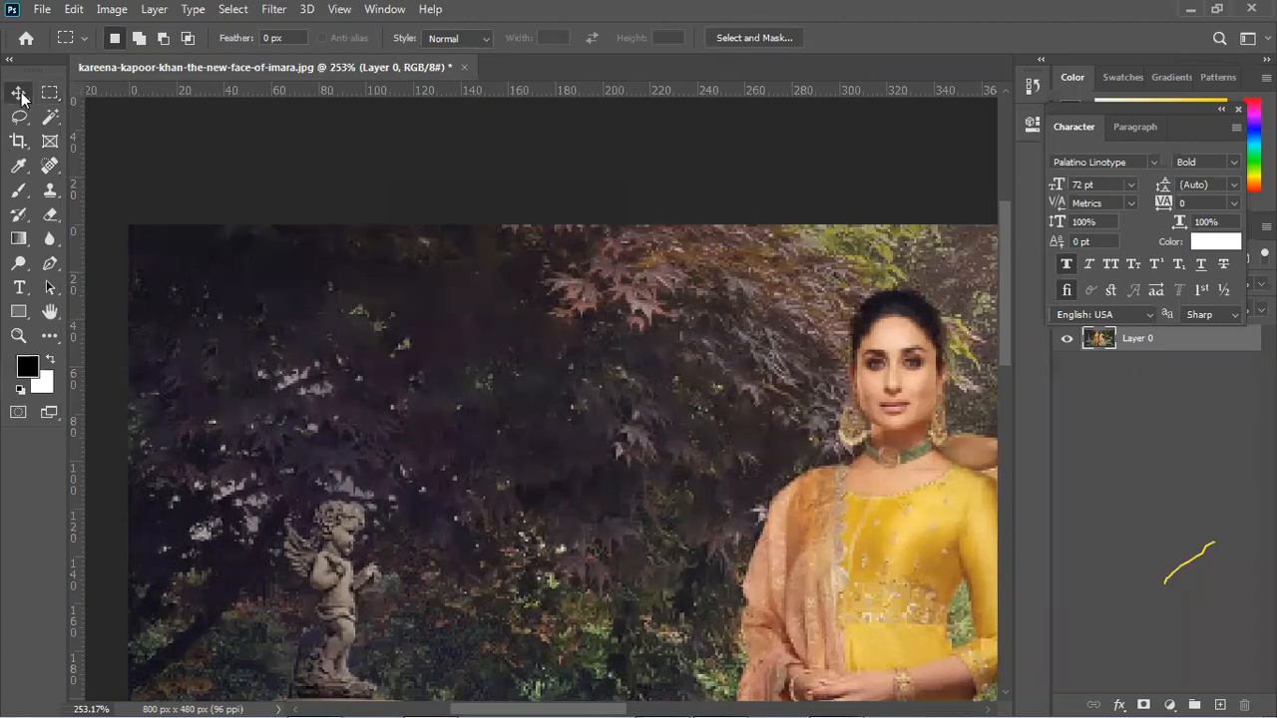
{"action": "left_click", "coordinate": [272, 158]}
{"action": "scroll", "coordinate": [375, 250], "scroll_direction": "down", "scroll_amount": 5}
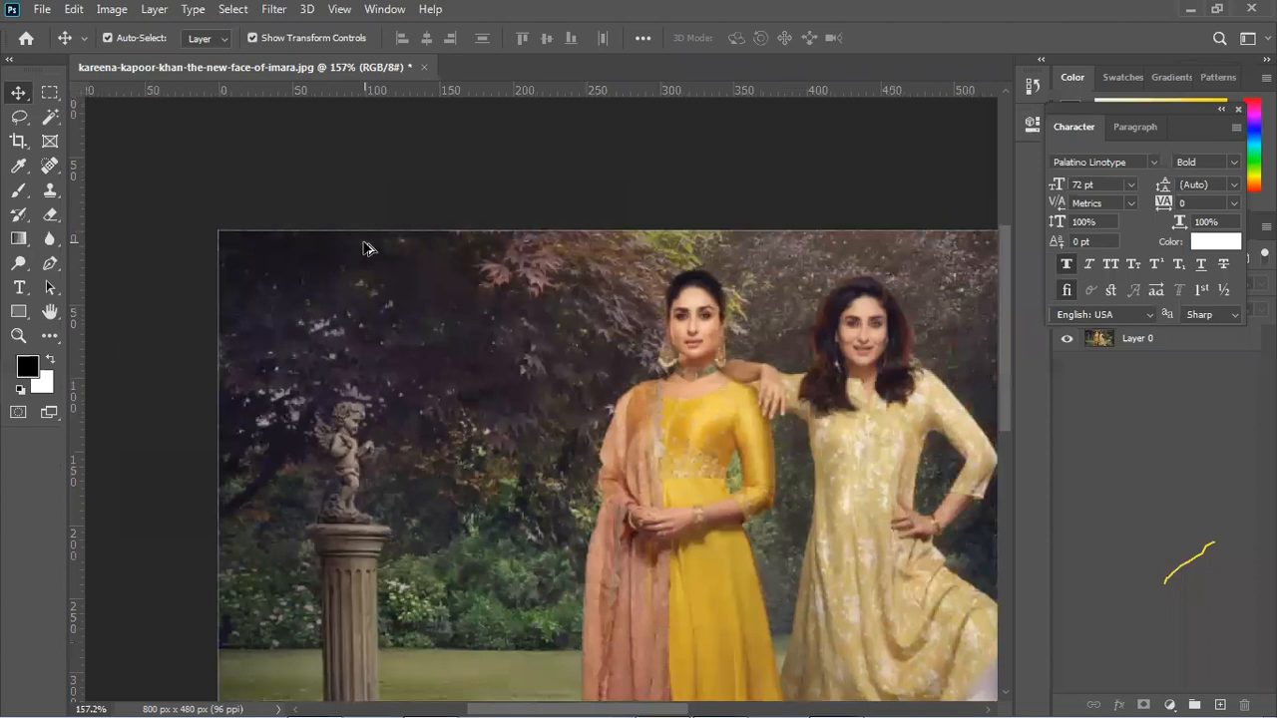
{"action": "scroll", "coordinate": [377, 285], "scroll_direction": "down", "scroll_amount": 2}
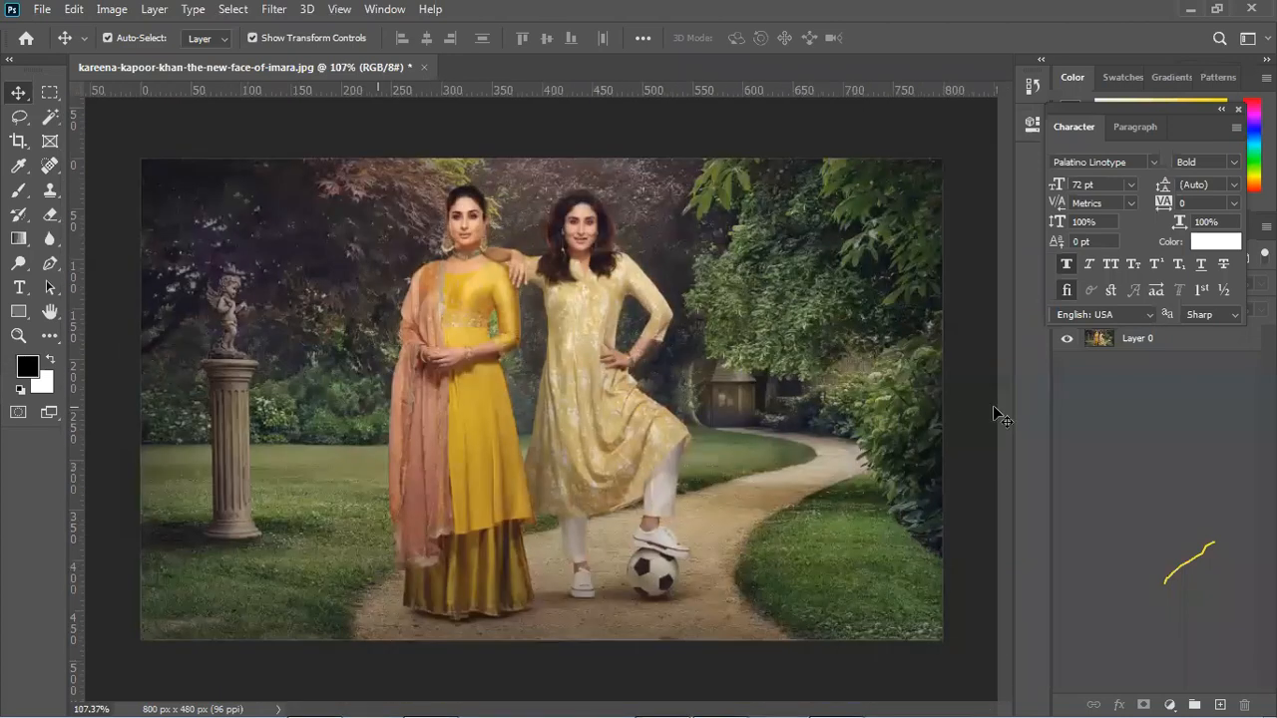
{"action": "left_click", "coordinate": [1098, 340]}
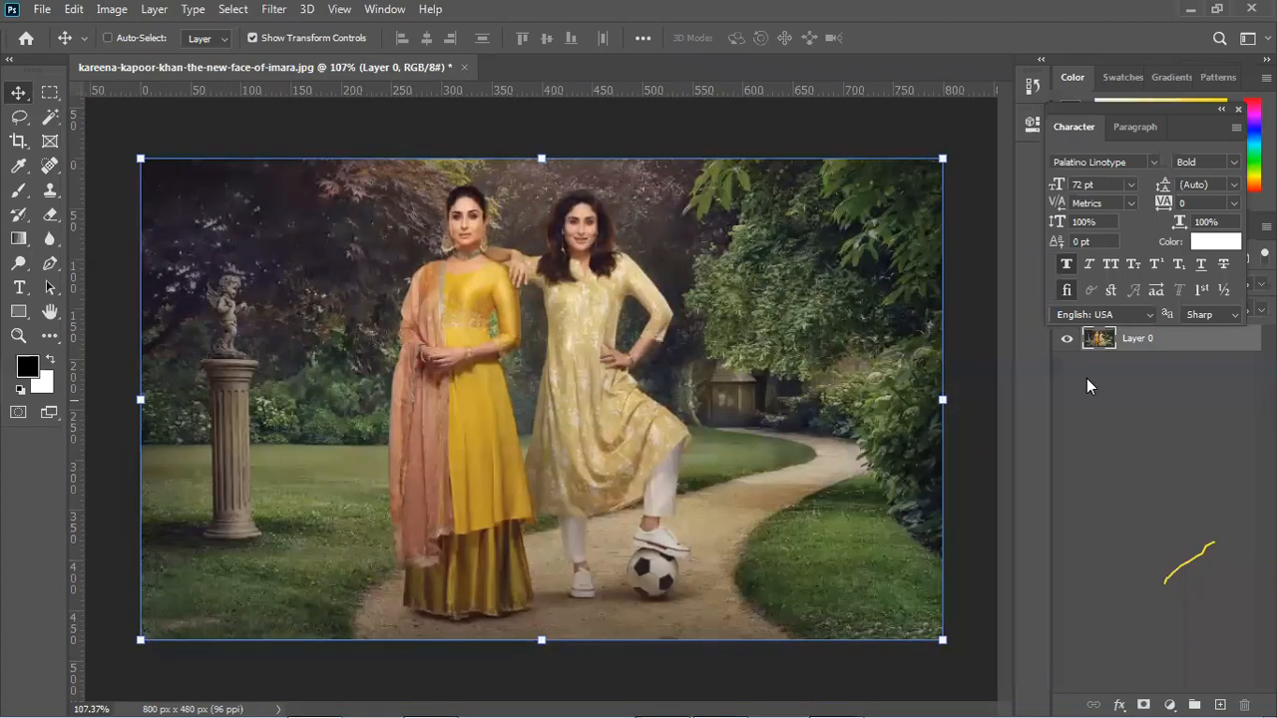
{"action": "key", "text": "ctrl+j"}
{"action": "key", "text": "ctrl+j"}
{"action": "key", "text": "ctrl+j"}
Hide Layer 0, Layer 0 copy and Layer 0 copy 2, and deselect all layers.
{"action": "left_click", "coordinate": [1066, 420]}
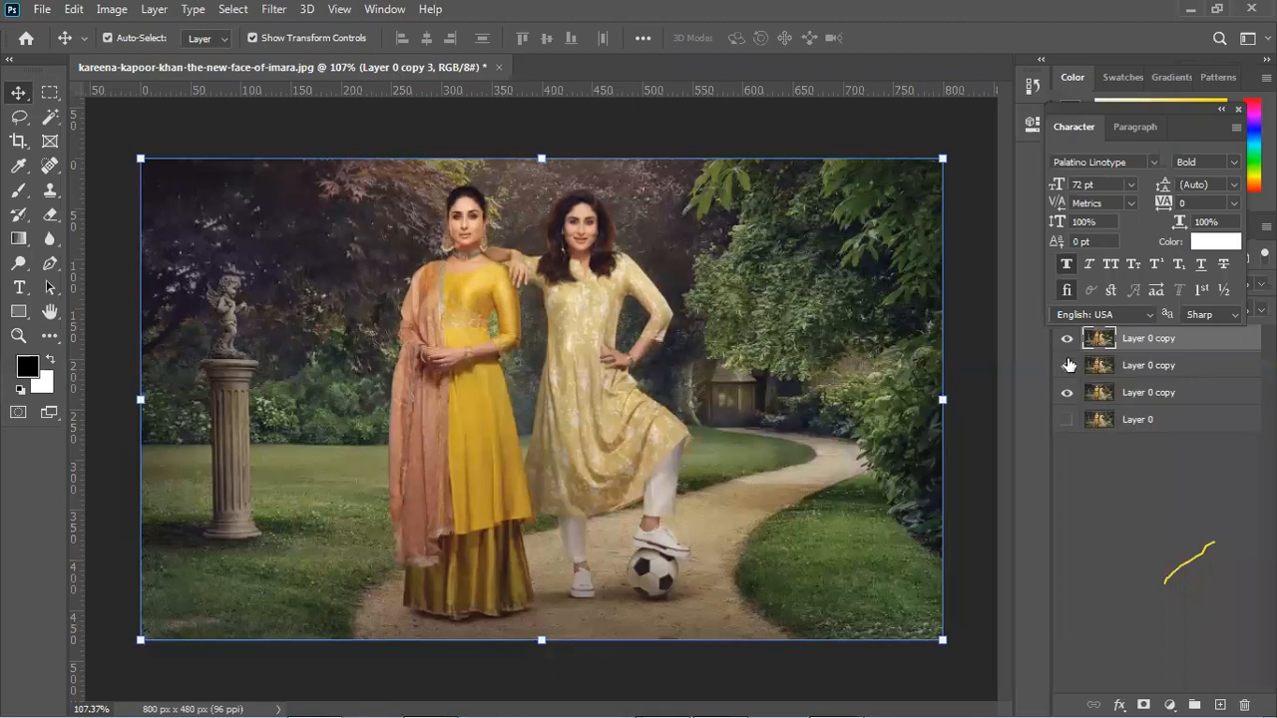
{"action": "left_click", "coordinate": [1067, 366]}
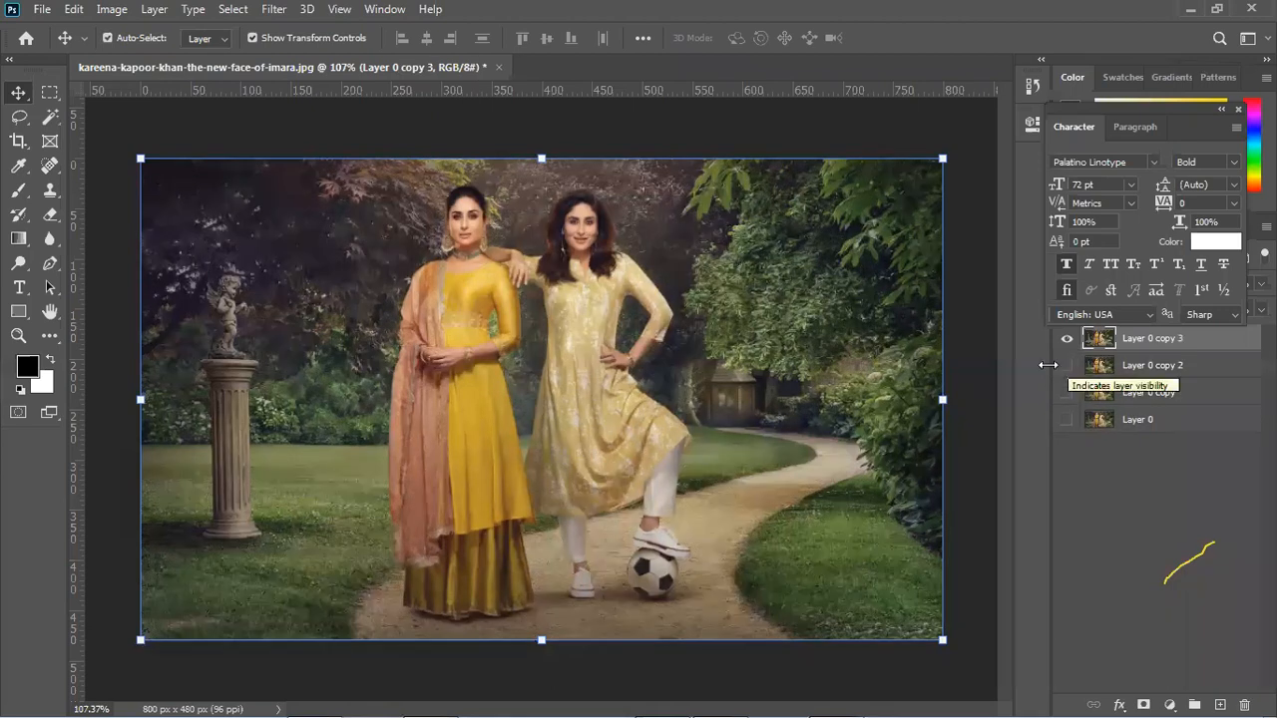
{"action": "left_click", "coordinate": [1038, 414]}
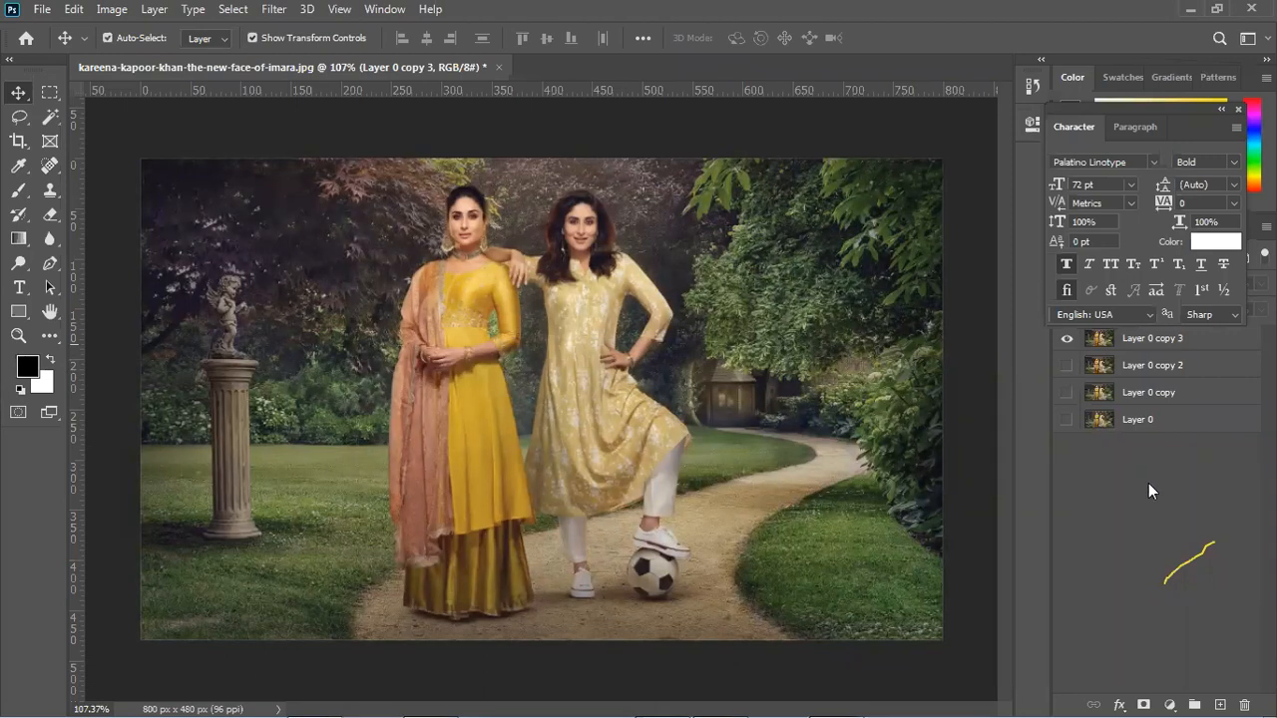
{"action": "left_click", "coordinate": [1101, 455]}
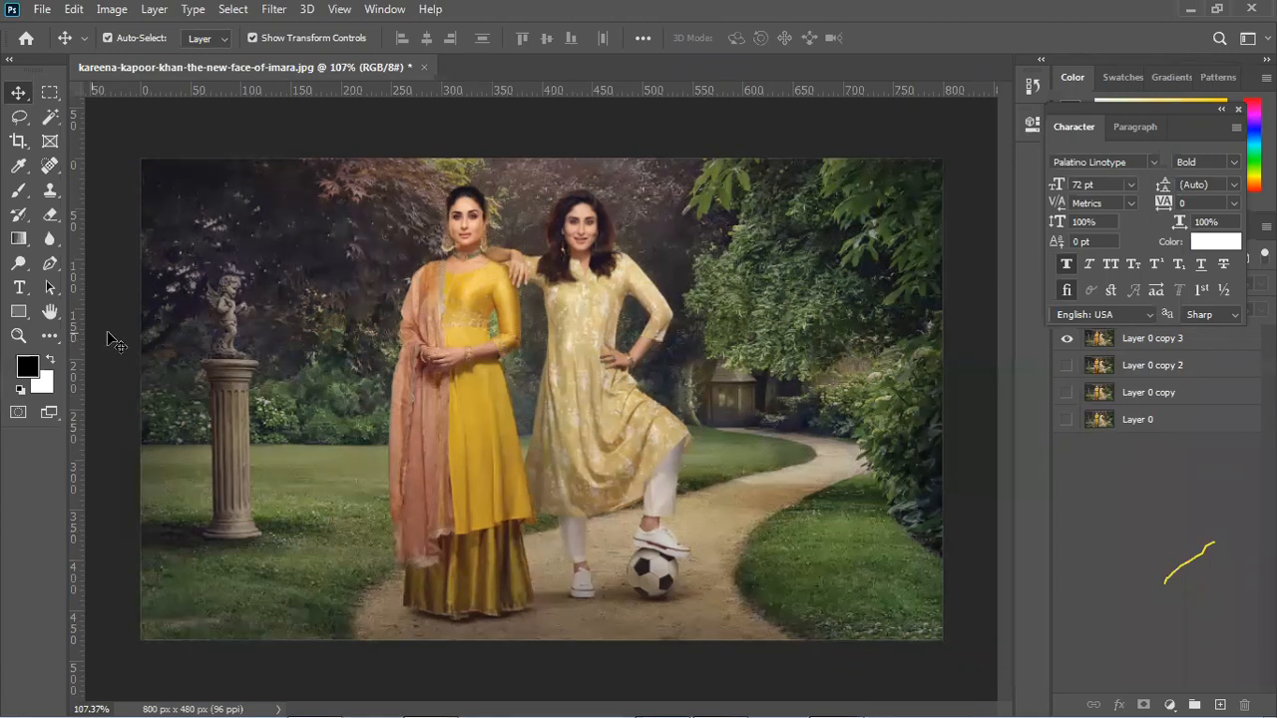
{"action": "left_click", "coordinate": [49, 92]}
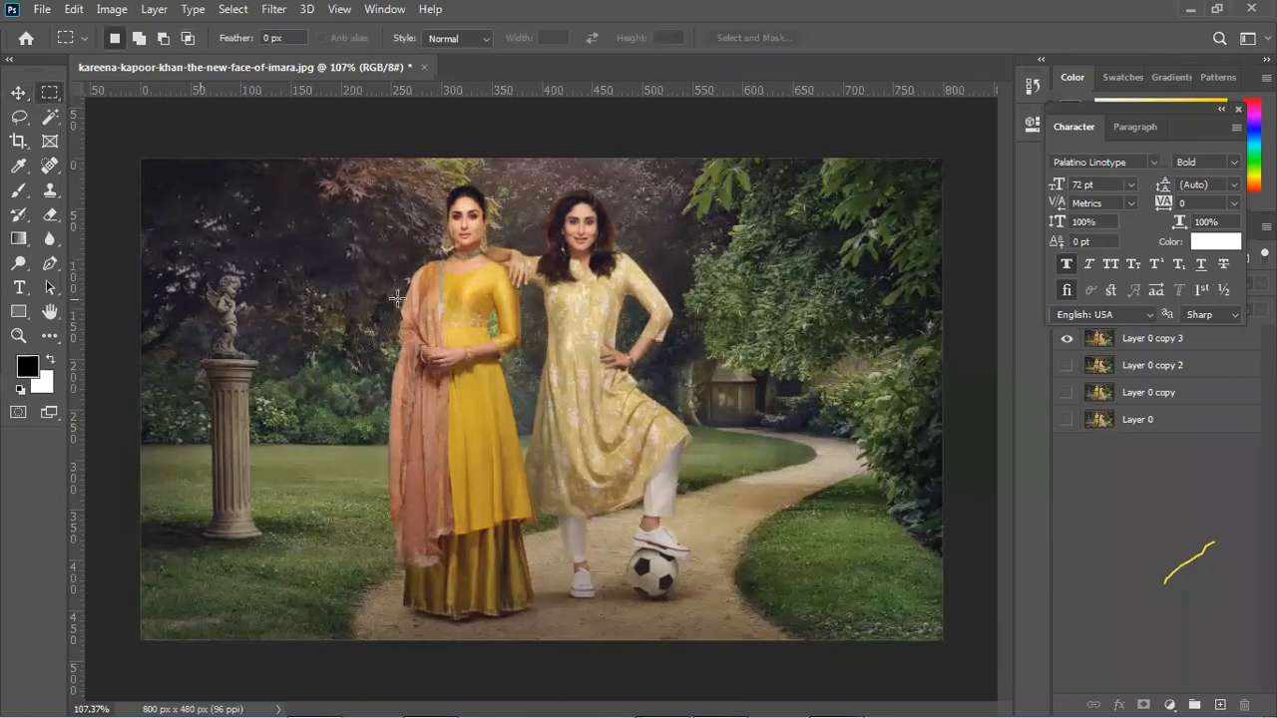
{"action": "left_click_drag", "start_coordinate": [299, 321], "coordinate": [665, 432]}
{"action": "key", "text": "ctrl+d"}
{"action": "left_click_drag", "start_coordinate": [279, 280], "coordinate": [489, 404]}
{"action": "key", "text": "ctrl+d"}
{"action": "left_click", "coordinate": [375, 437]}
{"action": "left_click_drag", "start_coordinate": [196, 269], "coordinate": [271, 555]}
{"action": "key", "text": "Return"}
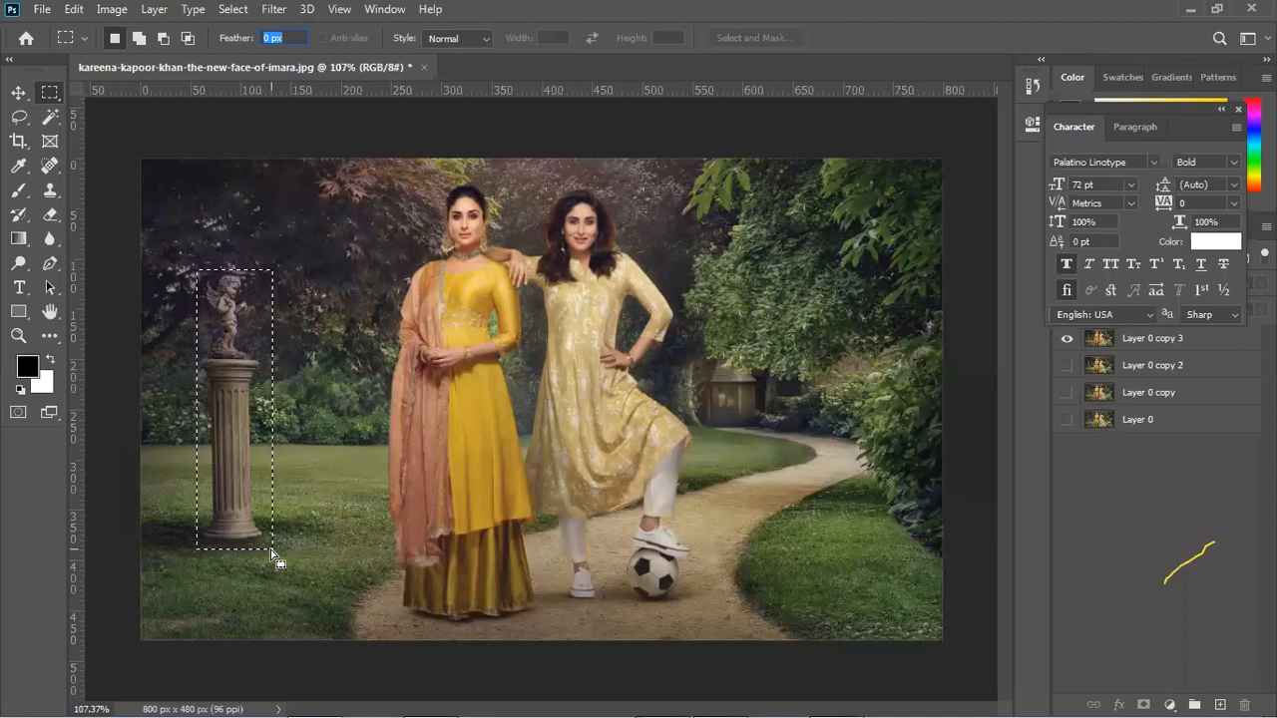
{"action": "key", "text": "ctrl+d"}
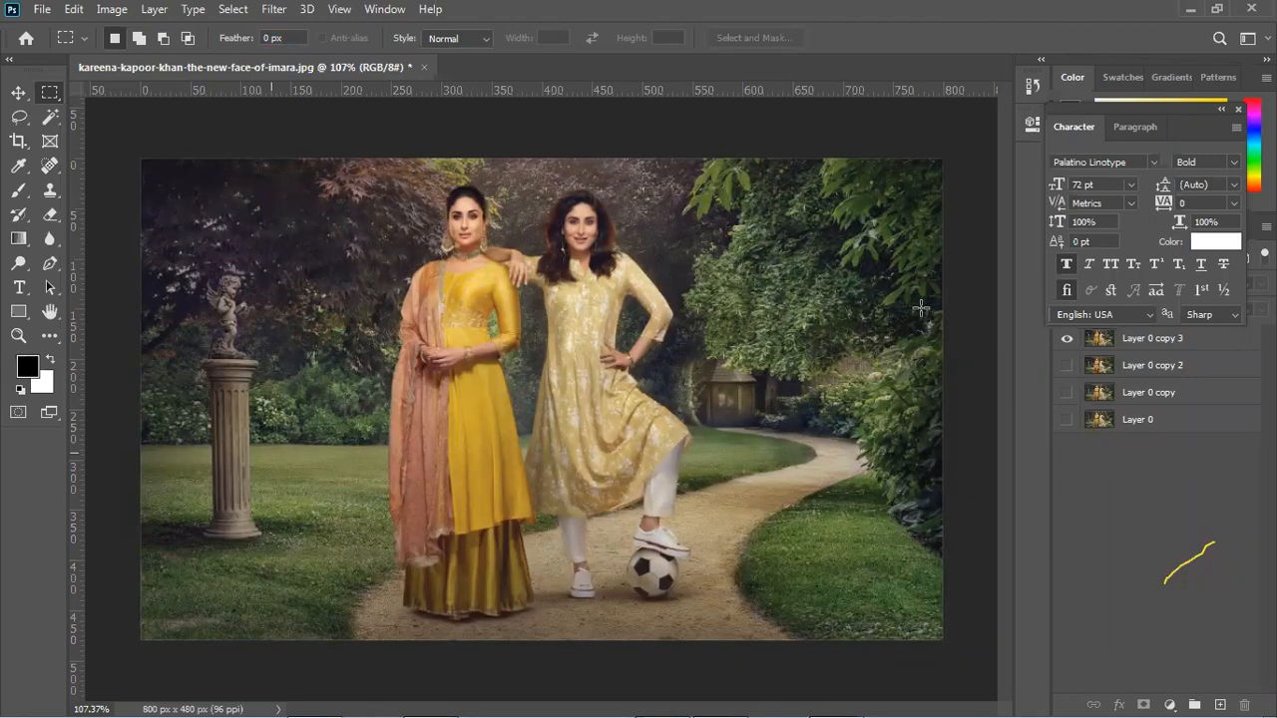
Try removing the statue and pedestal from Layer 0 copy 3 by filling a rectangular selection around them, undo the fill, and deselect.
{"action": "left_click", "coordinate": [1139, 347]}
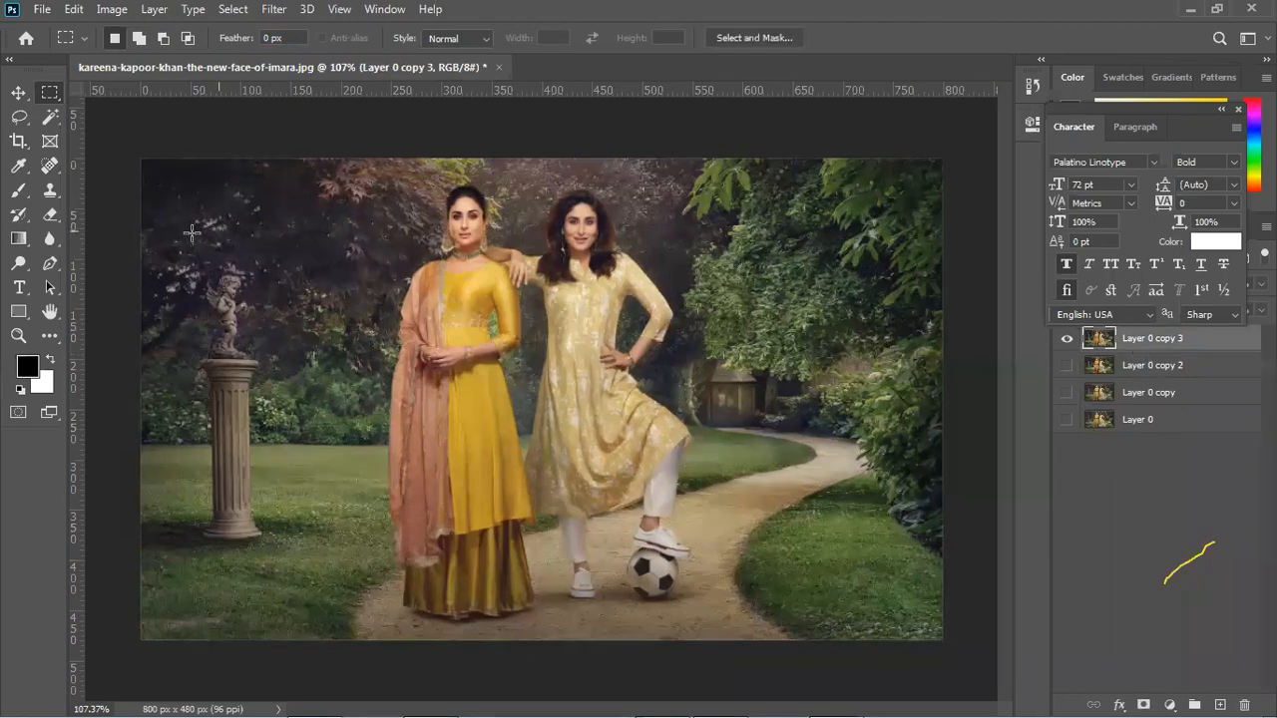
{"action": "left_click_drag", "start_coordinate": [257, 419], "coordinate": [272, 546]}
{"action": "key", "text": "shift+F5"}
{"action": "key", "text": "Return"}
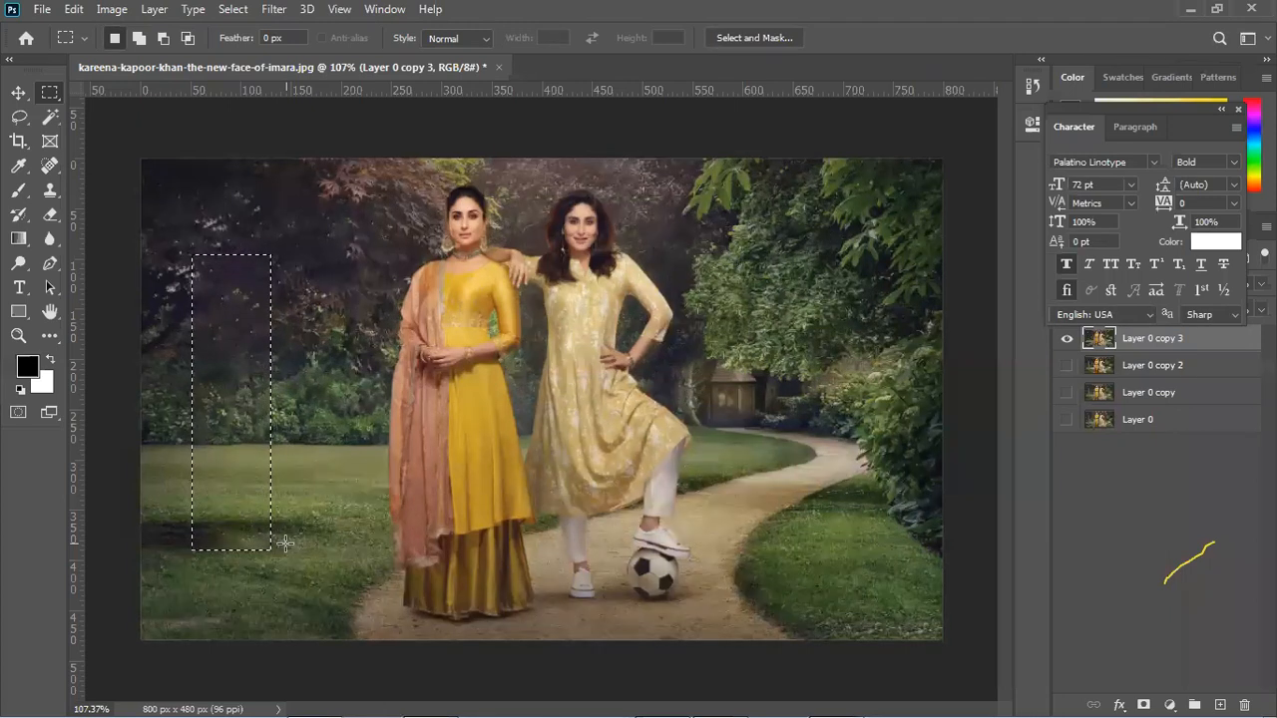
{"action": "key", "text": "ctrl+z"}
{"action": "key", "text": "ctrl+d"}
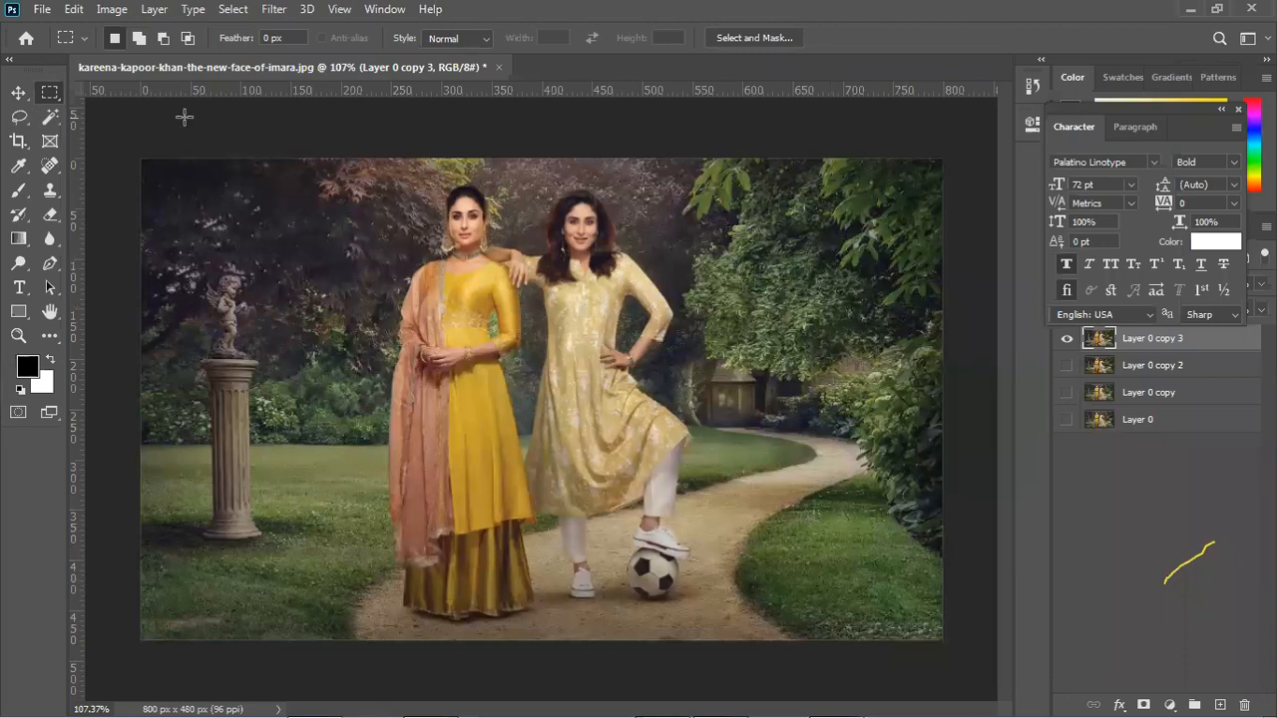
Select the garden background on both sides of the two women with the Quick Selection tool.
{"action": "left_click", "coordinate": [51, 117]}
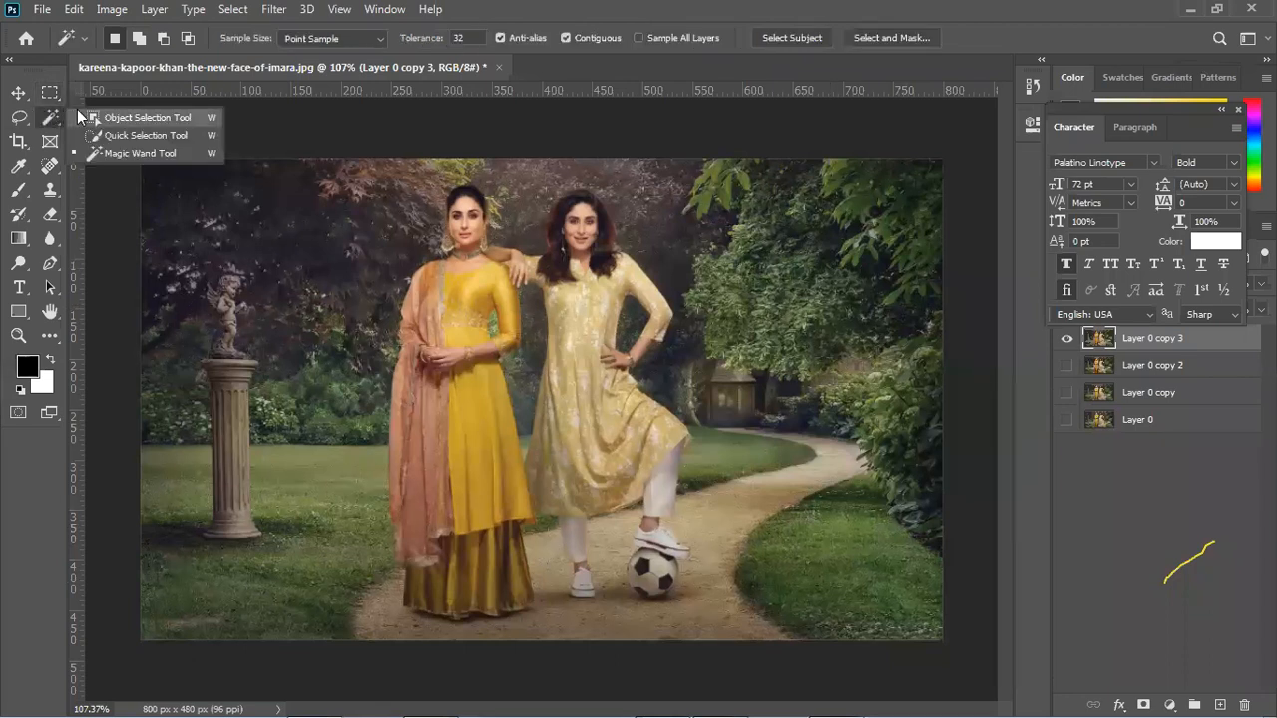
{"action": "left_click", "coordinate": [140, 135]}
{"action": "mouse_move", "coordinate": [228, 316]}
{"action": "left_mouse_down"}
{"action": "mouse_move", "coordinate": [288, 369]}
{"action": "mouse_move", "coordinate": [329, 228]}
{"action": "mouse_move", "coordinate": [319, 209]}
{"action": "mouse_move", "coordinate": [185, 333]}
{"action": "mouse_move", "coordinate": [184, 476]}
{"action": "left_mouse_up"}
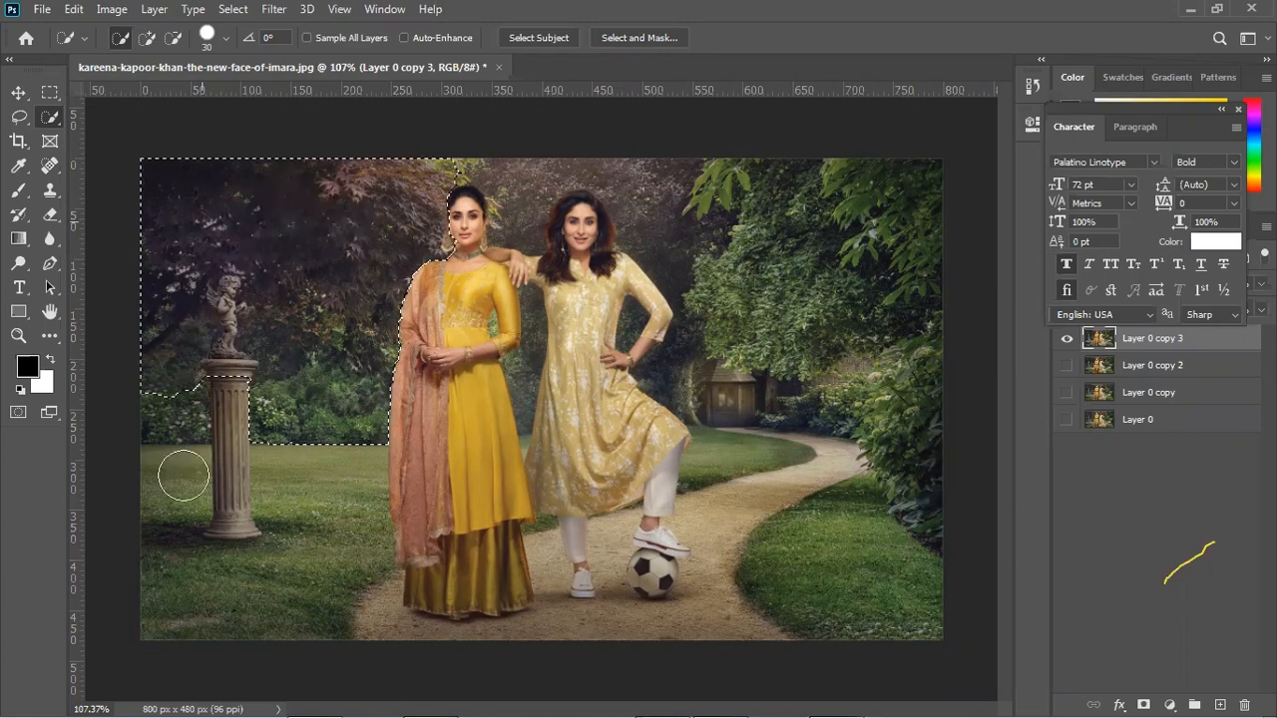
{"action": "left_click_drag", "start_coordinate": [190, 544], "coordinate": [191, 539]}
{"action": "mouse_move", "coordinate": [841, 542]}
{"action": "left_mouse_down"}
{"action": "mouse_move", "coordinate": [821, 490]}
{"action": "mouse_move", "coordinate": [825, 328]}
{"action": "mouse_move", "coordinate": [806, 205]}
{"action": "mouse_move", "coordinate": [784, 186]}
{"action": "mouse_move", "coordinate": [662, 151]}
{"action": "mouse_move", "coordinate": [499, 149]}
{"action": "mouse_move", "coordinate": [424, 184]}
{"action": "left_mouse_up"}
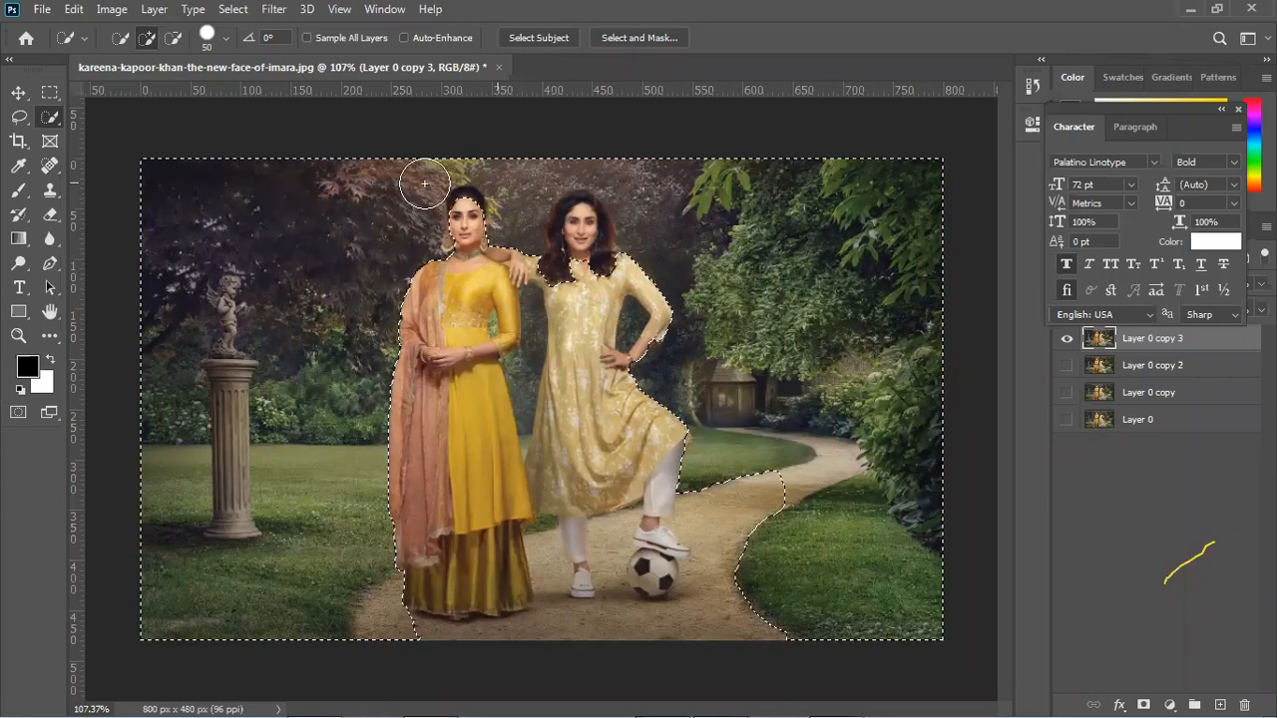
Add the gap between the two women to the selection, try adding the path below the dresses with brush size 15, and undo that addition.
{"action": "left_click", "coordinate": [523, 369]}
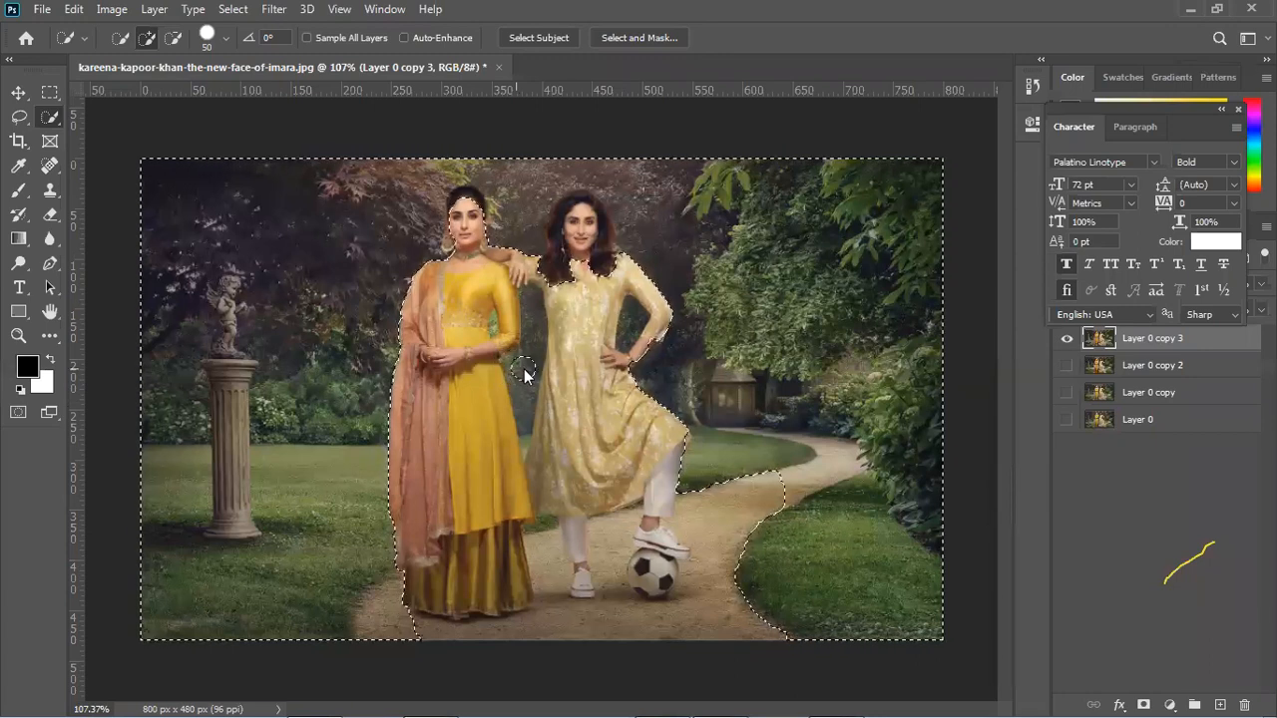
{"action": "key", "text": "["}
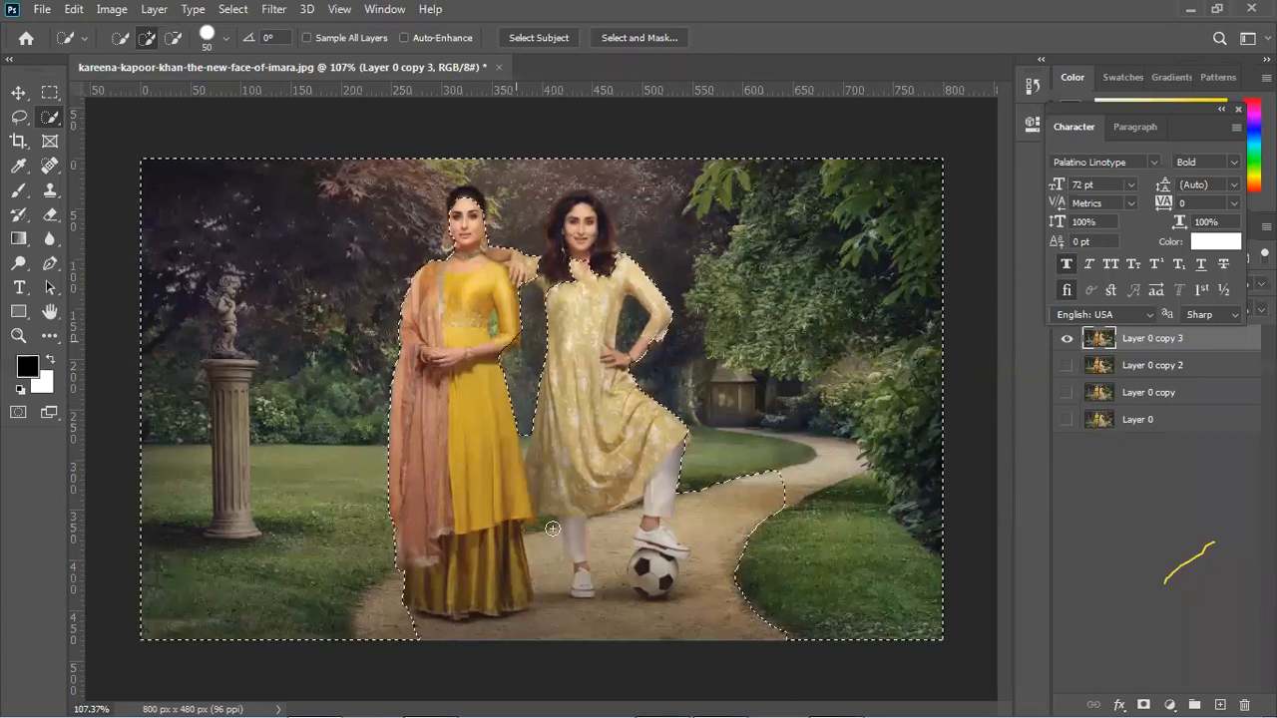
{"action": "left_click", "coordinate": [553, 529]}
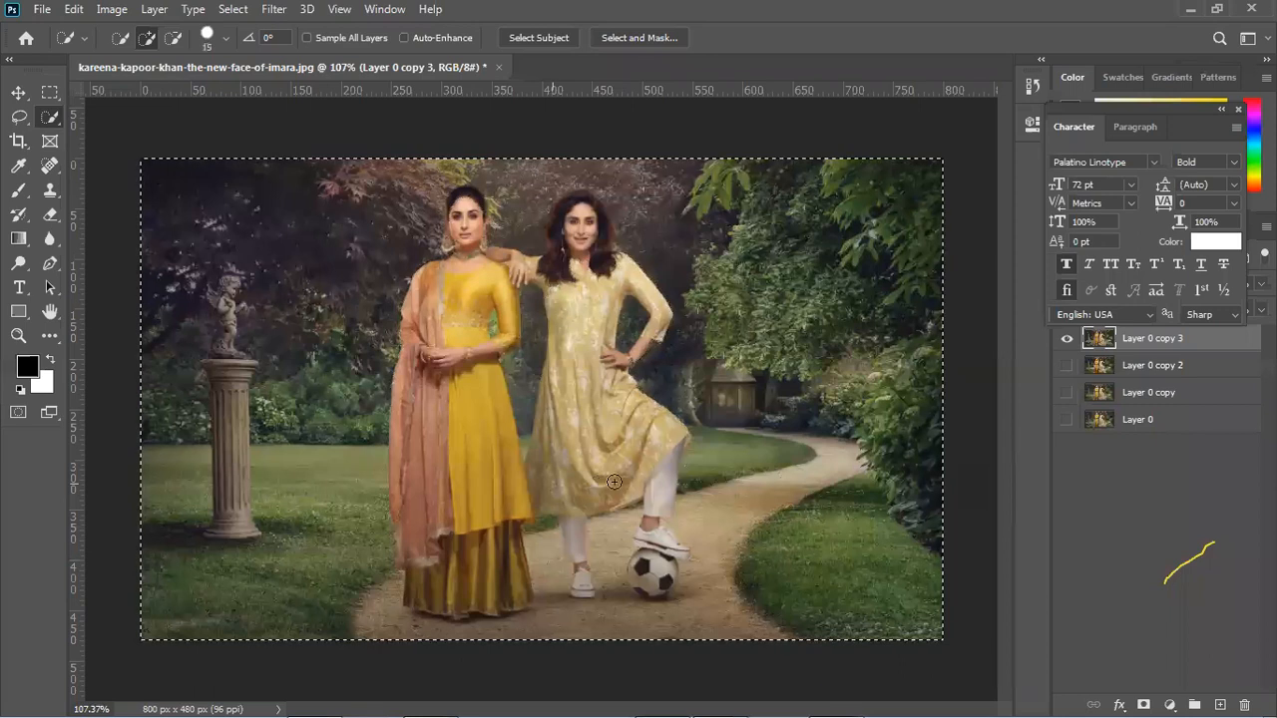
{"action": "key", "text": "ctrl+z"}
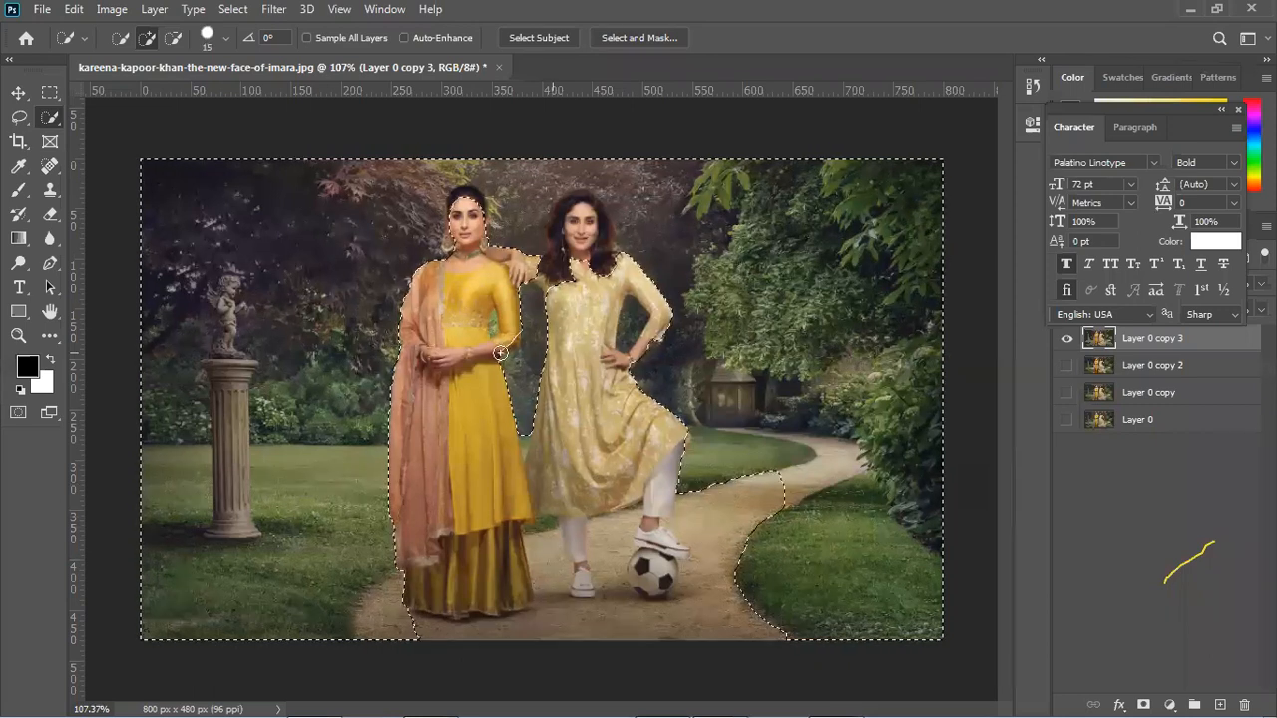
Subtract the face and neck of the woman in the yellow dress from the background selection.
{"action": "scroll", "coordinate": [499, 350], "scroll_direction": "up", "scroll_amount": 2}
{"action": "scroll", "coordinate": [462, 343], "scroll_direction": "up", "scroll_amount": 1}
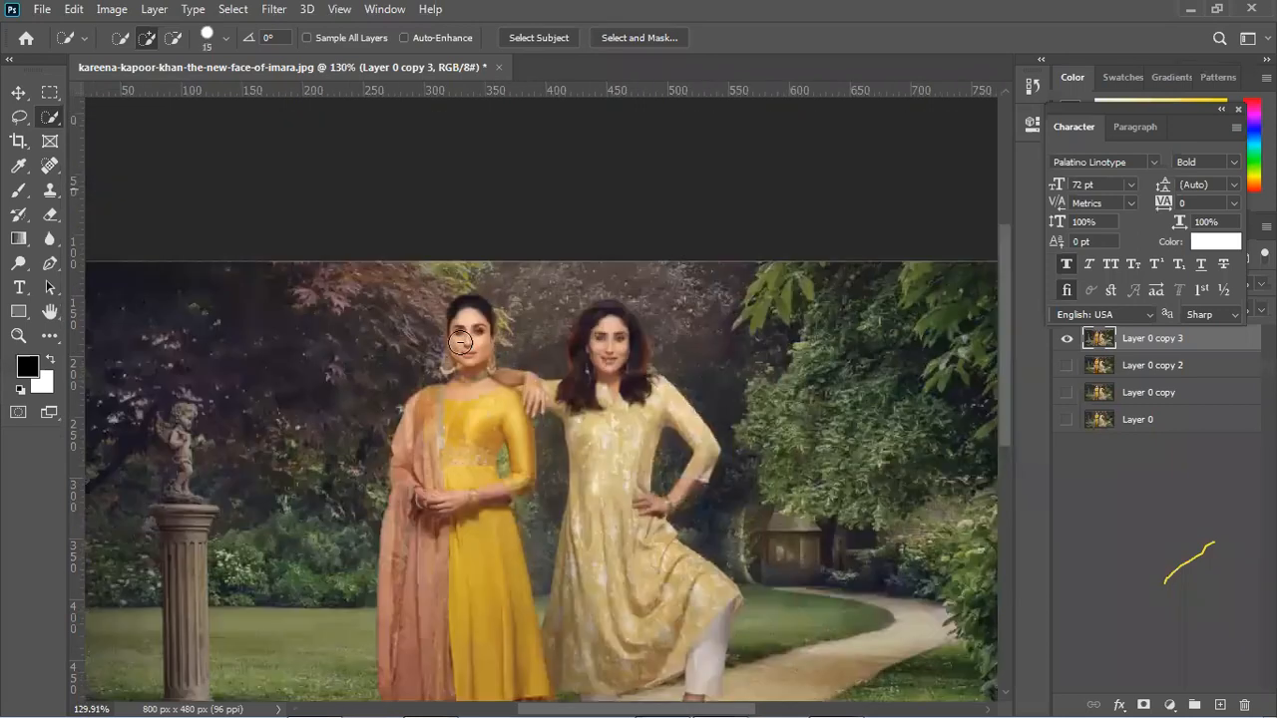
{"action": "scroll", "coordinate": [462, 342], "scroll_direction": "up", "scroll_amount": 1}
{"action": "scroll", "coordinate": [479, 314], "scroll_direction": "up", "scroll_amount": 3}
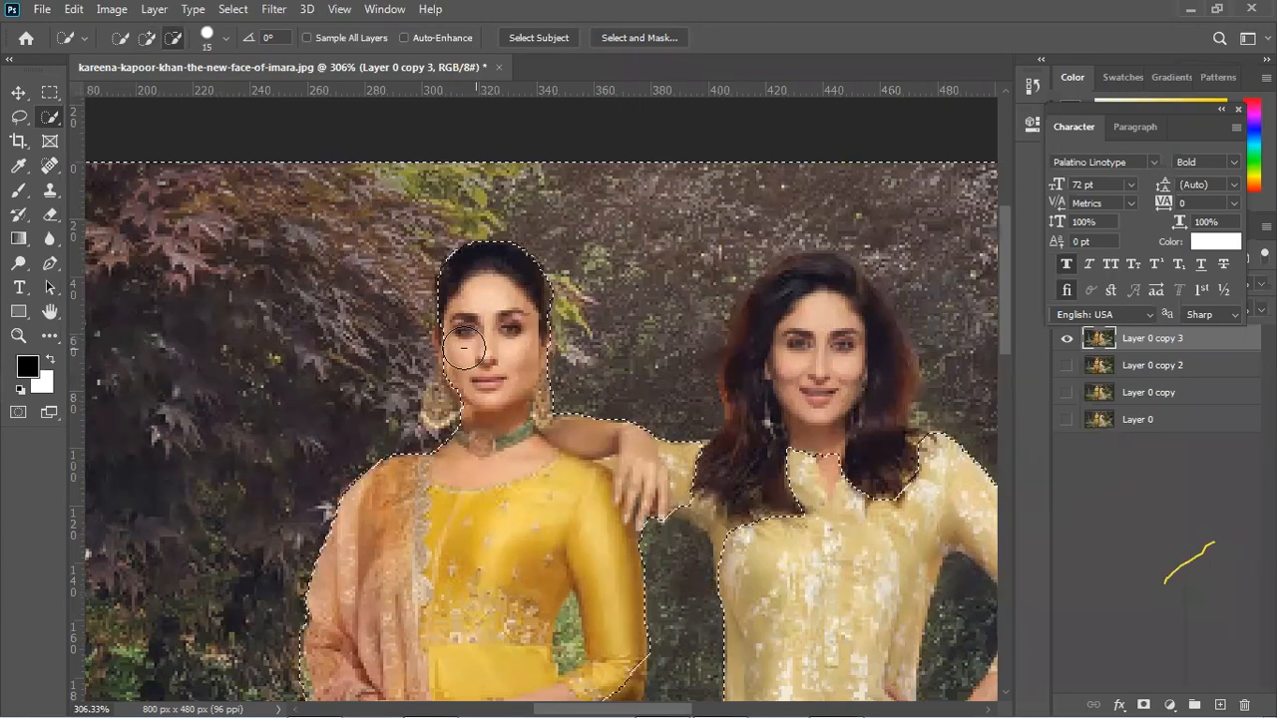
Subtract the hair and face of the woman in the cream dress from the background selection.
{"action": "scroll", "coordinate": [672, 417], "scroll_direction": "down", "scroll_amount": 2}
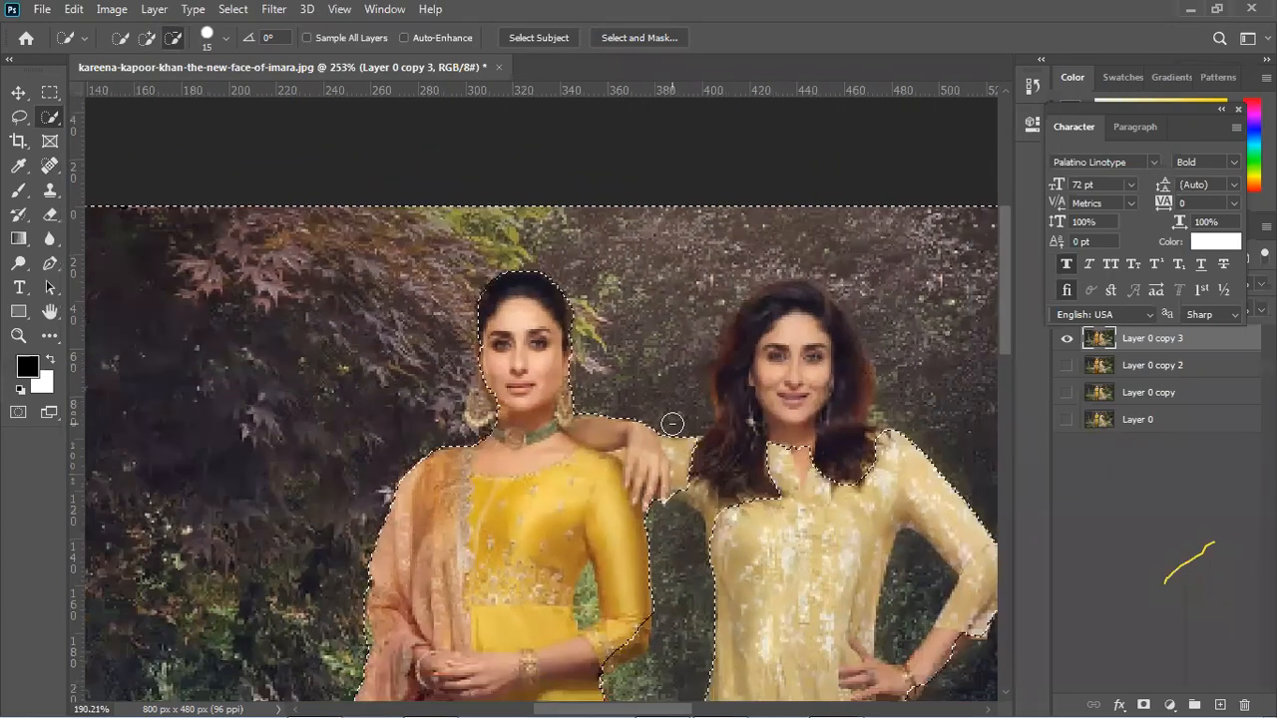
{"action": "scroll", "coordinate": [672, 425], "scroll_direction": "down", "scroll_amount": 3}
{"action": "mouse_move", "coordinate": [768, 460]}
{"action": "left_mouse_down"}
{"action": "mouse_move", "coordinate": [733, 347]}
{"action": "mouse_move", "coordinate": [711, 449]}
{"action": "mouse_move", "coordinate": [697, 474]}
{"action": "mouse_move", "coordinate": [678, 466]}
{"action": "left_mouse_up"}
{"action": "mouse_move", "coordinate": [786, 401]}
{"action": "left_mouse_down"}
{"action": "mouse_move", "coordinate": [780, 390]}
{"action": "mouse_move", "coordinate": [782, 444]}
{"action": "mouse_move", "coordinate": [795, 440]}
{"action": "mouse_move", "coordinate": [815, 496]}
{"action": "mouse_move", "coordinate": [747, 415]}
{"action": "left_mouse_up"}
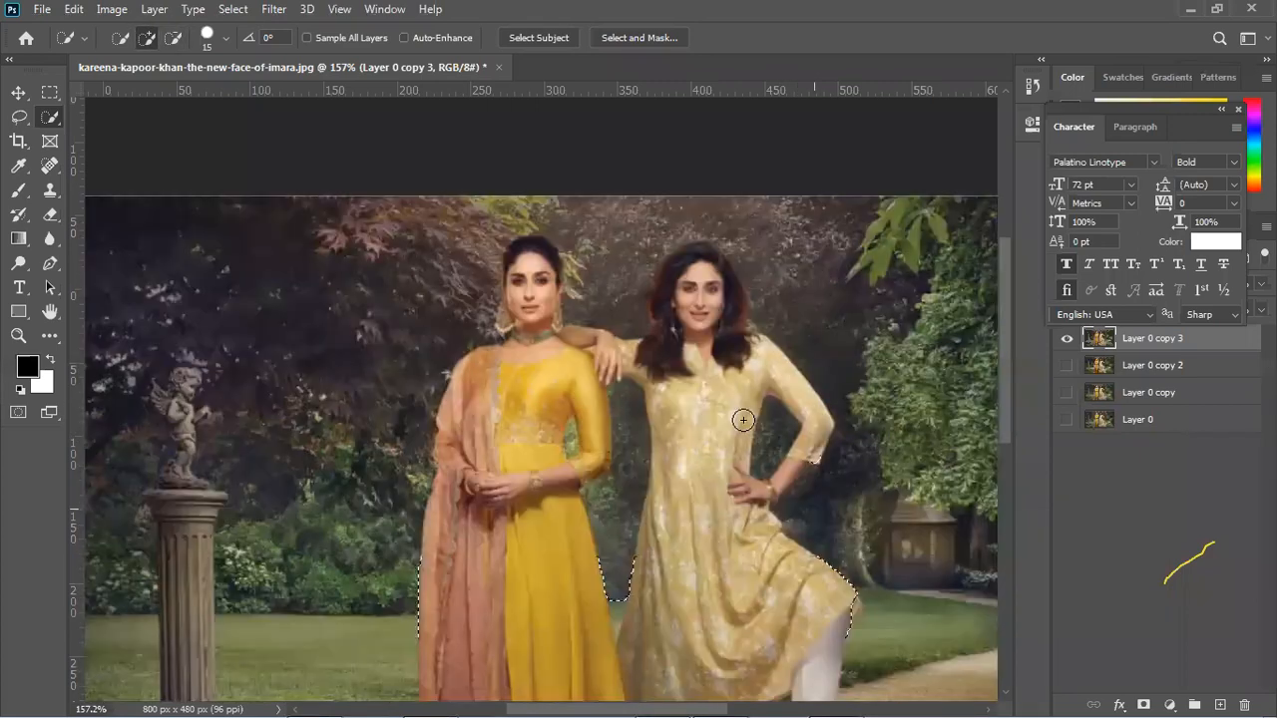
{"action": "key", "text": "alt"}
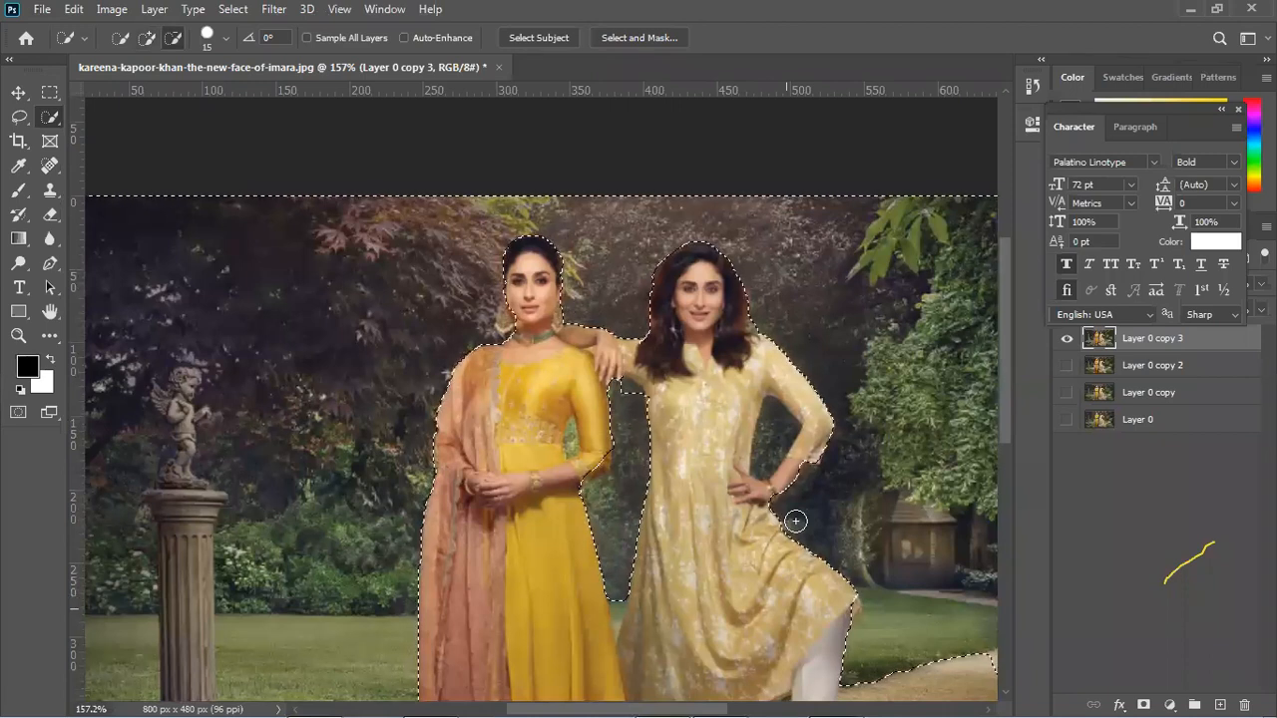
Copy the selected garden background to a new layer and toggle Layer 0 copy 3's visibility to check the cutout, leaving it shown.
{"action": "scroll", "coordinate": [679, 450], "scroll_direction": "down", "scroll_amount": 2}
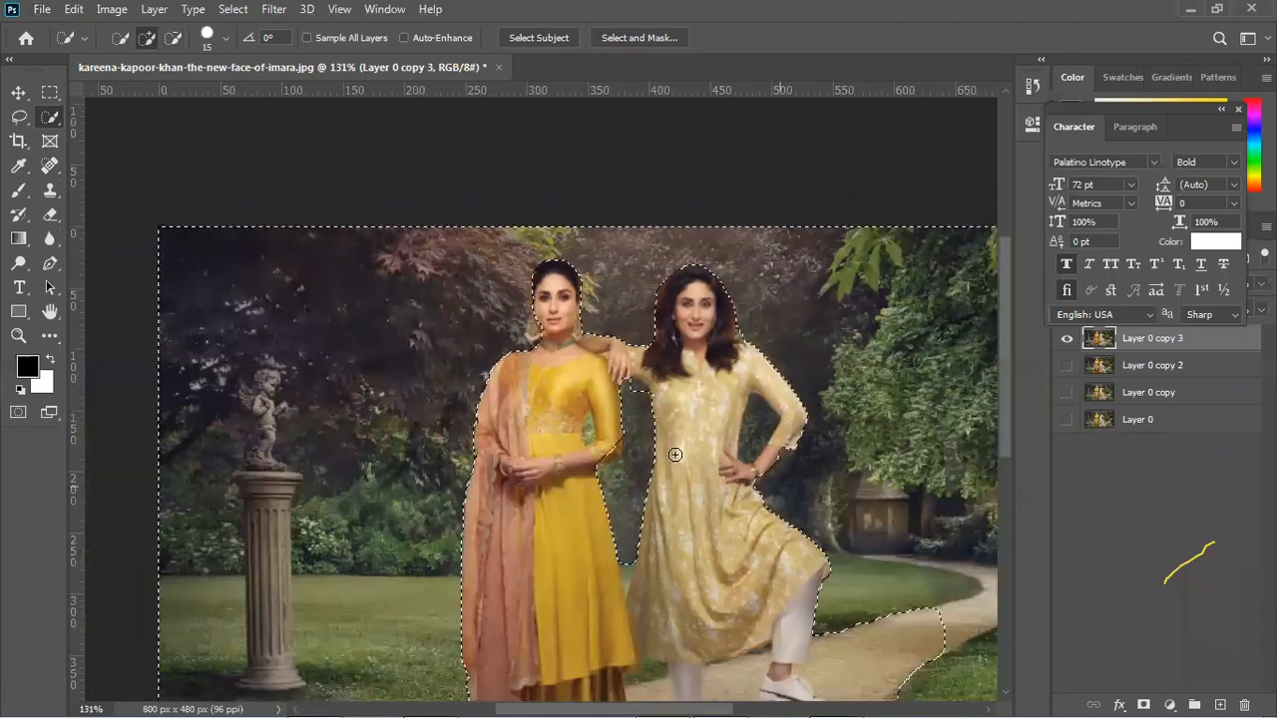
{"action": "key", "text": "ctrl+j"}
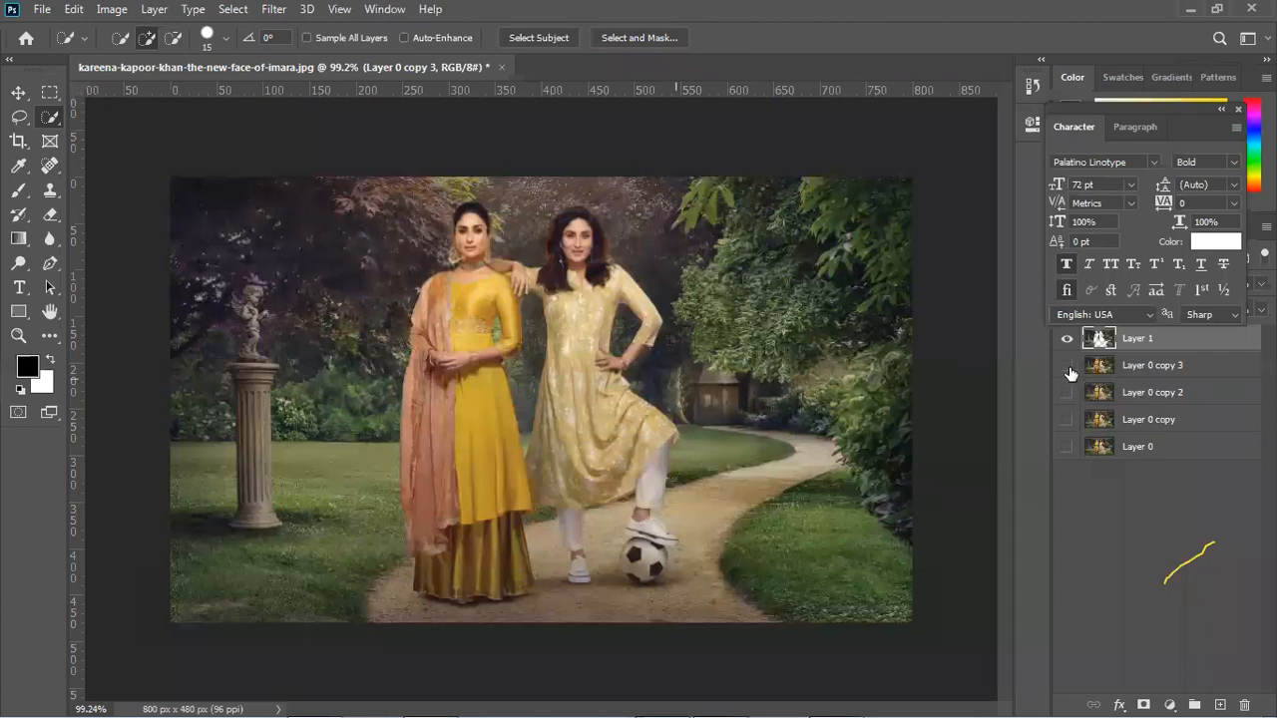
{"action": "left_click", "coordinate": [1070, 374]}
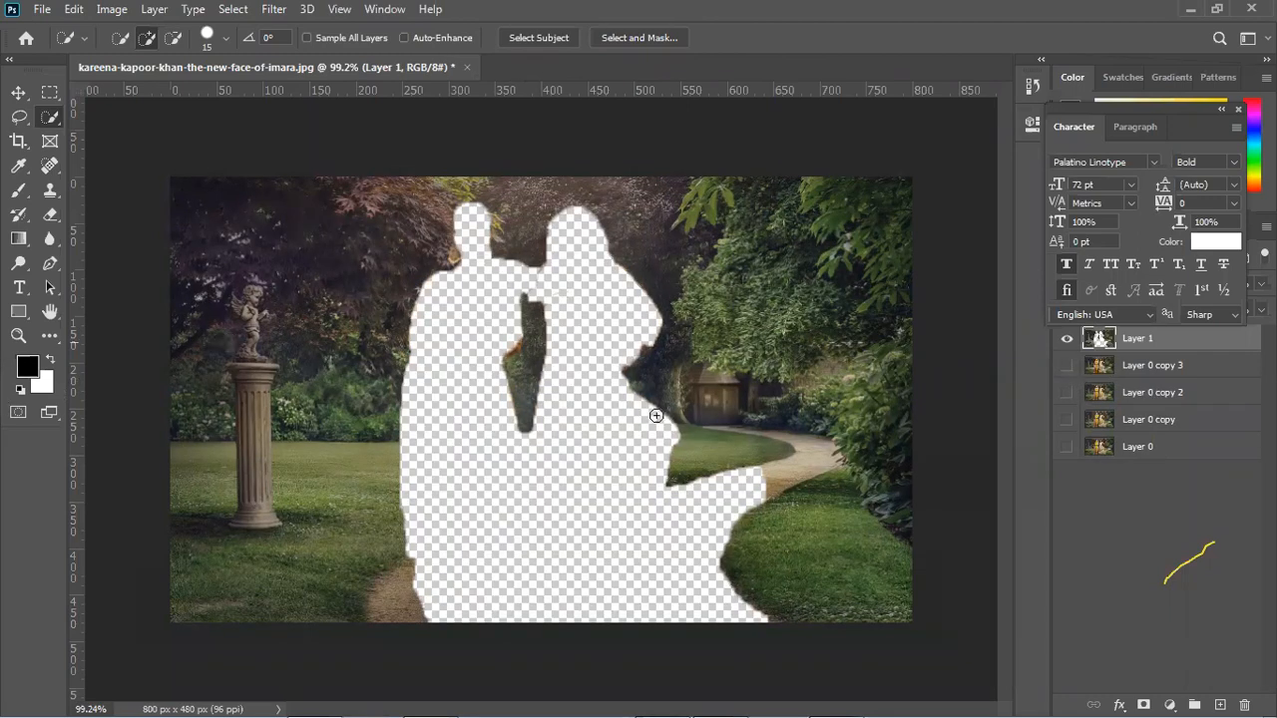
{"action": "left_click", "coordinate": [1067, 367]}
{"action": "left_click", "coordinate": [1068, 367]}
{"action": "left_click", "coordinate": [1067, 368]}
{"action": "left_click", "coordinate": [1067, 367]}
{"action": "left_click", "coordinate": [1068, 367]}
{"action": "left_click", "coordinate": [1068, 367]}
{"action": "left_click", "coordinate": [1068, 368]}
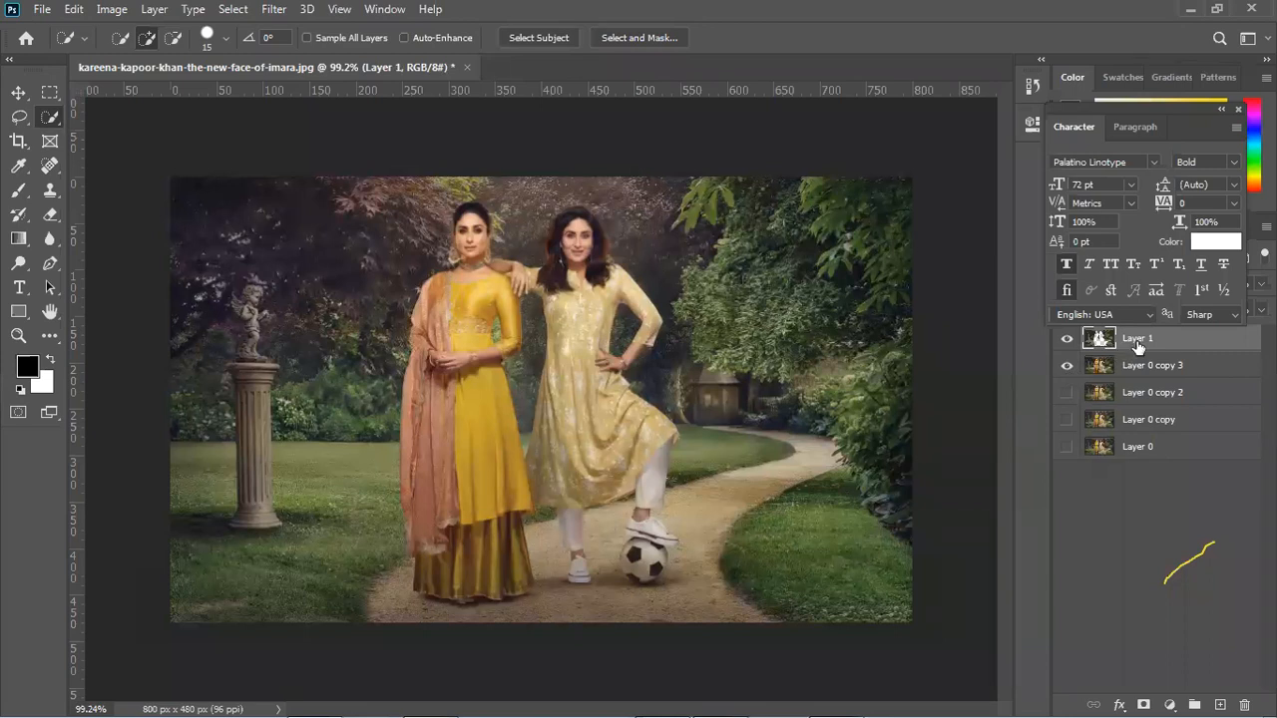
Try Gaussian Blur on Layer 1 with radii of 7.8, 3.8 and 4.8 pixels, and cancel the filter.
{"action": "left_click", "coordinate": [268, 10]}
{"action": "mouse_move", "coordinate": [304, 228]}
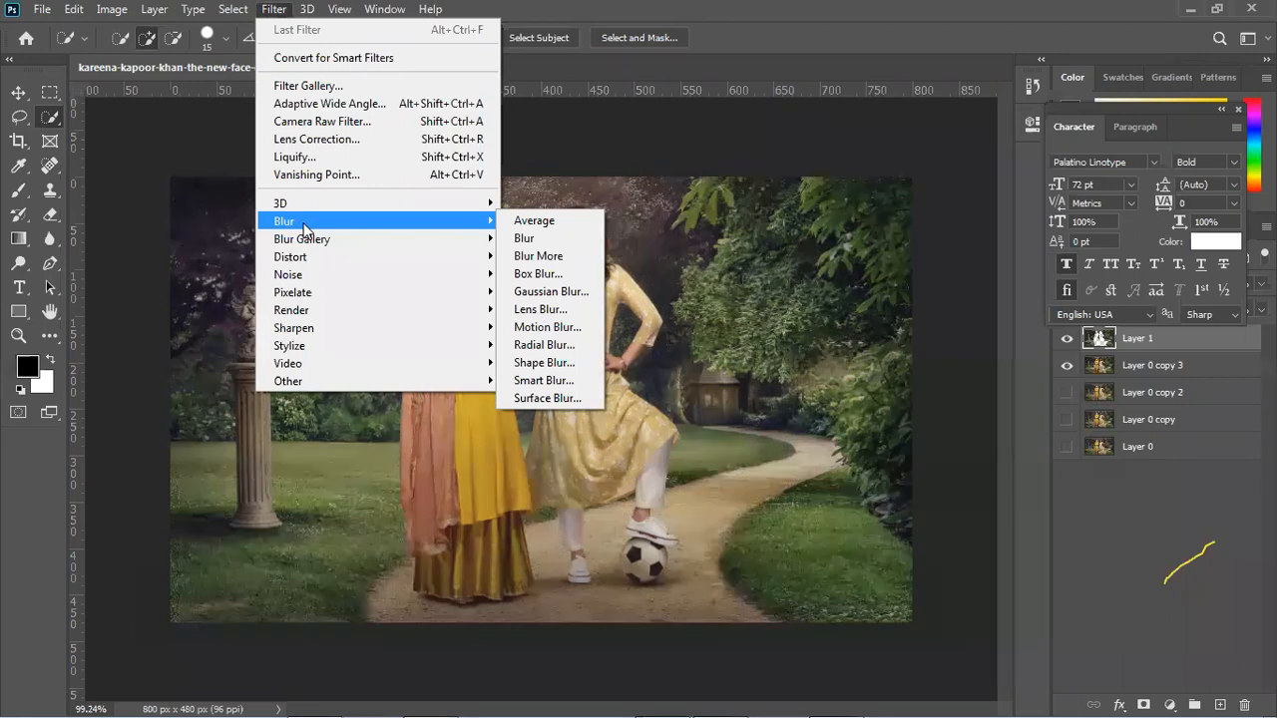
{"action": "left_click", "coordinate": [538, 293]}
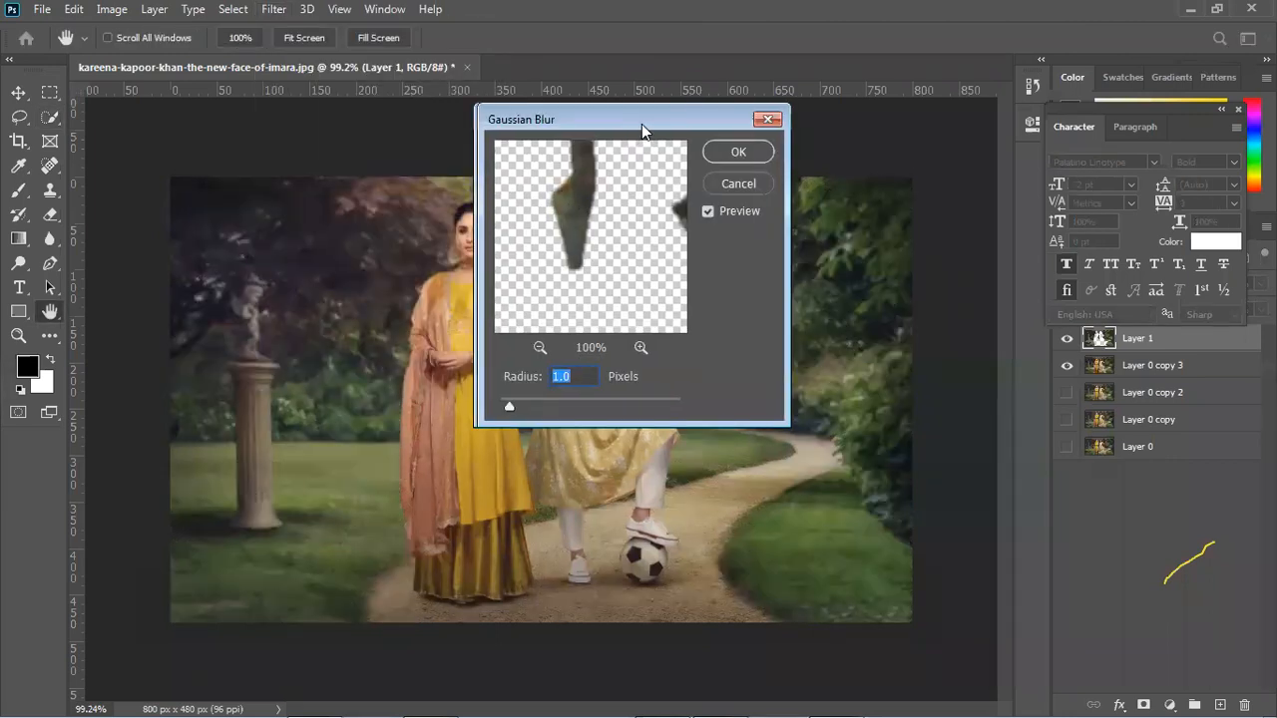
{"action": "left_click_drag", "start_coordinate": [642, 124], "coordinate": [843, 194]}
{"action": "left_click_drag", "start_coordinate": [708, 475], "coordinate": [764, 476]}
{"action": "left_click_drag", "start_coordinate": [831, 189], "coordinate": [970, 165]}
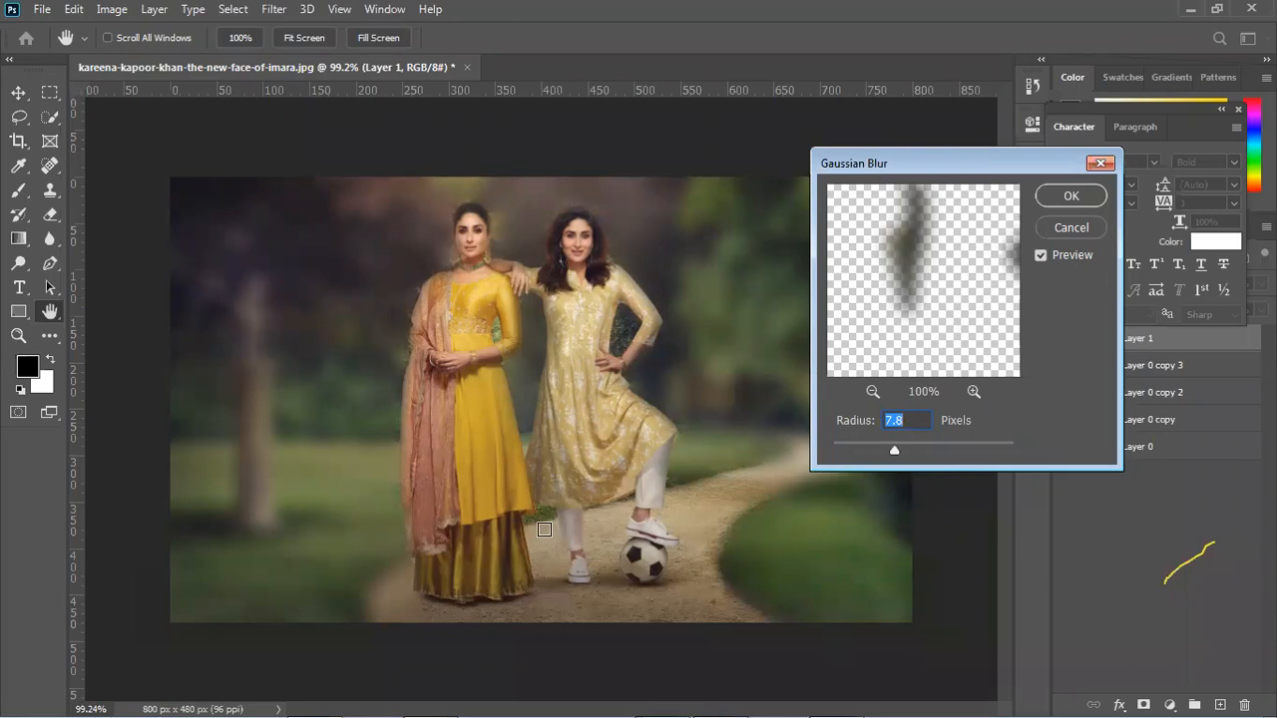
{"action": "left_click_drag", "start_coordinate": [891, 444], "coordinate": [870, 445]}
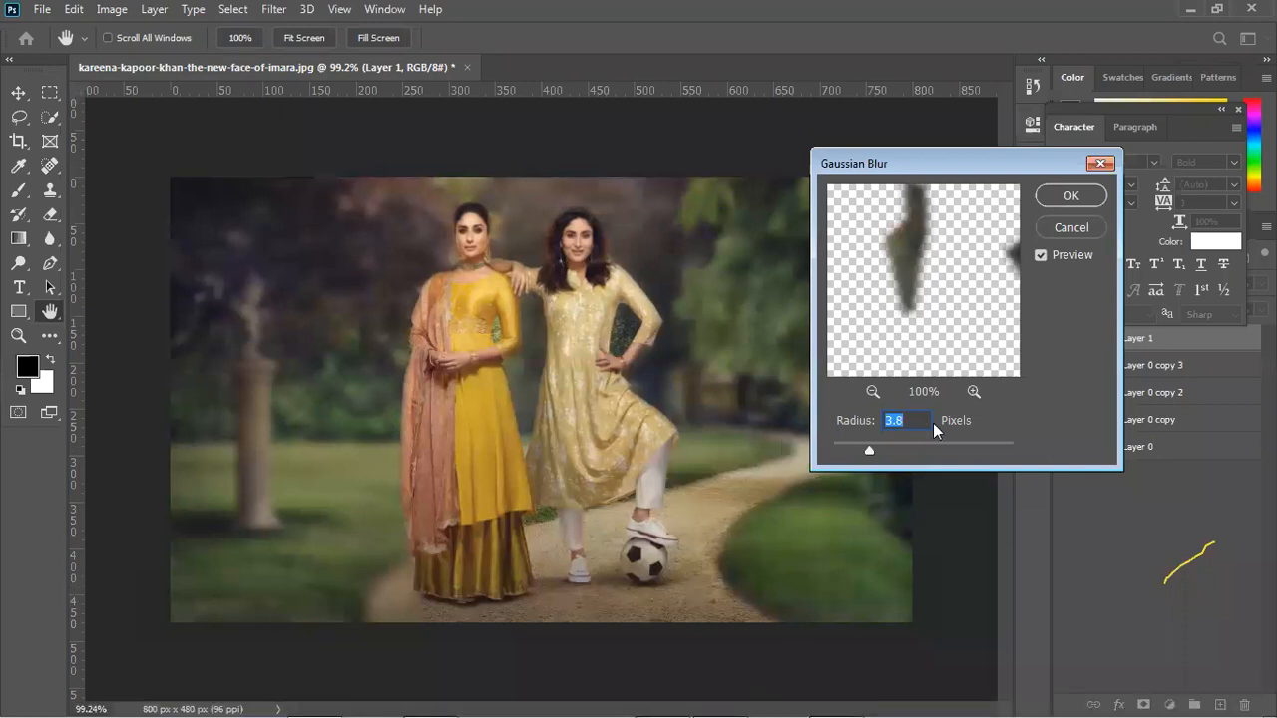
{"action": "left_click_drag", "start_coordinate": [890, 451], "coordinate": [879, 453]}
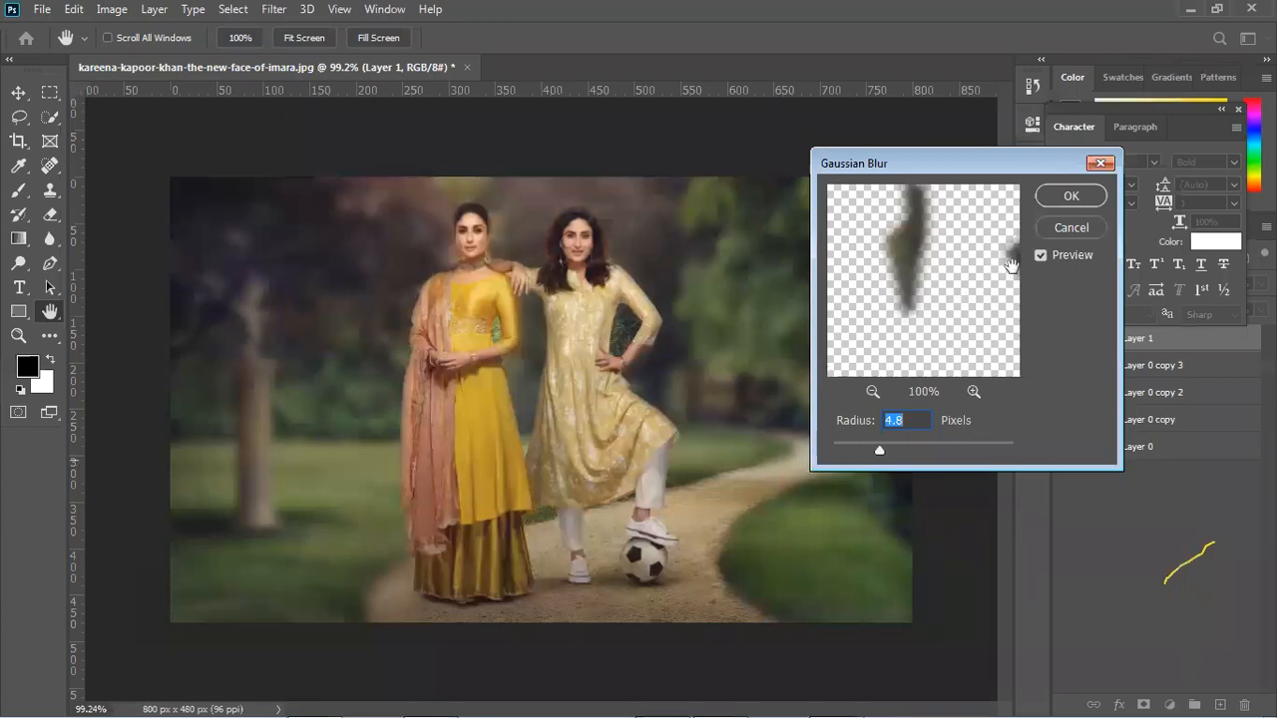
{"action": "left_click", "coordinate": [1060, 228]}
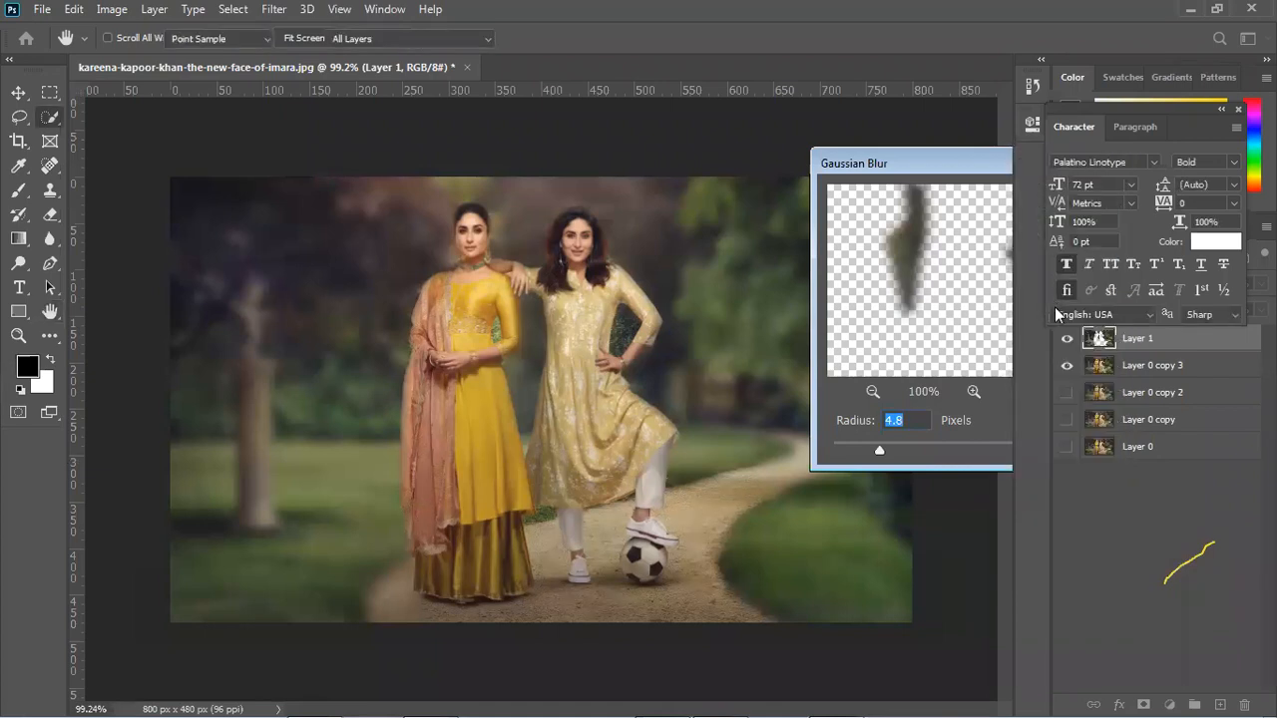
Load the outline of Layer 1 as a selection and deselect it.
{"action": "left_click", "coordinate": [1098, 342], "text": "ctrl"}
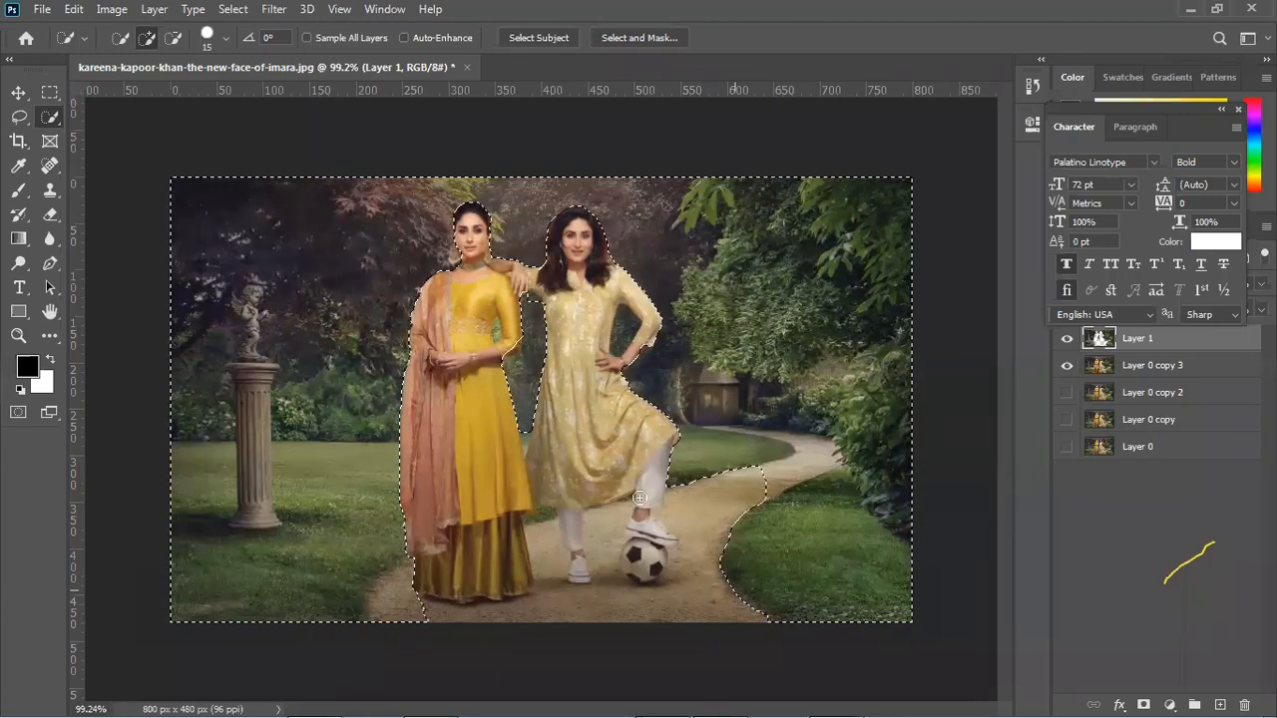
{"action": "left_click_drag", "start_coordinate": [688, 513], "coordinate": [689, 497]}
{"action": "left_click", "coordinate": [707, 509]}
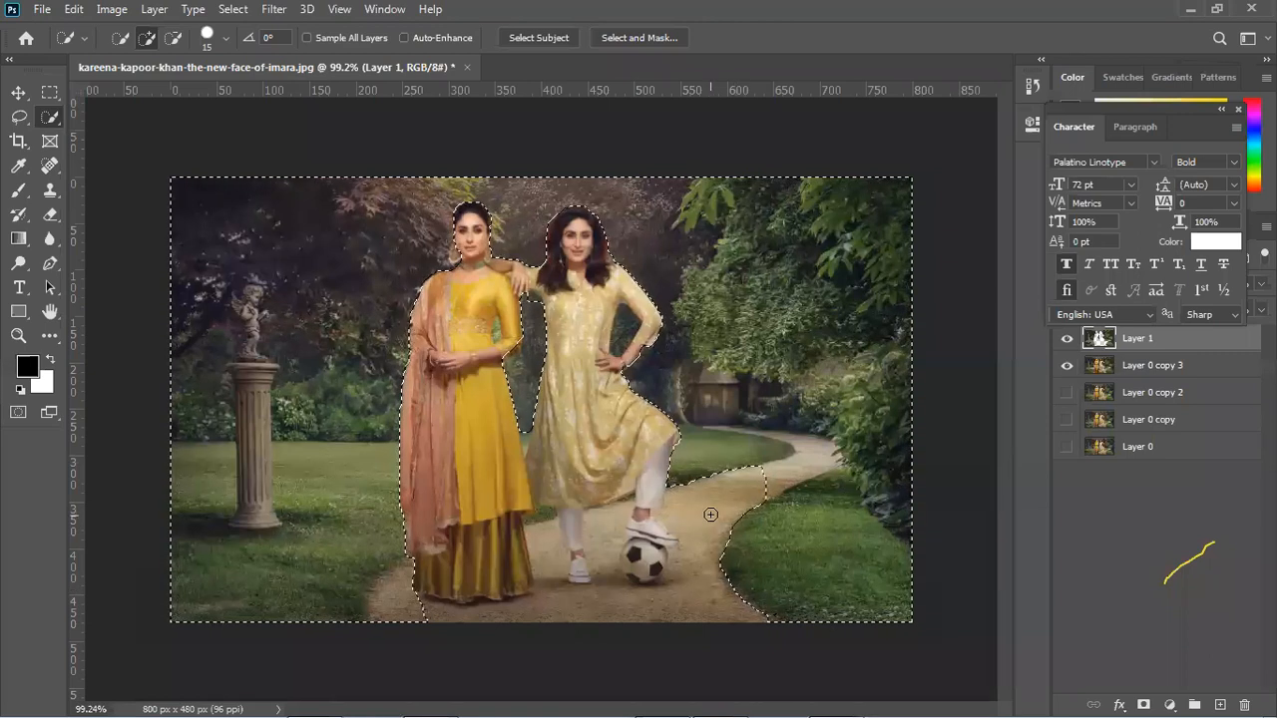
{"action": "key", "text": "ctrl+d"}
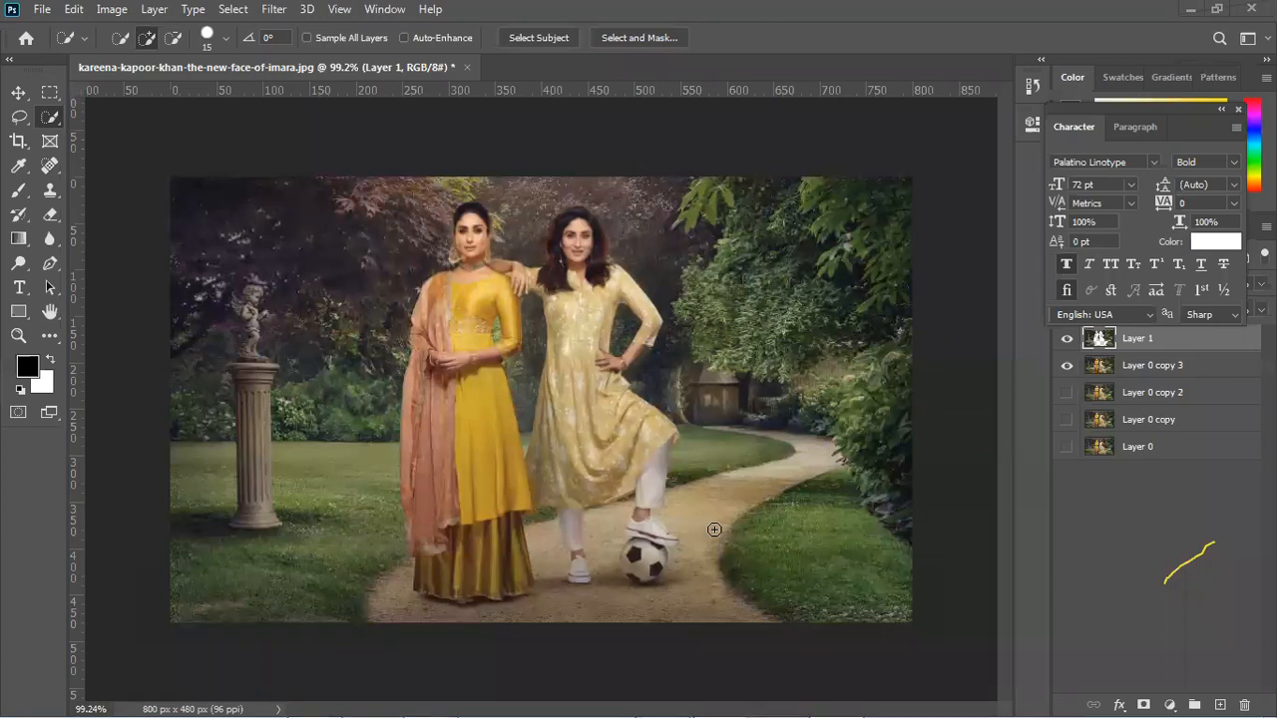
Load Layer 1's contents as a selection, preview a Gaussian Blur of 3.5 pixels on it, and cancel the filter.
{"action": "left_click", "coordinate": [1099, 340], "text": "ctrl"}
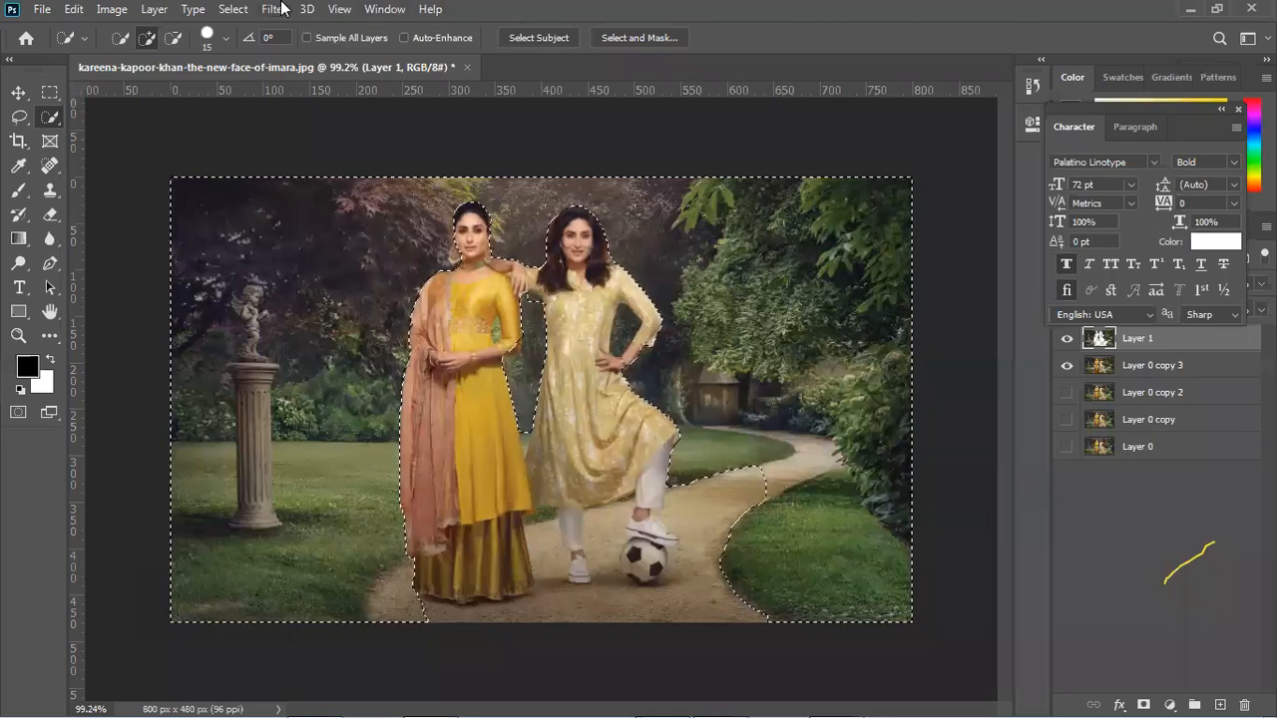
{"action": "left_click", "coordinate": [272, 9]}
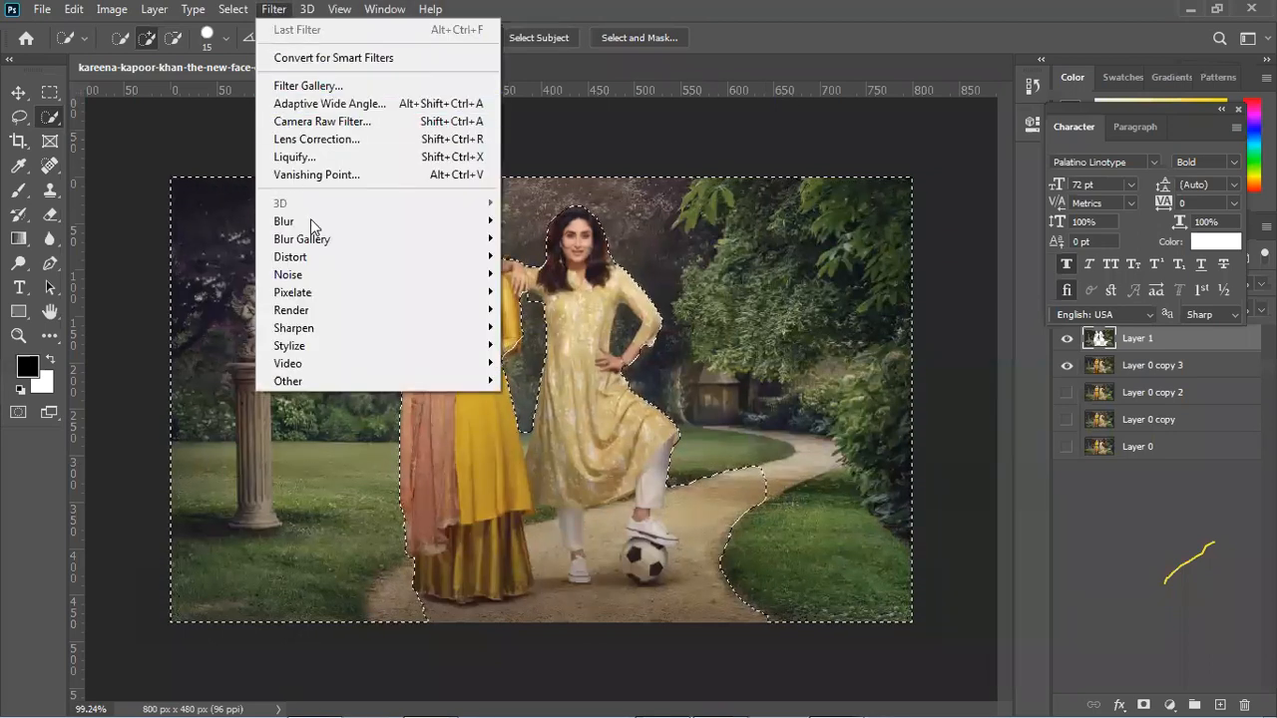
{"action": "mouse_move", "coordinate": [310, 221]}
{"action": "left_click", "coordinate": [552, 291]}
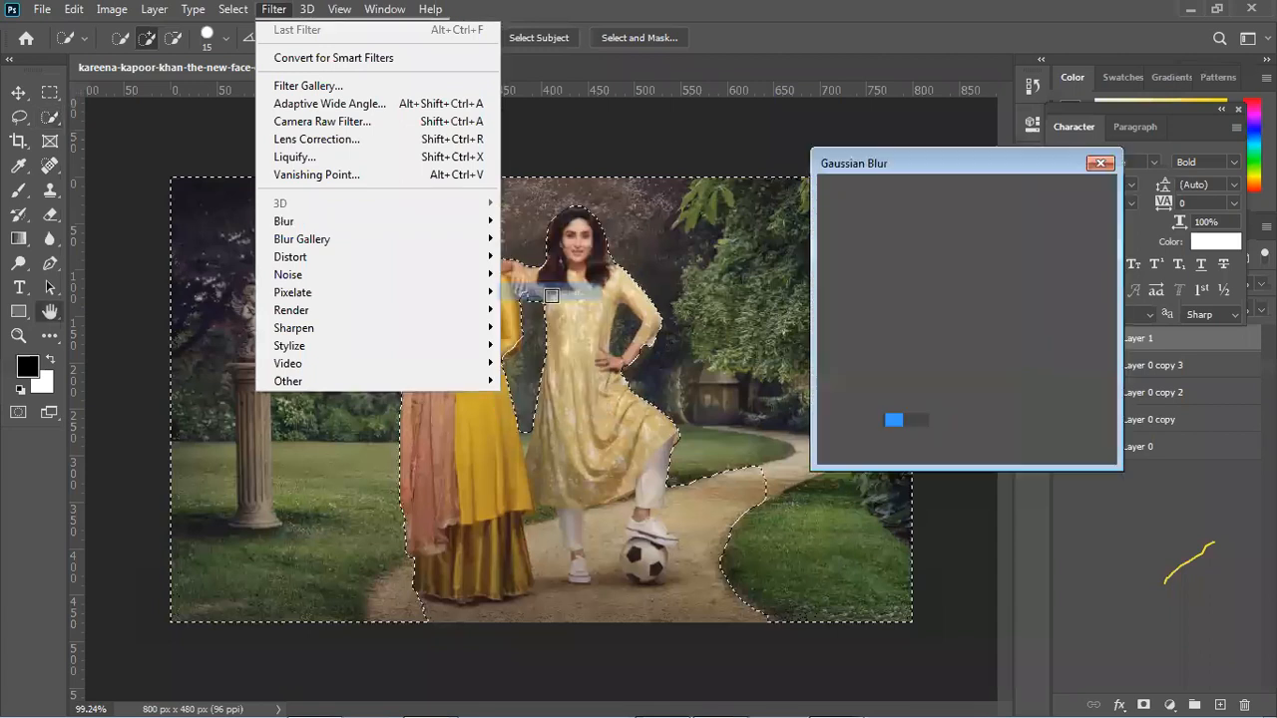
{"action": "left_click_drag", "start_coordinate": [849, 452], "coordinate": [866, 450]}
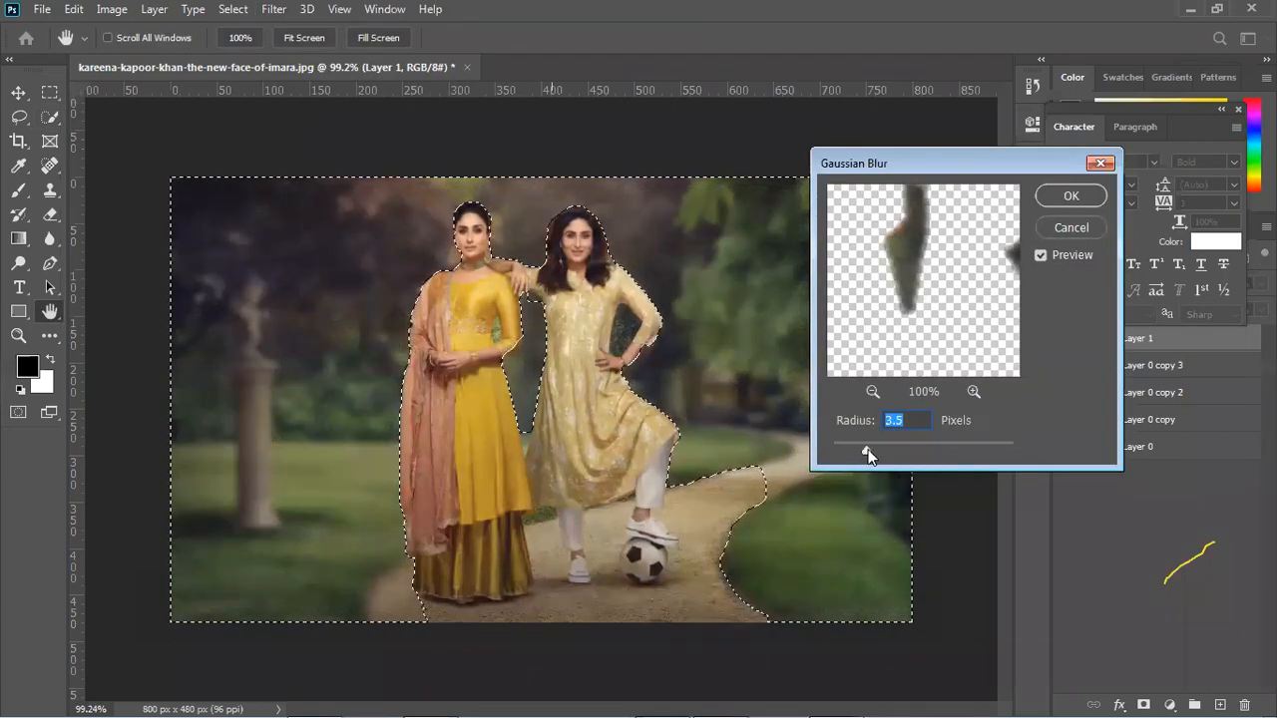
{"action": "left_click", "coordinate": [1068, 221]}
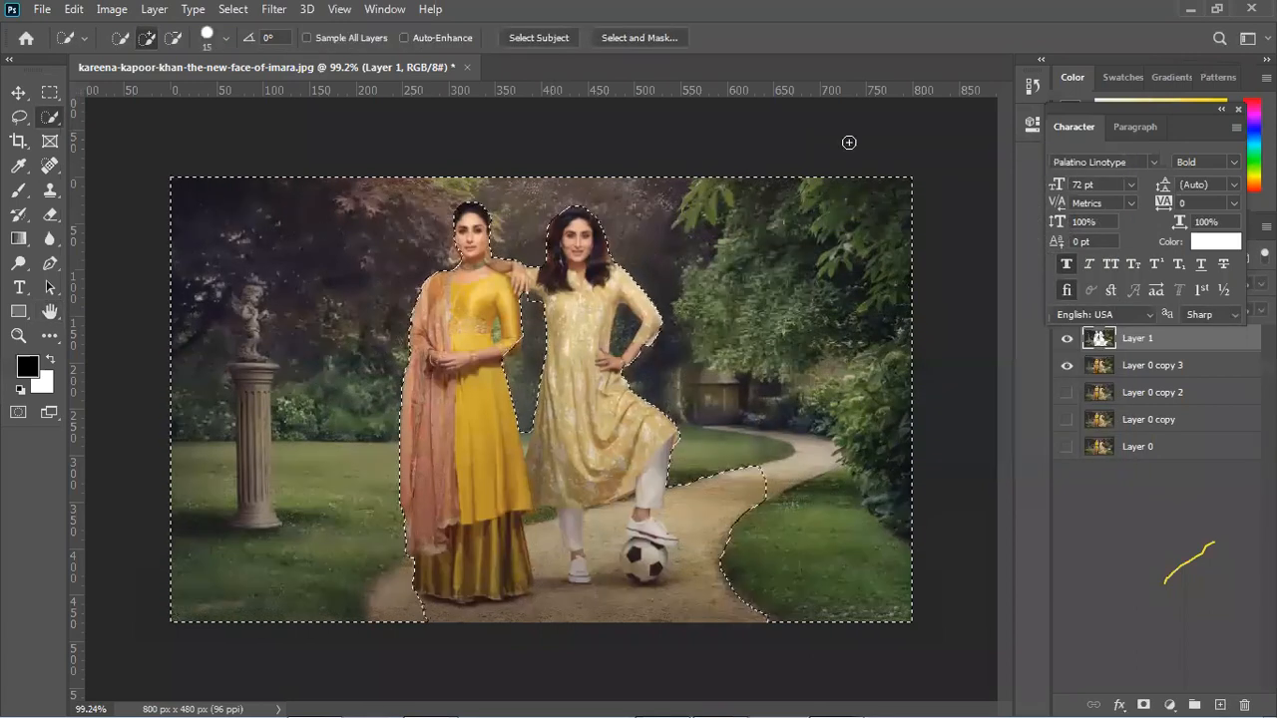
Apply a Gaussian Blur with a radius of 3.8 pixels to the selected background on Layer 1, and deselect.
{"action": "key", "text": "alt+t"}
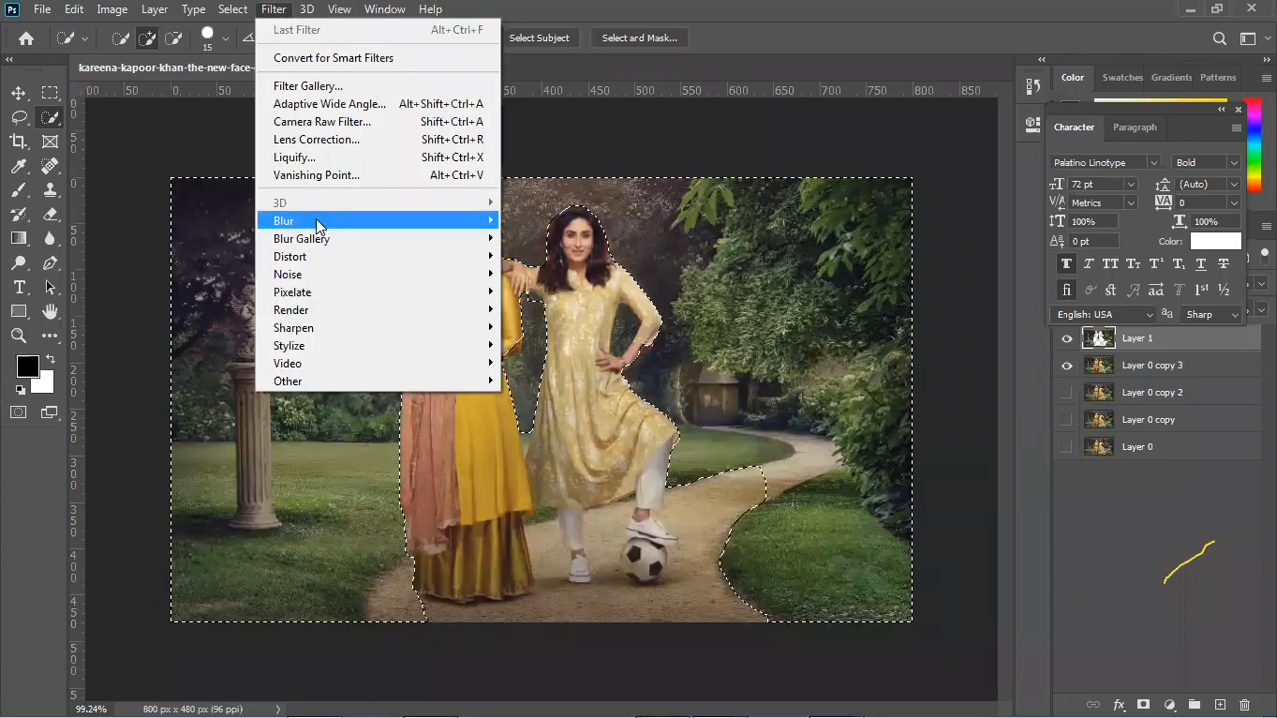
{"action": "mouse_move", "coordinate": [316, 221]}
{"action": "left_click", "coordinate": [539, 291]}
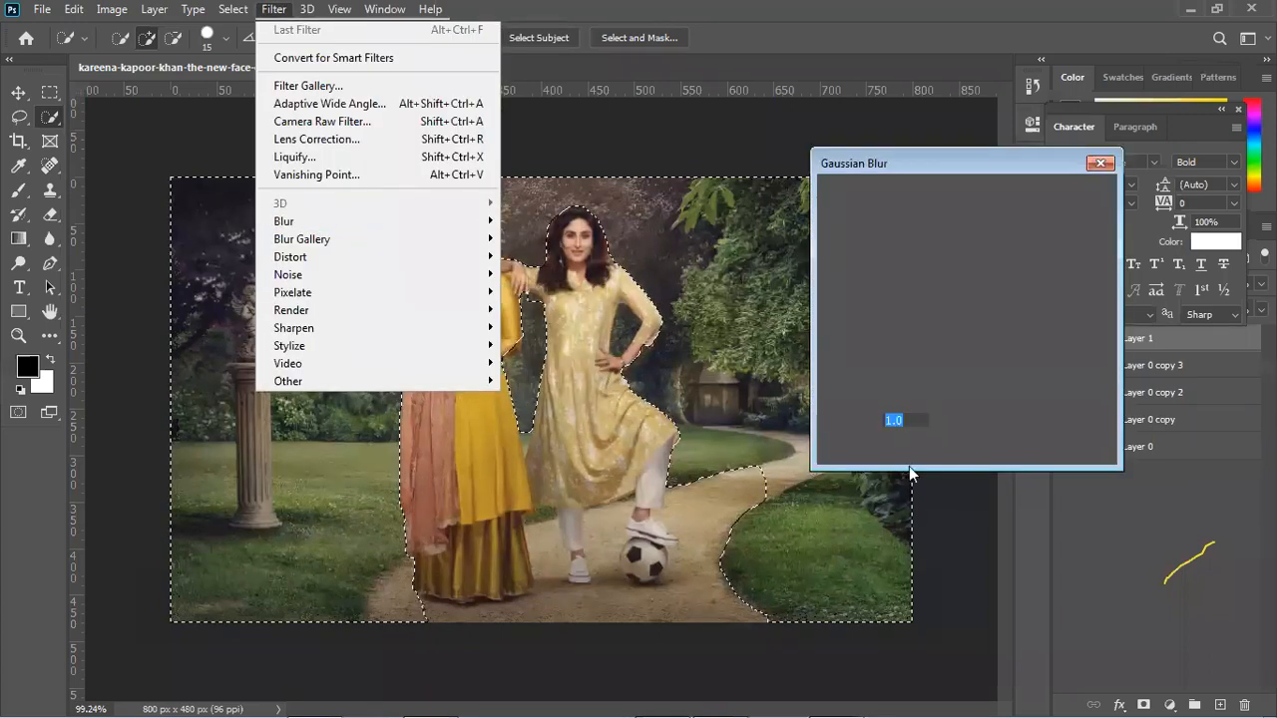
{"action": "left_click", "coordinate": [869, 447]}
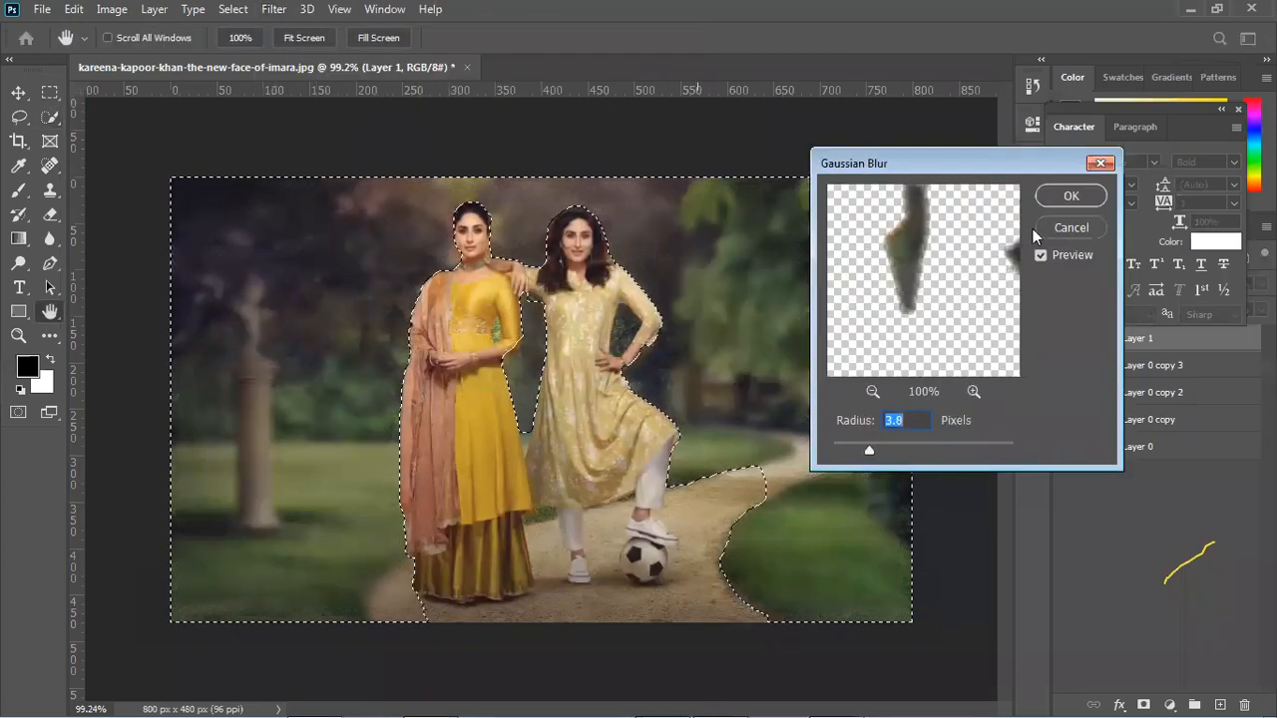
{"action": "left_click", "coordinate": [1070, 196]}
{"action": "key", "text": "ctrl+d"}
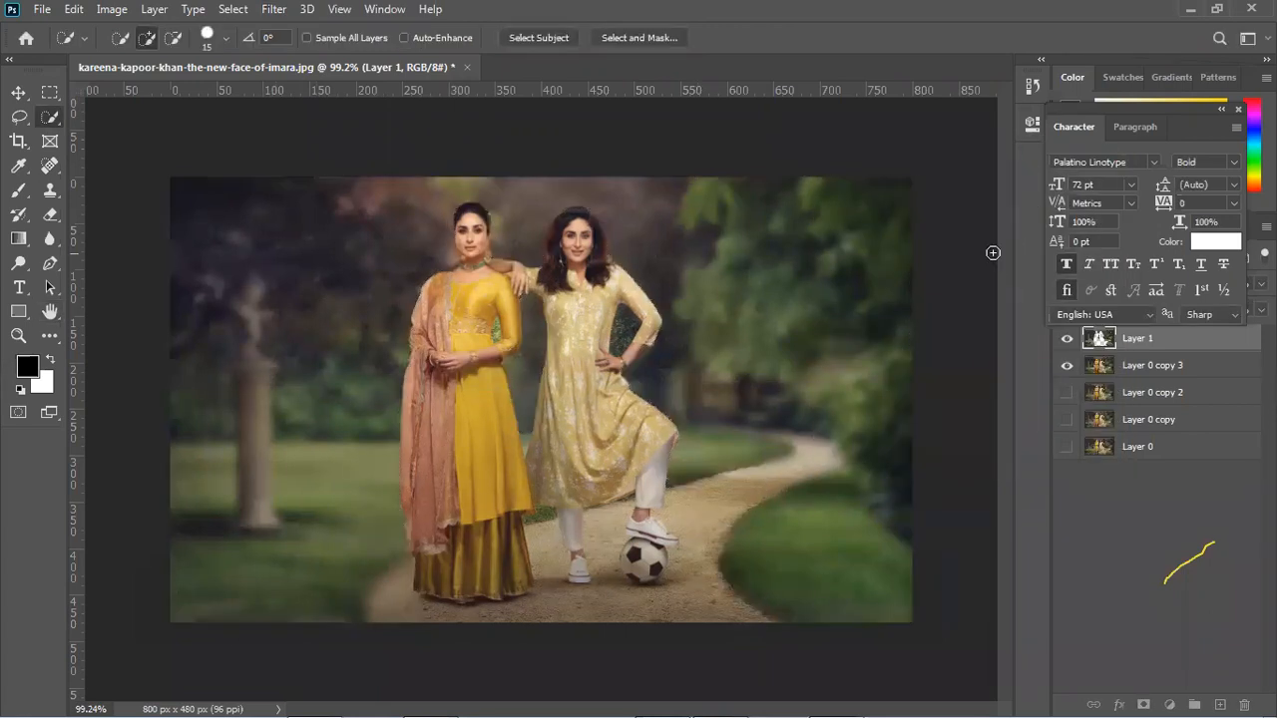
Rename Layer 1 to "blur" and switch to the Move tool.
{"action": "right_click", "coordinate": [1185, 333]}
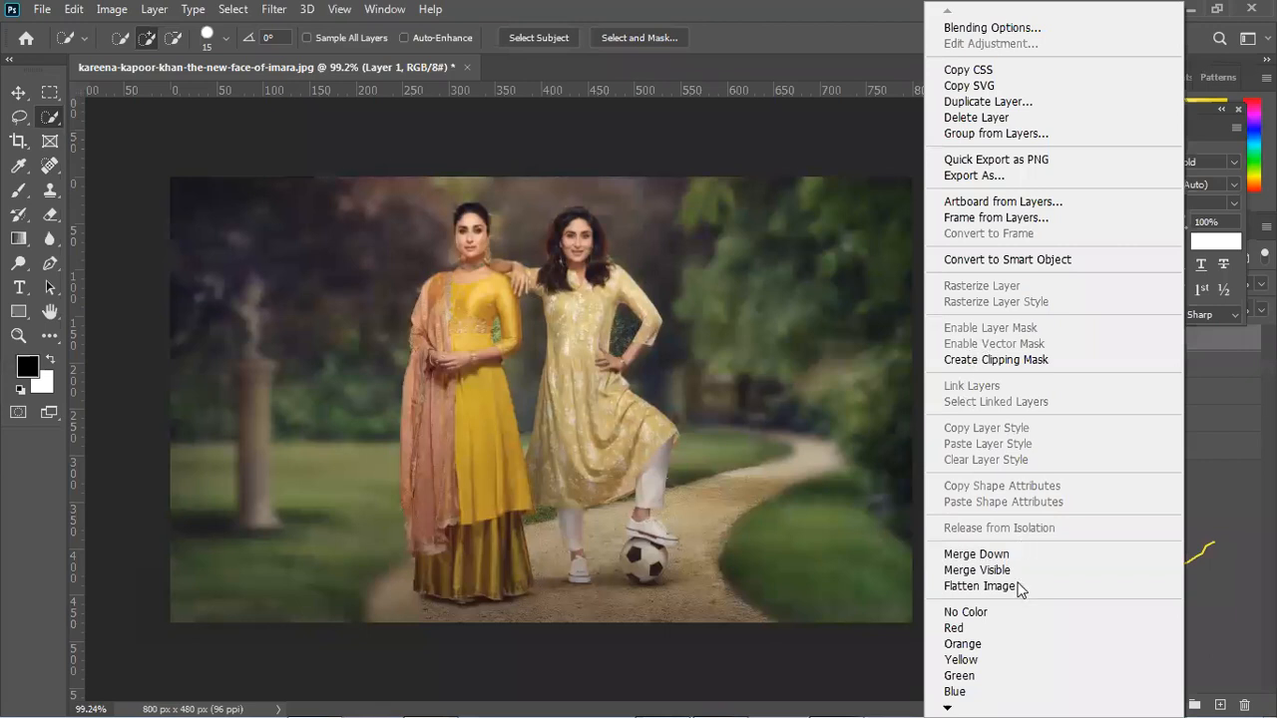
{"action": "double_click", "coordinate": [1165, 338]}
{"action": "type", "text": "blur"}
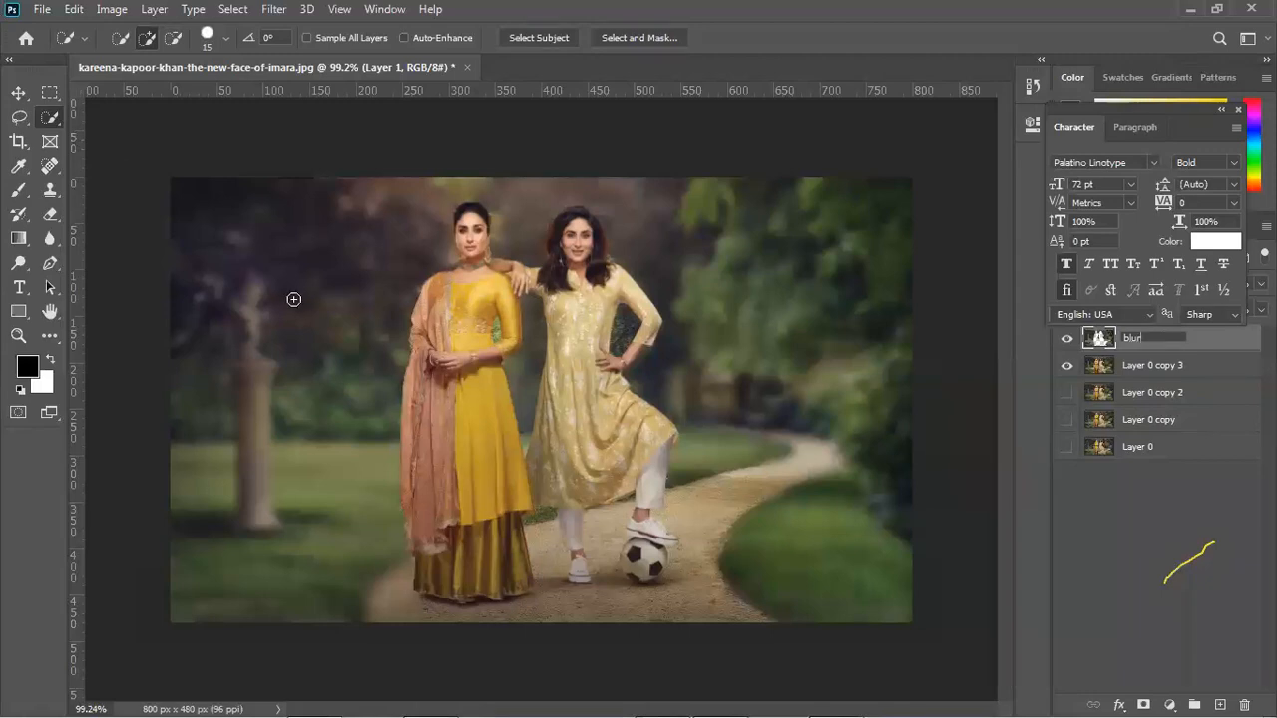
{"action": "left_click", "coordinate": [20, 92]}
{"action": "key", "text": "ctrl+t"}
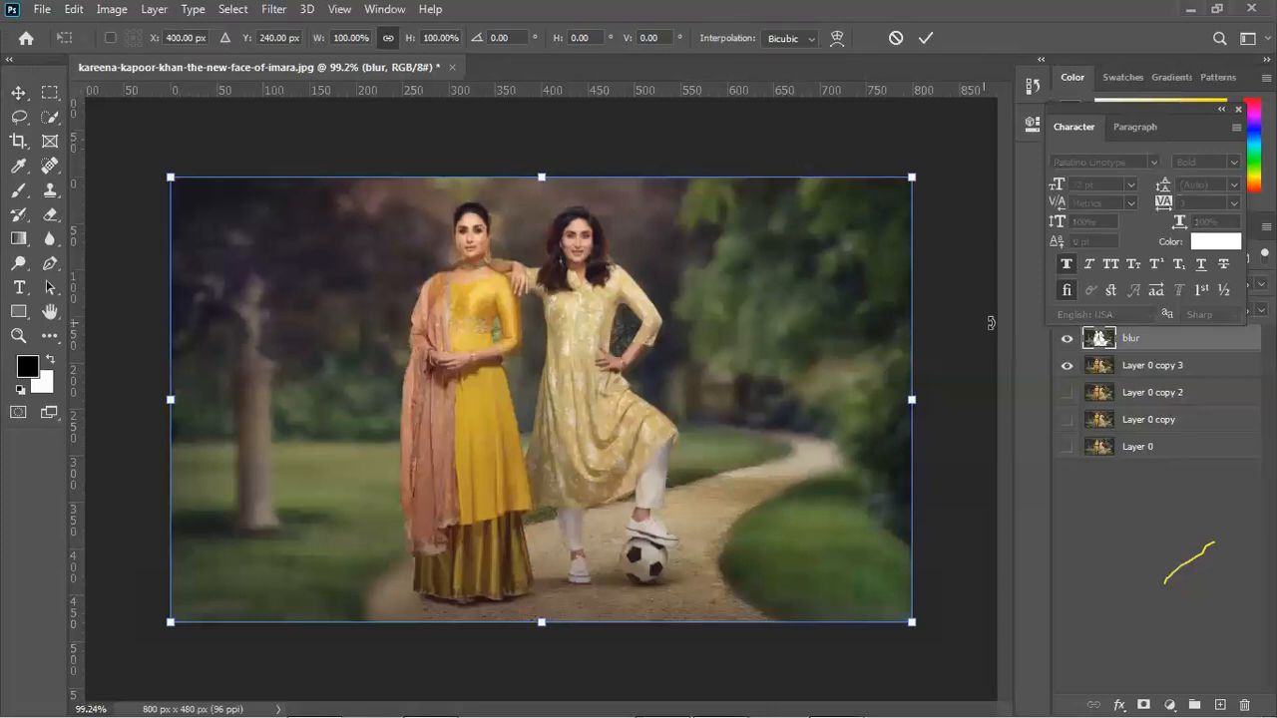
{"action": "left_click", "coordinate": [926, 37]}
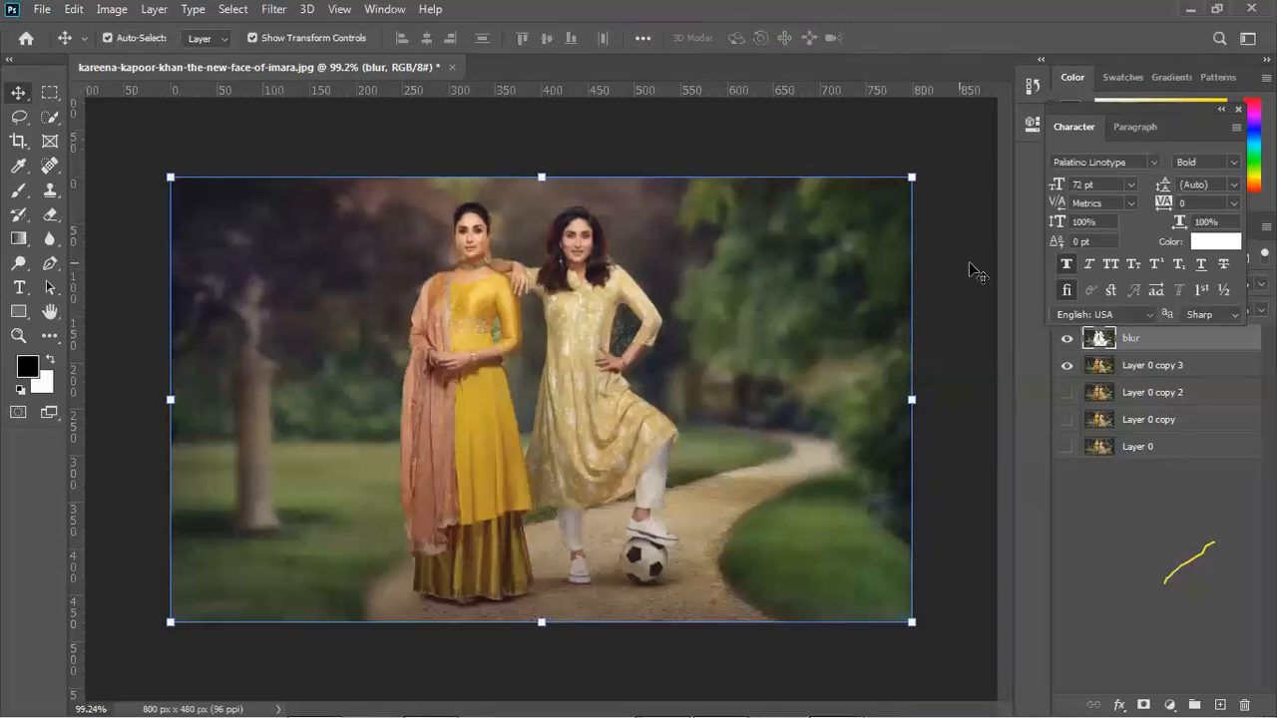
Toggle the visibility of the blur layer to compare the blurred and sharp backgrounds, leaving the layer hidden.
{"action": "left_click", "coordinate": [1068, 340]}
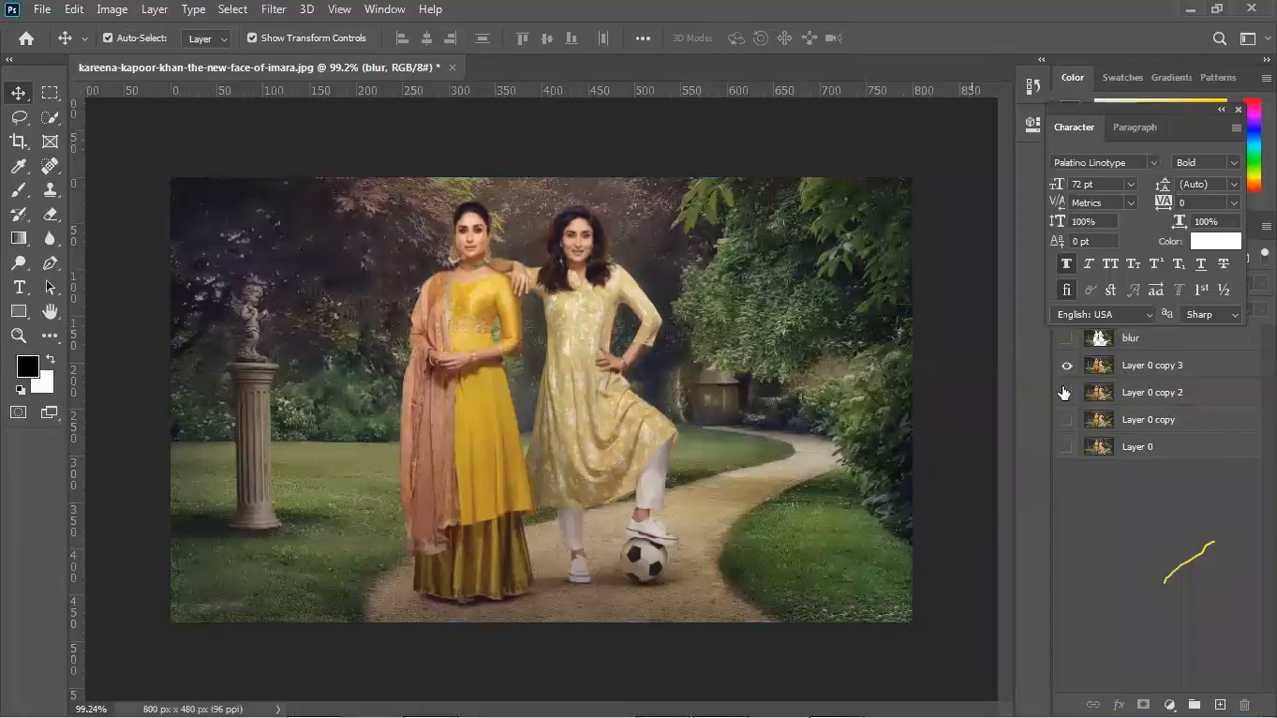
{"action": "left_click", "coordinate": [1068, 341]}
{"action": "left_click", "coordinate": [1067, 342]}
{"action": "left_click", "coordinate": [1068, 342]}
{"action": "left_click", "coordinate": [1067, 342]}
{"action": "left_click", "coordinate": [1068, 341]}
Move Layer 0 copy 3 off its position, show Layer 0 copy 2 beneath it, and realign Layer 0 copy 3 with the canvas.
{"action": "left_click", "coordinate": [1147, 366]}
{"action": "left_click_drag", "start_coordinate": [725, 349], "coordinate": [819, 461]}
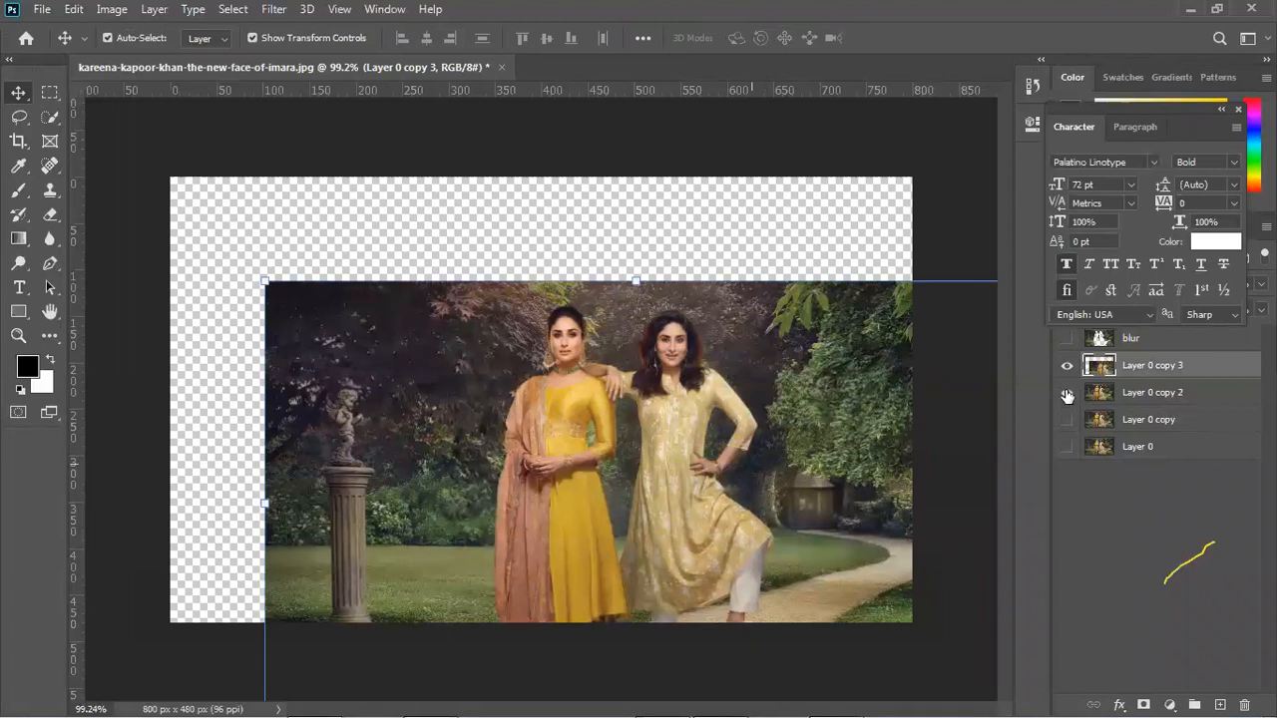
{"action": "left_click", "coordinate": [1068, 396]}
{"action": "left_click_drag", "start_coordinate": [767, 392], "coordinate": [631, 459]}
{"action": "left_click_drag", "start_coordinate": [676, 394], "coordinate": [649, 384]}
{"action": "left_click_drag", "start_coordinate": [651, 359], "coordinate": [814, 381]}
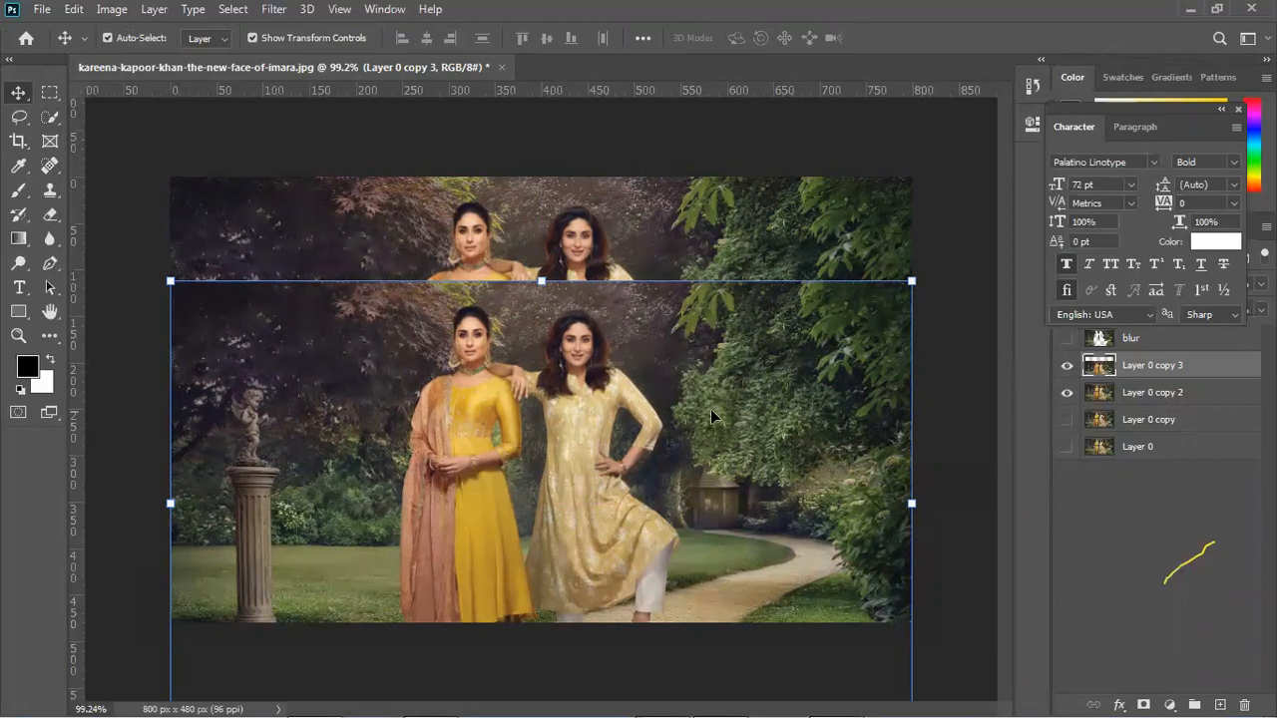
{"action": "left_click_drag", "start_coordinate": [723, 411], "coordinate": [722, 315]}
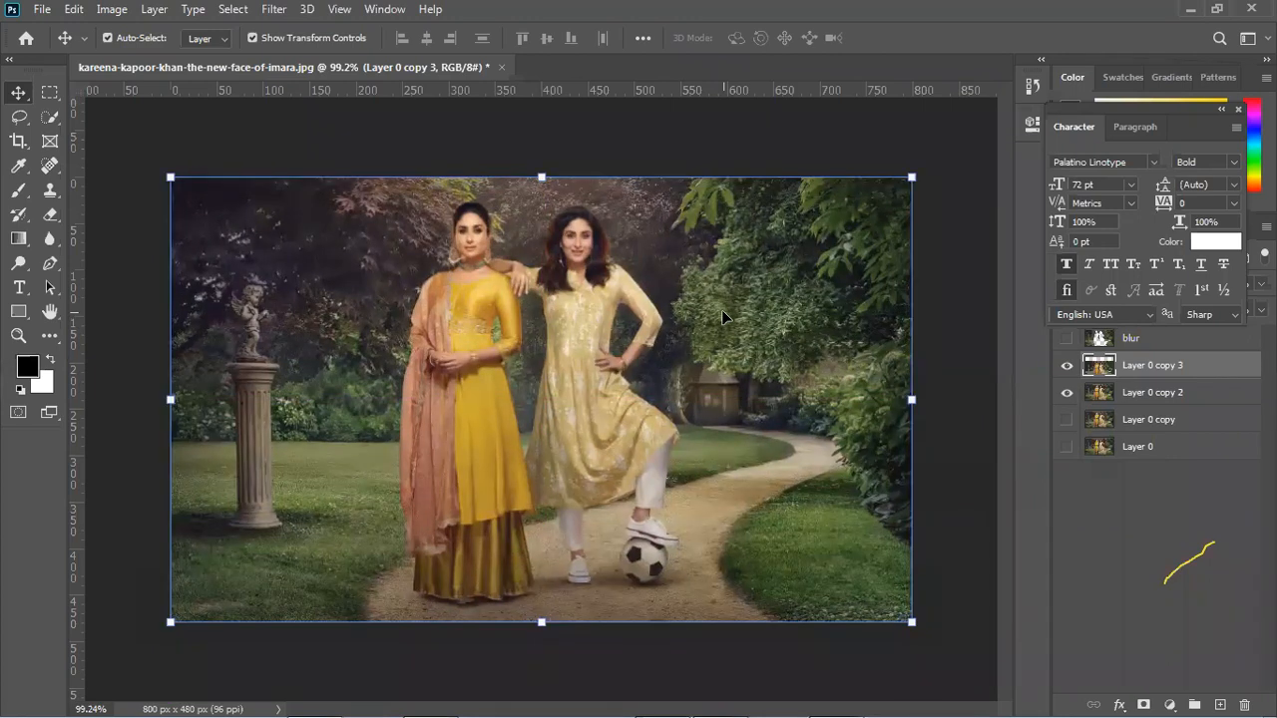
Apply a Gaussian Blur with a radius of 4.8 pixels to the whole of Layer 0 copy 3.
{"action": "left_click", "coordinate": [273, 10]}
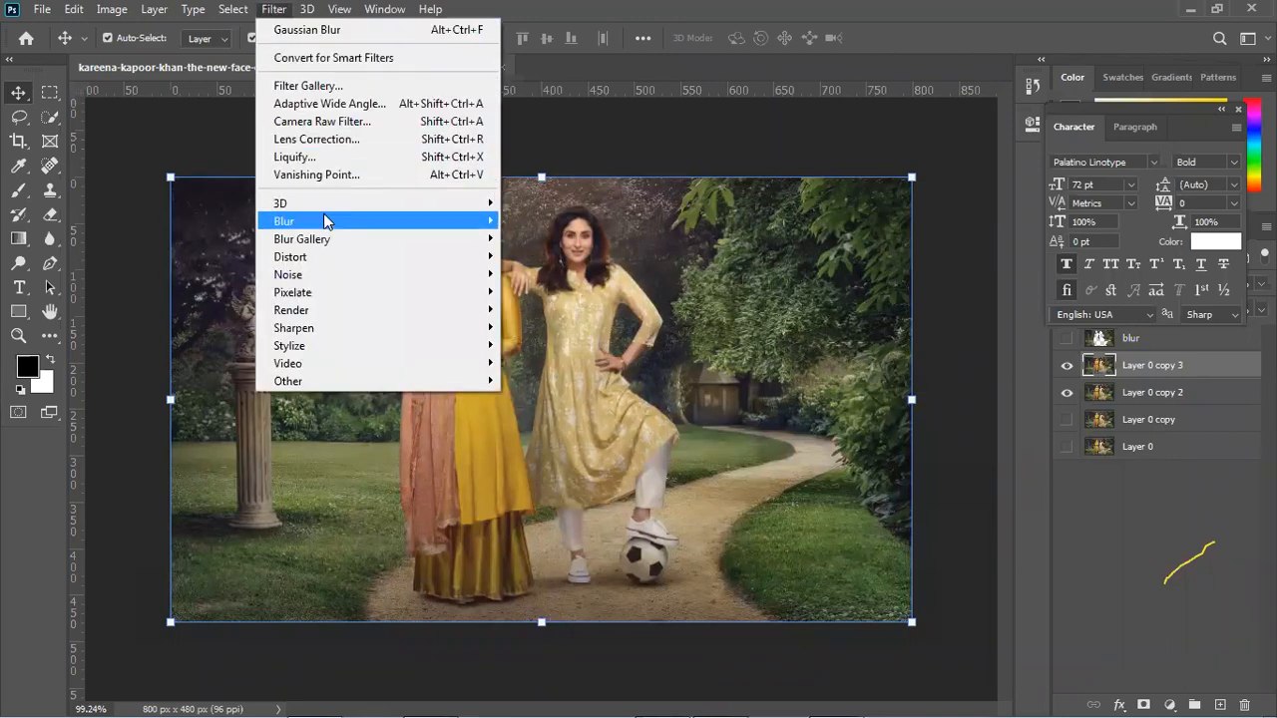
{"action": "mouse_move", "coordinate": [324, 221]}
{"action": "left_click", "coordinate": [579, 291]}
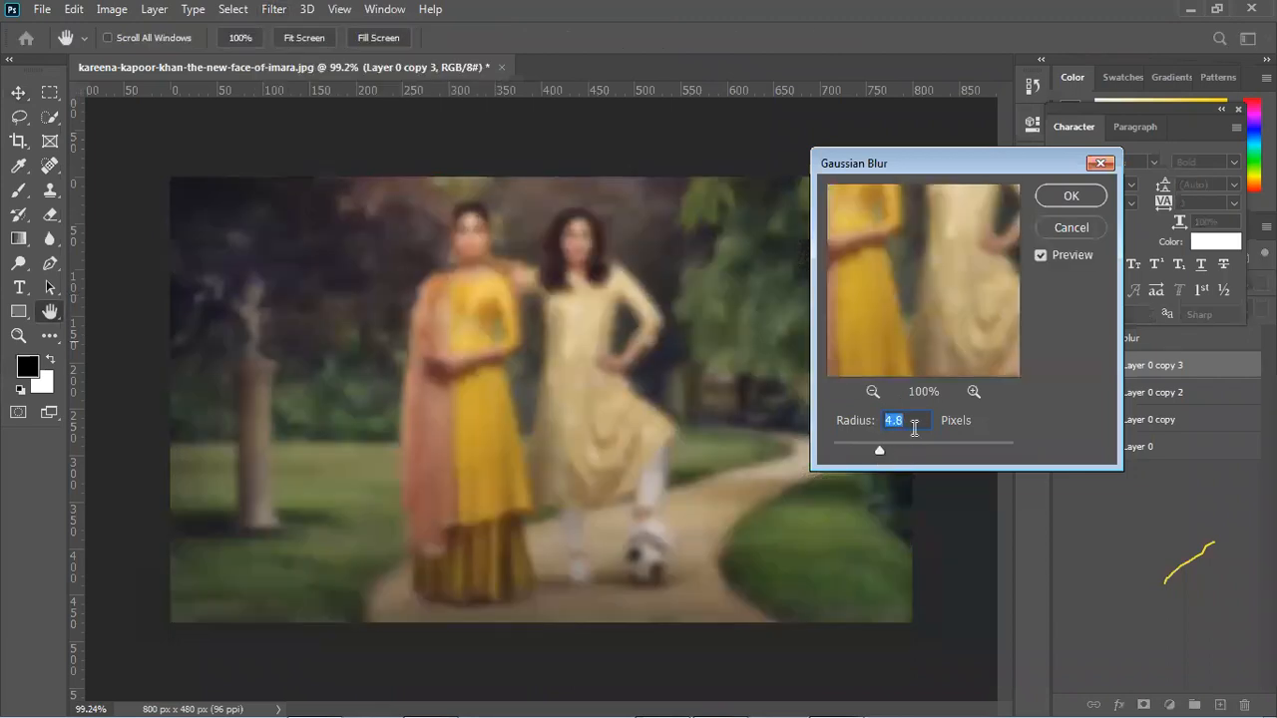
{"action": "left_click", "coordinate": [1072, 195]}
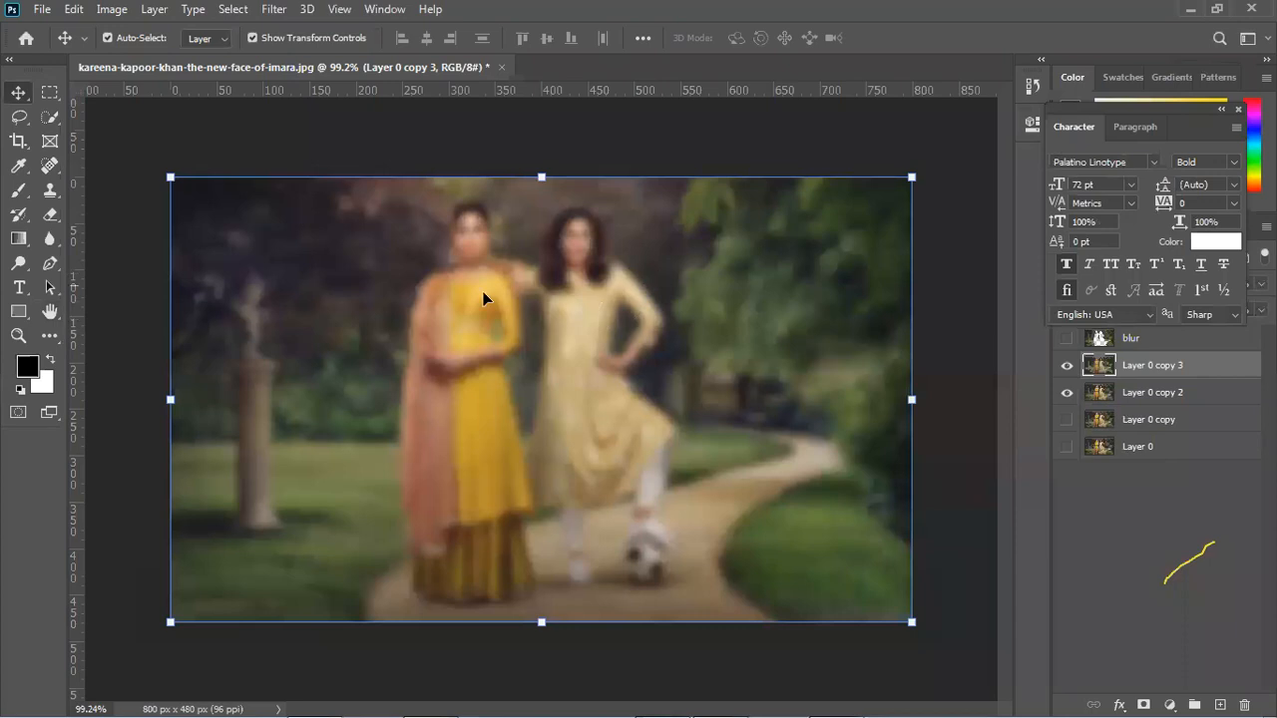
Move the blurred Layer 0 copy 3 down to reveal the sharp layer beneath it, and undo the move.
{"action": "left_click_drag", "start_coordinate": [579, 234], "coordinate": [562, 373]}
{"action": "mouse_move", "coordinate": [566, 327]}
{"action": "left_mouse_down"}
{"action": "mouse_move", "coordinate": [547, 319]}
{"action": "mouse_move", "coordinate": [568, 374]}
{"action": "mouse_move", "coordinate": [571, 349]}
{"action": "left_mouse_up"}
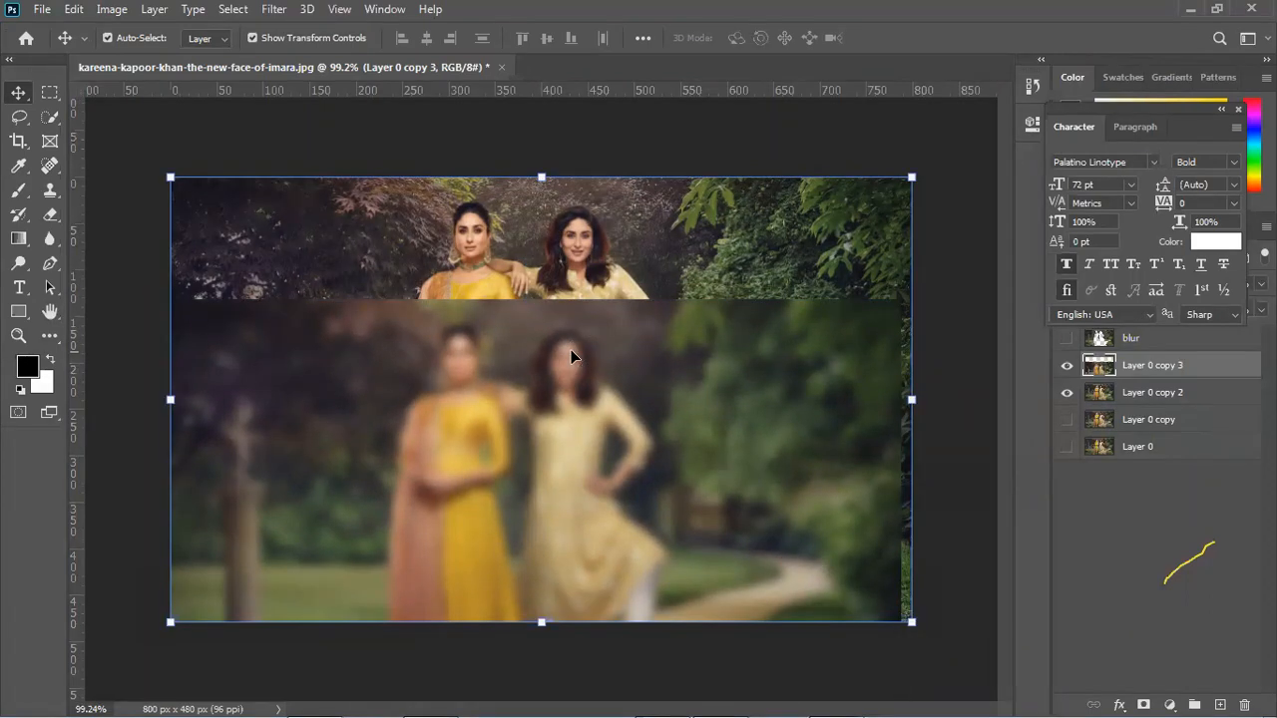
{"action": "key", "text": "ctrl+z"}
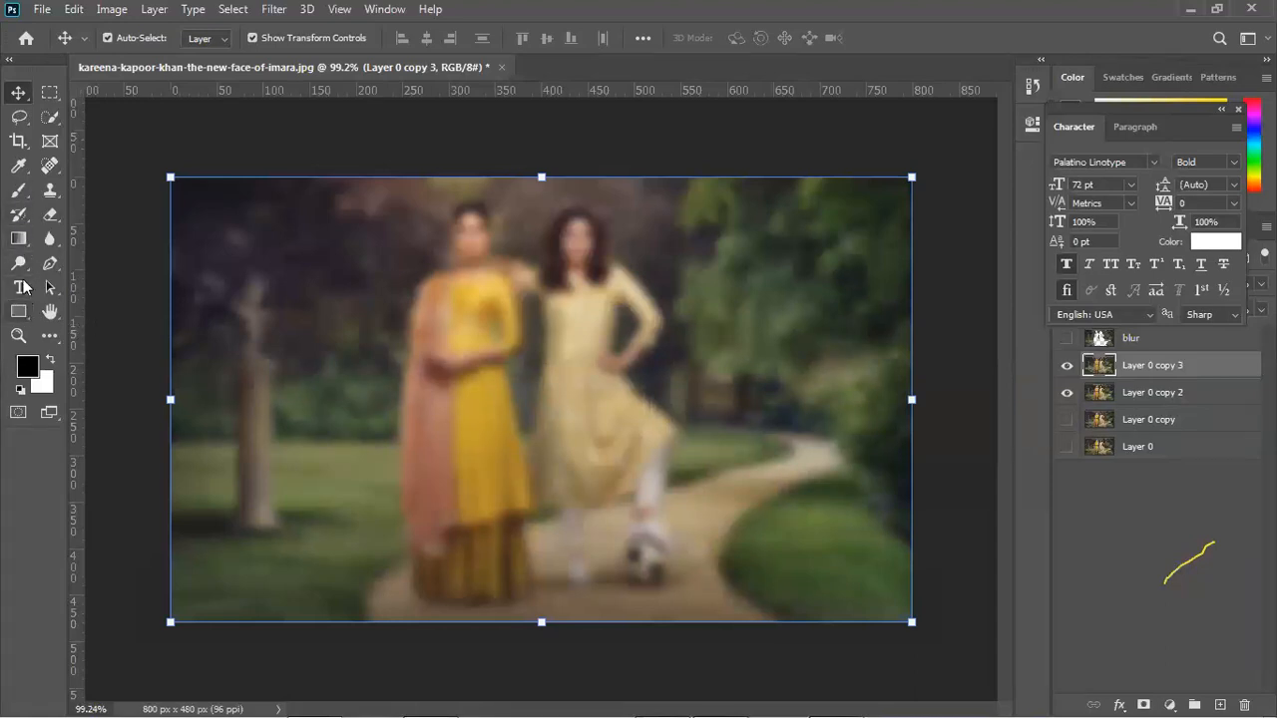
Select the Eraser tool with a hard 70 px brush and erase the blur over the front of the bright yellow dress.
{"action": "right_click", "coordinate": [51, 221]}
{"action": "left_click", "coordinate": [103, 213]}
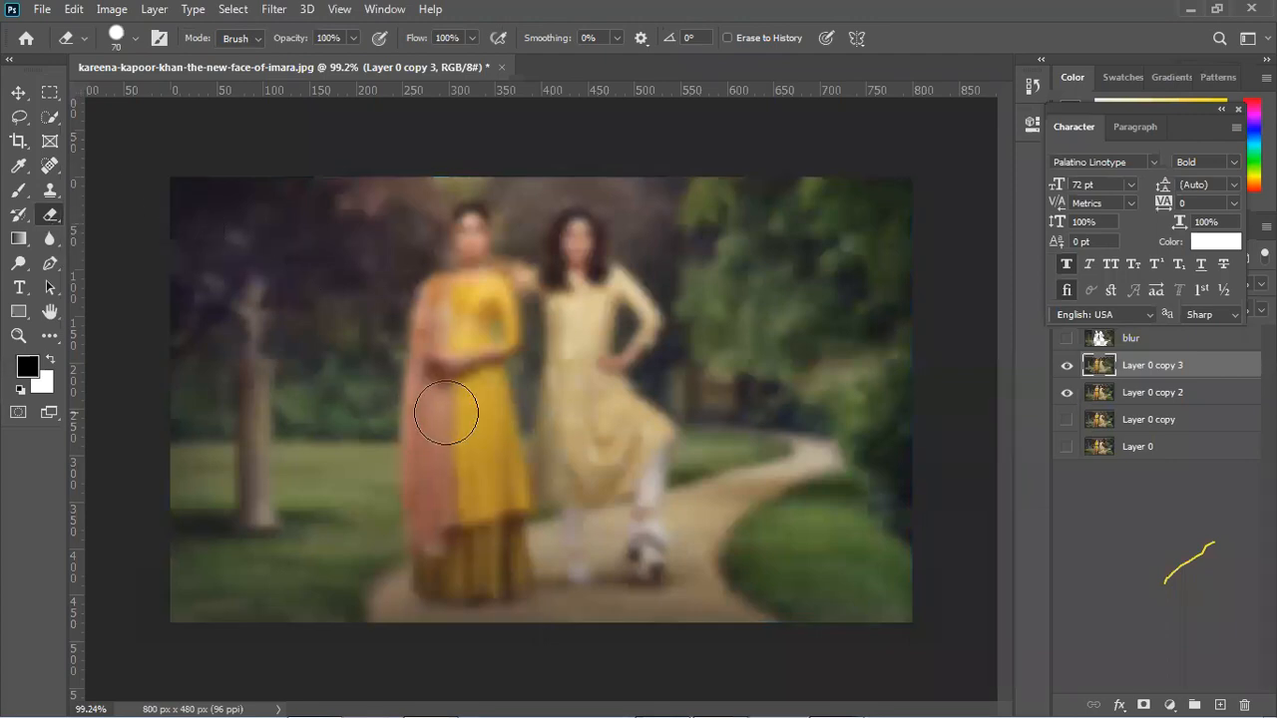
{"action": "left_click", "coordinate": [137, 38]}
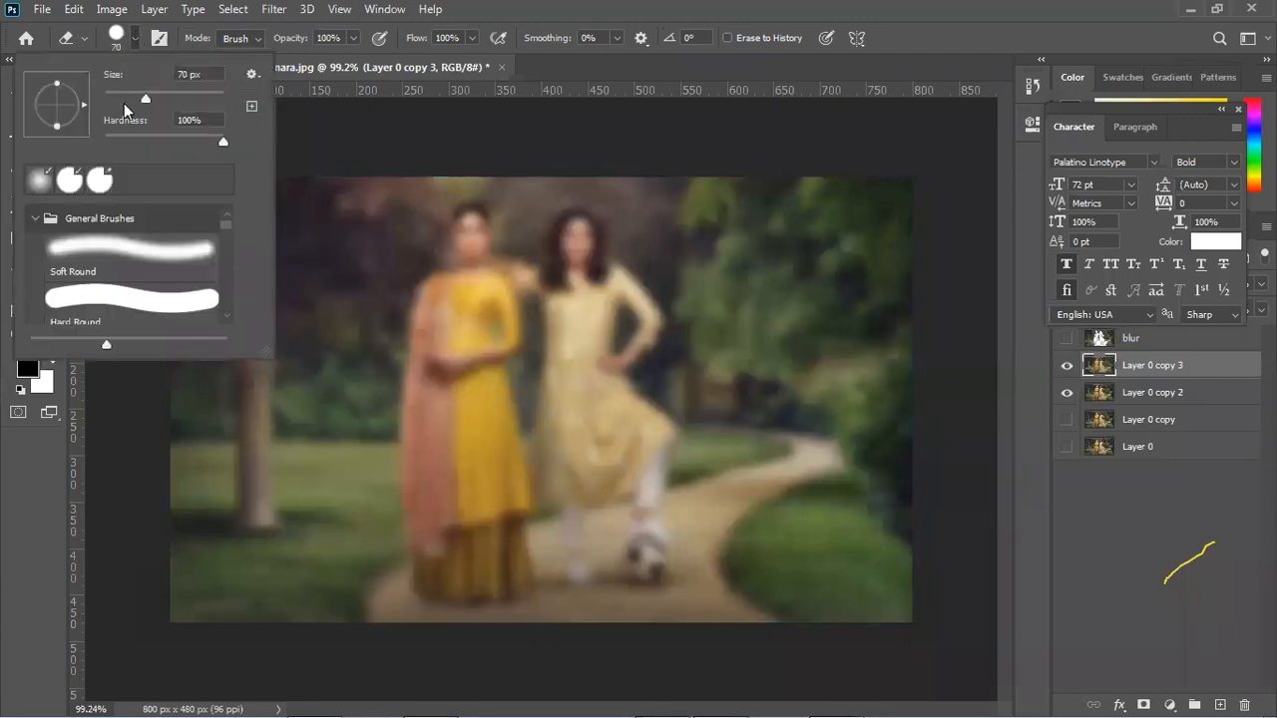
{"action": "left_click", "coordinate": [527, 6]}
{"action": "mouse_move", "coordinate": [483, 449]}
{"action": "left_mouse_down"}
{"action": "mouse_move", "coordinate": [476, 336]}
{"action": "mouse_move", "coordinate": [470, 366]}
{"action": "mouse_move", "coordinate": [450, 365]}
{"action": "left_mouse_up"}
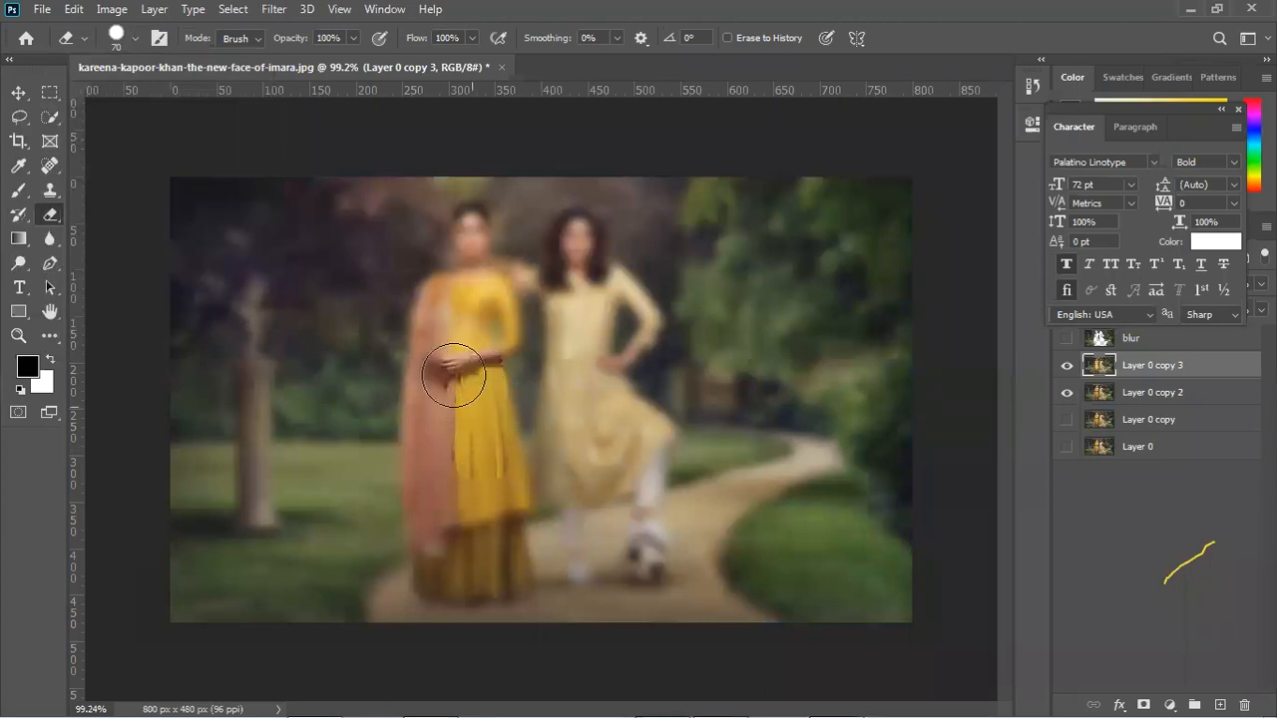
Set the eraser hardness to 0% and erase the blur over most of both women's outfits.
{"action": "left_click", "coordinate": [138, 39]}
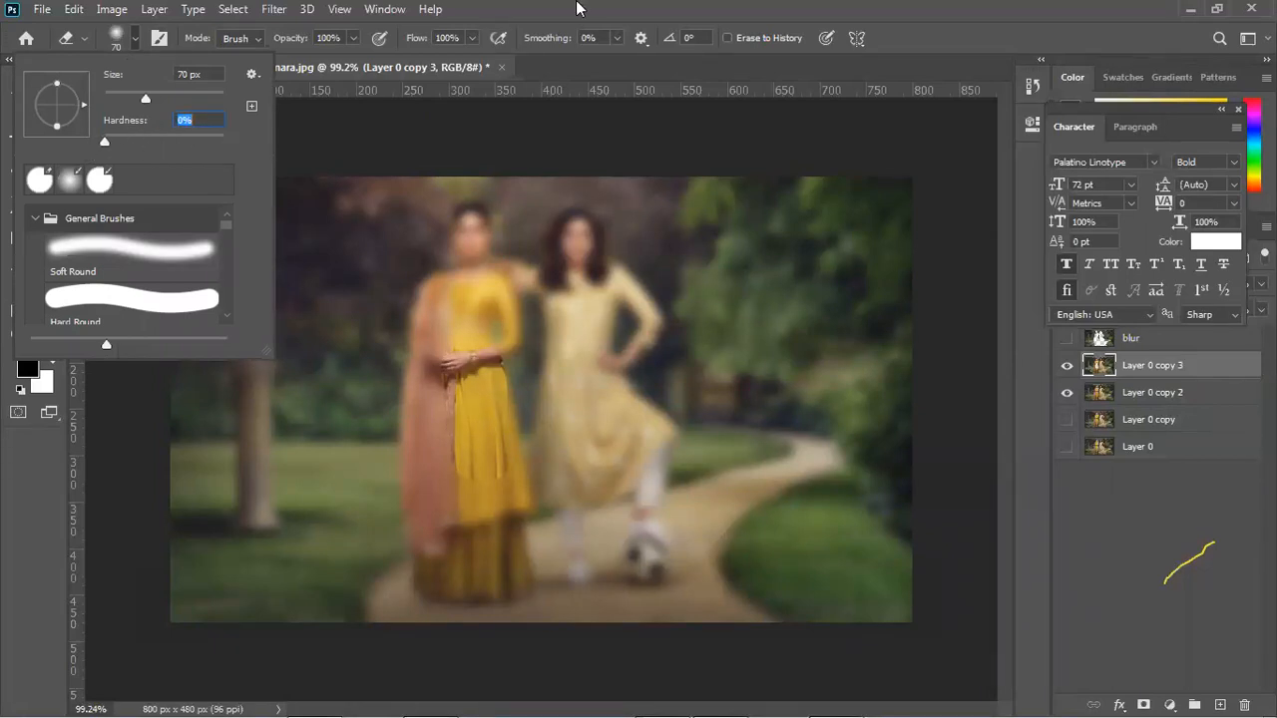
{"action": "left_click", "coordinate": [577, 8]}
{"action": "mouse_move", "coordinate": [448, 371]}
{"action": "left_mouse_down"}
{"action": "mouse_move", "coordinate": [463, 288]}
{"action": "mouse_move", "coordinate": [475, 306]}
{"action": "mouse_move", "coordinate": [452, 360]}
{"action": "mouse_move", "coordinate": [441, 484]}
{"action": "mouse_move", "coordinate": [479, 555]}
{"action": "mouse_move", "coordinate": [500, 505]}
{"action": "mouse_move", "coordinate": [480, 434]}
{"action": "mouse_move", "coordinate": [494, 445]}
{"action": "mouse_move", "coordinate": [485, 506]}
{"action": "mouse_move", "coordinate": [436, 490]}
{"action": "mouse_move", "coordinate": [427, 425]}
{"action": "mouse_move", "coordinate": [443, 311]}
{"action": "mouse_move", "coordinate": [461, 292]}
{"action": "mouse_move", "coordinate": [456, 464]}
{"action": "mouse_move", "coordinate": [433, 540]}
{"action": "mouse_move", "coordinate": [549, 515]}
{"action": "mouse_move", "coordinate": [577, 437]}
{"action": "mouse_move", "coordinate": [581, 455]}
{"action": "mouse_move", "coordinate": [565, 477]}
{"action": "mouse_move", "coordinate": [533, 480]}
{"action": "mouse_move", "coordinate": [572, 446]}
{"action": "mouse_move", "coordinate": [574, 415]}
{"action": "mouse_move", "coordinate": [551, 482]}
{"action": "mouse_move", "coordinate": [576, 347]}
{"action": "mouse_move", "coordinate": [575, 250]}
{"action": "mouse_move", "coordinate": [595, 302]}
{"action": "mouse_move", "coordinate": [617, 285]}
{"action": "mouse_move", "coordinate": [588, 296]}
{"action": "mouse_move", "coordinate": [584, 388]}
{"action": "mouse_move", "coordinate": [601, 436]}
{"action": "mouse_move", "coordinate": [589, 469]}
{"action": "mouse_move", "coordinate": [650, 433]}
{"action": "mouse_move", "coordinate": [589, 420]}
{"action": "left_mouse_up"}
Erase the blur over both women's heads, hair and arms with a soft 20 px eraser.
{"action": "scroll", "coordinate": [588, 420], "scroll_direction": "up", "scroll_amount": 1}
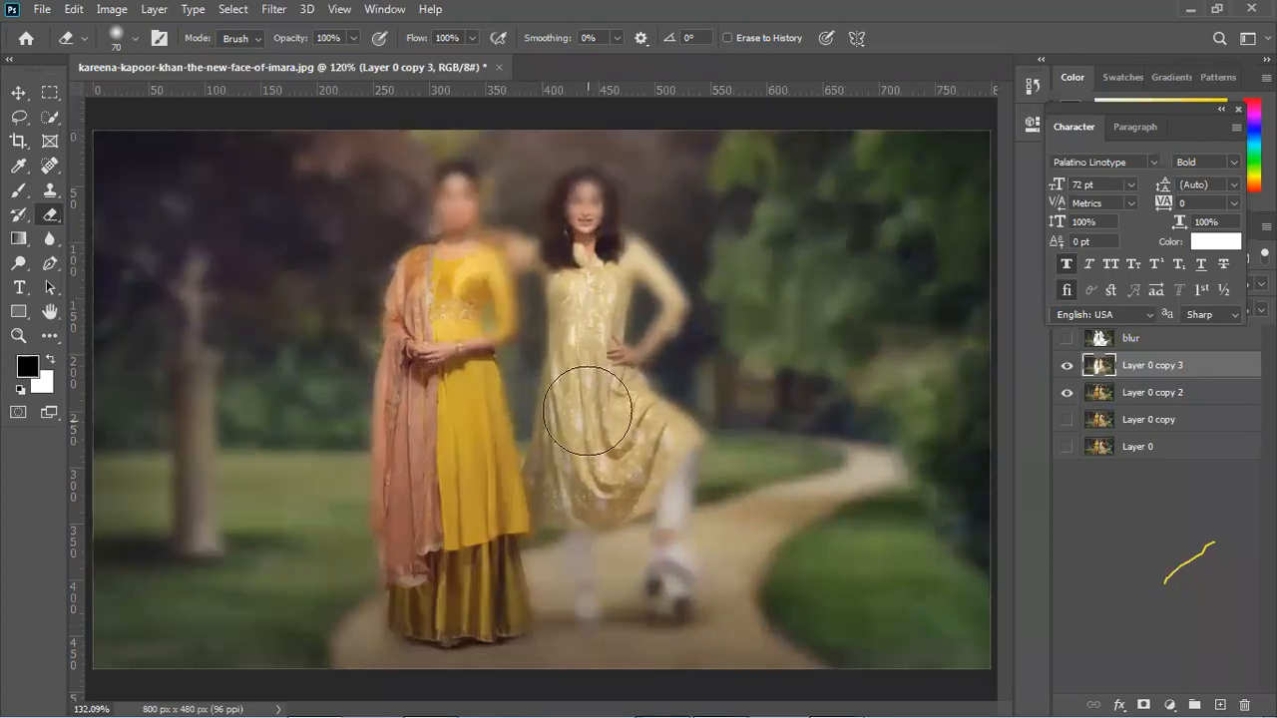
{"action": "scroll", "coordinate": [588, 411], "scroll_direction": "up", "scroll_amount": 3}
{"action": "mouse_move", "coordinate": [575, 391]}
{"action": "left_mouse_down"}
{"action": "mouse_move", "coordinate": [594, 345]}
{"action": "mouse_move", "coordinate": [646, 312]}
{"action": "mouse_move", "coordinate": [629, 286]}
{"action": "mouse_move", "coordinate": [635, 314]}
{"action": "mouse_move", "coordinate": [673, 316]}
{"action": "mouse_move", "coordinate": [720, 274]}
{"action": "mouse_move", "coordinate": [747, 217]}
{"action": "mouse_move", "coordinate": [665, 144]}
{"action": "mouse_move", "coordinate": [737, 206]}
{"action": "mouse_move", "coordinate": [666, 152]}
{"action": "mouse_move", "coordinate": [669, 204]}
{"action": "mouse_move", "coordinate": [748, 224]}
{"action": "mouse_move", "coordinate": [690, 208]}
{"action": "mouse_move", "coordinate": [676, 363]}
{"action": "left_mouse_up"}
{"action": "key", "text": "space"}
{"action": "mouse_move", "coordinate": [665, 292]}
{"action": "left_mouse_down"}
{"action": "mouse_move", "coordinate": [620, 253]}
{"action": "mouse_move", "coordinate": [601, 176]}
{"action": "mouse_move", "coordinate": [582, 157]}
{"action": "mouse_move", "coordinate": [544, 160]}
{"action": "mouse_move", "coordinate": [517, 289]}
{"action": "mouse_move", "coordinate": [410, 280]}
{"action": "mouse_move", "coordinate": [489, 301]}
{"action": "mouse_move", "coordinate": [421, 288]}
{"action": "mouse_move", "coordinate": [408, 303]}
{"action": "mouse_move", "coordinate": [438, 306]}
{"action": "mouse_move", "coordinate": [433, 323]}
{"action": "mouse_move", "coordinate": [433, 267]}
{"action": "mouse_move", "coordinate": [369, 261]}
{"action": "mouse_move", "coordinate": [335, 189]}
{"action": "mouse_move", "coordinate": [337, 251]}
{"action": "mouse_move", "coordinate": [319, 169]}
{"action": "mouse_move", "coordinate": [352, 143]}
{"action": "mouse_move", "coordinate": [359, 232]}
{"action": "mouse_move", "coordinate": [366, 215]}
{"action": "mouse_move", "coordinate": [364, 189]}
{"action": "mouse_move", "coordinate": [331, 157]}
{"action": "left_mouse_up"}
{"action": "mouse_move", "coordinate": [607, 239]}
{"action": "left_mouse_down"}
{"action": "mouse_move", "coordinate": [551, 169]}
{"action": "mouse_move", "coordinate": [579, 168]}
{"action": "mouse_move", "coordinate": [596, 187]}
{"action": "mouse_move", "coordinate": [590, 164]}
{"action": "mouse_move", "coordinate": [571, 186]}
{"action": "mouse_move", "coordinate": [543, 172]}
{"action": "mouse_move", "coordinate": [519, 210]}
{"action": "mouse_move", "coordinate": [515, 195]}
{"action": "mouse_move", "coordinate": [529, 178]}
{"action": "mouse_move", "coordinate": [532, 227]}
{"action": "mouse_move", "coordinate": [580, 160]}
{"action": "mouse_move", "coordinate": [532, 175]}
{"action": "mouse_move", "coordinate": [581, 153]}
{"action": "mouse_move", "coordinate": [636, 288]}
{"action": "left_mouse_up"}
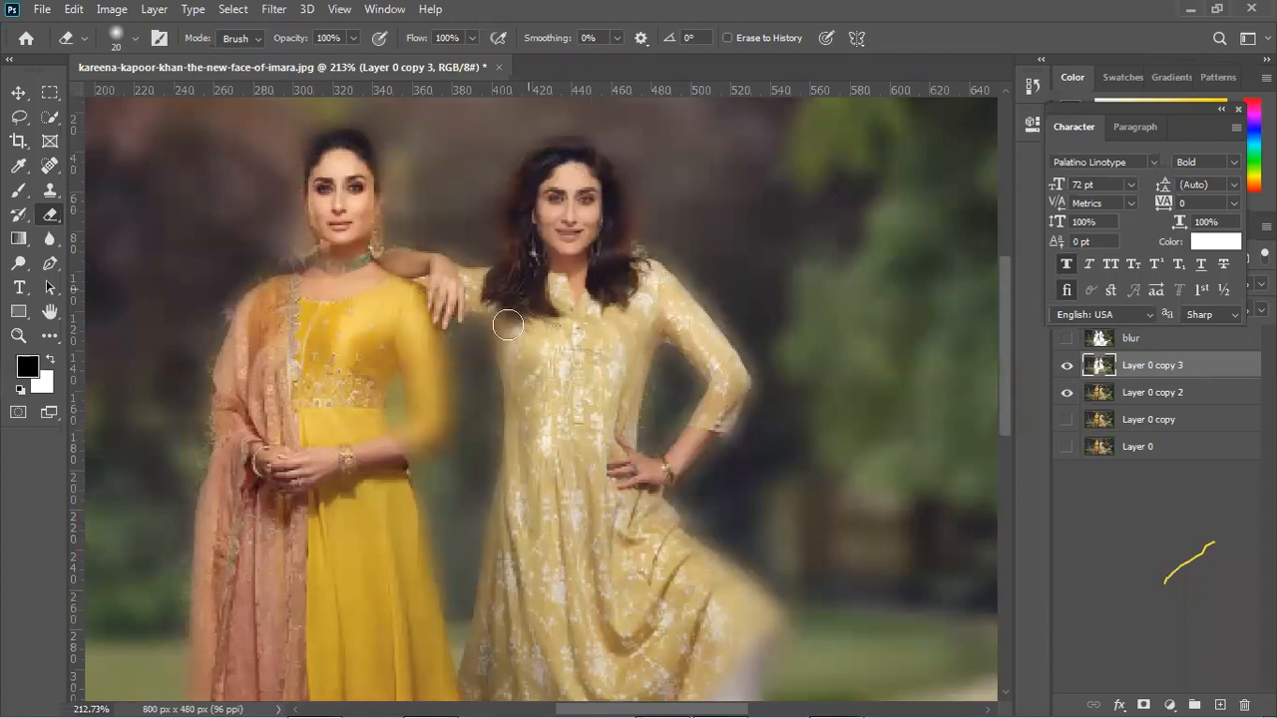
Erase the remaining blur along the yellow sleeve, the scarf edge, and the side and hem of the long skirt.
{"action": "mouse_move", "coordinate": [408, 336]}
{"action": "left_mouse_down"}
{"action": "mouse_move", "coordinate": [420, 405]}
{"action": "mouse_move", "coordinate": [377, 456]}
{"action": "mouse_move", "coordinate": [431, 433]}
{"action": "mouse_move", "coordinate": [420, 317]}
{"action": "mouse_move", "coordinate": [427, 403]}
{"action": "left_mouse_up"}
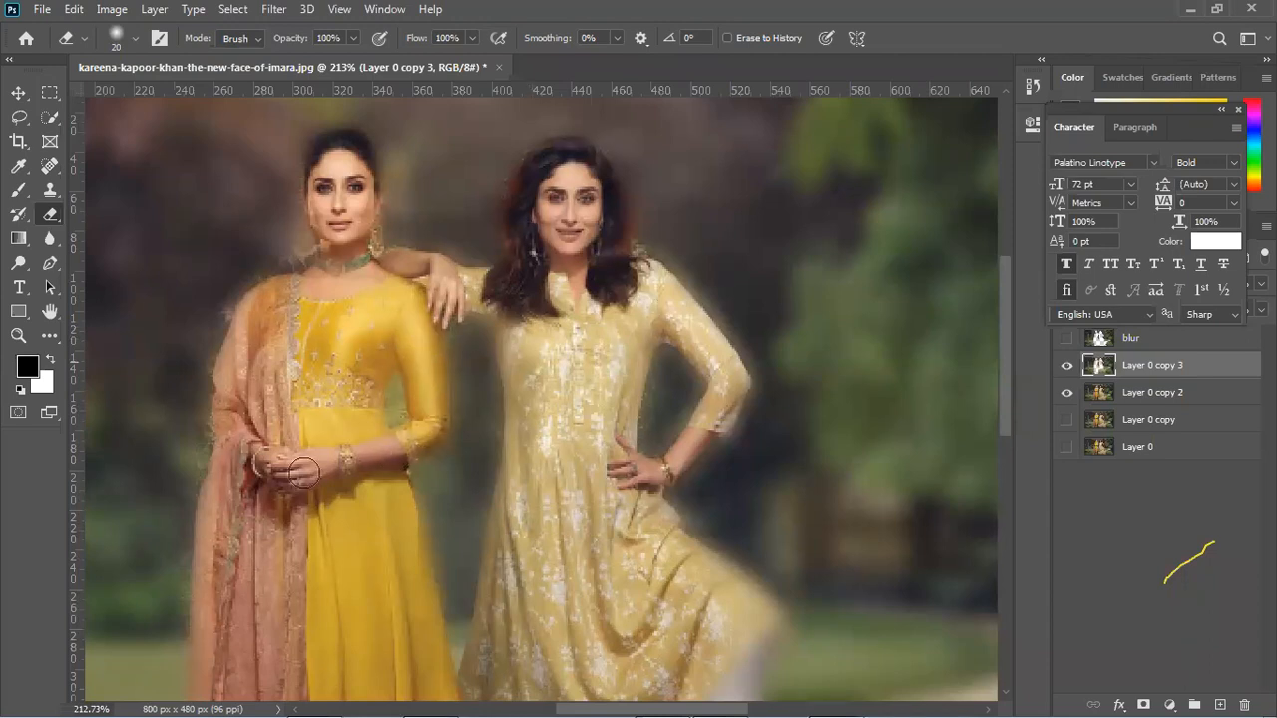
{"action": "mouse_move", "coordinate": [249, 420]}
{"action": "left_mouse_down"}
{"action": "mouse_move", "coordinate": [263, 304]}
{"action": "mouse_move", "coordinate": [305, 269]}
{"action": "mouse_move", "coordinate": [324, 208]}
{"action": "left_mouse_up"}
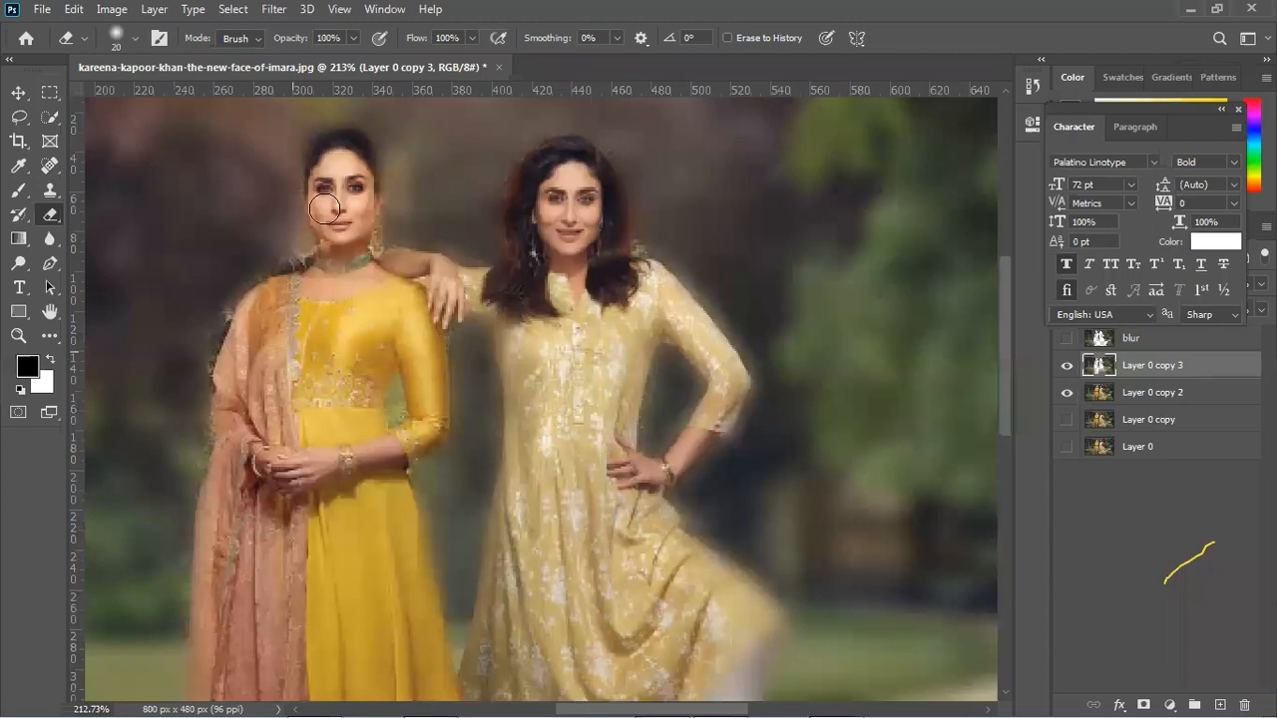
{"action": "left_click_drag", "start_coordinate": [355, 440], "coordinate": [498, 319]}
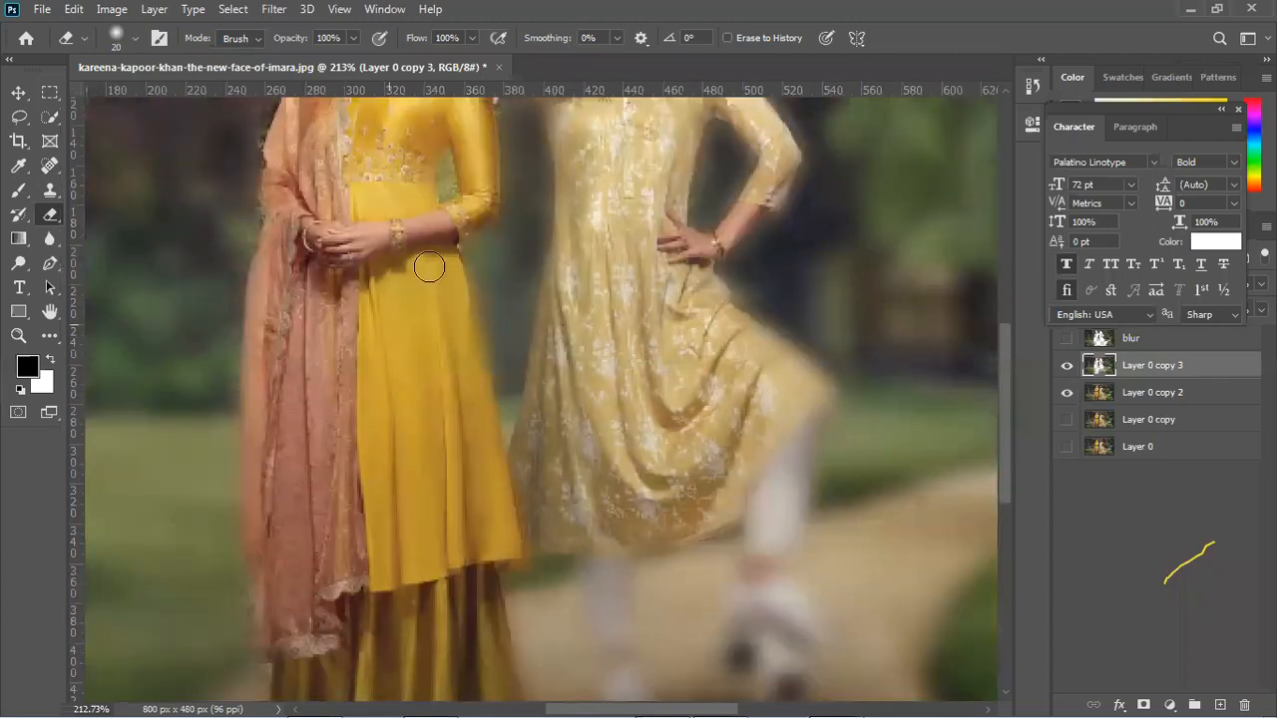
{"action": "left_click_drag", "start_coordinate": [499, 533], "coordinate": [610, 482]}
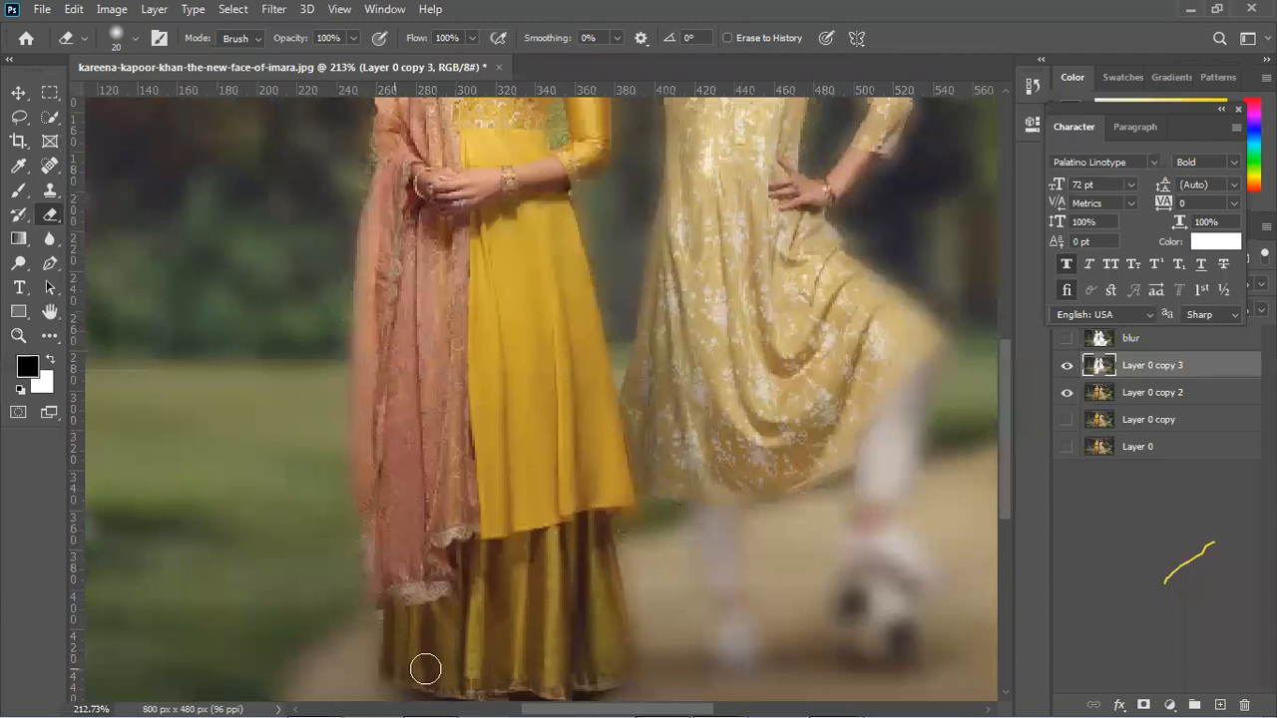
{"action": "left_click_drag", "start_coordinate": [586, 679], "coordinate": [414, 651]}
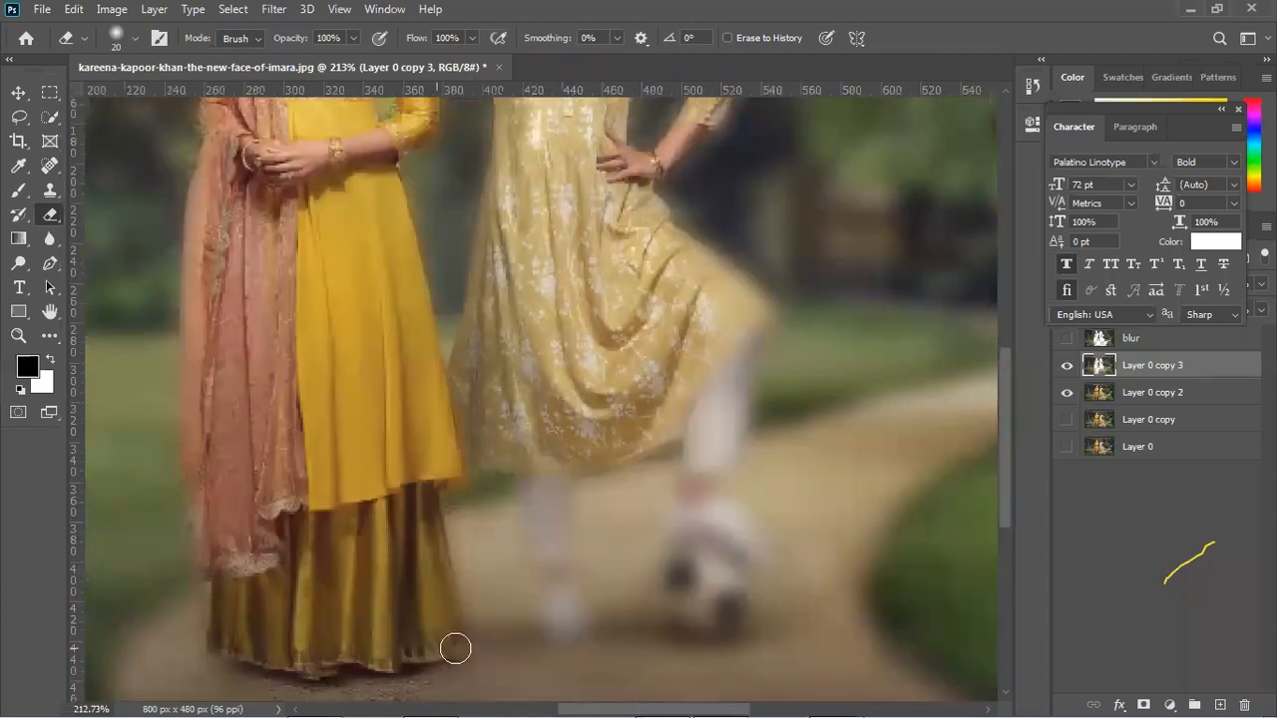
{"action": "left_click_drag", "start_coordinate": [333, 277], "coordinate": [308, 103]}
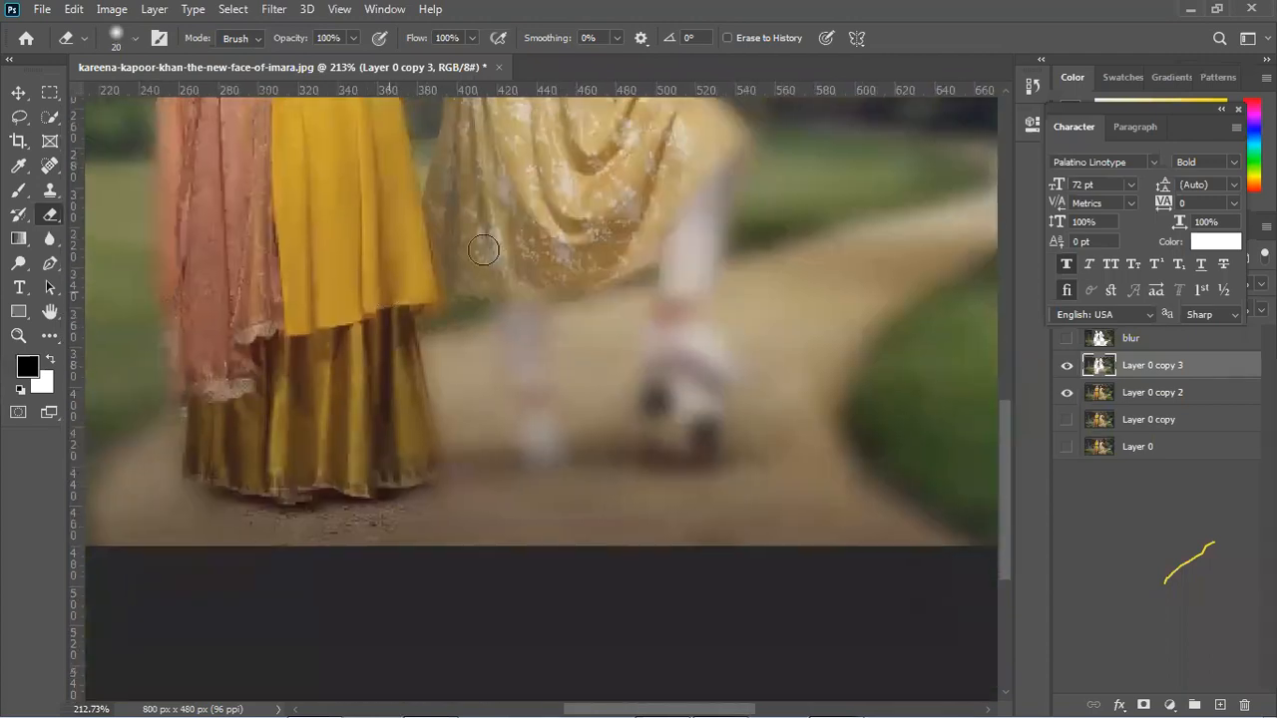
Erase the blur over the second woman's legs, shoes, football and raised knee.
{"action": "mouse_move", "coordinate": [513, 318]}
{"action": "left_mouse_down"}
{"action": "mouse_move", "coordinate": [533, 452]}
{"action": "mouse_move", "coordinate": [530, 400]}
{"action": "mouse_move", "coordinate": [547, 439]}
{"action": "left_mouse_up"}
{"action": "mouse_move", "coordinate": [651, 429]}
{"action": "left_mouse_down"}
{"action": "mouse_move", "coordinate": [700, 409]}
{"action": "mouse_move", "coordinate": [661, 435]}
{"action": "mouse_move", "coordinate": [678, 378]}
{"action": "mouse_move", "coordinate": [703, 427]}
{"action": "mouse_move", "coordinate": [644, 381]}
{"action": "mouse_move", "coordinate": [673, 344]}
{"action": "mouse_move", "coordinate": [700, 360]}
{"action": "mouse_move", "coordinate": [669, 291]}
{"action": "mouse_move", "coordinate": [656, 354]}
{"action": "left_mouse_up"}
{"action": "mouse_move", "coordinate": [663, 403]}
{"action": "left_mouse_down"}
{"action": "mouse_move", "coordinate": [698, 327]}
{"action": "mouse_move", "coordinate": [622, 249]}
{"action": "left_mouse_up"}
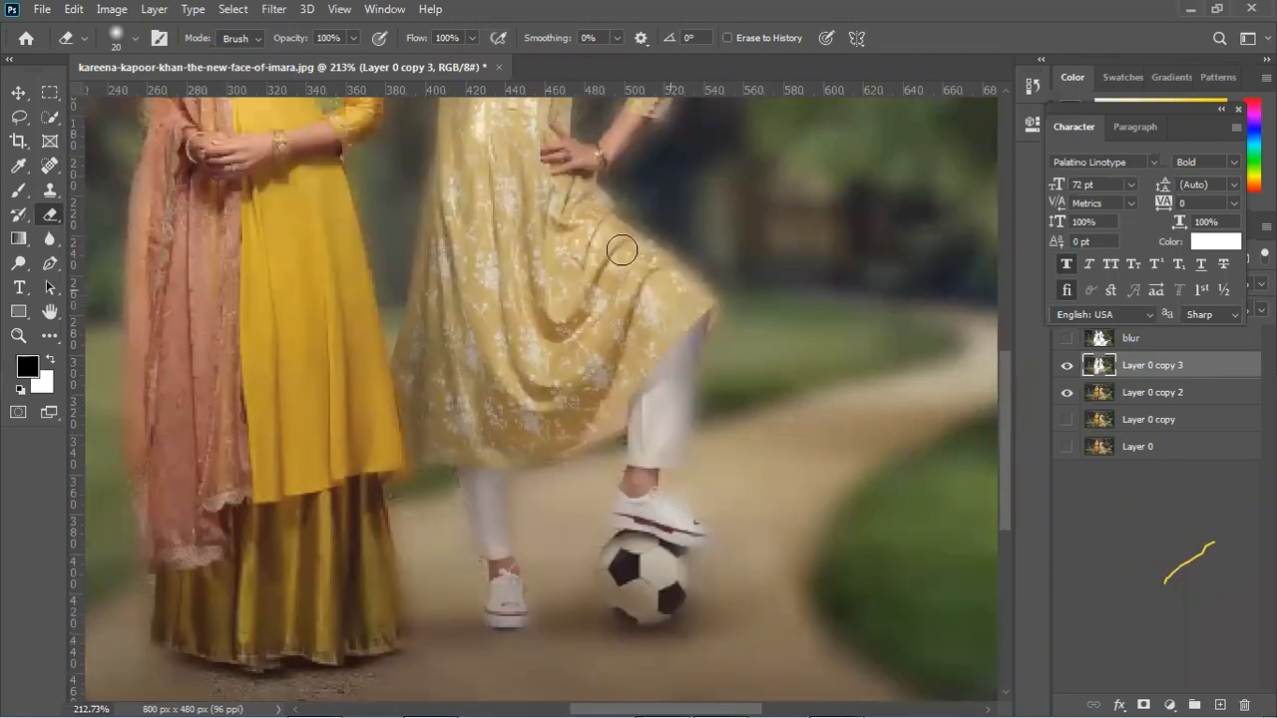
{"action": "left_click_drag", "start_coordinate": [616, 502], "coordinate": [616, 492]}
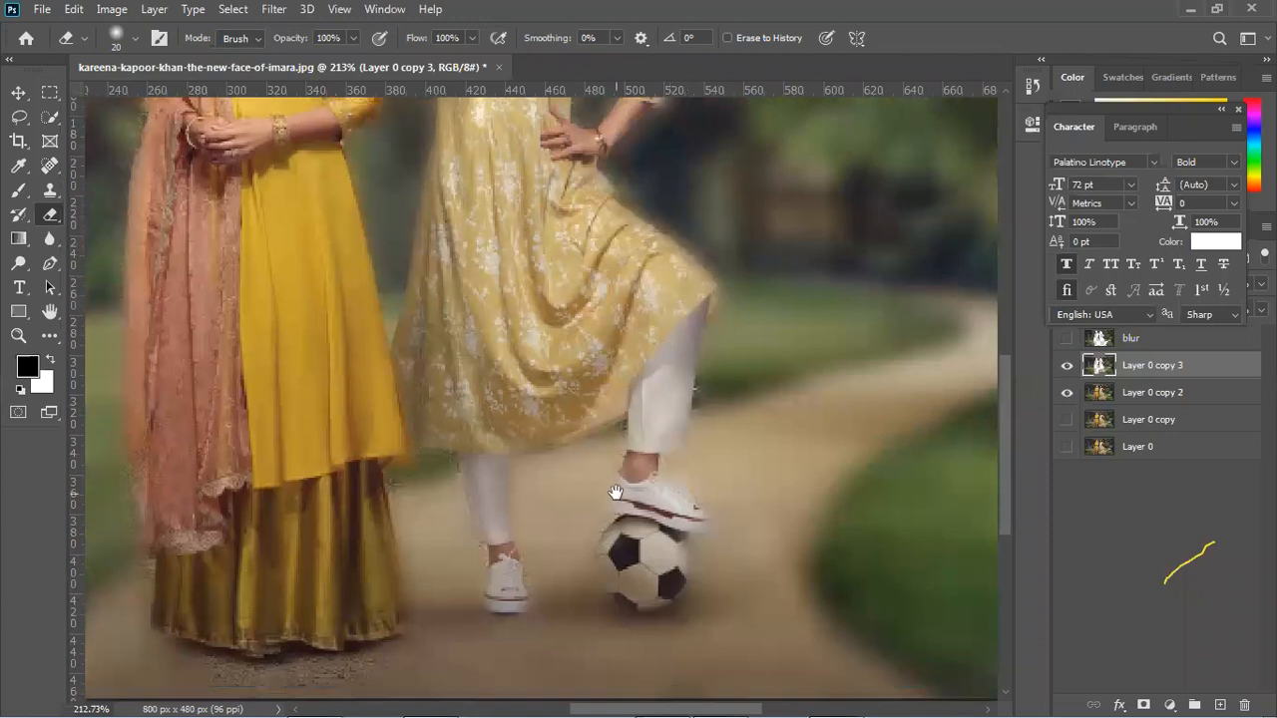
{"action": "scroll", "coordinate": [616, 491], "scroll_direction": "down", "scroll_amount": 2}
{"action": "scroll", "coordinate": [611, 496], "scroll_direction": "down", "scroll_amount": 6}
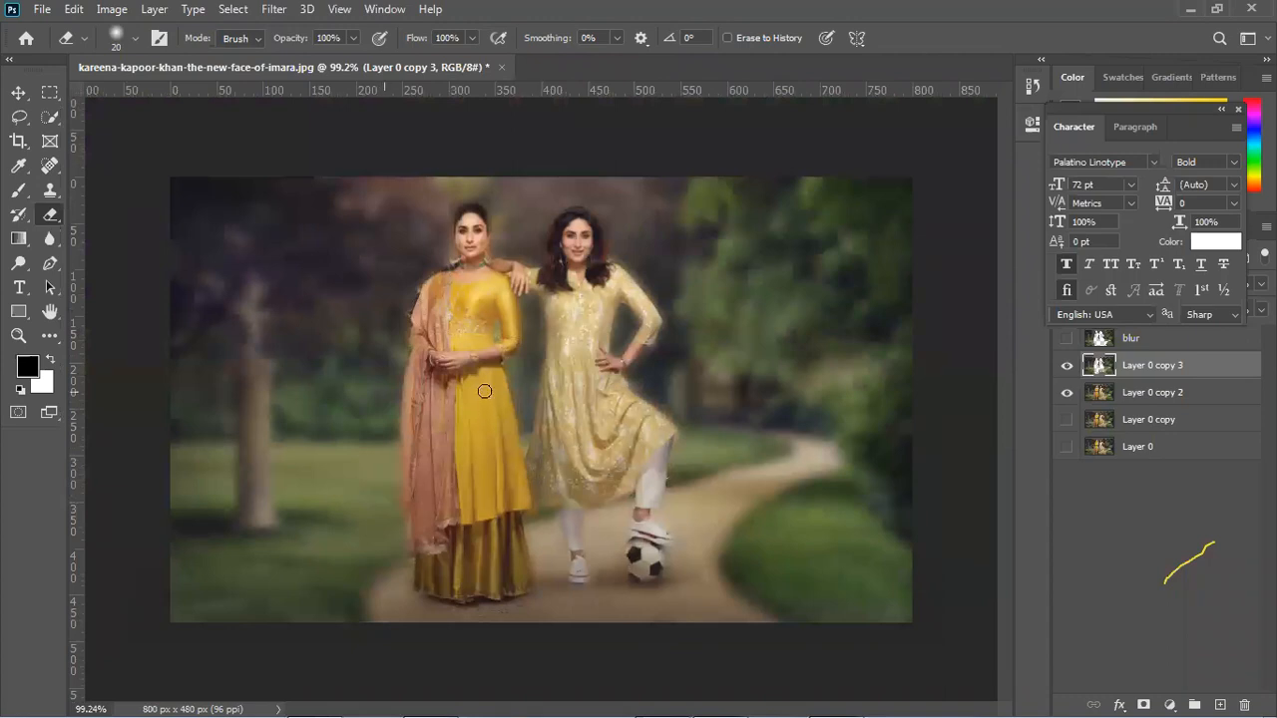
Shift Layer 0 copy 3 with the Move tool to show the cut-outs over the sharp layer, and restore its position.
{"action": "left_click", "coordinate": [19, 91]}
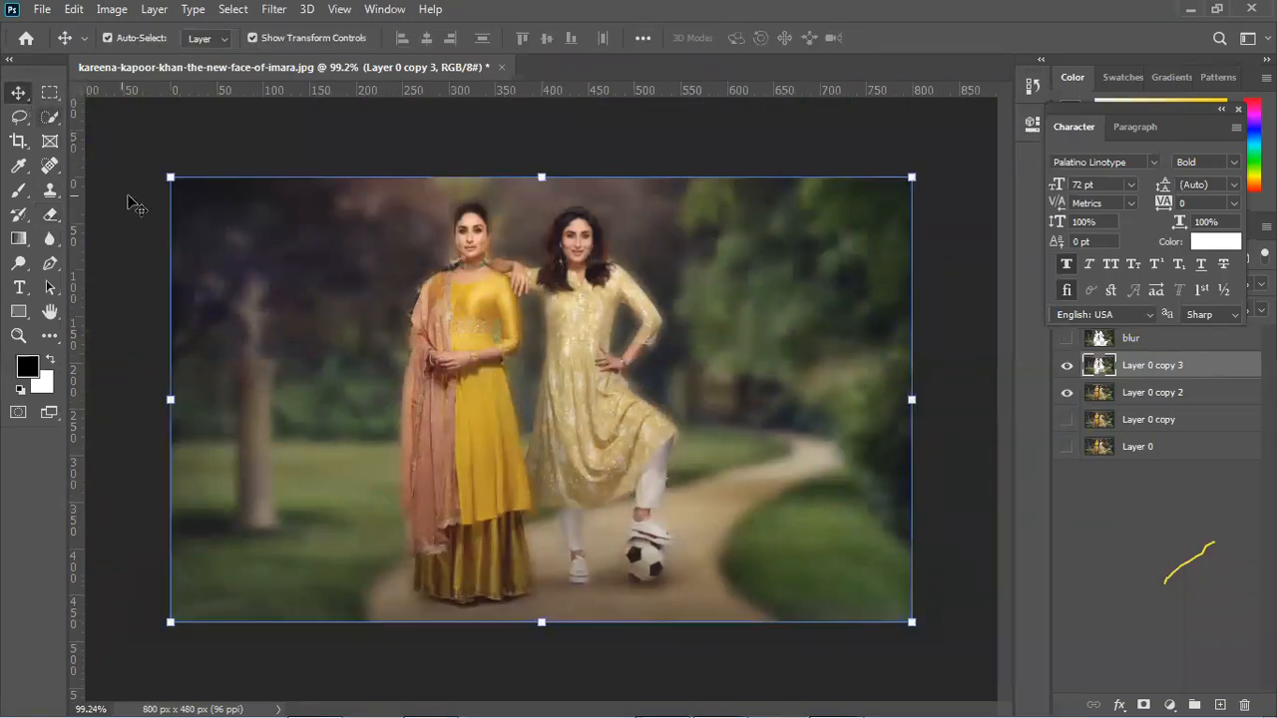
{"action": "left_click_drag", "start_coordinate": [341, 300], "coordinate": [254, 317]}
{"action": "key", "text": "ctrl+z"}
{"action": "left_click", "coordinate": [140, 357]}
{"action": "left_click_drag", "start_coordinate": [350, 341], "coordinate": [376, 361]}
Compare the two background blurs by showing the blur layer in place of Layer 0 copy 3, and switch back.
{"action": "left_click", "coordinate": [1066, 365]}
{"action": "left_click", "coordinate": [1067, 338]}
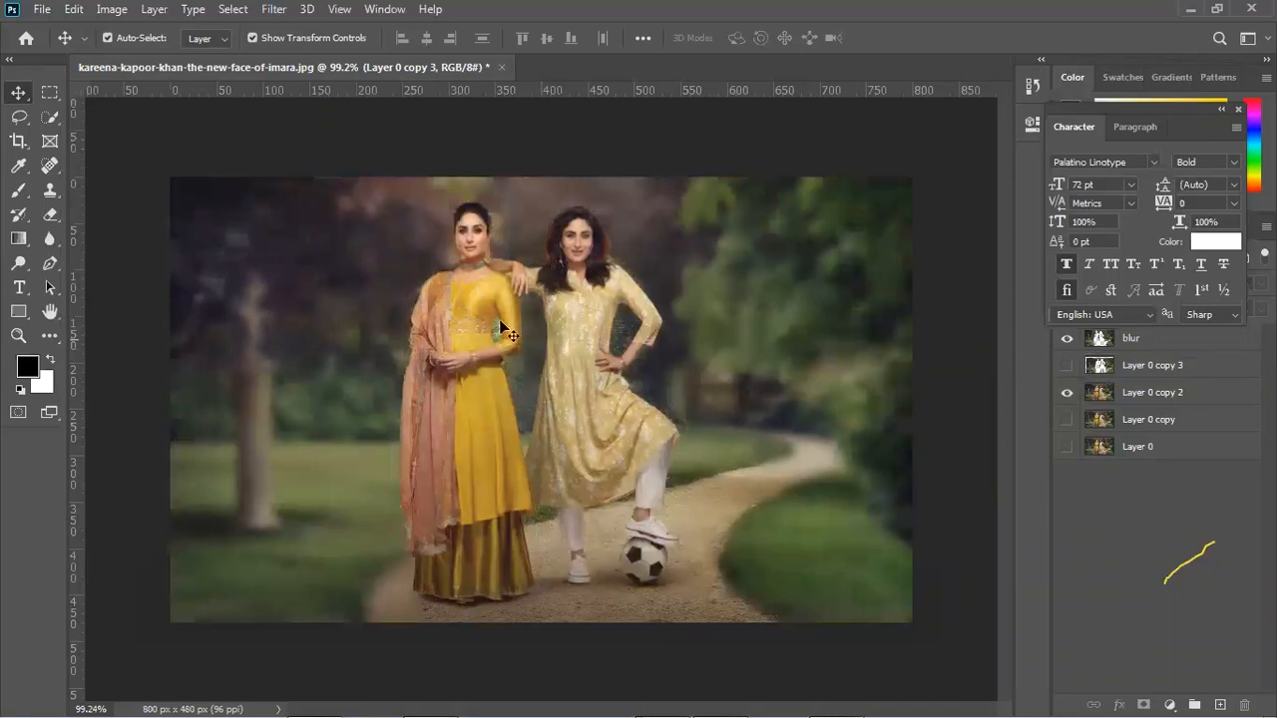
{"action": "left_click", "coordinate": [846, 358]}
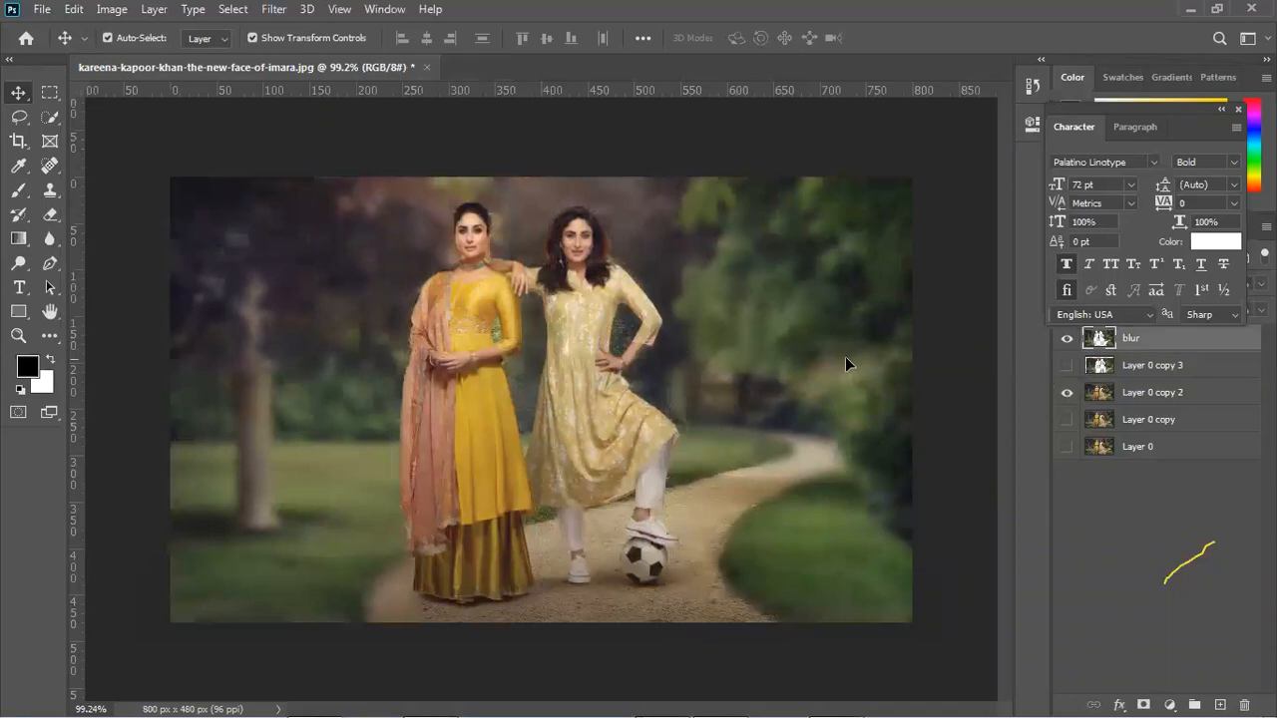
{"action": "left_click", "coordinate": [1067, 339]}
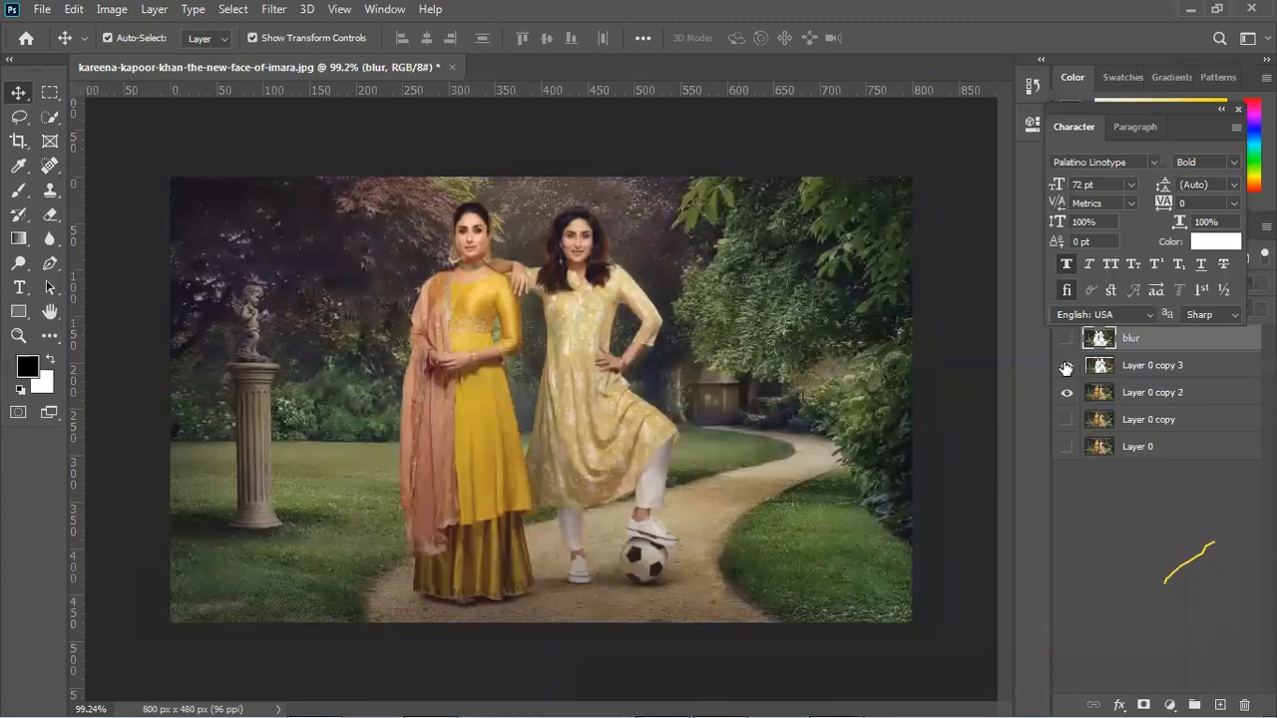
{"action": "left_click", "coordinate": [1067, 365]}
Move Layer 0 copy 3 down off its position and realign it with the canvas.
{"action": "left_click_drag", "start_coordinate": [856, 364], "coordinate": [798, 471]}
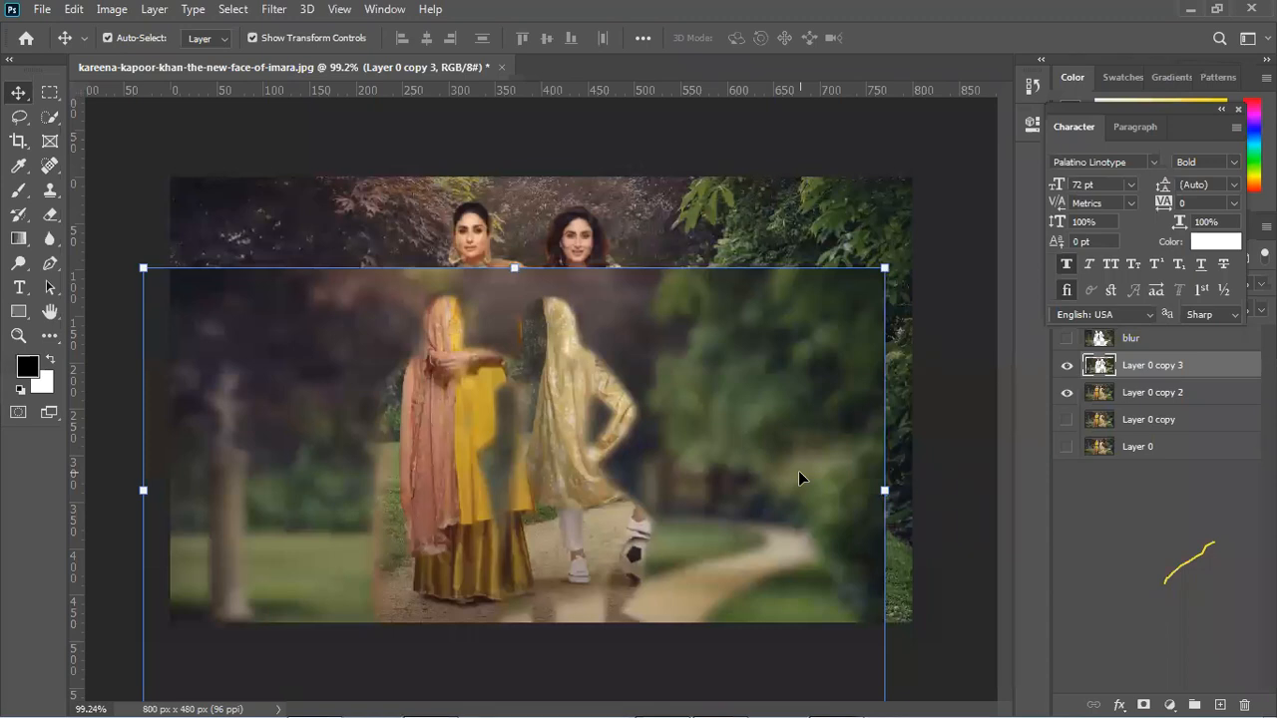
{"action": "left_click_drag", "start_coordinate": [741, 413], "coordinate": [702, 422]}
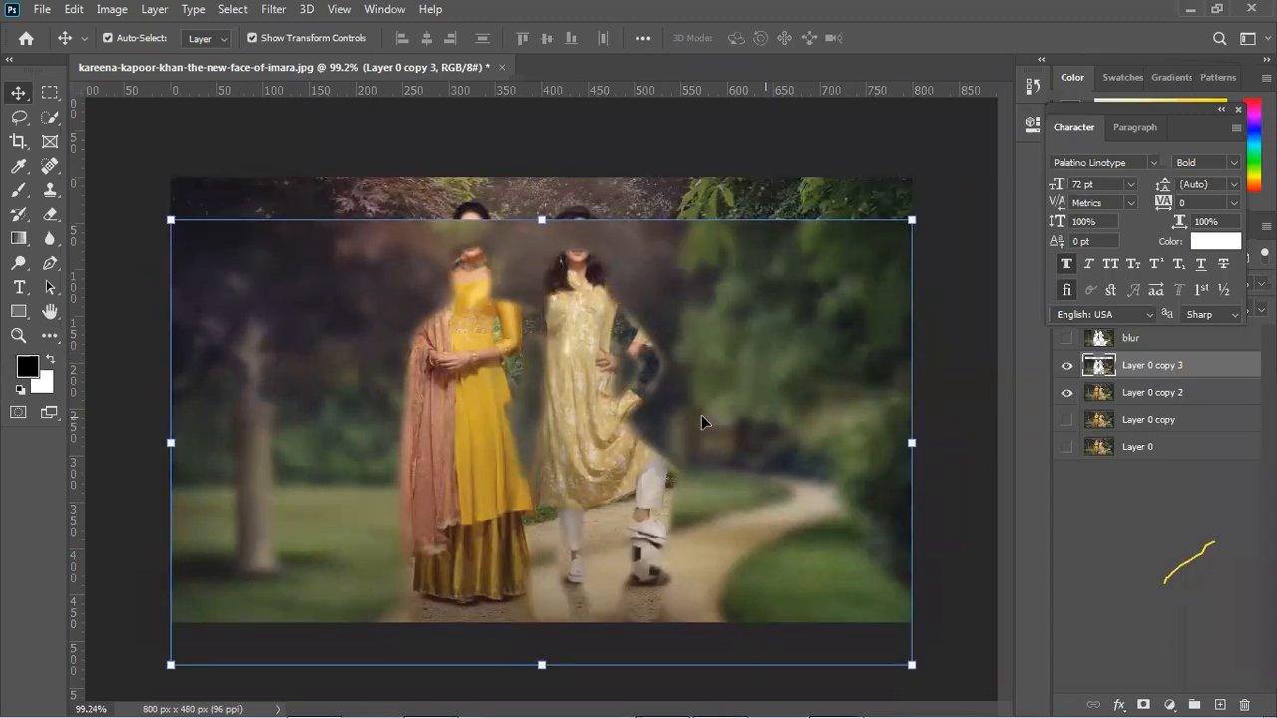
{"action": "left_click_drag", "start_coordinate": [702, 422], "coordinate": [708, 386]}
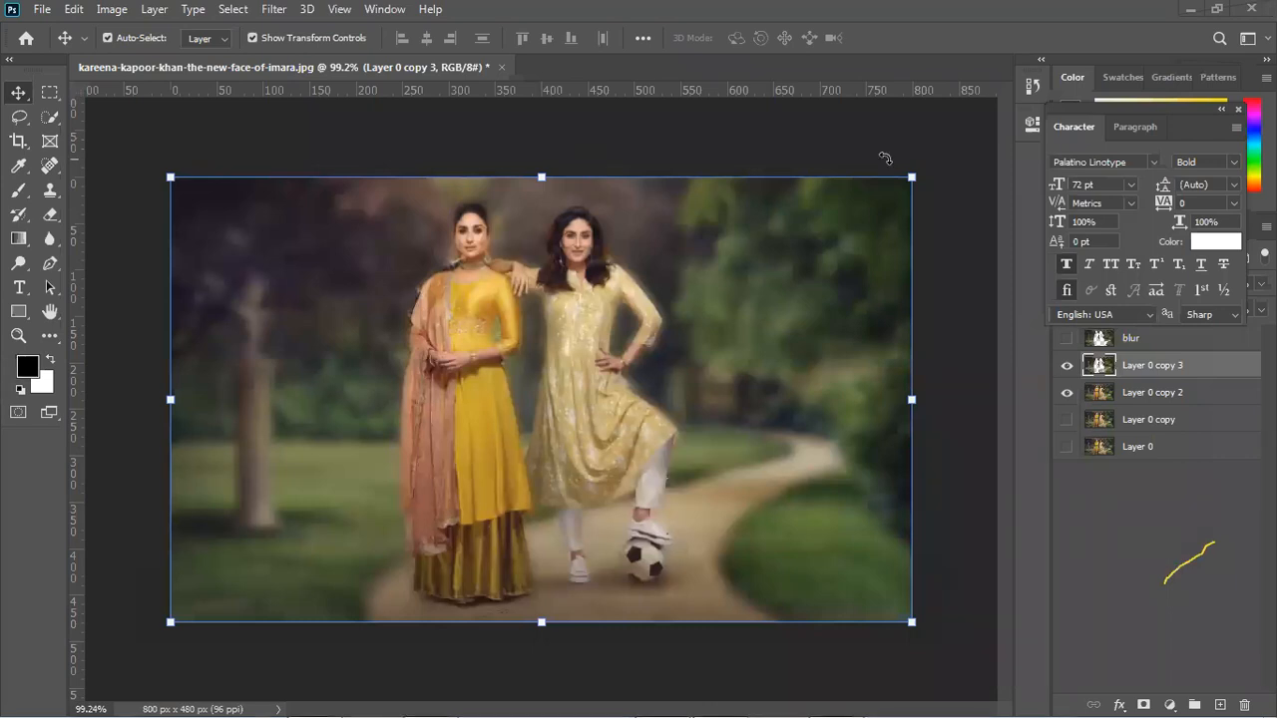
Hide Layer 0 copy 2 to inspect the erased areas of Layer 0 copy 3, and realign Layer 0 copy 3 with the canvas.
{"action": "left_click_drag", "start_coordinate": [757, 330], "coordinate": [817, 347]}
{"action": "left_click", "coordinate": [1064, 393]}
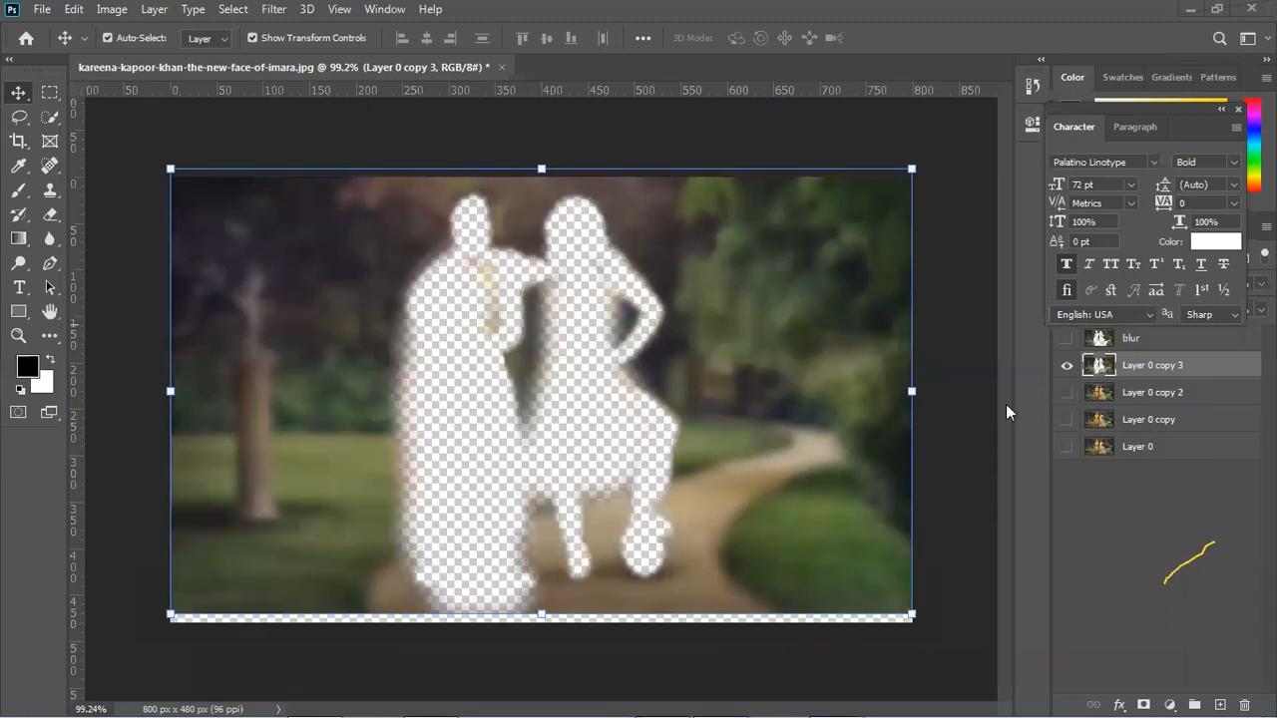
{"action": "left_click", "coordinate": [980, 430]}
{"action": "left_click_drag", "start_coordinate": [879, 449], "coordinate": [878, 456]}
{"action": "left_click", "coordinate": [981, 453]}
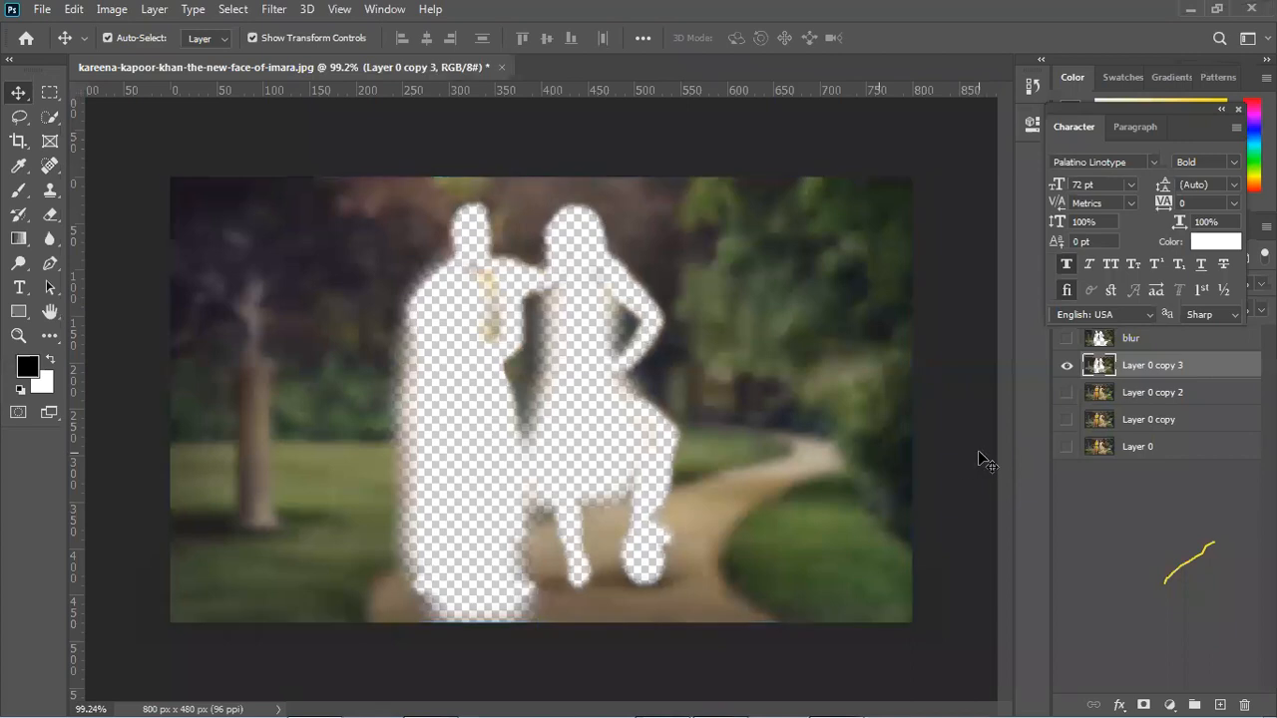
{"action": "left_click", "coordinate": [802, 443]}
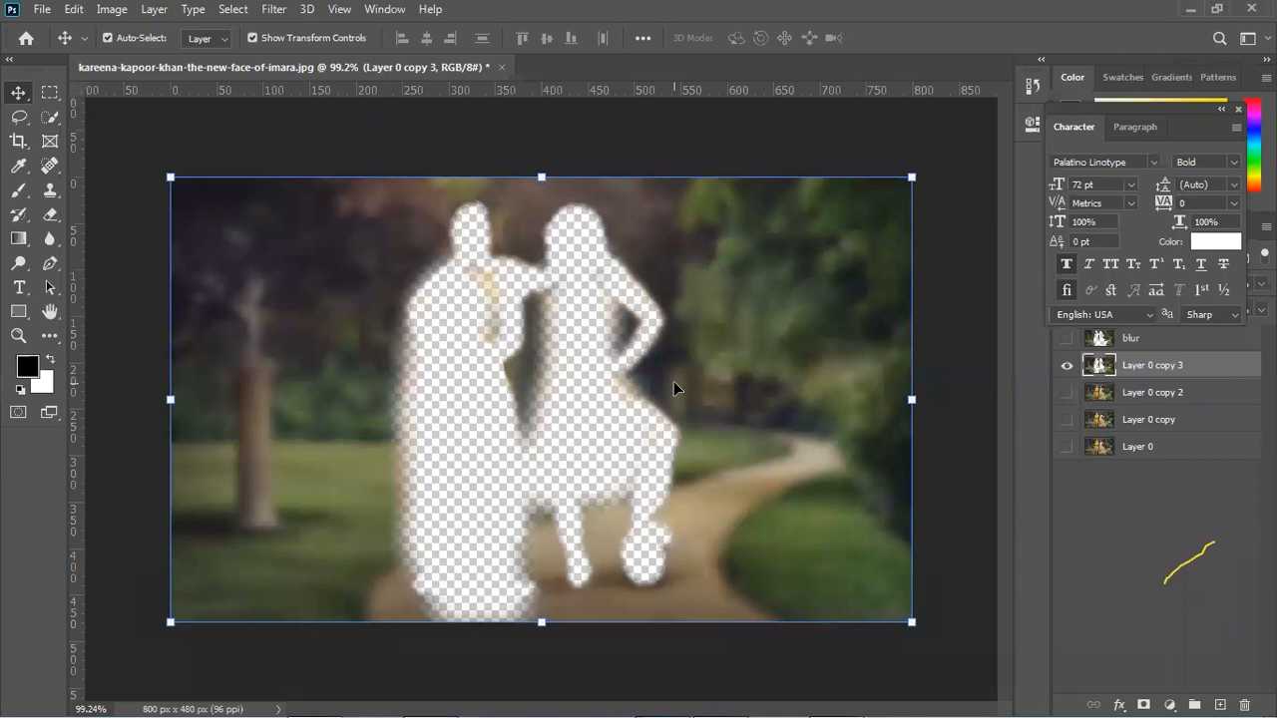
Toggle the visibility of Layer 0 copy 2 to show how it fills the erased areas, leaving the layer visible.
{"action": "left_click", "coordinate": [1067, 393]}
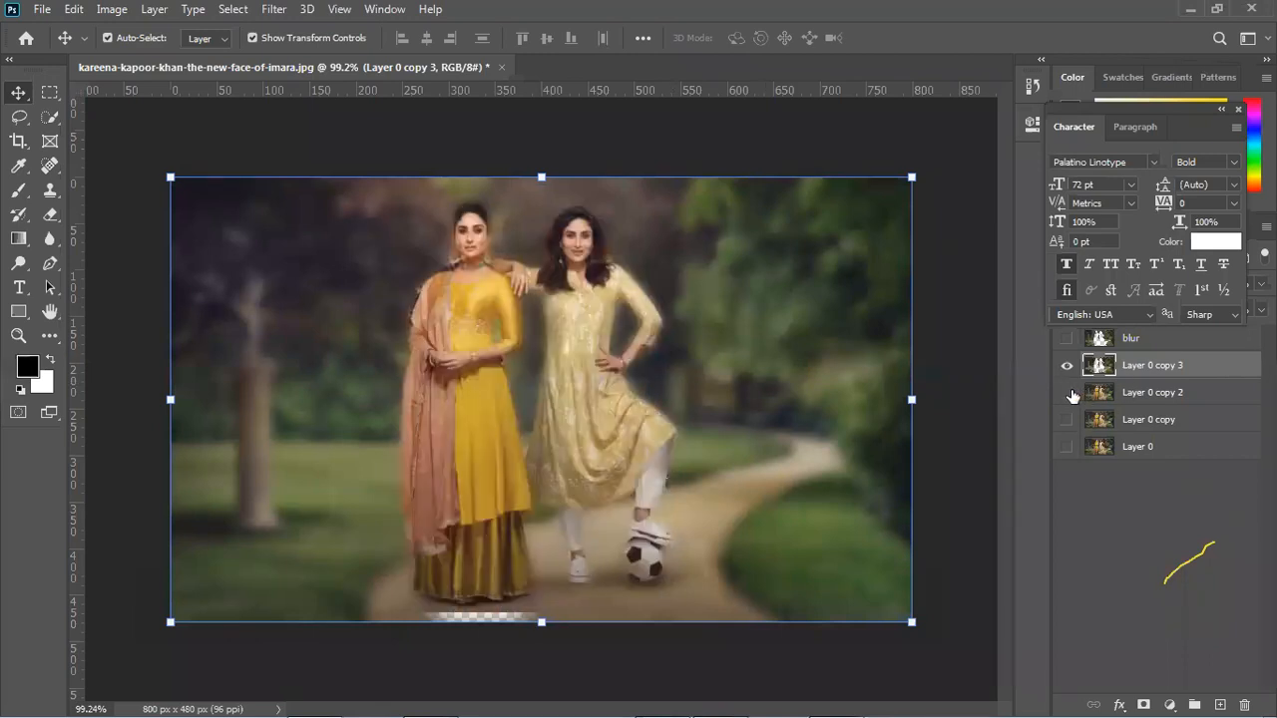
{"action": "left_click", "coordinate": [1068, 393]}
{"action": "left_click", "coordinate": [1067, 393]}
{"action": "left_click", "coordinate": [1067, 393]}
{"action": "left_click", "coordinate": [1068, 393]}
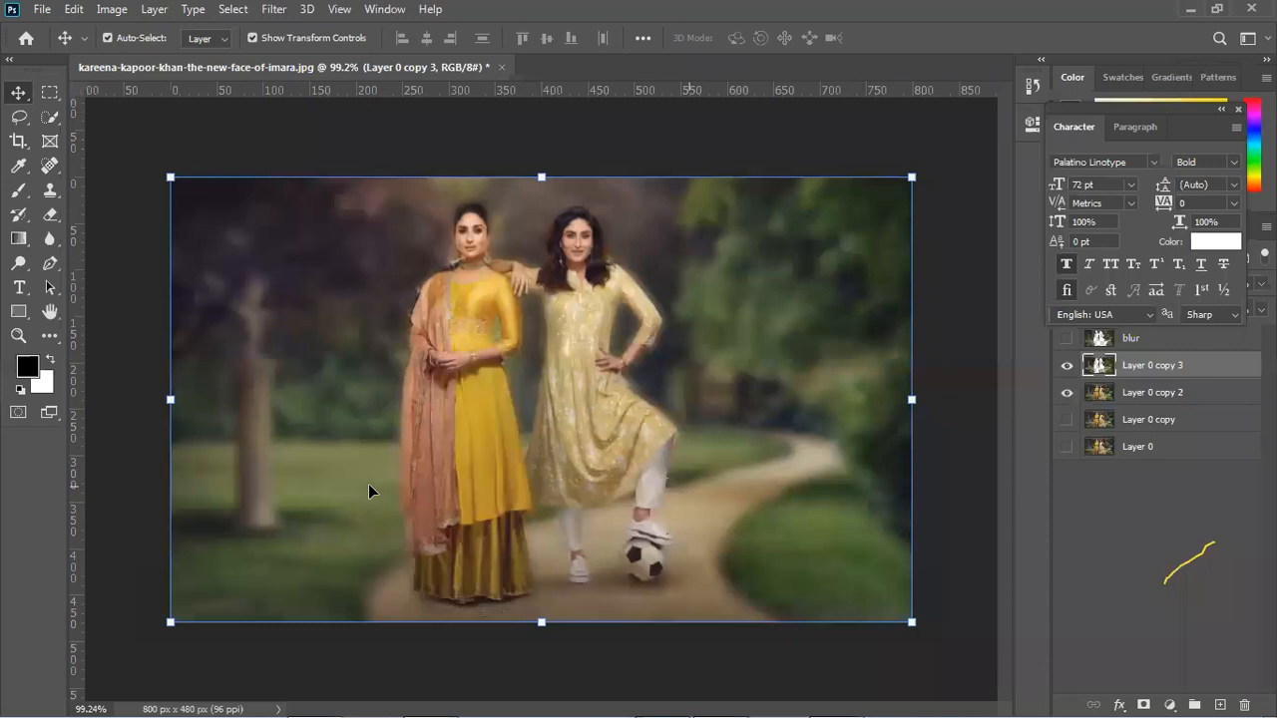
Toggle the visibility of Layer 0 copy 3 to compare the sharp and blurred pictures, leaving the layer hidden.
{"action": "left_click", "coordinate": [1067, 366]}
{"action": "left_click", "coordinate": [1067, 392]}
{"action": "left_click", "coordinate": [1066, 392]}
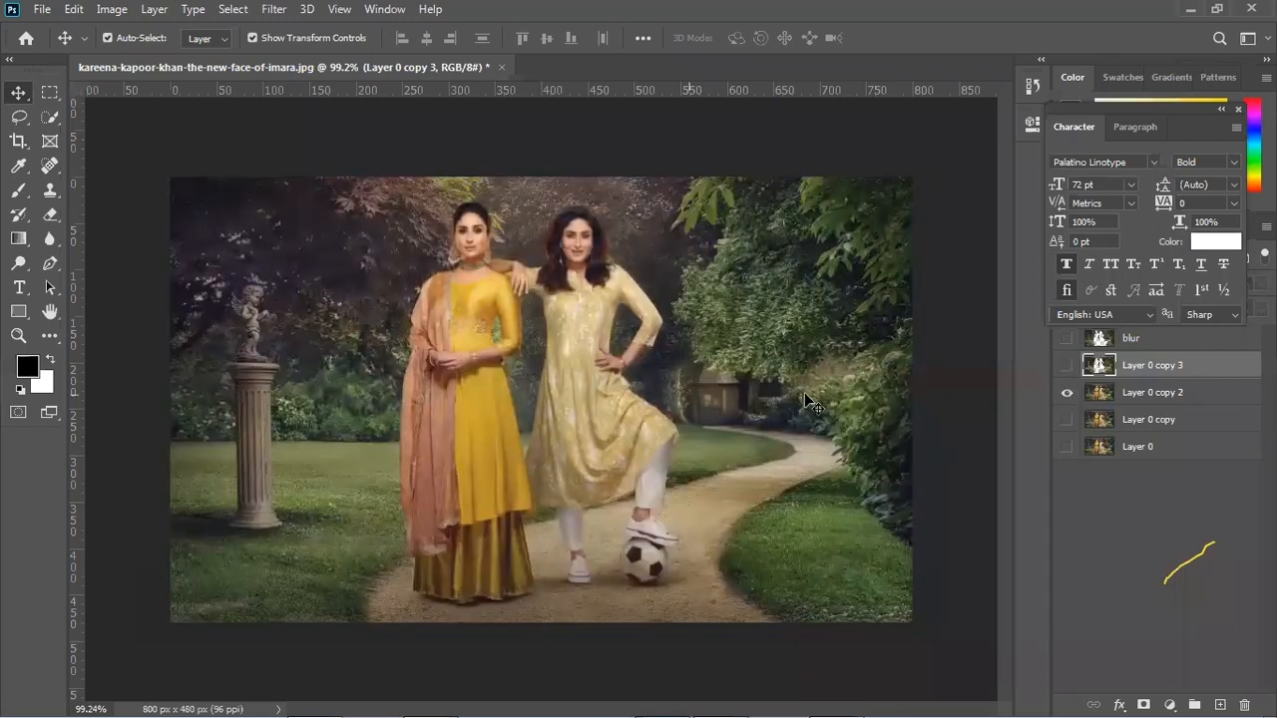
{"action": "left_click", "coordinate": [1066, 366]}
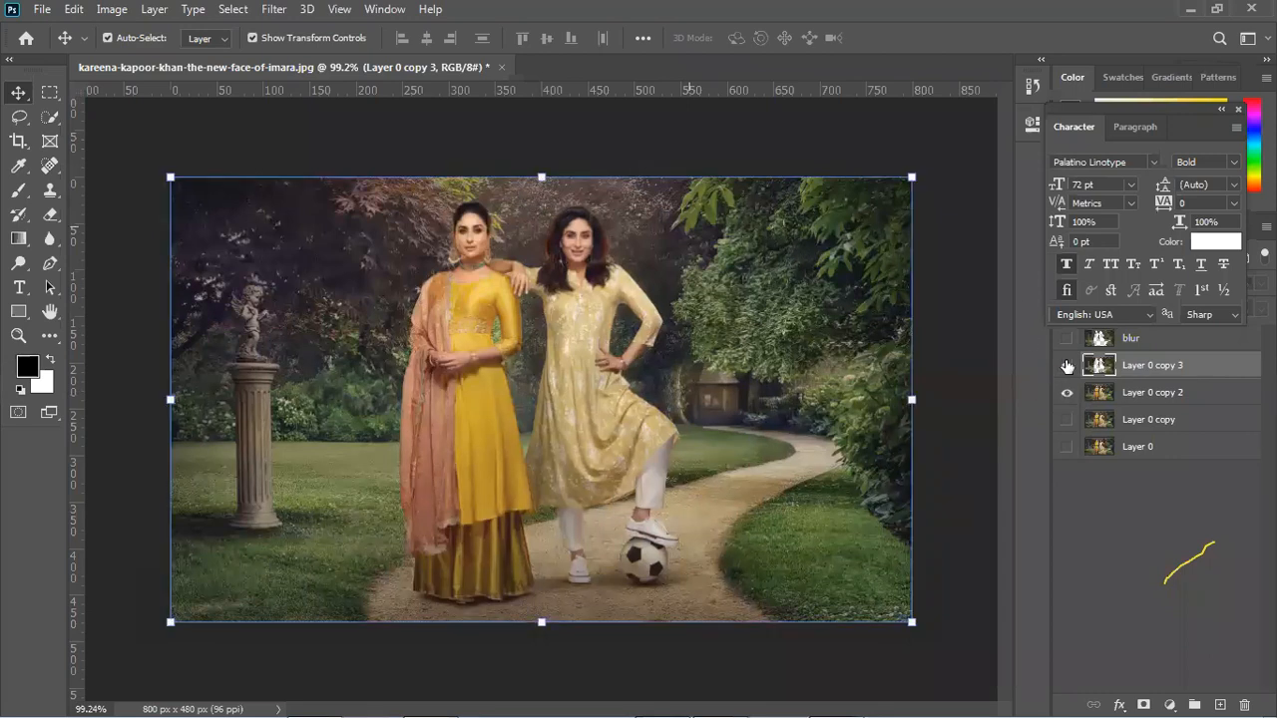
{"action": "left_click", "coordinate": [1067, 365]}
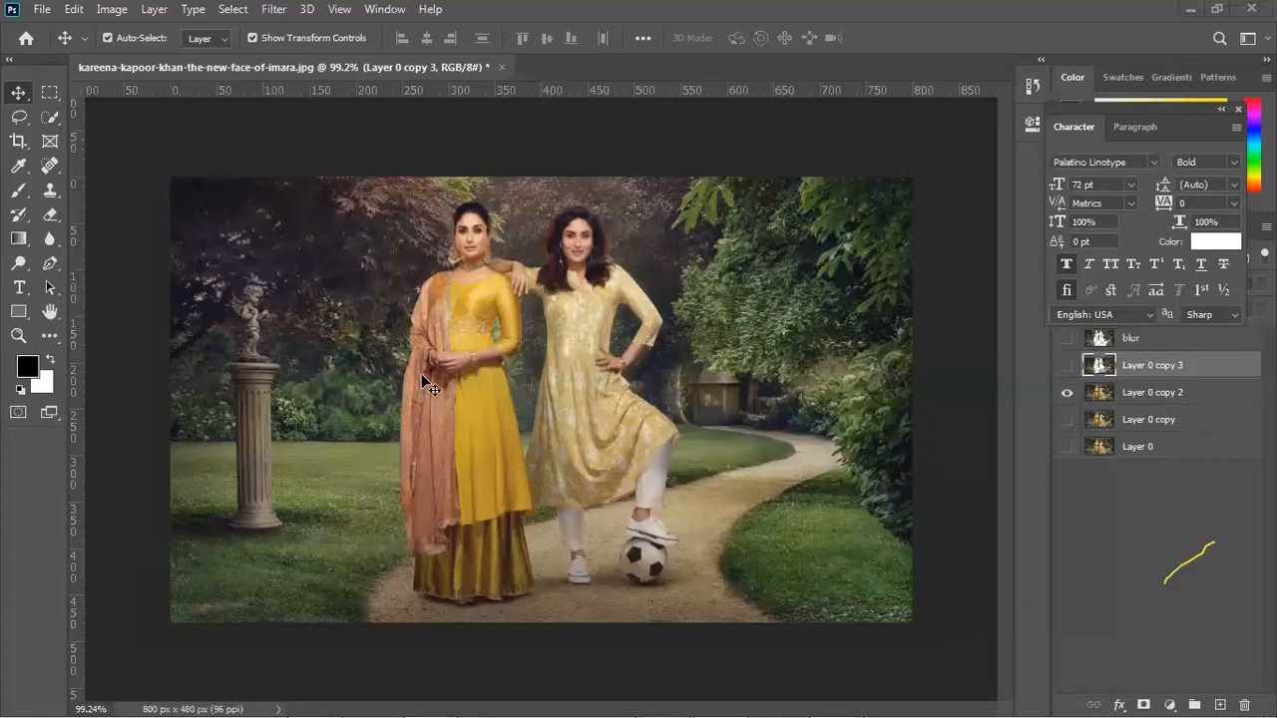
Toggle the visibility of the blur layer and Layer 0 copy 3 to compare the results, leaving only Layer 0 copy 3 shown over Layer 0 copy 2.
{"action": "left_click", "coordinate": [1067, 338]}
{"action": "left_click", "coordinate": [1066, 338]}
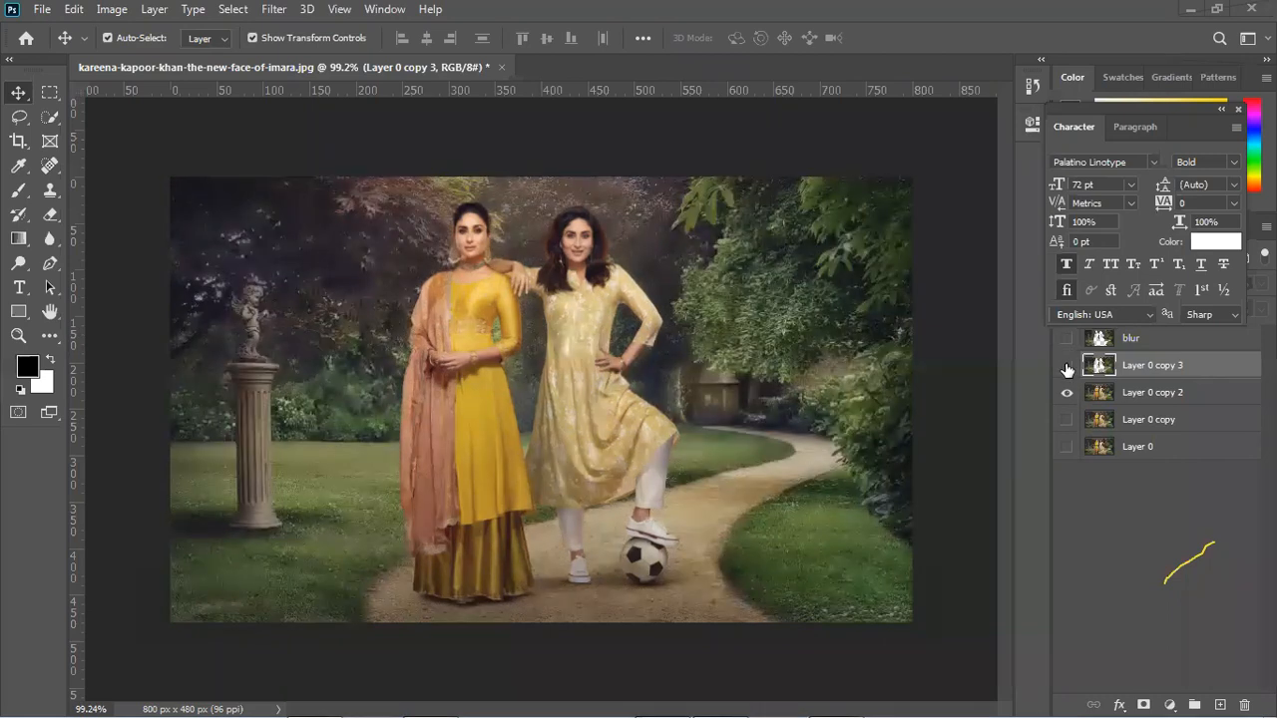
{"action": "left_click", "coordinate": [1067, 365]}
{"action": "left_click", "coordinate": [1067, 367]}
{"action": "left_click", "coordinate": [1067, 366]}
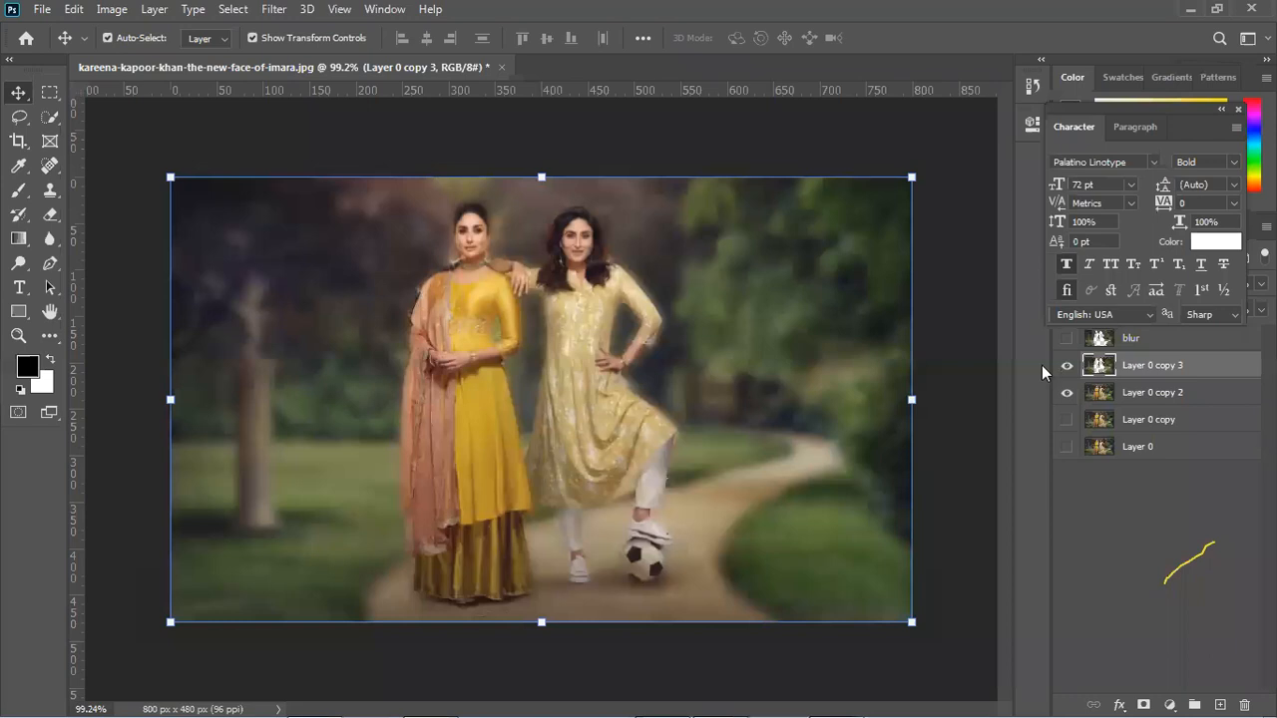
Shift Layer 0 copy 3 down off its position, realign it with the canvas, and delete the layer.
{"action": "left_click_drag", "start_coordinate": [768, 371], "coordinate": [811, 392]}
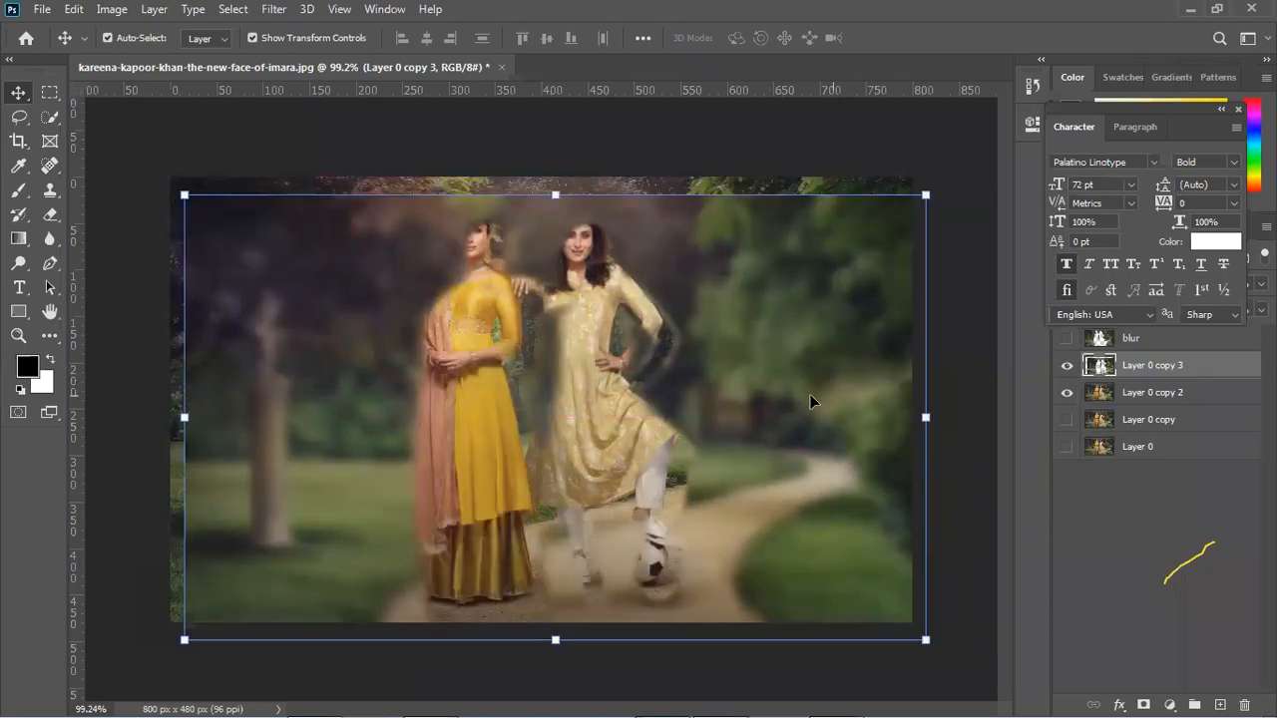
{"action": "left_click_drag", "start_coordinate": [804, 392], "coordinate": [796, 330]}
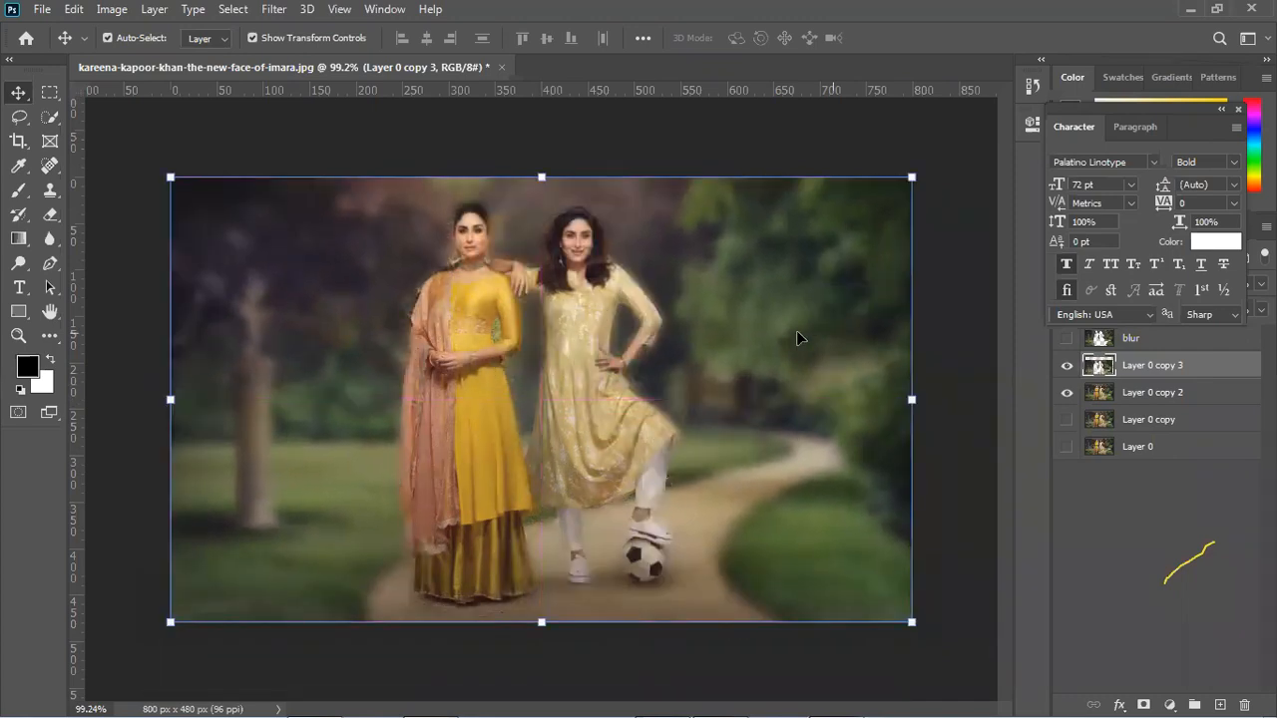
{"action": "key", "text": "Delete"}
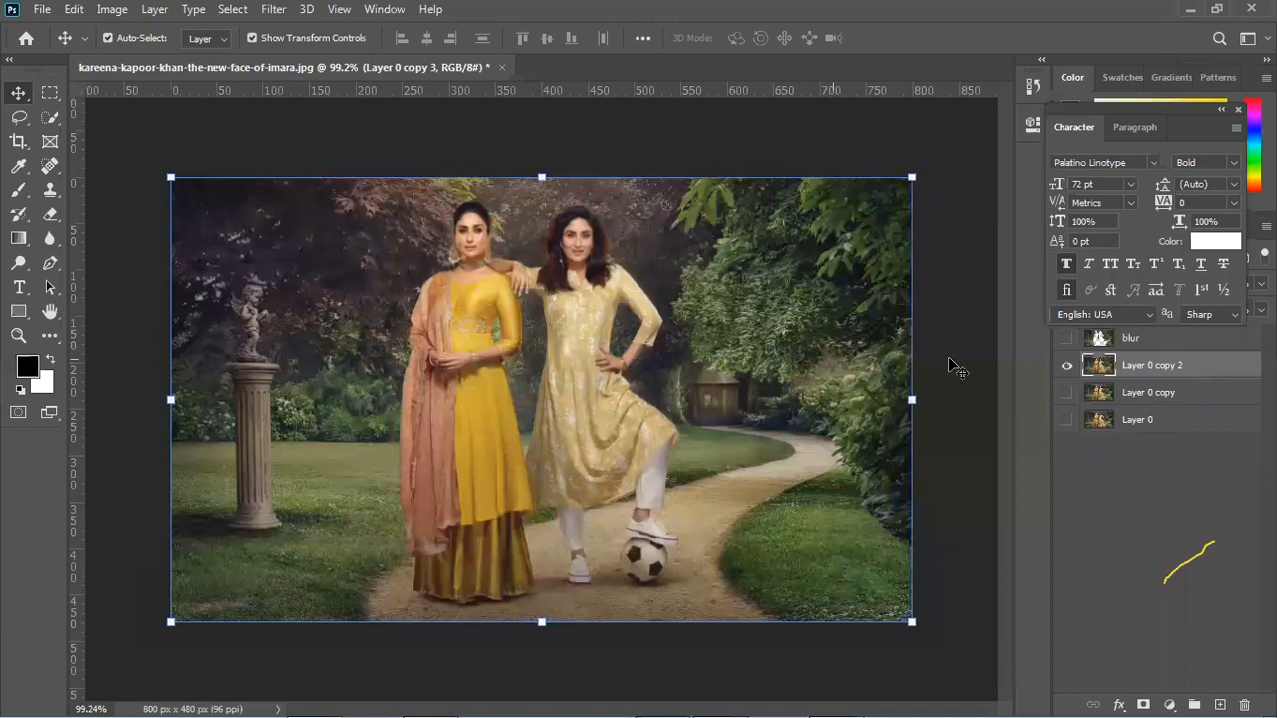
Show the blur layer alone by hiding the layers beneath it, and load its outline as a selection.
{"action": "left_click", "coordinate": [1068, 339]}
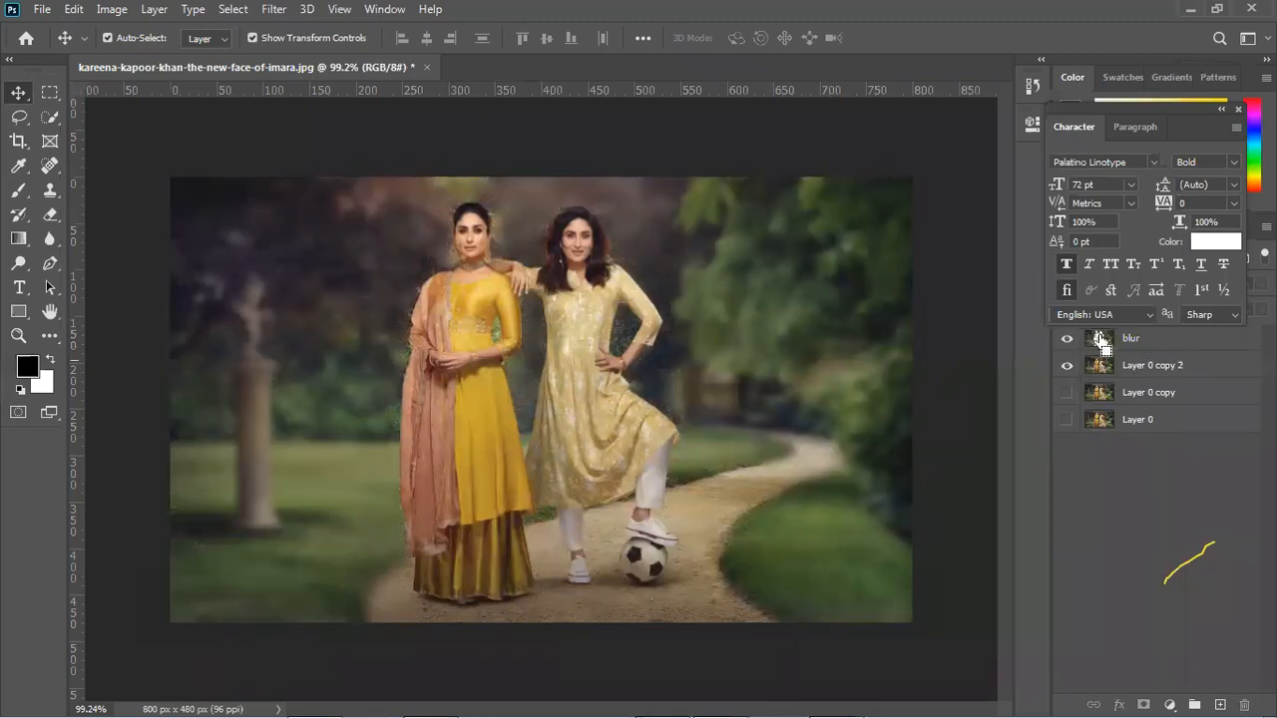
{"action": "left_click", "coordinate": [1066, 392]}
{"action": "left_click_drag", "start_coordinate": [1066, 362], "coordinate": [1075, 424]}
{"action": "left_click", "coordinate": [1119, 373]}
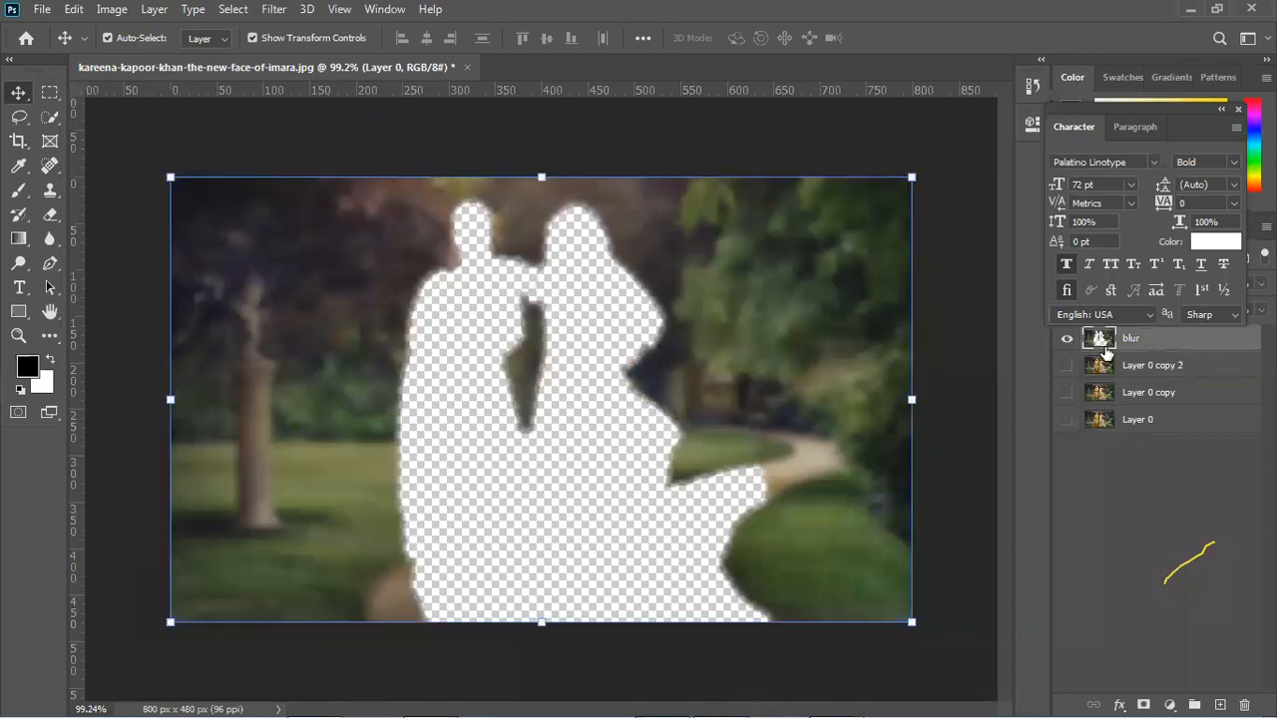
{"action": "left_click", "coordinate": [1099, 339], "text": "ctrl"}
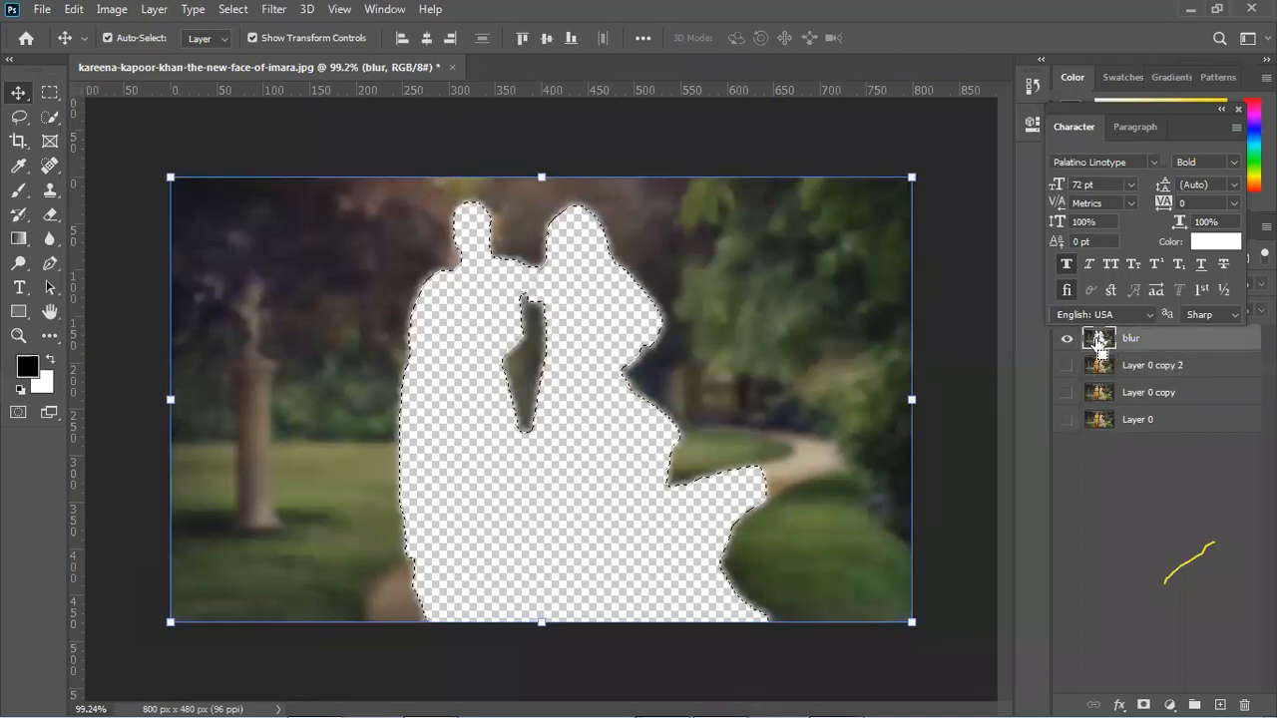
Show Layer 0 copy 2 beneath the blur layer, try clearing the blur layer's selected pixels, and undo the clearing.
{"action": "left_click", "coordinate": [1124, 365]}
{"action": "left_click", "coordinate": [1068, 365]}
{"action": "left_click", "coordinate": [1162, 347]}
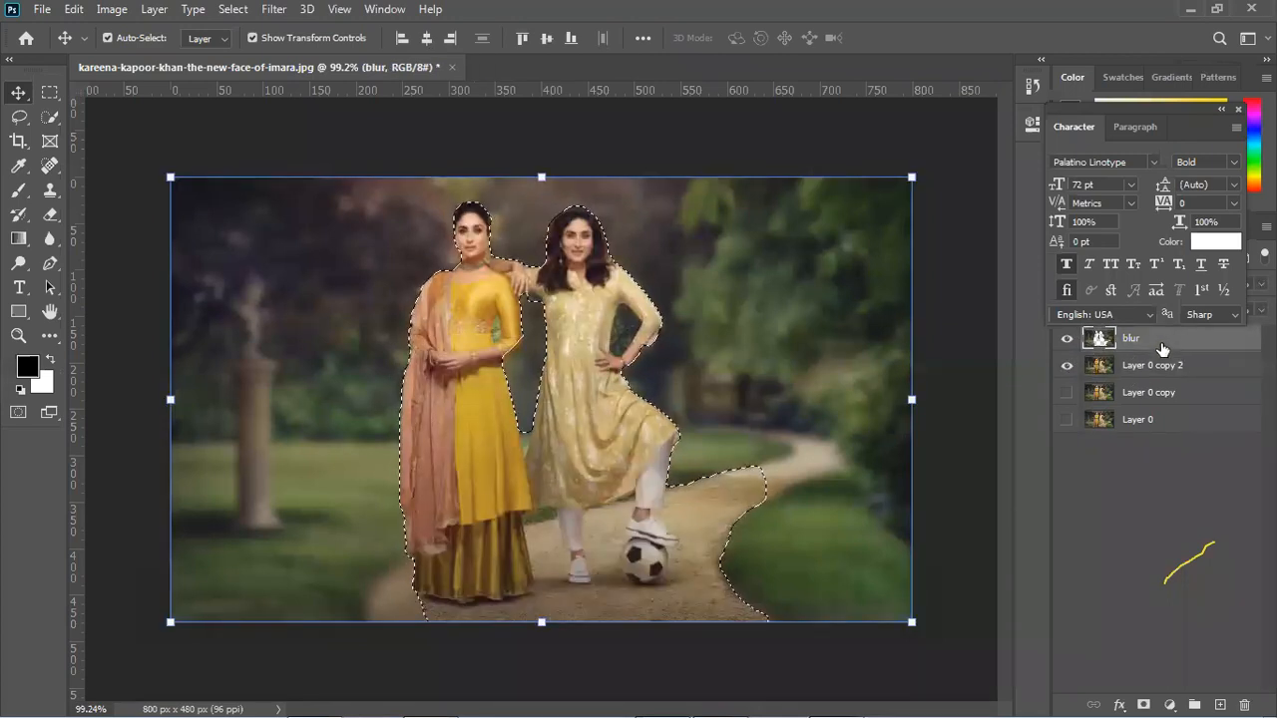
{"action": "key", "text": "Delete"}
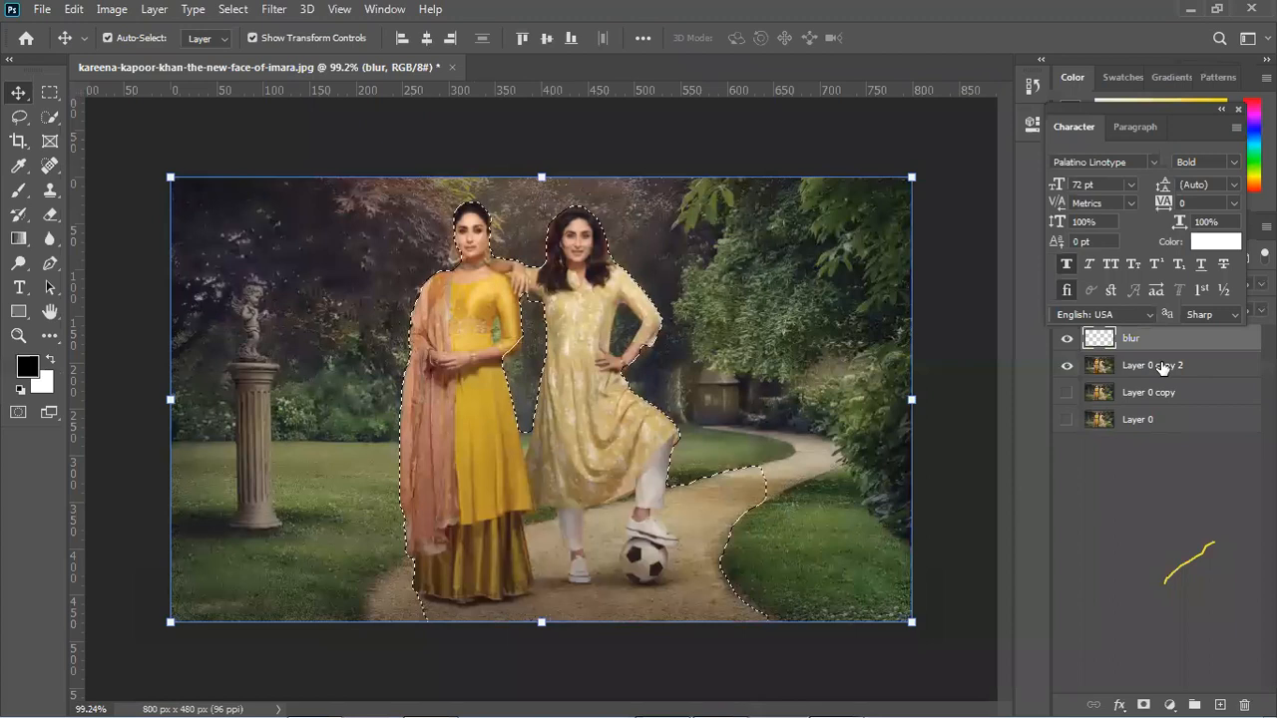
{"action": "key", "text": "ctrl+z"}
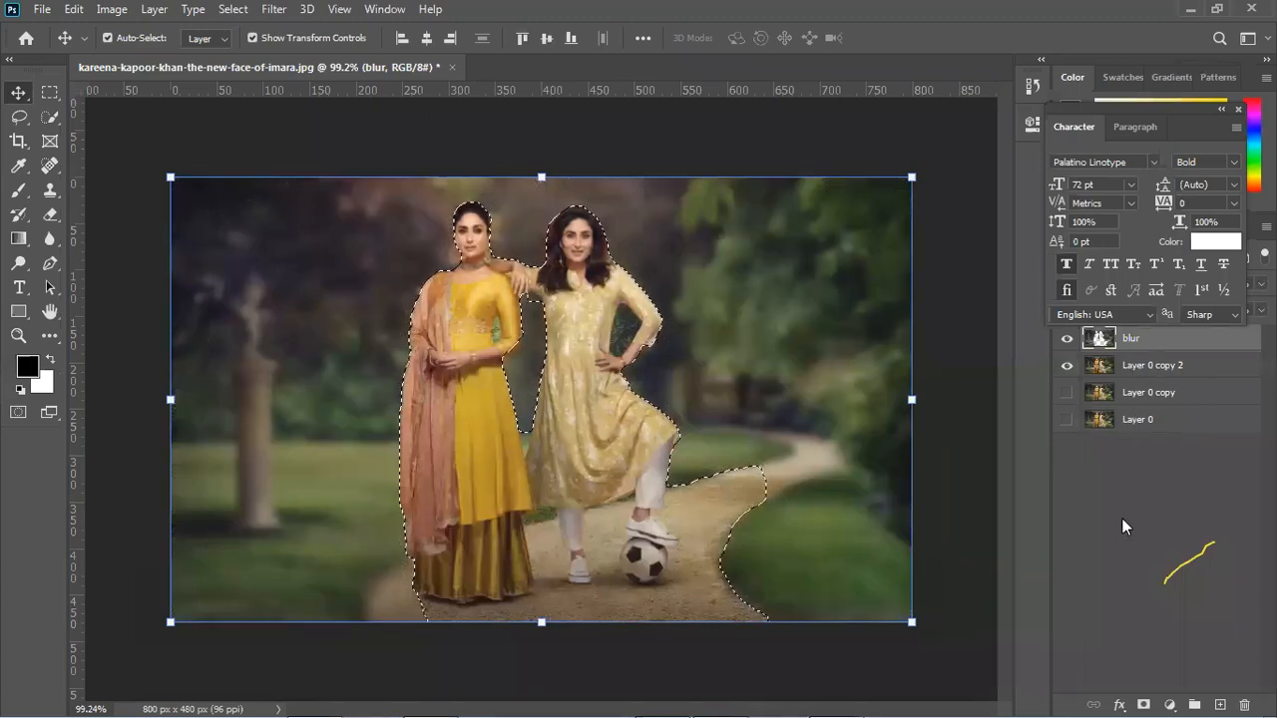
Remove the active selection and delete the hidden layers Layer 0 copy and Layer 0.
{"action": "left_click", "coordinate": [1067, 392]}
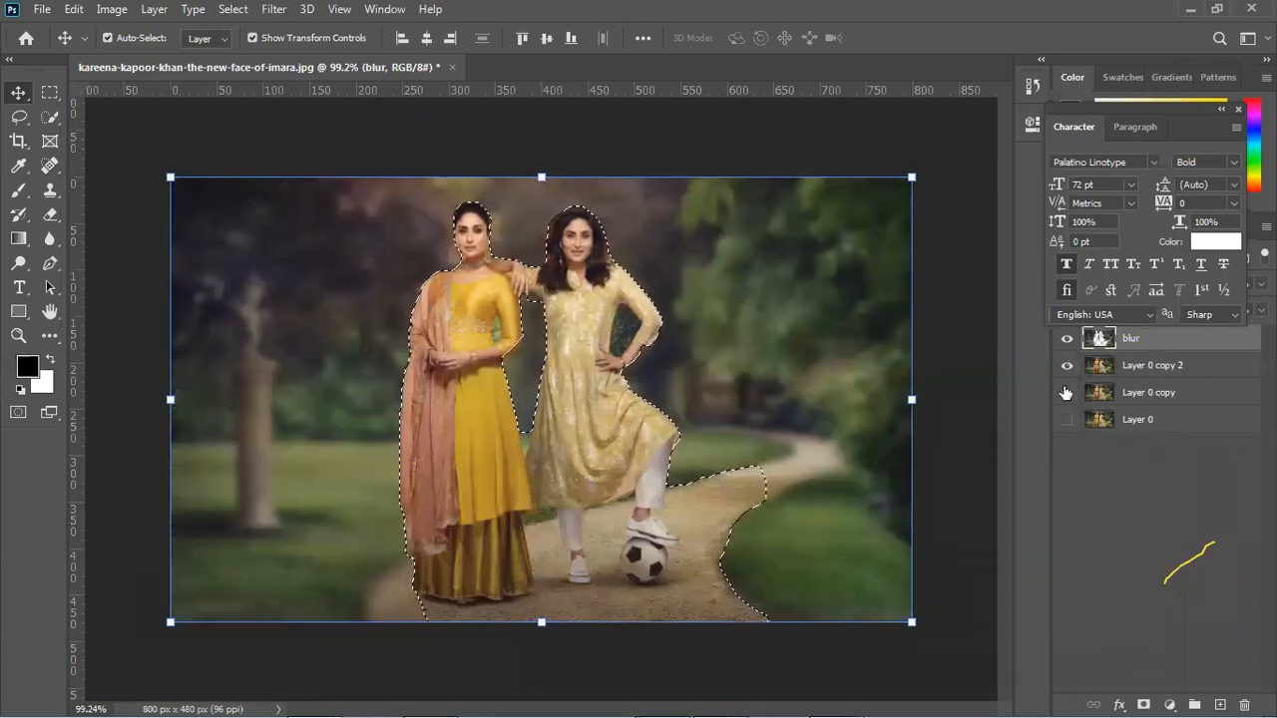
{"action": "left_click", "coordinate": [1068, 428]}
{"action": "left_click", "coordinate": [1068, 394]}
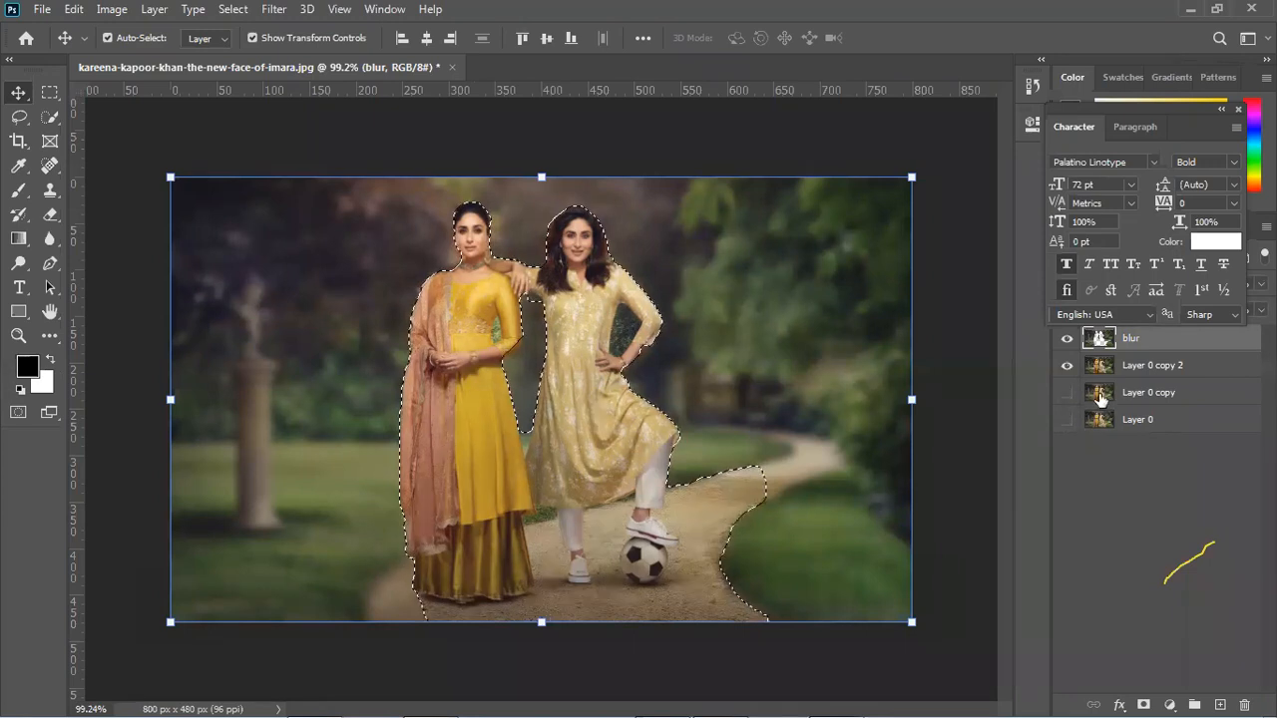
{"action": "left_click", "coordinate": [1157, 394]}
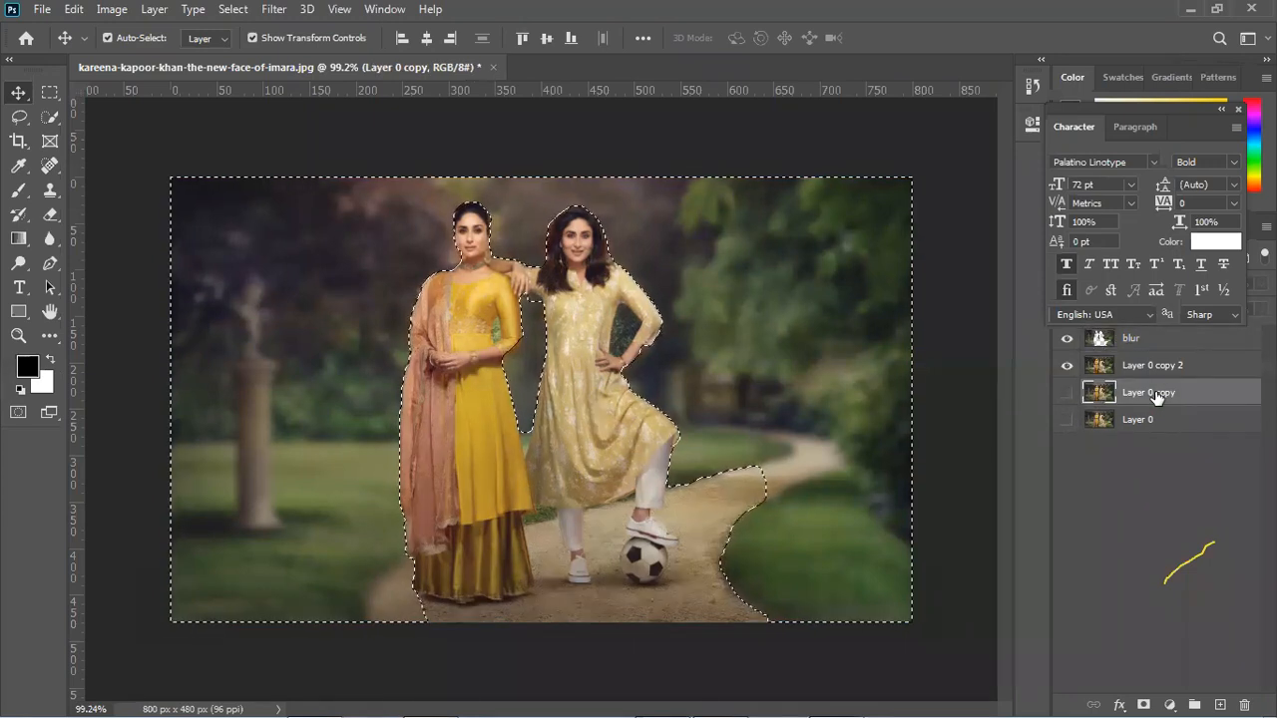
{"action": "key", "text": "ctrl+d"}
{"action": "key", "text": "Delete"}
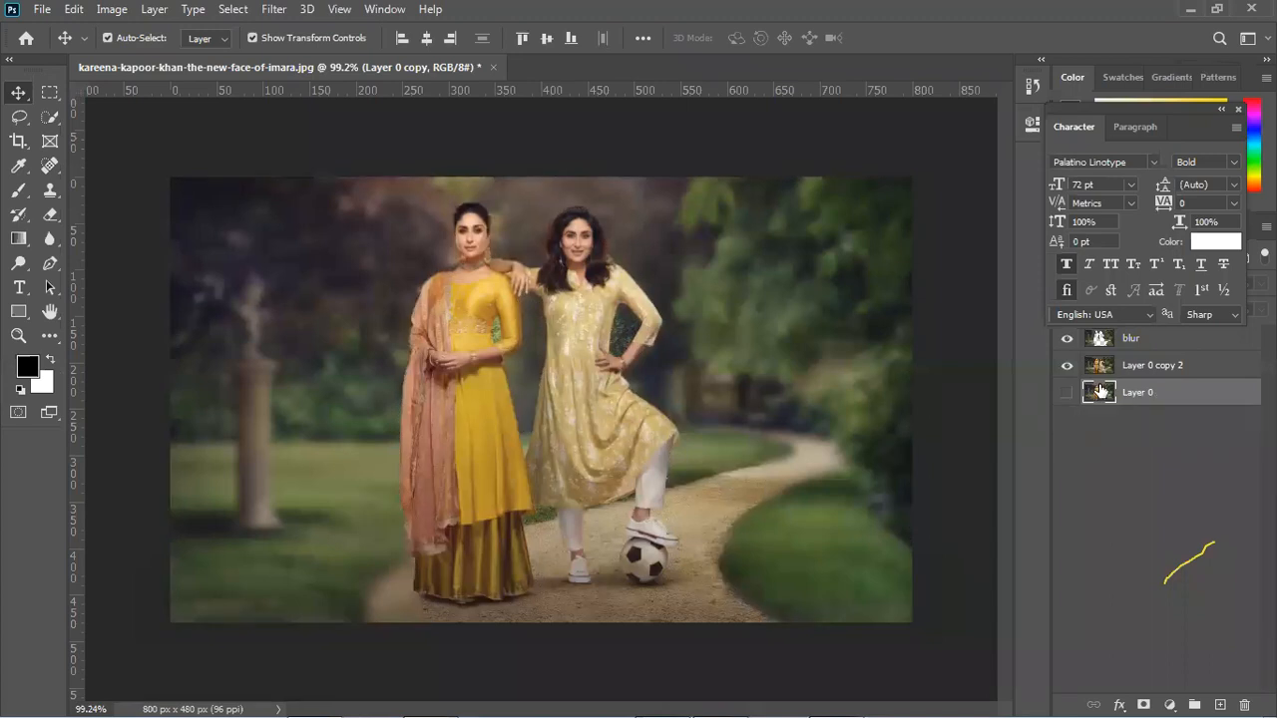
{"action": "key", "text": "Delete"}
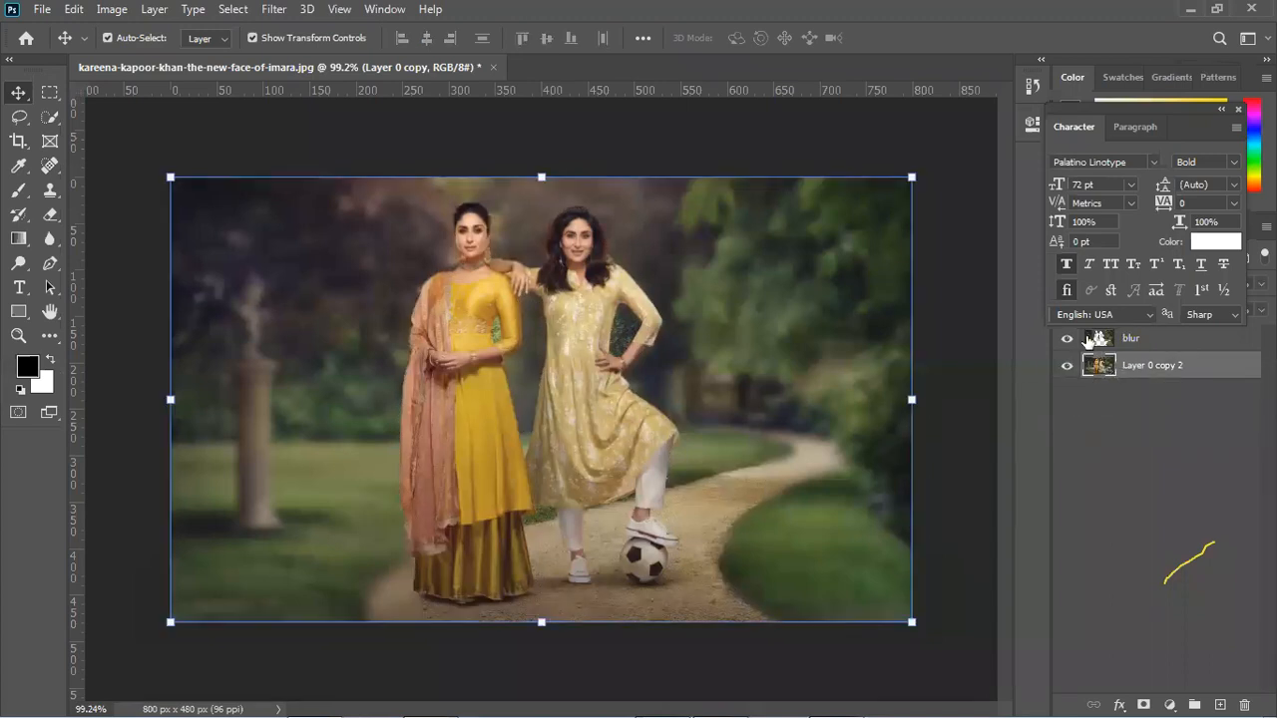
Load the blur layer's outline as a selection, invert it, and clear the two women's area from Layer 0 copy 2.
{"action": "left_click", "coordinate": [1097, 340]}
{"action": "left_click", "coordinate": [1098, 340], "text": "ctrl"}
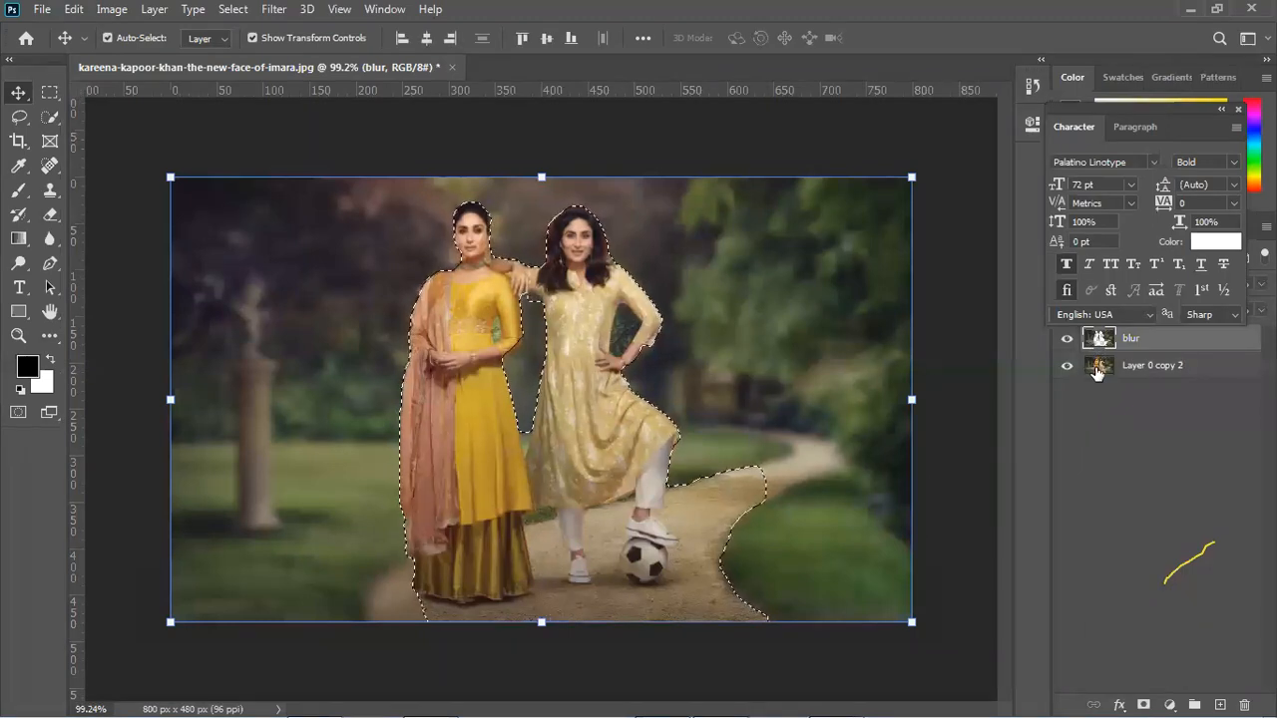
{"action": "left_click", "coordinate": [1105, 367]}
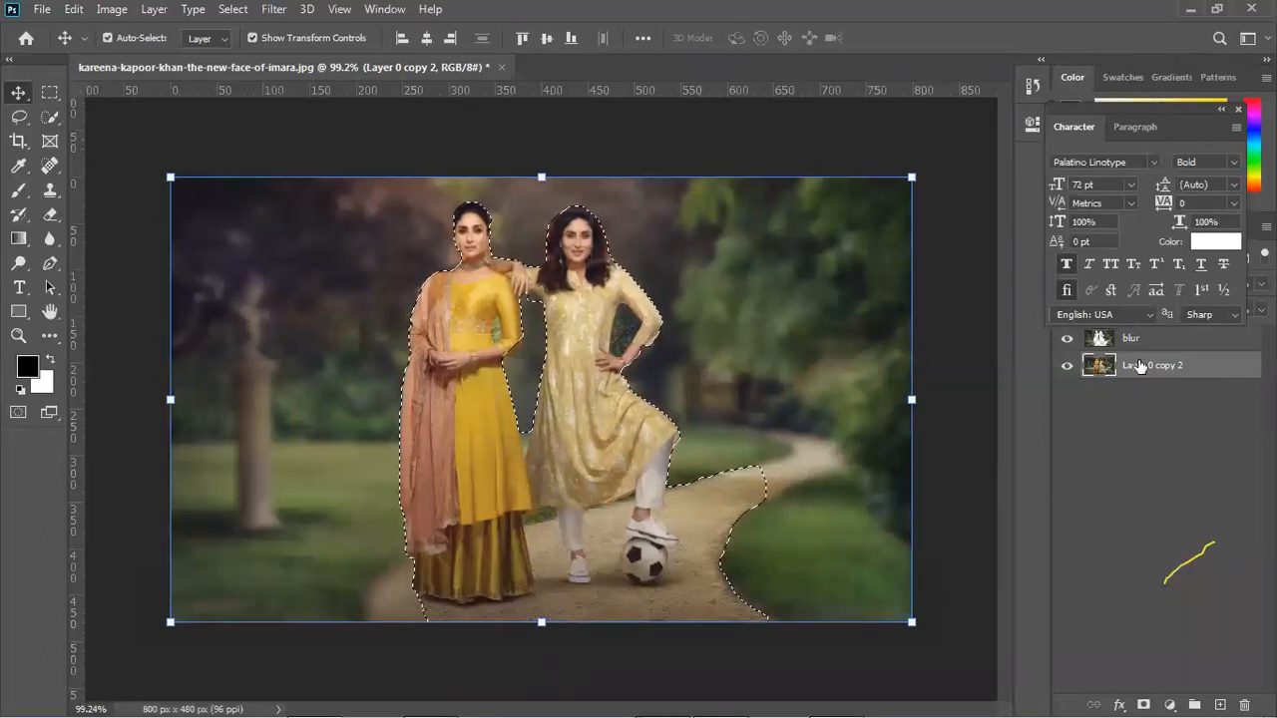
{"action": "key", "text": "ctrl+shift+i"}
{"action": "key", "text": "Delete"}
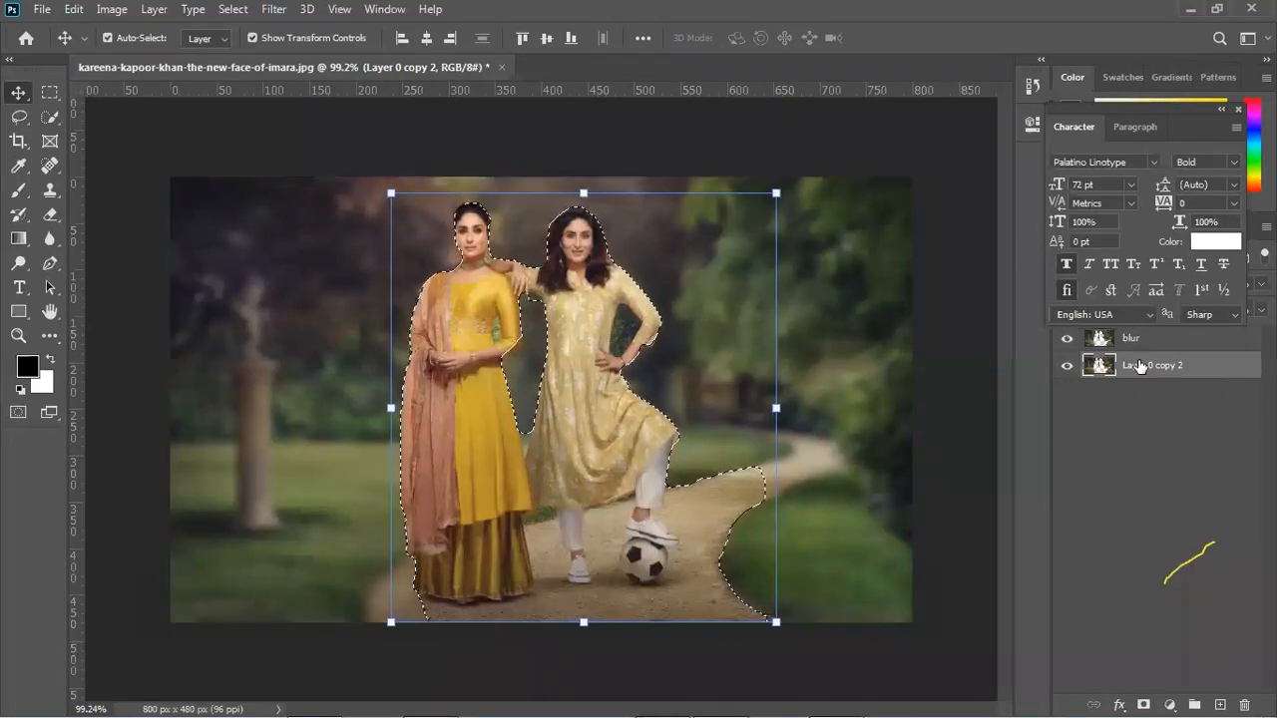
Deselect the cleared area and delete the blur layer, keeping only Layer 0 copy 2.
{"action": "key", "text": "ctrl+d"}
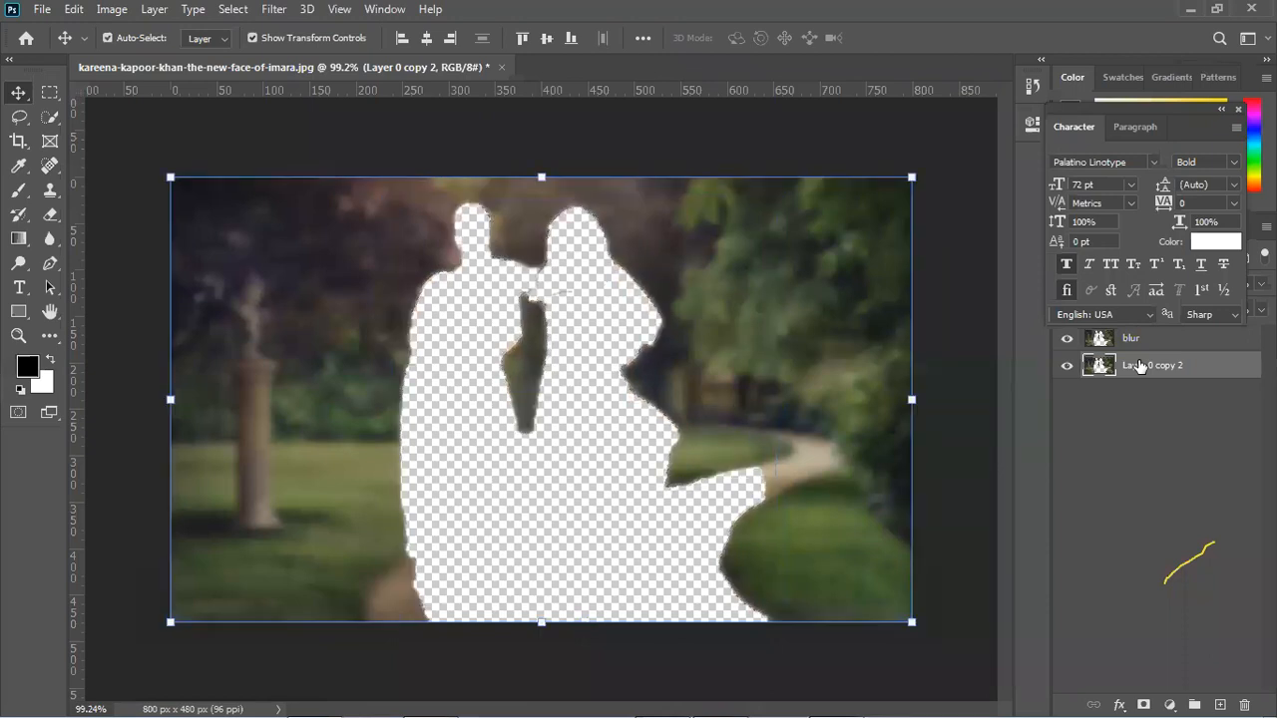
{"action": "left_click", "coordinate": [1148, 346]}
{"action": "key", "text": "Delete"}
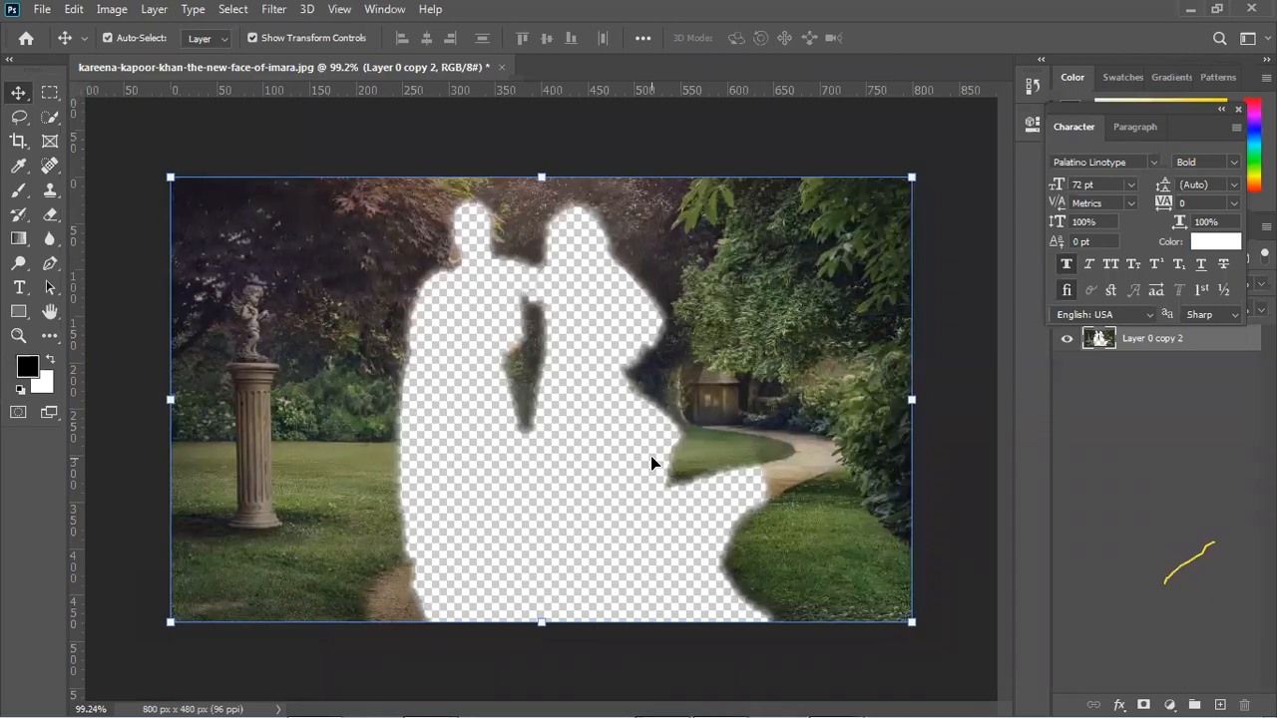
Undo the recent edits back to the point before Layer 0 copy was deleted.
{"action": "key", "text": "ctrl+z"}
{"action": "key", "text": "ctrl+alt+z"}
{"action": "key", "text": "ctrl+z"}
{"action": "key", "text": "ctrl+z"}
{"action": "key", "text": "ctrl+z"}
{"action": "key", "text": "ctrl+z"}
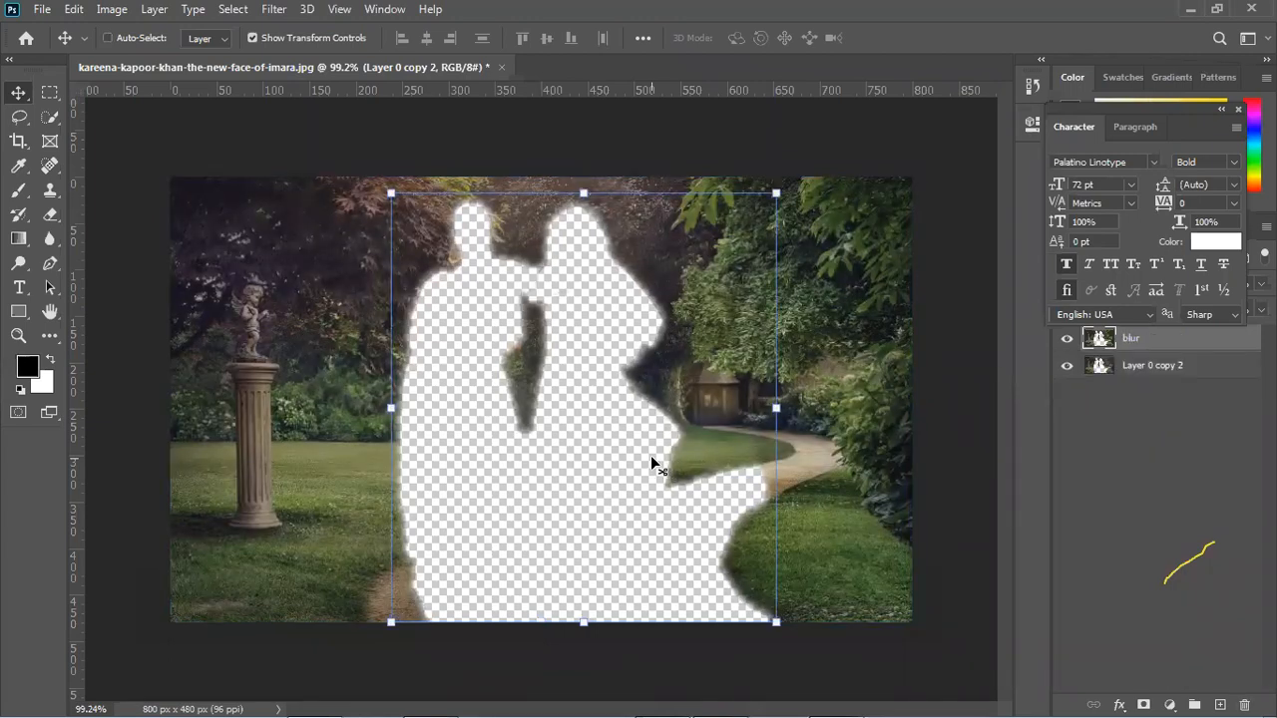
{"action": "key", "text": "ctrl+z"}
{"action": "key", "text": "ctrl+z"}
{"action": "key", "text": "ctrl+z"}
{"action": "key", "text": "ctrl+z"}
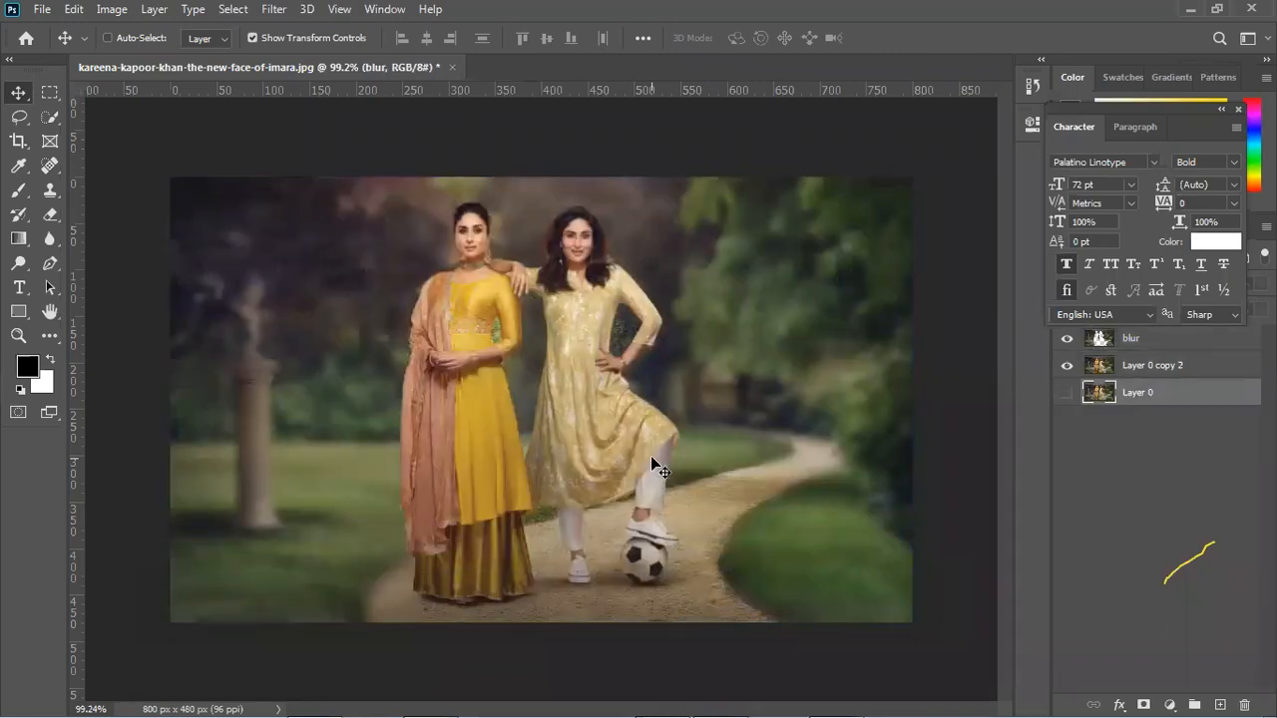
{"action": "key", "text": "ctrl+z"}
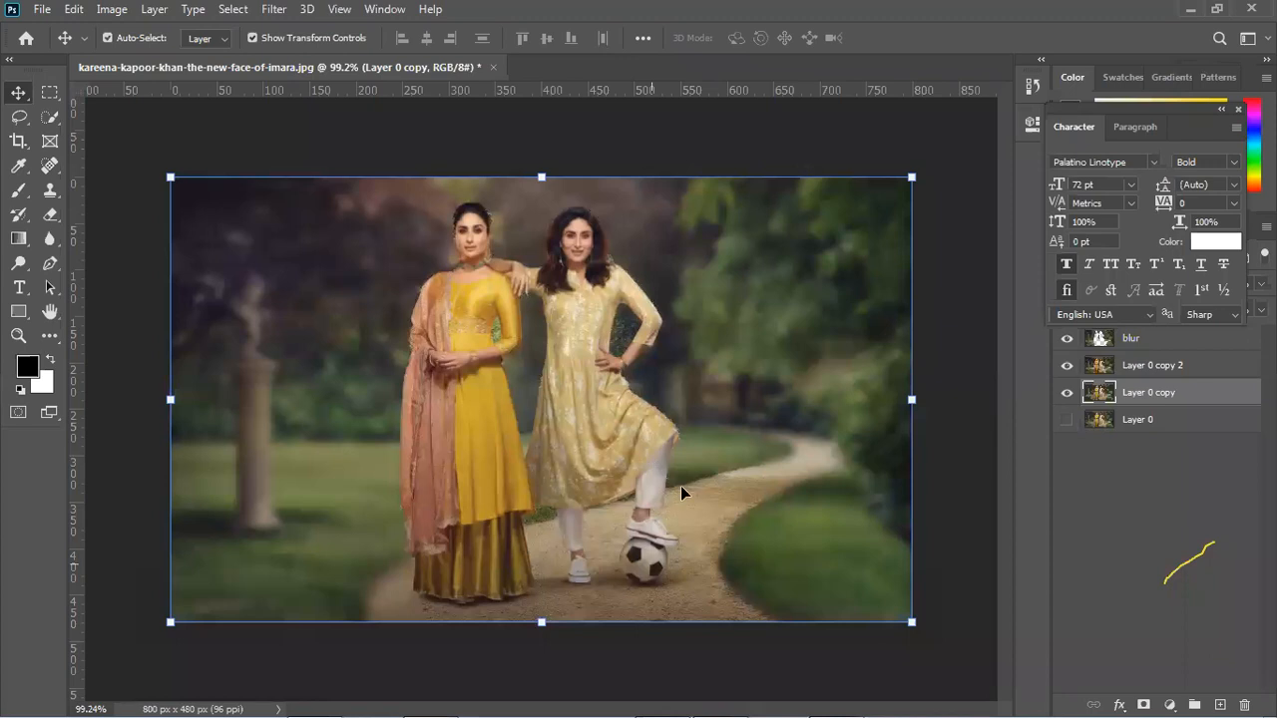
Toggle the visibility of Layer 0 copy and Layer 0, leaving both layers hidden.
{"action": "left_click", "coordinate": [691, 422]}
{"action": "left_click", "coordinate": [1126, 395]}
{"action": "left_click", "coordinate": [1066, 393]}
{"action": "left_click", "coordinate": [1066, 421]}
{"action": "left_click", "coordinate": [1067, 395]}
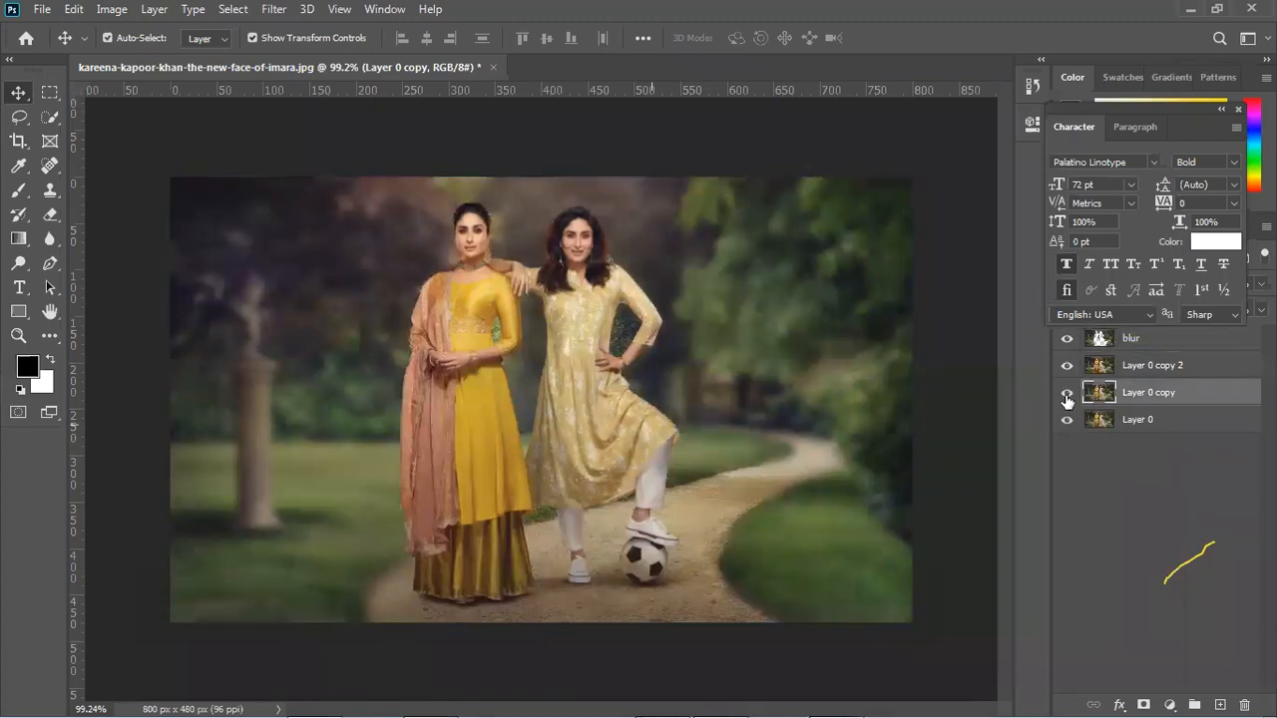
{"action": "left_click", "coordinate": [1066, 421]}
{"action": "left_click", "coordinate": [1067, 402]}
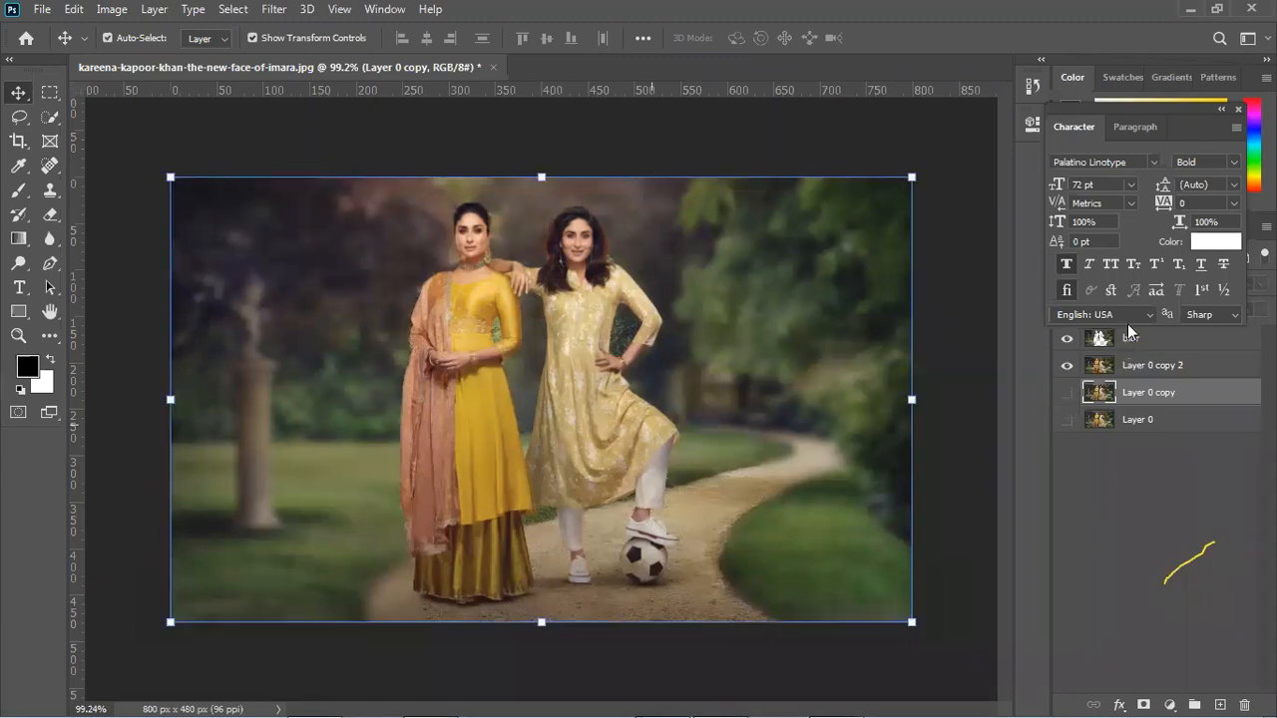
Delete the blur layer above Layer 0 copy 2.
{"action": "left_click", "coordinate": [1133, 365]}
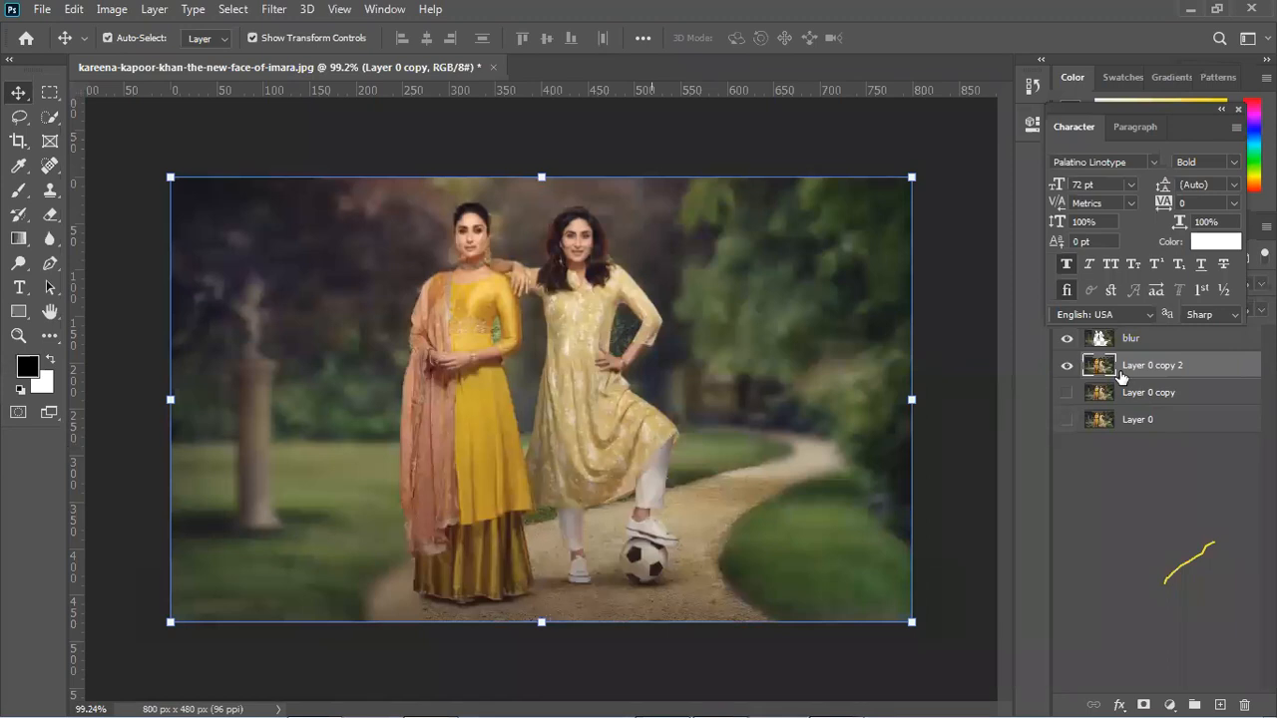
{"action": "left_click", "coordinate": [1150, 343]}
{"action": "key", "text": "Delete"}
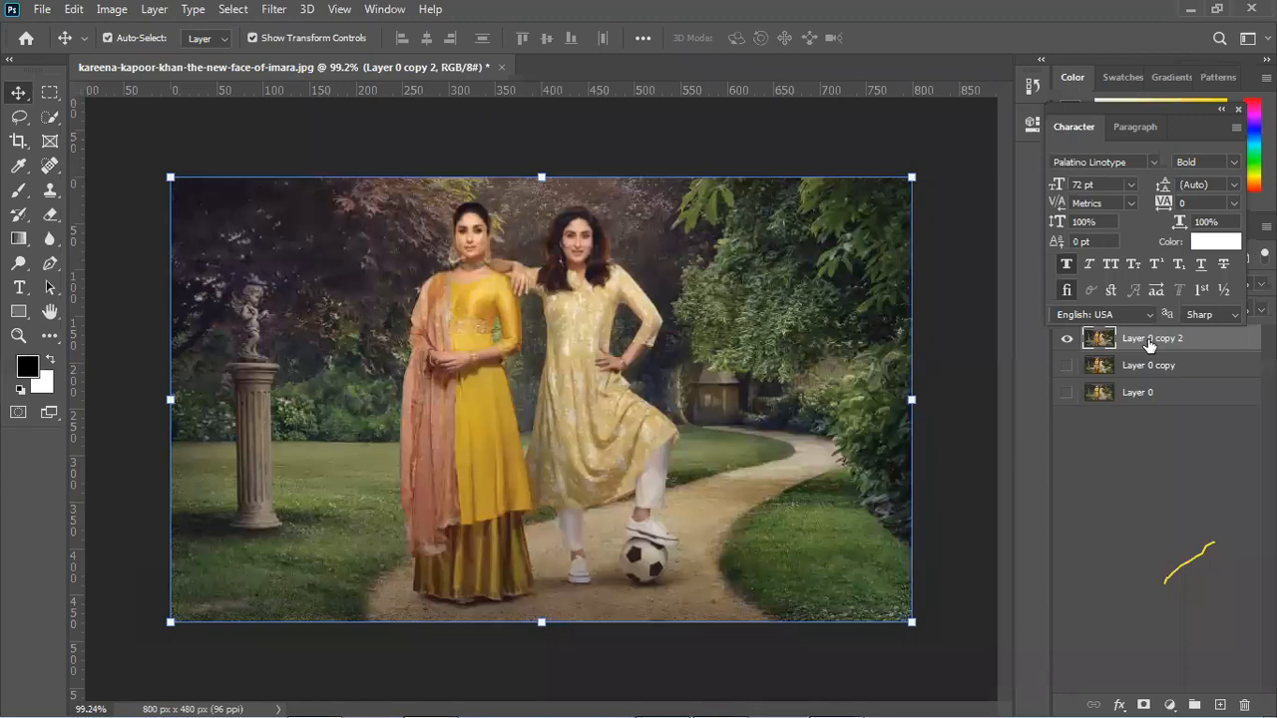
Toggle the on-canvas extras to view the picture with and without the layer outline, leaving them shown.
{"action": "key", "text": "ctrl+shift+a"}
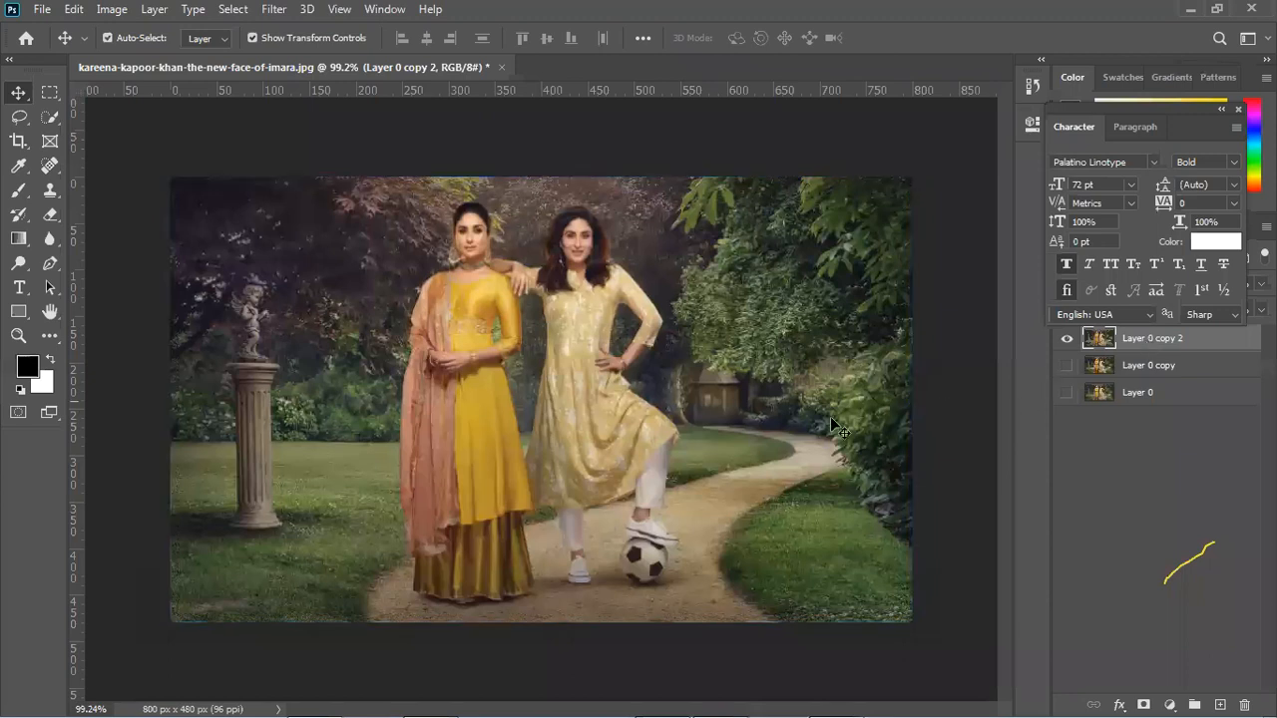
{"action": "key", "text": "ctrl+h"}
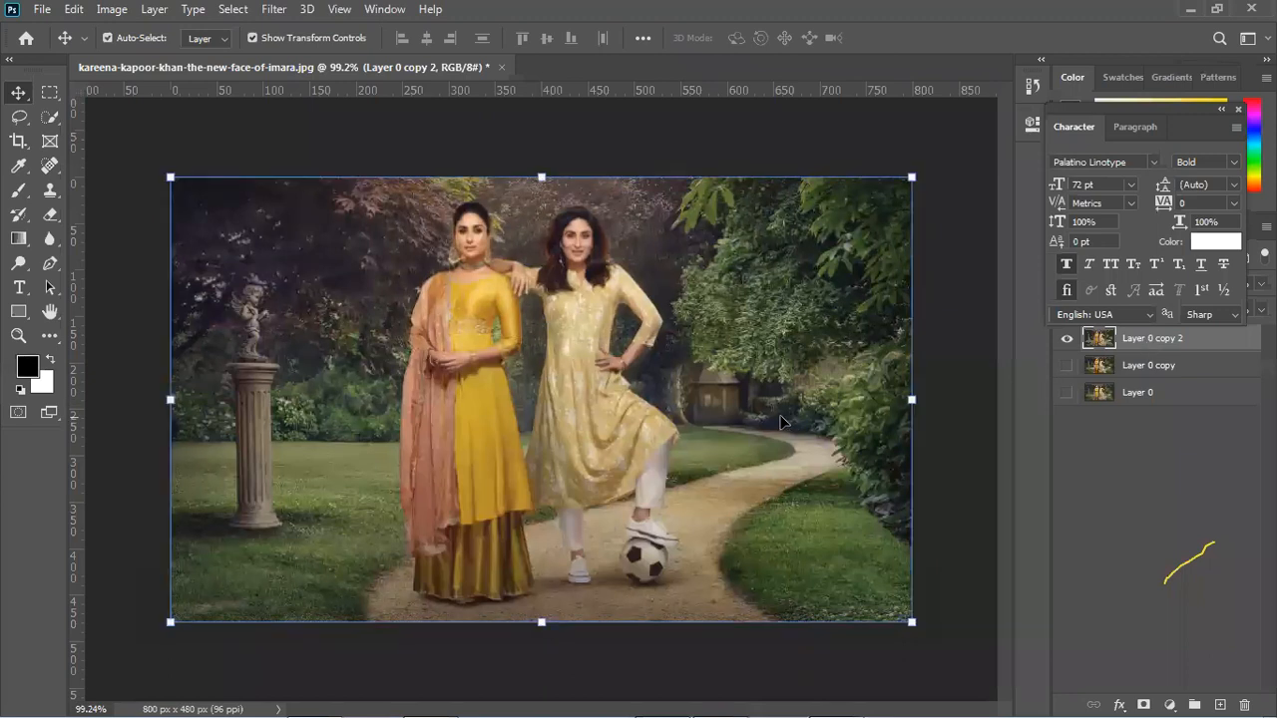
{"action": "key", "text": "ctrl+h"}
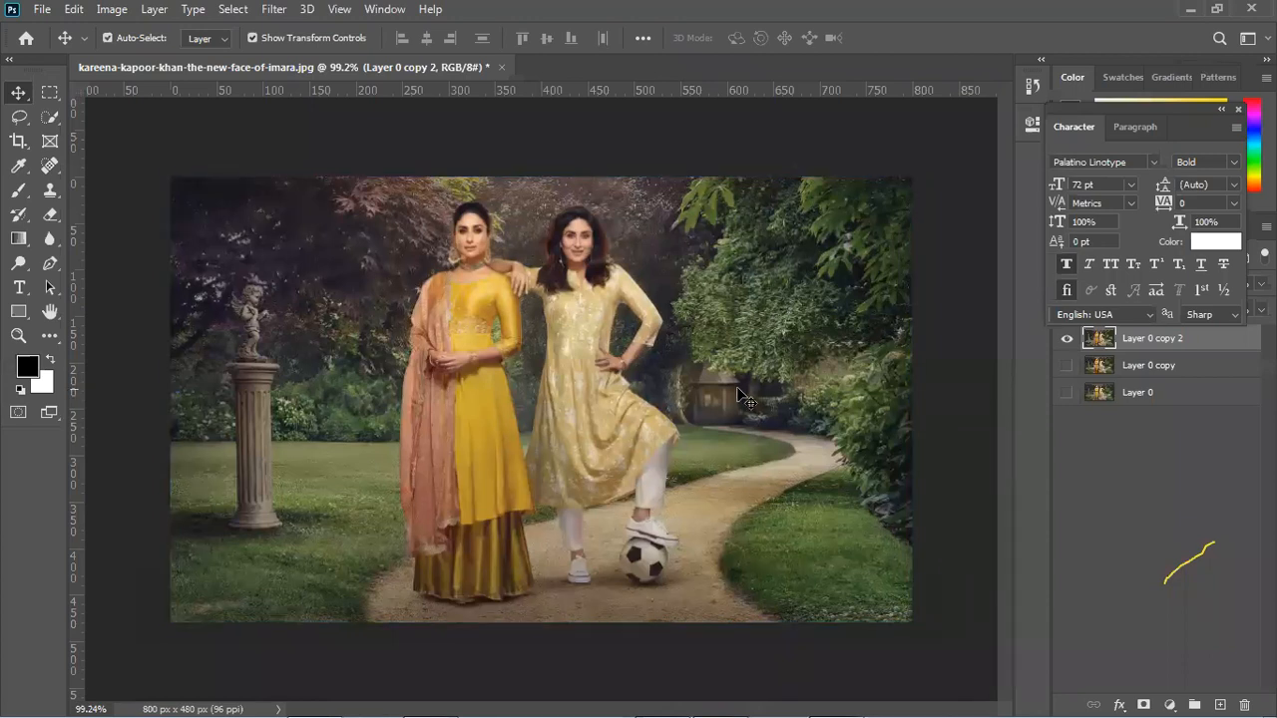
{"action": "key", "text": "ctrl+h"}
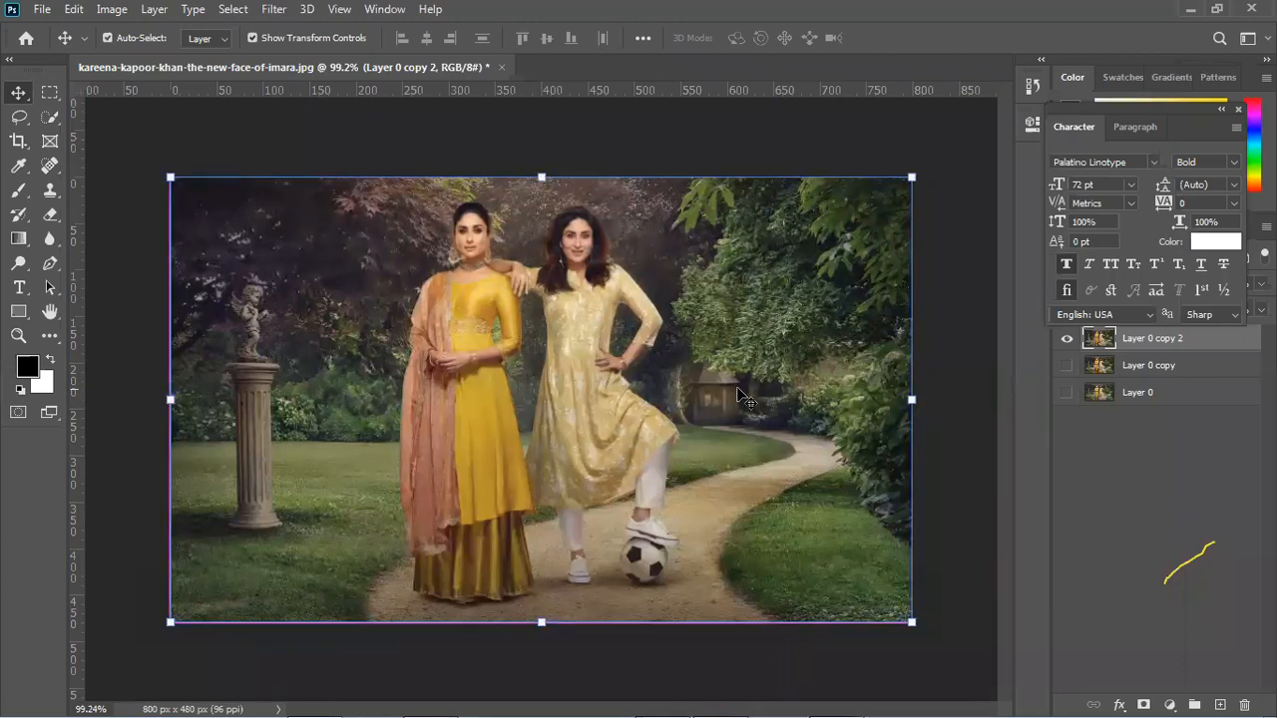
Apply a Hue/Saturation adjustment to Layer 0 copy 2 with the saturation set to -100.
{"action": "key", "text": "ctrl+u"}
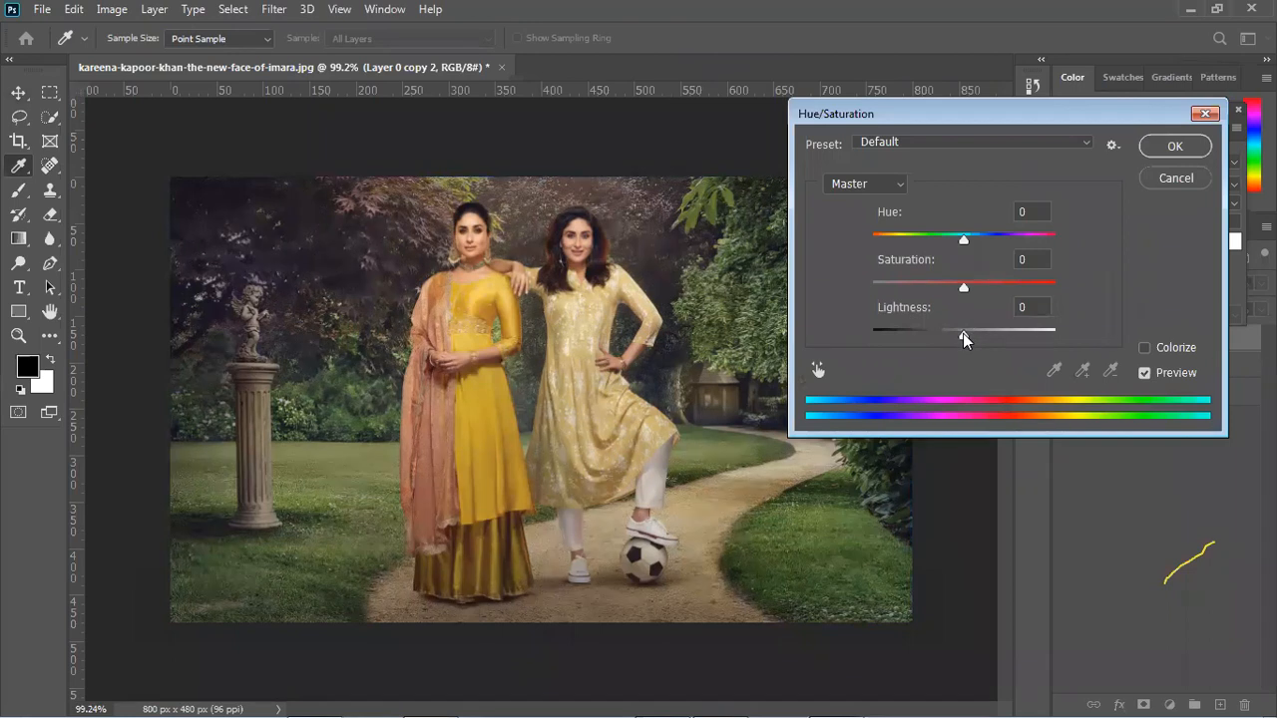
{"action": "left_click_drag", "start_coordinate": [963, 291], "coordinate": [761, 277]}
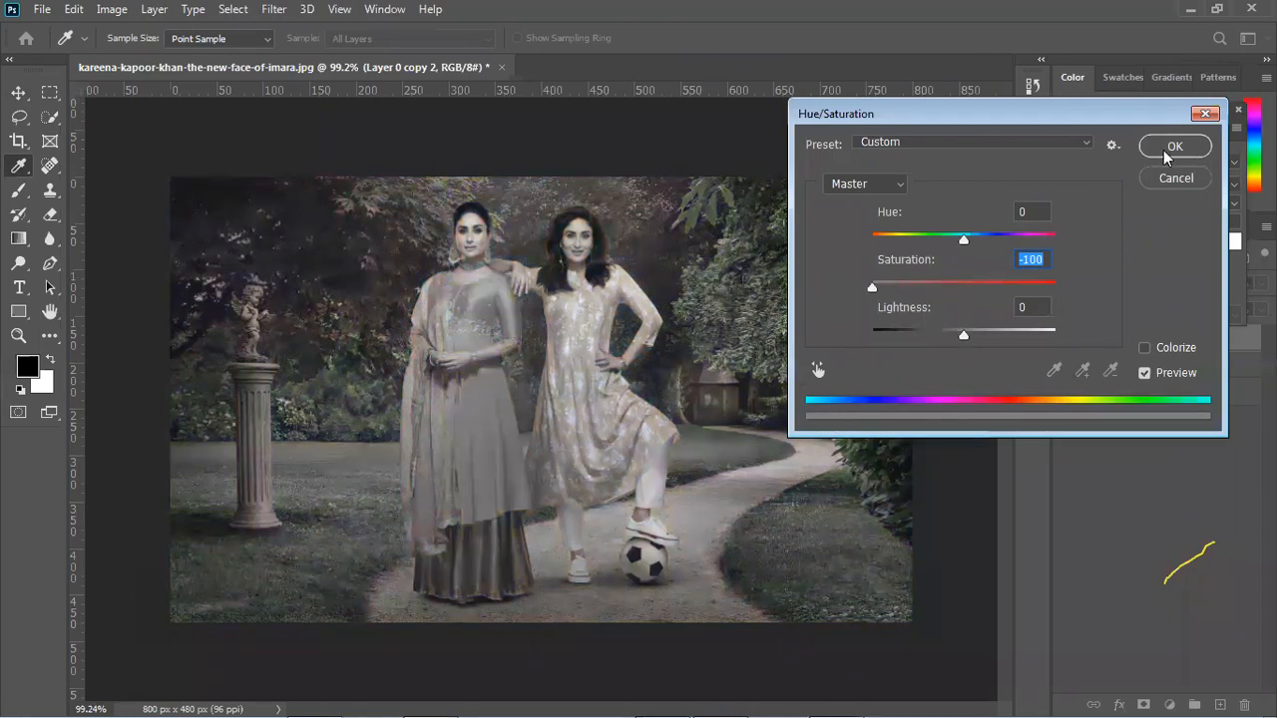
{"action": "left_click", "coordinate": [1165, 150]}
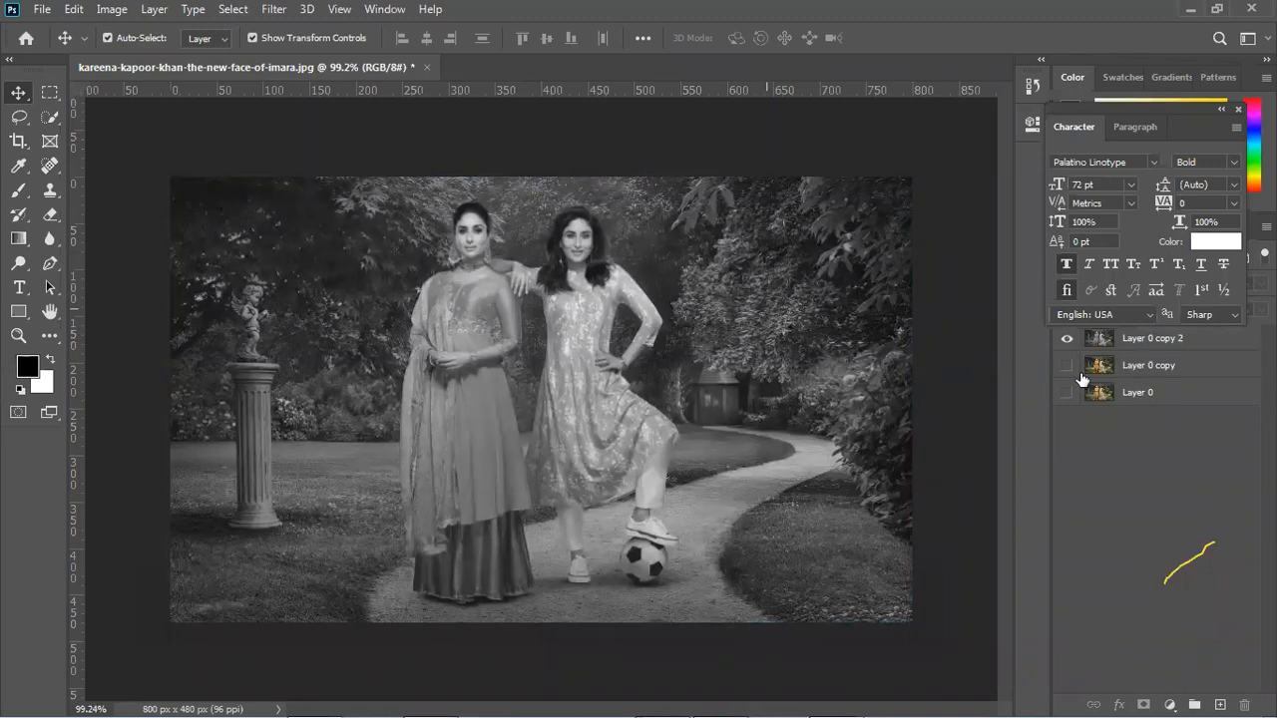
Shift the black-and-white Layer 0 copy 2 down over the visible Layer 0 copy and erase the first woman's head and upper body from it.
{"action": "left_click_drag", "start_coordinate": [612, 303], "coordinate": [664, 446]}
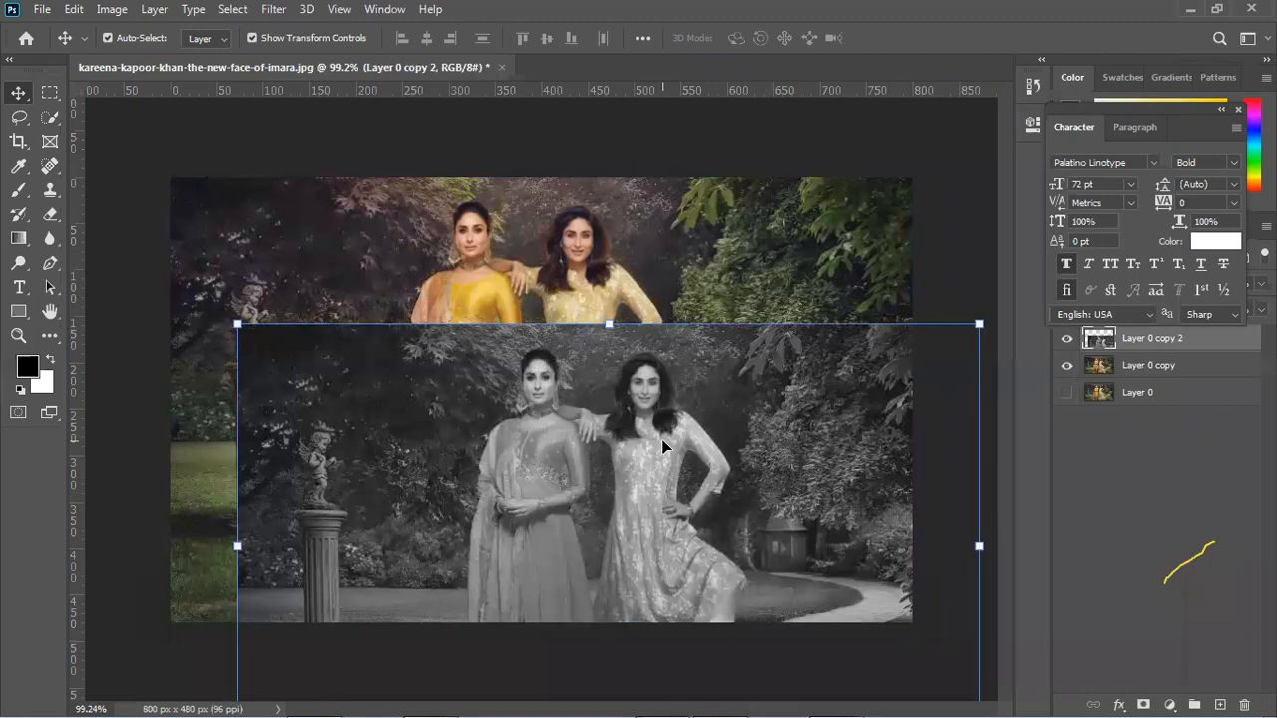
{"action": "left_click_drag", "start_coordinate": [712, 397], "coordinate": [647, 361]}
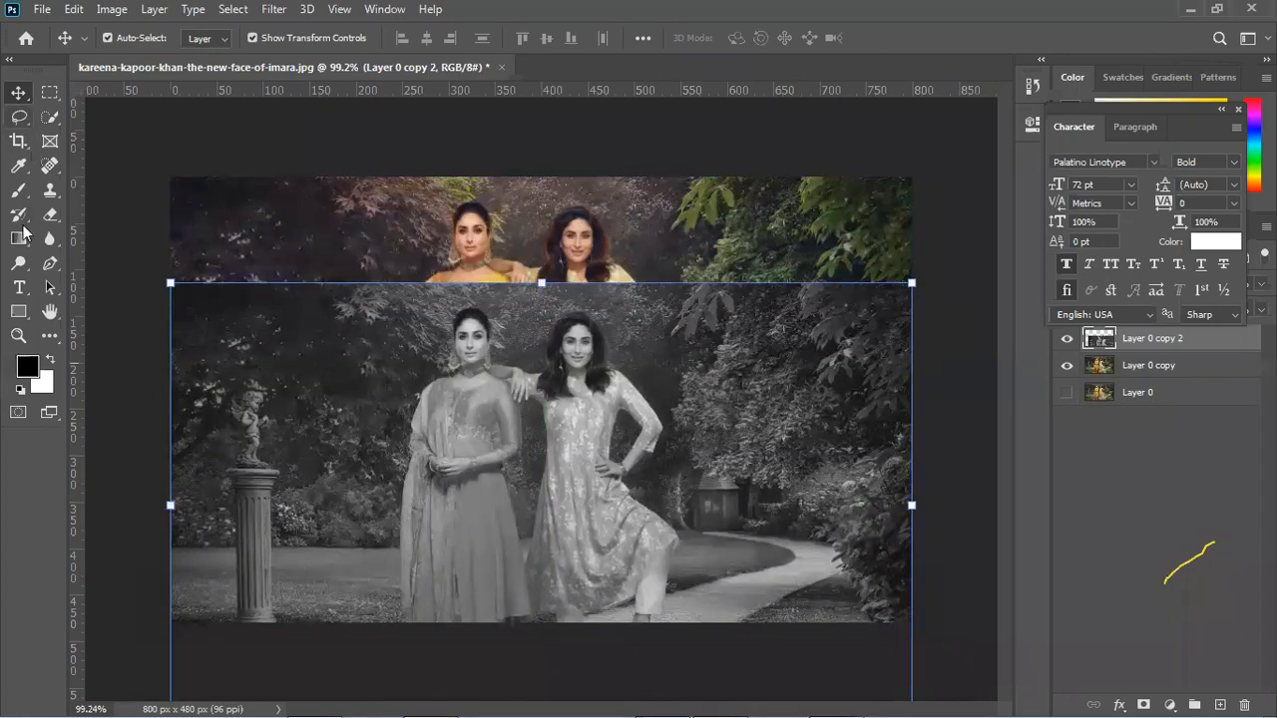
{"action": "left_click", "coordinate": [51, 212]}
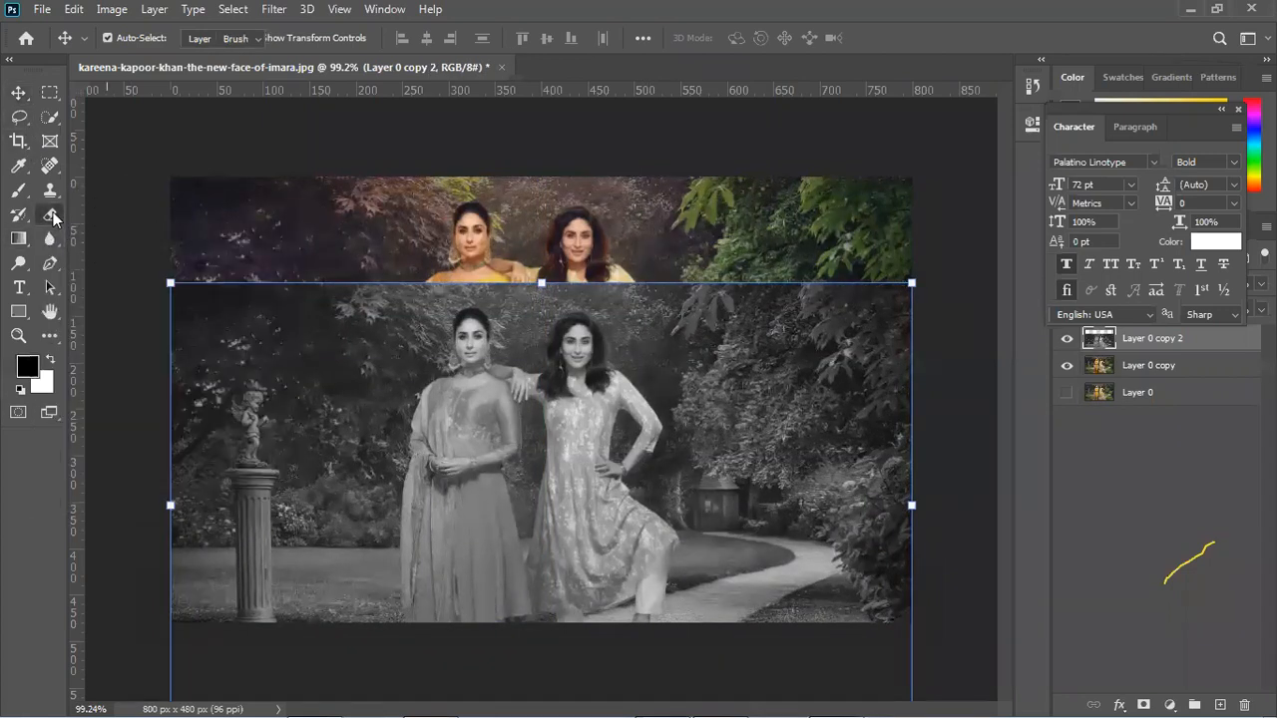
{"action": "mouse_move", "coordinate": [464, 333]}
{"action": "left_mouse_down"}
{"action": "mouse_move", "coordinate": [466, 365]}
{"action": "mouse_move", "coordinate": [503, 391]}
{"action": "mouse_move", "coordinate": [437, 384]}
{"action": "mouse_move", "coordinate": [490, 401]}
{"action": "mouse_move", "coordinate": [434, 405]}
{"action": "mouse_move", "coordinate": [492, 401]}
{"action": "mouse_move", "coordinate": [505, 417]}
{"action": "mouse_move", "coordinate": [502, 399]}
{"action": "mouse_move", "coordinate": [513, 451]}
{"action": "mouse_move", "coordinate": [453, 465]}
{"action": "mouse_move", "coordinate": [457, 444]}
{"action": "mouse_move", "coordinate": [481, 437]}
{"action": "mouse_move", "coordinate": [481, 413]}
{"action": "mouse_move", "coordinate": [483, 440]}
{"action": "mouse_move", "coordinate": [487, 410]}
{"action": "mouse_move", "coordinate": [483, 453]}
{"action": "mouse_move", "coordinate": [455, 457]}
{"action": "mouse_move", "coordinate": [467, 414]}
{"action": "mouse_move", "coordinate": [457, 439]}
{"action": "mouse_move", "coordinate": [447, 414]}
{"action": "mouse_move", "coordinate": [443, 440]}
{"action": "mouse_move", "coordinate": [429, 393]}
{"action": "mouse_move", "coordinate": [415, 436]}
{"action": "mouse_move", "coordinate": [421, 397]}
{"action": "mouse_move", "coordinate": [432, 471]}
{"action": "left_mouse_up"}
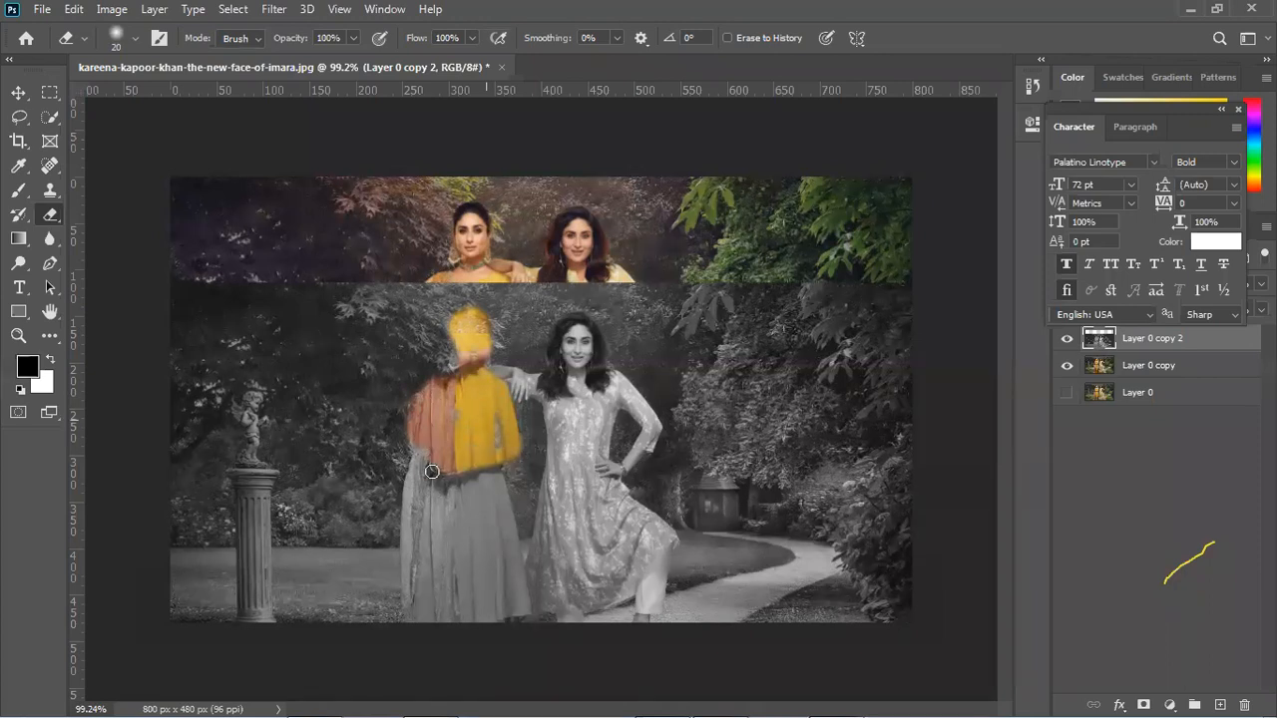
Move Layer 0 copy 2 back up into alignment with the color layer beneath and leave it as the active layer.
{"action": "left_click", "coordinate": [21, 96]}
{"action": "left_click_drag", "start_coordinate": [332, 352], "coordinate": [340, 251]}
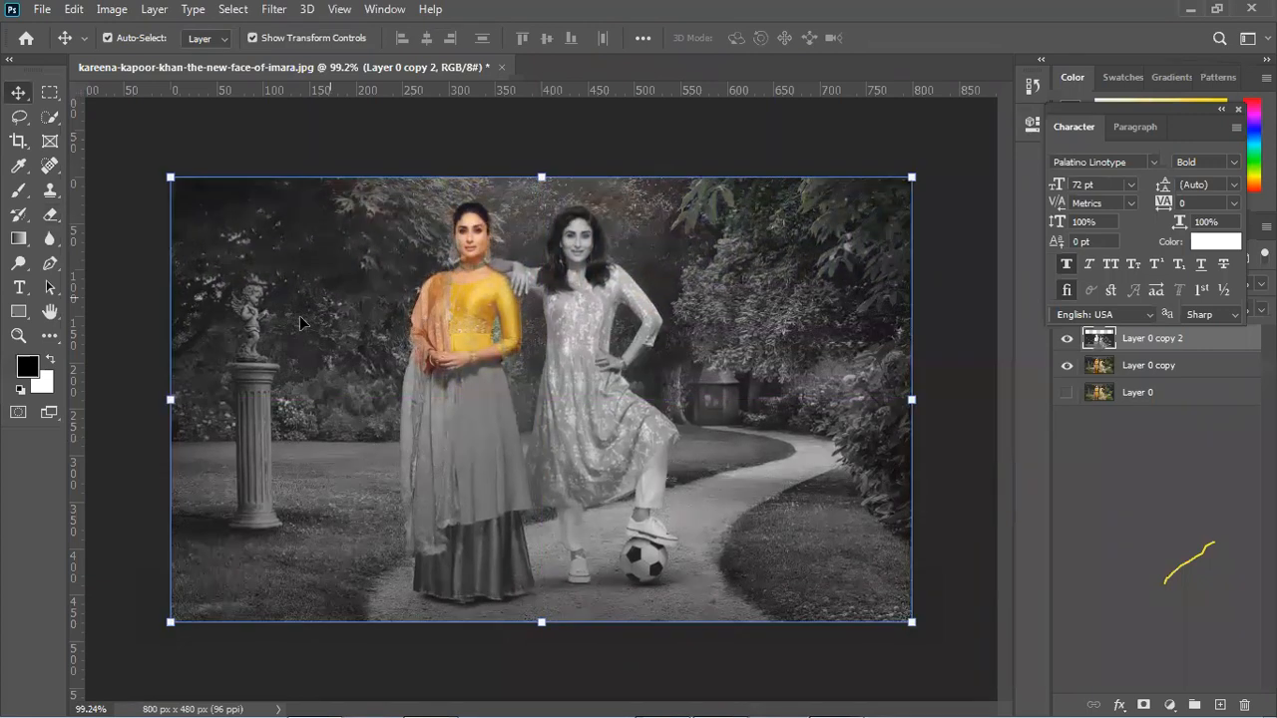
{"action": "left_click", "coordinate": [135, 289]}
{"action": "left_click", "coordinate": [458, 335]}
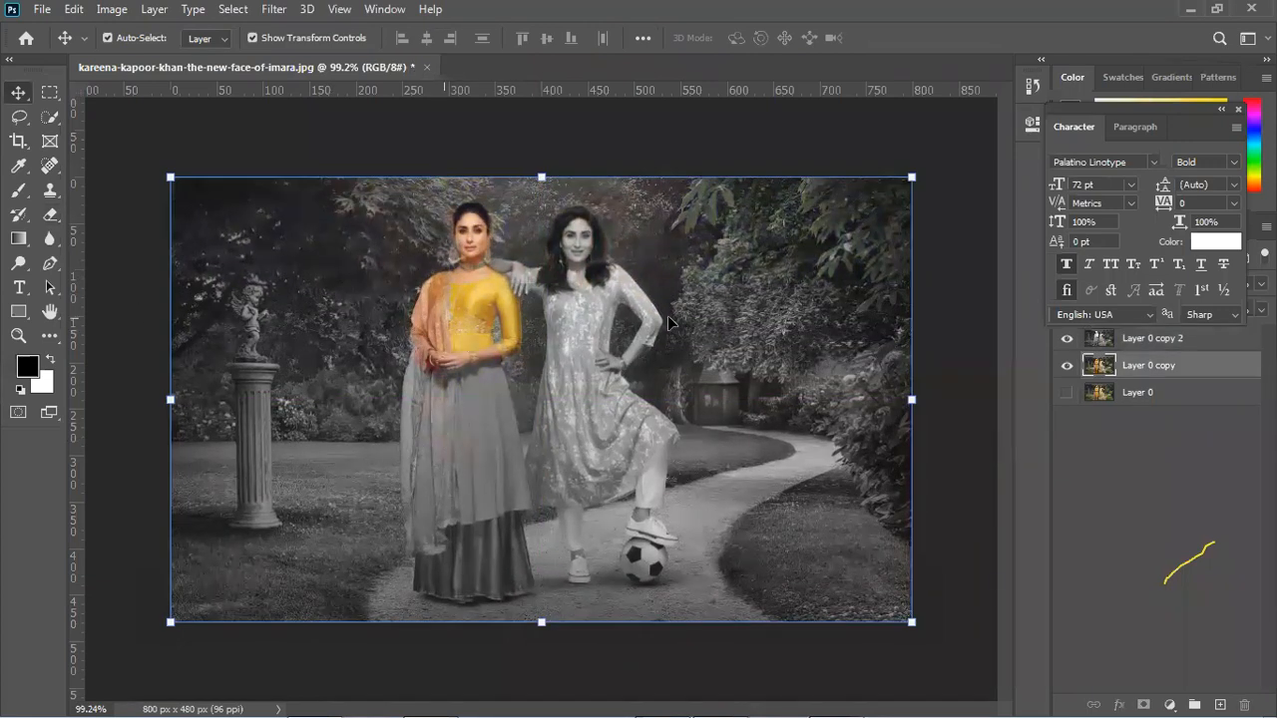
{"action": "left_click", "coordinate": [1142, 343]}
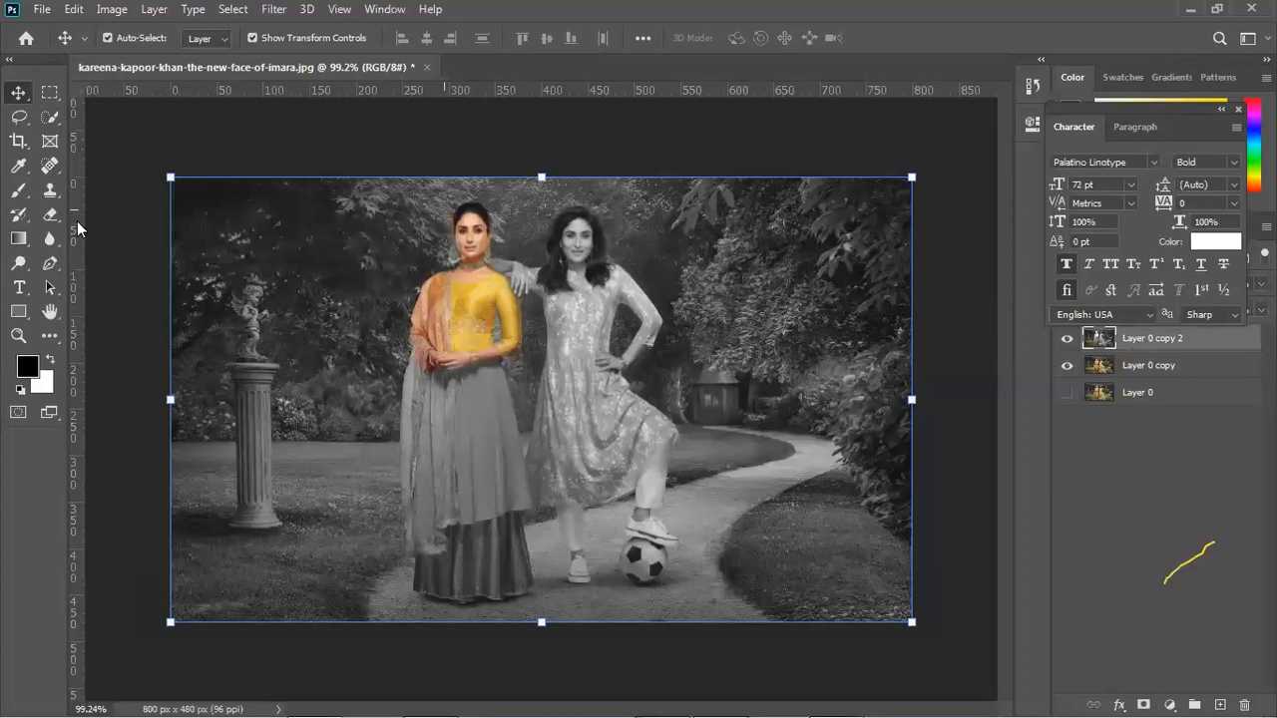
Erase the rest of the first woman's dress and scarf from Layer 0 copy 2, enlarging the eraser to 40 for the lower skirt.
{"action": "left_click", "coordinate": [48, 217]}
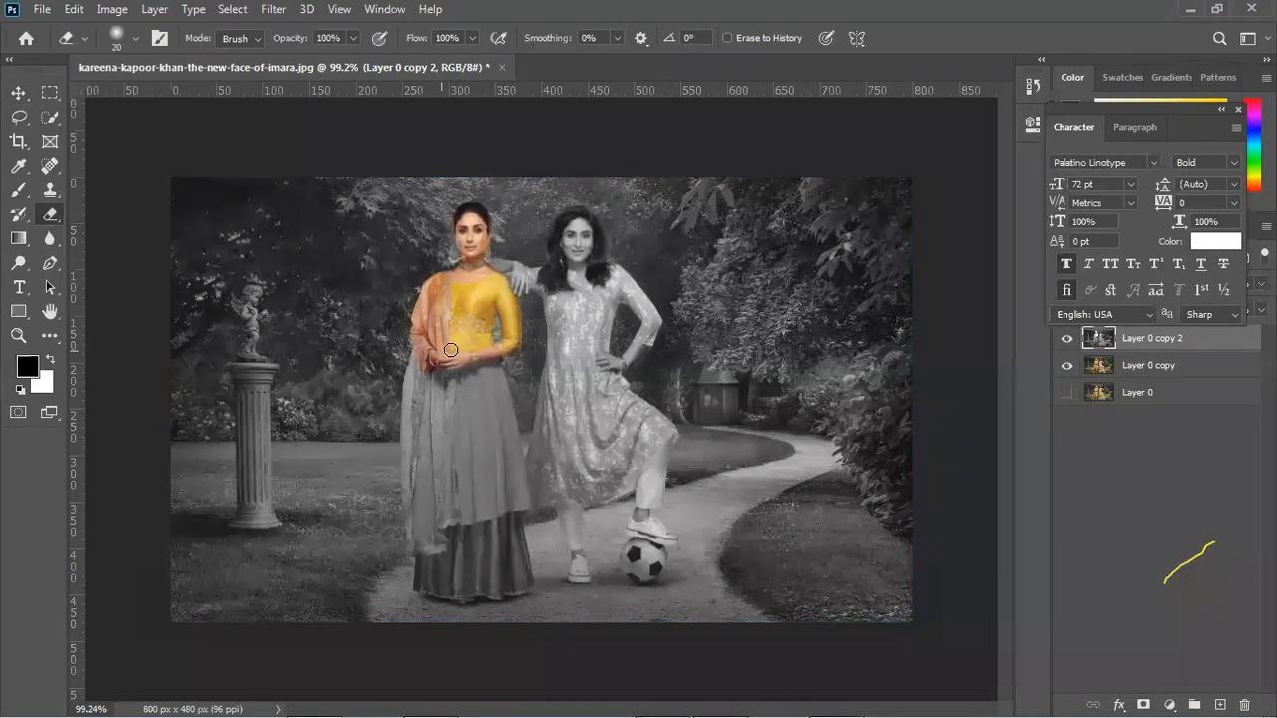
{"action": "left_click_drag", "start_coordinate": [449, 355], "coordinate": [465, 433]}
{"action": "mouse_move", "coordinate": [480, 363]}
{"action": "left_mouse_down"}
{"action": "mouse_move", "coordinate": [488, 404]}
{"action": "mouse_move", "coordinate": [490, 377]}
{"action": "mouse_move", "coordinate": [514, 501]}
{"action": "mouse_move", "coordinate": [471, 436]}
{"action": "mouse_move", "coordinate": [467, 484]}
{"action": "mouse_move", "coordinate": [484, 406]}
{"action": "mouse_move", "coordinate": [443, 382]}
{"action": "mouse_move", "coordinate": [437, 356]}
{"action": "mouse_move", "coordinate": [430, 385]}
{"action": "mouse_move", "coordinate": [427, 353]}
{"action": "mouse_move", "coordinate": [415, 471]}
{"action": "mouse_move", "coordinate": [424, 501]}
{"action": "mouse_move", "coordinate": [429, 437]}
{"action": "mouse_move", "coordinate": [441, 521]}
{"action": "mouse_move", "coordinate": [441, 457]}
{"action": "mouse_move", "coordinate": [506, 550]}
{"action": "mouse_move", "coordinate": [505, 523]}
{"action": "mouse_move", "coordinate": [479, 498]}
{"action": "mouse_move", "coordinate": [437, 540]}
{"action": "mouse_move", "coordinate": [421, 502]}
{"action": "mouse_move", "coordinate": [425, 543]}
{"action": "mouse_move", "coordinate": [470, 517]}
{"action": "mouse_move", "coordinate": [488, 452]}
{"action": "left_mouse_up"}
{"action": "key", "text": "bracketright"}
{"action": "key", "text": "bracketright"}
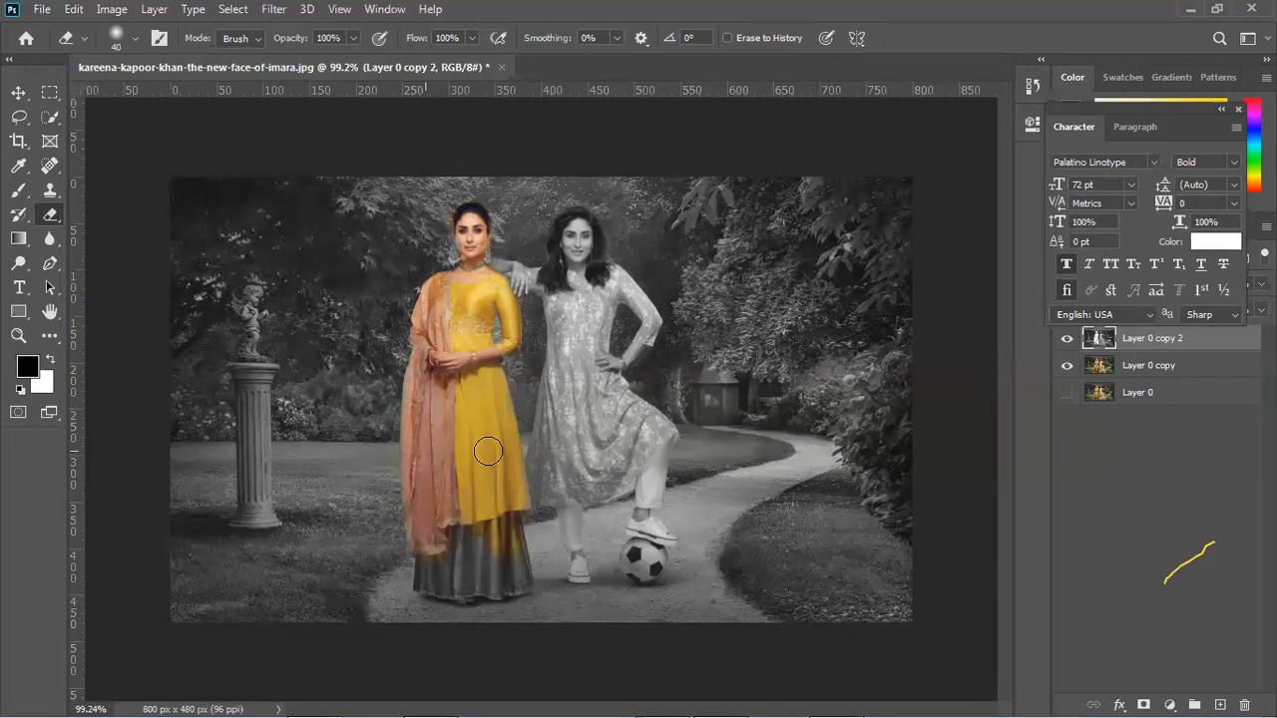
{"action": "scroll", "coordinate": [488, 452], "scroll_direction": "up", "scroll_amount": 1}
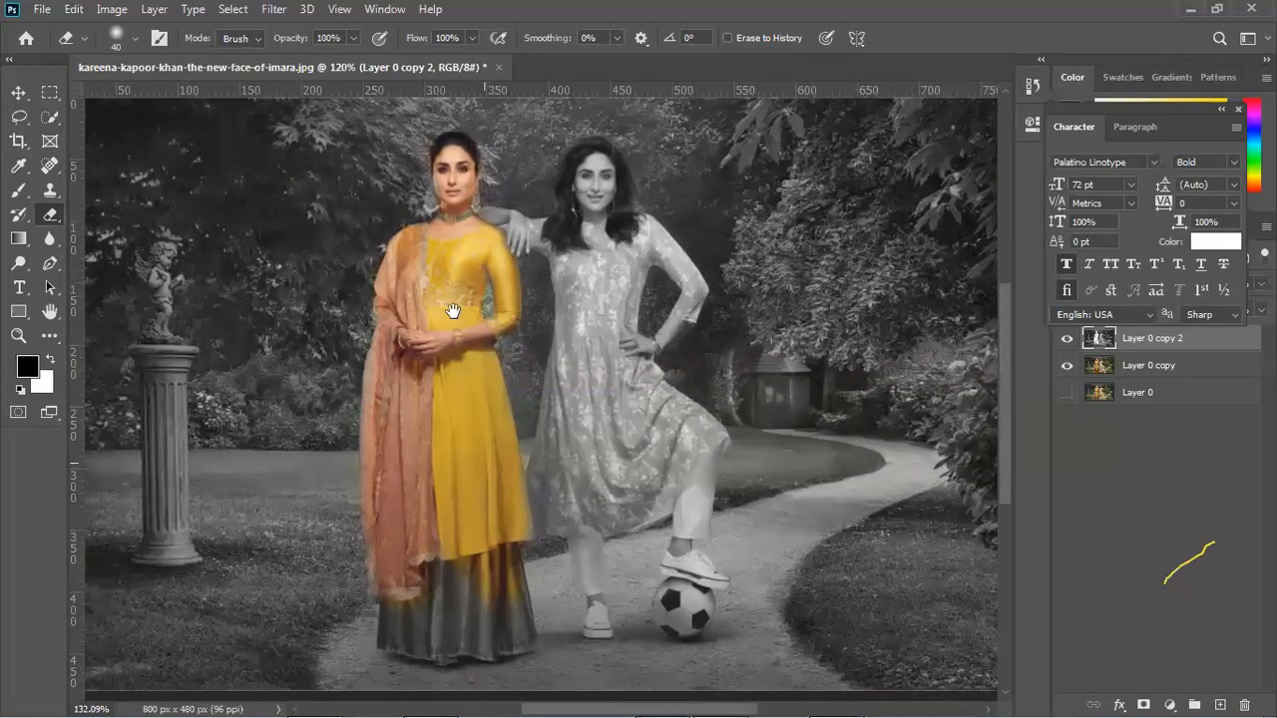
{"action": "left_click_drag", "start_coordinate": [452, 312], "coordinate": [423, 163]}
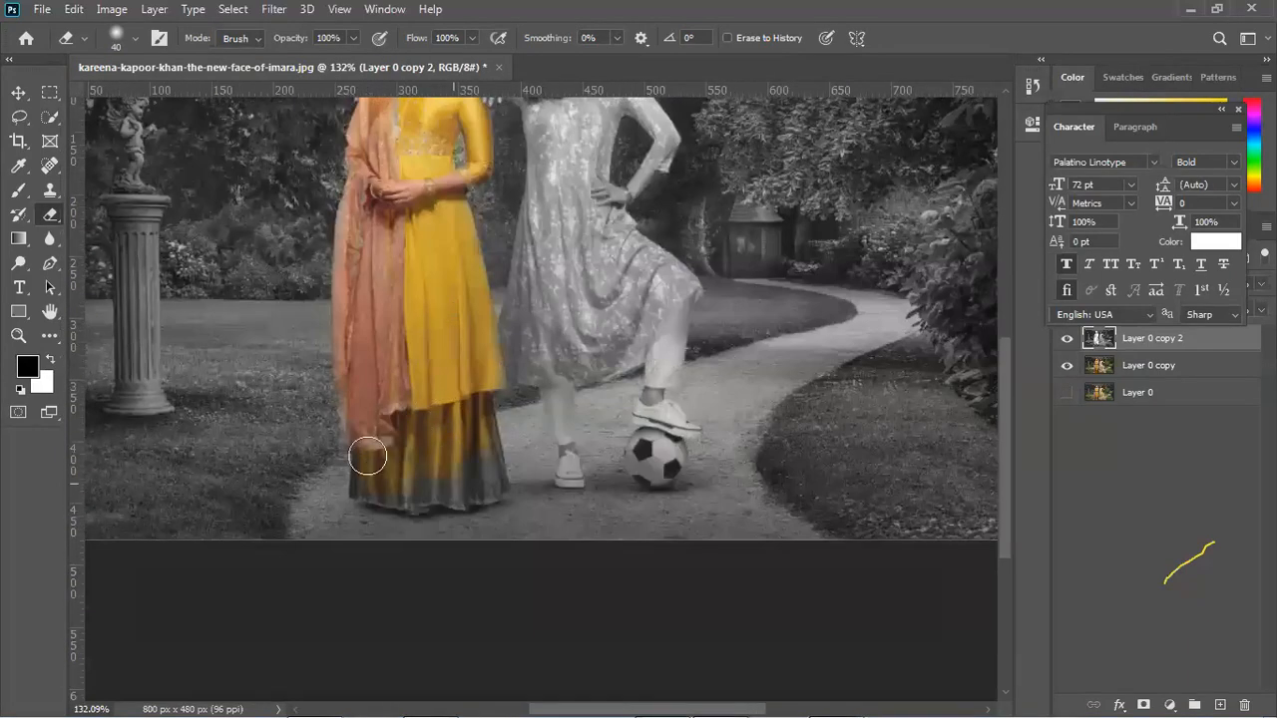
{"action": "mouse_move", "coordinate": [409, 491]}
{"action": "left_mouse_down"}
{"action": "mouse_move", "coordinate": [457, 486]}
{"action": "mouse_move", "coordinate": [476, 474]}
{"action": "mouse_move", "coordinate": [476, 448]}
{"action": "mouse_move", "coordinate": [483, 490]}
{"action": "mouse_move", "coordinate": [428, 434]}
{"action": "left_mouse_up"}
{"action": "scroll", "coordinate": [434, 436], "scroll_direction": "down", "scroll_amount": 3}
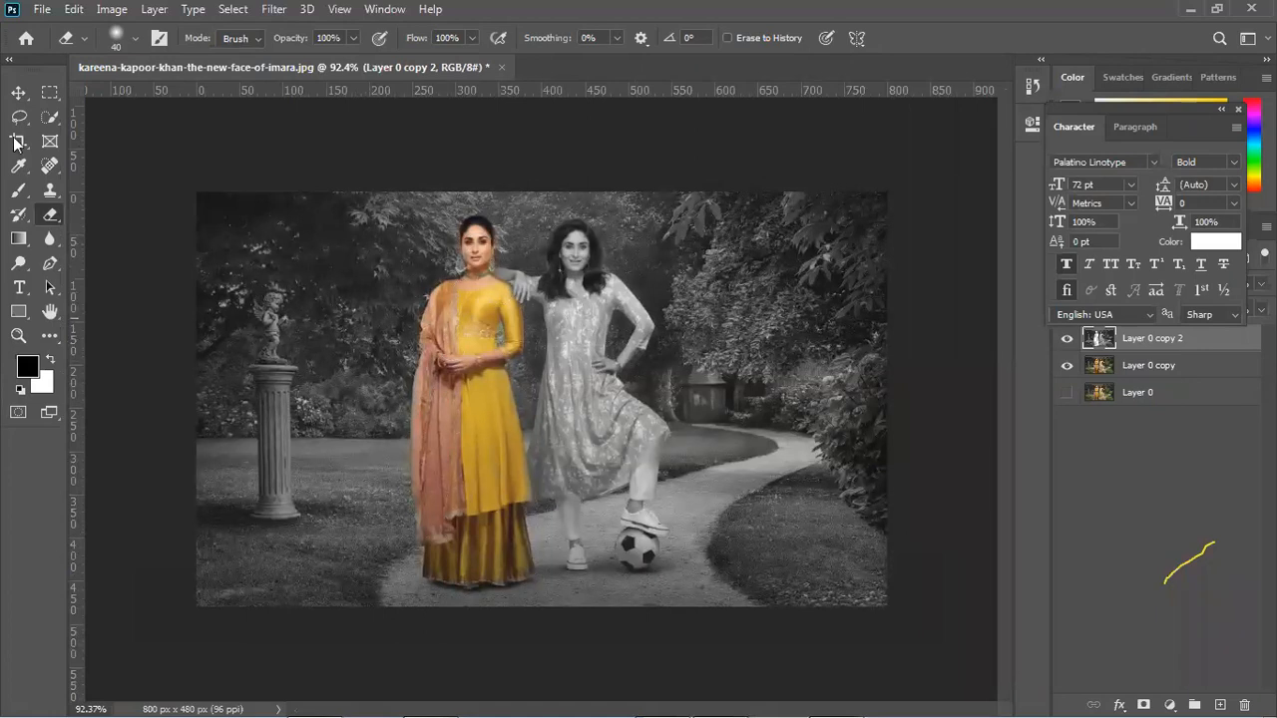
Shift Layer 0 copy 2 aside with Layer 0 copy hidden to view the erased cutout, and realign it with the canvas.
{"action": "left_click", "coordinate": [18, 92]}
{"action": "left_click_drag", "start_coordinate": [422, 333], "coordinate": [527, 333]}
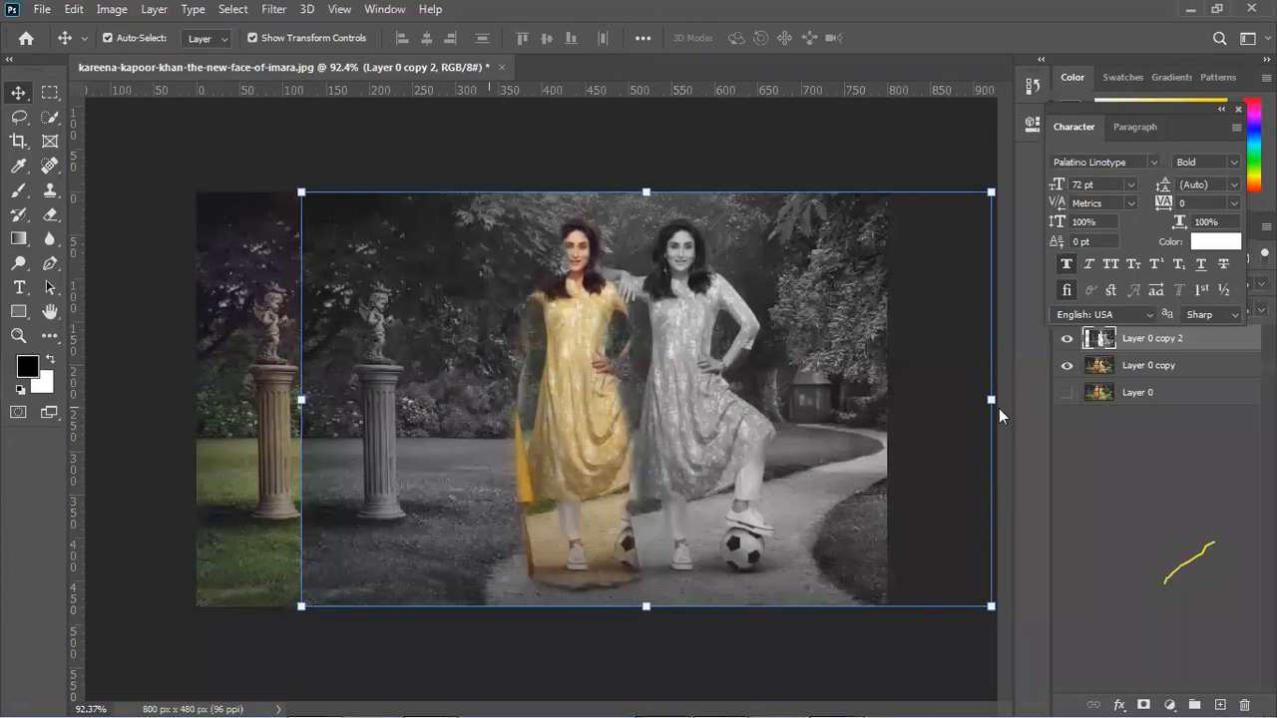
{"action": "left_click", "coordinate": [1065, 367]}
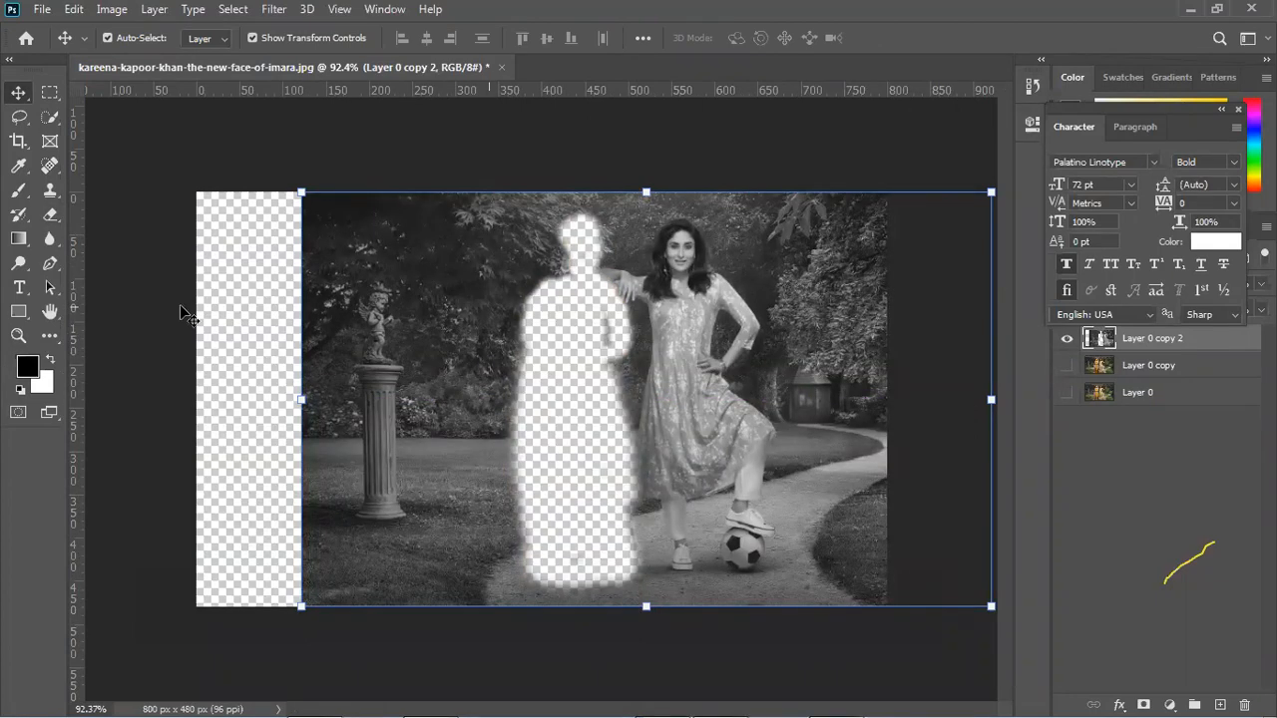
{"action": "left_click_drag", "start_coordinate": [521, 351], "coordinate": [417, 351]}
{"action": "left_click", "coordinate": [161, 250]}
{"action": "left_click", "coordinate": [281, 284]}
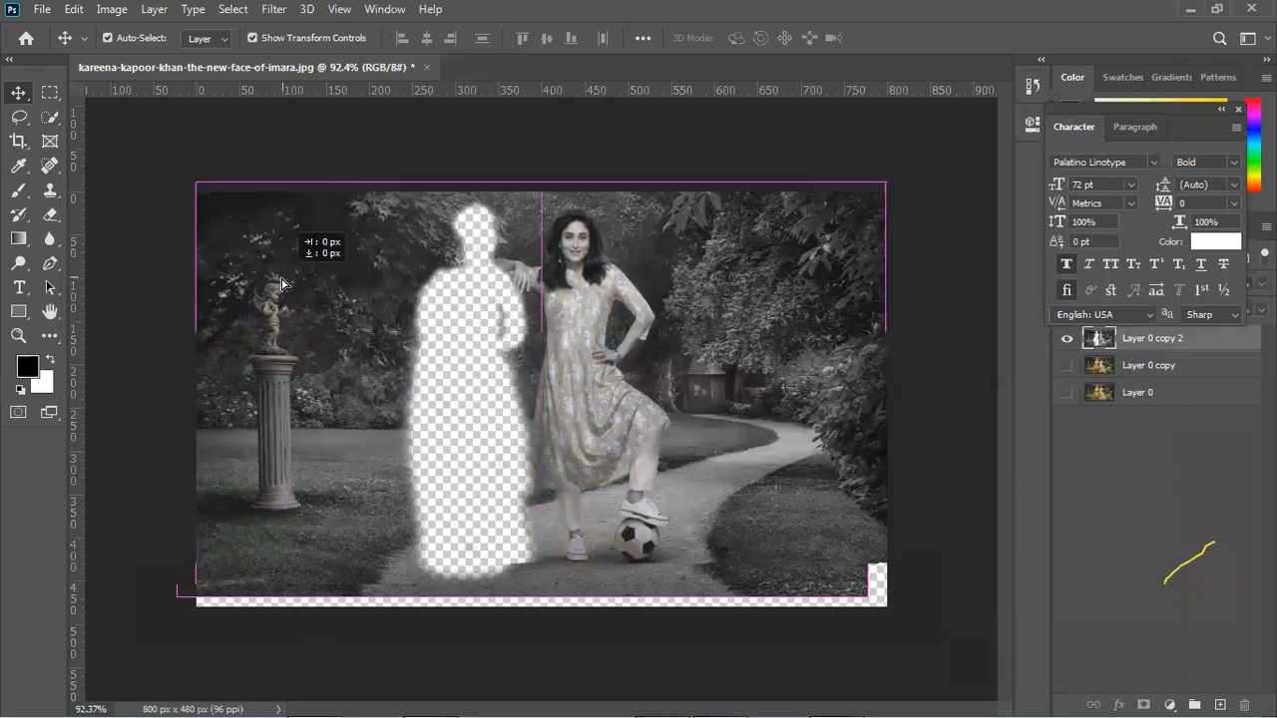
{"action": "left_click_drag", "start_coordinate": [281, 284], "coordinate": [282, 293]}
{"action": "key", "text": "ctrl+t"}
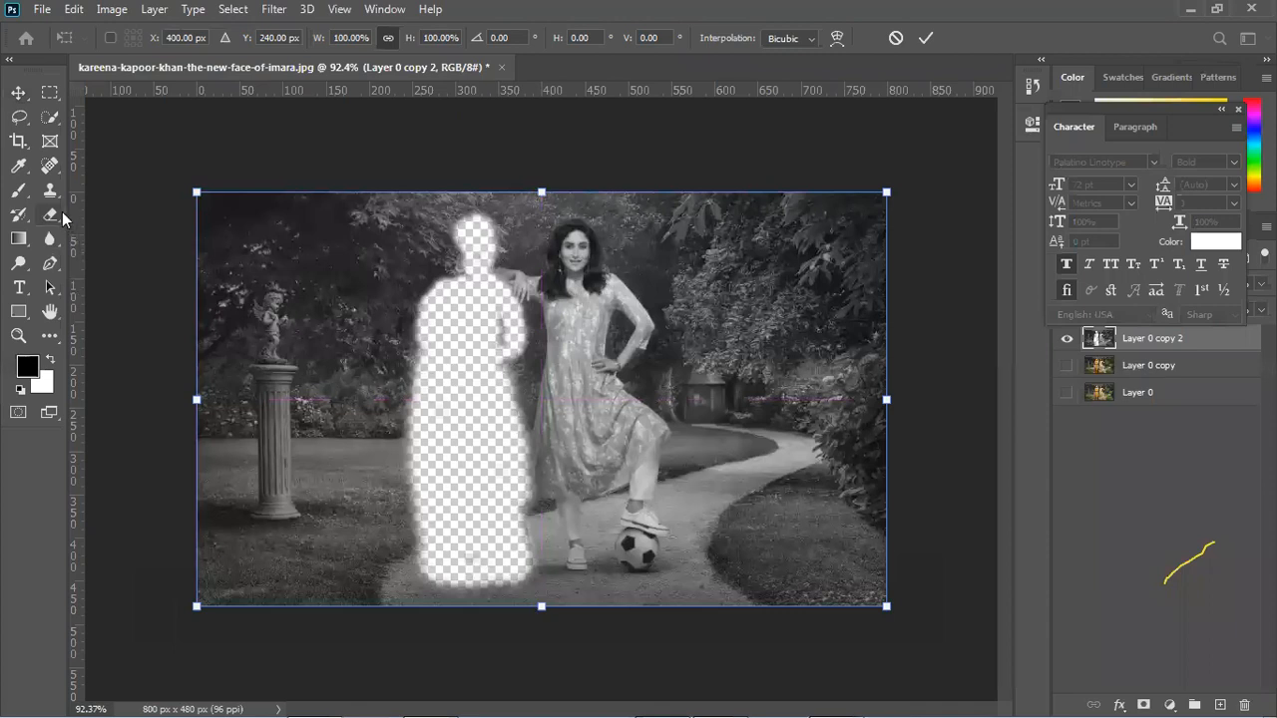
{"action": "left_click", "coordinate": [50, 124]}
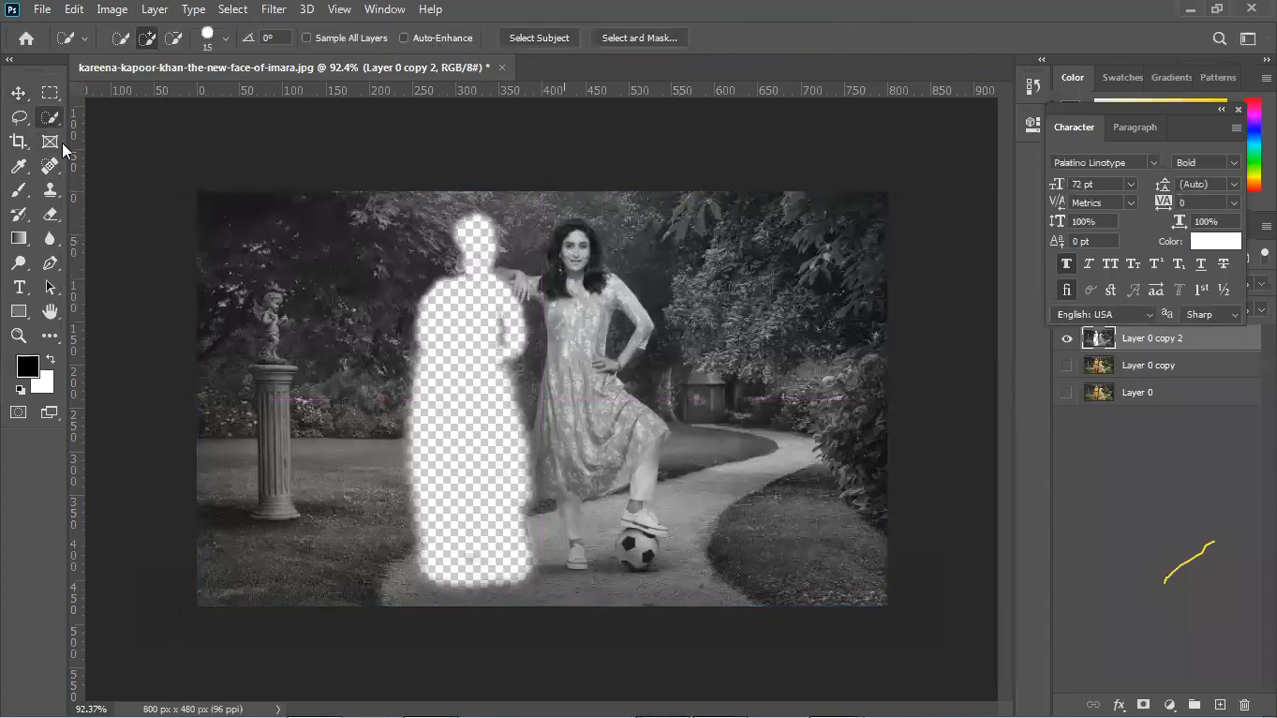
Erase the second woman and the football from Layer 0 copy 2, cleaning up the gray remnants along her dress and hand with Layer 0 copy shown.
{"action": "left_click", "coordinate": [50, 214]}
{"action": "mouse_move", "coordinate": [602, 302]}
{"action": "left_mouse_down"}
{"action": "mouse_move", "coordinate": [575, 235]}
{"action": "mouse_move", "coordinate": [568, 289]}
{"action": "mouse_move", "coordinate": [592, 305]}
{"action": "mouse_move", "coordinate": [585, 358]}
{"action": "mouse_move", "coordinate": [561, 306]}
{"action": "mouse_move", "coordinate": [561, 470]}
{"action": "mouse_move", "coordinate": [561, 400]}
{"action": "mouse_move", "coordinate": [554, 444]}
{"action": "mouse_move", "coordinate": [572, 556]}
{"action": "mouse_move", "coordinate": [579, 491]}
{"action": "mouse_move", "coordinate": [619, 422]}
{"action": "mouse_move", "coordinate": [582, 386]}
{"action": "mouse_move", "coordinate": [594, 371]}
{"action": "mouse_move", "coordinate": [648, 435]}
{"action": "mouse_move", "coordinate": [642, 553]}
{"action": "mouse_move", "coordinate": [635, 535]}
{"action": "mouse_move", "coordinate": [631, 555]}
{"action": "mouse_move", "coordinate": [647, 544]}
{"action": "mouse_move", "coordinate": [649, 524]}
{"action": "mouse_move", "coordinate": [631, 515]}
{"action": "mouse_move", "coordinate": [631, 454]}
{"action": "mouse_move", "coordinate": [613, 486]}
{"action": "mouse_move", "coordinate": [587, 407]}
{"action": "mouse_move", "coordinate": [581, 437]}
{"action": "mouse_move", "coordinate": [607, 365]}
{"action": "mouse_move", "coordinate": [603, 294]}
{"action": "mouse_move", "coordinate": [638, 316]}
{"action": "mouse_move", "coordinate": [612, 371]}
{"action": "left_mouse_up"}
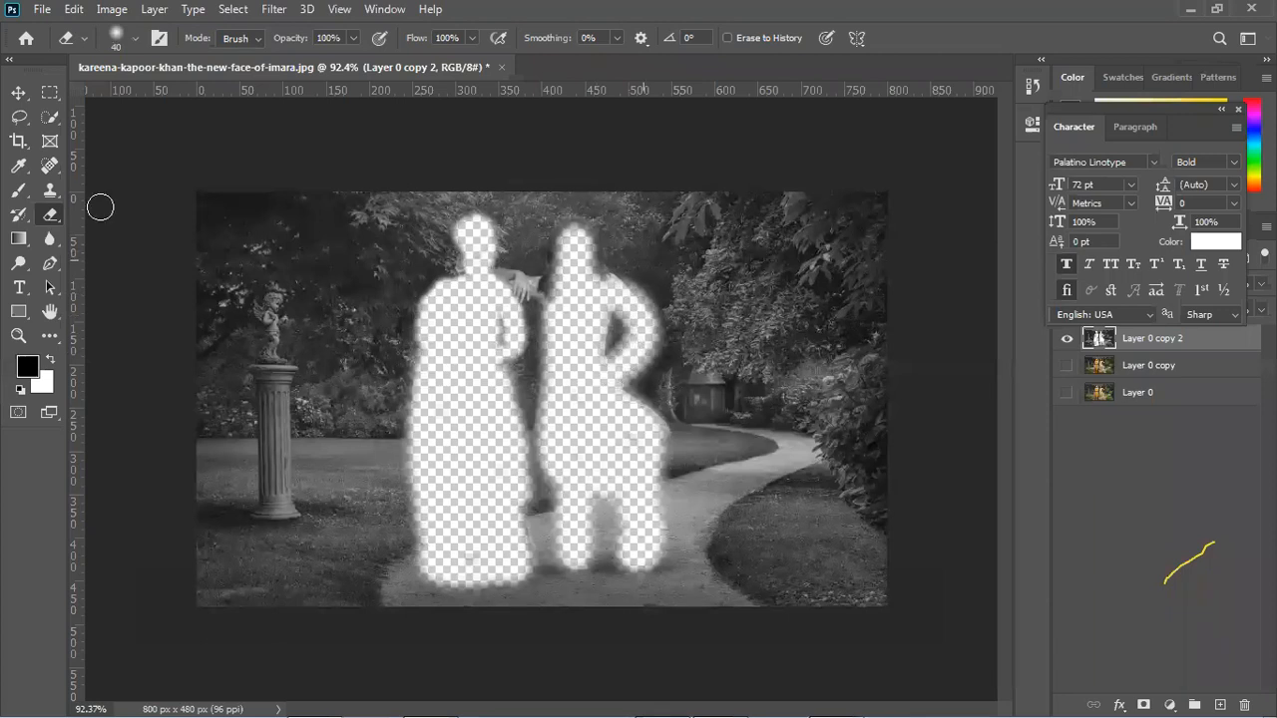
{"action": "left_click", "coordinate": [18, 92]}
{"action": "mouse_move", "coordinate": [731, 327]}
{"action": "left_mouse_down"}
{"action": "mouse_move", "coordinate": [779, 406]}
{"action": "mouse_move", "coordinate": [726, 309]}
{"action": "left_mouse_up"}
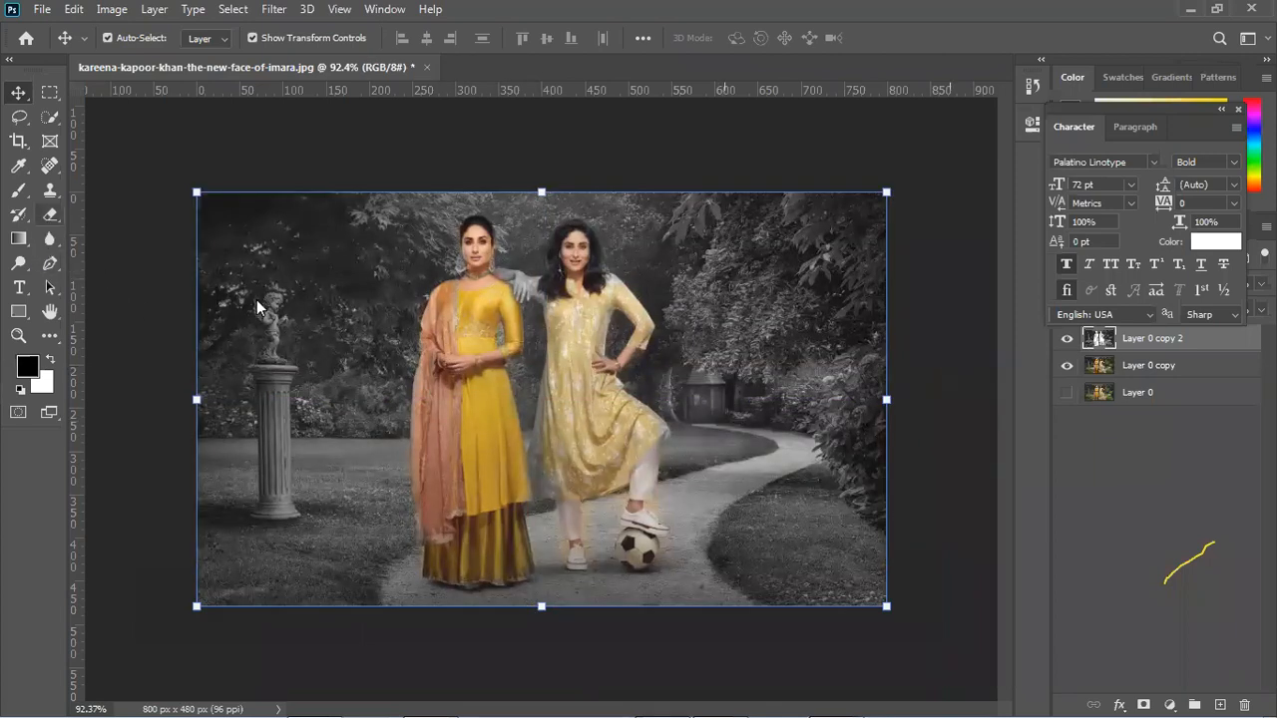
{"action": "key", "text": "e"}
{"action": "left_click_drag", "start_coordinate": [547, 416], "coordinate": [545, 486]}
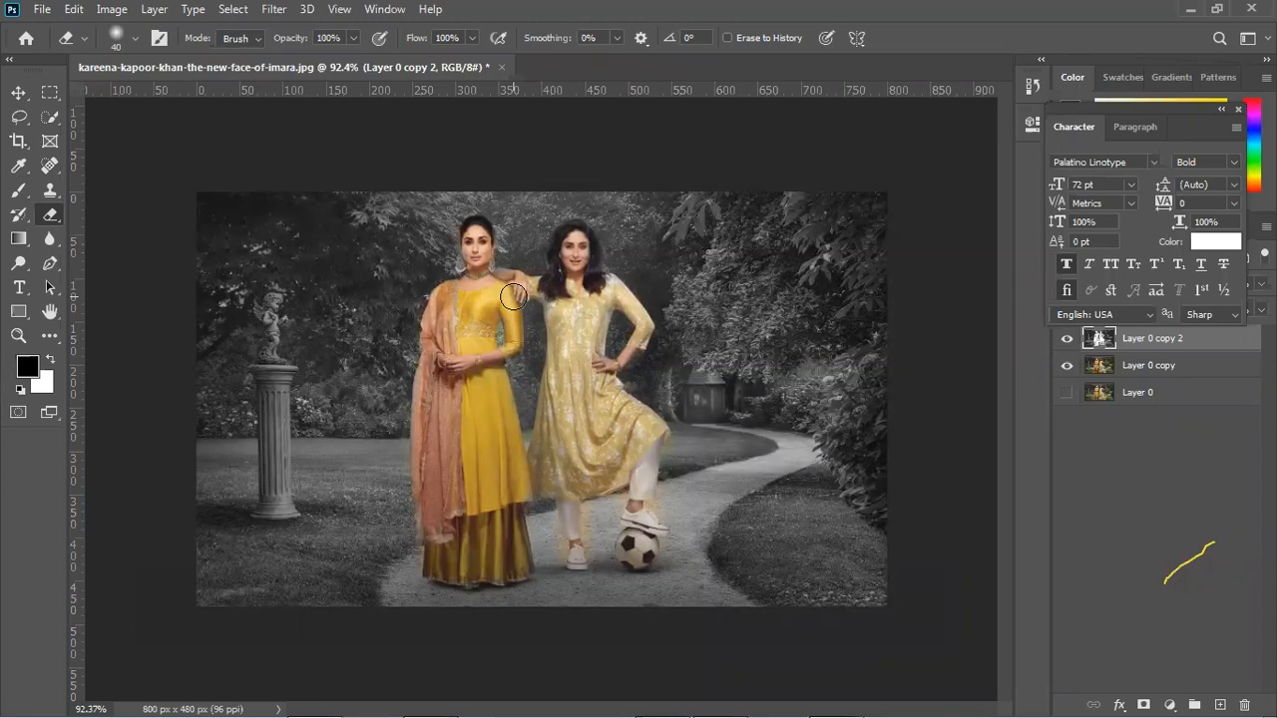
Hide Layer 0 copy 2 and make Layer 0 copy the active layer.
{"action": "left_click", "coordinate": [1068, 341]}
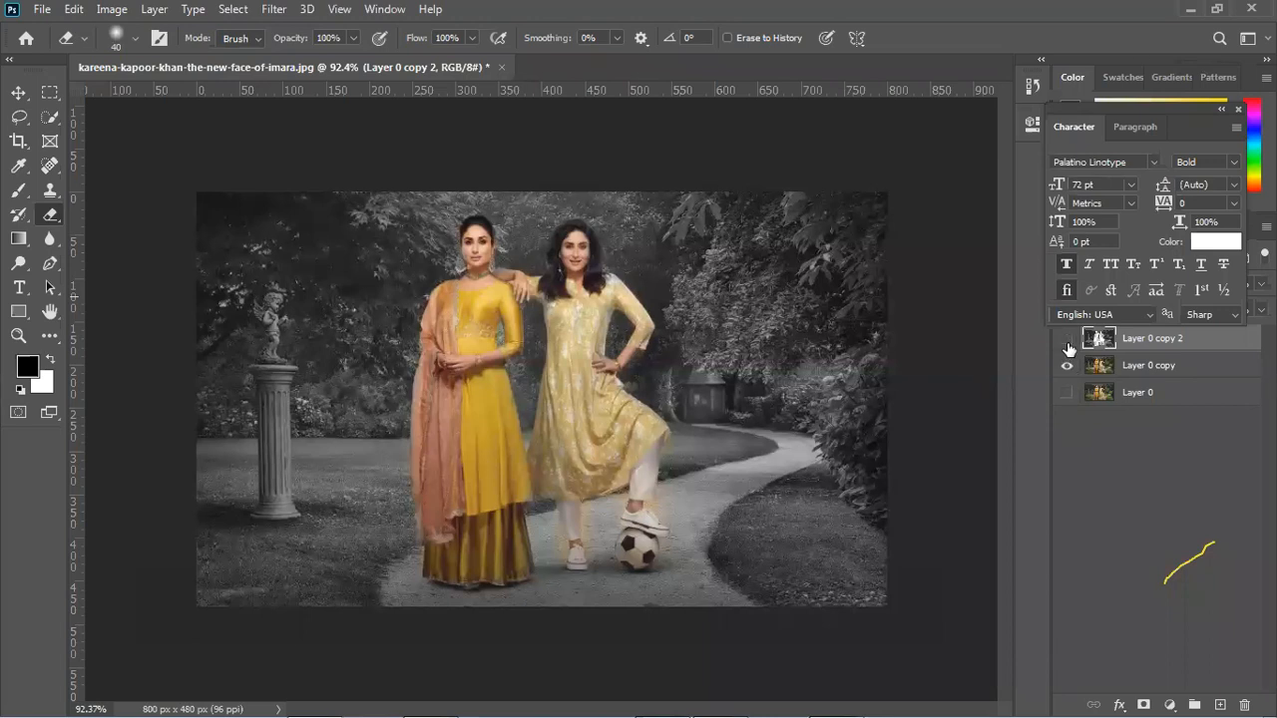
{"action": "left_click", "coordinate": [1116, 367]}
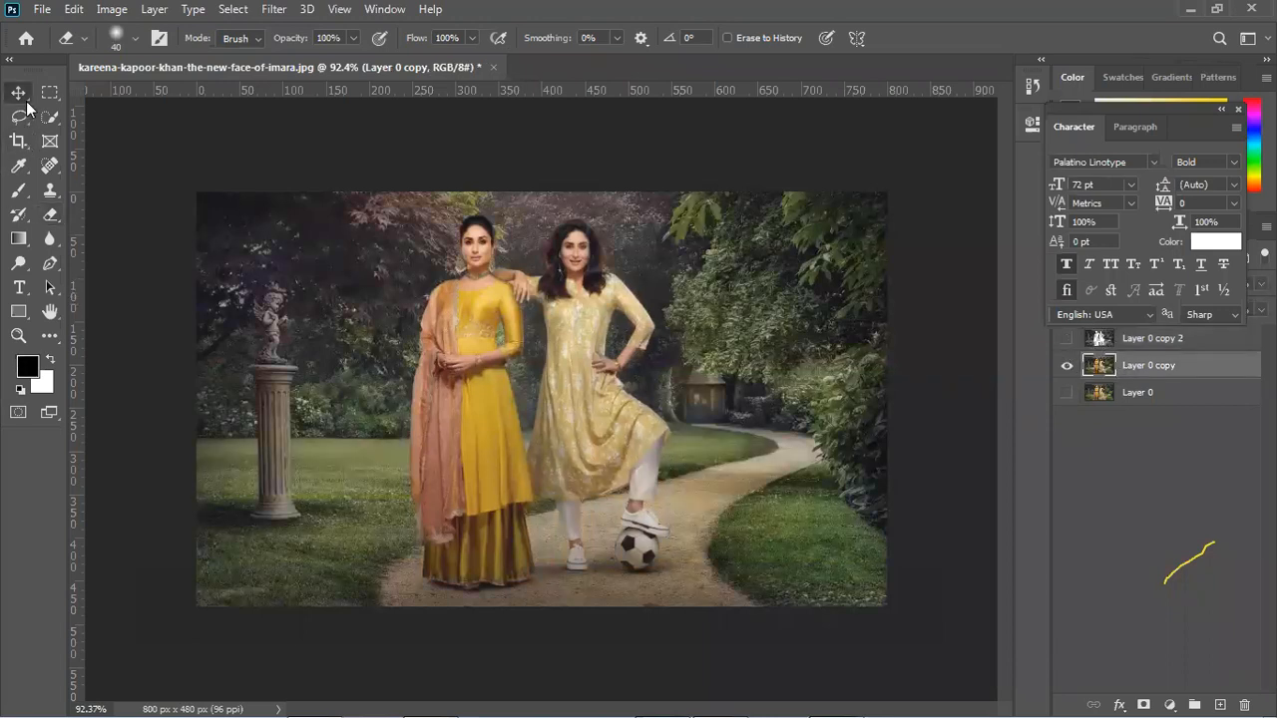
{"action": "key", "text": "v"}
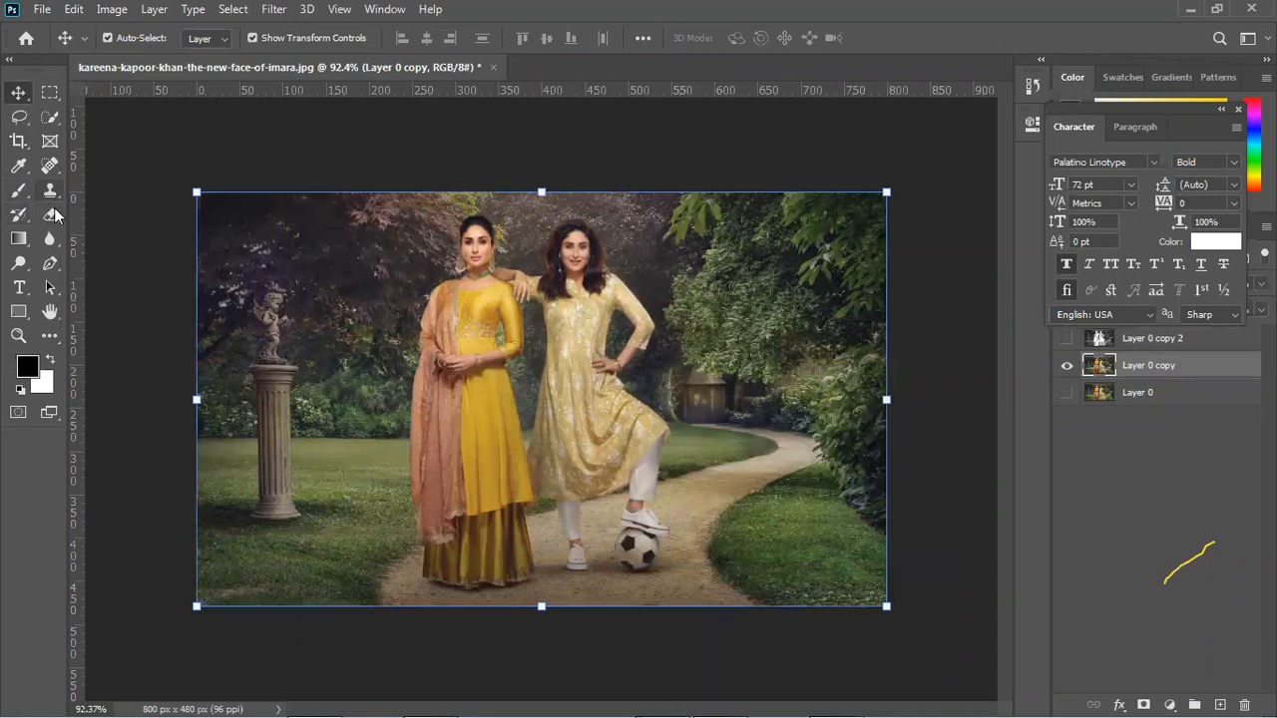
Trace the garden statue, its pedestal and the shadow at its base with a closed Pen path and convert it to a selection.
{"action": "left_click", "coordinate": [50, 263]}
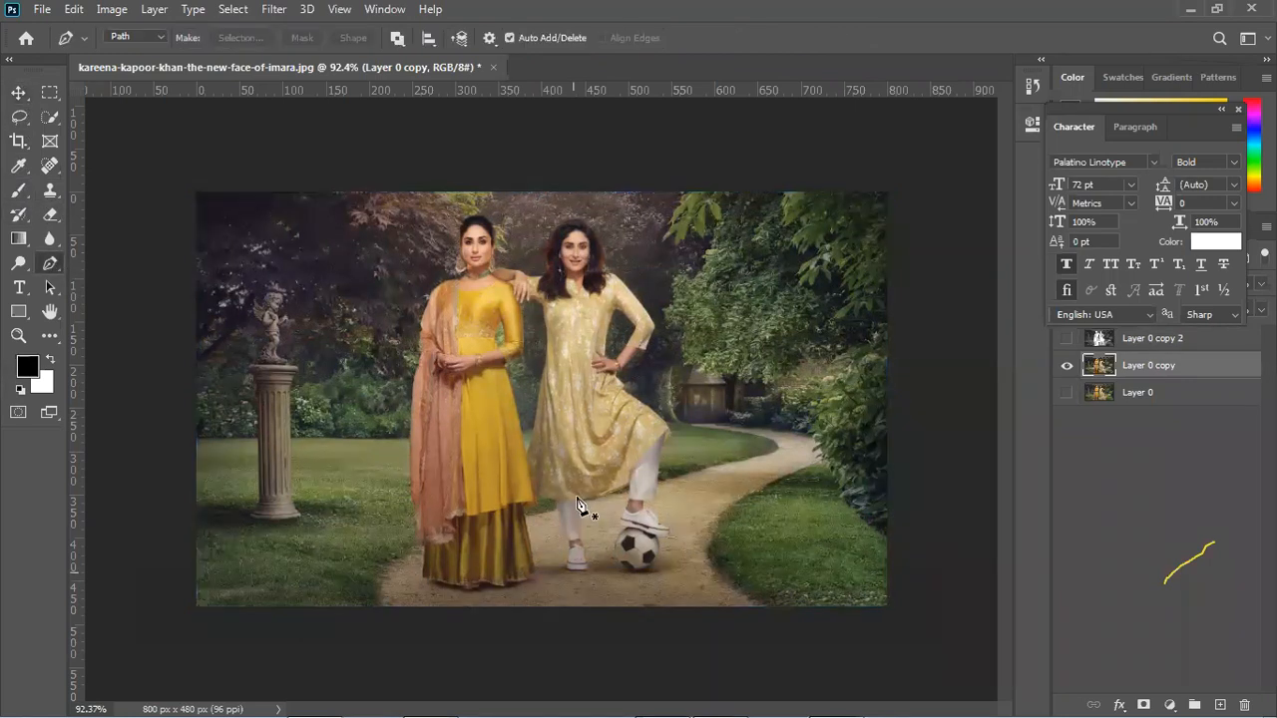
{"action": "left_click_drag", "start_coordinate": [307, 531], "coordinate": [228, 535]}
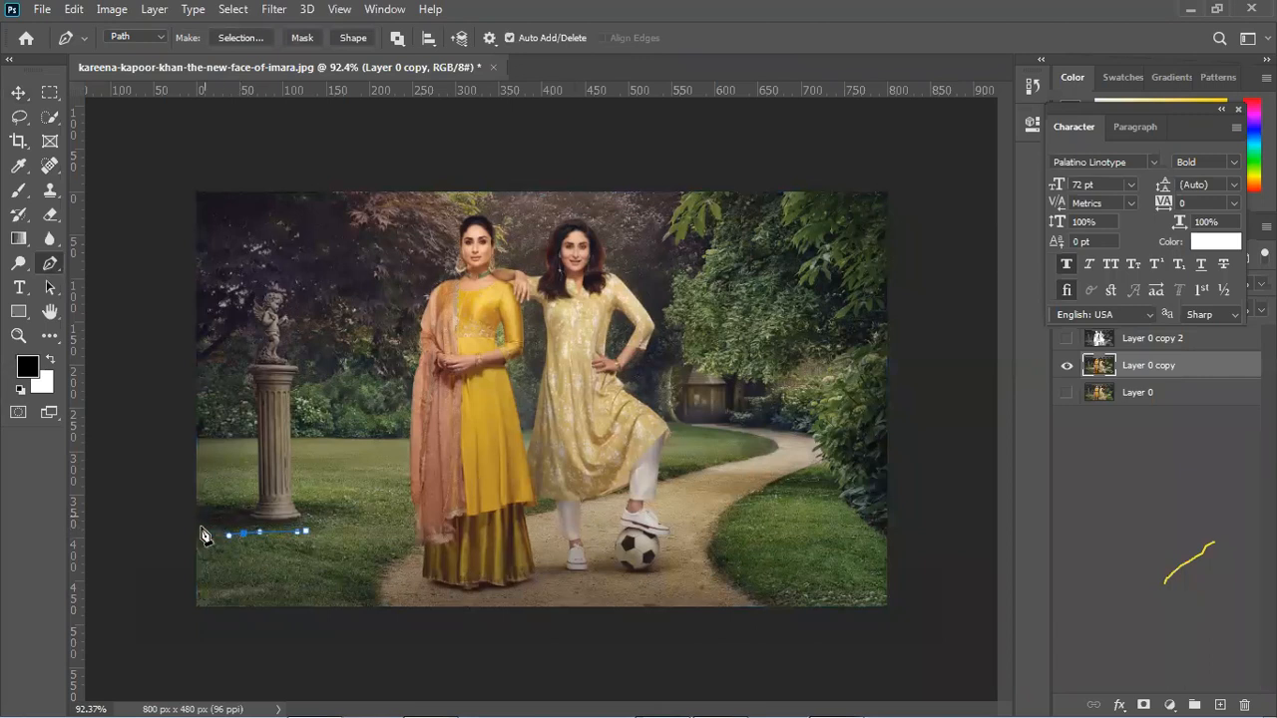
{"action": "left_click", "coordinate": [201, 527]}
{"action": "left_click_drag", "start_coordinate": [211, 498], "coordinate": [244, 497]}
{"action": "left_click", "coordinate": [250, 499]}
{"action": "left_click", "coordinate": [250, 405]}
{"action": "left_click", "coordinate": [241, 364]}
{"action": "left_click", "coordinate": [252, 349]}
{"action": "left_click", "coordinate": [257, 330]}
{"action": "left_click", "coordinate": [251, 312]}
{"action": "left_click", "coordinate": [249, 290]}
{"action": "left_click", "coordinate": [276, 286]}
{"action": "left_click", "coordinate": [291, 299]}
{"action": "left_click", "coordinate": [296, 319]}
{"action": "left_click", "coordinate": [287, 335]}
{"action": "left_click", "coordinate": [302, 364]}
{"action": "left_click", "coordinate": [304, 379]}
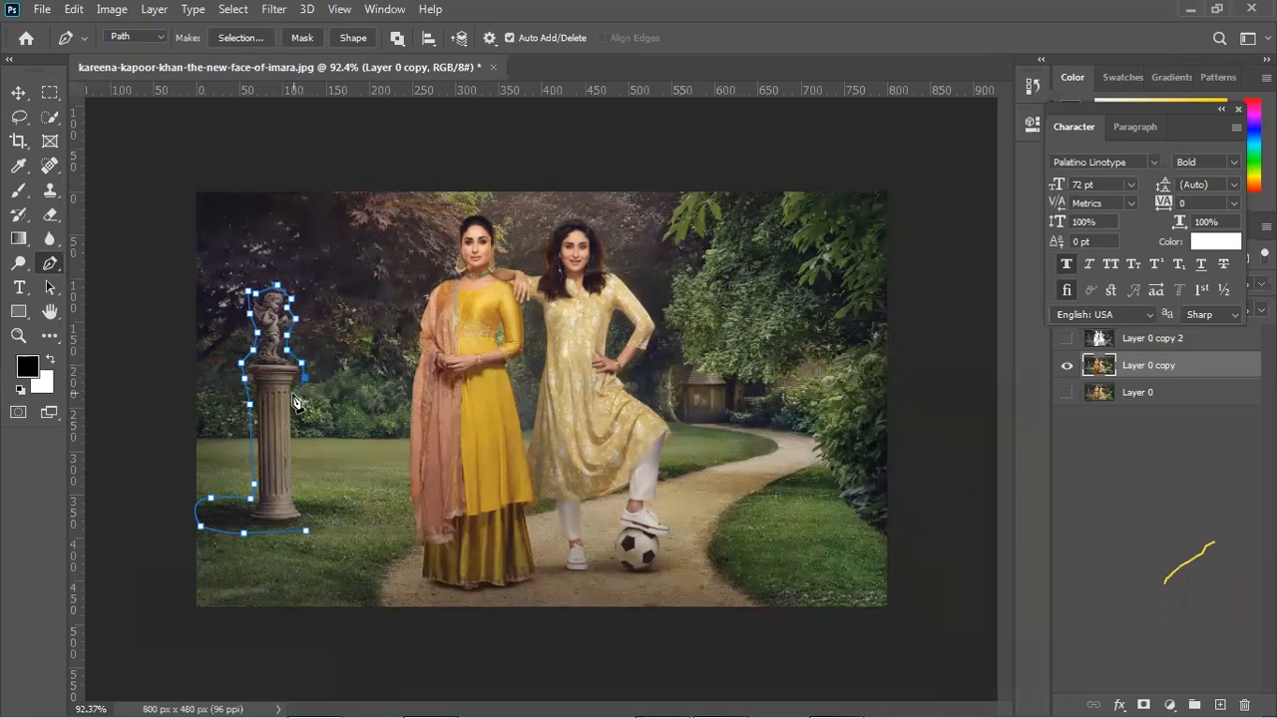
{"action": "left_click", "coordinate": [299, 489]}
{"action": "left_click", "coordinate": [309, 536]}
{"action": "key", "text": "ctrl+Return"}
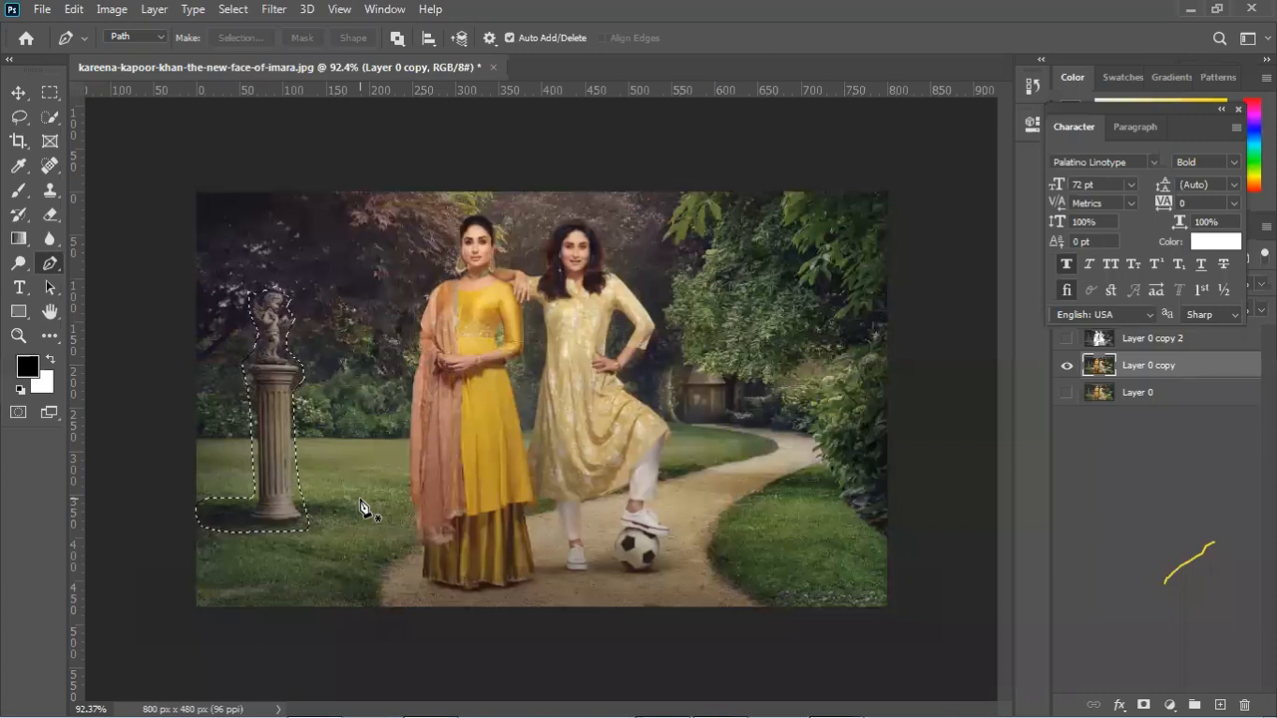
Fill the statue selection with Content-Aware contents, using color adaptation, Normal mode and 100% opacity.
{"action": "key", "text": "shift+F5"}
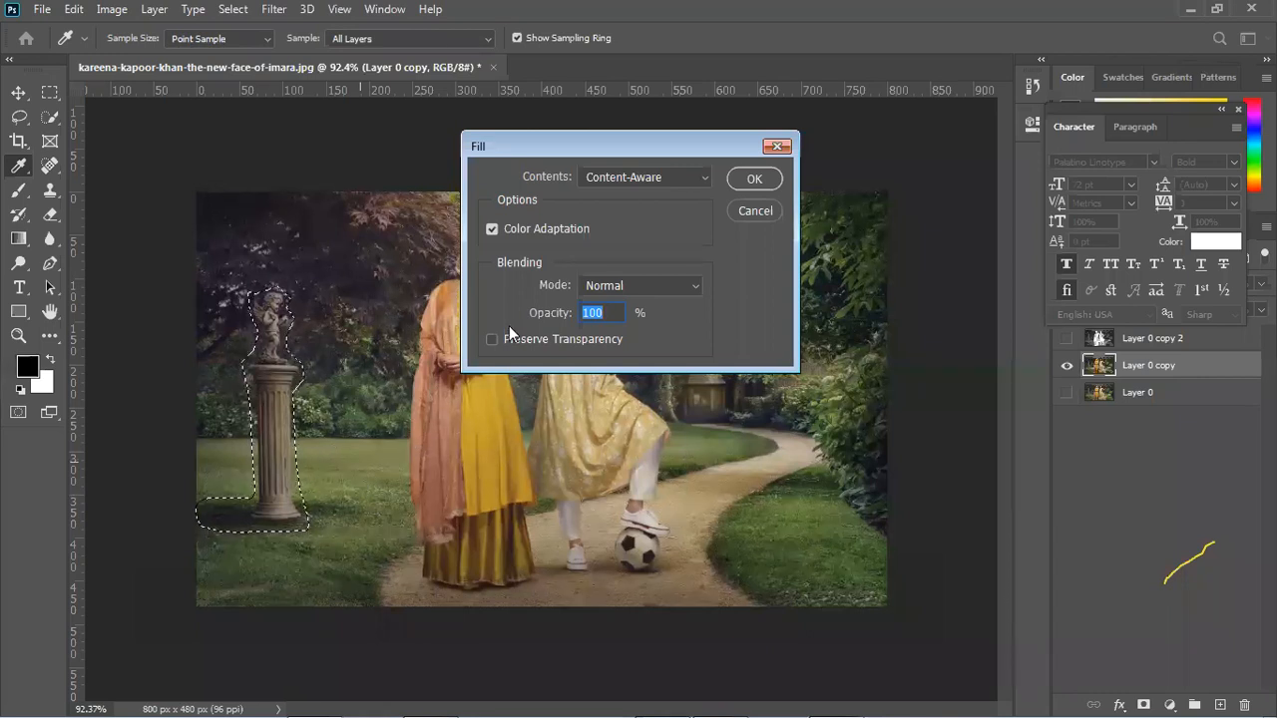
{"action": "left_click", "coordinate": [706, 178]}
{"action": "left_click", "coordinate": [685, 256]}
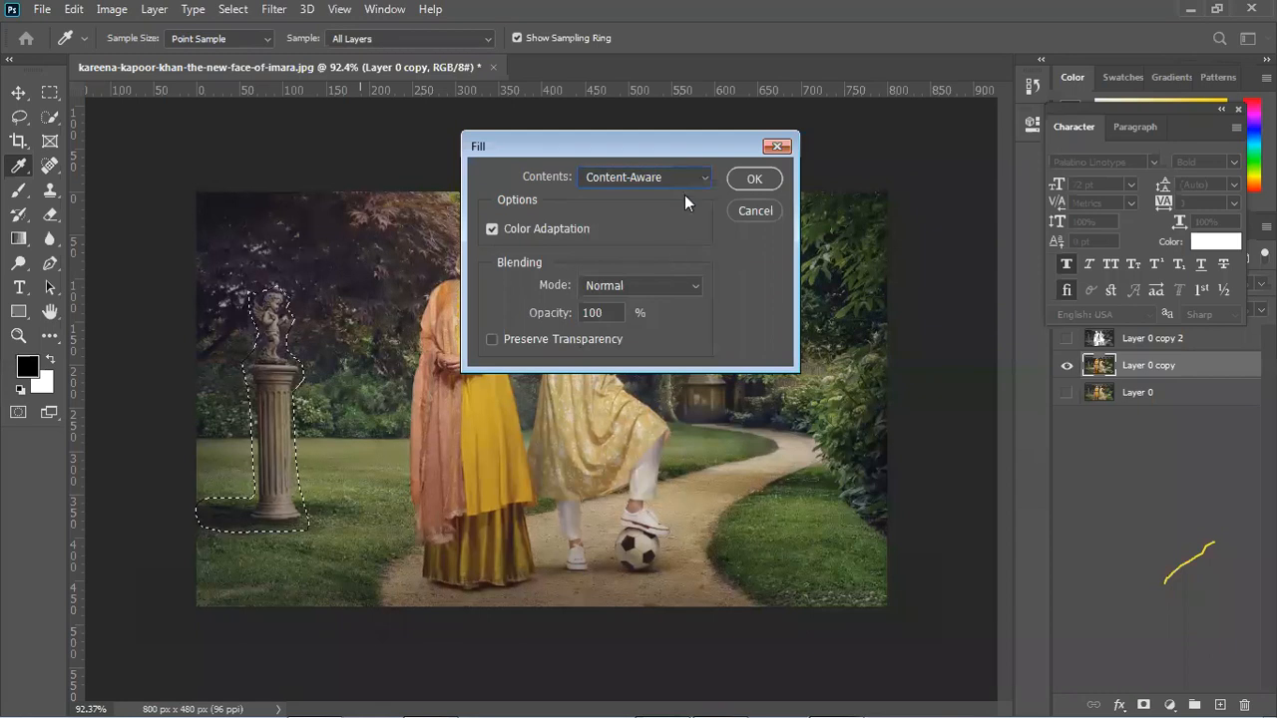
{"action": "left_click", "coordinate": [702, 179]}
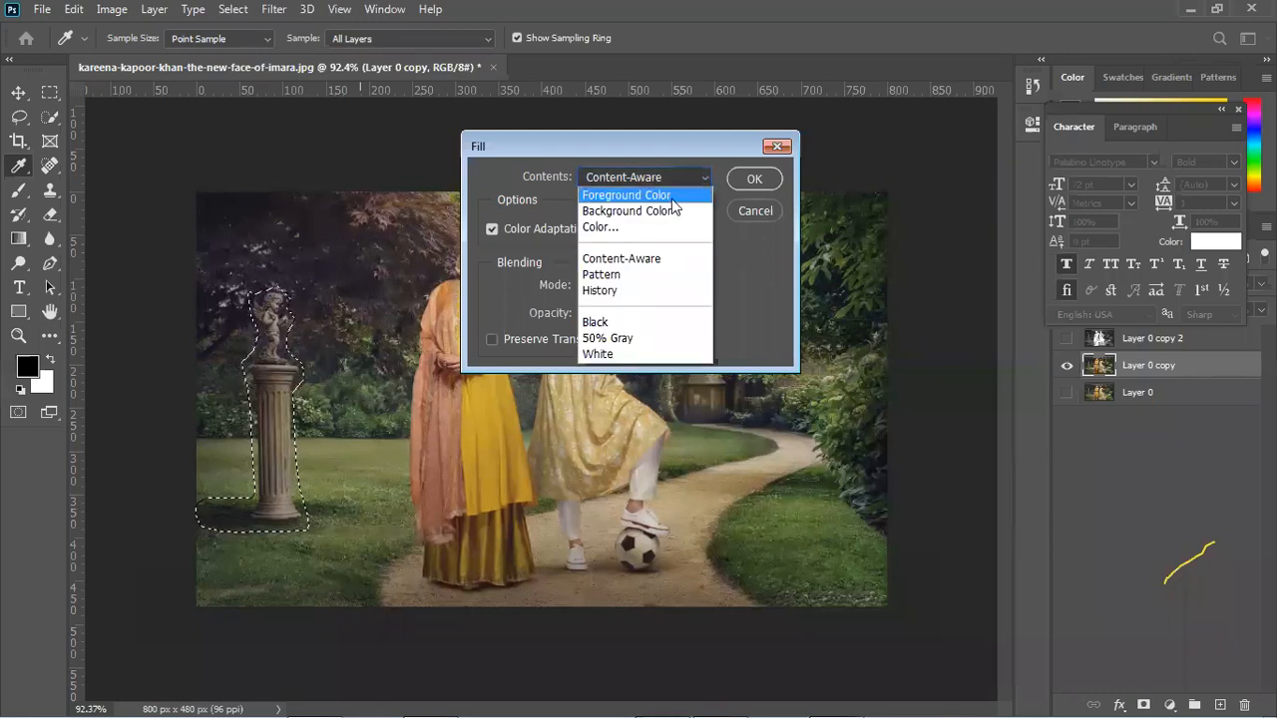
{"action": "left_click", "coordinate": [644, 258]}
{"action": "left_click", "coordinate": [686, 283]}
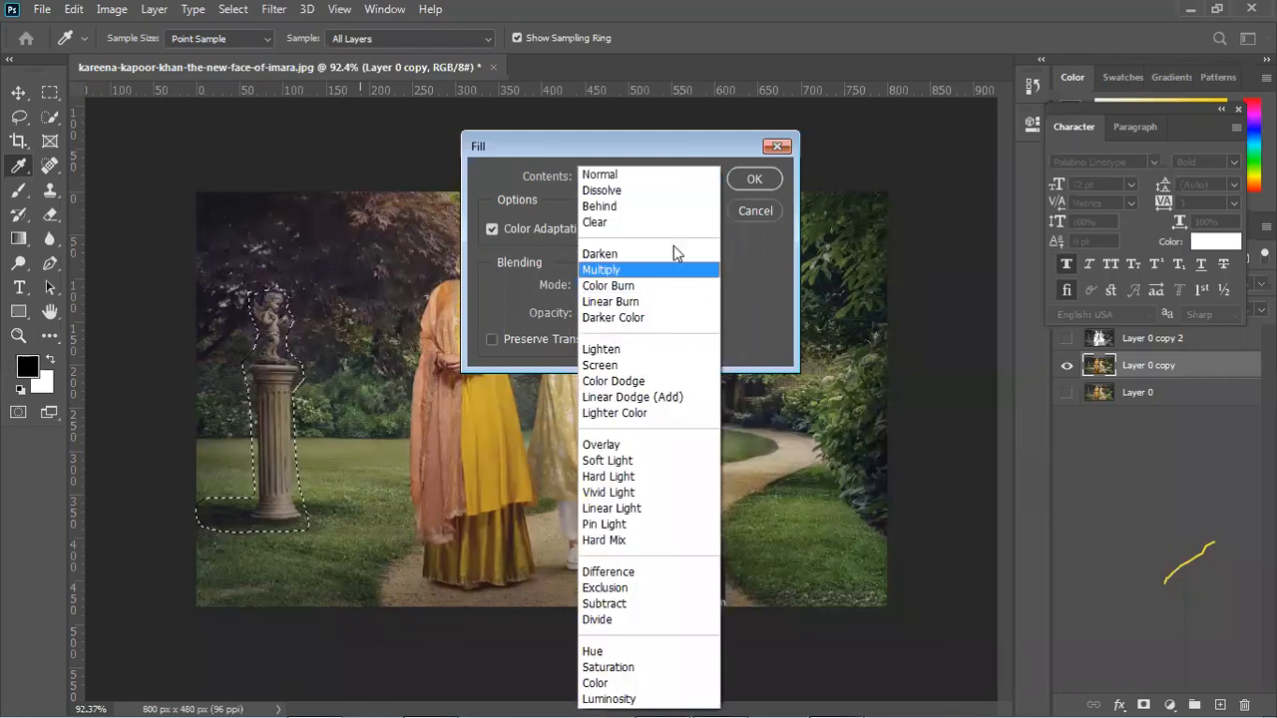
{"action": "left_click", "coordinate": [647, 176]}
{"action": "key", "text": "Tab"}
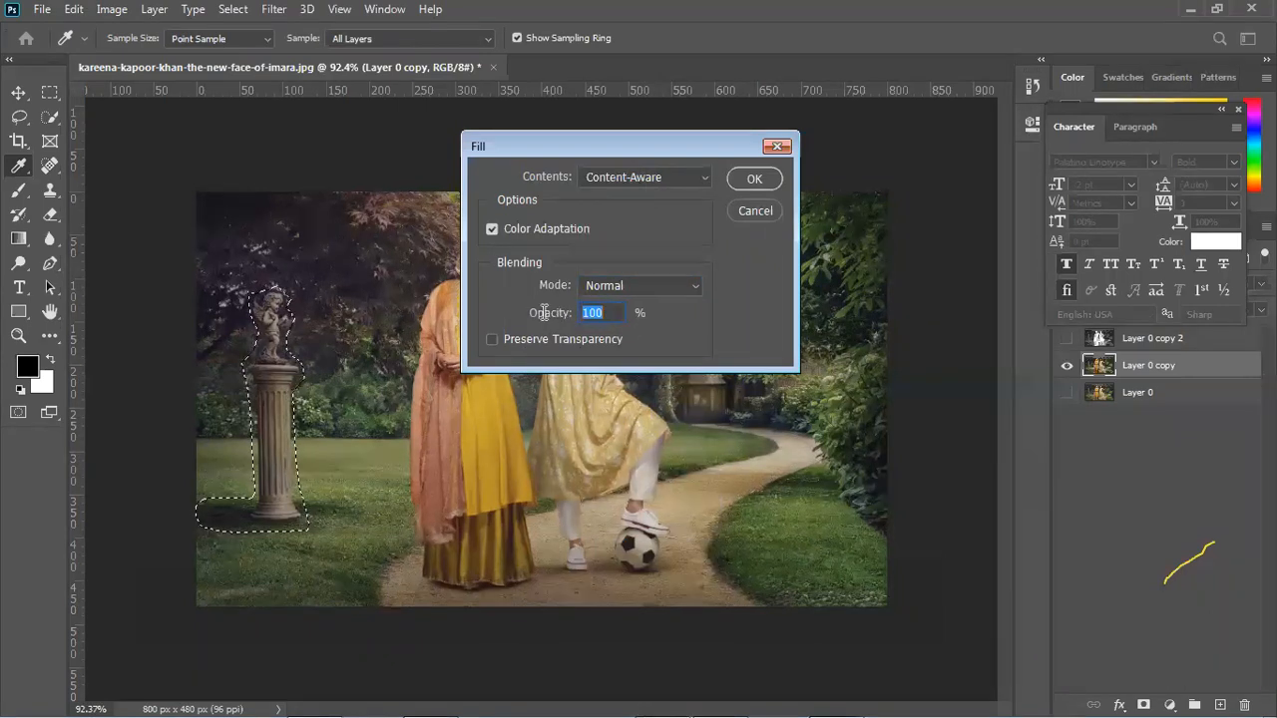
{"action": "left_click", "coordinate": [609, 286]}
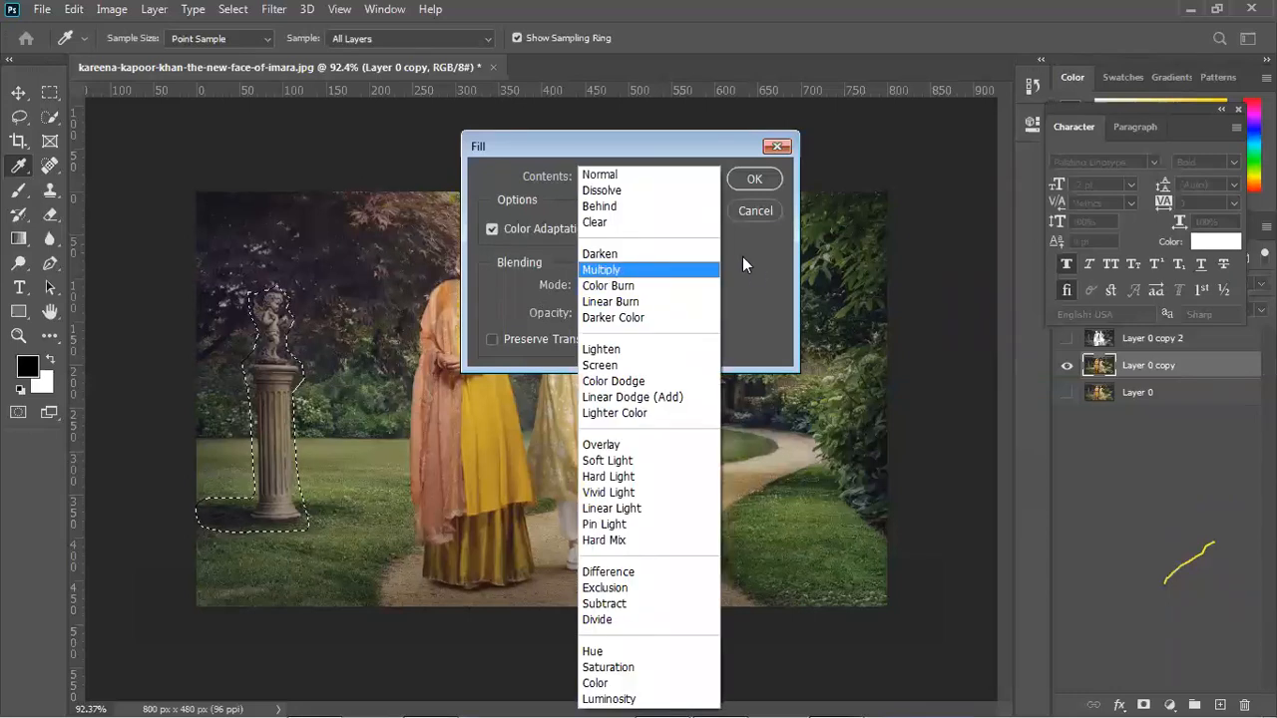
{"action": "left_click", "coordinate": [635, 175]}
{"action": "left_click", "coordinate": [667, 179]}
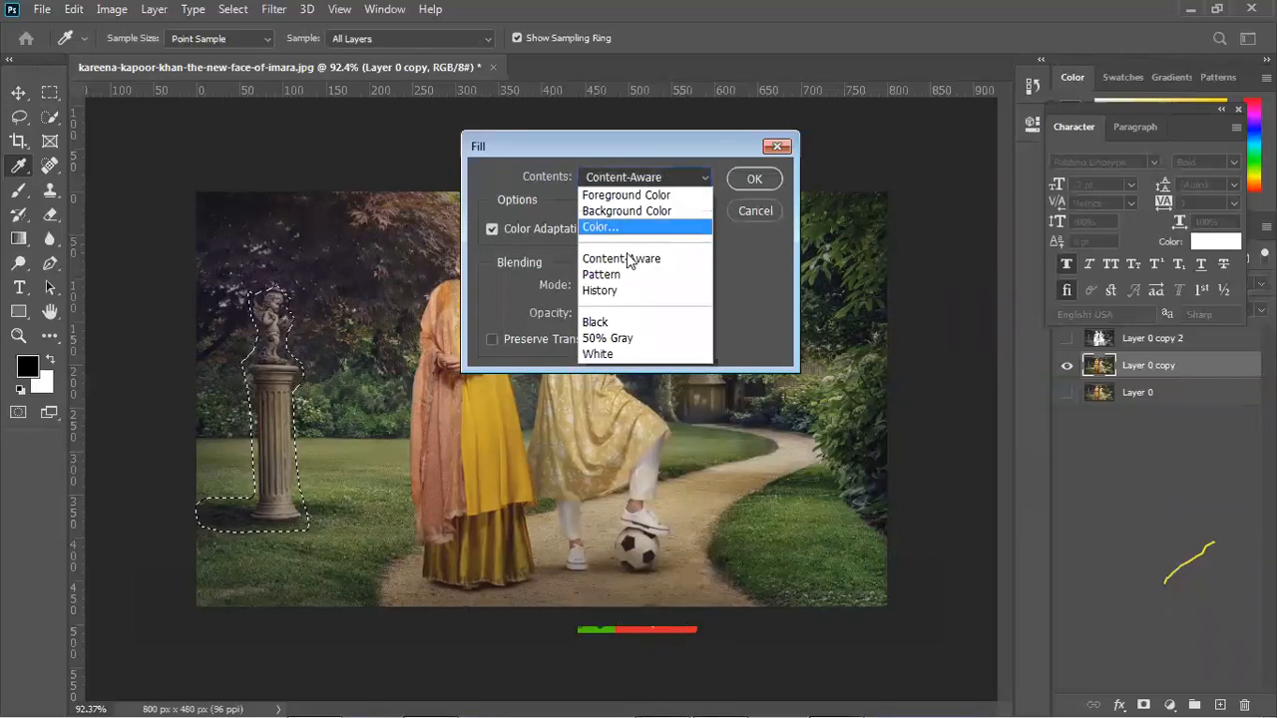
{"action": "left_click", "coordinate": [626, 252]}
{"action": "left_click", "coordinate": [753, 180]}
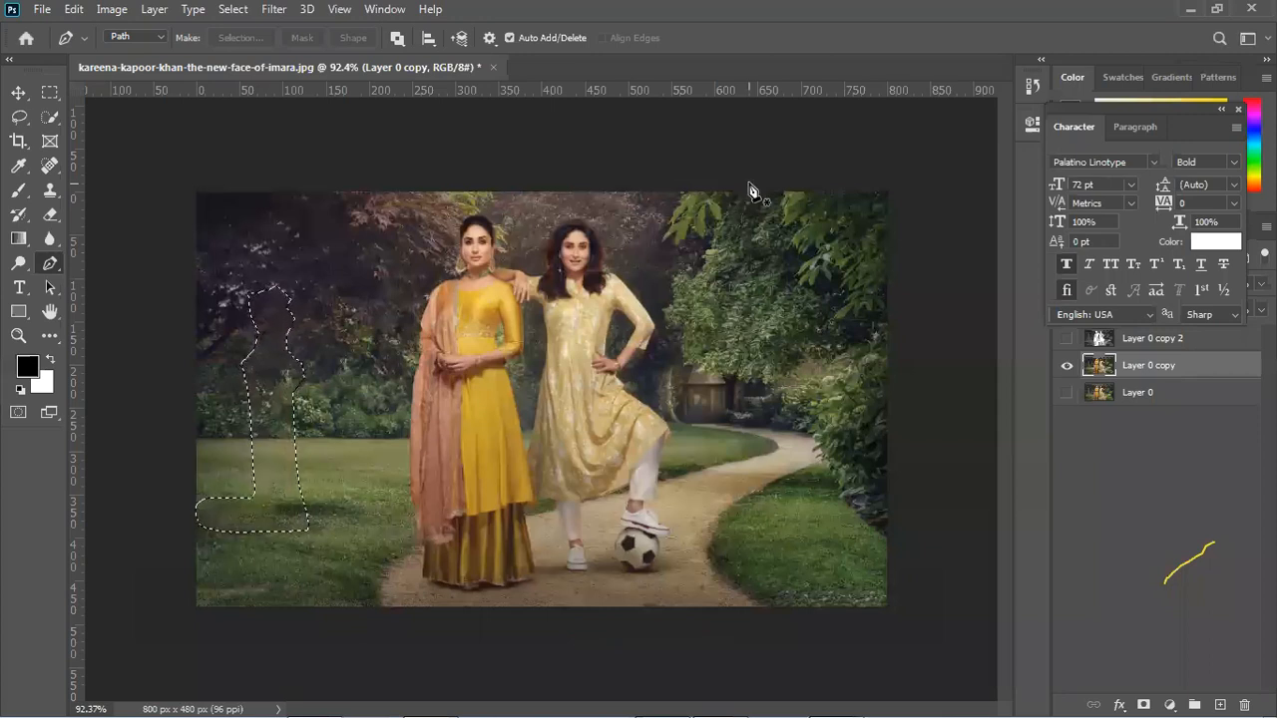
Deselect and reselect the filled statue area to check the fill, leaving the selection cleared.
{"action": "key", "text": "ctrl+d"}
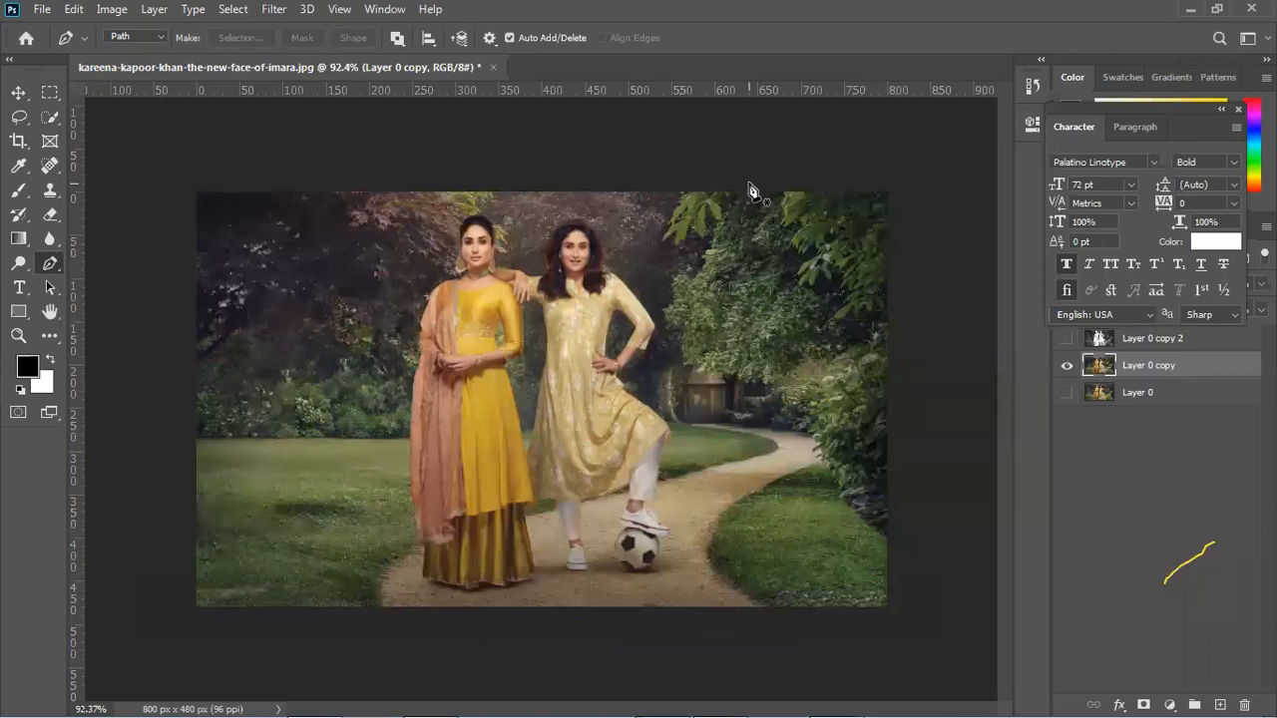
{"action": "key", "text": "ctrl+shift+d"}
{"action": "key", "text": "ctrl+d"}
{"action": "key", "text": "ctrl+shift+d"}
{"action": "key", "text": "ctrl+d"}
Undo the Content-Aware Fill on the statue, turn the restored Pen path into a selection and deselect it.
{"action": "key", "text": "ctrl+z"}
{"action": "key", "text": "ctrl+z"}
{"action": "key", "text": "ctrl+z"}
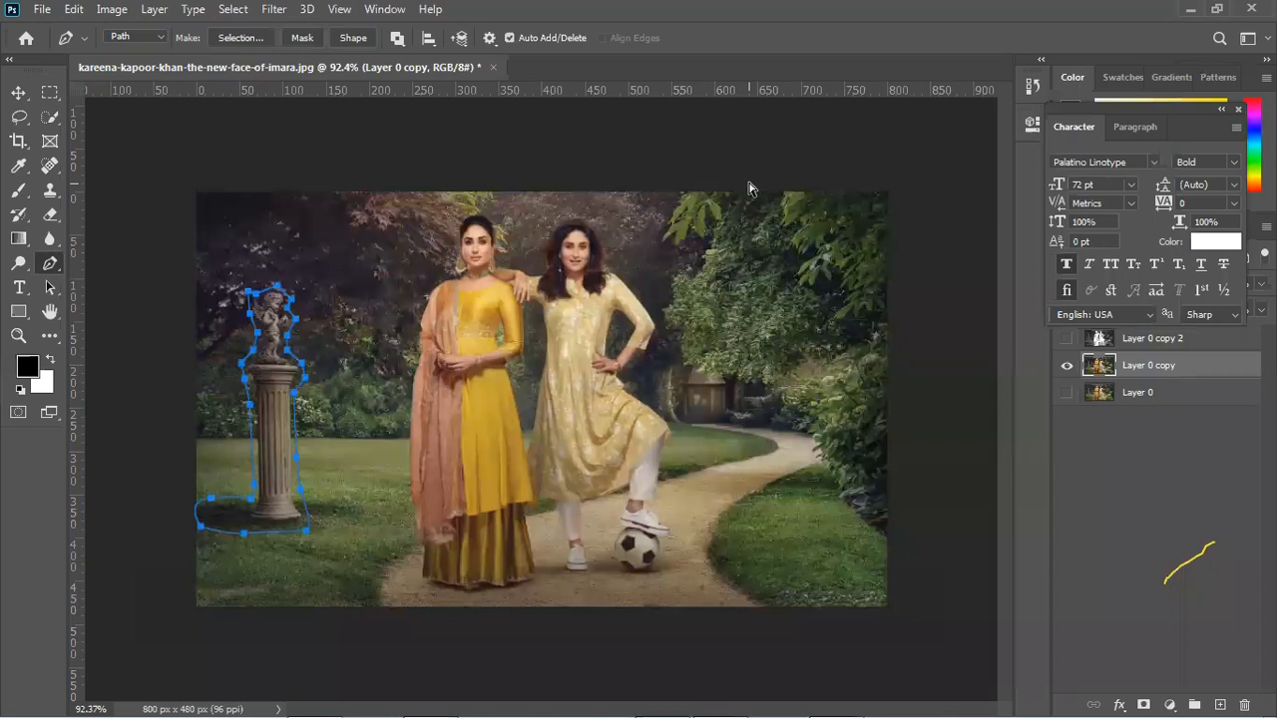
{"action": "key", "text": "ctrl+Return"}
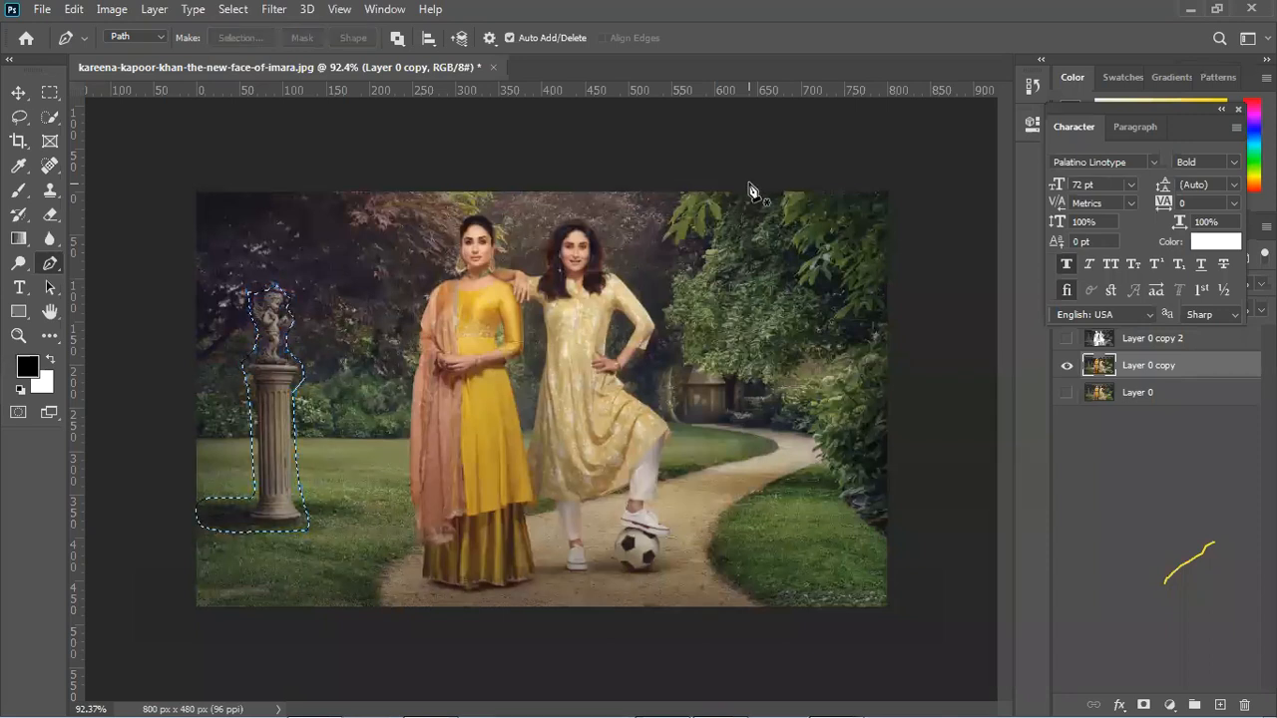
{"action": "key", "text": "ctrl+d"}
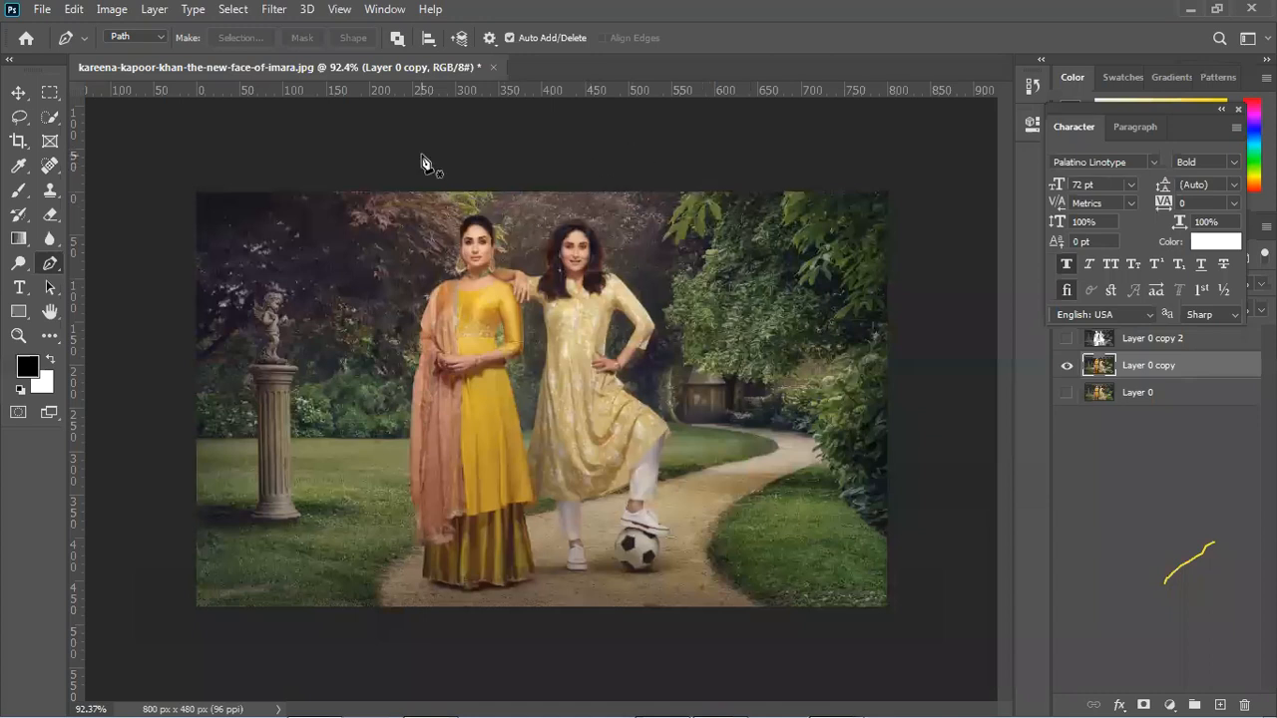
{"action": "left_click", "coordinate": [27, 93]}
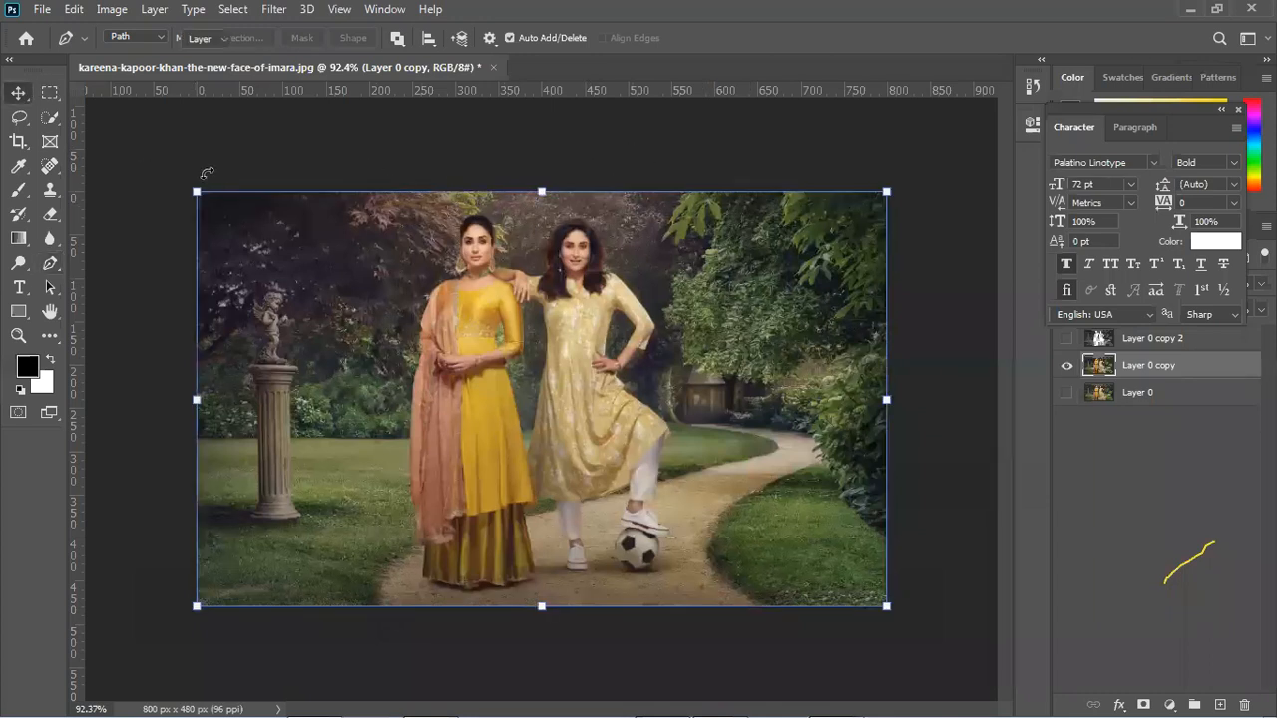
{"action": "left_click", "coordinate": [180, 170]}
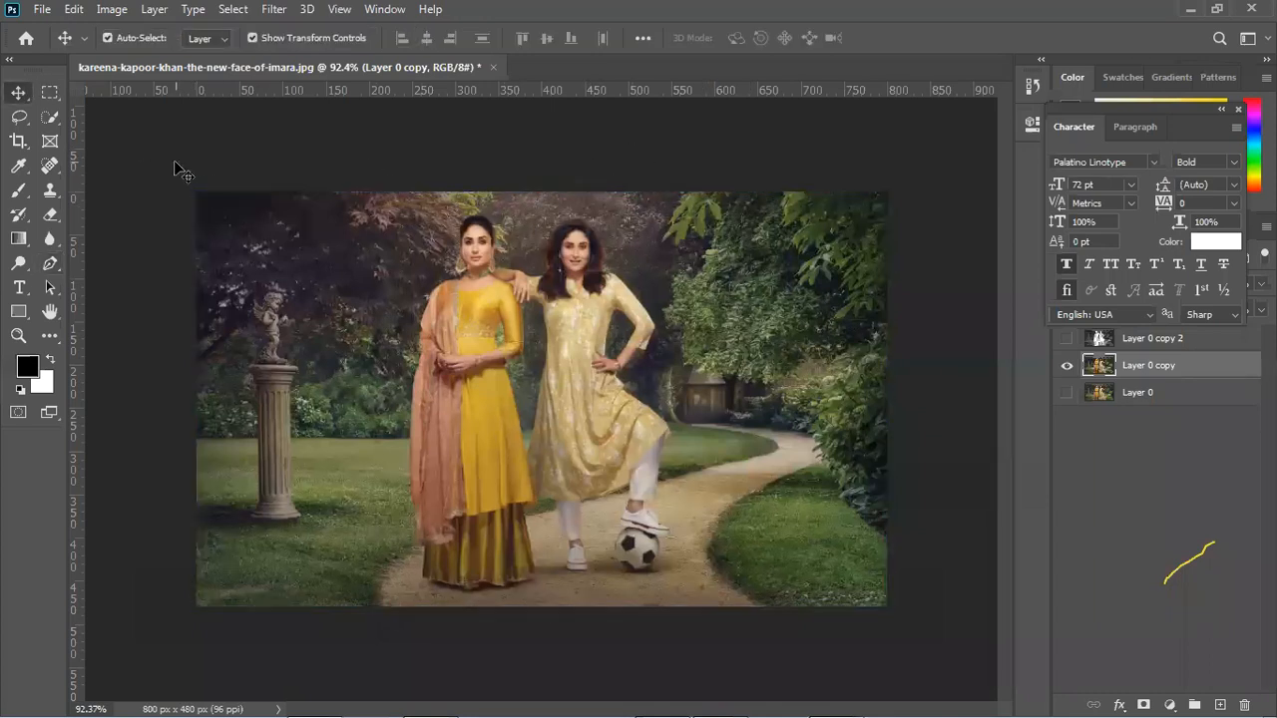
{"action": "left_click", "coordinate": [286, 272]}
{"action": "left_click", "coordinate": [529, 161]}
{"action": "left_click", "coordinate": [516, 366]}
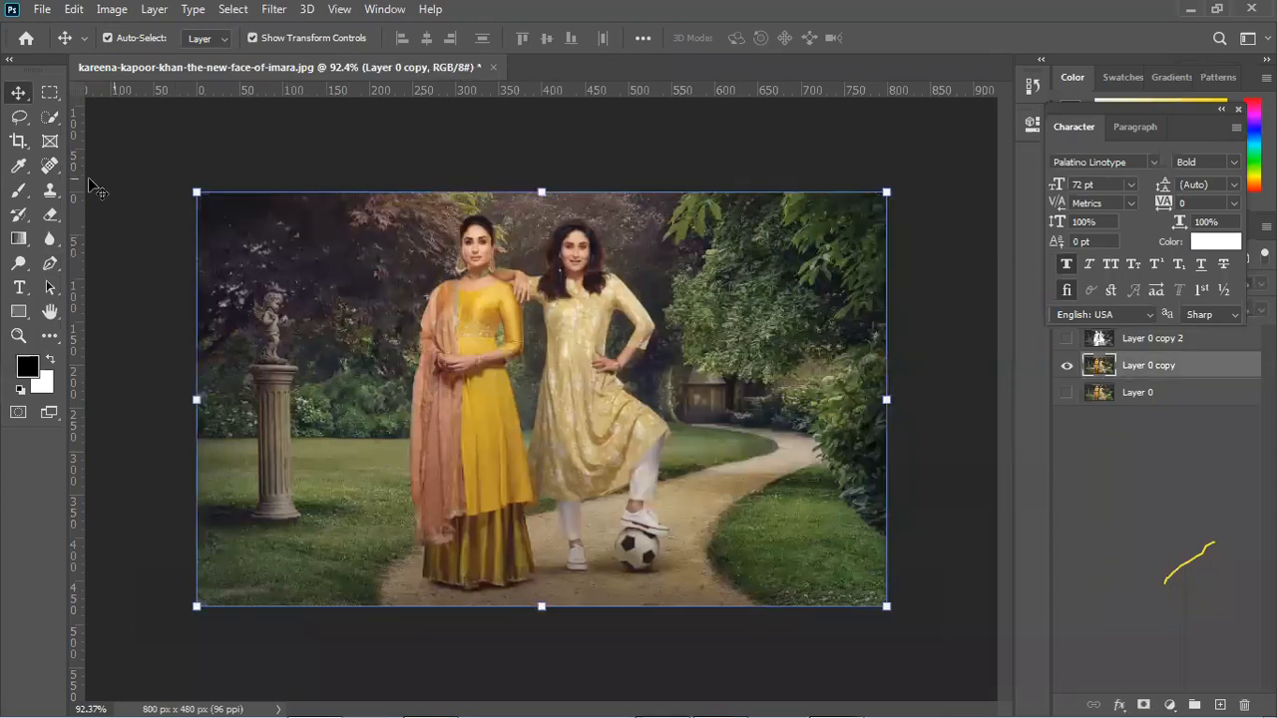
Try the Eraser with a soft 40 px brush across both women's faces on Layer 0 copy and undo the stroke.
{"action": "left_click", "coordinate": [51, 214]}
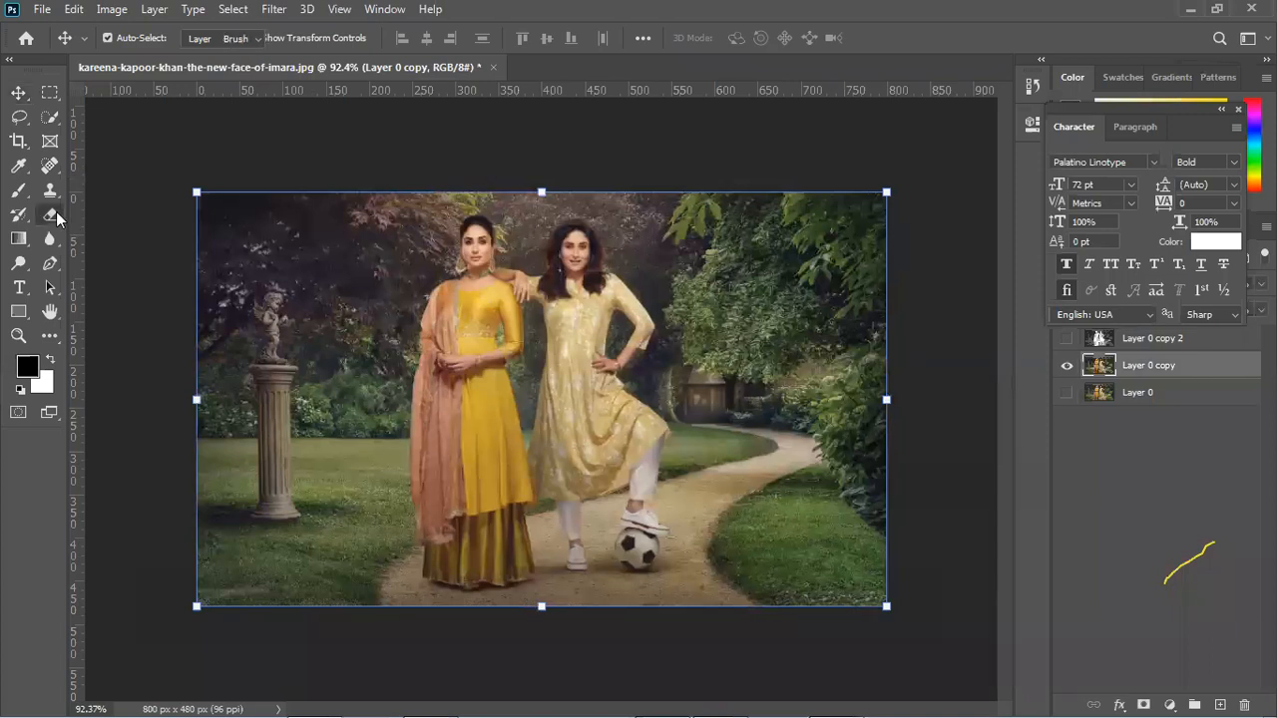
{"action": "left_click", "coordinate": [470, 239]}
{"action": "mouse_move", "coordinate": [486, 271]}
{"action": "left_mouse_down"}
{"action": "mouse_move", "coordinate": [474, 257]}
{"action": "mouse_move", "coordinate": [565, 220]}
{"action": "mouse_move", "coordinate": [611, 264]}
{"action": "mouse_move", "coordinate": [609, 294]}
{"action": "left_mouse_up"}
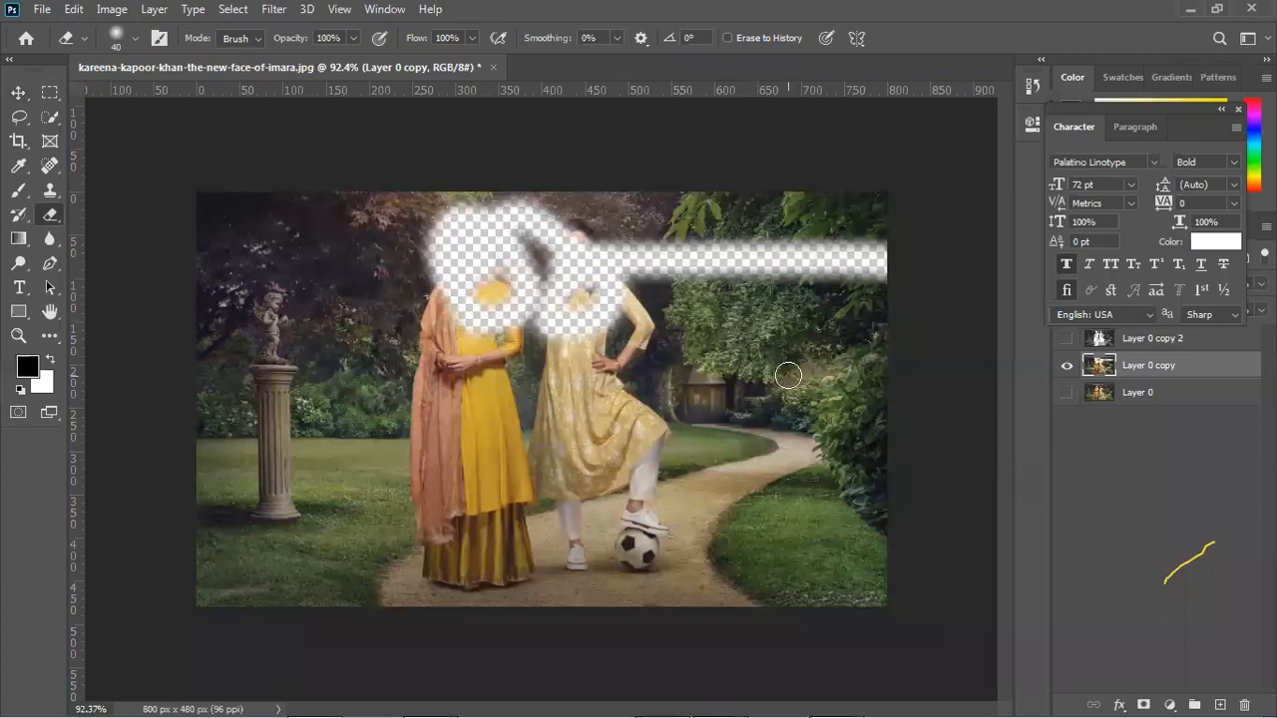
{"action": "key", "text": "ctrl+z"}
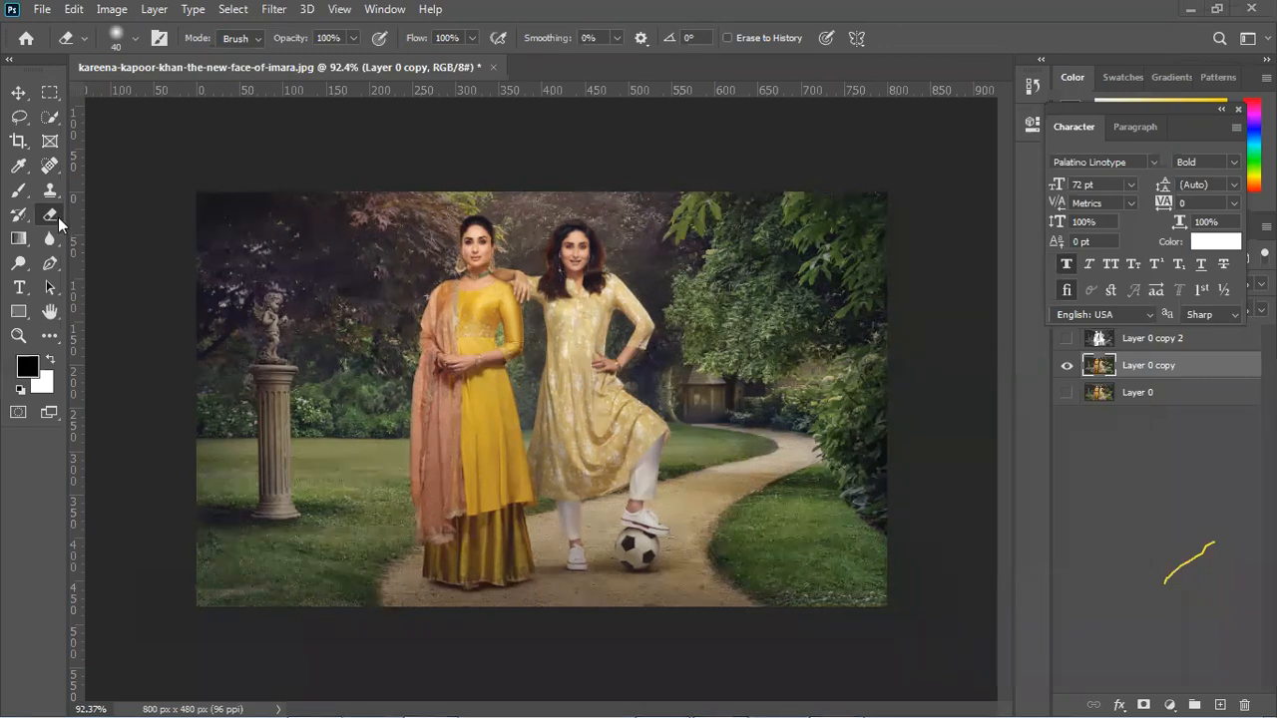
Erase a broad winding stroke across both women's upper bodies and the trees on Layer 0 copy at 100% opacity.
{"action": "left_click", "coordinate": [372, 347]}
{"action": "mouse_move", "coordinate": [506, 351]}
{"action": "left_mouse_down"}
{"action": "mouse_move", "coordinate": [392, 323]}
{"action": "mouse_move", "coordinate": [620, 296]}
{"action": "mouse_move", "coordinate": [321, 263]}
{"action": "mouse_move", "coordinate": [439, 237]}
{"action": "left_mouse_up"}
{"action": "left_click", "coordinate": [981, 304], "text": "shift"}
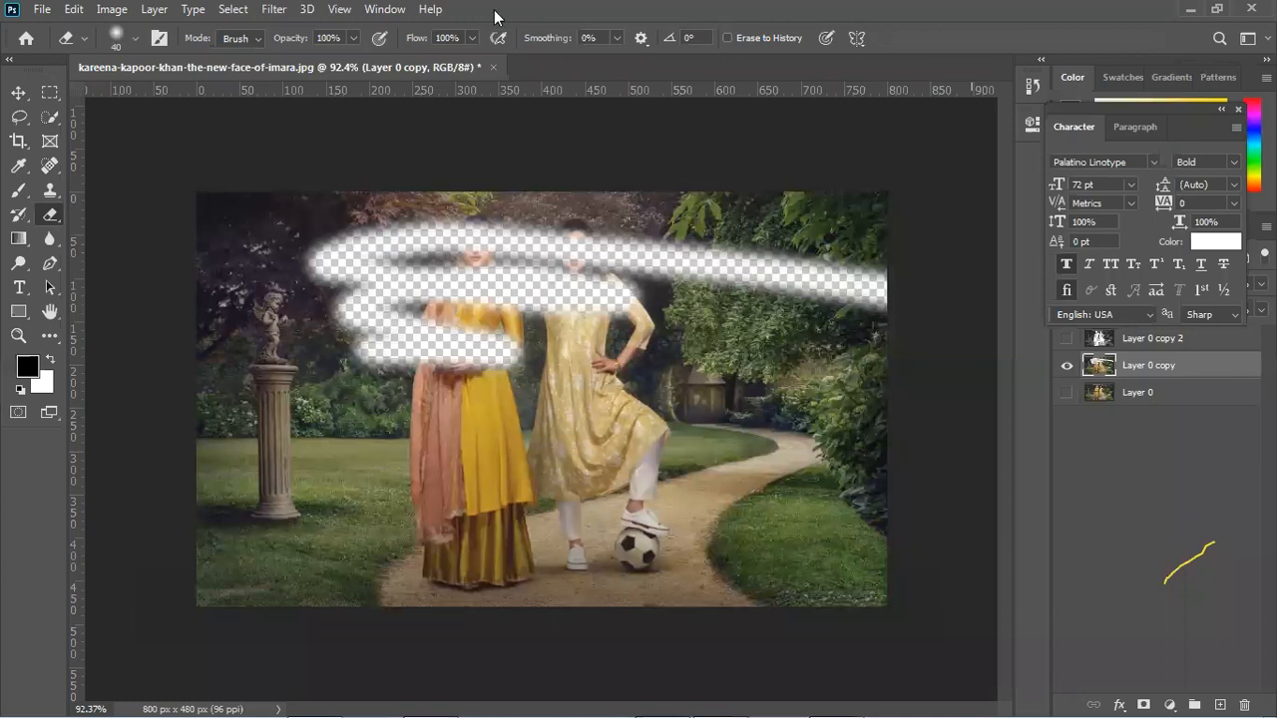
Create a new 1280 x 720 px document at 72 pixels/inch in RGB Color, 8 bit, with white background contents.
{"action": "left_click_drag", "start_coordinate": [499, 12], "coordinate": [351, 358]}
{"action": "left_click", "coordinate": [374, 352]}
{"action": "left_click", "coordinate": [447, 191]}
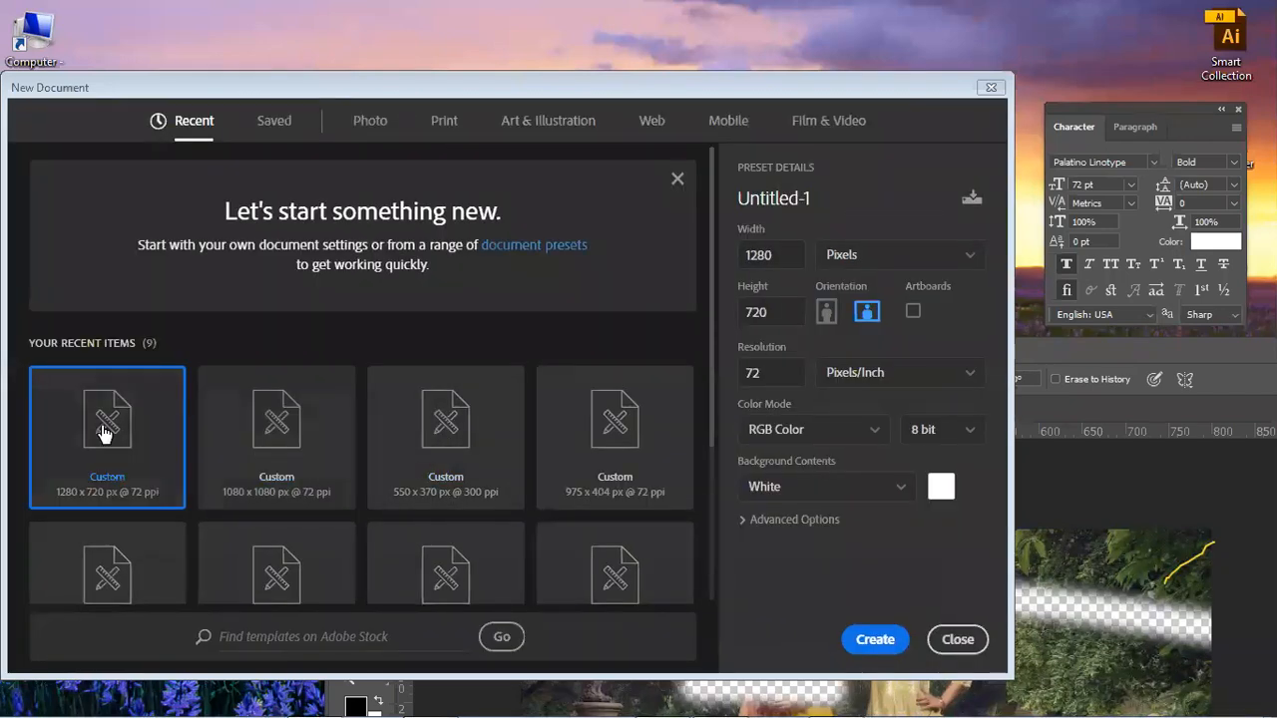
{"action": "left_click", "coordinate": [872, 642]}
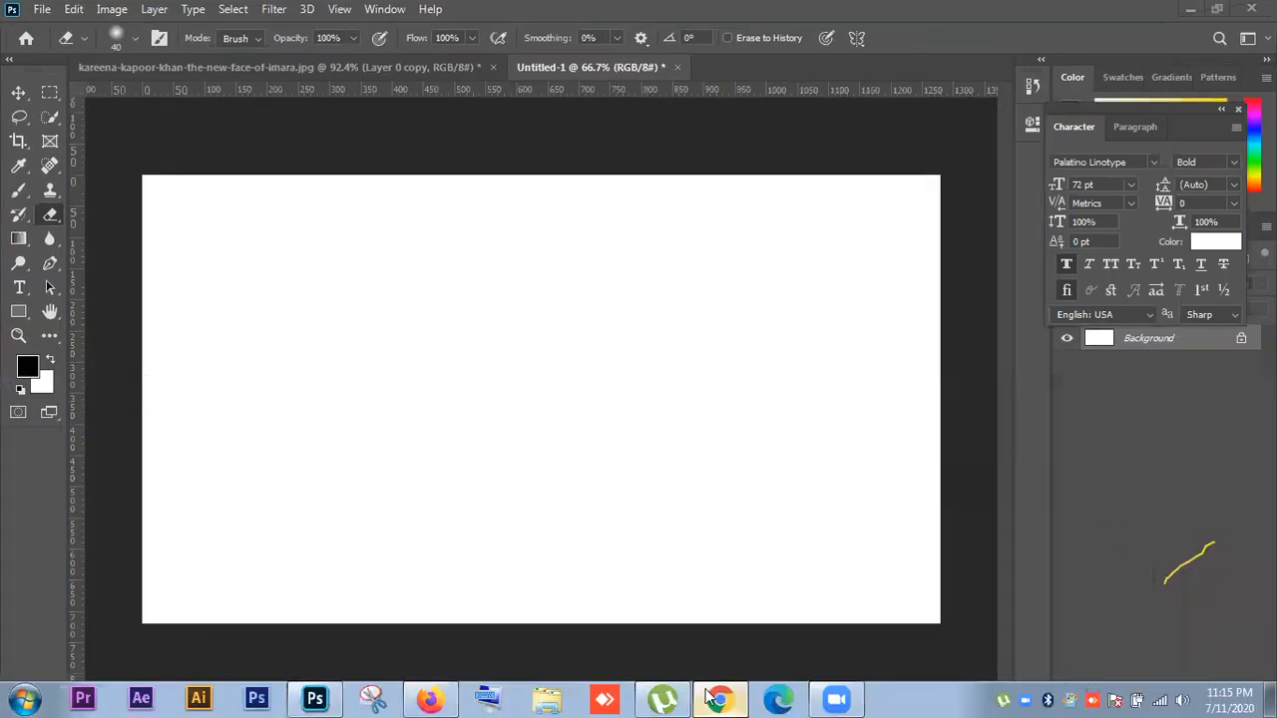
Switch to Chrome and search for "sea beach" in a new tab, showing the image results.
{"action": "left_click", "coordinate": [714, 693]}
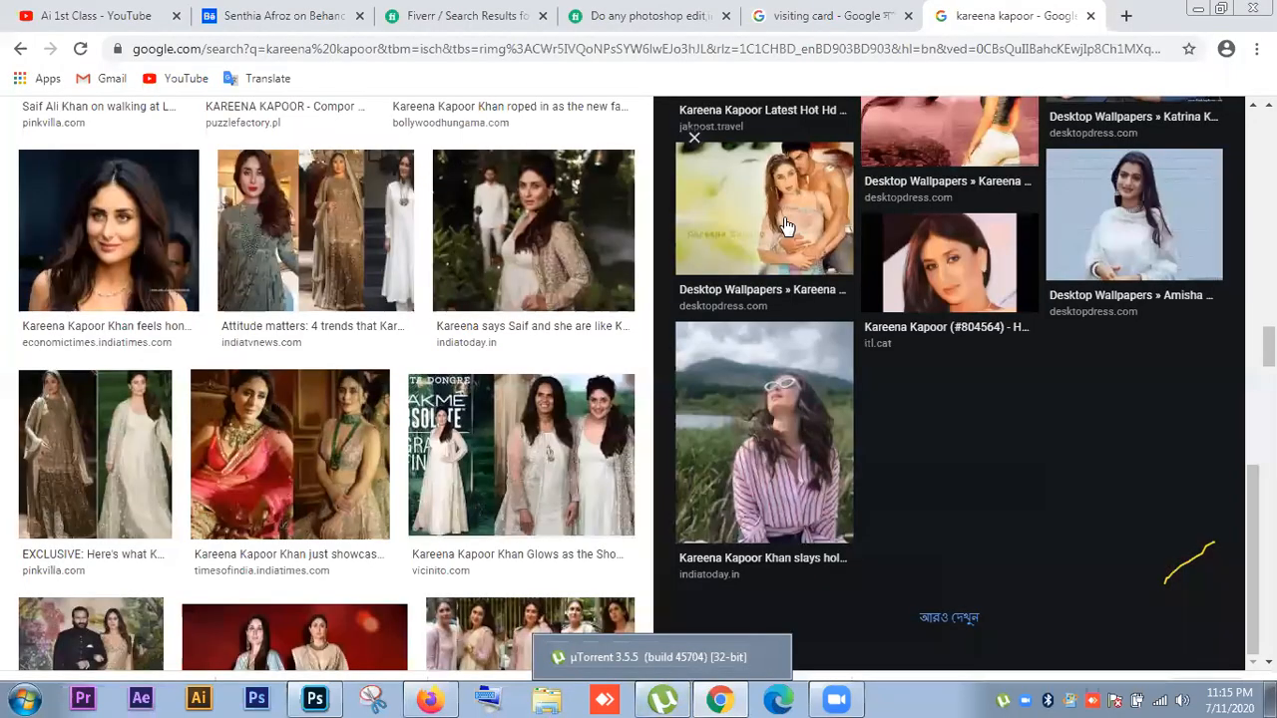
{"action": "left_click", "coordinate": [1132, 30]}
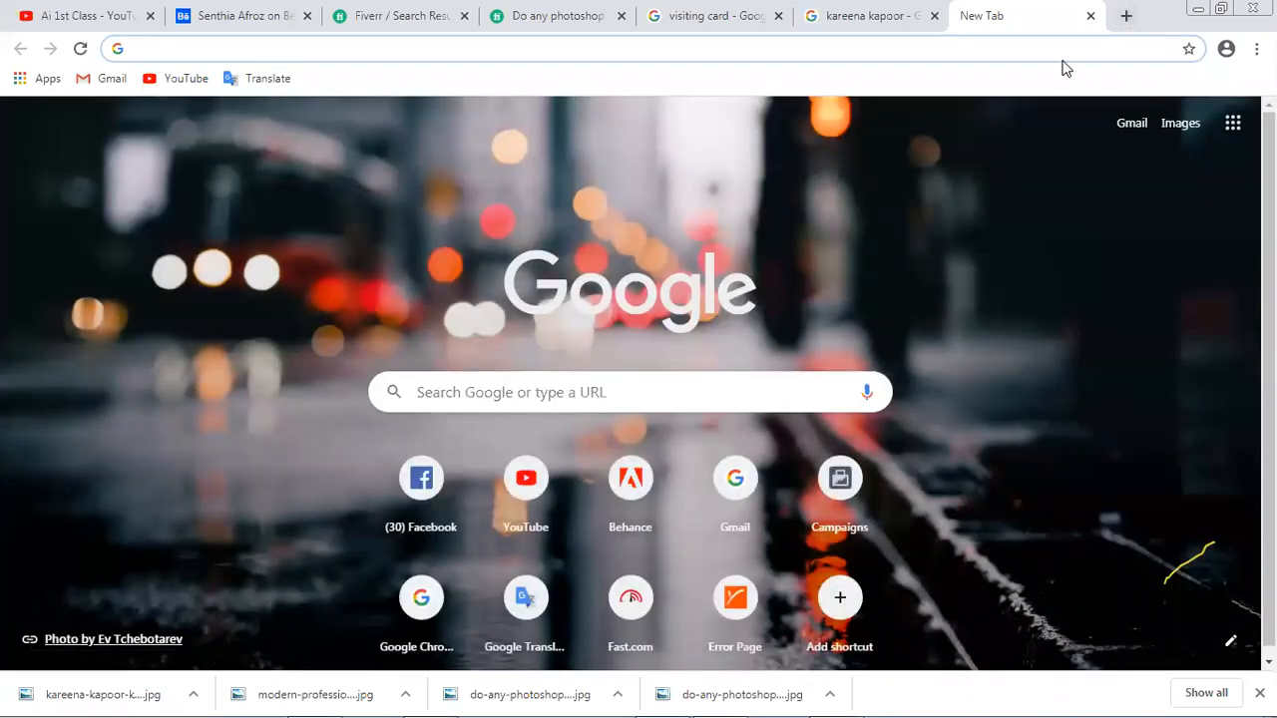
{"action": "left_click", "coordinate": [1062, 50]}
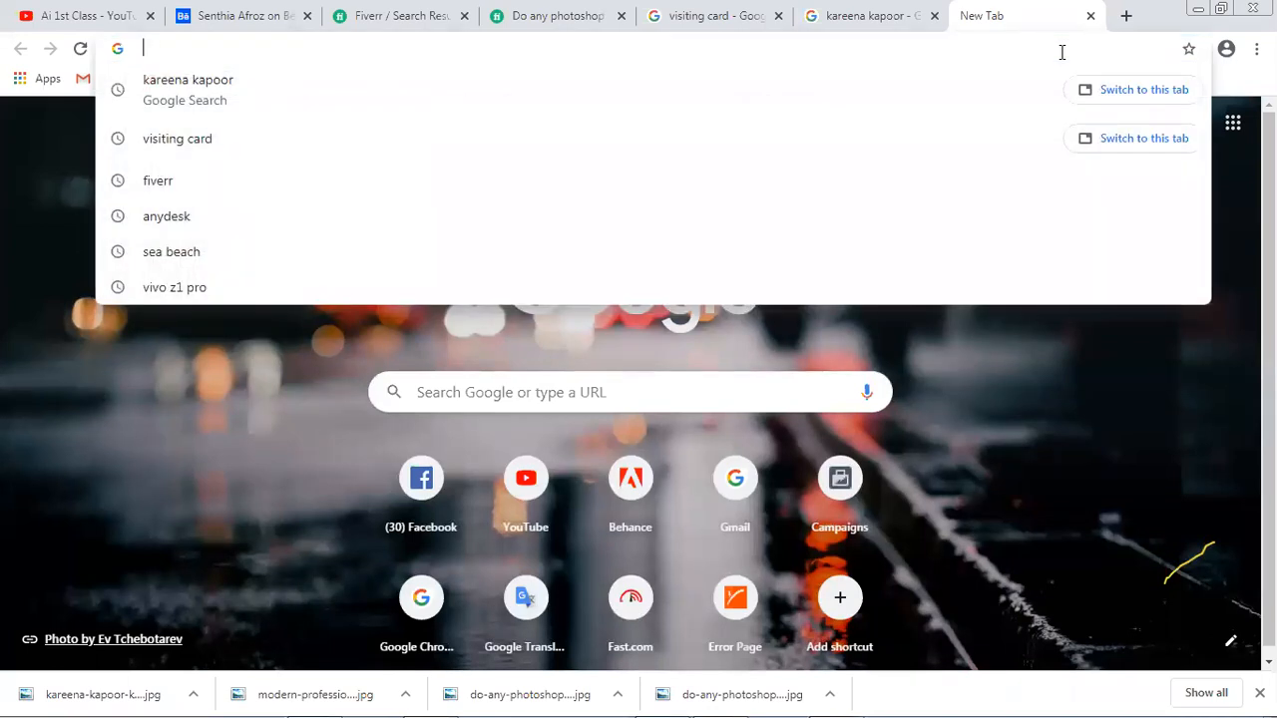
{"action": "type", "text": "sea"}
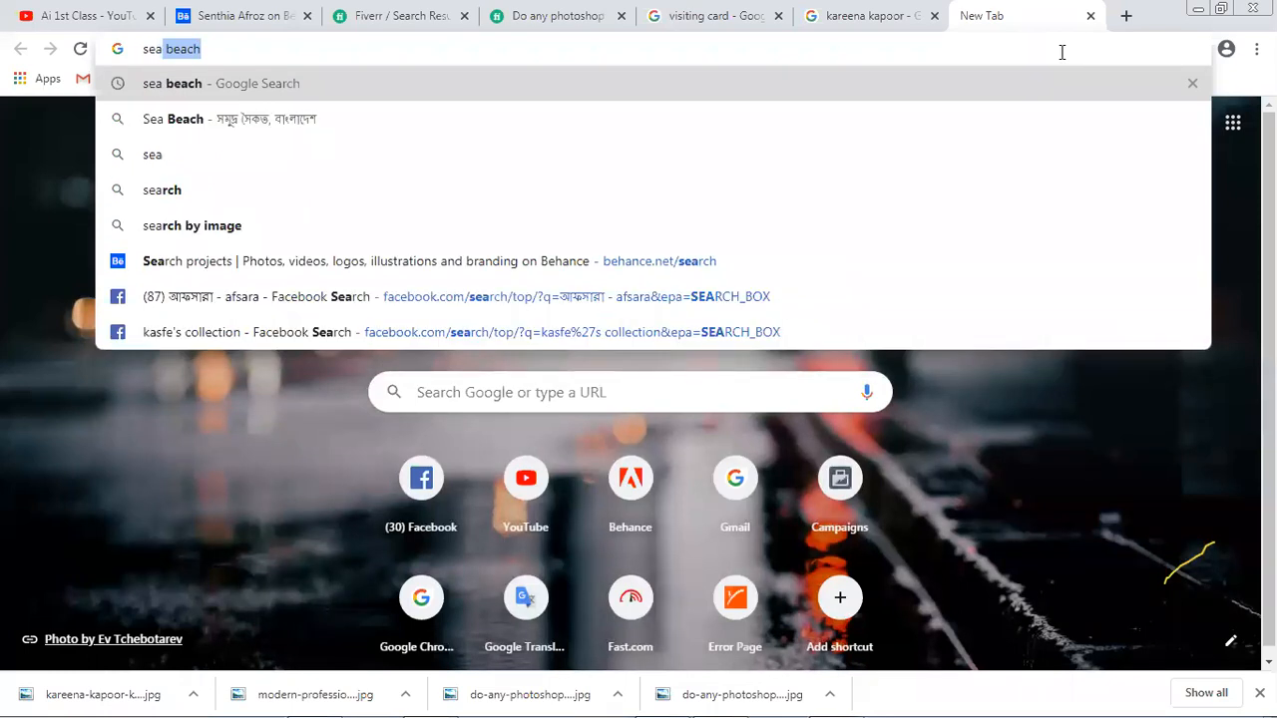
{"action": "key", "text": "Return"}
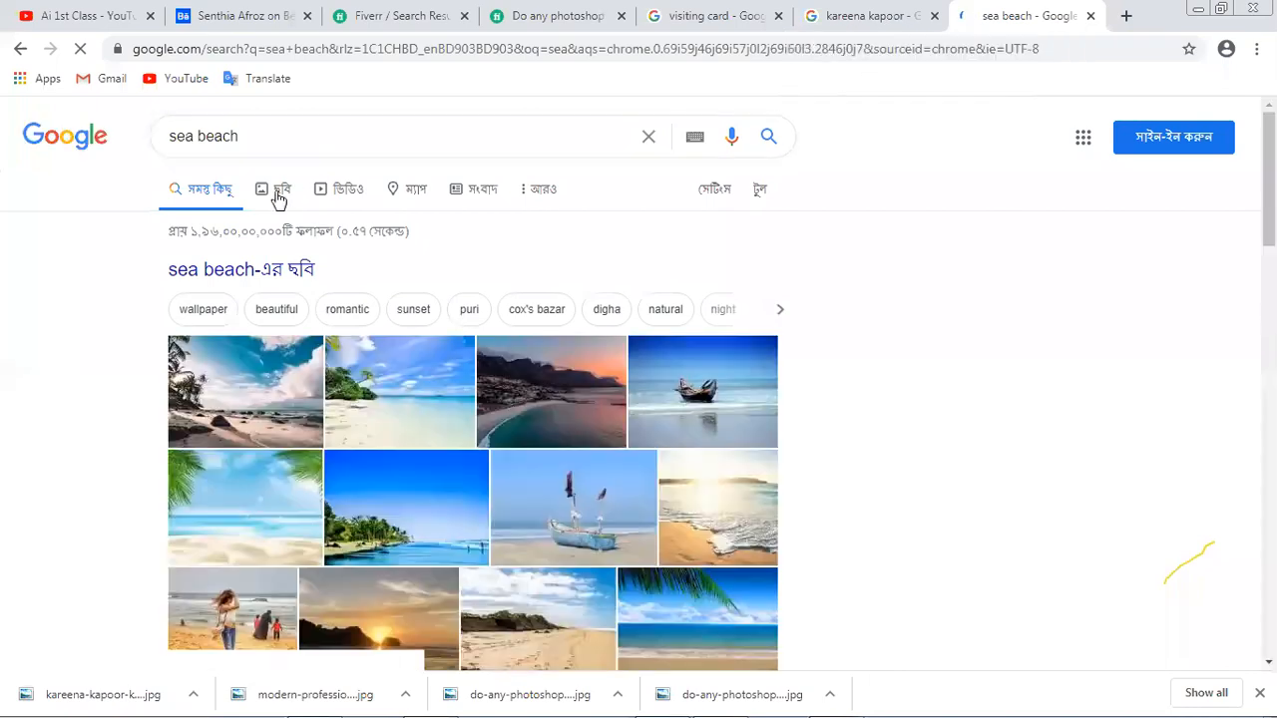
{"action": "left_click", "coordinate": [279, 200]}
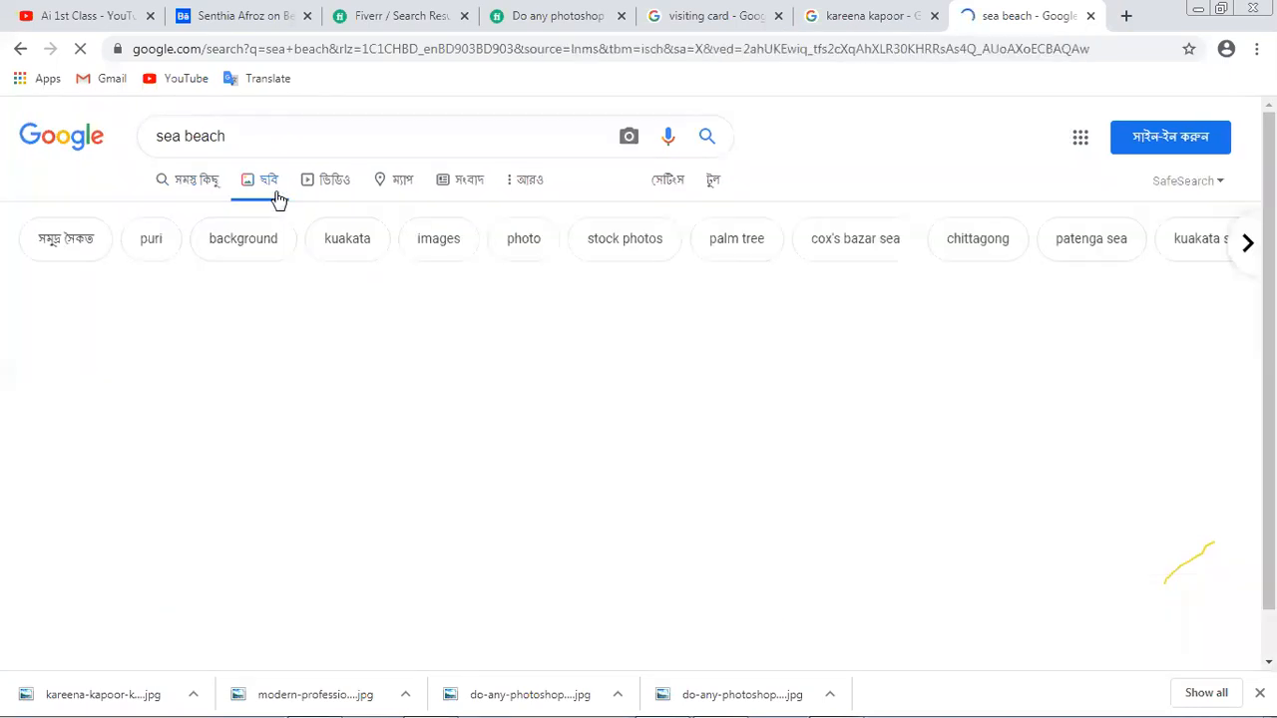
Change the image search to "sea" and preview the Shutterstock photo of open blue sea.
{"action": "double_click", "coordinate": [293, 135]}
{"action": "key", "text": "BackSpace"}
{"action": "key", "text": "Return"}
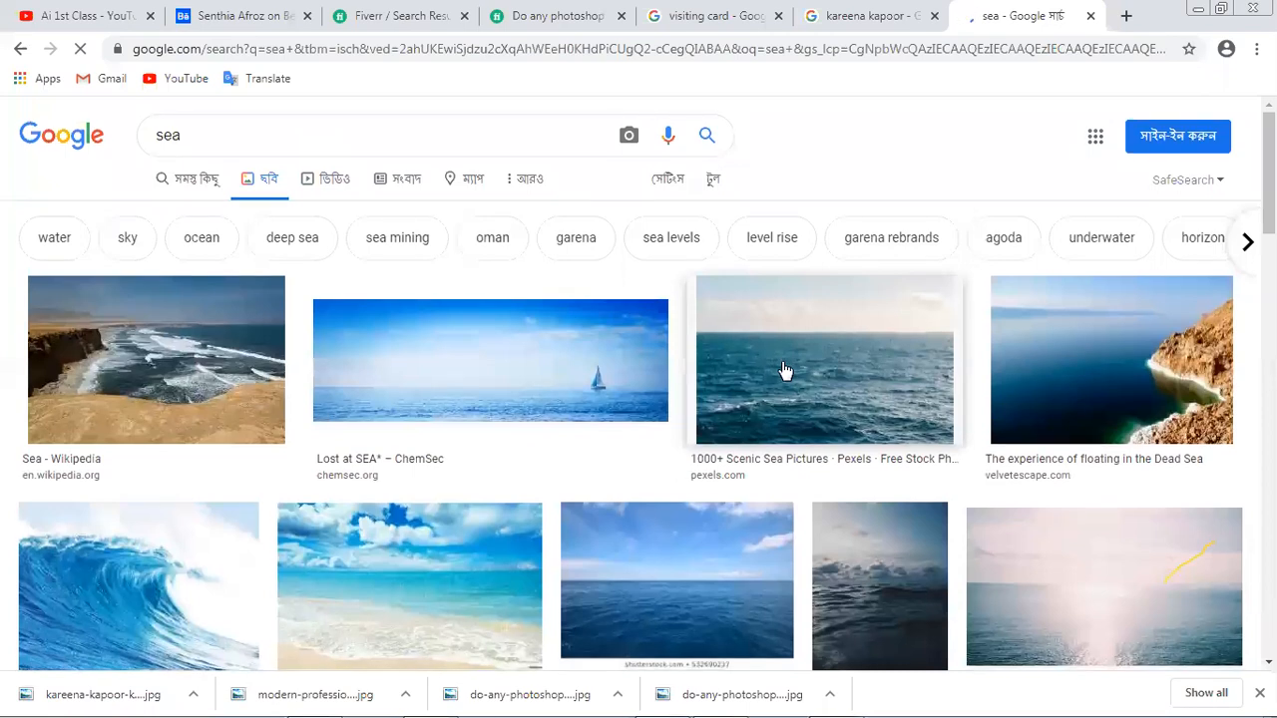
{"action": "scroll", "coordinate": [785, 370], "scroll_direction": "down", "scroll_amount": 2}
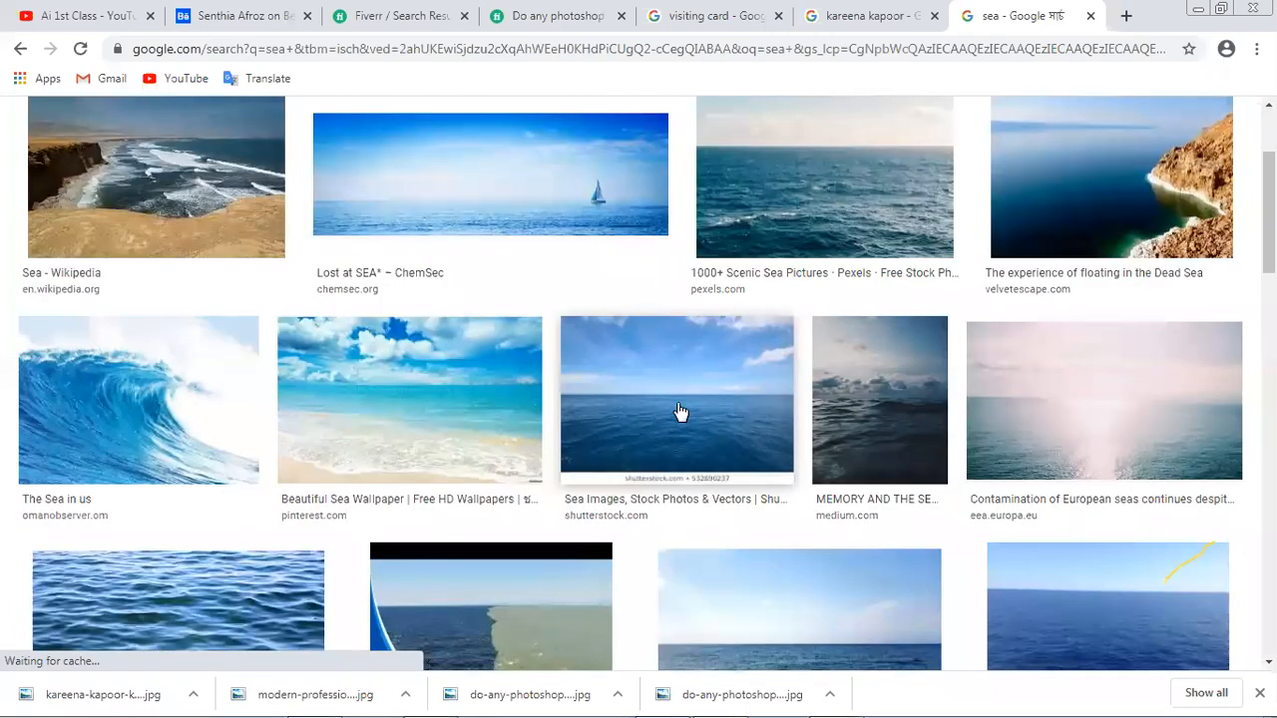
{"action": "left_click", "coordinate": [679, 412]}
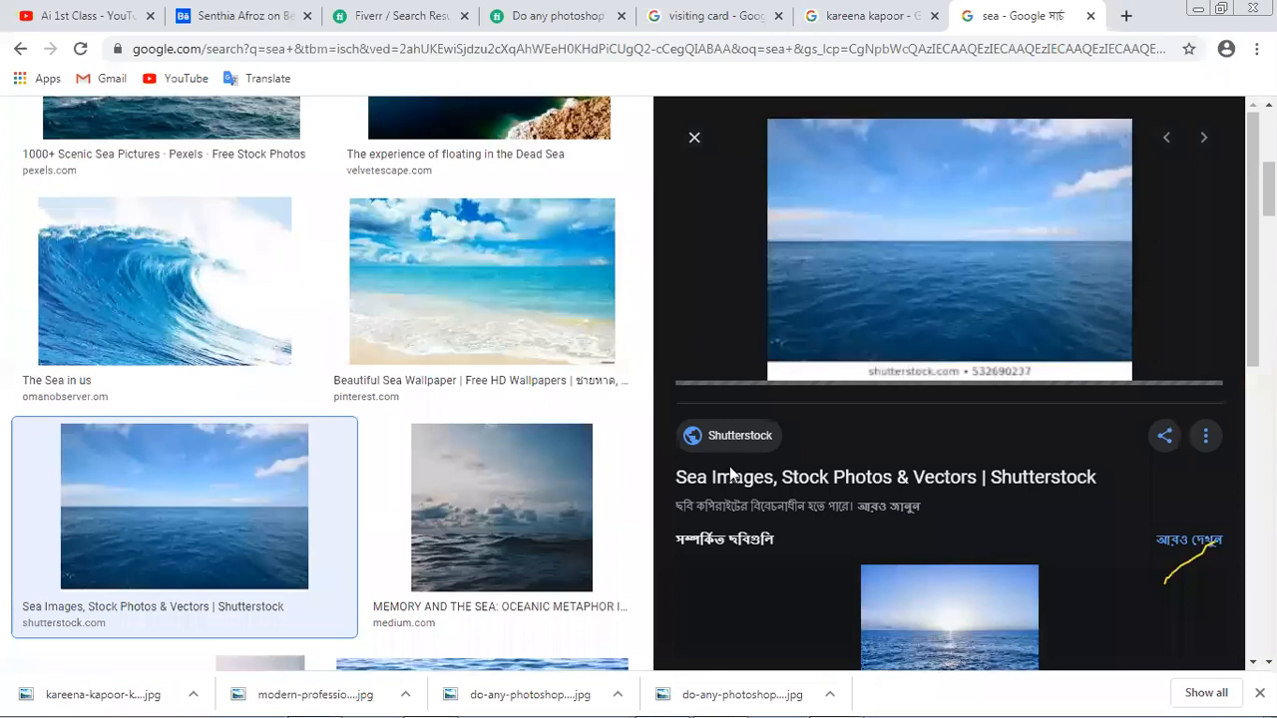
Browse the related sea images, open the Unsplash "Ocean Horizon Pictures" photo and save it to the computer.
{"action": "scroll", "coordinate": [951, 508], "scroll_direction": "down", "scroll_amount": 2}
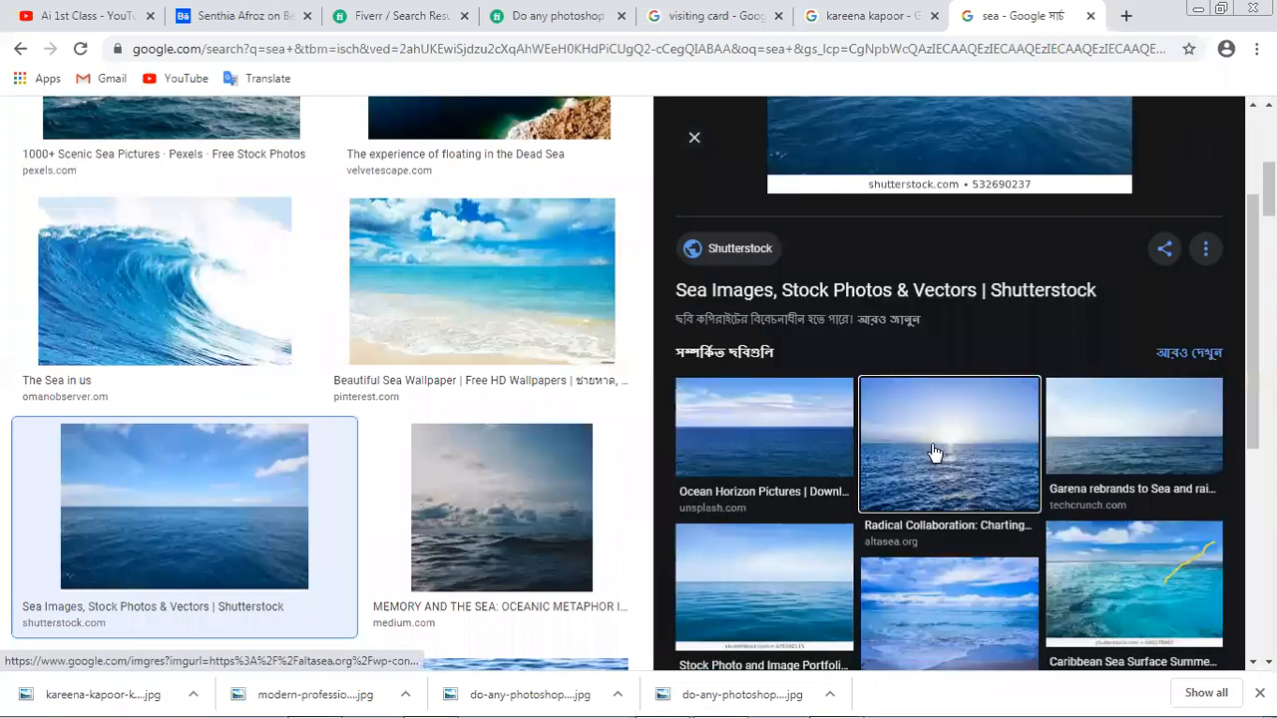
{"action": "left_click", "coordinate": [935, 454]}
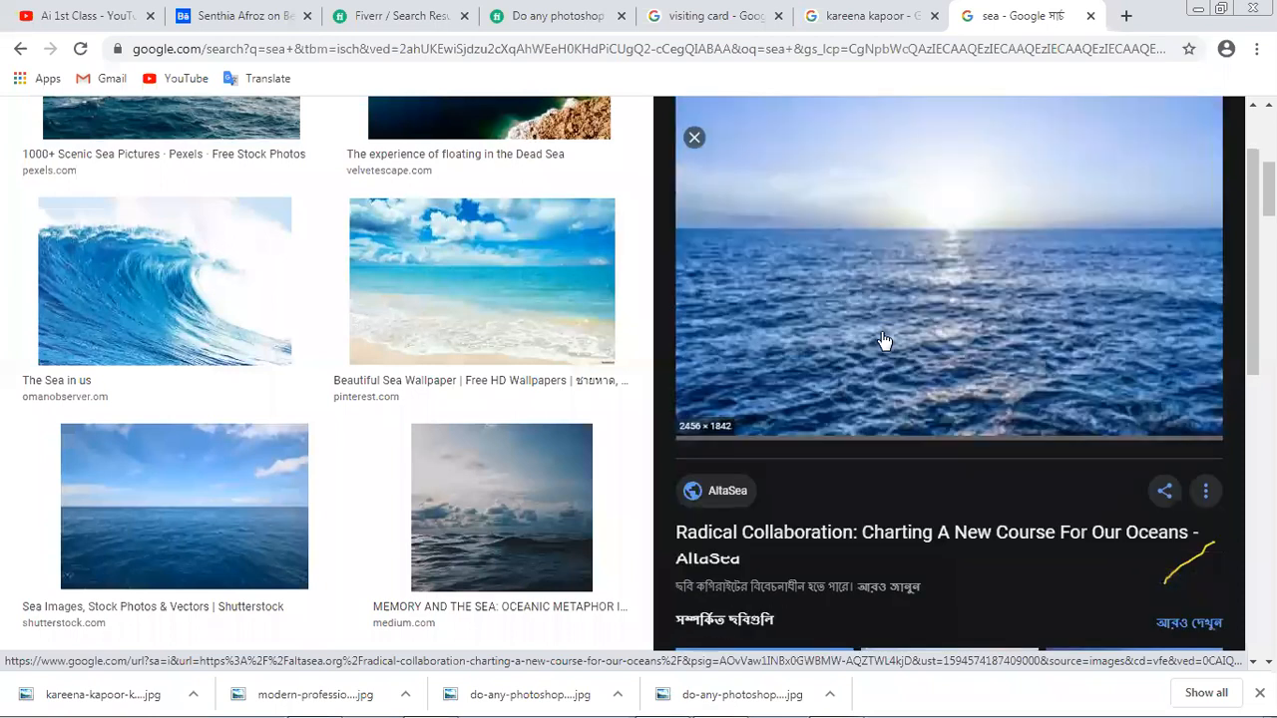
{"action": "scroll", "coordinate": [884, 341], "scroll_direction": "down", "scroll_amount": 3}
{"action": "scroll", "coordinate": [874, 357], "scroll_direction": "down", "scroll_amount": 1}
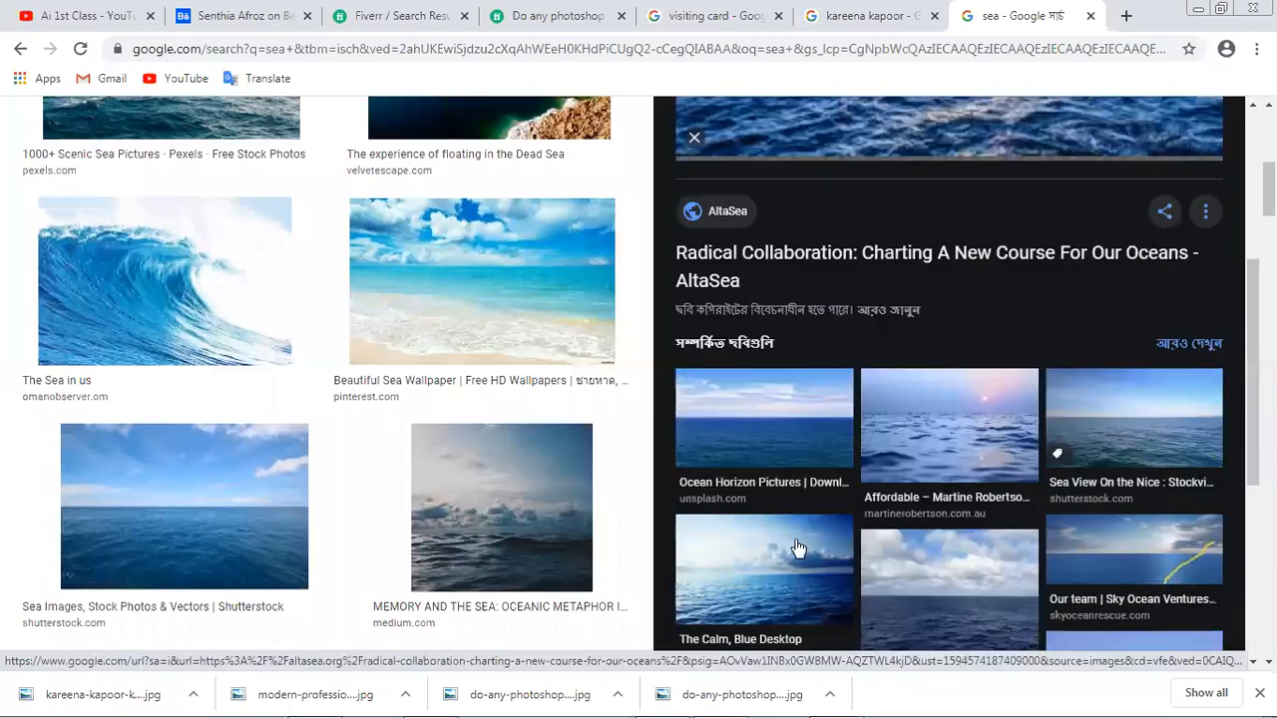
{"action": "scroll", "coordinate": [798, 547], "scroll_direction": "up", "scroll_amount": 1}
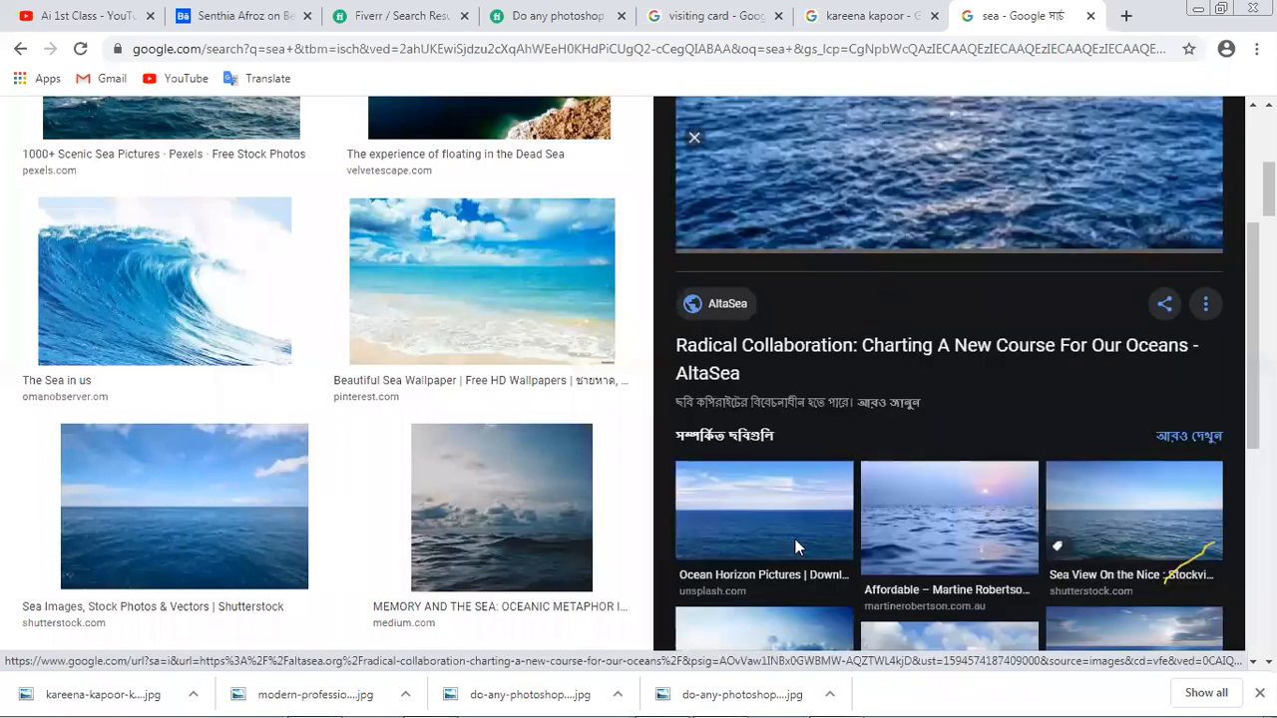
{"action": "right_click", "coordinate": [877, 249]}
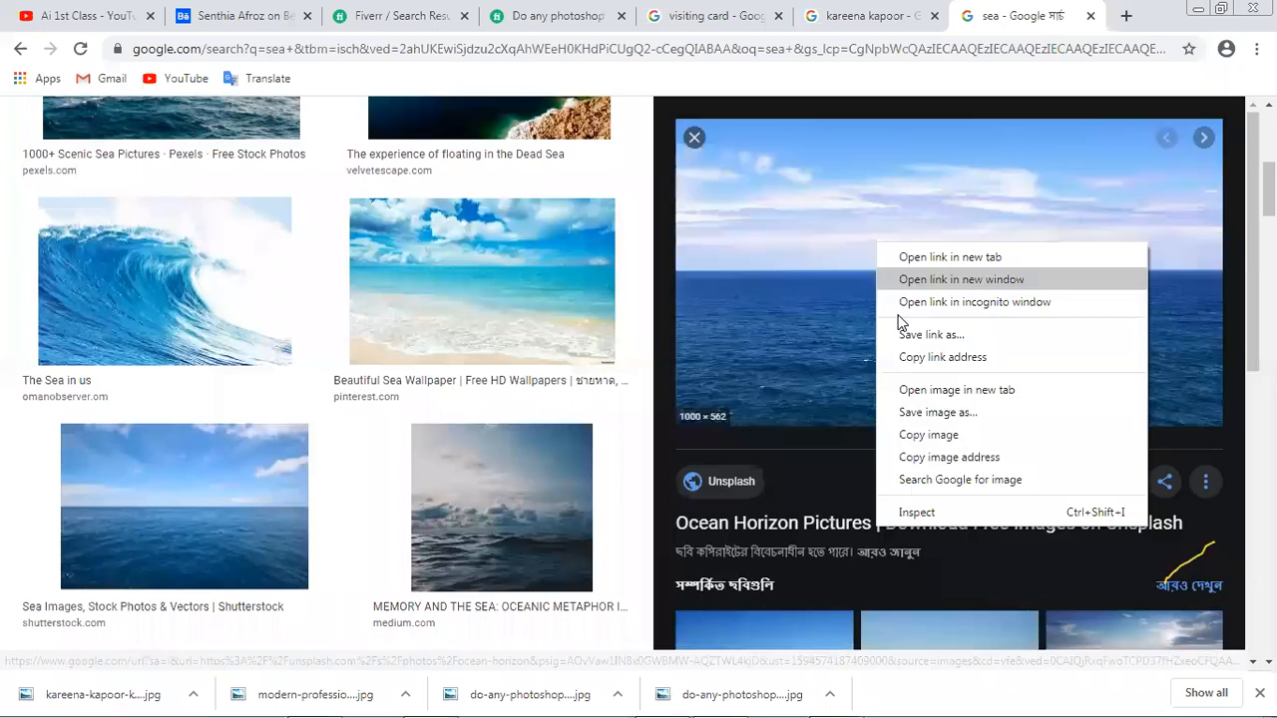
{"action": "left_click", "coordinate": [931, 412]}
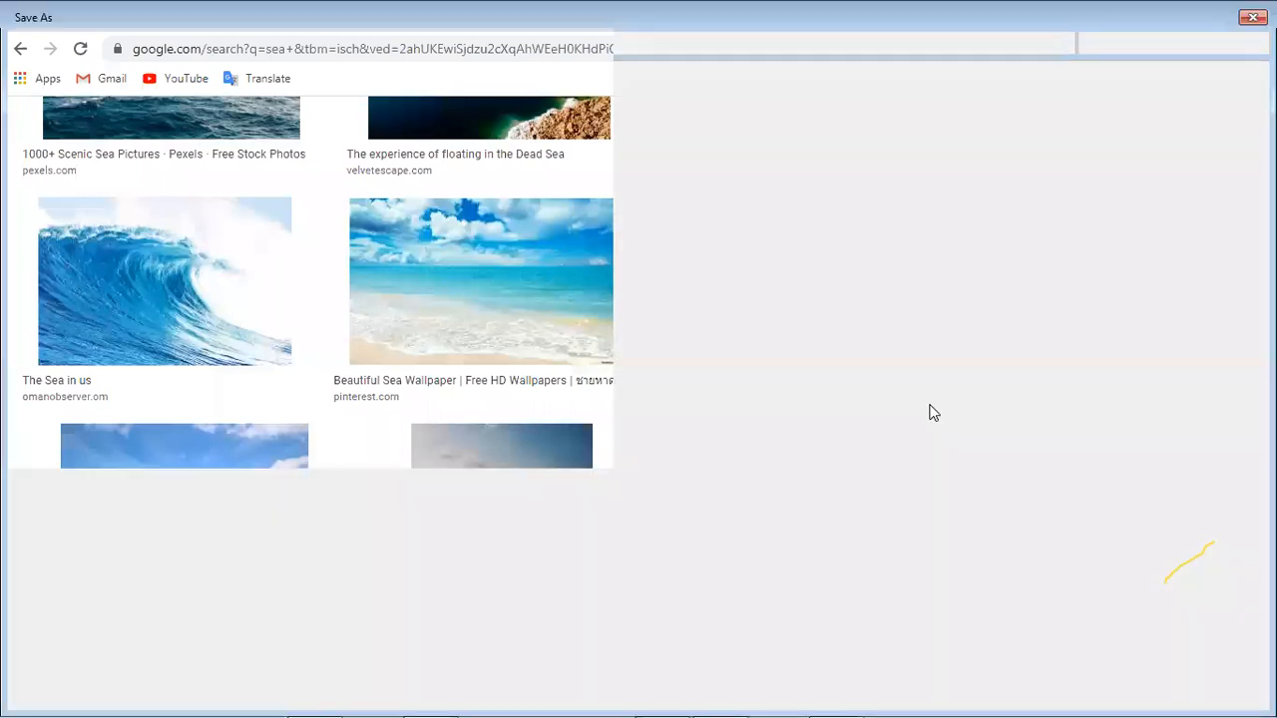
{"action": "left_click", "coordinate": [1094, 695]}
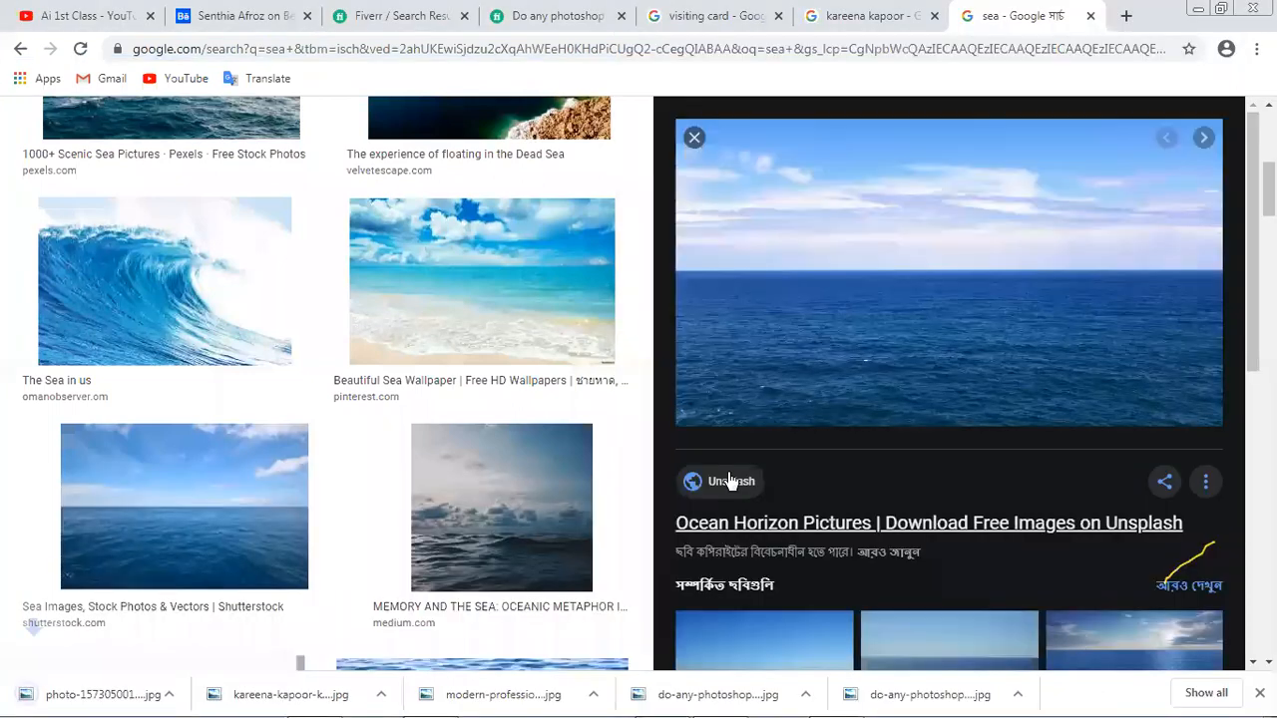
Replace the image search with "ship png".
{"action": "scroll", "coordinate": [733, 479], "scroll_direction": "up", "scroll_amount": 5}
{"action": "left_click_drag", "start_coordinate": [299, 137], "coordinate": [2, 117]}
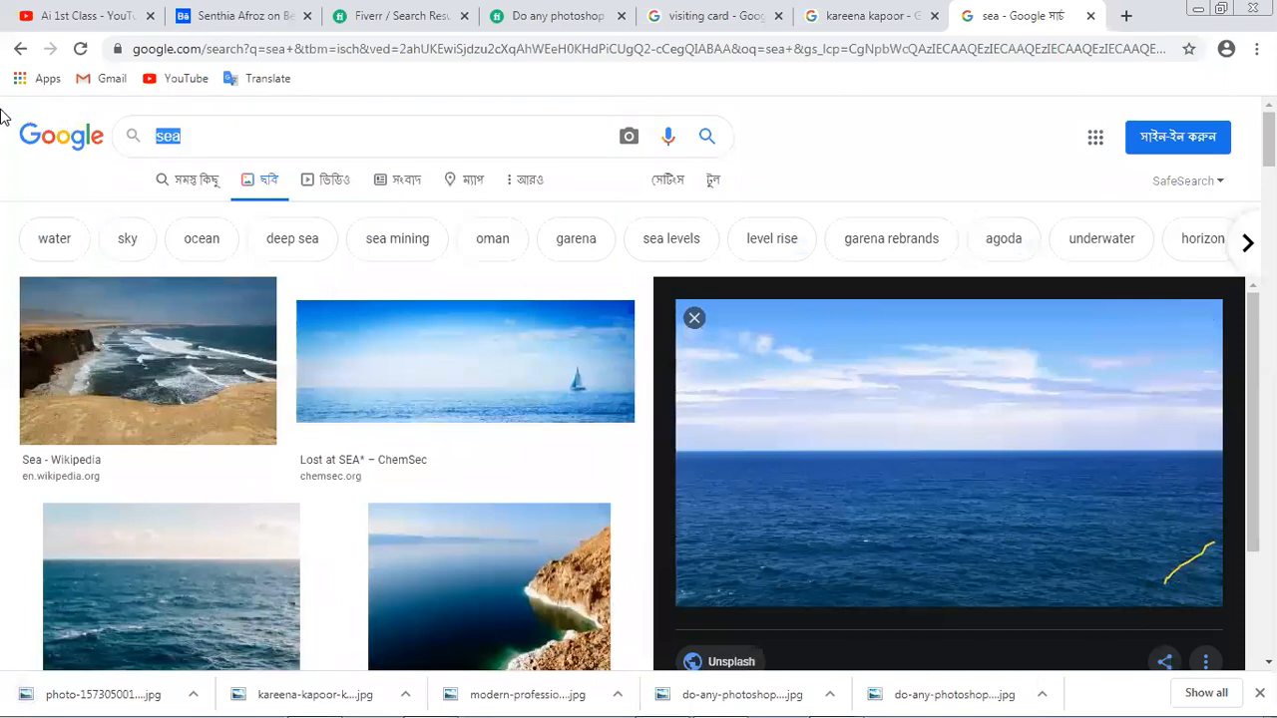
{"action": "type", "text": "ship png"}
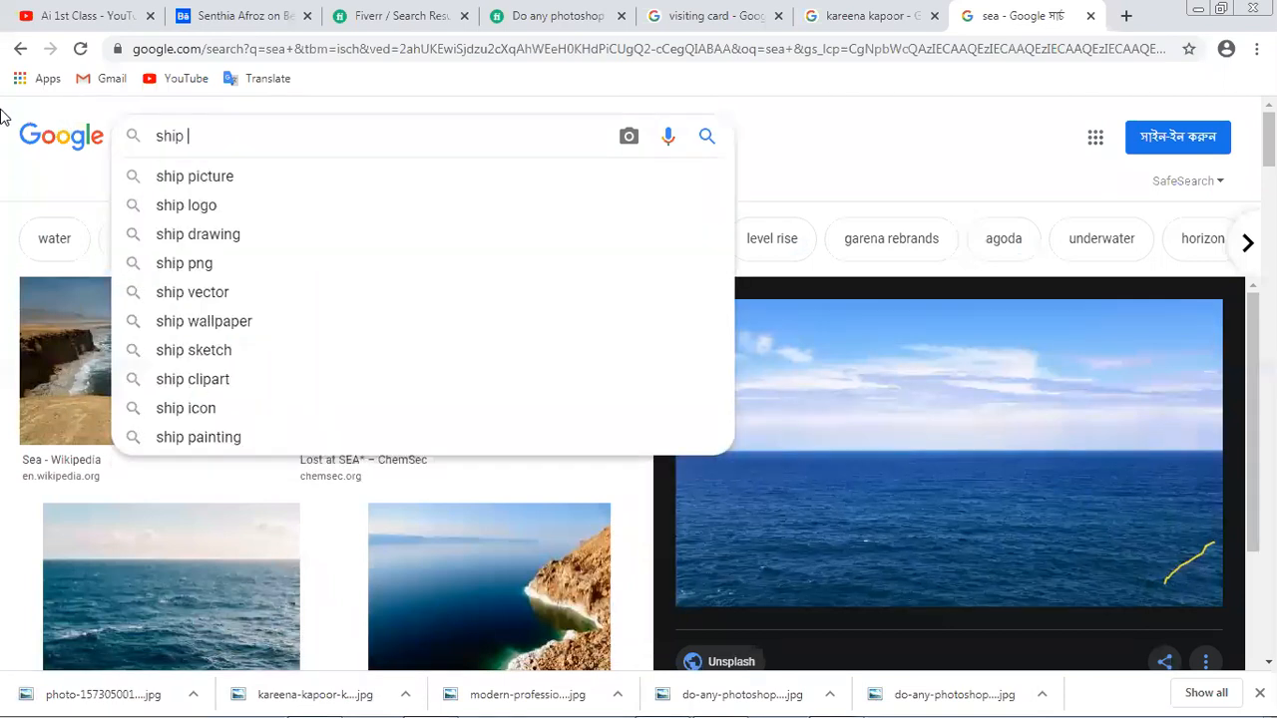
{"action": "key", "text": "Return"}
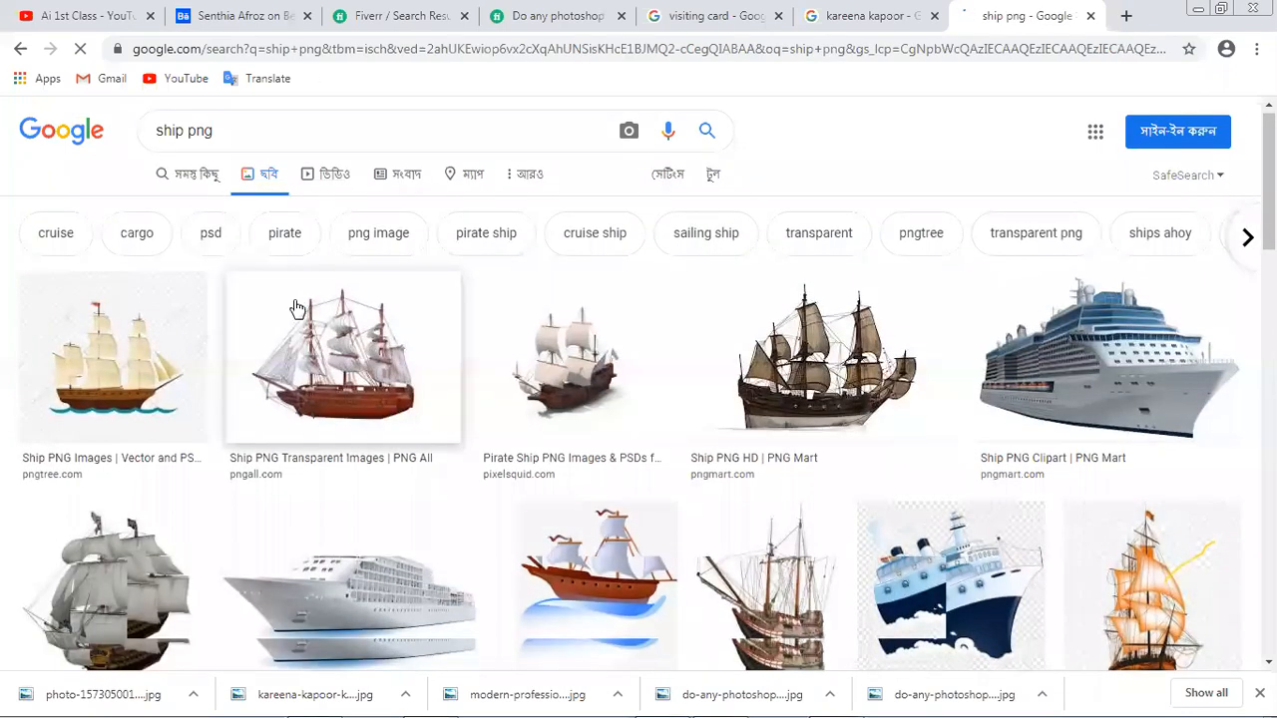
Browse the "ship png" image results and preview the PNG Mart "Ship PNG Clipart" cruise ship with its related images.
{"action": "scroll", "coordinate": [298, 308], "scroll_direction": "down", "scroll_amount": 5}
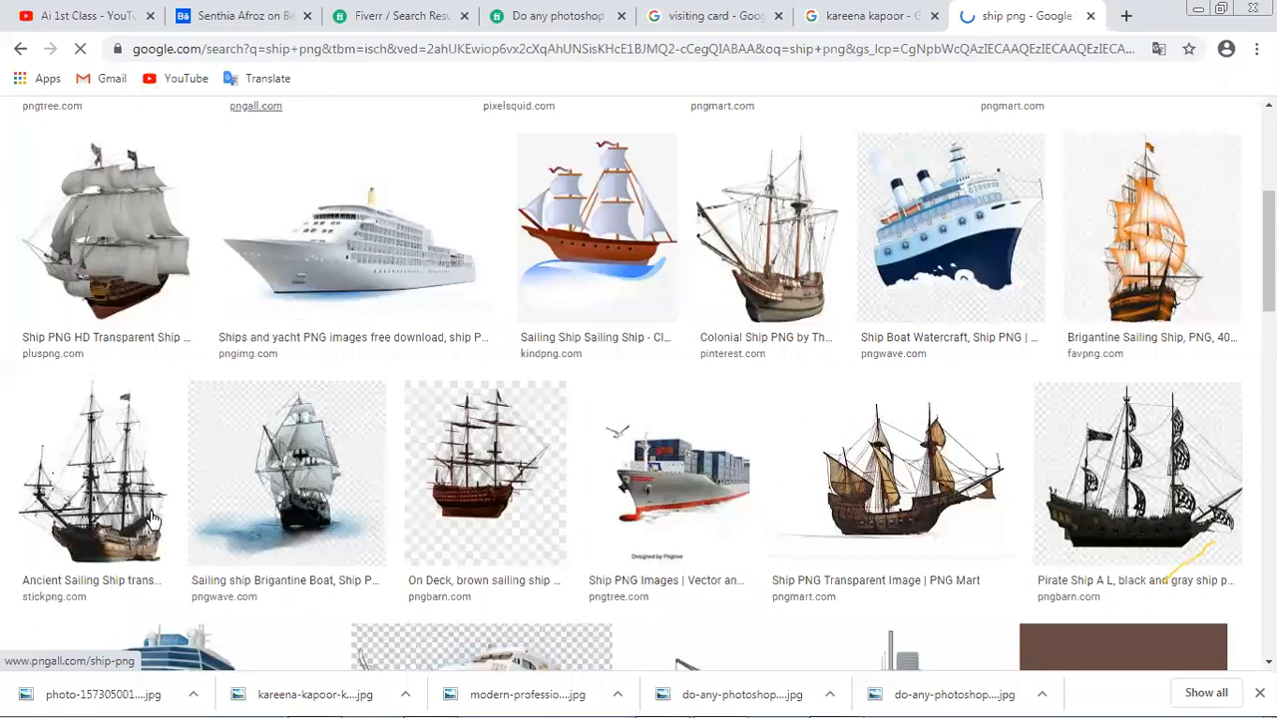
{"action": "scroll", "coordinate": [155, 524], "scroll_direction": "down", "scroll_amount": 2}
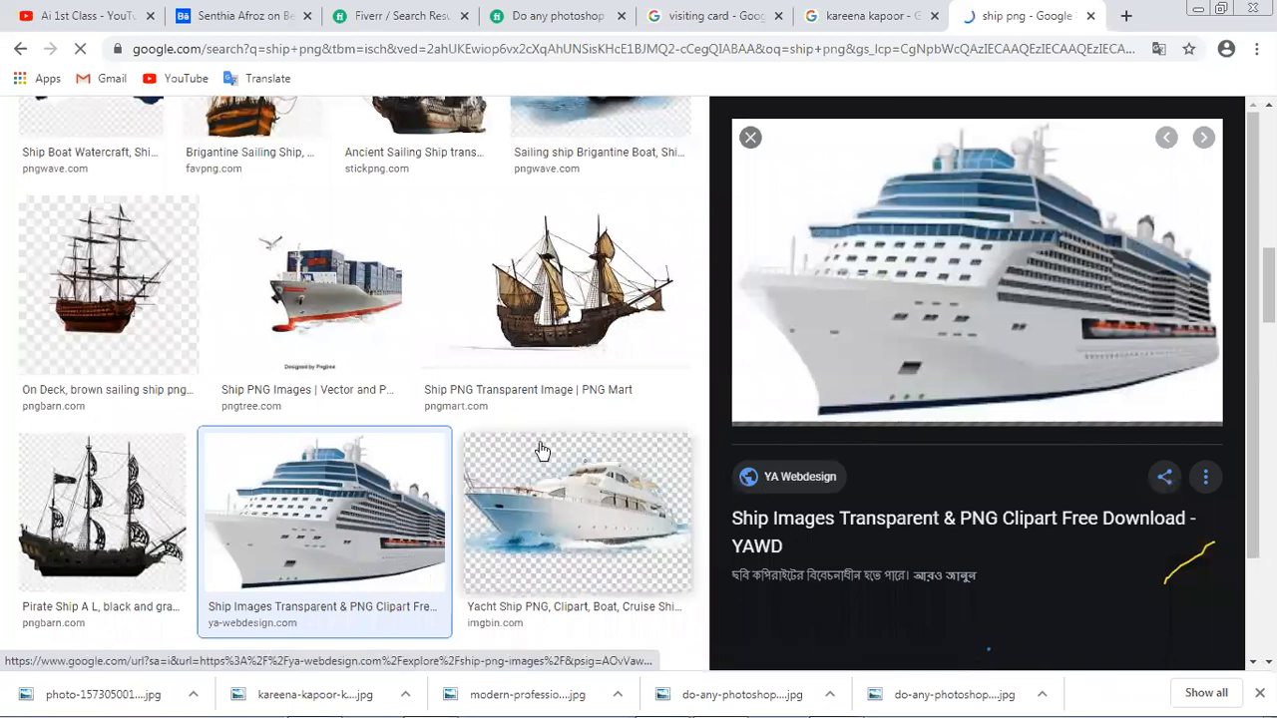
{"action": "scroll", "coordinate": [542, 451], "scroll_direction": "up", "scroll_amount": 2}
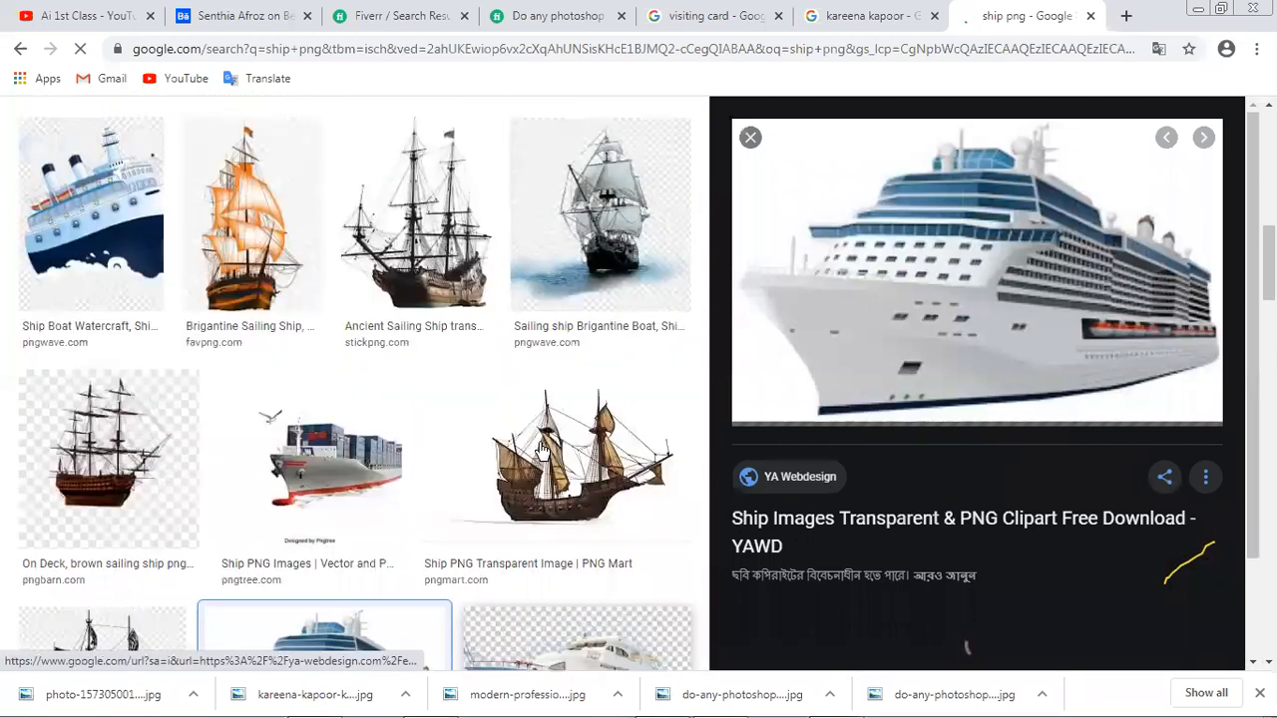
{"action": "scroll", "coordinate": [422, 449], "scroll_direction": "down", "scroll_amount": 3}
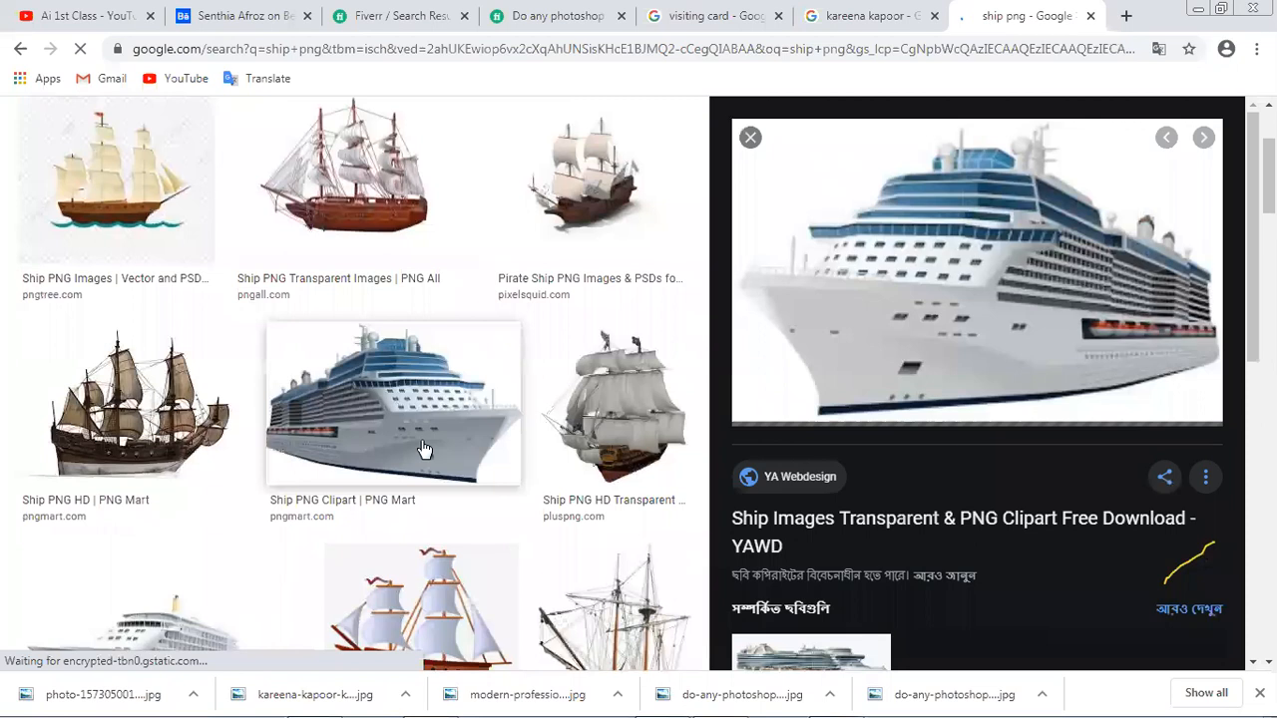
{"action": "left_click", "coordinate": [425, 449]}
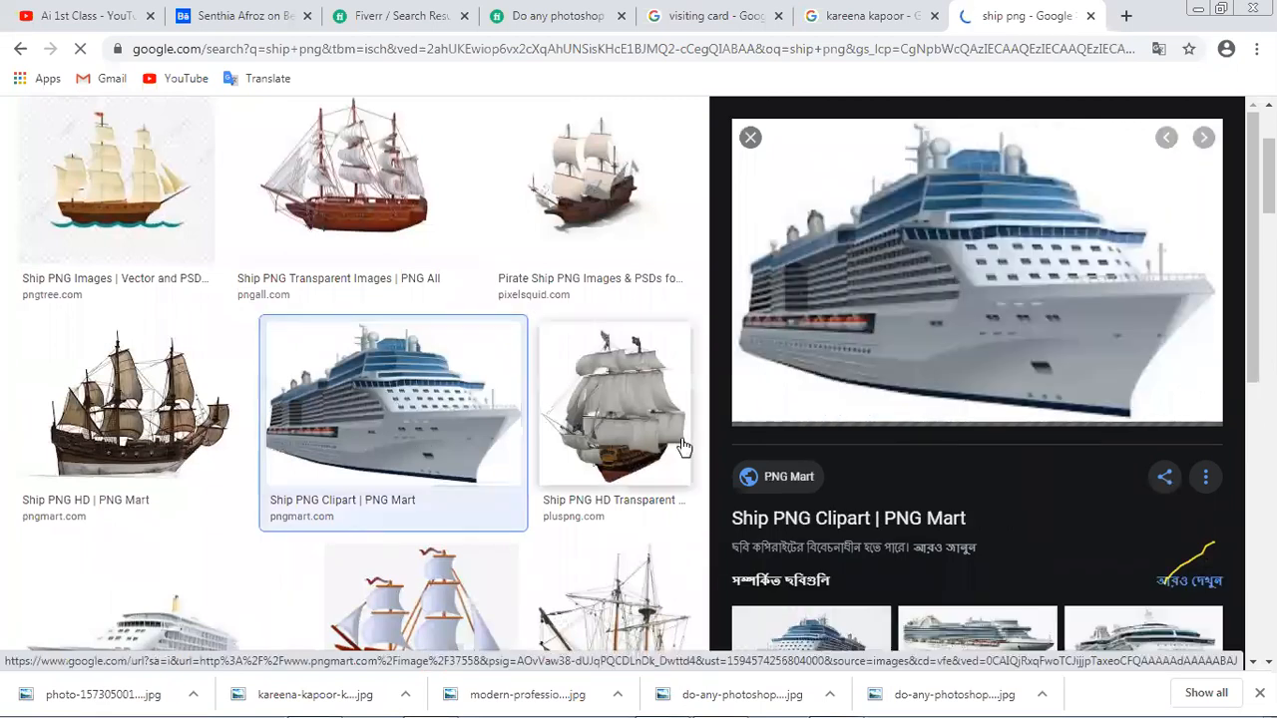
{"action": "scroll", "coordinate": [753, 406], "scroll_direction": "down", "scroll_amount": 1}
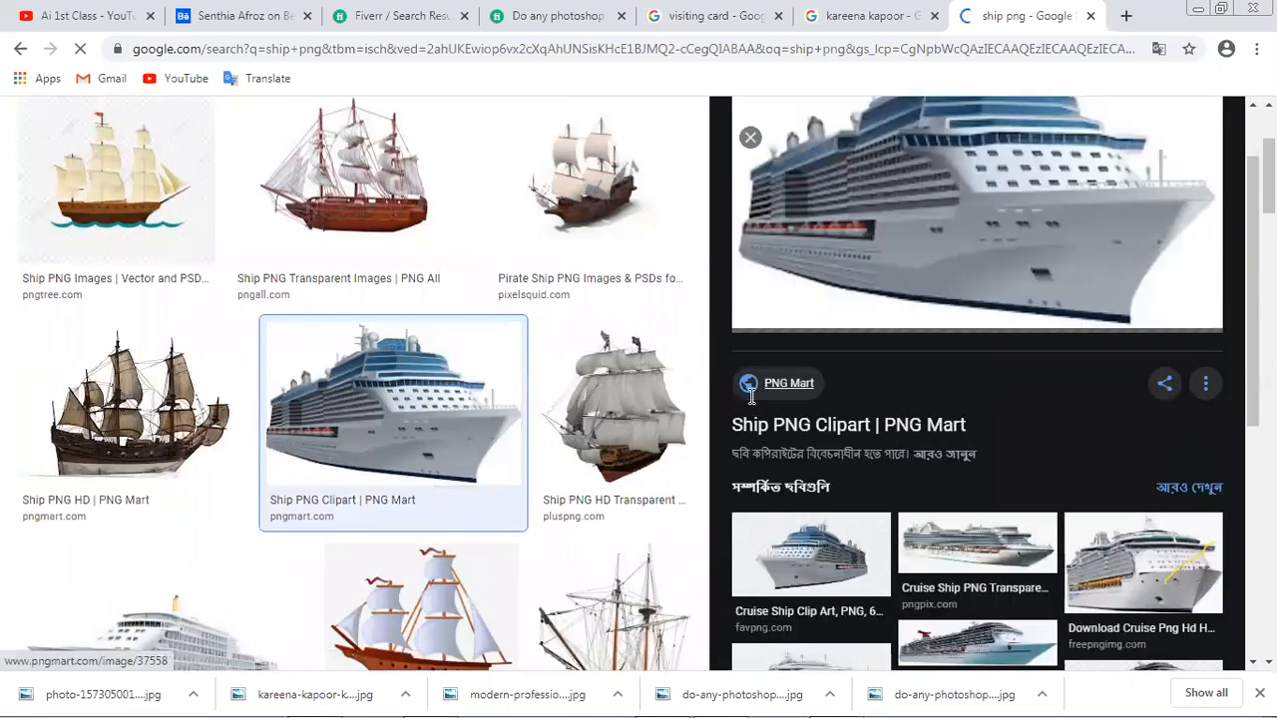
{"action": "scroll", "coordinate": [751, 399], "scroll_direction": "down", "scroll_amount": 1}
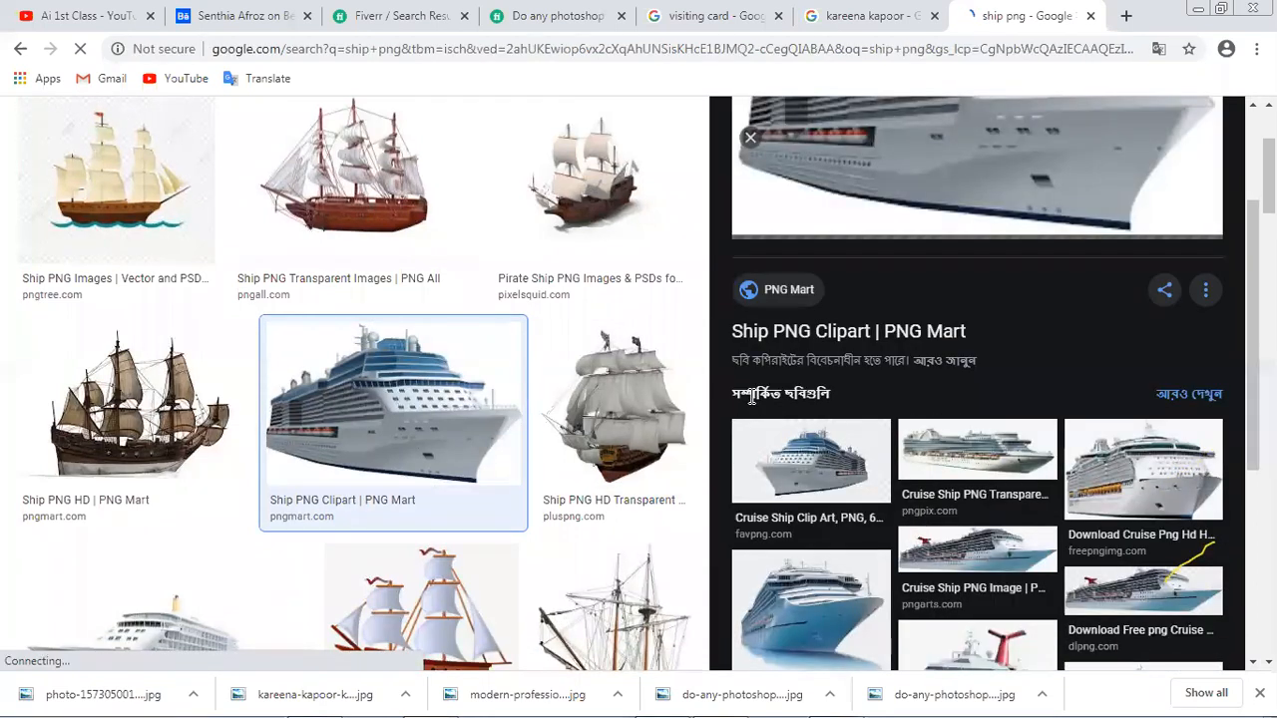
{"action": "scroll", "coordinate": [920, 173], "scroll_direction": "up", "scroll_amount": 2}
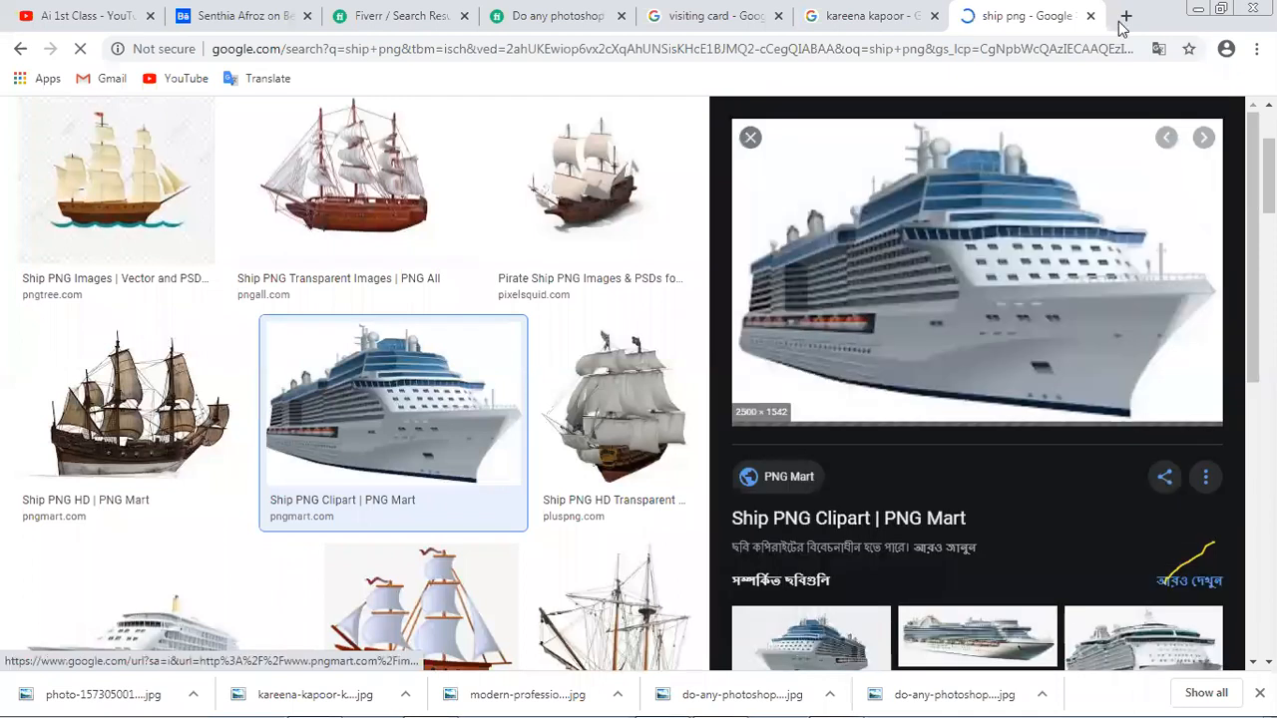
Open fast.com in a new tab to test the internet connection speed.
{"action": "left_click", "coordinate": [1124, 18]}
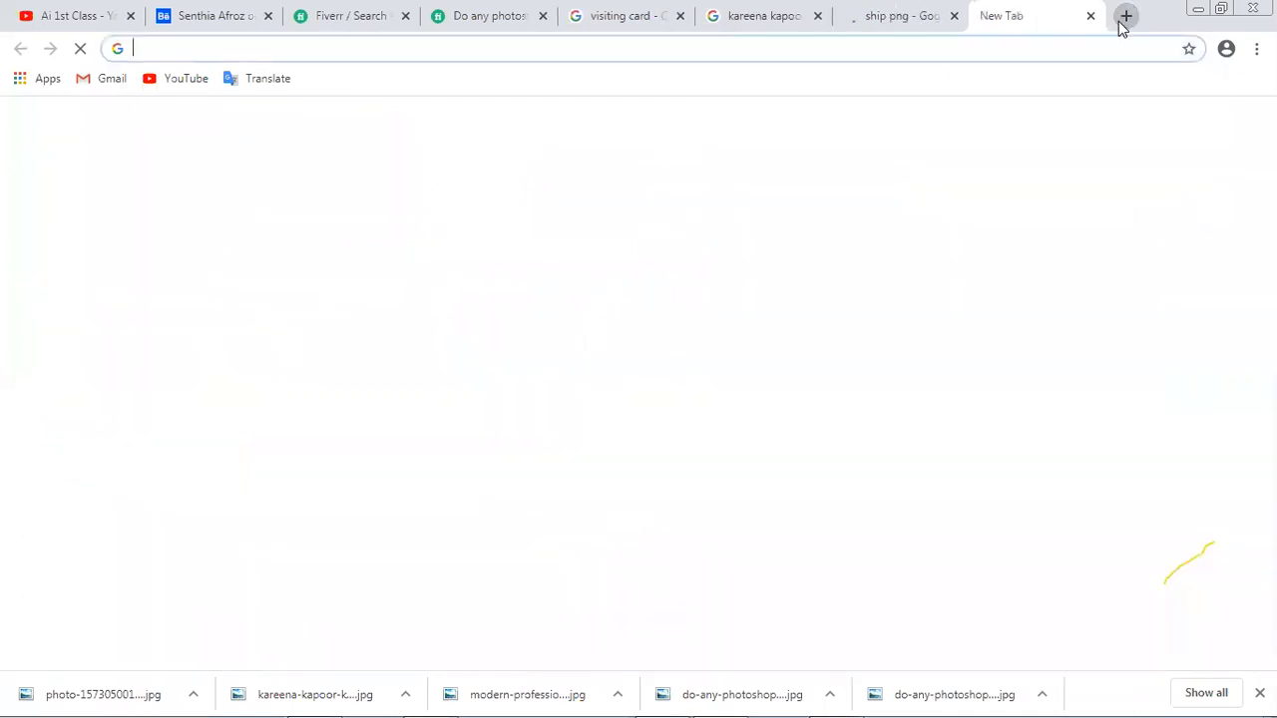
{"action": "type", "text": "fast"}
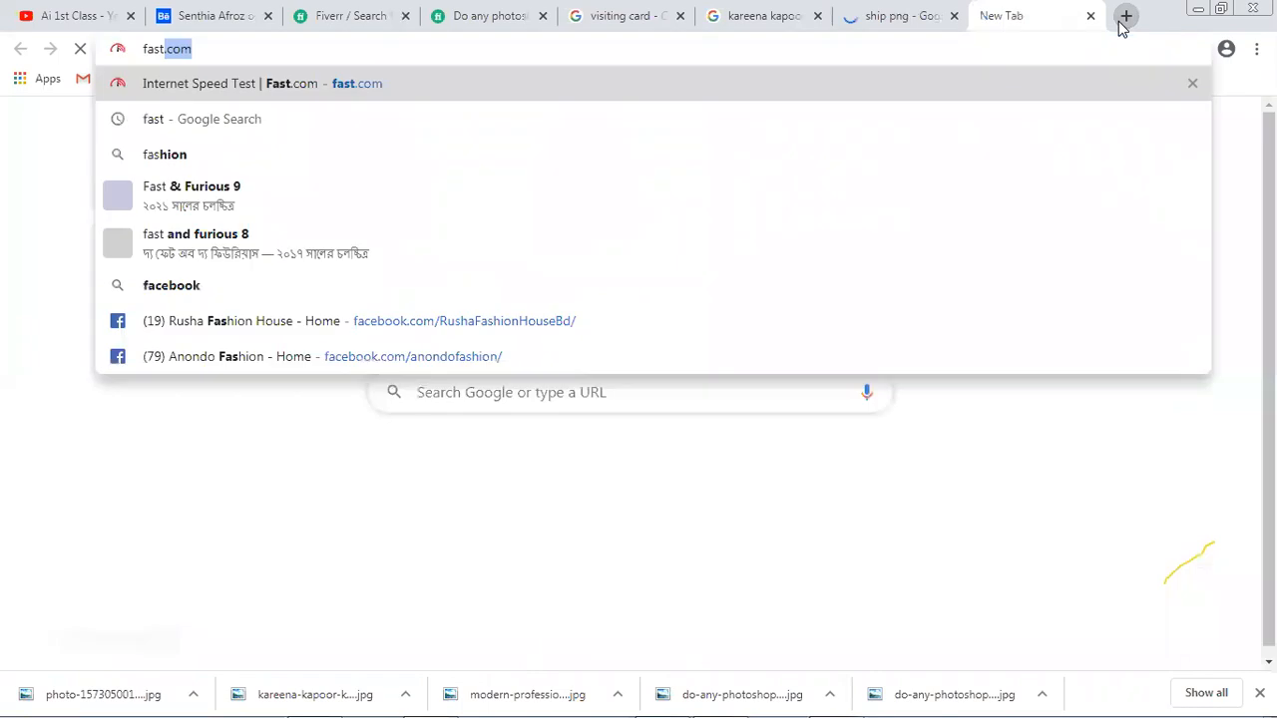
{"action": "type", "text": "."}
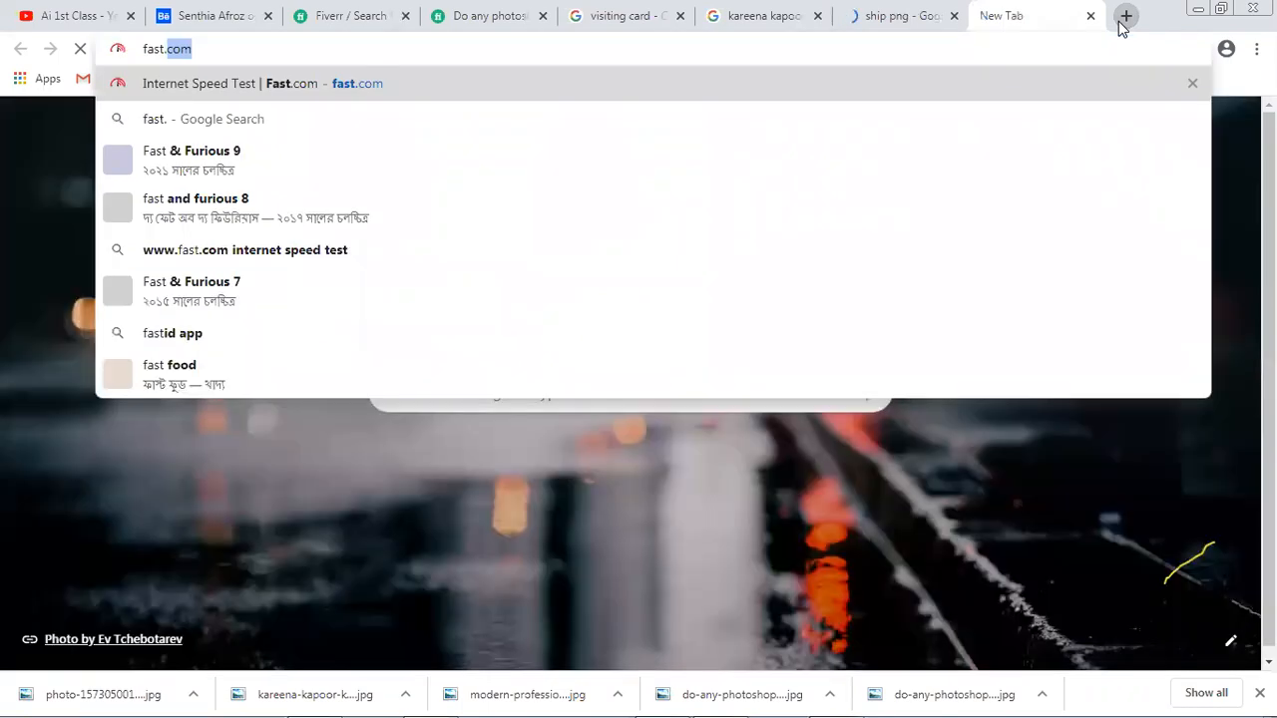
{"action": "key", "text": "Return"}
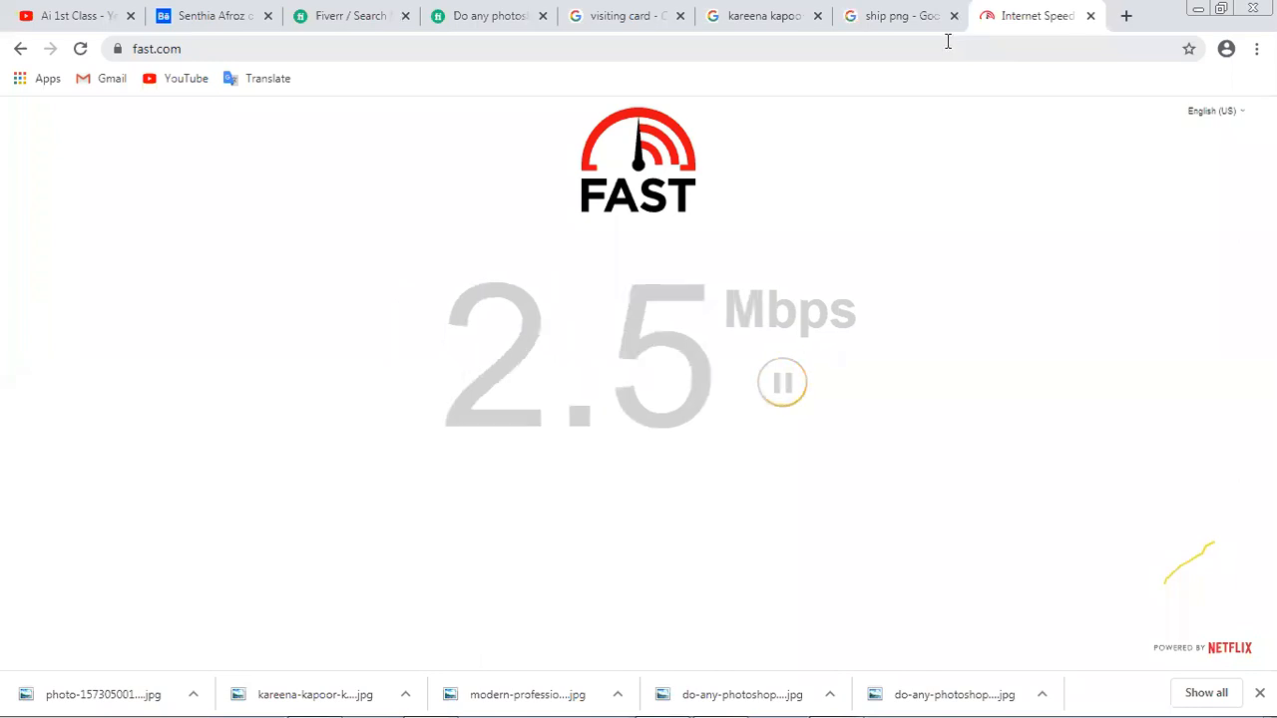
Return to the "ship png" results and save the previewed cruise ship to the Desktop as the PNG image Ship-PNG-Clipart.
{"action": "left_click", "coordinate": [898, 16]}
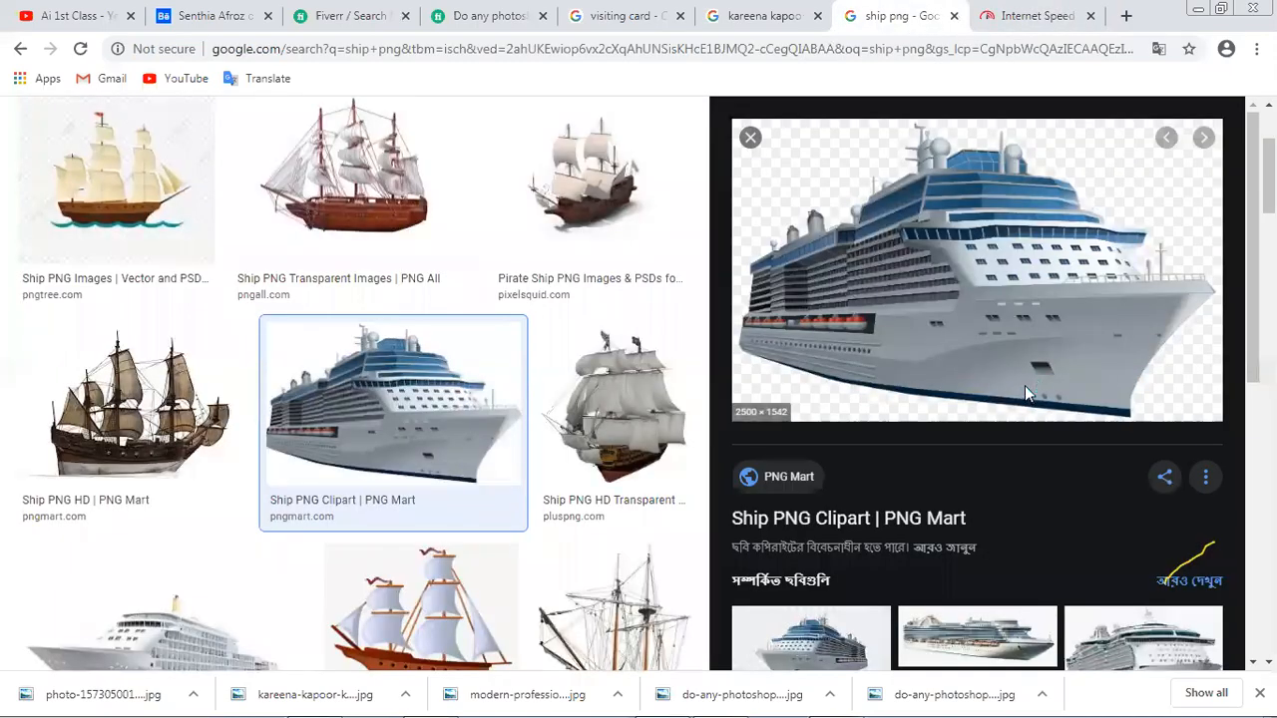
{"action": "right_click", "coordinate": [994, 455]}
{"action": "left_click", "coordinate": [1101, 622]}
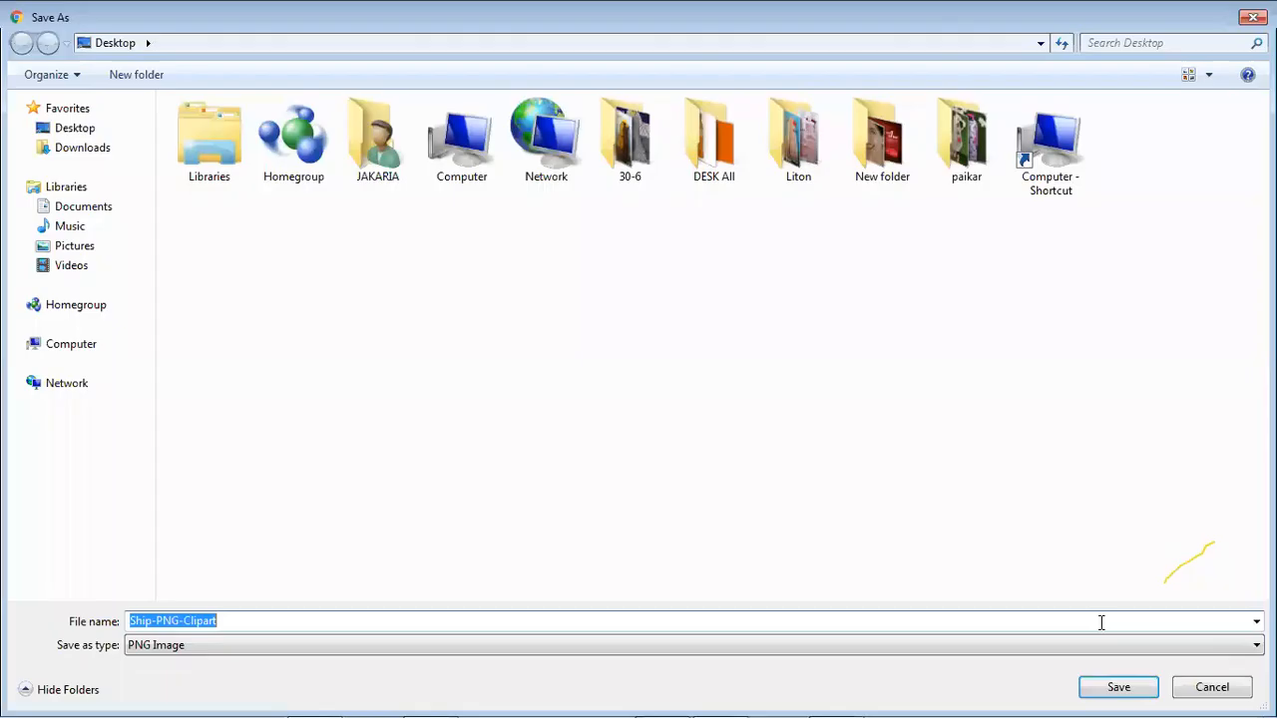
{"action": "left_click", "coordinate": [1117, 689]}
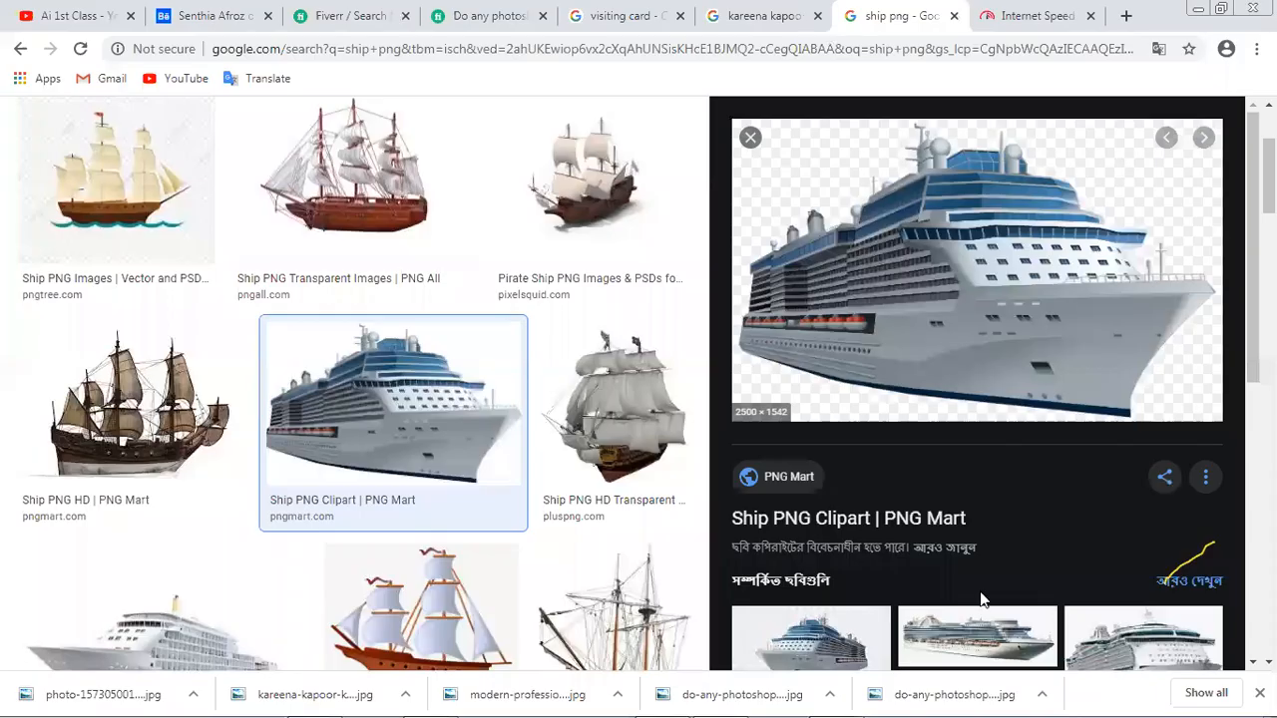
Switch to Photoshop, place the downloaded Ship-PNG-Clipart image in Untitled-1 and move the ship closer to the canvas centre.
{"action": "left_click_drag", "start_coordinate": [144, 697], "coordinate": [410, 490]}
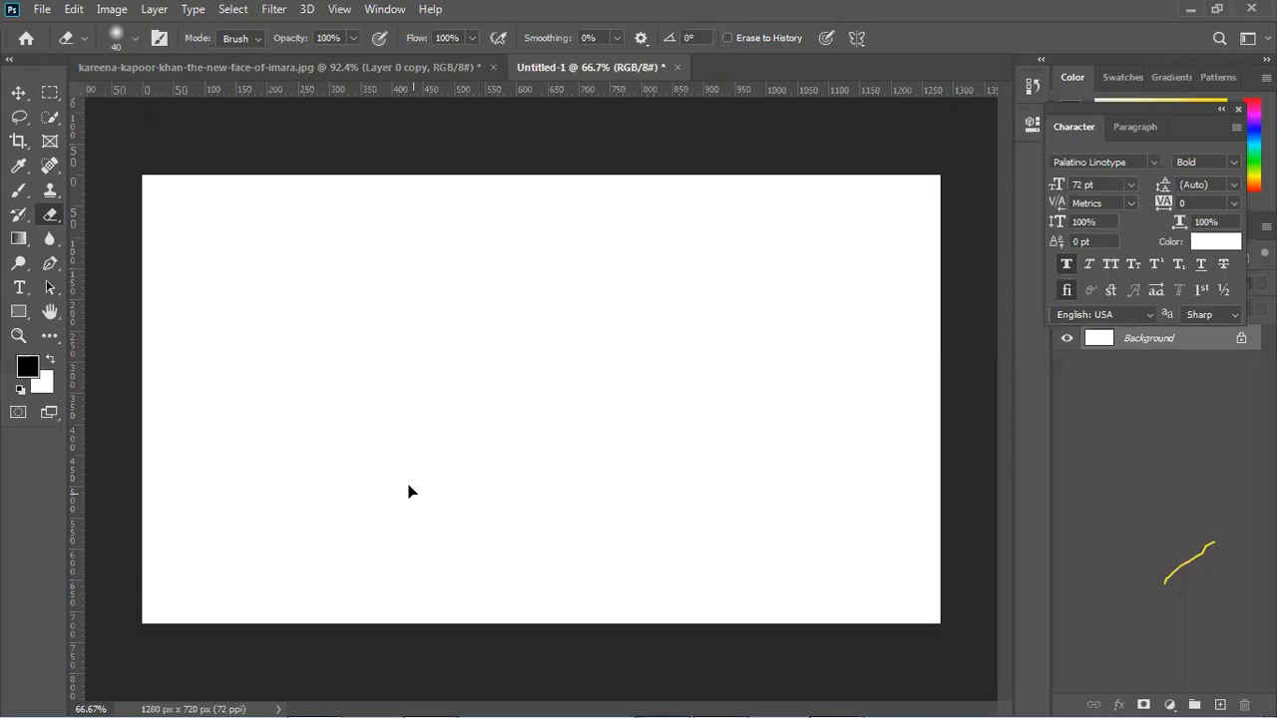
{"action": "mouse_move", "coordinate": [192, 182]}
{"action": "left_mouse_down"}
{"action": "mouse_move", "coordinate": [255, 225]}
{"action": "mouse_move", "coordinate": [328, 339]}
{"action": "mouse_move", "coordinate": [385, 353]}
{"action": "left_mouse_up"}
{"action": "key", "text": "Return"}
{"action": "key", "text": "e"}
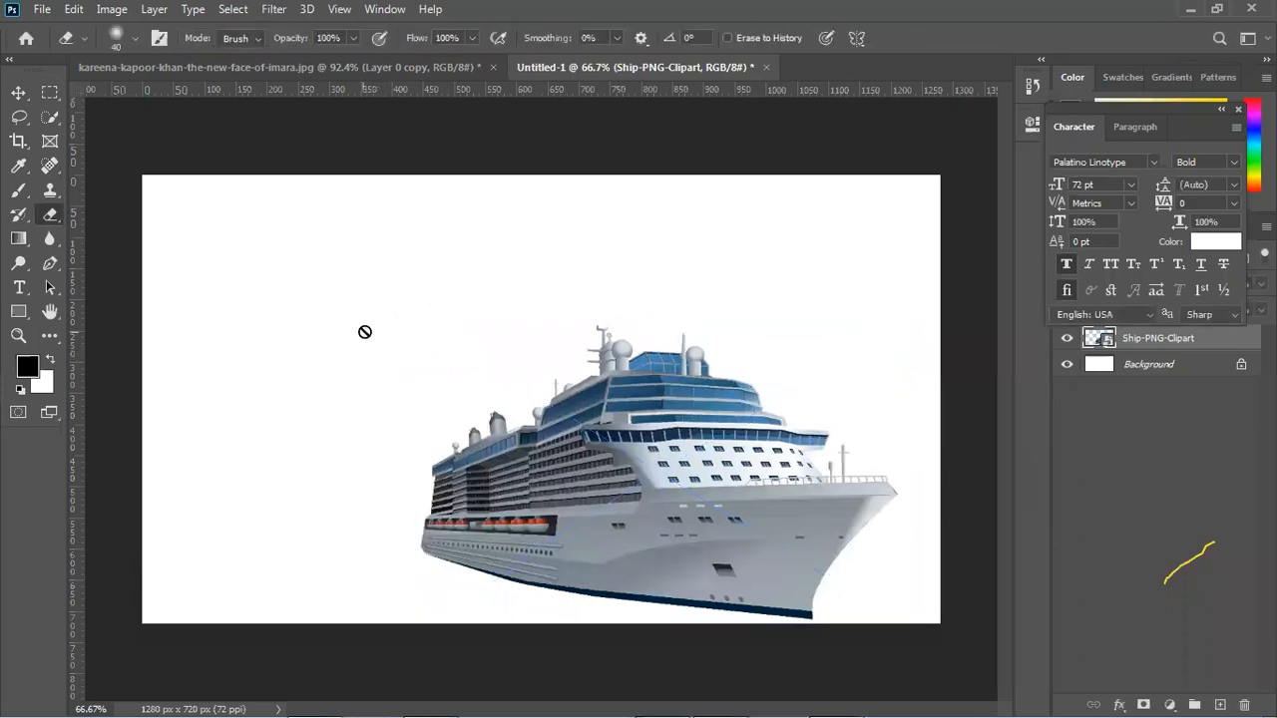
{"action": "left_click", "coordinate": [17, 91]}
{"action": "left_click_drag", "start_coordinate": [565, 413], "coordinate": [493, 385]}
Place the sea photo from the desktop in Untitled-1 and scale it to about 130.5% so it covers the whole canvas.
{"action": "double_click", "coordinate": [910, 9]}
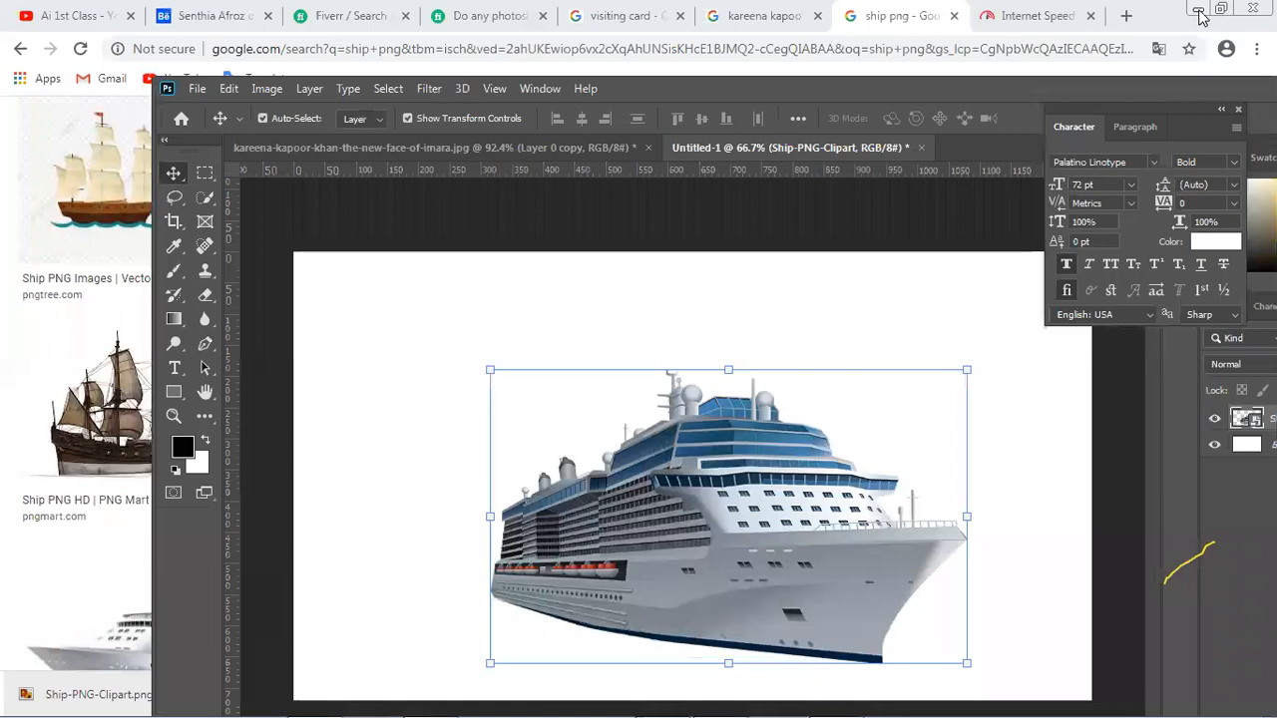
{"action": "left_click", "coordinate": [1201, 16]}
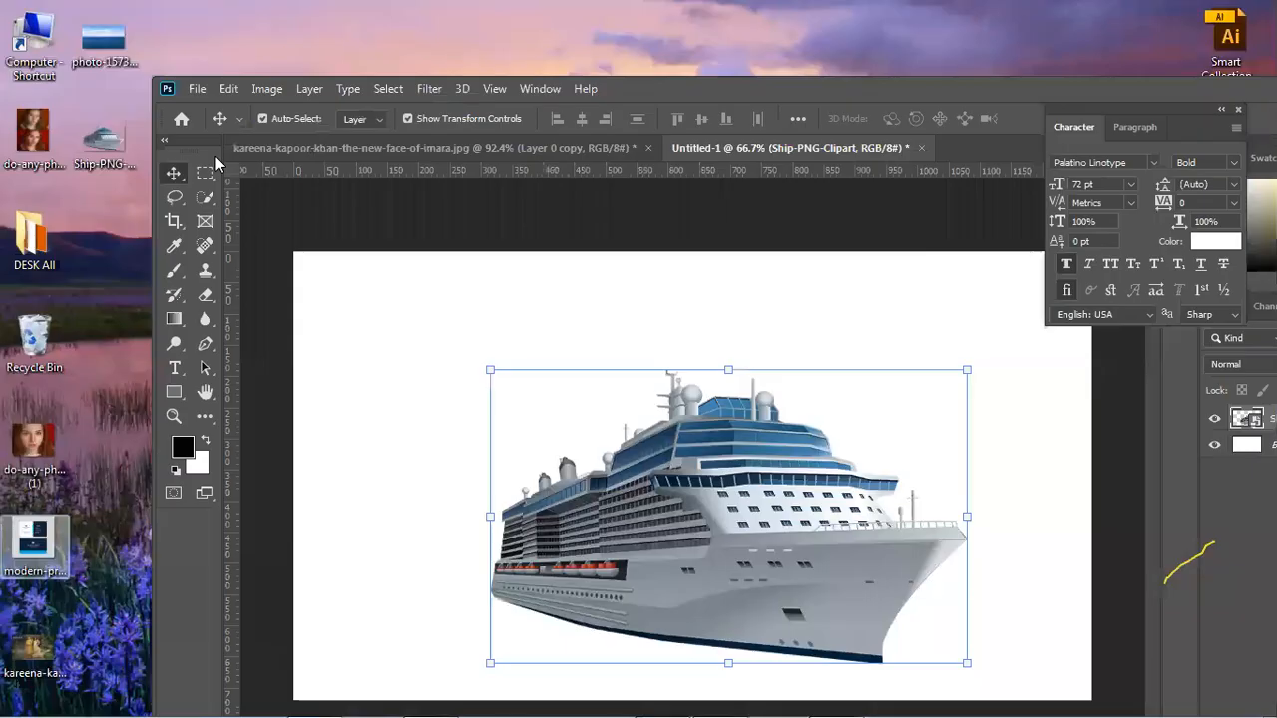
{"action": "left_click_drag", "start_coordinate": [104, 42], "coordinate": [559, 404]}
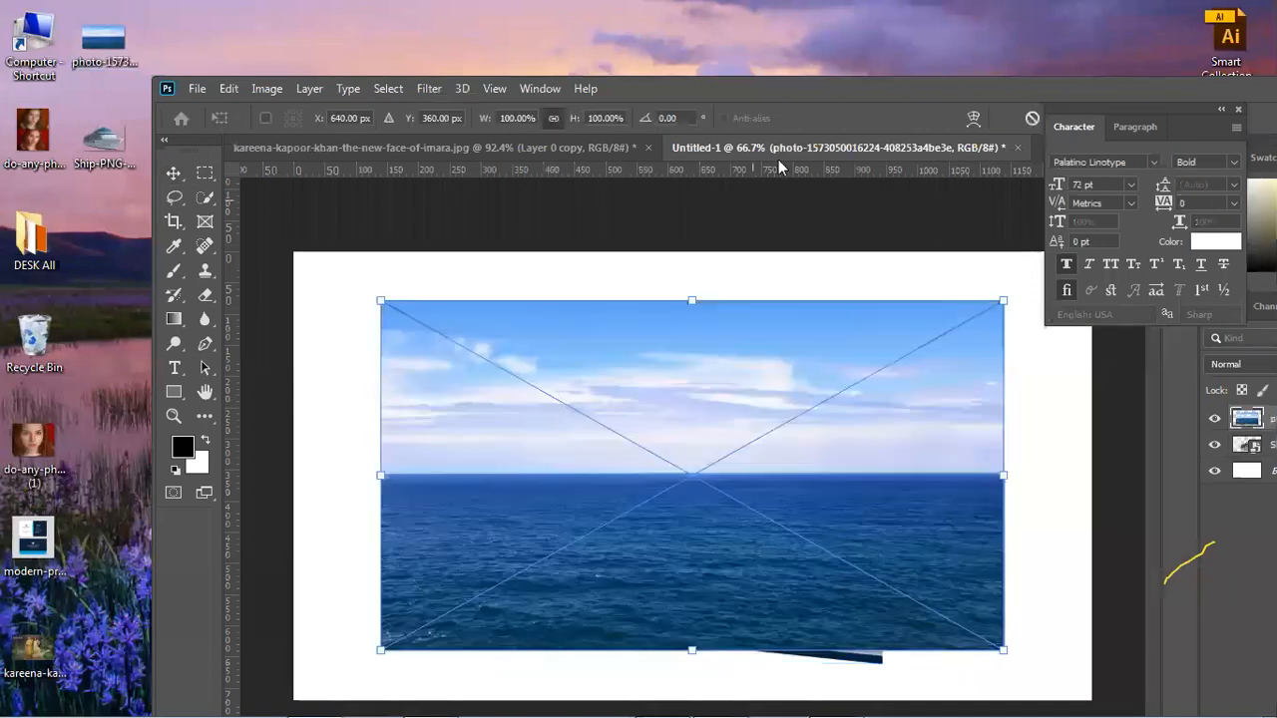
{"action": "double_click", "coordinate": [783, 88]}
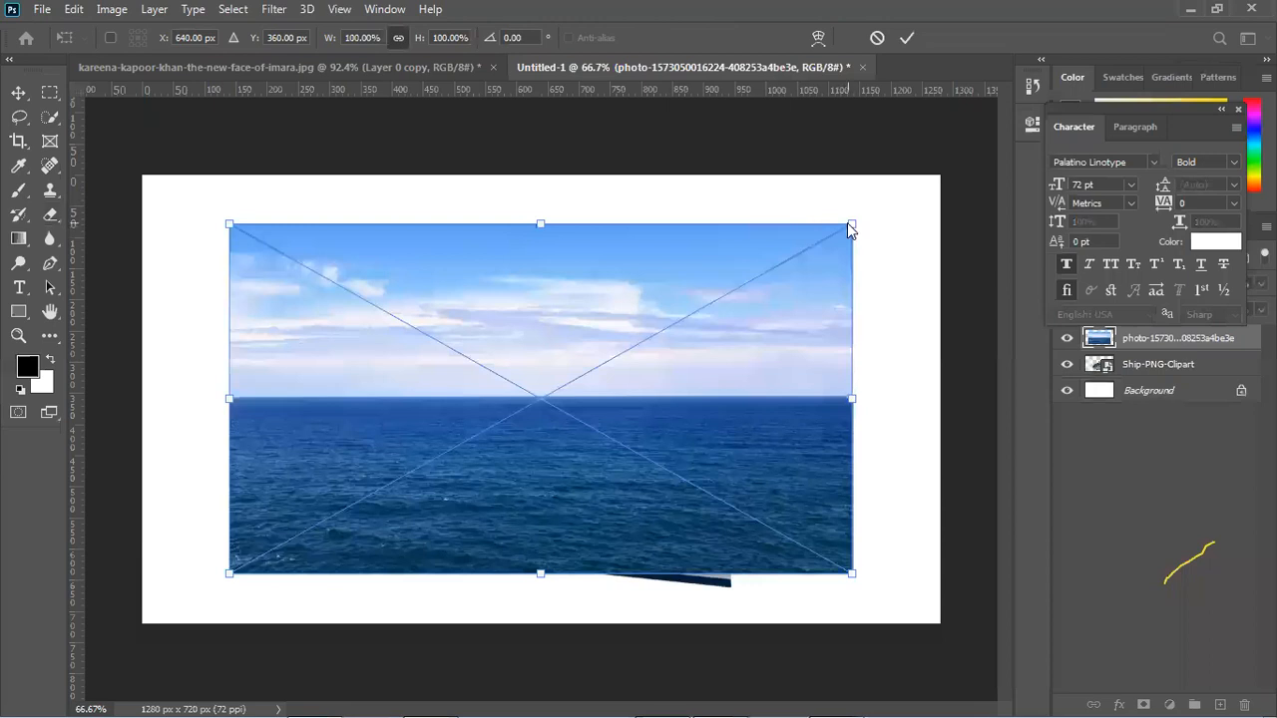
{"action": "left_click_drag", "start_coordinate": [855, 575], "coordinate": [947, 626]}
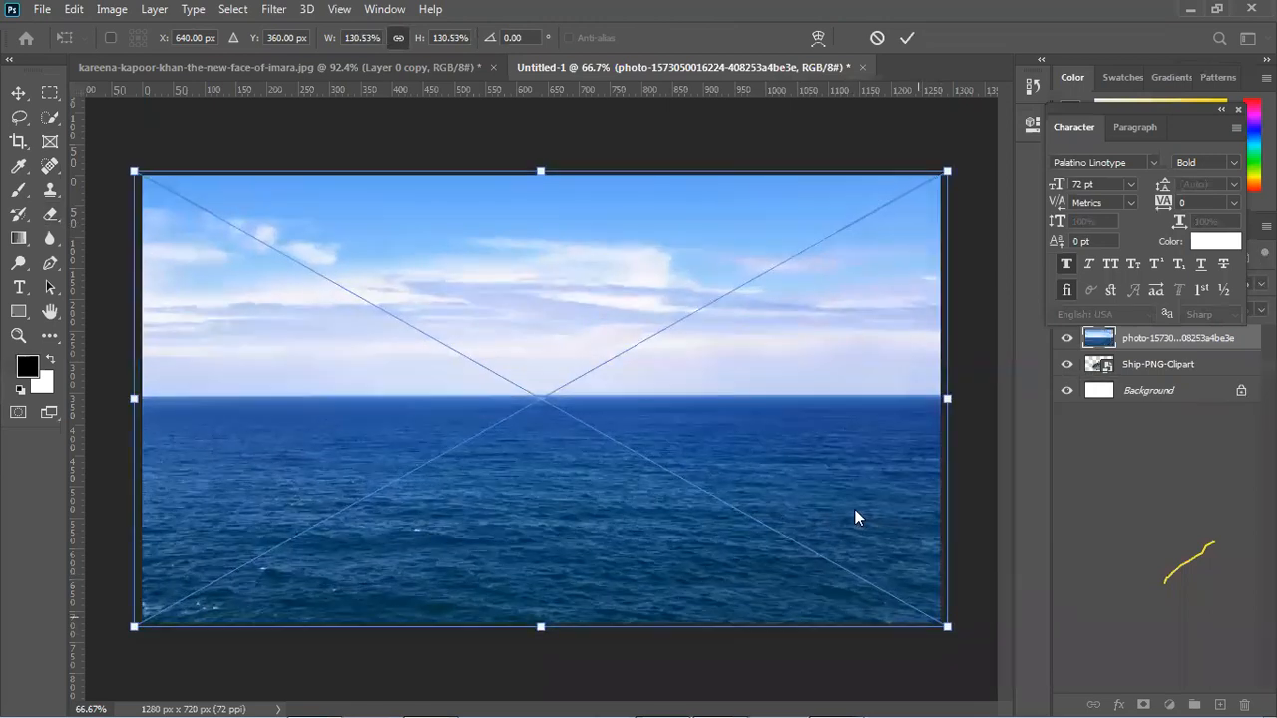
{"action": "key", "text": "Return"}
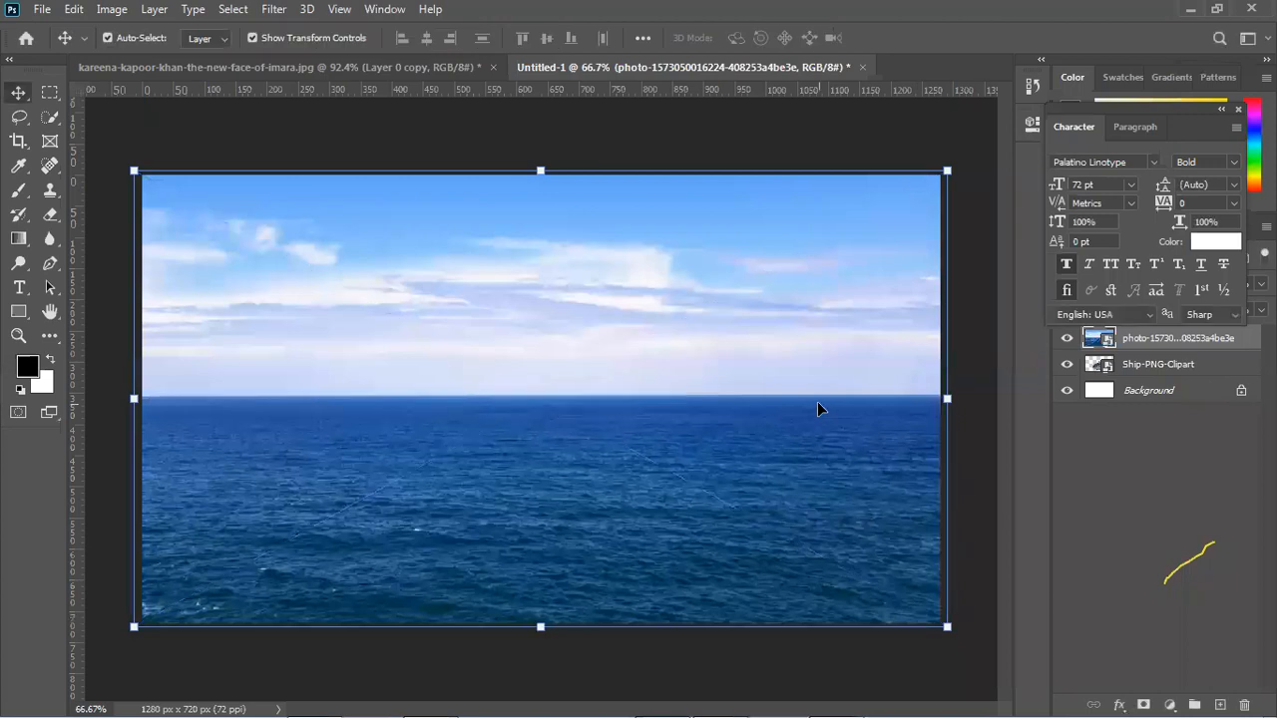
Lower the computer's headphone volume to a little above half.
{"action": "left_click", "coordinate": [1183, 700]}
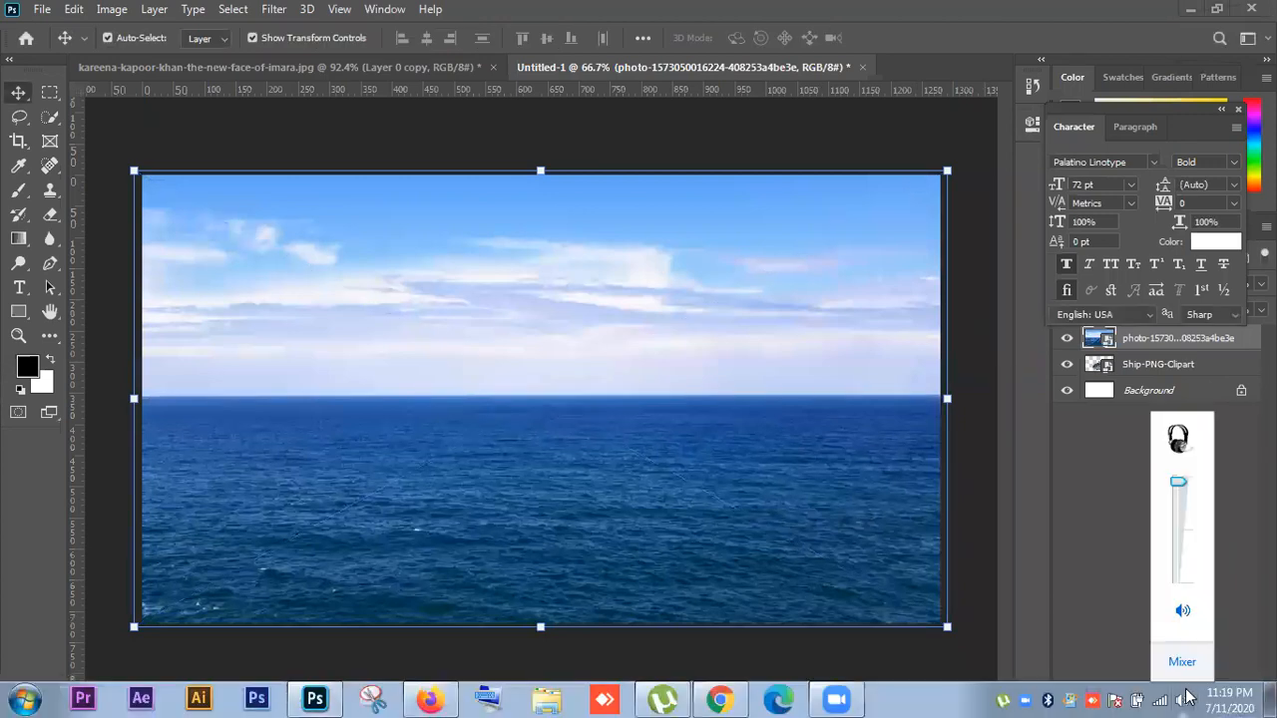
{"action": "left_click_drag", "start_coordinate": [1177, 483], "coordinate": [1176, 523]}
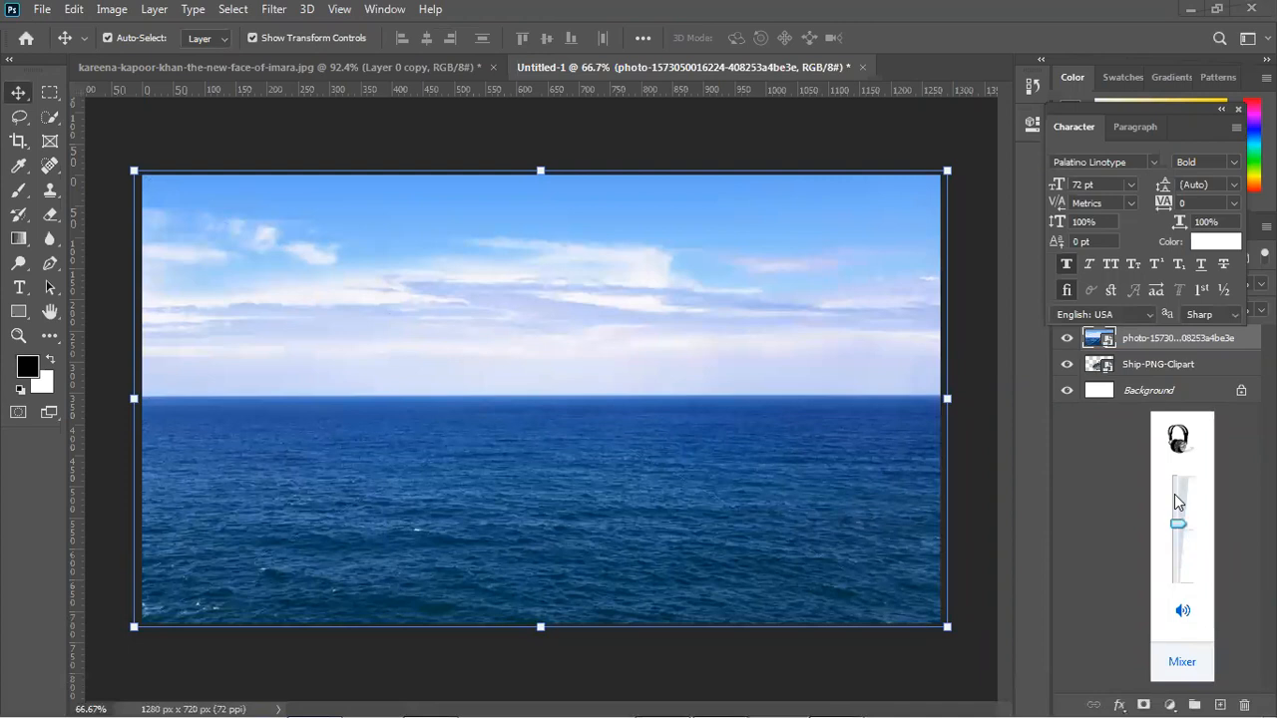
{"action": "left_click", "coordinate": [973, 477]}
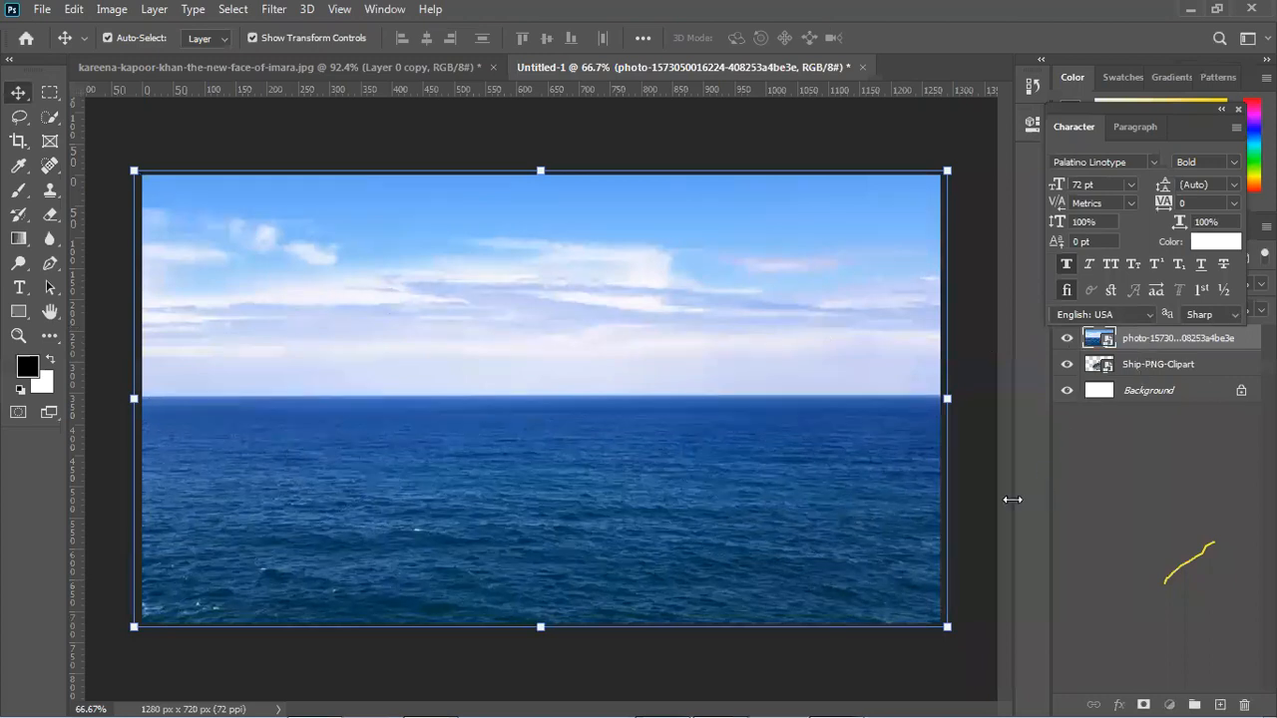
Bring the ship layer above the sea photo, with the ship near the canvas centre, and rasterize the layer.
{"action": "left_click_drag", "start_coordinate": [673, 428], "coordinate": [651, 456]}
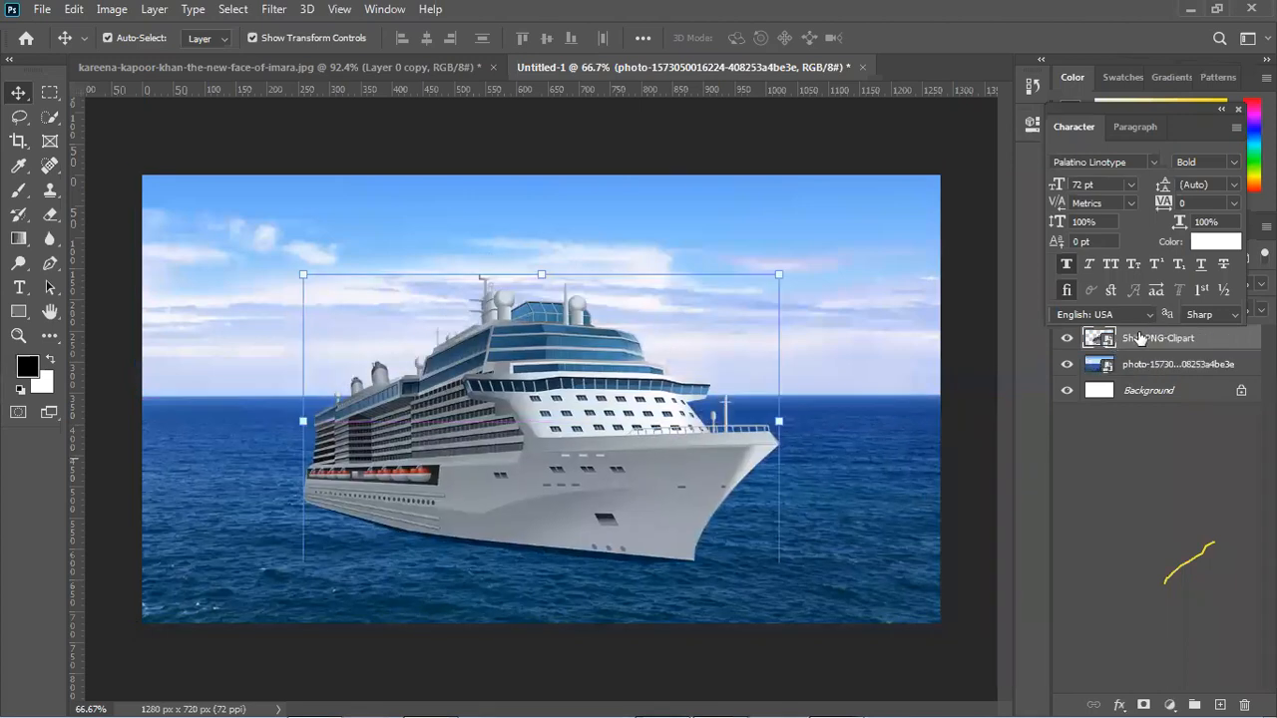
{"action": "right_click", "coordinate": [1140, 340]}
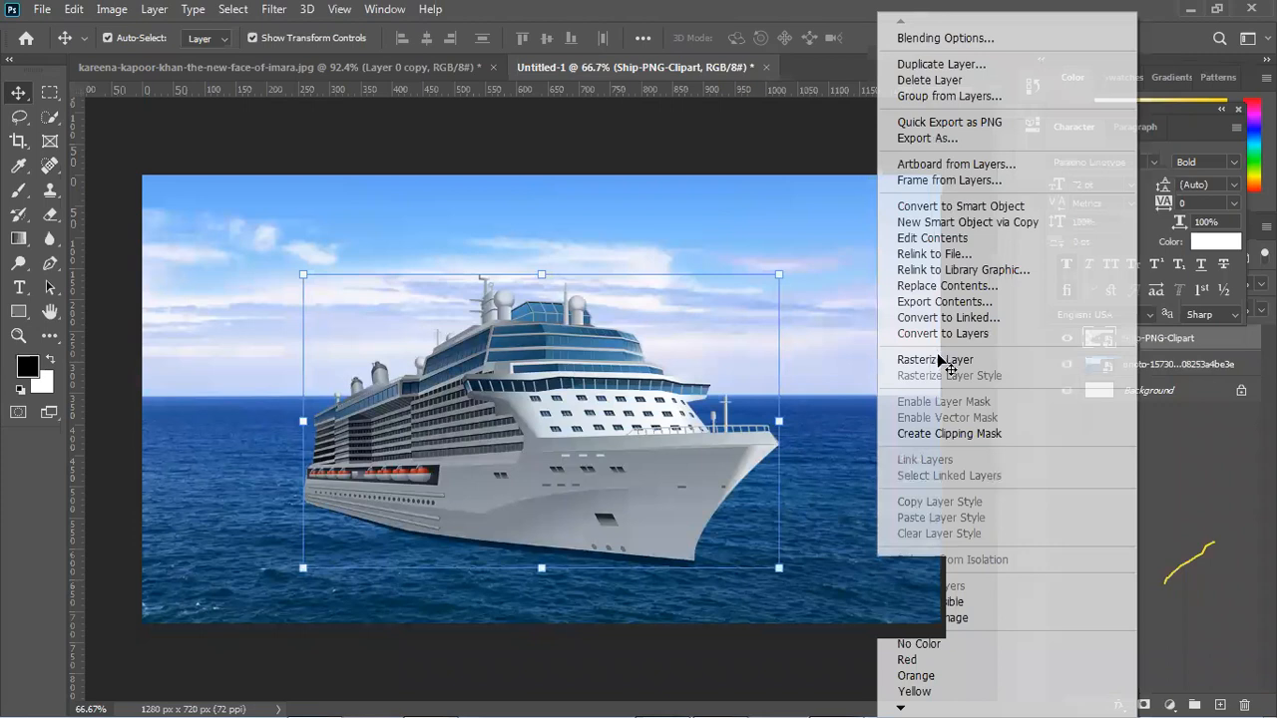
{"action": "left_click", "coordinate": [45, 213]}
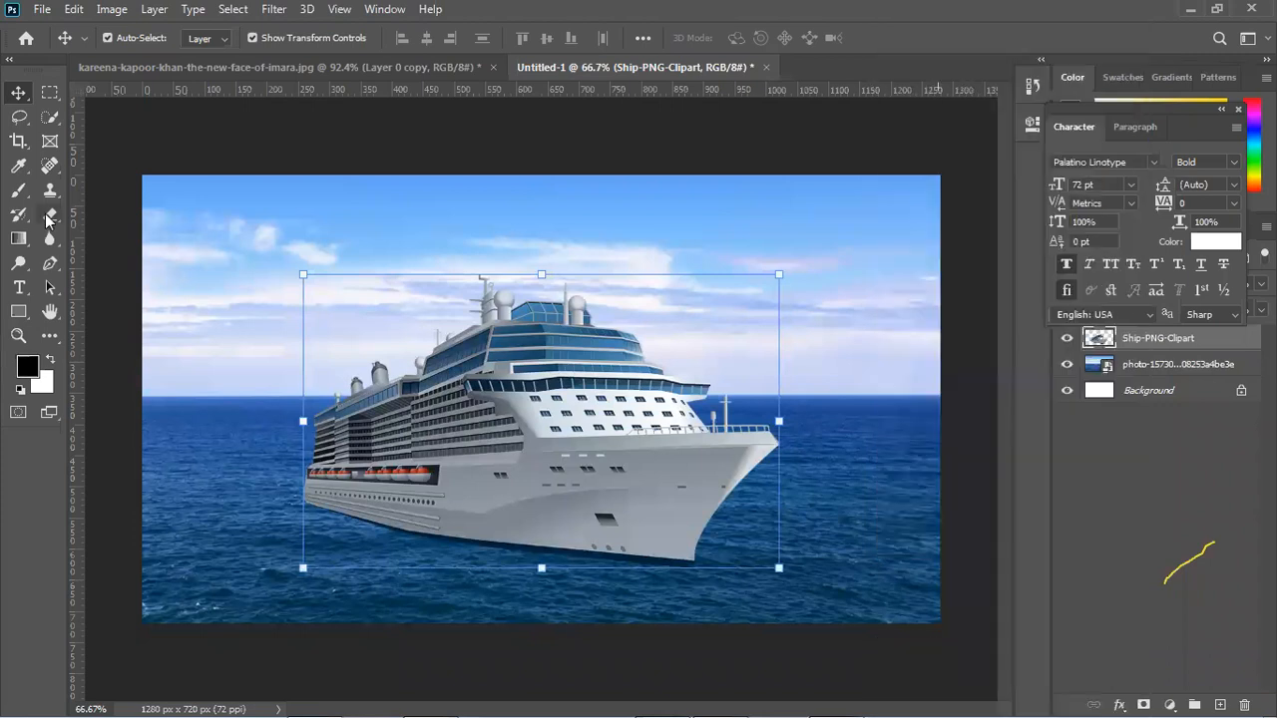
Erase the bottom edge of the ship's hull along the waterline with an enlarged soft Eraser brush, blending it into the sea.
{"action": "left_click", "coordinate": [45, 213]}
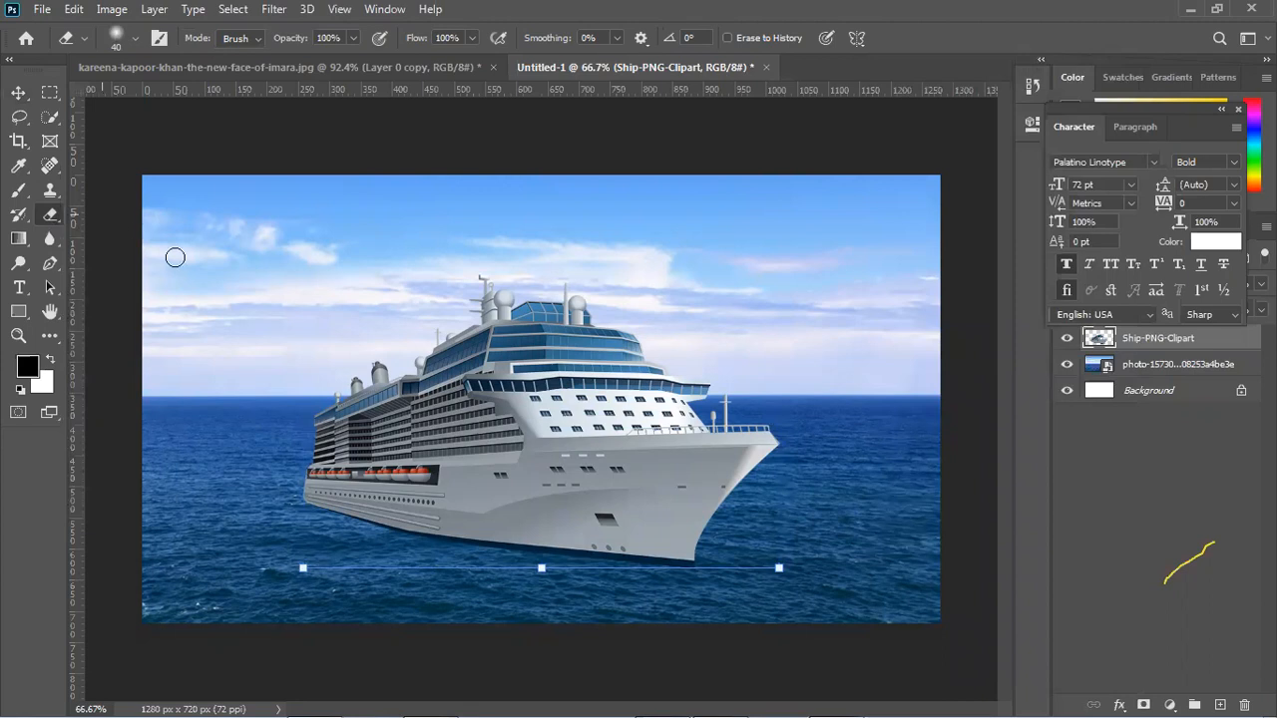
{"action": "key", "text": "bracketright"}
{"action": "key", "text": "bracketright"}
{"action": "key", "text": "bracketright"}
{"action": "key", "text": "bracketright"}
{"action": "key", "text": "bracketright"}
{"action": "key", "text": "bracketright"}
{"action": "key", "text": "bracketright"}
{"action": "key", "text": "bracketright"}
{"action": "key", "text": "bracketright"}
{"action": "key", "text": "bracketright"}
{"action": "key", "text": "bracketright"}
{"action": "key", "text": "bracketright"}
{"action": "key", "text": "bracketright"}
{"action": "key", "text": "bracketright"}
{"action": "key", "text": "bracketleft"}
{"action": "key", "text": "bracketleft"}
{"action": "key", "text": "bracketleft"}
{"action": "key", "text": "bracketleft"}
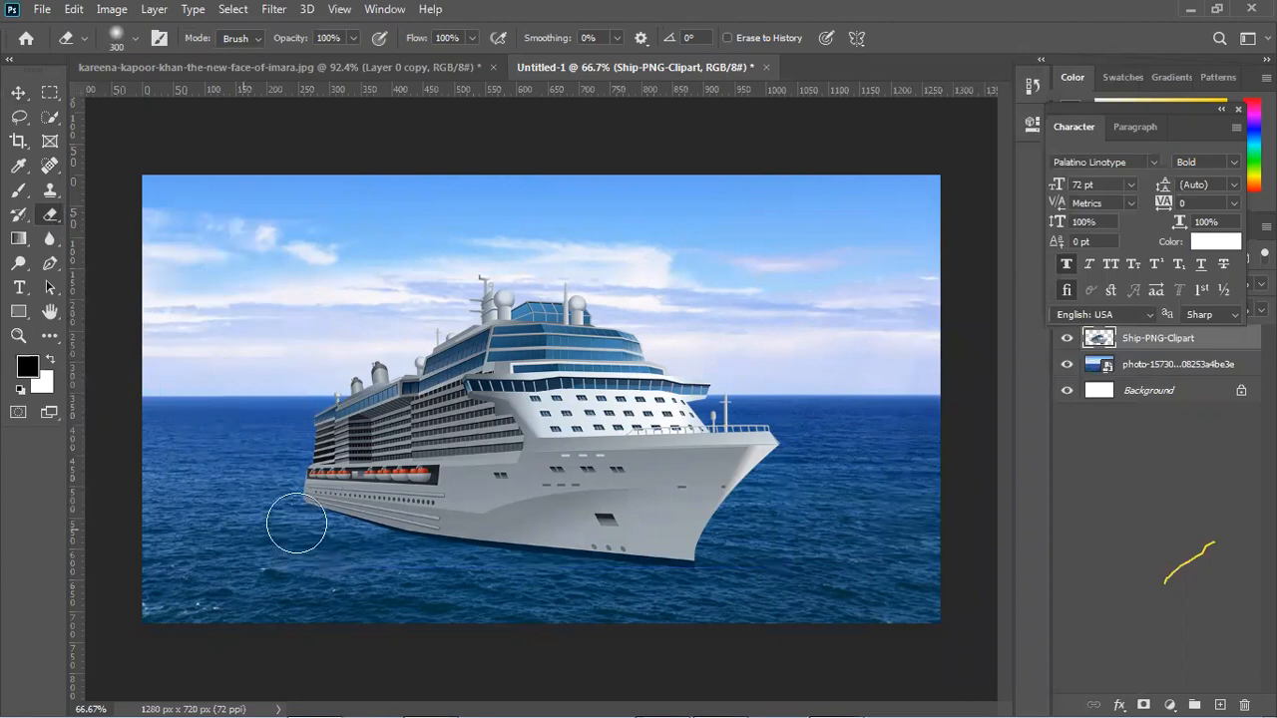
{"action": "mouse_move", "coordinate": [325, 536]}
{"action": "left_mouse_down"}
{"action": "mouse_move", "coordinate": [589, 554]}
{"action": "mouse_move", "coordinate": [629, 536]}
{"action": "left_mouse_up"}
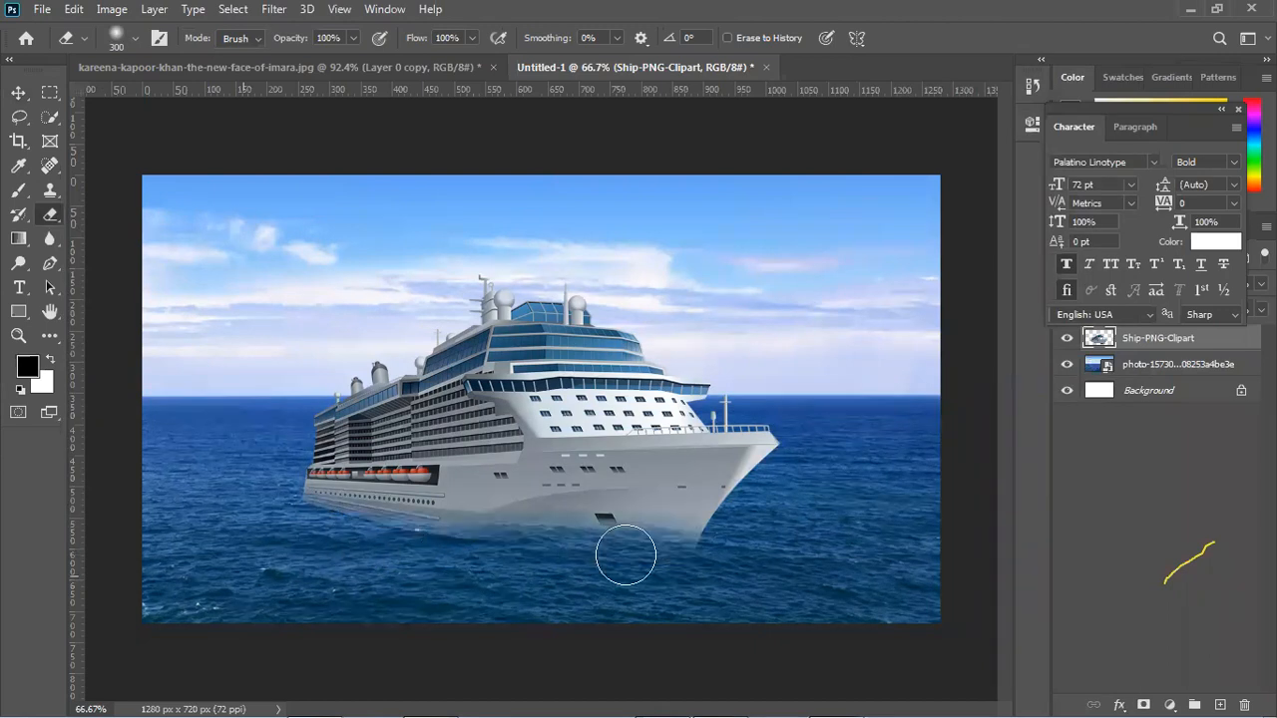
Erase a vertical strip through the middle of the ship, from hull to upper decks, with a 125 px soft Eraser.
{"action": "left_click", "coordinate": [17, 96]}
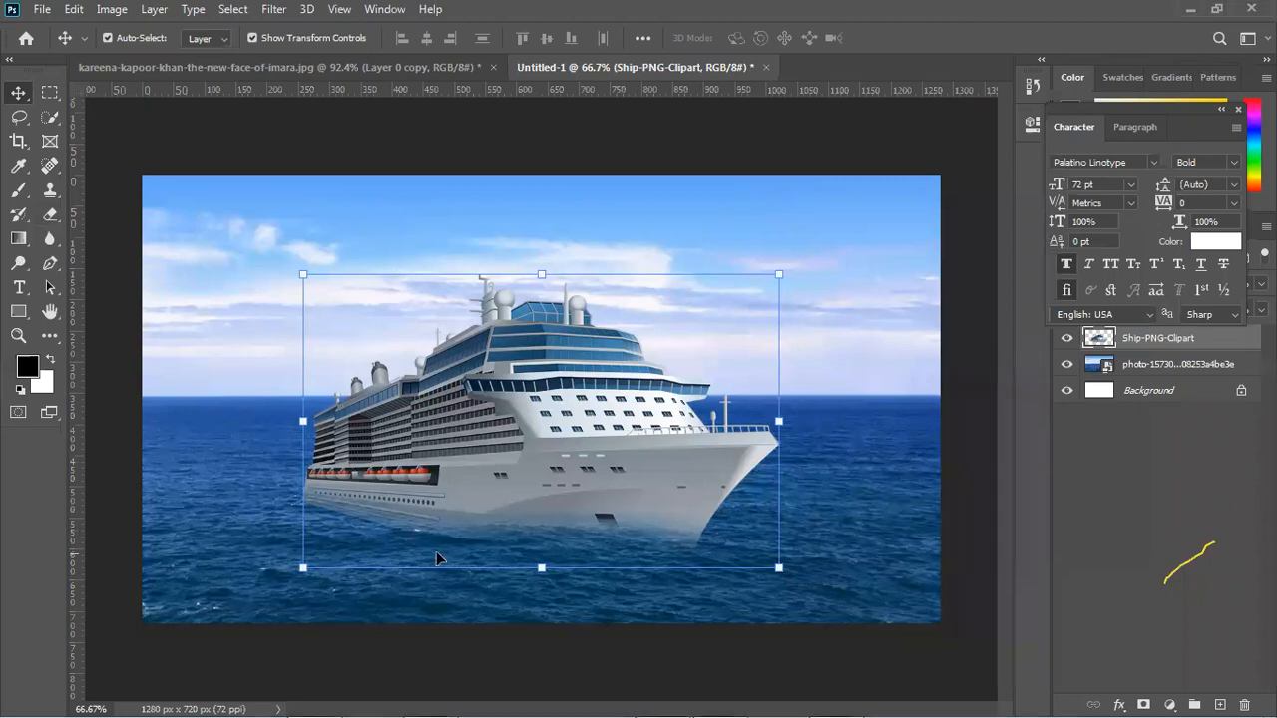
{"action": "left_click", "coordinate": [50, 216]}
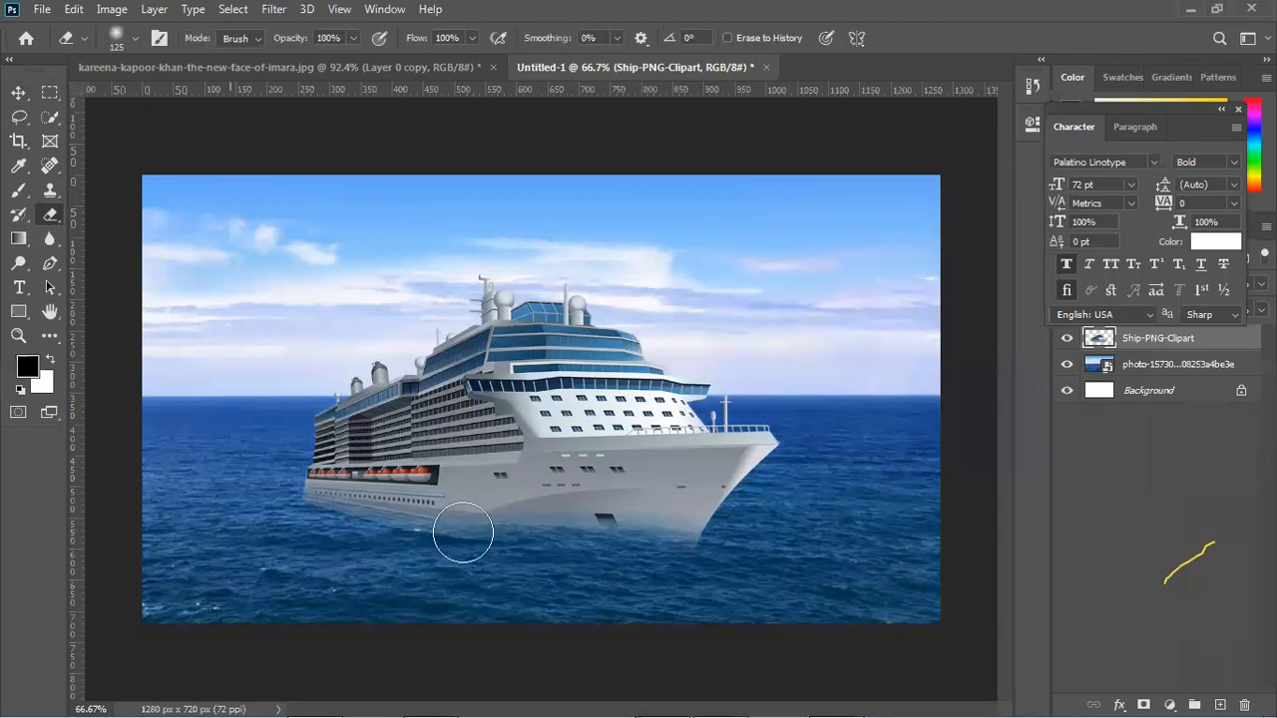
{"action": "mouse_move", "coordinate": [568, 483]}
{"action": "left_mouse_down"}
{"action": "mouse_move", "coordinate": [565, 310]}
{"action": "mouse_move", "coordinate": [559, 274]}
{"action": "left_mouse_up"}
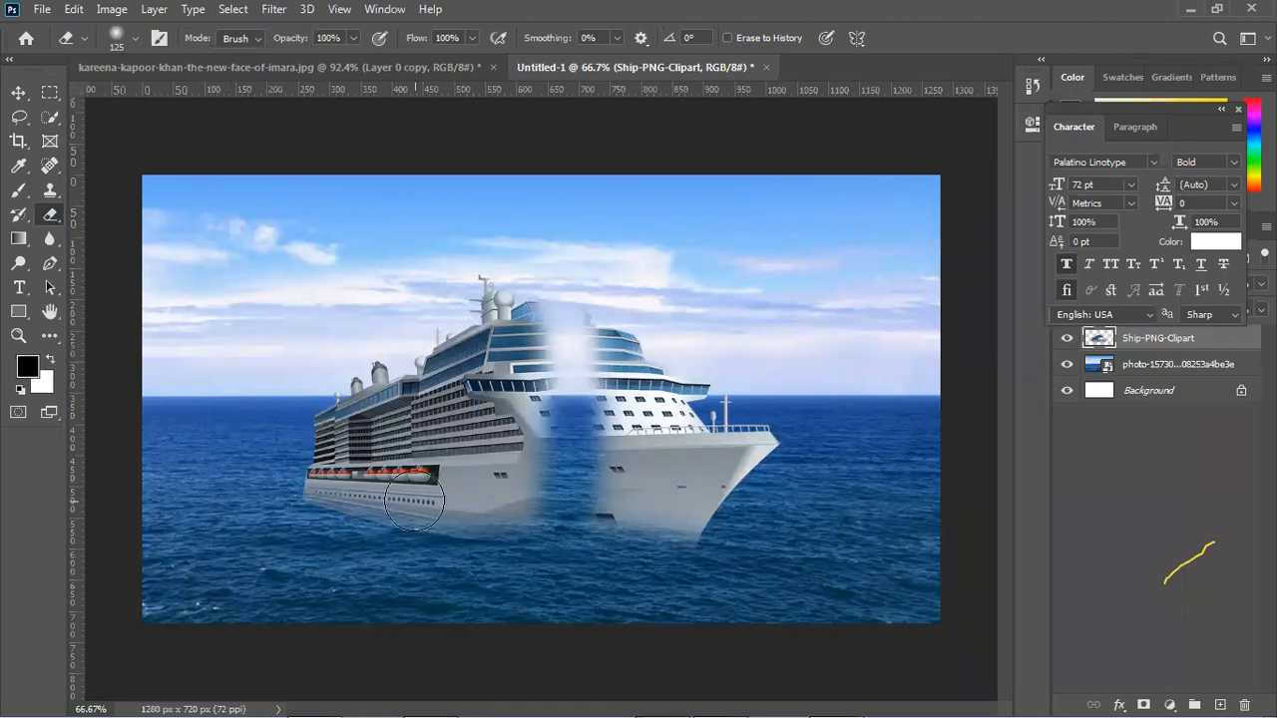
Rasterize the sea photo layer and try a Background Eraser stroke across the cloudy sky, undoing the stroke.
{"action": "right_click", "coordinate": [58, 220]}
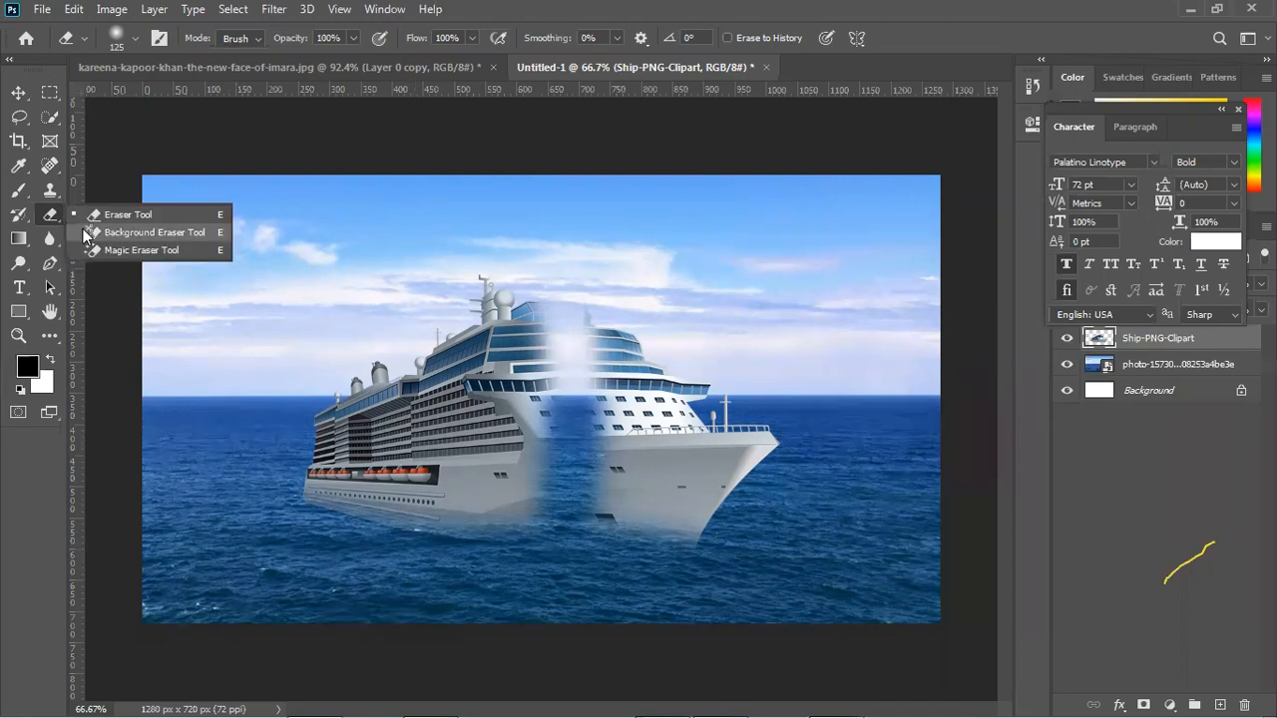
{"action": "left_click", "coordinate": [147, 232]}
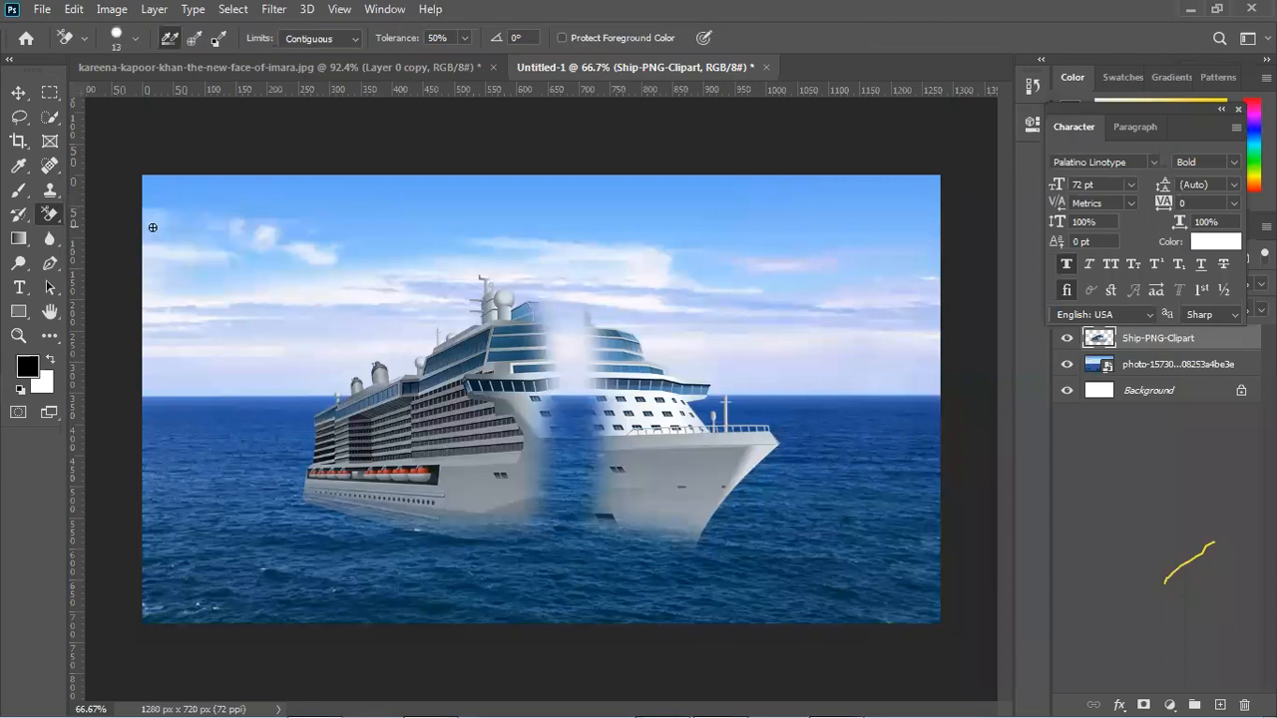
{"action": "right_click", "coordinate": [1179, 363]}
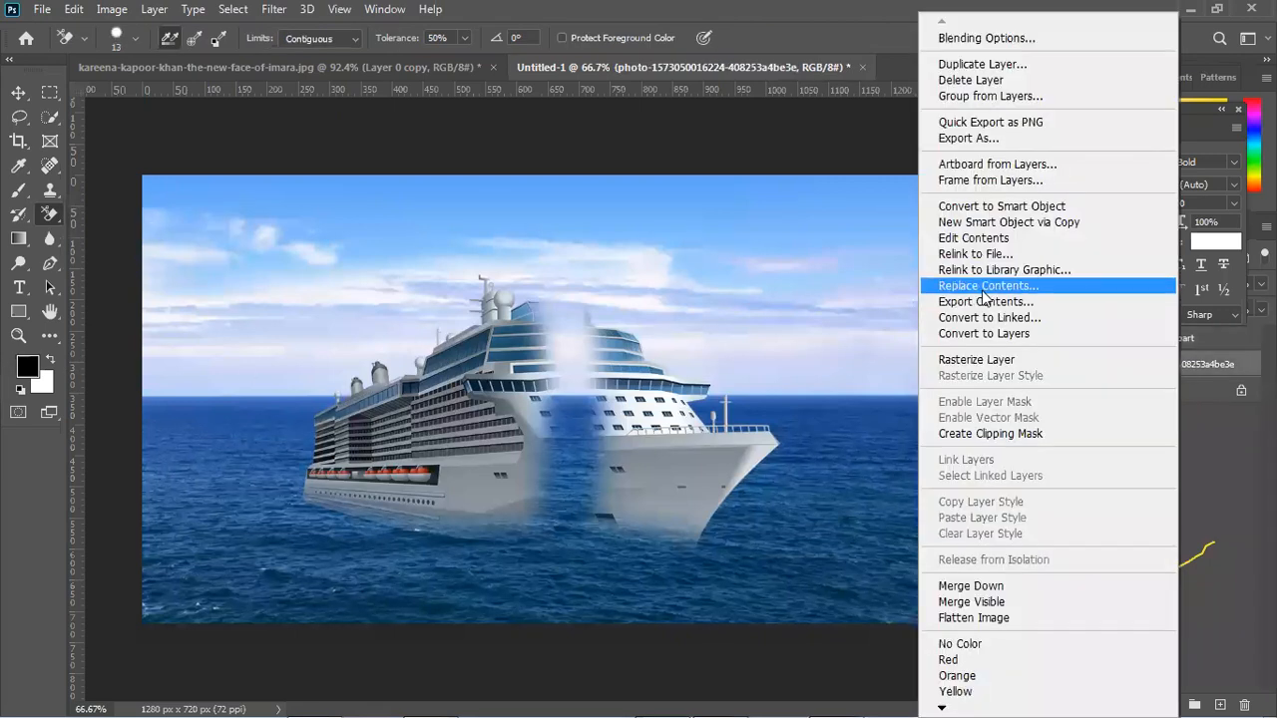
{"action": "left_click", "coordinate": [1012, 361]}
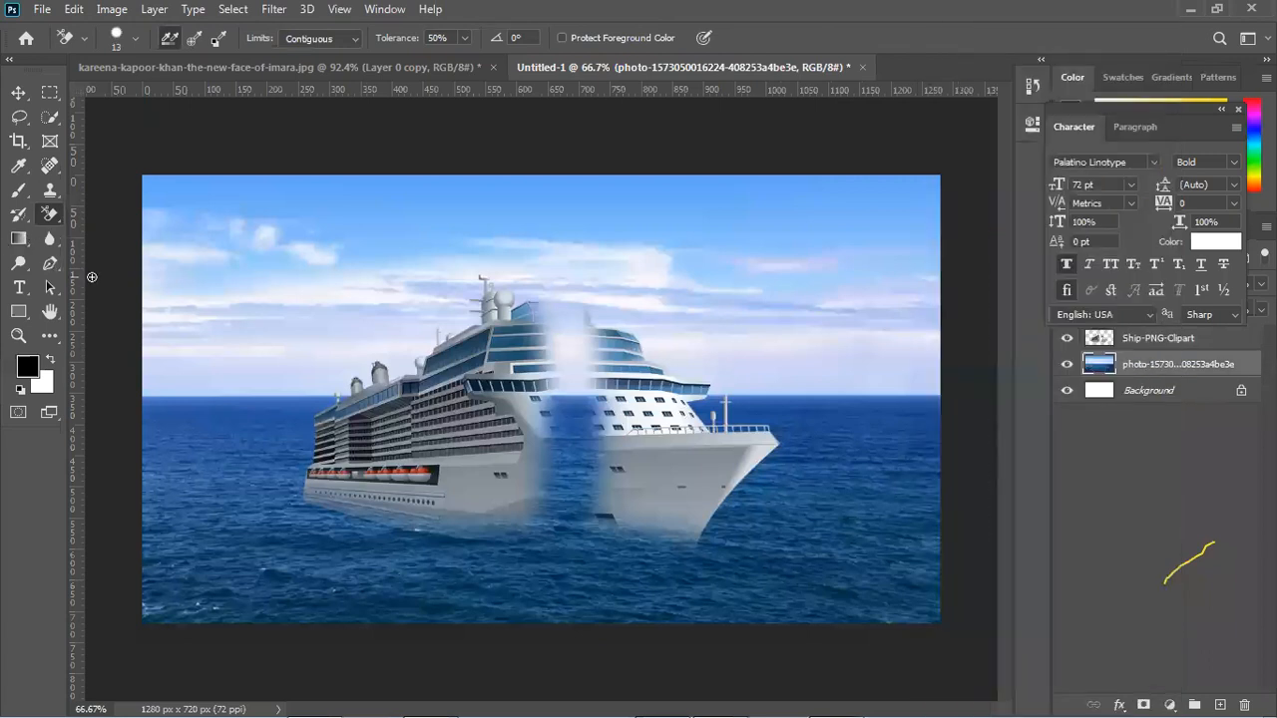
{"action": "left_click_drag", "start_coordinate": [203, 345], "coordinate": [464, 305]}
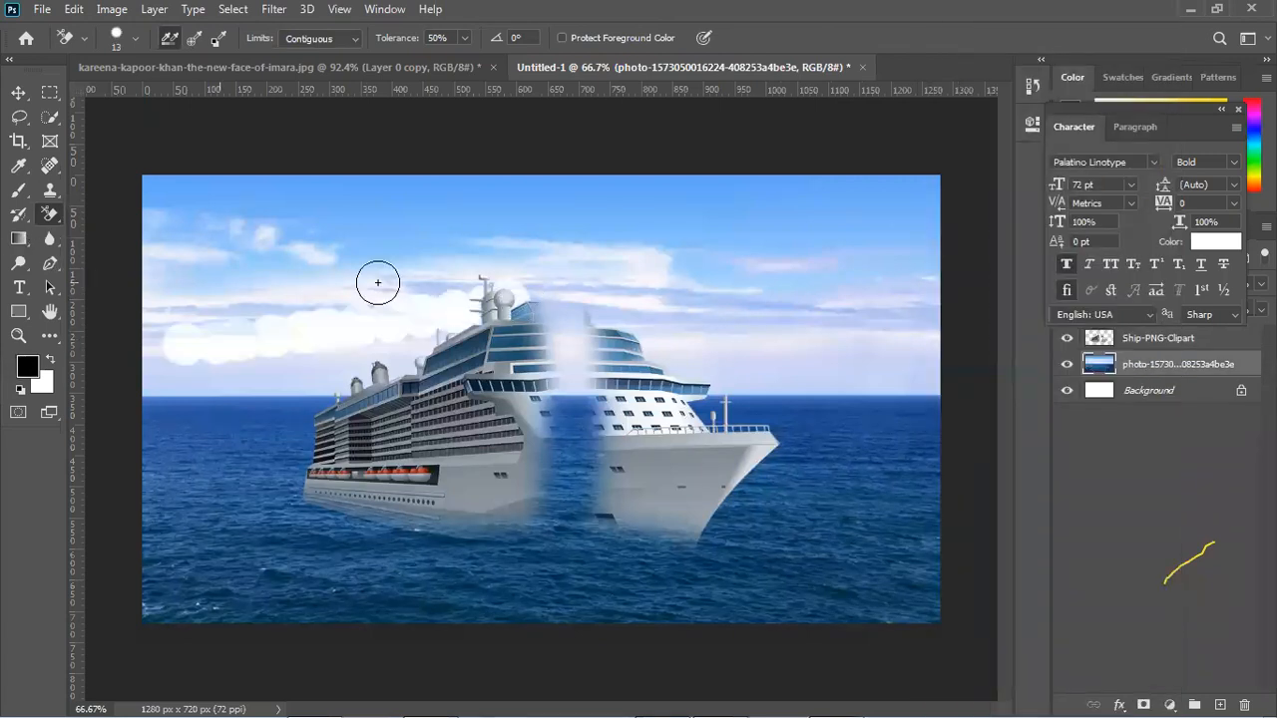
{"action": "key", "text": "ctrl+z"}
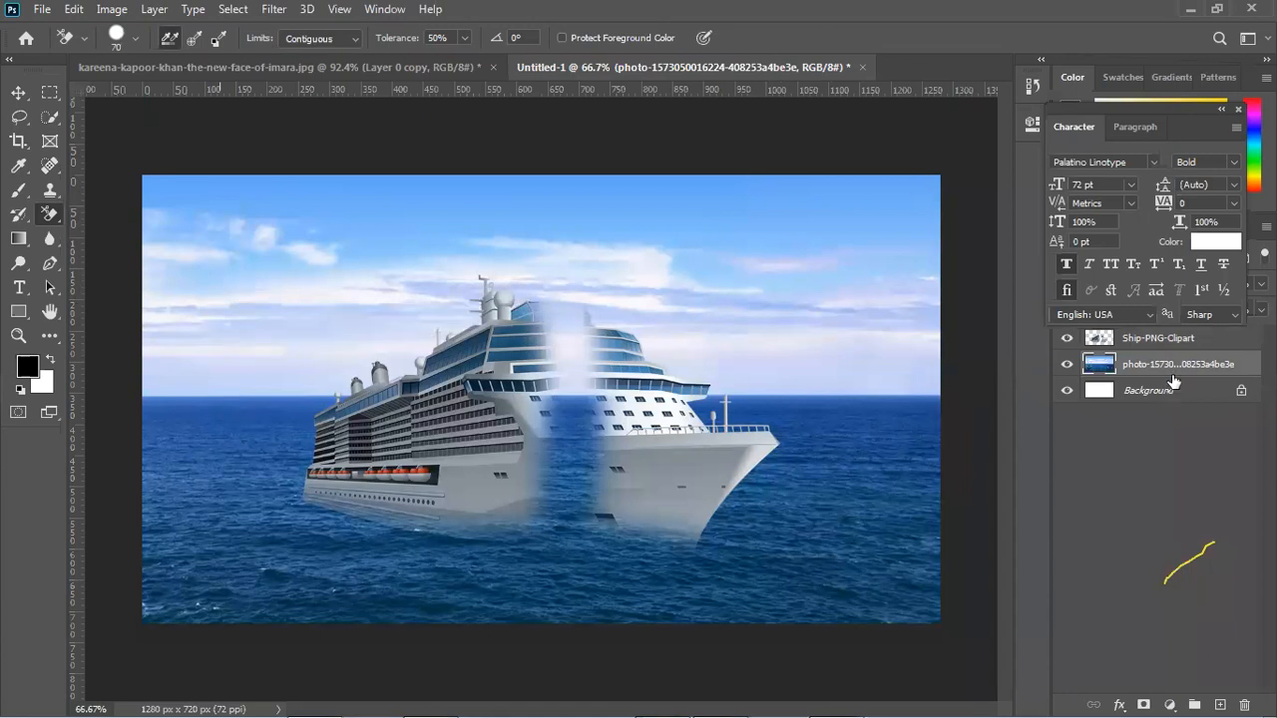
Undo the earlier erasing and rasterizing, back to the intact ship layer placed above the sea photo layer.
{"action": "left_click", "coordinate": [1159, 340]}
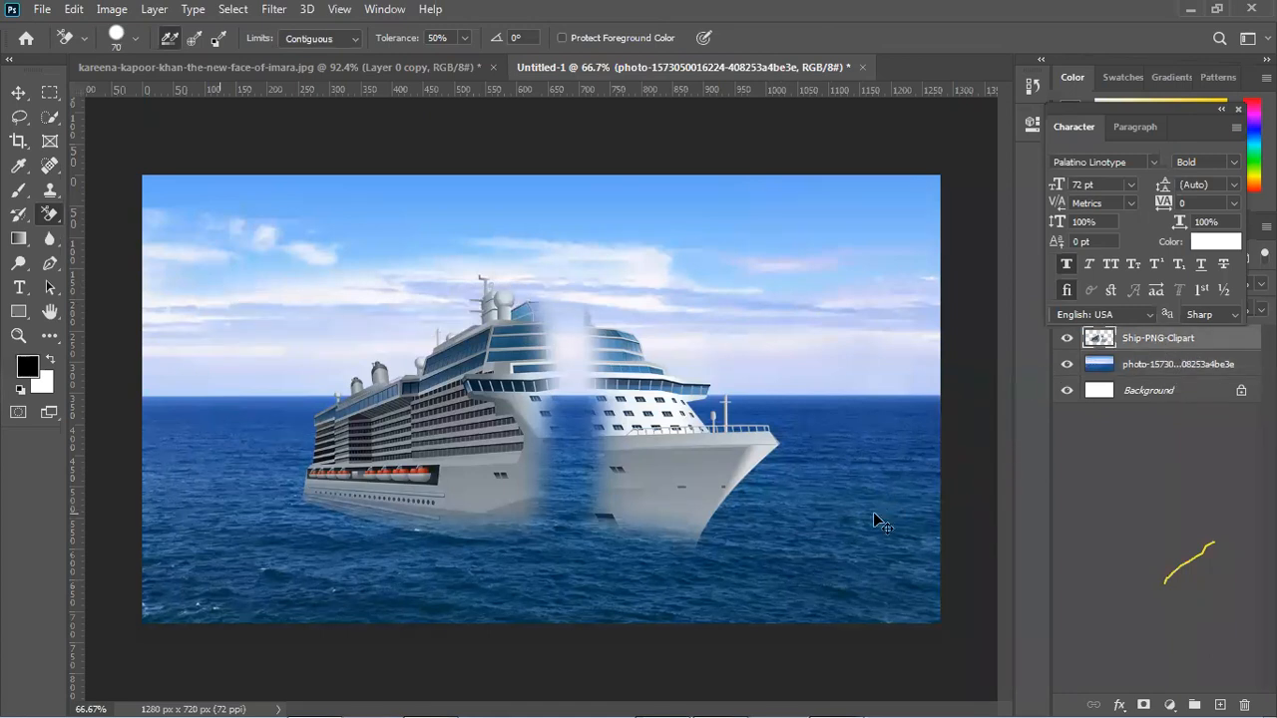
{"action": "key", "text": "ctrl+z"}
{"action": "key", "text": "ctrl+z"}
{"action": "key", "text": "ctrl+z"}
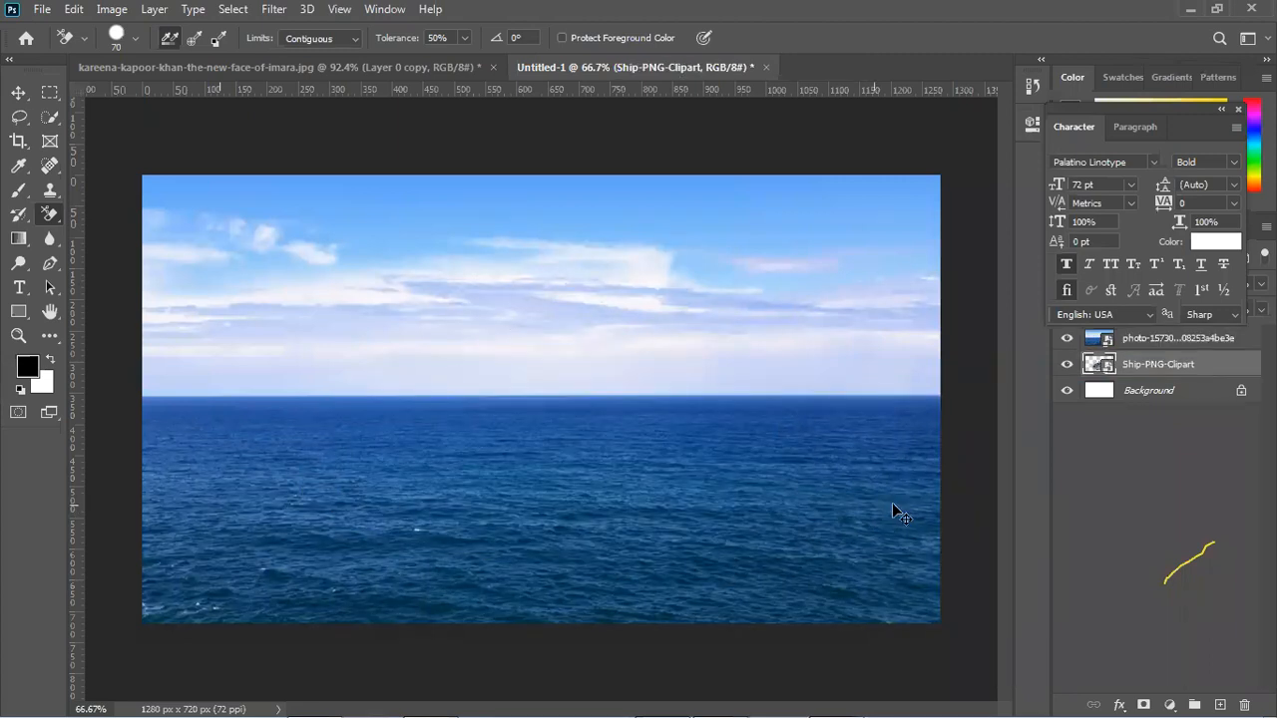
{"action": "key", "text": "ctrl+shift+z"}
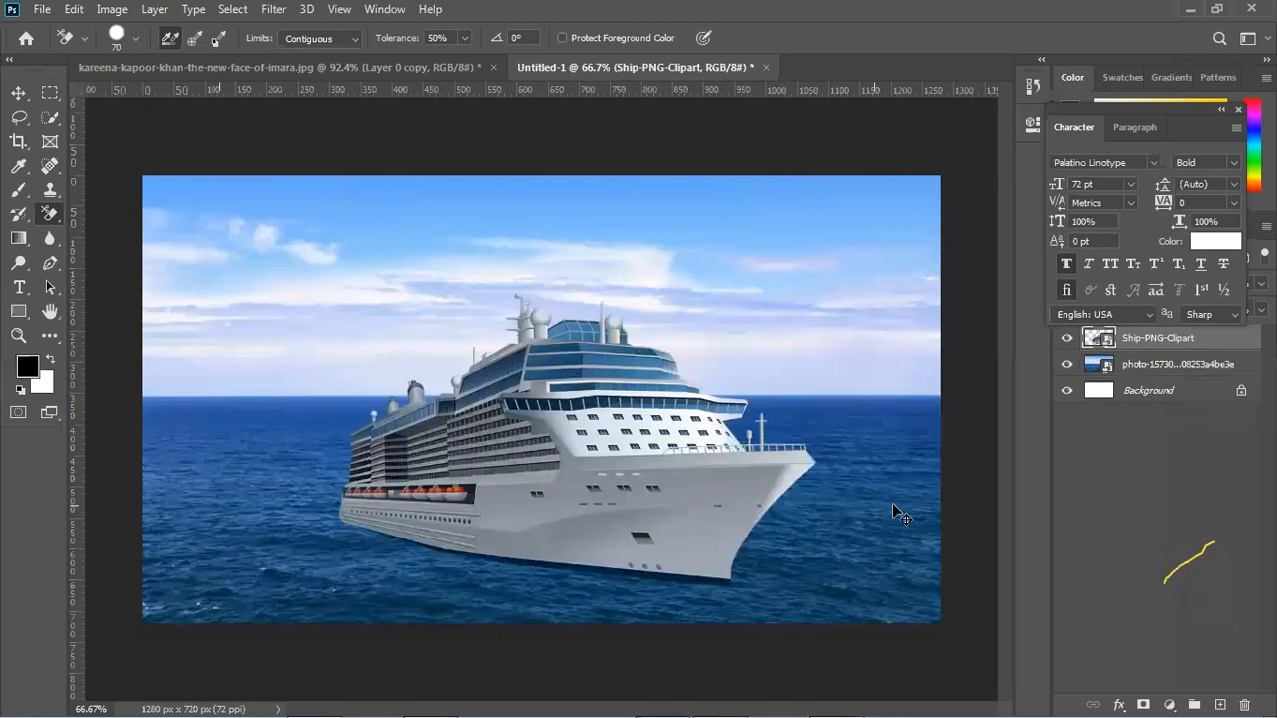
Rasterize both the Ship-PNG-Clipart layer and the sea photo layer, and select the ship layer.
{"action": "right_click", "coordinate": [1166, 342]}
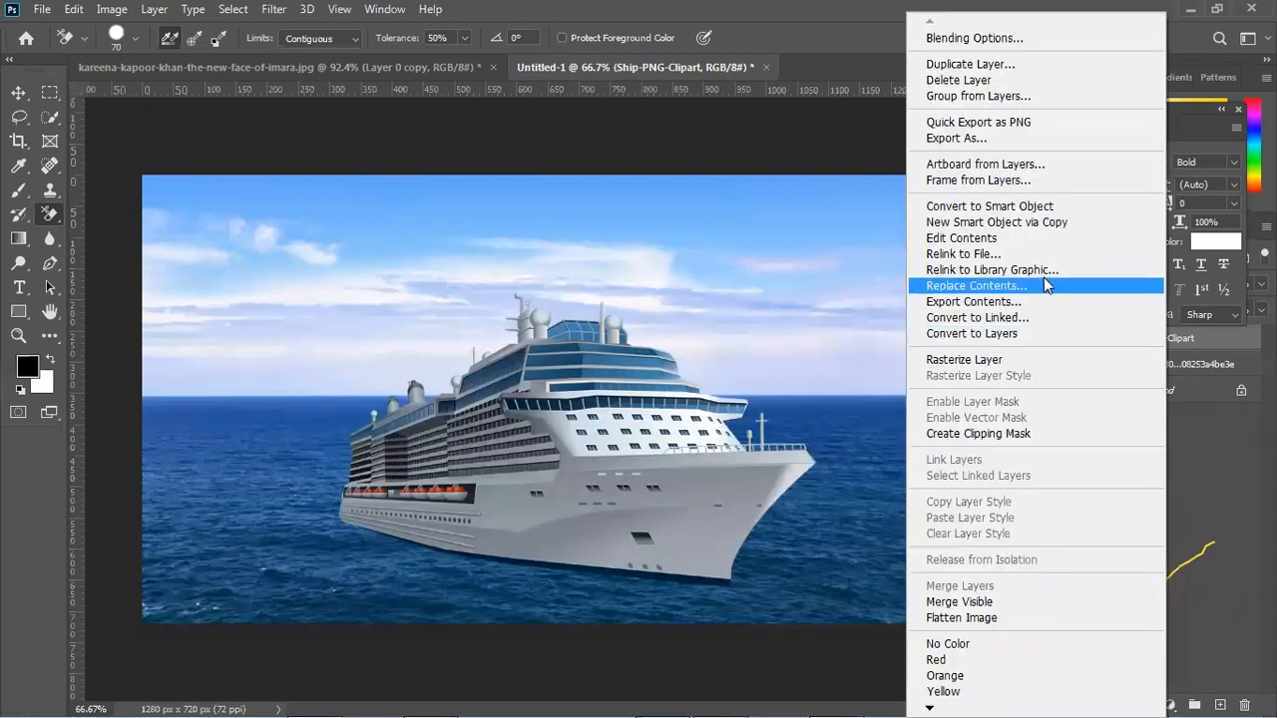
{"action": "left_click", "coordinate": [1148, 362]}
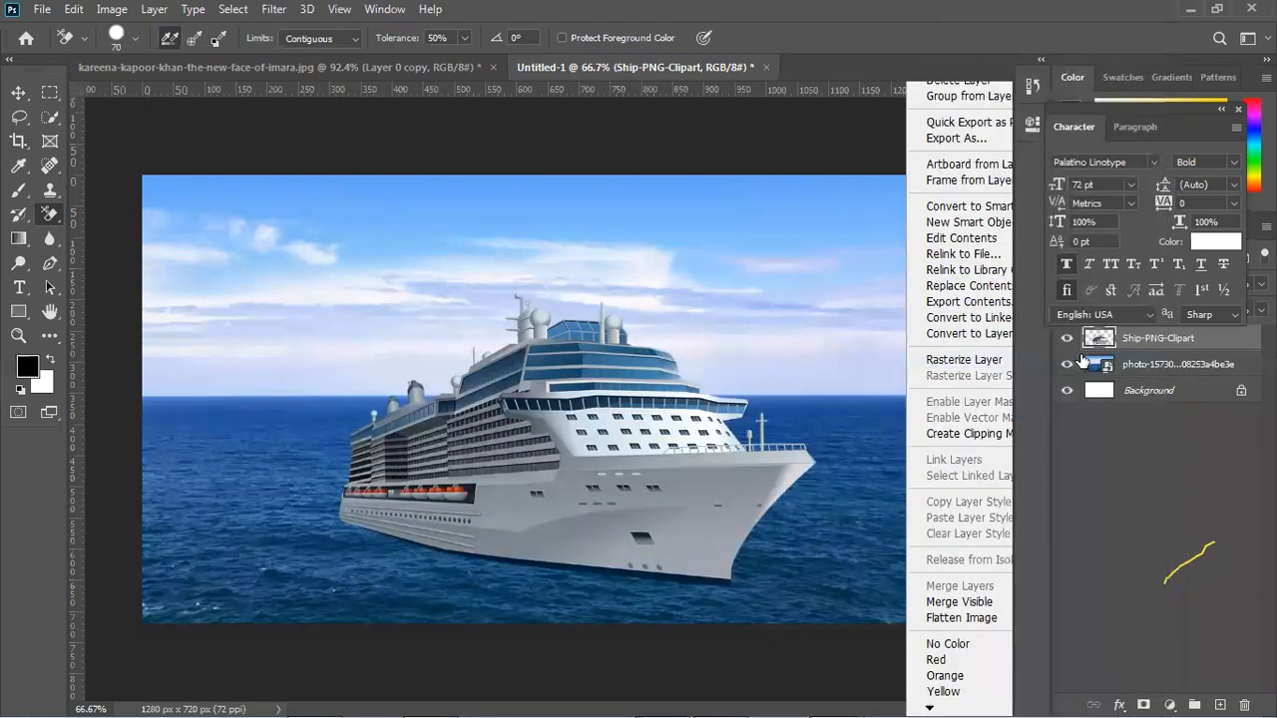
{"action": "right_click", "coordinate": [1156, 367]}
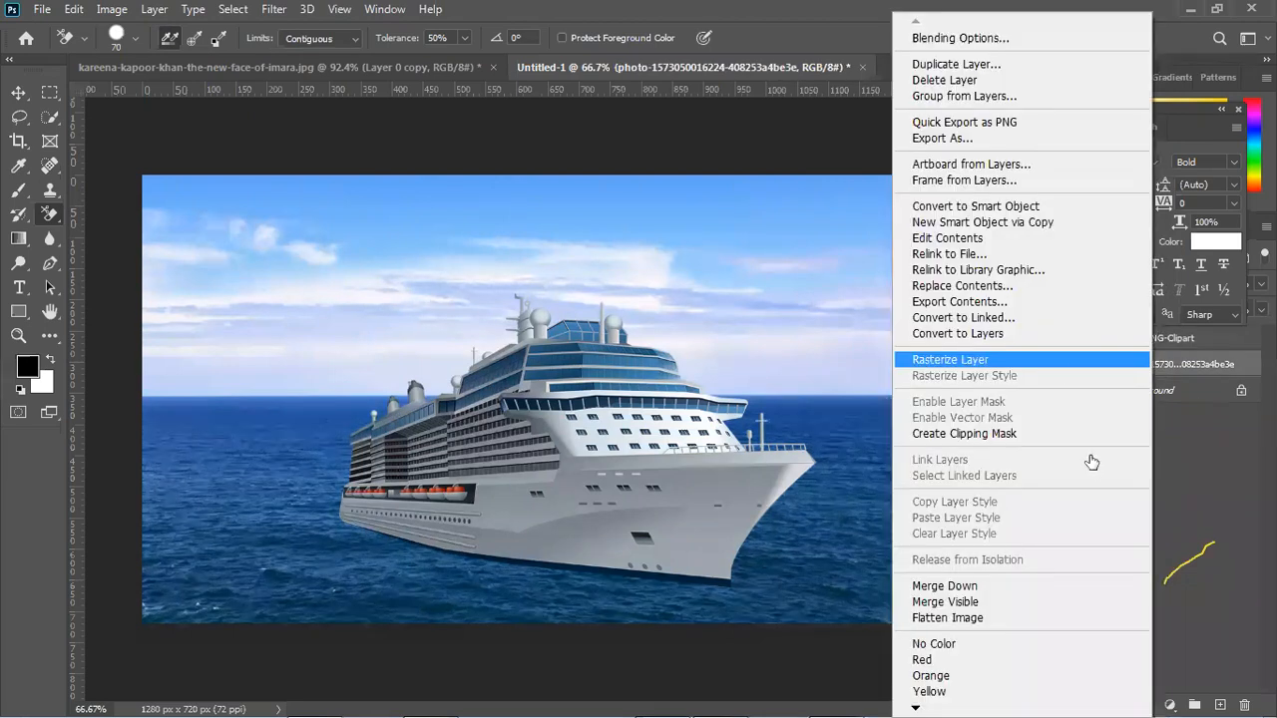
{"action": "left_click", "coordinate": [1117, 351]}
{"action": "left_click", "coordinate": [1157, 338]}
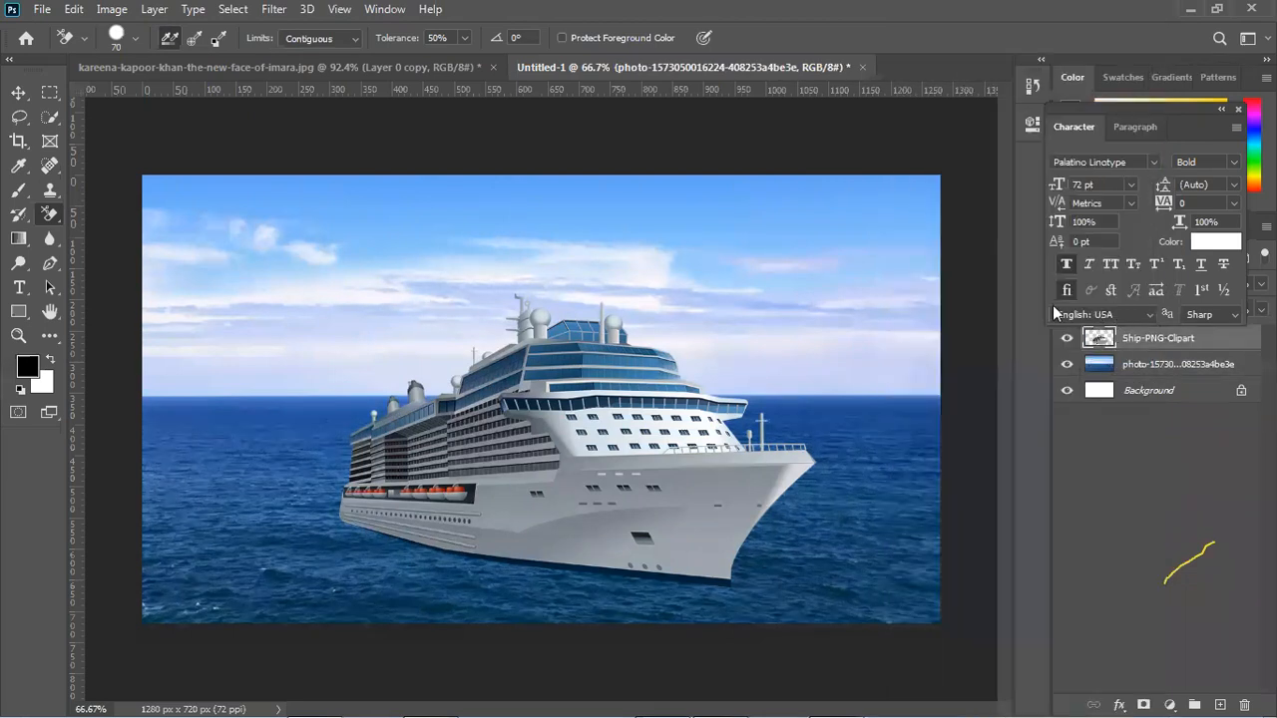
Move the ship slightly left and down on the sea with the Move tool.
{"action": "left_click", "coordinate": [19, 93]}
{"action": "left_click", "coordinate": [499, 176]}
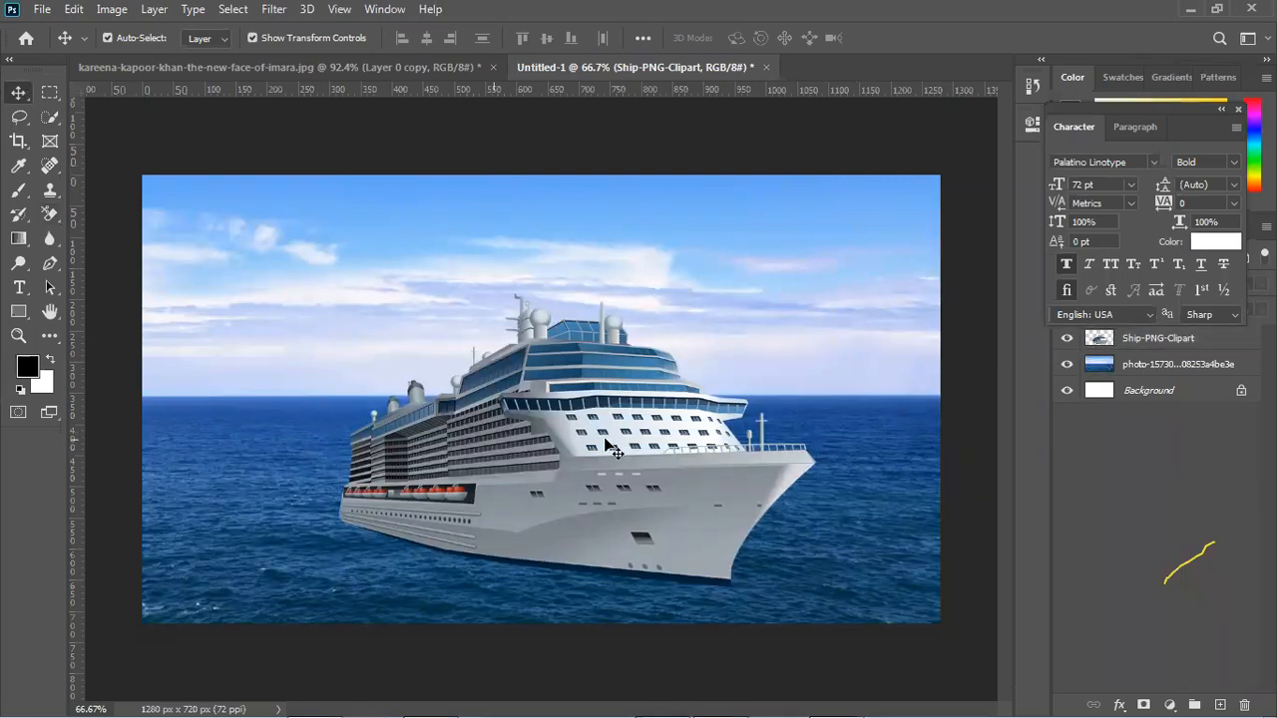
{"action": "left_click_drag", "start_coordinate": [587, 448], "coordinate": [561, 456]}
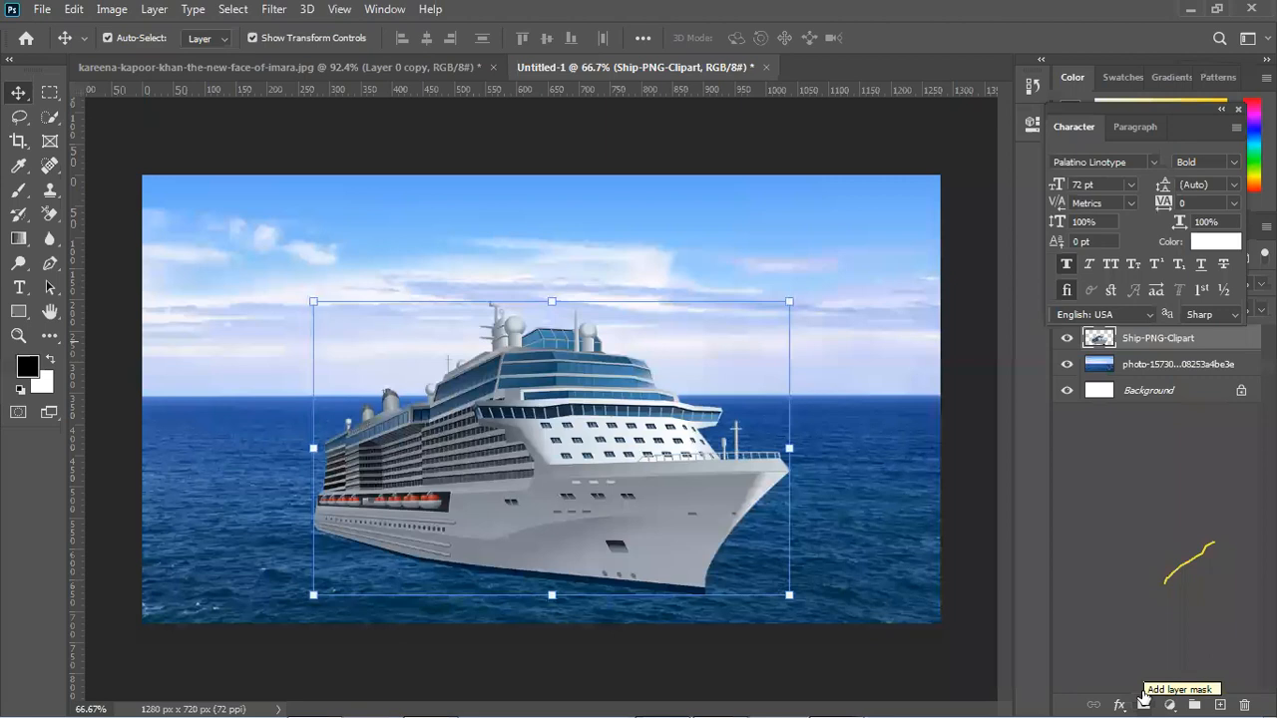
Close the Character panel and undock the Layers panel so that it floats beside the canvas.
{"action": "left_click", "coordinate": [1238, 109]}
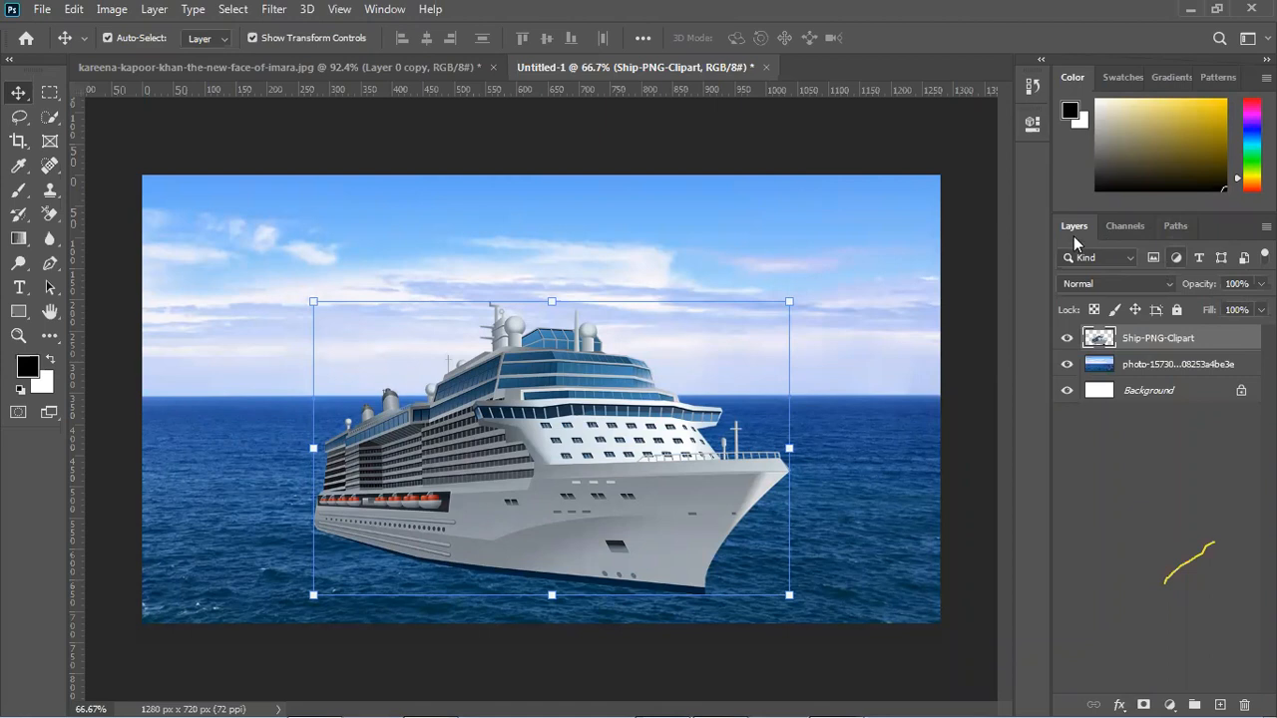
{"action": "left_click_drag", "start_coordinate": [1207, 220], "coordinate": [716, 158]}
{"action": "left_click_drag", "start_coordinate": [851, 164], "coordinate": [913, 171]}
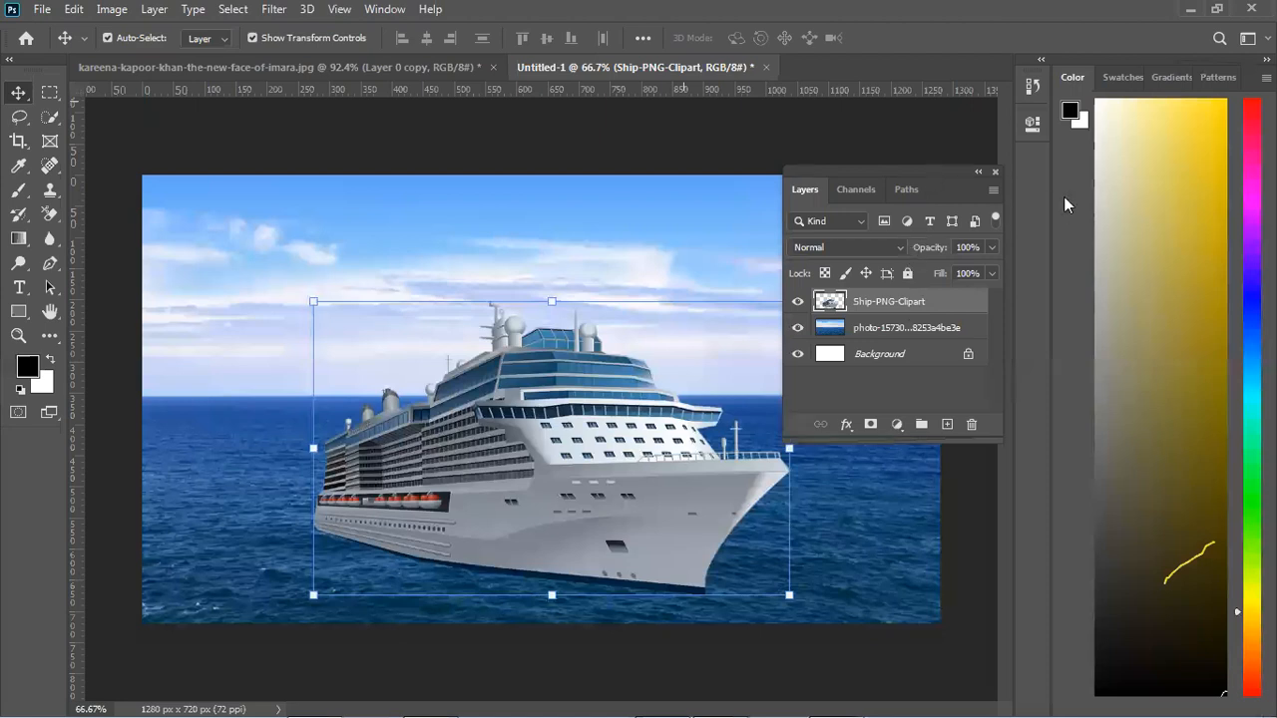
{"action": "left_click_drag", "start_coordinate": [1064, 197], "coordinate": [1135, 197]}
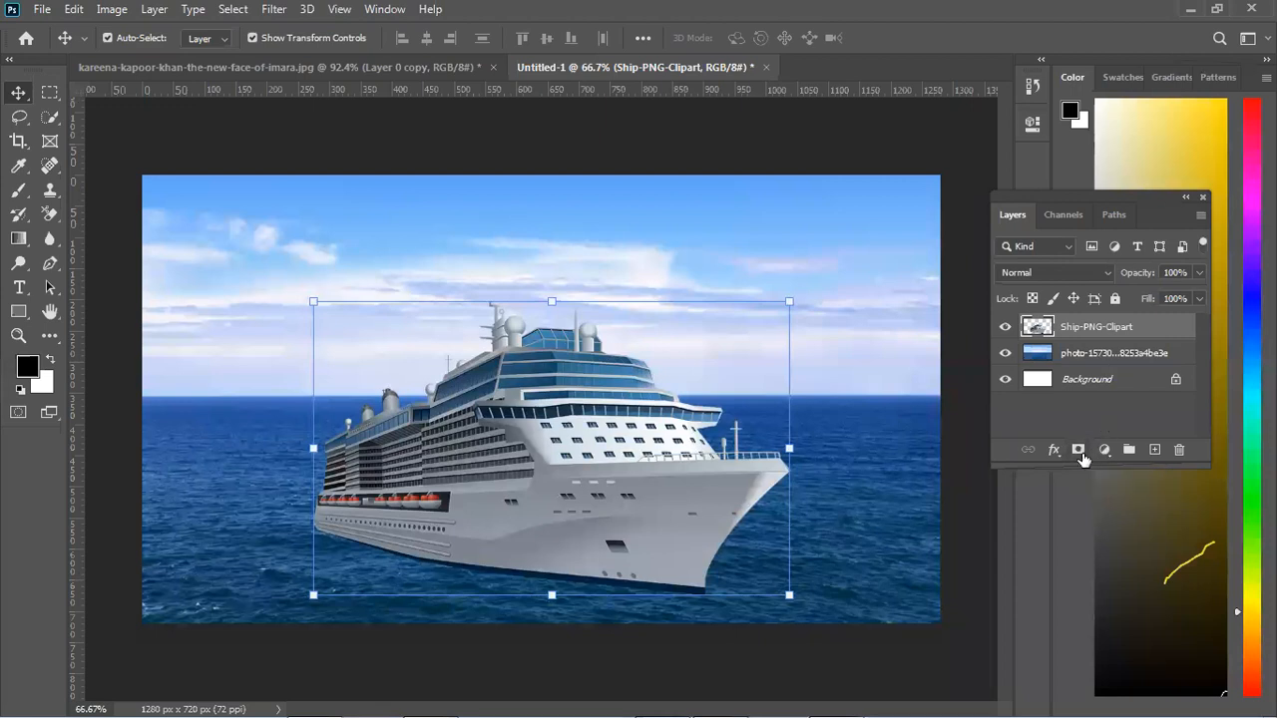
Add a layer mask to the Ship-PNG-Clipart layer and target the mask instead of the ship image.
{"action": "left_click", "coordinate": [1079, 451]}
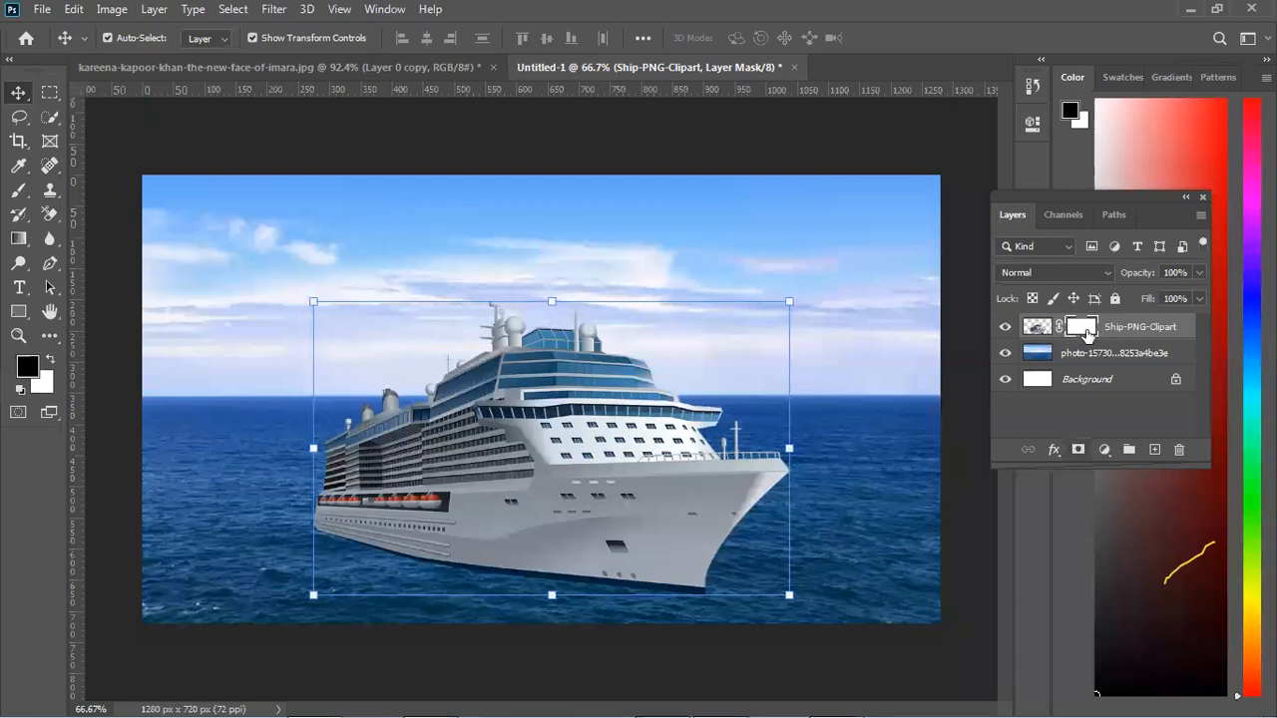
{"action": "left_click", "coordinate": [1038, 329]}
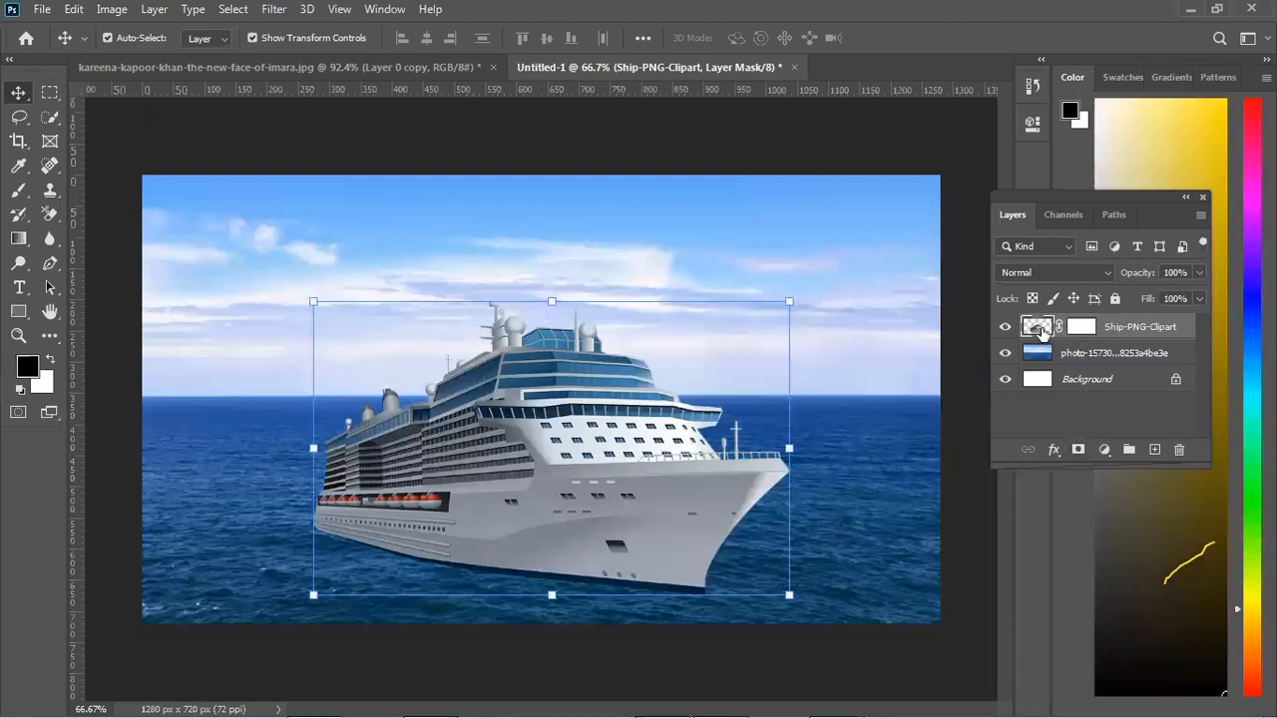
{"action": "left_click", "coordinate": [1078, 329]}
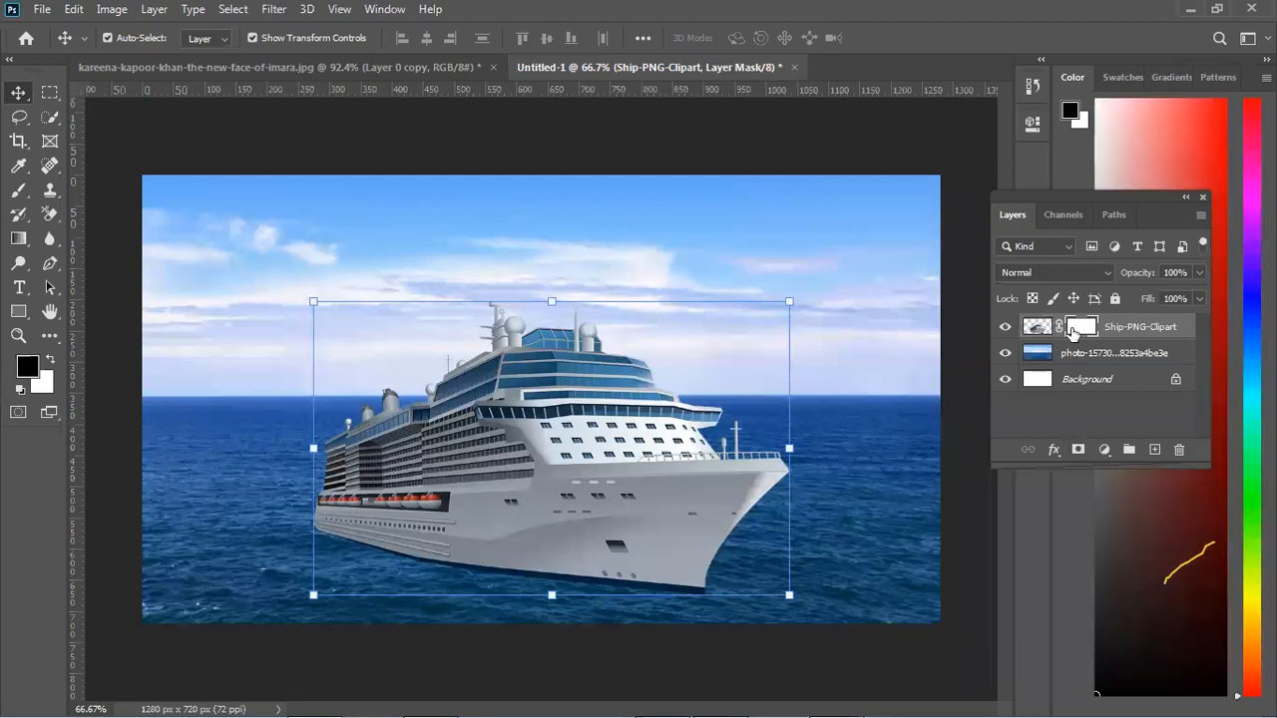
{"action": "left_click", "coordinate": [1038, 329]}
{"action": "left_click", "coordinate": [1082, 327]}
Move the floating Layers panel further off the canvas and activate the Brush tool with the ship's mask targeted.
{"action": "left_click_drag", "start_coordinate": [1127, 196], "coordinate": [1180, 198]}
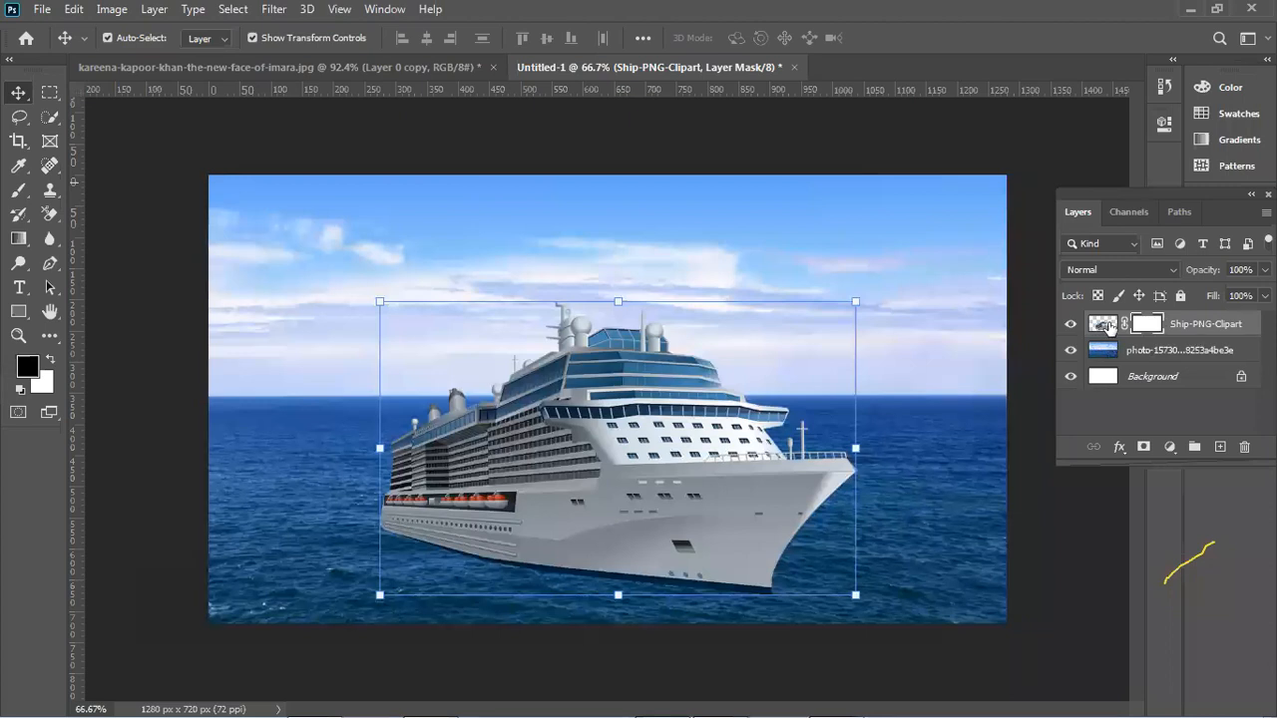
{"action": "left_click", "coordinate": [1107, 325]}
{"action": "left_click", "coordinate": [1138, 327]}
{"action": "left_click", "coordinate": [47, 125]}
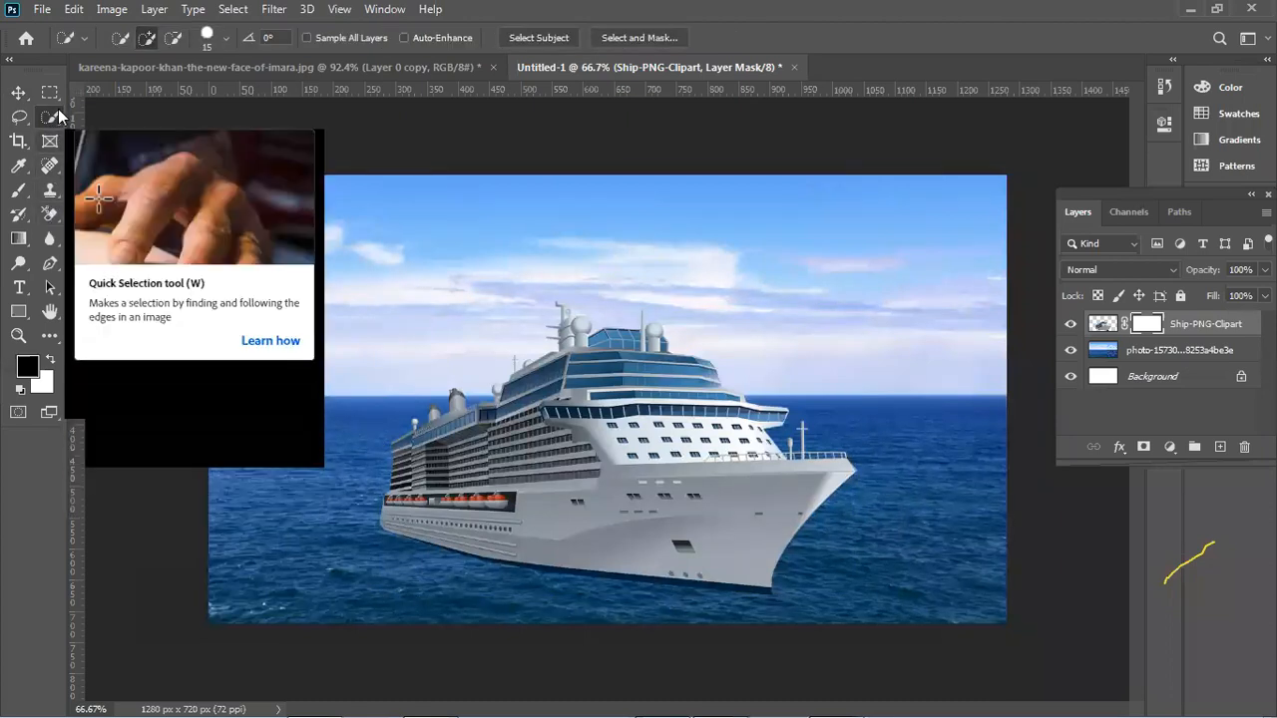
{"action": "right_click", "coordinate": [15, 190]}
{"action": "left_click", "coordinate": [74, 190]}
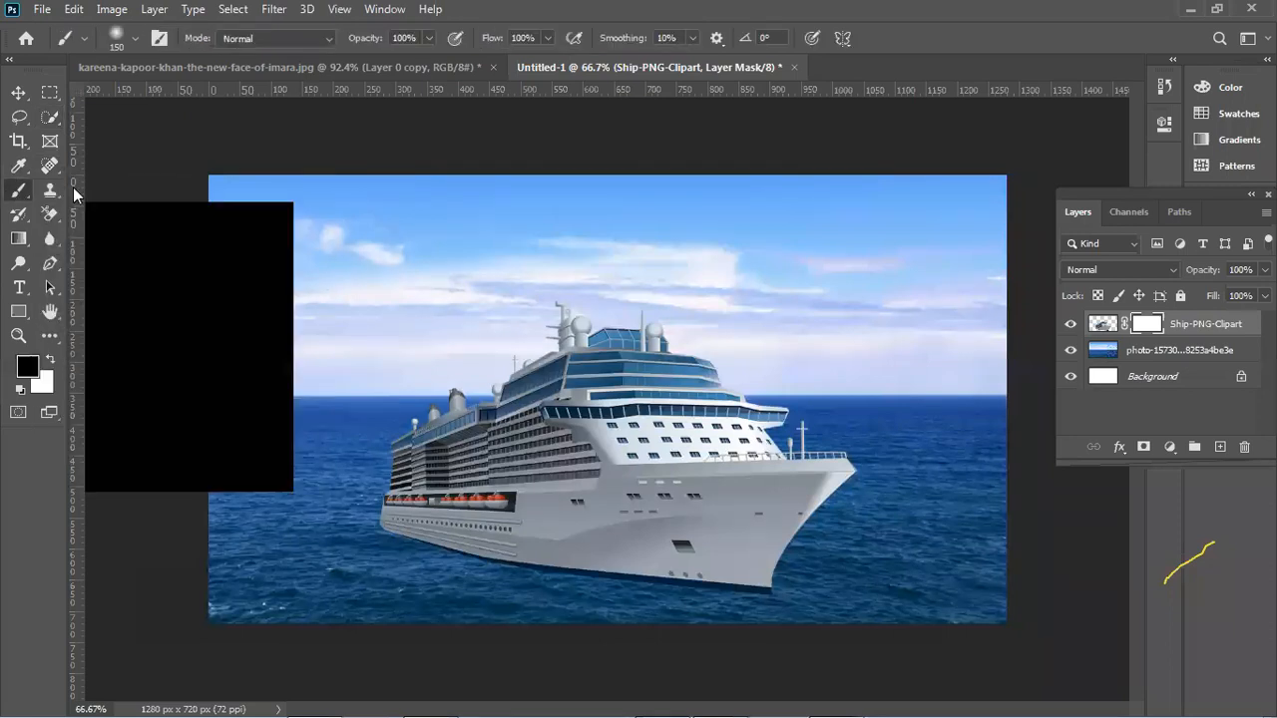
In the kareena-kapoor-khan-the-new-face-of-imara.jpg document, hide Layer 0 copy and add a new empty layer above it.
{"action": "left_click", "coordinate": [417, 66]}
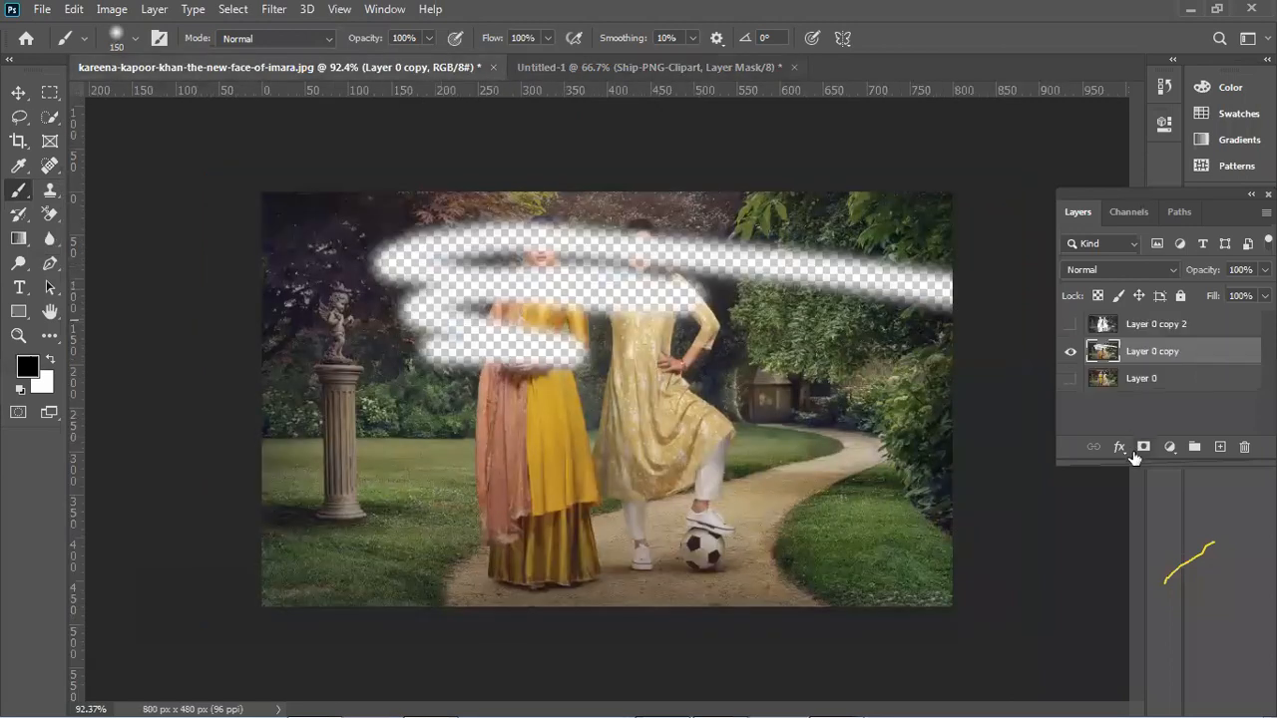
{"action": "left_click", "coordinate": [1071, 352]}
{"action": "key", "text": "ctrl+shift+alt+n"}
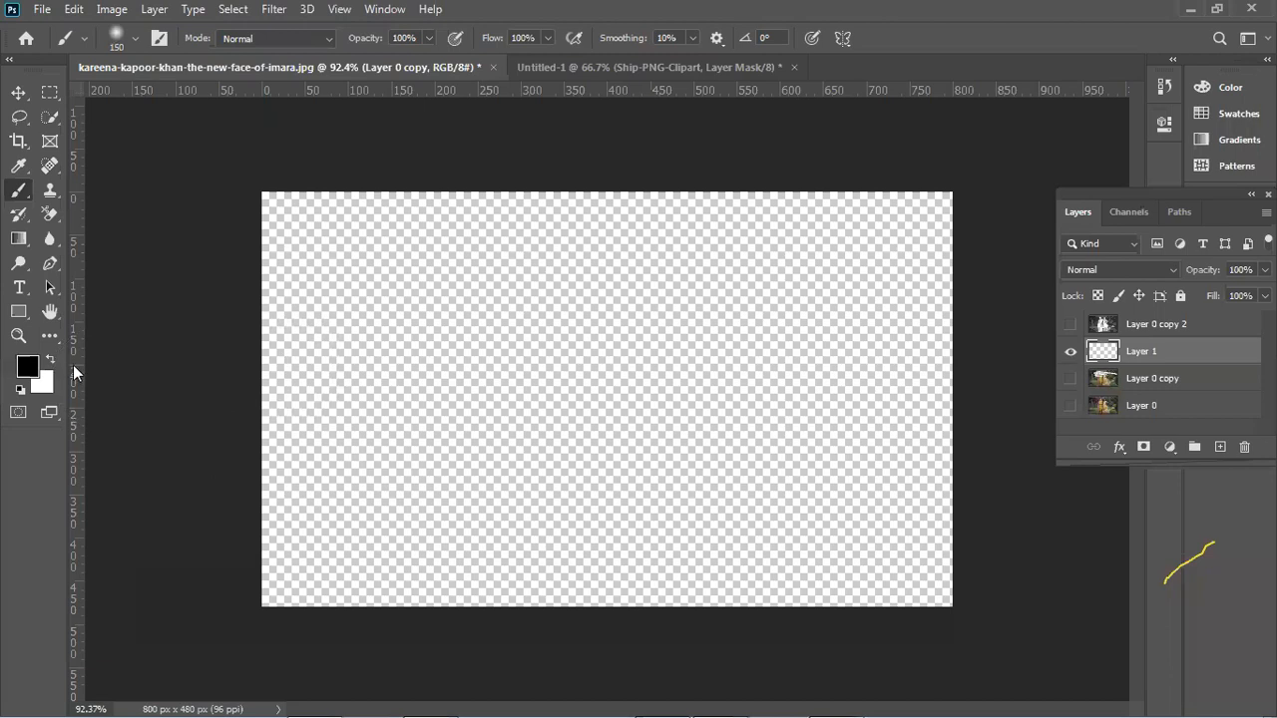
Set the foreground colour to yellow ffd800 and fill the new empty layer with it.
{"action": "left_click", "coordinate": [27, 368]}
{"action": "type", "text": "ffd800"}
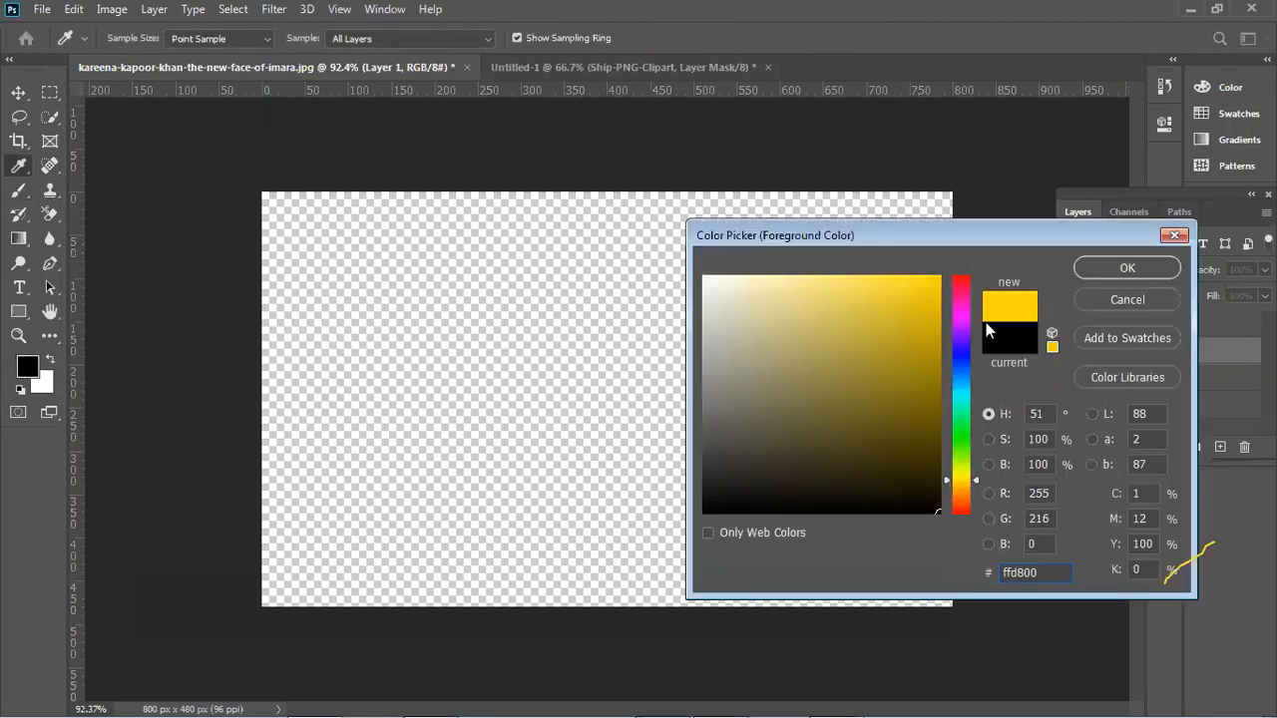
{"action": "left_click", "coordinate": [1101, 269]}
{"action": "key", "text": "b"}
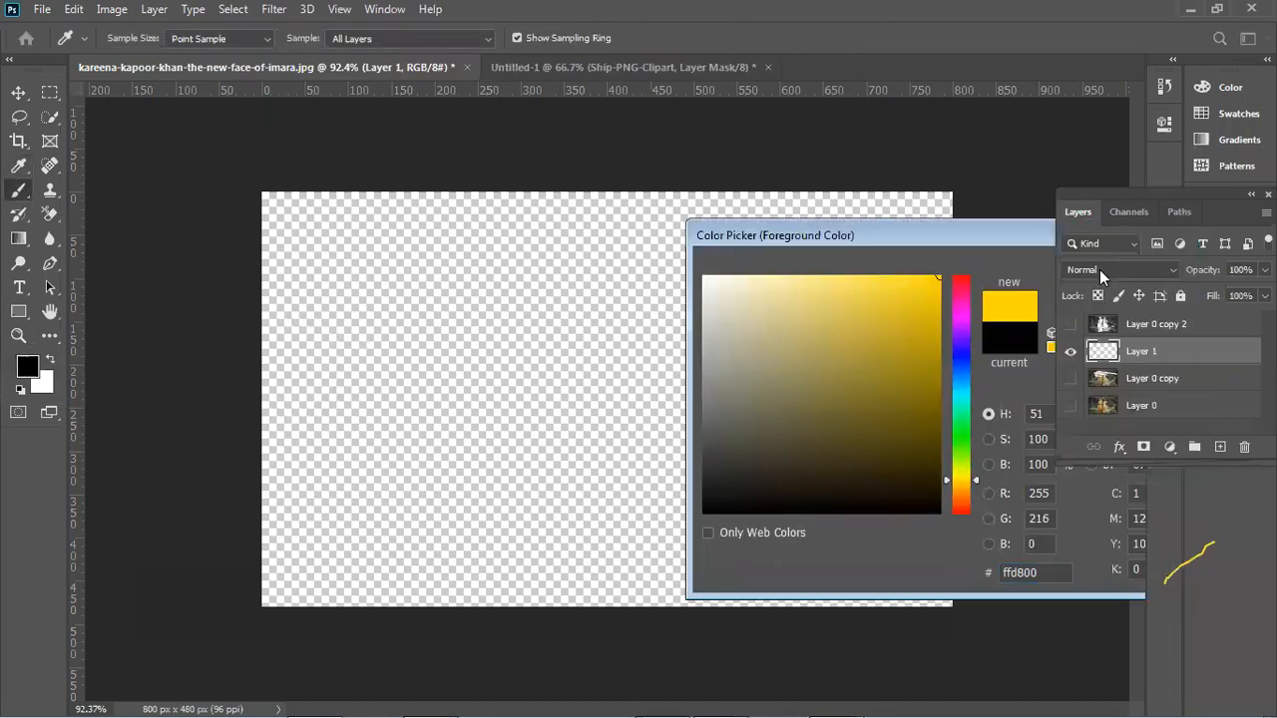
{"action": "key", "text": "alt+BackSpace"}
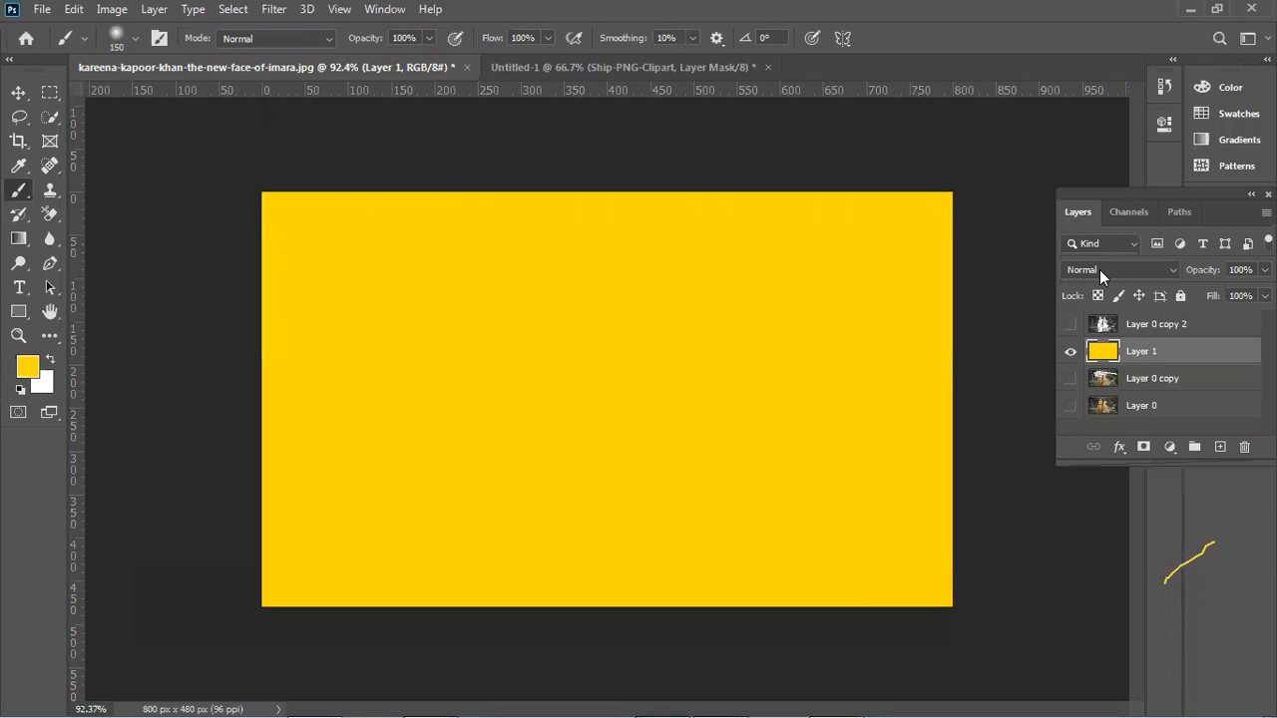
Add another empty layer above the yellow fill and set the foreground colour to orange-yellow ffba00.
{"action": "left_click", "coordinate": [1221, 449]}
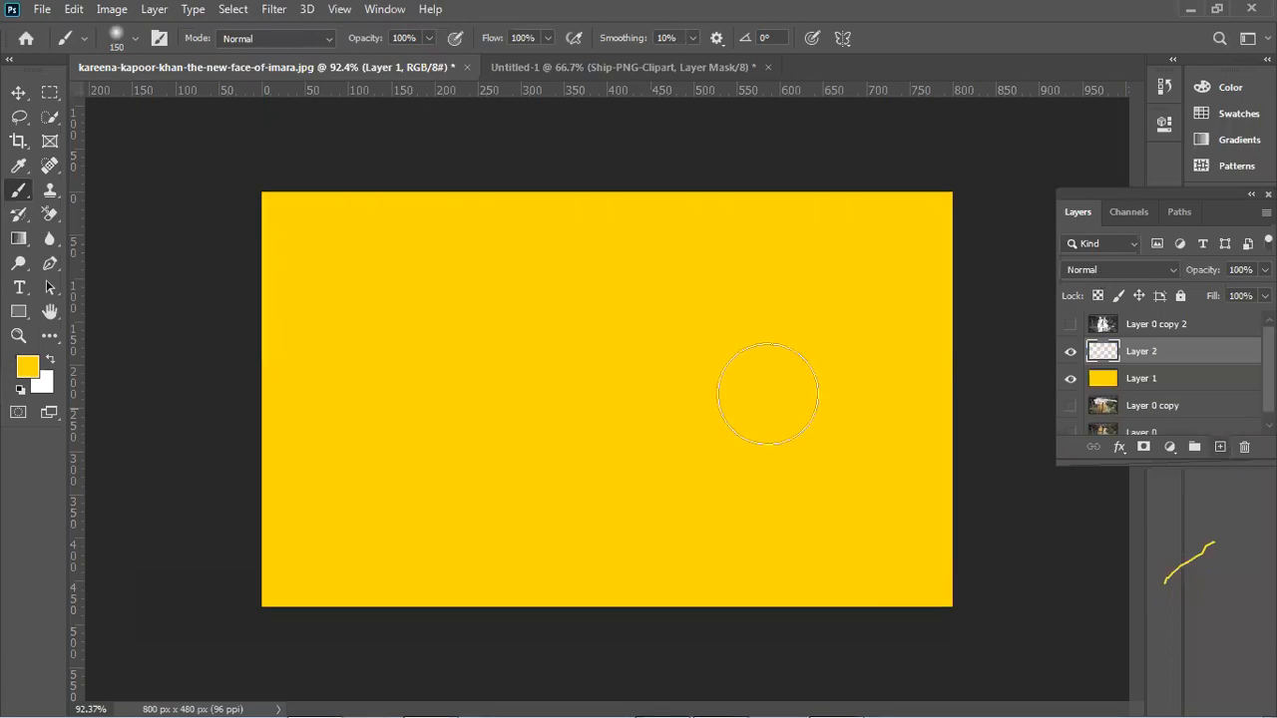
{"action": "left_click", "coordinate": [27, 367]}
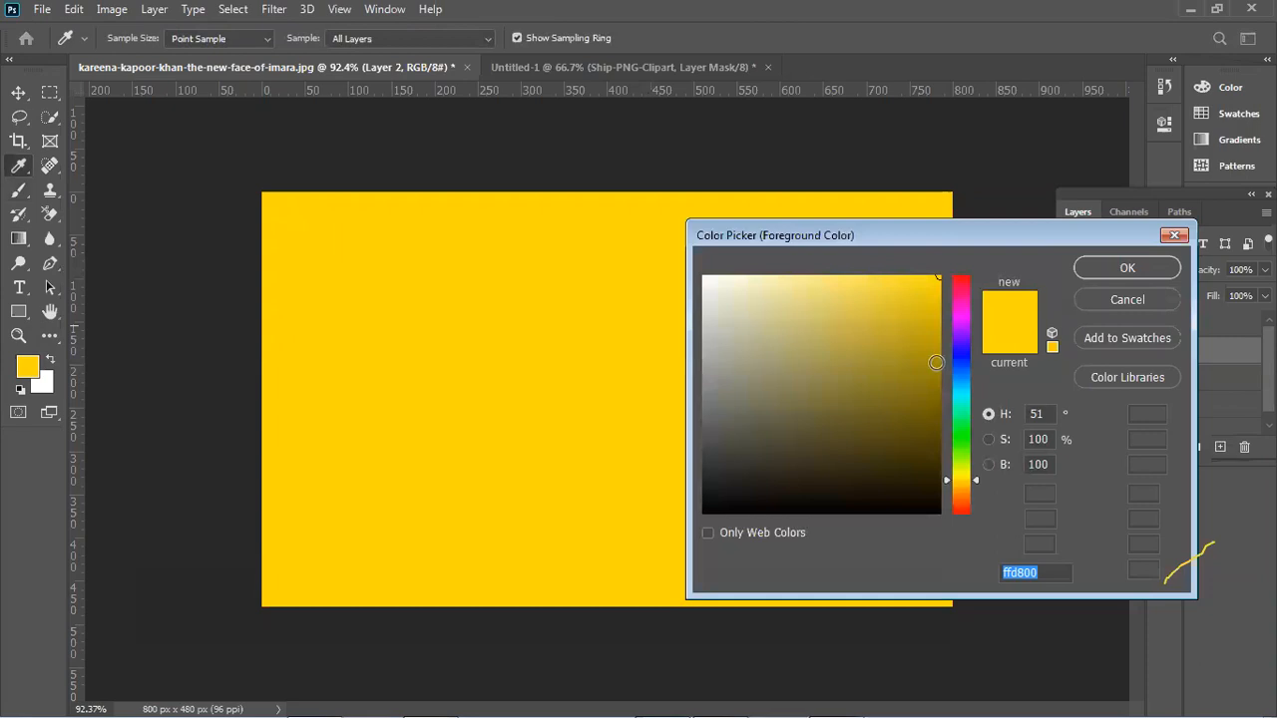
{"action": "left_click", "coordinate": [962, 485]}
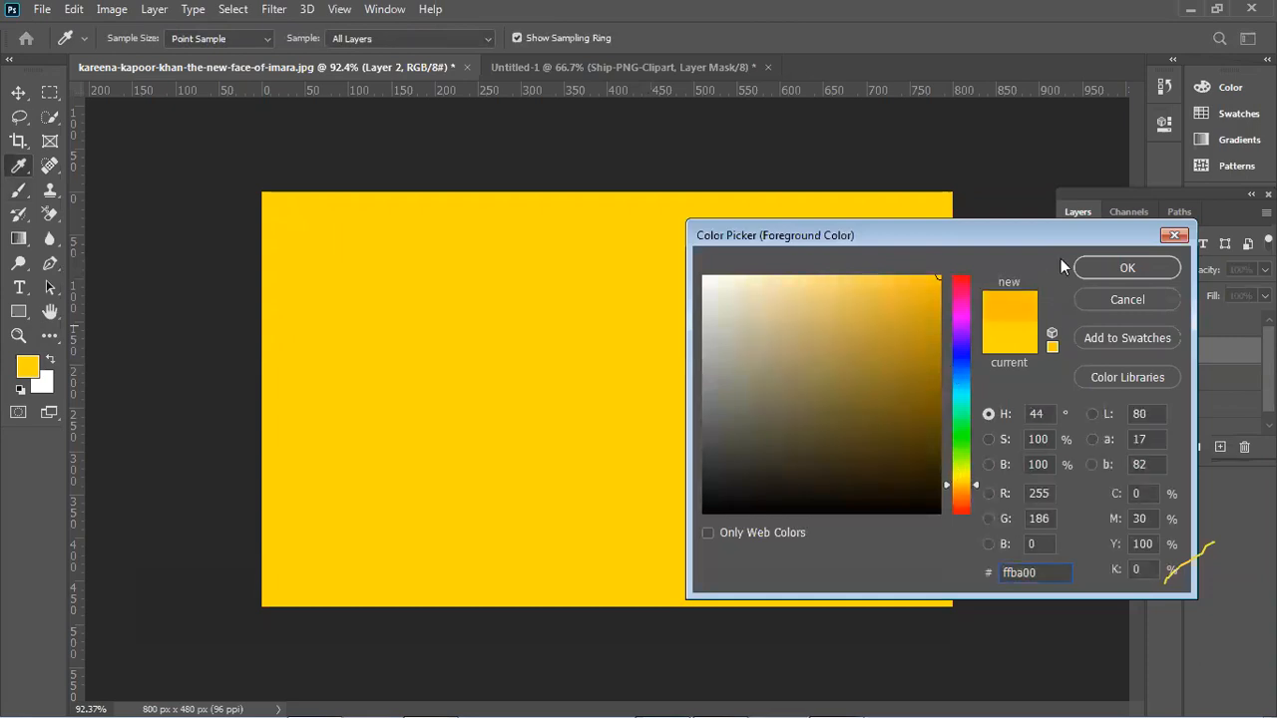
{"action": "left_click", "coordinate": [1127, 268]}
Paint a soft orange-yellow spot on the left half of the yellow canvas with the Brush enlarged to 250 px.
{"action": "key", "text": "b"}
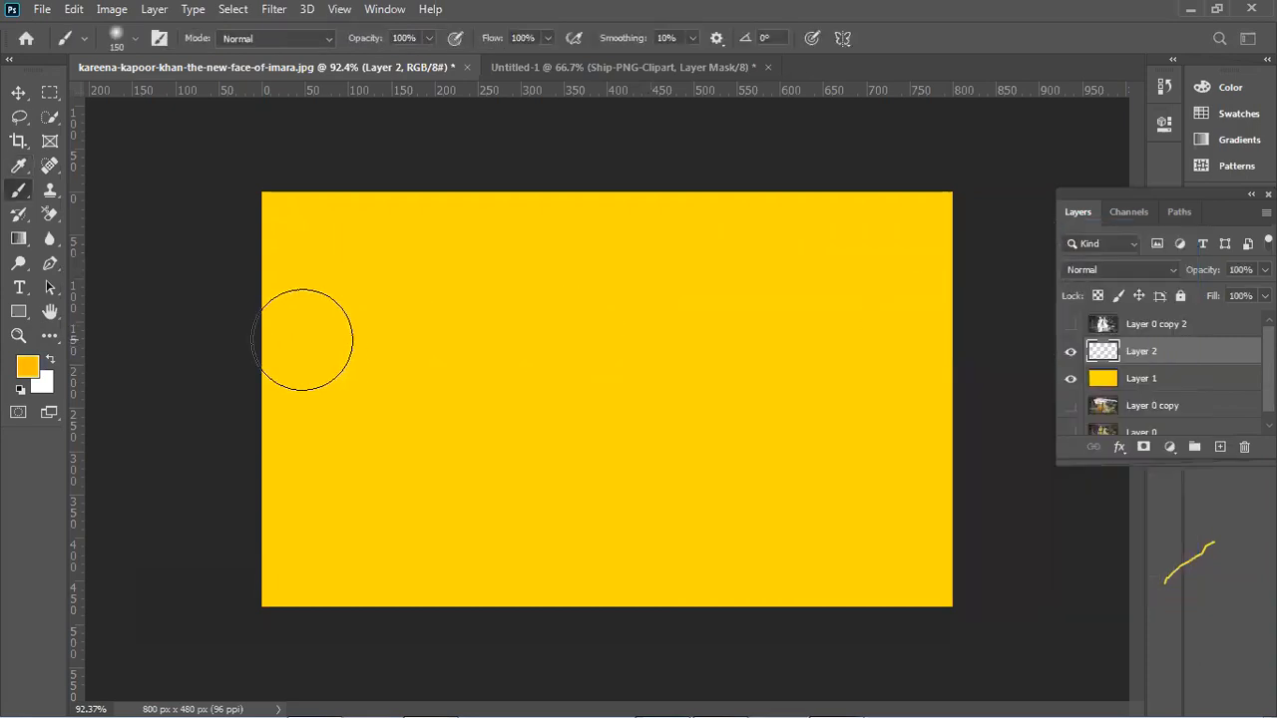
{"action": "key", "text": "bracketright"}
{"action": "key", "text": "bracketright"}
{"action": "key", "text": "bracketright"}
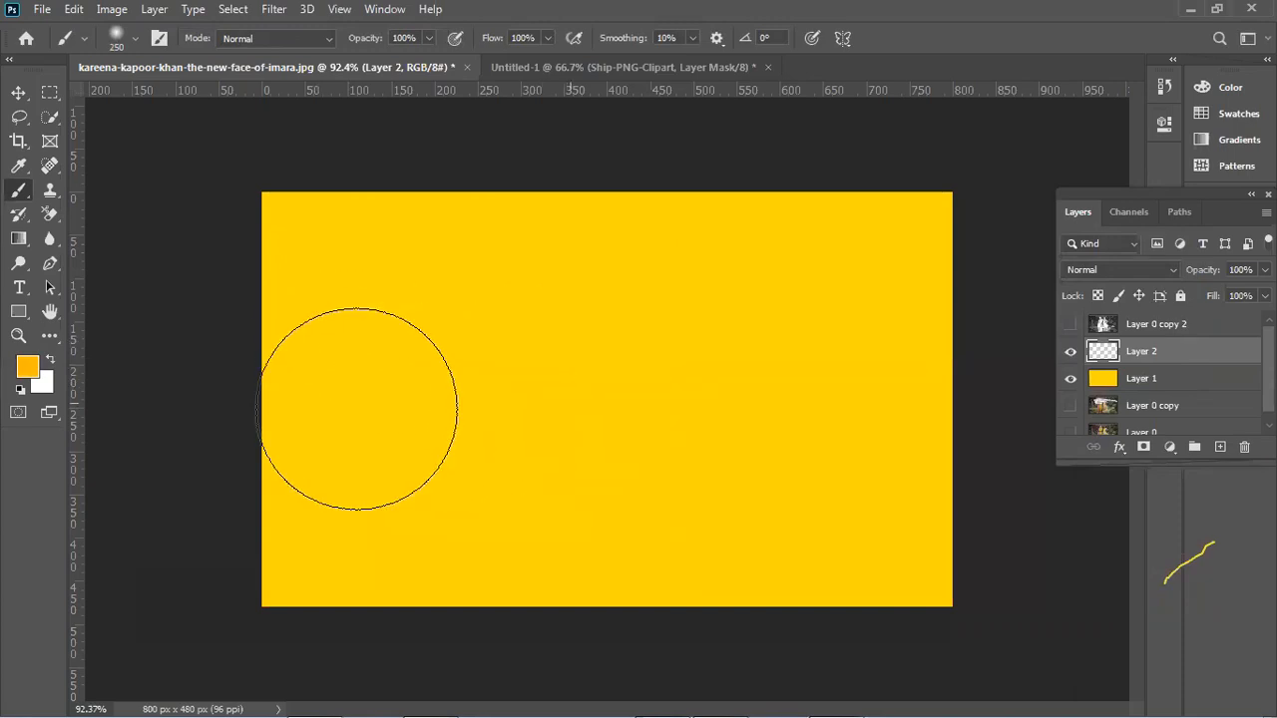
{"action": "left_click", "coordinate": [358, 409]}
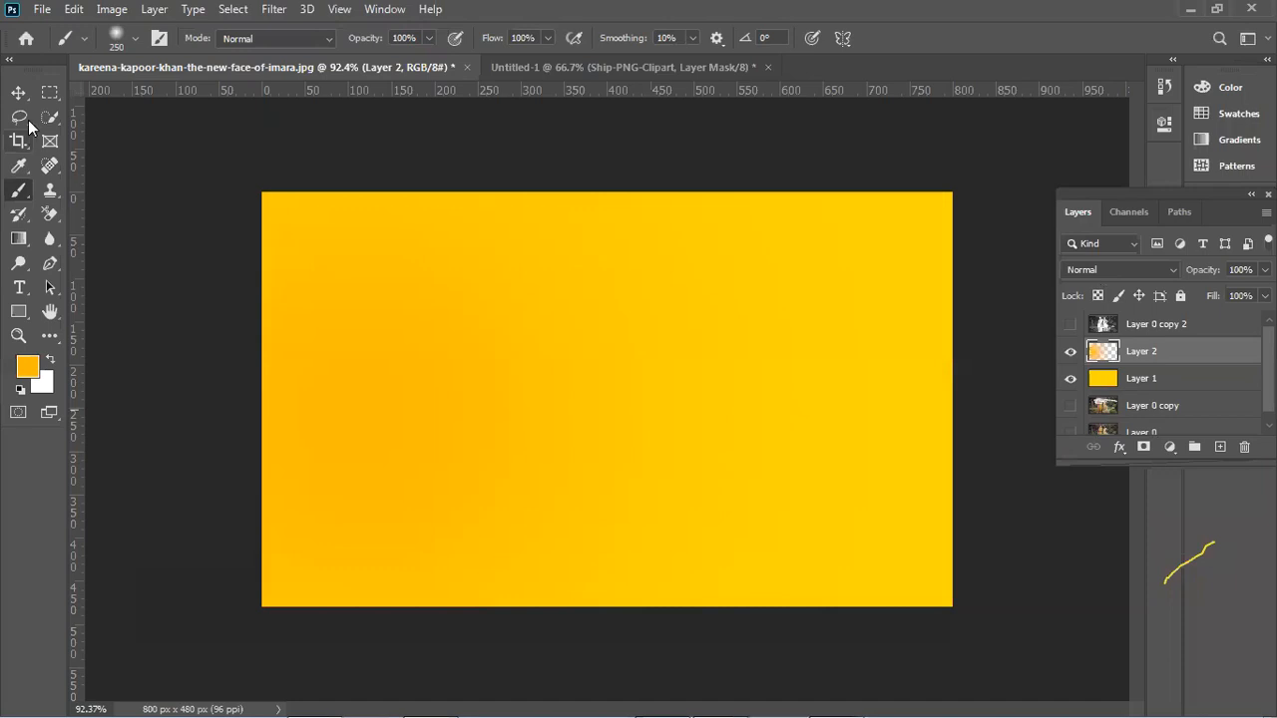
Delete the soft orange-yellow spot layer above the yellow fill.
{"action": "left_click", "coordinate": [21, 94]}
{"action": "left_click", "coordinate": [139, 175]}
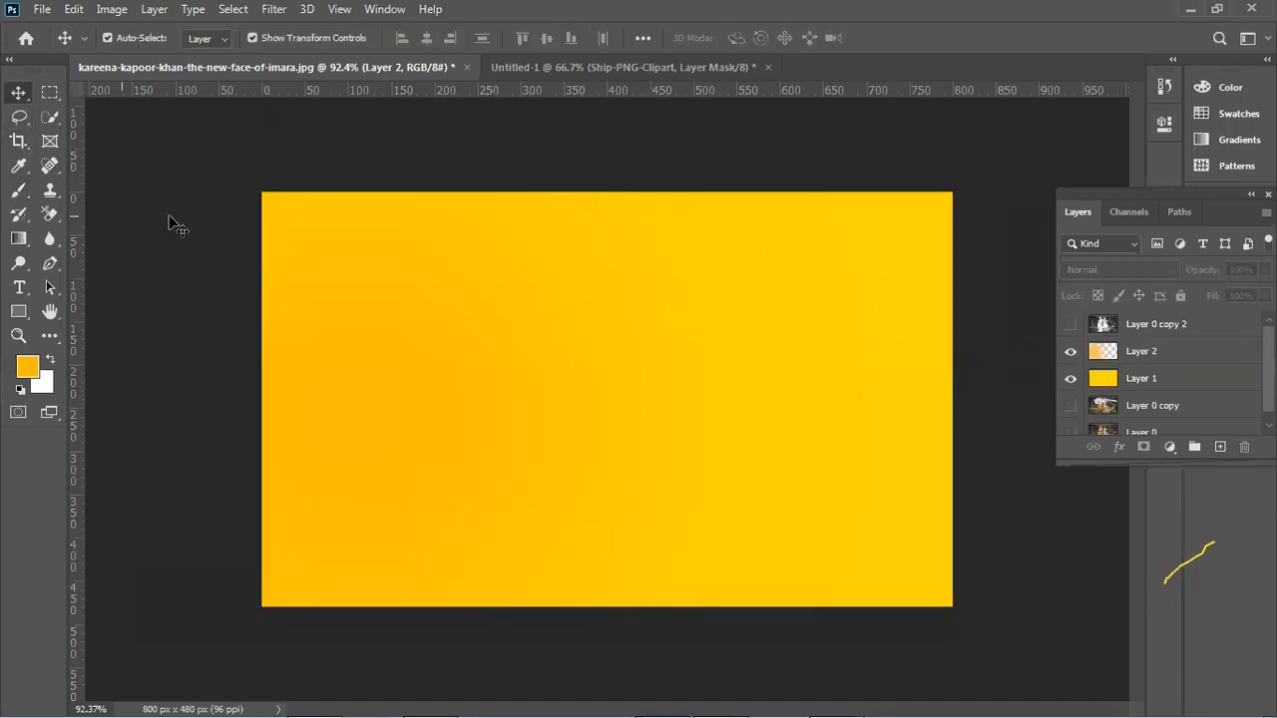
{"action": "left_click_drag", "start_coordinate": [557, 412], "coordinate": [413, 391]}
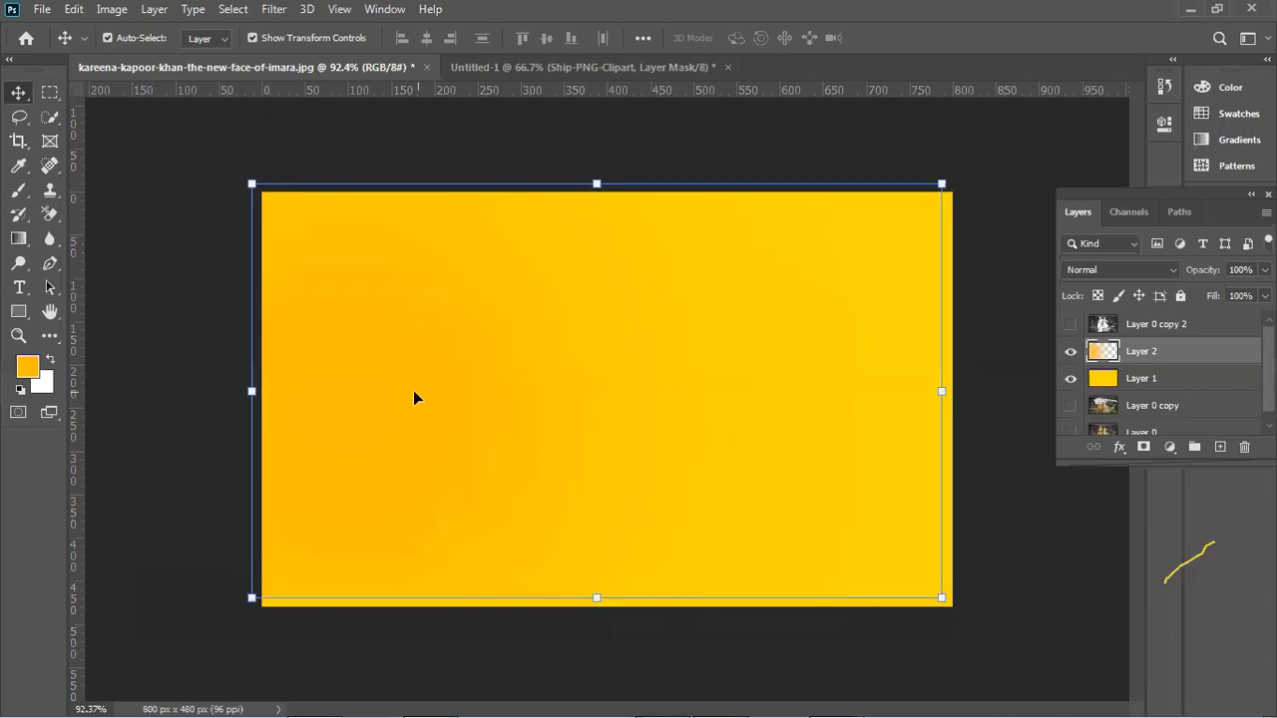
{"action": "left_click_drag", "start_coordinate": [430, 448], "coordinate": [400, 419]}
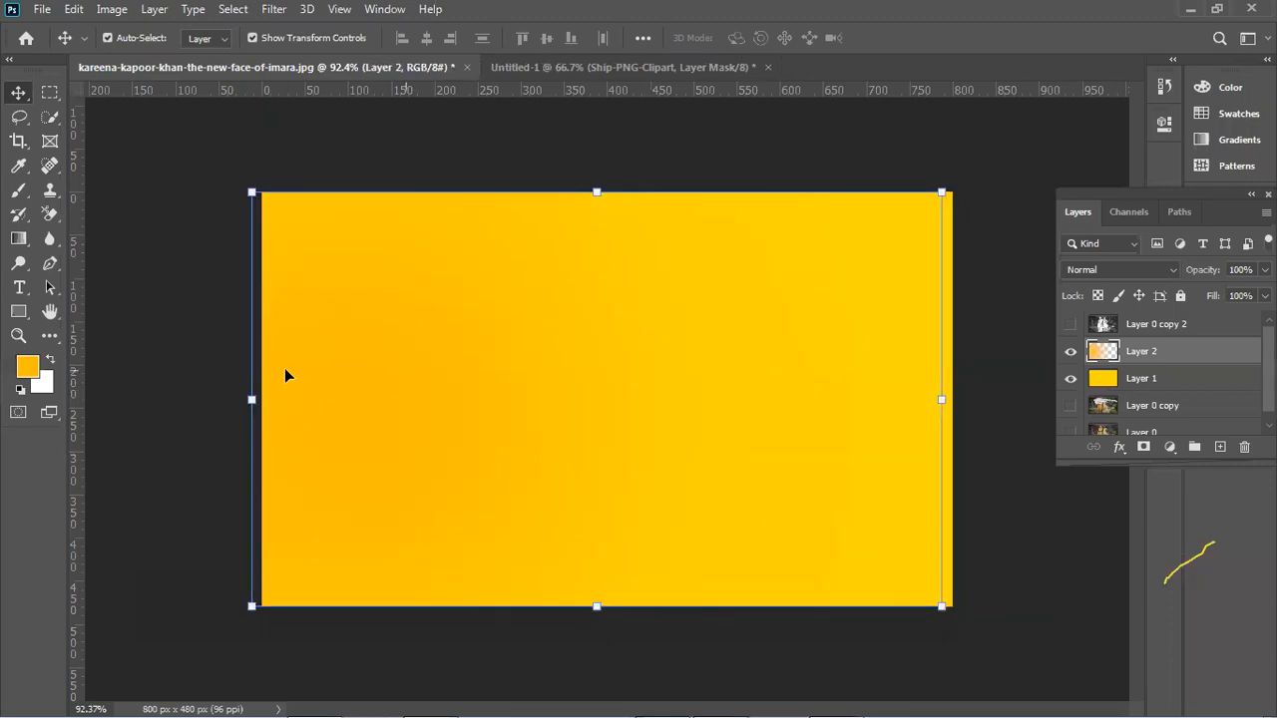
{"action": "key", "text": "Delete"}
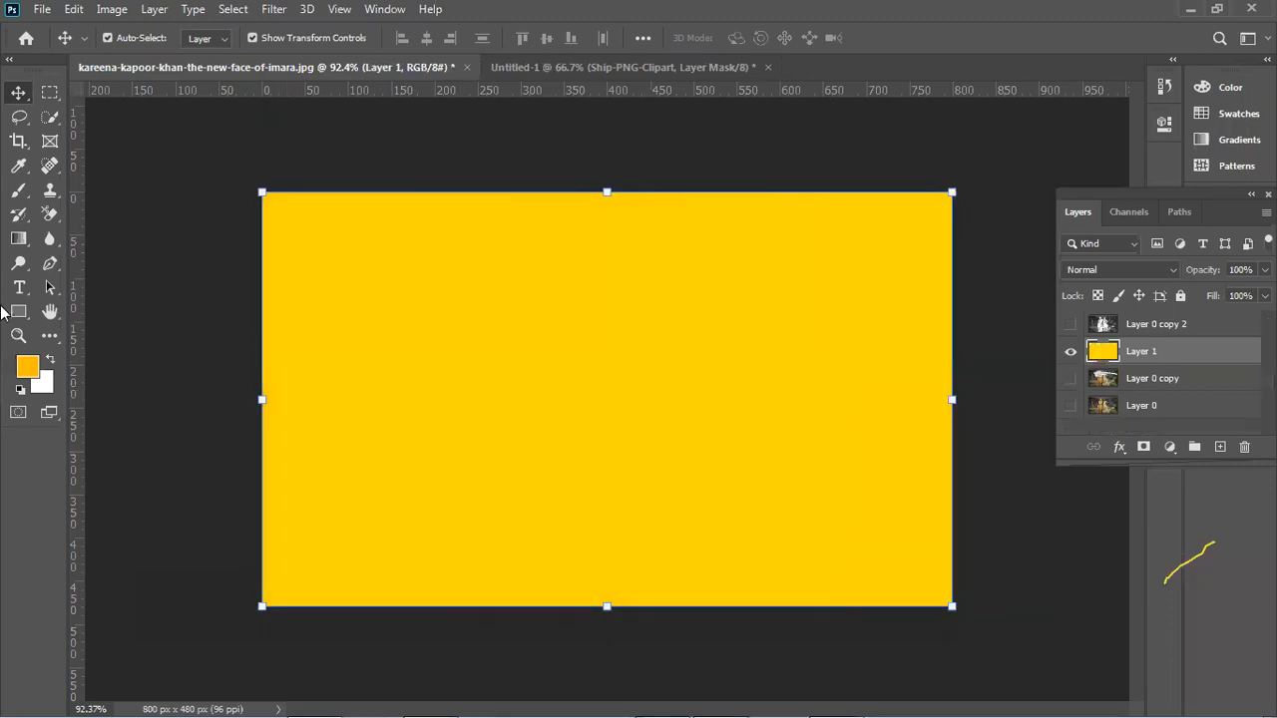
Set the foreground colour to orange ff7e00 and refill the yellow layer with it.
{"action": "left_click", "coordinate": [25, 368]}
{"action": "left_click_drag", "start_coordinate": [960, 489], "coordinate": [960, 494]}
{"action": "left_click", "coordinate": [1153, 270]}
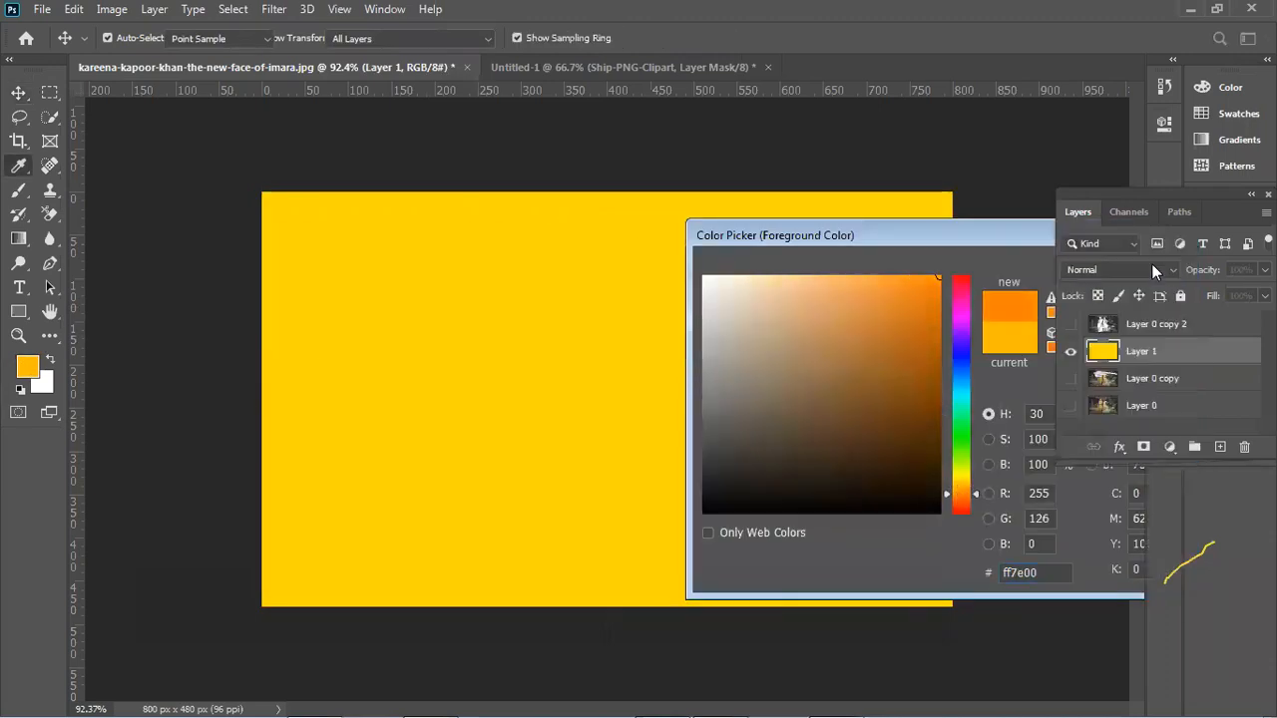
{"action": "key", "text": "alt+BackSpace"}
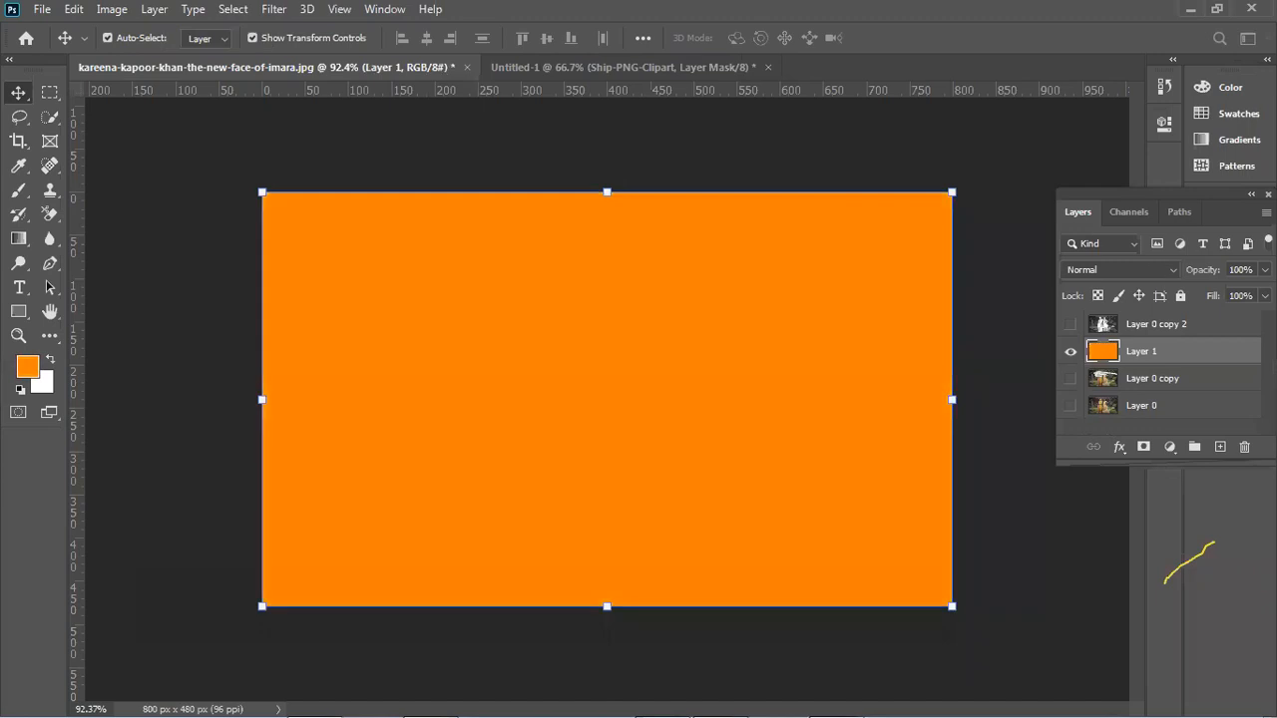
Add an empty layer above the orange fill and set the foreground colour to yellow fffc00.
{"action": "left_click", "coordinate": [1221, 446]}
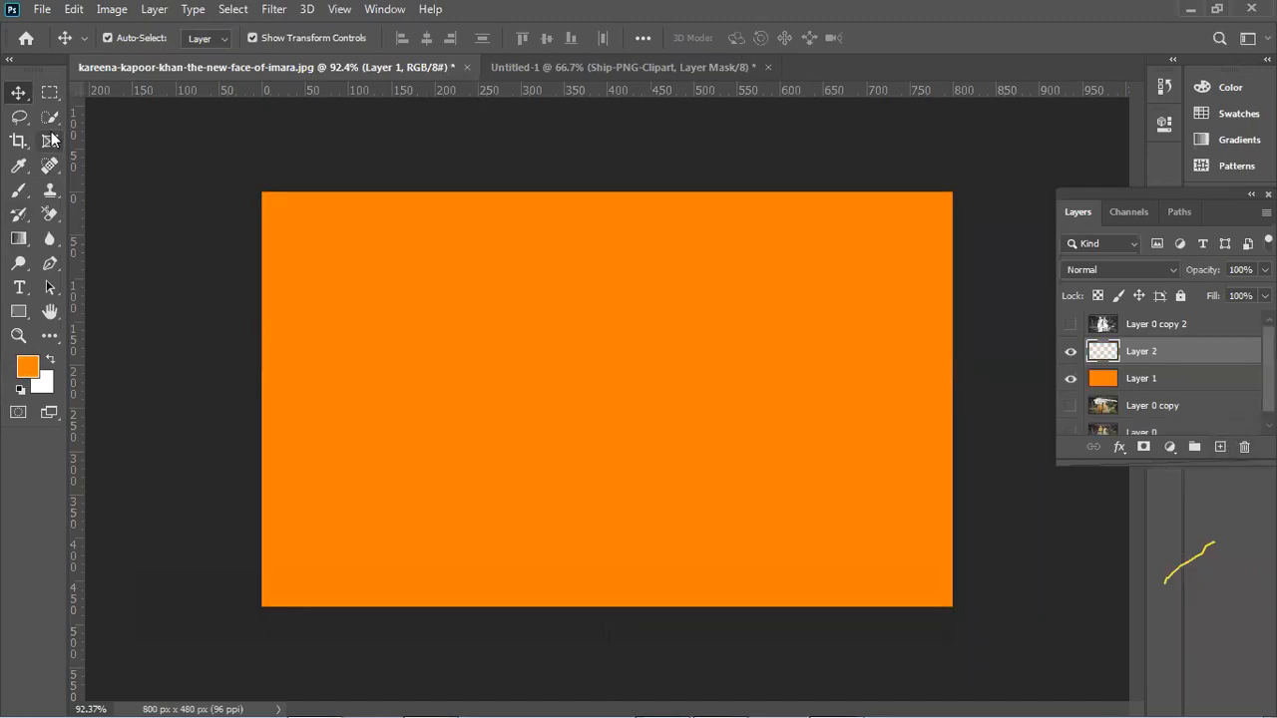
{"action": "left_click", "coordinate": [27, 367]}
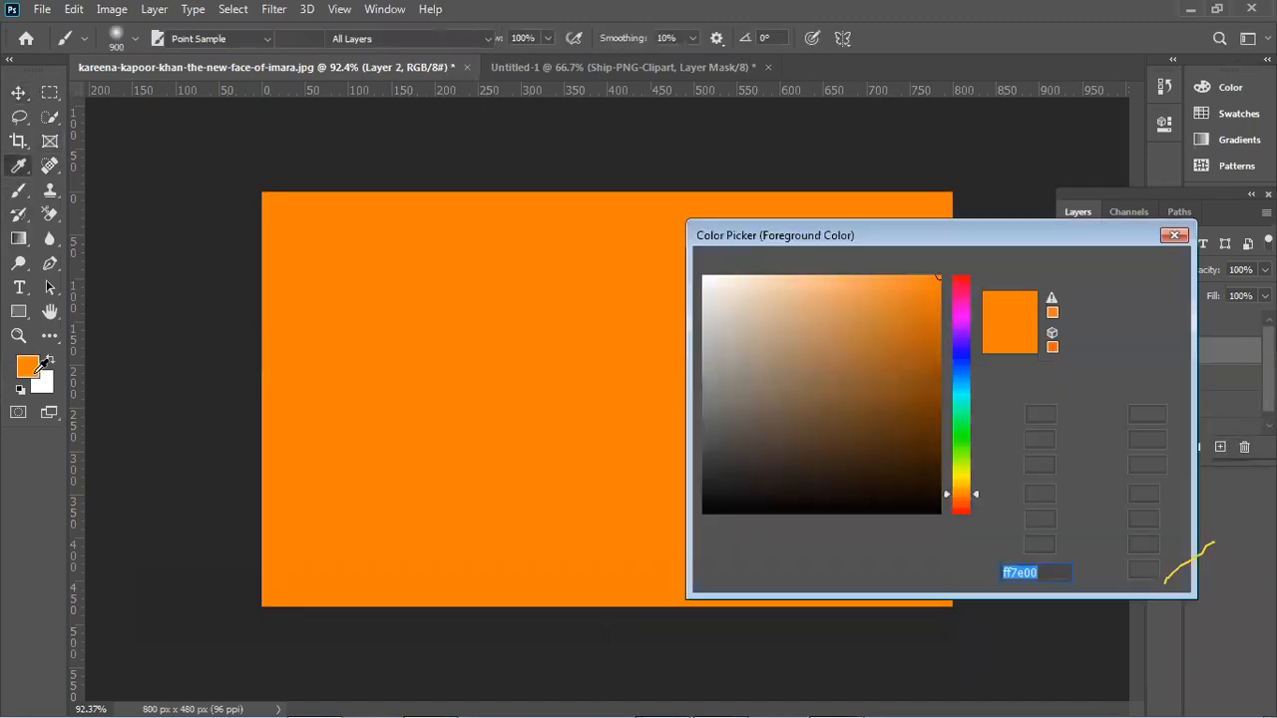
{"action": "left_click", "coordinate": [1028, 572]}
{"action": "type", "text": "fffc00"}
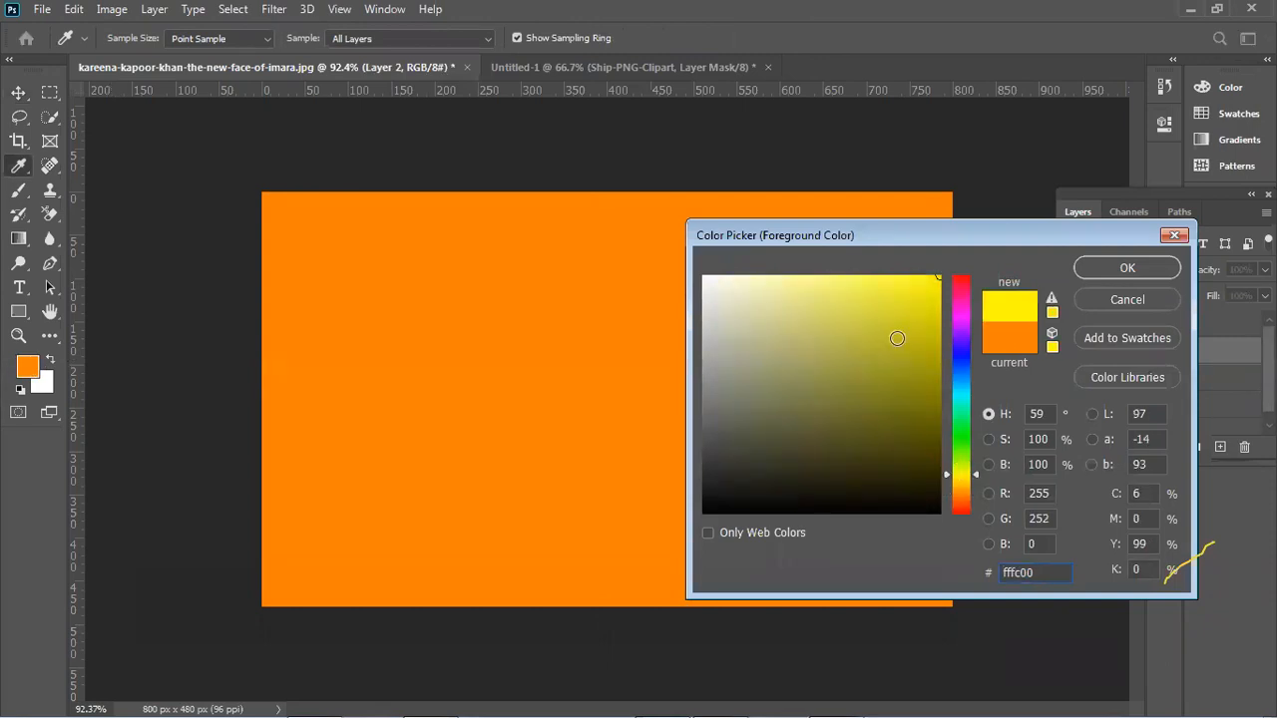
{"action": "left_click", "coordinate": [1102, 269]}
Paint a single soft yellow glow in the centre of the orange canvas with the Brush at 800 px.
{"action": "key", "text": "b"}
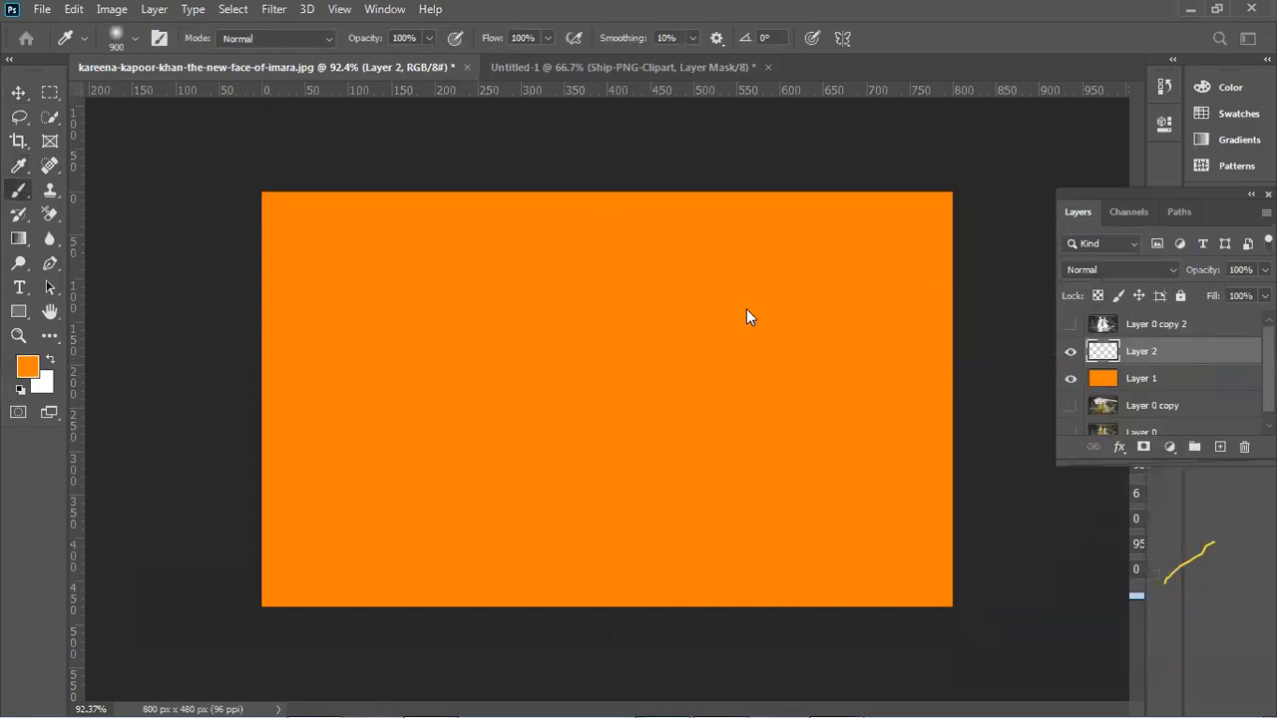
{"action": "left_click", "coordinate": [615, 396]}
{"action": "left_click", "coordinate": [19, 92]}
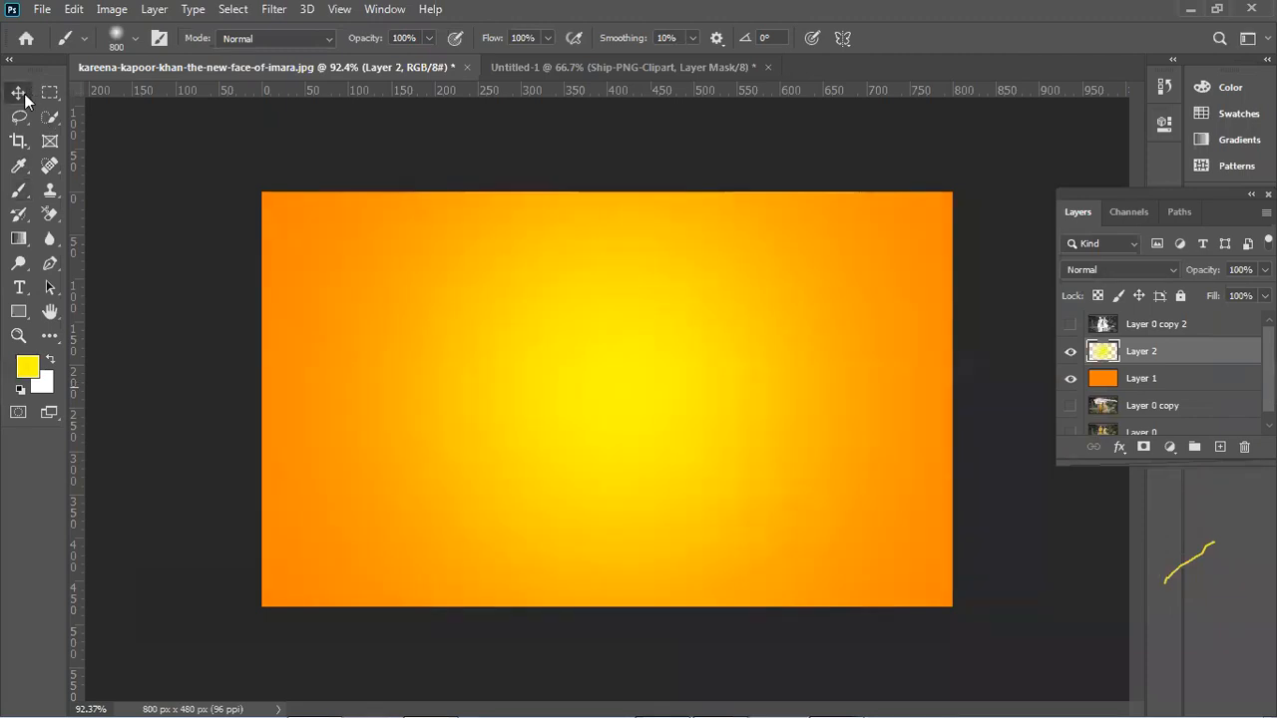
{"action": "mouse_move", "coordinate": [638, 433]}
{"action": "left_mouse_down"}
{"action": "mouse_move", "coordinate": [661, 372]}
{"action": "mouse_move", "coordinate": [550, 433]}
{"action": "mouse_move", "coordinate": [548, 462]}
{"action": "mouse_move", "coordinate": [621, 414]}
{"action": "mouse_move", "coordinate": [638, 432]}
{"action": "left_mouse_up"}
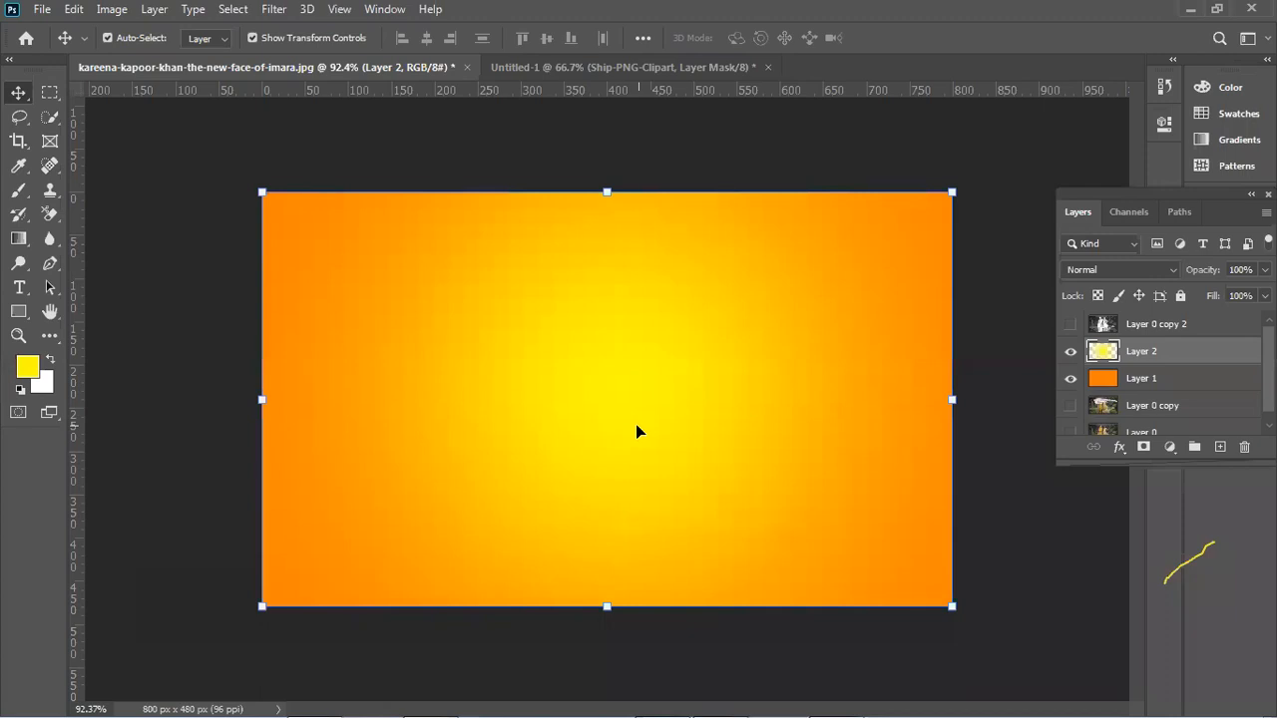
In the Untitled-1 document, alternate between the Ship-PNG-Clipart layer's image and its layer mask, ending with the mask selected.
{"action": "left_click", "coordinate": [636, 67]}
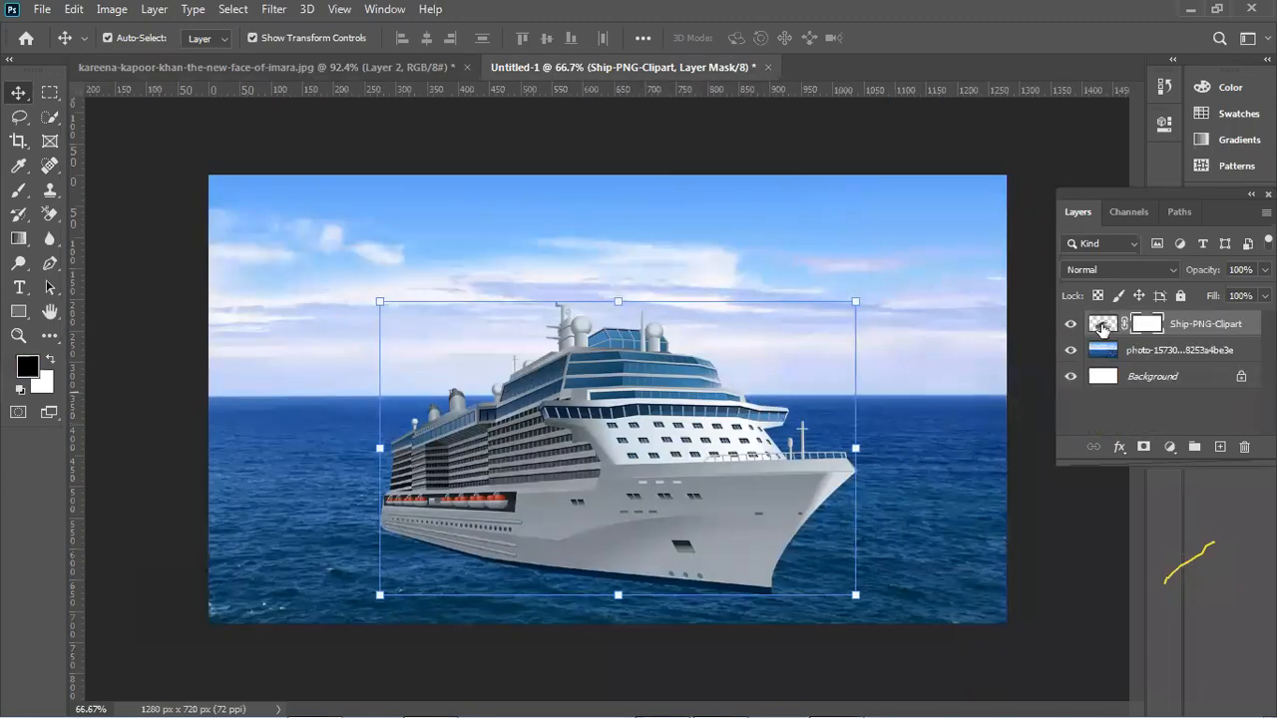
{"action": "left_click", "coordinate": [1103, 327]}
{"action": "left_click", "coordinate": [1145, 324]}
{"action": "left_click", "coordinate": [1098, 326]}
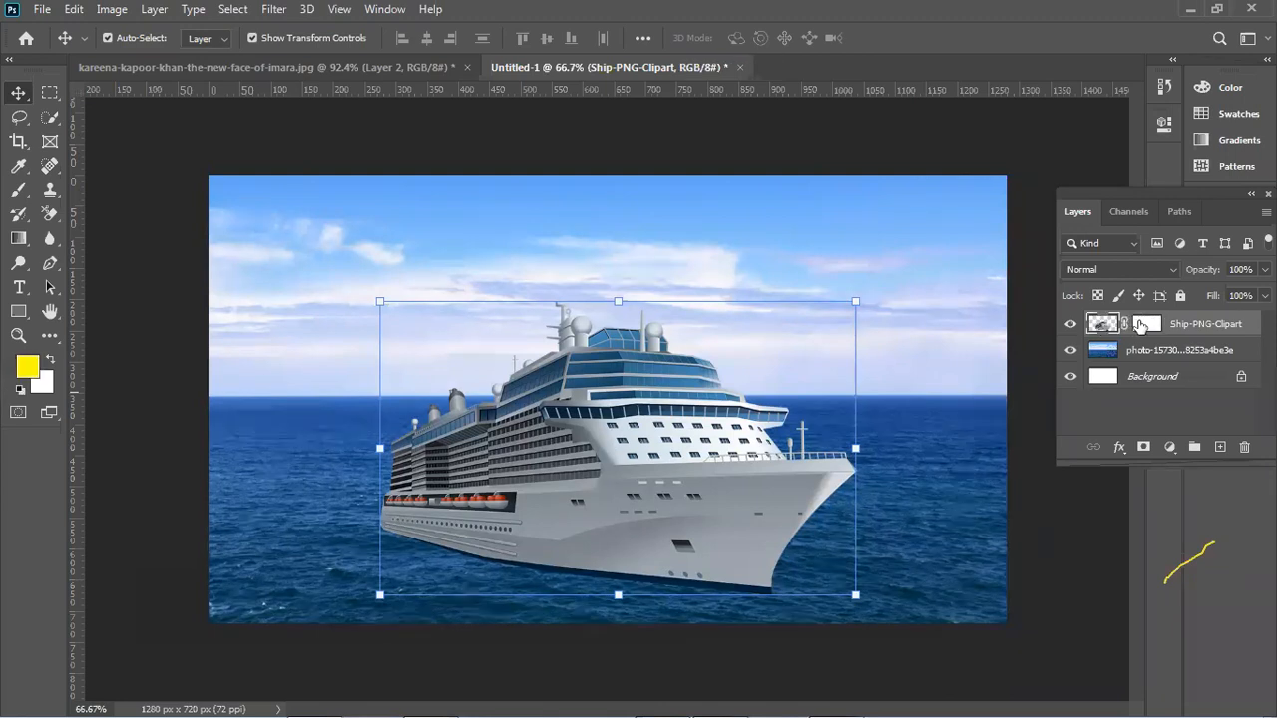
{"action": "left_click", "coordinate": [1140, 324]}
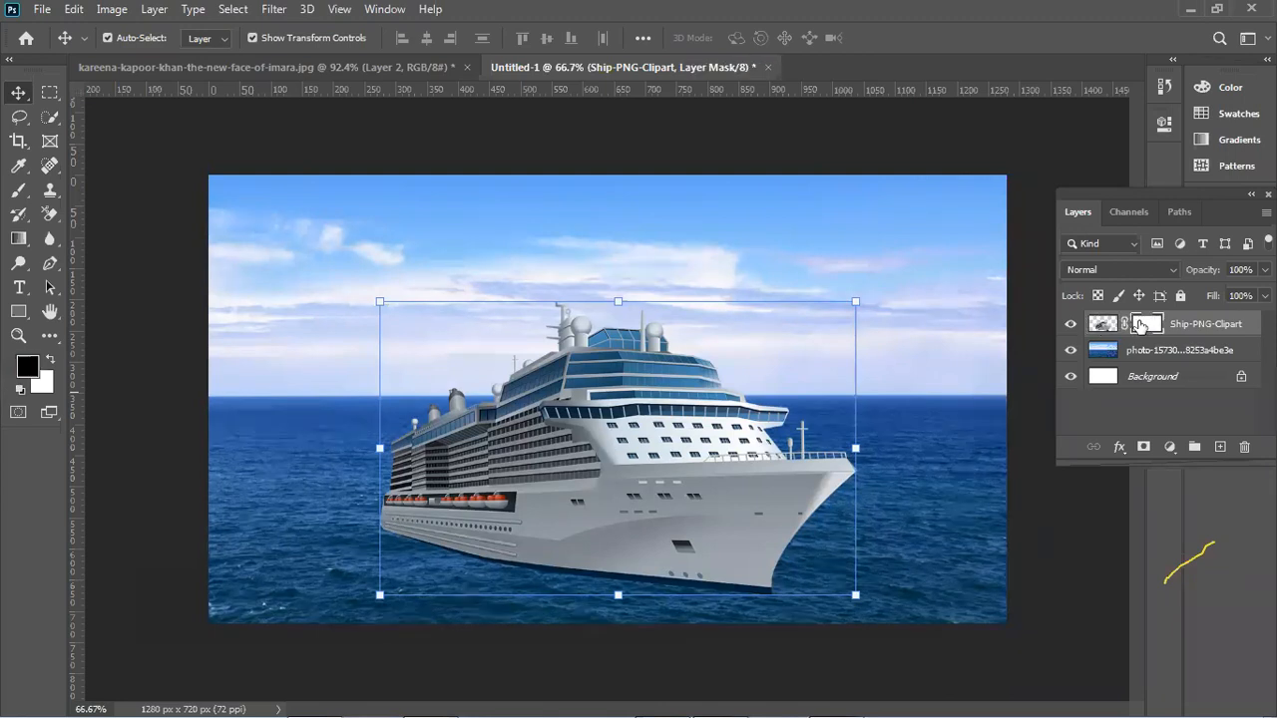
{"action": "left_click", "coordinate": [1127, 325]}
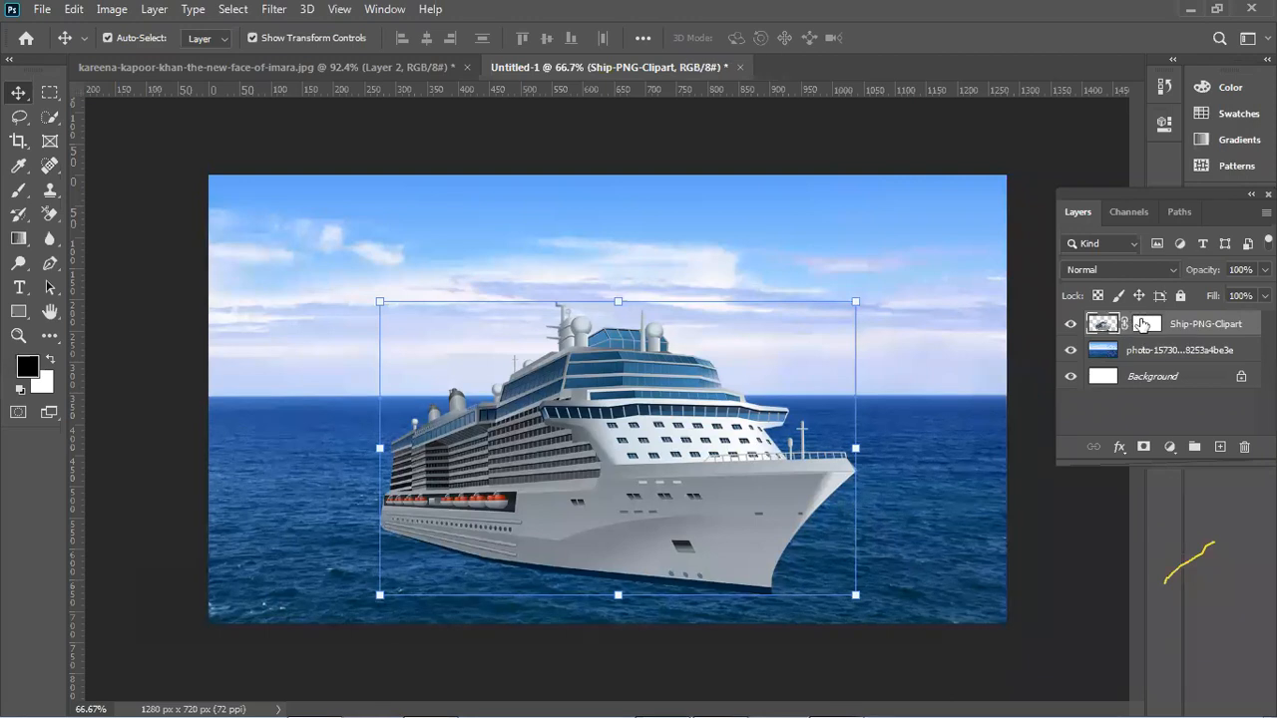
{"action": "left_click", "coordinate": [1147, 325]}
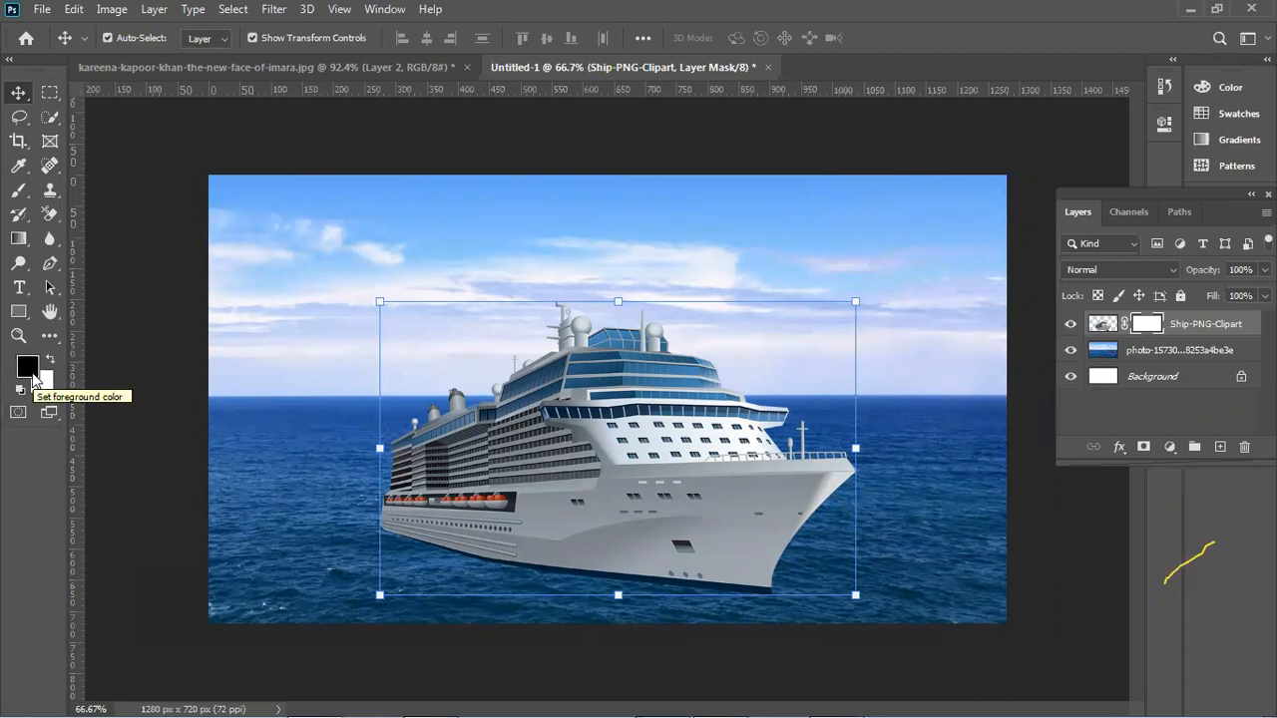
Reduce the Brush to 90 px and paint black on the ship's layer mask to hide the waterline and hull.
{"action": "left_click", "coordinate": [25, 195]}
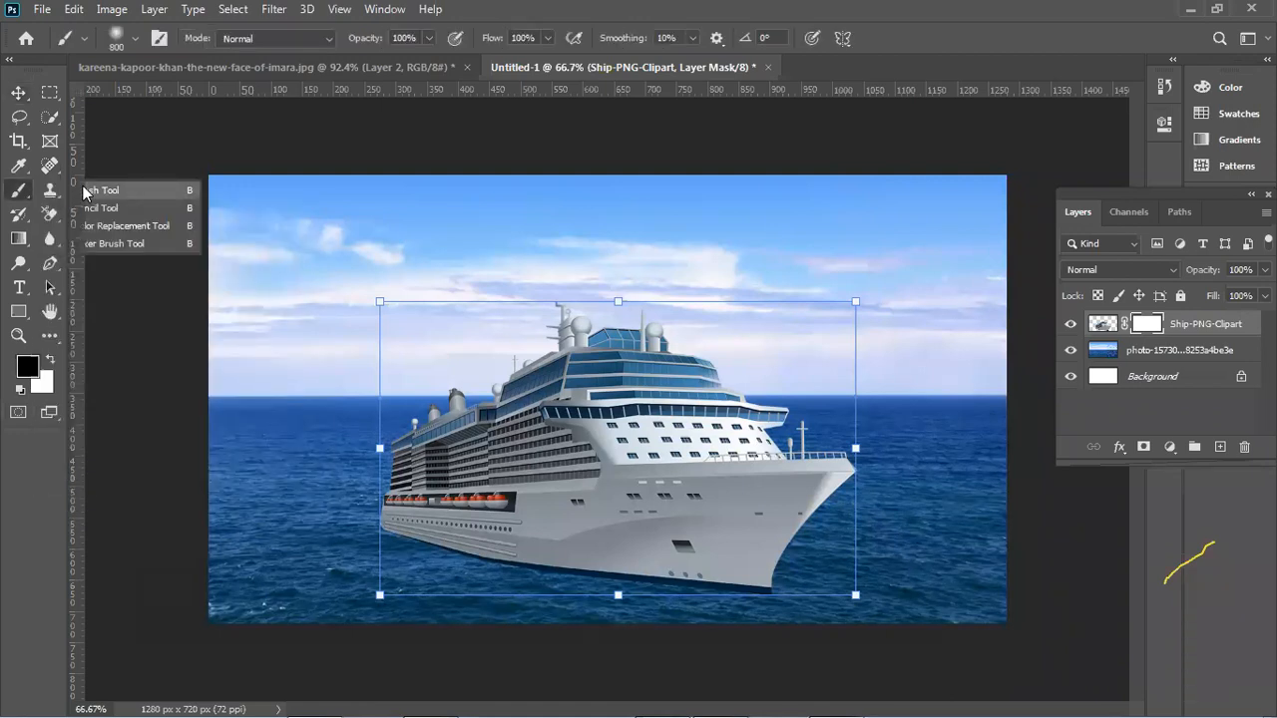
{"action": "left_click", "coordinate": [82, 189]}
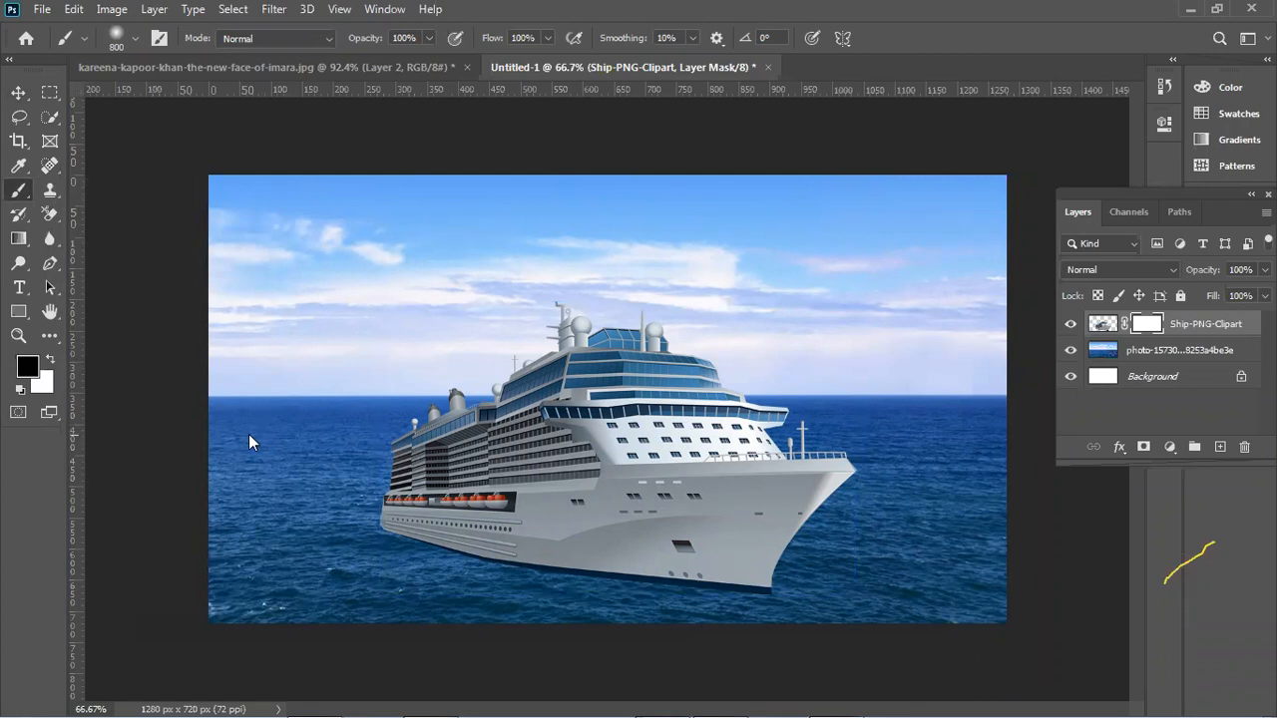
{"action": "key", "text": "bracketleft"}
{"action": "key", "text": "bracketleft"}
{"action": "key", "text": "bracketleft"}
{"action": "key", "text": "bracketleft"}
{"action": "key", "text": "bracketleft"}
{"action": "key", "text": "bracketleft"}
{"action": "key", "text": "bracketleft"}
{"action": "key", "text": "bracketleft"}
{"action": "key", "text": "bracketleft"}
{"action": "key", "text": "bracketleft"}
{"action": "key", "text": "bracketleft"}
{"action": "key", "text": "bracketleft"}
{"action": "mouse_move", "coordinate": [390, 525]}
{"action": "left_mouse_down"}
{"action": "mouse_move", "coordinate": [379, 522]}
{"action": "mouse_move", "coordinate": [469, 555]}
{"action": "mouse_move", "coordinate": [766, 575]}
{"action": "left_mouse_up"}
{"action": "mouse_move", "coordinate": [469, 556]}
{"action": "left_mouse_down"}
{"action": "mouse_move", "coordinate": [581, 554]}
{"action": "mouse_move", "coordinate": [356, 525]}
{"action": "mouse_move", "coordinate": [556, 553]}
{"action": "mouse_move", "coordinate": [417, 533]}
{"action": "mouse_move", "coordinate": [362, 502]}
{"action": "mouse_move", "coordinate": [484, 521]}
{"action": "mouse_move", "coordinate": [375, 490]}
{"action": "mouse_move", "coordinate": [770, 549]}
{"action": "mouse_move", "coordinate": [684, 552]}
{"action": "mouse_move", "coordinate": [477, 520]}
{"action": "mouse_move", "coordinate": [368, 485]}
{"action": "mouse_move", "coordinate": [472, 478]}
{"action": "mouse_move", "coordinate": [864, 516]}
{"action": "mouse_move", "coordinate": [532, 431]}
{"action": "mouse_move", "coordinate": [1061, 479]}
{"action": "left_mouse_up"}
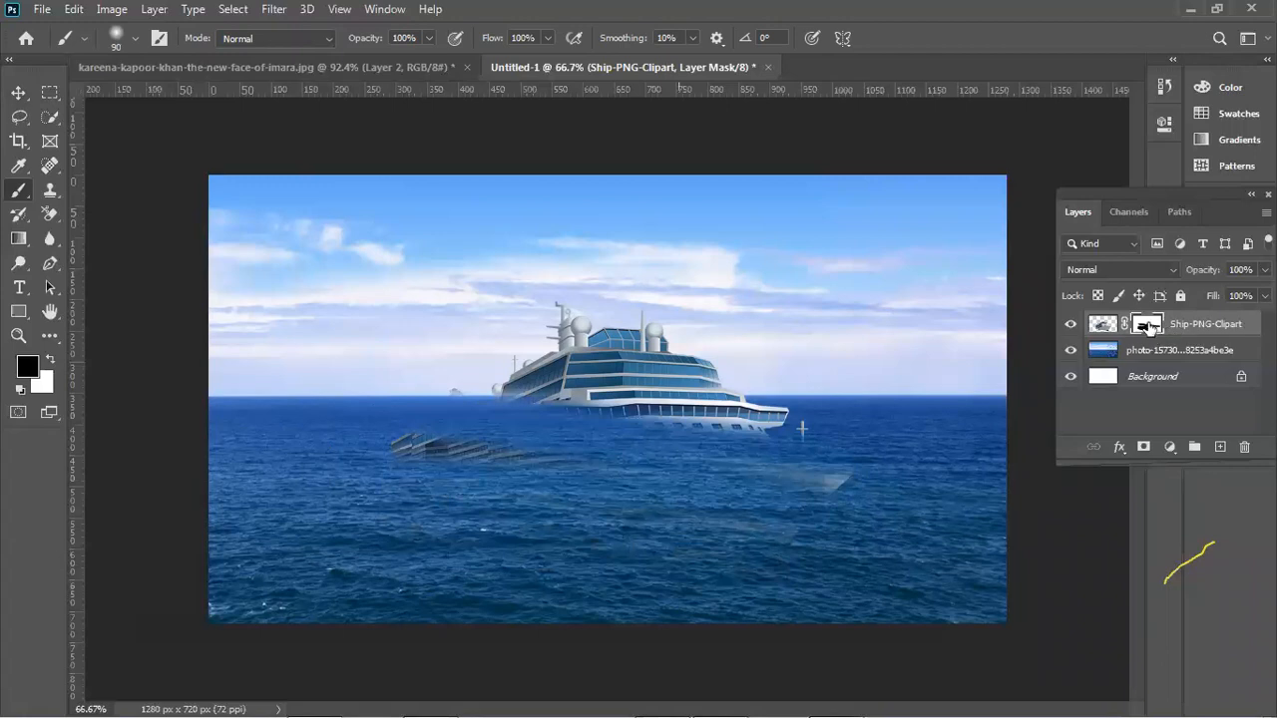
Hide the ship's upper decks with black on its layer mask and paint the ship back with white, keeping the waterline soft.
{"action": "left_click", "coordinate": [1105, 325]}
{"action": "left_click", "coordinate": [1145, 333]}
{"action": "mouse_move", "coordinate": [713, 409]}
{"action": "left_mouse_down"}
{"action": "mouse_move", "coordinate": [639, 344]}
{"action": "mouse_move", "coordinate": [603, 379]}
{"action": "mouse_move", "coordinate": [649, 345]}
{"action": "mouse_move", "coordinate": [741, 394]}
{"action": "mouse_move", "coordinate": [570, 297]}
{"action": "mouse_move", "coordinate": [607, 333]}
{"action": "mouse_move", "coordinate": [544, 377]}
{"action": "mouse_move", "coordinate": [783, 417]}
{"action": "mouse_move", "coordinate": [849, 390]}
{"action": "left_mouse_up"}
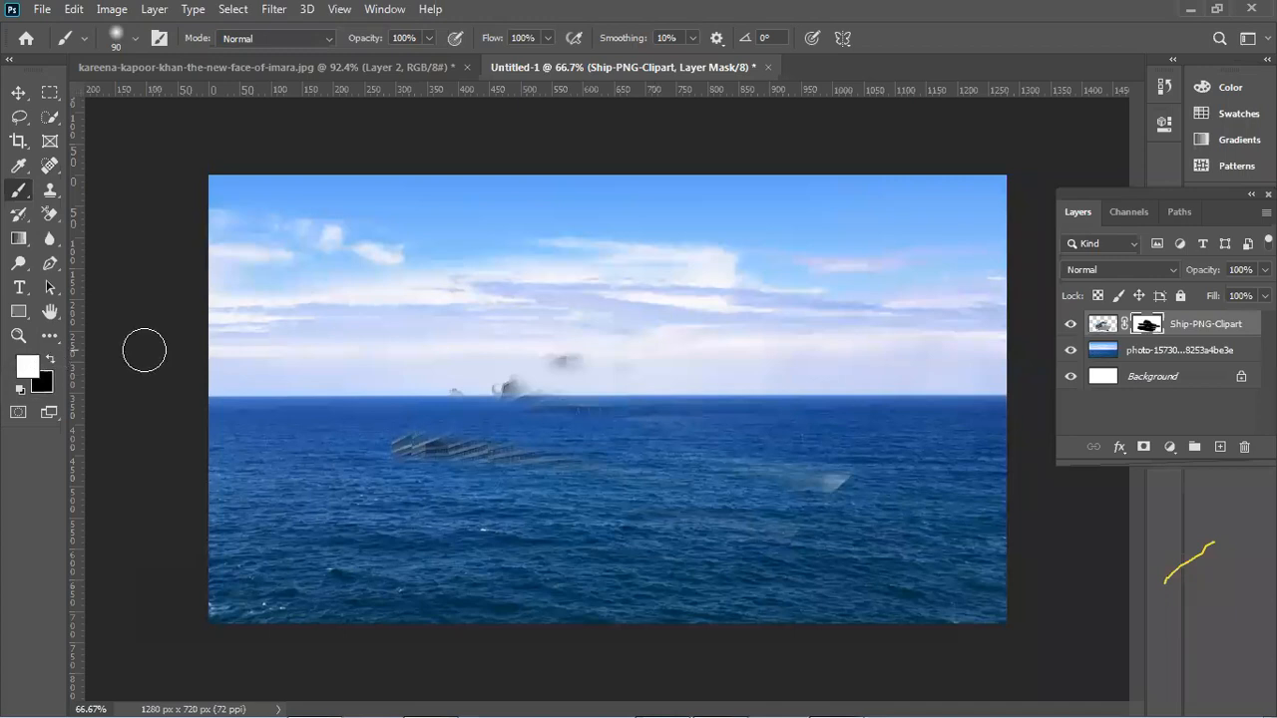
{"action": "mouse_move", "coordinate": [390, 413]}
{"action": "left_mouse_down"}
{"action": "mouse_move", "coordinate": [470, 422]}
{"action": "mouse_move", "coordinate": [431, 386]}
{"action": "mouse_move", "coordinate": [596, 442]}
{"action": "mouse_move", "coordinate": [556, 416]}
{"action": "mouse_move", "coordinate": [618, 391]}
{"action": "mouse_move", "coordinate": [469, 359]}
{"action": "mouse_move", "coordinate": [685, 342]}
{"action": "mouse_move", "coordinate": [675, 355]}
{"action": "mouse_move", "coordinate": [564, 329]}
{"action": "mouse_move", "coordinate": [739, 370]}
{"action": "mouse_move", "coordinate": [592, 408]}
{"action": "mouse_move", "coordinate": [818, 419]}
{"action": "mouse_move", "coordinate": [613, 456]}
{"action": "mouse_move", "coordinate": [819, 470]}
{"action": "mouse_move", "coordinate": [750, 506]}
{"action": "mouse_move", "coordinate": [586, 507]}
{"action": "mouse_move", "coordinate": [359, 450]}
{"action": "mouse_move", "coordinate": [843, 493]}
{"action": "mouse_move", "coordinate": [748, 532]}
{"action": "mouse_move", "coordinate": [387, 484]}
{"action": "mouse_move", "coordinate": [342, 465]}
{"action": "mouse_move", "coordinate": [627, 533]}
{"action": "mouse_move", "coordinate": [844, 545]}
{"action": "left_mouse_up"}
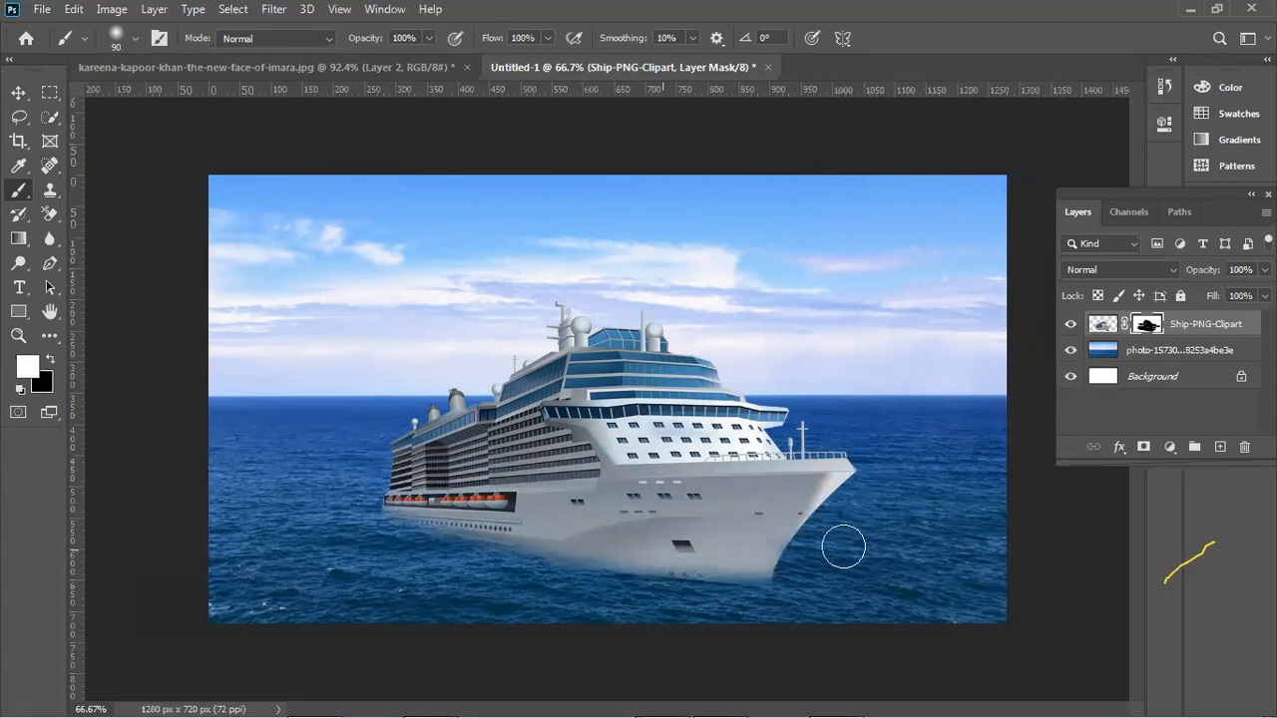
Paint black on the ship's layer mask to hide the hull down to the upper decks, and paint white to bring it back.
{"action": "left_click", "coordinate": [50, 361]}
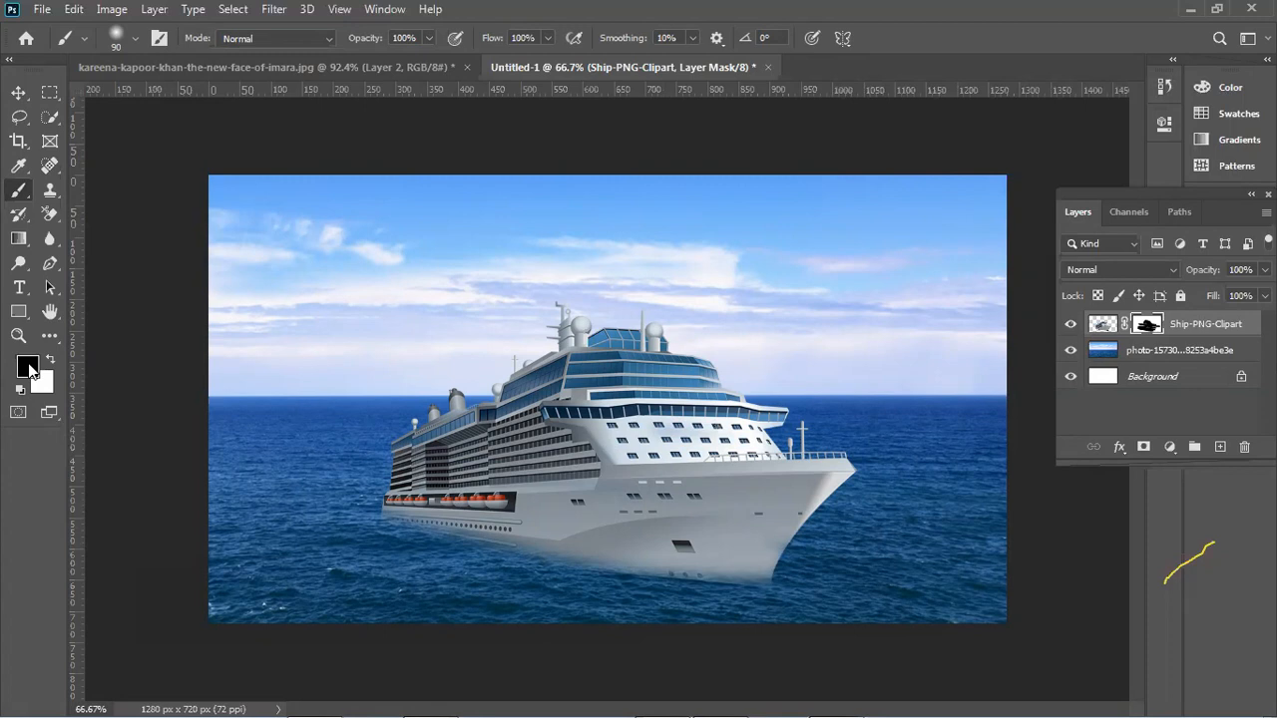
{"action": "mouse_move", "coordinate": [599, 507]}
{"action": "left_mouse_down"}
{"action": "mouse_move", "coordinate": [327, 513]}
{"action": "mouse_move", "coordinate": [548, 536]}
{"action": "mouse_move", "coordinate": [539, 552]}
{"action": "mouse_move", "coordinate": [442, 553]}
{"action": "mouse_move", "coordinate": [653, 550]}
{"action": "mouse_move", "coordinate": [480, 527]}
{"action": "mouse_move", "coordinate": [484, 497]}
{"action": "left_mouse_up"}
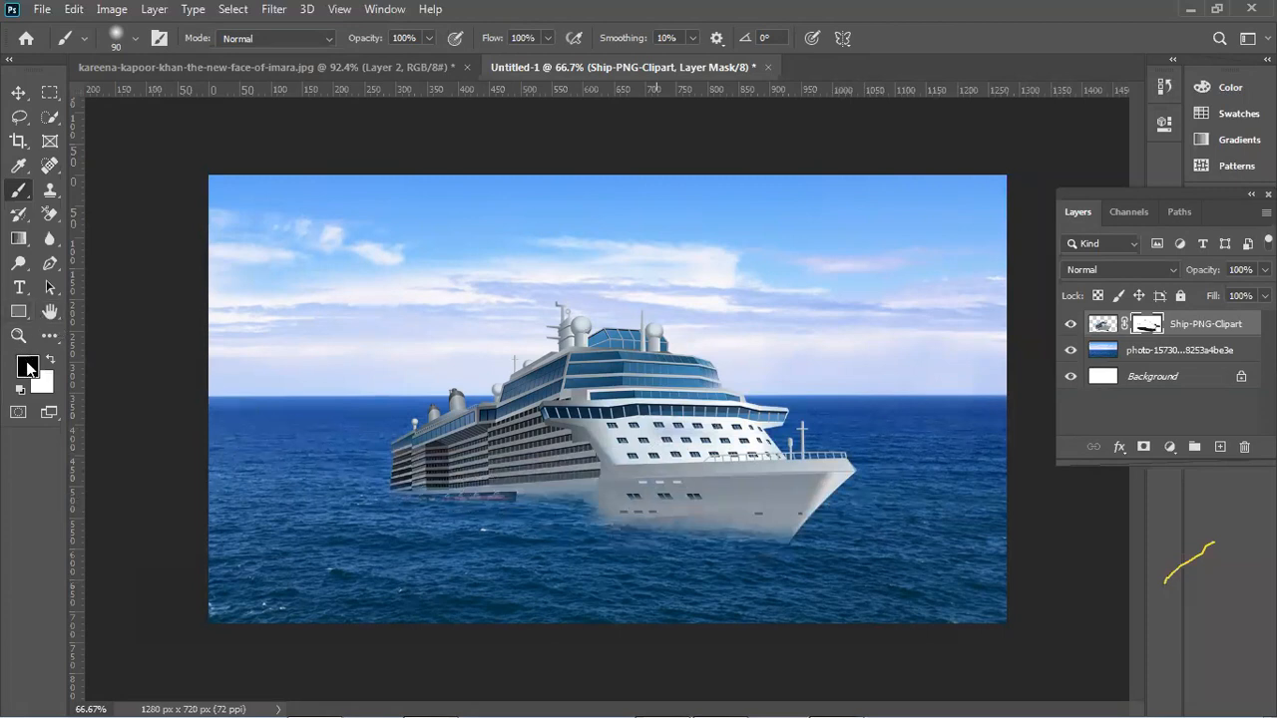
{"action": "left_click", "coordinate": [27, 367]}
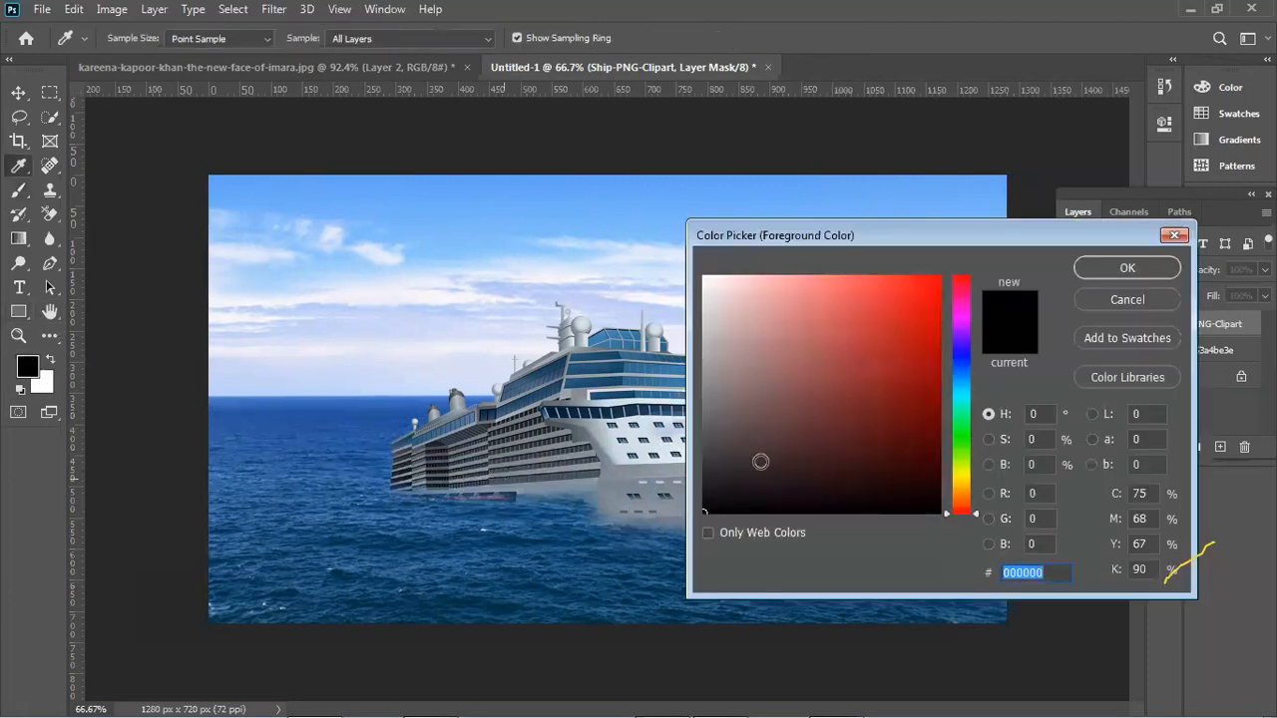
{"action": "left_click", "coordinate": [1121, 272]}
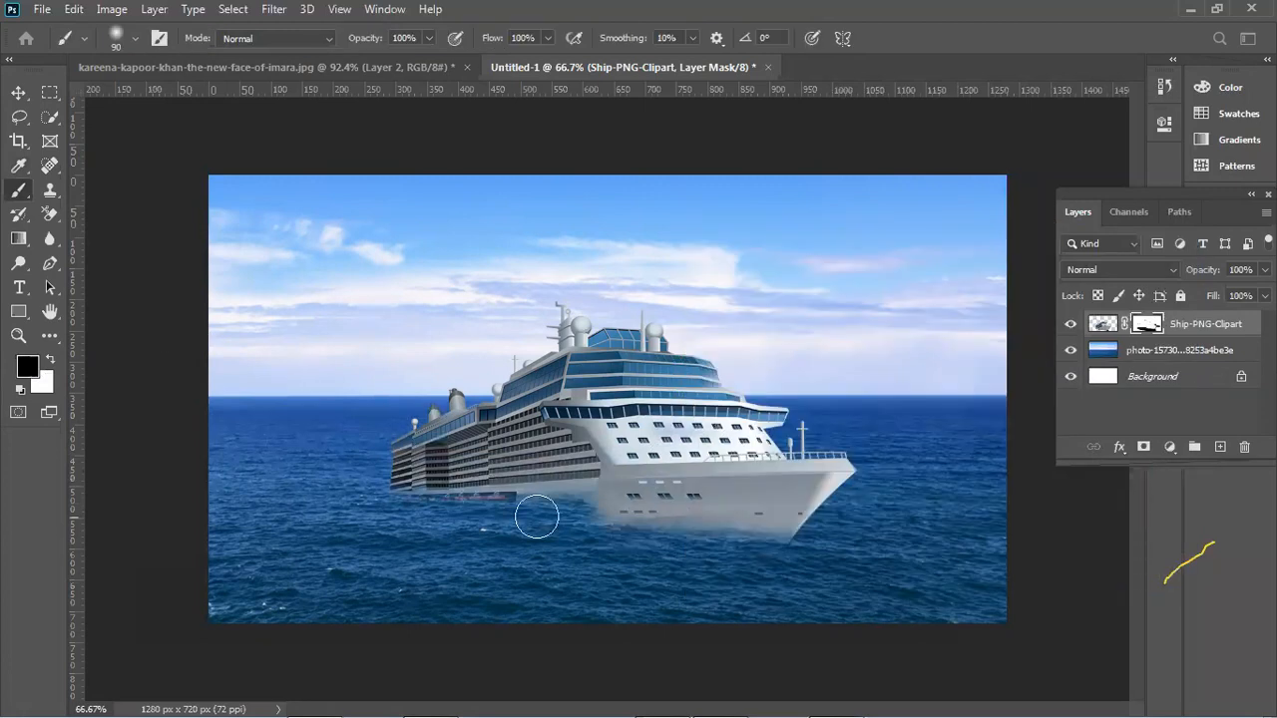
{"action": "mouse_move", "coordinate": [514, 499]}
{"action": "left_mouse_down"}
{"action": "mouse_move", "coordinate": [808, 541]}
{"action": "mouse_move", "coordinate": [684, 536]}
{"action": "left_mouse_up"}
{"action": "mouse_move", "coordinate": [413, 519]}
{"action": "left_mouse_down"}
{"action": "mouse_move", "coordinate": [839, 490]}
{"action": "mouse_move", "coordinate": [804, 503]}
{"action": "mouse_move", "coordinate": [668, 513]}
{"action": "mouse_move", "coordinate": [874, 461]}
{"action": "mouse_move", "coordinate": [340, 465]}
{"action": "left_mouse_up"}
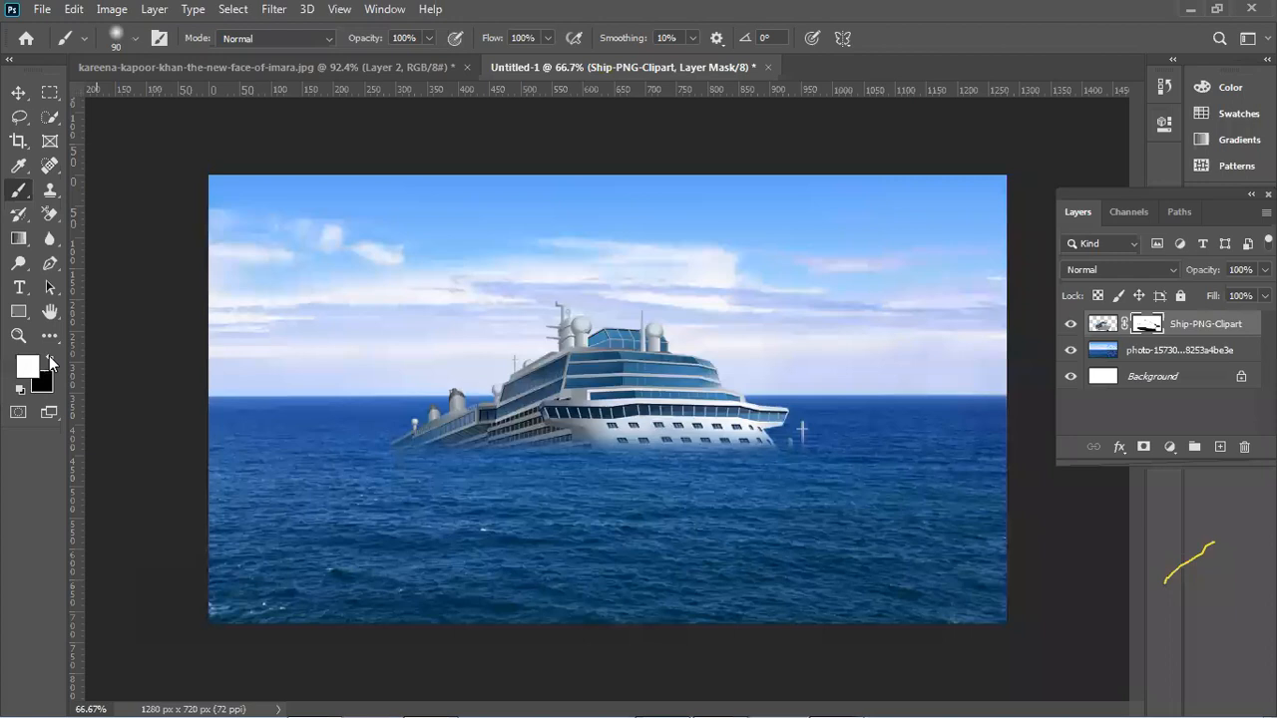
{"action": "mouse_move", "coordinate": [539, 459]}
{"action": "left_mouse_down"}
{"action": "mouse_move", "coordinate": [355, 459]}
{"action": "mouse_move", "coordinate": [794, 428]}
{"action": "mouse_move", "coordinate": [667, 460]}
{"action": "mouse_move", "coordinate": [475, 463]}
{"action": "mouse_move", "coordinate": [840, 467]}
{"action": "mouse_move", "coordinate": [740, 502]}
{"action": "mouse_move", "coordinate": [500, 502]}
{"action": "mouse_move", "coordinate": [394, 487]}
{"action": "mouse_move", "coordinate": [439, 505]}
{"action": "mouse_move", "coordinate": [605, 515]}
{"action": "mouse_move", "coordinate": [746, 509]}
{"action": "mouse_move", "coordinate": [790, 493]}
{"action": "mouse_move", "coordinate": [734, 527]}
{"action": "mouse_move", "coordinate": [402, 514]}
{"action": "mouse_move", "coordinate": [575, 502]}
{"action": "mouse_move", "coordinate": [577, 539]}
{"action": "mouse_move", "coordinate": [609, 522]}
{"action": "mouse_move", "coordinate": [636, 544]}
{"action": "mouse_move", "coordinate": [655, 527]}
{"action": "mouse_move", "coordinate": [687, 549]}
{"action": "mouse_move", "coordinate": [718, 519]}
{"action": "mouse_move", "coordinate": [740, 543]}
{"action": "mouse_move", "coordinate": [716, 545]}
{"action": "mouse_move", "coordinate": [844, 479]}
{"action": "mouse_move", "coordinate": [727, 530]}
{"action": "mouse_move", "coordinate": [829, 507]}
{"action": "mouse_move", "coordinate": [655, 539]}
{"action": "mouse_move", "coordinate": [570, 530]}
{"action": "left_mouse_up"}
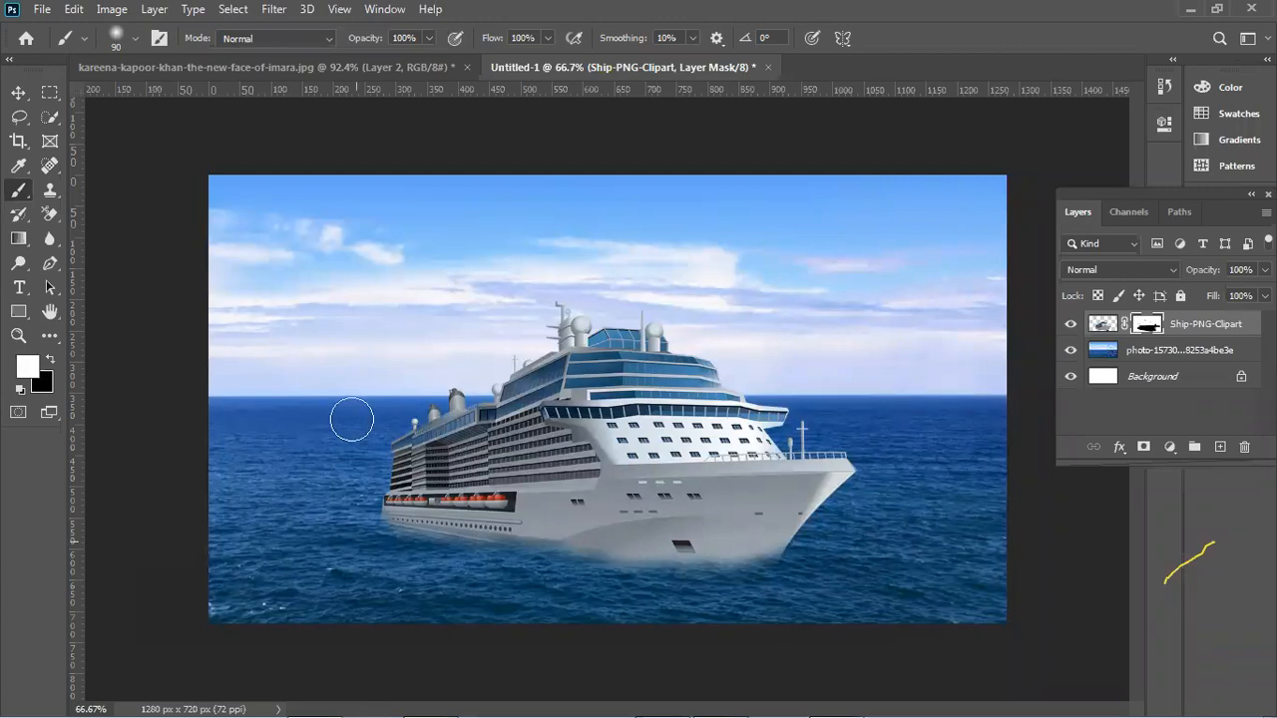
Delete the layer mask from the Ship-PNG-Clipart layer.
{"action": "left_click", "coordinate": [18, 93]}
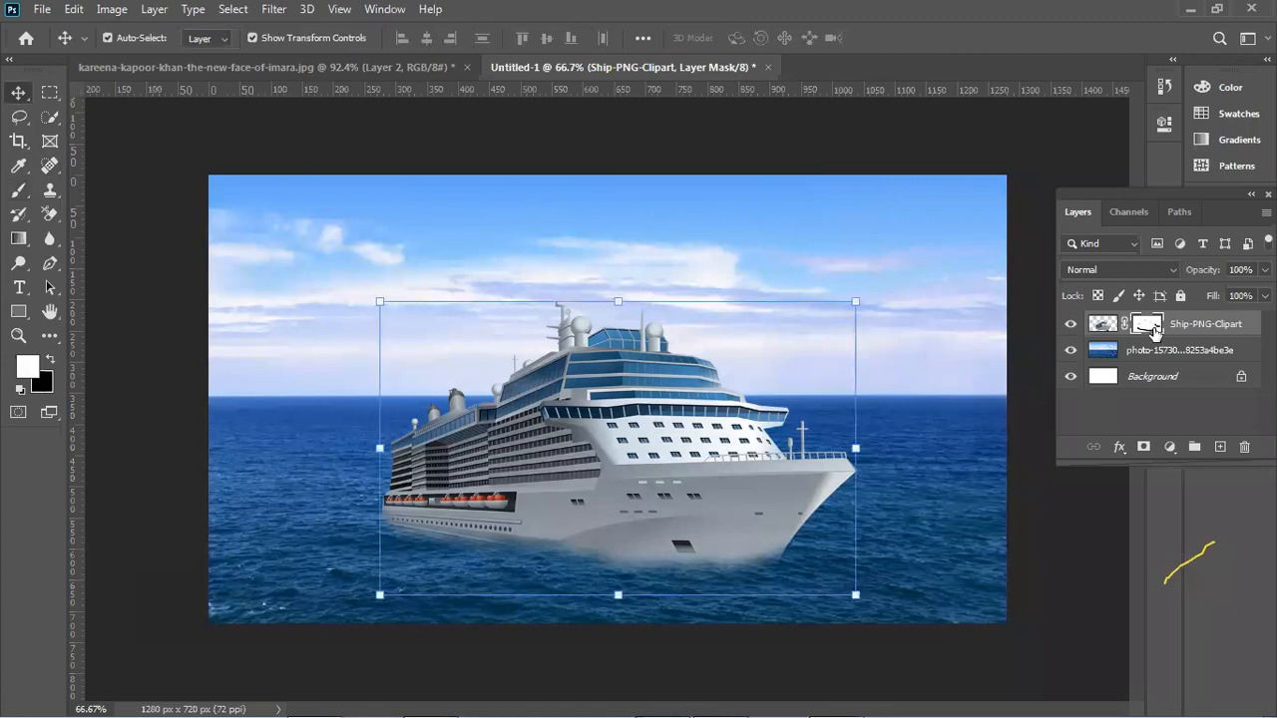
{"action": "right_click", "coordinate": [1155, 332]}
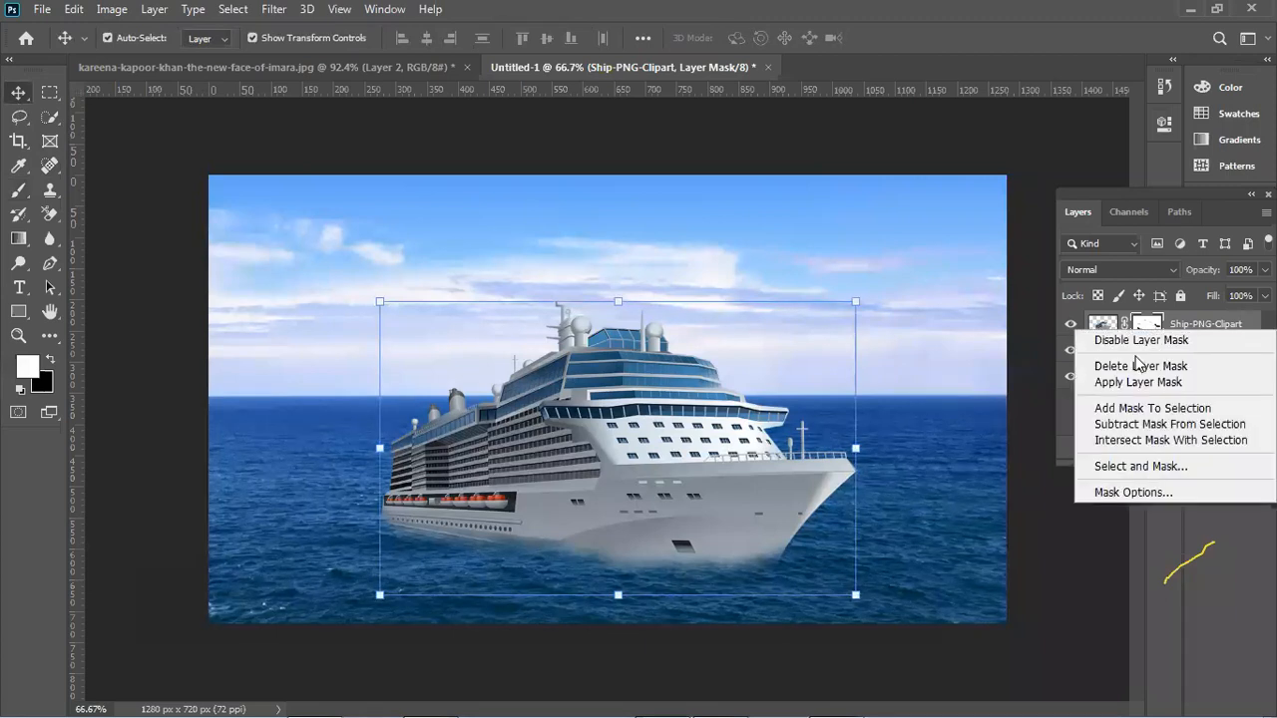
{"action": "left_click", "coordinate": [1137, 367]}
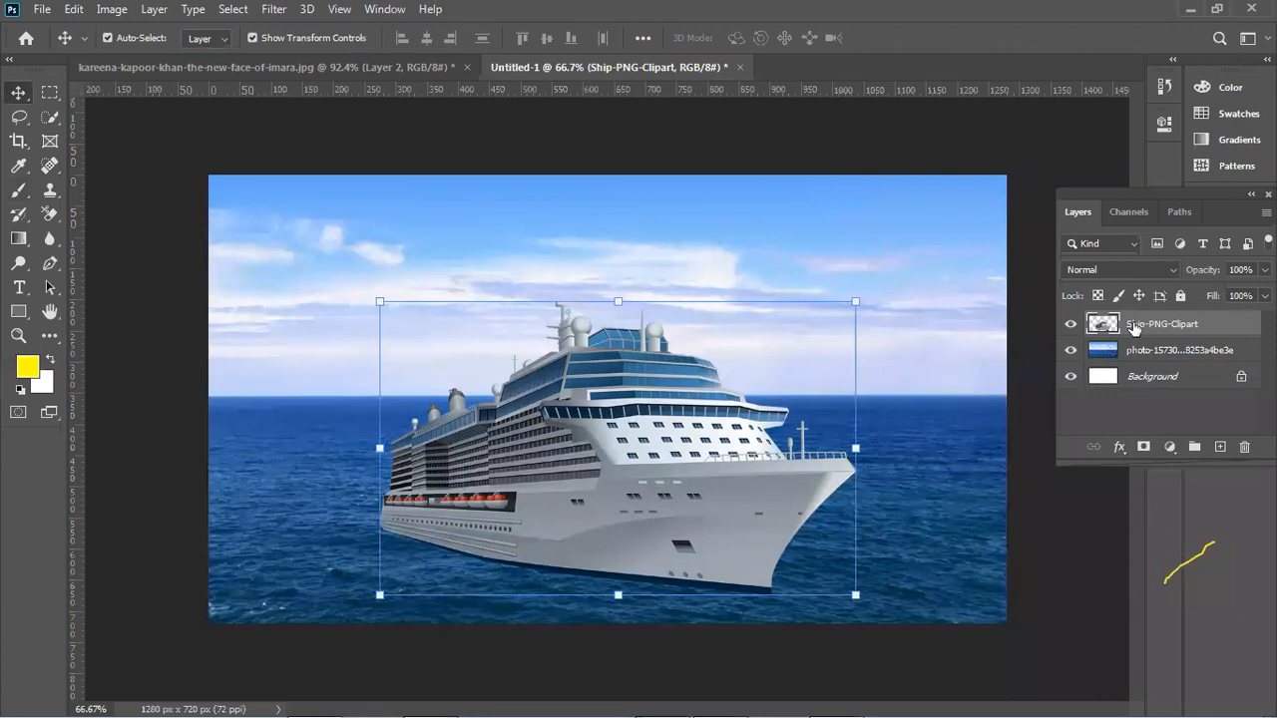
{"action": "left_click", "coordinate": [1144, 448]}
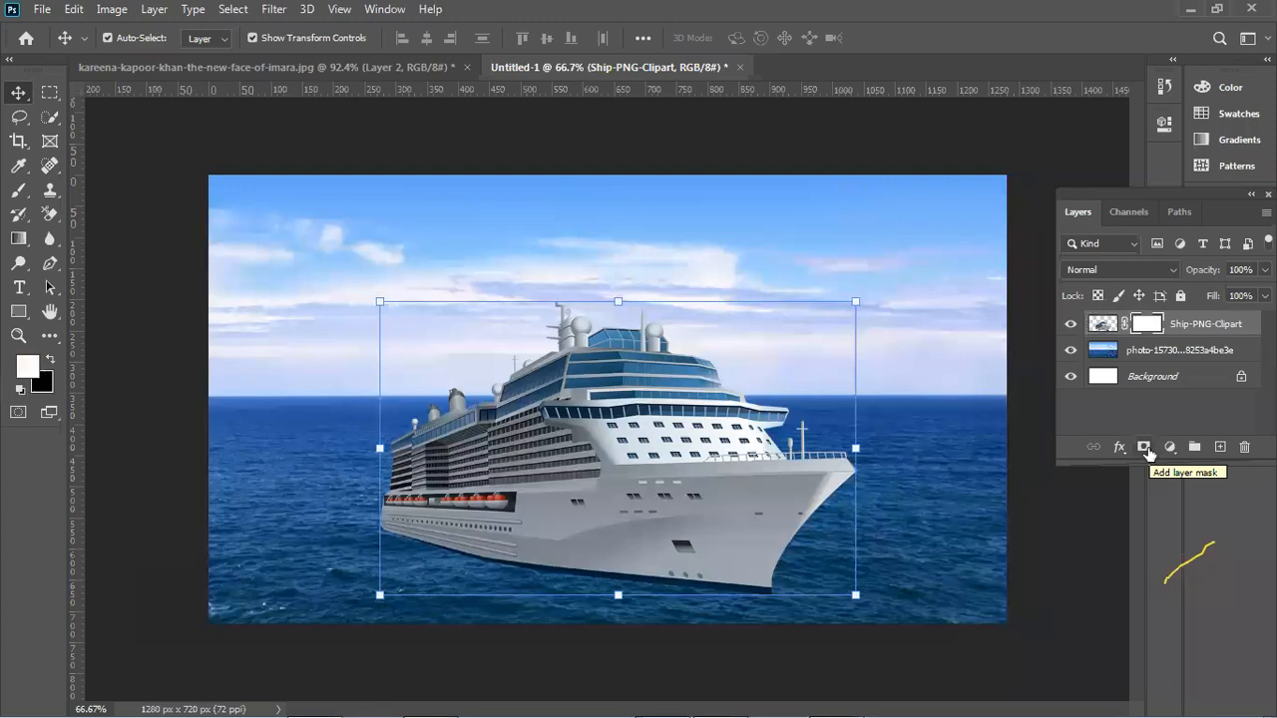
{"action": "key", "text": "ctrl+z"}
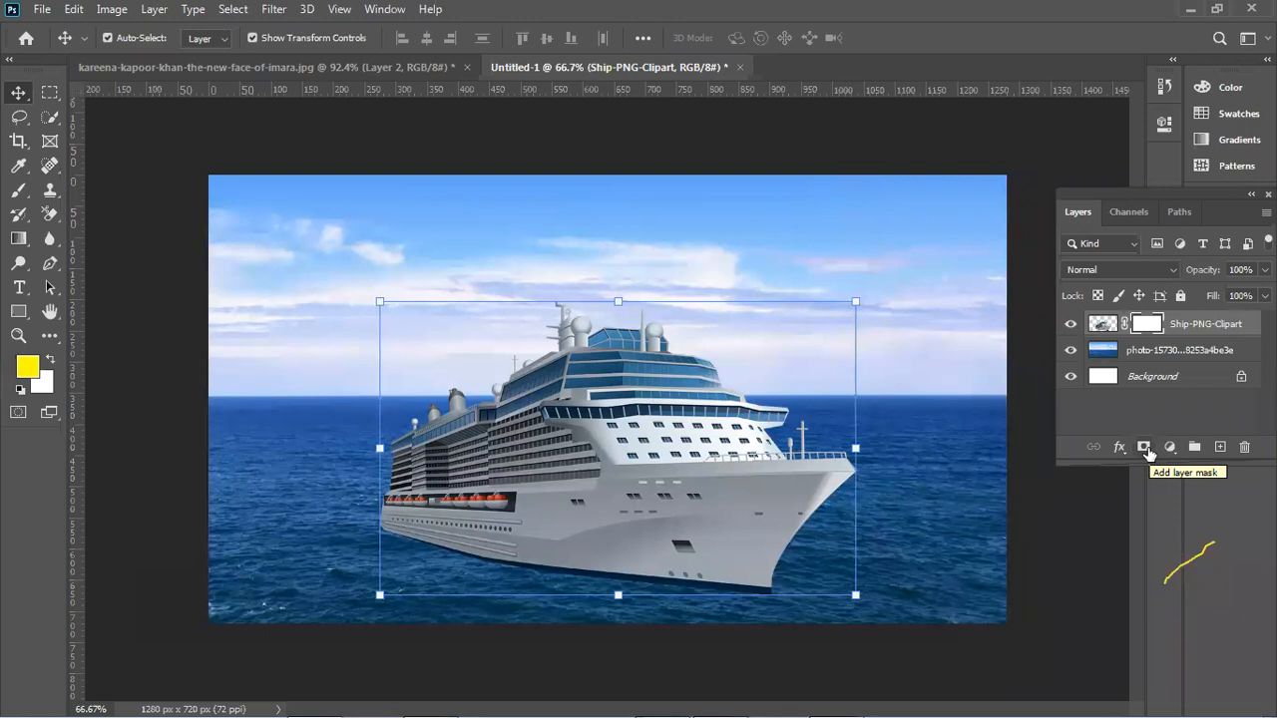
{"action": "key", "text": "ctrl+z"}
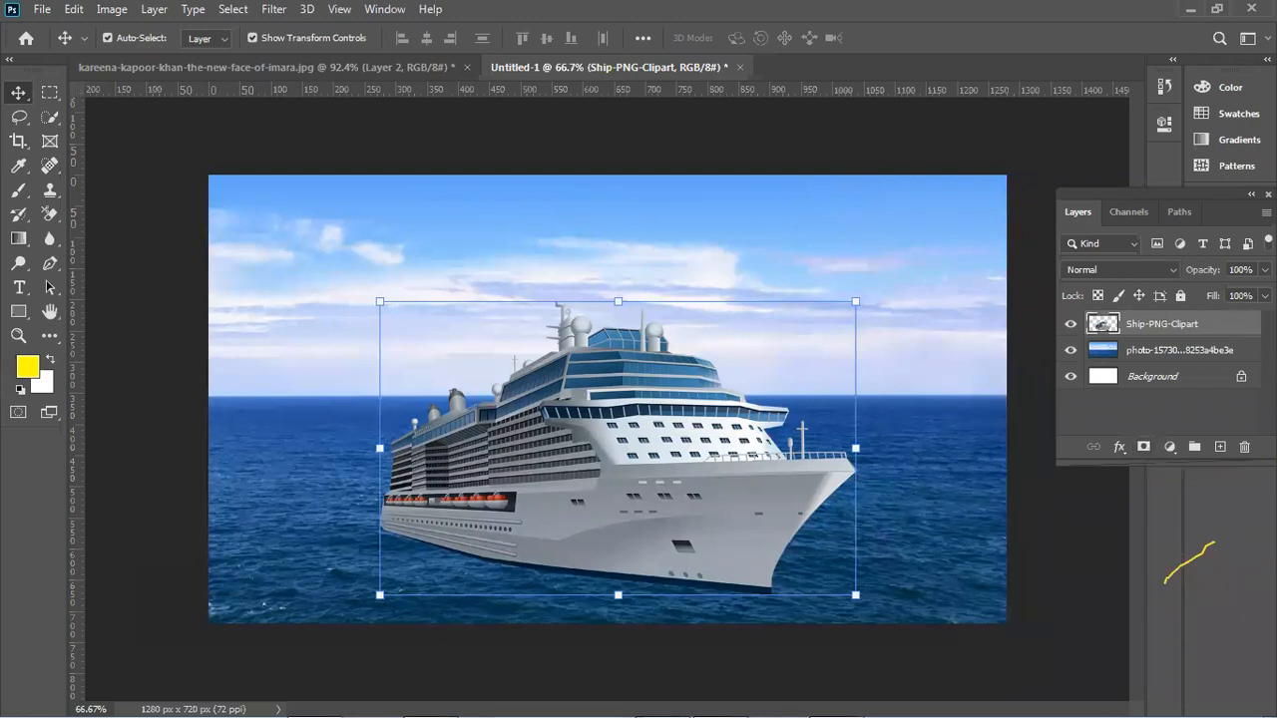
{"action": "left_click", "coordinate": [1116, 351]}
{"action": "left_click", "coordinate": [1111, 329]}
{"action": "left_click", "coordinate": [1143, 351]}
{"action": "left_click", "coordinate": [1126, 331]}
{"action": "left_click", "coordinate": [1090, 561]}
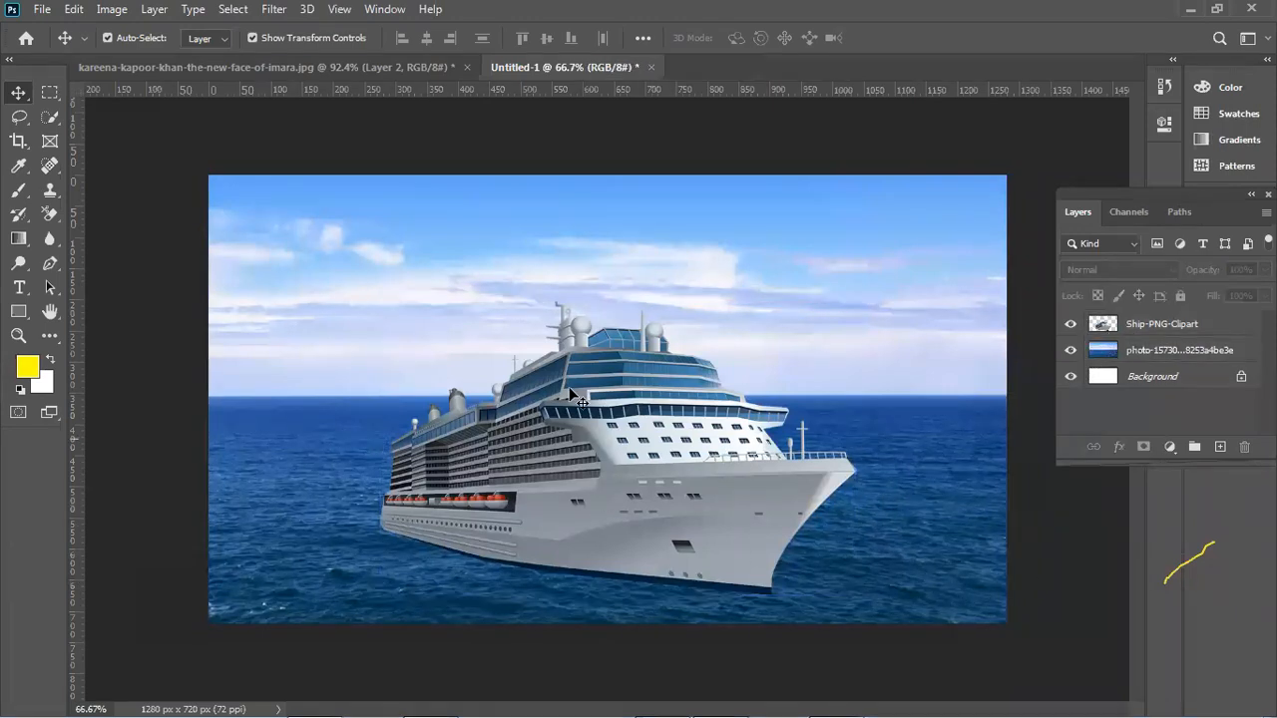
Select the ship layer, hide it to view the ocean photo alone, and show it again.
{"action": "left_click", "coordinate": [537, 511]}
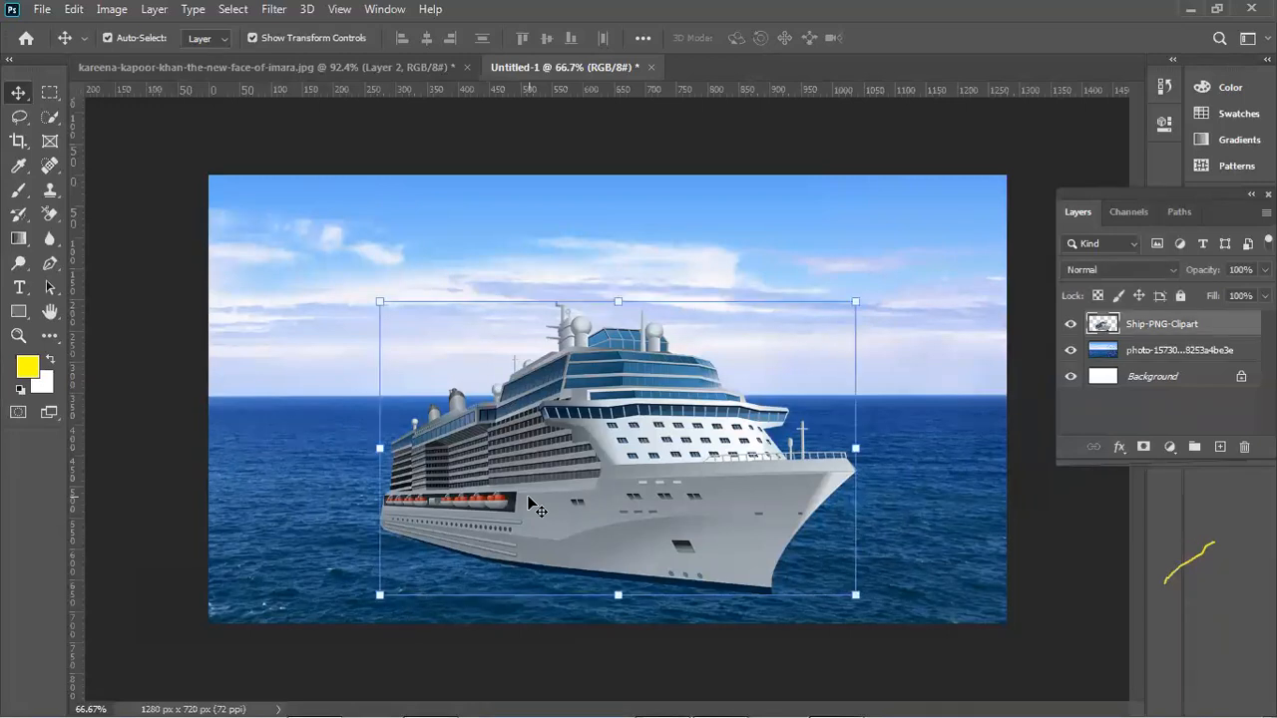
{"action": "left_click", "coordinate": [1071, 323]}
{"action": "mouse_move", "coordinate": [337, 692]}
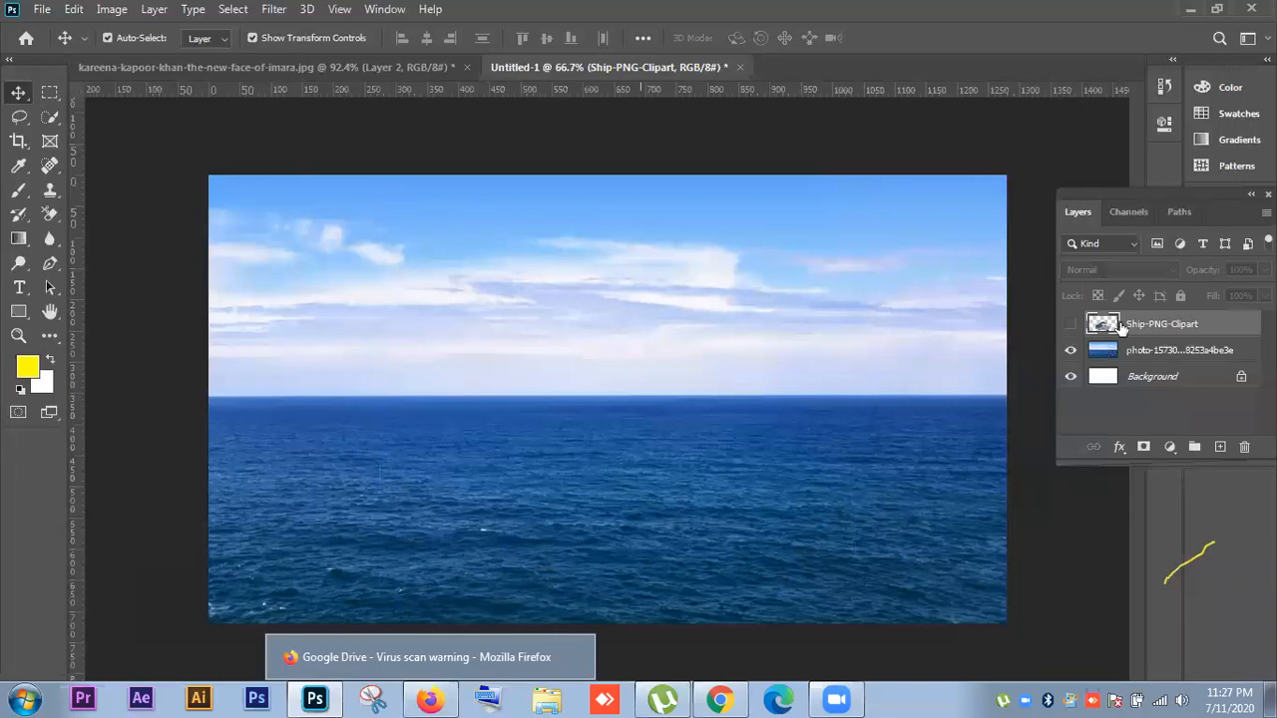
{"action": "left_click", "coordinate": [1071, 324]}
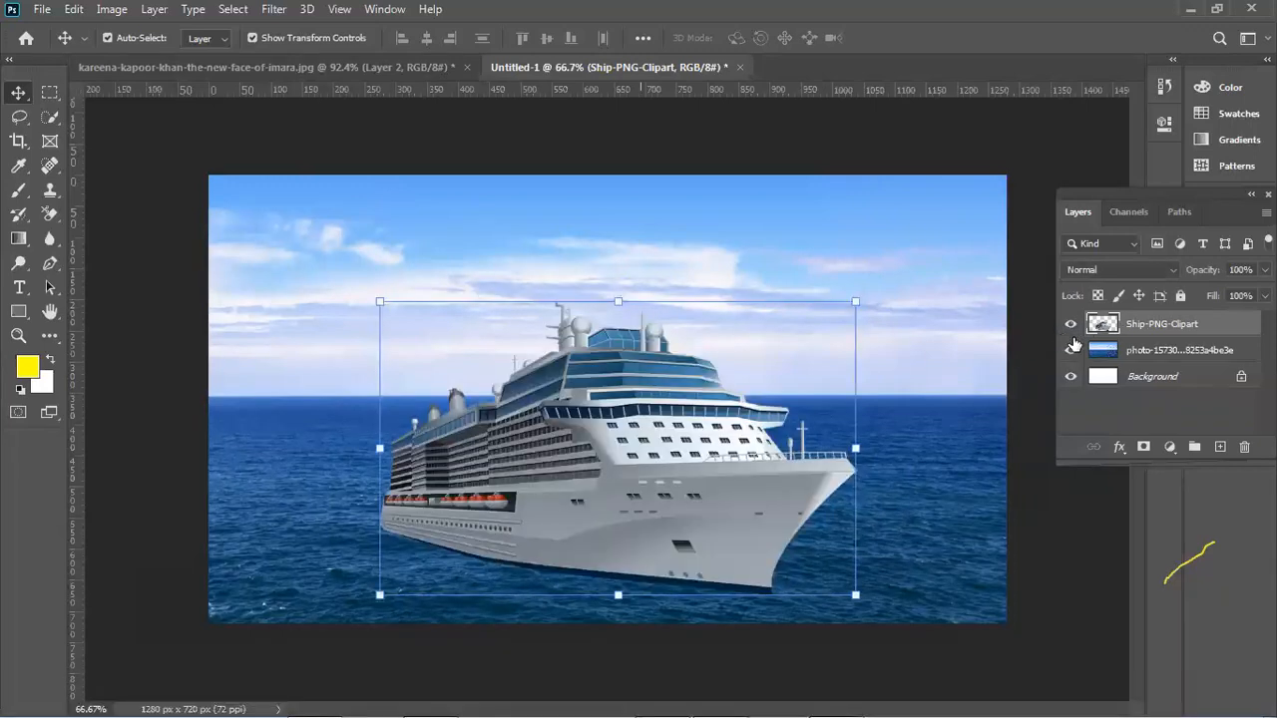
Add a layer mask to the ship layer and brush black along the hull's waterline to sink it into the sea.
{"action": "left_click", "coordinate": [1152, 451]}
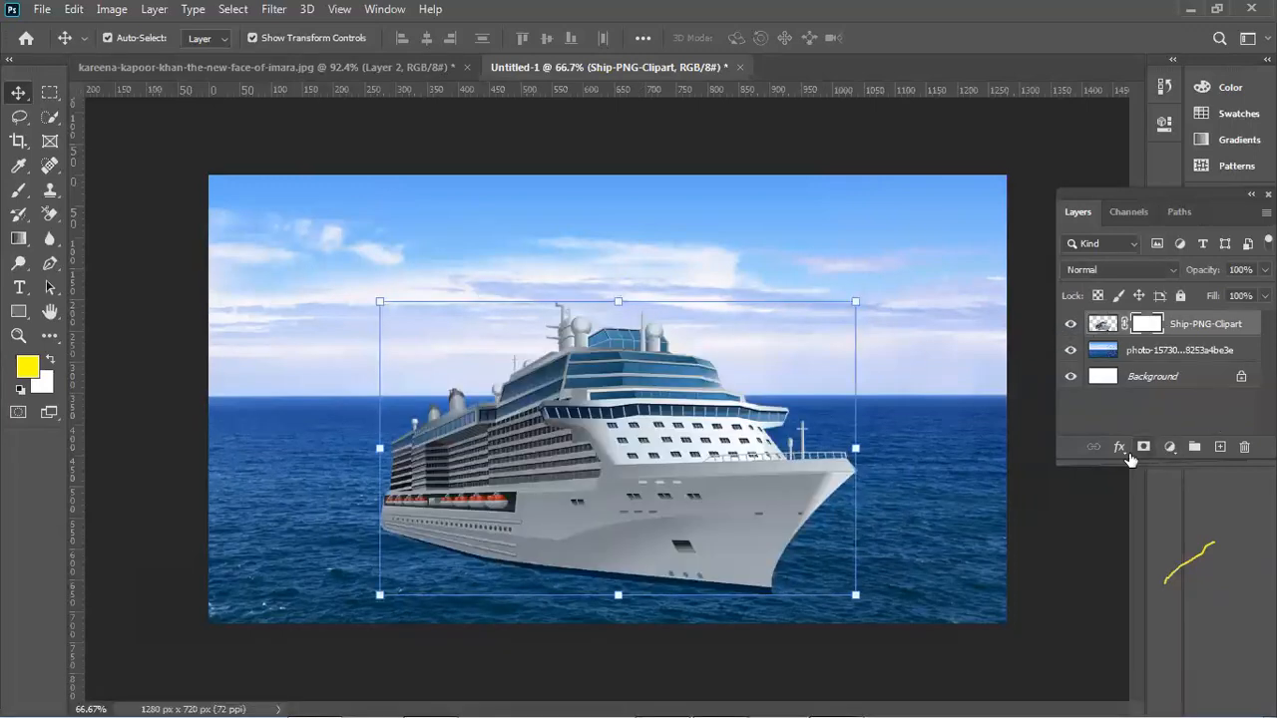
{"action": "key", "text": "d"}
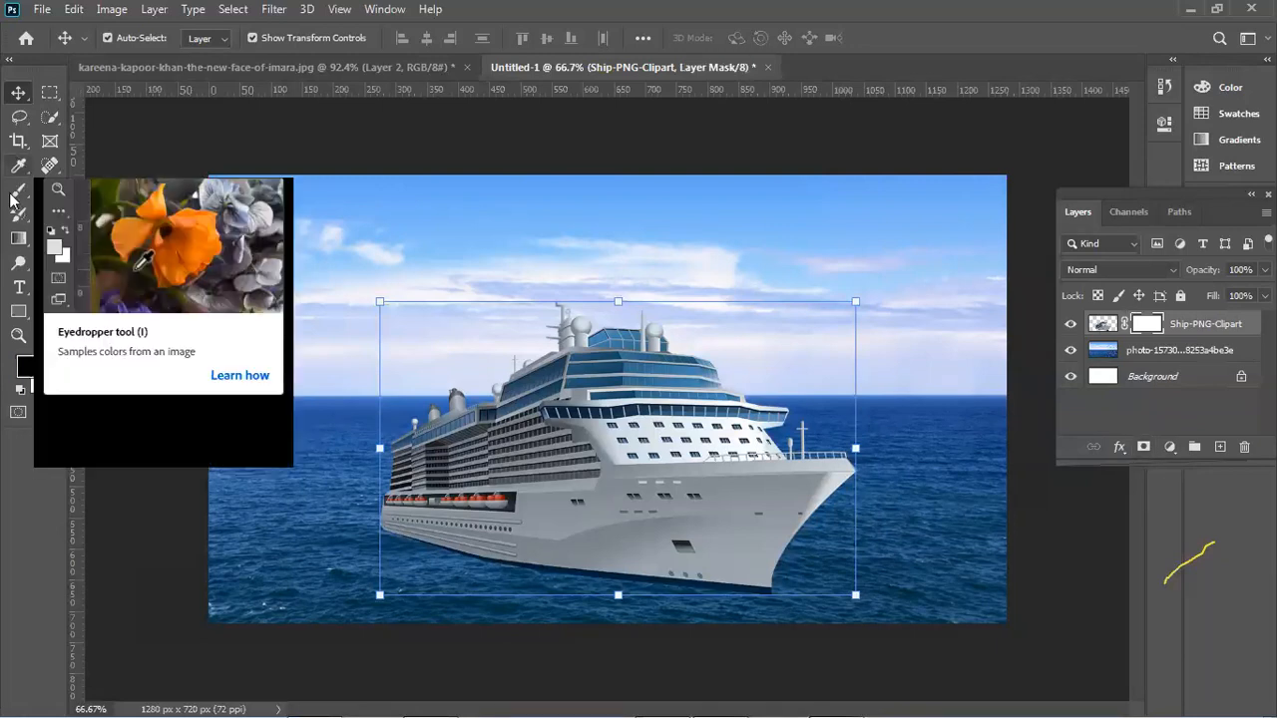
{"action": "left_click", "coordinate": [18, 191]}
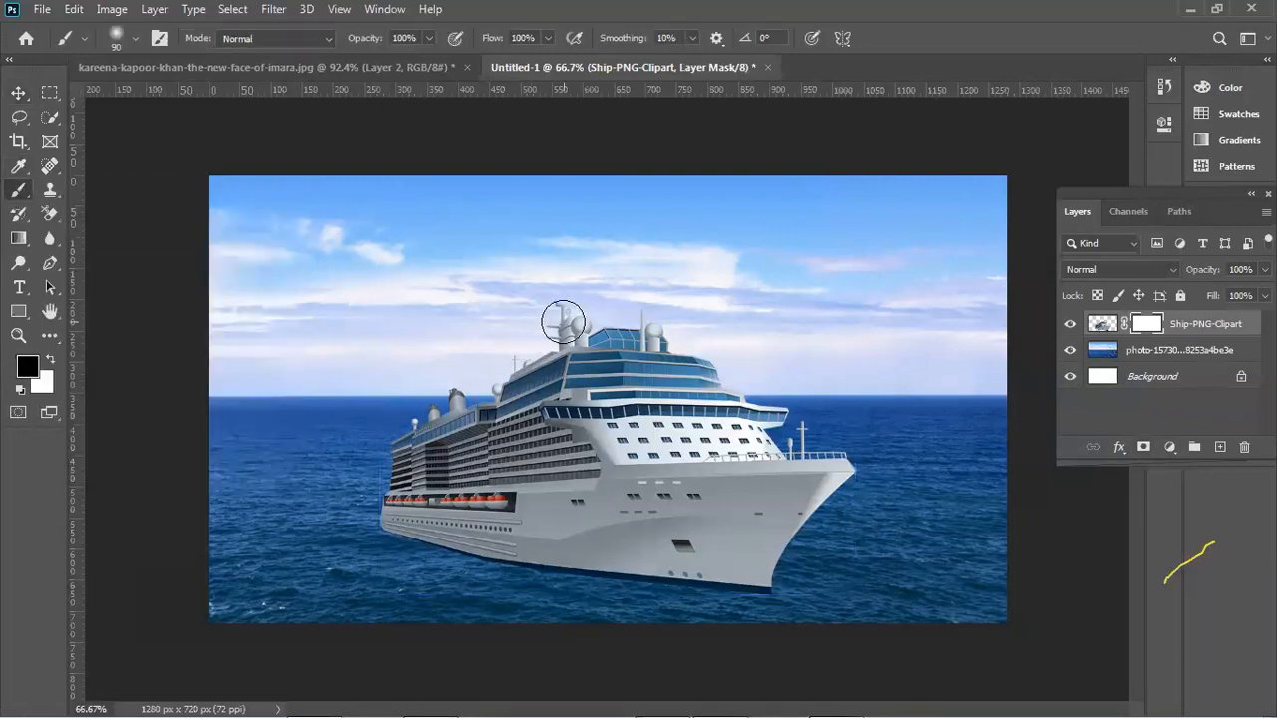
{"action": "left_click_drag", "start_coordinate": [359, 522], "coordinate": [778, 585]}
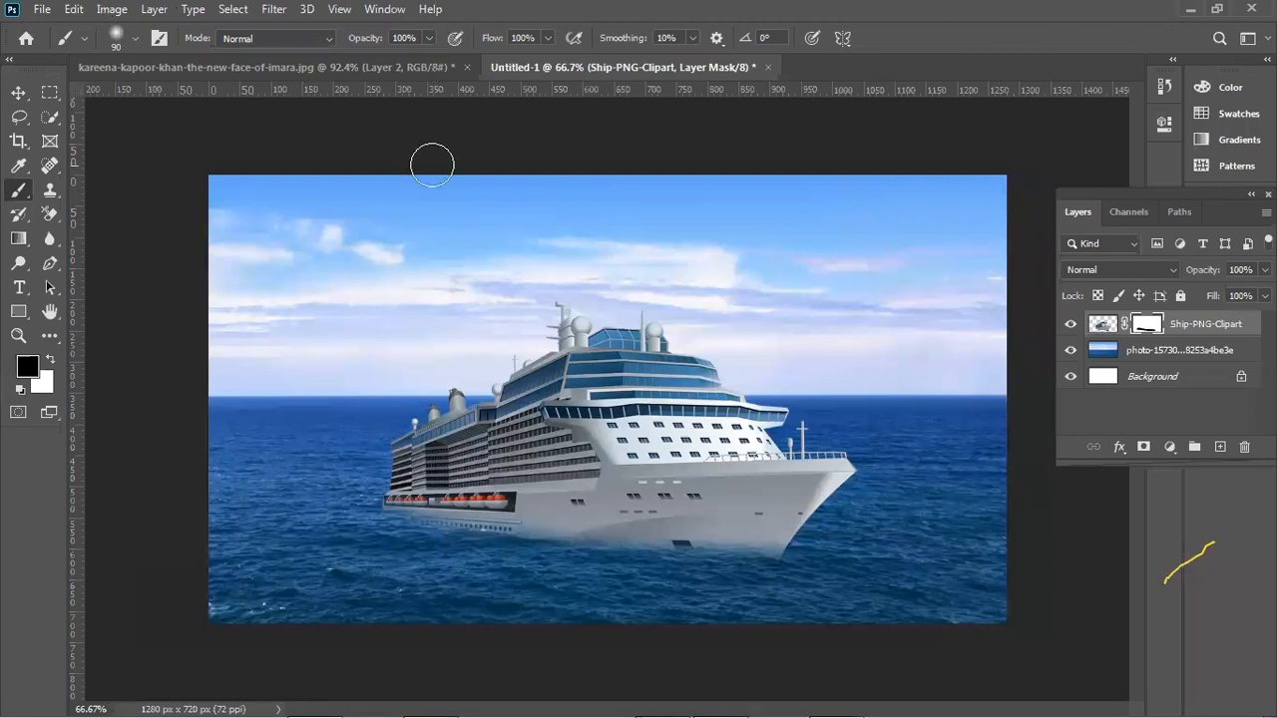
Merge the Ship-PNG-Clipart layer with the ocean photo layer.
{"action": "left_click", "coordinate": [18, 93]}
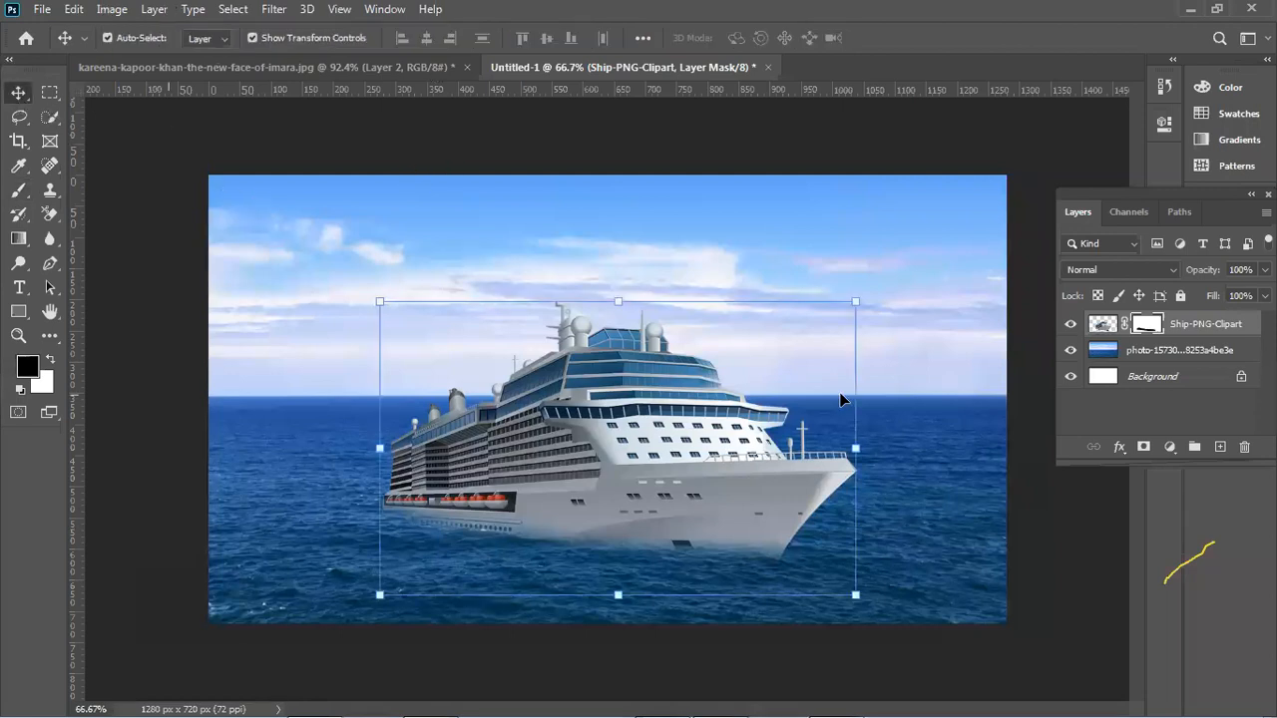
{"action": "left_click", "coordinate": [1178, 350]}
{"action": "right_click", "coordinate": [1205, 354]}
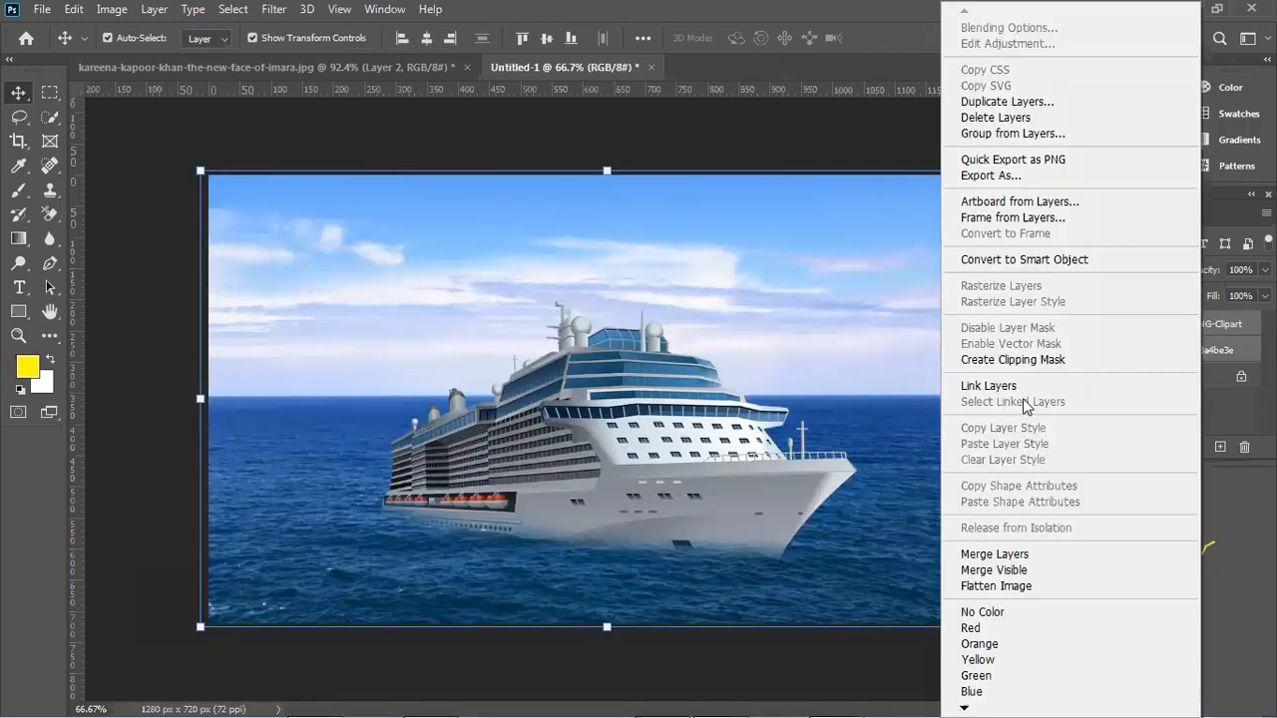
{"action": "left_click", "coordinate": [1038, 554]}
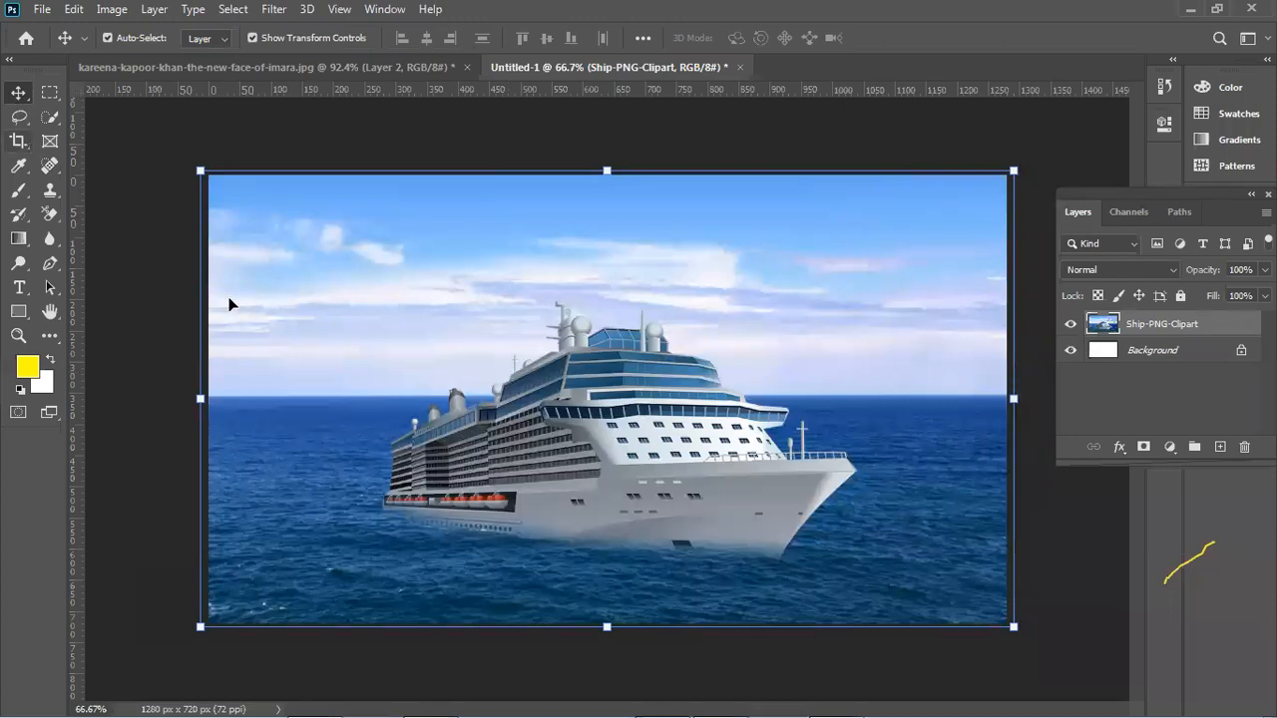
Try masking the hull on the merged layer with a black brush, and undo back to the separate ship layer with an unpainted mask.
{"action": "left_click", "coordinate": [1145, 447]}
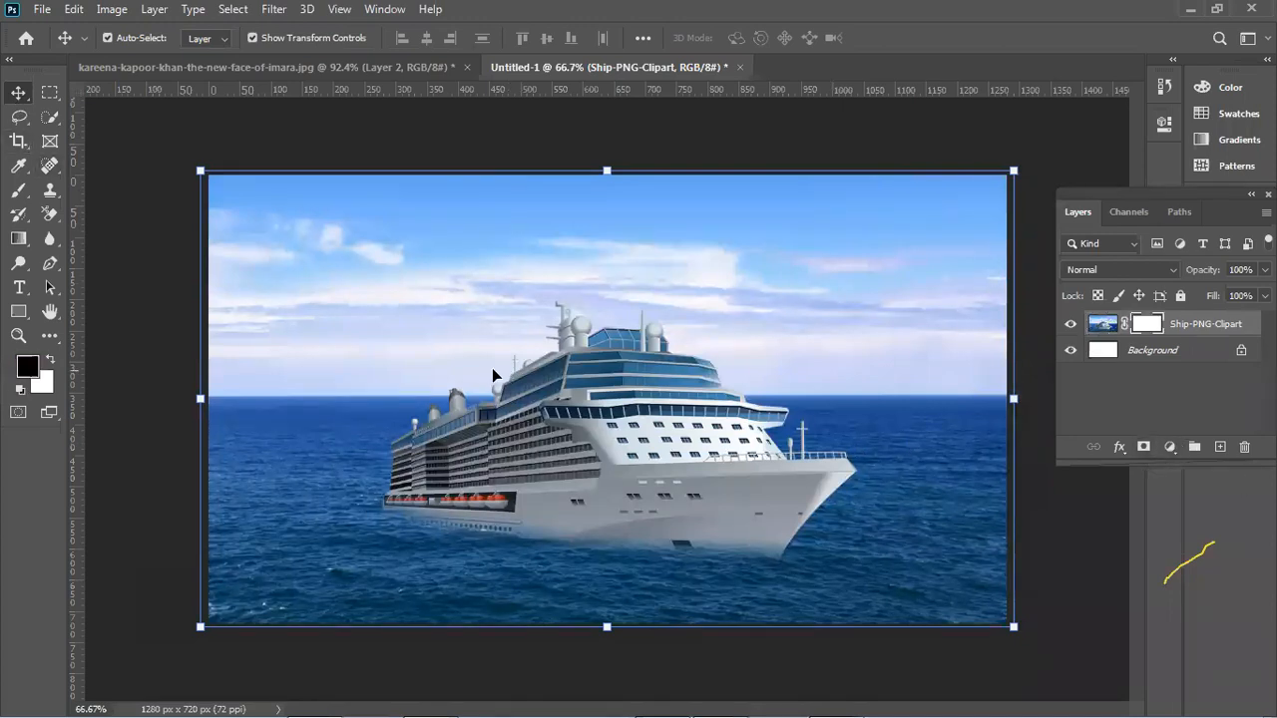
{"action": "left_click", "coordinate": [18, 190]}
{"action": "mouse_move", "coordinate": [362, 523]}
{"action": "left_mouse_down"}
{"action": "mouse_move", "coordinate": [709, 515]}
{"action": "mouse_move", "coordinate": [652, 545]}
{"action": "mouse_move", "coordinate": [803, 552]}
{"action": "mouse_move", "coordinate": [582, 490]}
{"action": "mouse_move", "coordinate": [286, 440]}
{"action": "left_mouse_up"}
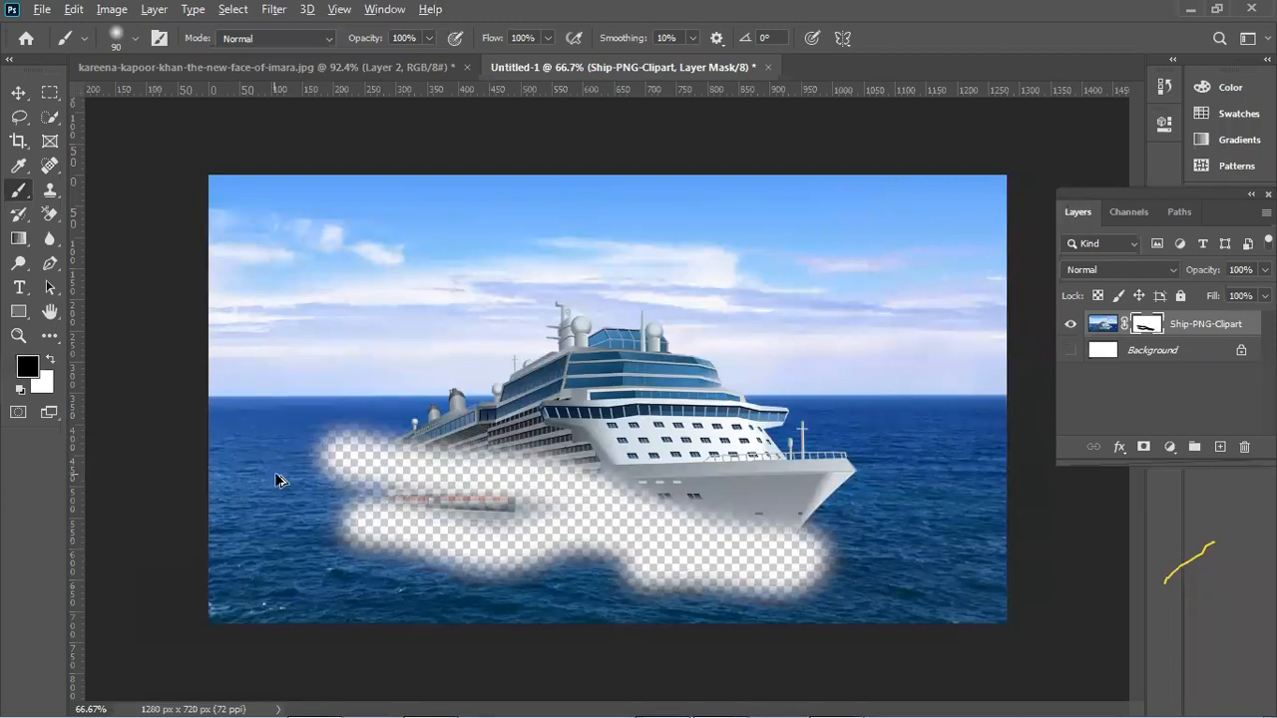
{"action": "key", "text": "ctrl+z"}
{"action": "key", "text": "ctrl+z"}
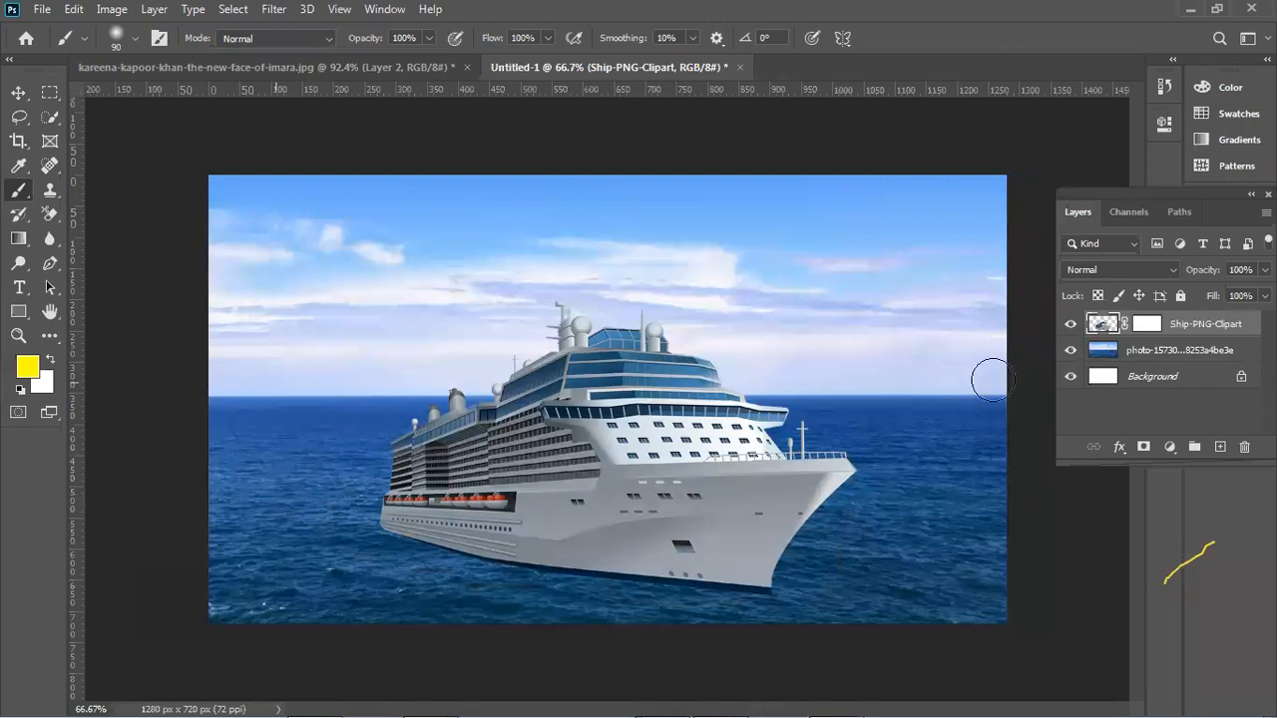
Hide the ship layer and the ocean photo layer.
{"action": "left_click", "coordinate": [1069, 326]}
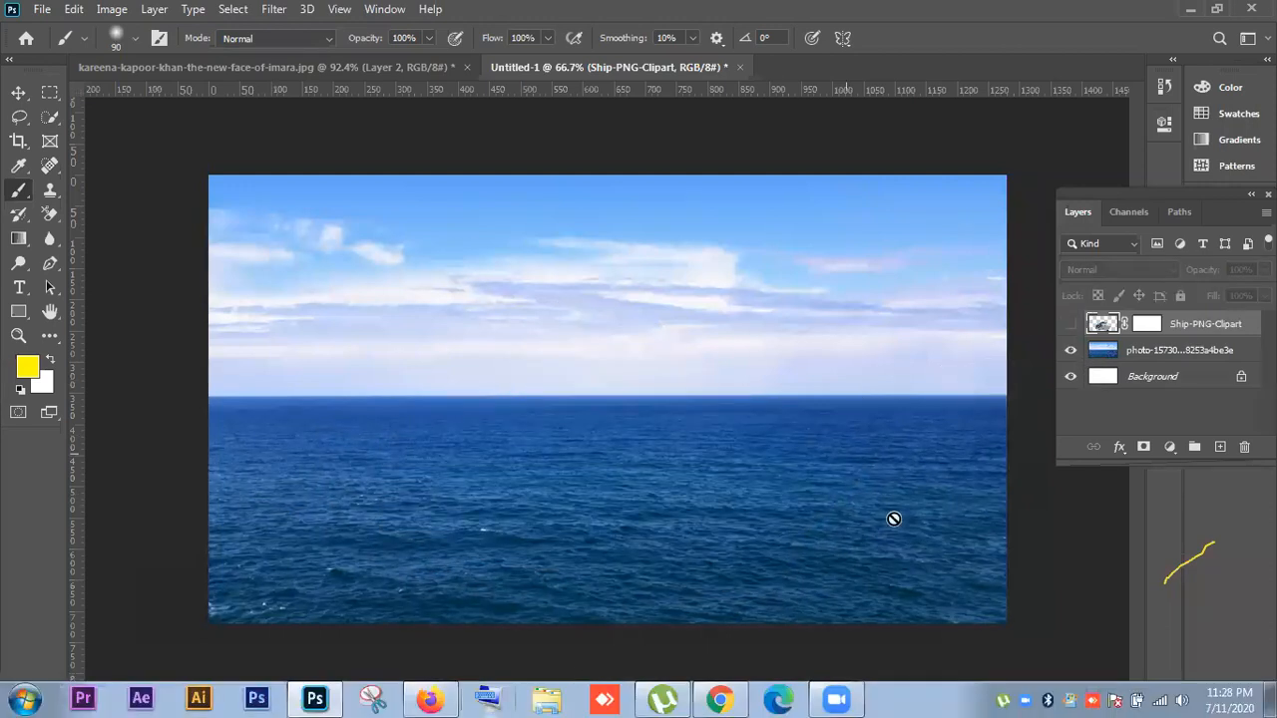
{"action": "left_click", "coordinate": [1072, 350]}
Switch to Chrome, search Google for "pencil png" in a new tab, and browse the image results.
{"action": "left_click", "coordinate": [429, 699]}
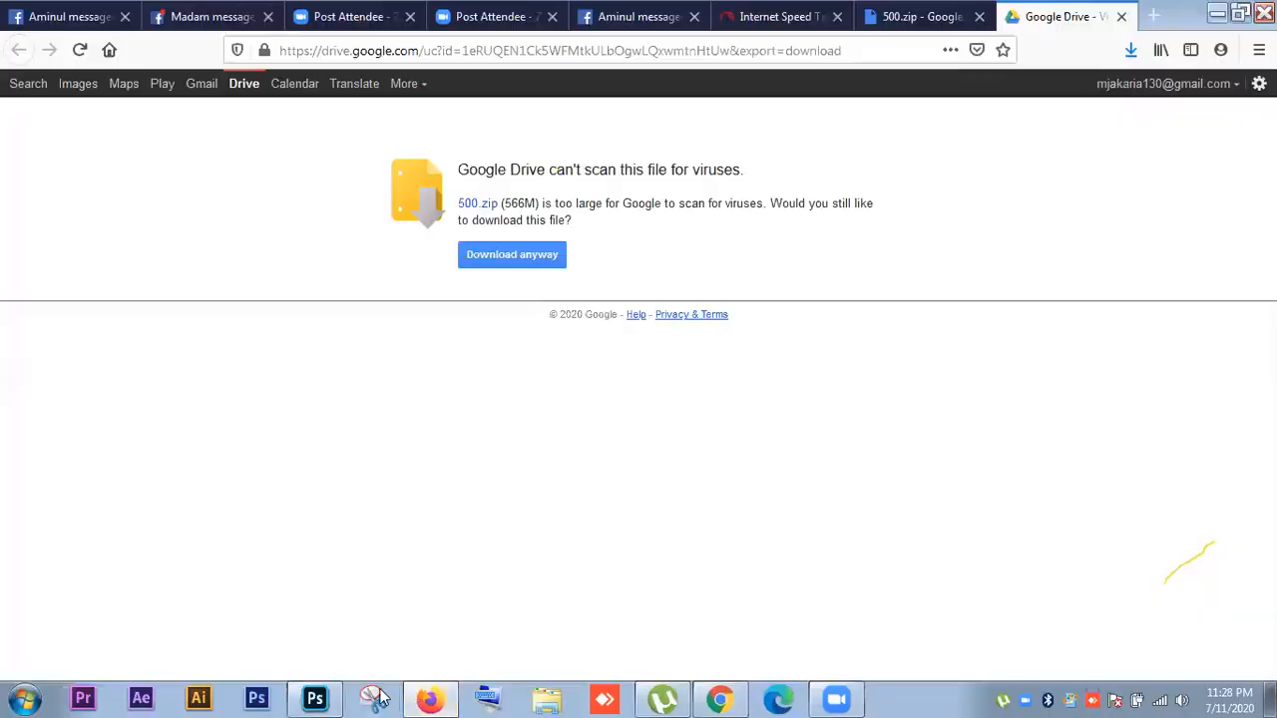
{"action": "left_click", "coordinate": [720, 698]}
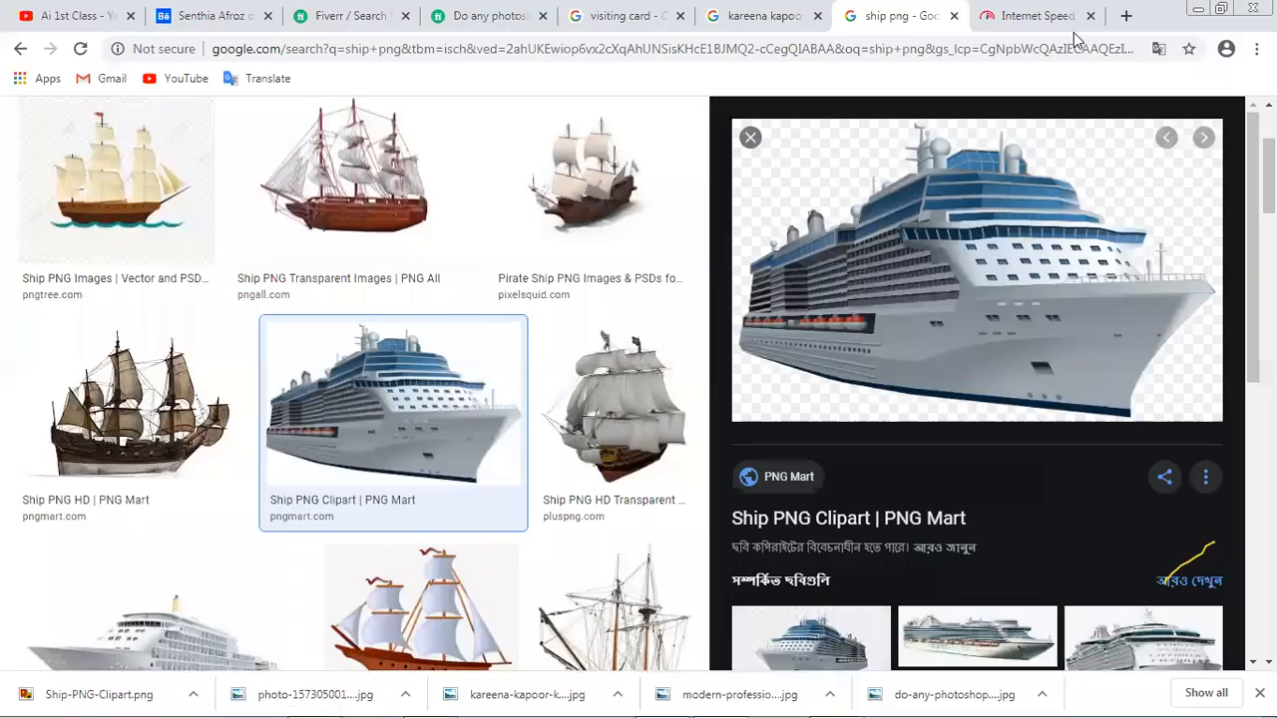
{"action": "left_click", "coordinate": [1128, 16]}
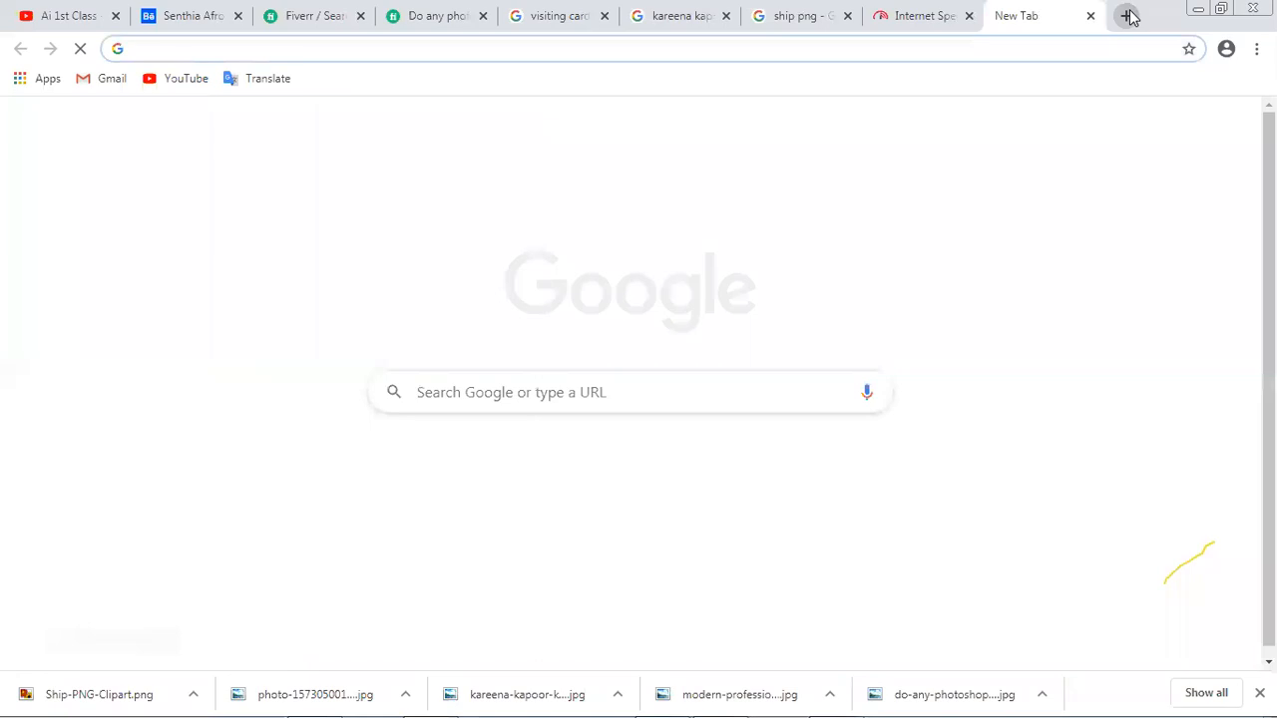
{"action": "type", "text": "penx"}
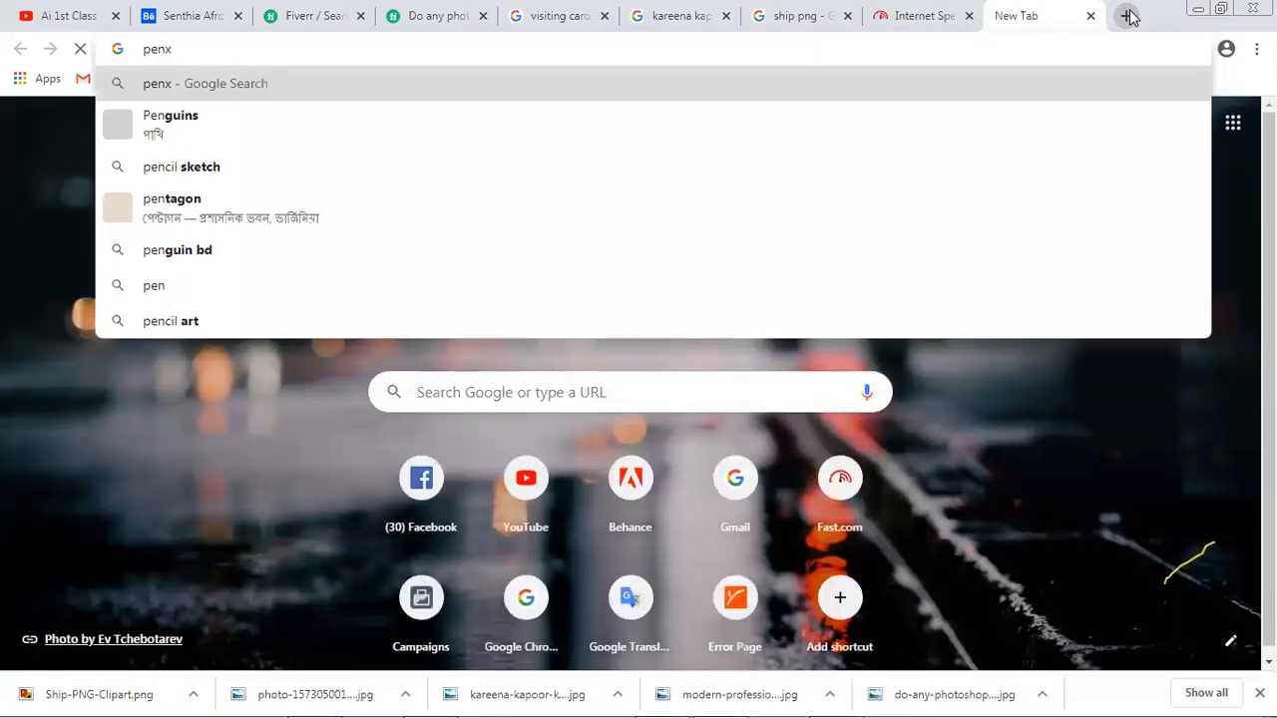
{"action": "key", "text": "BackSpace"}
{"action": "type", "text": "cil png"}
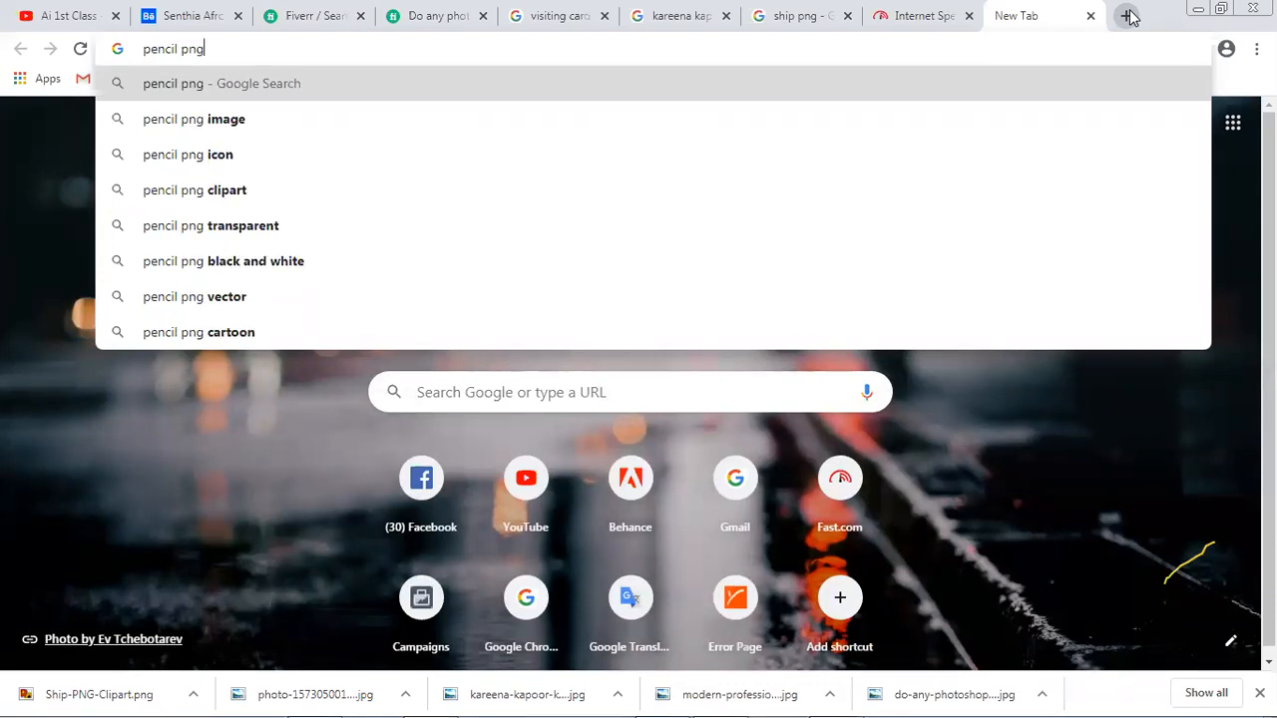
{"action": "key", "text": "Return"}
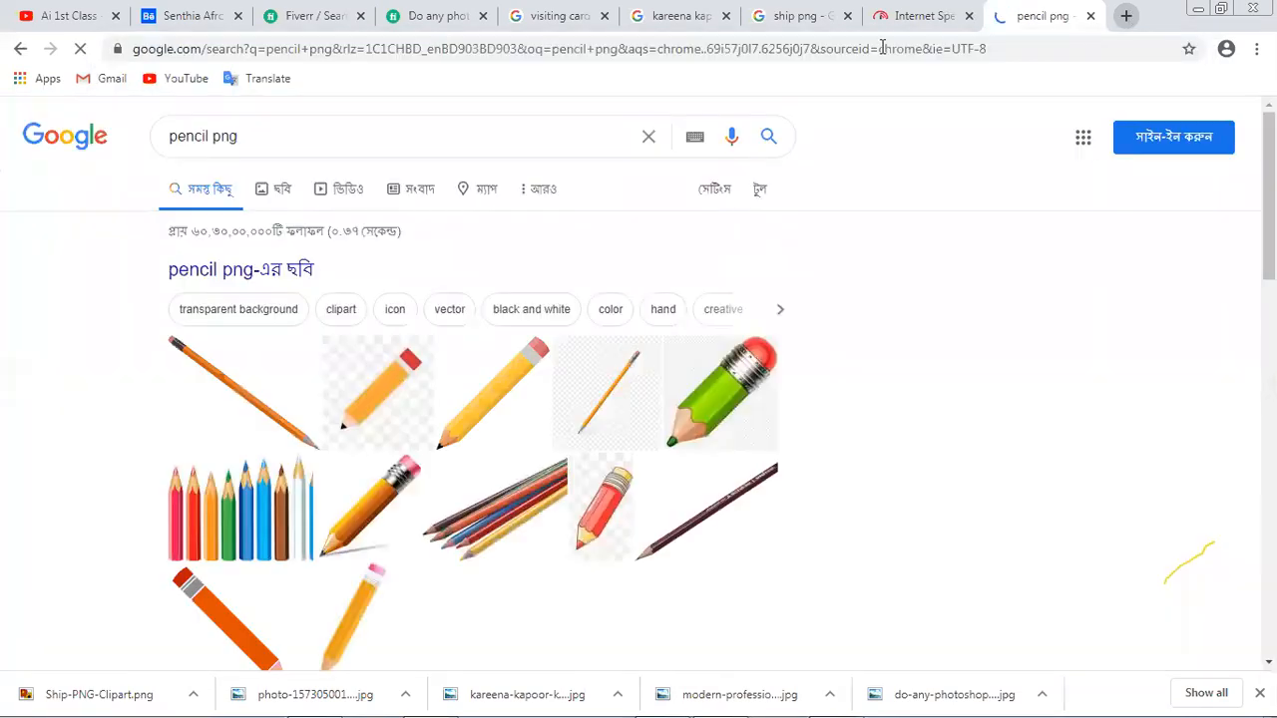
{"action": "left_click", "coordinate": [285, 190]}
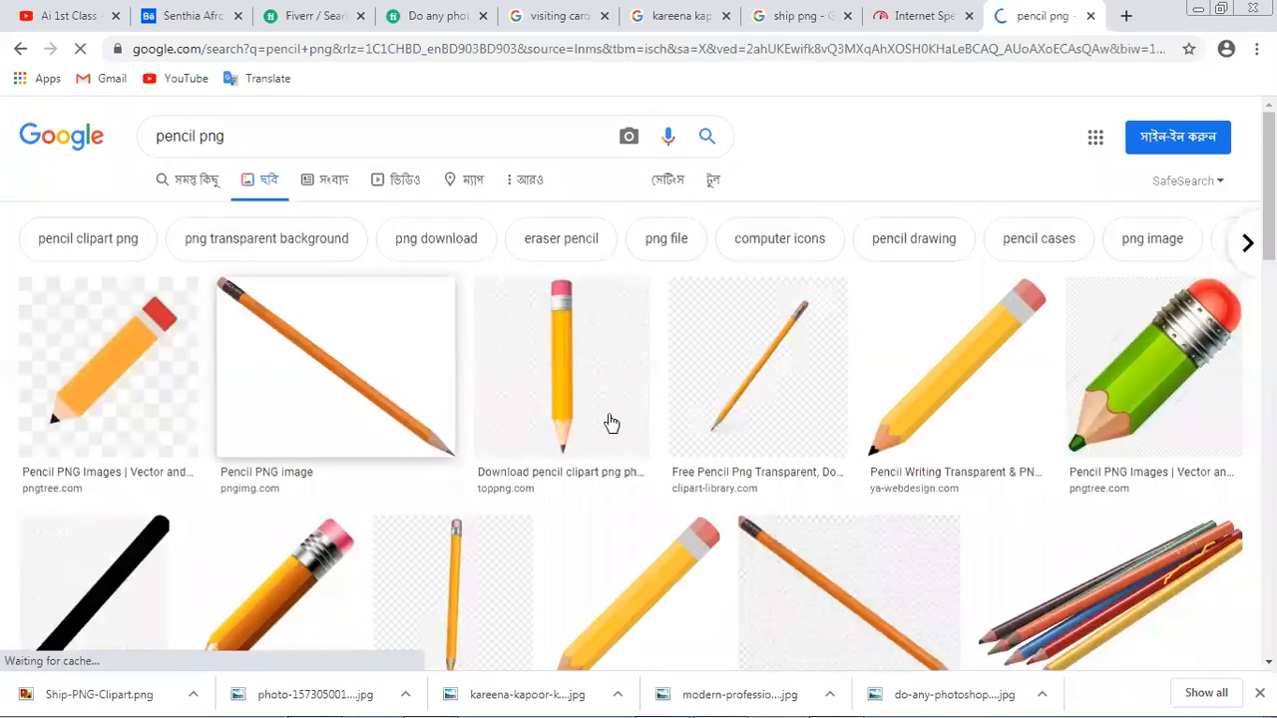
{"action": "scroll", "coordinate": [612, 423], "scroll_direction": "down", "scroll_amount": 1}
{"action": "scroll", "coordinate": [968, 278], "scroll_direction": "down", "scroll_amount": 2}
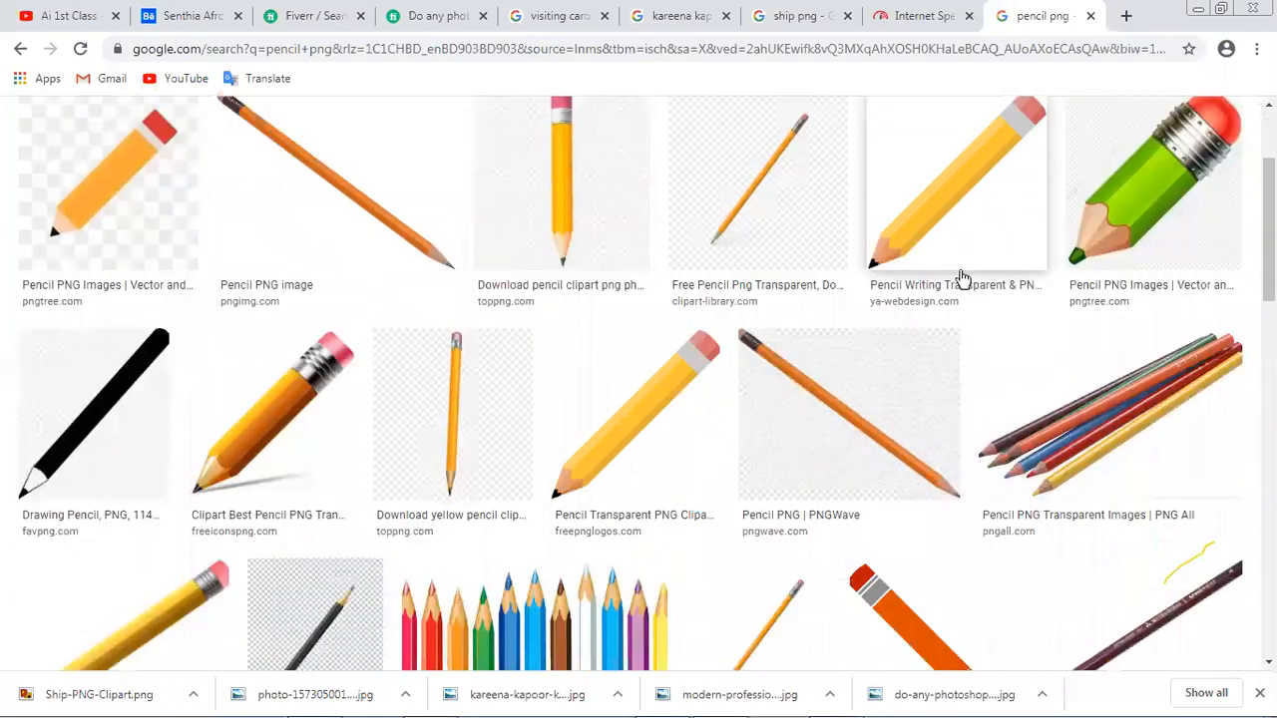
Find the yellow pencil image from FreeIconsPNG among the related results and save it to the computer.
{"action": "scroll", "coordinate": [219, 316], "scroll_direction": "down", "scroll_amount": 2}
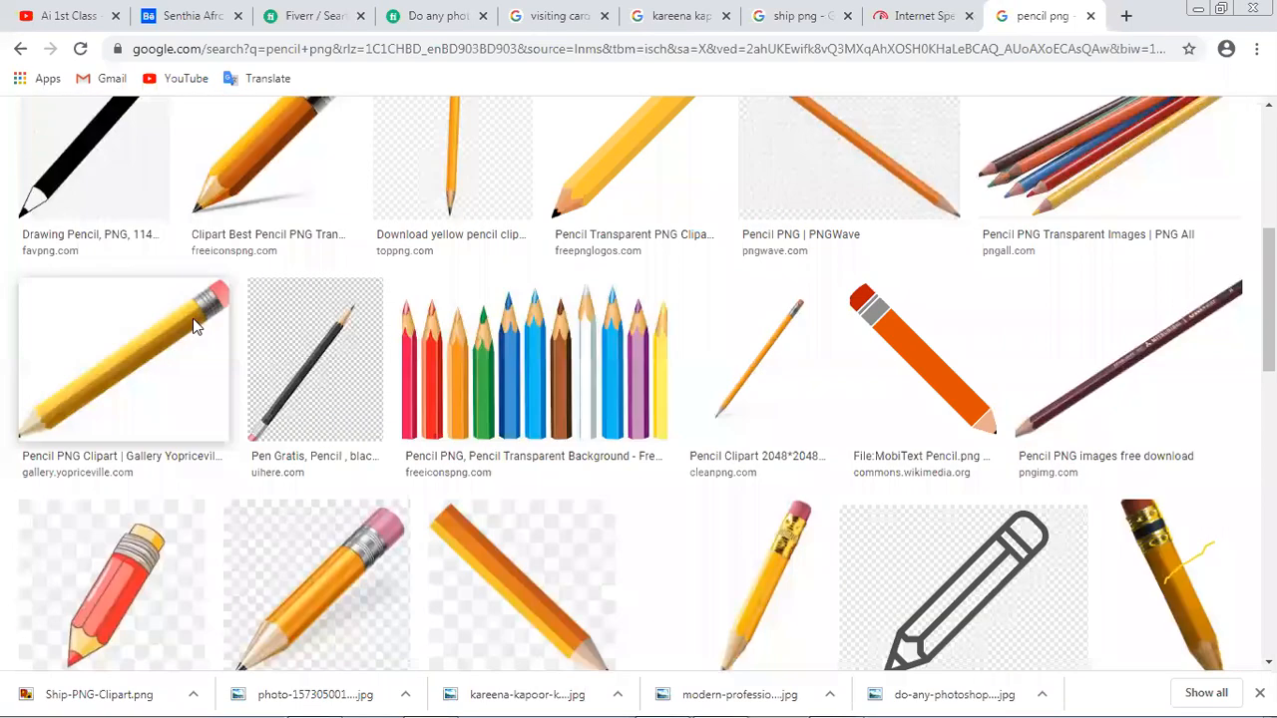
{"action": "left_click", "coordinate": [195, 328]}
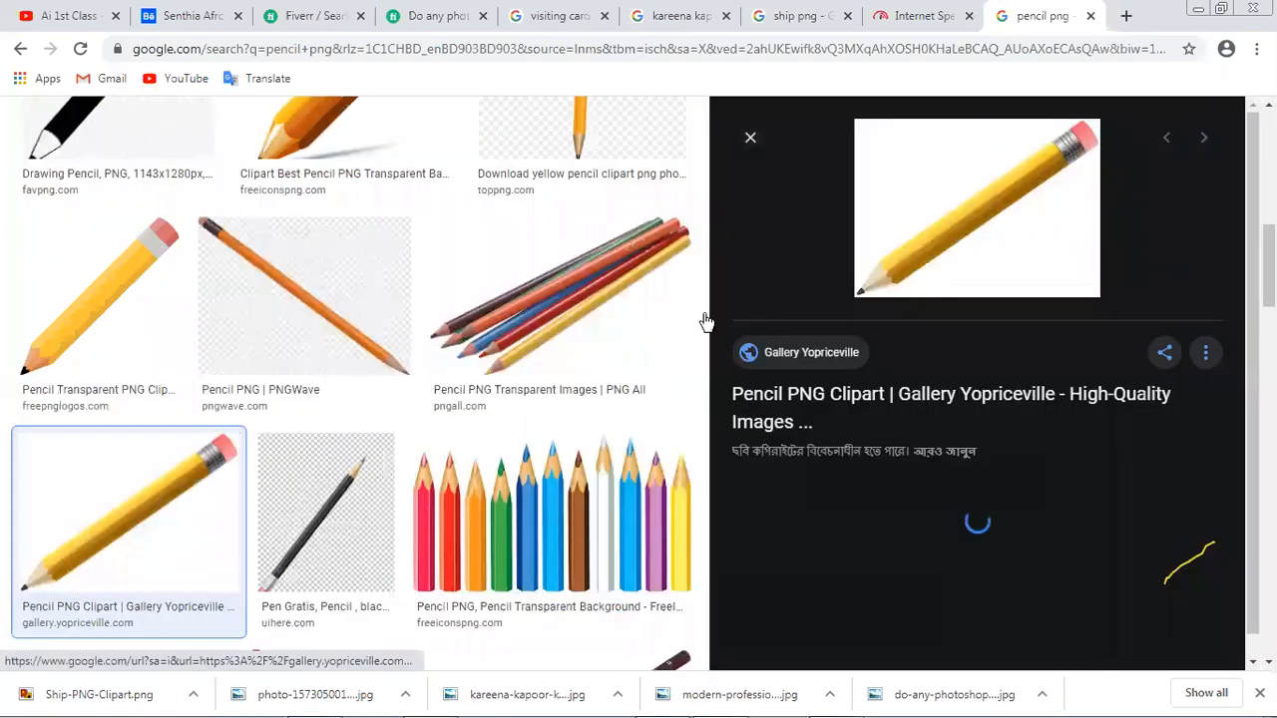
{"action": "scroll", "coordinate": [881, 323], "scroll_direction": "down", "scroll_amount": 2}
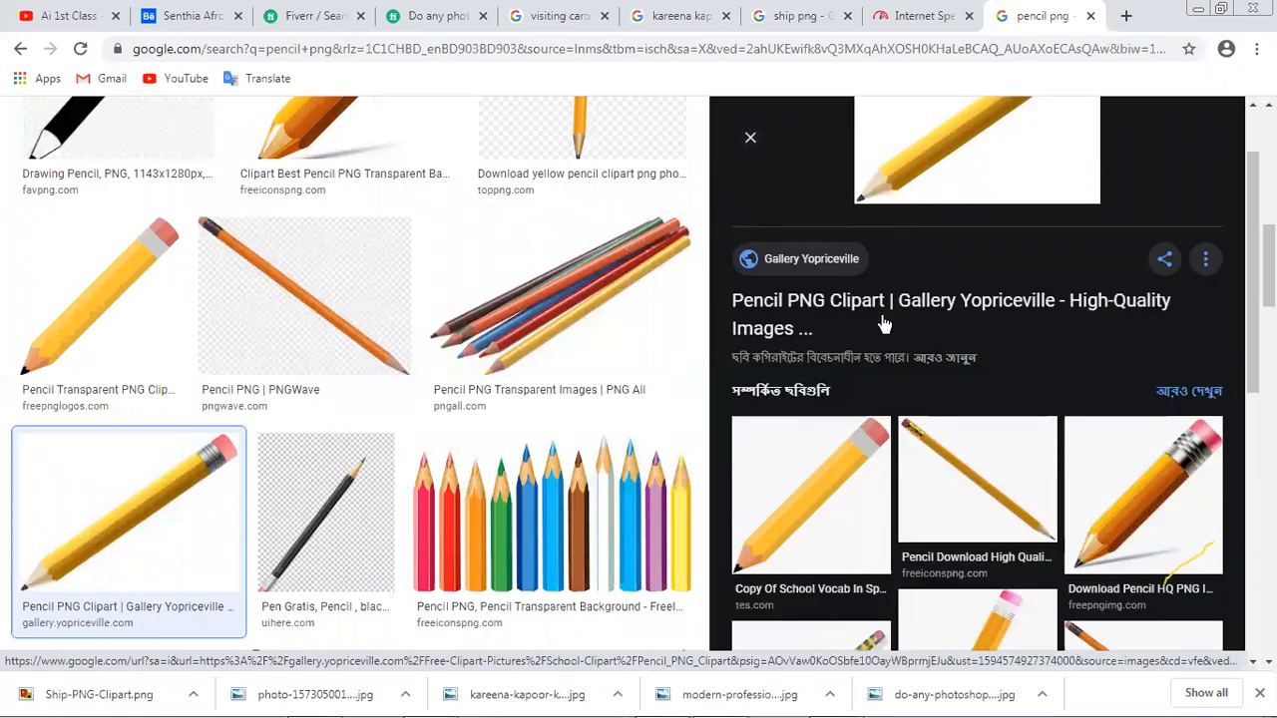
{"action": "scroll", "coordinate": [881, 322], "scroll_direction": "down", "scroll_amount": 2}
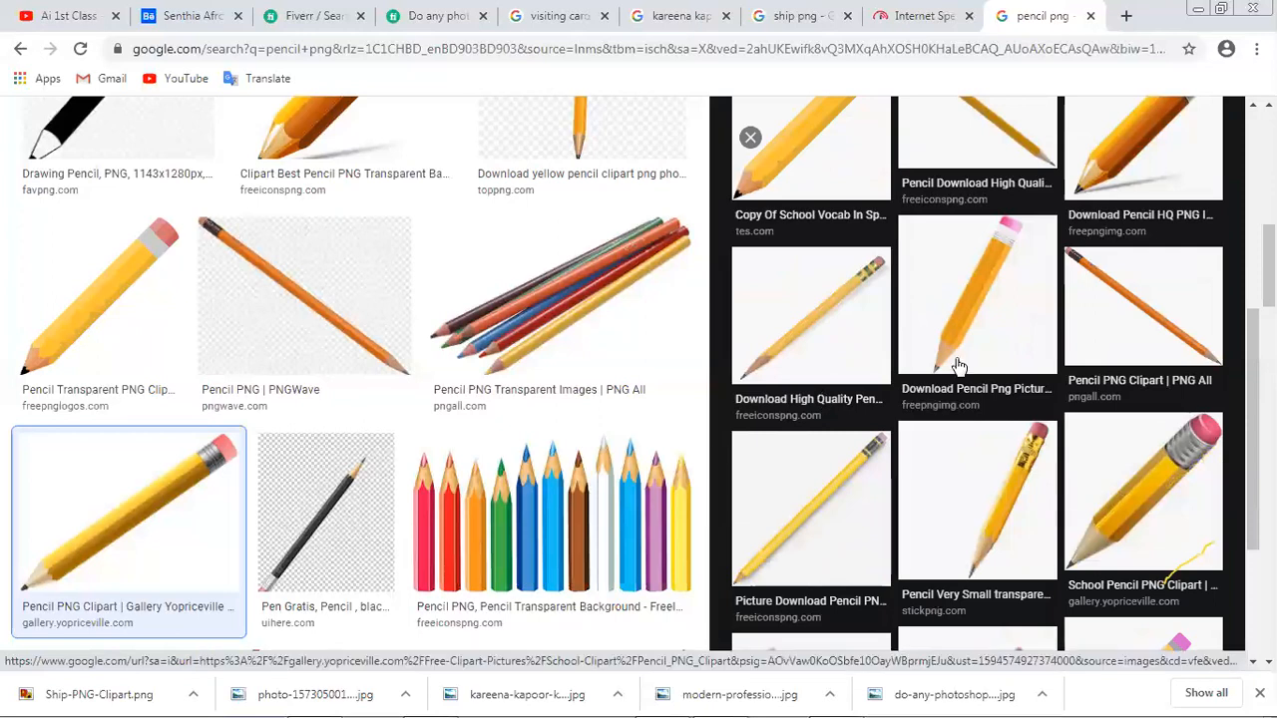
{"action": "left_click", "coordinate": [830, 329]}
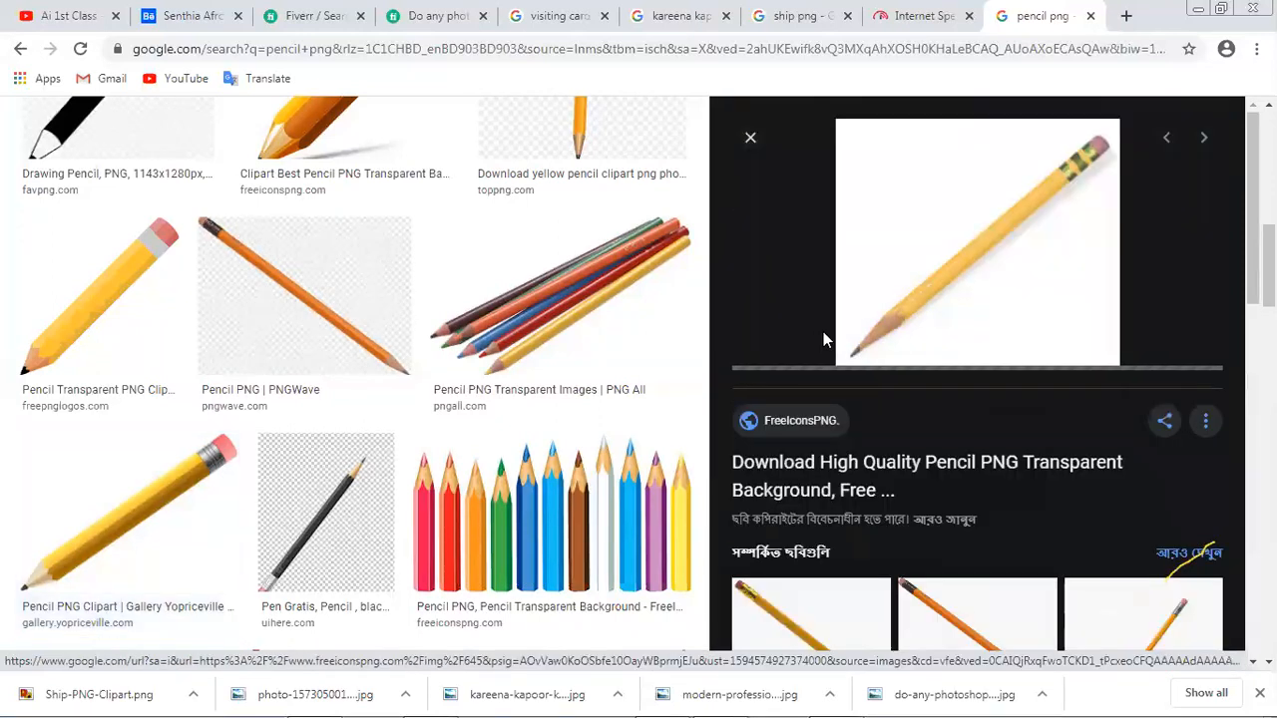
{"action": "right_click", "coordinate": [983, 289]}
{"action": "left_click", "coordinate": [1050, 463]}
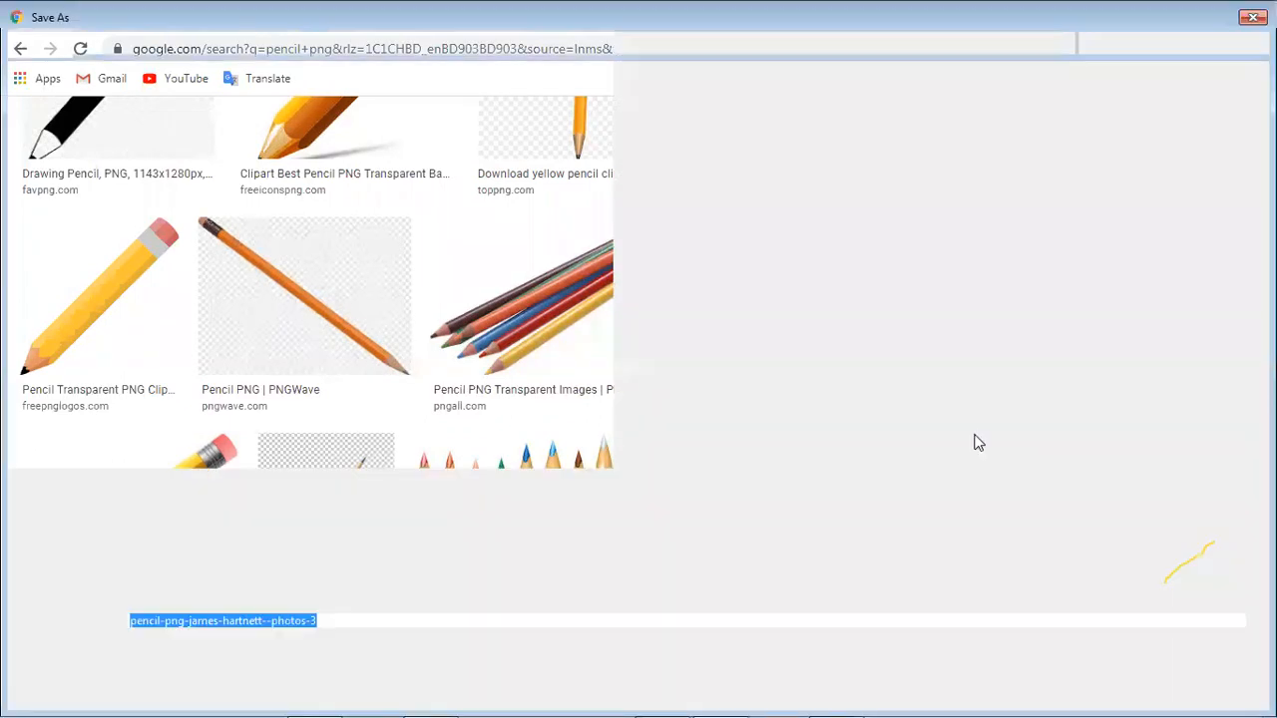
{"action": "key", "text": "Return"}
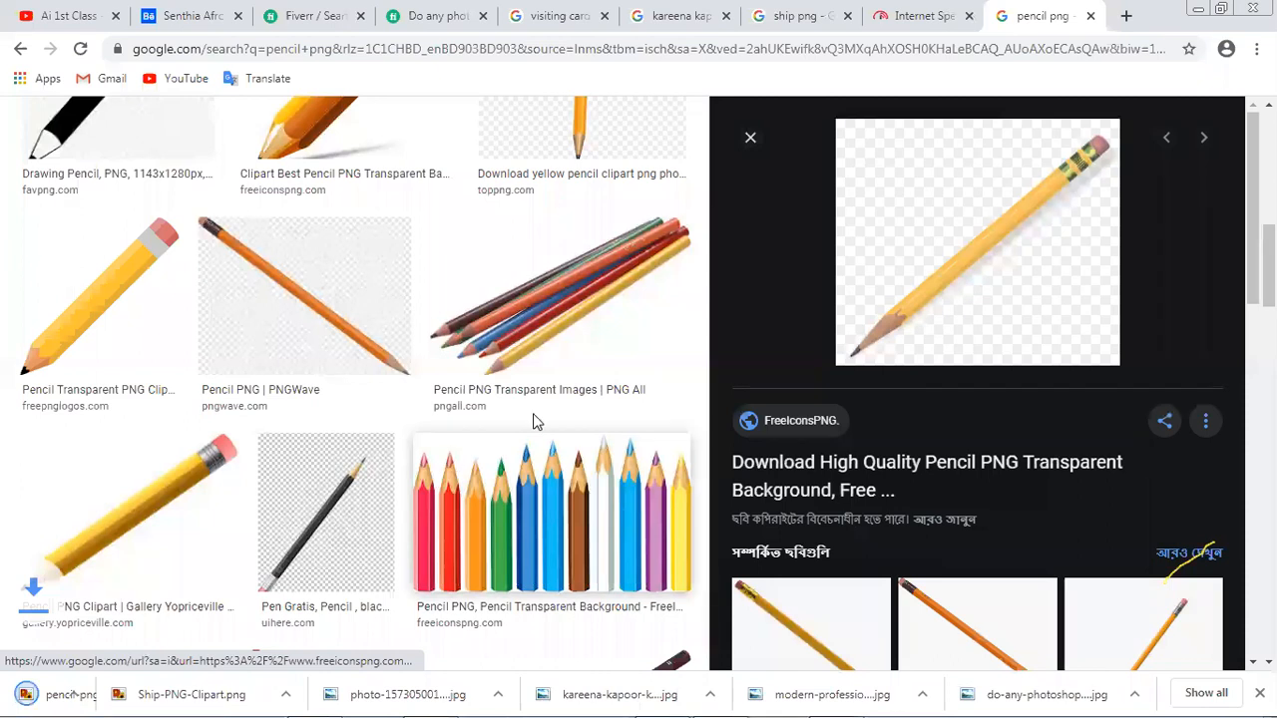
Change the Google Images search to "red chili png" and run it.
{"action": "scroll", "coordinate": [533, 419], "scroll_direction": "up", "scroll_amount": 2}
{"action": "scroll", "coordinate": [478, 389], "scroll_direction": "up", "scroll_amount": 2}
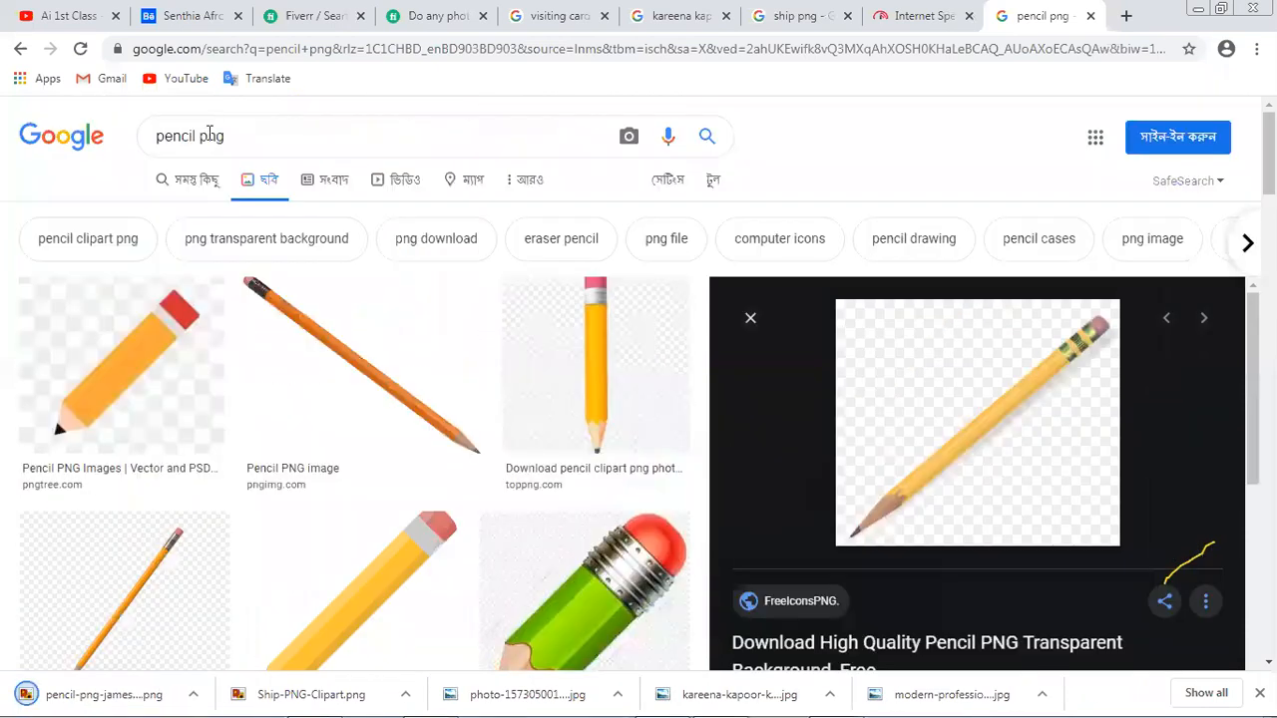
{"action": "left_click_drag", "start_coordinate": [237, 136], "coordinate": [150, 135]}
{"action": "key", "text": "Left"}
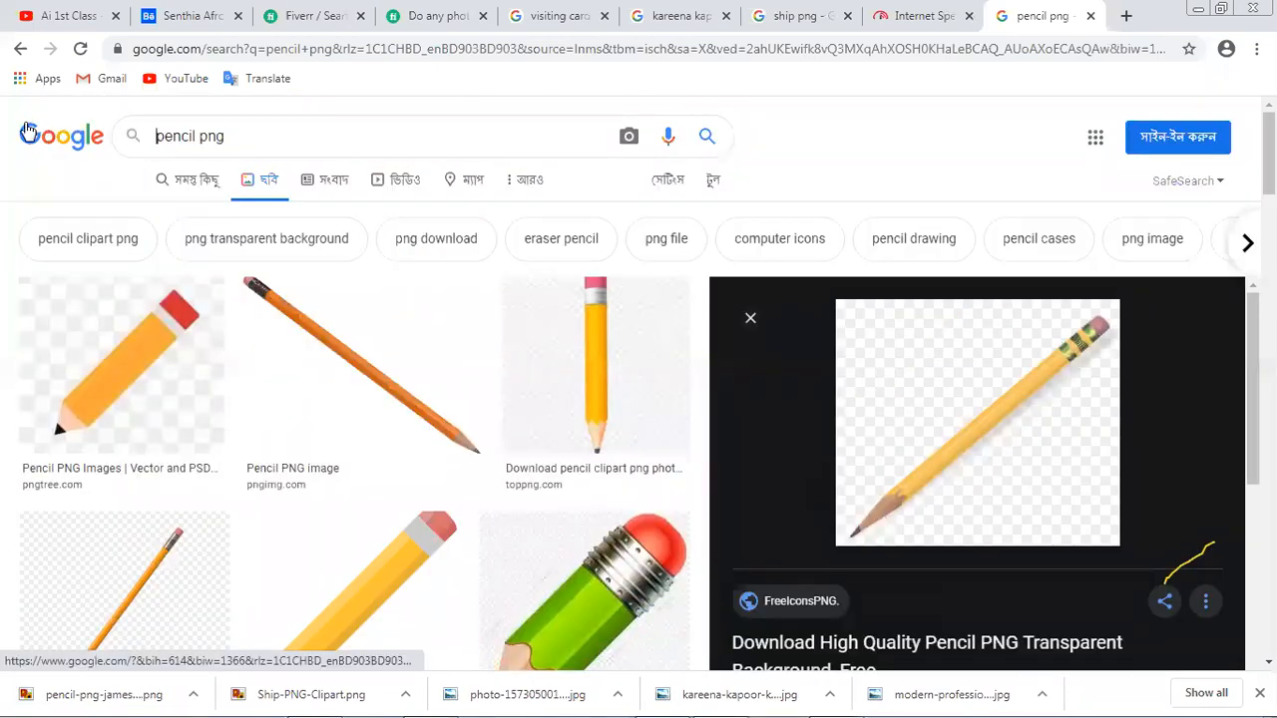
{"action": "key", "text": "Right"}
{"action": "key", "text": "Right"}
{"action": "key", "text": "BackSpace"}
{"action": "key", "text": "BackSpace"}
{"action": "key", "text": "BackSpace"}
{"action": "key", "text": "BackSpace"}
{"action": "key", "text": "BackSpace"}
{"action": "key", "text": "BackSpace"}
{"action": "type", "text": "re"}
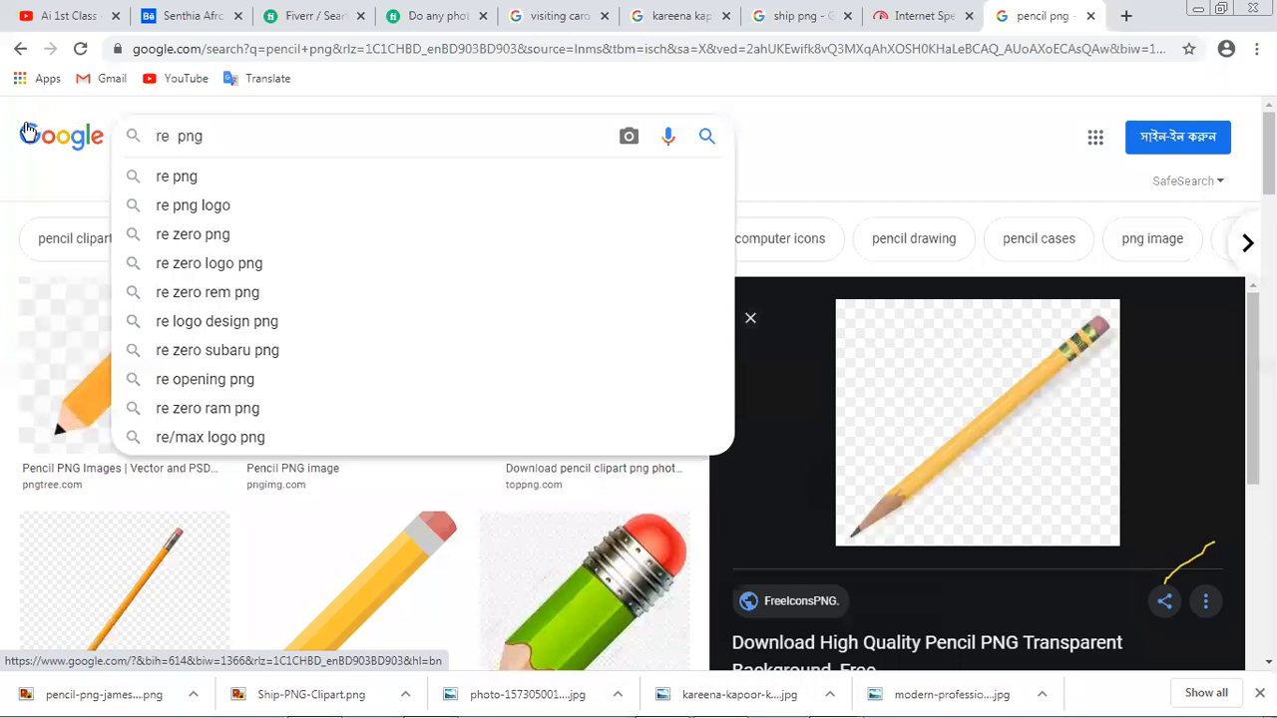
{"action": "key", "text": "BackSpace"}
{"action": "type", "text": "d ch"}
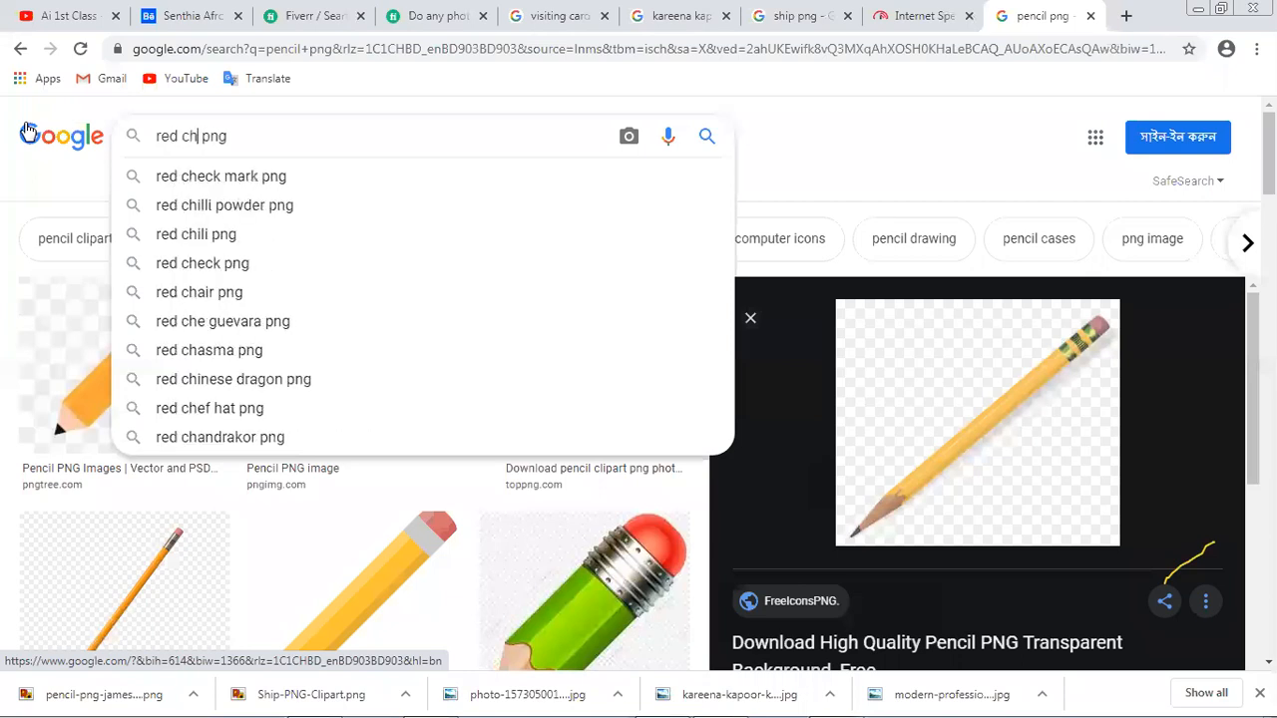
{"action": "type", "text": "ili"}
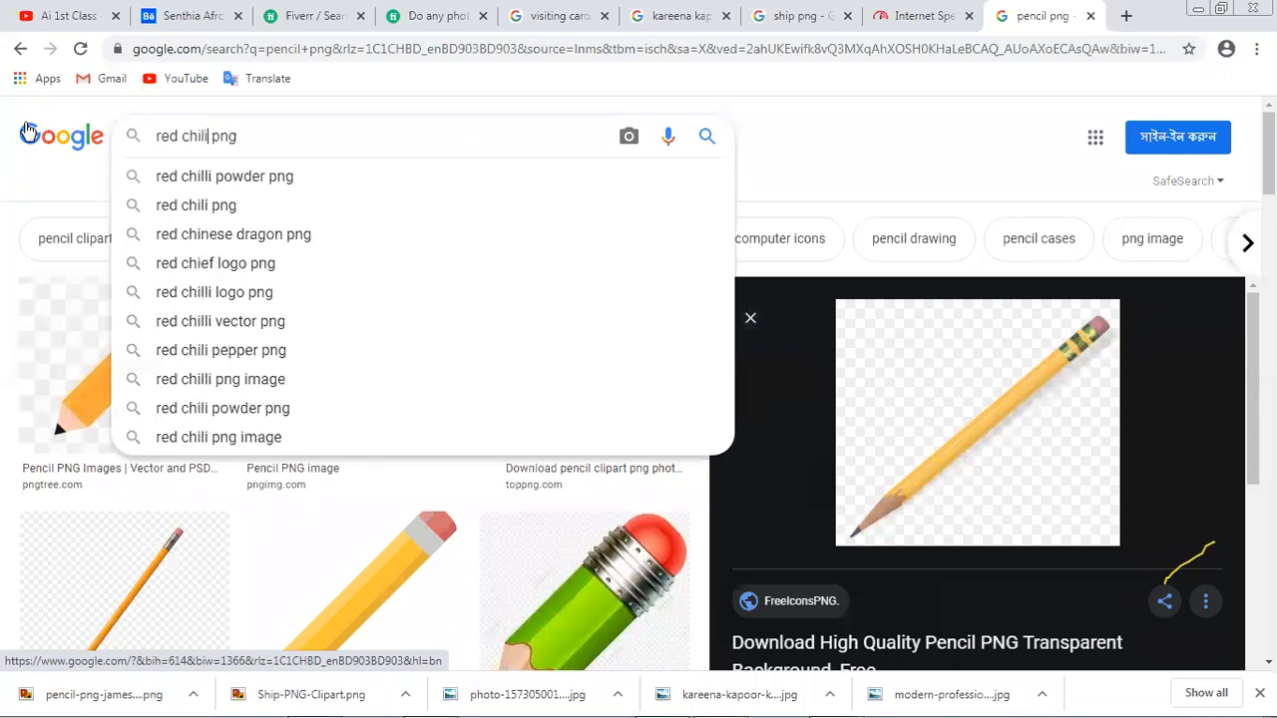
{"action": "key", "text": "Return"}
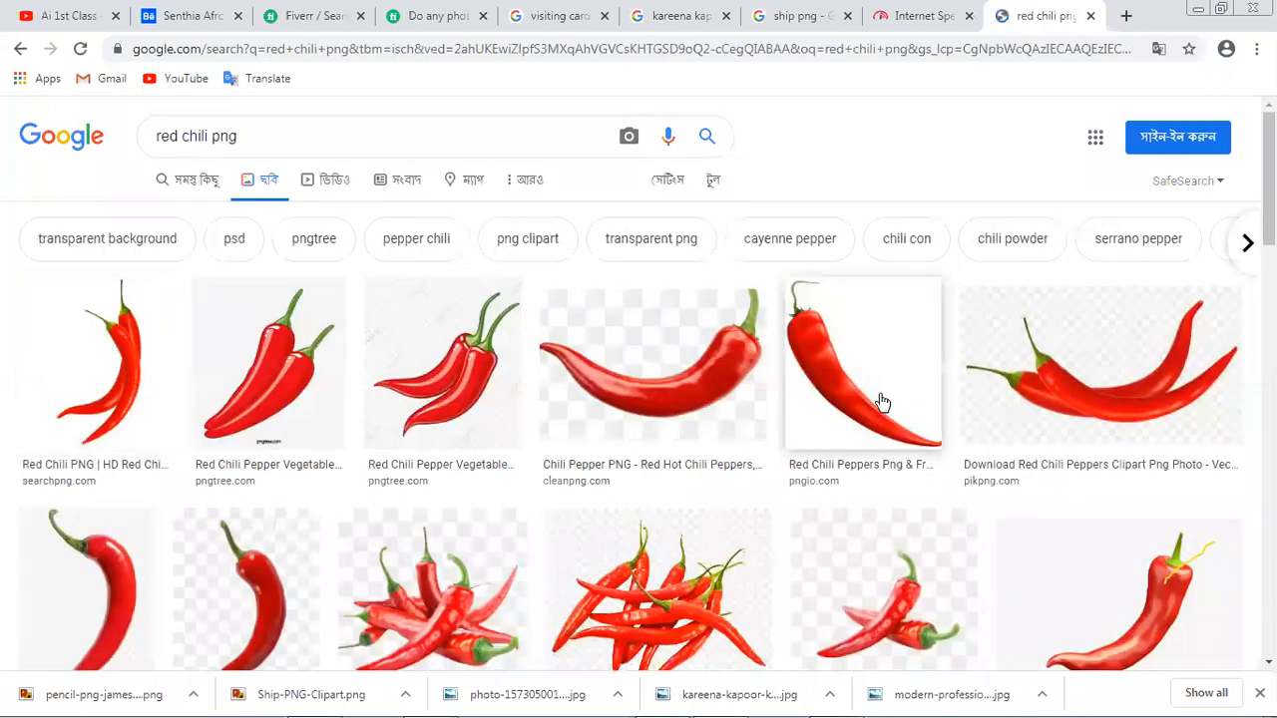
Open the curved red chili image from imgbin.com and save it to the Desktop as a JPEG image.
{"action": "scroll", "coordinate": [91, 406], "scroll_direction": "down", "scroll_amount": 2}
{"action": "left_click", "coordinate": [86, 405]}
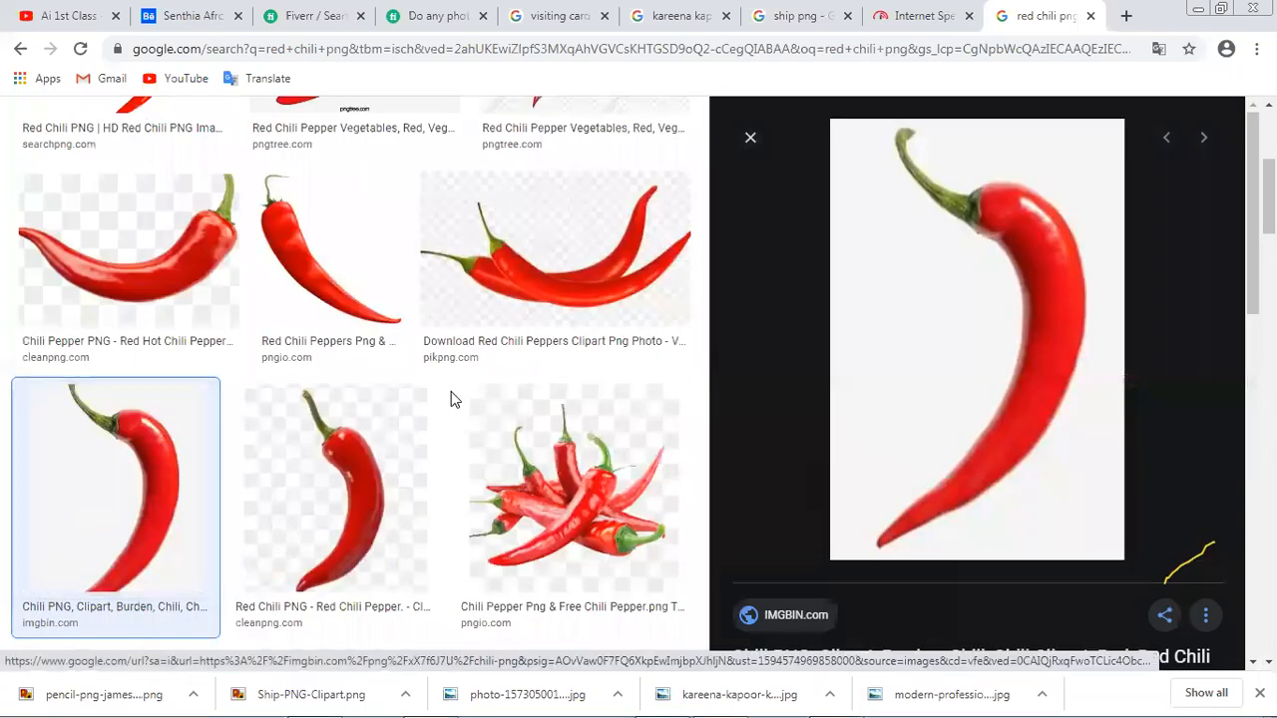
{"action": "scroll", "coordinate": [901, 385], "scroll_direction": "down", "scroll_amount": 2}
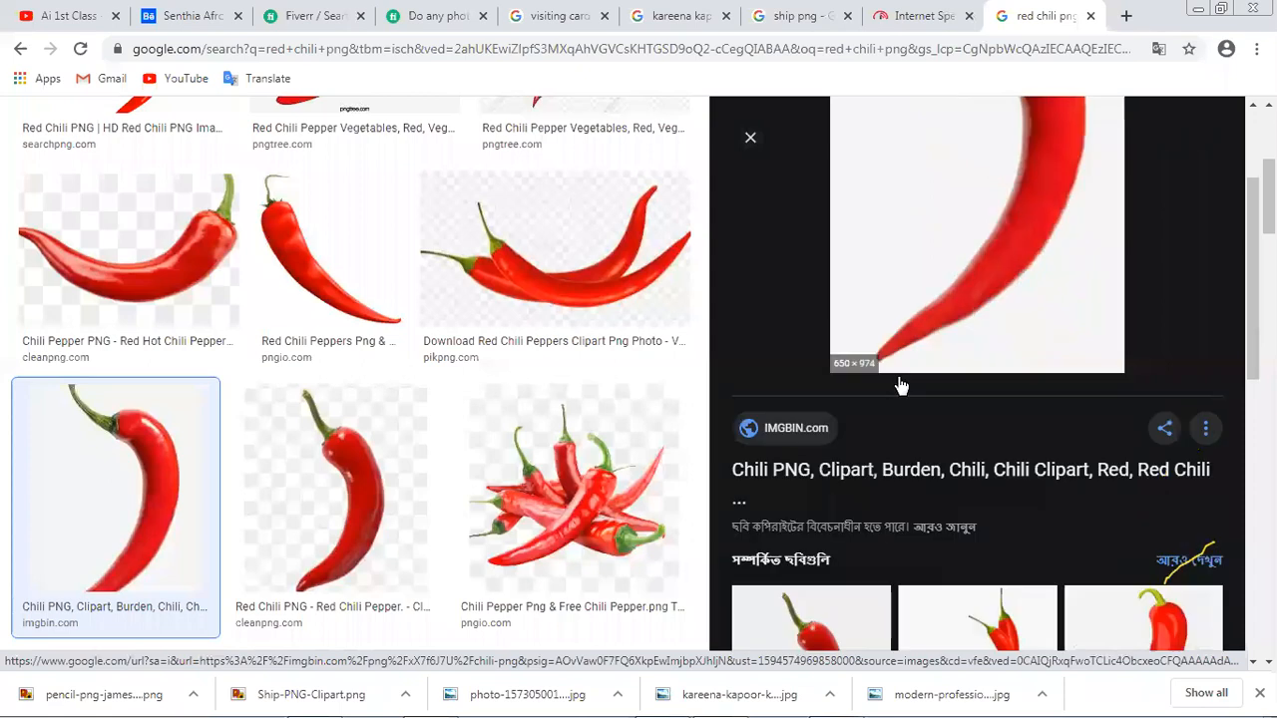
{"action": "right_click", "coordinate": [998, 239]}
{"action": "left_click", "coordinate": [1038, 416]}
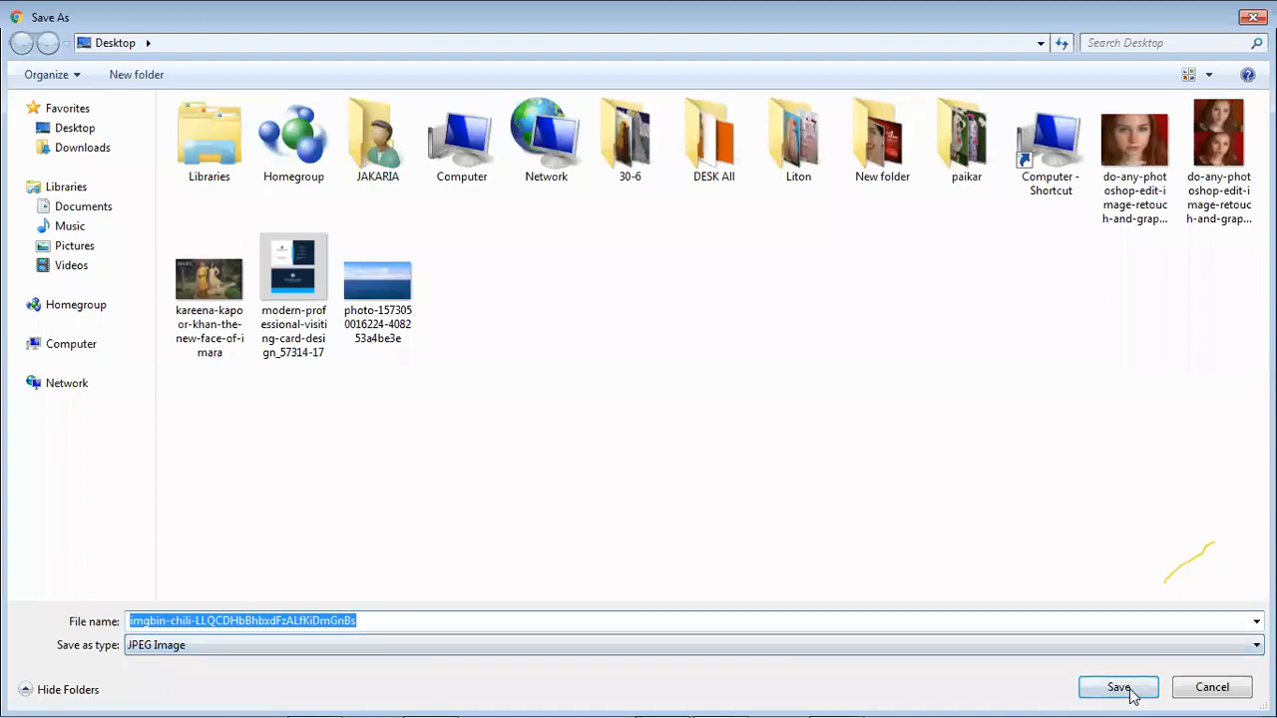
{"action": "left_click", "coordinate": [1119, 689]}
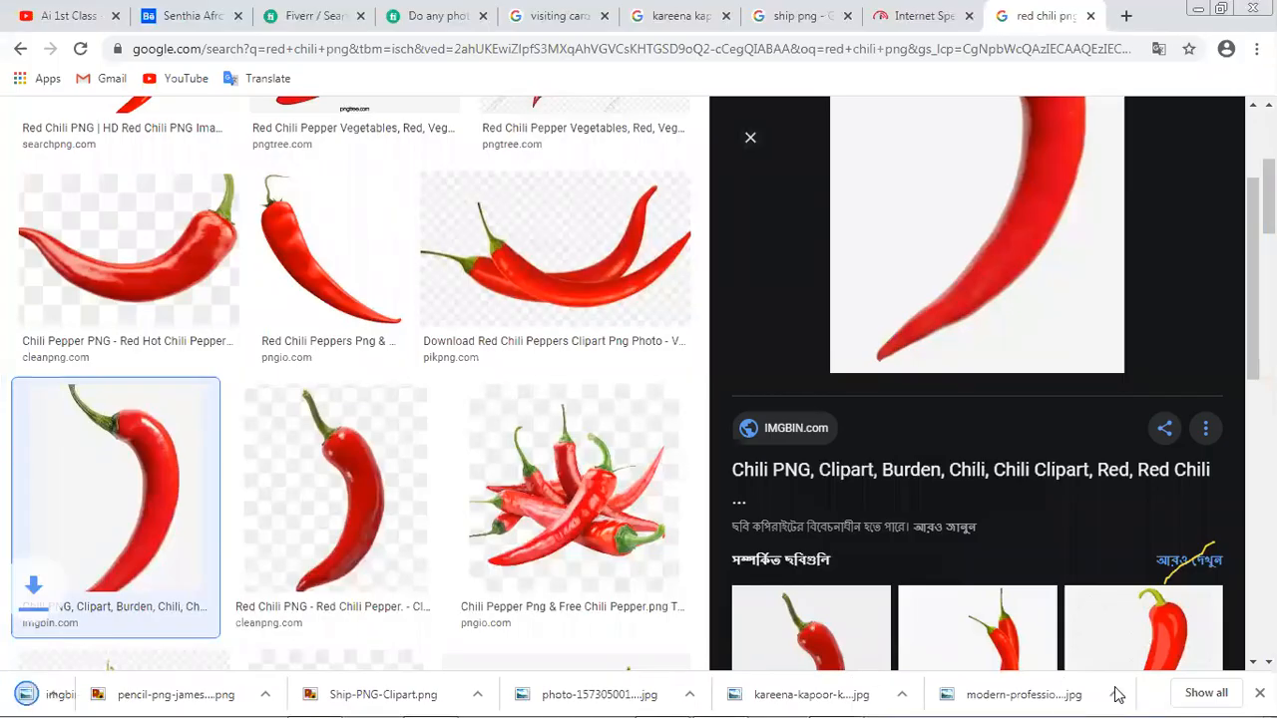
Switch back to Photoshop and place the downloaded chili image from the desktop into the Untitled-1 document.
{"action": "left_click", "coordinate": [1199, 9]}
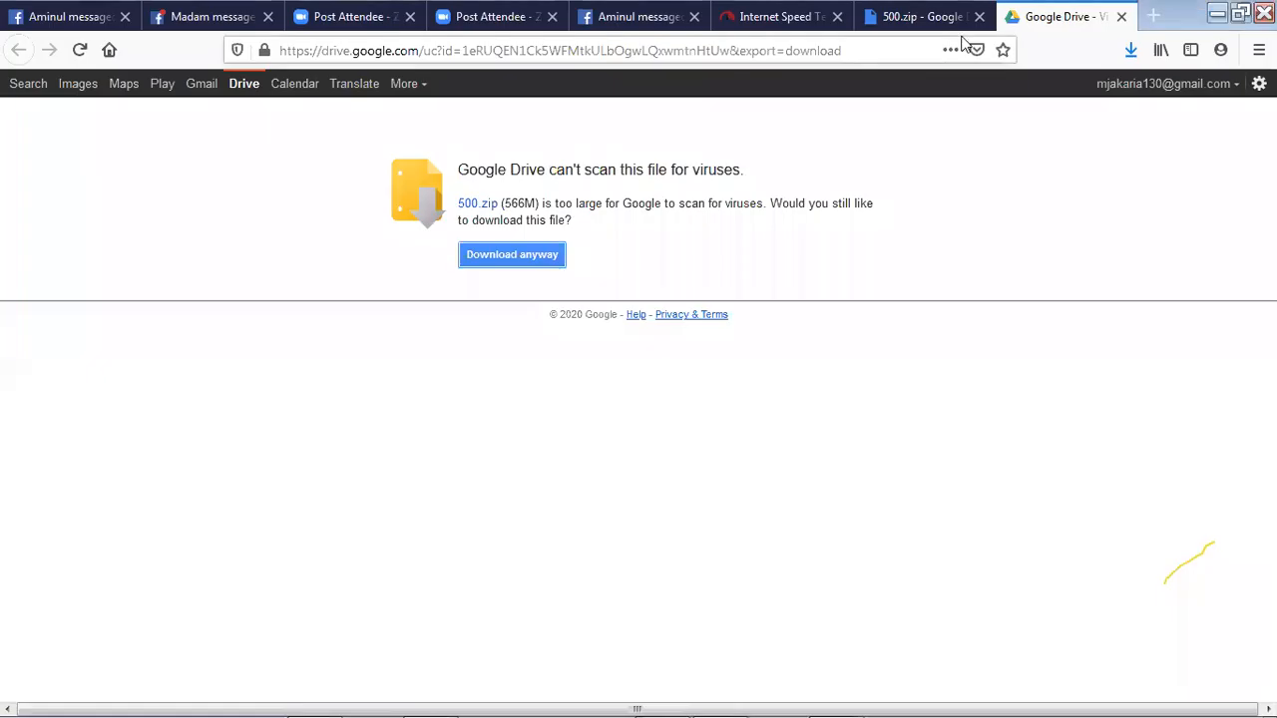
{"action": "left_click", "coordinate": [1211, 13]}
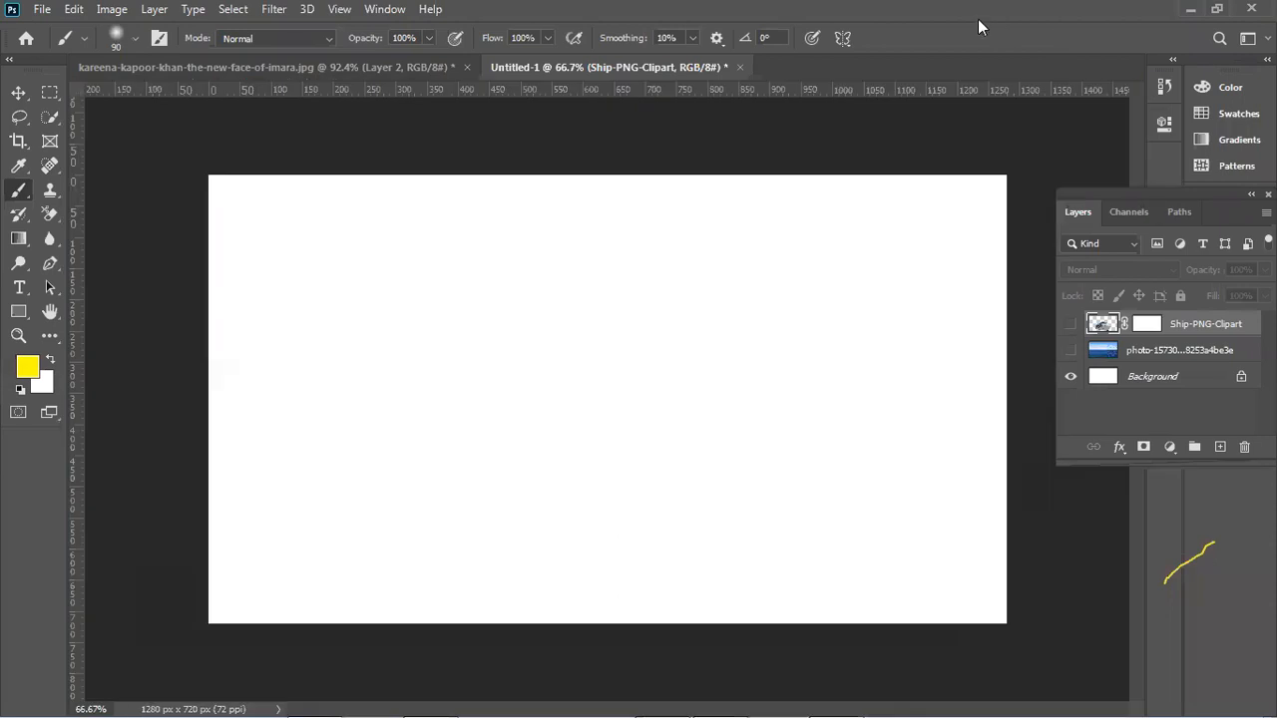
{"action": "left_click_drag", "start_coordinate": [977, 19], "coordinate": [1104, 79]}
{"action": "left_click_drag", "start_coordinate": [701, 89], "coordinate": [823, 130]}
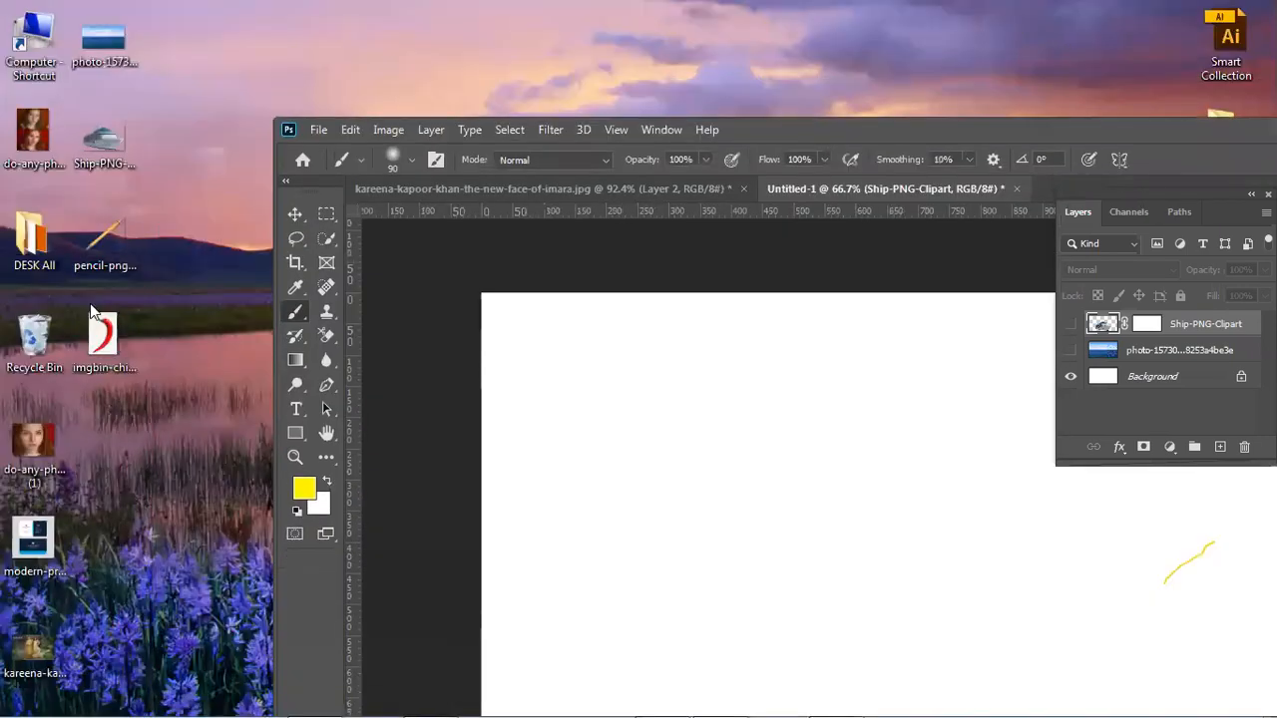
{"action": "left_click_drag", "start_coordinate": [115, 339], "coordinate": [649, 513]}
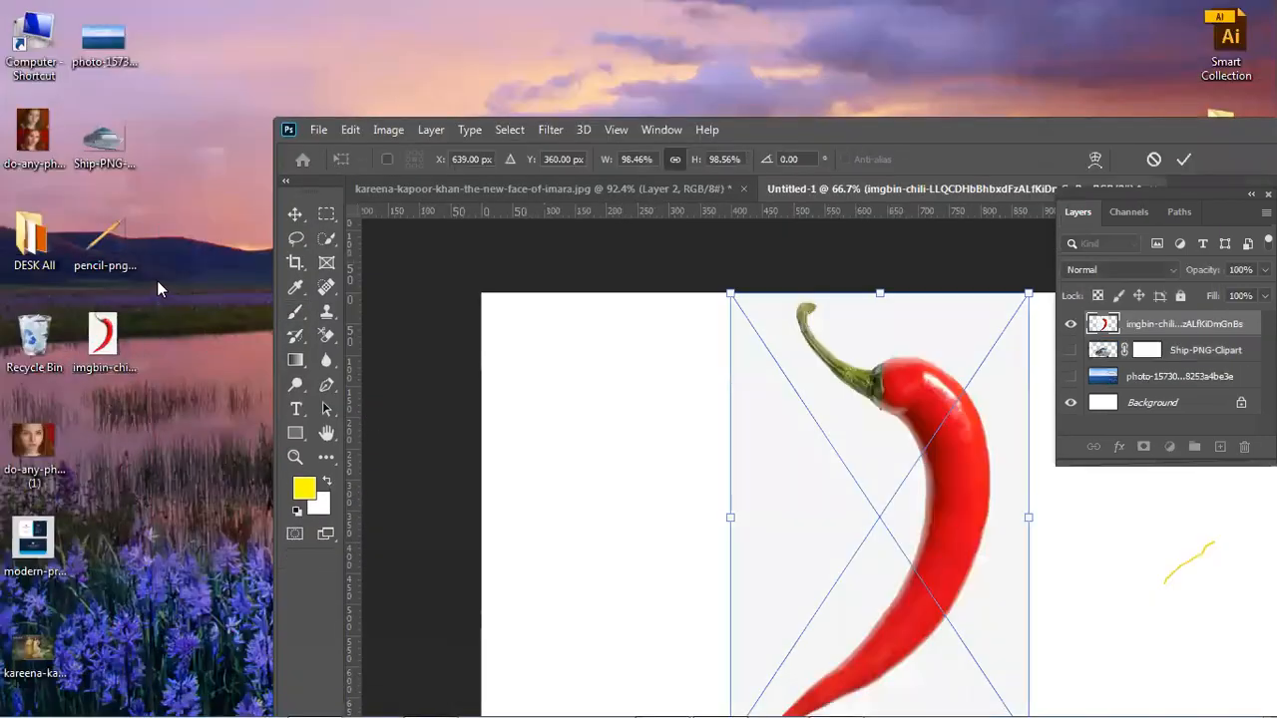
{"action": "key", "text": "b"}
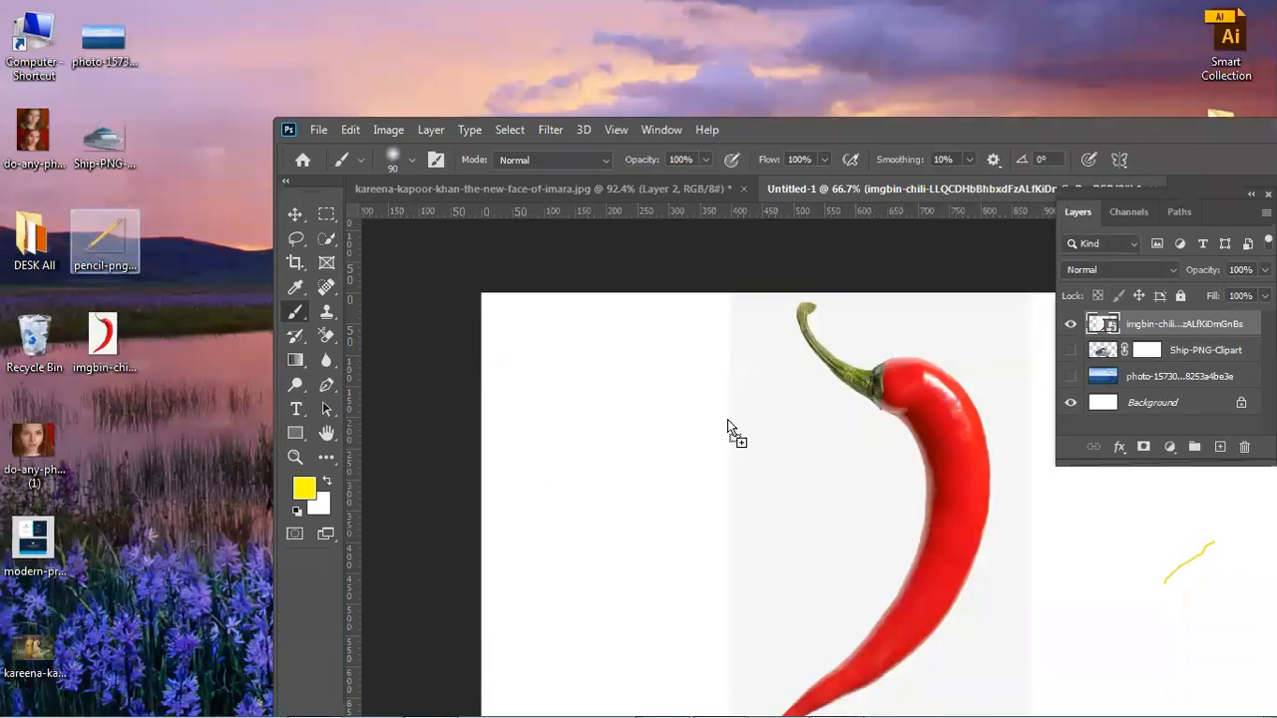
Place the downloaded pencil image over the chili, enlarge it to about 189% width, and deselect the layers.
{"action": "left_click_drag", "start_coordinate": [727, 421], "coordinate": [728, 399]}
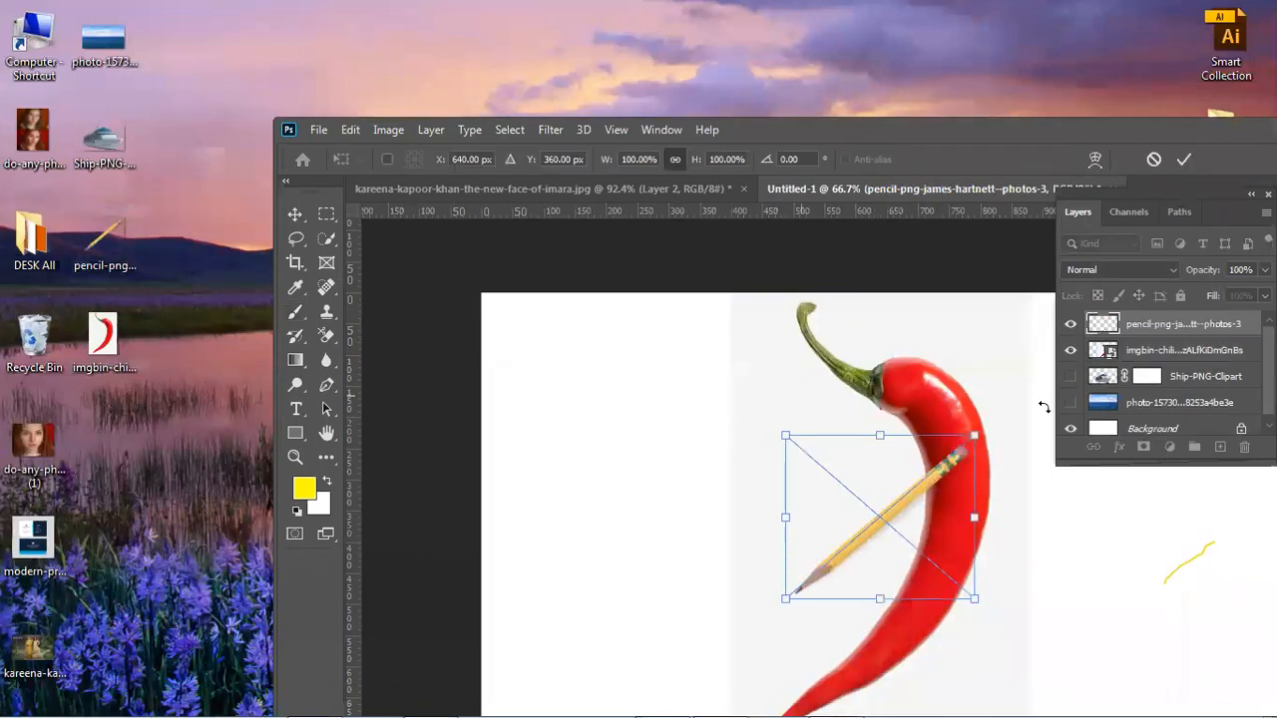
{"action": "left_click_drag", "start_coordinate": [977, 436], "coordinate": [1017, 404]}
{"action": "double_click", "coordinate": [875, 129]}
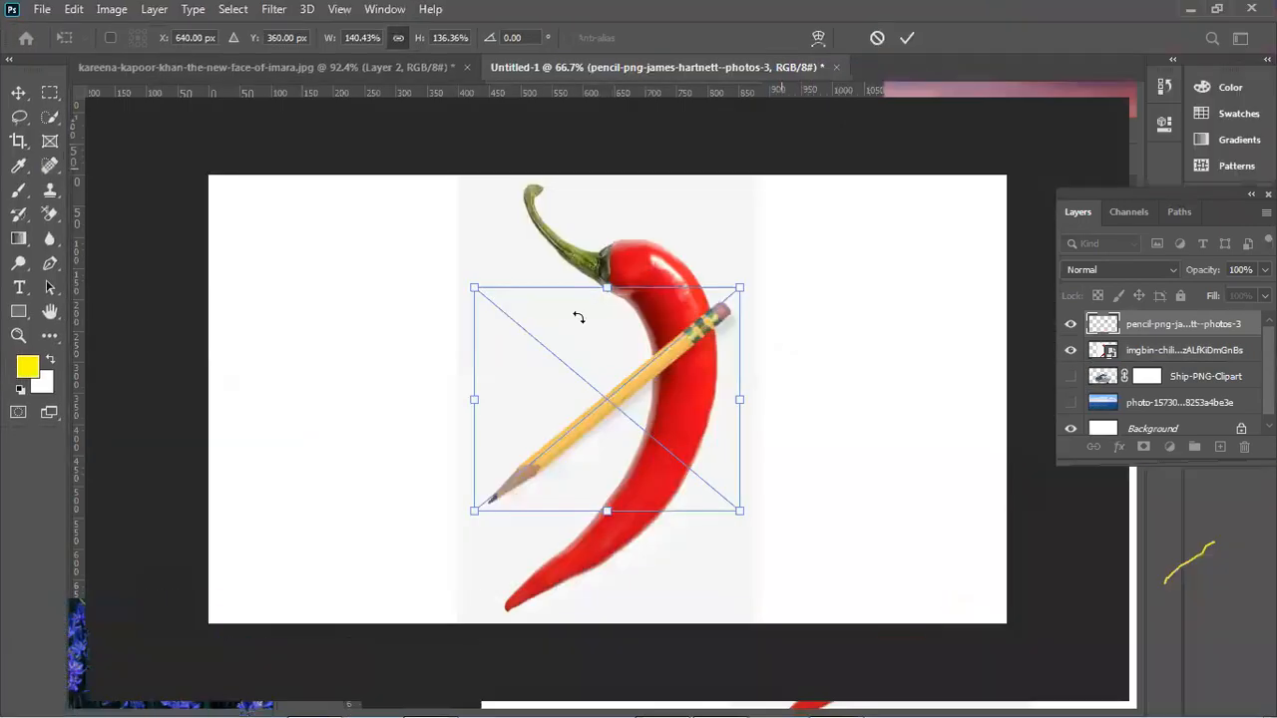
{"action": "mouse_move", "coordinate": [466, 289]}
{"action": "left_mouse_down"}
{"action": "mouse_move", "coordinate": [399, 180]}
{"action": "mouse_move", "coordinate": [389, 185]}
{"action": "left_mouse_up"}
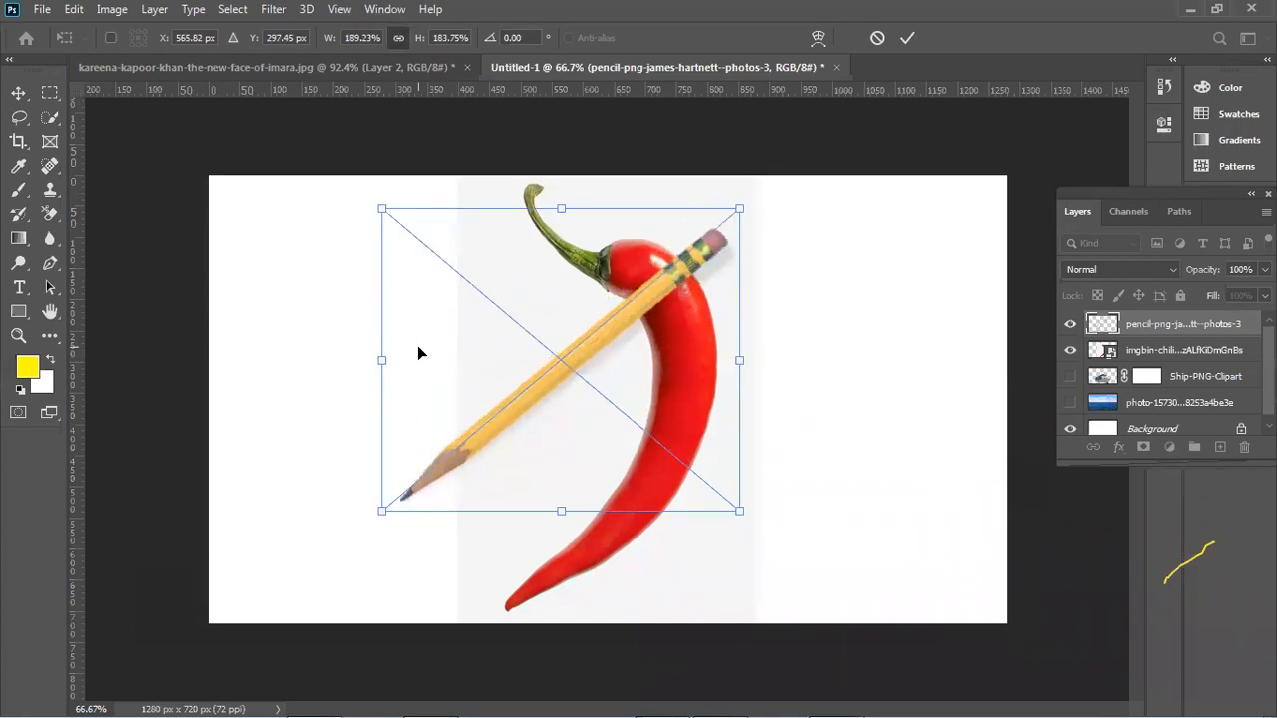
{"action": "key", "text": "b"}
{"action": "left_click", "coordinate": [18, 93]}
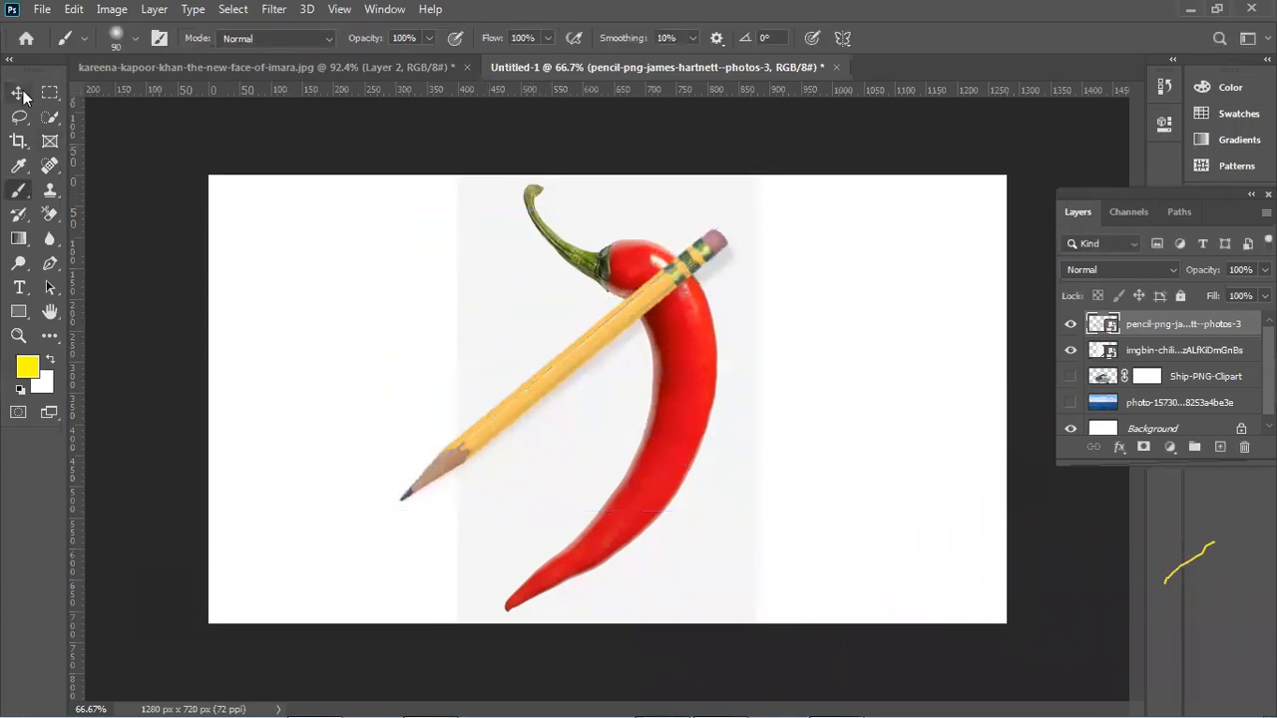
{"action": "left_click", "coordinate": [276, 282]}
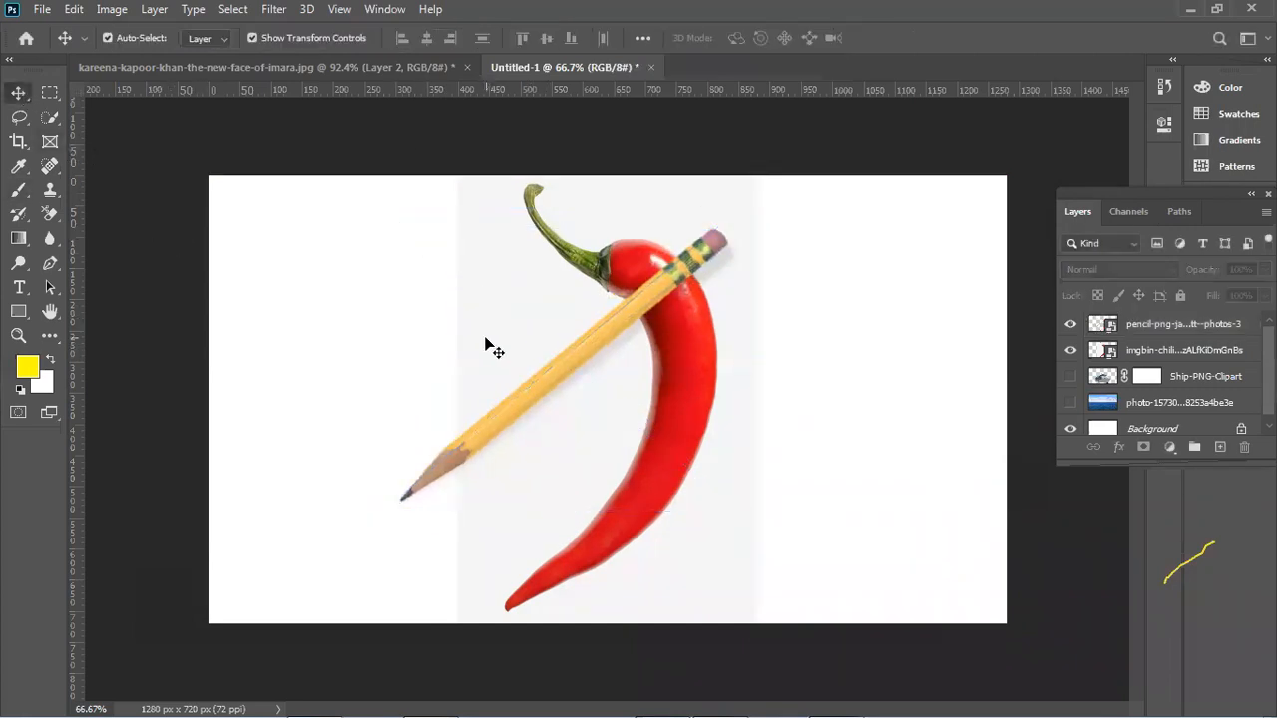
Sample the chili photo's light grey backdrop, add a new layer above the Background, and fill it with that colour.
{"action": "left_click", "coordinate": [18, 165]}
{"action": "left_click", "coordinate": [519, 321]}
{"action": "left_click", "coordinate": [1128, 427]}
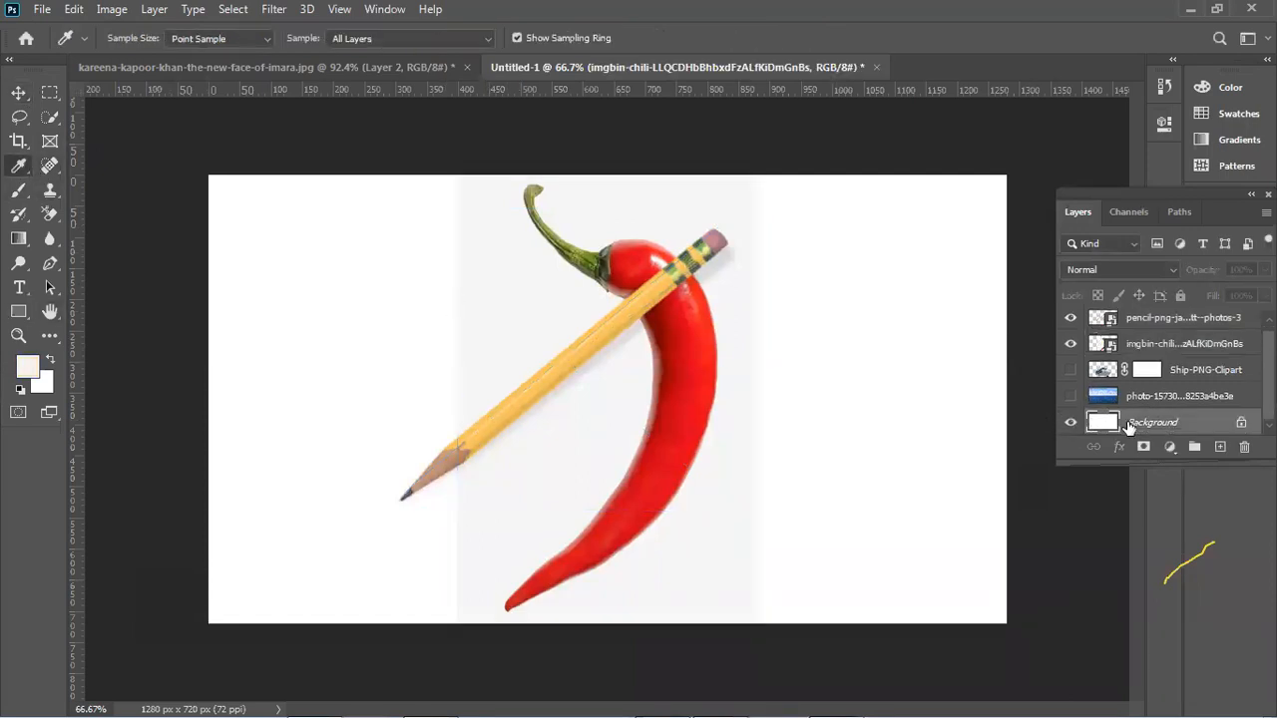
{"action": "left_click", "coordinate": [1218, 448]}
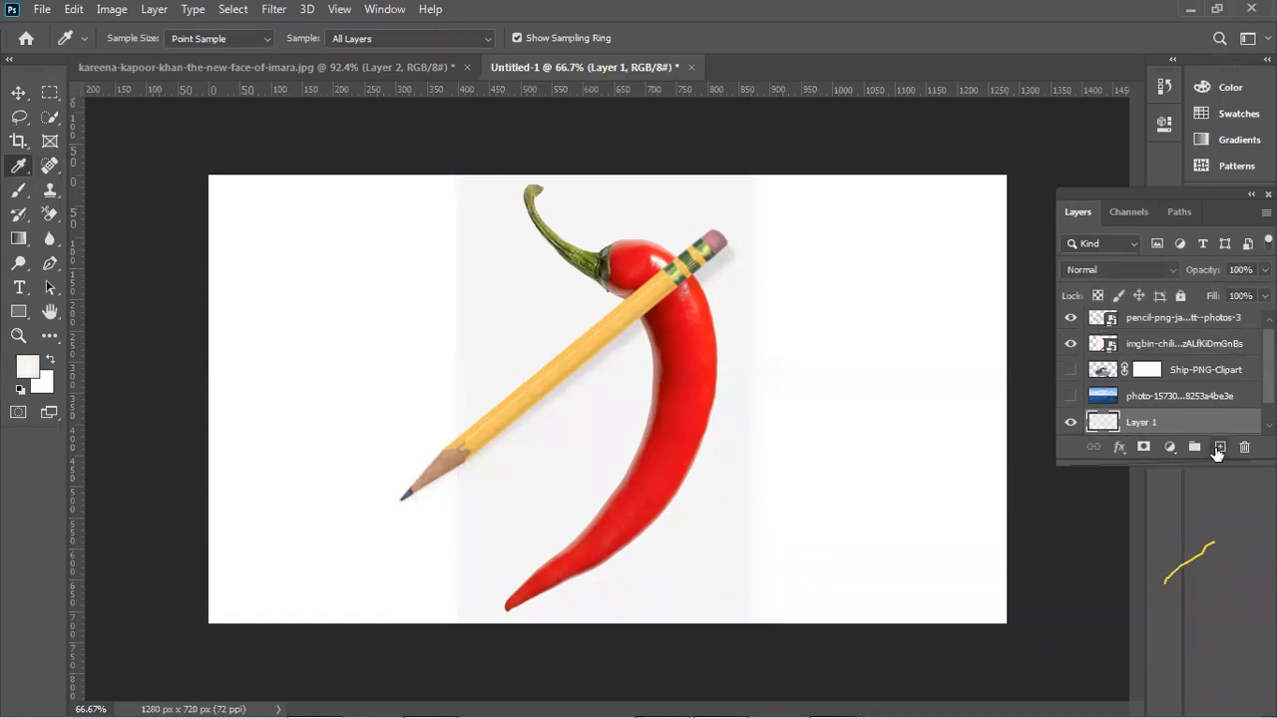
{"action": "key", "text": "alt+BackSpace"}
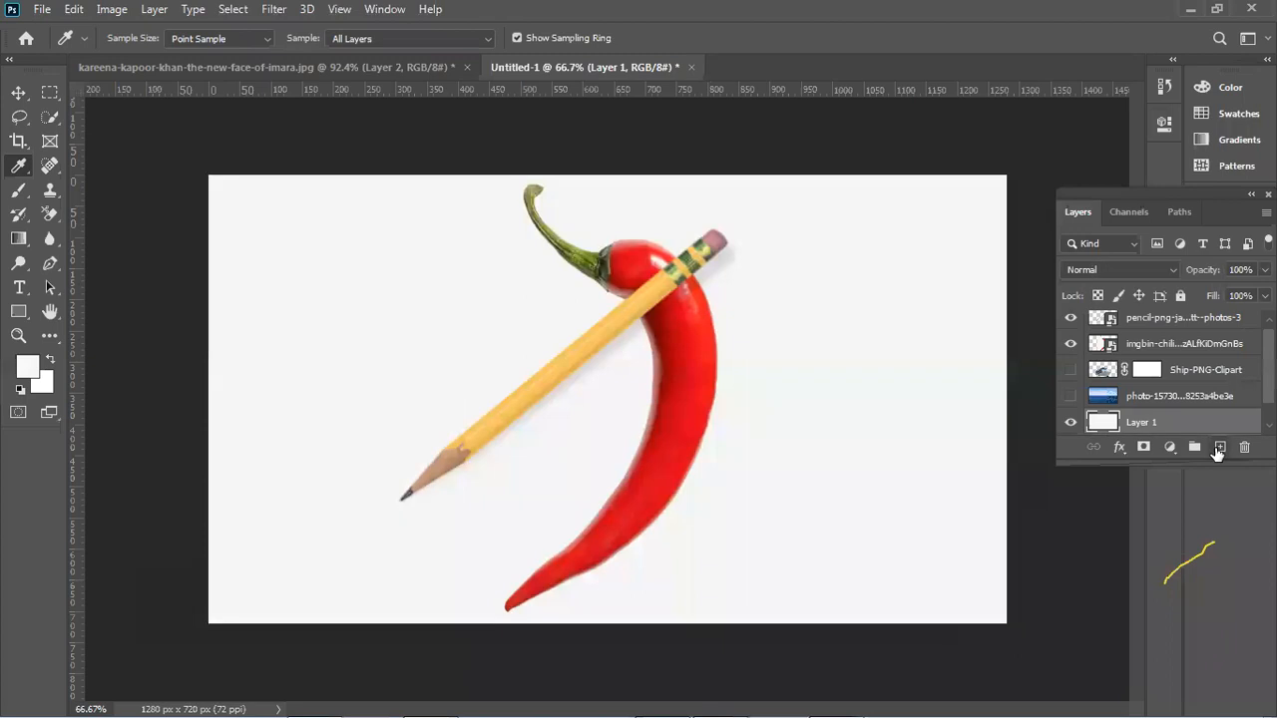
Move the pencil left so its eraser end sits over the top of the chili.
{"action": "key", "text": "v"}
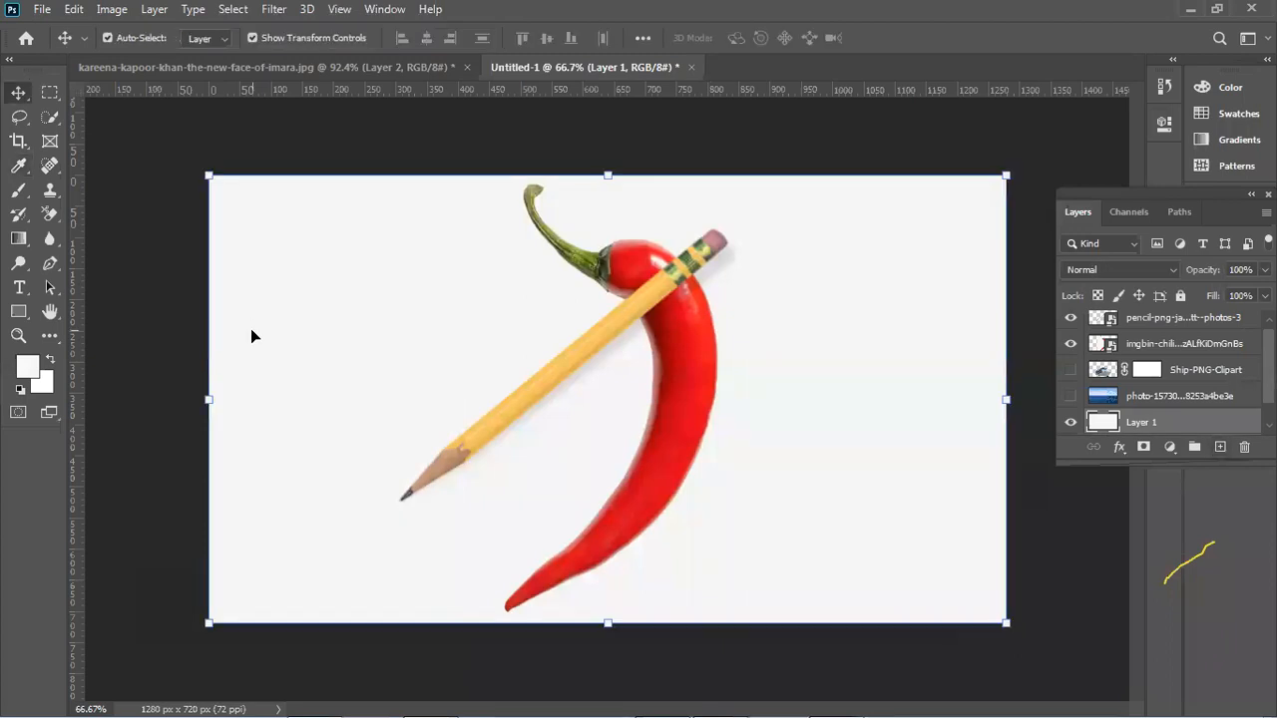
{"action": "left_click", "coordinate": [151, 361]}
{"action": "left_click_drag", "start_coordinate": [449, 409], "coordinate": [379, 409]}
Rotate the chili clockwise by about 90° so it lies horizontally with its stem to the right.
{"action": "left_click", "coordinate": [681, 314]}
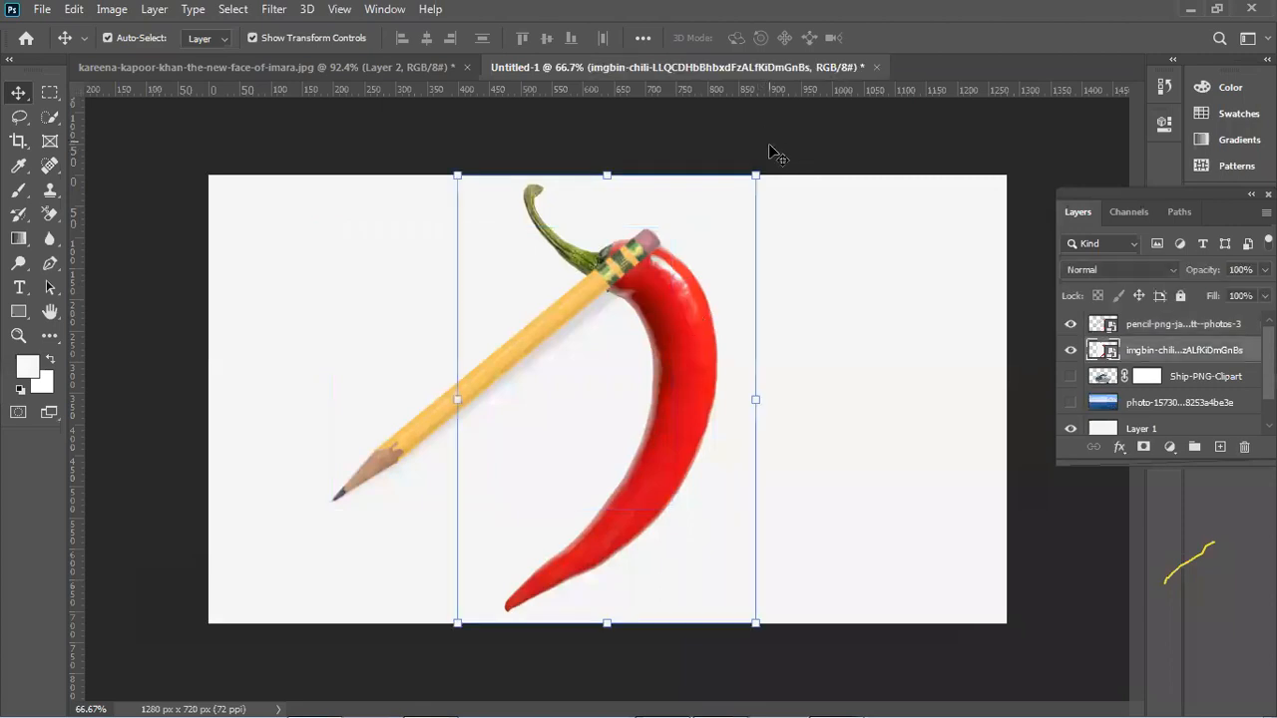
{"action": "left_click_drag", "start_coordinate": [761, 163], "coordinate": [727, 479]}
{"action": "key", "text": "Return"}
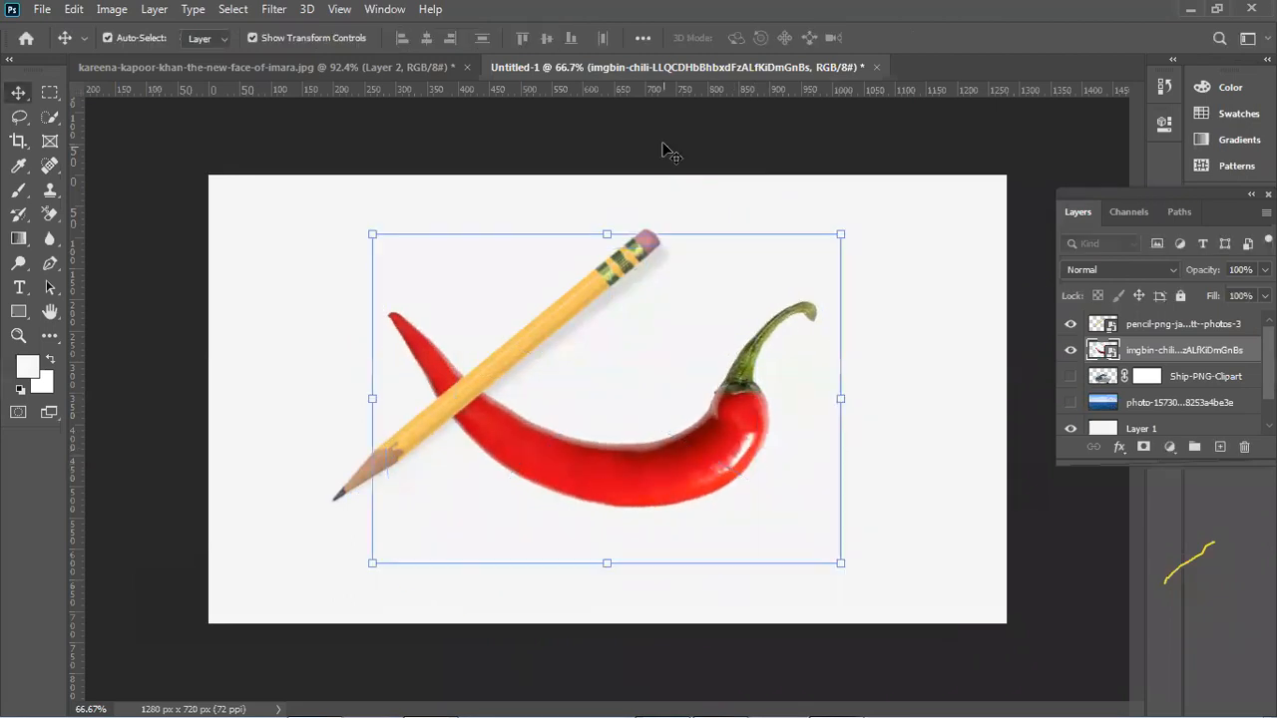
{"action": "left_click", "coordinate": [663, 149]}
Rotate the pencil clockwise by about 85° and enlarge it to about 219% width, laying it diagonally over the chili's tip.
{"action": "left_click", "coordinate": [637, 254]}
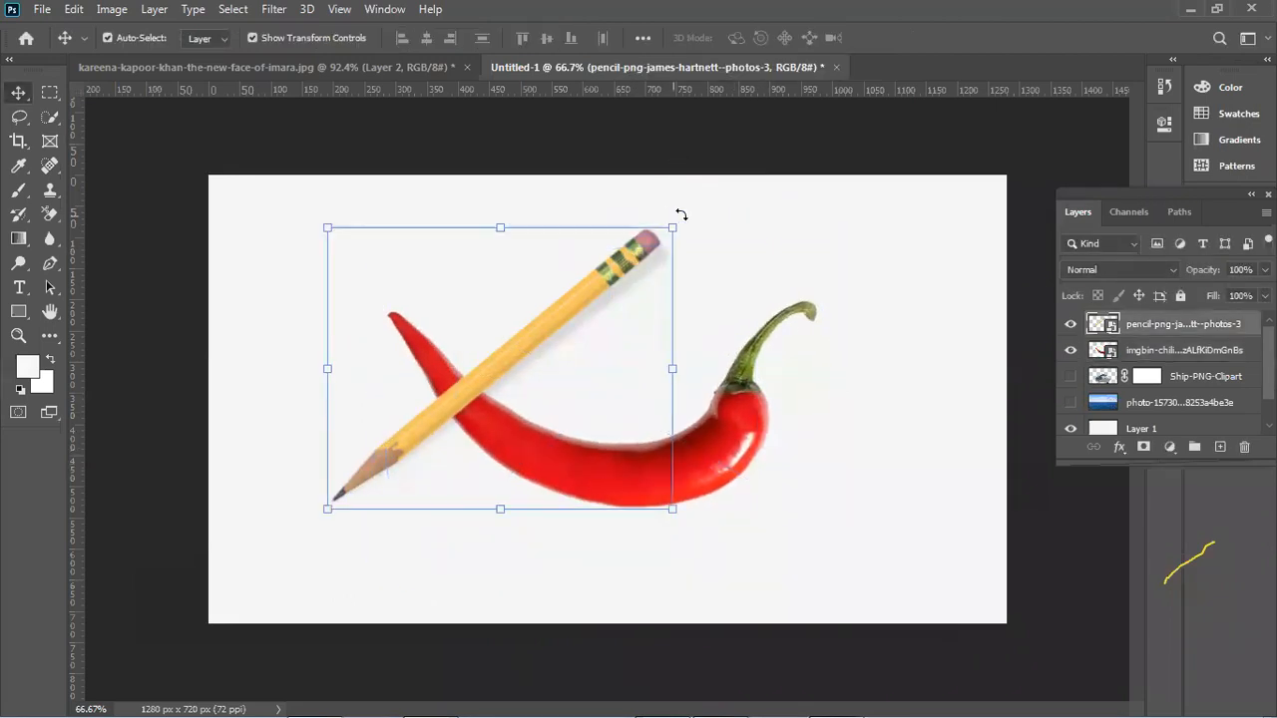
{"action": "mouse_move", "coordinate": [672, 228]}
{"action": "left_mouse_down"}
{"action": "mouse_move", "coordinate": [664, 362]}
{"action": "mouse_move", "coordinate": [645, 402]}
{"action": "mouse_move", "coordinate": [781, 212]}
{"action": "left_mouse_up"}
{"action": "mouse_move", "coordinate": [759, 130]}
{"action": "left_mouse_down"}
{"action": "mouse_move", "coordinate": [887, 250]}
{"action": "mouse_move", "coordinate": [892, 349]}
{"action": "mouse_move", "coordinate": [849, 402]}
{"action": "mouse_move", "coordinate": [758, 444]}
{"action": "mouse_move", "coordinate": [664, 444]}
{"action": "mouse_move", "coordinate": [640, 465]}
{"action": "left_mouse_up"}
{"action": "left_click_drag", "start_coordinate": [611, 389], "coordinate": [679, 559]}
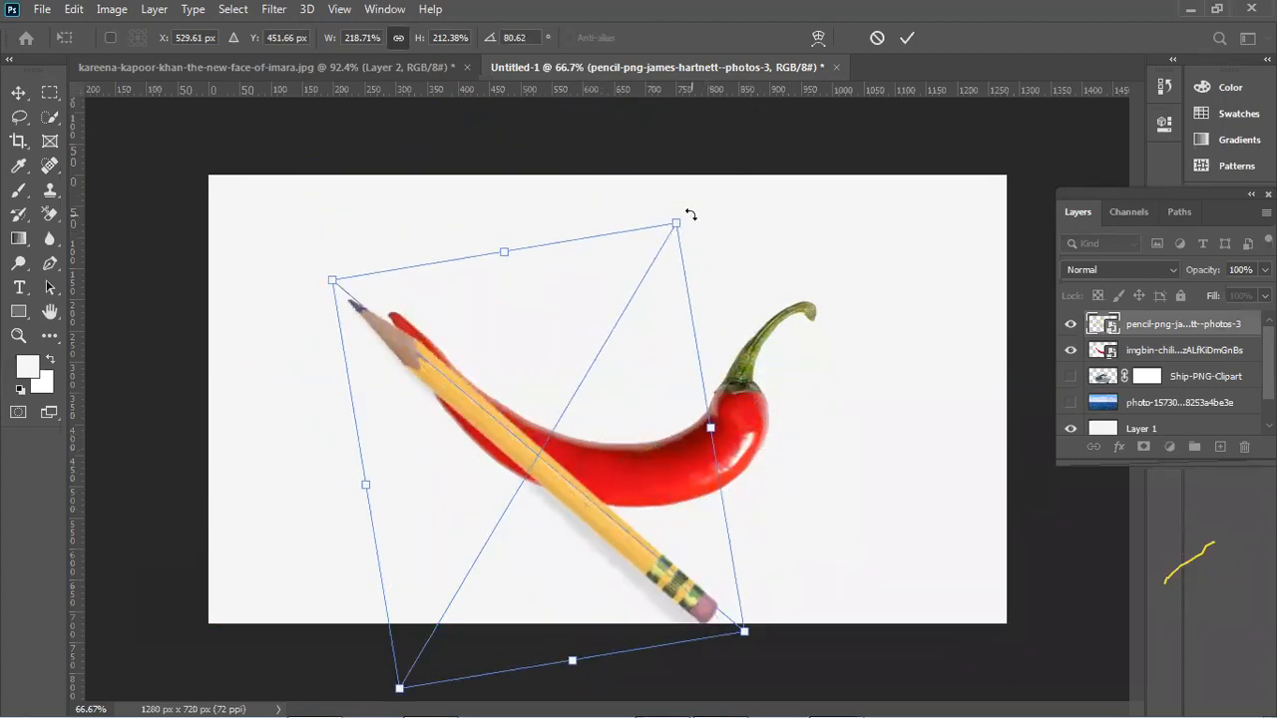
{"action": "left_click_drag", "start_coordinate": [690, 214], "coordinate": [713, 221]}
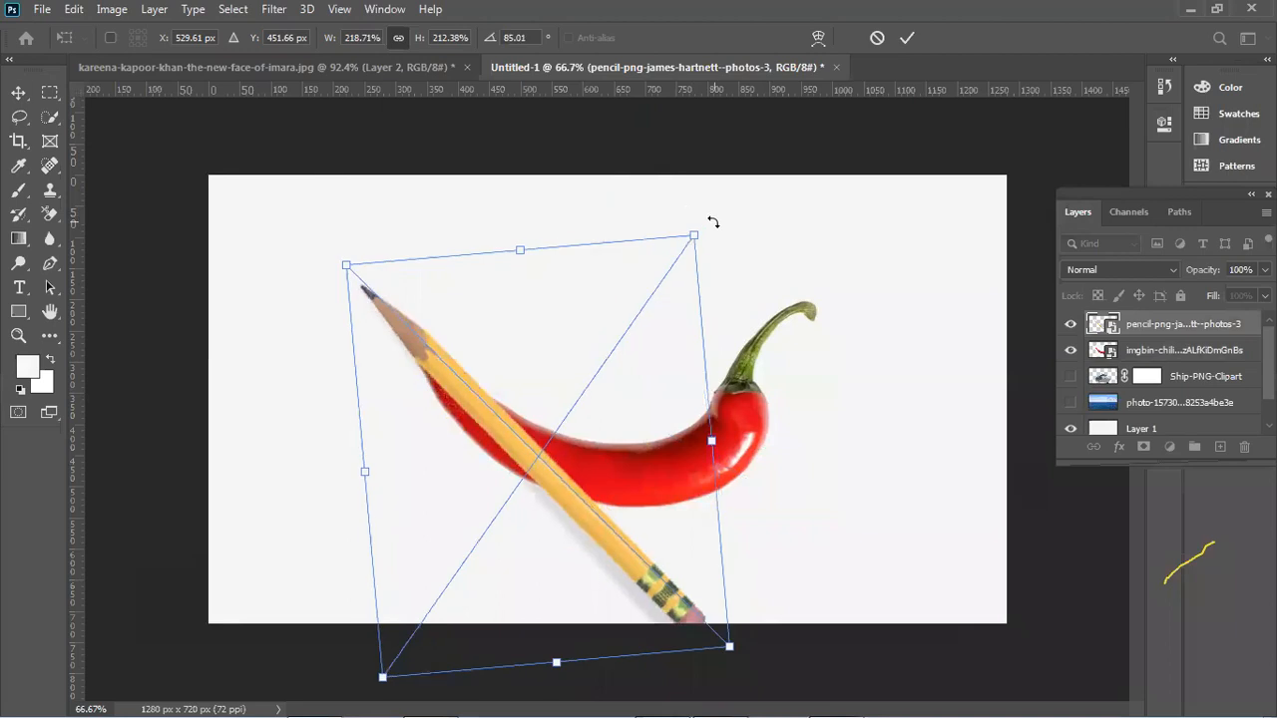
{"action": "key", "text": "Return"}
Hide the pencil and chili layers in Untitled-1 and show the ship and ocean photo layers again.
{"action": "left_click", "coordinate": [385, 68]}
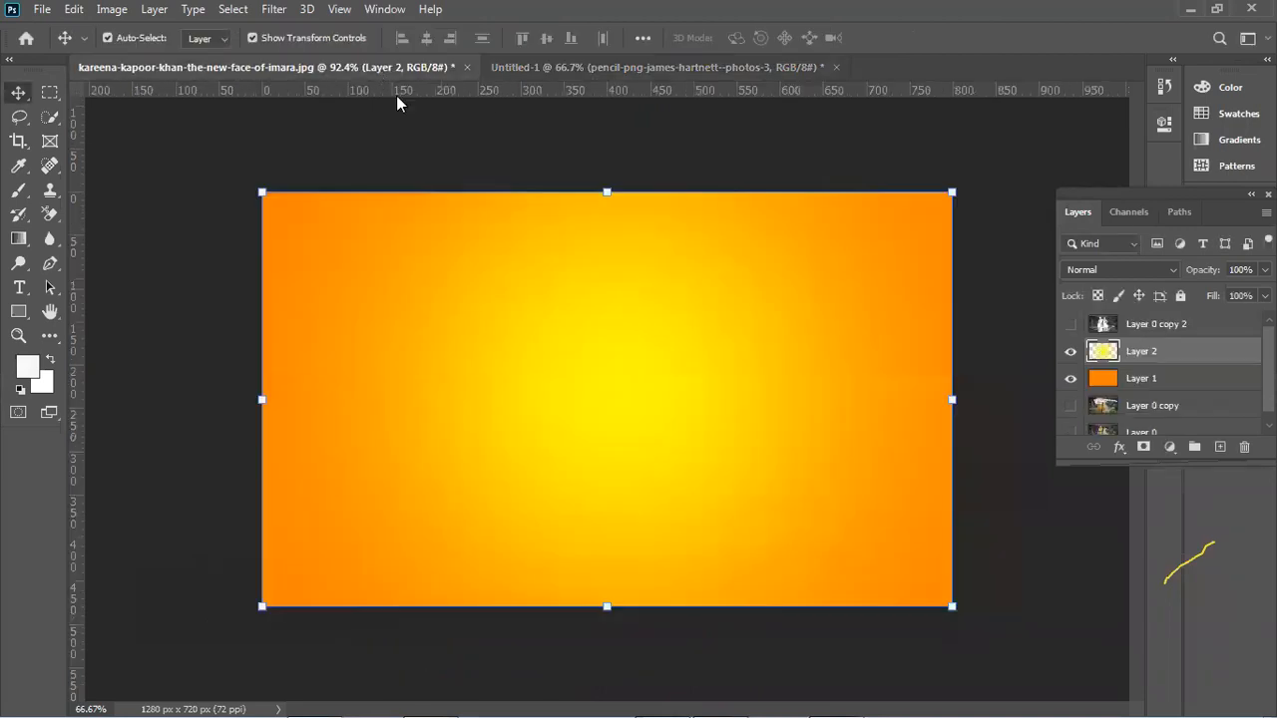
{"action": "left_click", "coordinate": [690, 65]}
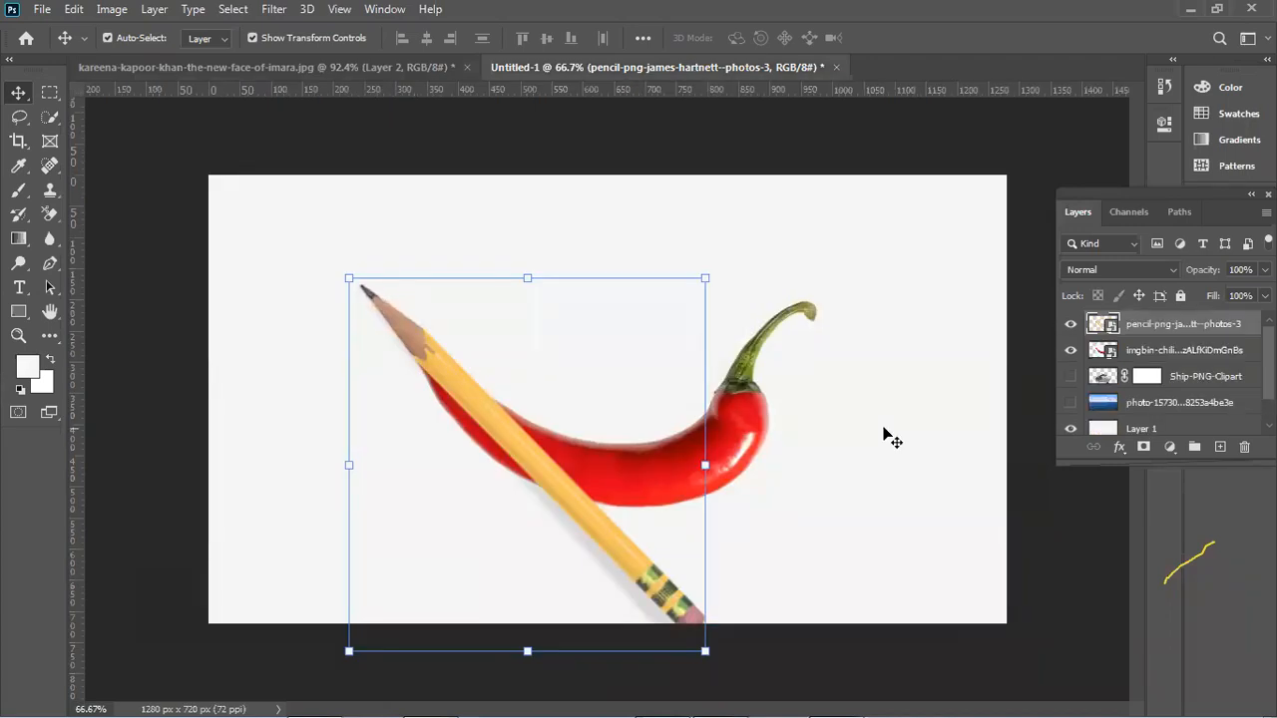
{"action": "left_click_drag", "start_coordinate": [1070, 323], "coordinate": [1070, 350]}
{"action": "left_click", "coordinate": [1071, 376]}
{"action": "left_click", "coordinate": [1071, 402]}
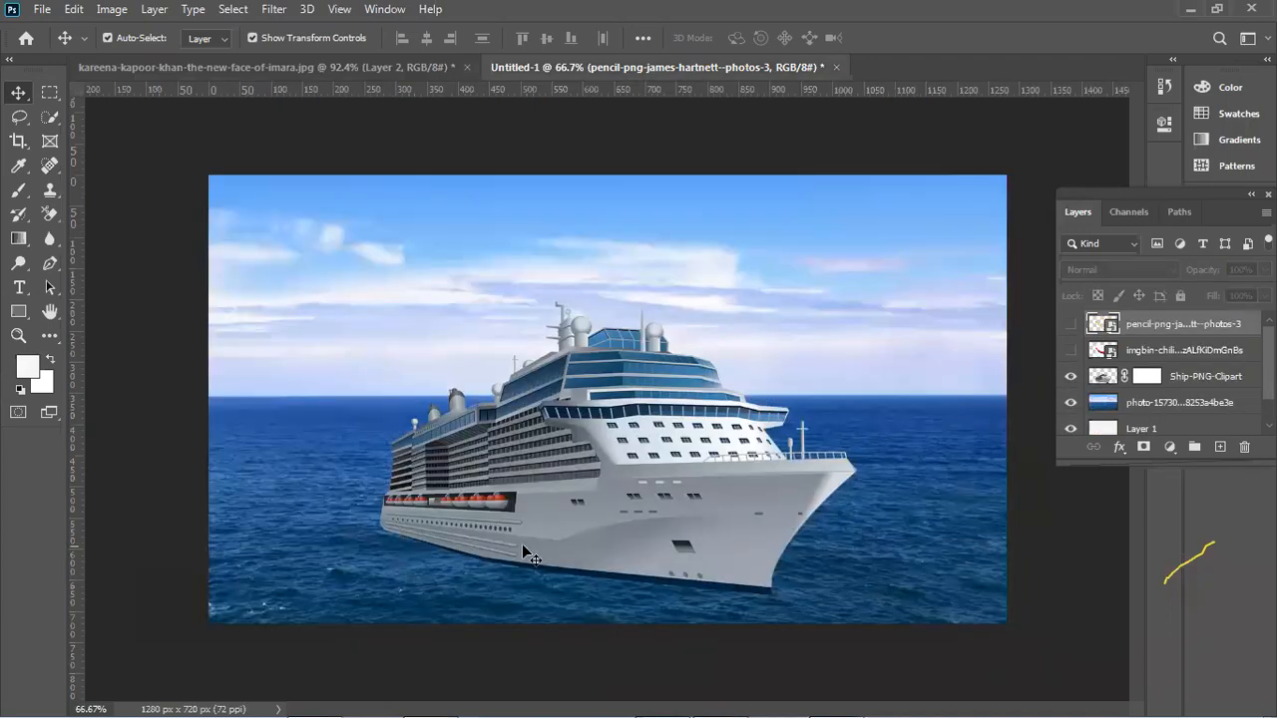
Outline the ship's lower hull with a Pen path, convert it to a selection, delete that area from the ship layer, and deselect.
{"action": "left_click", "coordinate": [50, 263]}
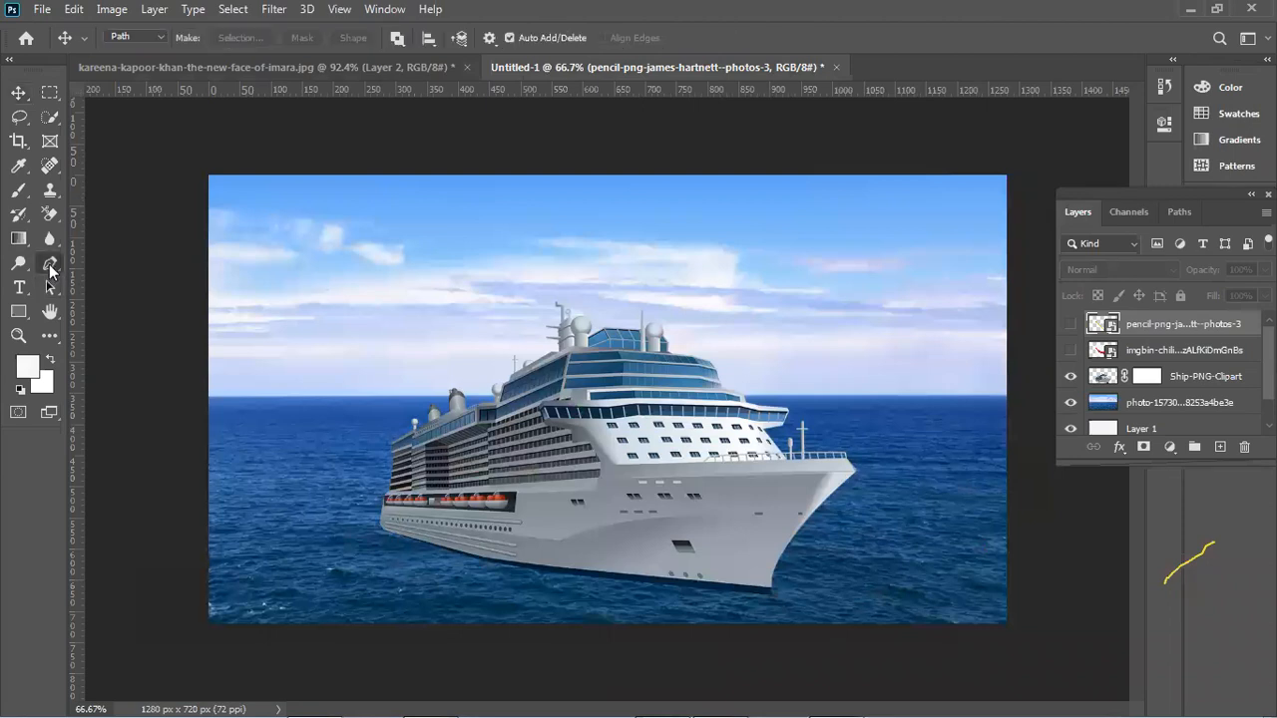
{"action": "left_click", "coordinate": [367, 521]}
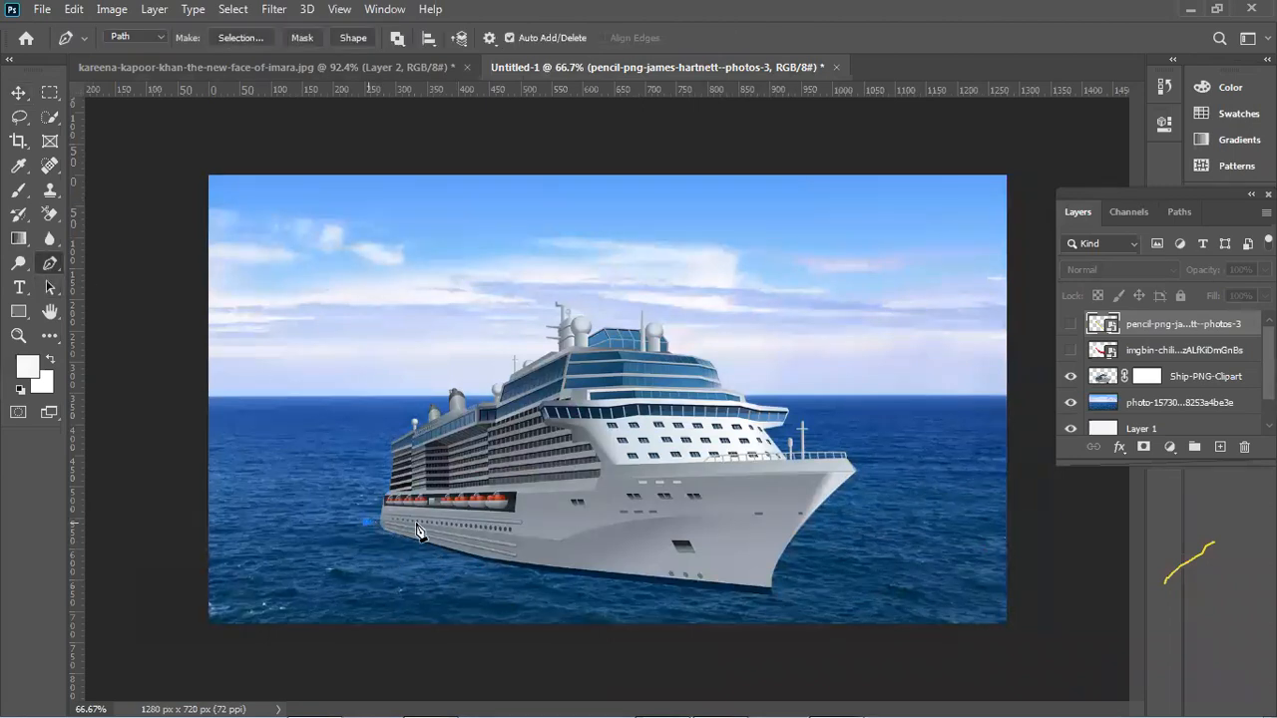
{"action": "left_click_drag", "start_coordinate": [483, 546], "coordinate": [545, 551]}
{"action": "left_click_drag", "start_coordinate": [758, 564], "coordinate": [797, 592]}
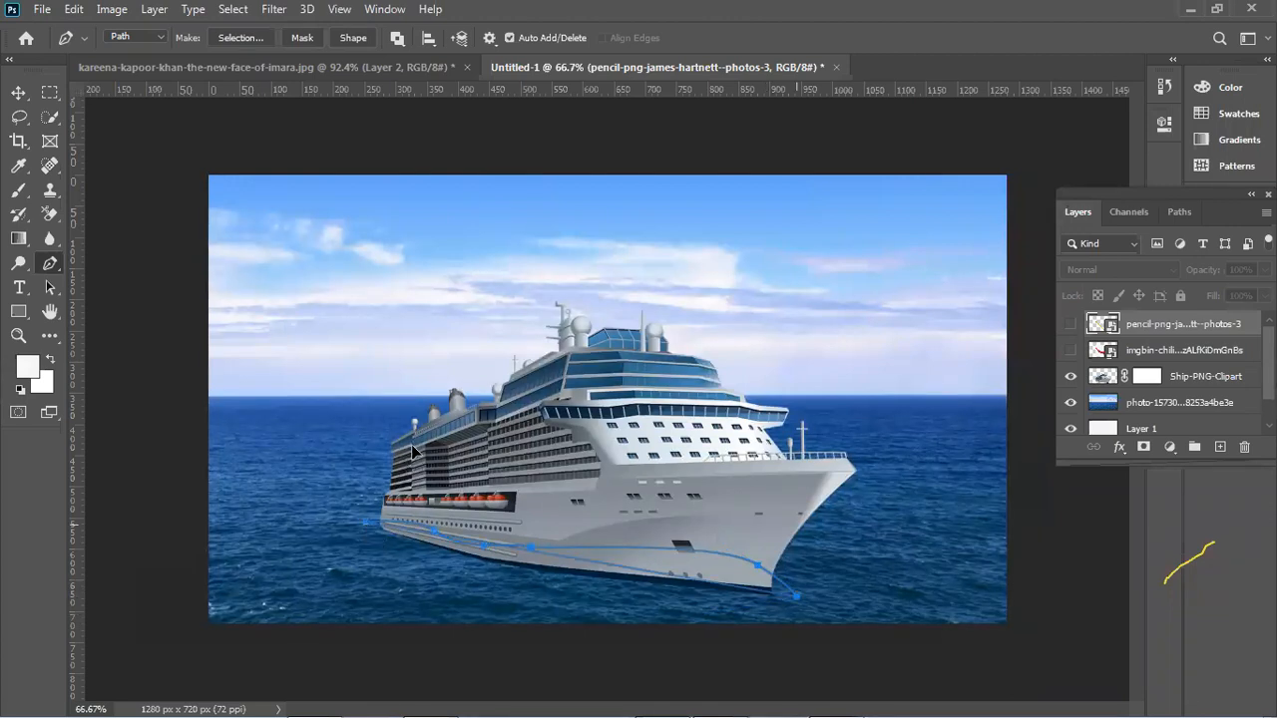
{"action": "left_click_drag", "start_coordinate": [368, 409], "coordinate": [283, 399]}
{"action": "key", "text": "ctrl+Return"}
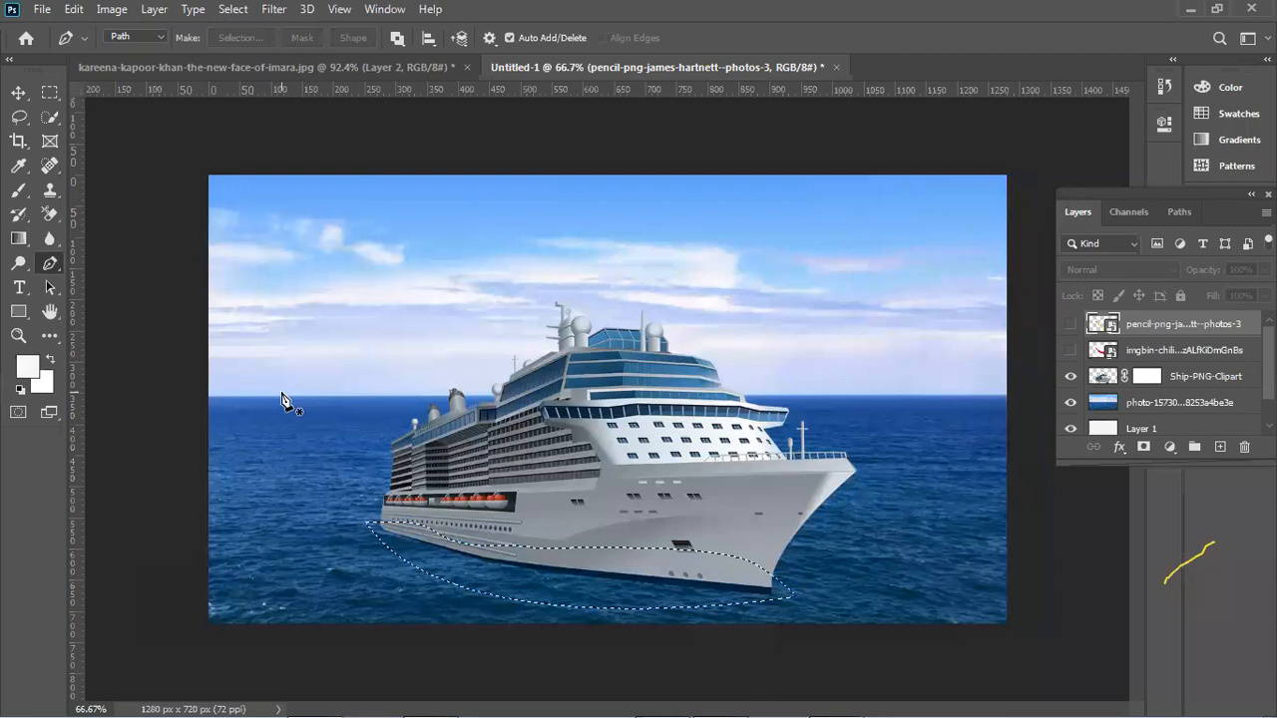
{"action": "left_click", "coordinate": [1110, 377]}
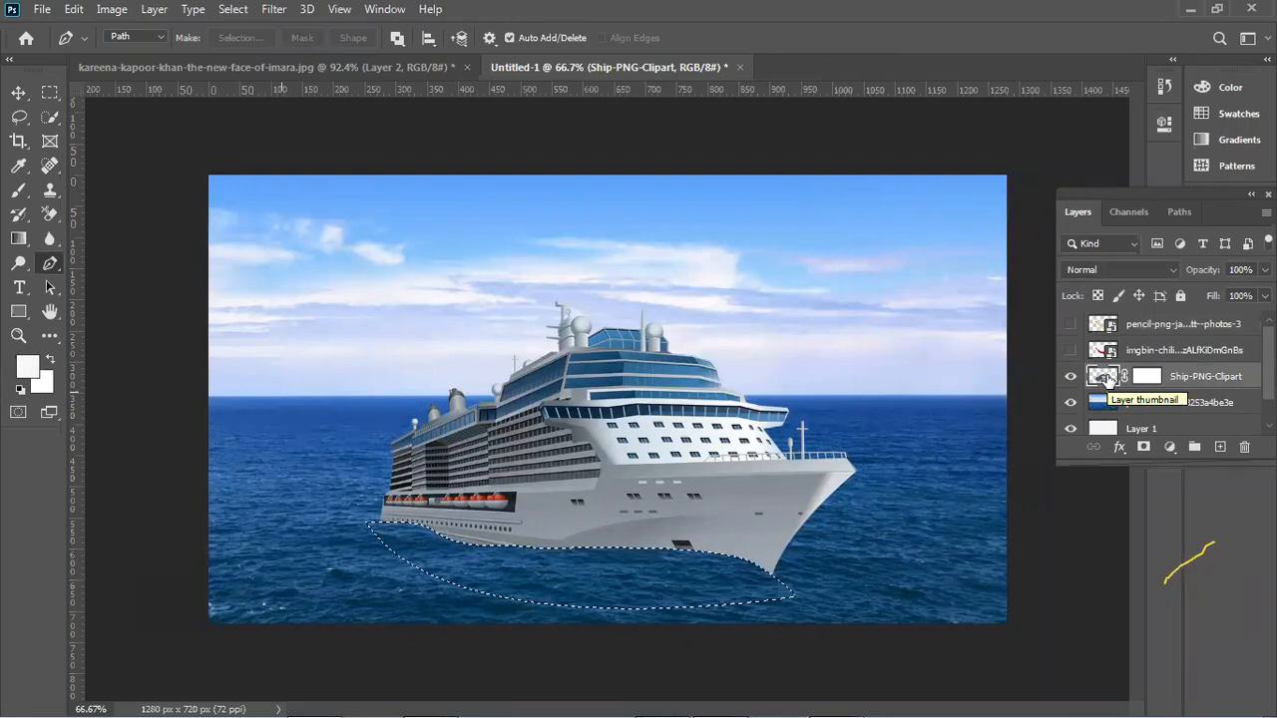
{"action": "key", "text": "ctrl+d"}
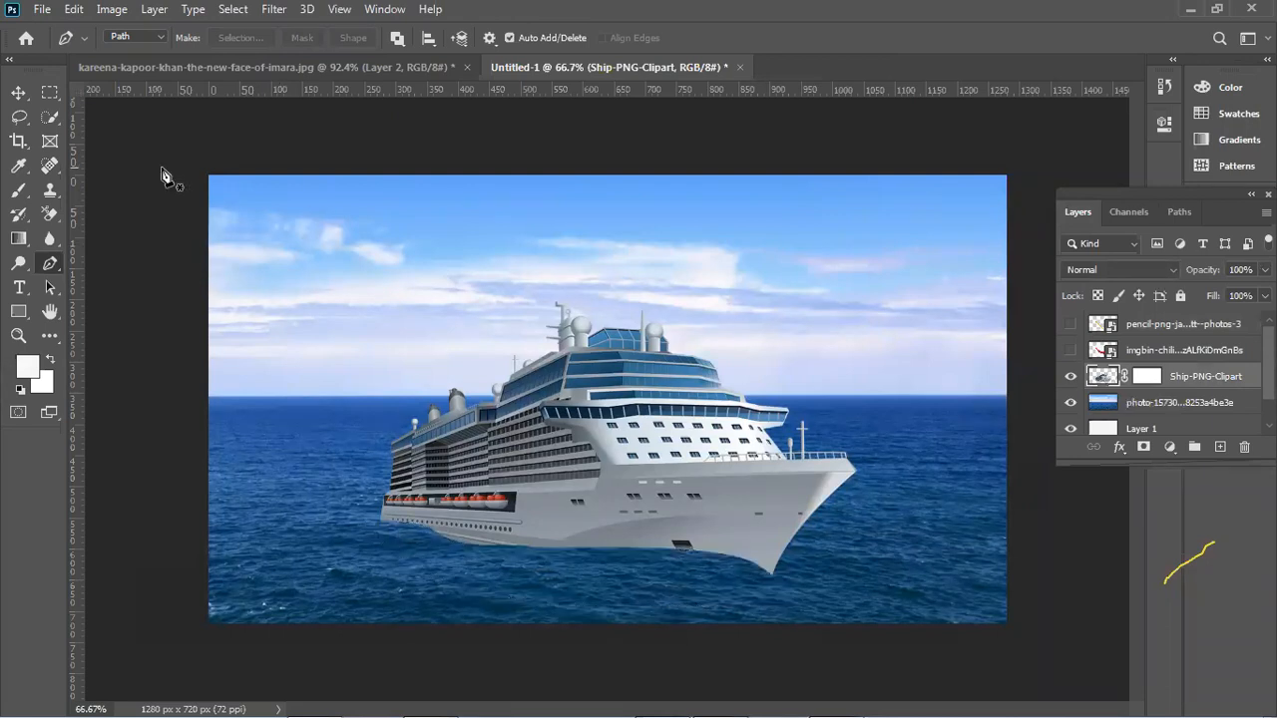
Move the cut-off ship slightly up and left on the sea and examine its trimmed hull edge.
{"action": "left_click", "coordinate": [18, 92]}
{"action": "left_click", "coordinate": [114, 240]}
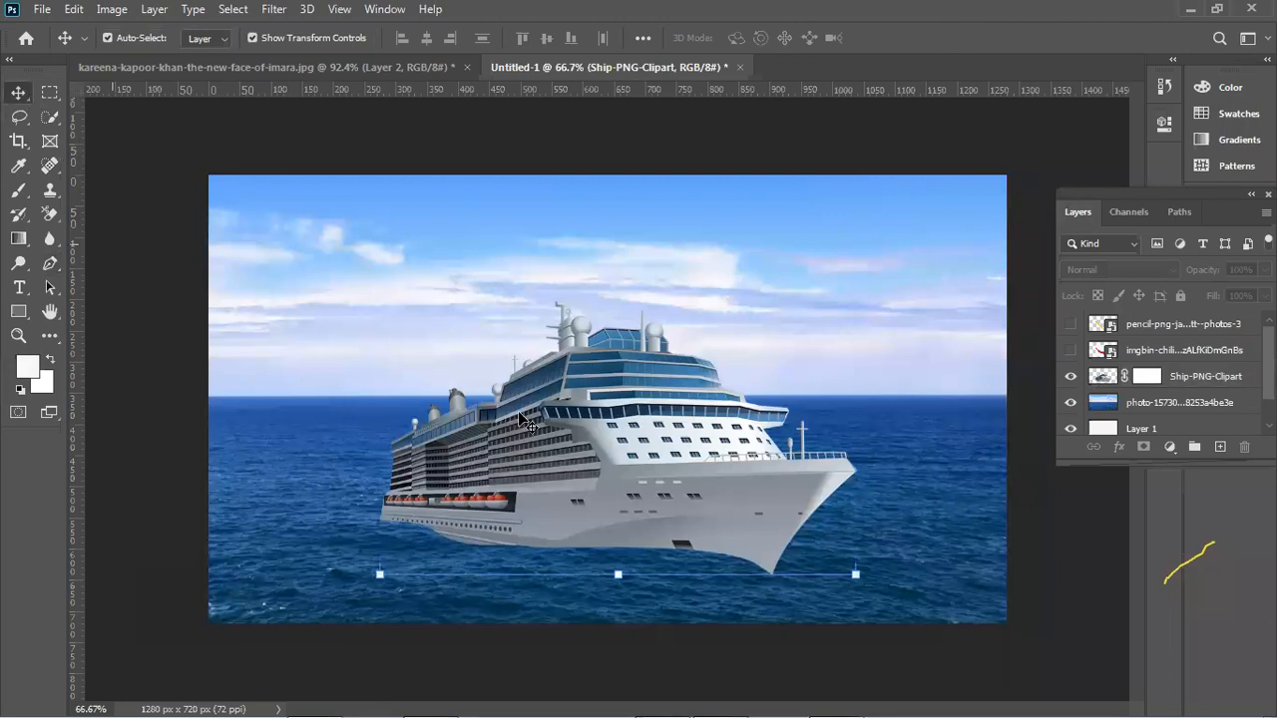
{"action": "left_click_drag", "start_coordinate": [591, 436], "coordinate": [574, 405]}
{"action": "left_click", "coordinate": [935, 369]}
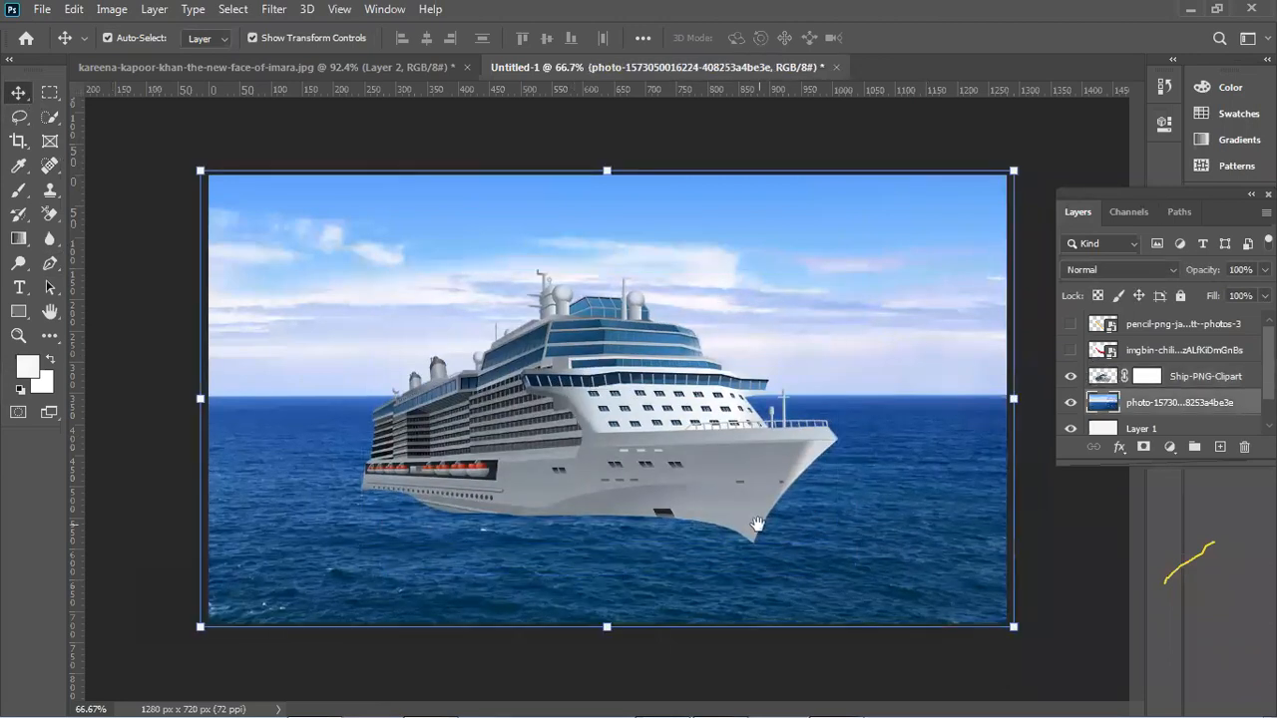
{"action": "left_click", "coordinate": [652, 531]}
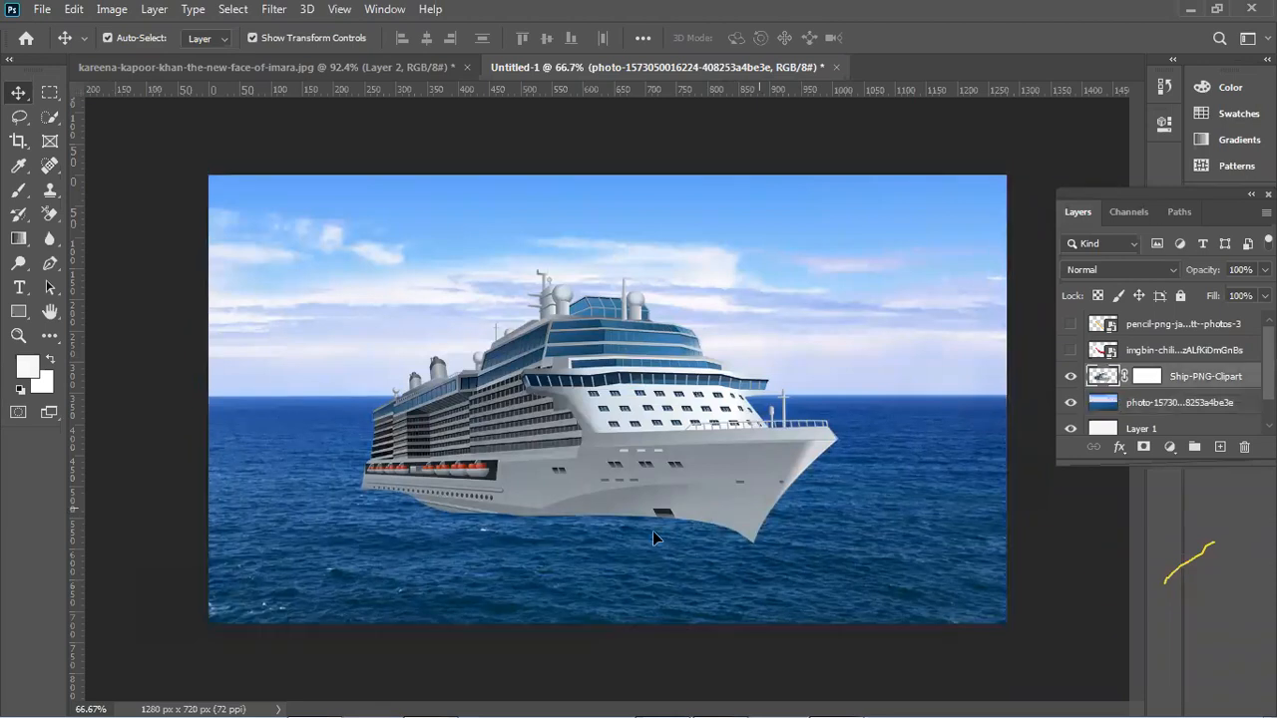
{"action": "scroll", "coordinate": [648, 532], "scroll_direction": "up", "scroll_amount": 2}
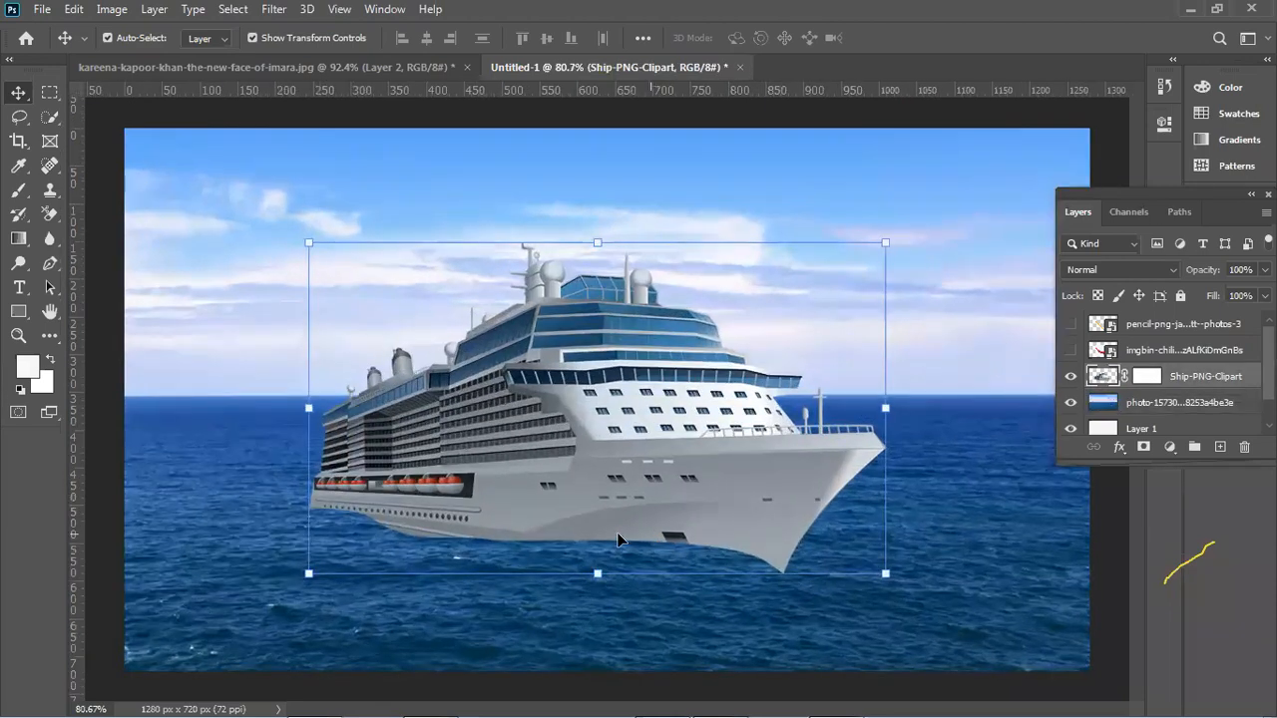
{"action": "scroll", "coordinate": [619, 540], "scroll_direction": "down", "scroll_amount": 1}
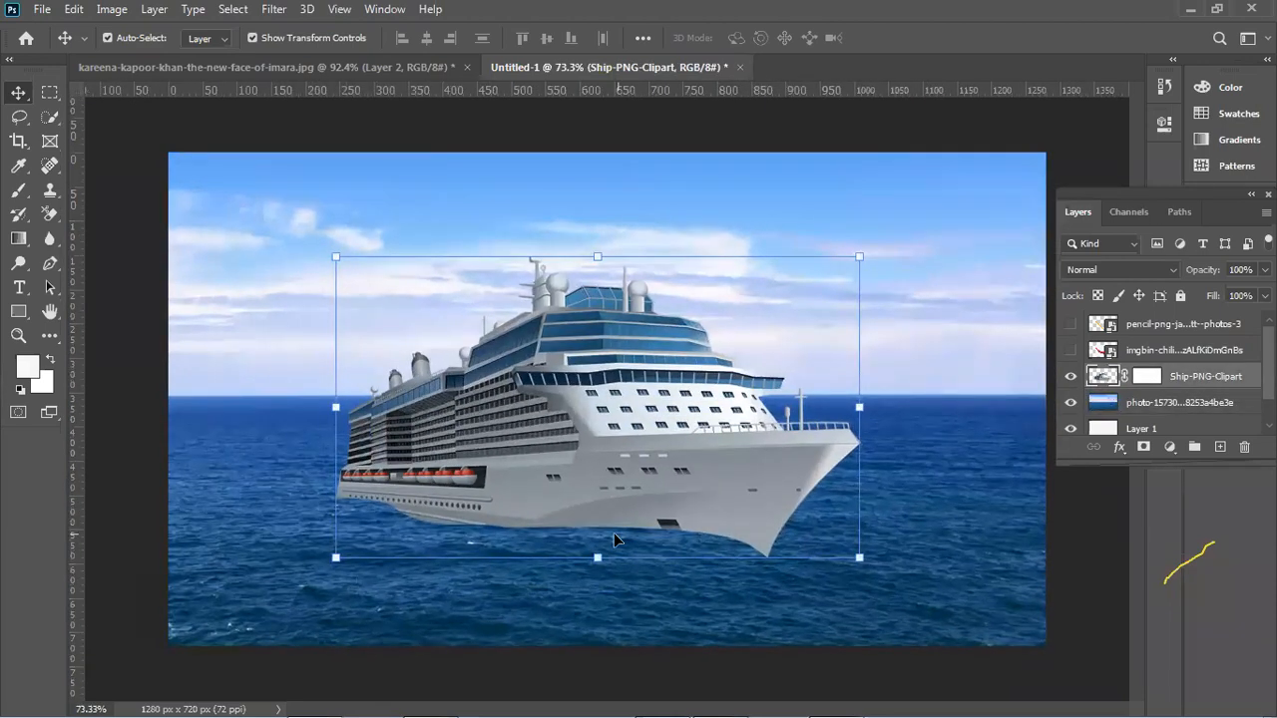
{"action": "scroll", "coordinate": [615, 540], "scroll_direction": "down", "scroll_amount": 3}
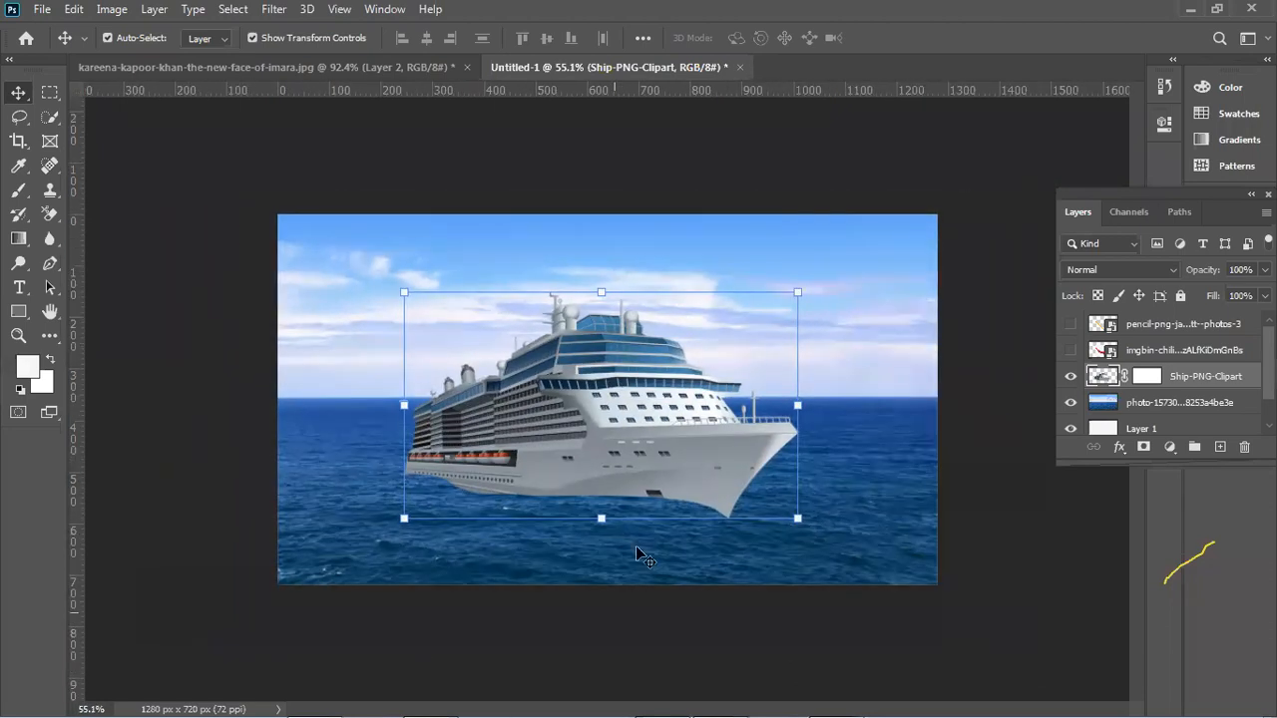
Undo the ship's move and the hull deletion, and shift the complete ship slightly left and up.
{"action": "left_click", "coordinate": [677, 523]}
{"action": "scroll", "coordinate": [677, 521], "scroll_direction": "up", "scroll_amount": 2}
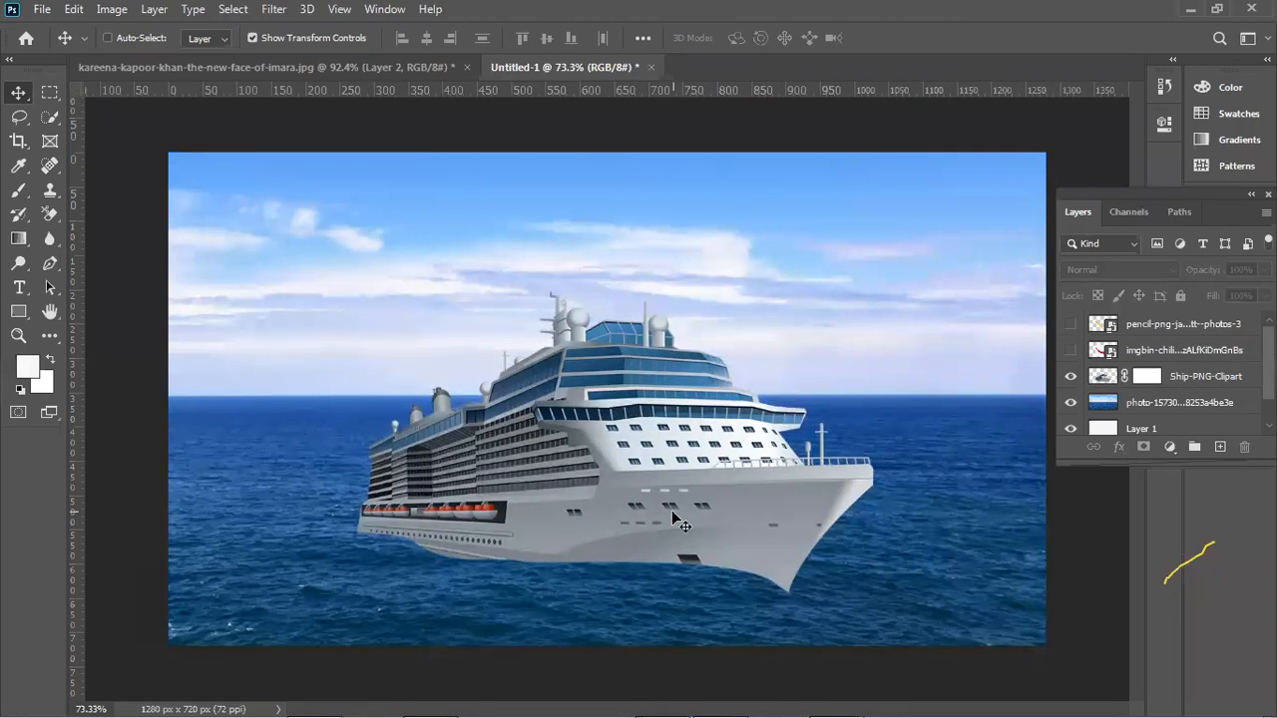
{"action": "left_click_drag", "start_coordinate": [685, 529], "coordinate": [657, 514]}
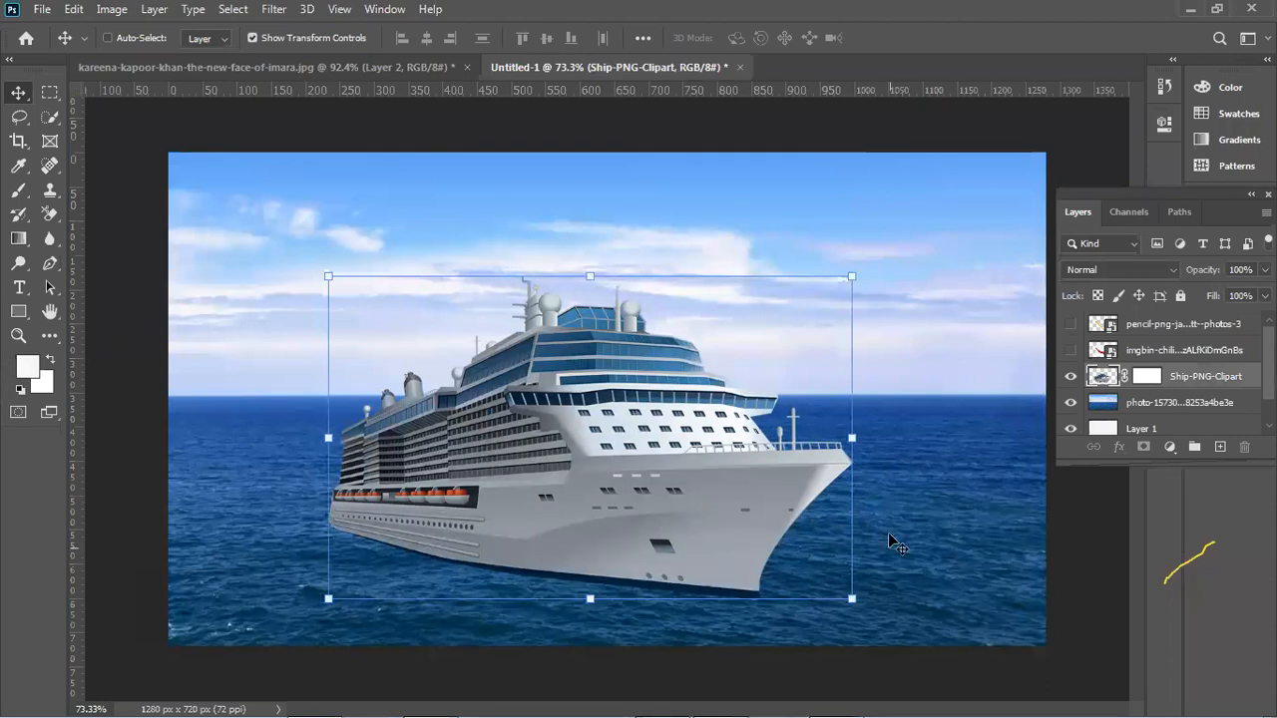
Paint on the ship's layer mask with a soft black brush along the hull's lower edge to blend it into the water.
{"action": "left_click", "coordinate": [1146, 376]}
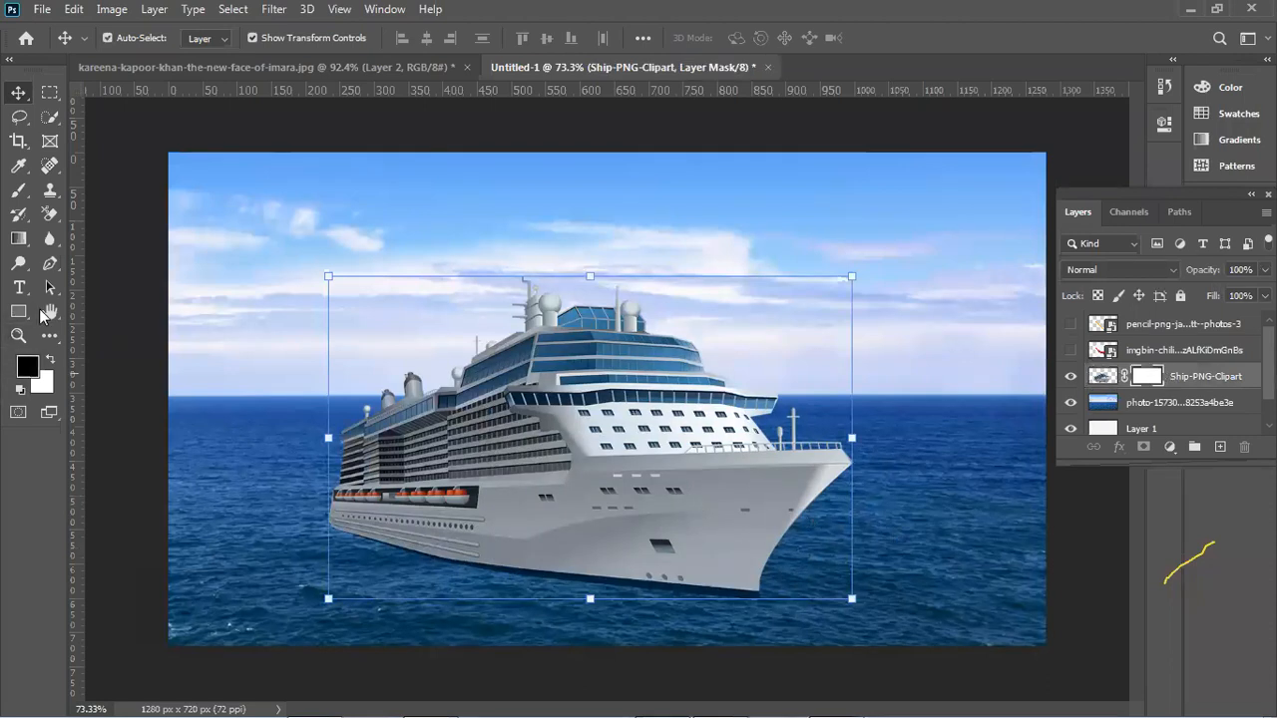
{"action": "left_click", "coordinate": [19, 190]}
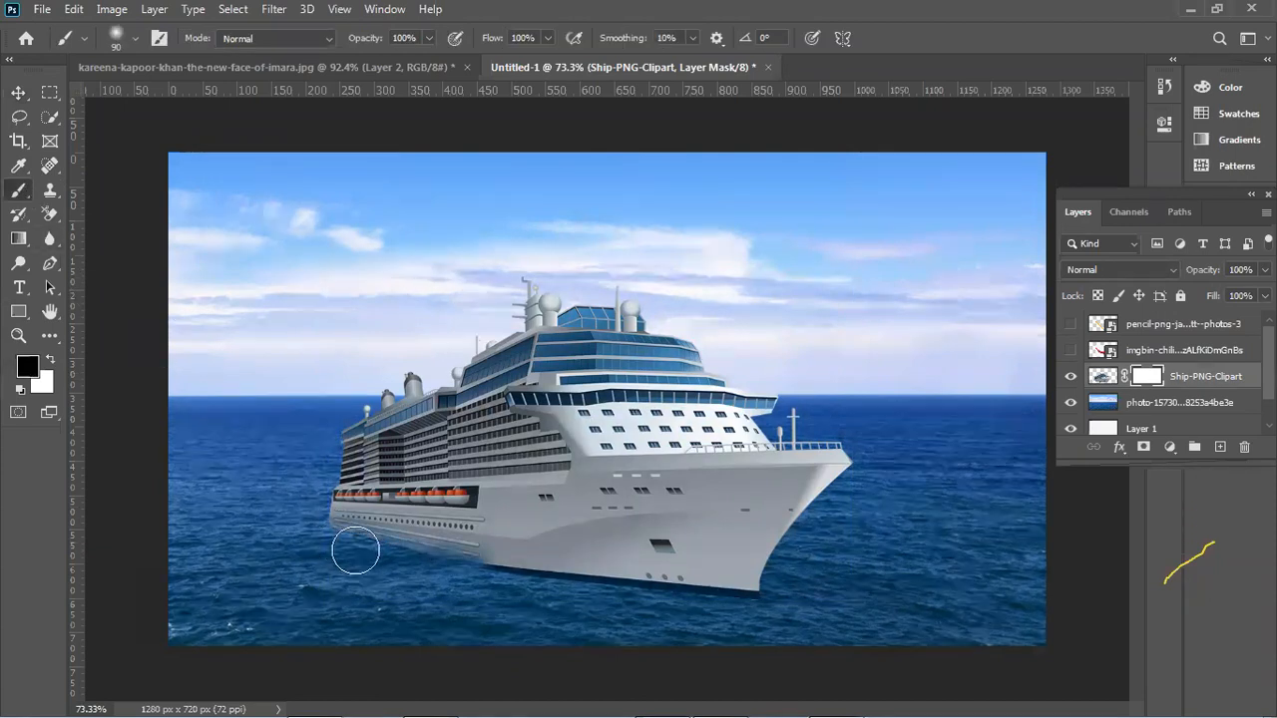
{"action": "mouse_move", "coordinate": [448, 568]}
{"action": "left_mouse_down"}
{"action": "mouse_move", "coordinate": [577, 592]}
{"action": "mouse_move", "coordinate": [515, 591]}
{"action": "mouse_move", "coordinate": [492, 607]}
{"action": "mouse_move", "coordinate": [612, 600]}
{"action": "mouse_move", "coordinate": [658, 616]}
{"action": "mouse_move", "coordinate": [581, 599]}
{"action": "mouse_move", "coordinate": [703, 610]}
{"action": "mouse_move", "coordinate": [763, 583]}
{"action": "mouse_move", "coordinate": [761, 612]}
{"action": "mouse_move", "coordinate": [592, 595]}
{"action": "mouse_move", "coordinate": [561, 617]}
{"action": "left_mouse_up"}
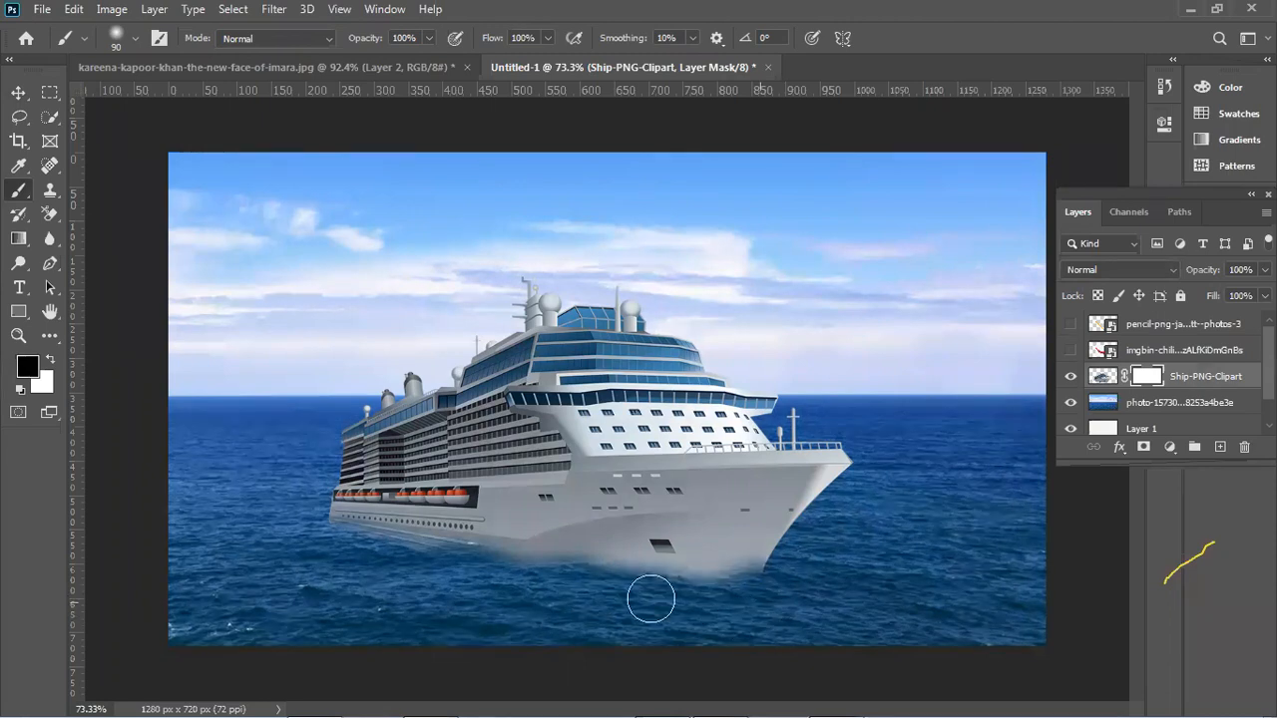
Move the masked ship straight up a little on the ocean, and select the ocean photo layer.
{"action": "left_click", "coordinate": [18, 91]}
{"action": "left_click", "coordinate": [100, 250]}
{"action": "left_click_drag", "start_coordinate": [659, 520], "coordinate": [654, 468]}
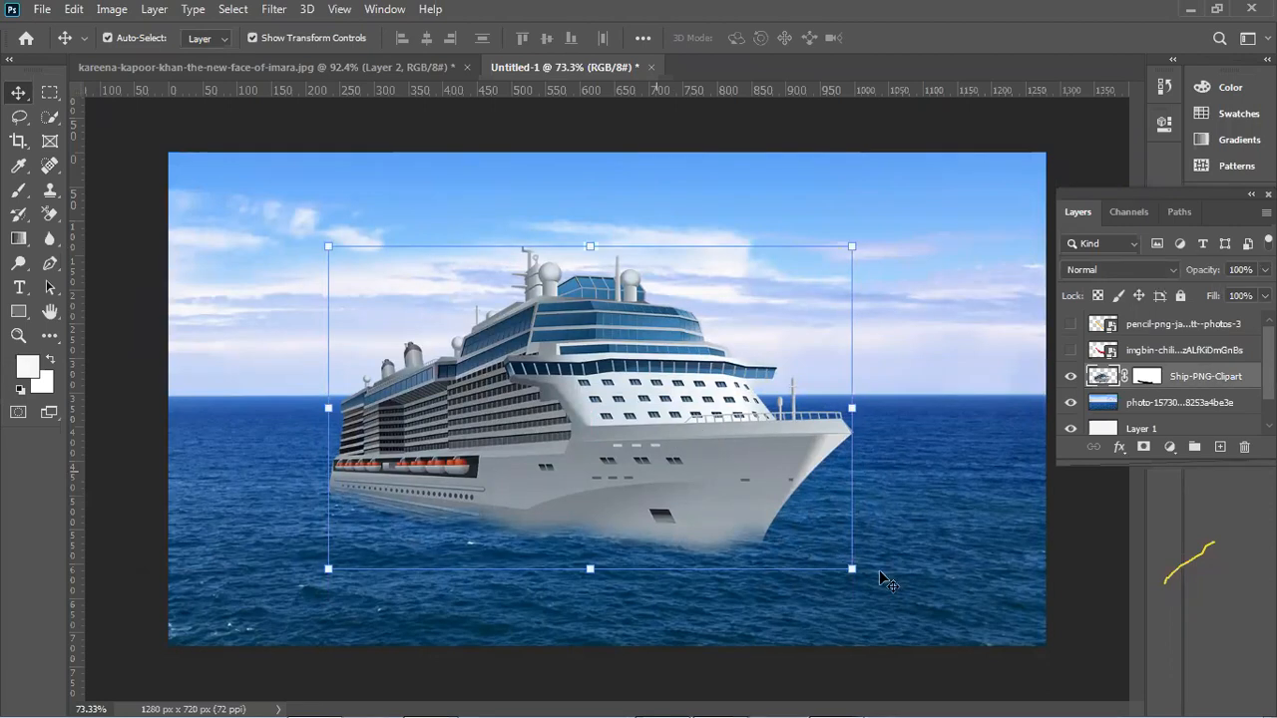
{"action": "left_click", "coordinate": [918, 572]}
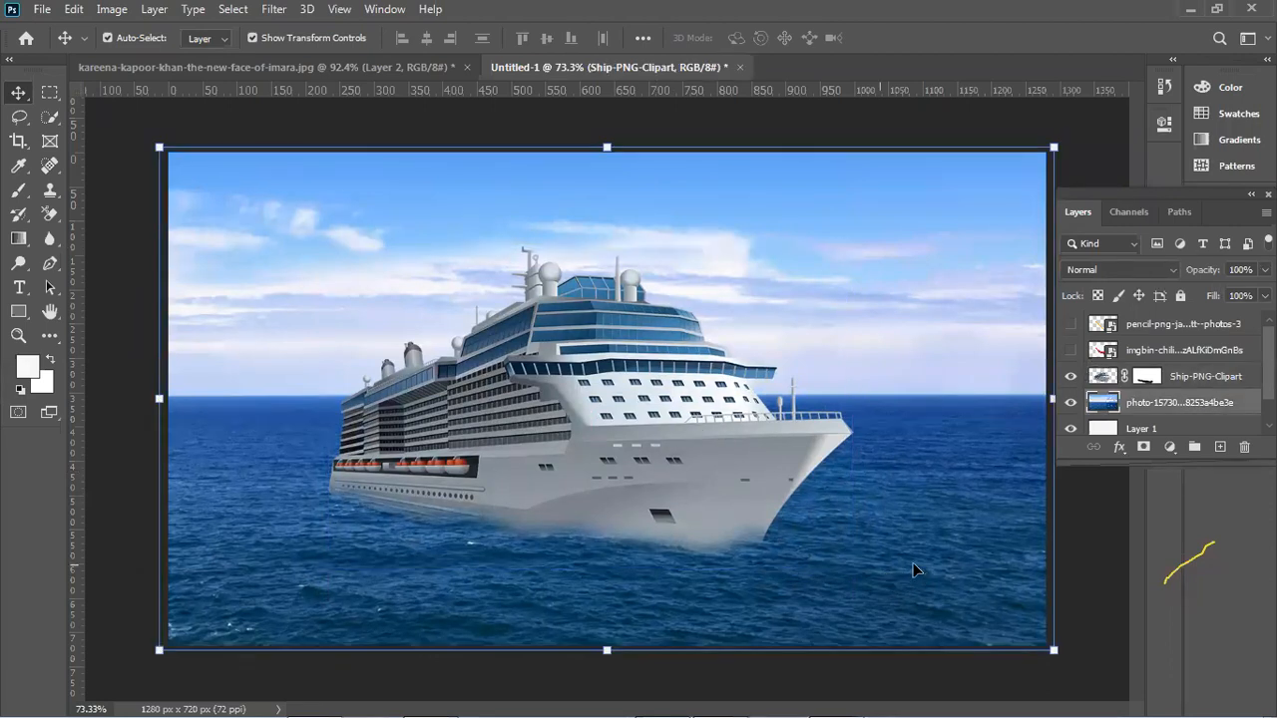
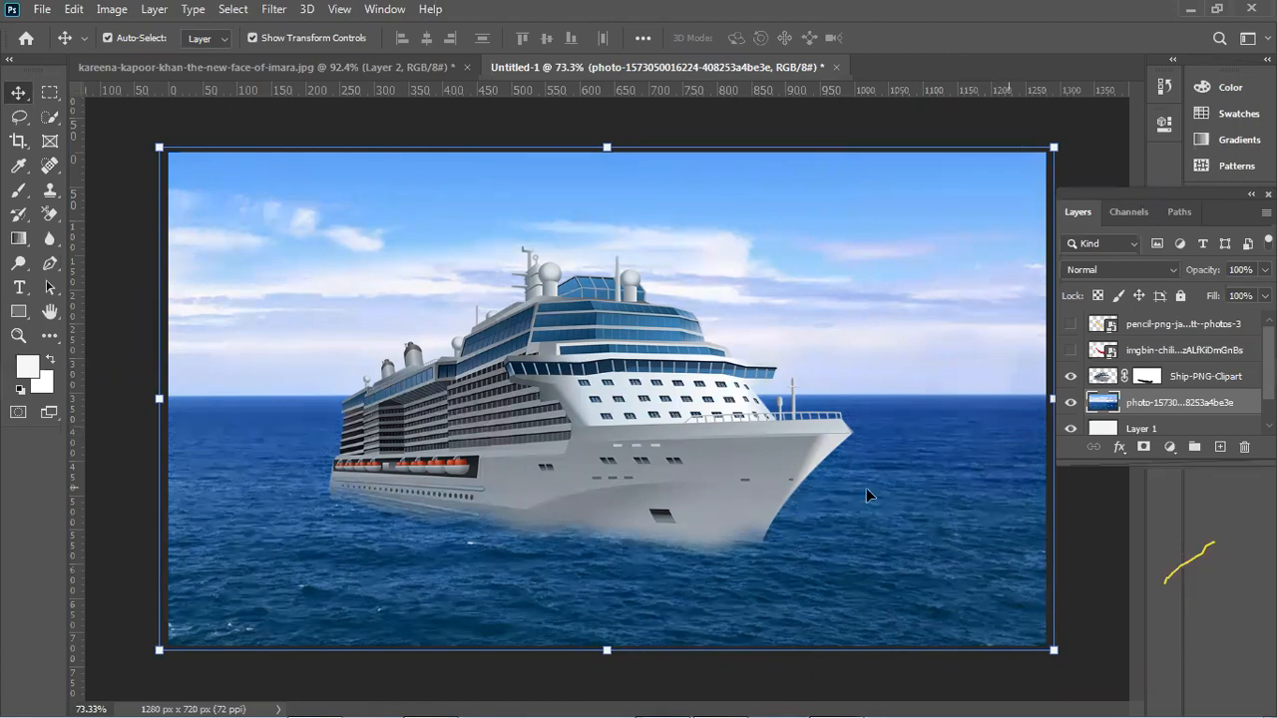
Merge the Ship-PNG-Clipart layer and the ocean photo layer into one layer.
{"action": "left_click", "coordinate": [615, 461]}
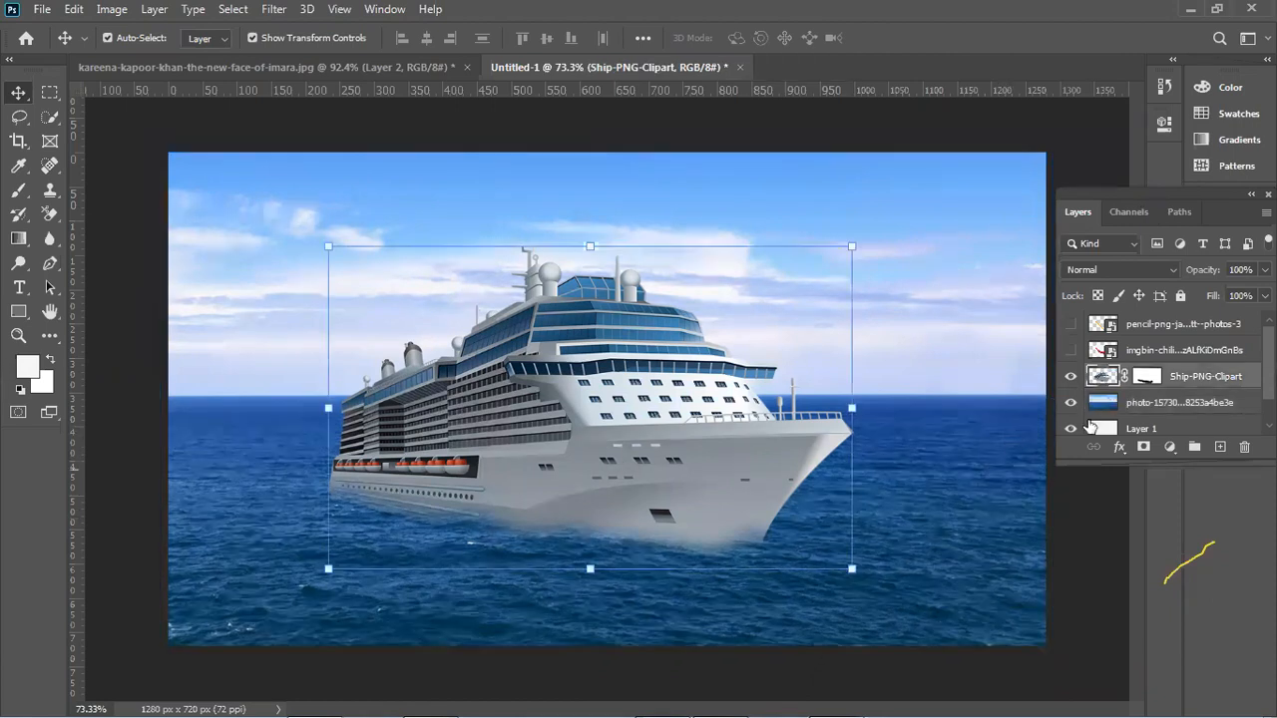
{"action": "left_click", "coordinate": [1150, 403]}
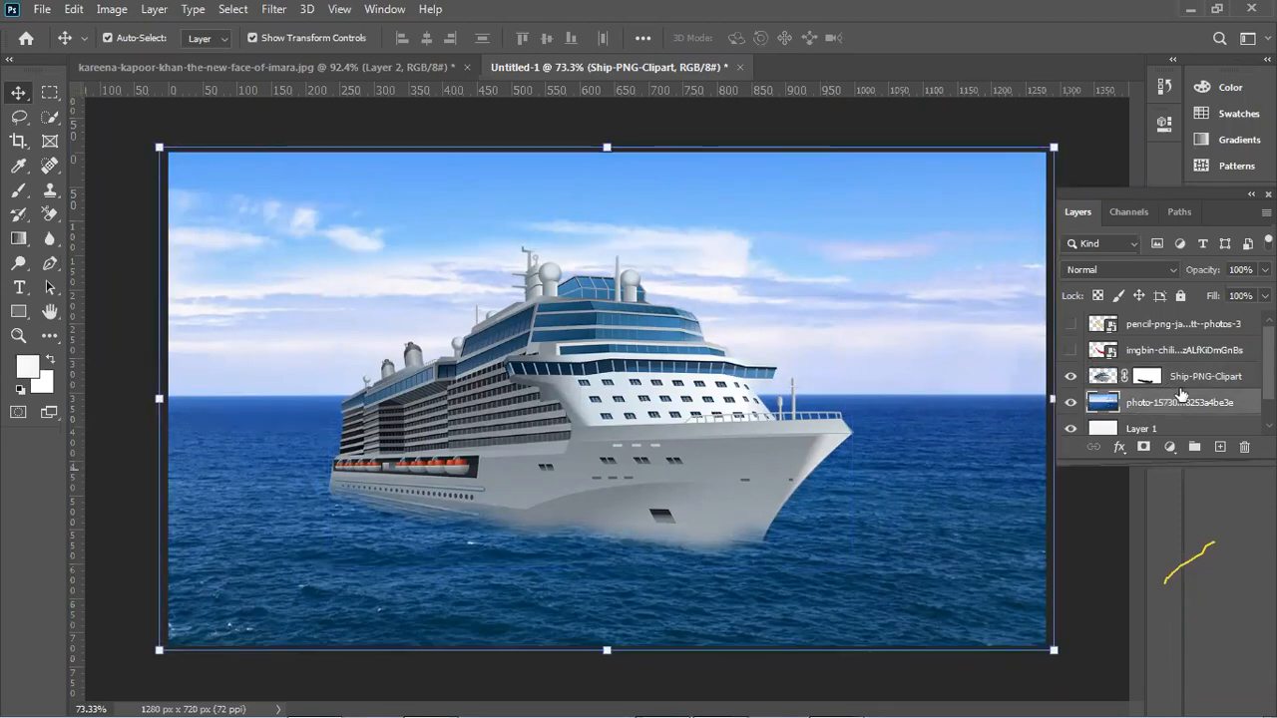
{"action": "left_click", "coordinate": [1197, 379], "text": "ctrl"}
{"action": "right_click", "coordinate": [1195, 381]}
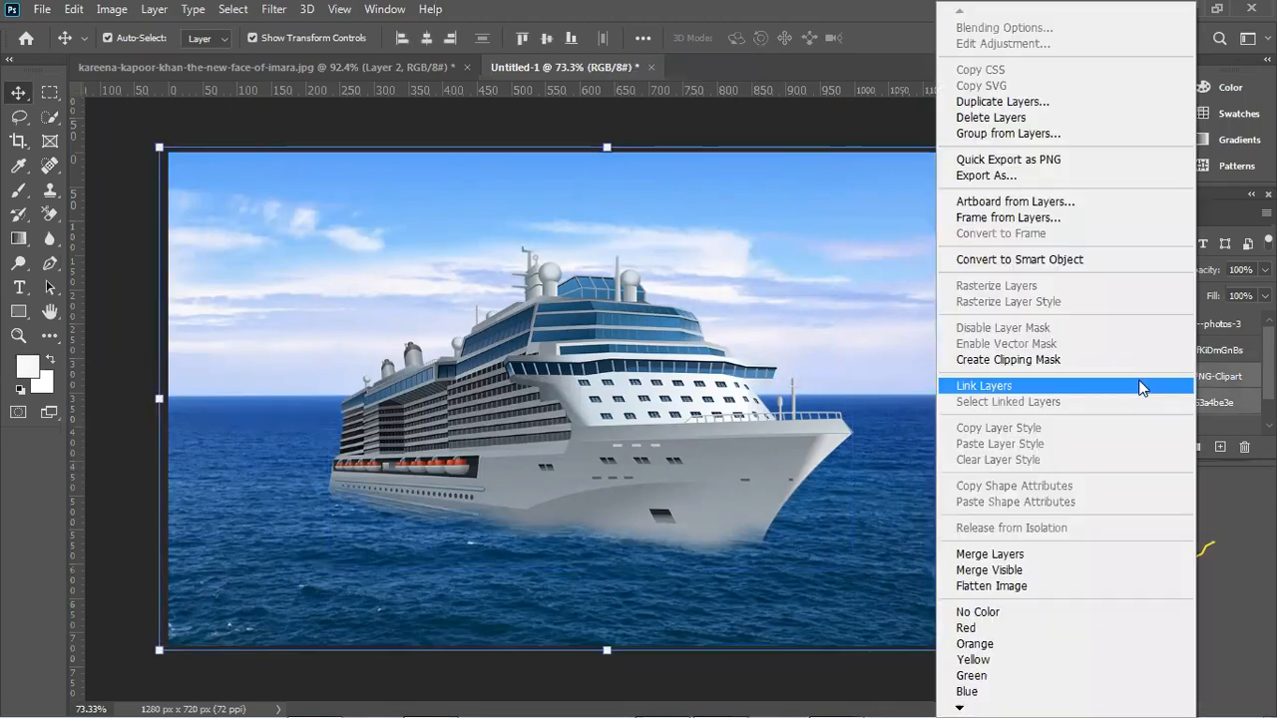
{"action": "left_click", "coordinate": [971, 554]}
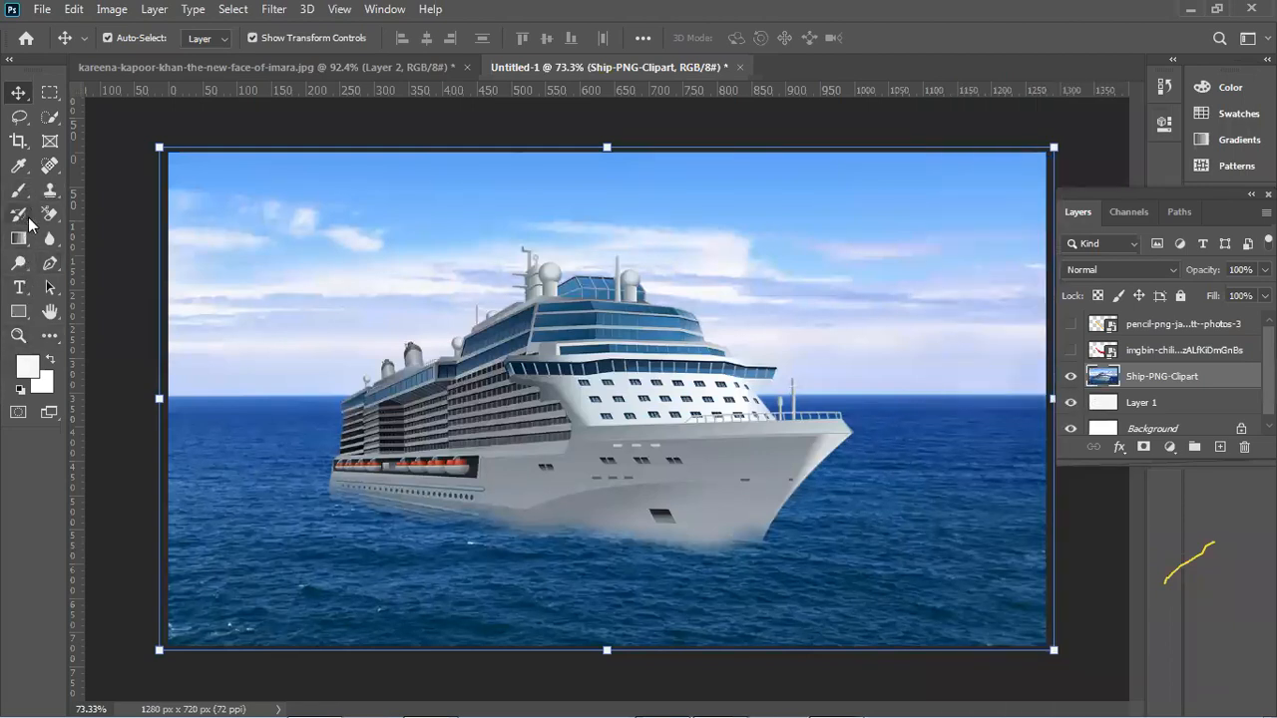
Add a layer mask to the merged ship layer, hide the Background and Layer 1, and paint the mask black along the hull's base.
{"action": "left_click", "coordinate": [1144, 447]}
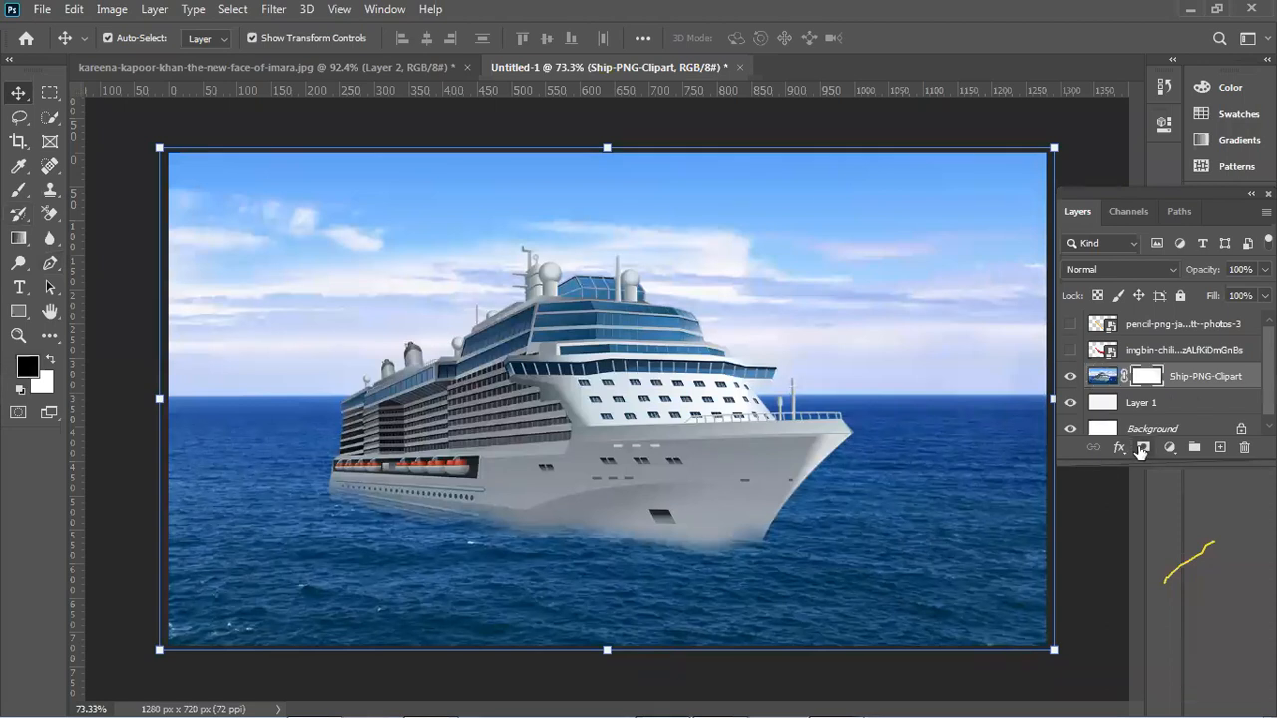
{"action": "left_click", "coordinate": [19, 190]}
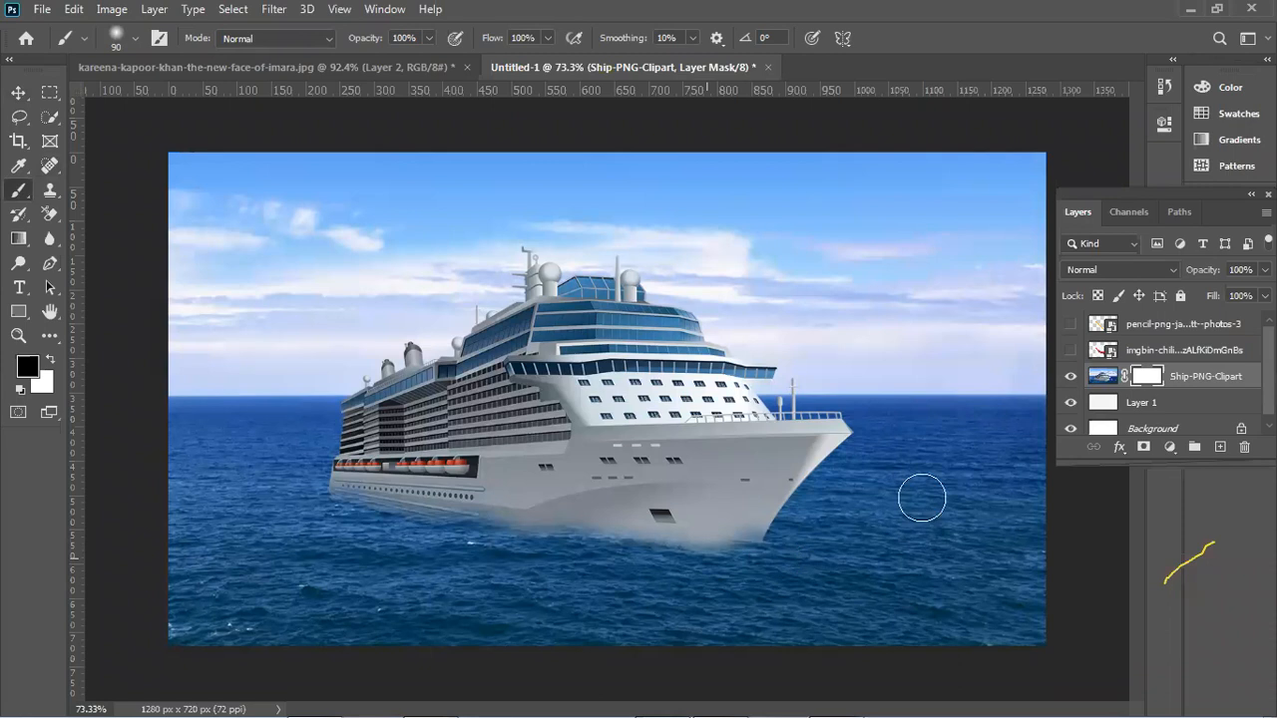
{"action": "left_click", "coordinate": [1070, 402]}
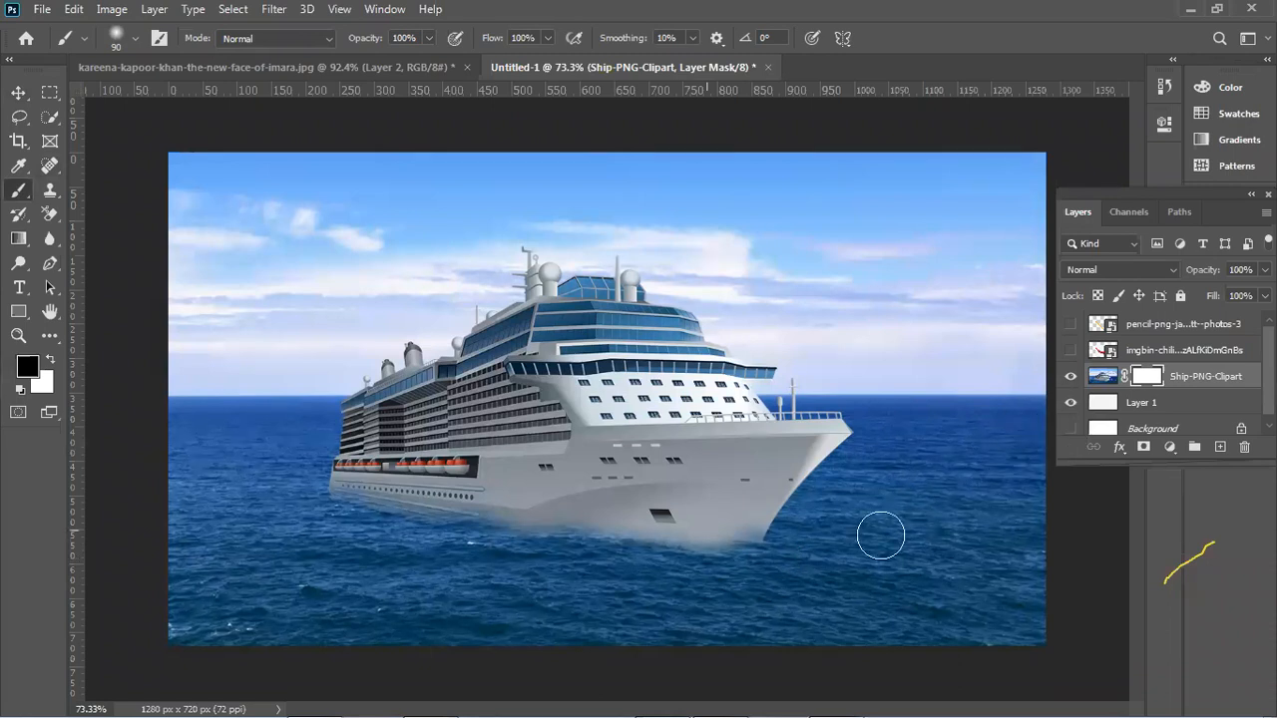
{"action": "left_click_drag", "start_coordinate": [792, 565], "coordinate": [726, 549]}
{"action": "mouse_move", "coordinate": [629, 549]}
{"action": "left_mouse_down"}
{"action": "mouse_move", "coordinate": [459, 523]}
{"action": "mouse_move", "coordinate": [371, 521]}
{"action": "mouse_move", "coordinate": [325, 537]}
{"action": "left_mouse_up"}
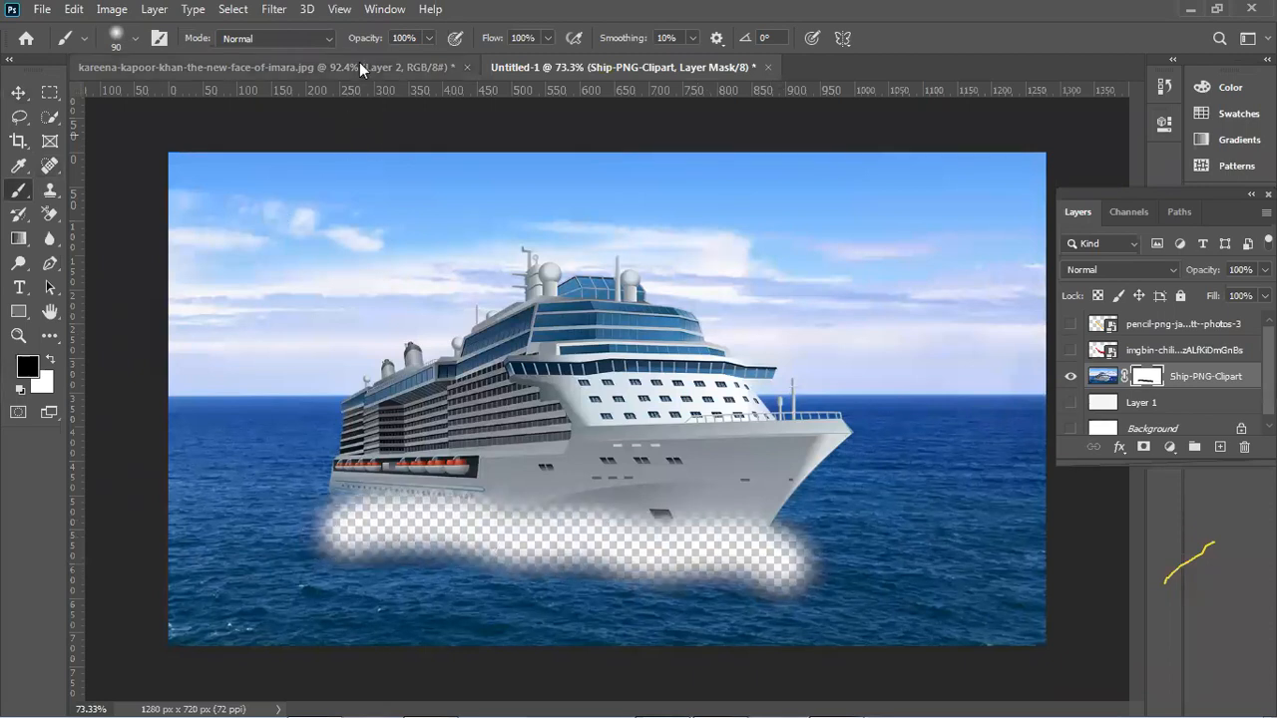
Switch to the kareena-kapoor-khan-the-new-face-of-imara.jpg document and hide its Layer 2 and Layer 1.
{"action": "left_click", "coordinate": [360, 66]}
{"action": "left_click", "coordinate": [1071, 351]}
{"action": "left_click", "coordinate": [1071, 378]}
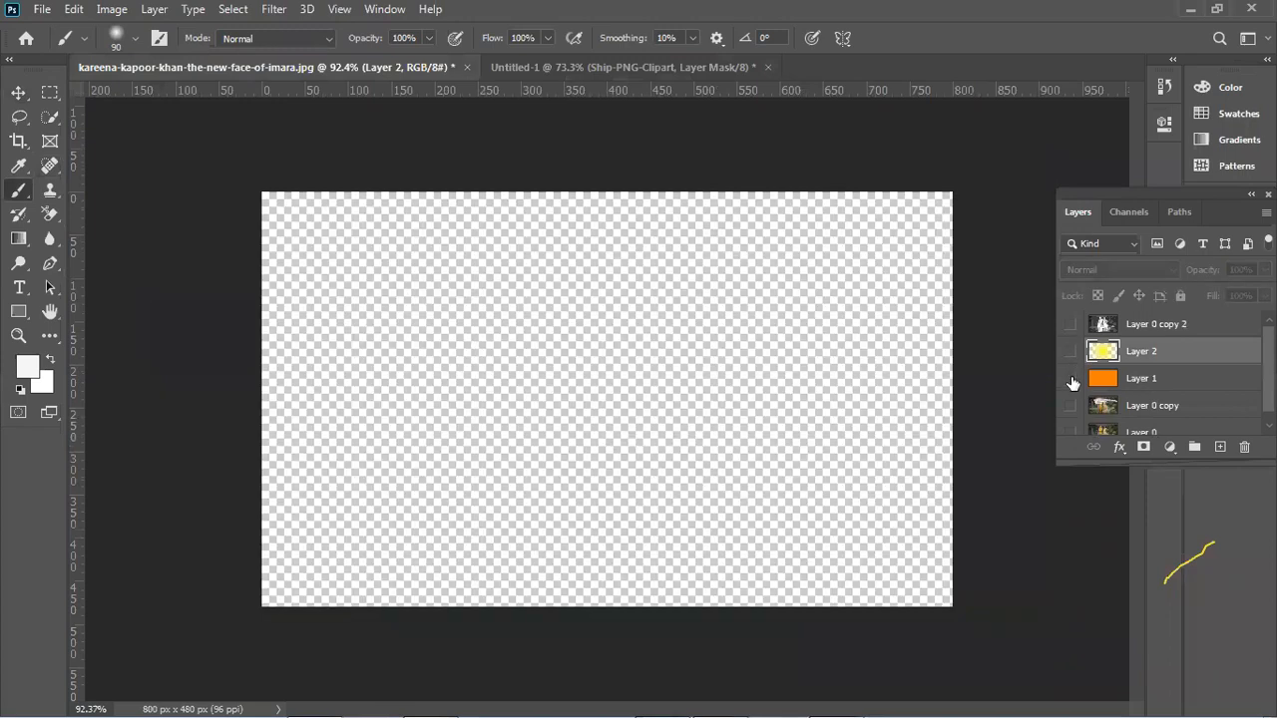
Delete every layer above Layer 0, ending with the partly erased Layer 0 copy.
{"action": "left_click", "coordinate": [1070, 324]}
{"action": "left_click", "coordinate": [1145, 324]}
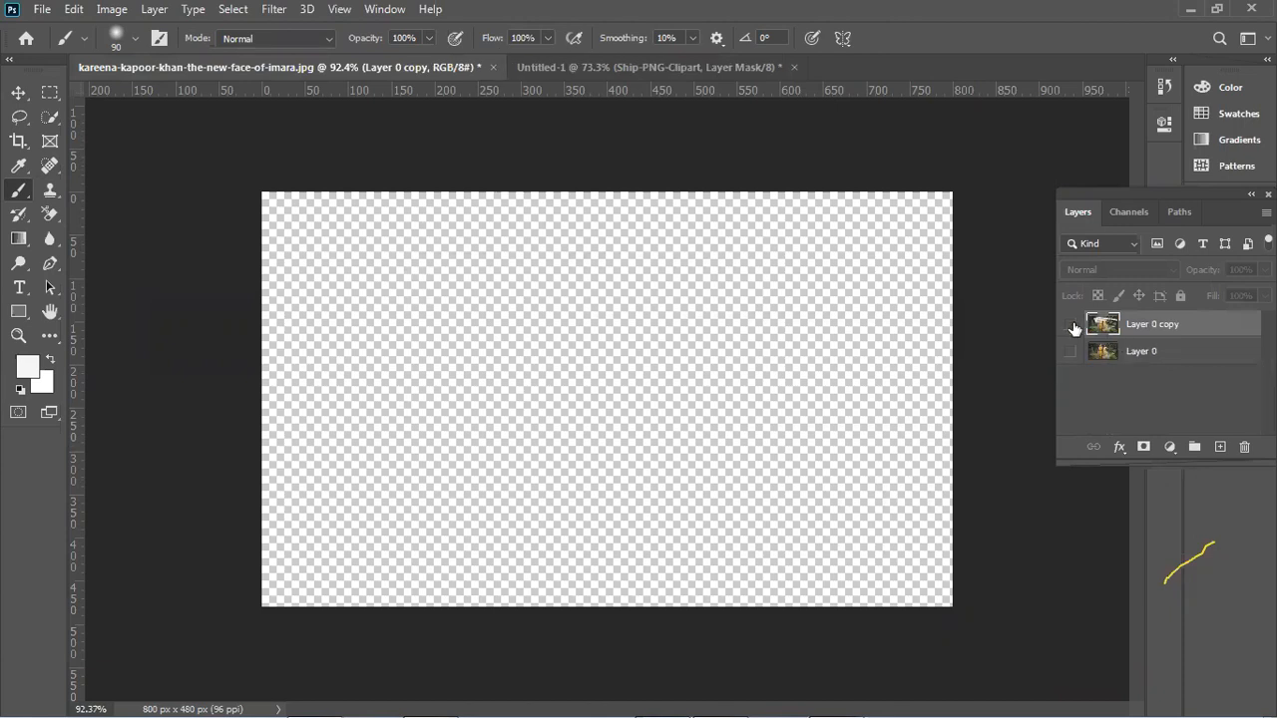
{"action": "left_click", "coordinate": [1072, 325]}
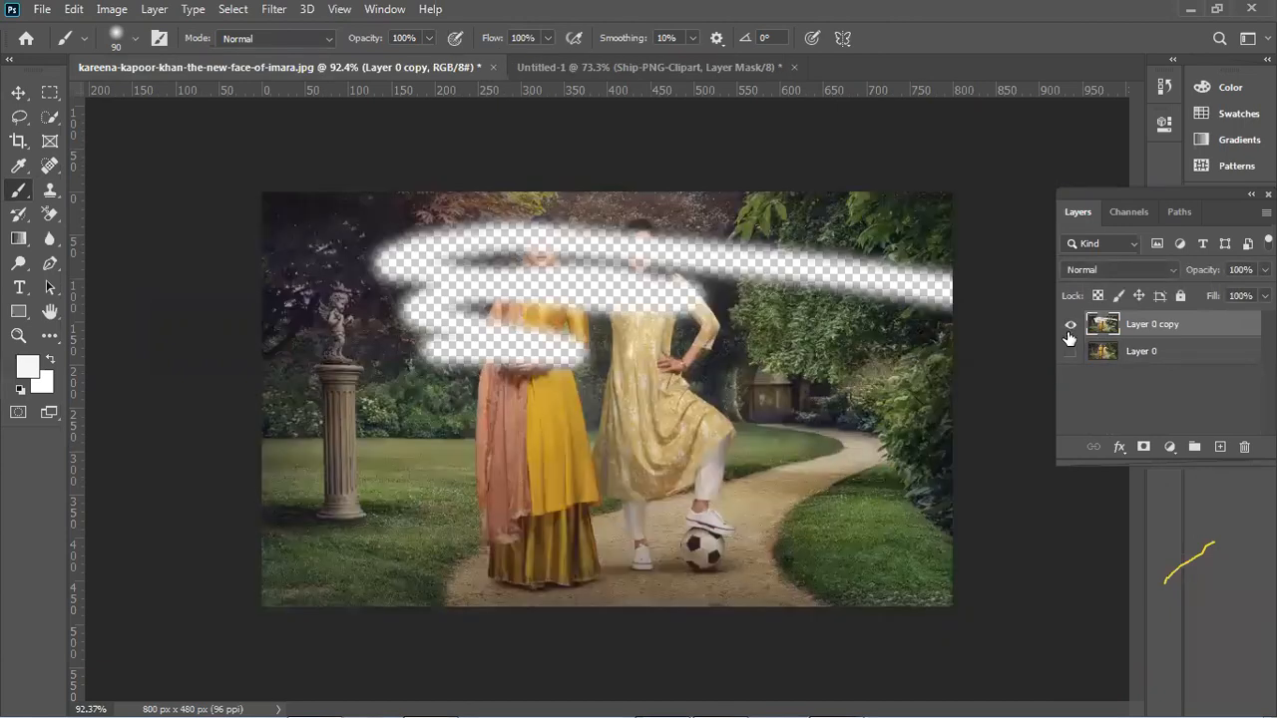
{"action": "key", "text": "Delete"}
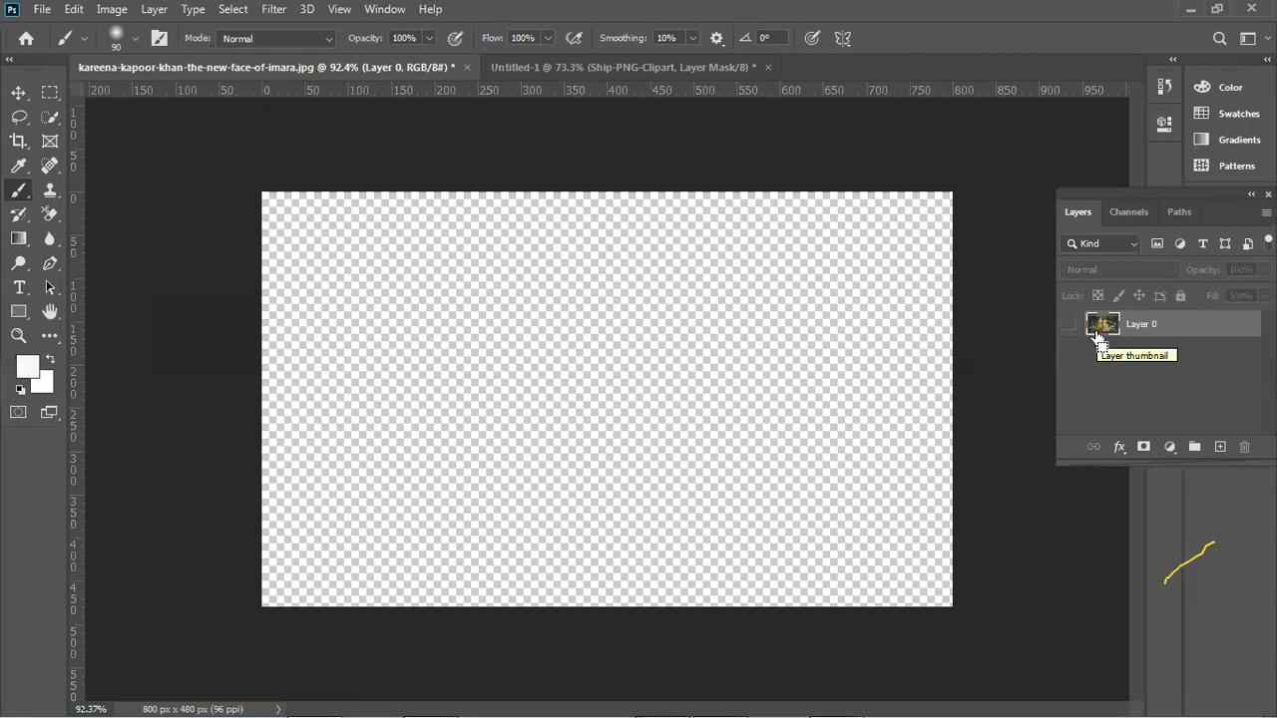
Duplicate Layer 0, show both layers, and desaturate the copy with Hue/Saturation at a saturation of -100.
{"action": "key", "text": "ctrl+j"}
{"action": "left_click", "coordinate": [1072, 327]}
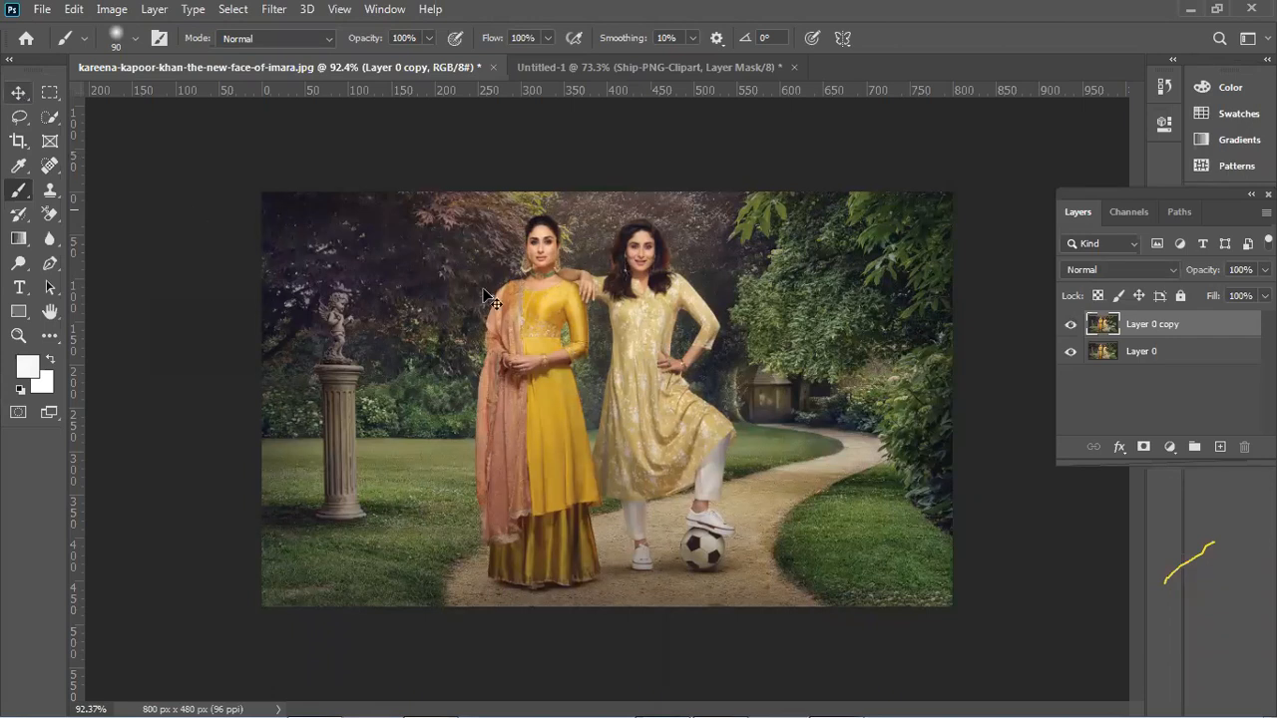
{"action": "key", "text": "v"}
{"action": "key", "text": "ctrl+u"}
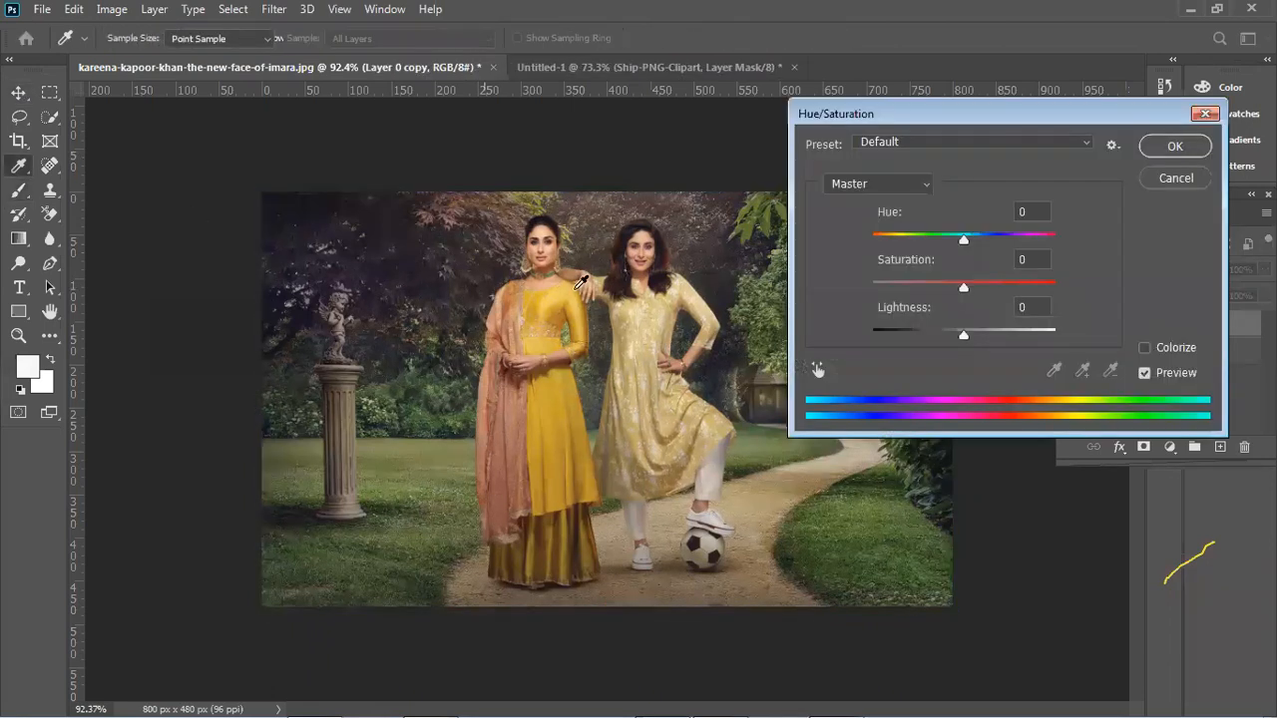
{"action": "left_click_drag", "start_coordinate": [963, 290], "coordinate": [870, 284]}
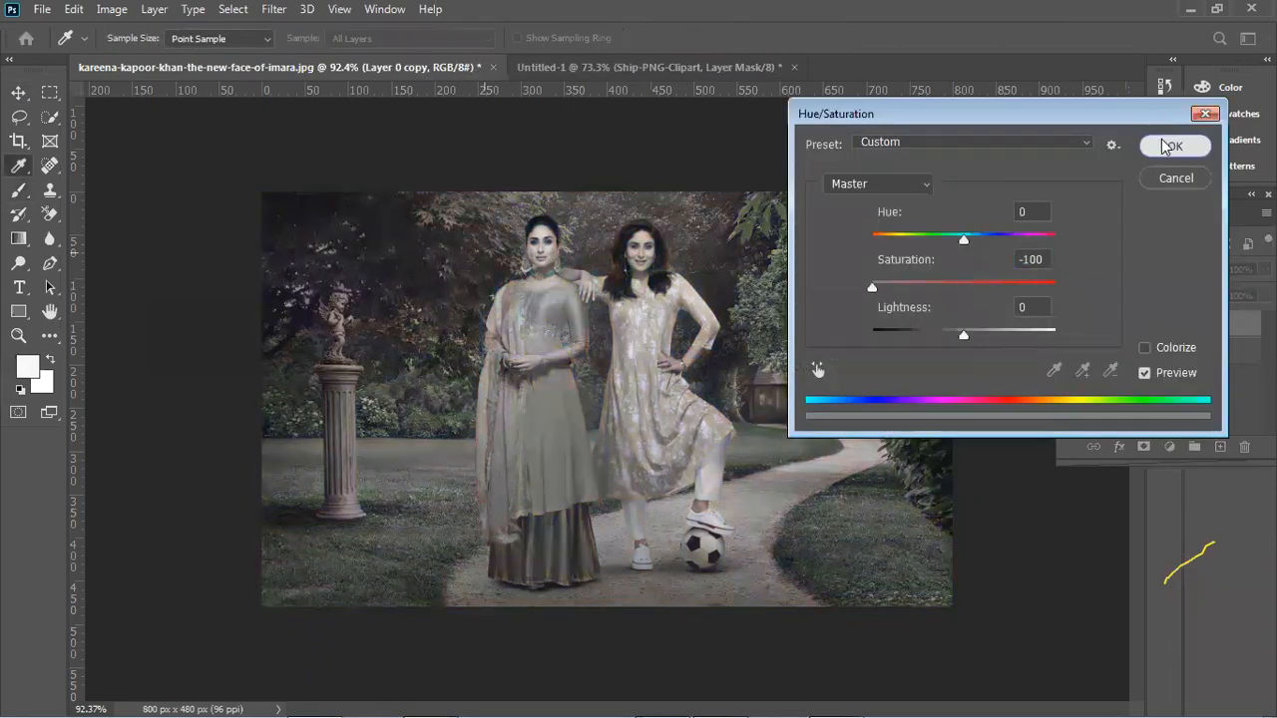
{"action": "left_click", "coordinate": [1161, 140]}
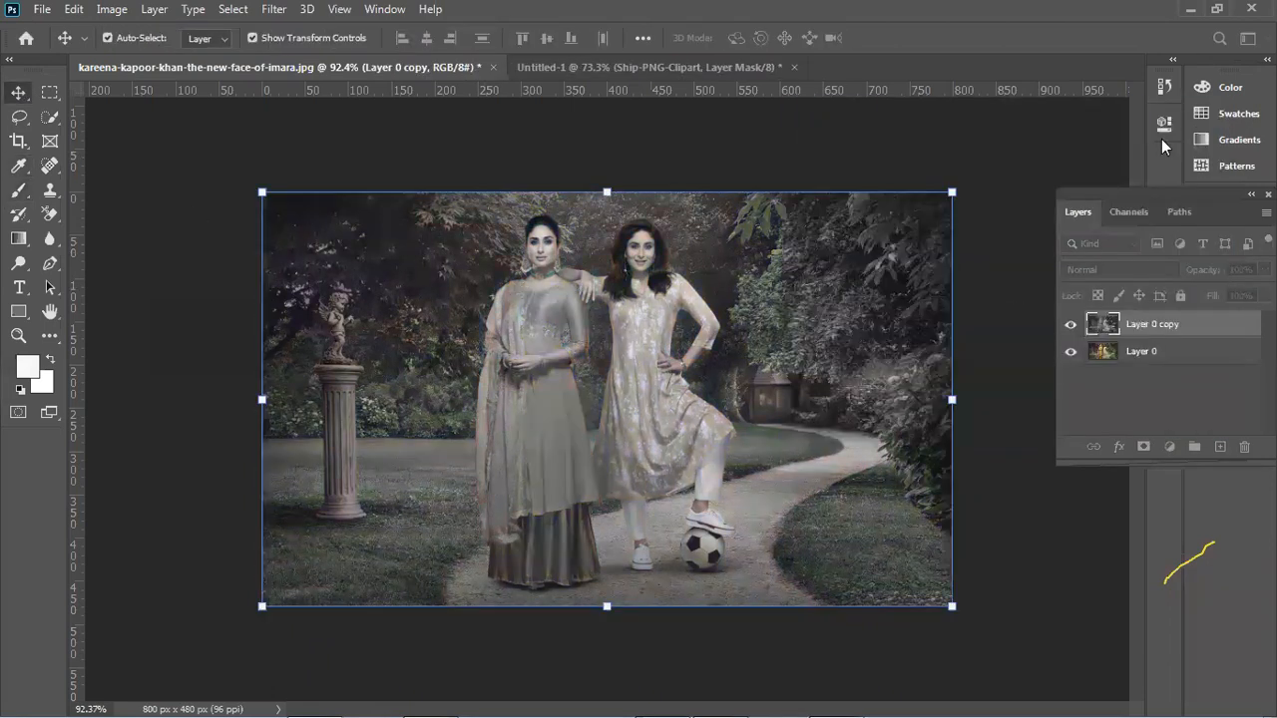
Add a layer mask to the desaturated Layer 0 copy and paint it black over the garden around the two women.
{"action": "left_click", "coordinate": [1144, 449]}
{"action": "key", "text": "d"}
{"action": "left_click", "coordinate": [24, 194]}
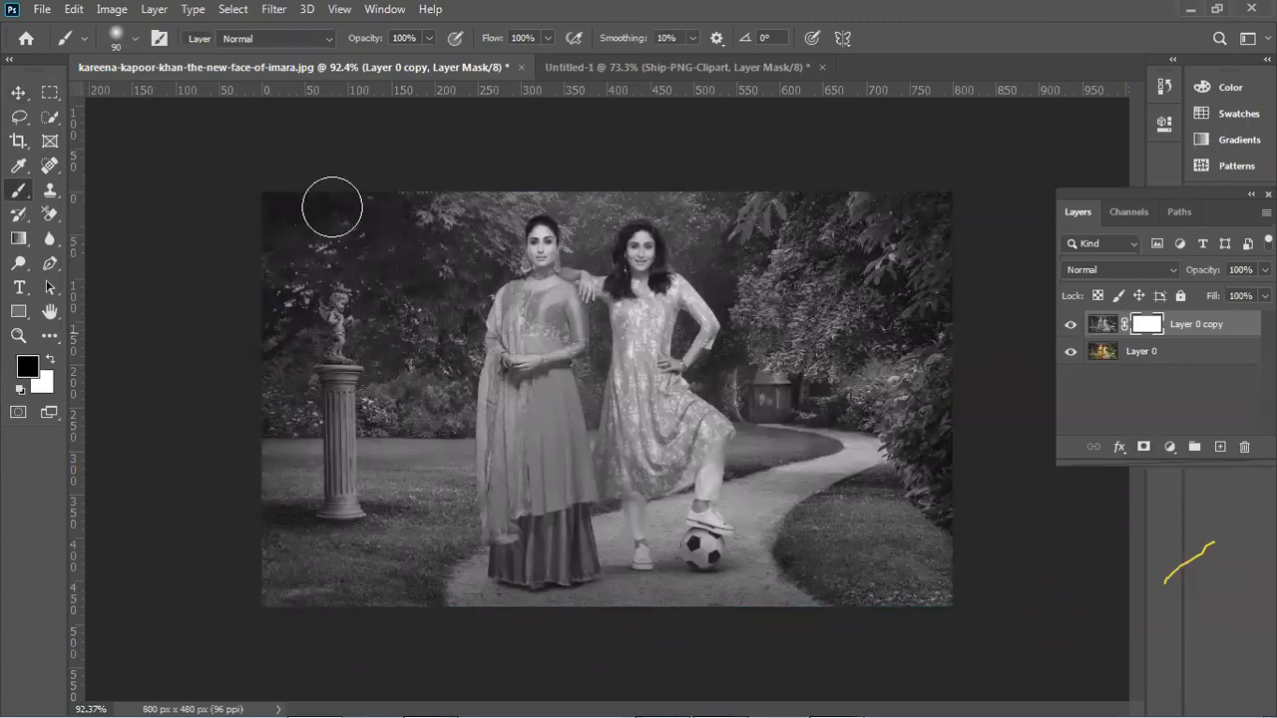
{"action": "mouse_move", "coordinate": [436, 194]}
{"action": "left_mouse_down"}
{"action": "mouse_move", "coordinate": [484, 203]}
{"action": "mouse_move", "coordinate": [470, 273]}
{"action": "left_mouse_up"}
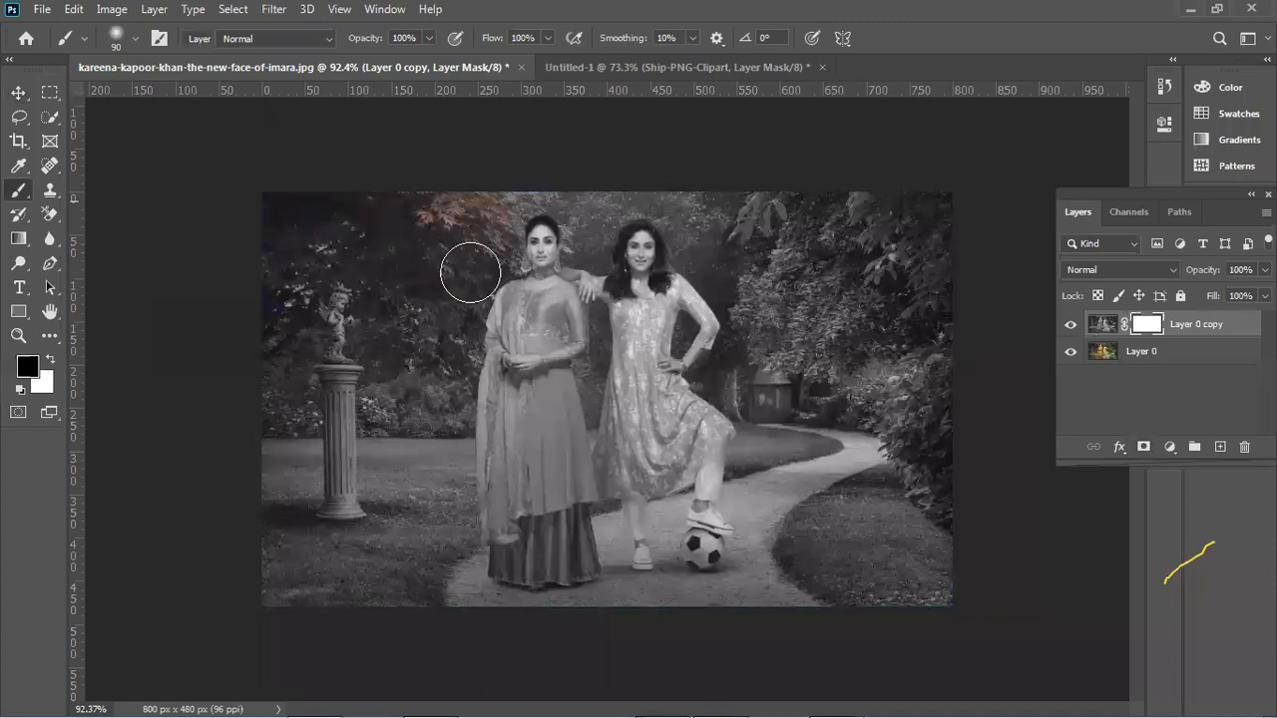
{"action": "mouse_move", "coordinate": [353, 516]}
{"action": "left_mouse_down"}
{"action": "mouse_move", "coordinate": [313, 510]}
{"action": "mouse_move", "coordinate": [345, 549]}
{"action": "mouse_move", "coordinate": [410, 437]}
{"action": "mouse_move", "coordinate": [423, 386]}
{"action": "mouse_move", "coordinate": [450, 466]}
{"action": "mouse_move", "coordinate": [440, 600]}
{"action": "mouse_move", "coordinate": [432, 523]}
{"action": "mouse_move", "coordinate": [476, 610]}
{"action": "mouse_move", "coordinate": [630, 614]}
{"action": "mouse_move", "coordinate": [638, 599]}
{"action": "mouse_move", "coordinate": [698, 590]}
{"action": "mouse_move", "coordinate": [711, 570]}
{"action": "mouse_move", "coordinate": [805, 583]}
{"action": "mouse_move", "coordinate": [766, 426]}
{"action": "mouse_move", "coordinate": [845, 578]}
{"action": "mouse_move", "coordinate": [913, 473]}
{"action": "mouse_move", "coordinate": [906, 562]}
{"action": "mouse_move", "coordinate": [777, 437]}
{"action": "mouse_move", "coordinate": [766, 288]}
{"action": "mouse_move", "coordinate": [744, 230]}
{"action": "mouse_move", "coordinate": [703, 186]}
{"action": "mouse_move", "coordinate": [492, 181]}
{"action": "mouse_move", "coordinate": [910, 213]}
{"action": "mouse_move", "coordinate": [783, 233]}
{"action": "mouse_move", "coordinate": [827, 196]}
{"action": "mouse_move", "coordinate": [875, 431]}
{"action": "mouse_move", "coordinate": [805, 250]}
{"action": "mouse_move", "coordinate": [762, 185]}
{"action": "mouse_move", "coordinate": [908, 424]}
{"action": "mouse_move", "coordinate": [829, 440]}
{"action": "left_mouse_up"}
{"action": "left_click_drag", "start_coordinate": [757, 490], "coordinate": [755, 517]}
{"action": "mouse_move", "coordinate": [754, 589]}
{"action": "left_mouse_down"}
{"action": "mouse_move", "coordinate": [702, 581]}
{"action": "mouse_move", "coordinate": [962, 592]}
{"action": "mouse_move", "coordinate": [932, 446]}
{"action": "mouse_move", "coordinate": [805, 246]}
{"action": "mouse_move", "coordinate": [656, 197]}
{"action": "mouse_move", "coordinate": [510, 186]}
{"action": "mouse_move", "coordinate": [455, 237]}
{"action": "mouse_move", "coordinate": [427, 473]}
{"action": "mouse_move", "coordinate": [449, 588]}
{"action": "left_mouse_up"}
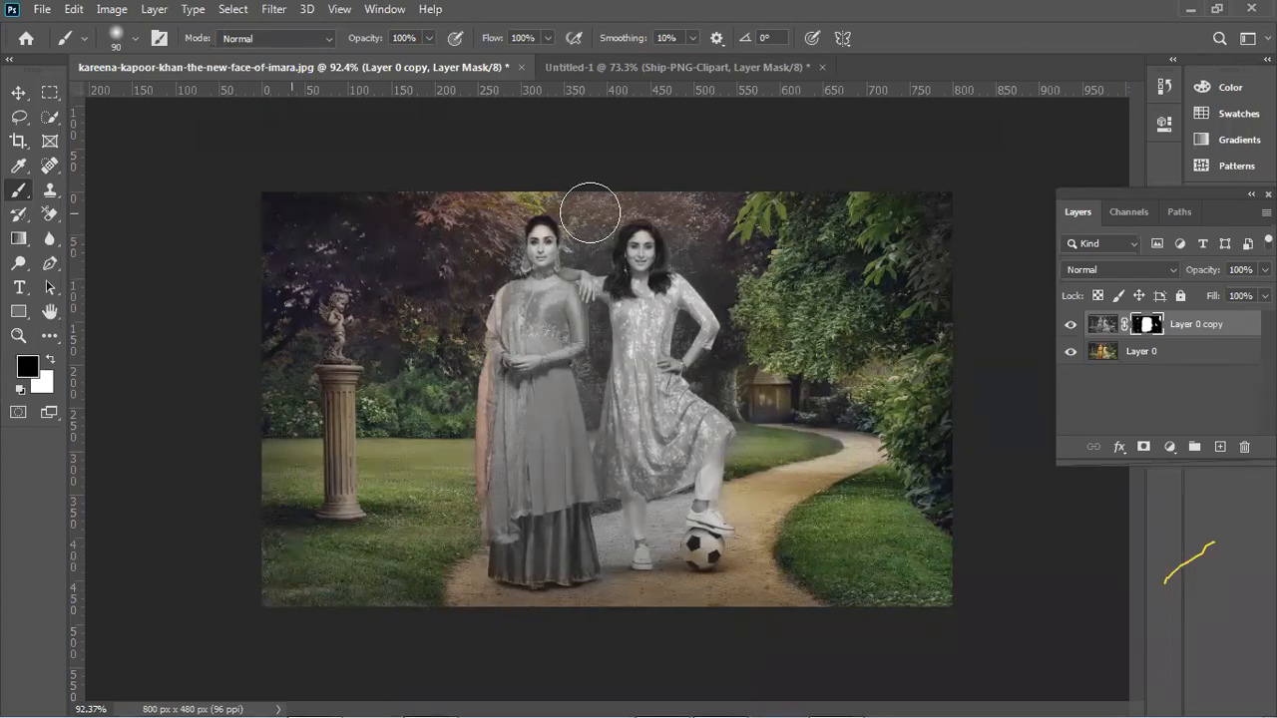
{"action": "left_click_drag", "start_coordinate": [746, 347], "coordinate": [732, 362]}
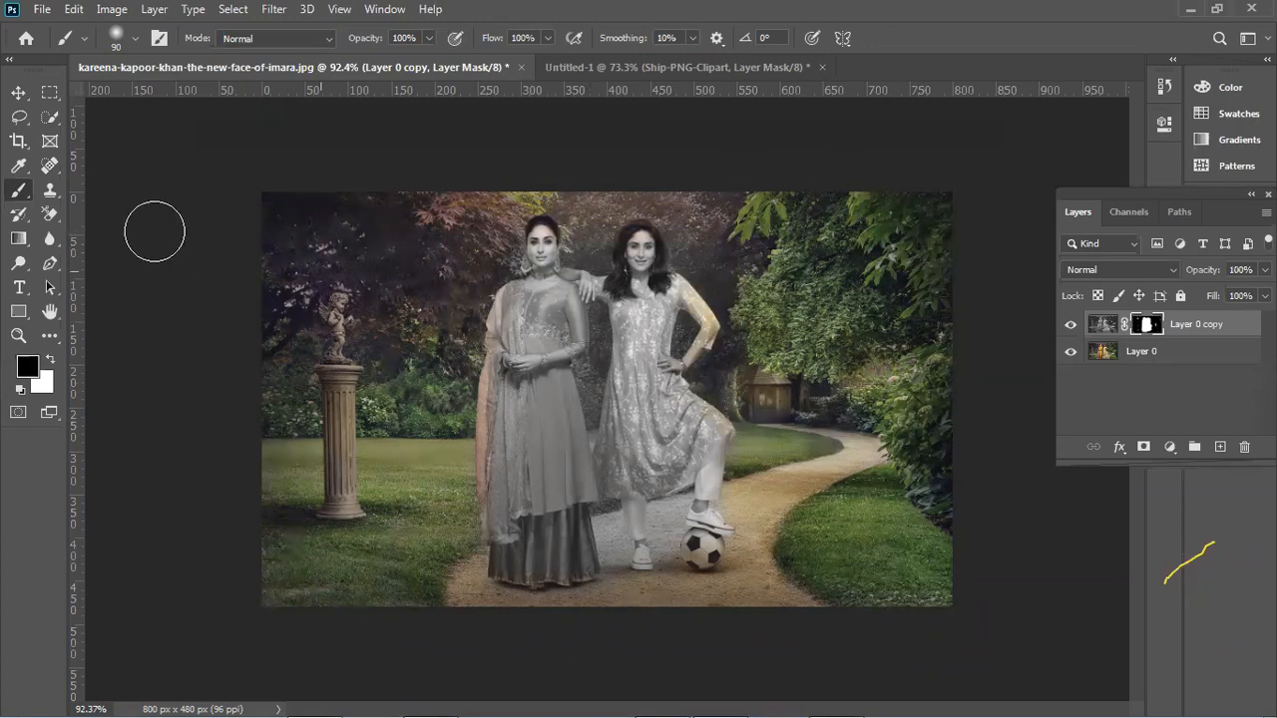
Move the masked Layer 0 copy slightly to the right and hide Layer 0.
{"action": "left_click", "coordinate": [18, 92]}
{"action": "left_click_drag", "start_coordinate": [612, 375], "coordinate": [666, 329]}
{"action": "left_click", "coordinate": [1071, 353]}
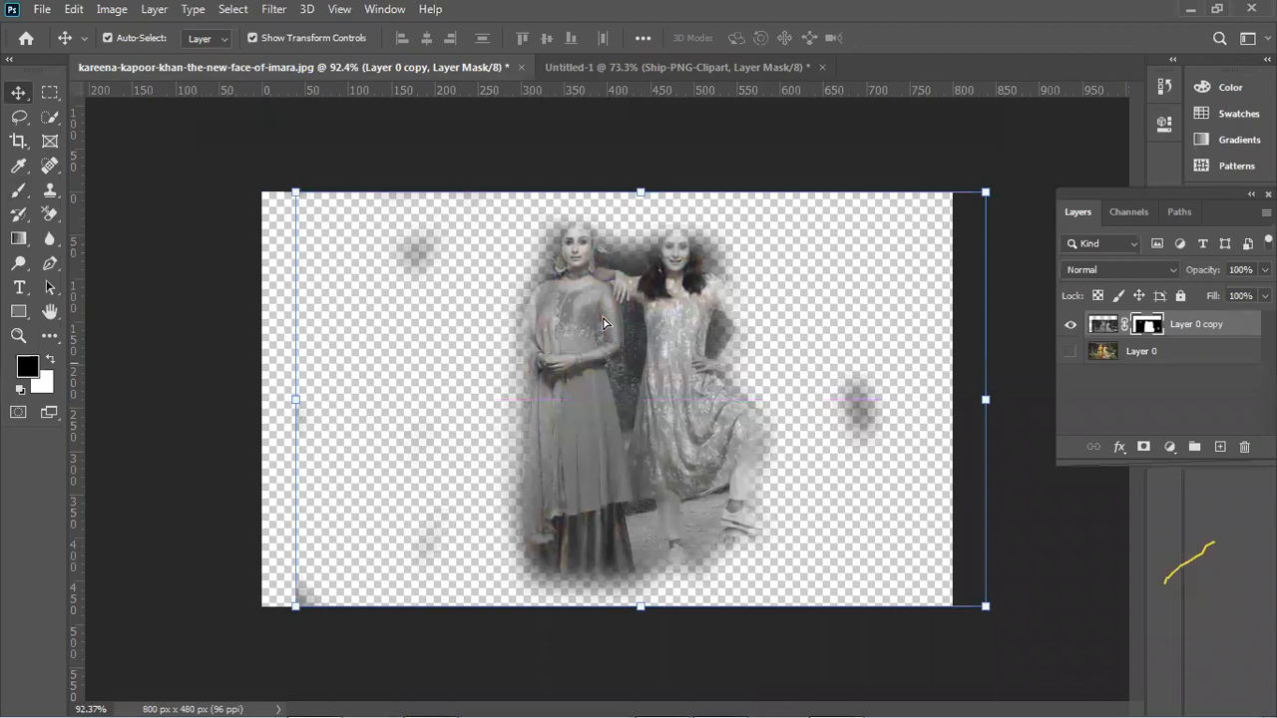
Switch to the Untitled-1 document and undo the merge and the mask painting, back to the ship's blank white mask.
{"action": "left_click", "coordinate": [631, 63]}
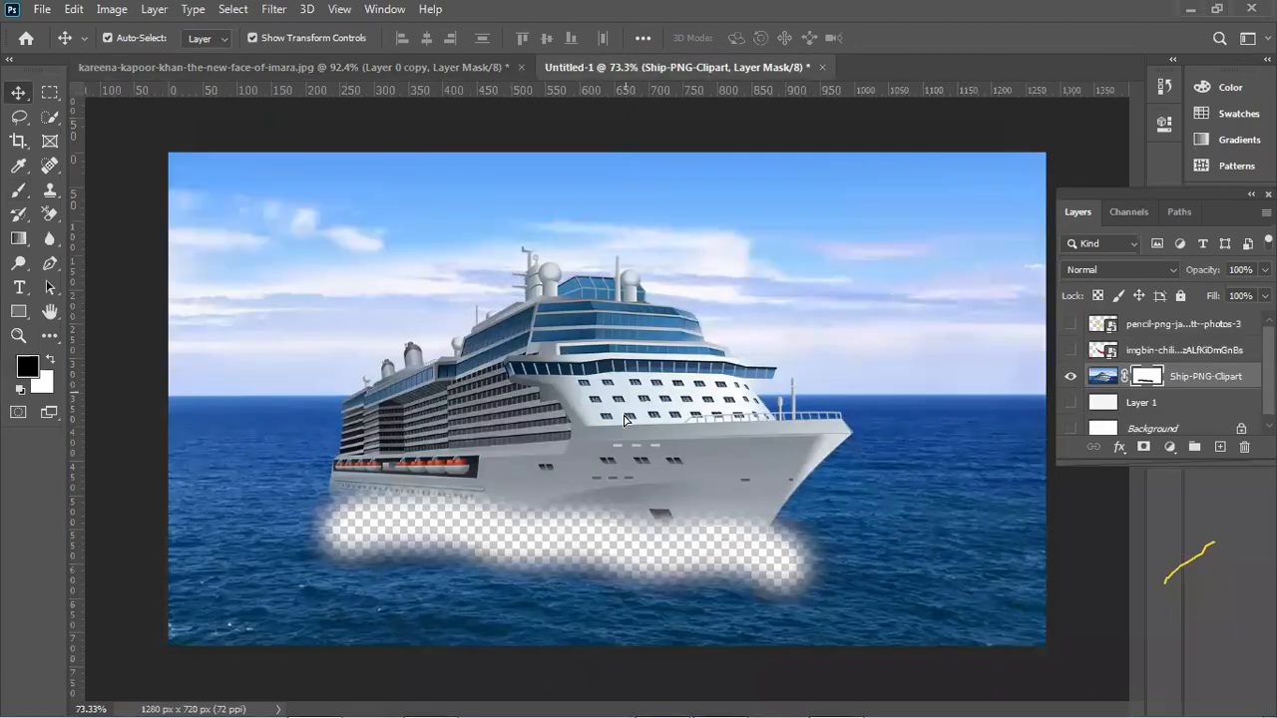
{"action": "left_click_drag", "start_coordinate": [628, 397], "coordinate": [619, 425]}
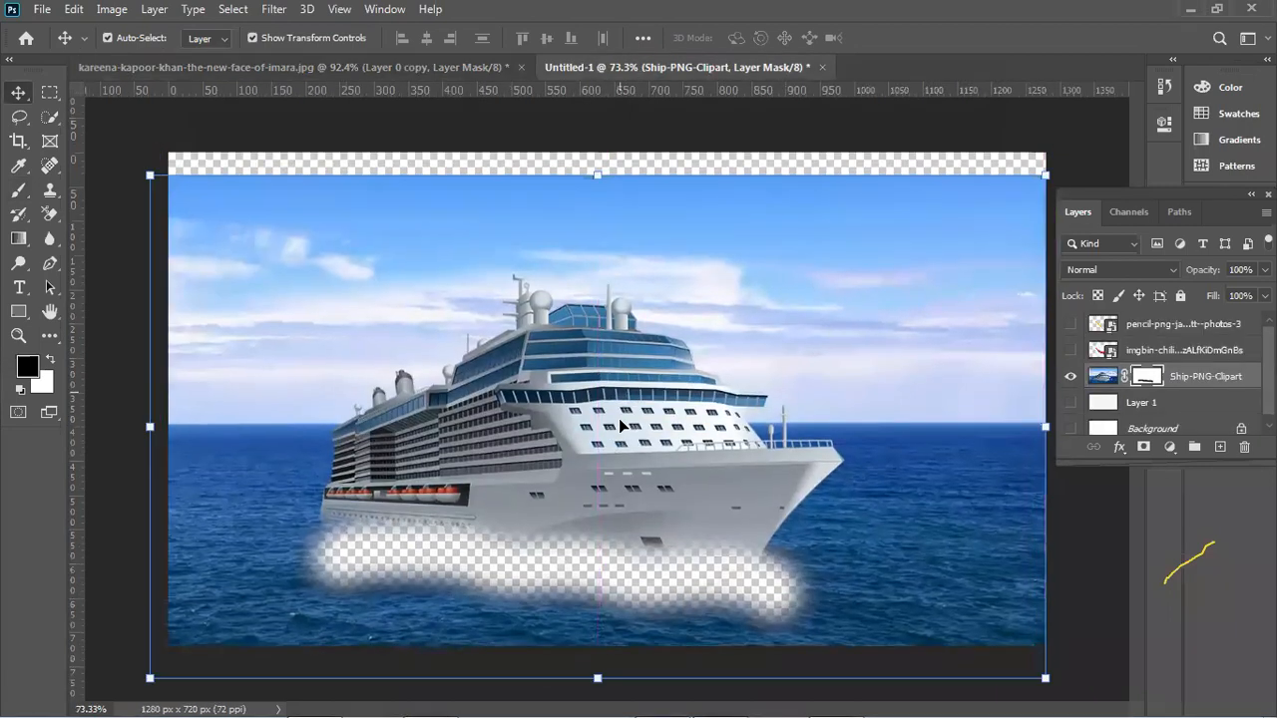
{"action": "key", "text": "ctrl+z"}
{"action": "key", "text": "ctrl+z"}
{"action": "key", "text": "ctrl+z"}
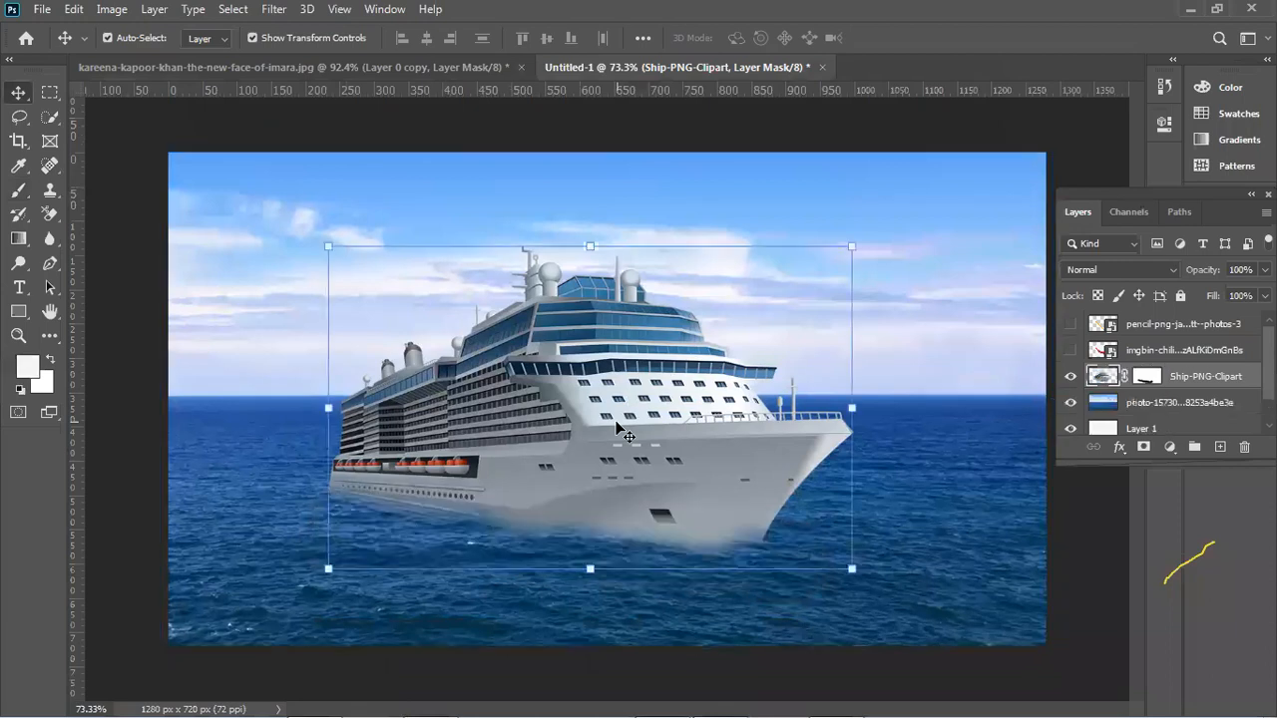
{"action": "key", "text": "ctrl+z"}
{"action": "key", "text": "ctrl+z"}
{"action": "key", "text": "ctrl+z"}
{"action": "key", "text": "ctrl+z"}
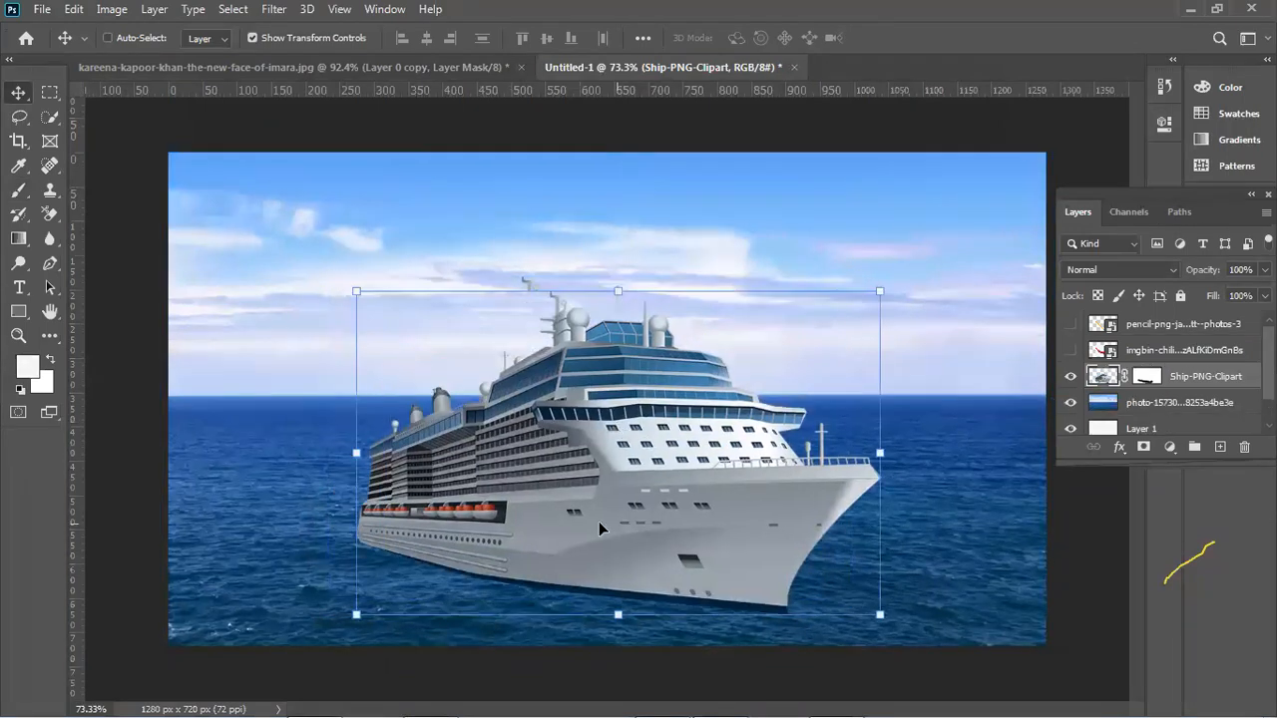
{"action": "key", "text": "ctrl+z"}
Try to set a red foreground colour while the Ship-PNG-Clipart layer mask is selected.
{"action": "left_click", "coordinate": [1134, 379]}
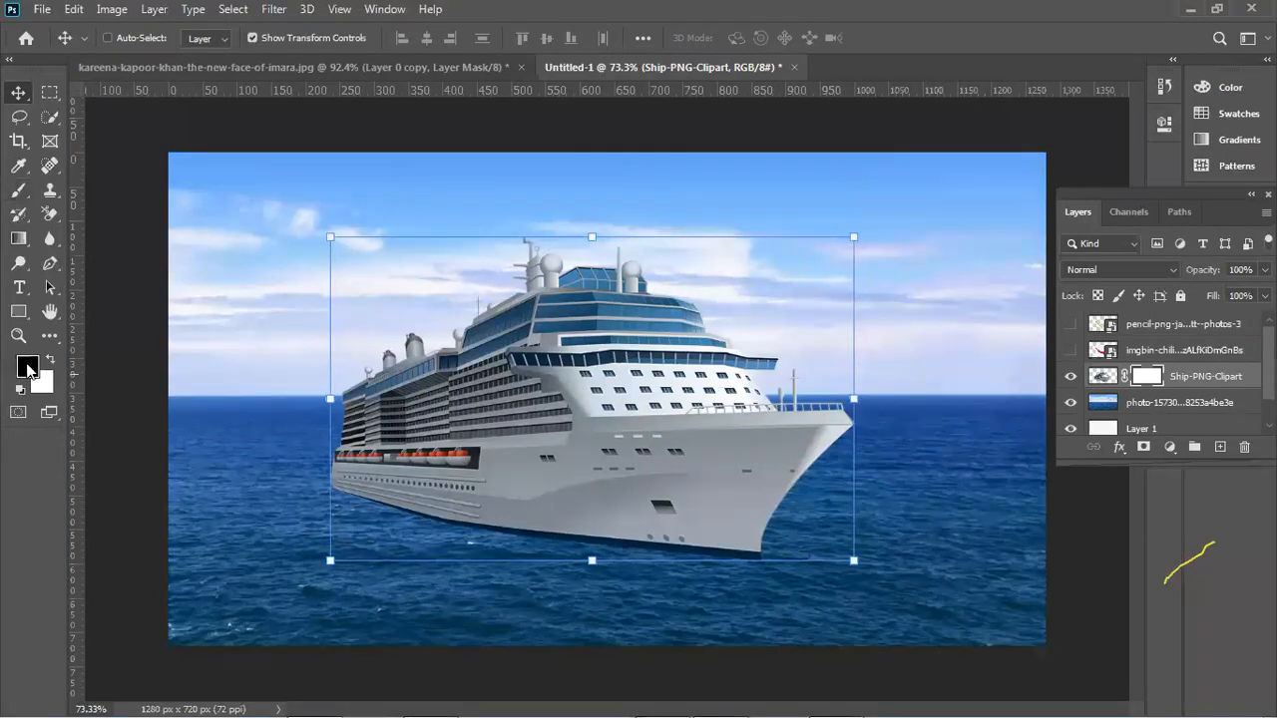
{"action": "left_click", "coordinate": [28, 371]}
{"action": "left_click_drag", "start_coordinate": [905, 308], "coordinate": [958, 288]}
{"action": "left_click", "coordinate": [1113, 298]}
{"action": "left_click", "coordinate": [624, 467]}
{"action": "key", "text": "v"}
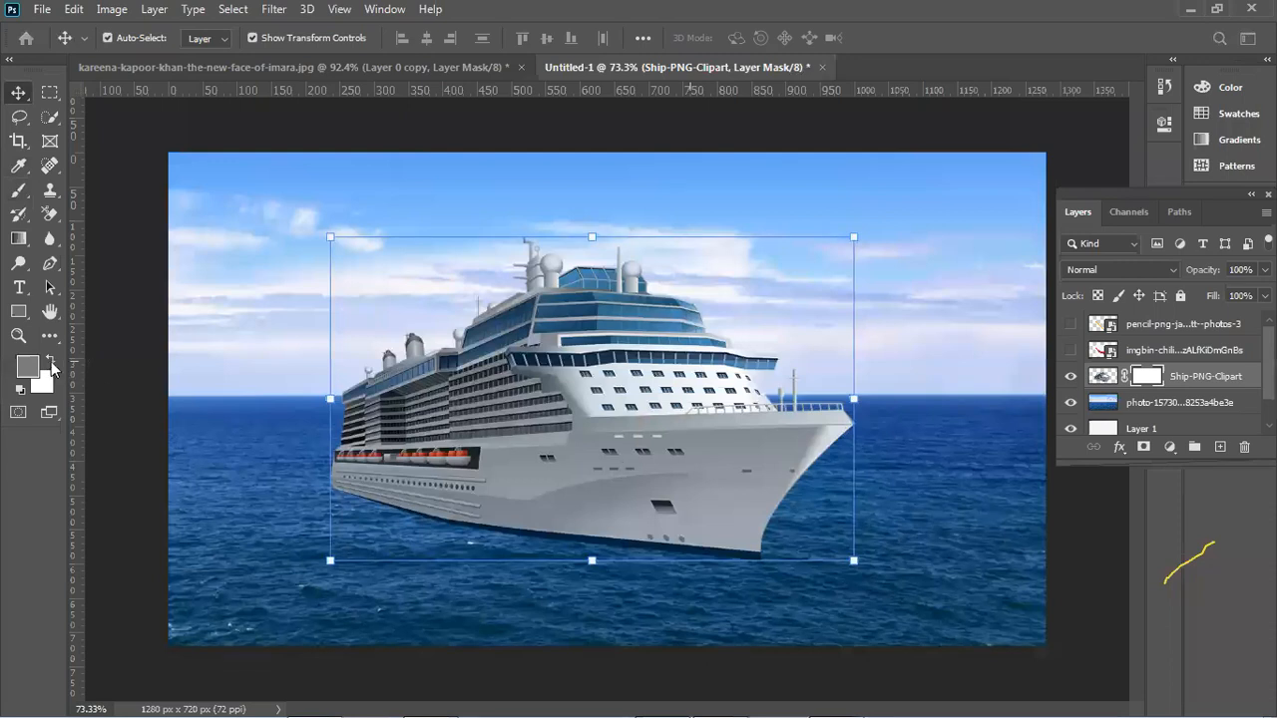
Try painting the hull with foreground colour fa0000 on the Ship-PNG-Clipart layer's image instead of its mask, and undo the stroke.
{"action": "left_click", "coordinate": [1100, 376]}
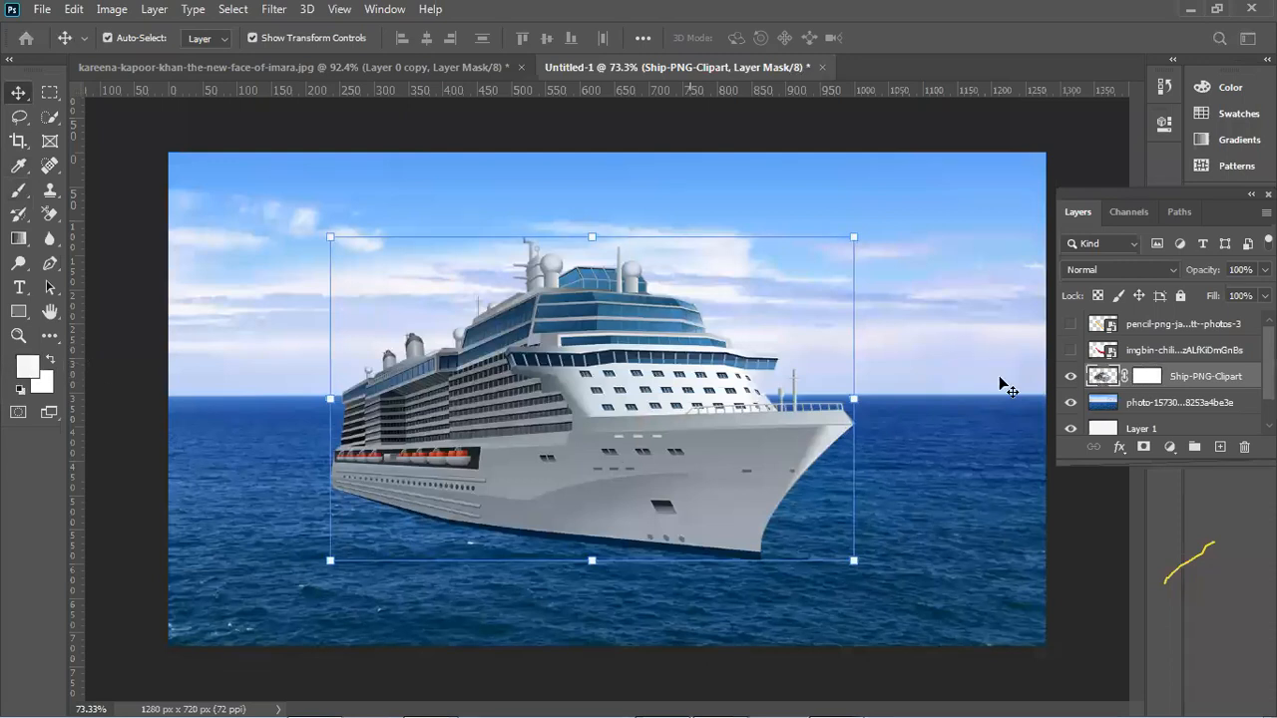
{"action": "left_click", "coordinate": [28, 372]}
{"action": "left_click_drag", "start_coordinate": [938, 340], "coordinate": [1040, 263]}
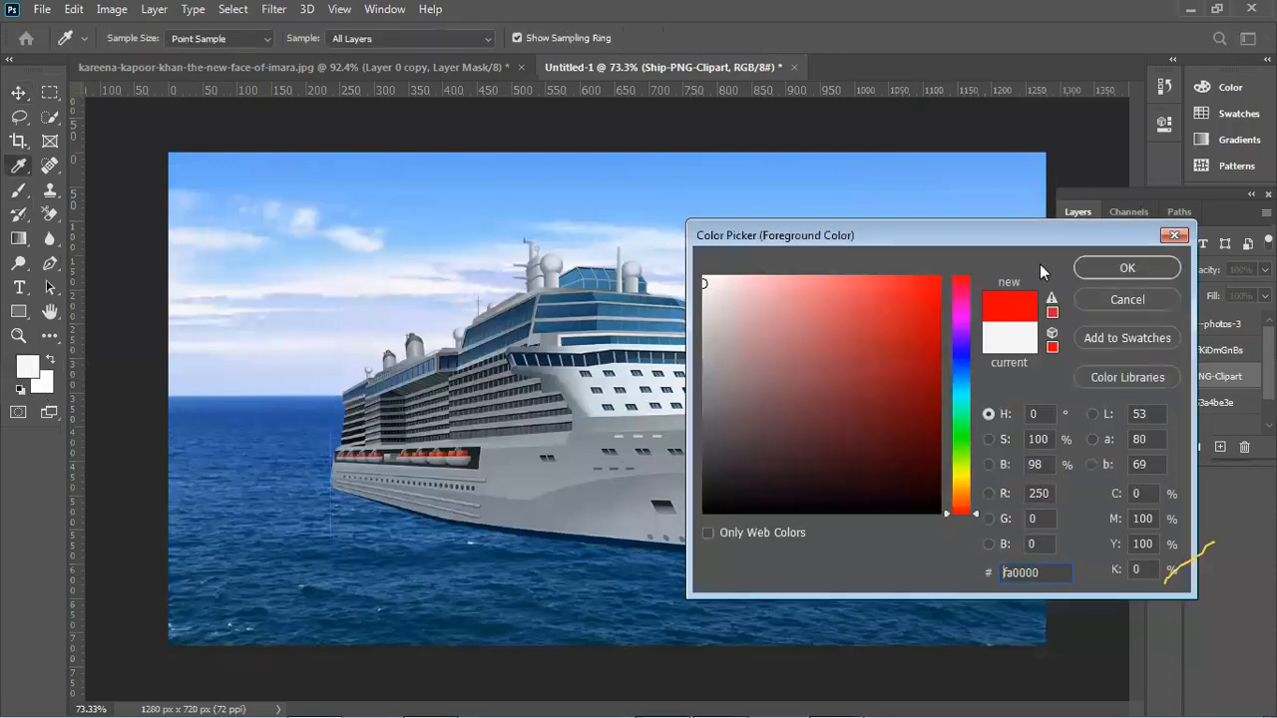
{"action": "key", "text": "Return"}
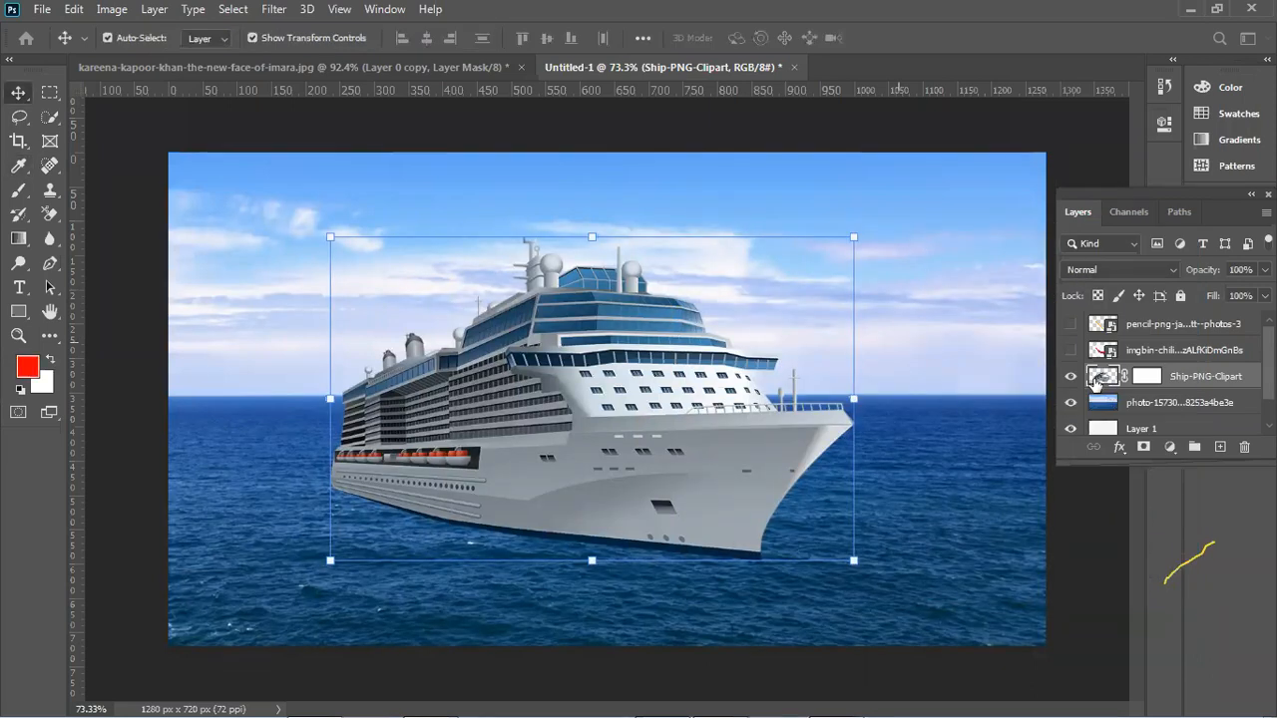
{"action": "left_click", "coordinate": [17, 191]}
{"action": "mouse_move", "coordinate": [487, 470]}
{"action": "left_mouse_down"}
{"action": "mouse_move", "coordinate": [578, 499]}
{"action": "mouse_move", "coordinate": [698, 439]}
{"action": "mouse_move", "coordinate": [843, 424]}
{"action": "left_mouse_up"}
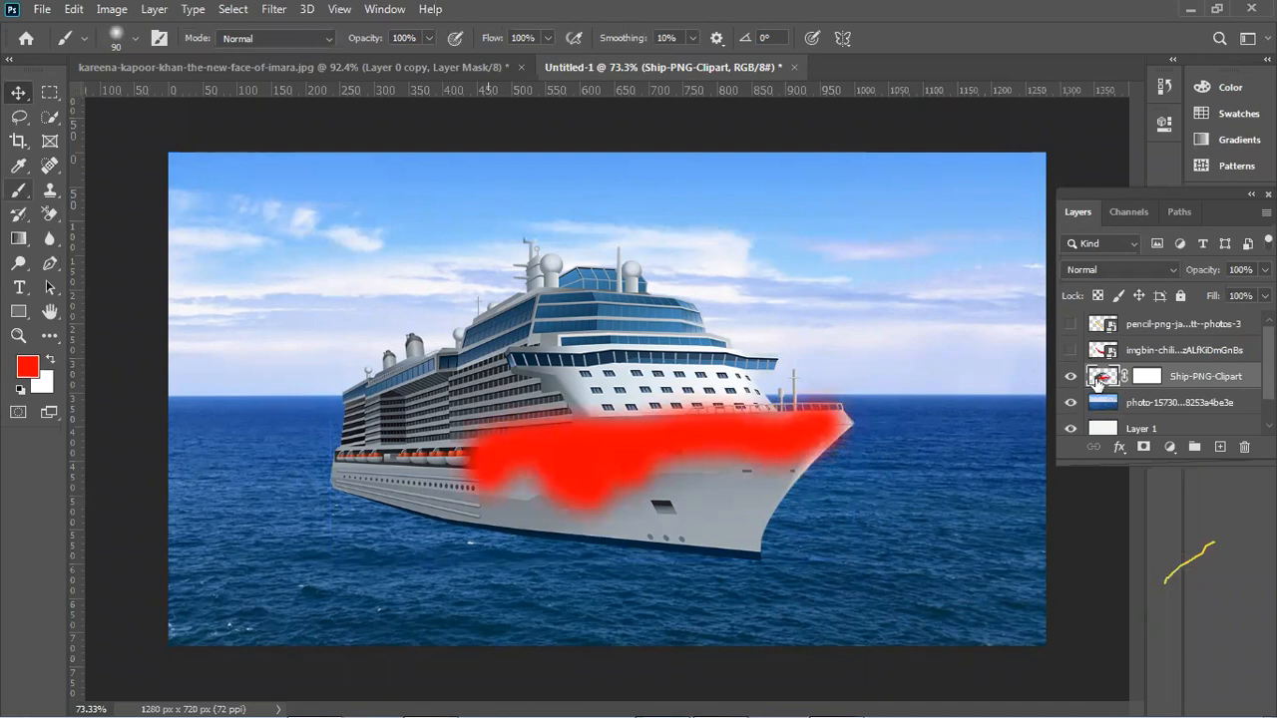
{"action": "left_click", "coordinate": [1148, 378]}
{"action": "key", "text": "ctrl+z"}
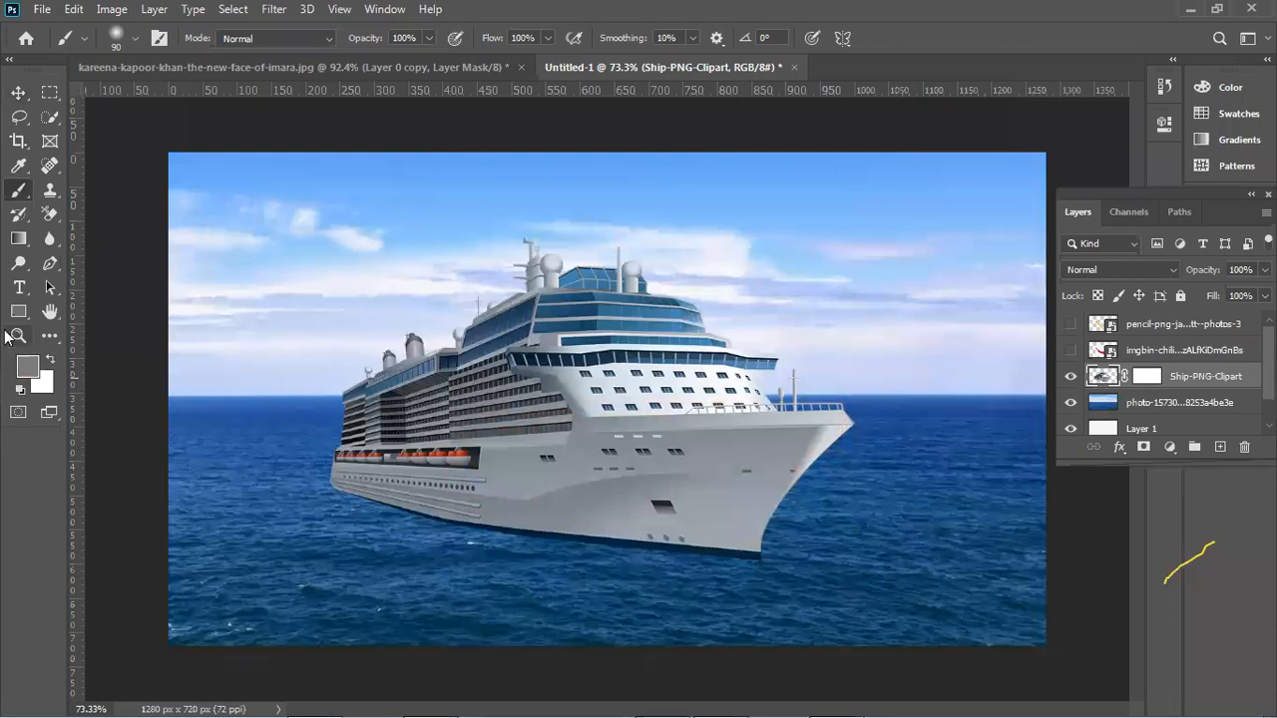
Set the foreground to 000000 and paint the ship's layer mask along the base of the hull.
{"action": "left_click", "coordinate": [21, 370]}
{"action": "left_click_drag", "start_coordinate": [711, 448], "coordinate": [974, 521]}
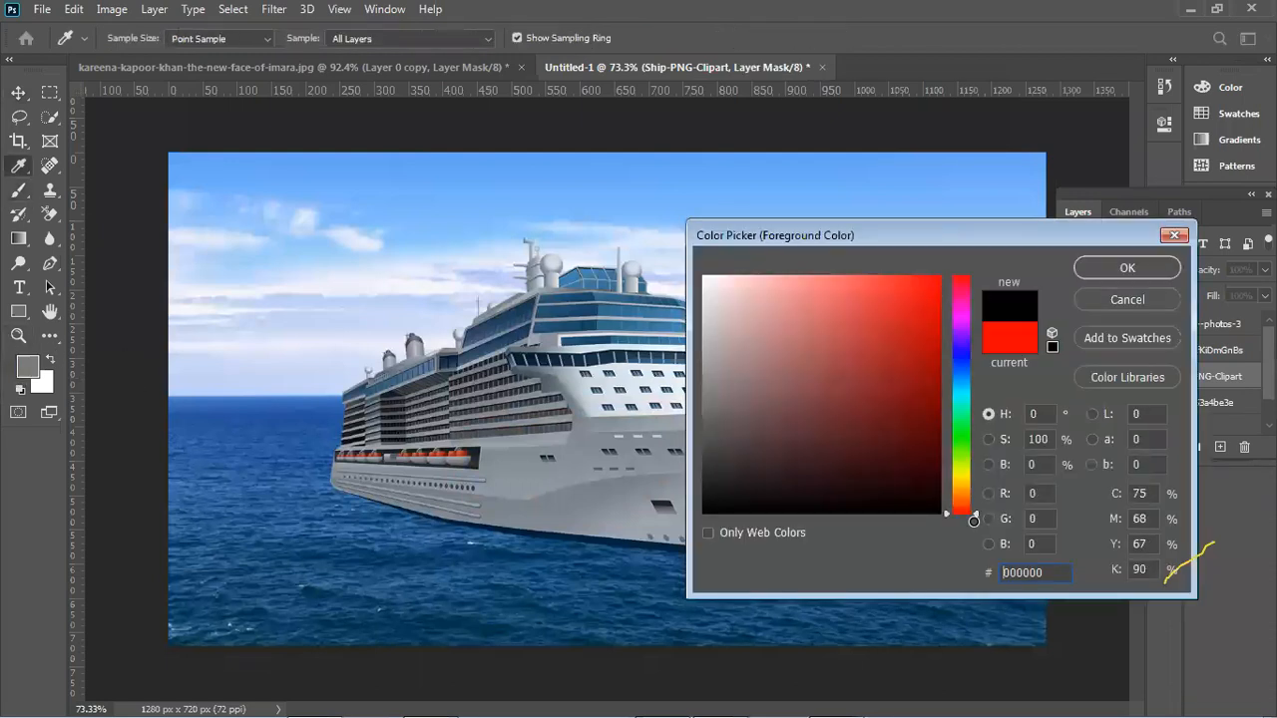
{"action": "left_click", "coordinate": [1087, 278]}
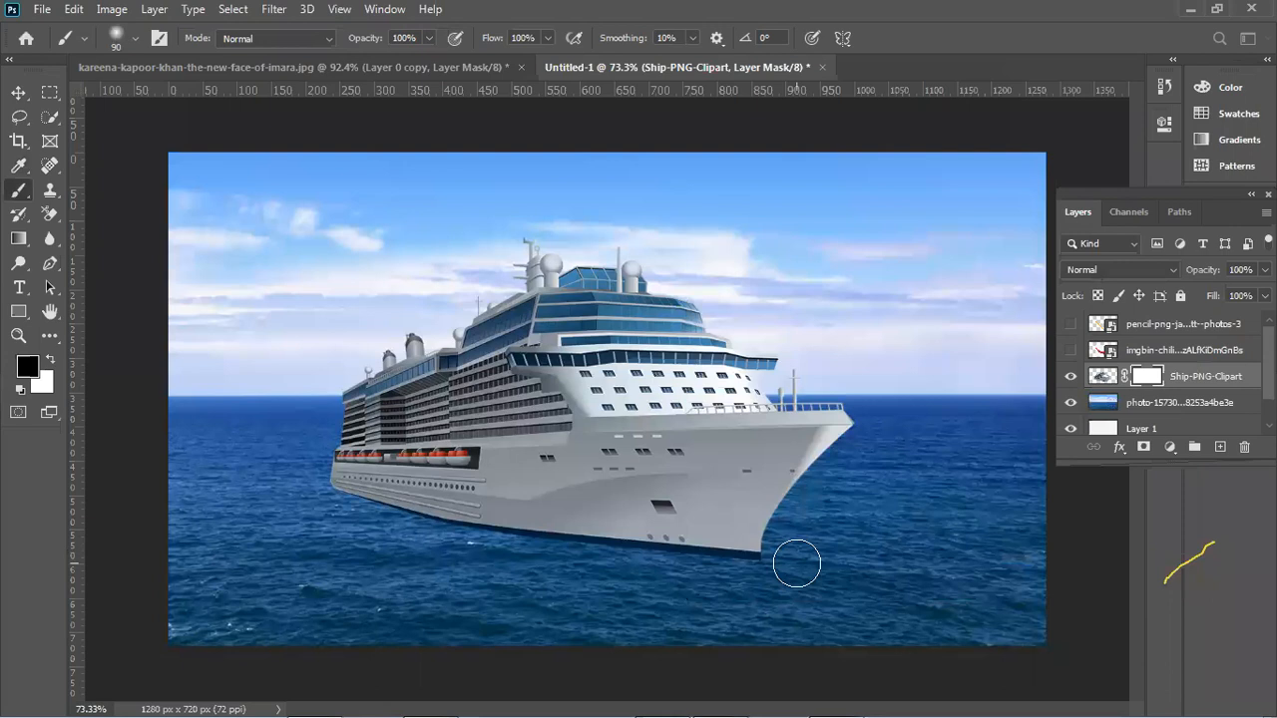
{"action": "mouse_move", "coordinate": [684, 558]}
{"action": "left_mouse_down"}
{"action": "mouse_move", "coordinate": [308, 500]}
{"action": "mouse_move", "coordinate": [255, 520]}
{"action": "left_mouse_up"}
{"action": "left_click", "coordinate": [19, 93]}
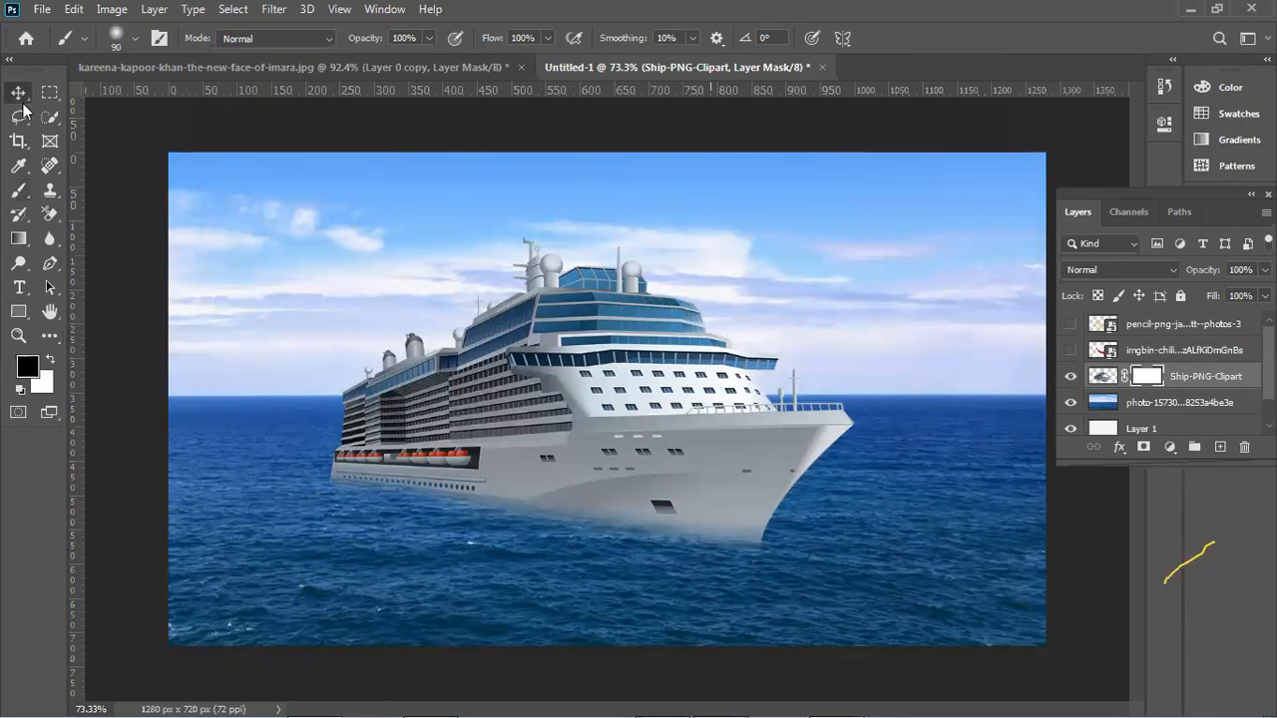
{"action": "left_click", "coordinate": [893, 470]}
{"action": "left_click", "coordinate": [137, 441]}
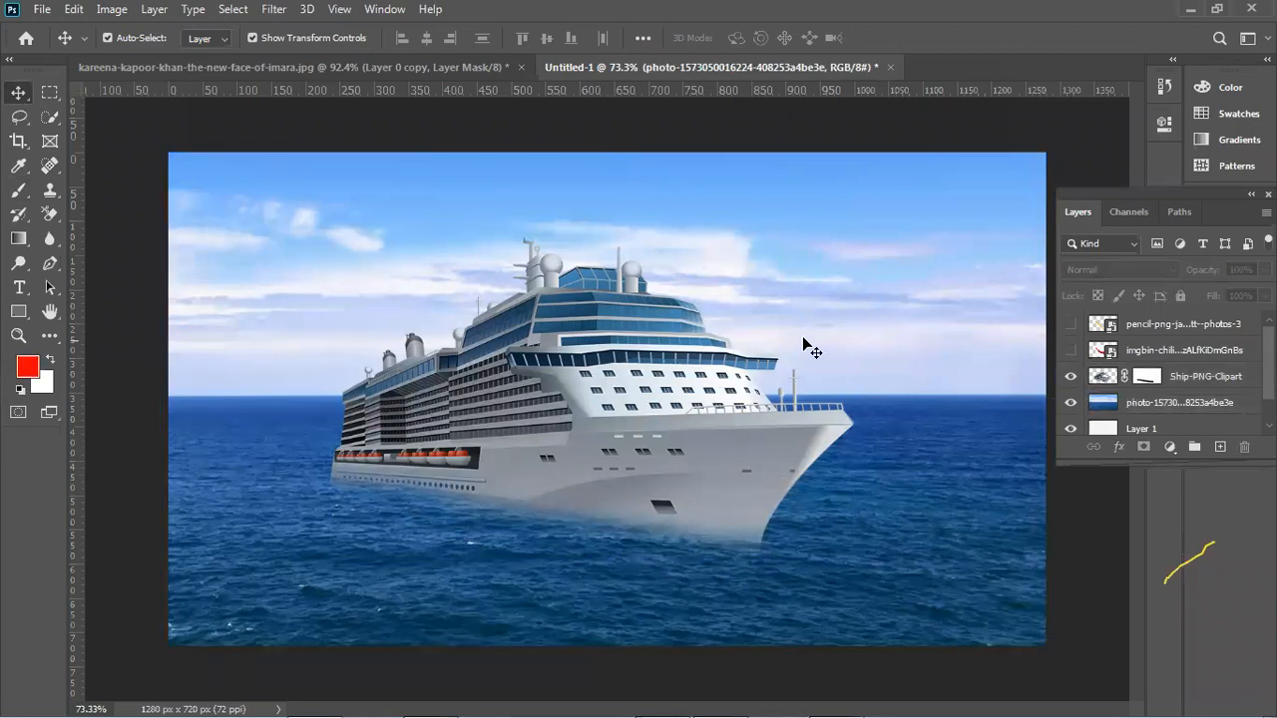
Hide the Ship-PNG-Clipart and ocean photo layers, and show the pencil and chili layers.
{"action": "left_click", "coordinate": [1107, 379]}
{"action": "left_click", "coordinate": [1071, 402]}
{"action": "left_click", "coordinate": [1072, 378]}
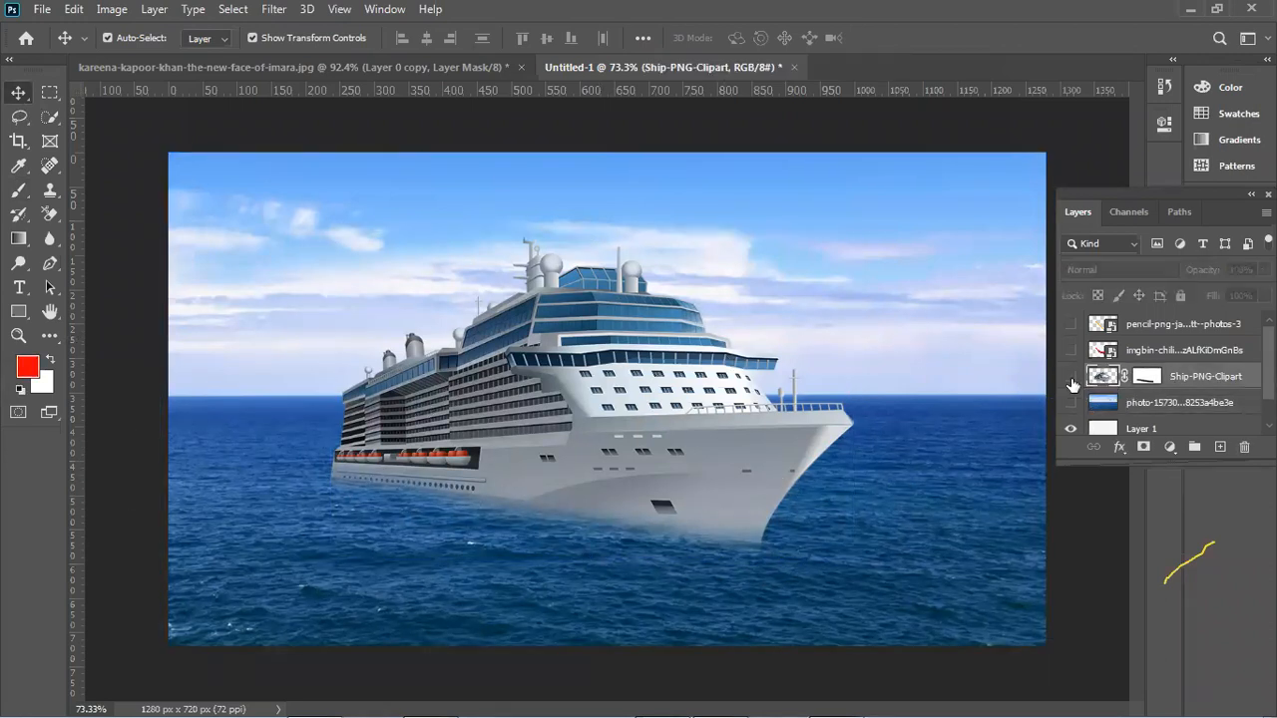
{"action": "left_click", "coordinate": [1098, 350]}
{"action": "left_click", "coordinate": [1070, 331]}
{"action": "left_click", "coordinate": [1069, 352]}
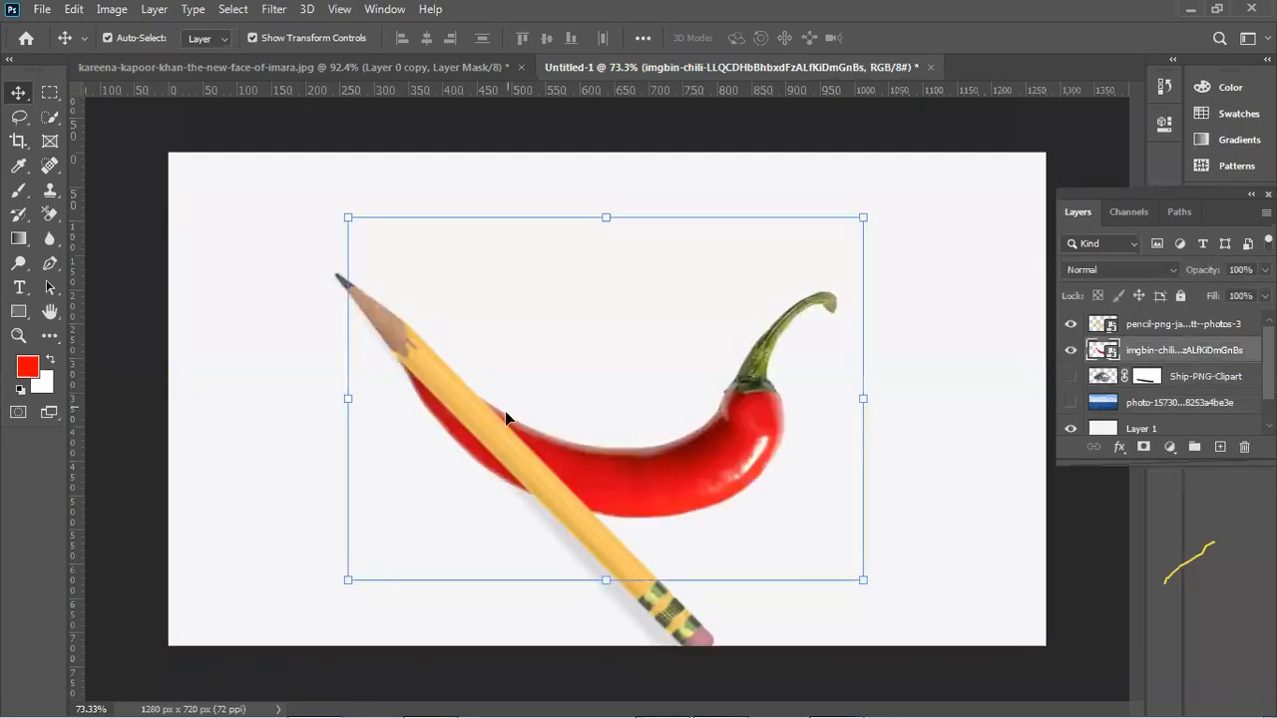
Move the pencil slightly up and to the left over the chili, and rasterize the pencil layer.
{"action": "mouse_move", "coordinate": [535, 486]}
{"action": "left_mouse_down"}
{"action": "mouse_move", "coordinate": [548, 494]}
{"action": "mouse_move", "coordinate": [535, 509]}
{"action": "mouse_move", "coordinate": [522, 483]}
{"action": "left_mouse_up"}
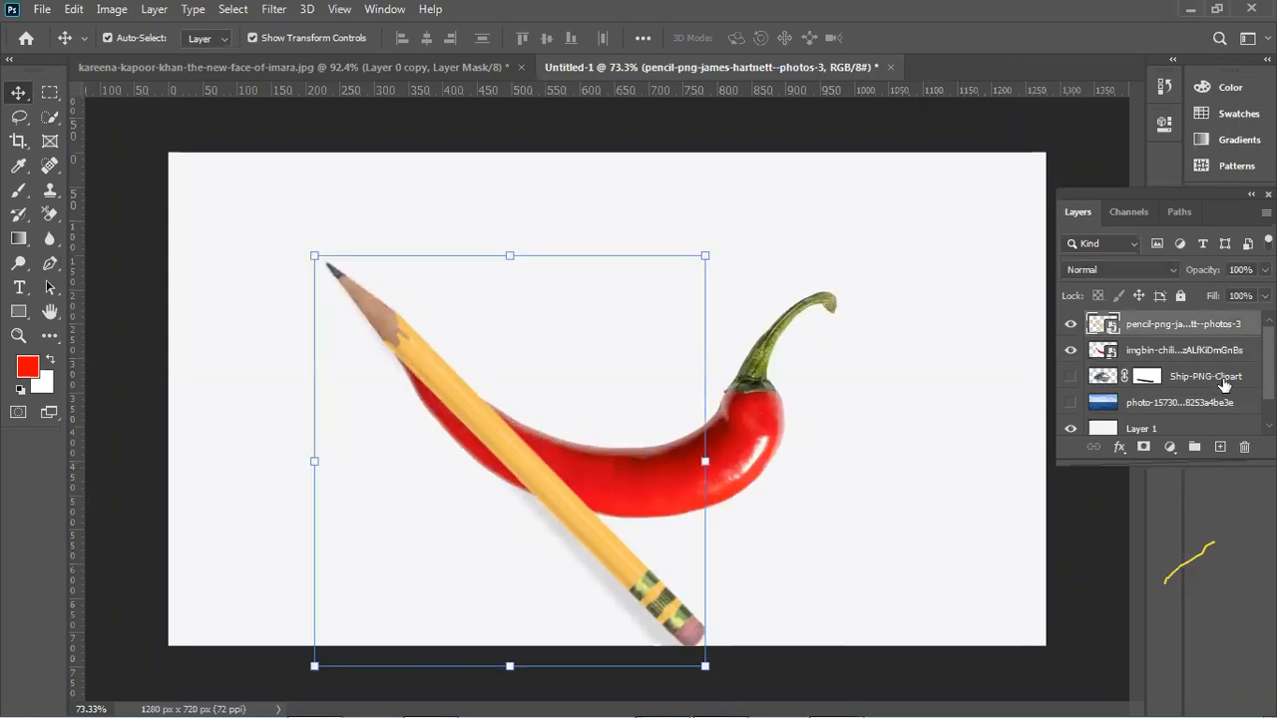
{"action": "right_click", "coordinate": [1200, 336]}
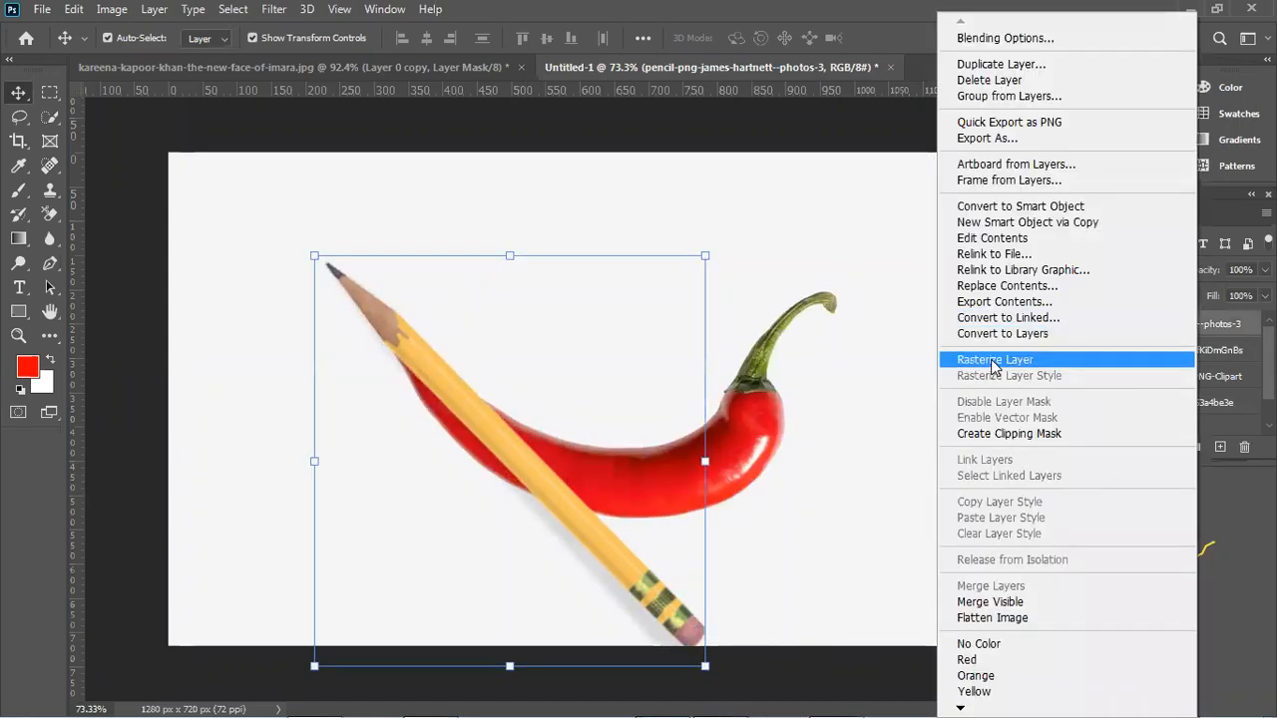
{"action": "left_click", "coordinate": [995, 360]}
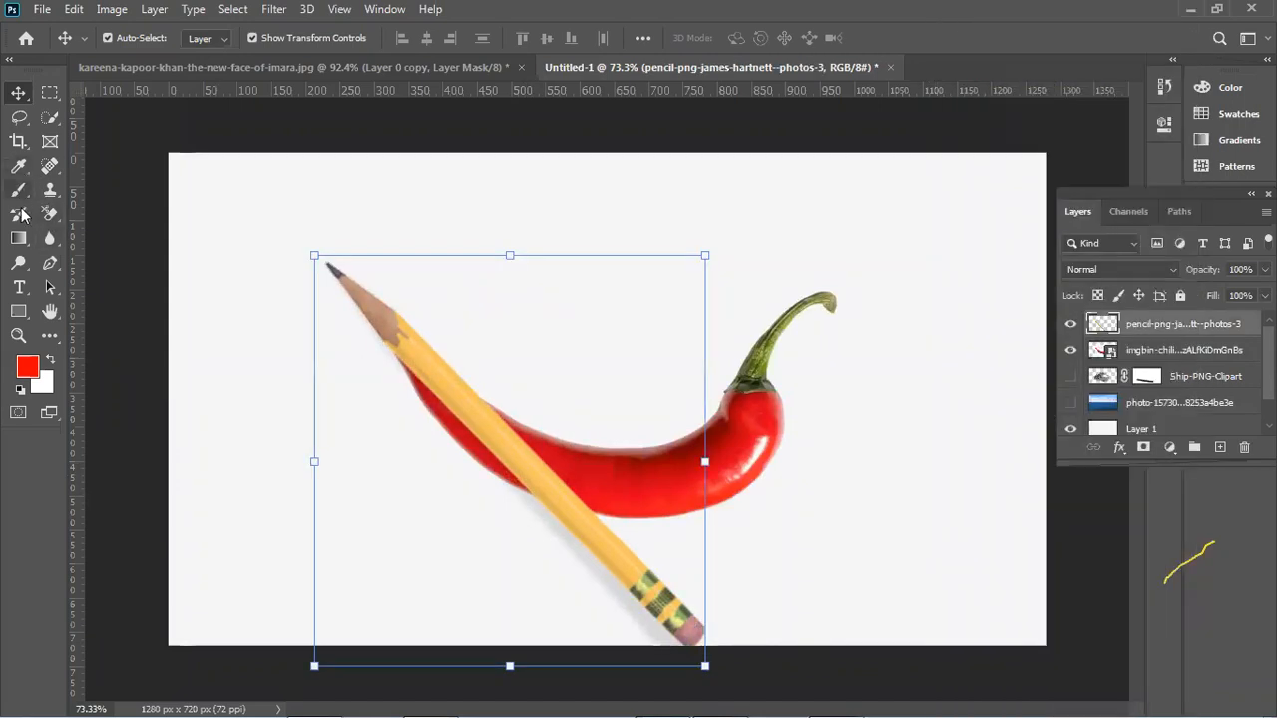
Add a layer mask to the pencil layer and paint it black over the pencil's body and eraser, keeping only the sharpened tip.
{"action": "left_click", "coordinate": [18, 193]}
{"action": "mouse_move", "coordinate": [693, 631]}
{"action": "left_mouse_down"}
{"action": "mouse_move", "coordinate": [639, 599]}
{"action": "mouse_move", "coordinate": [577, 517]}
{"action": "left_mouse_up"}
{"action": "key", "text": "ctrl+z"}
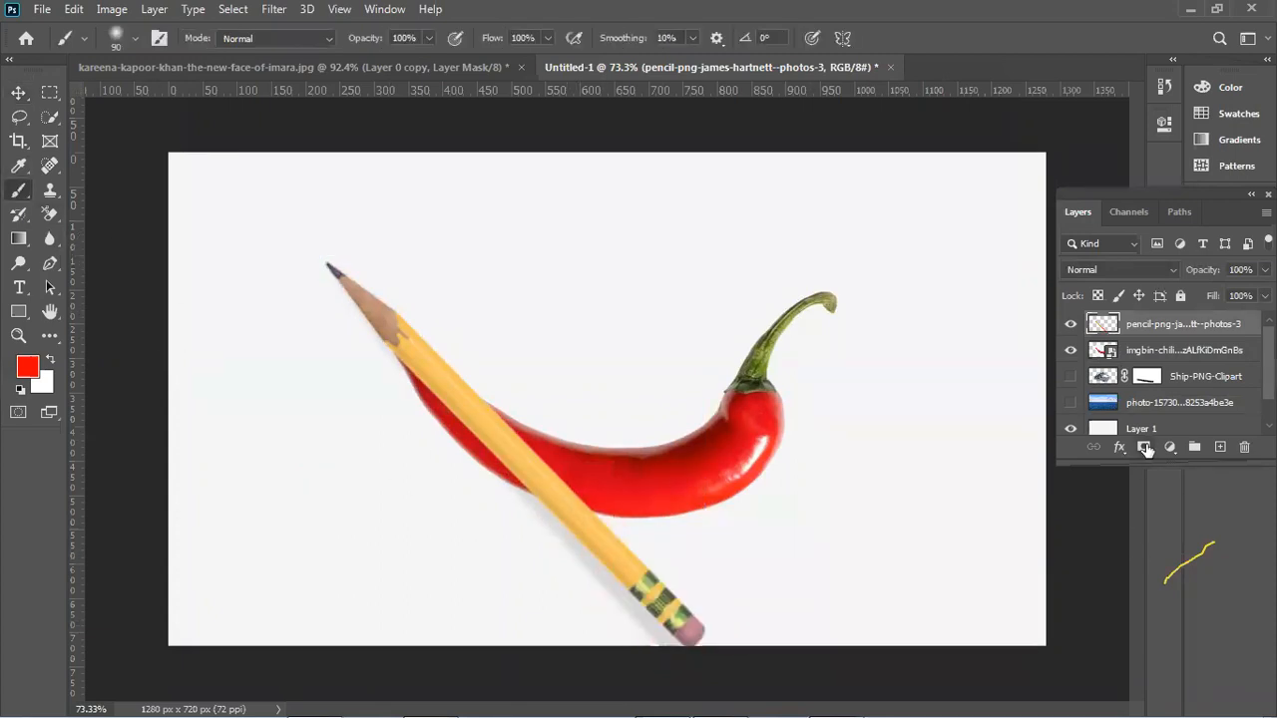
{"action": "left_click", "coordinate": [1144, 447]}
{"action": "key", "text": "d"}
{"action": "mouse_move", "coordinate": [716, 624]}
{"action": "left_mouse_down"}
{"action": "mouse_move", "coordinate": [618, 527]}
{"action": "mouse_move", "coordinate": [694, 629]}
{"action": "mouse_move", "coordinate": [502, 457]}
{"action": "mouse_move", "coordinate": [419, 322]}
{"action": "mouse_move", "coordinate": [447, 413]}
{"action": "mouse_move", "coordinate": [559, 466]}
{"action": "mouse_move", "coordinate": [520, 402]}
{"action": "mouse_move", "coordinate": [754, 655]}
{"action": "mouse_move", "coordinate": [615, 551]}
{"action": "mouse_move", "coordinate": [741, 667]}
{"action": "mouse_move", "coordinate": [589, 470]}
{"action": "mouse_move", "coordinate": [494, 382]}
{"action": "mouse_move", "coordinate": [377, 363]}
{"action": "left_mouse_up"}
Move the masked pencil tip slightly to line it up with the chili's tapered end.
{"action": "left_click", "coordinate": [18, 92]}
{"action": "scroll", "coordinate": [258, 239], "scroll_direction": "up", "scroll_amount": 6}
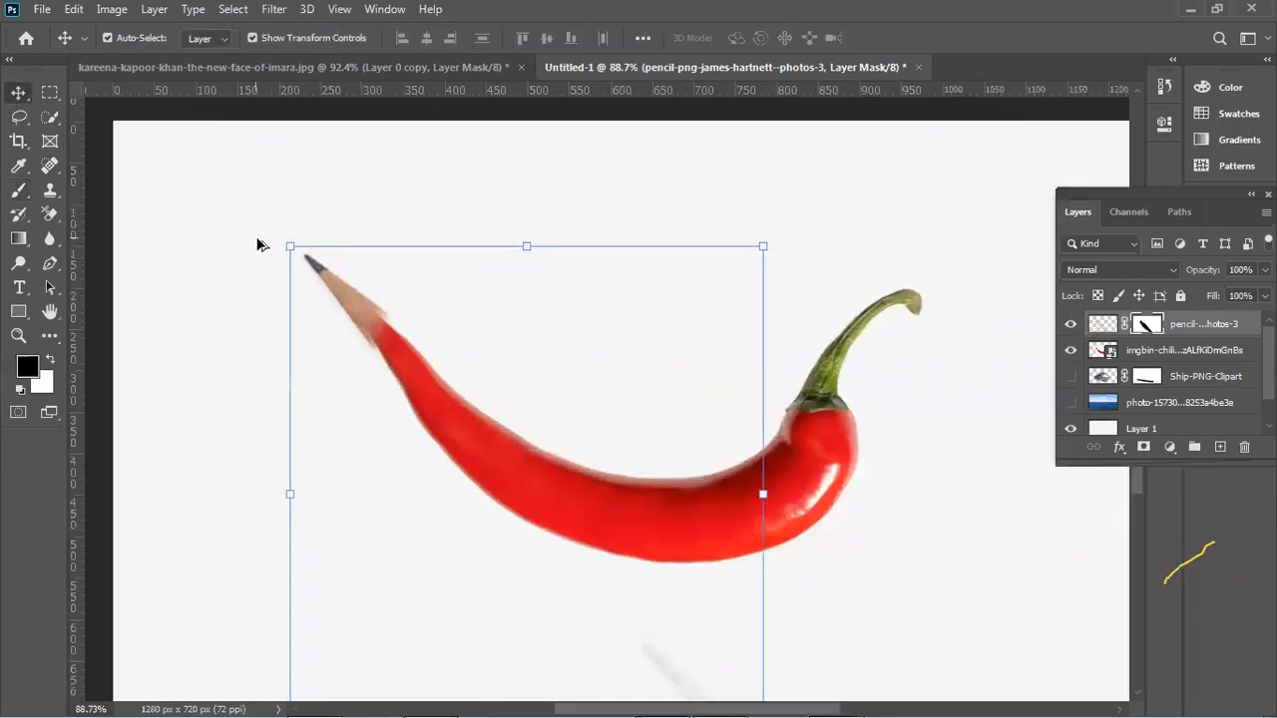
{"action": "left_click", "coordinate": [264, 267]}
{"action": "left_click_drag", "start_coordinate": [408, 323], "coordinate": [432, 353]}
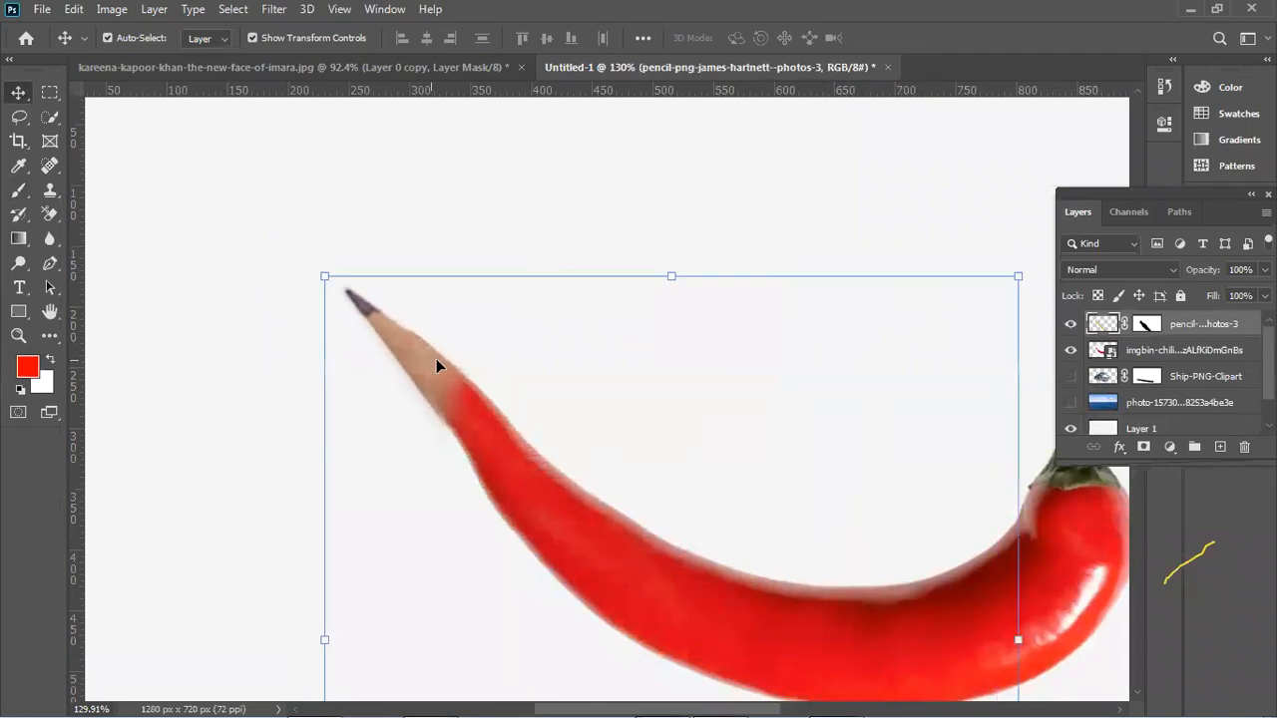
Rotate the masked pencil tip about 7° clockwise and realign it with the chili's tapered end.
{"action": "left_click", "coordinate": [249, 285]}
{"action": "scroll", "coordinate": [278, 324], "scroll_direction": "down", "scroll_amount": 2}
{"action": "scroll", "coordinate": [277, 324], "scroll_direction": "down", "scroll_amount": 3}
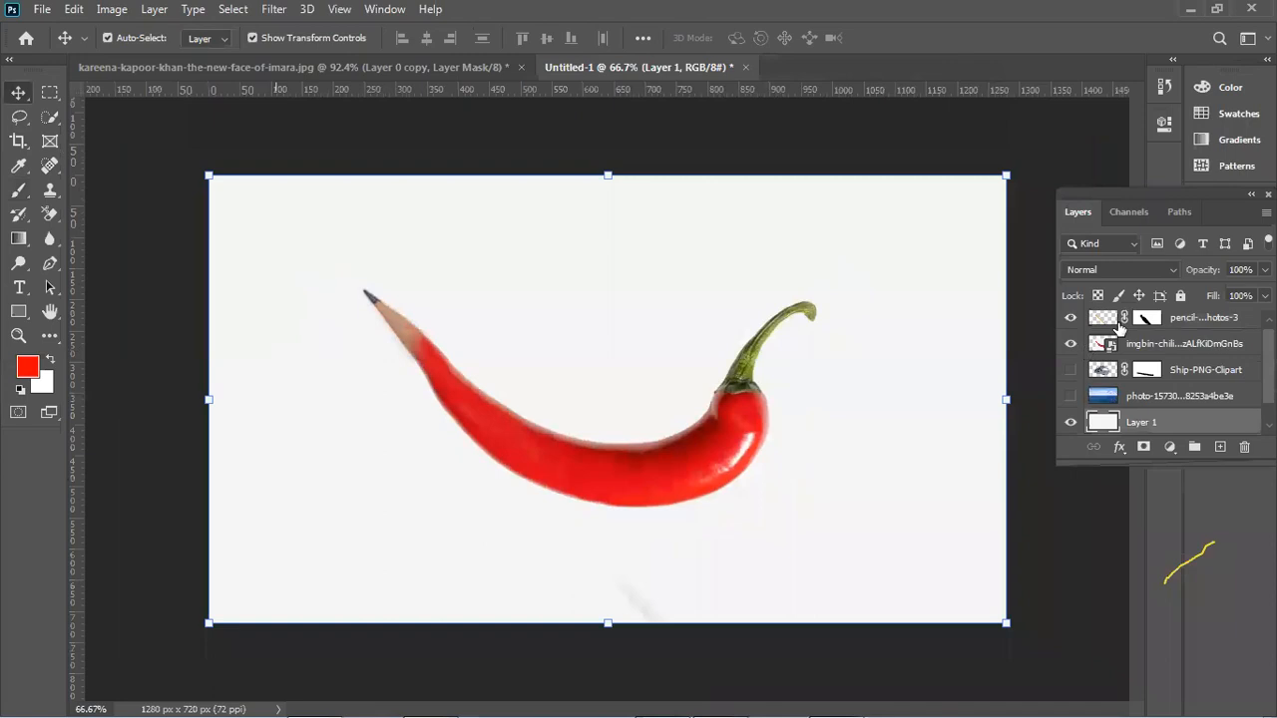
{"action": "left_click", "coordinate": [1144, 318]}
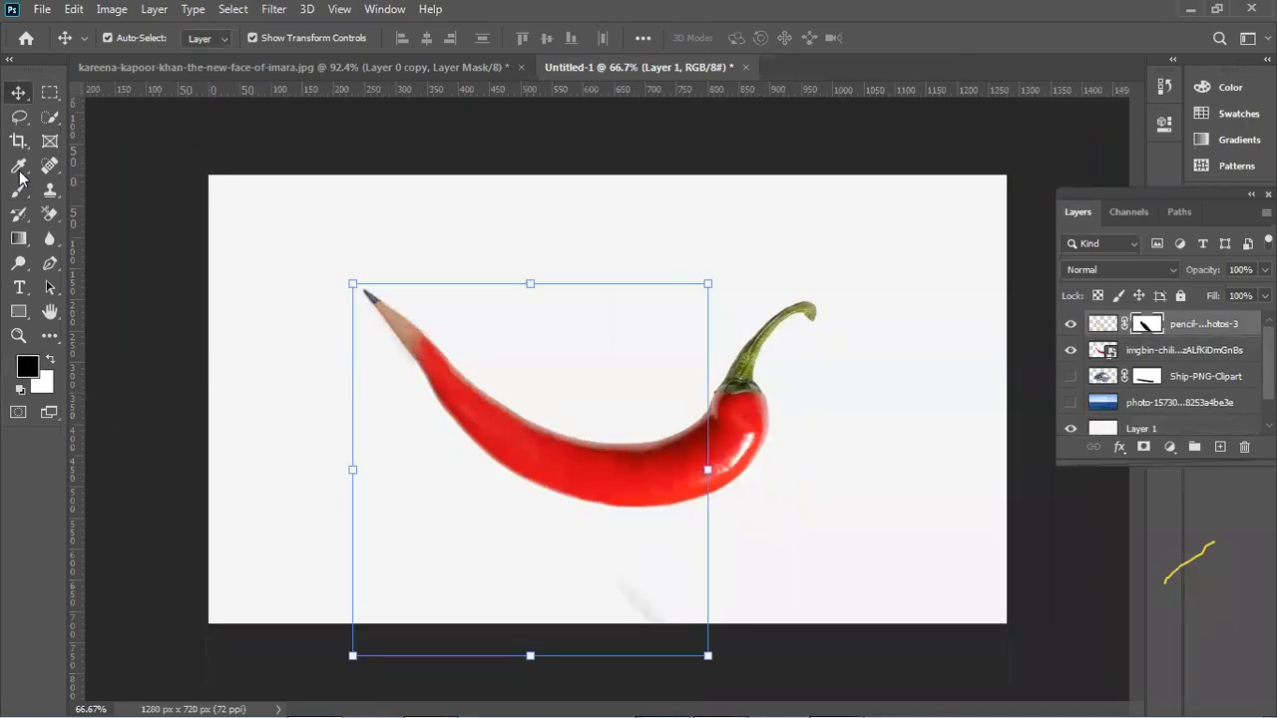
{"action": "left_click", "coordinate": [18, 188]}
{"action": "left_click", "coordinate": [17, 92]}
{"action": "left_click_drag", "start_coordinate": [710, 273], "coordinate": [734, 299]}
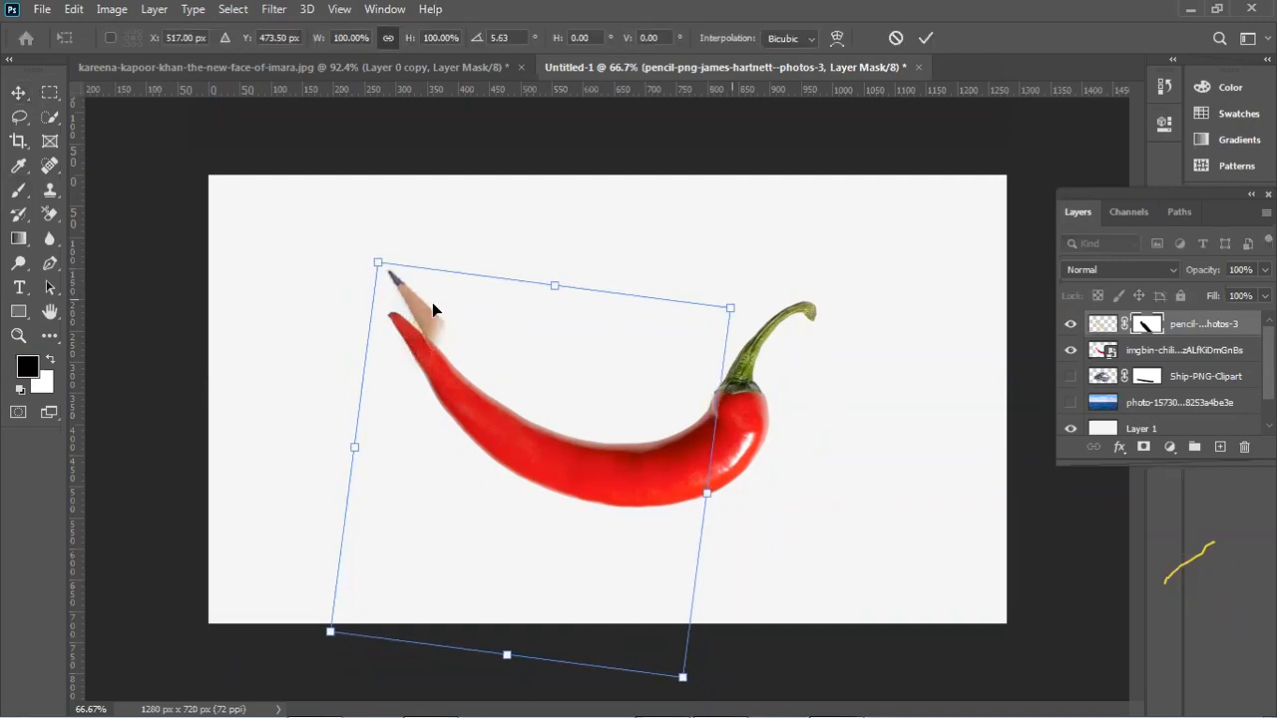
{"action": "left_click_drag", "start_coordinate": [419, 317], "coordinate": [408, 324]}
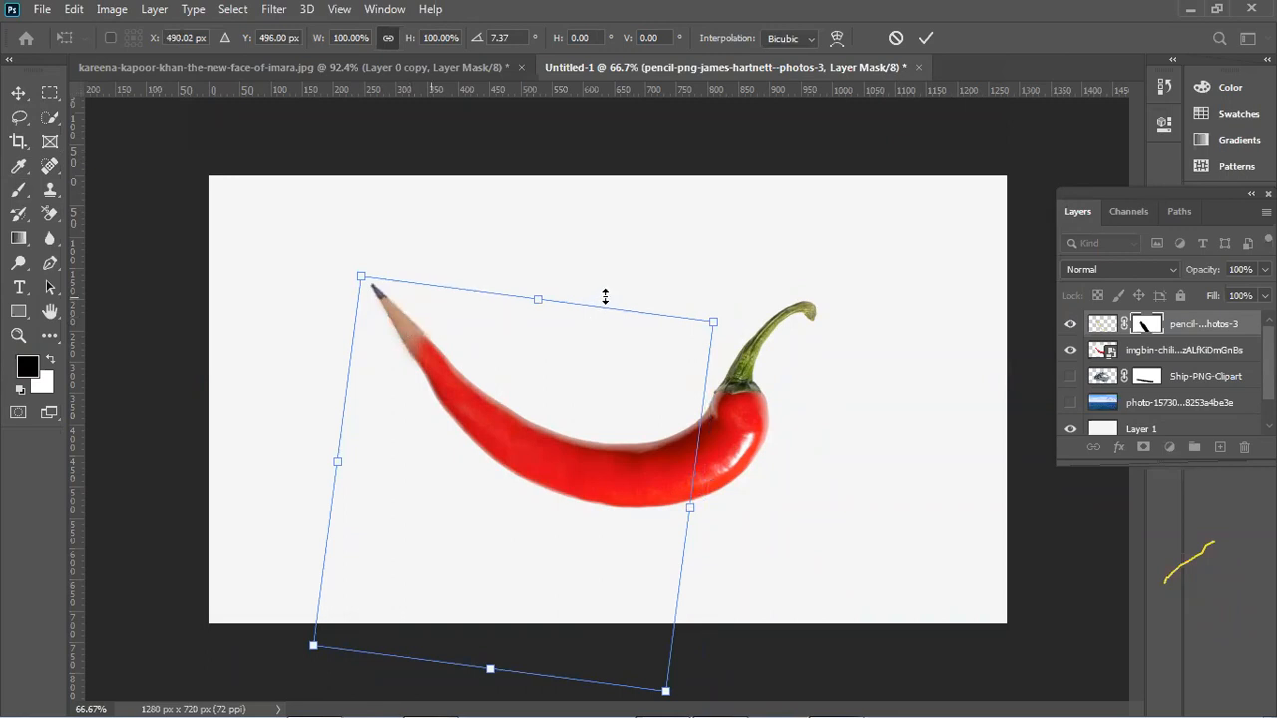
{"action": "key", "text": "Return"}
Delete the pencil's layer mask and reposition the whole pencil with its sharpened end over the chili's tapered end.
{"action": "left_click", "coordinate": [904, 345]}
{"action": "mouse_move", "coordinate": [448, 349]}
{"action": "left_mouse_down"}
{"action": "mouse_move", "coordinate": [444, 331]}
{"action": "mouse_move", "coordinate": [562, 280]}
{"action": "mouse_move", "coordinate": [602, 280]}
{"action": "left_mouse_up"}
{"action": "left_click", "coordinate": [1148, 323]}
{"action": "right_click", "coordinate": [1148, 326]}
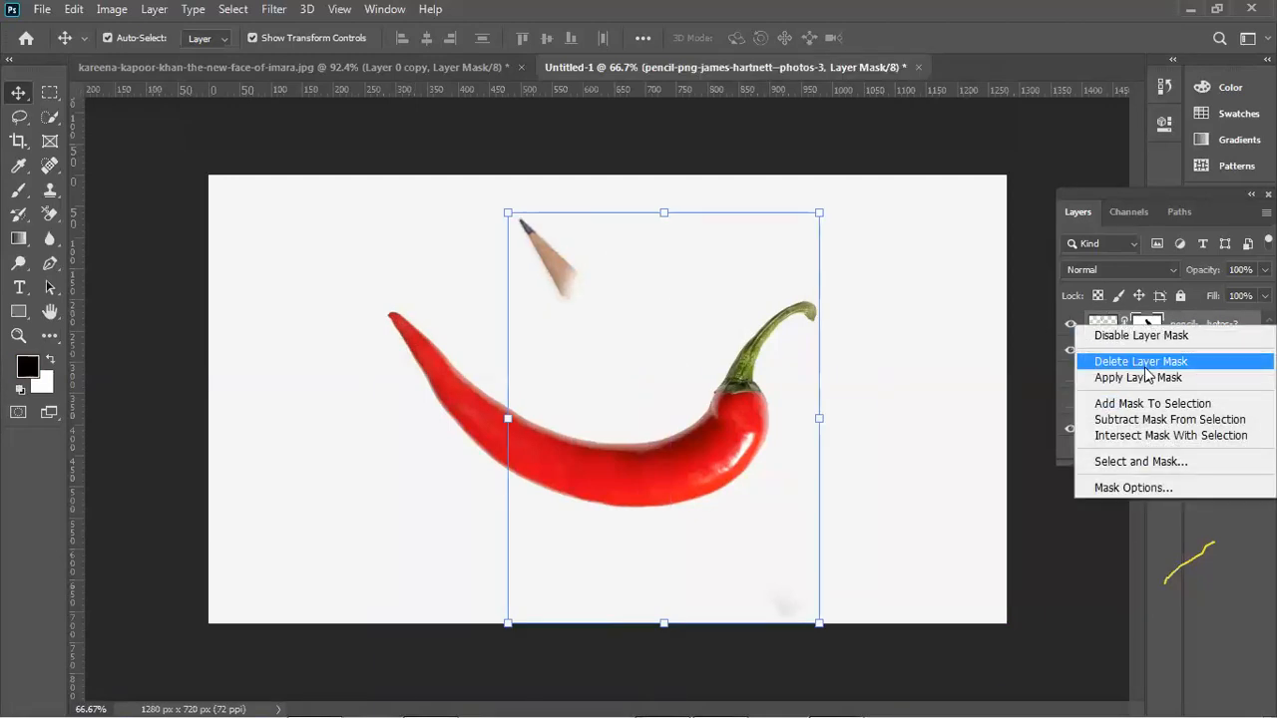
{"action": "left_click", "coordinate": [1145, 367]}
{"action": "left_click", "coordinate": [982, 401]}
{"action": "mouse_move", "coordinate": [705, 463]}
{"action": "left_mouse_down"}
{"action": "mouse_move", "coordinate": [514, 469]}
{"action": "mouse_move", "coordinate": [577, 504]}
{"action": "mouse_move", "coordinate": [679, 505]}
{"action": "mouse_move", "coordinate": [522, 507]}
{"action": "mouse_move", "coordinate": [559, 539]}
{"action": "mouse_move", "coordinate": [571, 532]}
{"action": "left_mouse_up"}
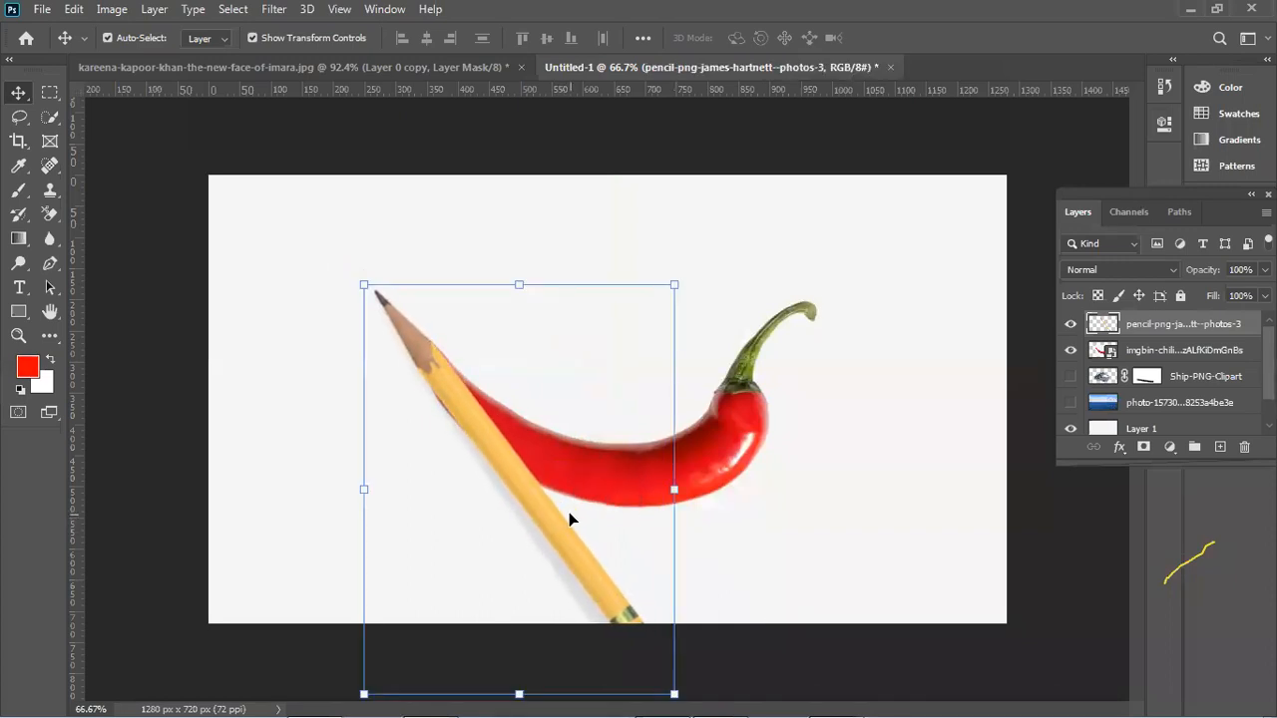
Add a new layer mask to the pencil and paint it black over the pencil's body, keeping the sharpened tip.
{"action": "left_click", "coordinate": [1144, 448]}
{"action": "key", "text": "d"}
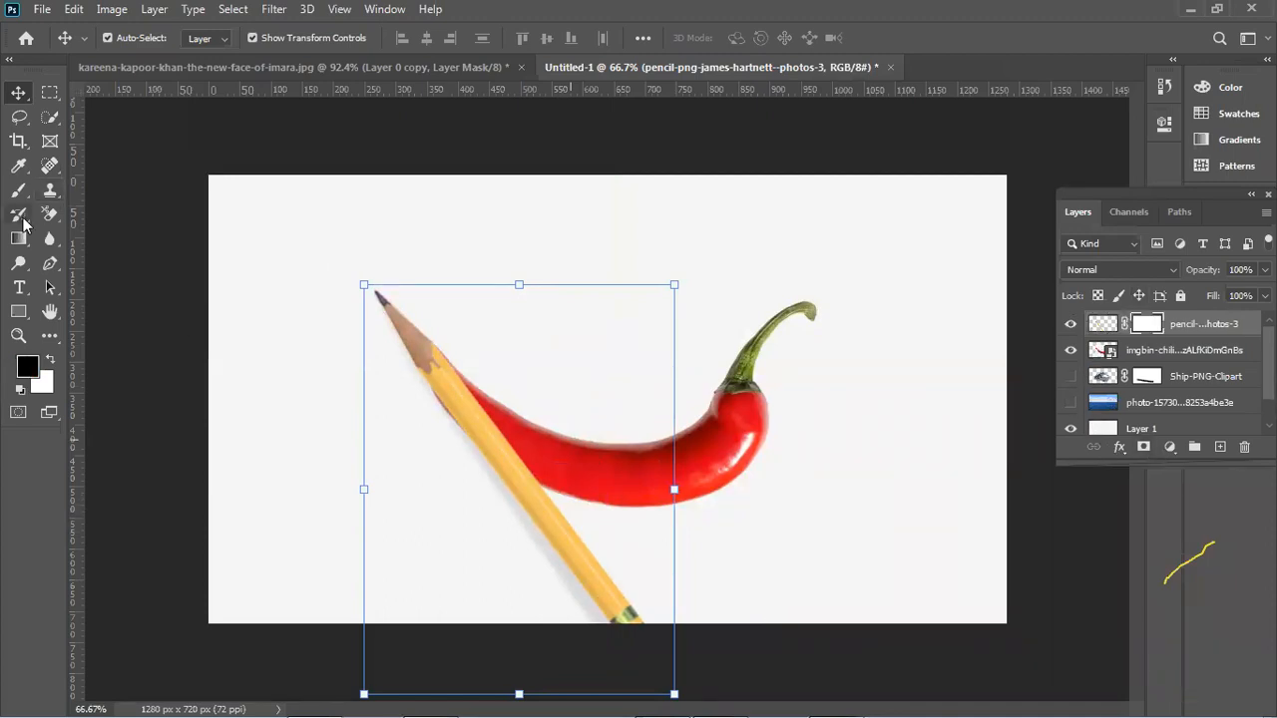
{"action": "left_click", "coordinate": [19, 189]}
{"action": "mouse_move", "coordinate": [461, 399]}
{"action": "left_mouse_down"}
{"action": "mouse_move", "coordinate": [488, 463]}
{"action": "mouse_move", "coordinate": [465, 418]}
{"action": "mouse_move", "coordinate": [555, 507]}
{"action": "mouse_move", "coordinate": [610, 592]}
{"action": "mouse_move", "coordinate": [519, 470]}
{"action": "mouse_move", "coordinate": [636, 632]}
{"action": "mouse_move", "coordinate": [490, 431]}
{"action": "mouse_move", "coordinate": [537, 566]}
{"action": "mouse_move", "coordinate": [471, 398]}
{"action": "mouse_move", "coordinate": [449, 378]}
{"action": "left_mouse_up"}
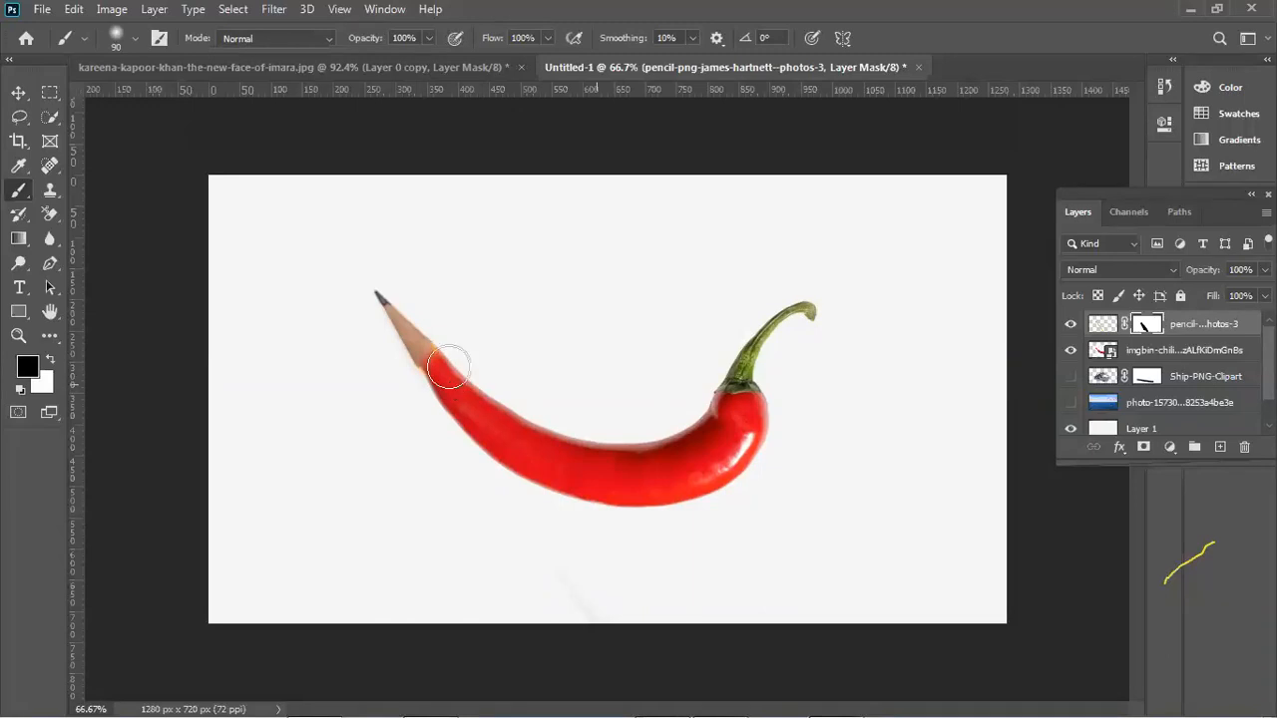
{"action": "left_click", "coordinate": [18, 94]}
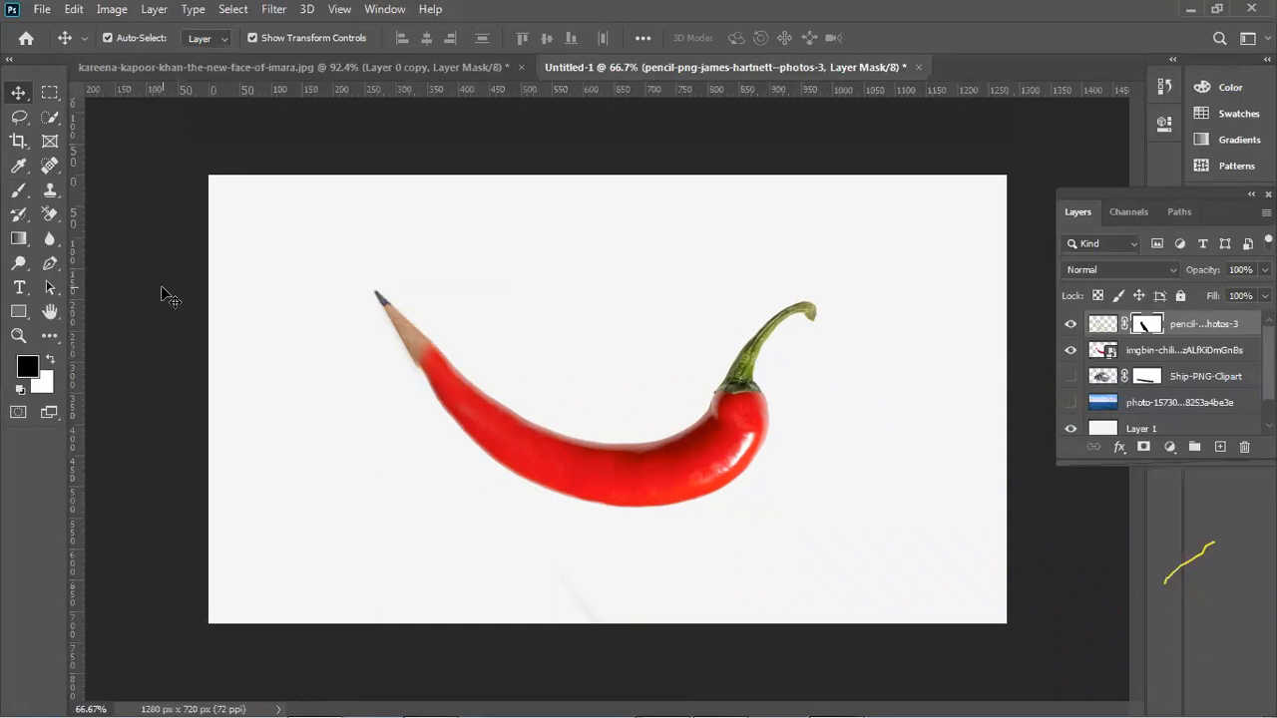
{"action": "left_click", "coordinate": [162, 287]}
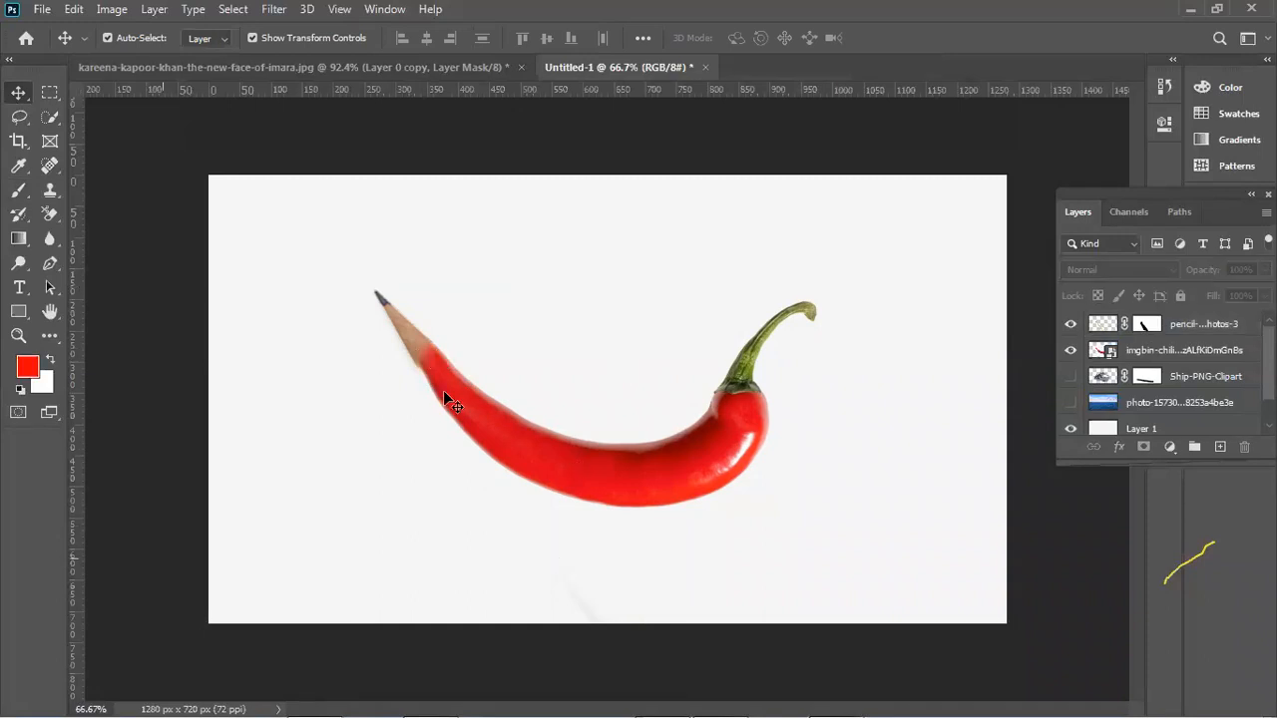
Move the masked pencil tip up and to the right off the chili, and rasterize the chili layer.
{"action": "left_click_drag", "start_coordinate": [415, 341], "coordinate": [473, 306]}
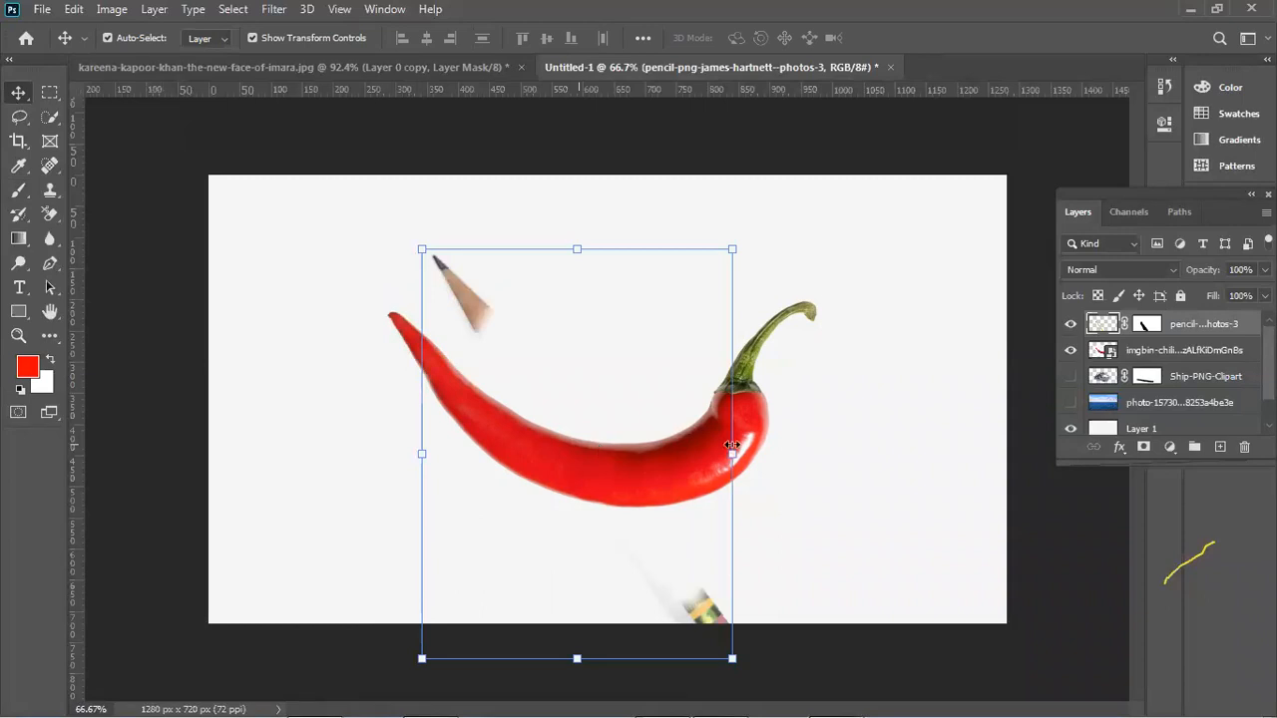
{"action": "left_click", "coordinate": [1154, 356]}
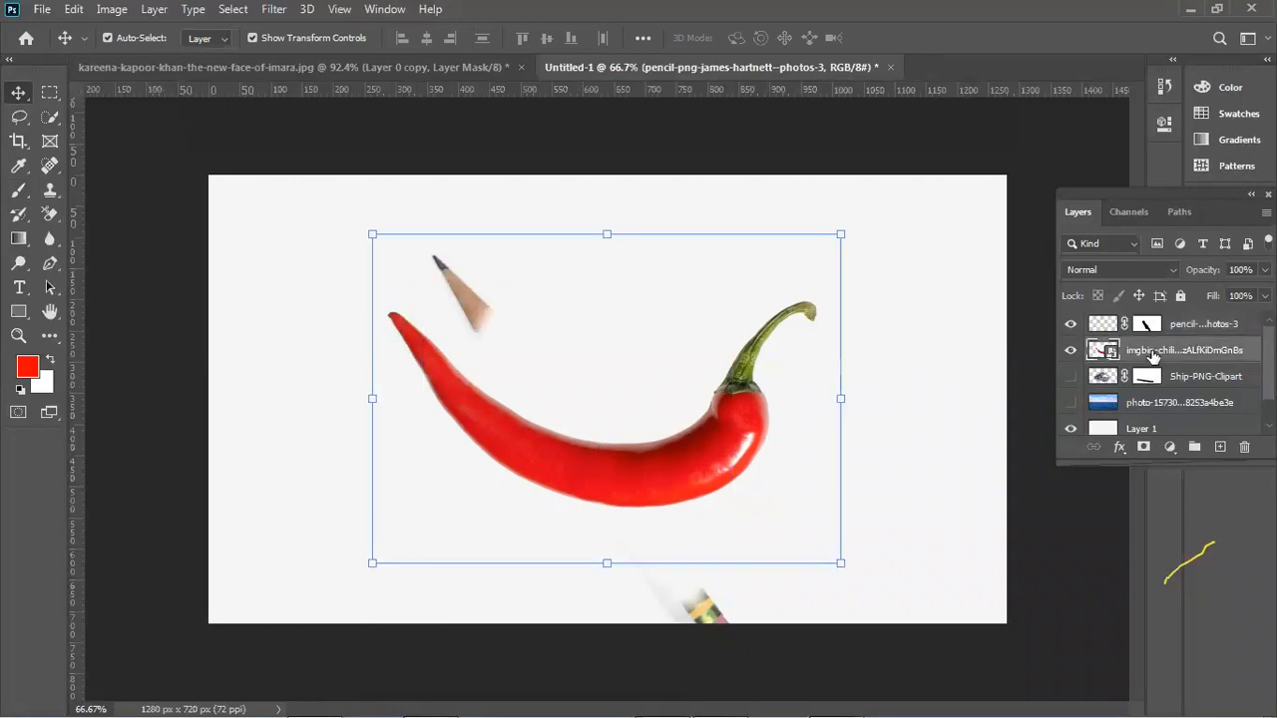
{"action": "right_click", "coordinate": [1149, 354]}
{"action": "left_click", "coordinate": [948, 359]}
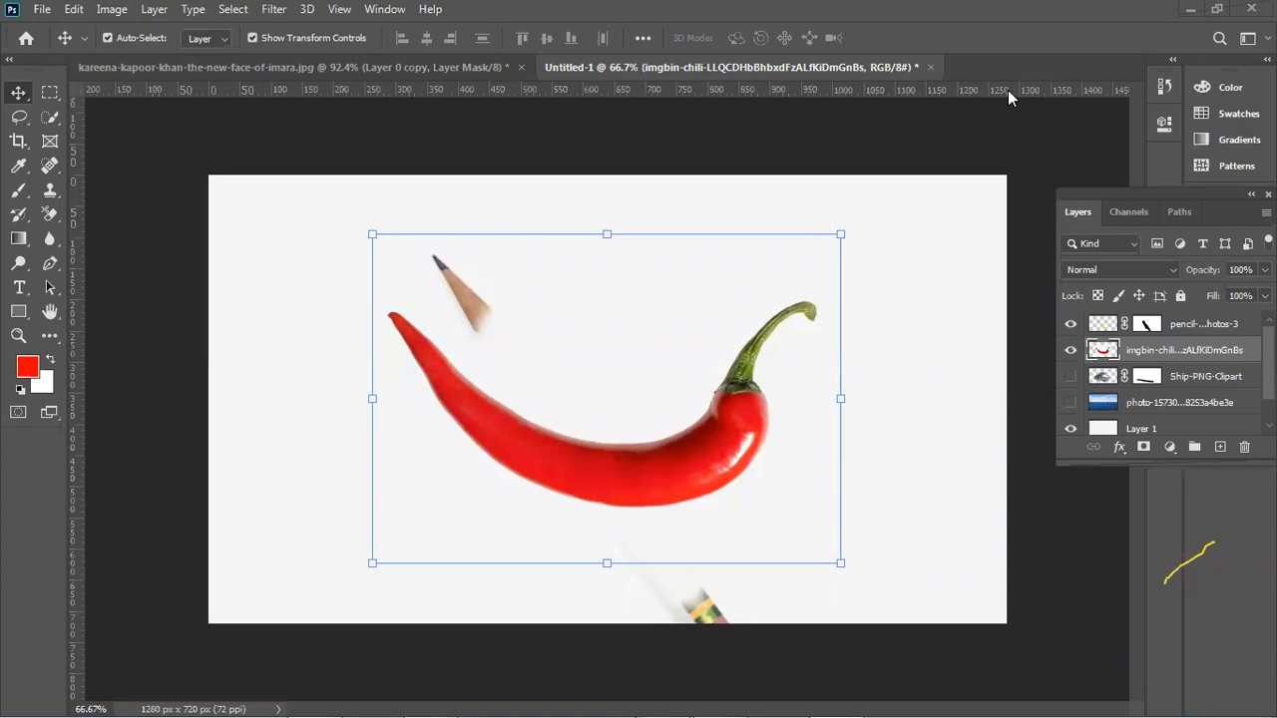
Hide the pencil, chili and ship layers, leaving the ocean photo visible above the plain background layer.
{"action": "left_click", "coordinate": [1145, 325]}
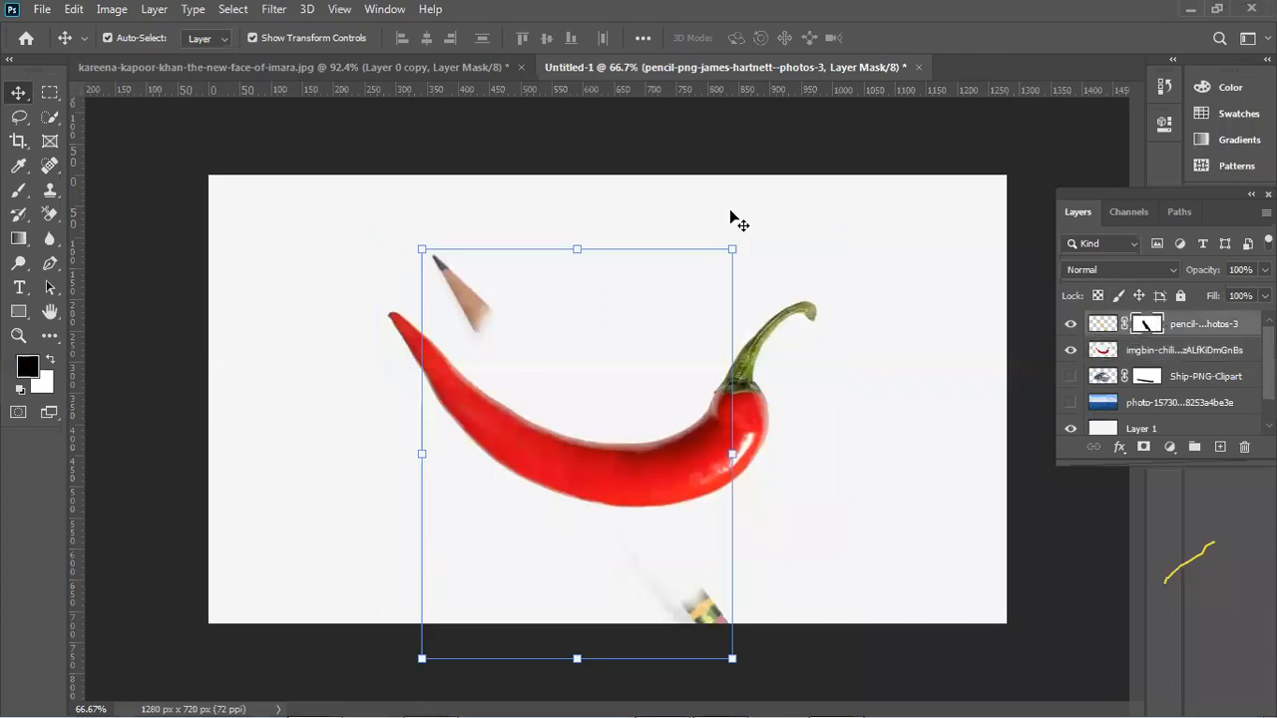
{"action": "left_click_drag", "start_coordinate": [1071, 324], "coordinate": [1071, 350]}
{"action": "left_click", "coordinate": [1071, 402]}
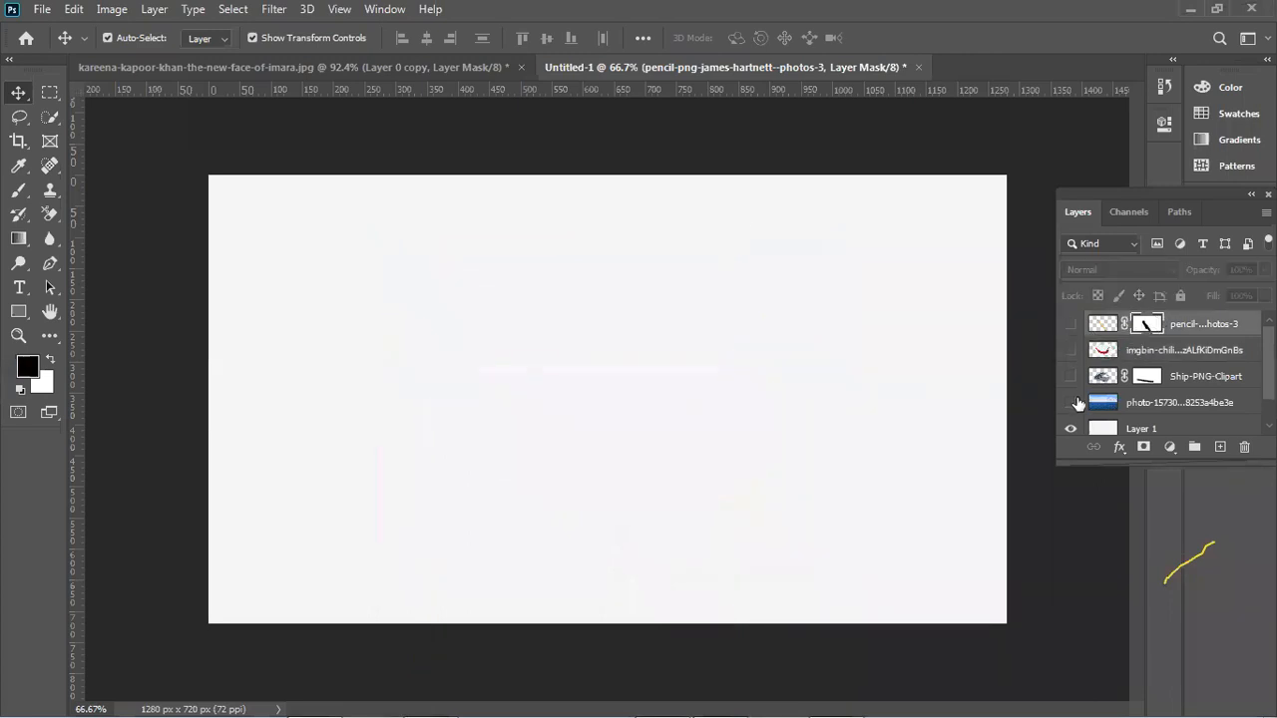
{"action": "left_click", "coordinate": [1071, 376]}
{"action": "left_click", "coordinate": [640, 407]}
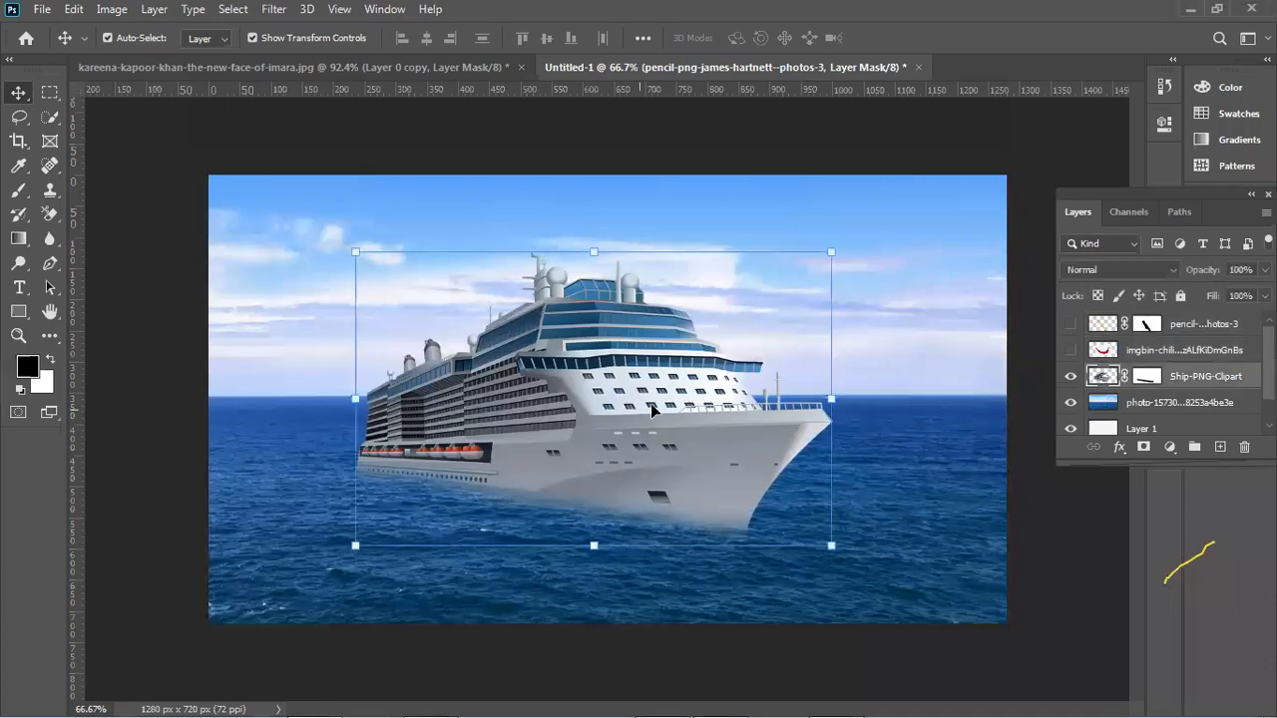
{"action": "left_click", "coordinate": [1151, 379]}
{"action": "left_click", "coordinate": [1071, 376]}
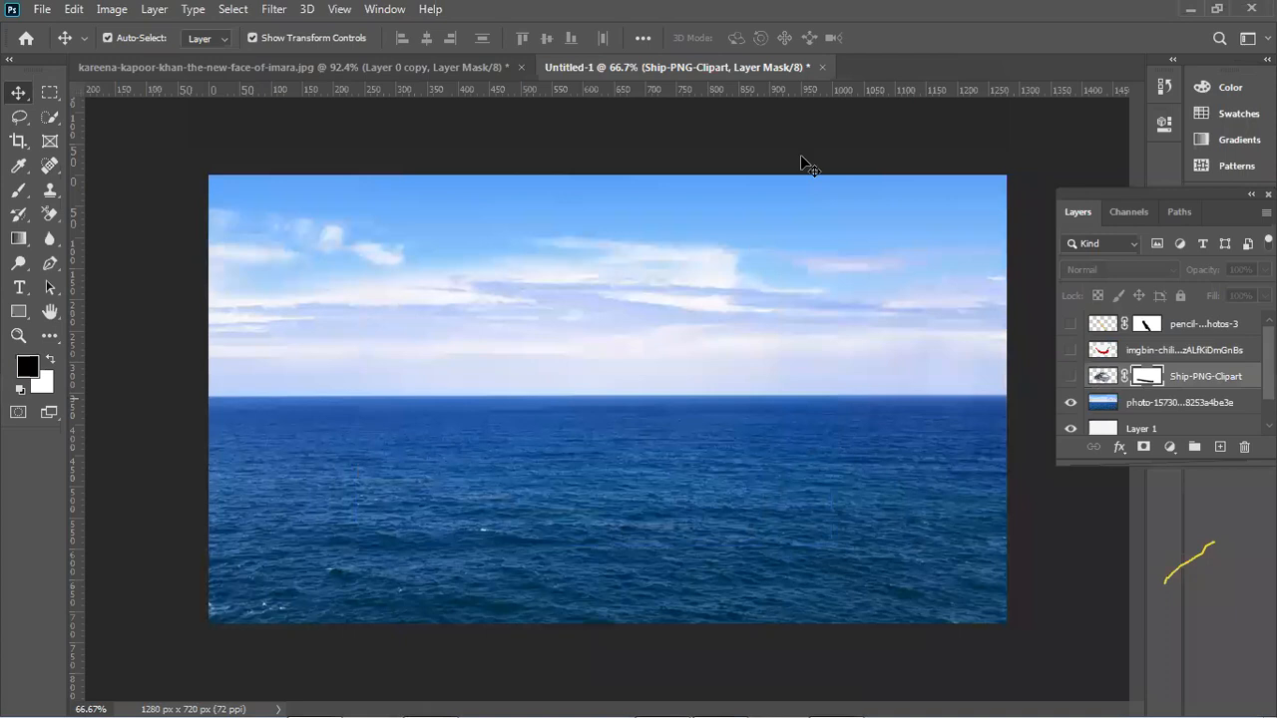
Switch to Chrome and run a Google image search for "cloudy sky".
{"action": "left_click", "coordinate": [554, 697]}
{"action": "mouse_move", "coordinate": [554, 710]}
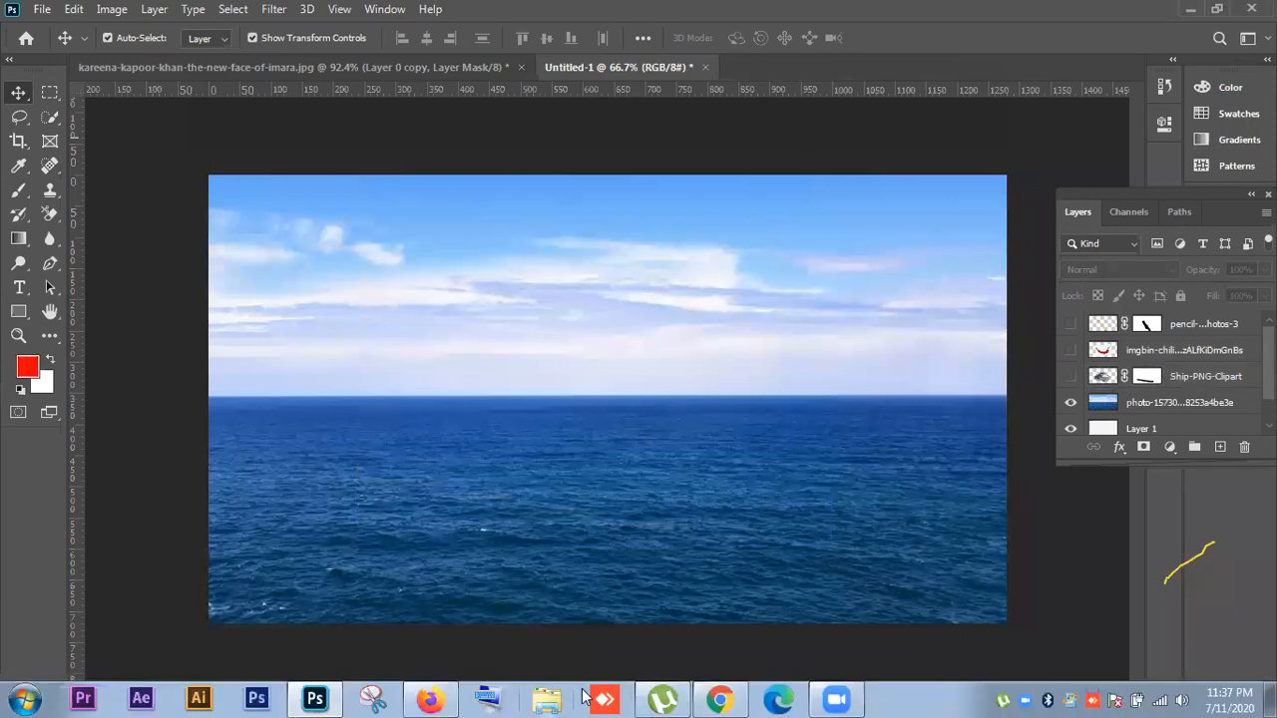
{"action": "left_click", "coordinate": [721, 698]}
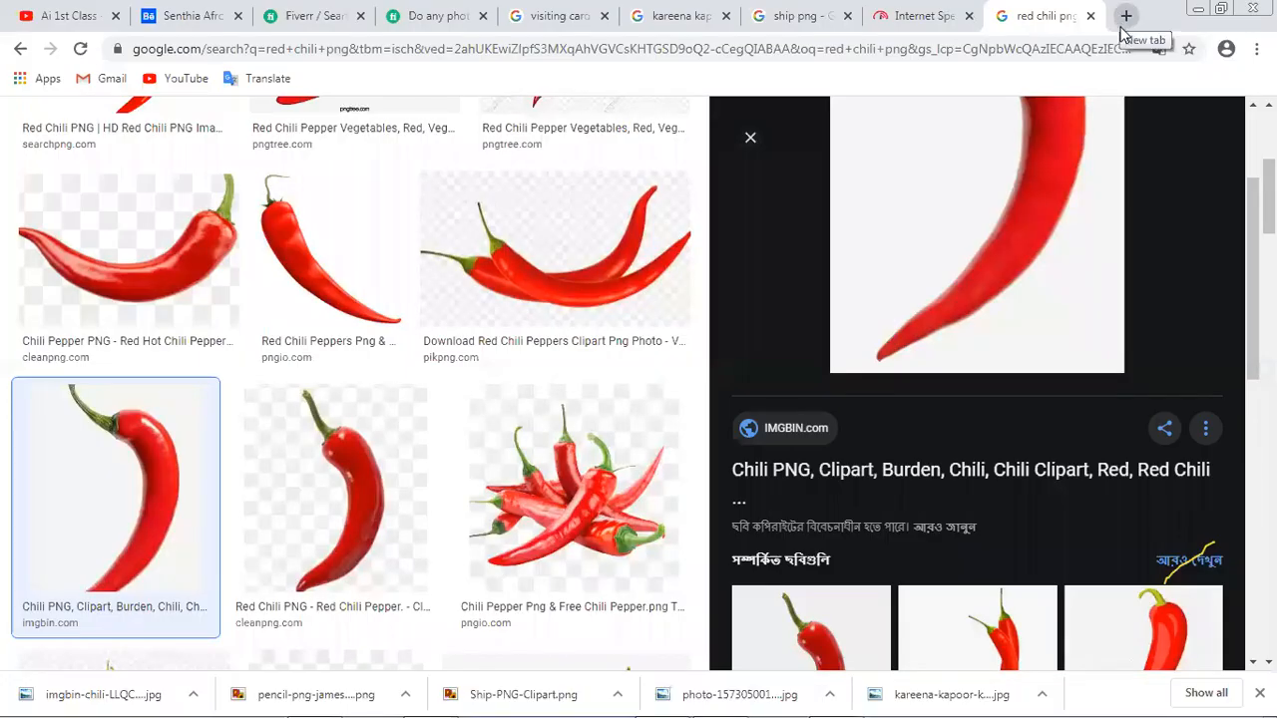
{"action": "left_click", "coordinate": [1087, 52]}
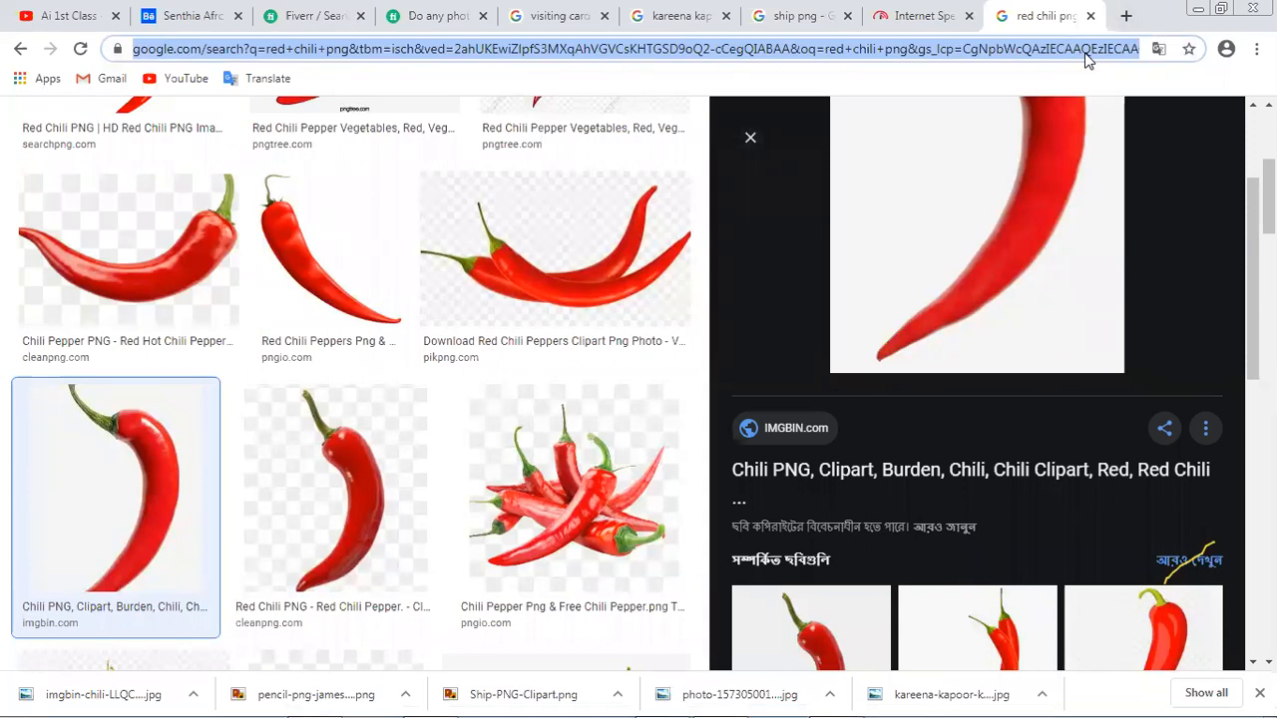
{"action": "type", "text": "sky"}
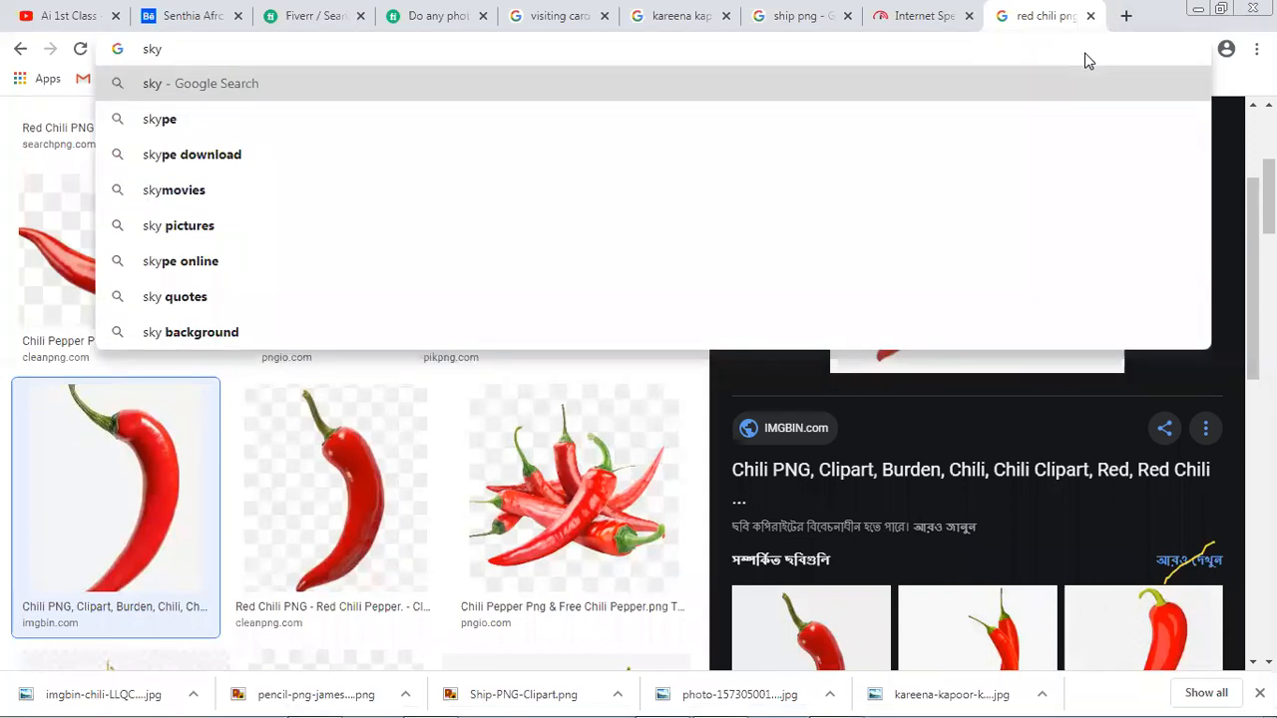
{"action": "key", "text": "BackSpace"}
{"action": "key", "text": "BackSpace"}
{"action": "key", "text": "BackSpace"}
{"action": "type", "text": "cl"}
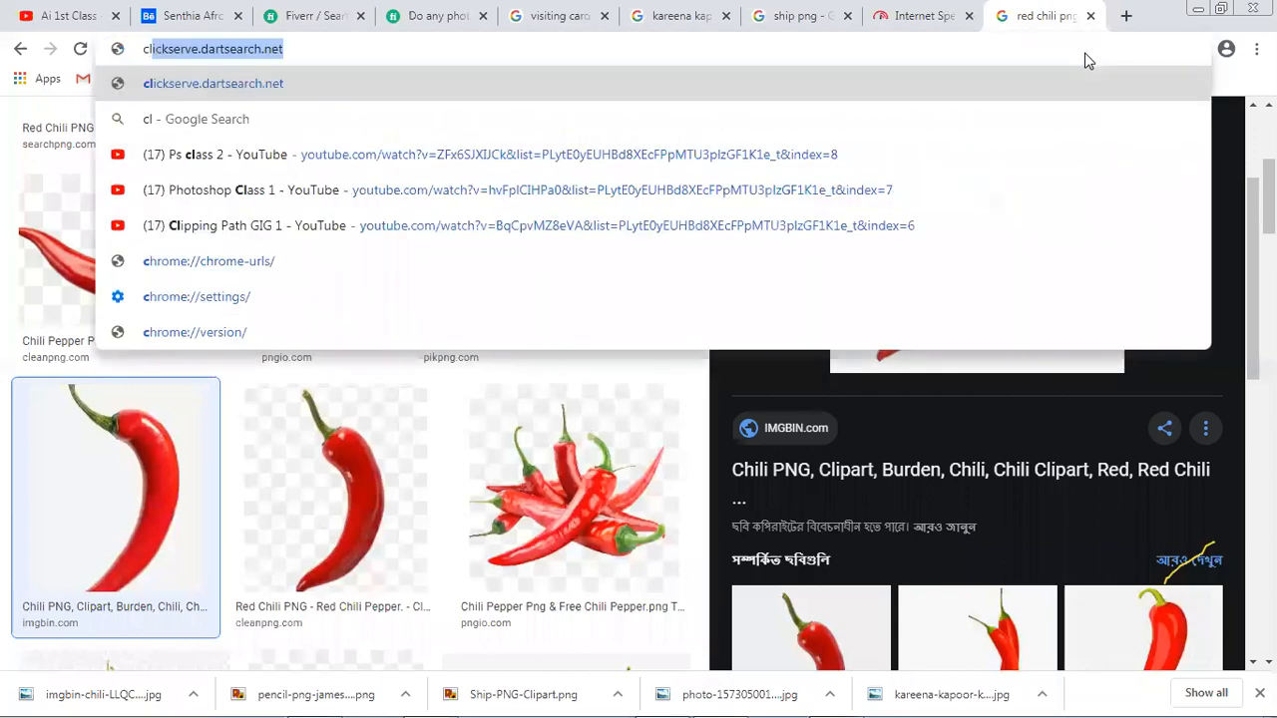
{"action": "type", "text": "oudy"}
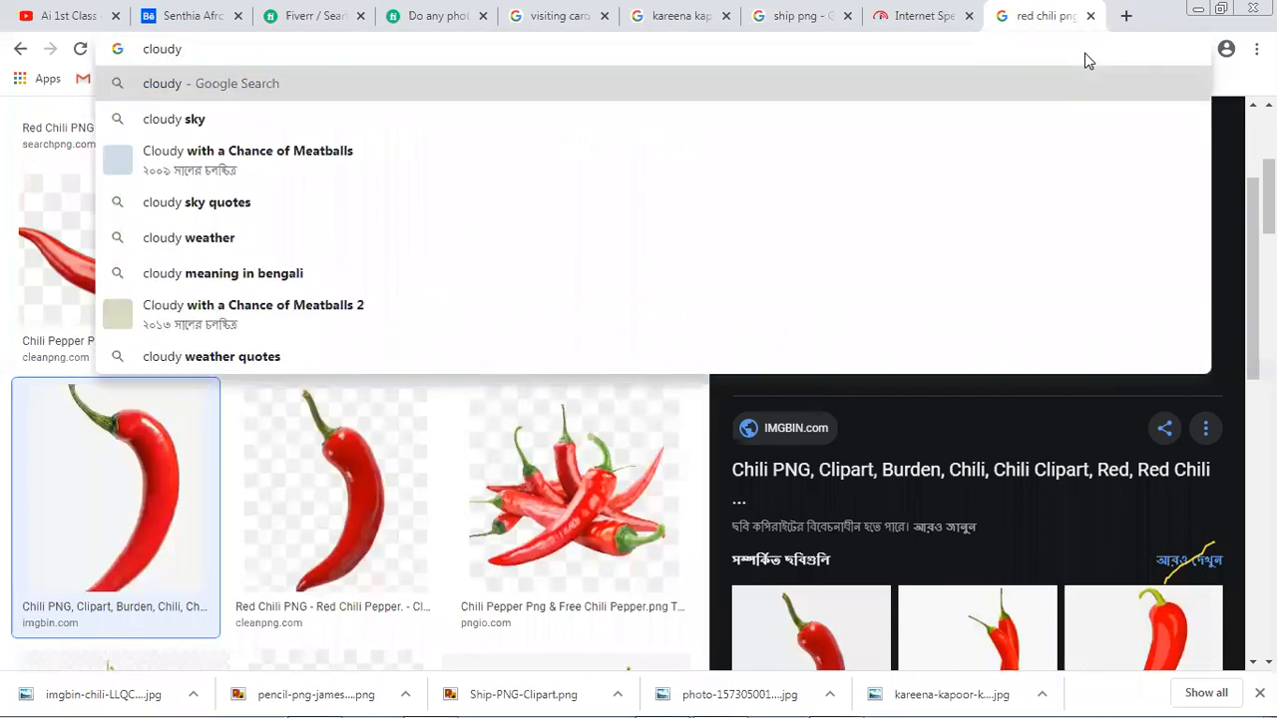
{"action": "key", "text": "Down"}
{"action": "key", "text": "Return"}
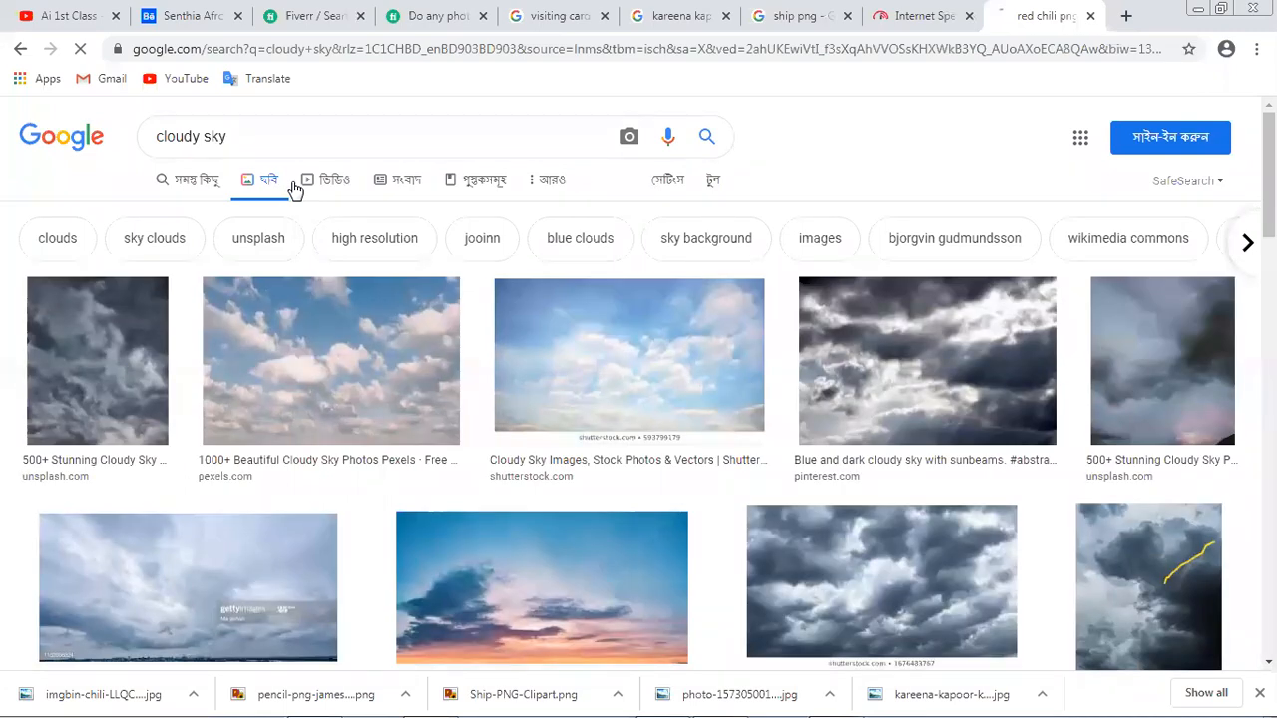
Preview the Pexels sunset sky, and from its related images open the 2560x1600 sunset clouds wallpaper from Best-wallpaper.net.
{"action": "scroll", "coordinate": [339, 402], "scroll_direction": "down", "scroll_amount": 3}
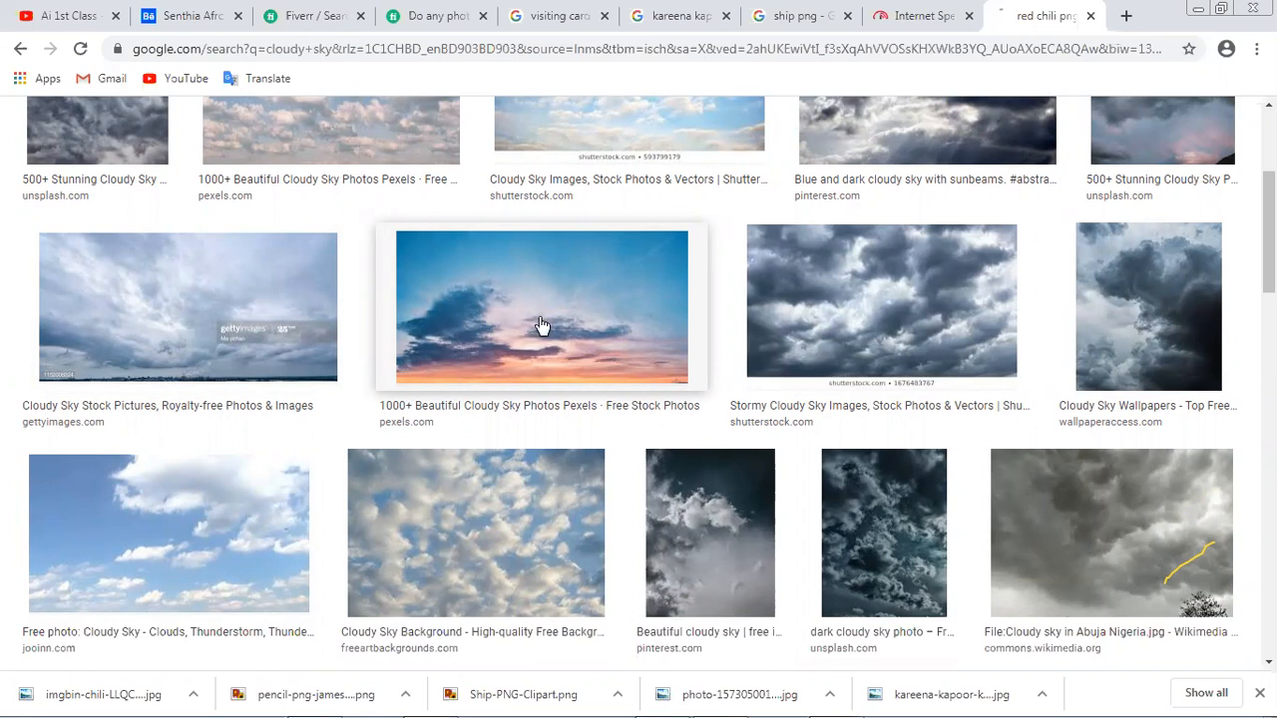
{"action": "left_click", "coordinate": [541, 327]}
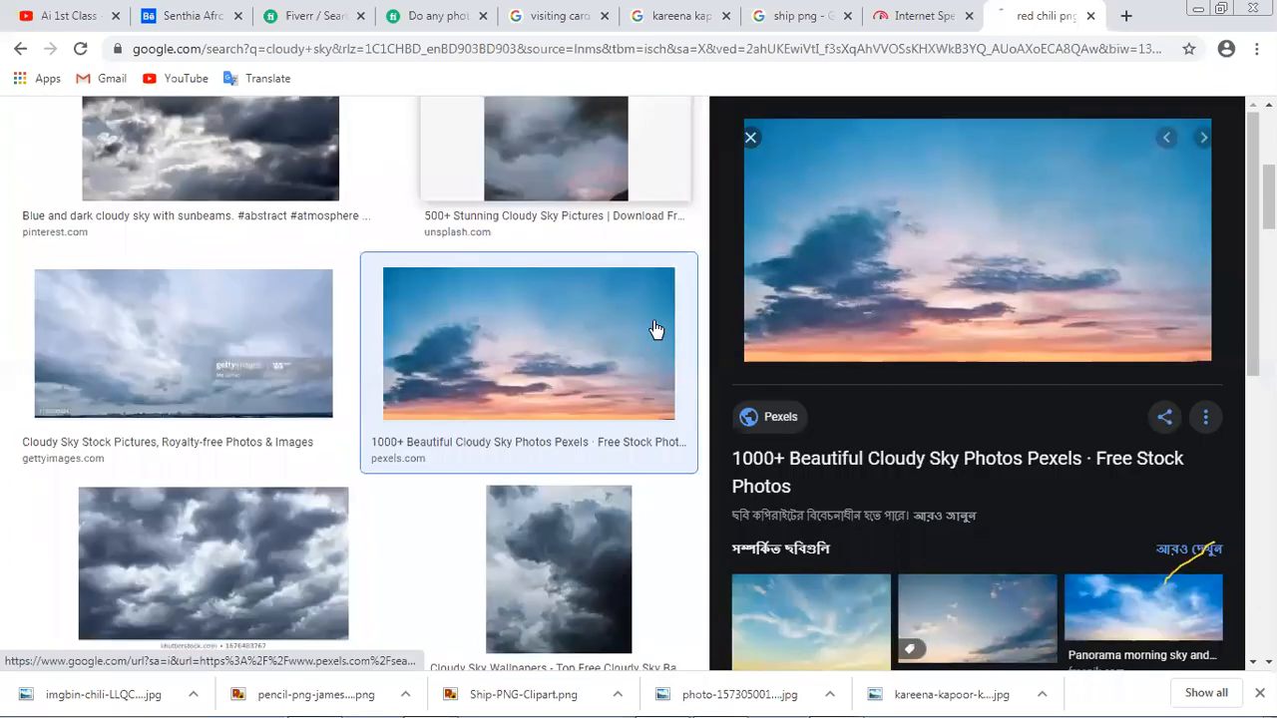
{"action": "scroll", "coordinate": [654, 329], "scroll_direction": "down", "scroll_amount": 1}
{"action": "scroll", "coordinate": [848, 352], "scroll_direction": "down", "scroll_amount": 5}
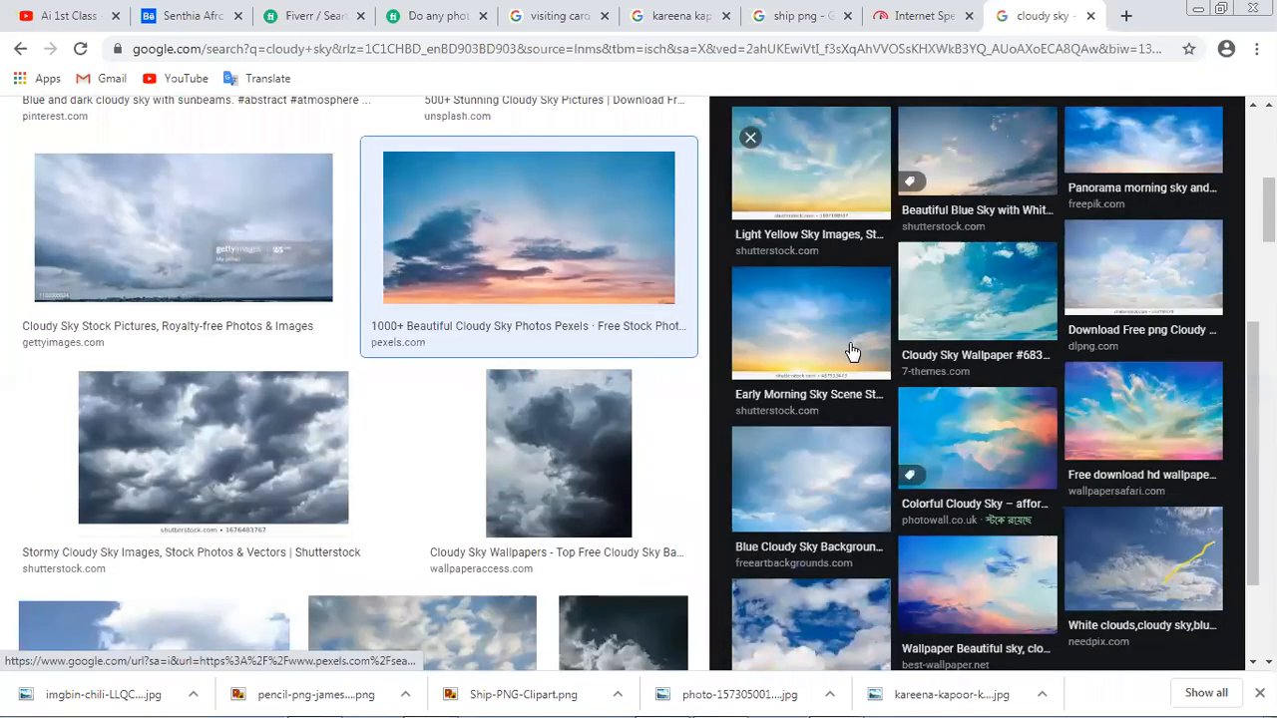
{"action": "scroll", "coordinate": [851, 351], "scroll_direction": "down", "scroll_amount": 1}
{"action": "left_click", "coordinate": [944, 490]}
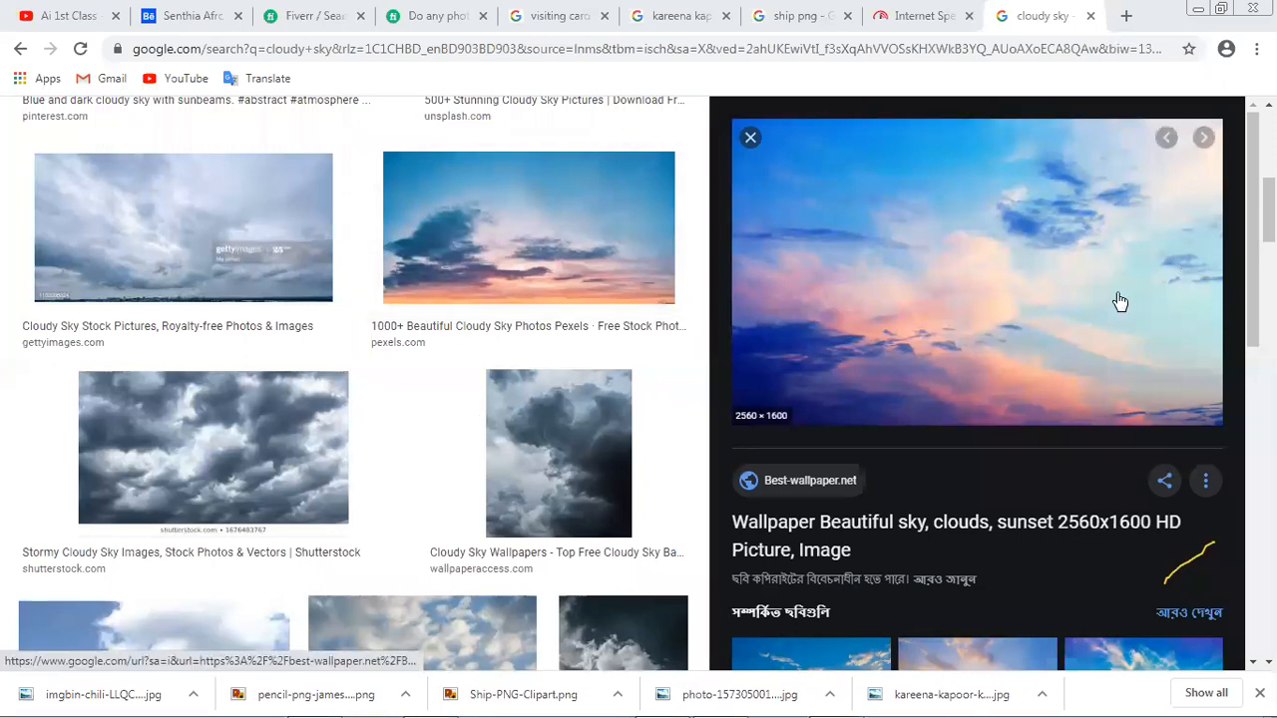
Browse further through the cloudy sky image results and the related images for a suitable sky photo.
{"action": "scroll", "coordinate": [356, 374], "scroll_direction": "down", "scroll_amount": 8}
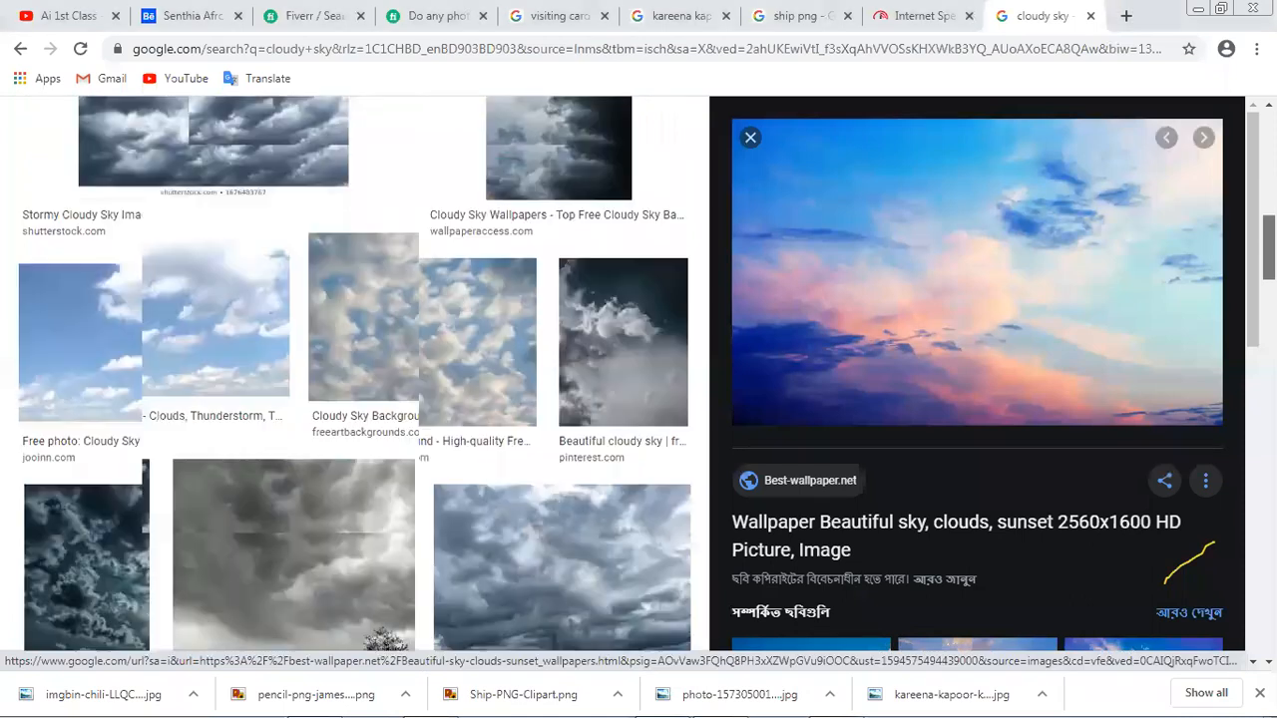
{"action": "scroll", "coordinate": [355, 374], "scroll_direction": "down", "scroll_amount": 6}
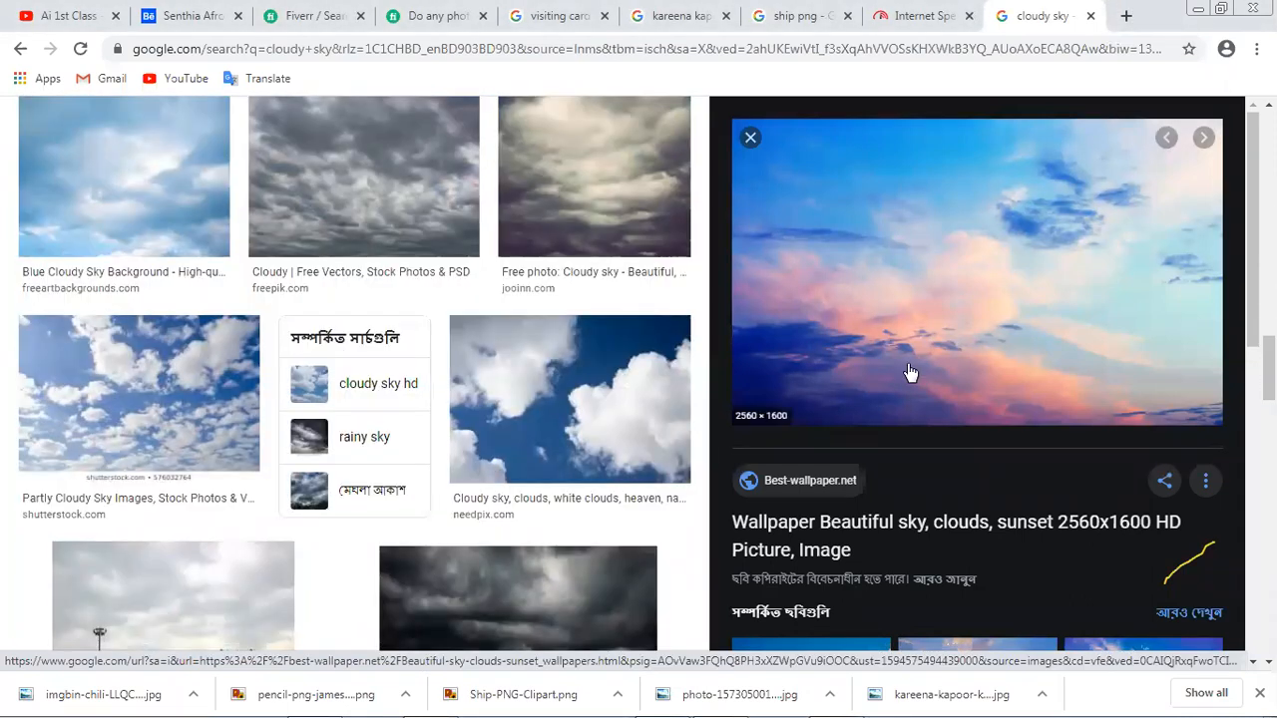
{"action": "scroll", "coordinate": [910, 373], "scroll_direction": "down", "scroll_amount": 4}
{"action": "scroll", "coordinate": [639, 538], "scroll_direction": "down", "scroll_amount": 2}
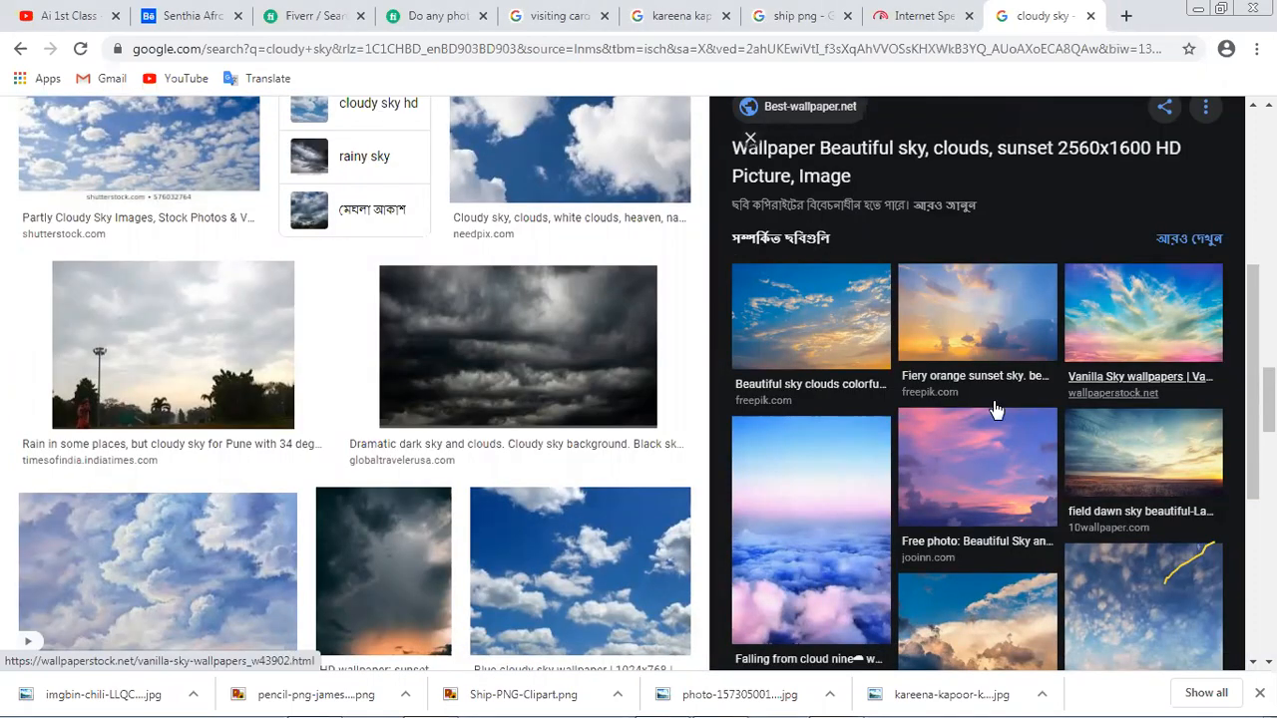
{"action": "scroll", "coordinate": [106, 413], "scroll_direction": "down", "scroll_amount": 4}
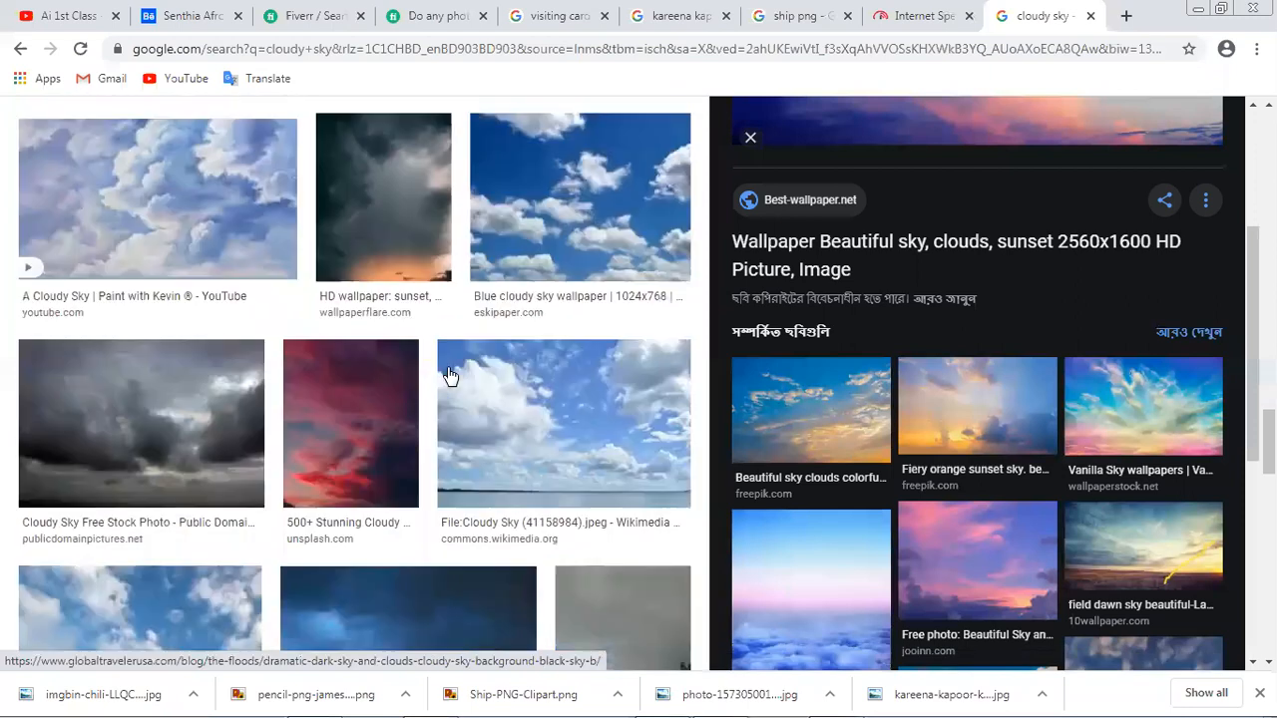
{"action": "scroll", "coordinate": [527, 376], "scroll_direction": "down", "scroll_amount": 2}
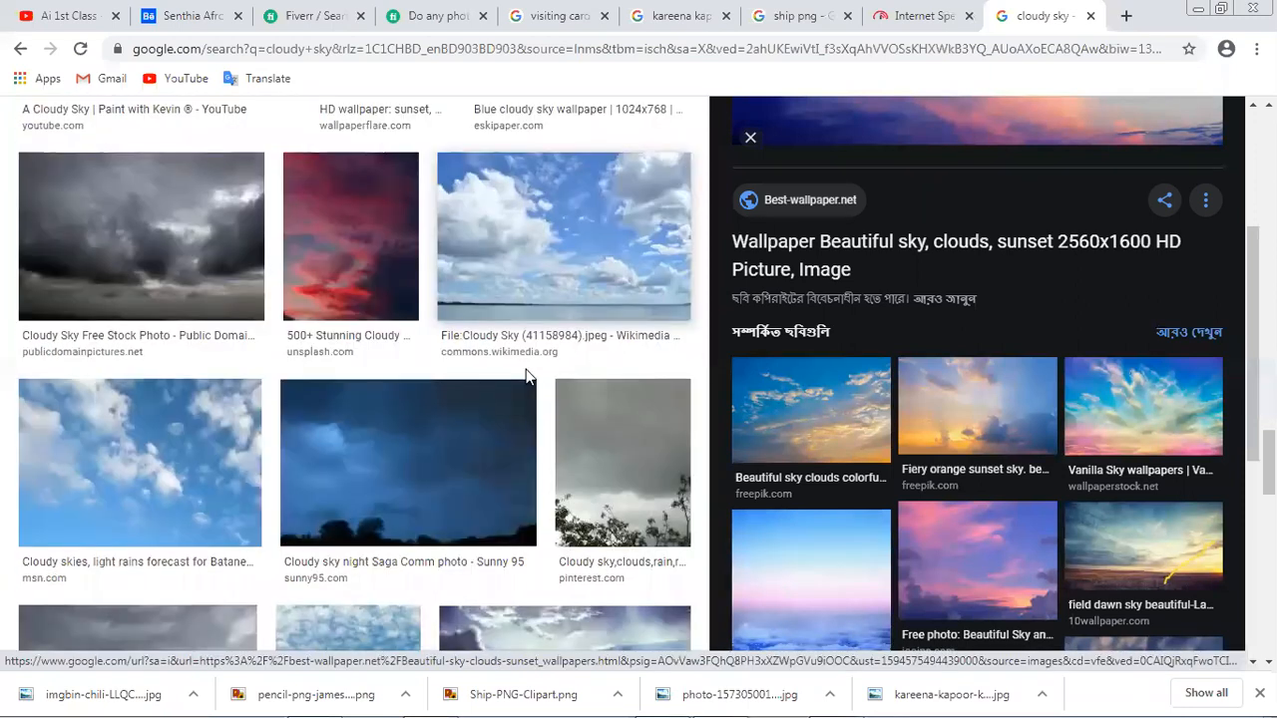
{"action": "scroll", "coordinate": [527, 376], "scroll_direction": "down", "scroll_amount": 4}
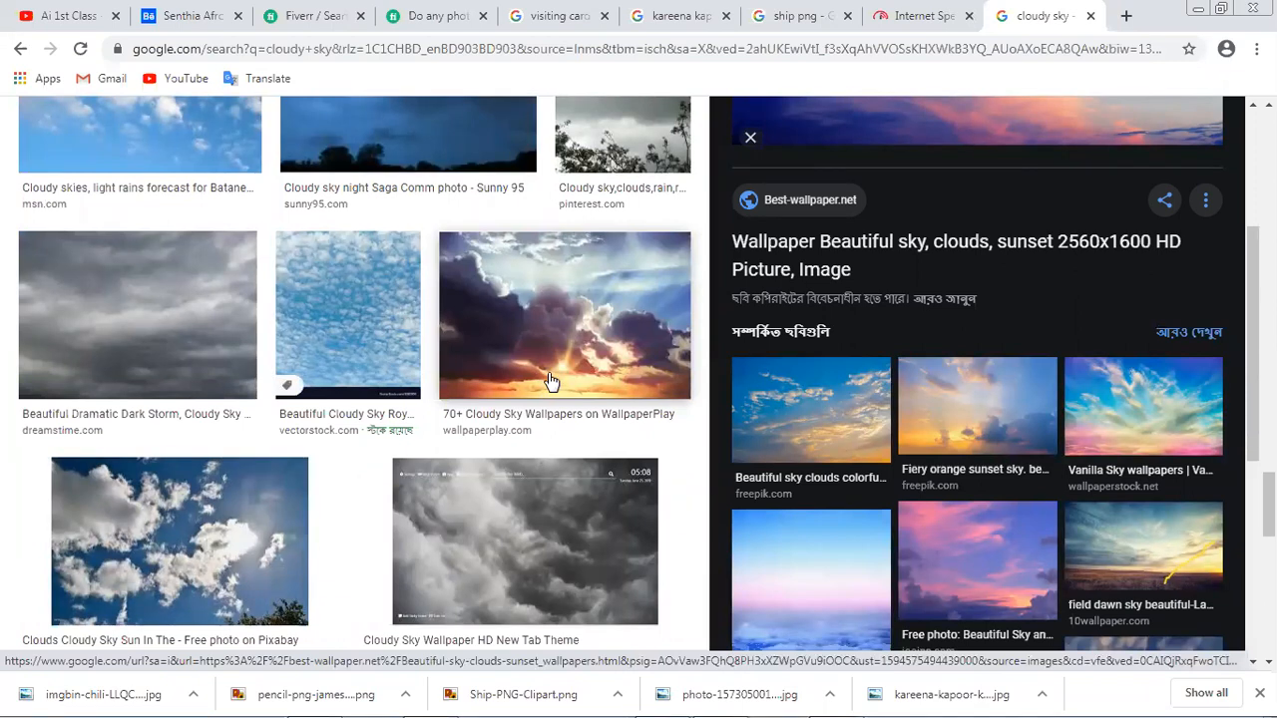
{"action": "scroll", "coordinate": [549, 382], "scroll_direction": "down", "scroll_amount": 5}
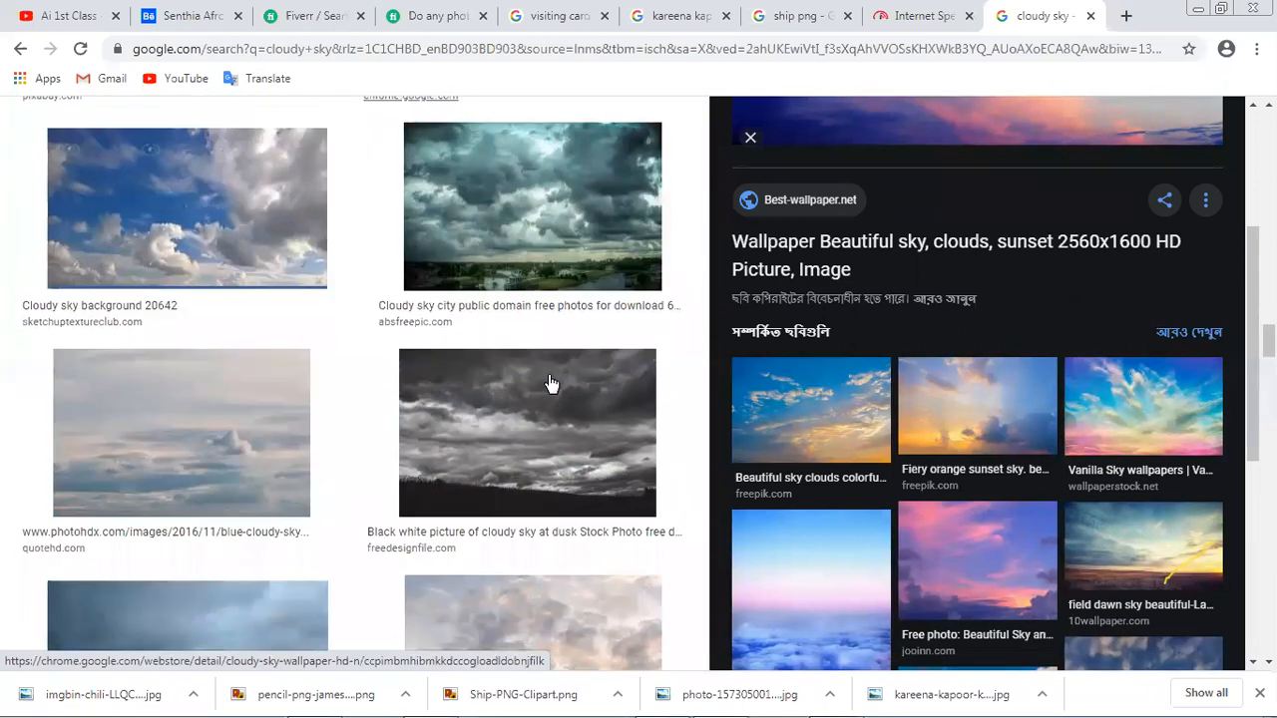
{"action": "scroll", "coordinate": [550, 382], "scroll_direction": "up", "scroll_amount": 4}
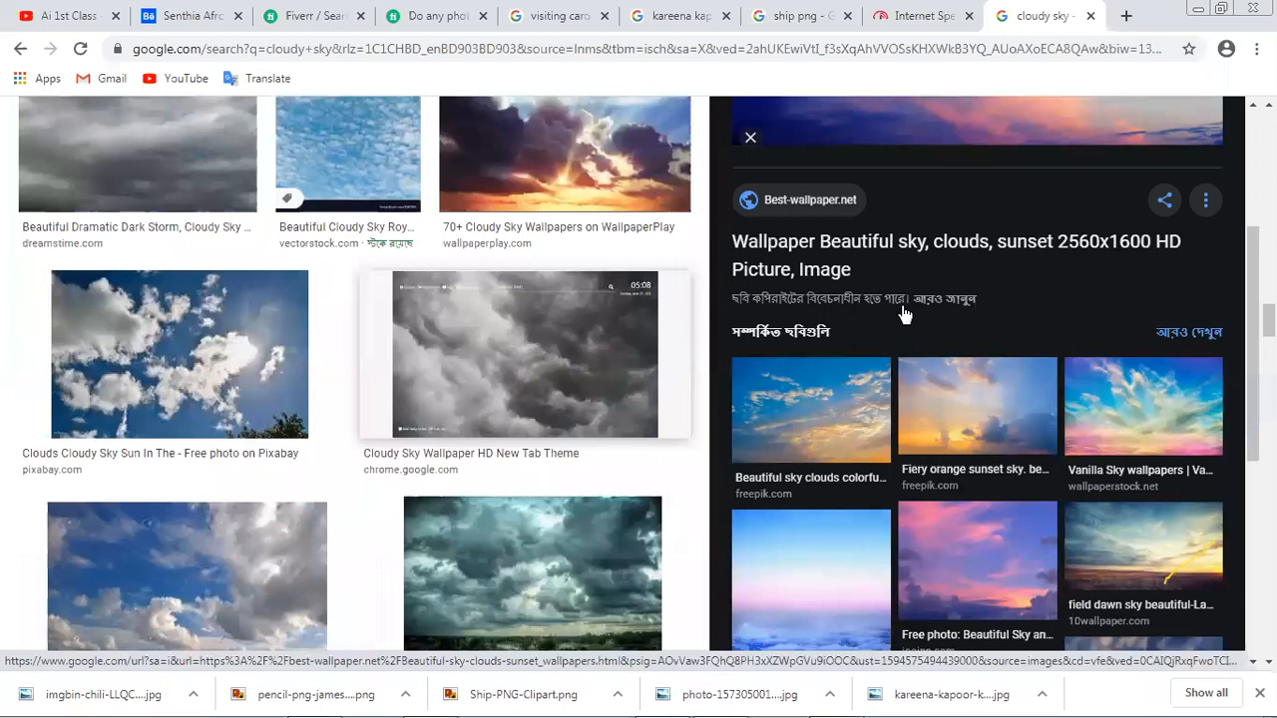
Save the previewed sunset sky wallpaper to the Desktop as the JPEG Beautiful-sky-clouds-sunset_2560x1600.
{"action": "scroll", "coordinate": [908, 289], "scroll_direction": "up", "scroll_amount": 4}
{"action": "right_click", "coordinate": [916, 255]}
{"action": "left_click", "coordinate": [965, 427]}
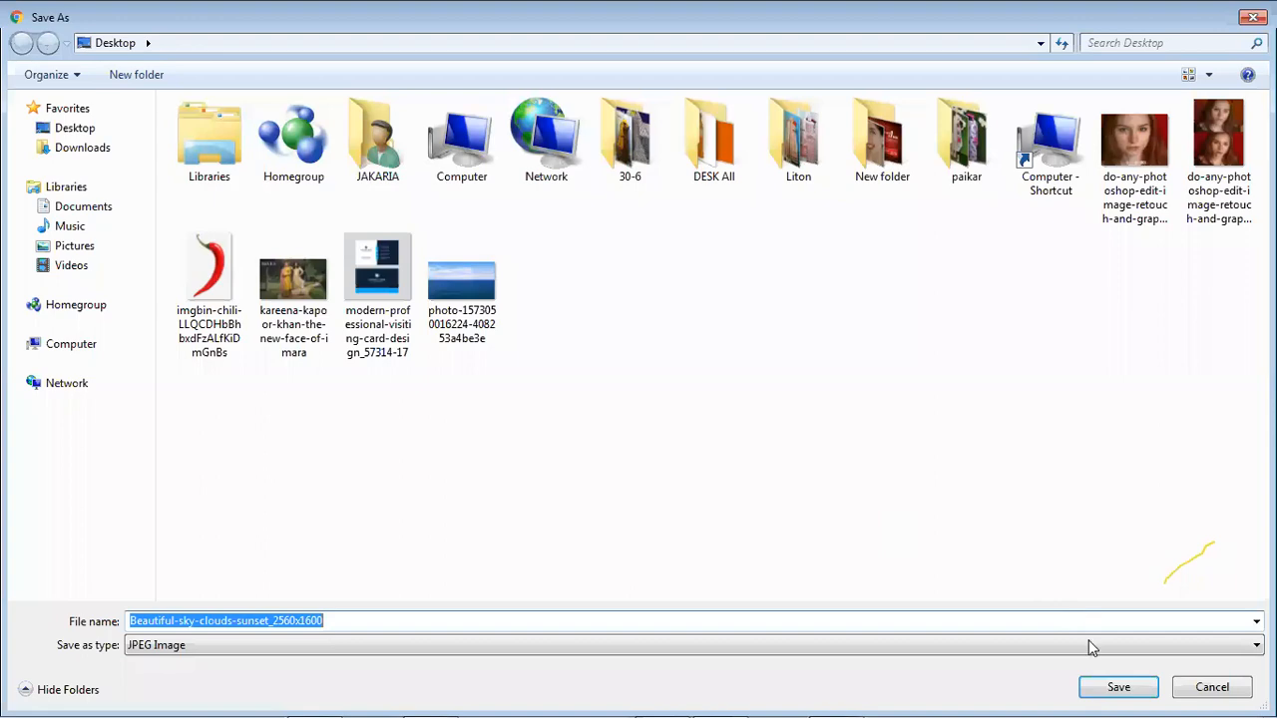
{"action": "left_click", "coordinate": [1115, 688]}
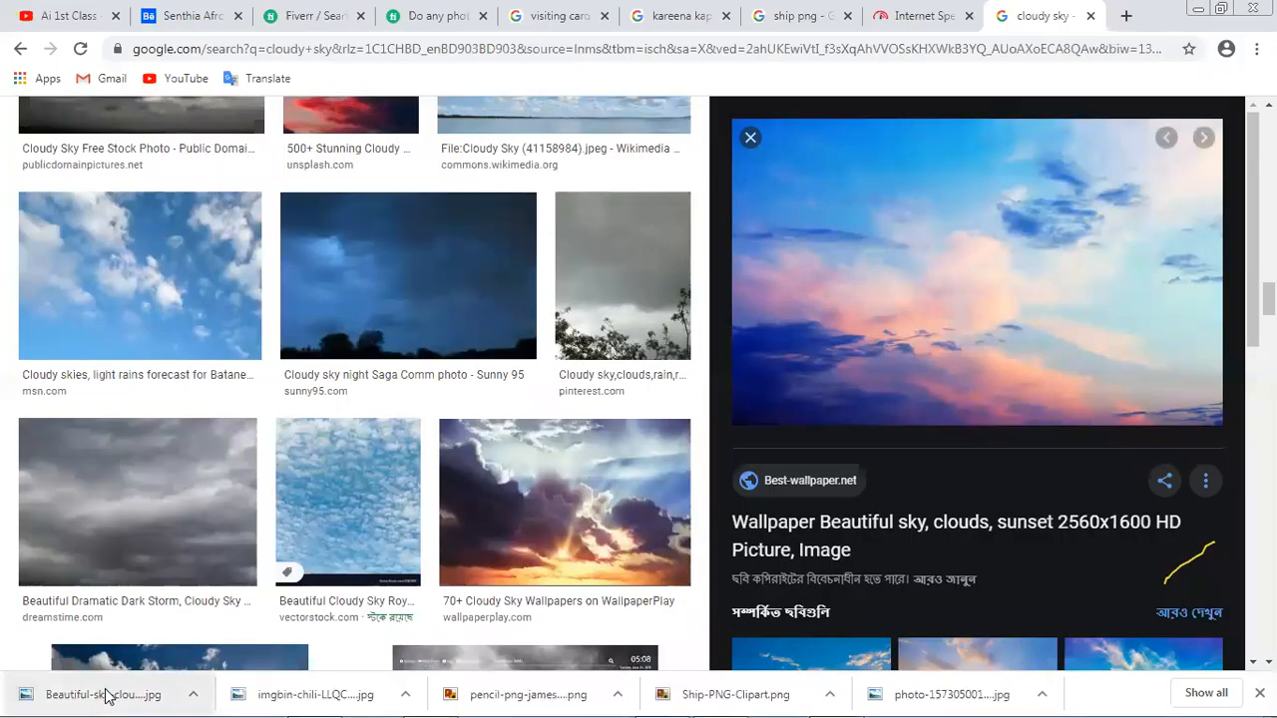
Place the downloaded sunset sky image in the Untitled-1 Photoshop document, scaled to about 68.58% and moved up to uncover the ocean's lower part.
{"action": "left_click_drag", "start_coordinate": [103, 693], "coordinate": [708, 387]}
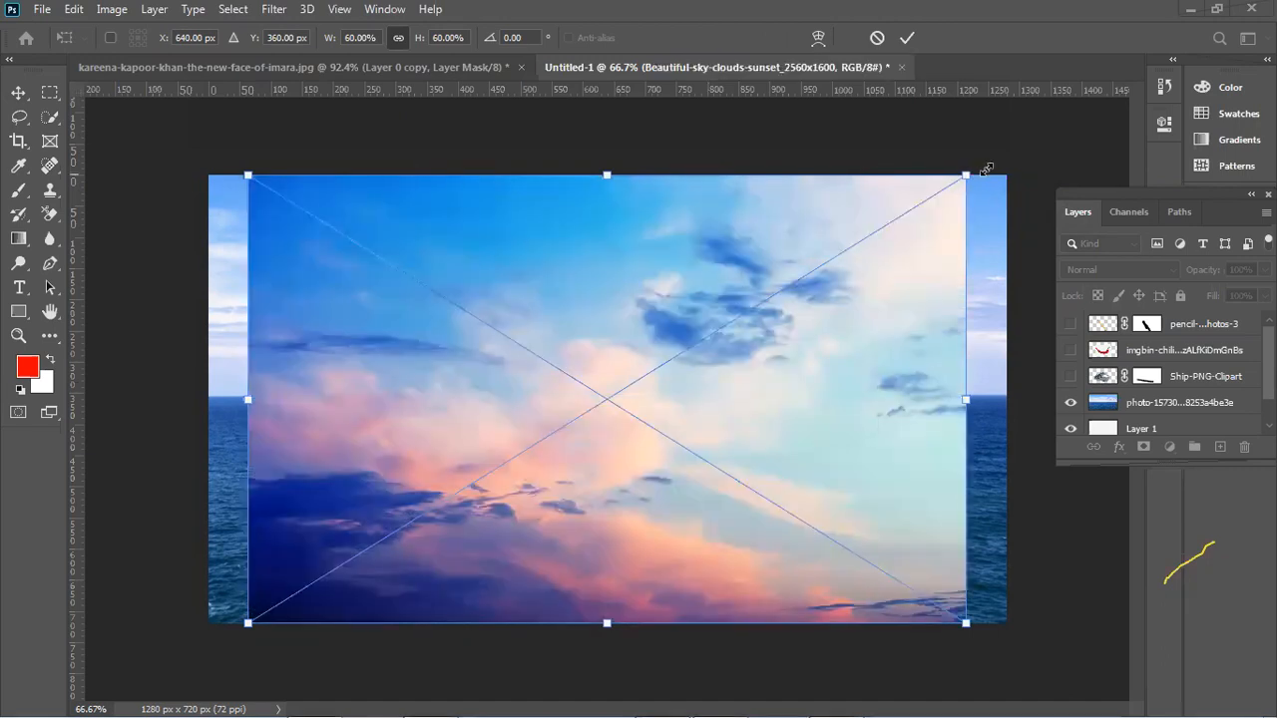
{"action": "left_click_drag", "start_coordinate": [987, 170], "coordinate": [1069, 109]}
{"action": "left_click_drag", "start_coordinate": [875, 328], "coordinate": [844, 227]}
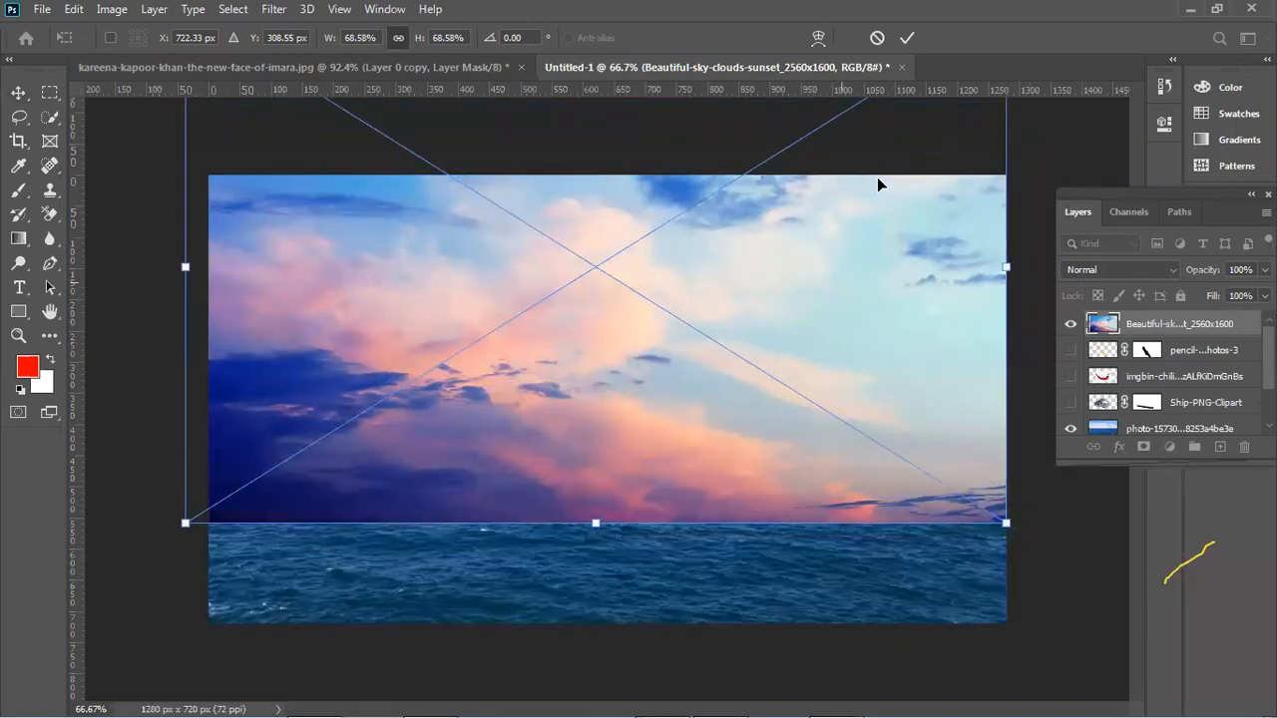
{"action": "left_click", "coordinate": [905, 36]}
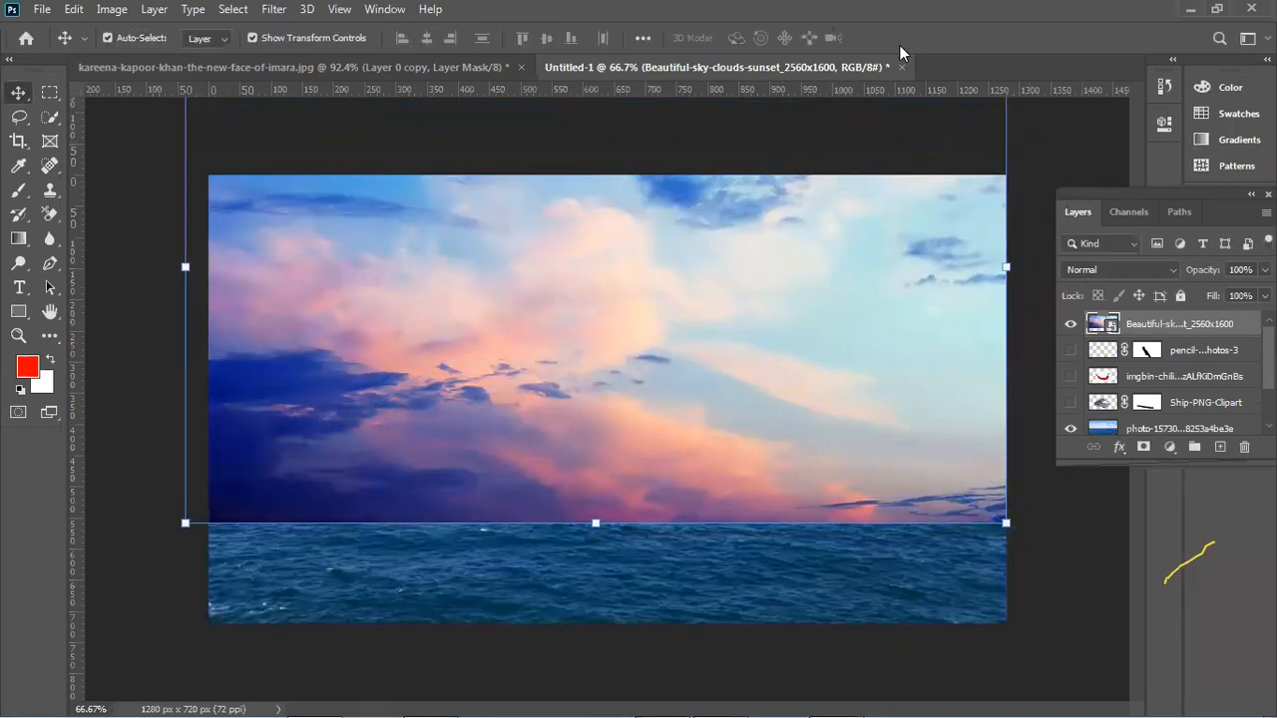
Move the sunset sky up until its lower edge meets the ocean's horizon, and deselect it.
{"action": "left_click", "coordinate": [1048, 573]}
{"action": "left_click_drag", "start_coordinate": [784, 414], "coordinate": [839, 355]}
{"action": "left_click", "coordinate": [1038, 559]}
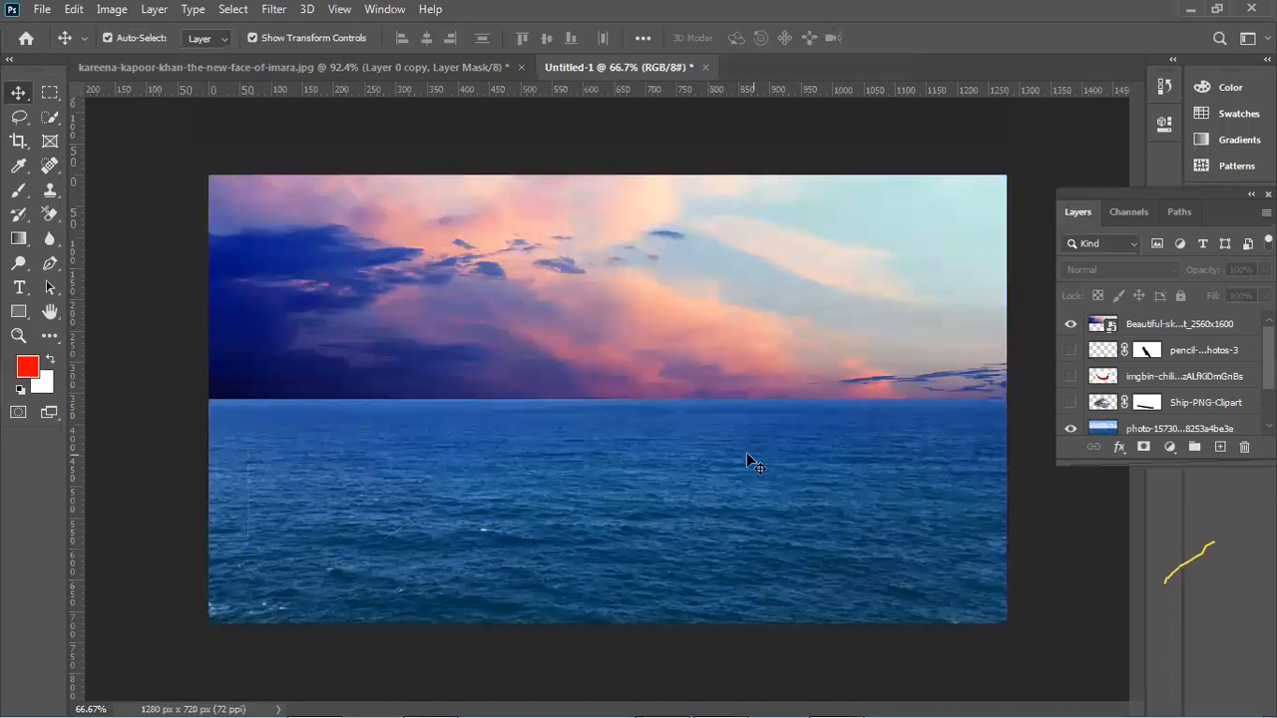
Try moving the ocean photo beneath the sunset sky, undoing each move.
{"action": "left_click_drag", "start_coordinate": [806, 409], "coordinate": [735, 586]}
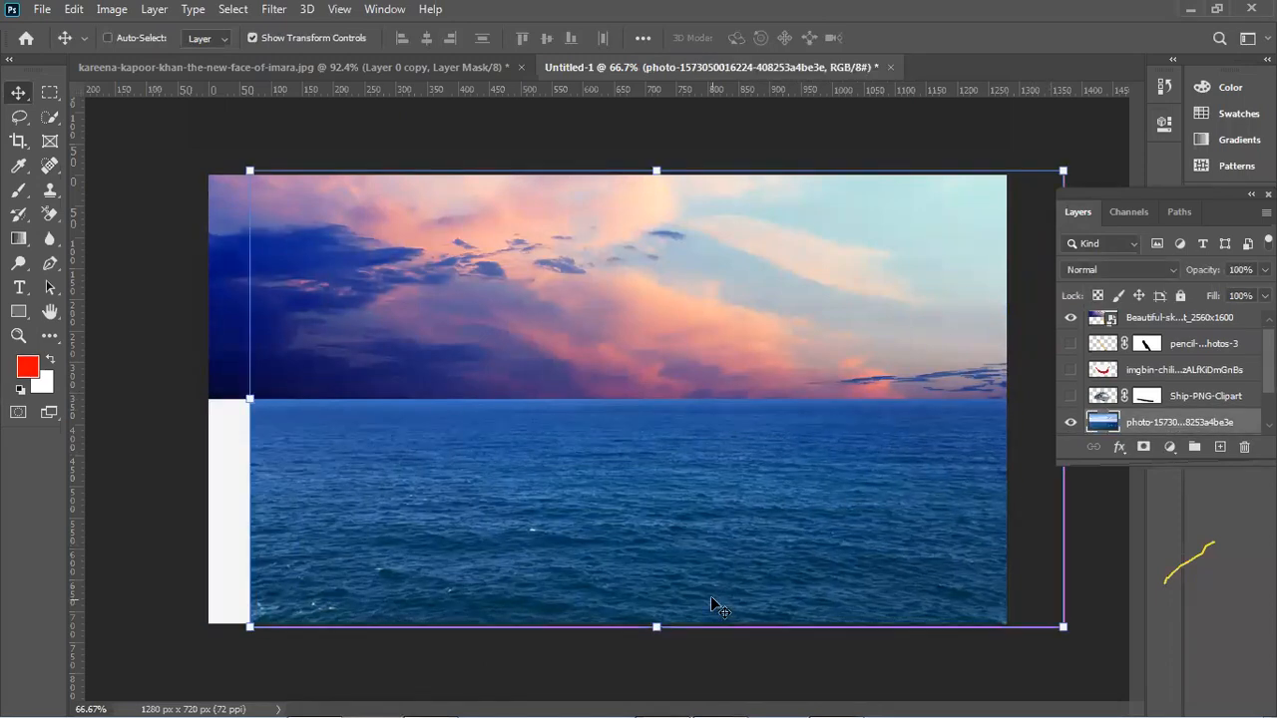
{"action": "key", "text": "ctrl+z"}
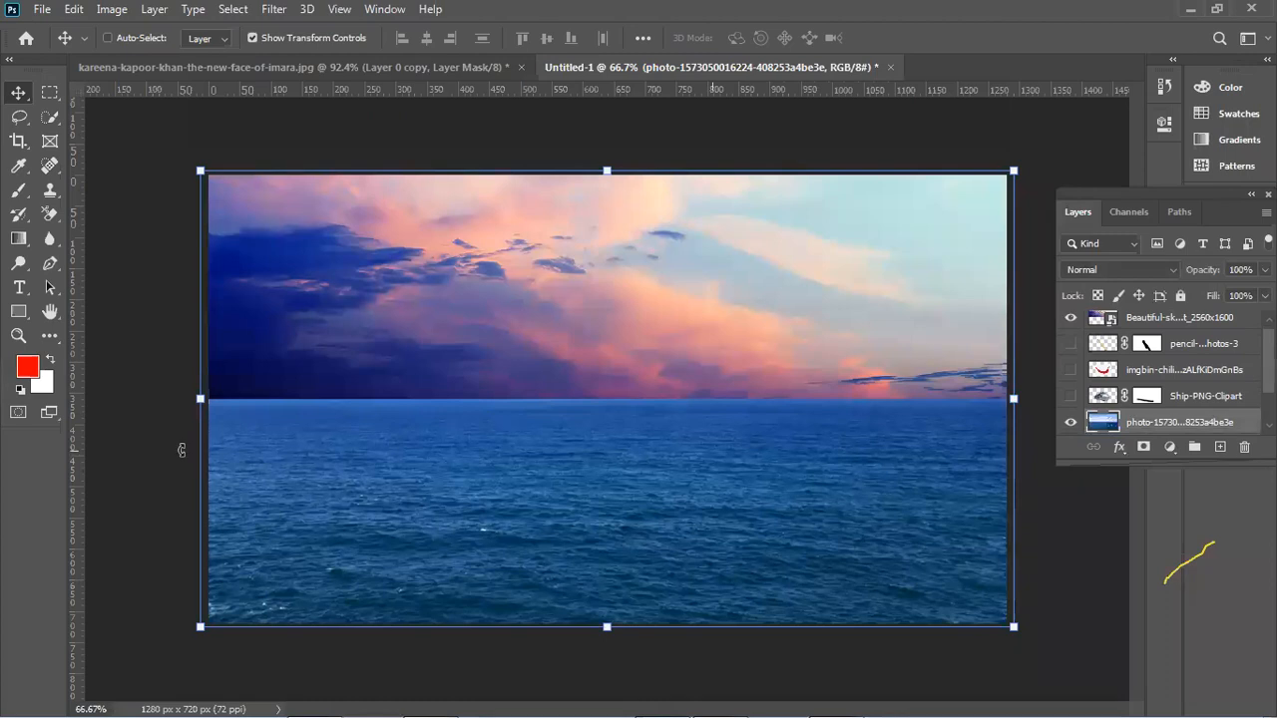
{"action": "key", "text": "ctrl+t"}
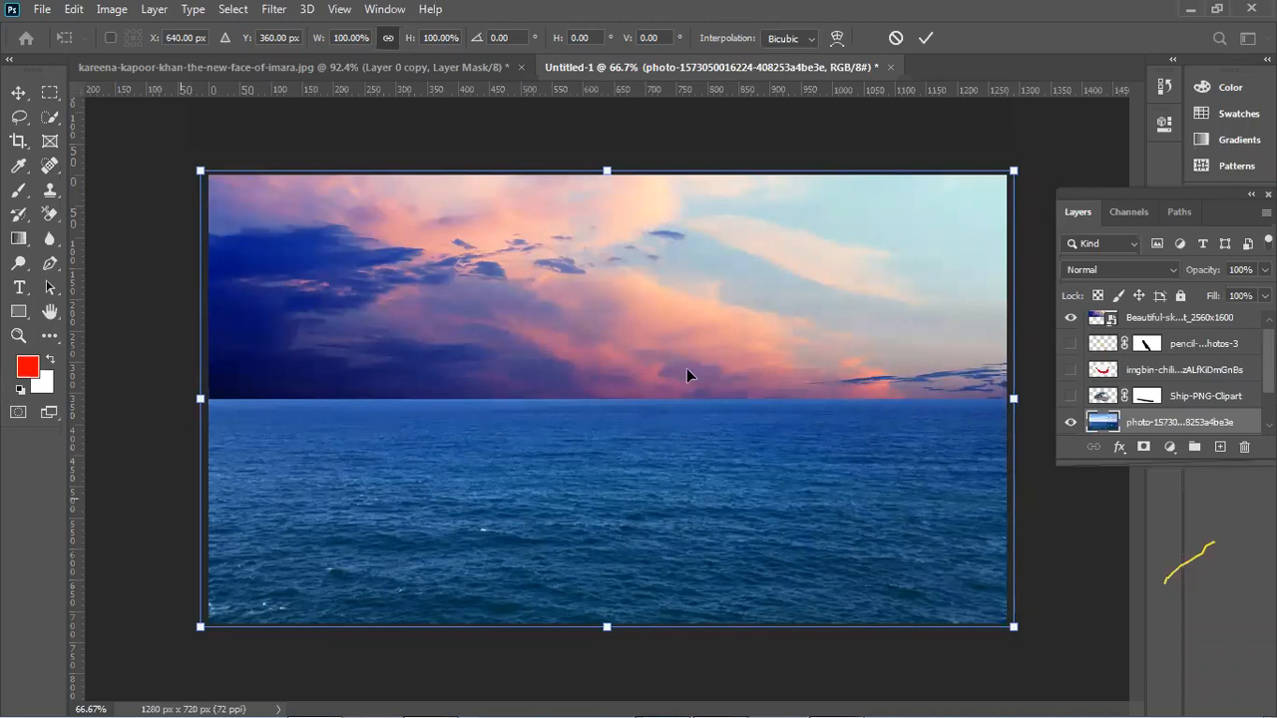
{"action": "left_click_drag", "start_coordinate": [355, 317], "coordinate": [347, 396]}
{"action": "key", "text": "ctrl+z"}
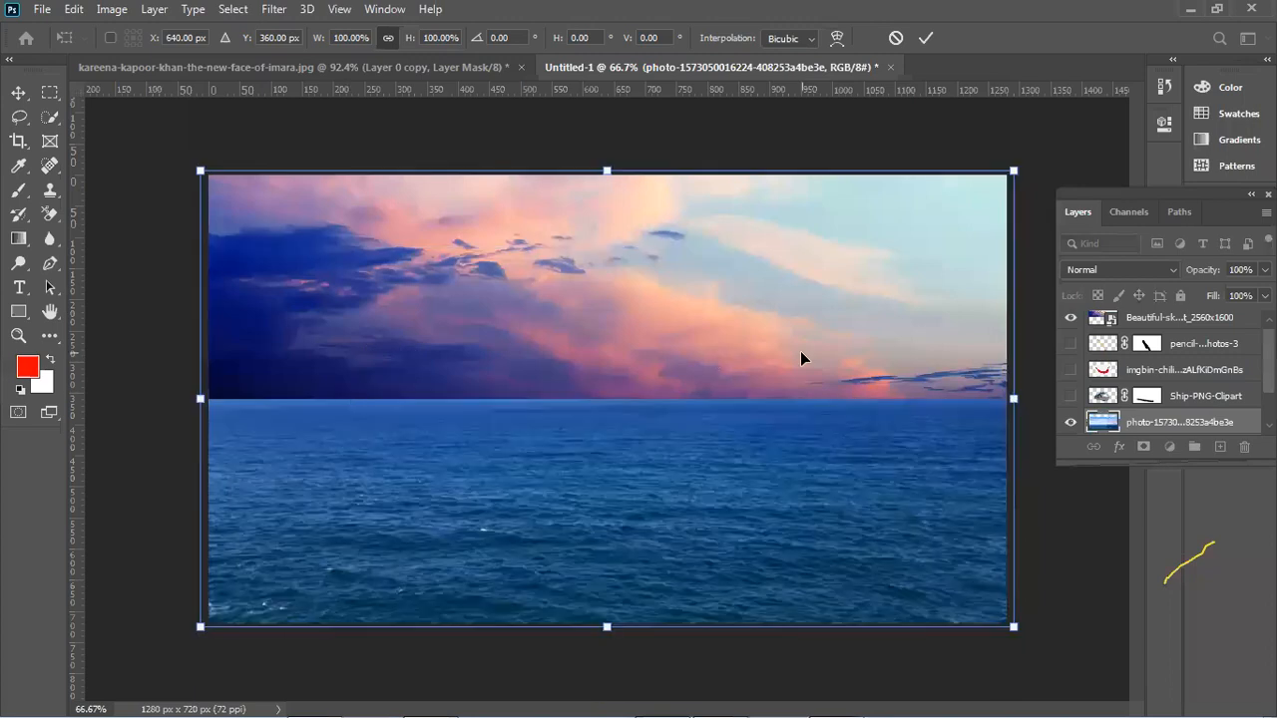
{"action": "left_click_drag", "start_coordinate": [666, 330], "coordinate": [663, 346]}
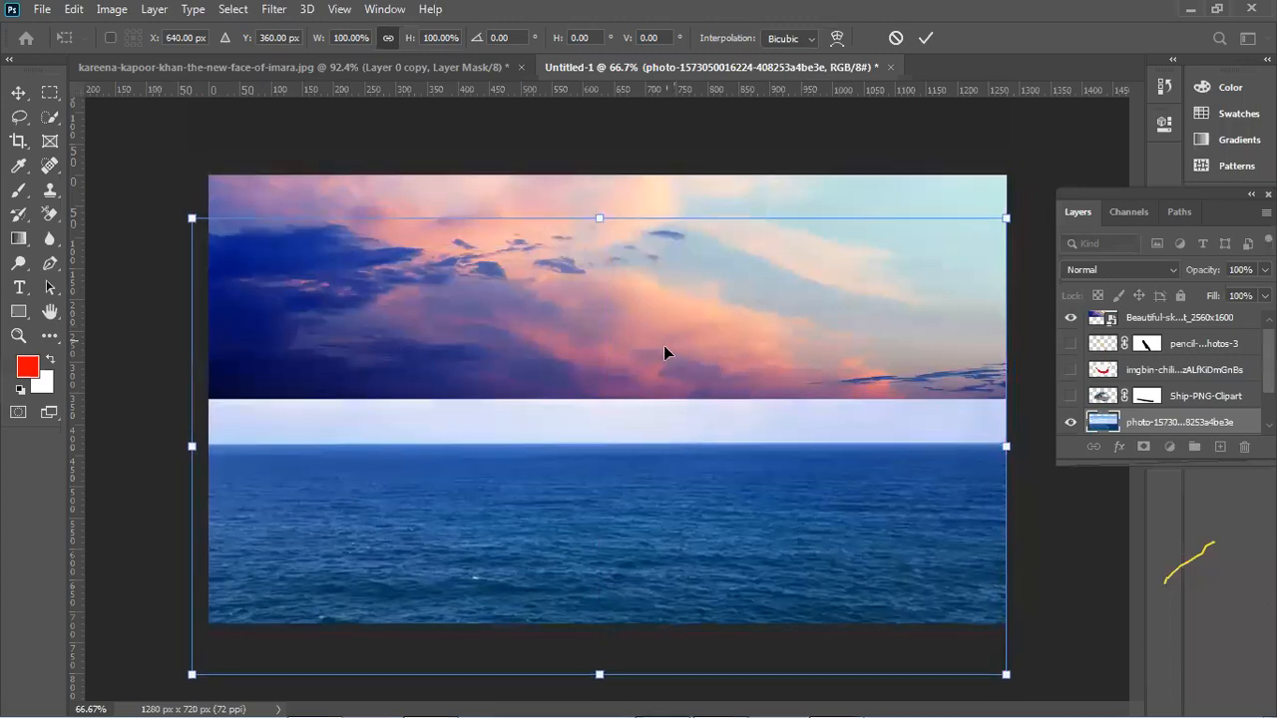
{"action": "key", "text": "ctrl+z"}
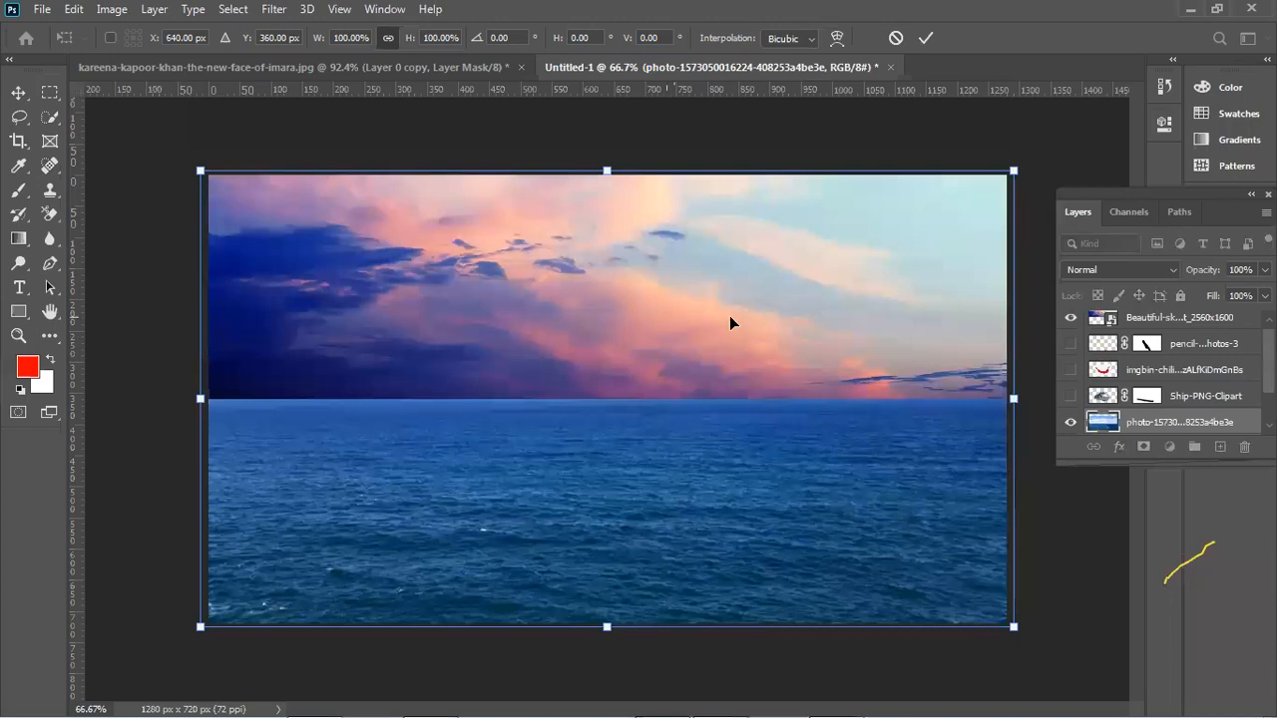
{"action": "key", "text": "Return"}
Rasterize the sunset sky layer and move it down slightly so it overlaps the ocean below the horizon.
{"action": "left_click", "coordinate": [378, 231]}
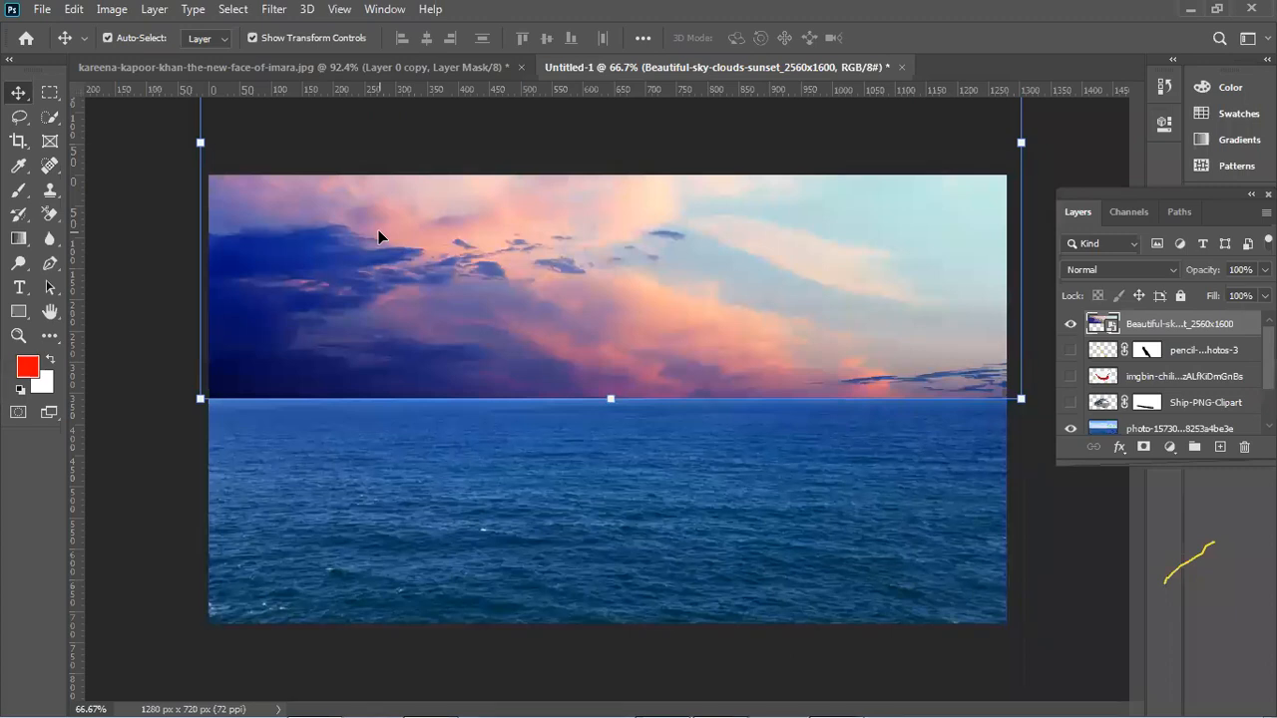
{"action": "left_click", "coordinate": [1066, 551]}
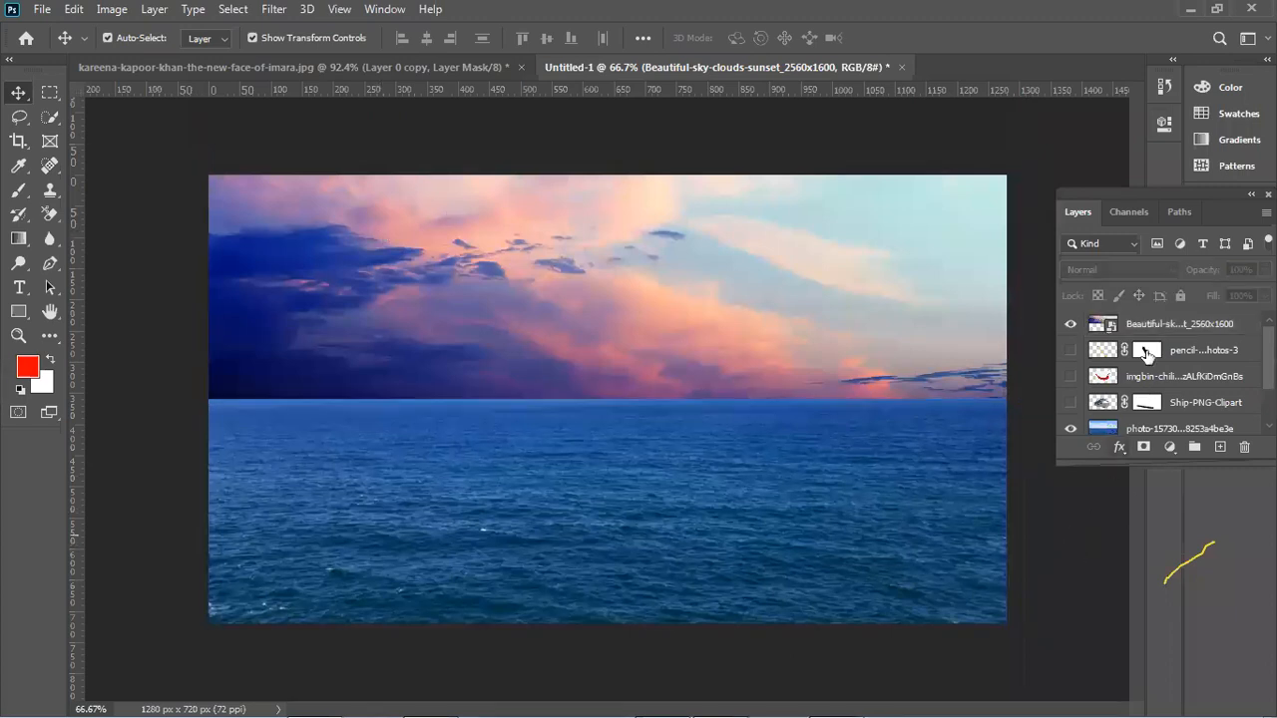
{"action": "left_click", "coordinate": [1153, 330]}
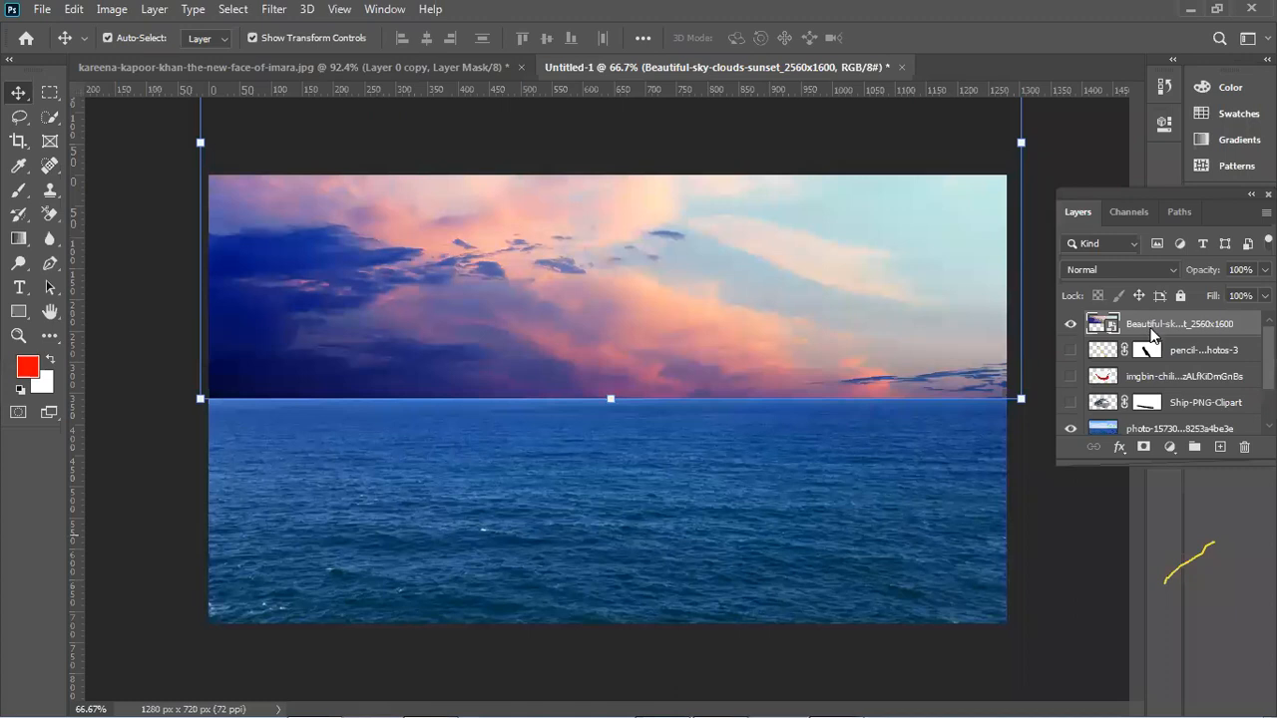
{"action": "right_click", "coordinate": [1155, 334]}
{"action": "left_click", "coordinate": [1070, 356]}
{"action": "left_click_drag", "start_coordinate": [878, 327], "coordinate": [919, 331]}
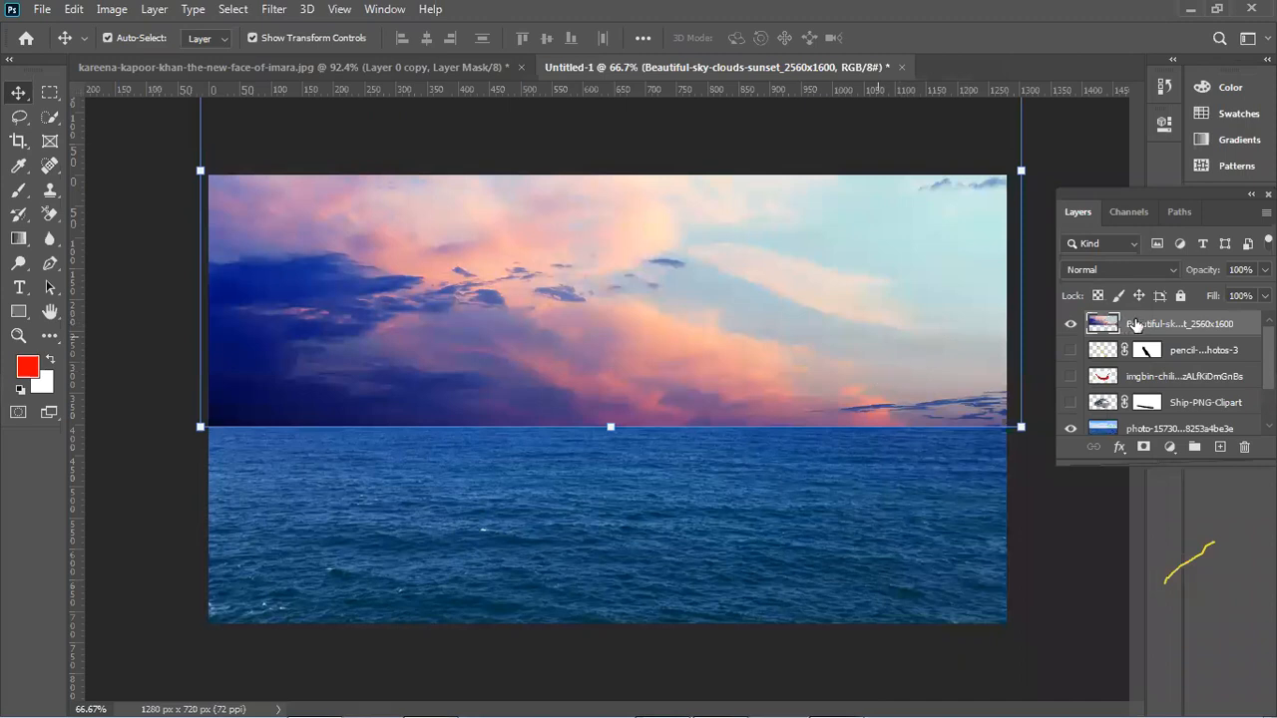
Add a layer mask to the sunset sky, brush black along its lower edge, and move the sky up to the horizon.
{"action": "left_click", "coordinate": [1145, 448]}
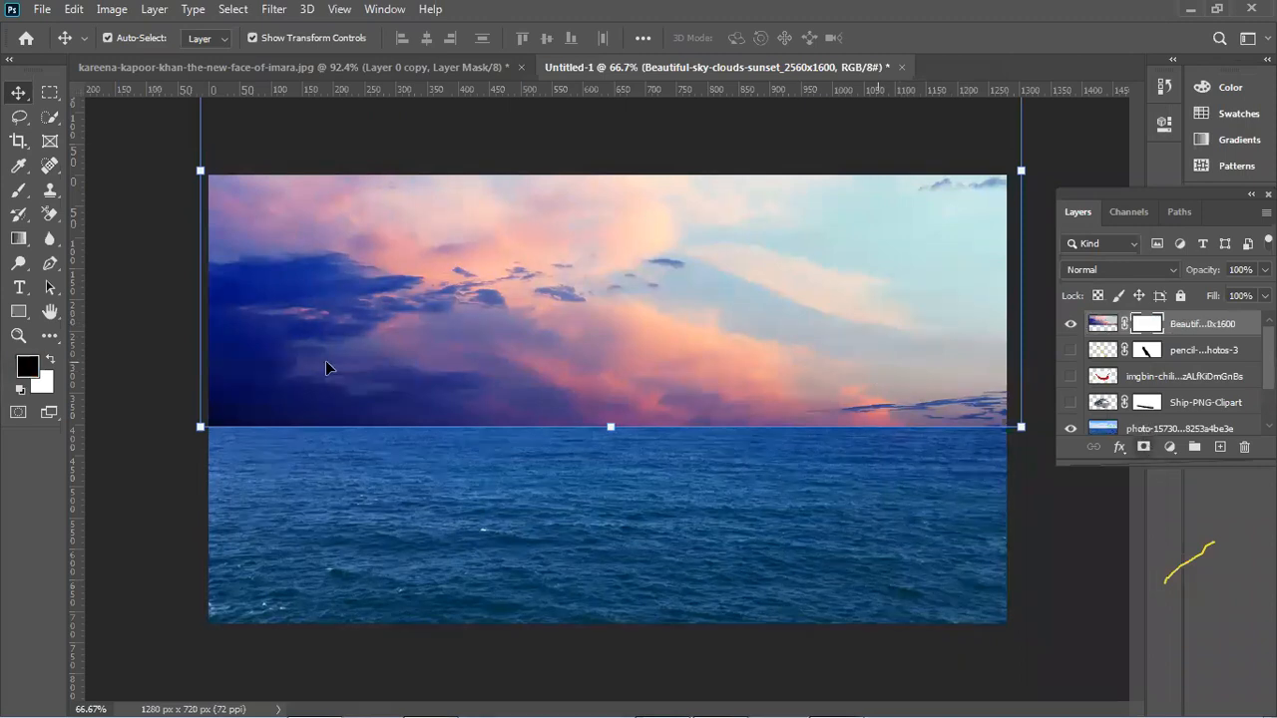
{"action": "left_click", "coordinate": [20, 194]}
{"action": "mouse_move", "coordinate": [162, 426]}
{"action": "left_mouse_down"}
{"action": "mouse_move", "coordinate": [290, 456]}
{"action": "mouse_move", "coordinate": [271, 439]}
{"action": "mouse_move", "coordinate": [1047, 444]}
{"action": "left_mouse_up"}
{"action": "left_click", "coordinate": [18, 93]}
{"action": "mouse_move", "coordinate": [304, 317]}
{"action": "left_mouse_down"}
{"action": "mouse_move", "coordinate": [322, 272]}
{"action": "mouse_move", "coordinate": [322, 302]}
{"action": "left_mouse_up"}
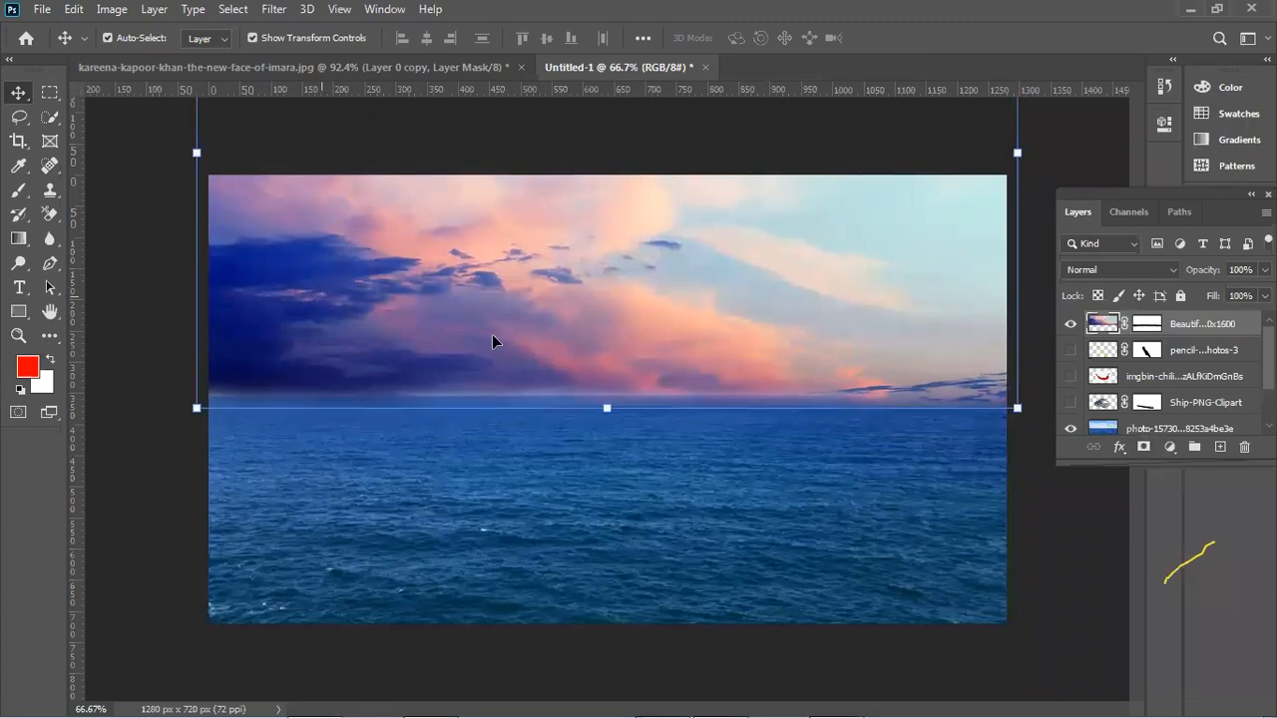
Paint black on the sky's layer mask along the whole horizon to hide the sky overlapping the water.
{"action": "left_click", "coordinate": [1149, 325]}
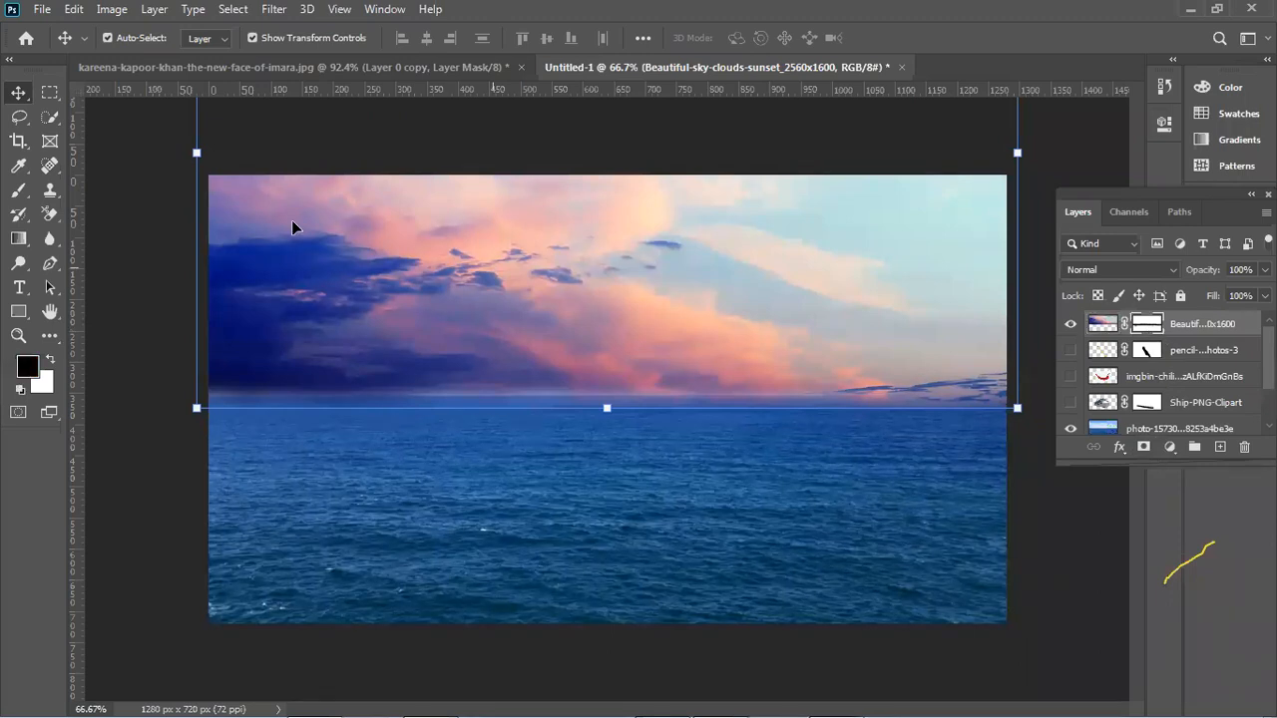
{"action": "left_click", "coordinate": [18, 189]}
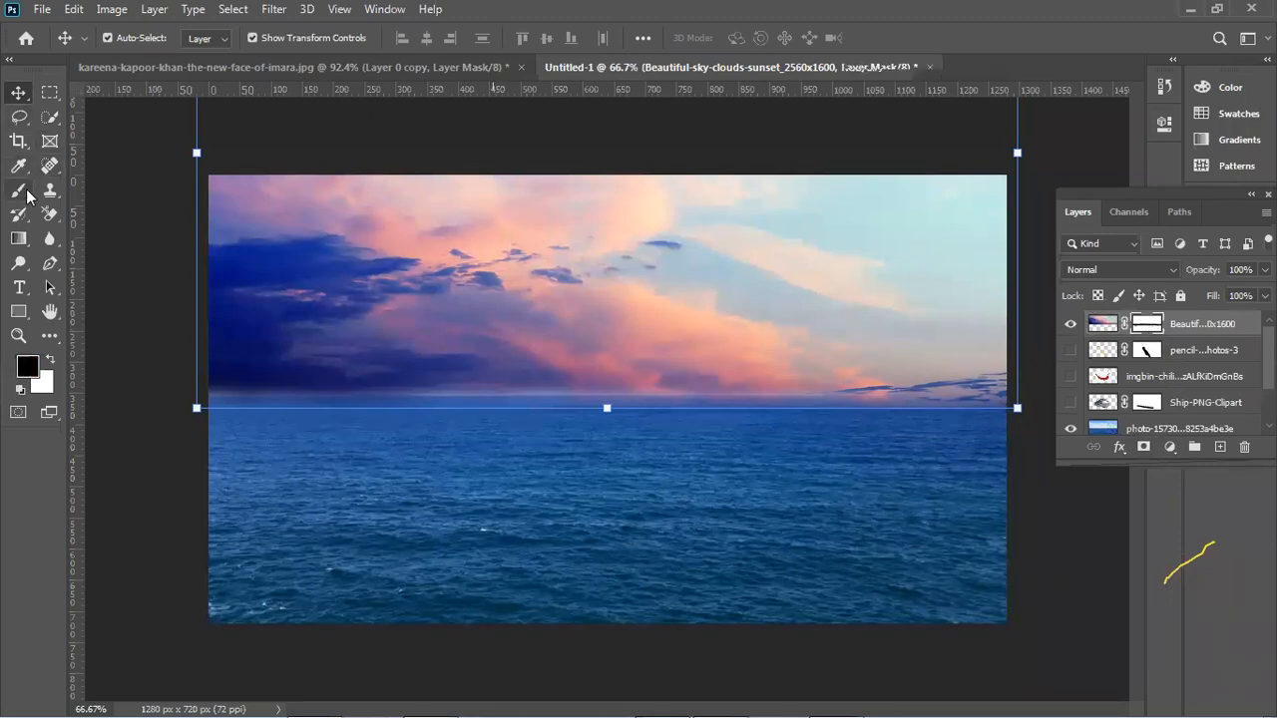
{"action": "mouse_move", "coordinate": [229, 412]}
{"action": "left_mouse_down"}
{"action": "mouse_move", "coordinate": [206, 408]}
{"action": "mouse_move", "coordinate": [419, 430]}
{"action": "left_mouse_up"}
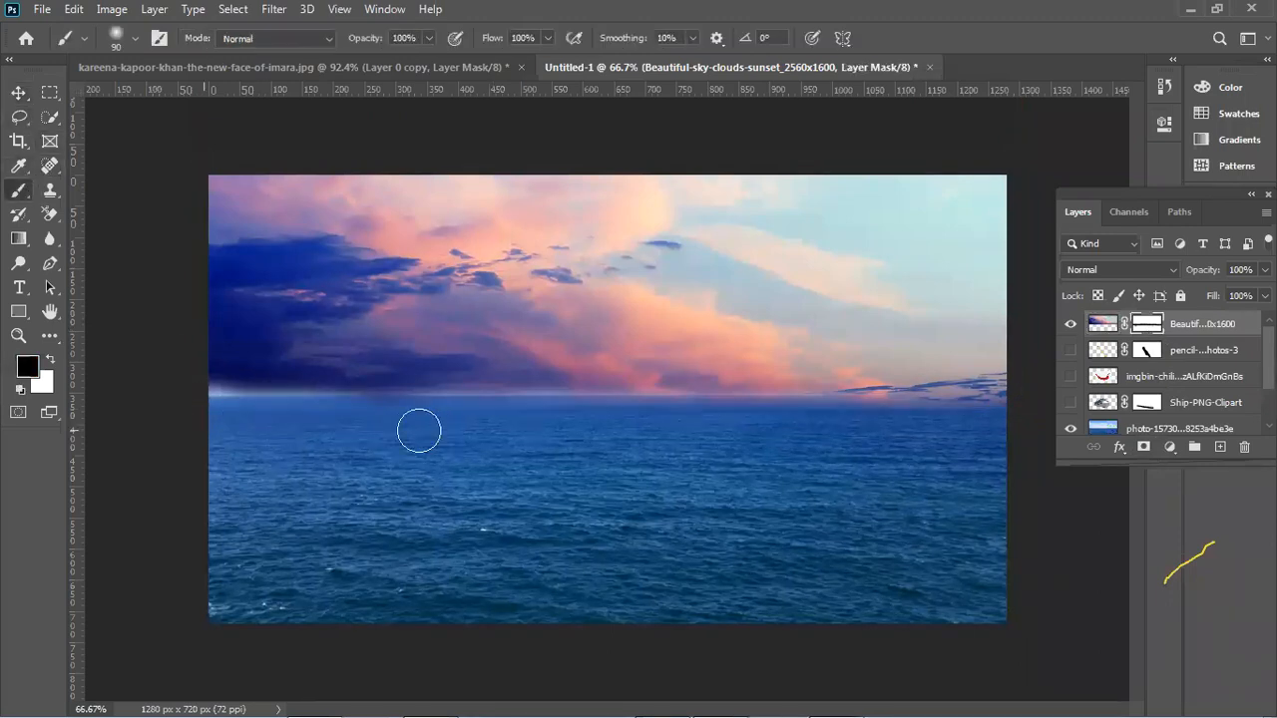
{"action": "mouse_move", "coordinate": [295, 429]}
{"action": "left_mouse_down"}
{"action": "mouse_move", "coordinate": [586, 436]}
{"action": "mouse_move", "coordinate": [706, 429]}
{"action": "mouse_move", "coordinate": [653, 423]}
{"action": "mouse_move", "coordinate": [1038, 421]}
{"action": "left_mouse_up"}
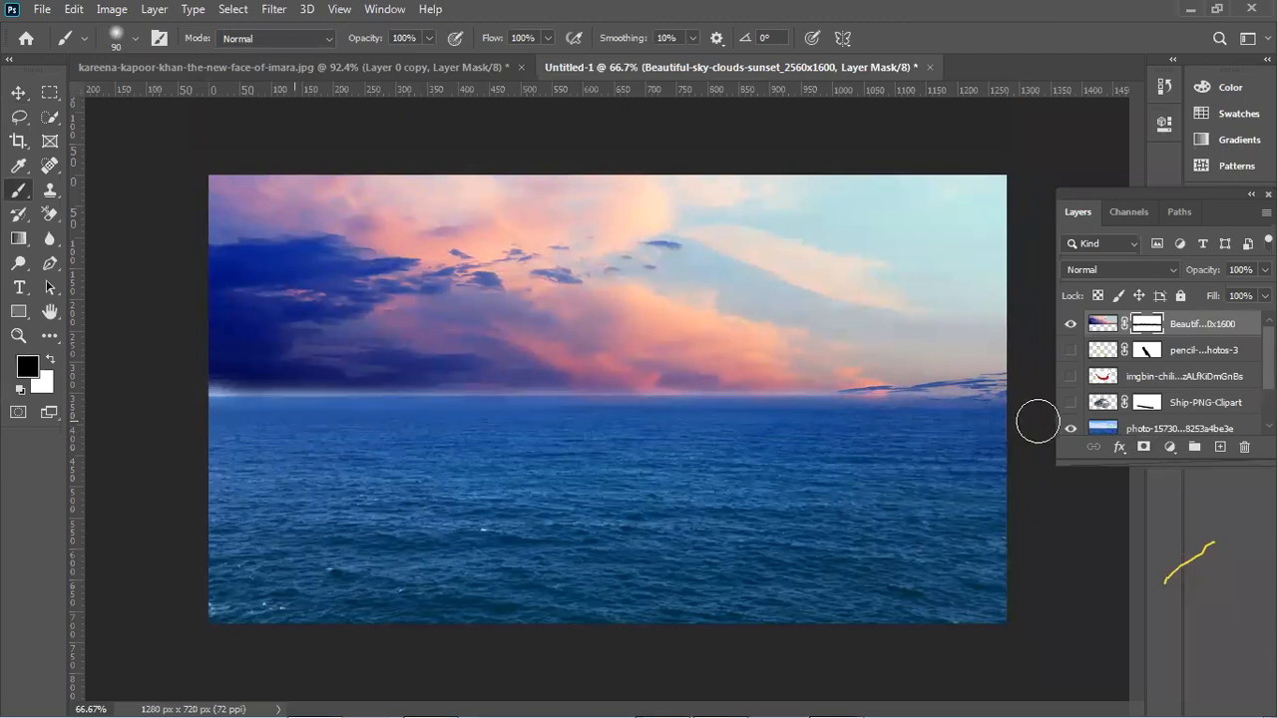
Paint white on the sky's layer mask just above the horizon to restore the sky there, and deselect the layer.
{"action": "left_click", "coordinate": [50, 358]}
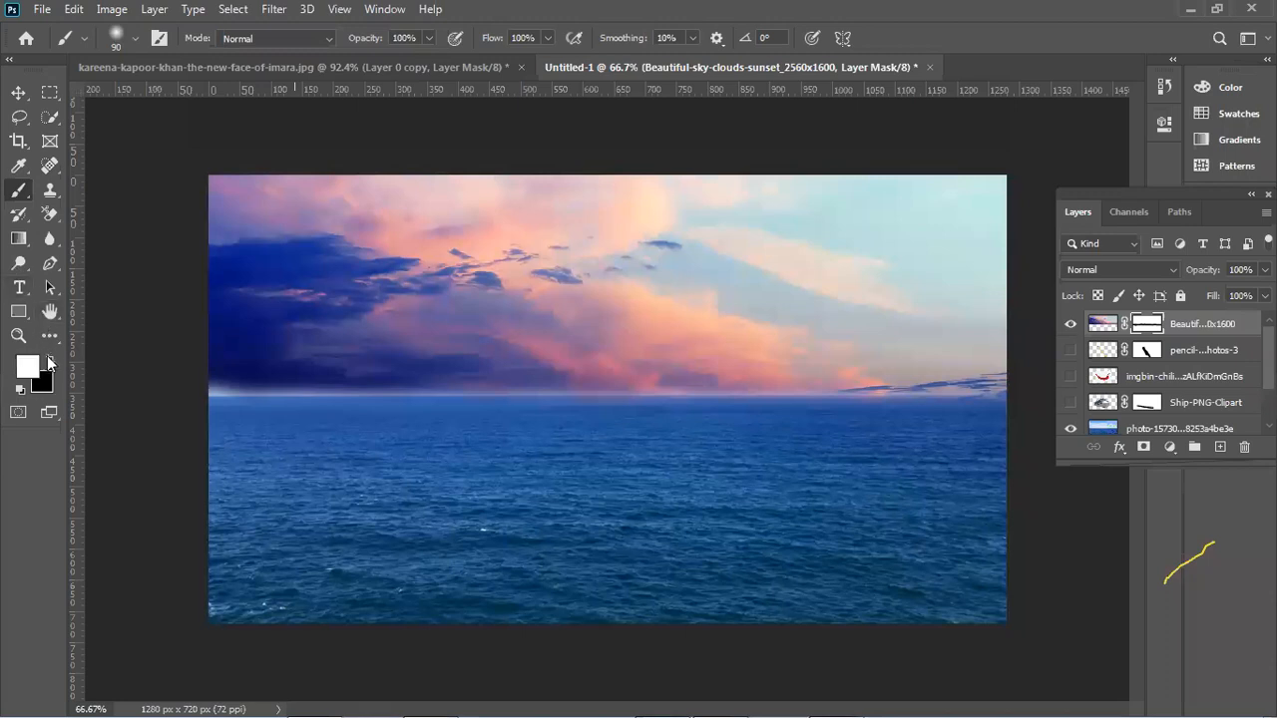
{"action": "mouse_move", "coordinate": [230, 365]}
{"action": "left_mouse_down"}
{"action": "mouse_move", "coordinate": [248, 364]}
{"action": "mouse_move", "coordinate": [196, 368]}
{"action": "mouse_move", "coordinate": [336, 368]}
{"action": "mouse_move", "coordinate": [203, 363]}
{"action": "mouse_move", "coordinate": [370, 353]}
{"action": "mouse_move", "coordinate": [356, 362]}
{"action": "mouse_move", "coordinate": [612, 373]}
{"action": "mouse_move", "coordinate": [685, 373]}
{"action": "mouse_move", "coordinate": [601, 357]}
{"action": "mouse_move", "coordinate": [799, 374]}
{"action": "mouse_move", "coordinate": [956, 365]}
{"action": "mouse_move", "coordinate": [163, 369]}
{"action": "mouse_move", "coordinate": [445, 381]}
{"action": "mouse_move", "coordinate": [356, 370]}
{"action": "mouse_move", "coordinate": [1061, 360]}
{"action": "left_mouse_up"}
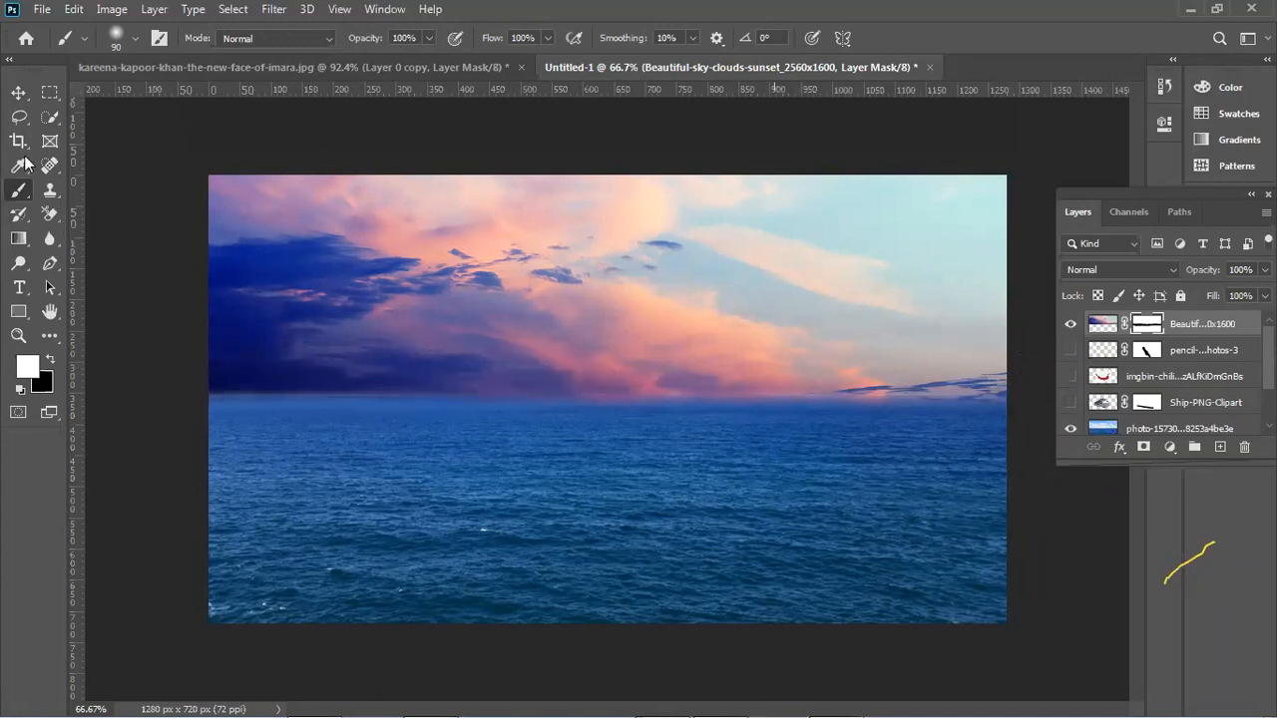
{"action": "left_click", "coordinate": [18, 91]}
{"action": "left_click", "coordinate": [146, 241]}
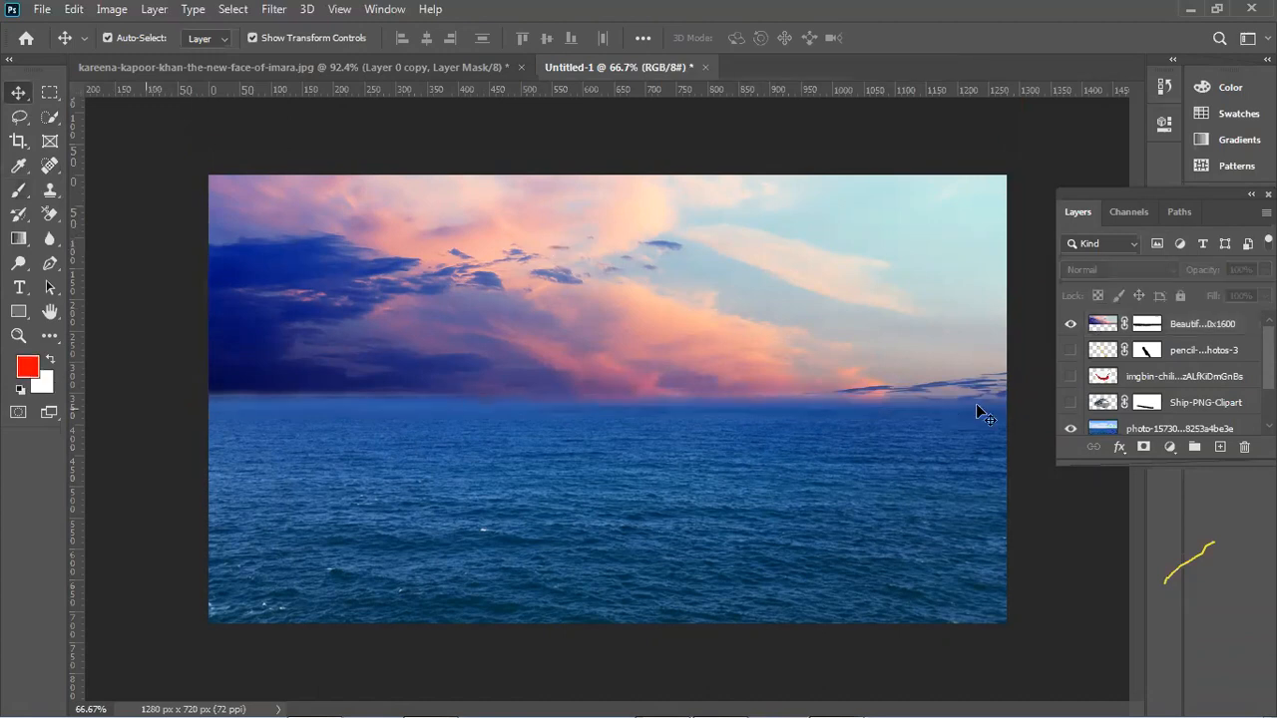
Show the Ship-PNG-Clipart layer and move it above the sunset sky layer.
{"action": "left_click", "coordinate": [1074, 404]}
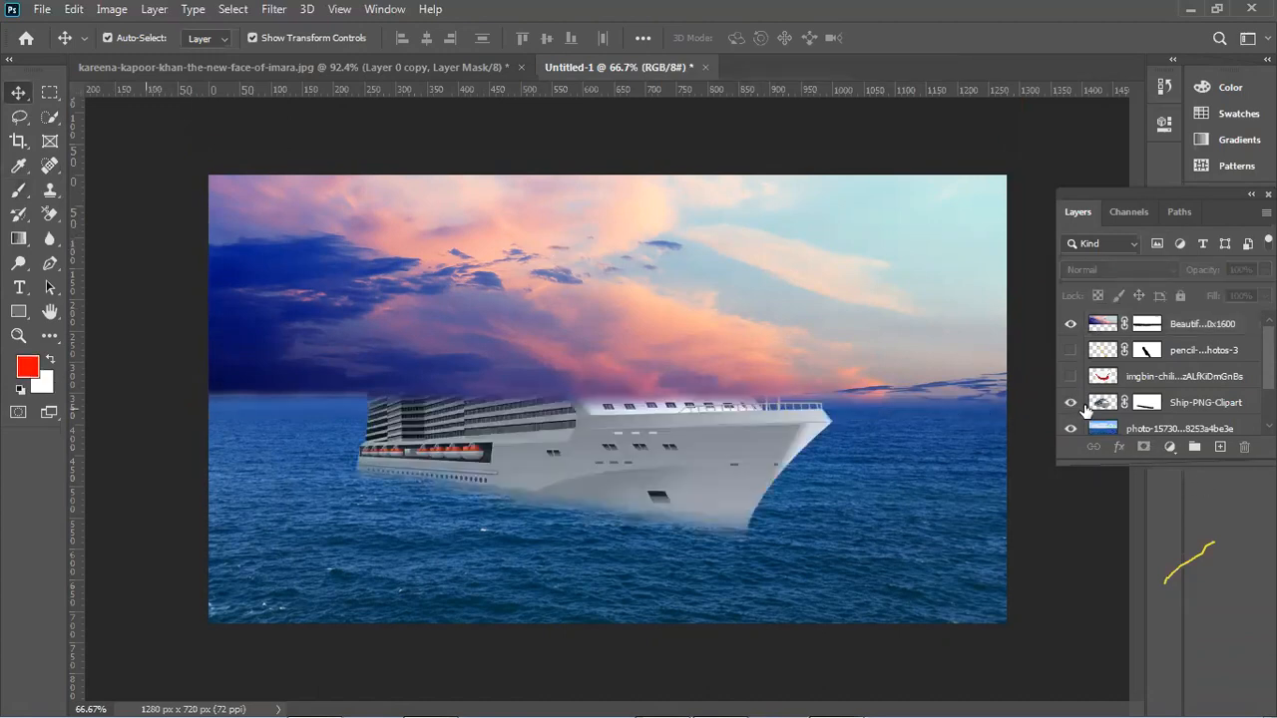
{"action": "left_click_drag", "start_coordinate": [1191, 409], "coordinate": [1187, 328]}
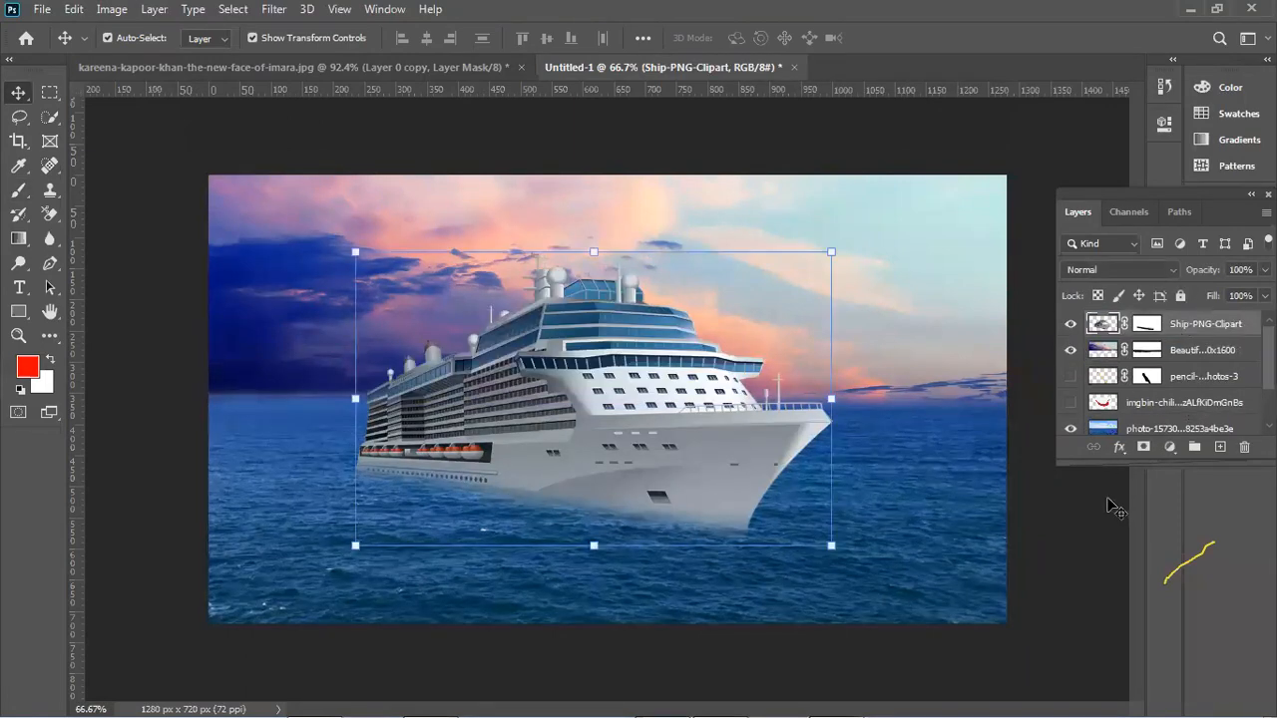
Deselect the ship layer and toggle the sunset sky layer's visibility to compare the composite with and without it.
{"action": "left_click", "coordinate": [1094, 544]}
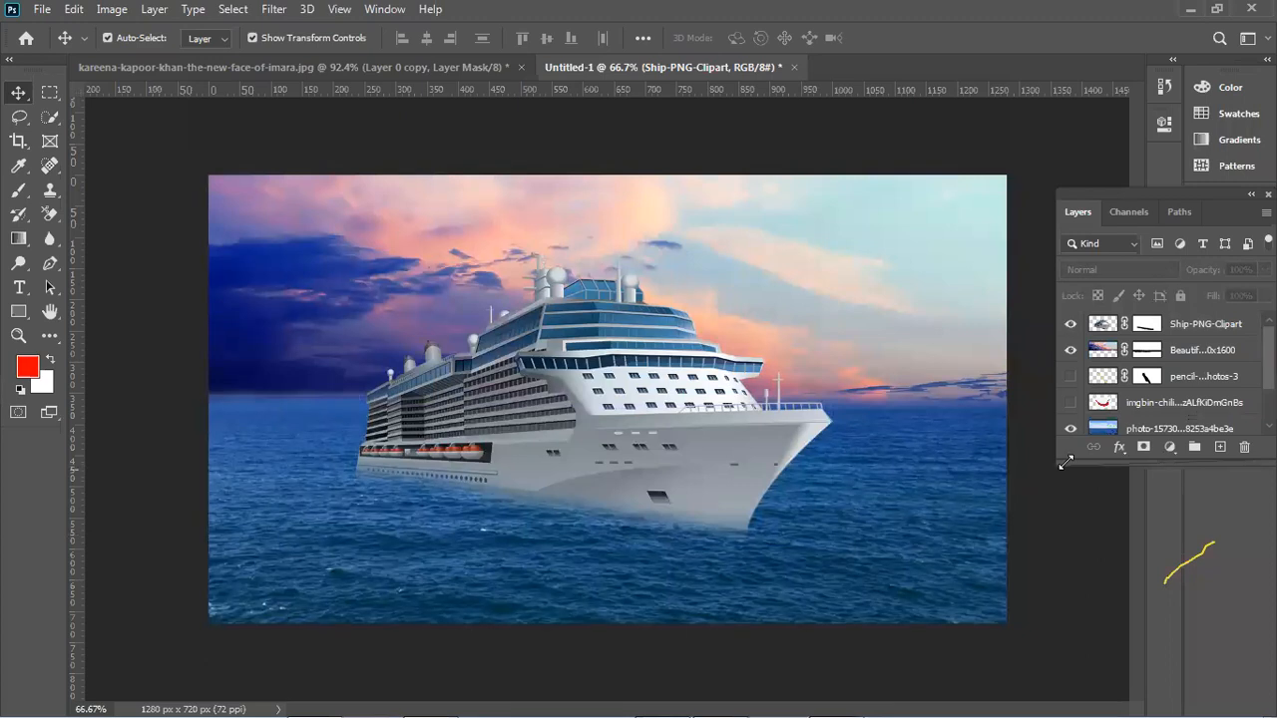
{"action": "left_click", "coordinate": [1072, 351]}
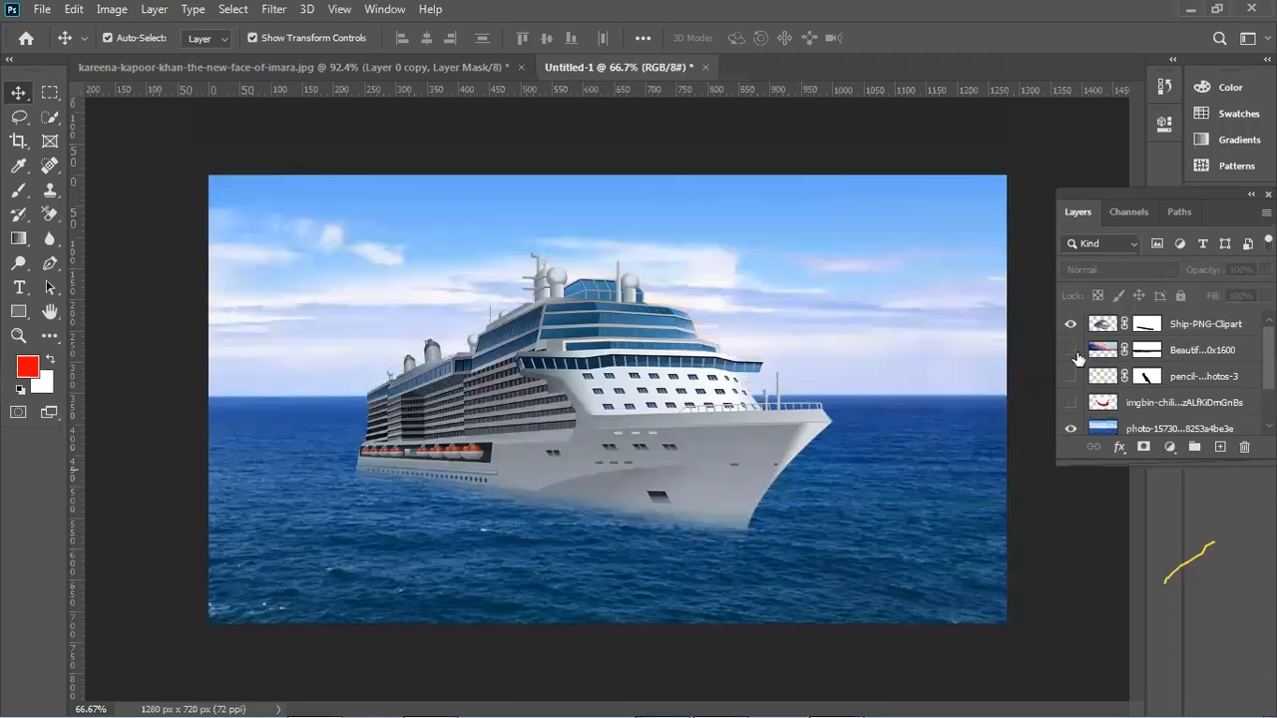
{"action": "left_click", "coordinate": [1074, 352]}
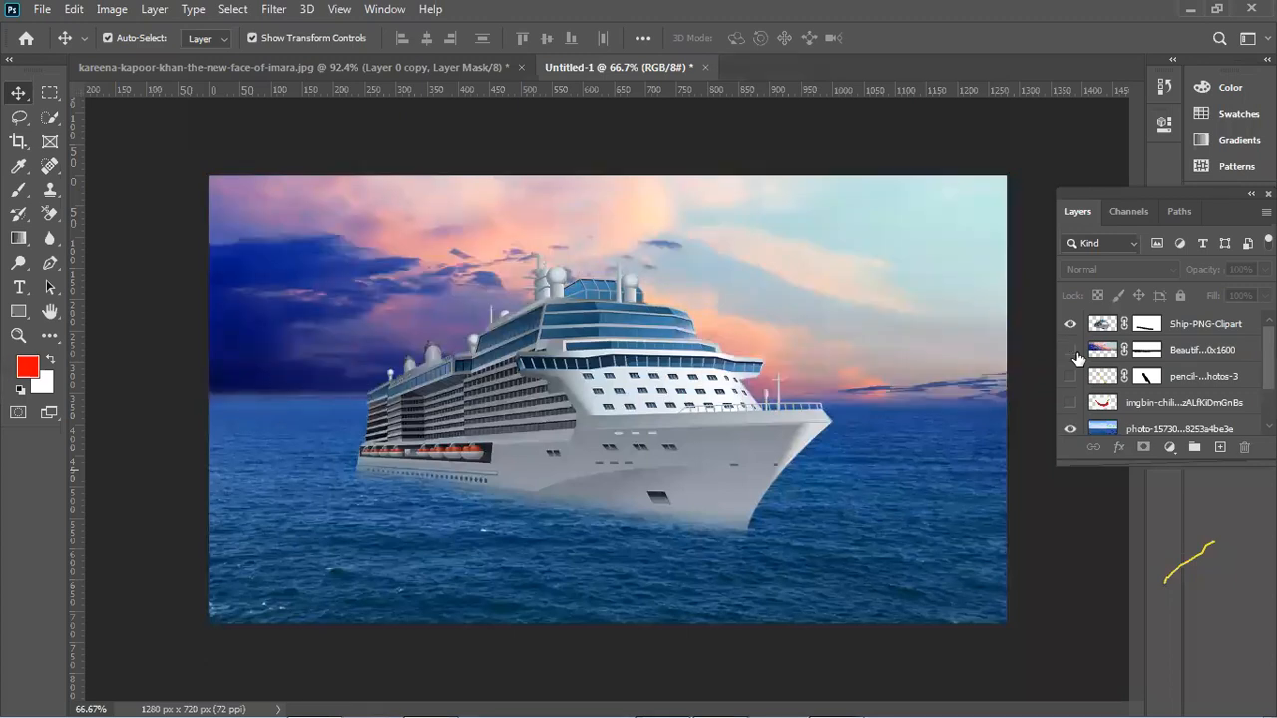
{"action": "left_click", "coordinate": [1073, 351]}
{"action": "left_click", "coordinate": [1073, 351]}
Select the pencil layer's mask and set the foreground colour to black.
{"action": "left_click", "coordinate": [1143, 380]}
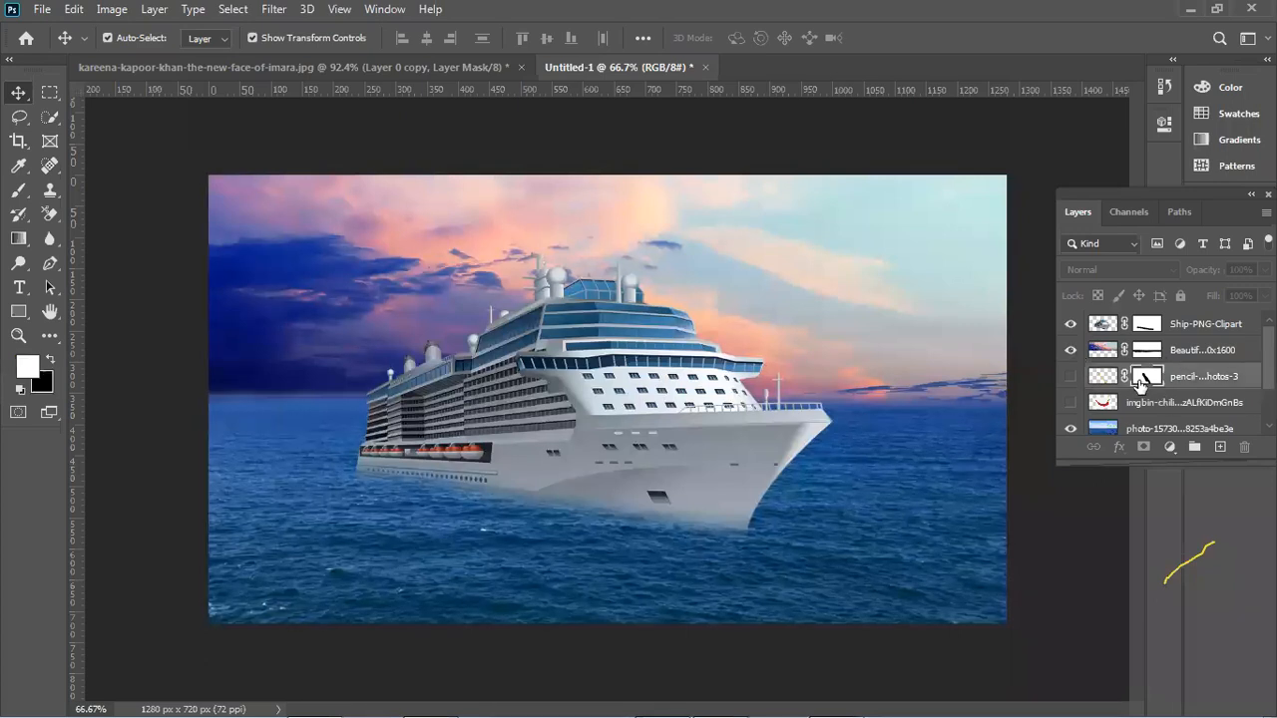
{"action": "left_click", "coordinate": [48, 364]}
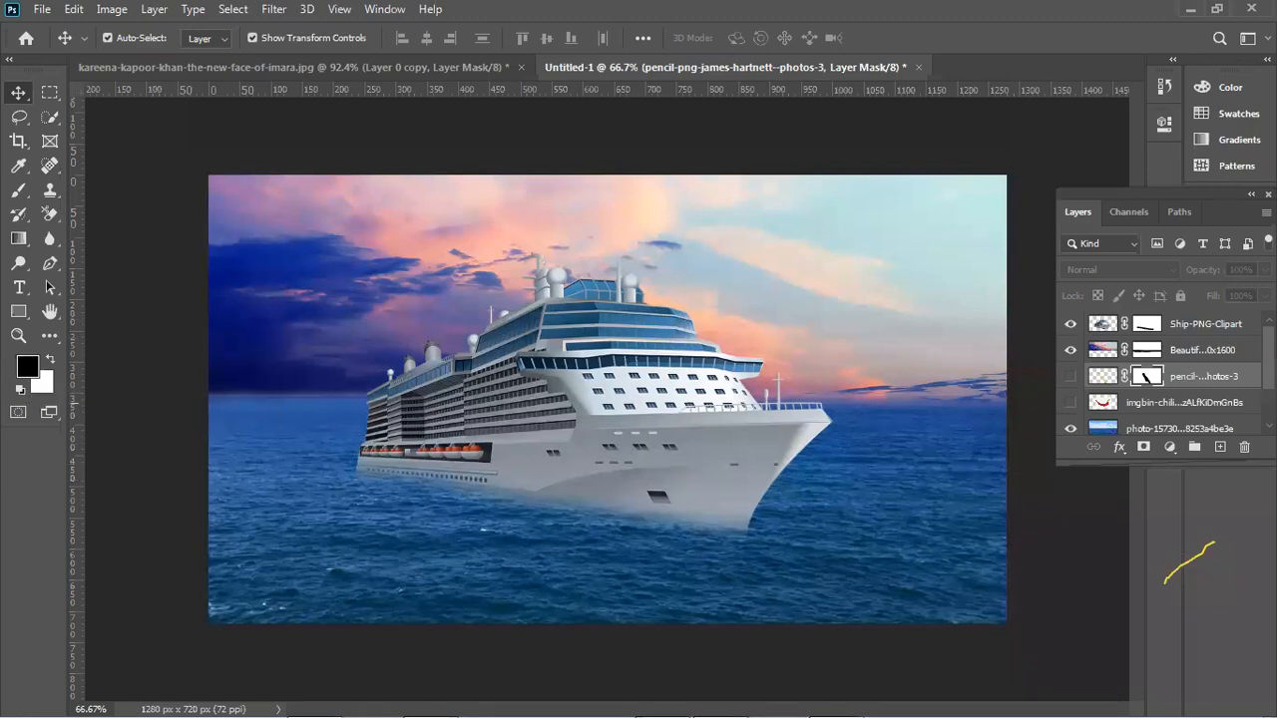
{"action": "scroll", "coordinate": [1167, 376], "scroll_direction": "down", "scroll_amount": 4}
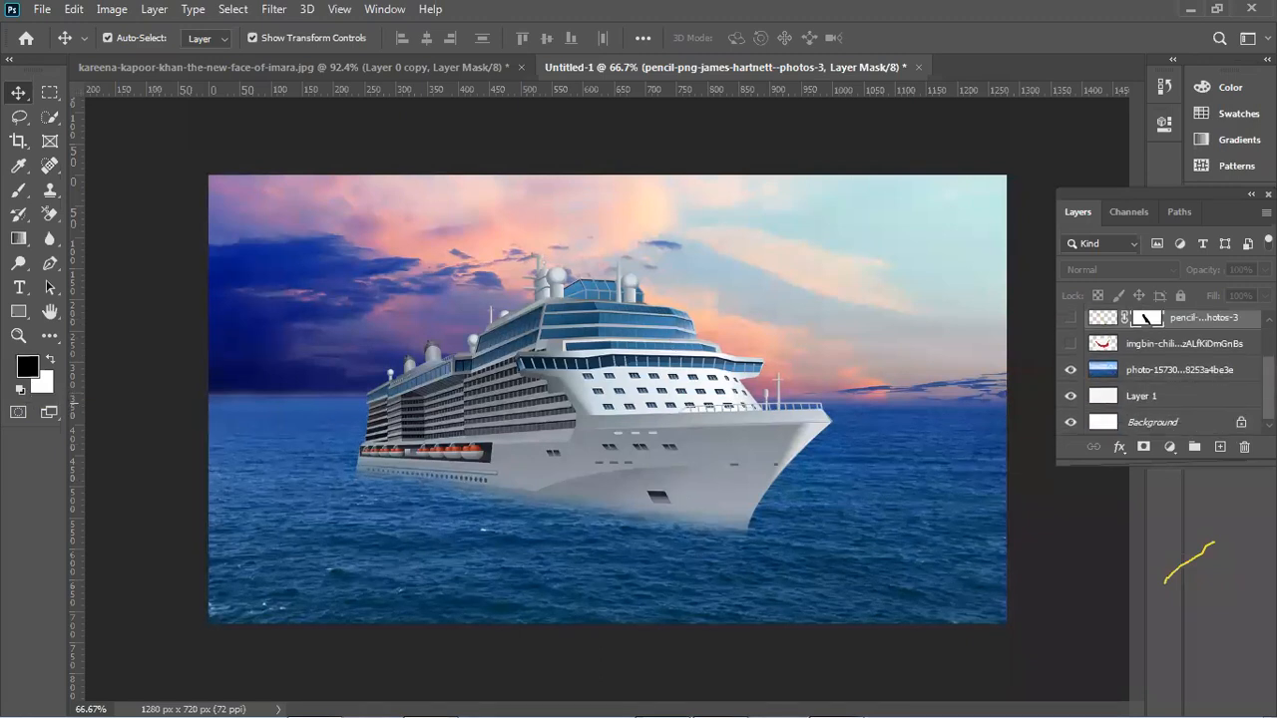
{"action": "scroll", "coordinate": [1167, 377], "scroll_direction": "up", "scroll_amount": 4}
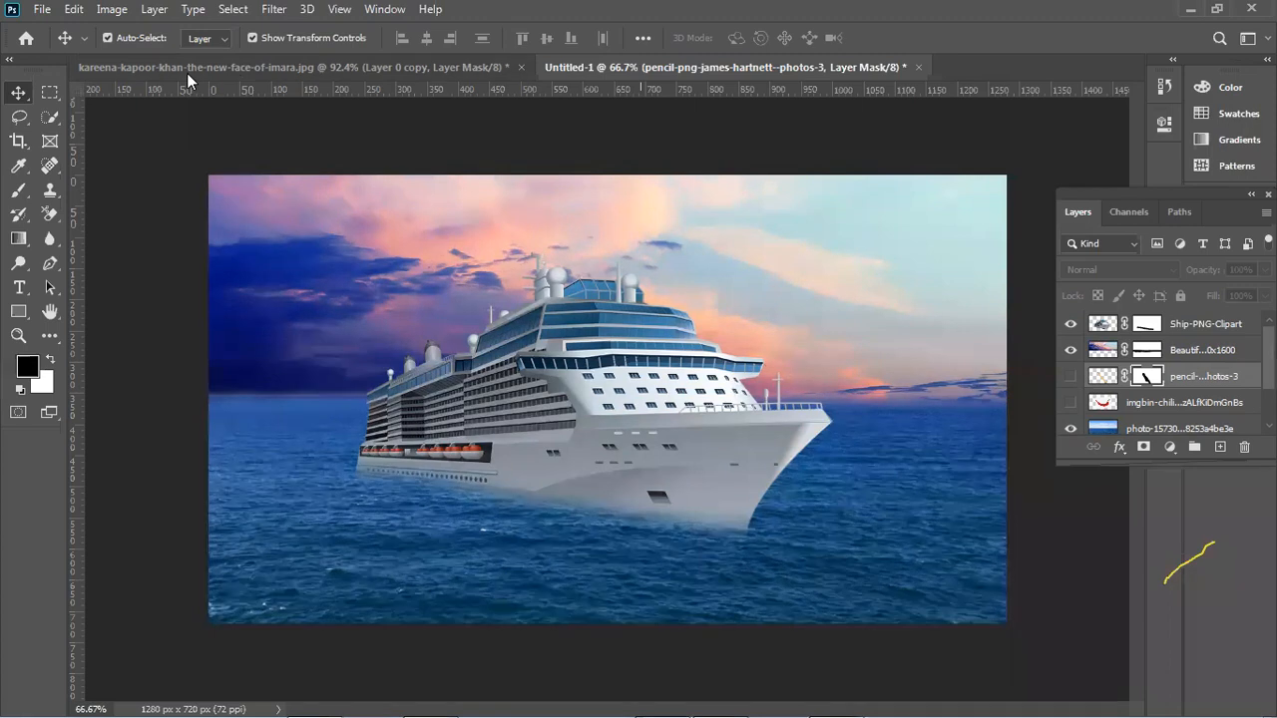
Switch to the photo of the two women, delete the masked grey Layer 0 copy, and show Layer 0.
{"action": "left_click", "coordinate": [231, 67]}
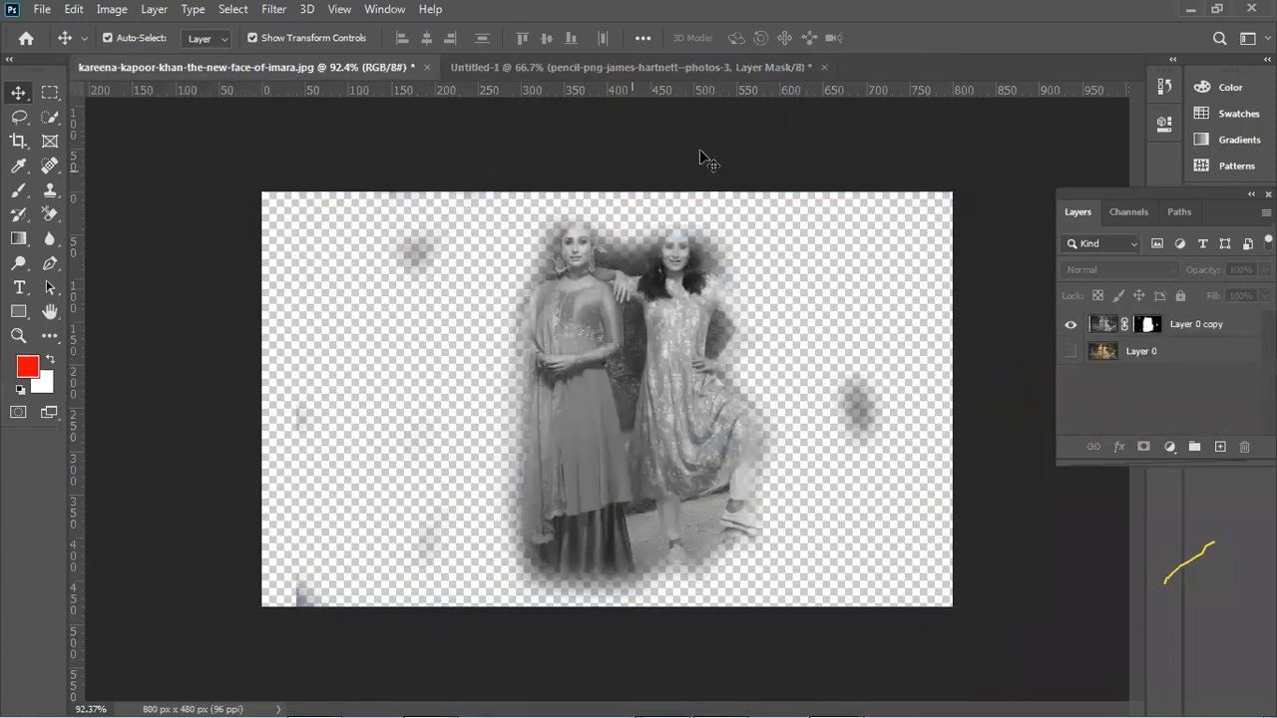
{"action": "left_click_drag", "start_coordinate": [614, 322], "coordinate": [614, 270]}
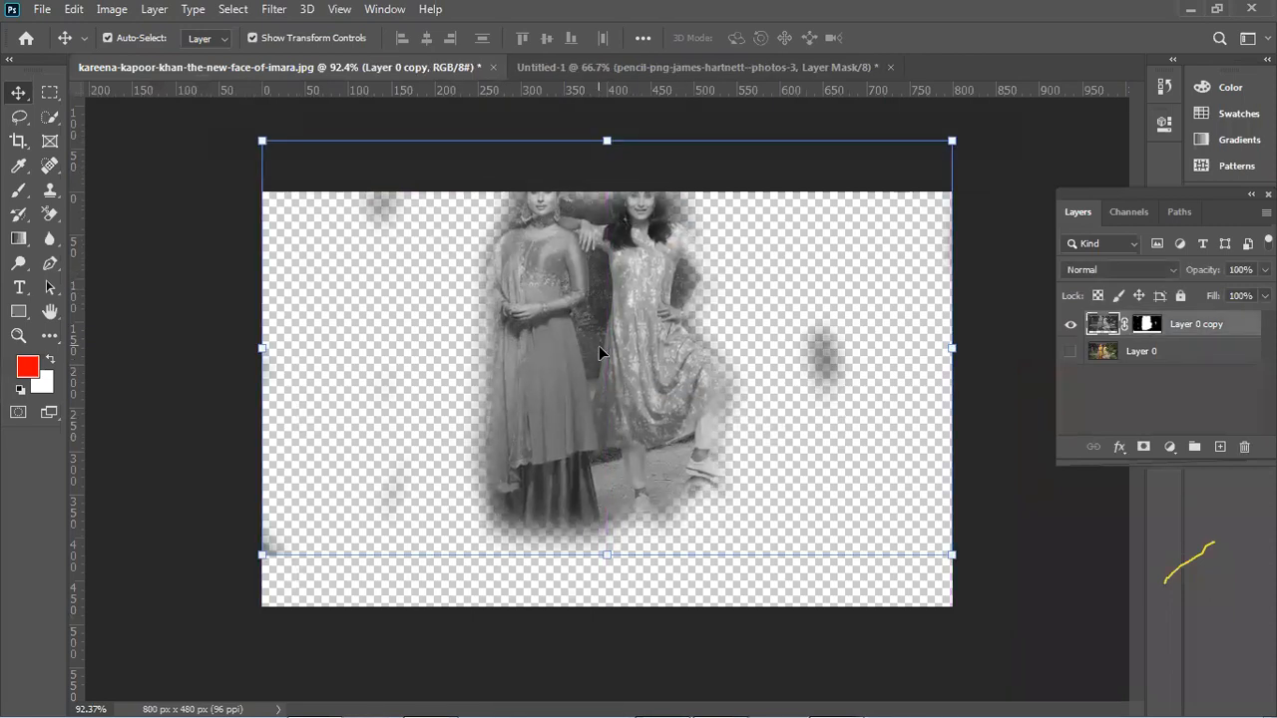
{"action": "key", "text": "Delete"}
{"action": "left_click", "coordinate": [1071, 324]}
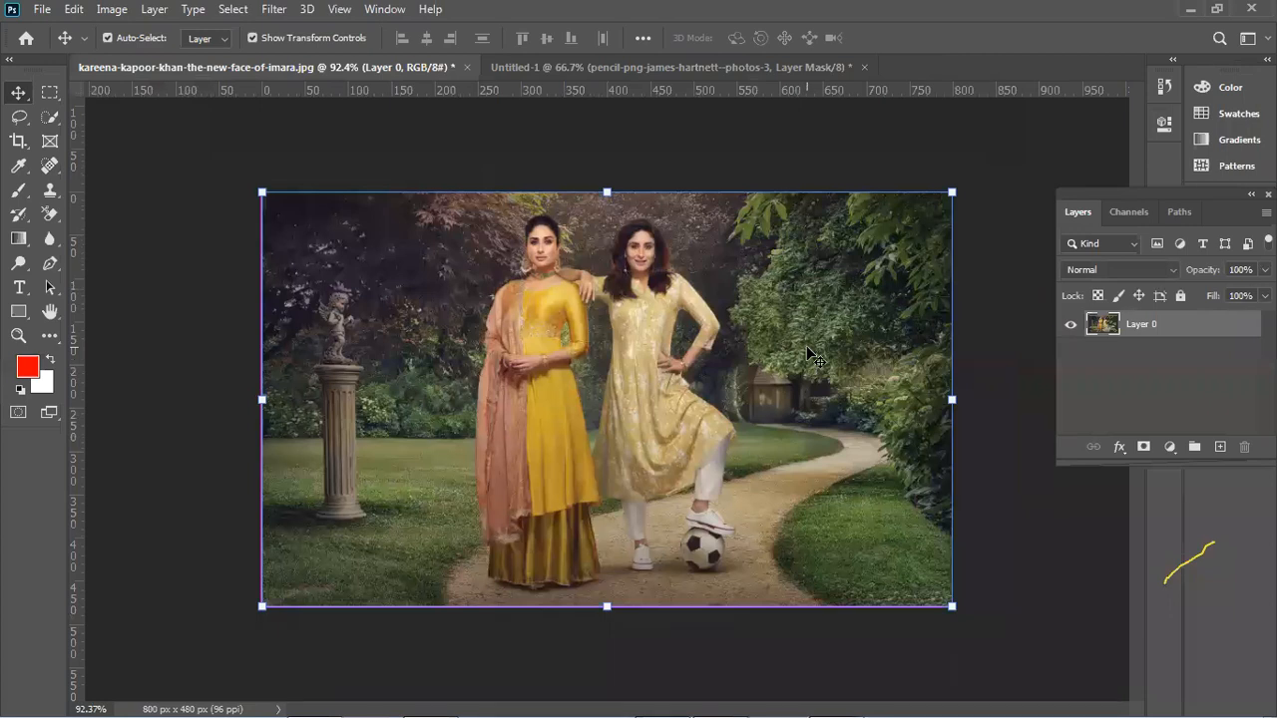
Duplicate Layer 0 and apply Auto Contrast to the copy.
{"action": "key", "text": "ctrl+j"}
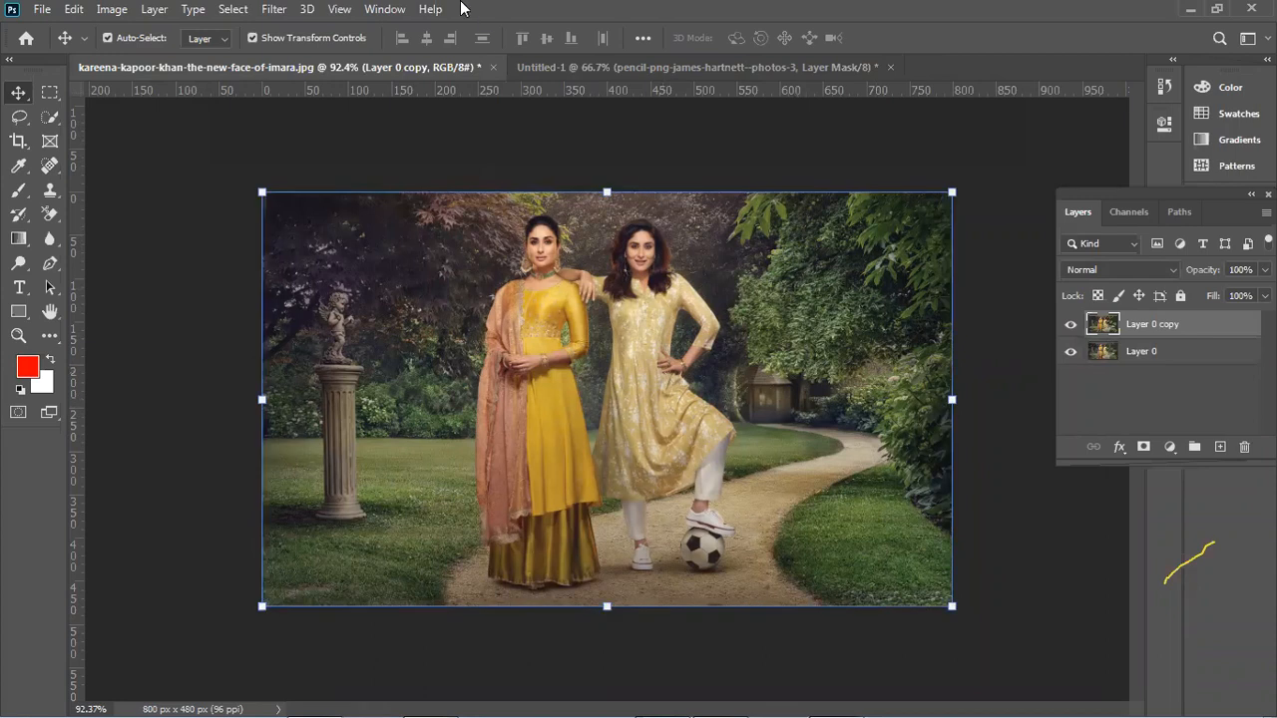
{"action": "left_click", "coordinate": [276, 12]}
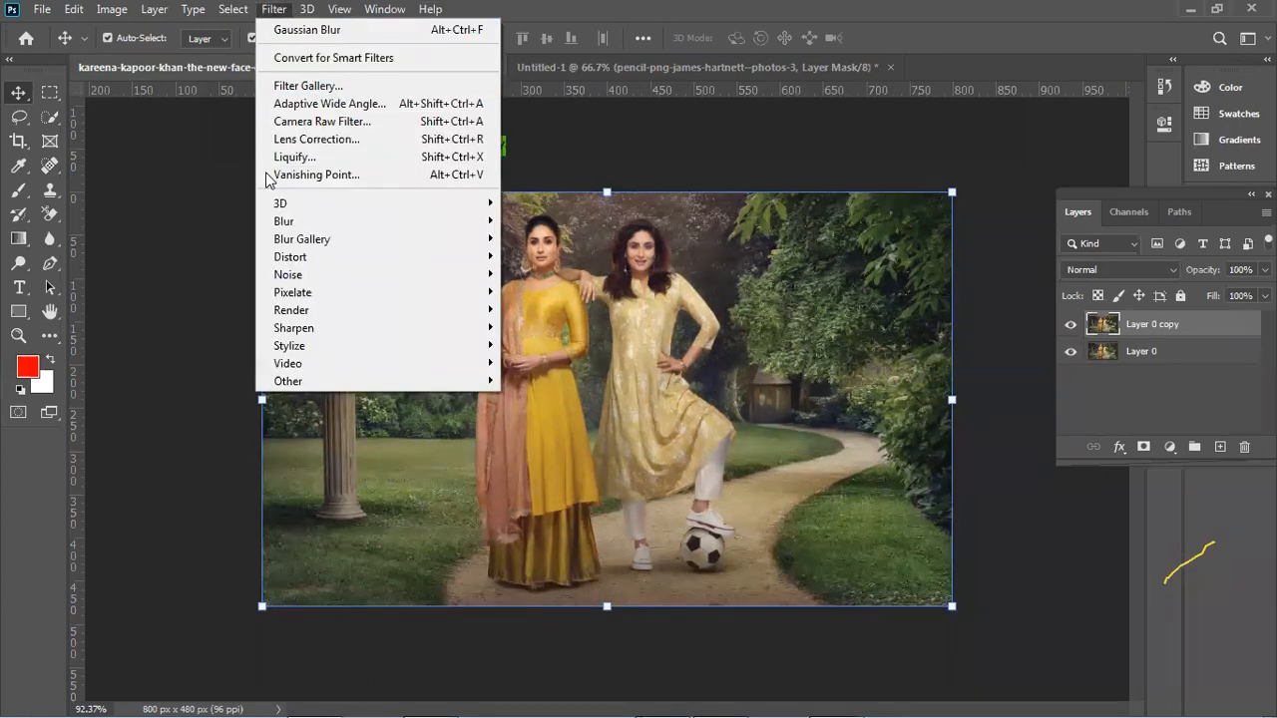
{"action": "mouse_move", "coordinate": [112, 10]}
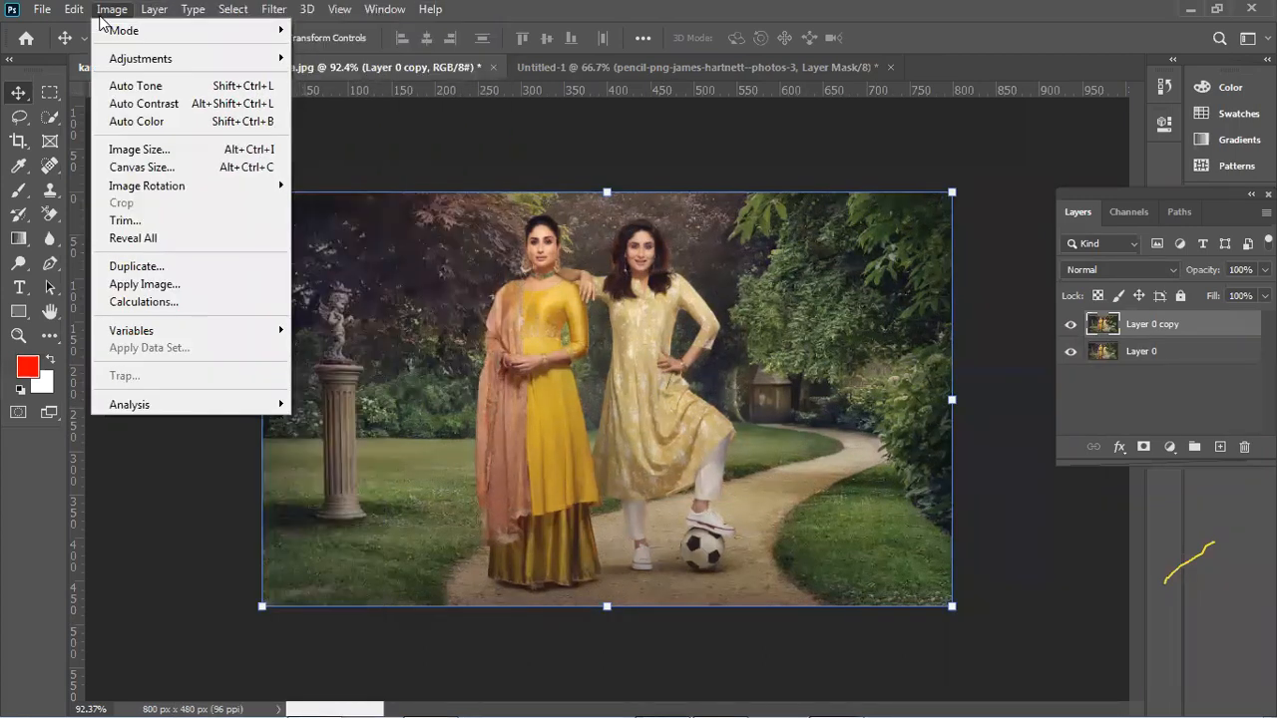
{"action": "left_click", "coordinate": [141, 103]}
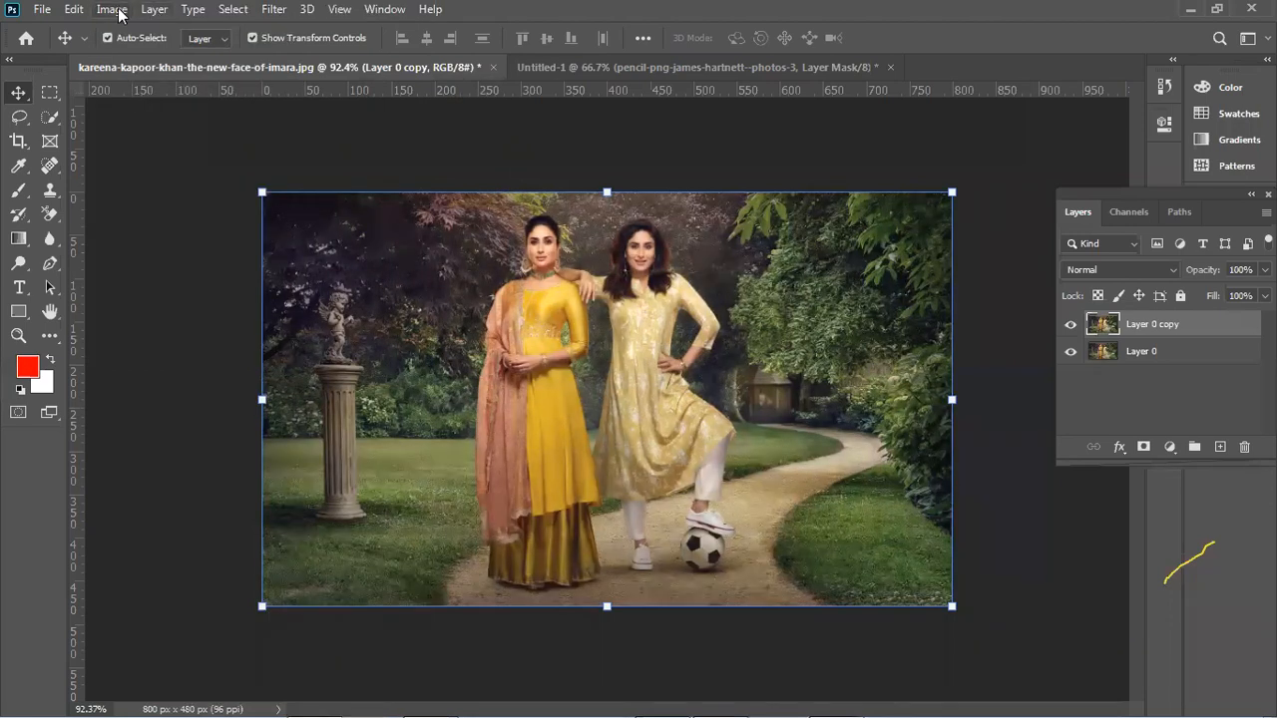
Brighten Layer 0 copy with a Brightness/Contrast adjustment, setting Brightness to 29.
{"action": "left_click", "coordinate": [112, 9]}
{"action": "mouse_move", "coordinate": [163, 54]}
{"action": "left_click", "coordinate": [370, 54]}
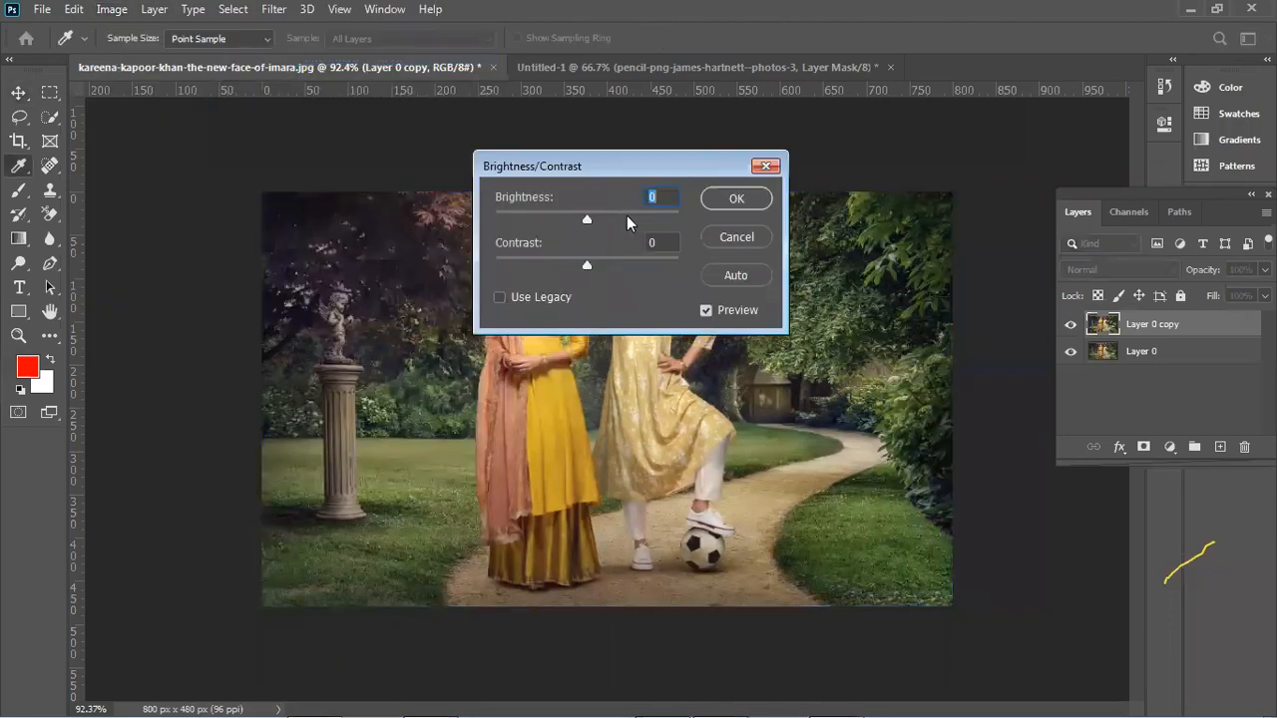
{"action": "left_click", "coordinate": [604, 216]}
{"action": "left_click_drag", "start_coordinate": [604, 174], "coordinate": [604, 178]}
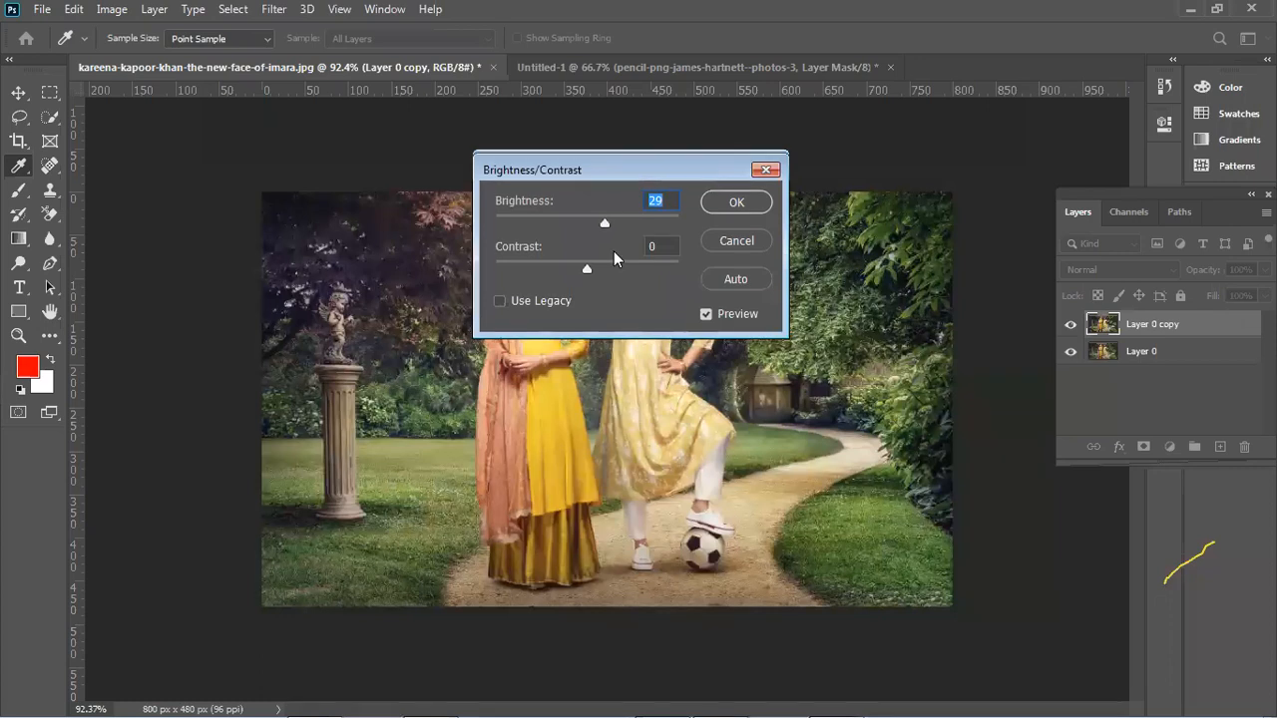
{"action": "left_click_drag", "start_coordinate": [709, 180], "coordinate": [707, 363]}
{"action": "left_click", "coordinate": [732, 385]}
{"action": "key", "text": "v"}
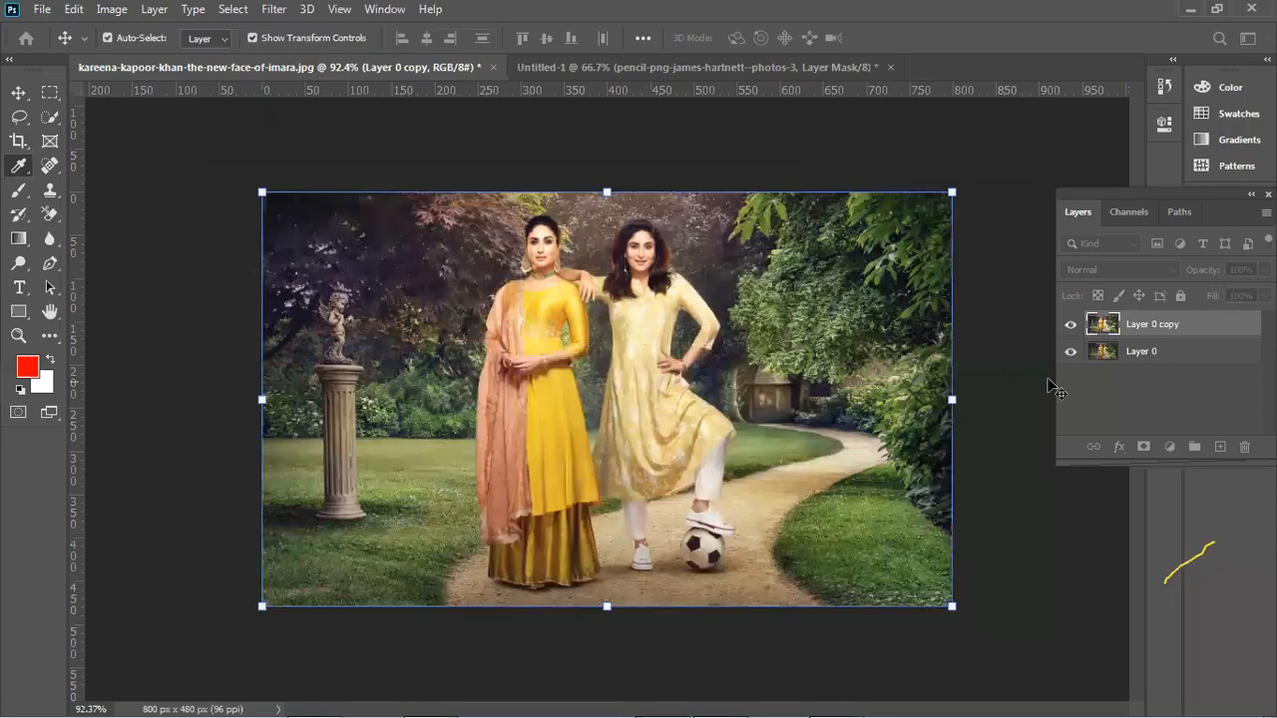
Move Layer 0 above Layer 0 copy and desaturate it with Hue/Saturation at Saturation -97 and Lightness +2.
{"action": "left_click_drag", "start_coordinate": [1144, 353], "coordinate": [1148, 333]}
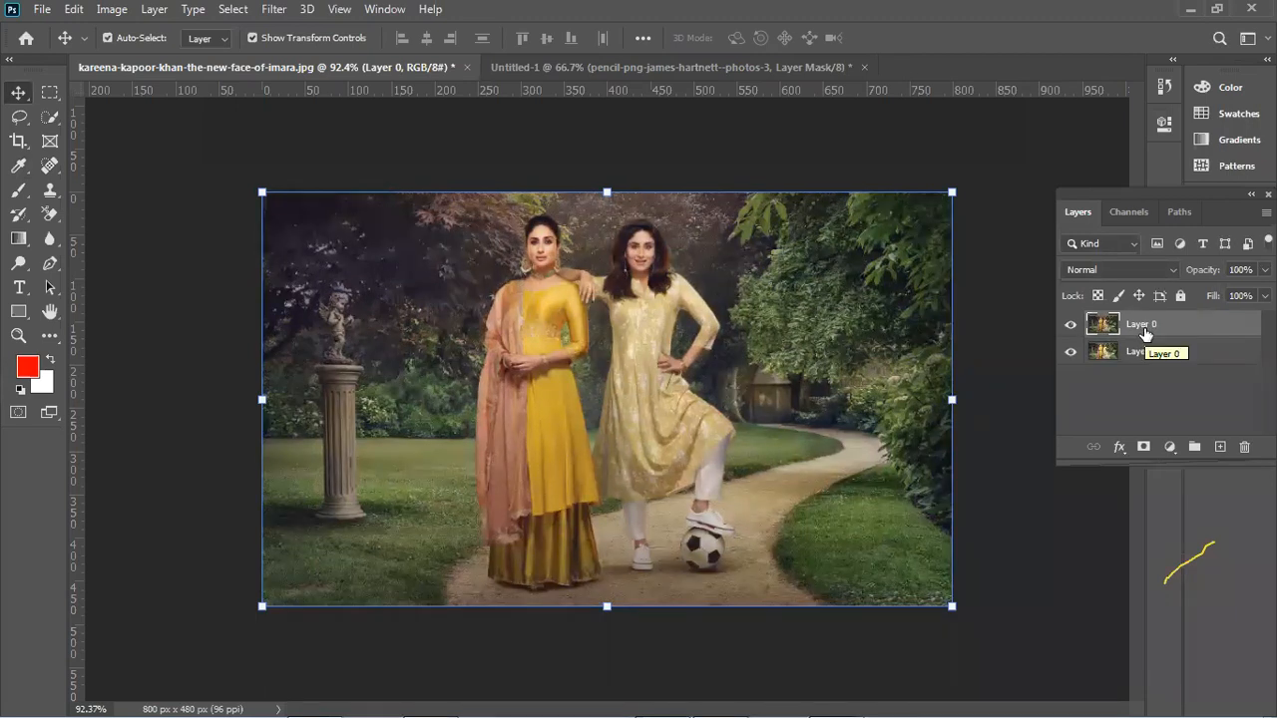
{"action": "key", "text": "ctrl+u"}
{"action": "left_click_drag", "start_coordinate": [960, 281], "coordinate": [875, 284]}
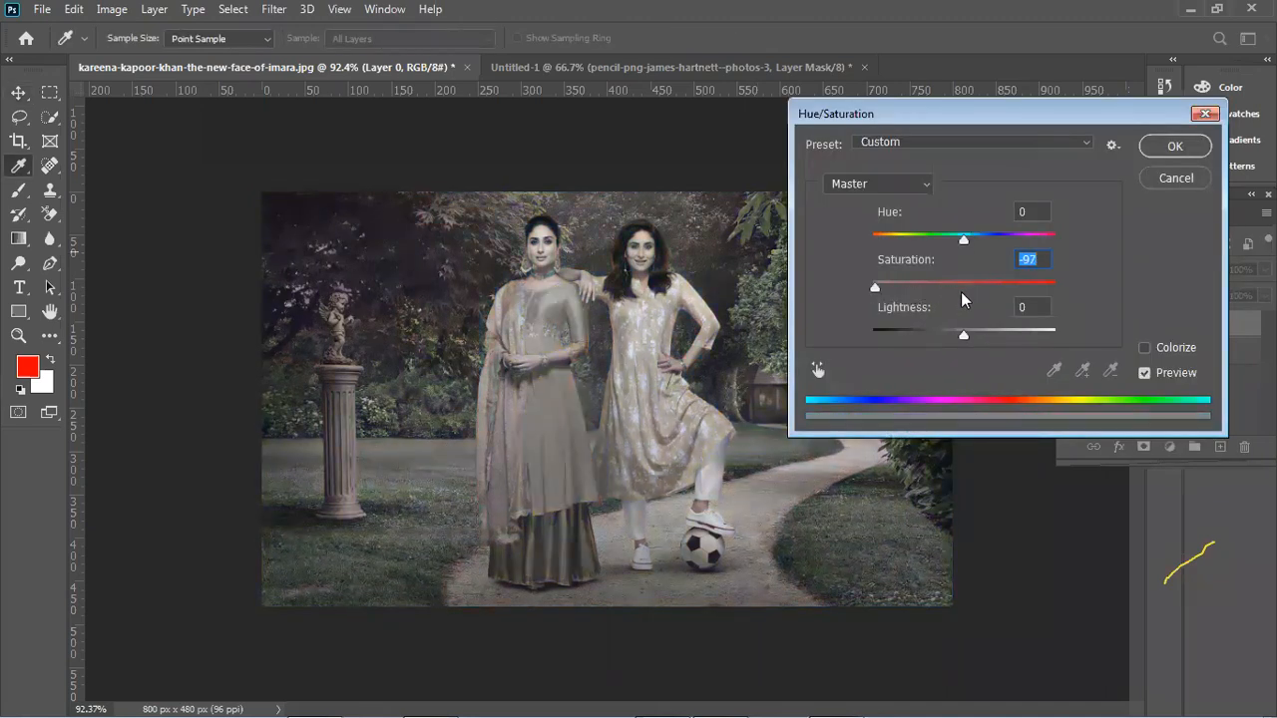
{"action": "left_click_drag", "start_coordinate": [973, 340], "coordinate": [968, 338]}
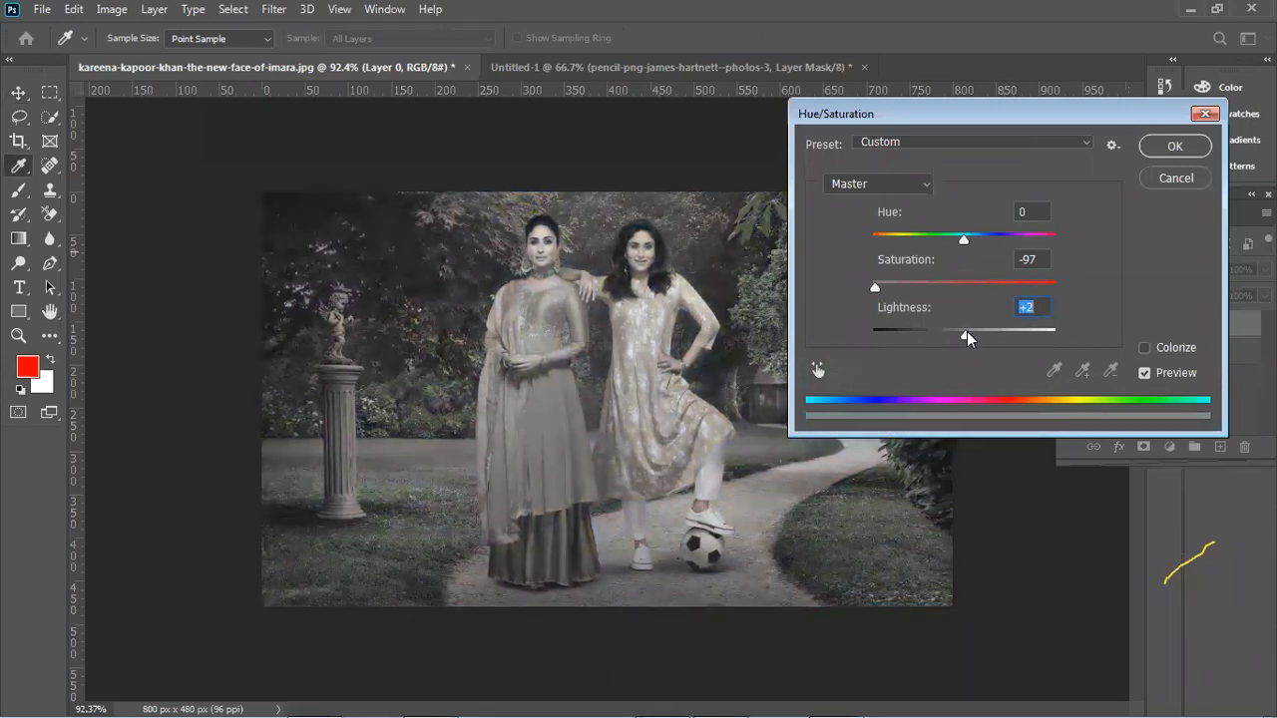
{"action": "left_click", "coordinate": [1173, 150]}
{"action": "key", "text": "v"}
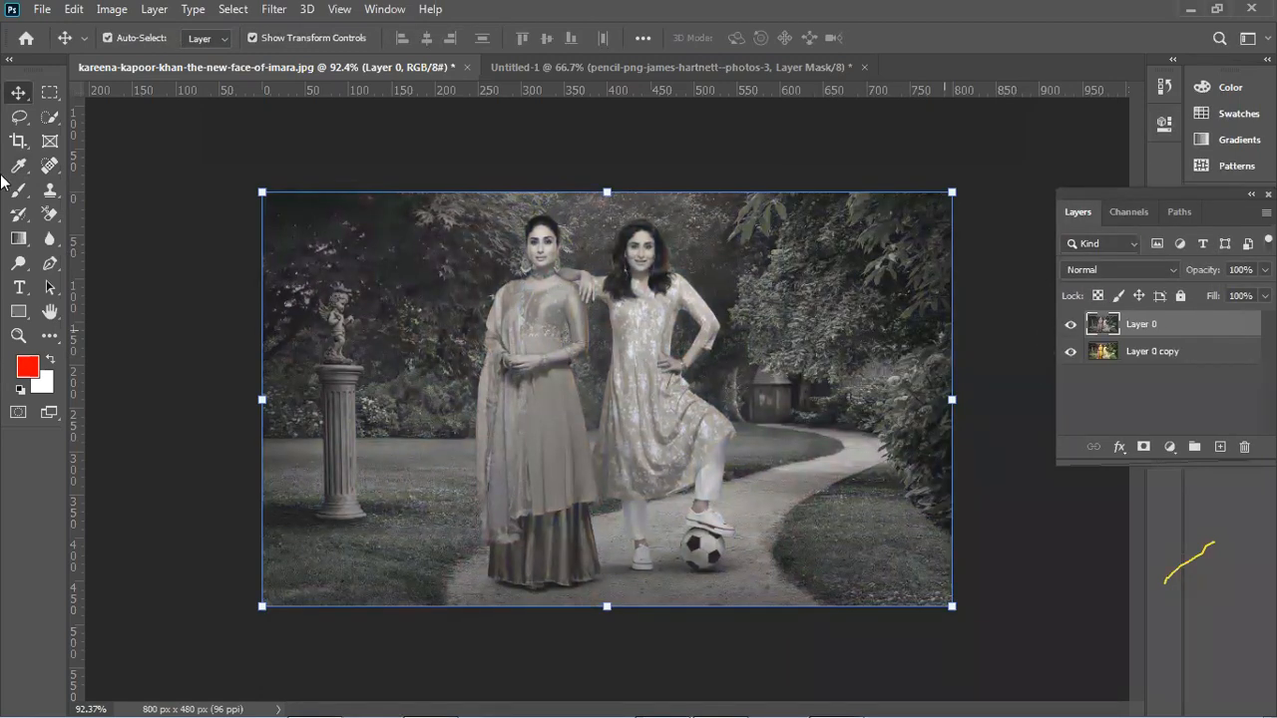
Add a layer mask to Layer 0 and brush black over the head and upper body of the woman in the plain yellow dress.
{"action": "left_click", "coordinate": [1144, 448]}
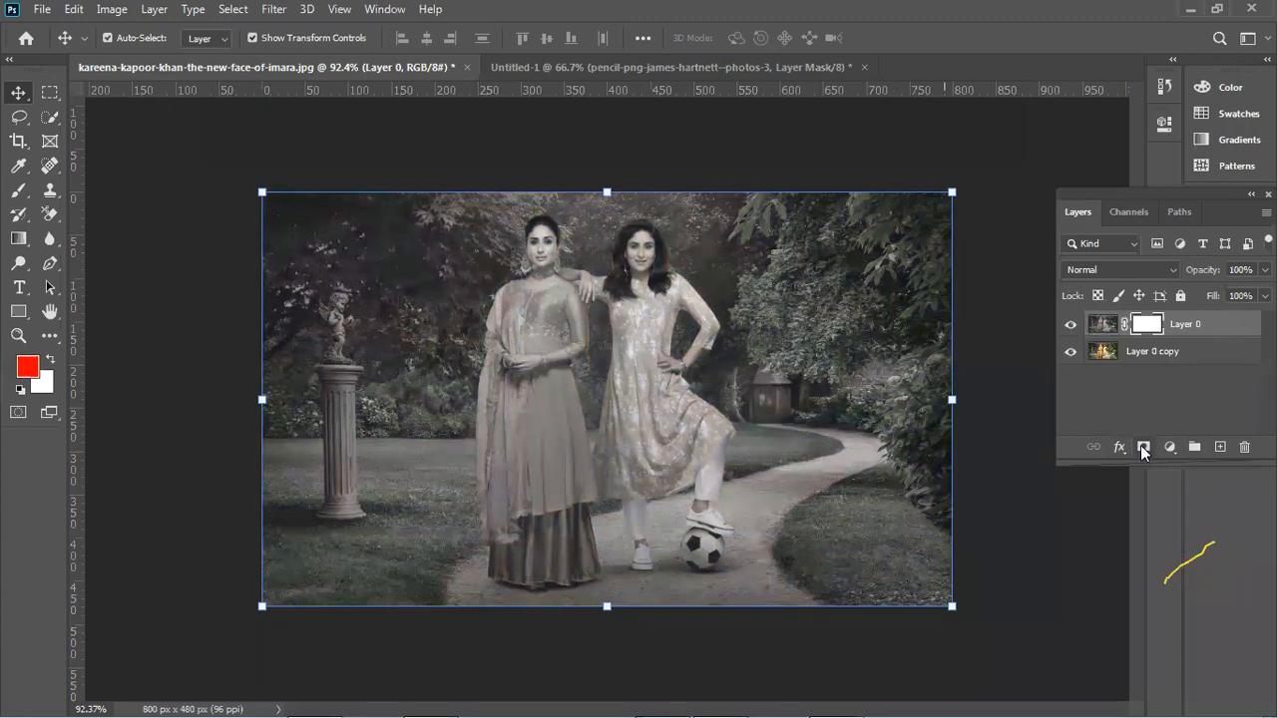
{"action": "key", "text": "d"}
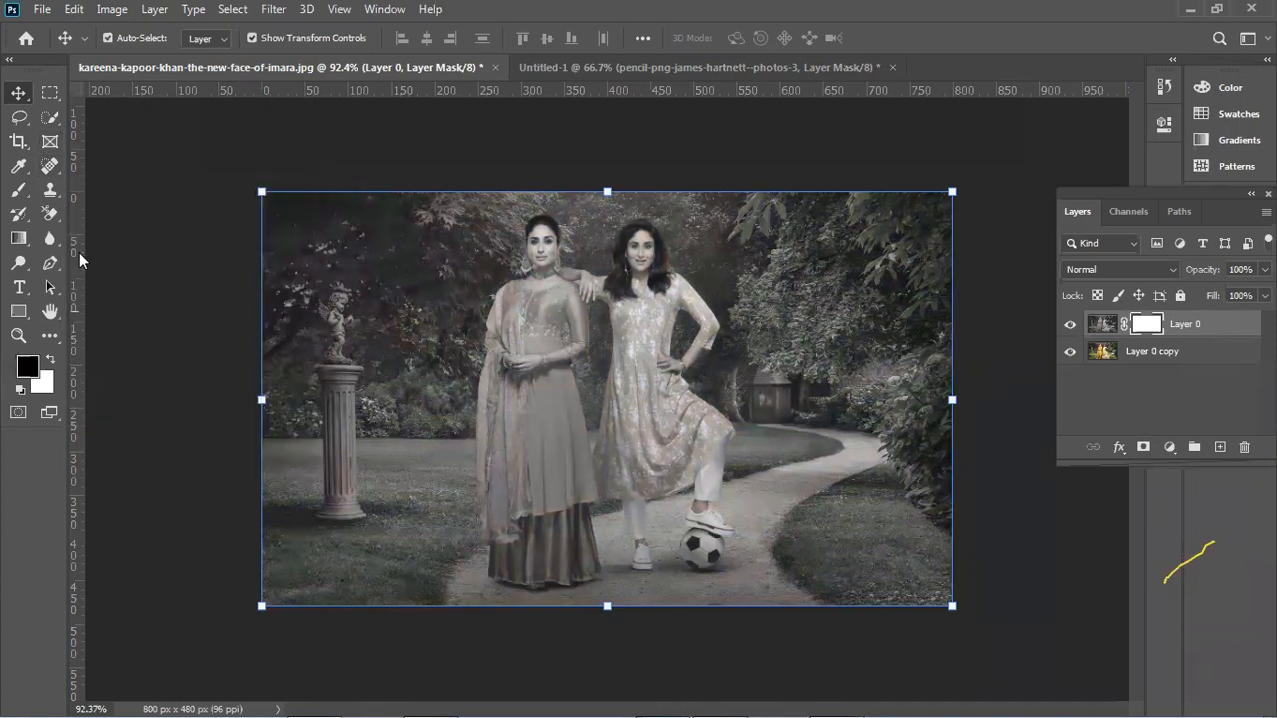
{"action": "left_click", "coordinate": [18, 189]}
{"action": "mouse_move", "coordinate": [544, 304]}
{"action": "left_mouse_down"}
{"action": "mouse_move", "coordinate": [528, 425]}
{"action": "mouse_move", "coordinate": [527, 275]}
{"action": "left_mouse_up"}
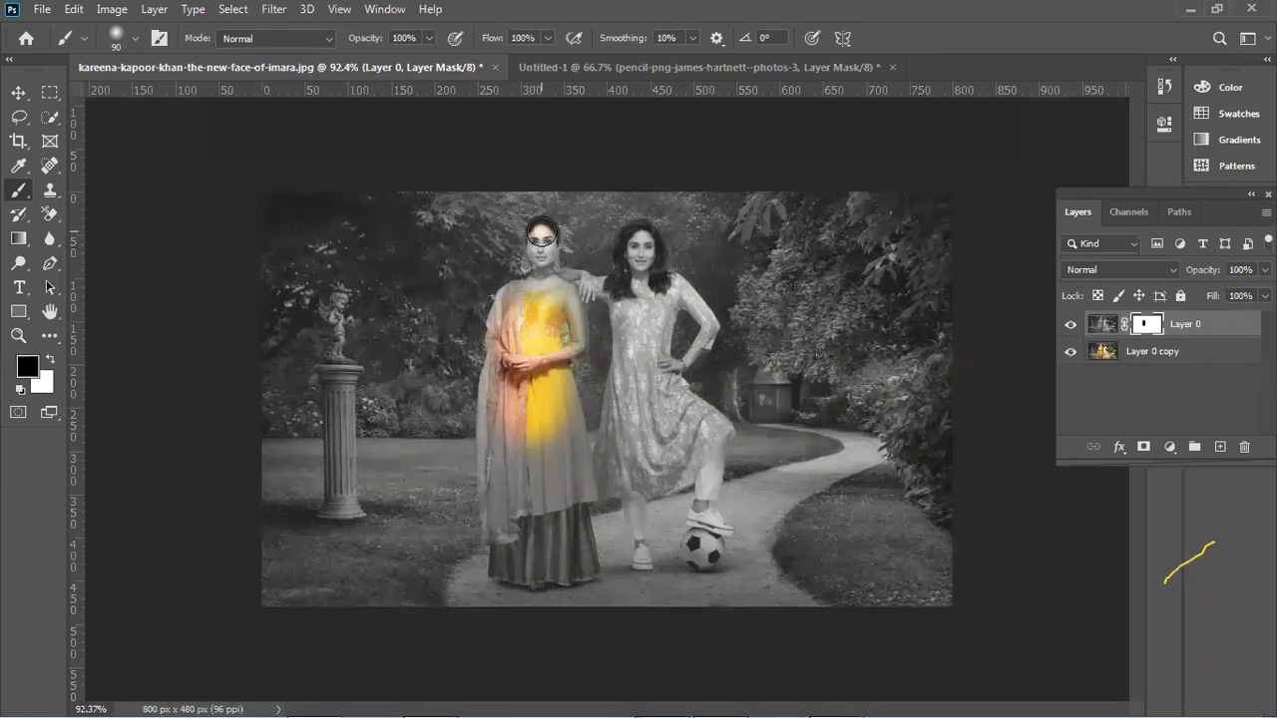
{"action": "mouse_move", "coordinate": [541, 232]}
{"action": "left_mouse_down"}
{"action": "mouse_move", "coordinate": [541, 280]}
{"action": "mouse_move", "coordinate": [517, 297]}
{"action": "left_mouse_up"}
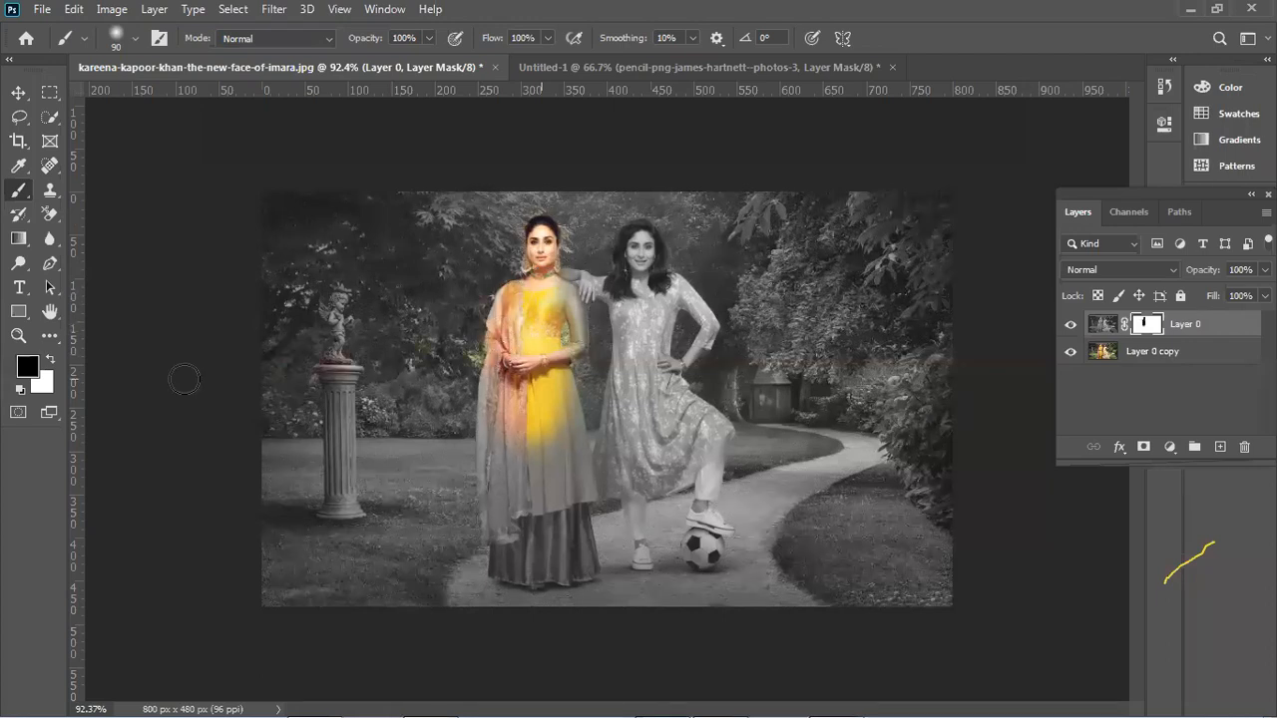
Brush black across the second woman's torso and the trees, and brush white down the first woman's dress on the mask.
{"action": "left_click_drag", "start_coordinate": [850, 343], "coordinate": [476, 338]}
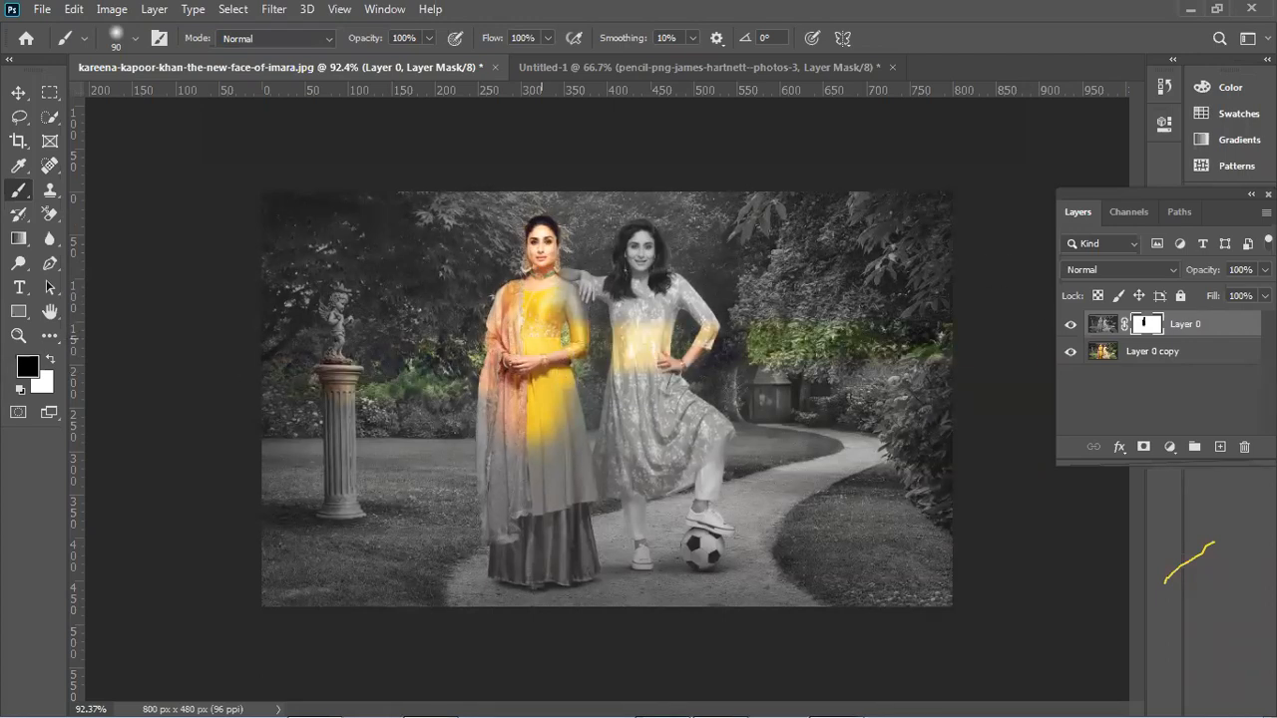
{"action": "left_click_drag", "start_coordinate": [613, 299], "coordinate": [938, 294]}
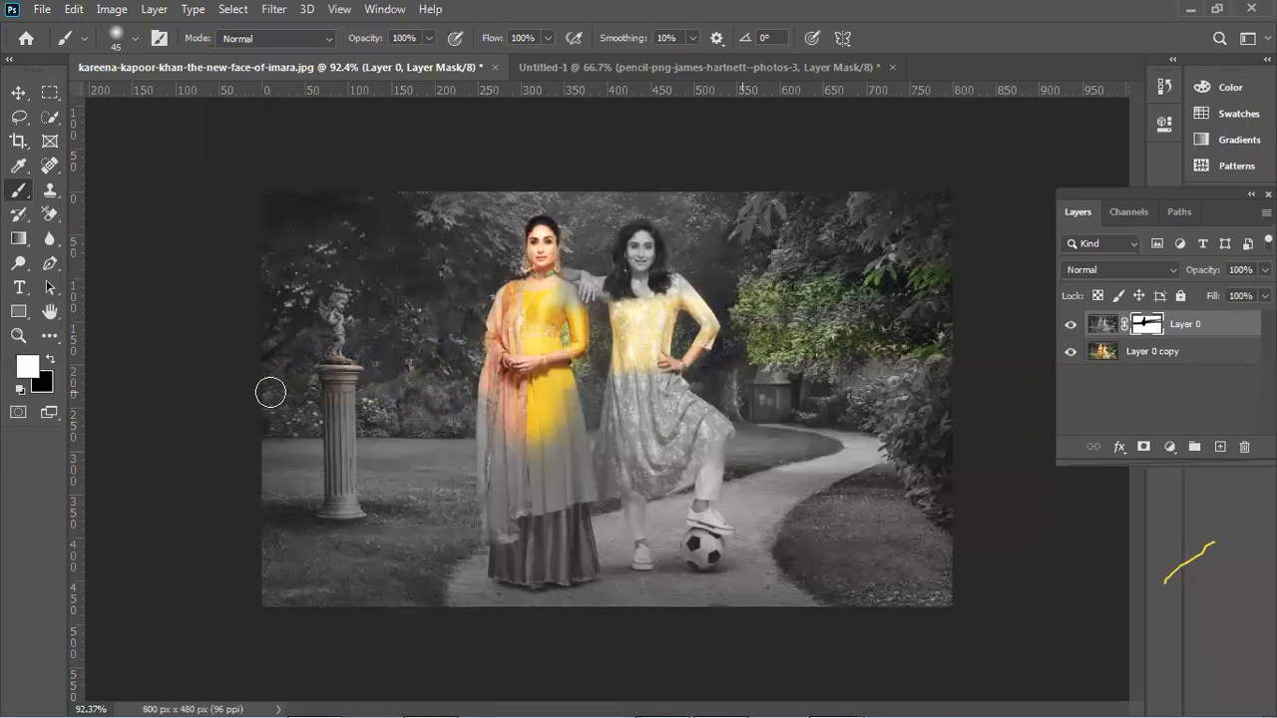
{"action": "mouse_move", "coordinate": [512, 377]}
{"action": "left_mouse_down"}
{"action": "mouse_move", "coordinate": [572, 396]}
{"action": "mouse_move", "coordinate": [512, 441]}
{"action": "mouse_move", "coordinate": [537, 212]}
{"action": "left_mouse_up"}
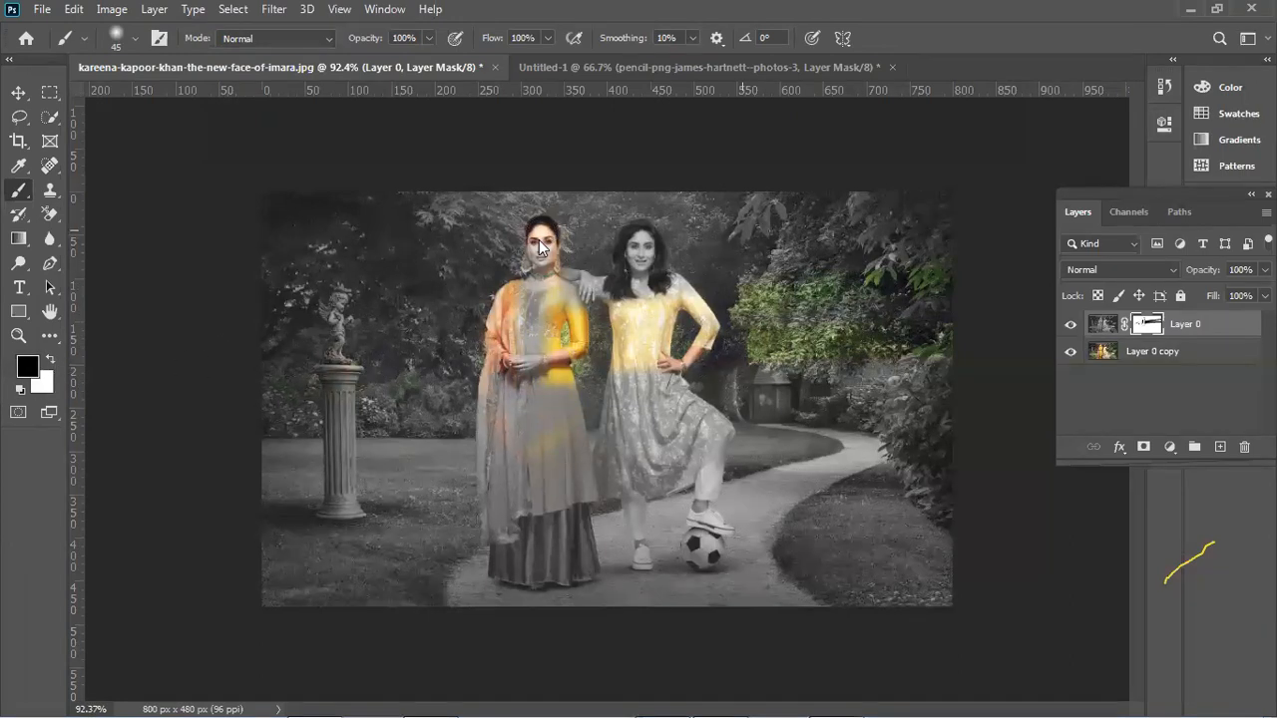
Paint black on Layer 0's mask over both women from head to feet to bring back their colour.
{"action": "mouse_move", "coordinate": [535, 317]}
{"action": "left_mouse_down"}
{"action": "mouse_move", "coordinate": [520, 422]}
{"action": "mouse_move", "coordinate": [498, 370]}
{"action": "mouse_move", "coordinate": [495, 396]}
{"action": "mouse_move", "coordinate": [497, 541]}
{"action": "mouse_move", "coordinate": [512, 571]}
{"action": "mouse_move", "coordinate": [579, 570]}
{"action": "mouse_move", "coordinate": [550, 574]}
{"action": "mouse_move", "coordinate": [615, 543]}
{"action": "mouse_move", "coordinate": [620, 526]}
{"action": "mouse_move", "coordinate": [583, 549]}
{"action": "mouse_move", "coordinate": [734, 531]}
{"action": "mouse_move", "coordinate": [619, 565]}
{"action": "mouse_move", "coordinate": [566, 511]}
{"action": "mouse_move", "coordinate": [594, 462]}
{"action": "mouse_move", "coordinate": [562, 378]}
{"action": "mouse_move", "coordinate": [572, 446]}
{"action": "mouse_move", "coordinate": [553, 351]}
{"action": "mouse_move", "coordinate": [556, 487]}
{"action": "mouse_move", "coordinate": [541, 411]}
{"action": "mouse_move", "coordinate": [514, 525]}
{"action": "mouse_move", "coordinate": [527, 380]}
{"action": "mouse_move", "coordinate": [536, 518]}
{"action": "mouse_move", "coordinate": [542, 527]}
{"action": "mouse_move", "coordinate": [556, 486]}
{"action": "mouse_move", "coordinate": [554, 549]}
{"action": "left_mouse_up"}
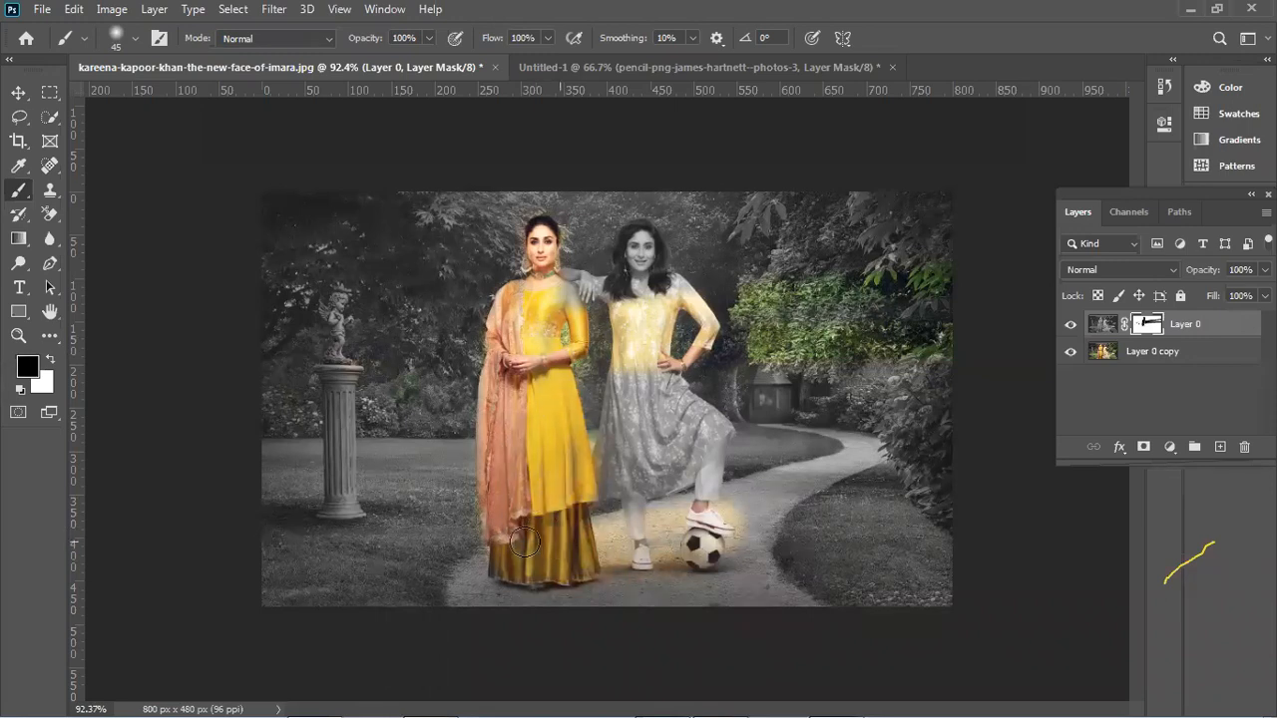
{"action": "mouse_move", "coordinate": [600, 472]}
{"action": "left_mouse_down"}
{"action": "mouse_move", "coordinate": [647, 431]}
{"action": "mouse_move", "coordinate": [659, 384]}
{"action": "mouse_move", "coordinate": [616, 439]}
{"action": "mouse_move", "coordinate": [622, 340]}
{"action": "mouse_move", "coordinate": [648, 388]}
{"action": "mouse_move", "coordinate": [658, 338]}
{"action": "mouse_move", "coordinate": [664, 400]}
{"action": "mouse_move", "coordinate": [638, 235]}
{"action": "mouse_move", "coordinate": [650, 284]}
{"action": "mouse_move", "coordinate": [569, 279]}
{"action": "left_mouse_up"}
{"action": "left_click_drag", "start_coordinate": [670, 287], "coordinate": [698, 317]}
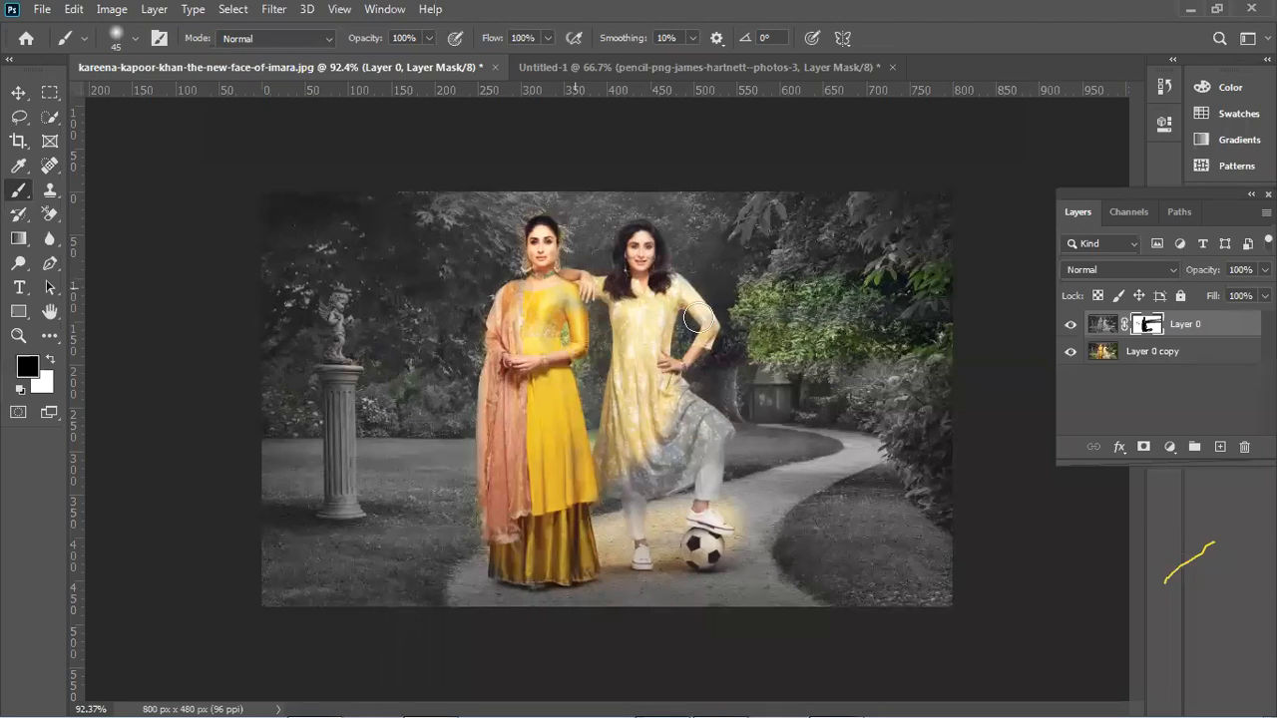
{"action": "mouse_move", "coordinate": [689, 408]}
{"action": "left_mouse_down"}
{"action": "mouse_move", "coordinate": [723, 446]}
{"action": "mouse_move", "coordinate": [715, 518]}
{"action": "mouse_move", "coordinate": [677, 437]}
{"action": "mouse_move", "coordinate": [660, 465]}
{"action": "mouse_move", "coordinate": [682, 467]}
{"action": "mouse_move", "coordinate": [660, 489]}
{"action": "mouse_move", "coordinate": [627, 475]}
{"action": "mouse_move", "coordinate": [618, 486]}
{"action": "mouse_move", "coordinate": [638, 560]}
{"action": "mouse_move", "coordinate": [667, 487]}
{"action": "mouse_move", "coordinate": [722, 439]}
{"action": "left_mouse_up"}
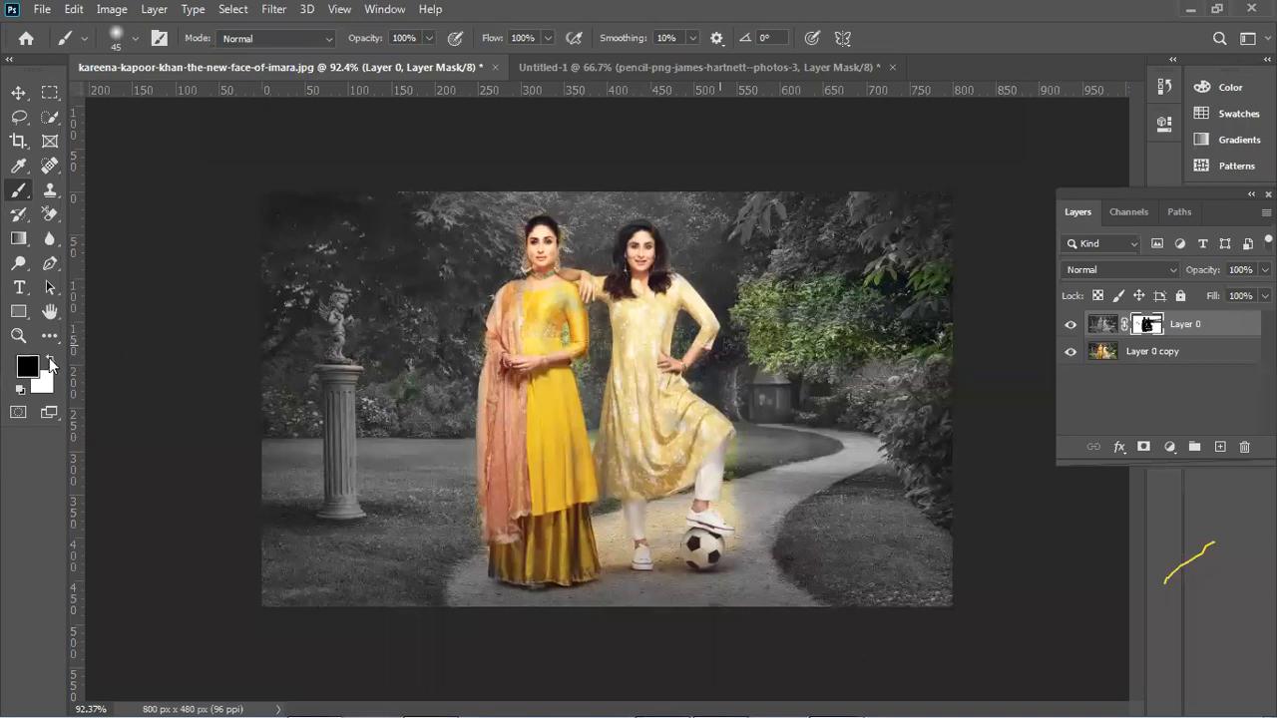
Paint white on Layer 0's mask over the trees to return them to grey, and enlarge the brush to 250.
{"action": "left_click", "coordinate": [49, 357]}
{"action": "mouse_move", "coordinate": [806, 411]}
{"action": "left_mouse_down"}
{"action": "mouse_move", "coordinate": [783, 250]}
{"action": "mouse_move", "coordinate": [876, 257]}
{"action": "mouse_move", "coordinate": [807, 374]}
{"action": "mouse_move", "coordinate": [753, 322]}
{"action": "mouse_move", "coordinate": [768, 360]}
{"action": "mouse_move", "coordinate": [851, 326]}
{"action": "mouse_move", "coordinate": [837, 323]}
{"action": "mouse_move", "coordinate": [869, 322]}
{"action": "left_mouse_up"}
{"action": "key", "text": "bracketright"}
{"action": "key", "text": "bracketright"}
{"action": "key", "text": "bracketright"}
{"action": "key", "text": "bracketright"}
{"action": "key", "text": "bracketright"}
{"action": "key", "text": "bracketright"}
{"action": "key", "text": "bracketright"}
{"action": "key", "text": "bracketright"}
{"action": "key", "text": "bracketright"}
{"action": "key", "text": "bracketright"}
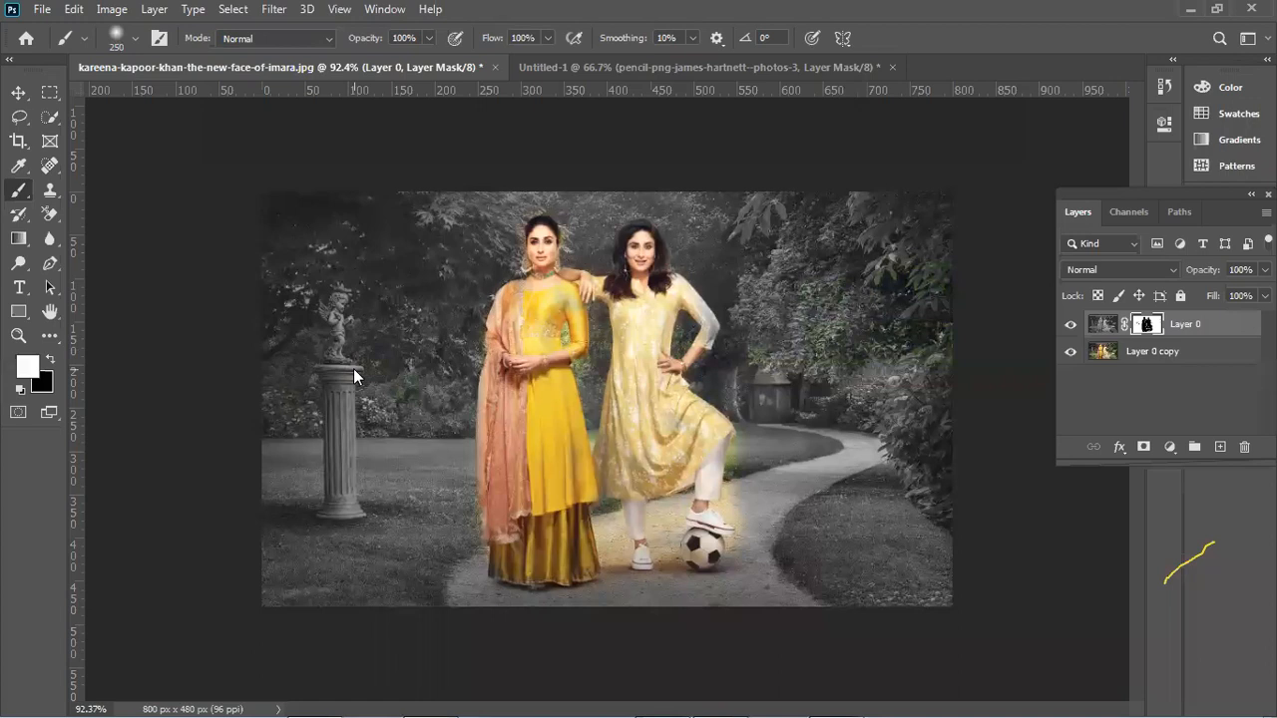
Paint black on Layer 0's mask over the first woman's chest and sleeve to restore the yellow of her dress.
{"action": "left_click", "coordinate": [50, 358]}
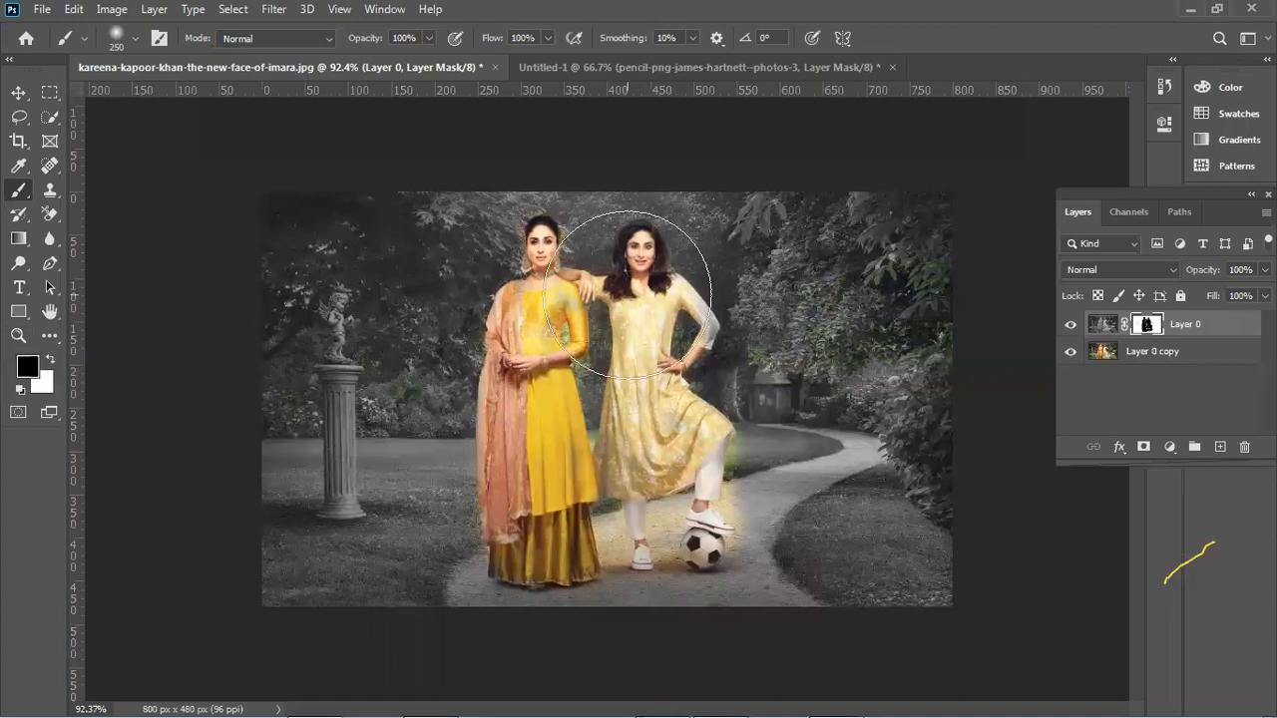
{"action": "scroll", "coordinate": [628, 294], "scroll_direction": "up", "scroll_amount": 3}
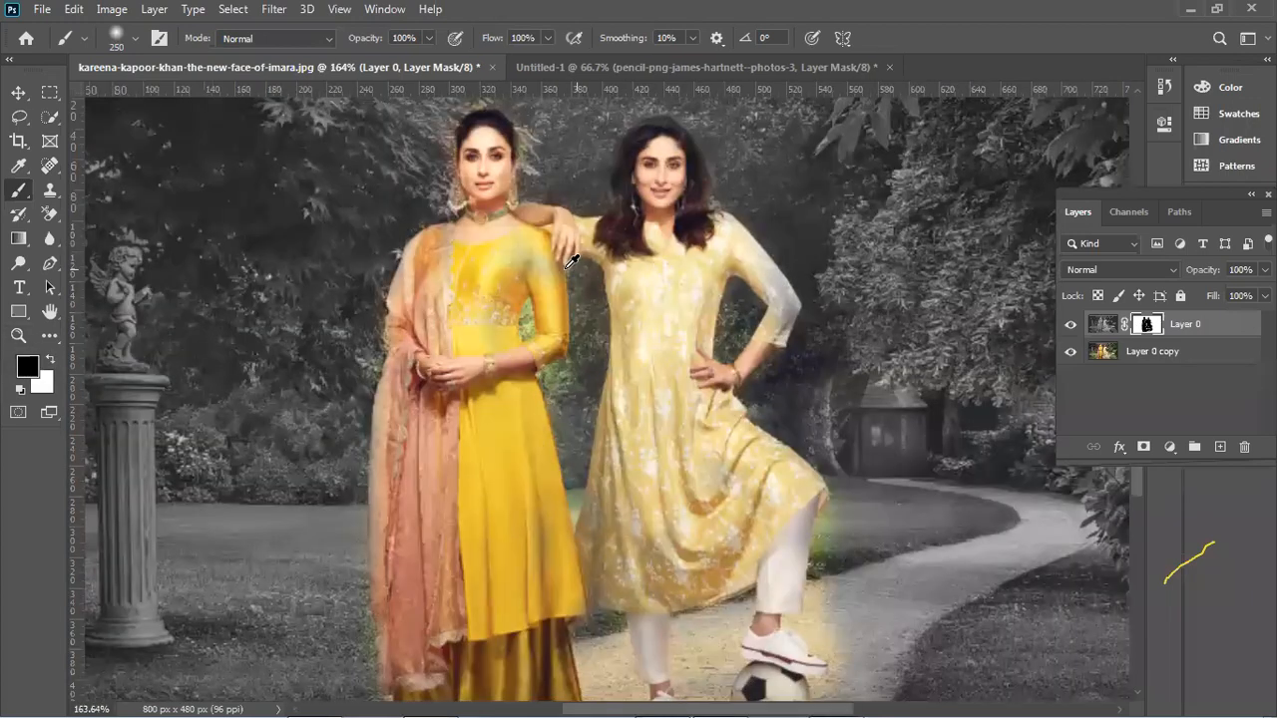
{"action": "scroll", "coordinate": [572, 261], "scroll_direction": "up", "scroll_amount": 2}
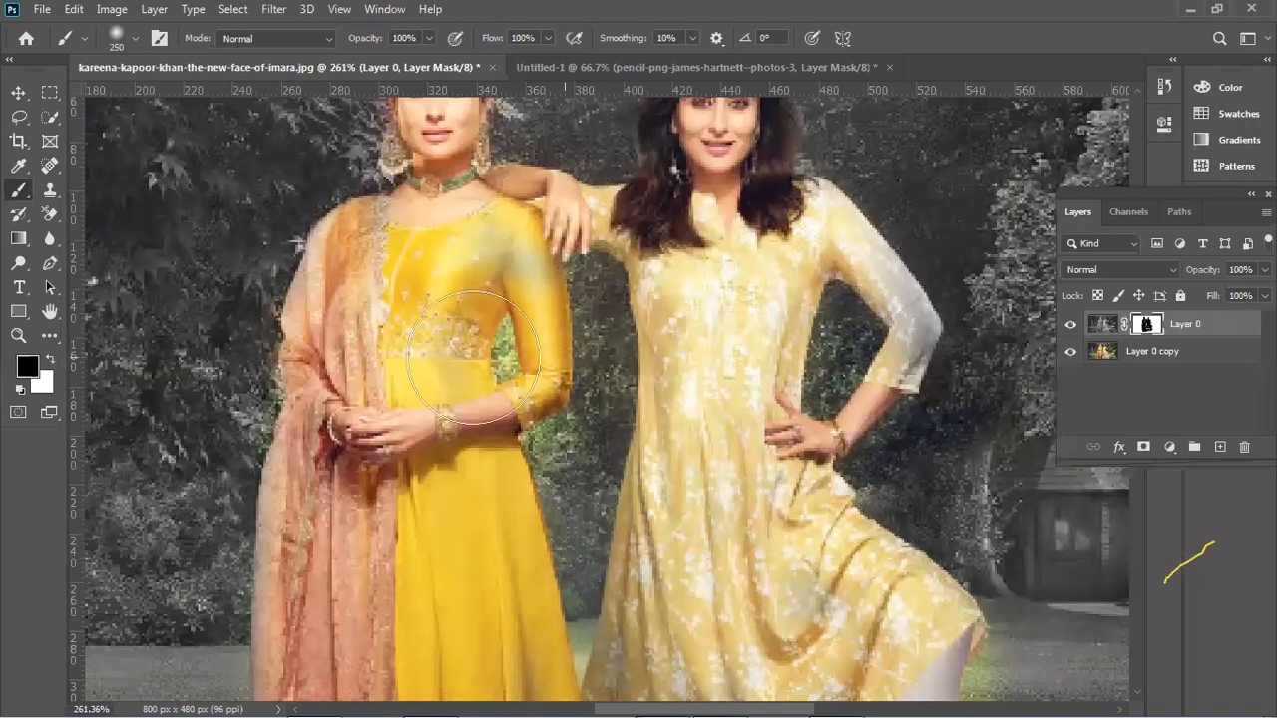
{"action": "left_click", "coordinate": [507, 268]}
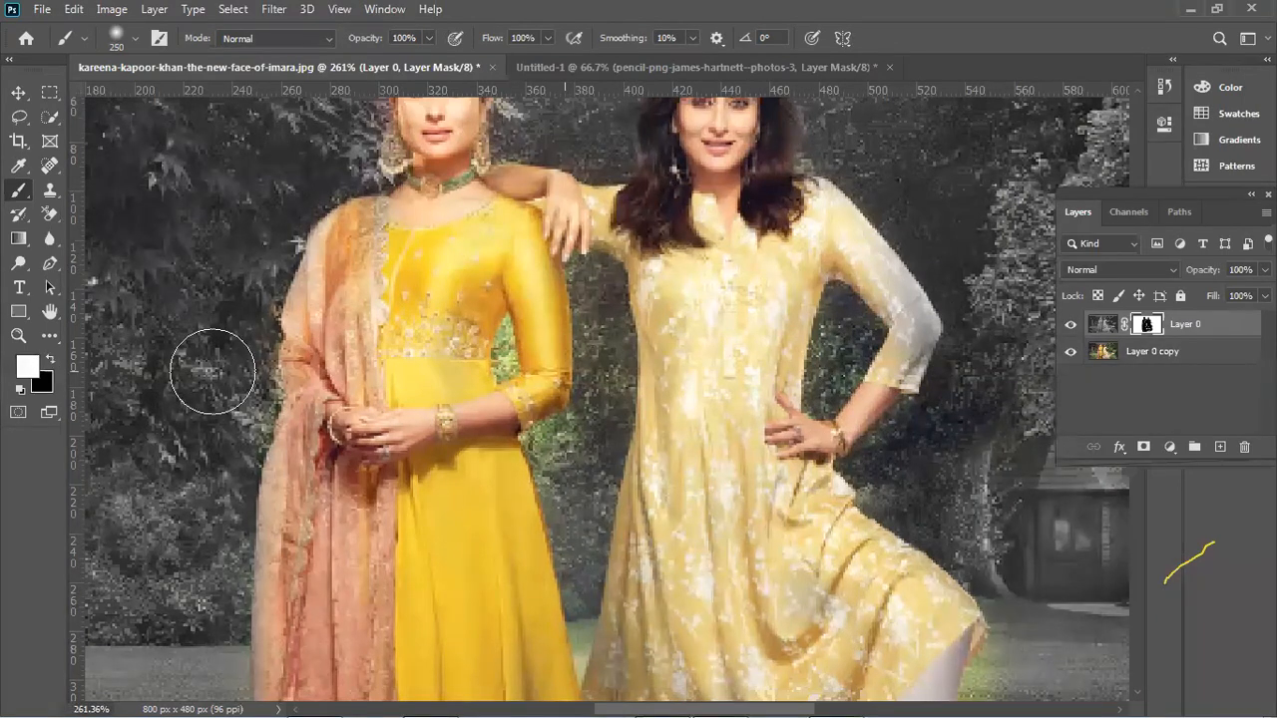
Paint white on the mask around the first woman's shawl and head with the brush reduced to 45.
{"action": "left_click_drag", "start_coordinate": [274, 262], "coordinate": [289, 431]}
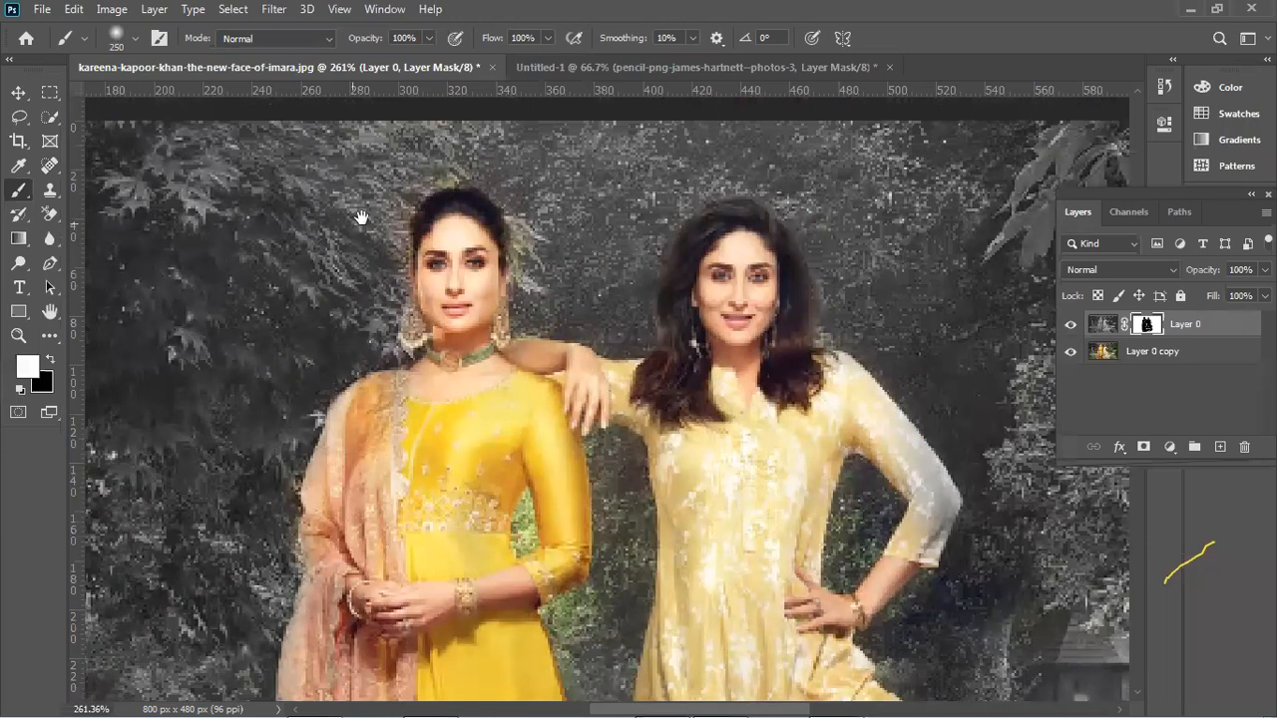
{"action": "left_click_drag", "start_coordinate": [353, 391], "coordinate": [344, 576]}
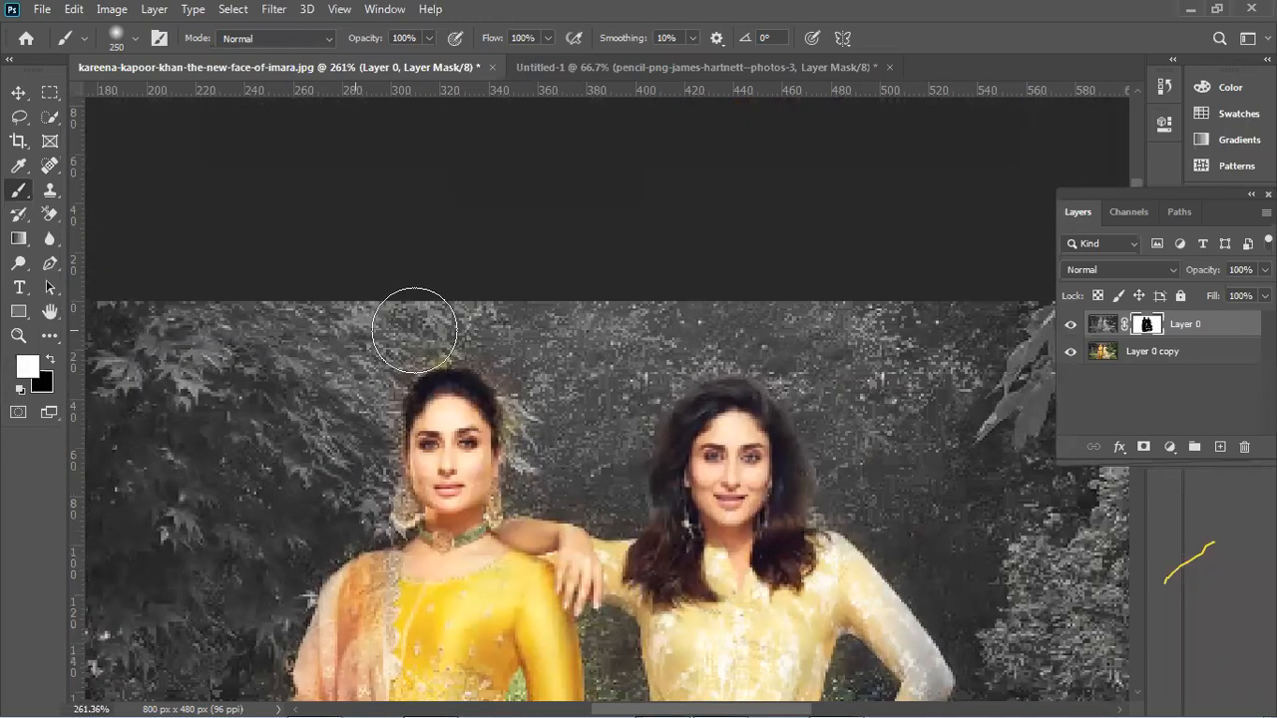
{"action": "left_click_drag", "start_coordinate": [565, 384], "coordinate": [516, 409]}
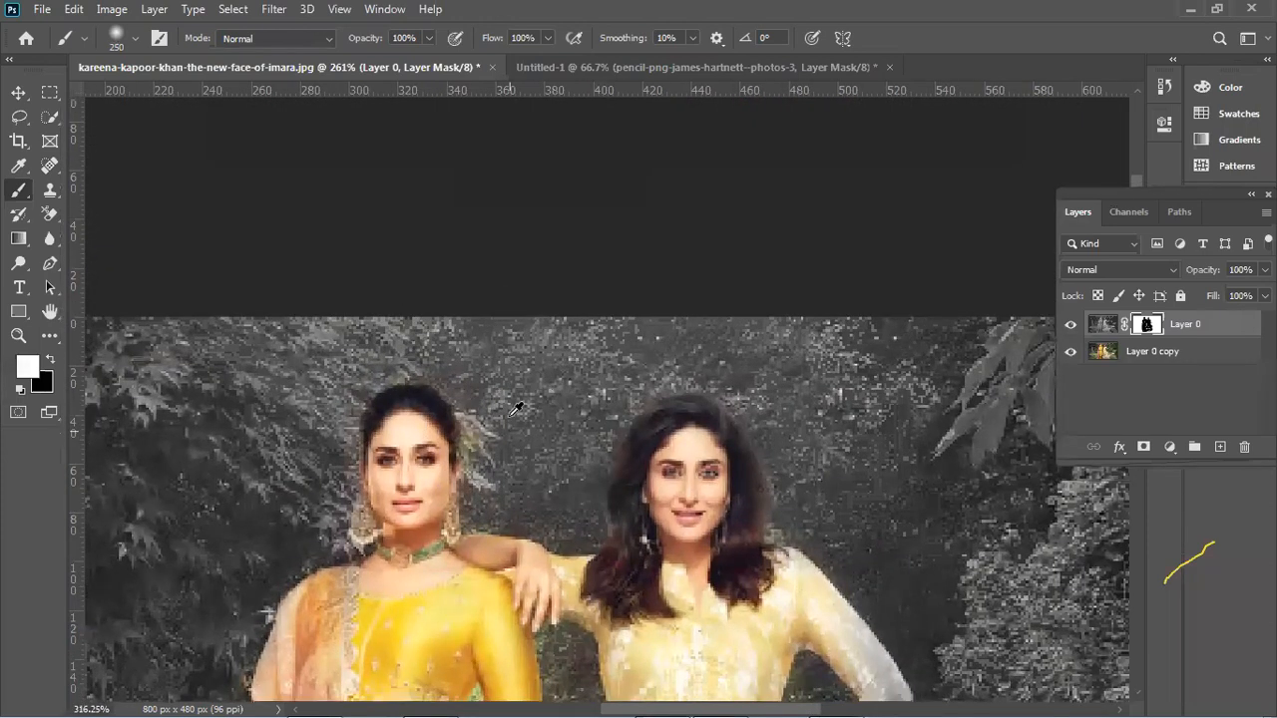
{"action": "scroll", "coordinate": [516, 409], "scroll_direction": "up", "scroll_amount": 2}
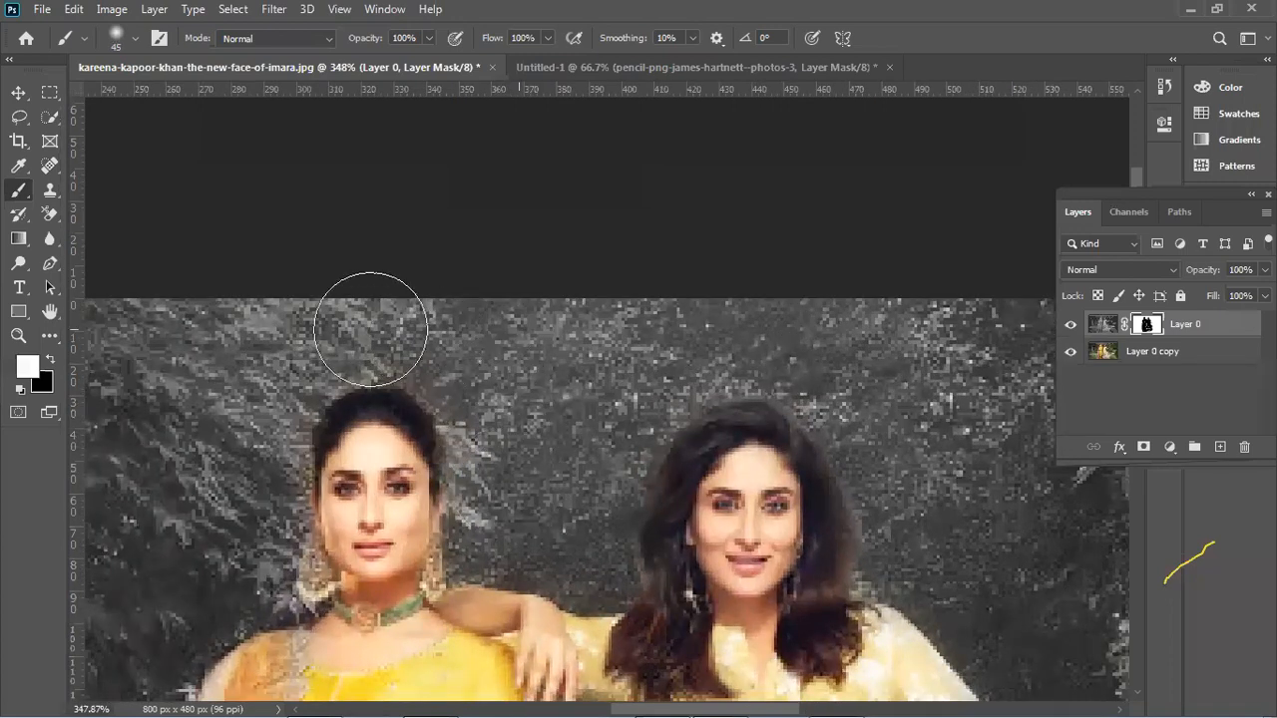
{"action": "left_click_drag", "start_coordinate": [271, 542], "coordinate": [280, 448]}
{"action": "left_click_drag", "start_coordinate": [437, 362], "coordinate": [338, 163]}
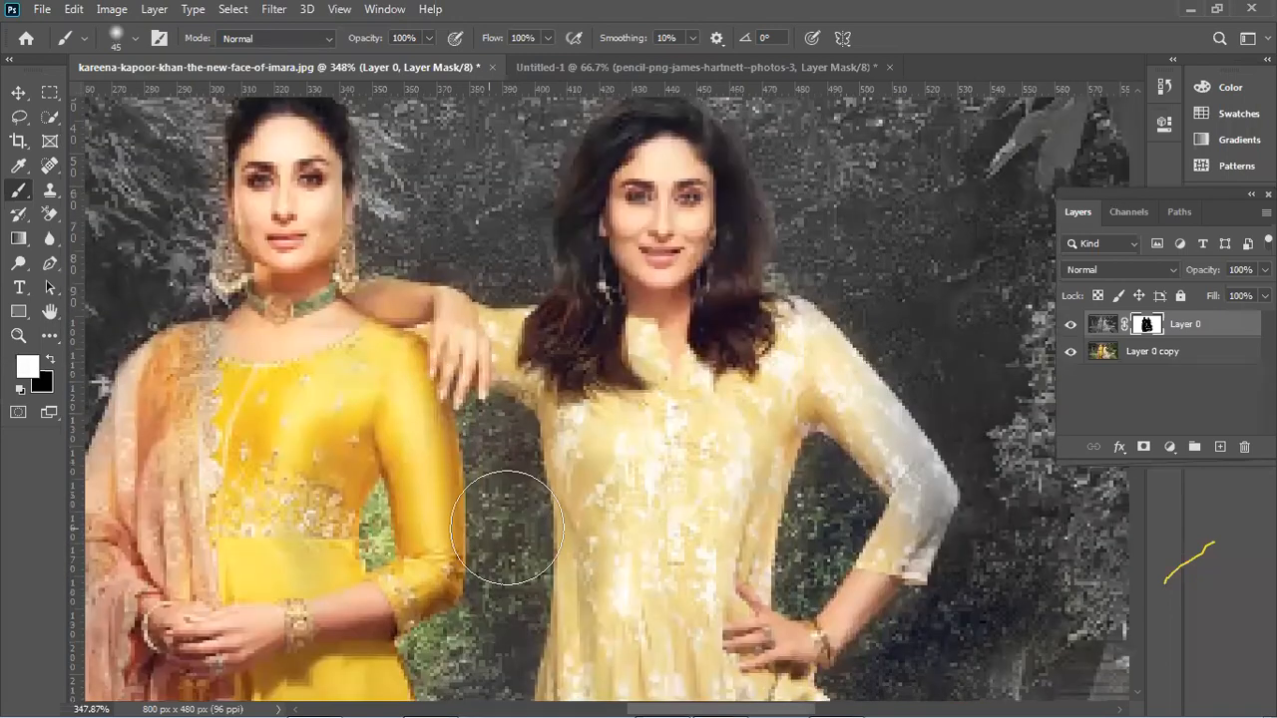
Reduce the brush to 9 and paint white on the mask over the foliage between the women and inside the first woman's bent arm.
{"action": "key", "text": "bracketleft"}
{"action": "key", "text": "bracketleft"}
{"action": "key", "text": "bracketleft"}
{"action": "key", "text": "bracketright"}
{"action": "key", "text": "bracketright"}
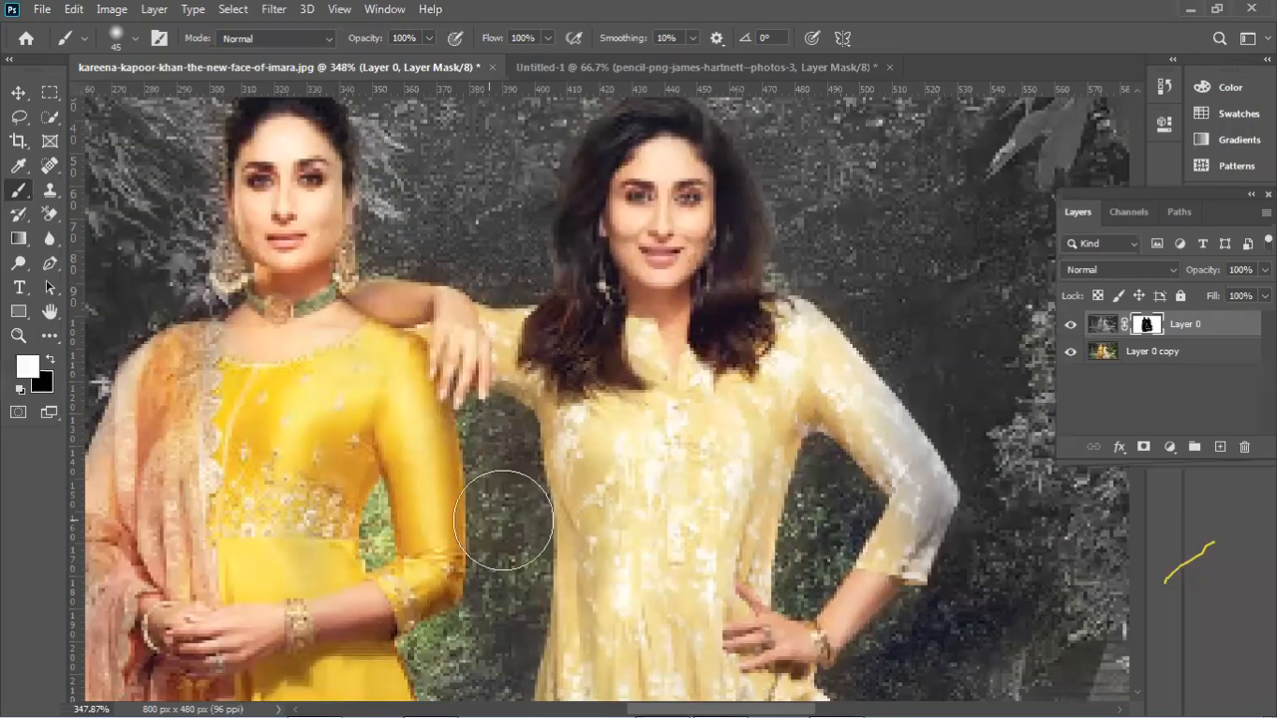
{"action": "scroll", "coordinate": [504, 520], "scroll_direction": "up", "scroll_amount": 2}
{"action": "key", "text": "bracketleft"}
{"action": "key", "text": "bracketleft"}
{"action": "key", "text": "bracketleft"}
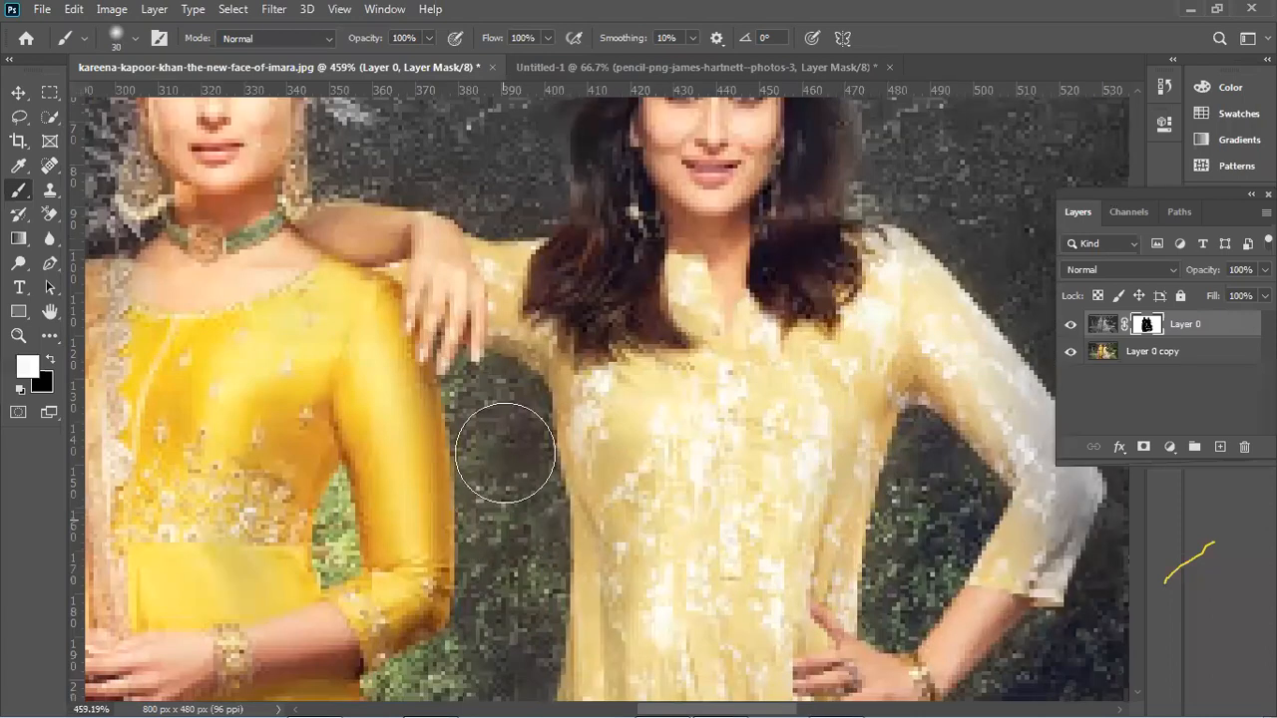
{"action": "key", "text": "bracketleft"}
{"action": "key", "text": "bracketleft"}
{"action": "key", "text": "bracketleft"}
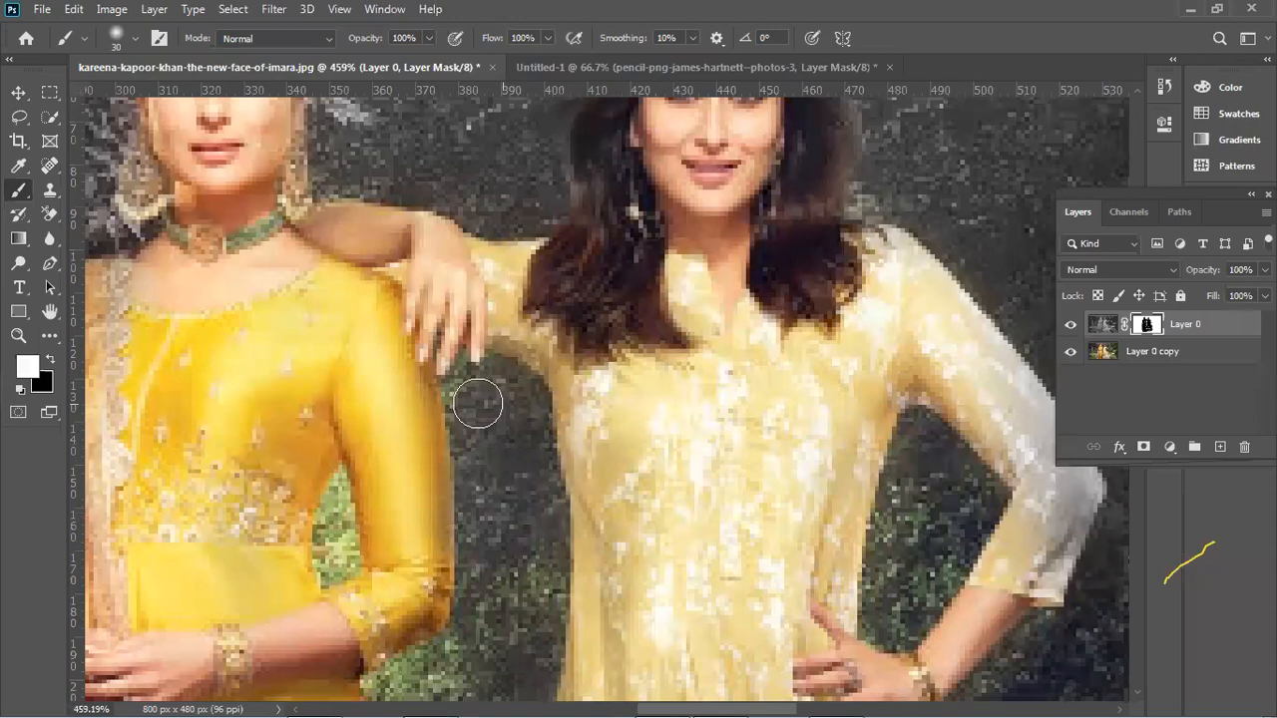
{"action": "key", "text": "bracketleft"}
{"action": "key", "text": "bracketleft"}
{"action": "mouse_move", "coordinate": [335, 557]}
{"action": "left_mouse_down"}
{"action": "mouse_move", "coordinate": [336, 490]}
{"action": "mouse_move", "coordinate": [325, 576]}
{"action": "left_mouse_up"}
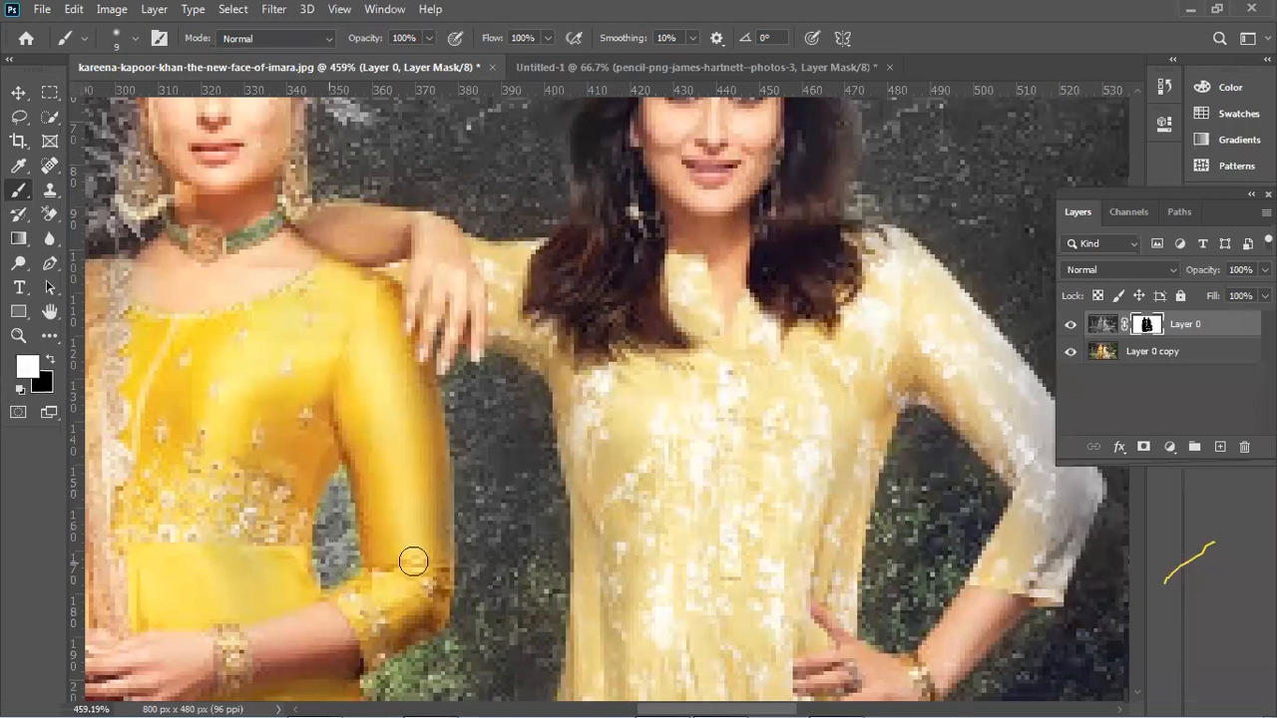
Enlarge the brush to 25 and paint white on the mask over the foliage below the first woman's elbow.
{"action": "left_click_drag", "start_coordinate": [432, 557], "coordinate": [439, 408]}
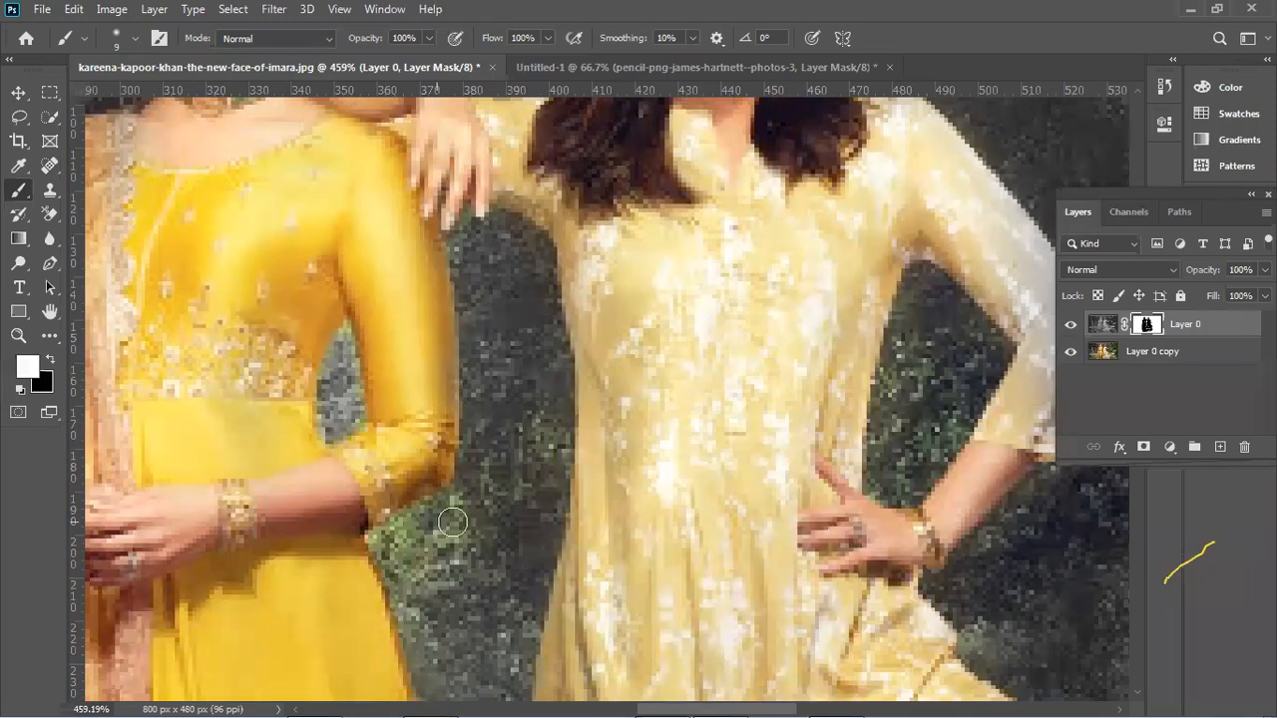
{"action": "key", "text": "bracketright"}
{"action": "key", "text": "bracketright"}
{"action": "key", "text": "bracketright"}
{"action": "key", "text": "bracketright"}
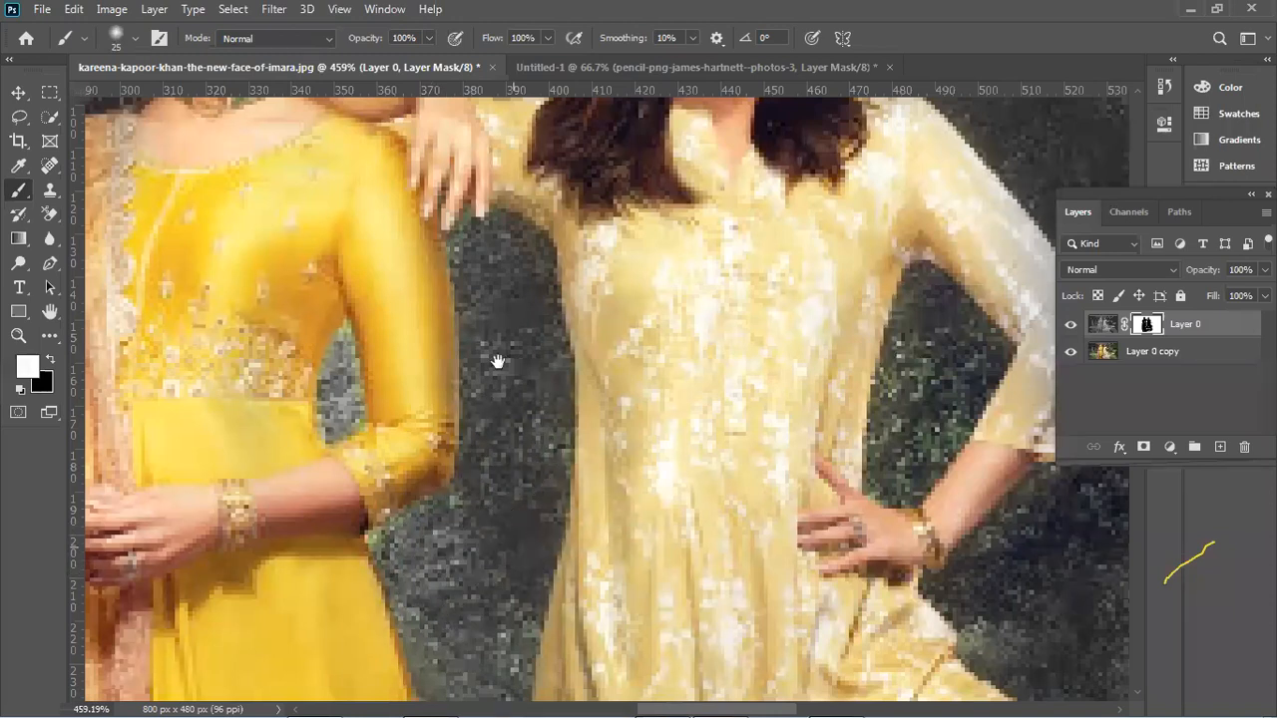
Reduce the brush to 5 and paint white on the mask over the grass gap between the two skirts.
{"action": "scroll", "coordinate": [498, 359], "scroll_direction": "down", "scroll_amount": 3}
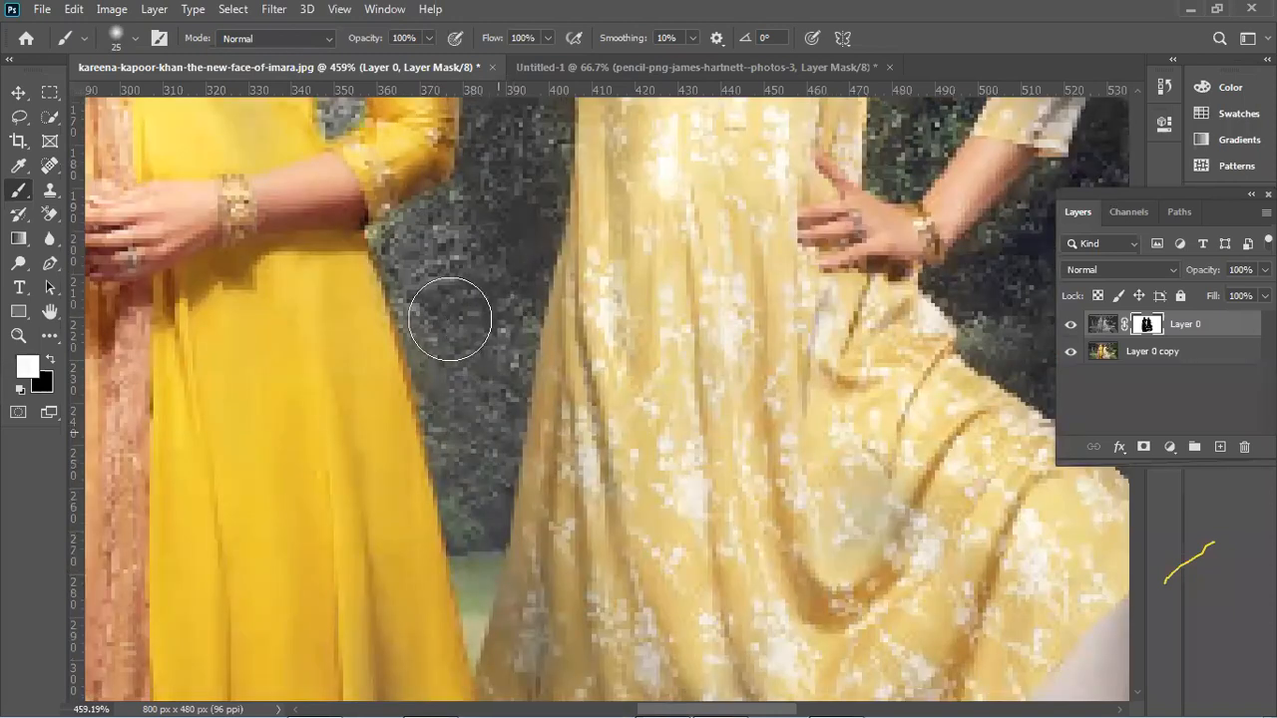
{"action": "key", "text": "bracketleft"}
{"action": "key", "text": "bracketleft"}
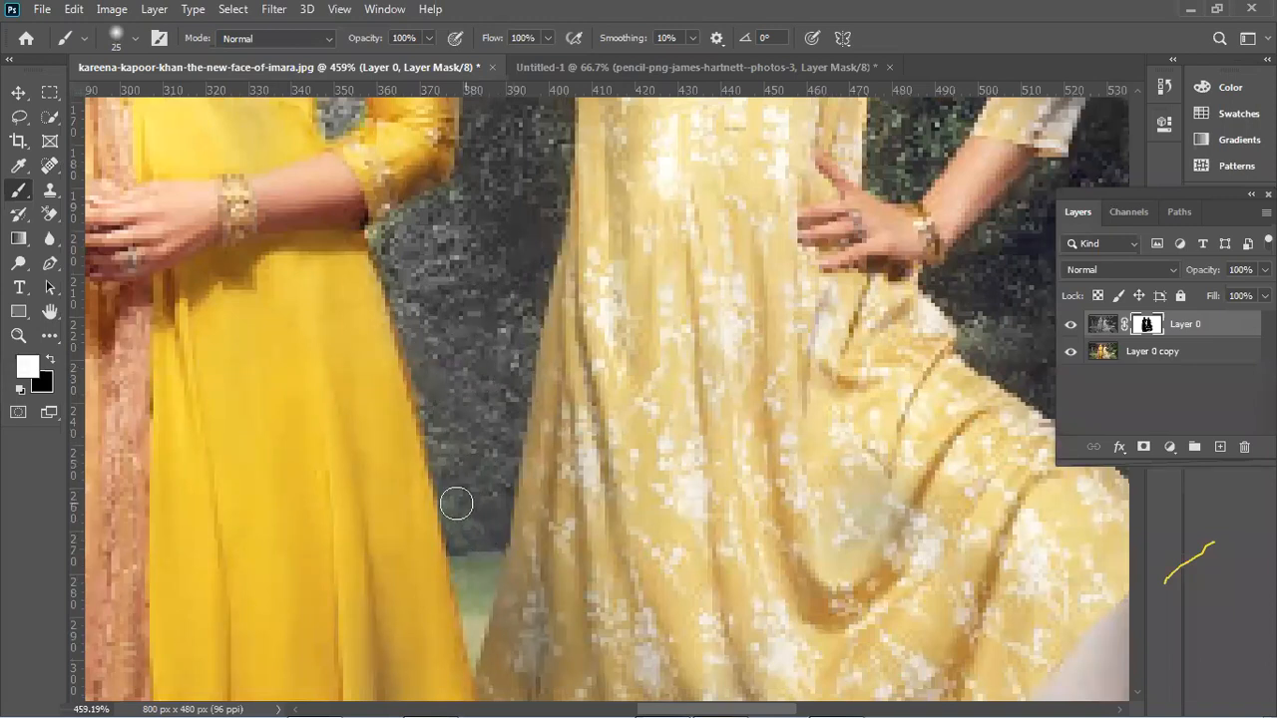
{"action": "mouse_move", "coordinate": [466, 566]}
{"action": "left_mouse_down"}
{"action": "mouse_move", "coordinate": [488, 539]}
{"action": "mouse_move", "coordinate": [479, 596]}
{"action": "left_mouse_up"}
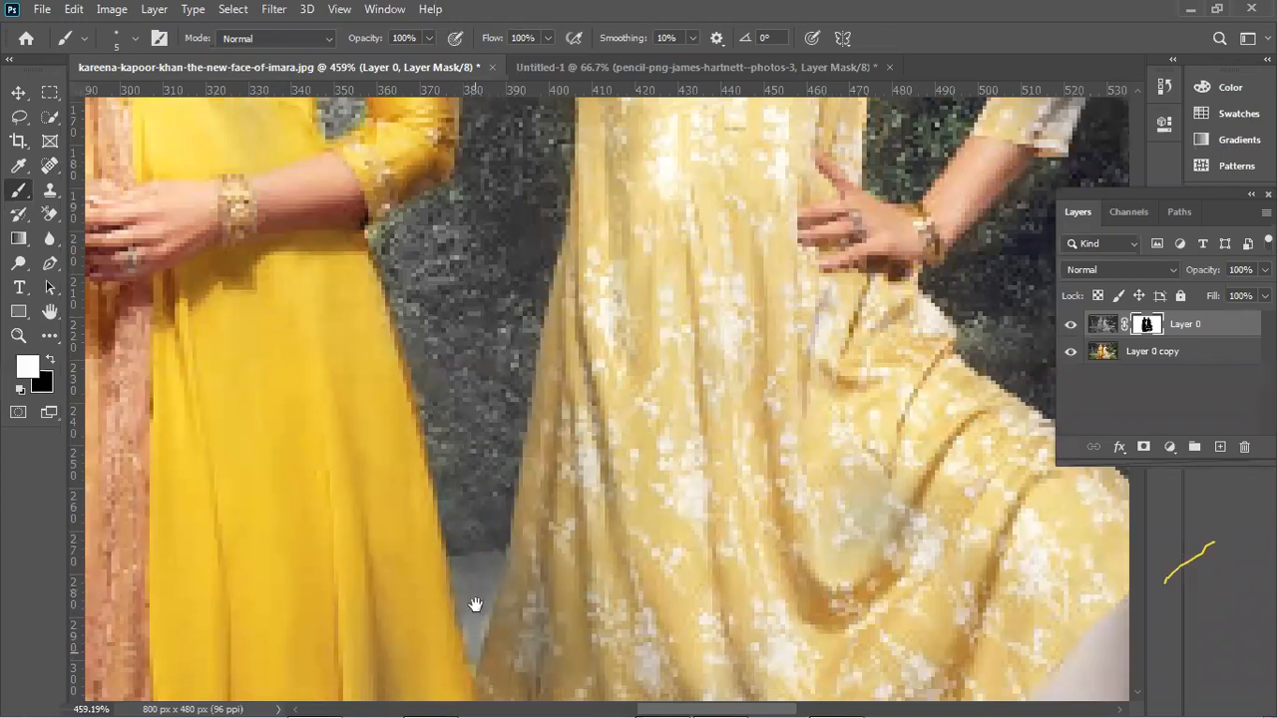
Paint white on the mask over the grass and path beside the second woman's raised leg, enlarging the brush to 15.
{"action": "scroll", "coordinate": [476, 605], "scroll_direction": "down", "scroll_amount": 1}
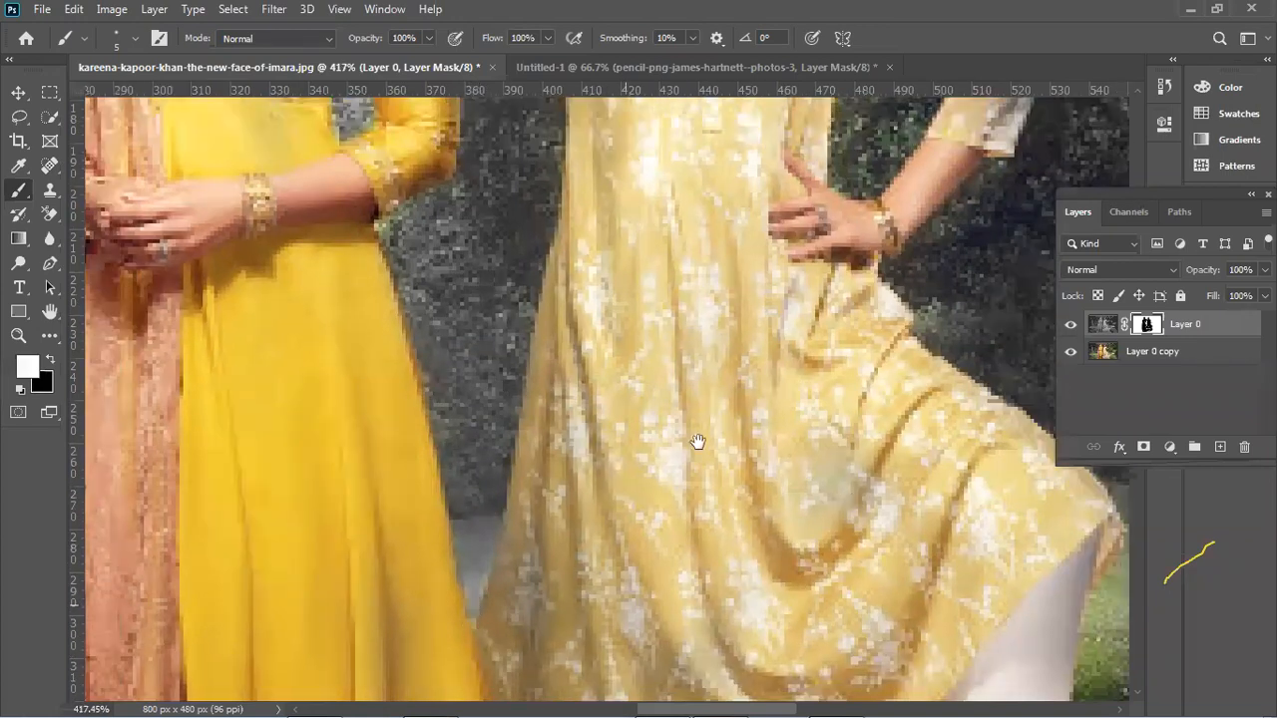
{"action": "scroll", "coordinate": [698, 442], "scroll_direction": "down", "scroll_amount": 1}
{"action": "left_click_drag", "start_coordinate": [758, 391], "coordinate": [702, 271]}
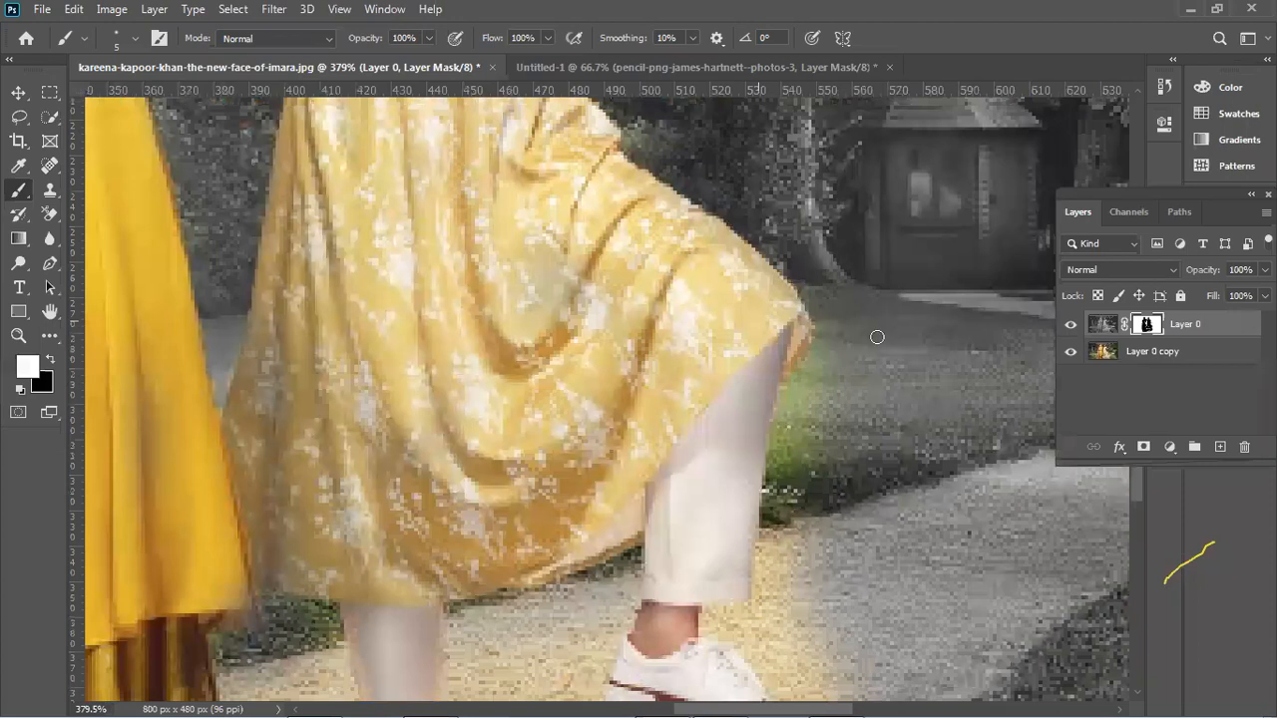
{"action": "mouse_move", "coordinate": [855, 371]}
{"action": "left_mouse_down"}
{"action": "mouse_move", "coordinate": [829, 433]}
{"action": "mouse_move", "coordinate": [829, 351]}
{"action": "mouse_move", "coordinate": [790, 455]}
{"action": "mouse_move", "coordinate": [795, 409]}
{"action": "mouse_move", "coordinate": [795, 487]}
{"action": "mouse_move", "coordinate": [789, 466]}
{"action": "mouse_move", "coordinate": [805, 458]}
{"action": "mouse_move", "coordinate": [804, 529]}
{"action": "mouse_move", "coordinate": [785, 491]}
{"action": "left_mouse_up"}
{"action": "mouse_move", "coordinate": [778, 554]}
{"action": "left_mouse_down"}
{"action": "mouse_move", "coordinate": [773, 609]}
{"action": "mouse_move", "coordinate": [797, 550]}
{"action": "mouse_move", "coordinate": [798, 592]}
{"action": "left_mouse_up"}
{"action": "key", "text": "bracketright"}
{"action": "key", "text": "bracketright"}
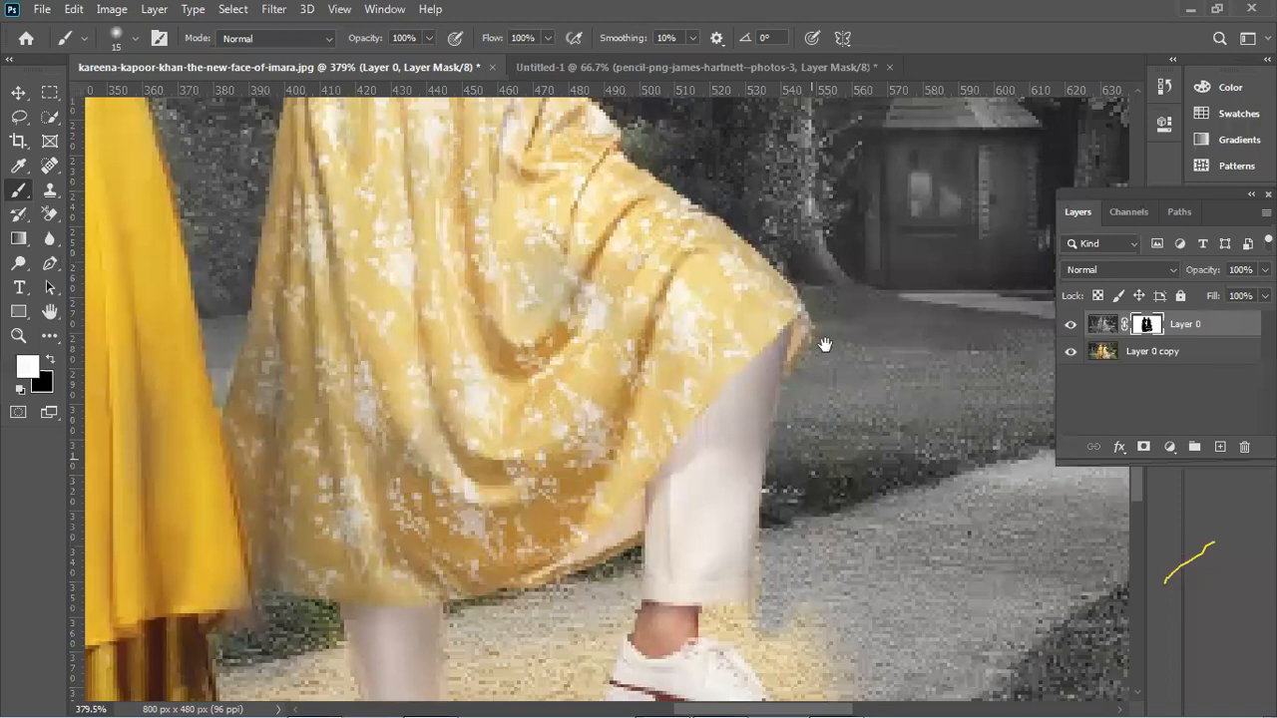
Paint white on the mask over the path beside the raised shoe and between the second woman's legs, using brush sizes 15 and 25.
{"action": "left_click_drag", "start_coordinate": [824, 344], "coordinate": [804, 265]}
{"action": "left_click_drag", "start_coordinate": [762, 386], "coordinate": [672, 227]}
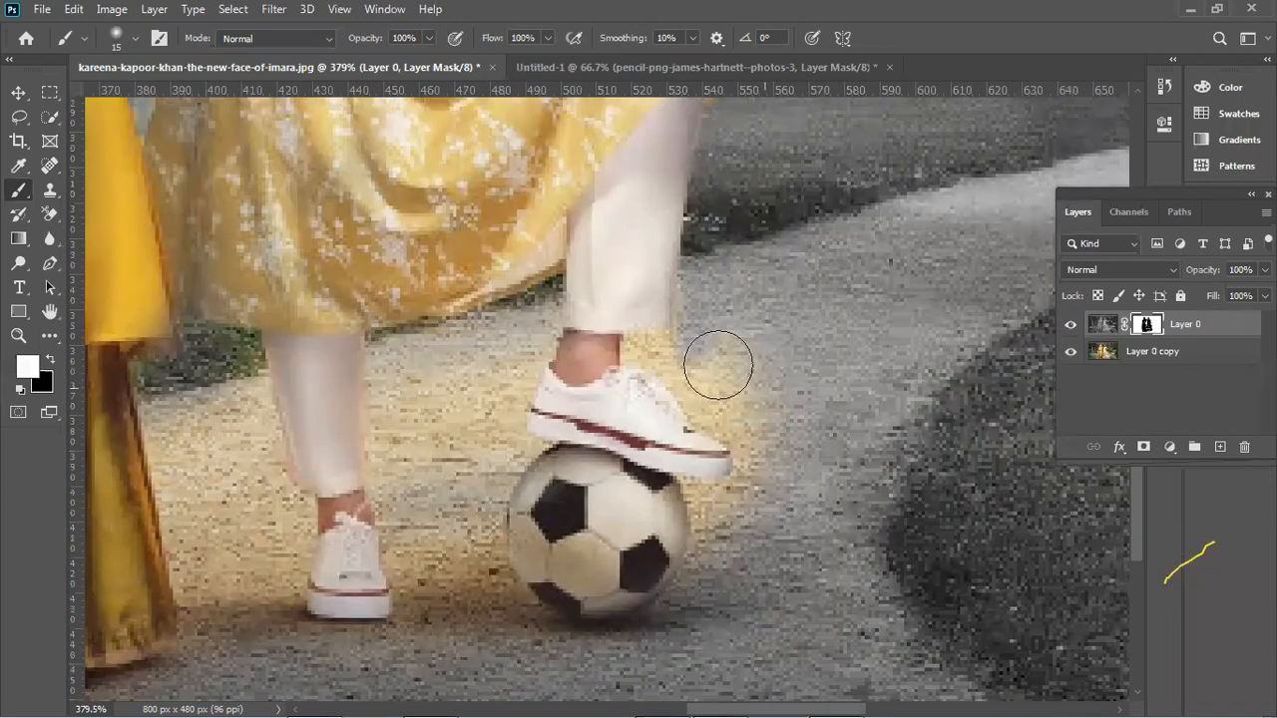
{"action": "mouse_move", "coordinate": [717, 372]}
{"action": "left_mouse_down"}
{"action": "mouse_move", "coordinate": [764, 422]}
{"action": "mouse_move", "coordinate": [735, 400]}
{"action": "mouse_move", "coordinate": [764, 422]}
{"action": "mouse_move", "coordinate": [779, 501]}
{"action": "mouse_move", "coordinate": [739, 517]}
{"action": "left_mouse_up"}
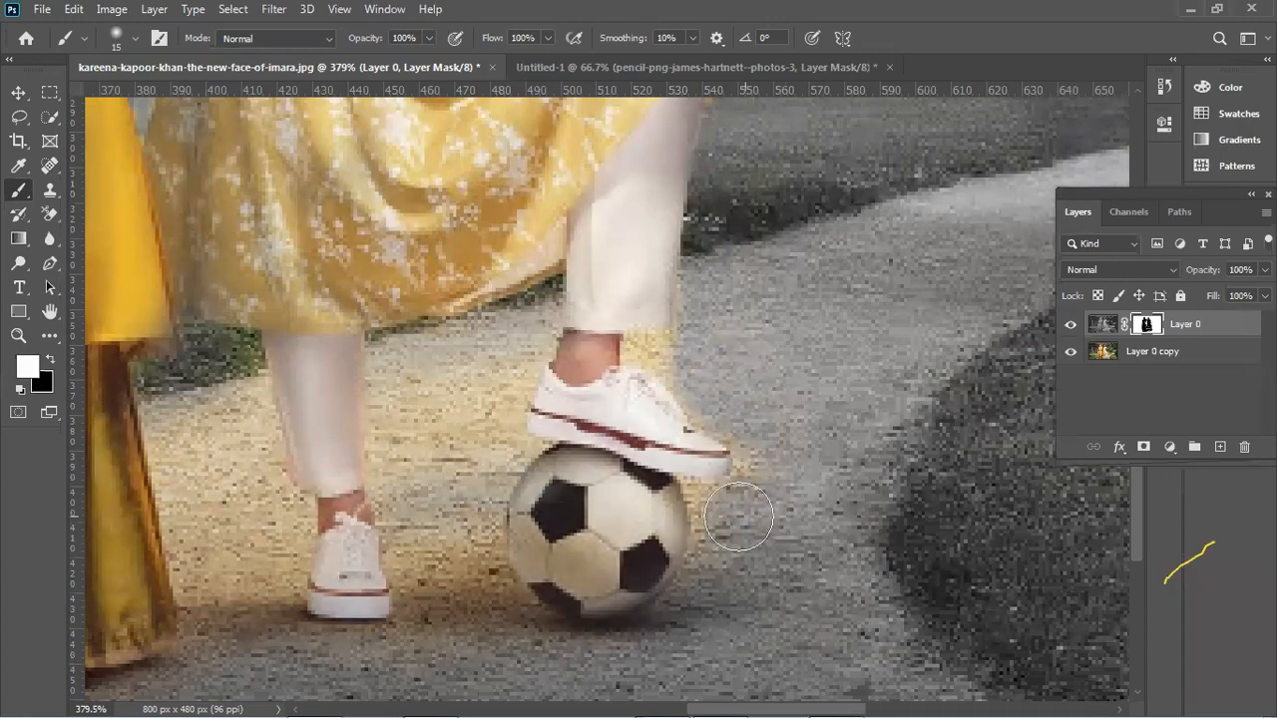
{"action": "mouse_move", "coordinate": [451, 637]}
{"action": "left_mouse_down"}
{"action": "mouse_move", "coordinate": [468, 479]}
{"action": "mouse_move", "coordinate": [460, 601]}
{"action": "mouse_move", "coordinate": [438, 544]}
{"action": "mouse_move", "coordinate": [417, 539]}
{"action": "mouse_move", "coordinate": [419, 571]}
{"action": "mouse_move", "coordinate": [425, 582]}
{"action": "mouse_move", "coordinate": [421, 390]}
{"action": "mouse_move", "coordinate": [421, 475]}
{"action": "mouse_move", "coordinate": [402, 381]}
{"action": "mouse_move", "coordinate": [402, 369]}
{"action": "mouse_move", "coordinate": [464, 353]}
{"action": "left_mouse_up"}
{"action": "mouse_move", "coordinate": [470, 400]}
{"action": "left_mouse_down"}
{"action": "mouse_move", "coordinate": [490, 433]}
{"action": "mouse_move", "coordinate": [486, 398]}
{"action": "mouse_move", "coordinate": [504, 353]}
{"action": "mouse_move", "coordinate": [483, 406]}
{"action": "left_mouse_up"}
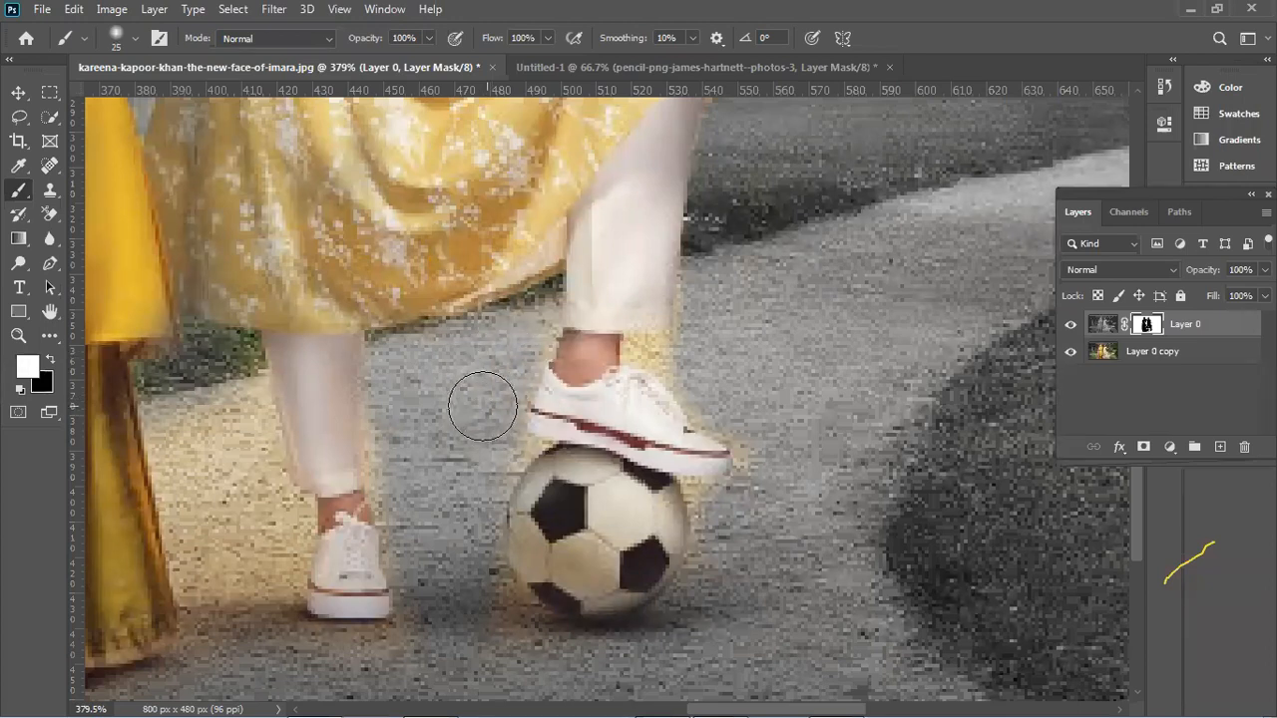
Reduce the brush to 9 and paint white on the mask along the ground beneath the second woman's standing shoe.
{"action": "scroll", "coordinate": [499, 379], "scroll_direction": "up", "scroll_amount": 1}
{"action": "key", "text": "bracketleft"}
{"action": "key", "text": "bracketleft"}
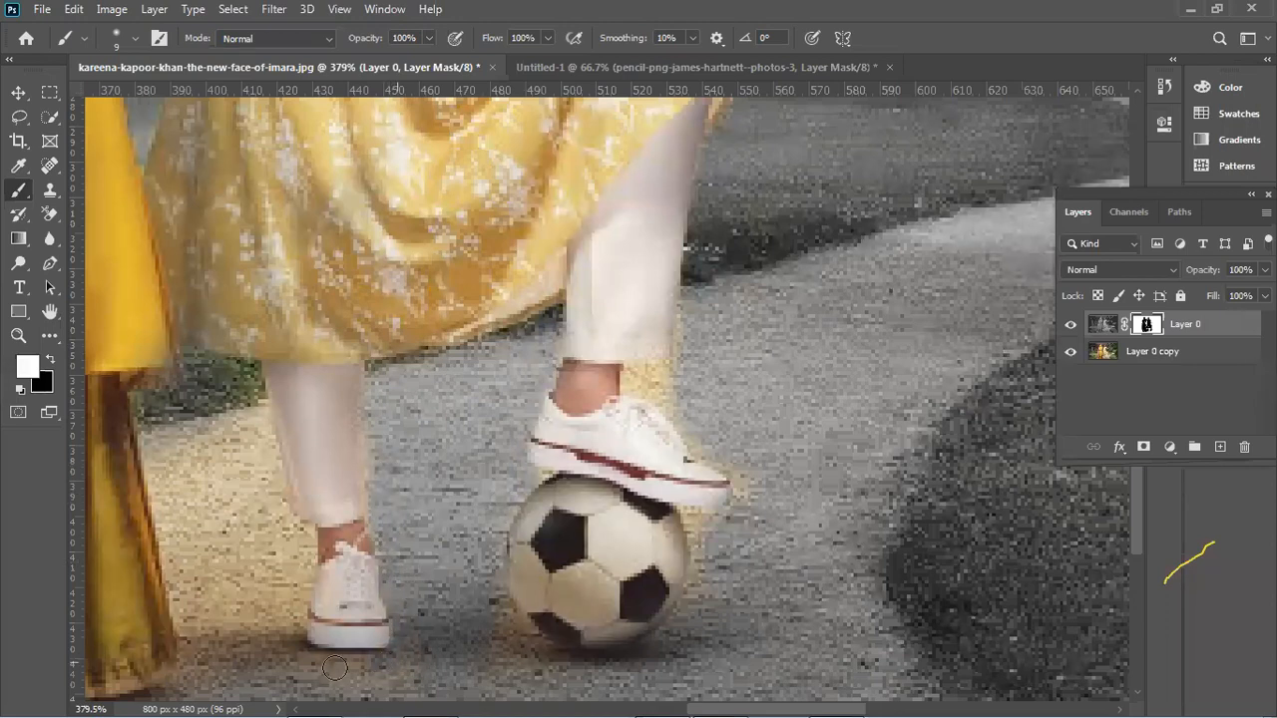
{"action": "left_click_drag", "start_coordinate": [296, 656], "coordinate": [331, 669]}
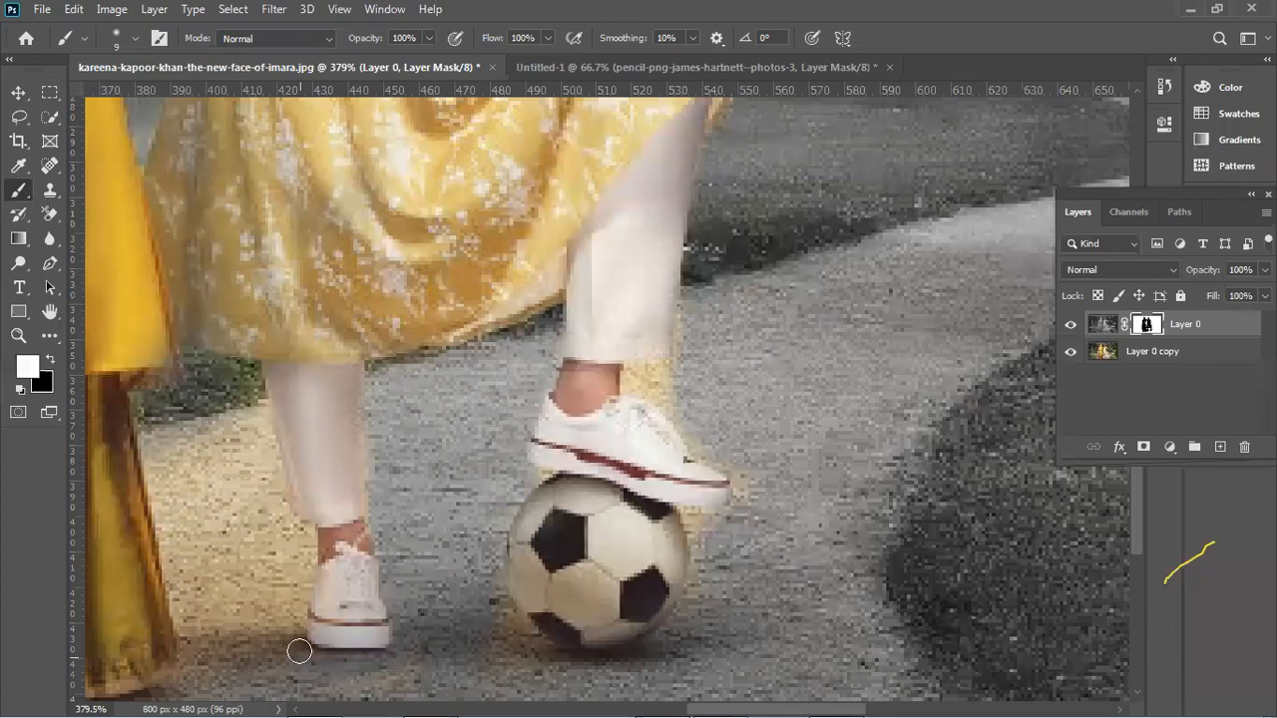
Enlarge the brush to 25 and paint white on the mask over the path and grass between the first woman's skirt and the standing leg.
{"action": "mouse_move", "coordinate": [287, 628]}
{"action": "left_mouse_down"}
{"action": "mouse_move", "coordinate": [264, 604]}
{"action": "mouse_move", "coordinate": [222, 607]}
{"action": "mouse_move", "coordinate": [227, 646]}
{"action": "mouse_move", "coordinate": [196, 541]}
{"action": "mouse_move", "coordinate": [200, 621]}
{"action": "mouse_move", "coordinate": [185, 464]}
{"action": "left_mouse_up"}
{"action": "key", "text": "bracketright"}
{"action": "key", "text": "bracketright"}
{"action": "key", "text": "bracketright"}
{"action": "key", "text": "bracketright"}
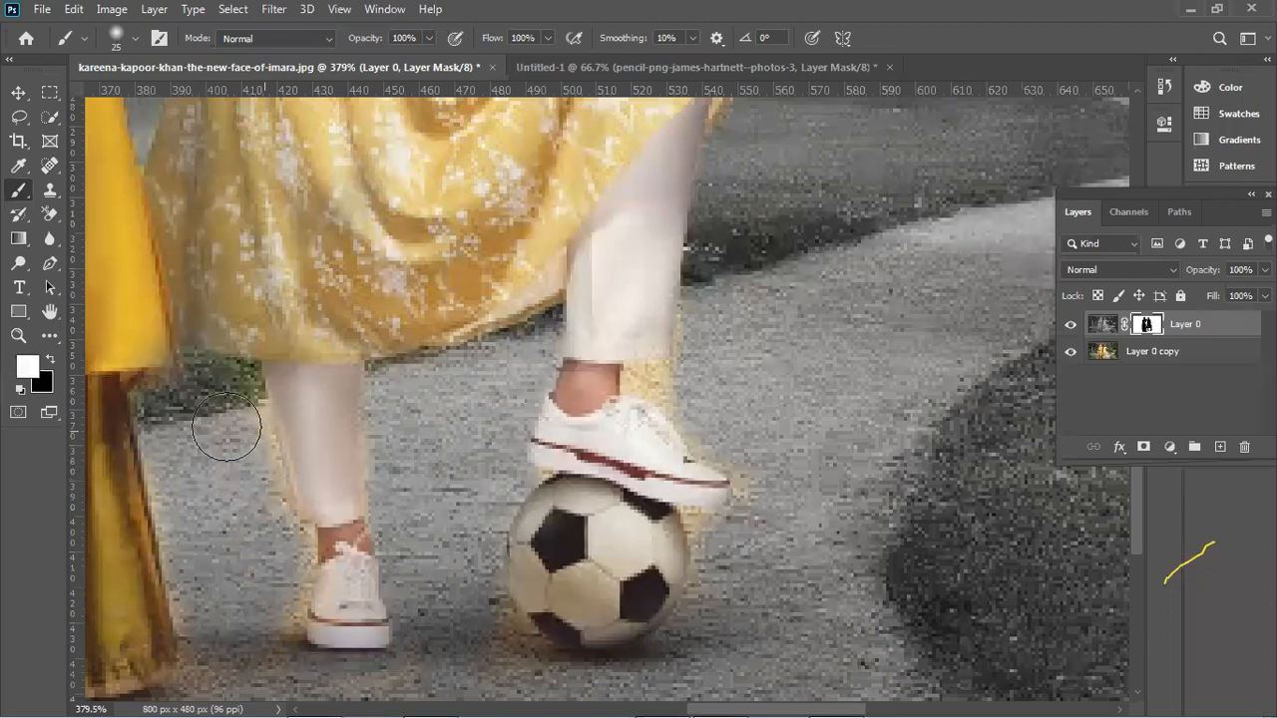
{"action": "left_click_drag", "start_coordinate": [223, 402], "coordinate": [200, 402]}
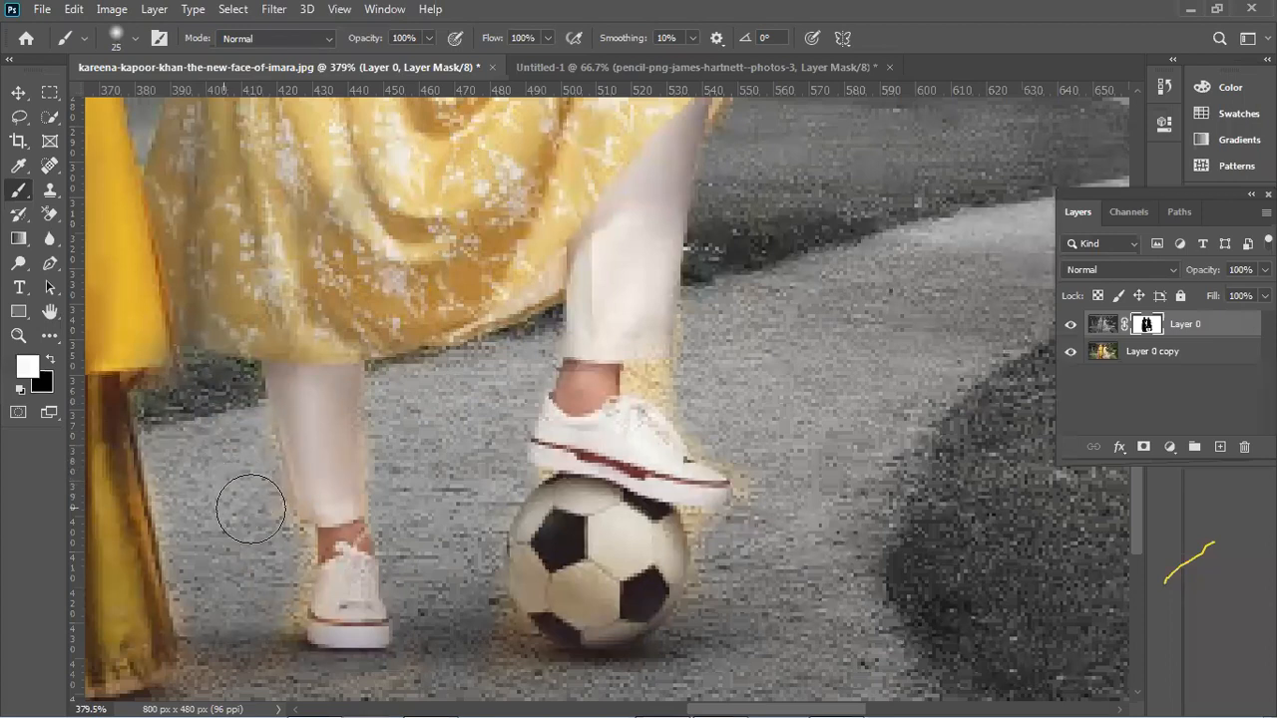
Reduce the brush to 10 and paint white on the mask along the standing leg's edges and the ground below the shoes.
{"action": "key", "text": "bracketleft"}
{"action": "key", "text": "bracketleft"}
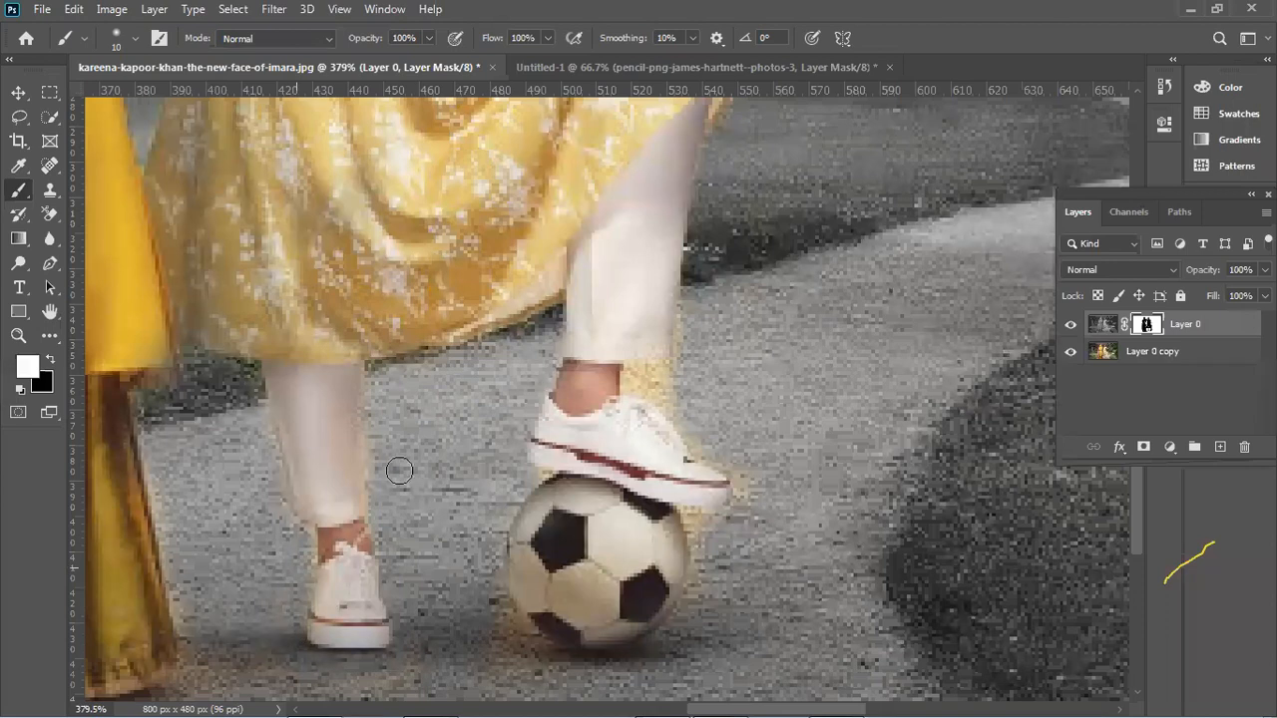
{"action": "left_click_drag", "start_coordinate": [305, 489], "coordinate": [308, 347]}
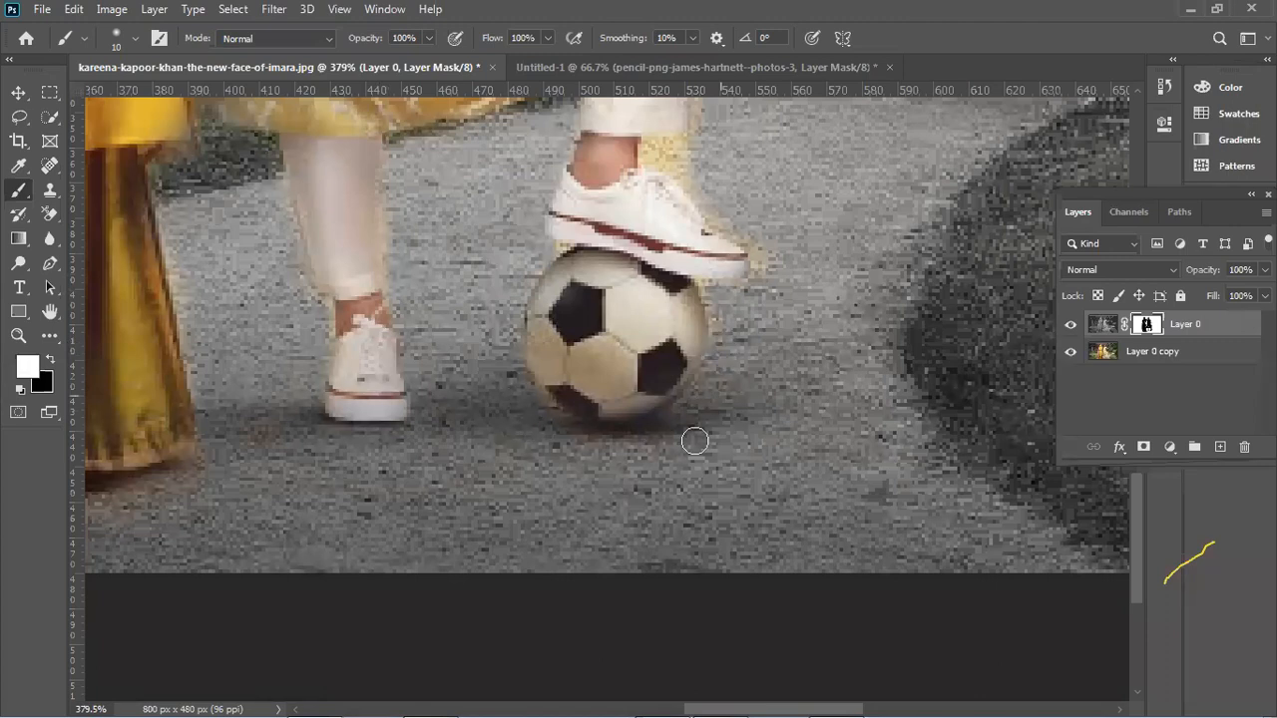
Paint white on the mask around the football, the raised shoe and the trouser hem, reducing the brush to 4.
{"action": "left_click_drag", "start_coordinate": [733, 315], "coordinate": [719, 385]}
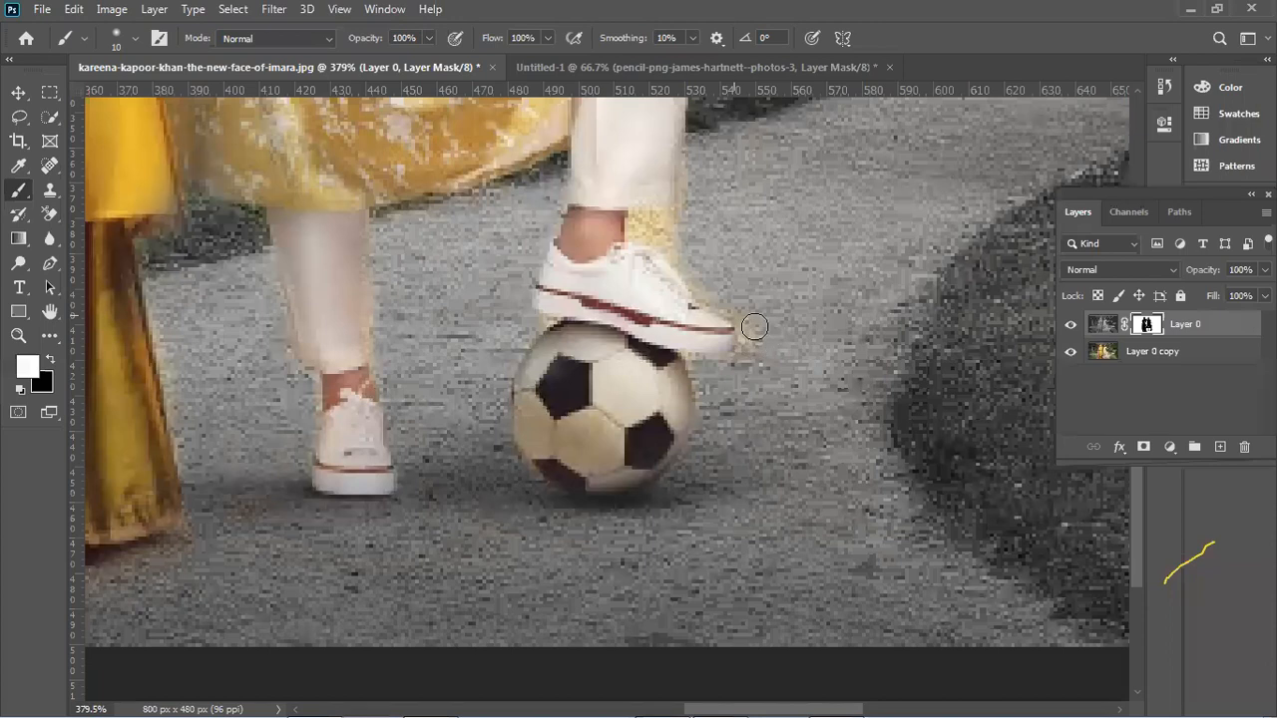
{"action": "mouse_move", "coordinate": [733, 302]}
{"action": "left_mouse_down"}
{"action": "mouse_move", "coordinate": [641, 230]}
{"action": "mouse_move", "coordinate": [663, 225]}
{"action": "mouse_move", "coordinate": [689, 180]}
{"action": "mouse_move", "coordinate": [670, 226]}
{"action": "mouse_move", "coordinate": [717, 298]}
{"action": "mouse_move", "coordinate": [753, 315]}
{"action": "mouse_move", "coordinate": [735, 377]}
{"action": "left_mouse_up"}
{"action": "left_click_drag", "start_coordinate": [510, 337], "coordinate": [577, 360]}
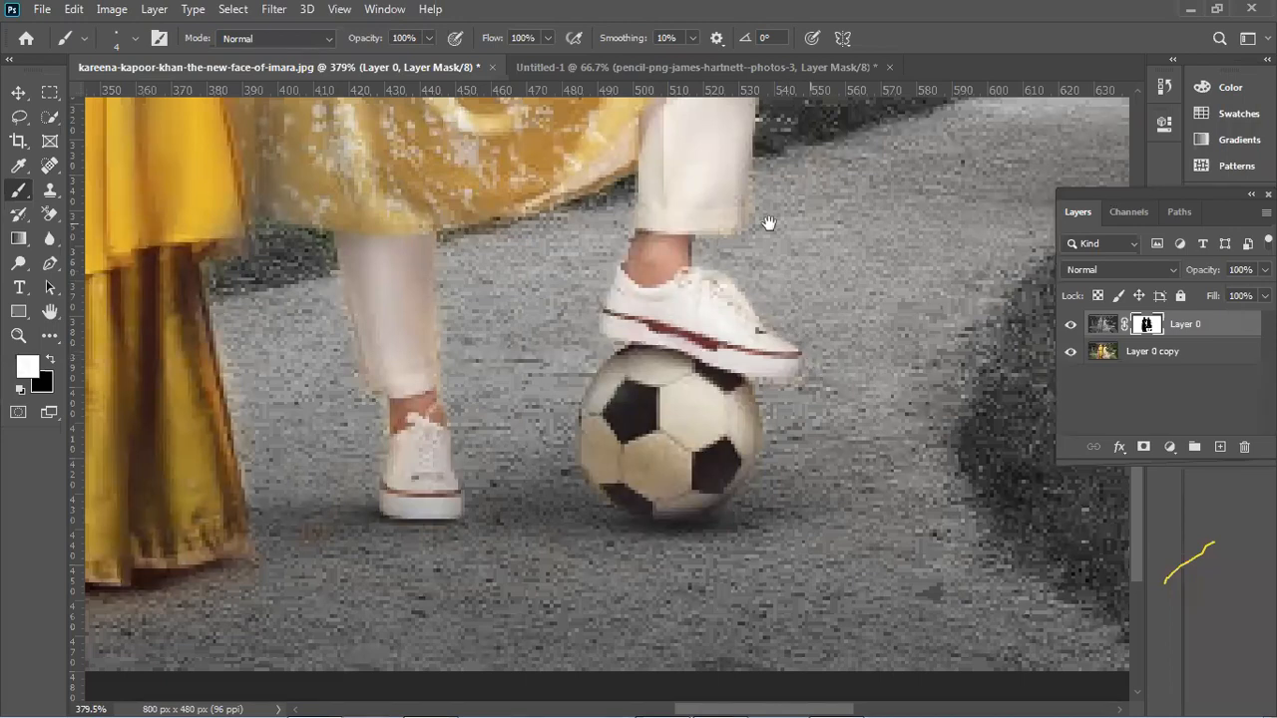
{"action": "left_click_drag", "start_coordinate": [768, 222], "coordinate": [771, 379]}
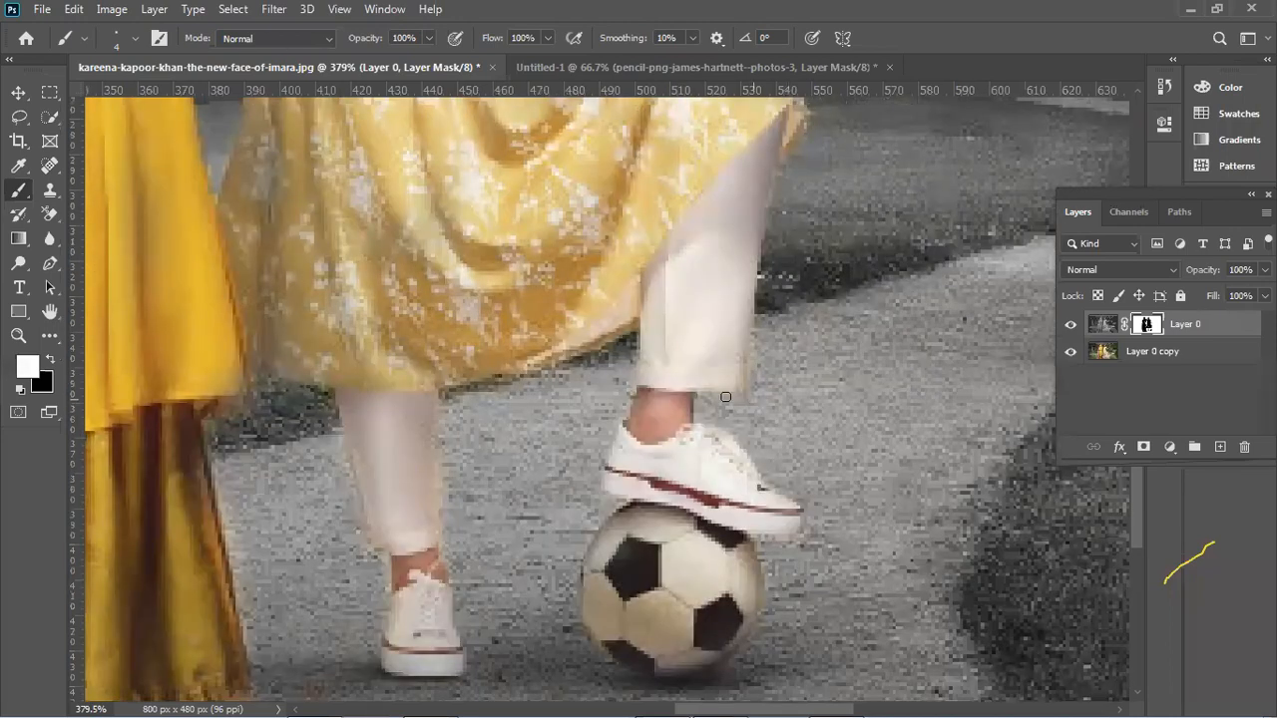
{"action": "scroll", "coordinate": [776, 432], "scroll_direction": "up", "scroll_amount": 3}
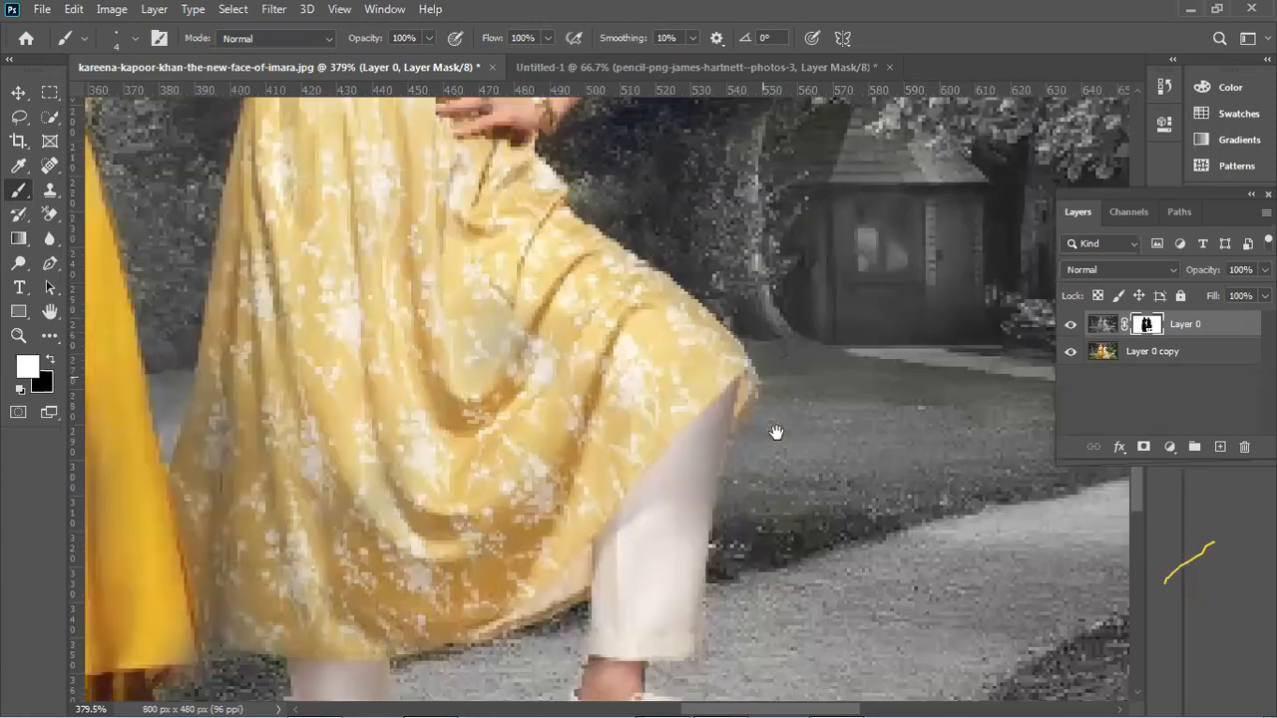
{"action": "scroll", "coordinate": [618, 432], "scroll_direction": "up", "scroll_amount": 3}
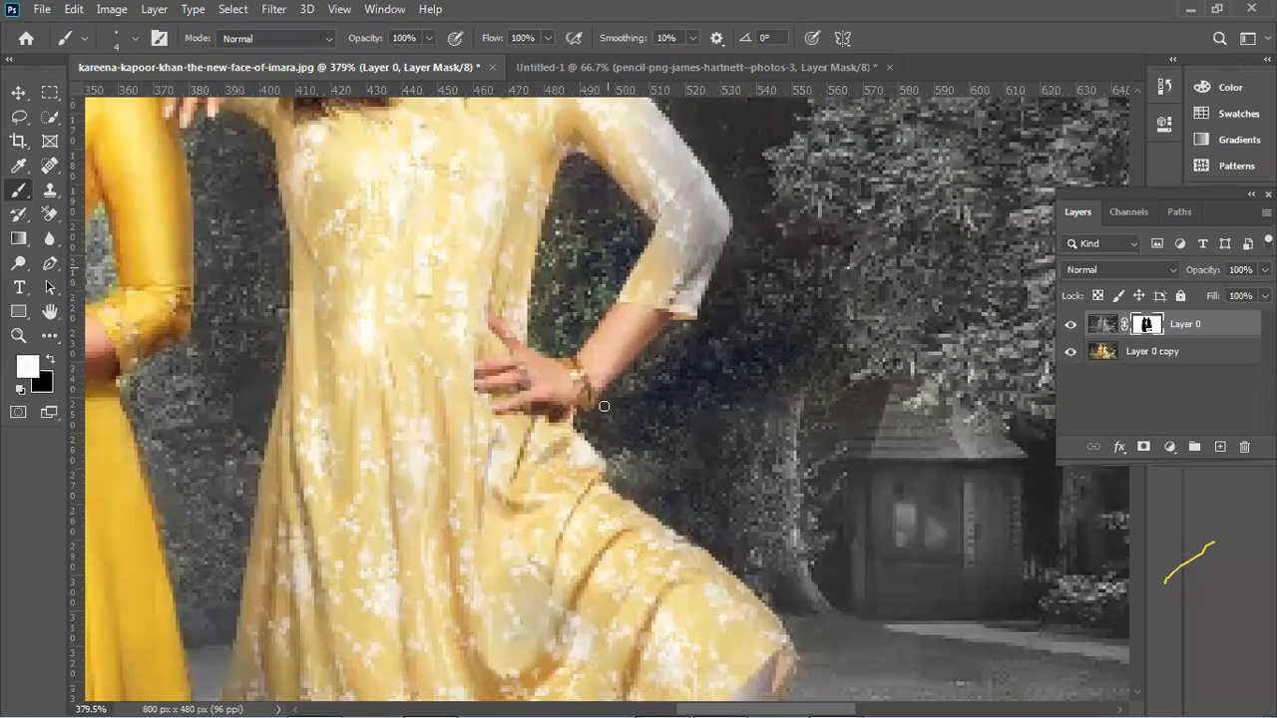
Enlarge the brush to 20 and paint white on the mask over the foliage between the second woman's bent arm and waist.
{"action": "scroll", "coordinate": [603, 406], "scroll_direction": "up", "scroll_amount": 1}
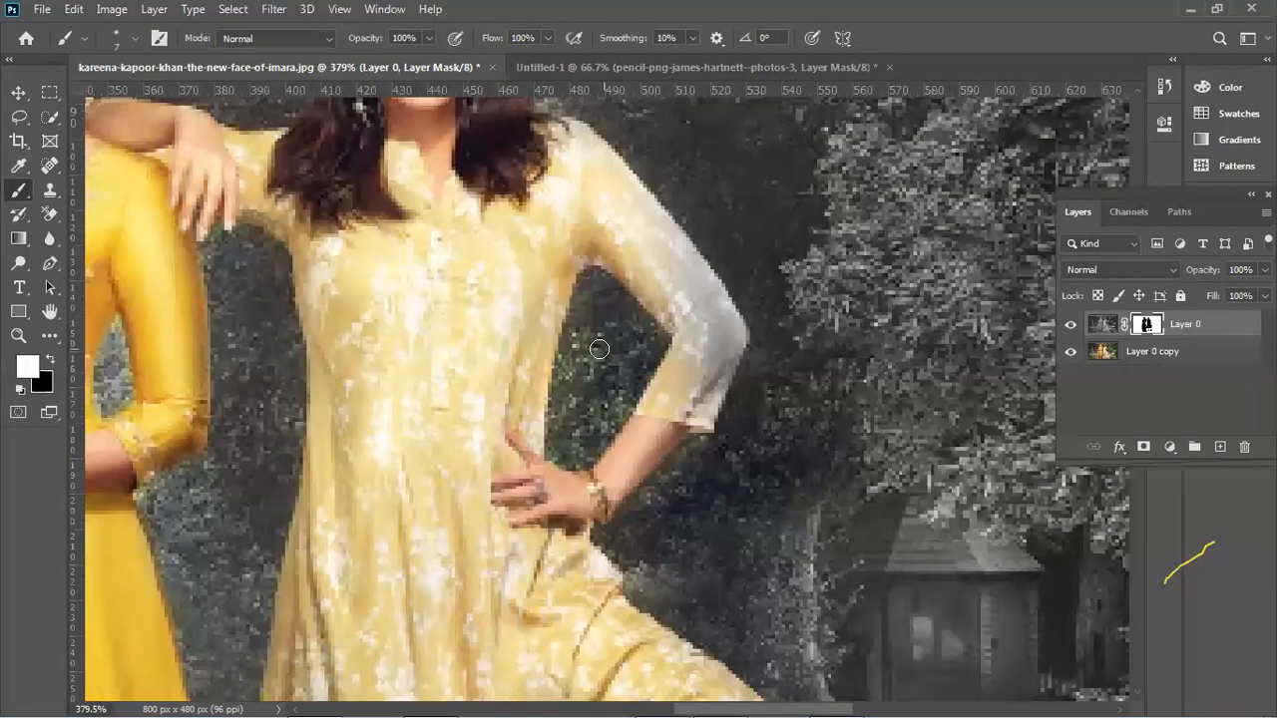
{"action": "key", "text": "bracketright"}
{"action": "key", "text": "bracketright"}
{"action": "key", "text": "bracketright"}
{"action": "key", "text": "bracketright"}
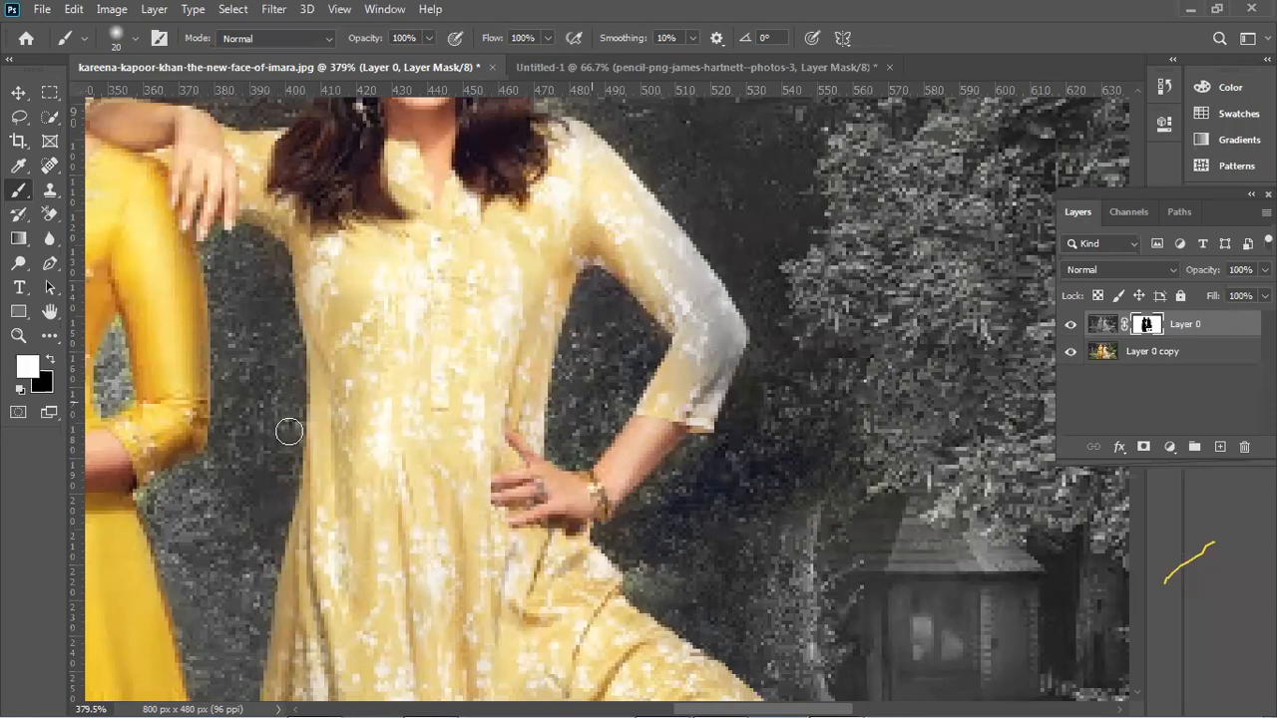
Reduce the brush to 10 and paint white on the mask along the outer edge of the first woman's scarf and skirt.
{"action": "key", "text": "bracketleft"}
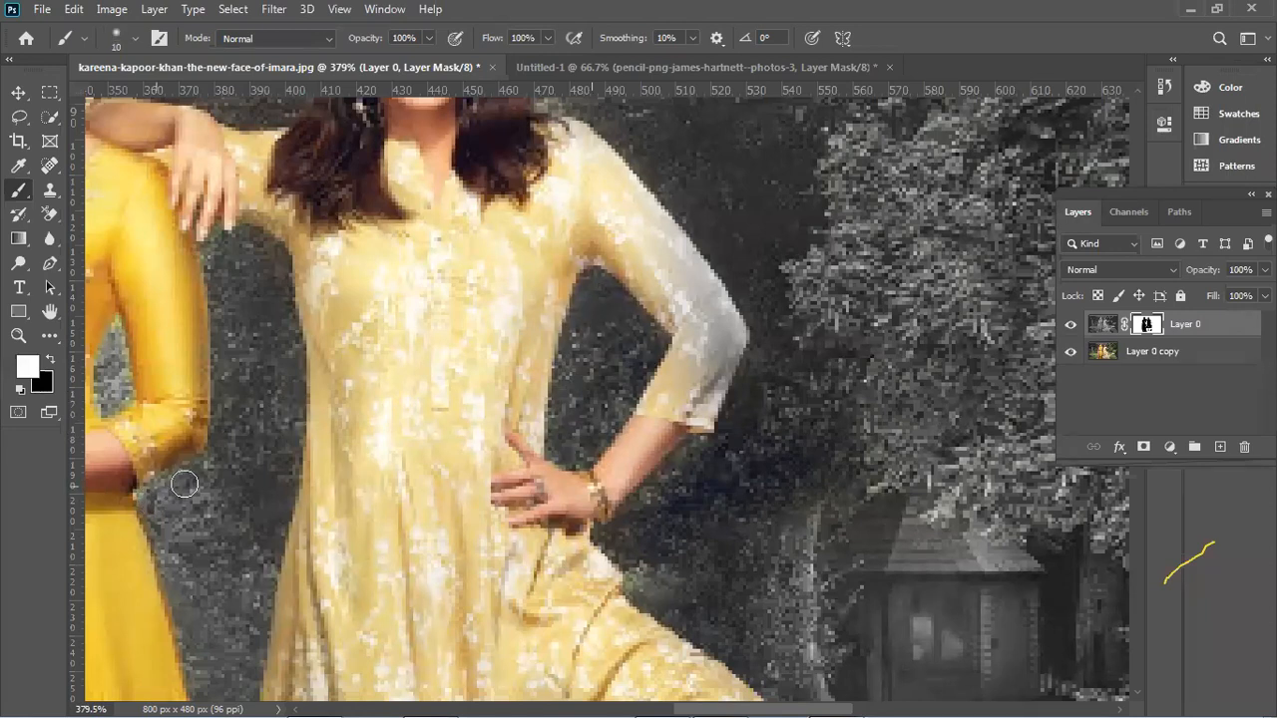
{"action": "key", "text": "ctrl+0"}
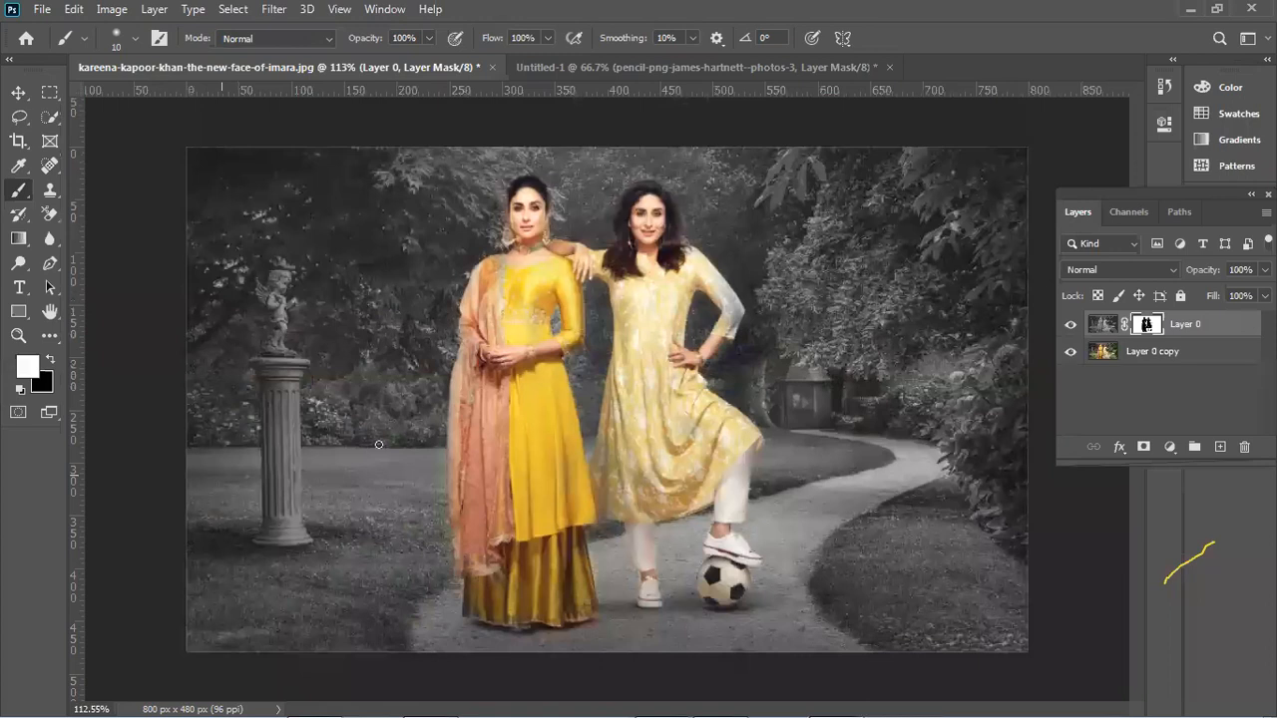
{"action": "scroll", "coordinate": [439, 549], "scroll_direction": "up", "scroll_amount": 4}
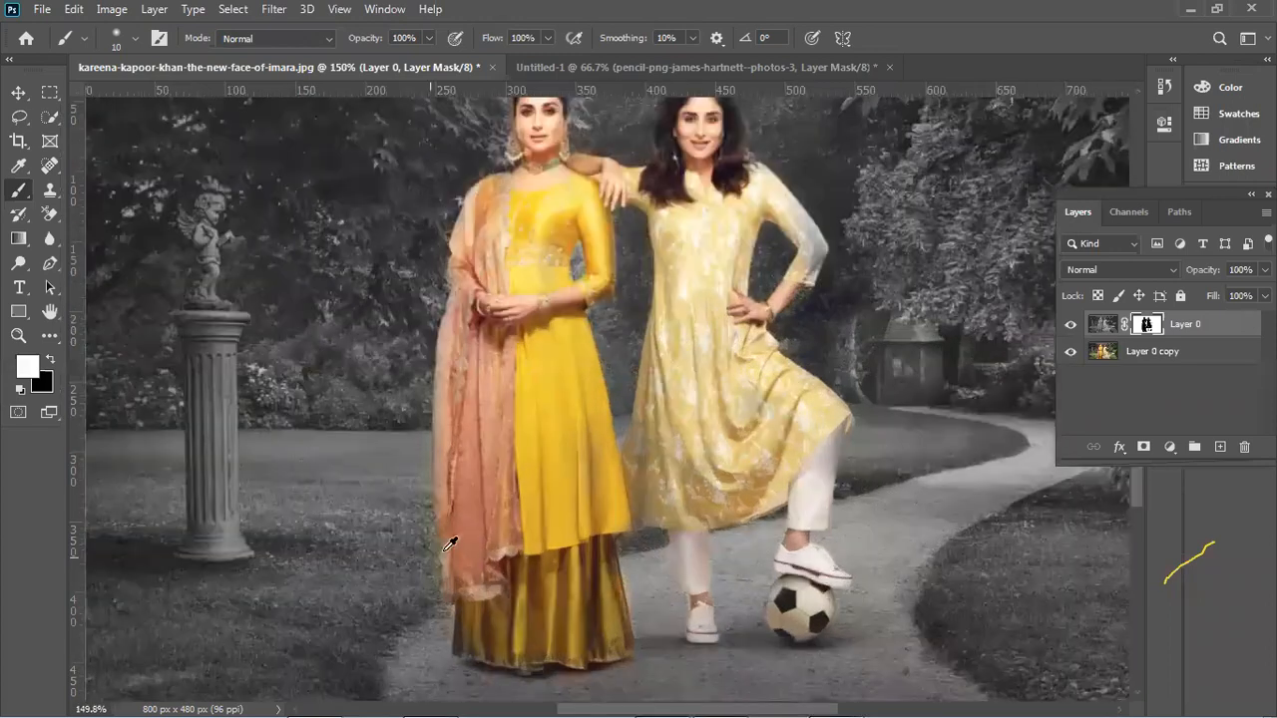
{"action": "scroll", "coordinate": [406, 553], "scroll_direction": "up", "scroll_amount": 1}
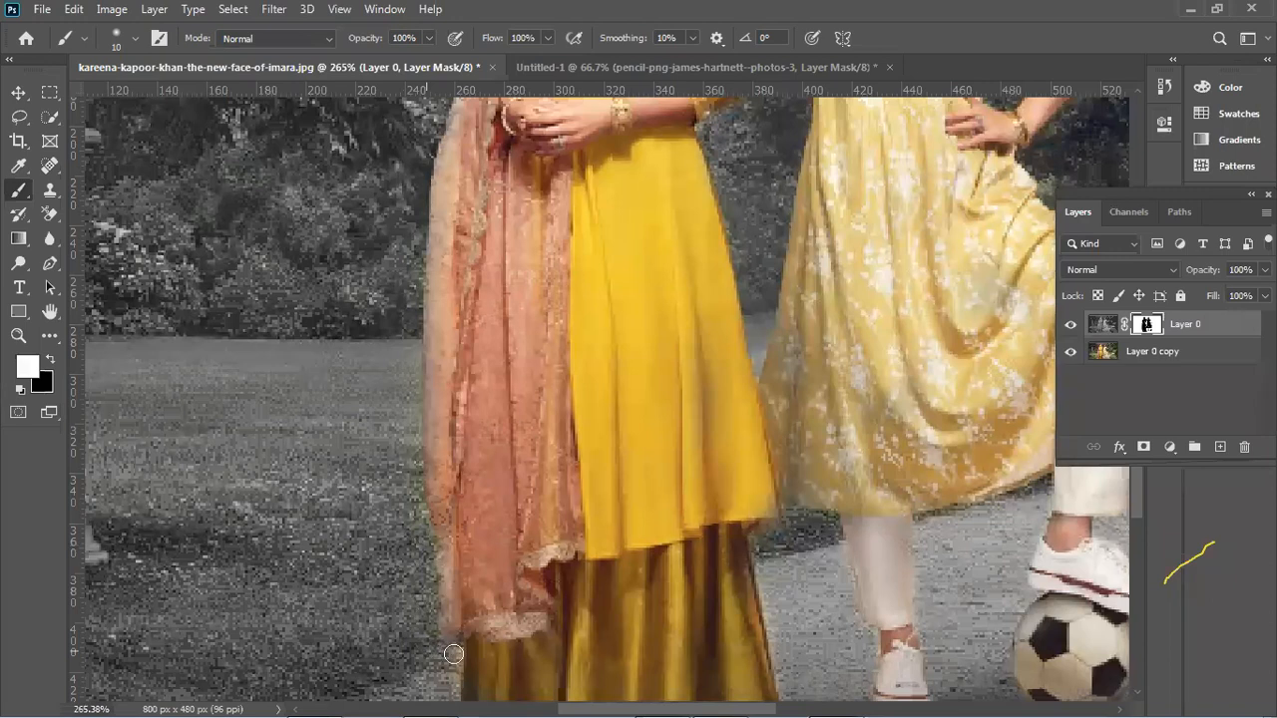
{"action": "left_click_drag", "start_coordinate": [490, 623], "coordinate": [502, 530]}
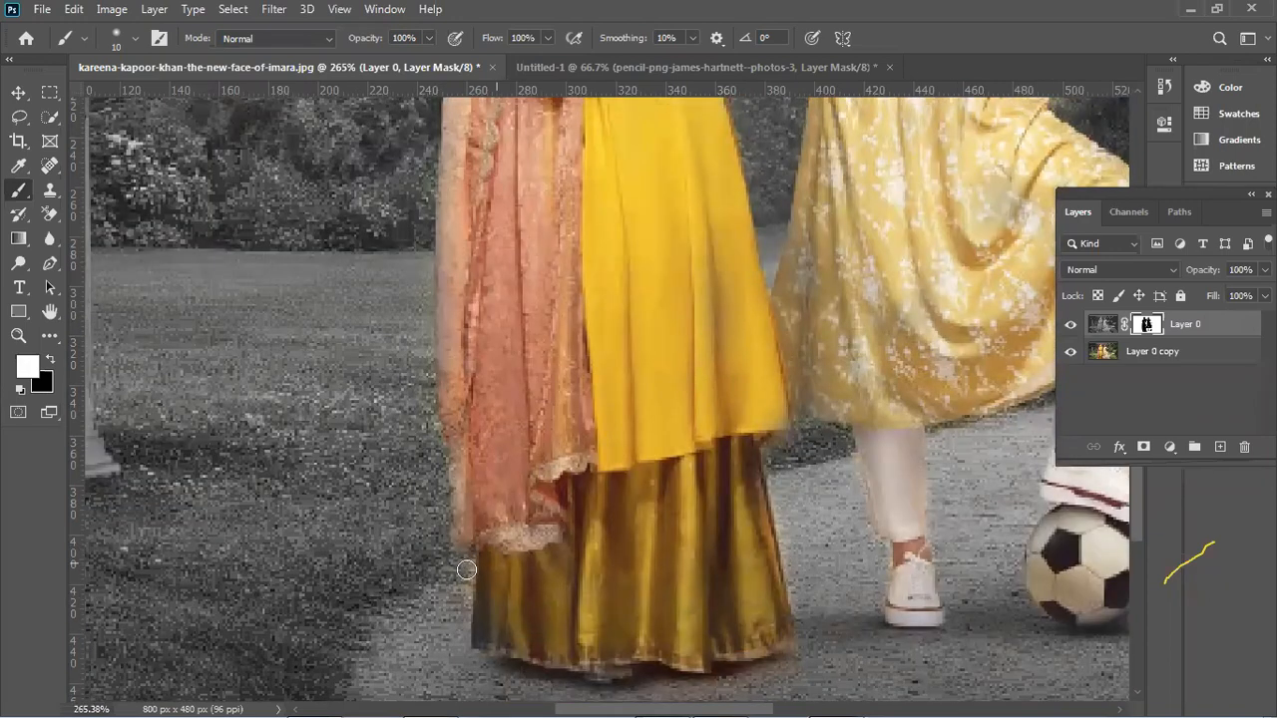
{"action": "scroll", "coordinate": [558, 448], "scroll_direction": "down", "scroll_amount": 3}
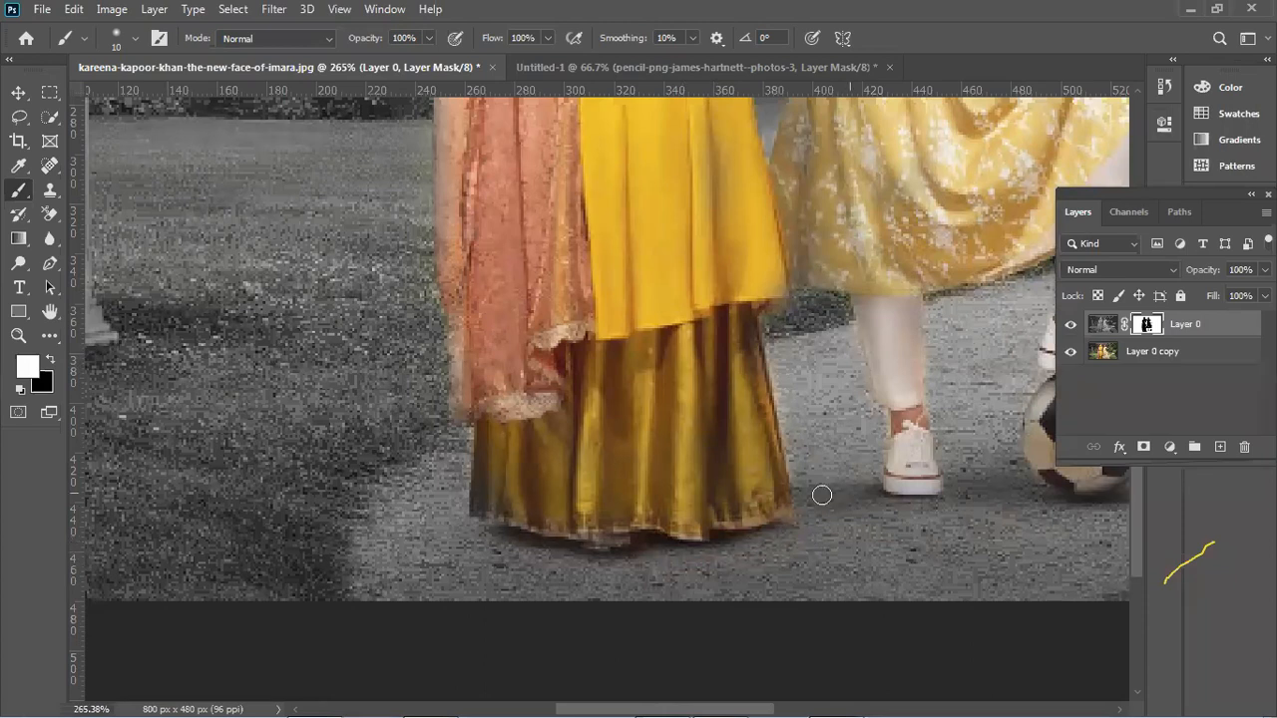
{"action": "scroll", "coordinate": [469, 536], "scroll_direction": "down", "scroll_amount": 3, "text": "alt"}
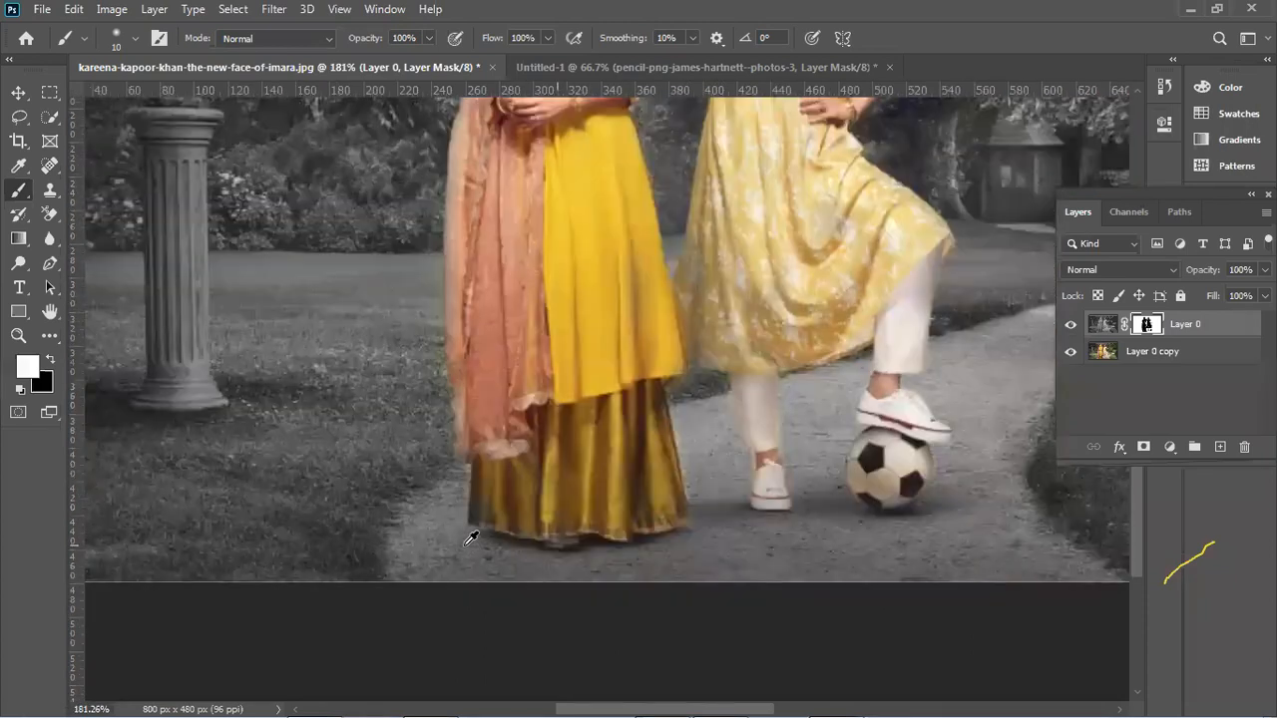
{"action": "scroll", "coordinate": [436, 416], "scroll_direction": "up", "scroll_amount": 3, "text": "alt"}
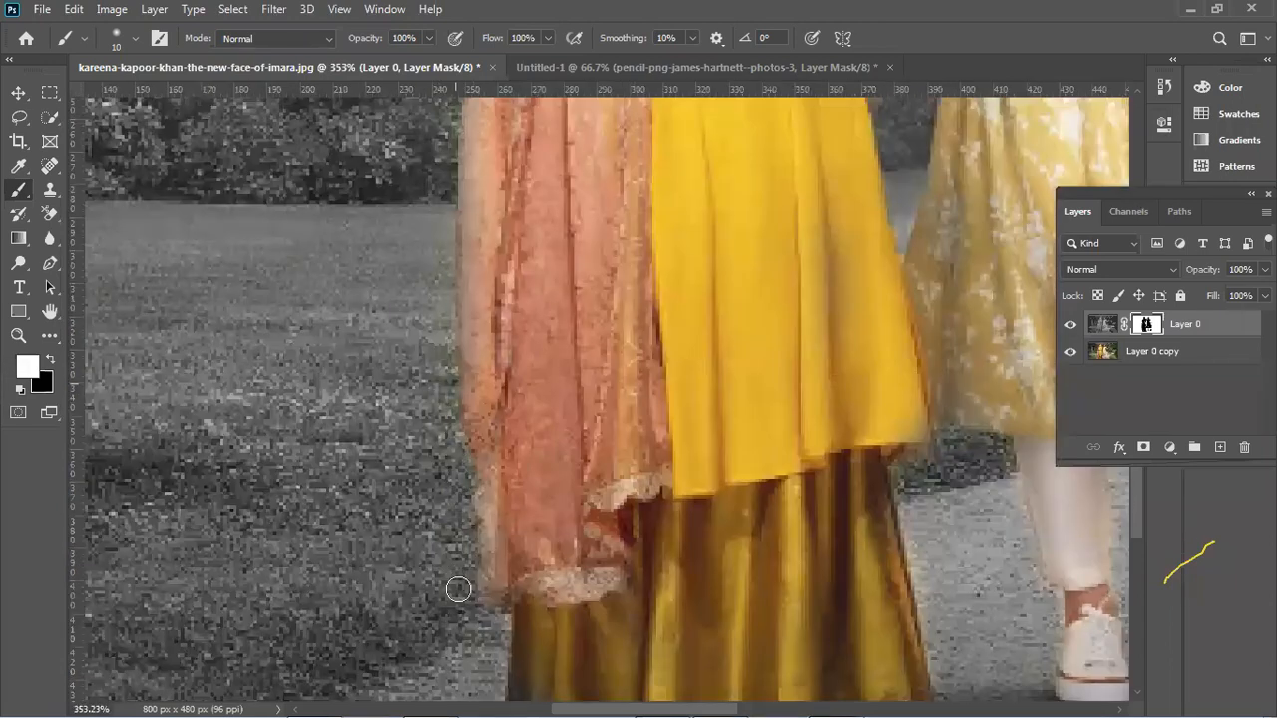
{"action": "scroll", "coordinate": [461, 487], "scroll_direction": "down", "scroll_amount": 1, "text": "alt"}
{"action": "scroll", "coordinate": [461, 487], "scroll_direction": "down", "scroll_amount": 4, "text": "alt"}
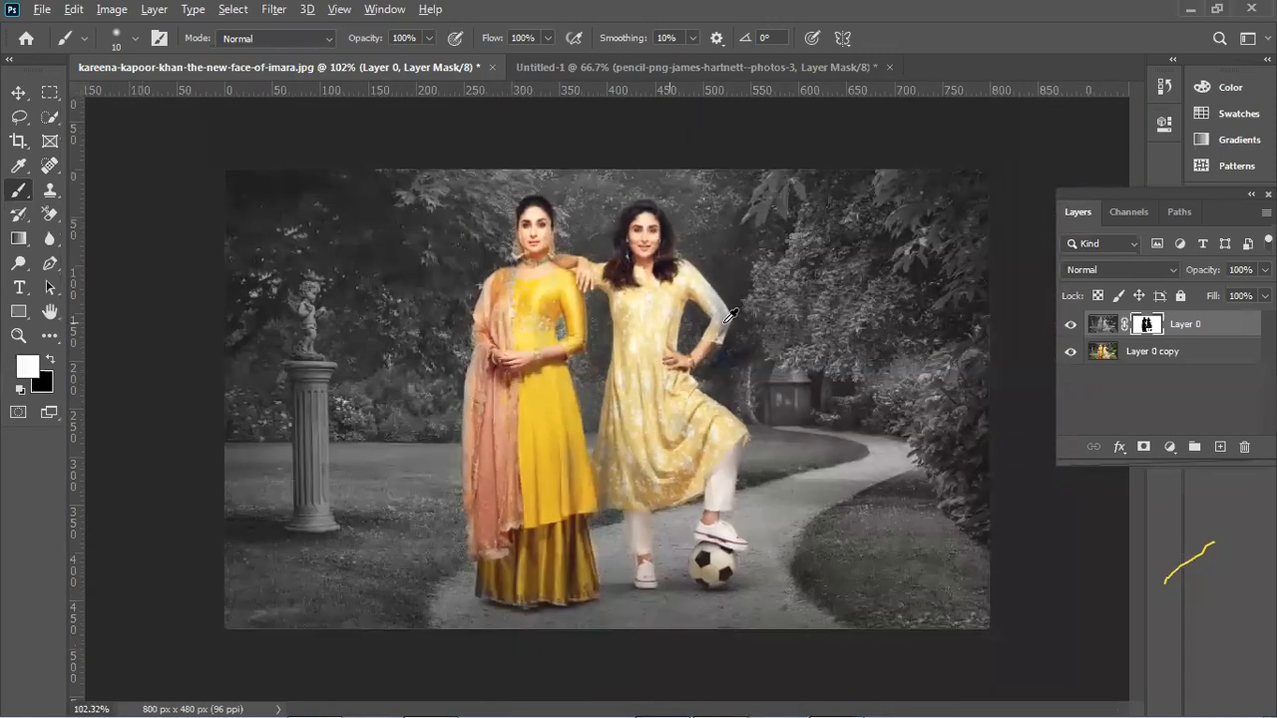
Switch to black and paint on the mask over the second woman's grey sleeve and elbow to restore their colour.
{"action": "scroll", "coordinate": [725, 309], "scroll_direction": "up", "scroll_amount": 1, "text": "alt"}
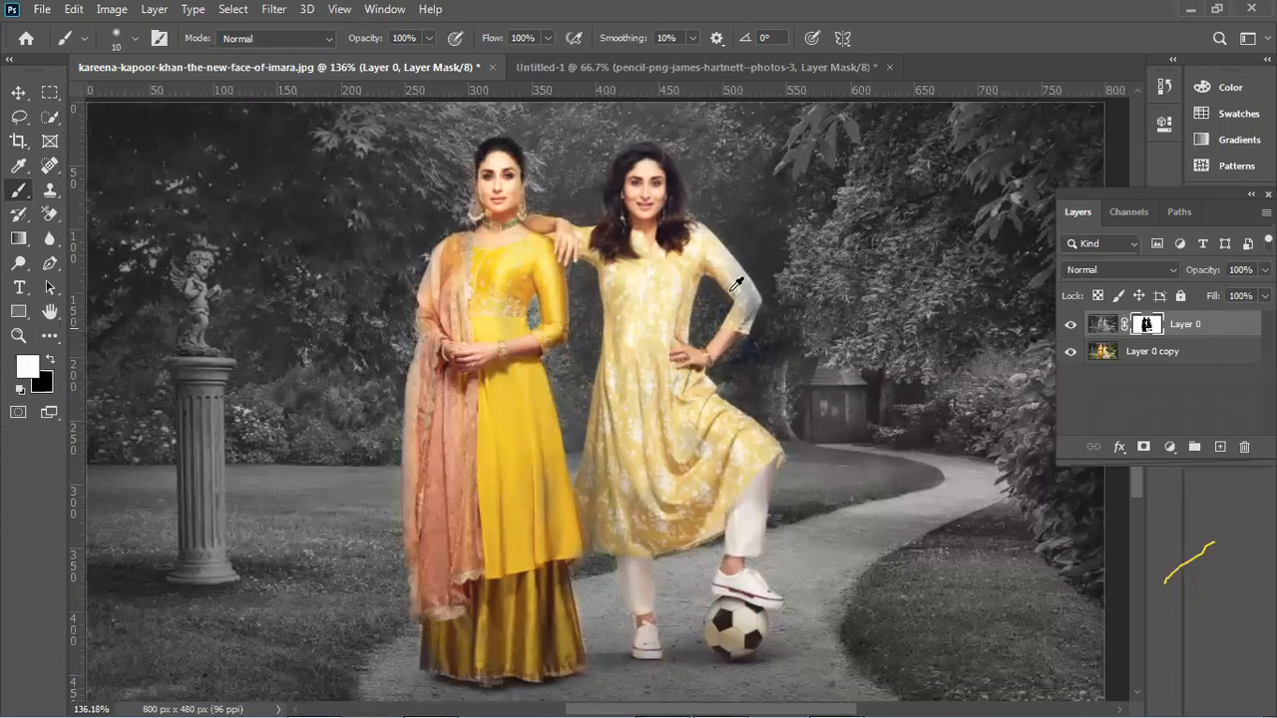
{"action": "key", "text": "x"}
{"action": "scroll", "coordinate": [736, 284], "scroll_direction": "up", "scroll_amount": 4, "text": "alt"}
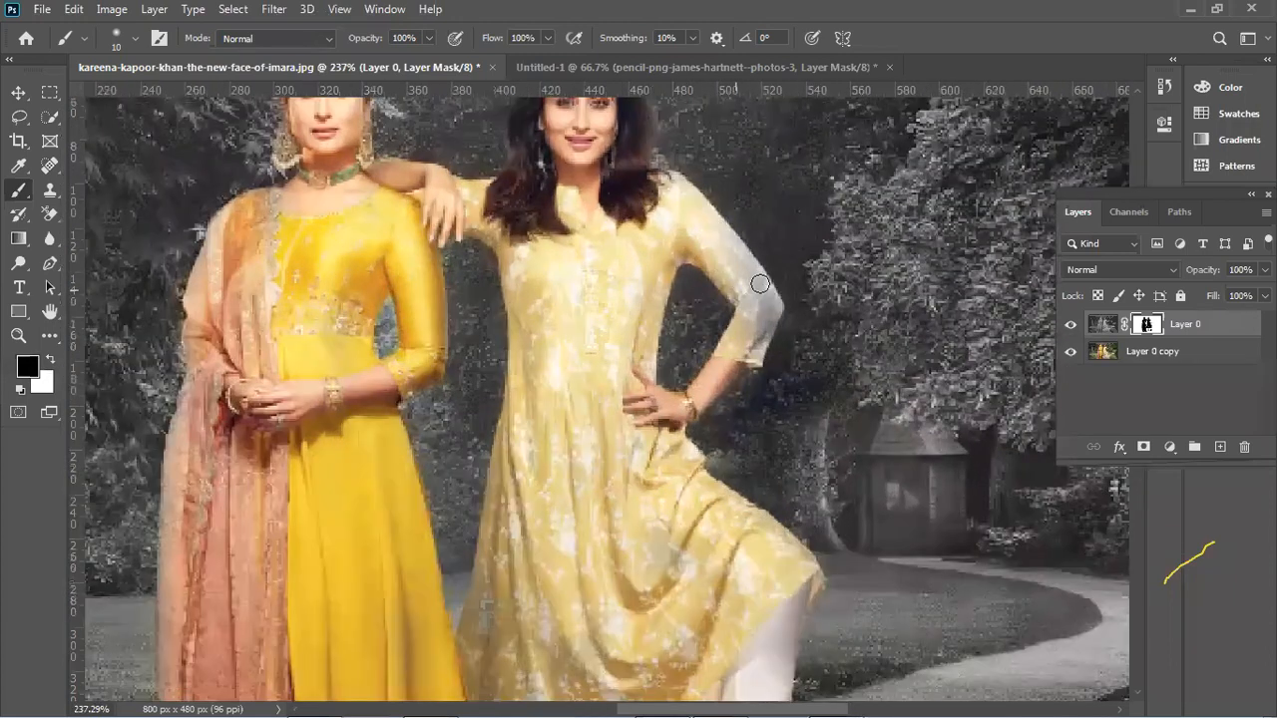
{"action": "scroll", "coordinate": [742, 249], "scroll_direction": "up", "scroll_amount": 1, "text": "alt"}
{"action": "mouse_move", "coordinate": [751, 257]}
{"action": "left_mouse_down"}
{"action": "mouse_move", "coordinate": [777, 315]}
{"action": "mouse_move", "coordinate": [760, 354]}
{"action": "mouse_move", "coordinate": [776, 325]}
{"action": "mouse_move", "coordinate": [753, 326]}
{"action": "mouse_move", "coordinate": [759, 289]}
{"action": "mouse_move", "coordinate": [727, 363]}
{"action": "left_mouse_up"}
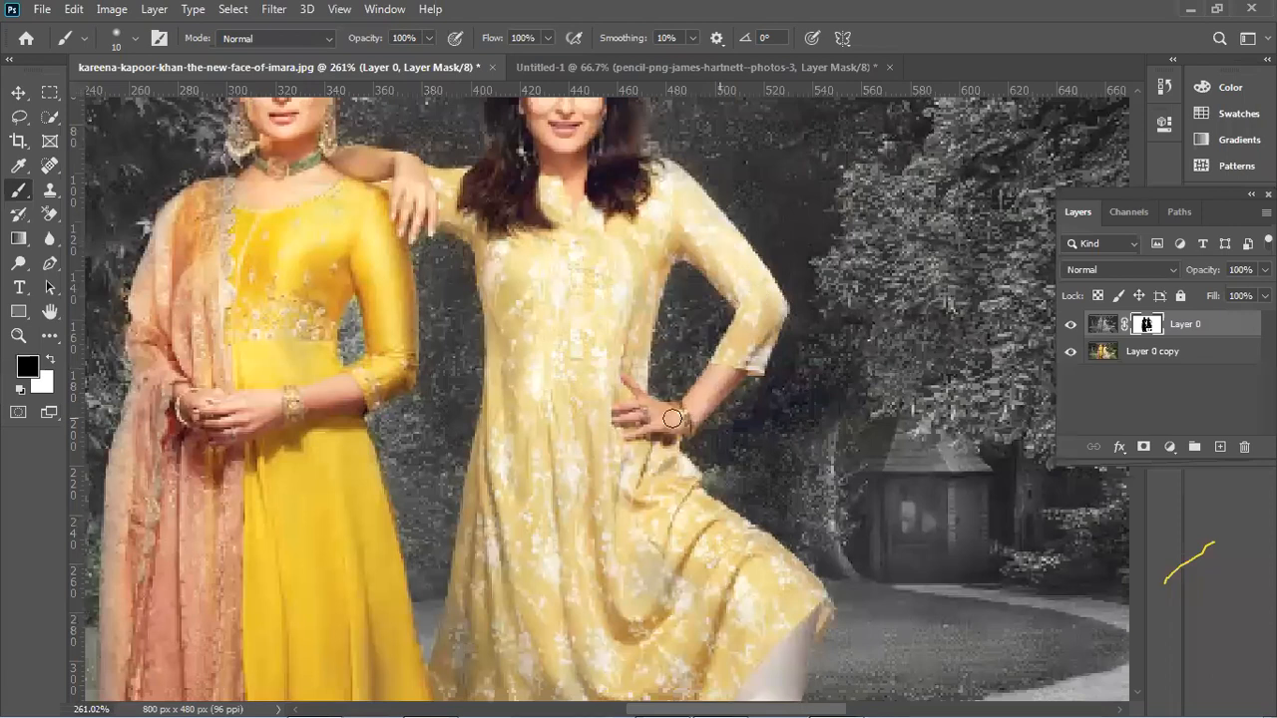
{"action": "scroll", "coordinate": [673, 419], "scroll_direction": "down", "scroll_amount": 3}
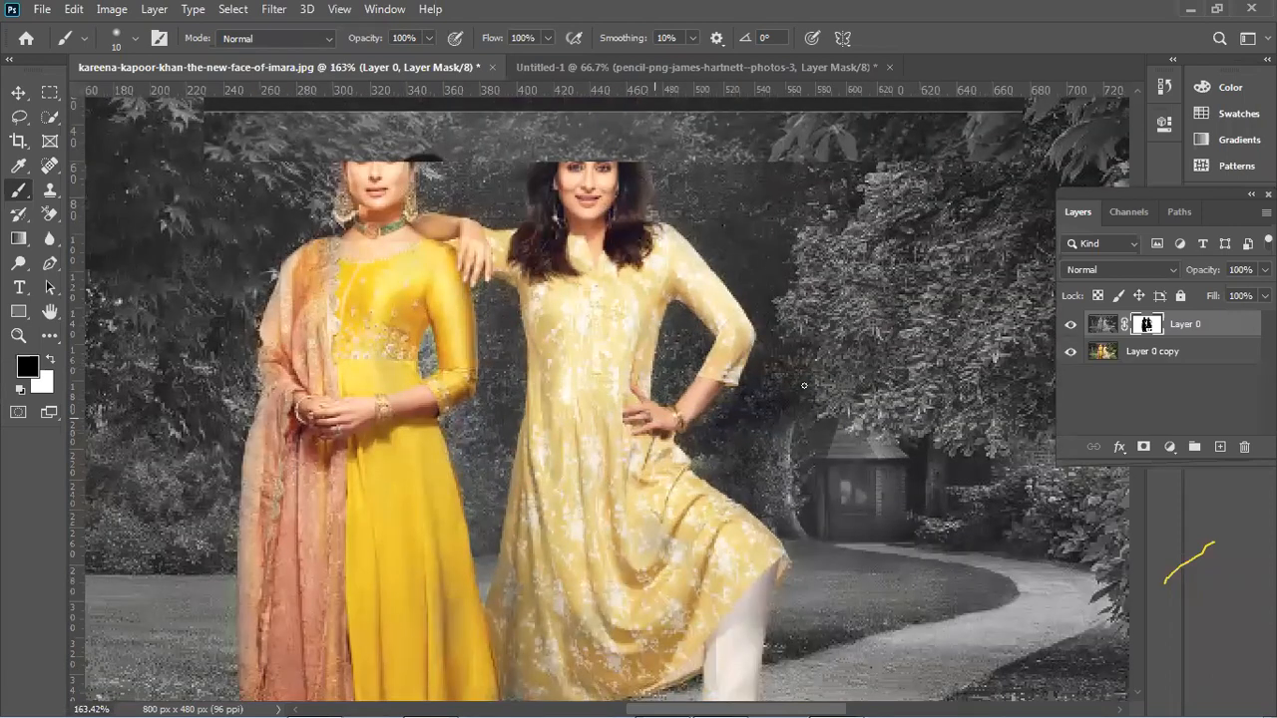
{"action": "scroll", "coordinate": [804, 385], "scroll_direction": "down", "scroll_amount": 3}
Switch to the Move tool and deselect all layers.
{"action": "left_click", "coordinate": [18, 91]}
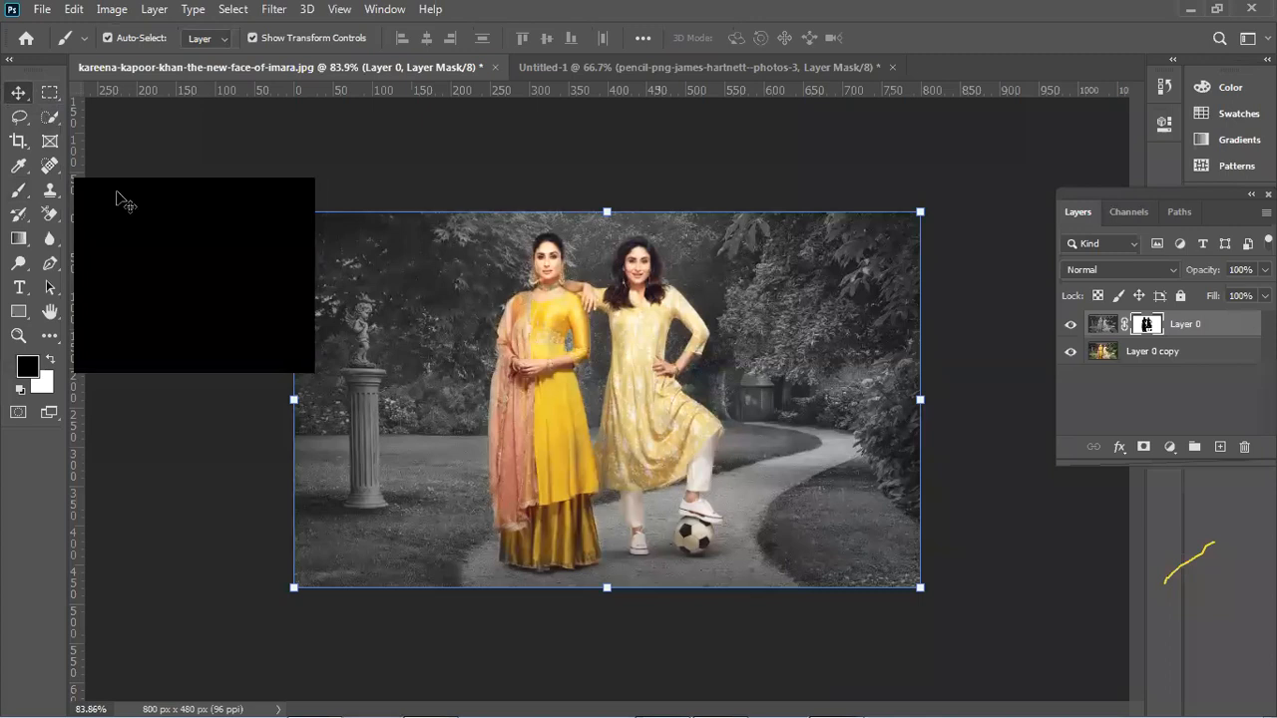
{"action": "left_click", "coordinate": [14, 98]}
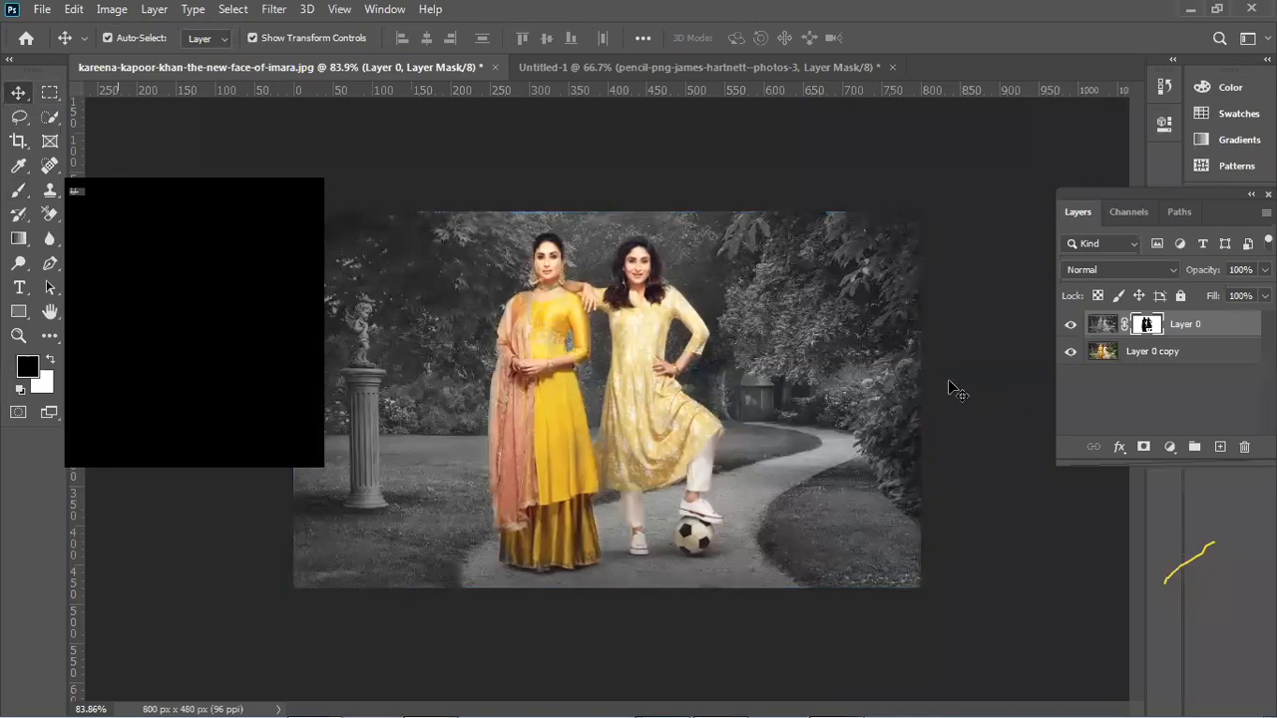
{"action": "left_click", "coordinate": [949, 381]}
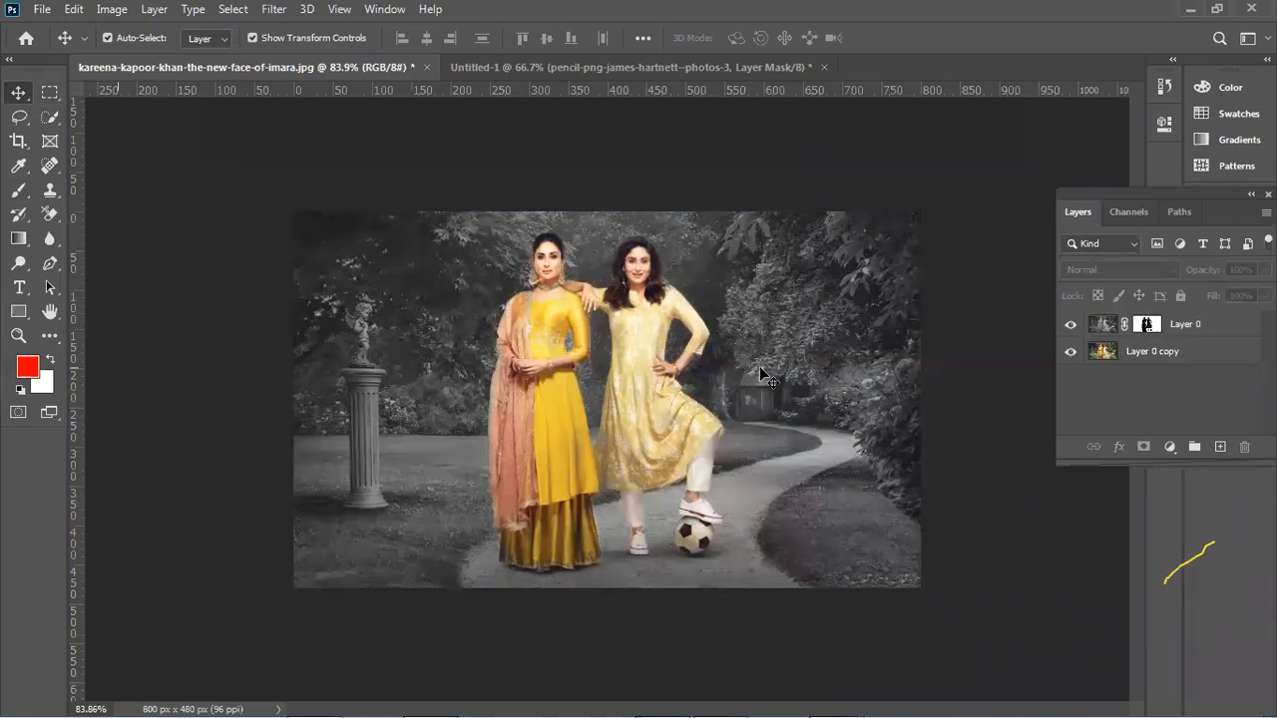
Extend the canvas sideways with the Crop tool to 1667 px wide, leaving empty space beside the photo.
{"action": "scroll", "coordinate": [759, 365], "scroll_direction": "down", "scroll_amount": 1}
{"action": "scroll", "coordinate": [853, 409], "scroll_direction": "down", "scroll_amount": 2}
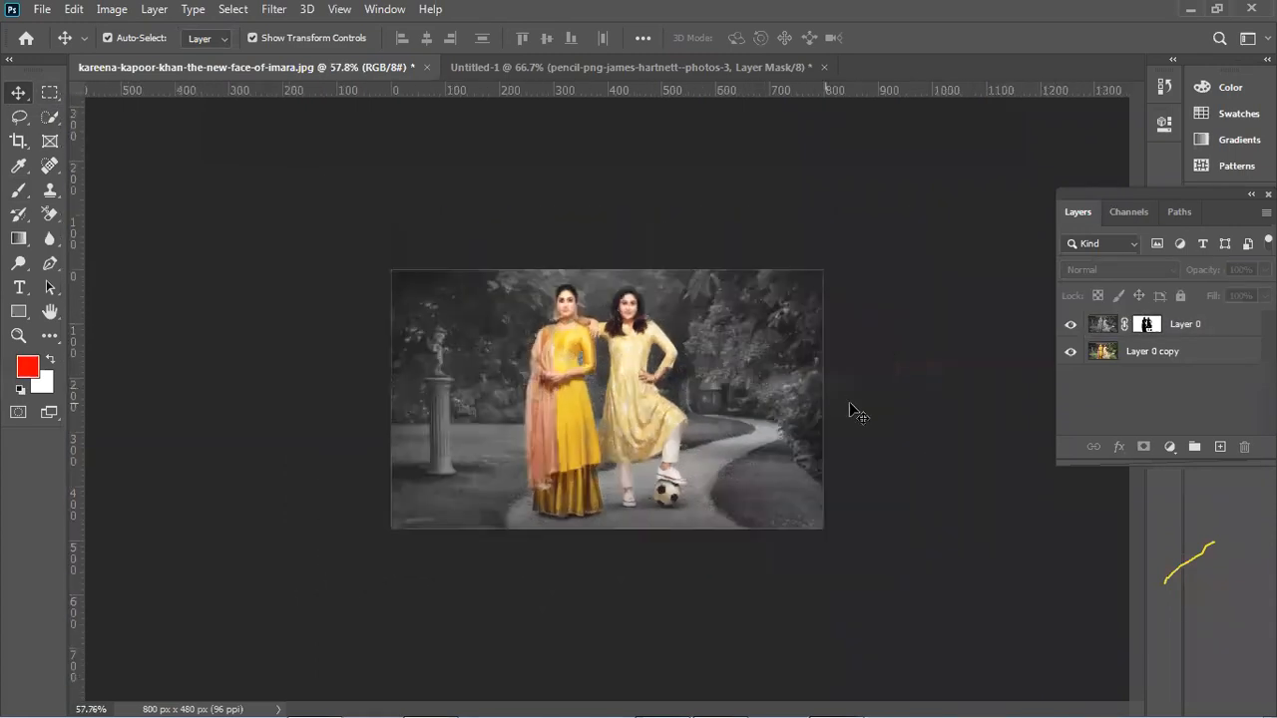
{"action": "left_click_drag", "start_coordinate": [579, 304], "coordinate": [168, 207]}
{"action": "left_click", "coordinate": [21, 143]}
{"action": "left_click_drag", "start_coordinate": [827, 399], "coordinate": [1063, 451]}
{"action": "key", "text": "Return"}
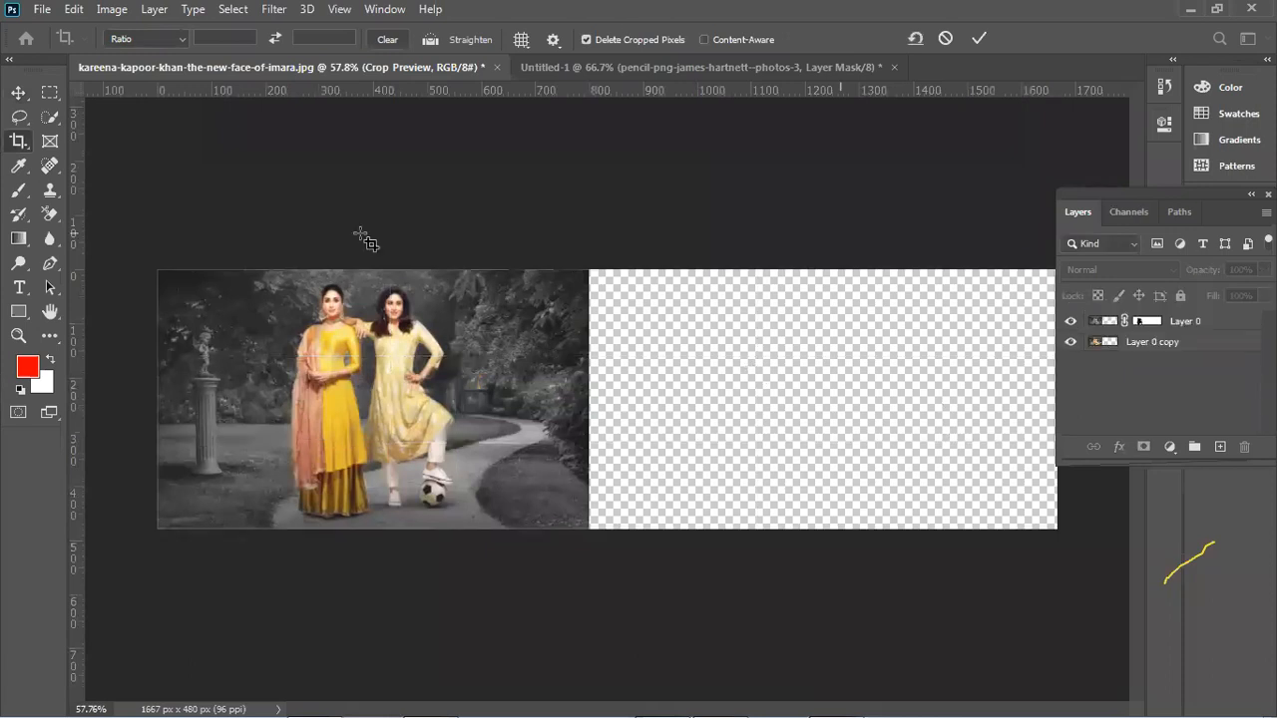
Duplicate the full-colour layer and place the duplicate in the empty area beside the masked photo.
{"action": "key", "text": "v"}
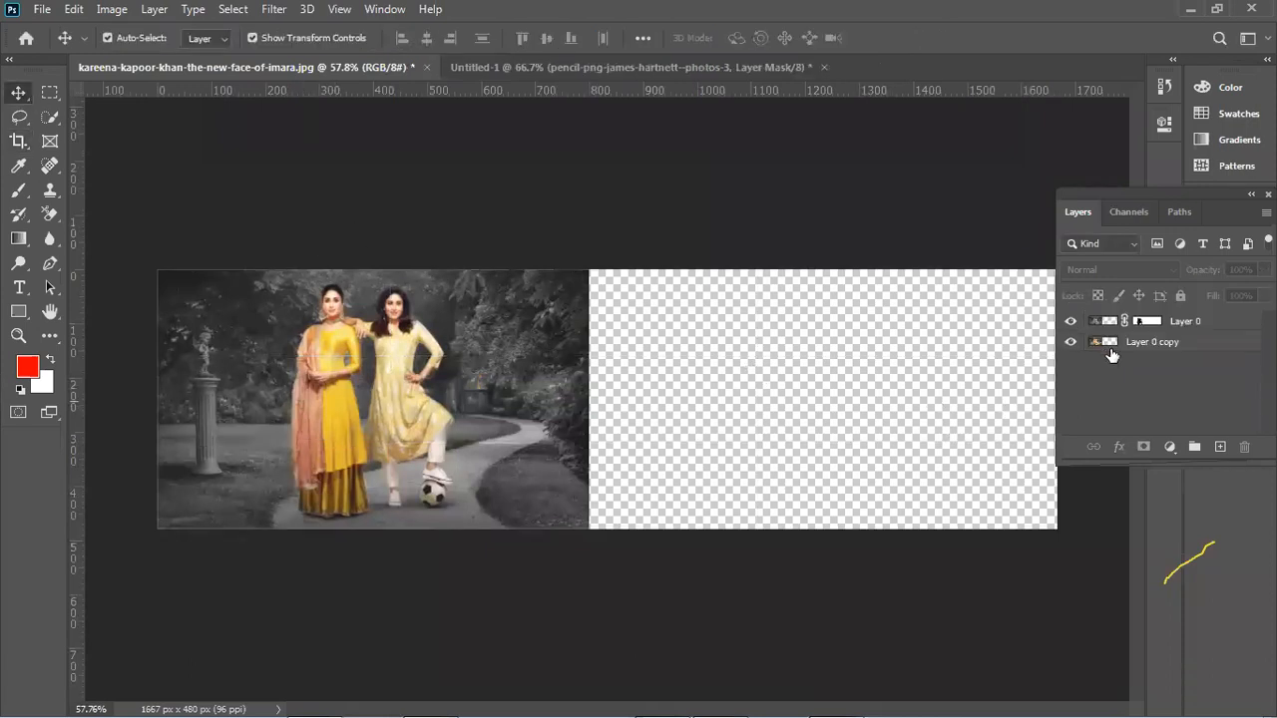
{"action": "left_click", "coordinate": [1138, 344]}
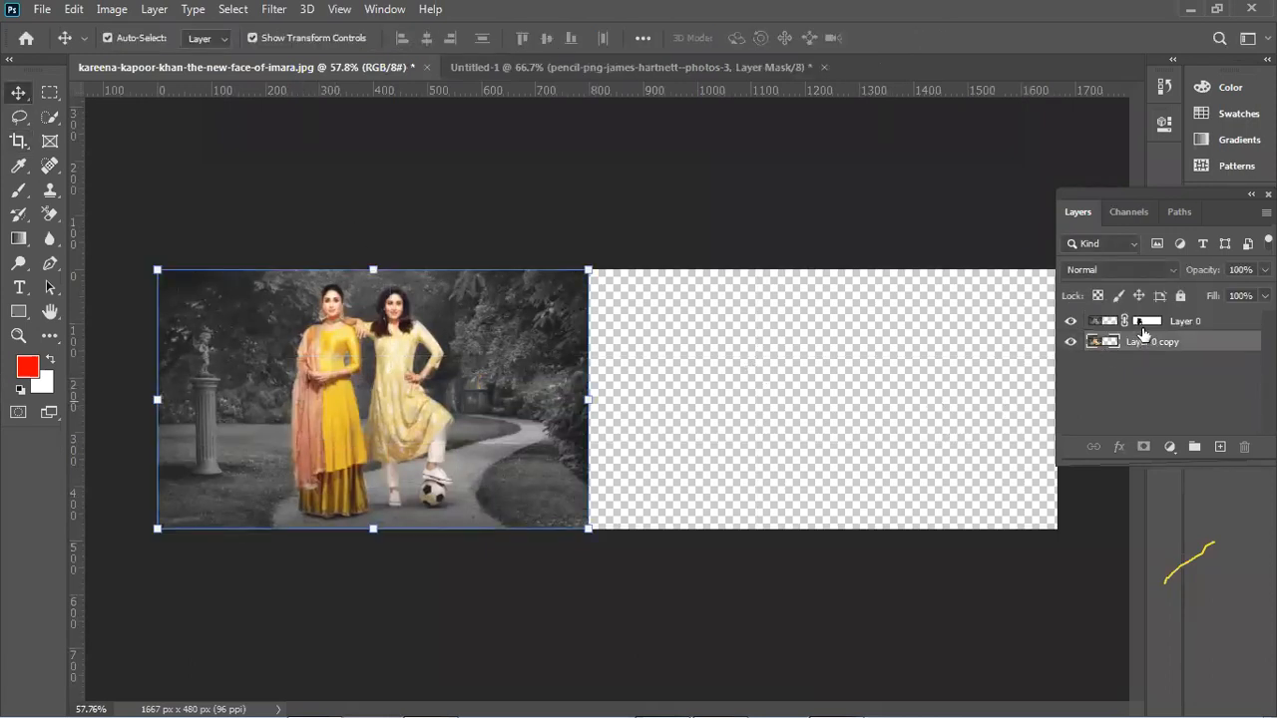
{"action": "key", "text": "ctrl+j"}
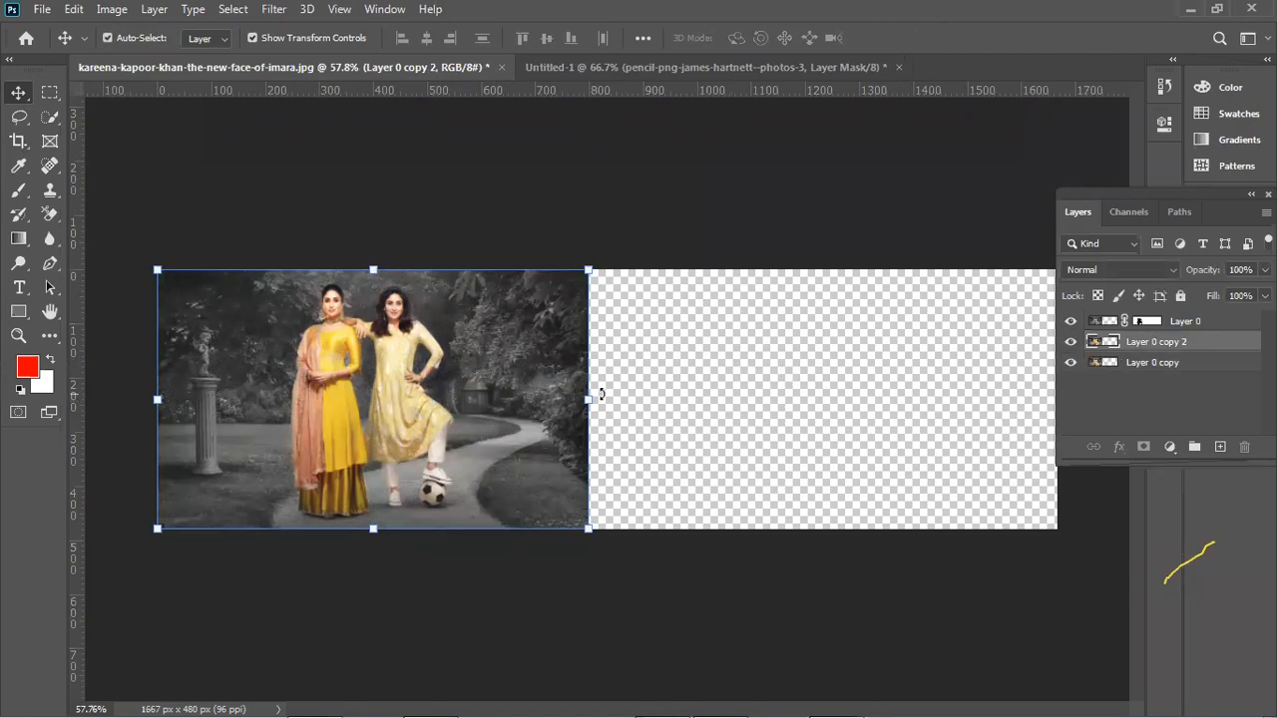
{"action": "left_click_drag", "start_coordinate": [475, 396], "coordinate": [843, 402]}
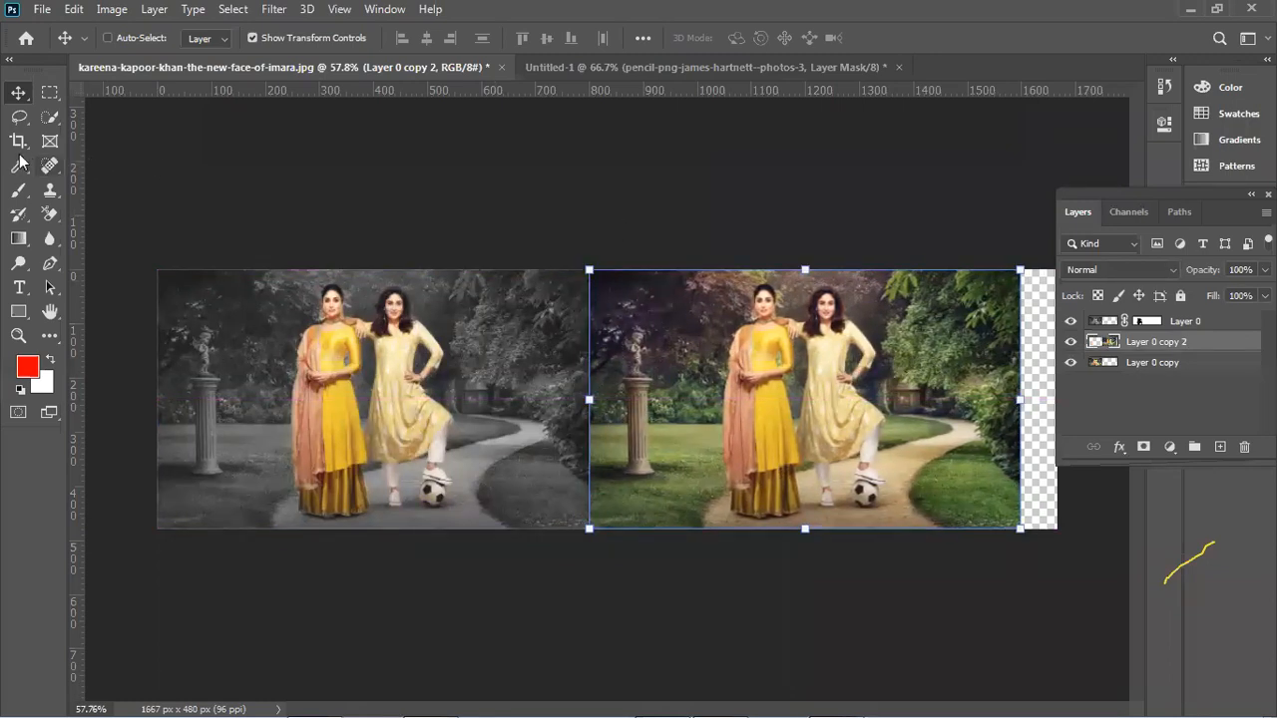
Crop the canvas to 1600 px wide, removing the empty strip beside the colour photo.
{"action": "key", "text": "c"}
{"action": "left_click_drag", "start_coordinate": [1124, 196], "coordinate": [1081, 19]}
{"action": "left_click_drag", "start_coordinate": [1060, 390], "coordinate": [1039, 384]}
{"action": "left_click", "coordinate": [980, 40]}
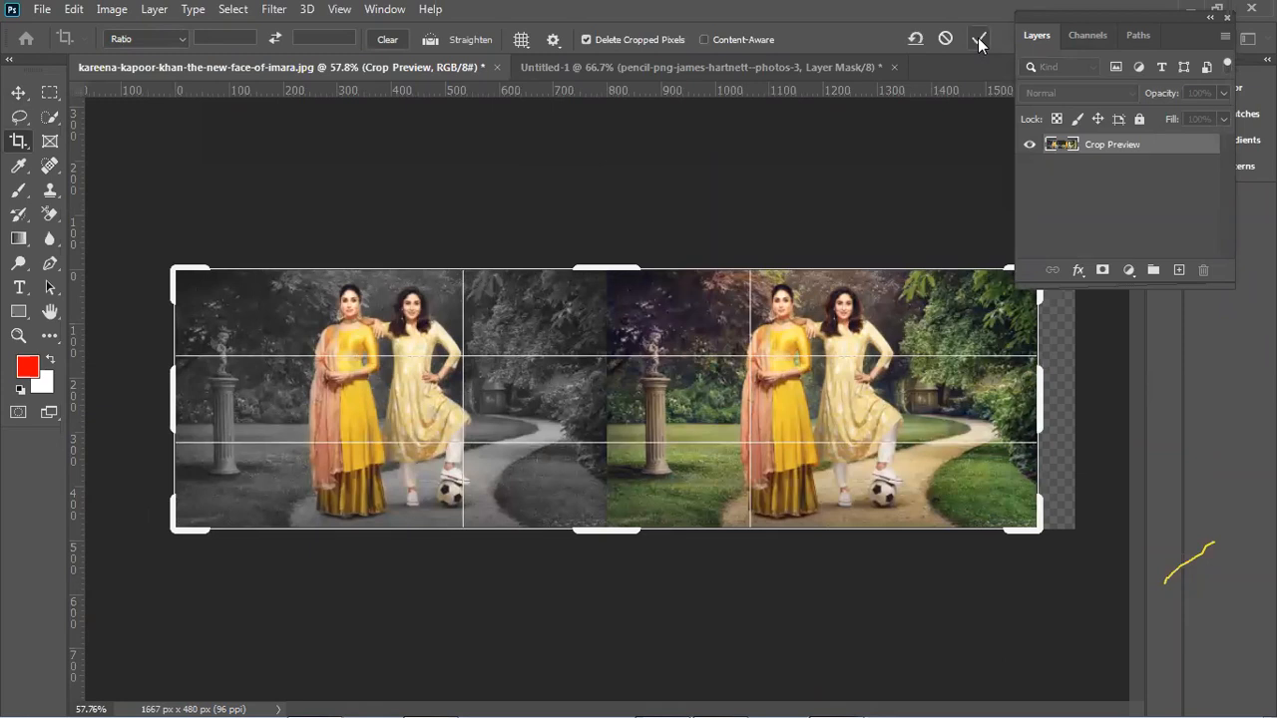
{"action": "left_click", "coordinate": [16, 93]}
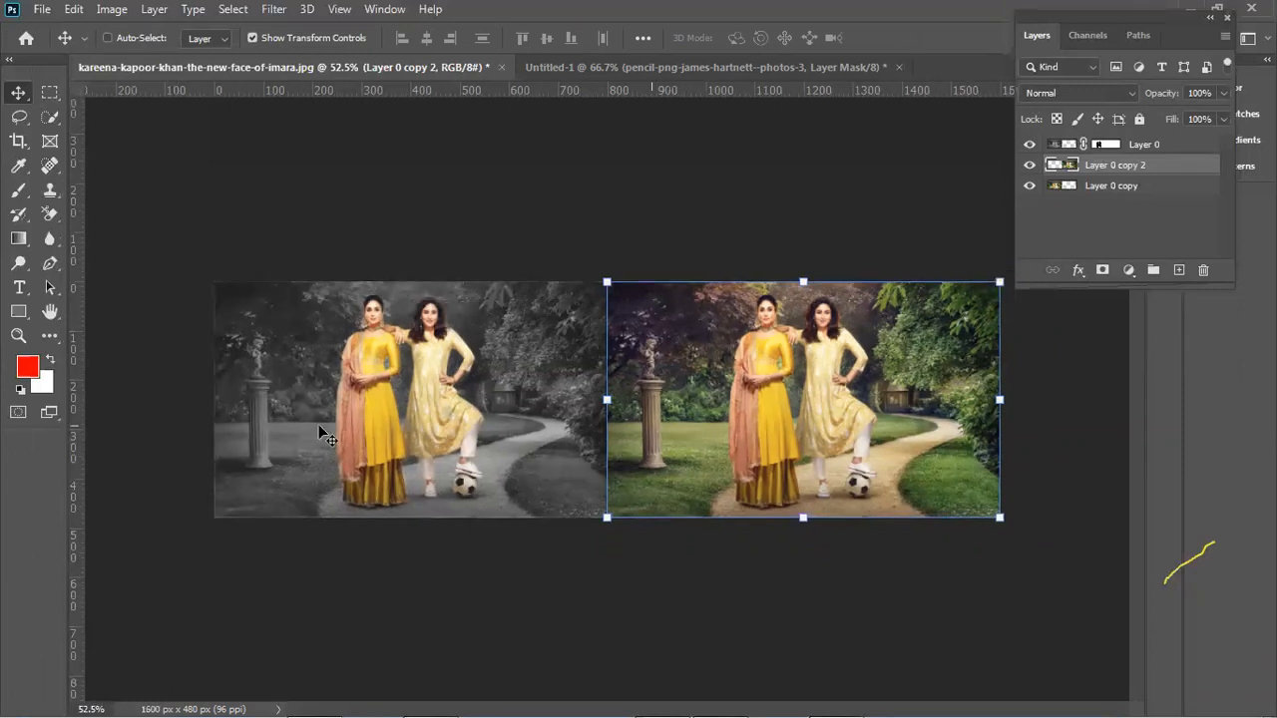
Extend the canvas downward to 1600 x 962 px and move the colour photo straight down into the new space.
{"action": "left_click", "coordinate": [18, 141]}
{"action": "left_click_drag", "start_coordinate": [627, 524], "coordinate": [607, 638]}
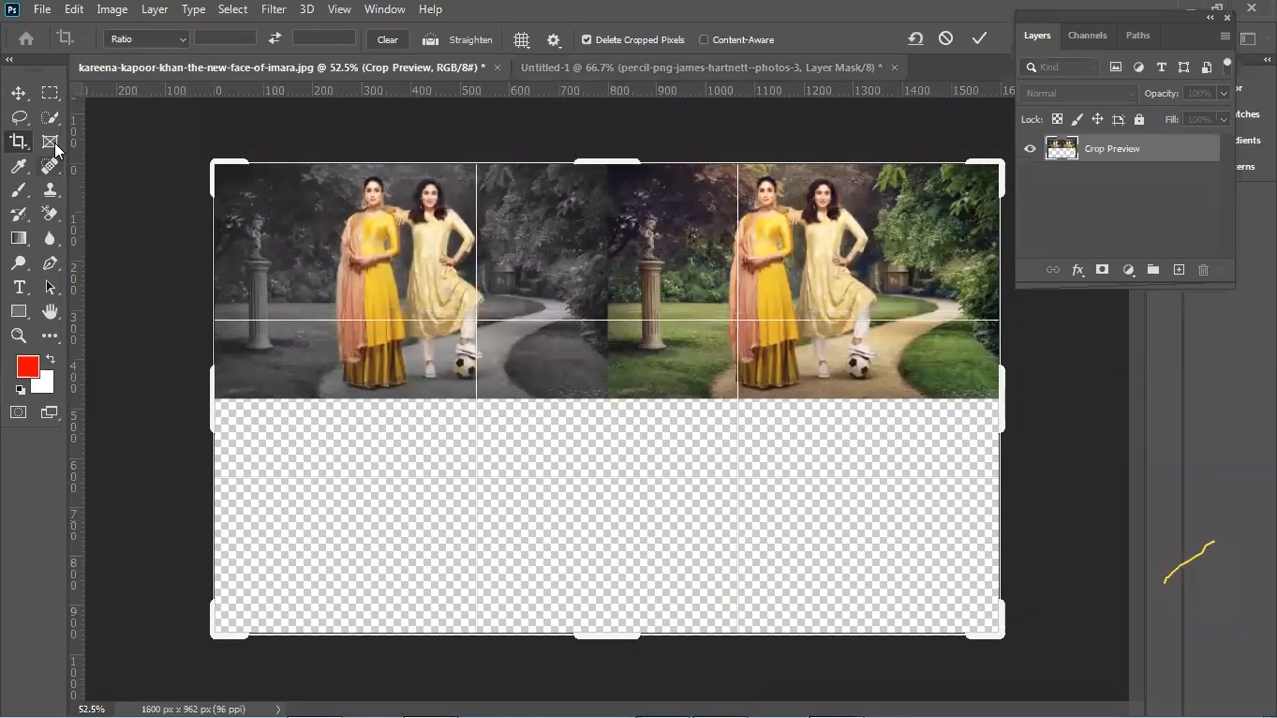
{"action": "left_click", "coordinate": [979, 39]}
{"action": "left_click", "coordinate": [18, 92]}
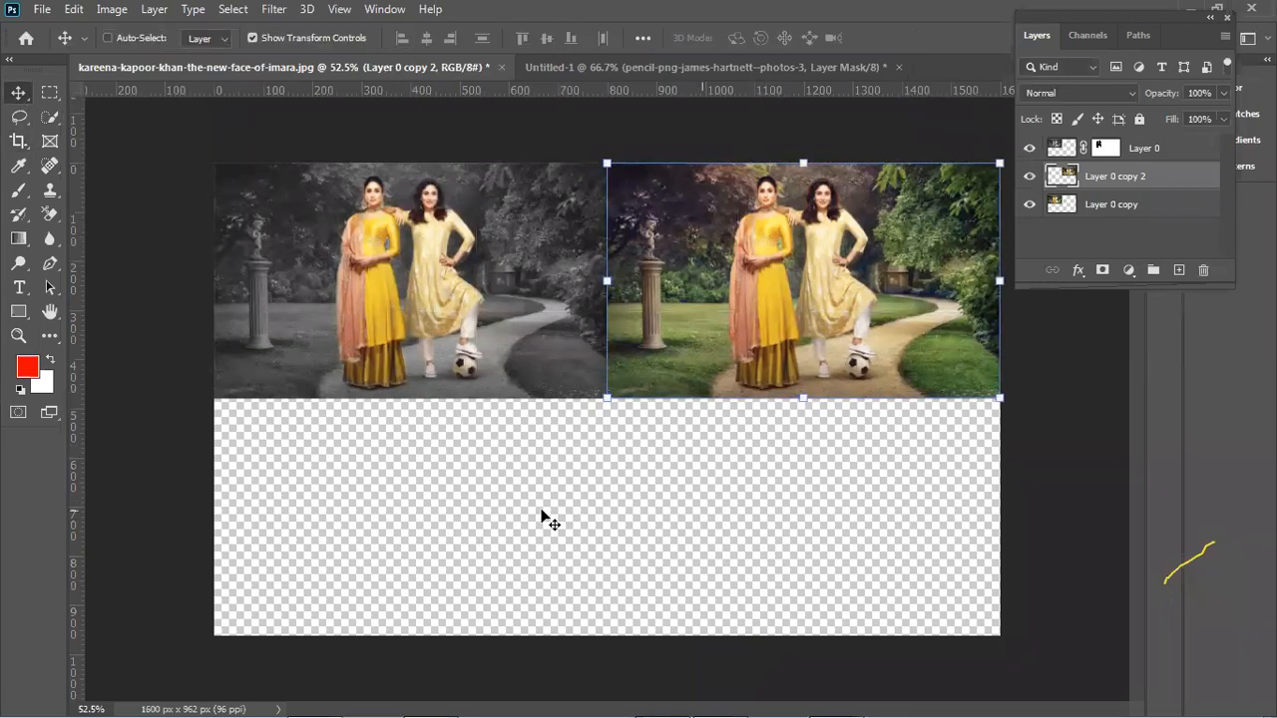
{"action": "left_click_drag", "start_coordinate": [772, 280], "coordinate": [770, 460]}
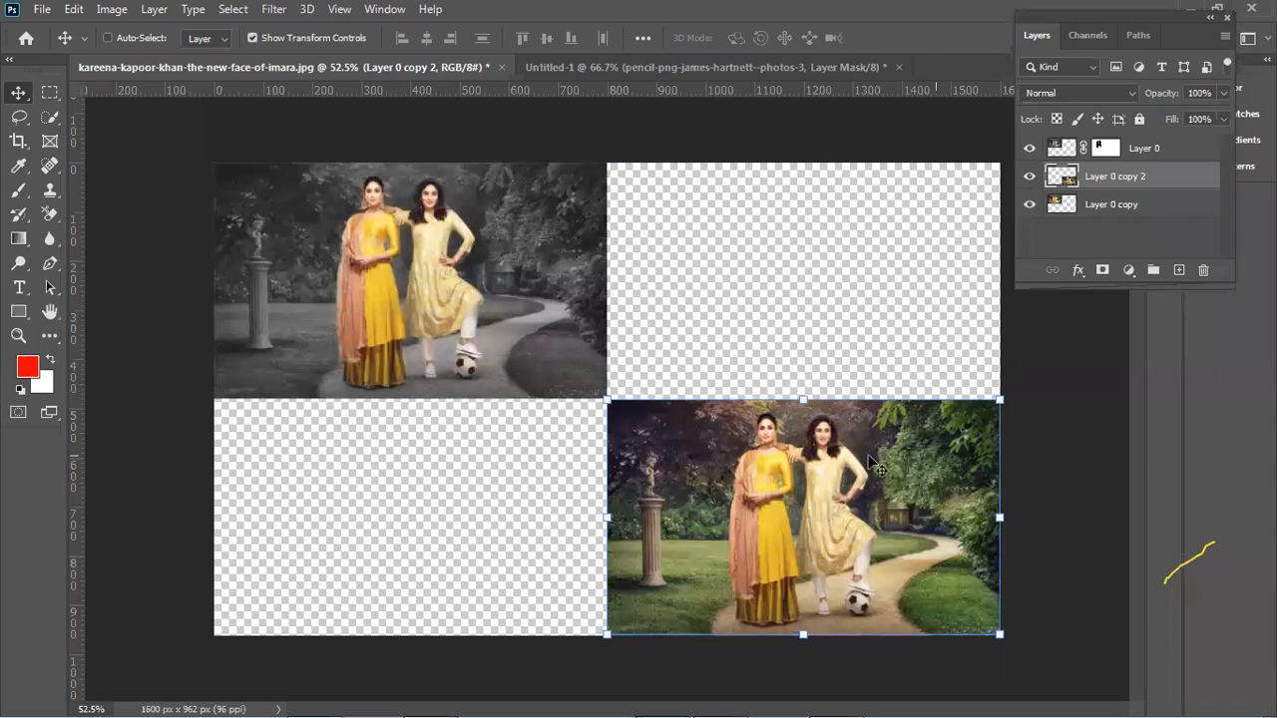
Delete the duplicated colour photo and undo all the comparison edits back to the single photo on its original canvas.
{"action": "key", "text": "Delete"}
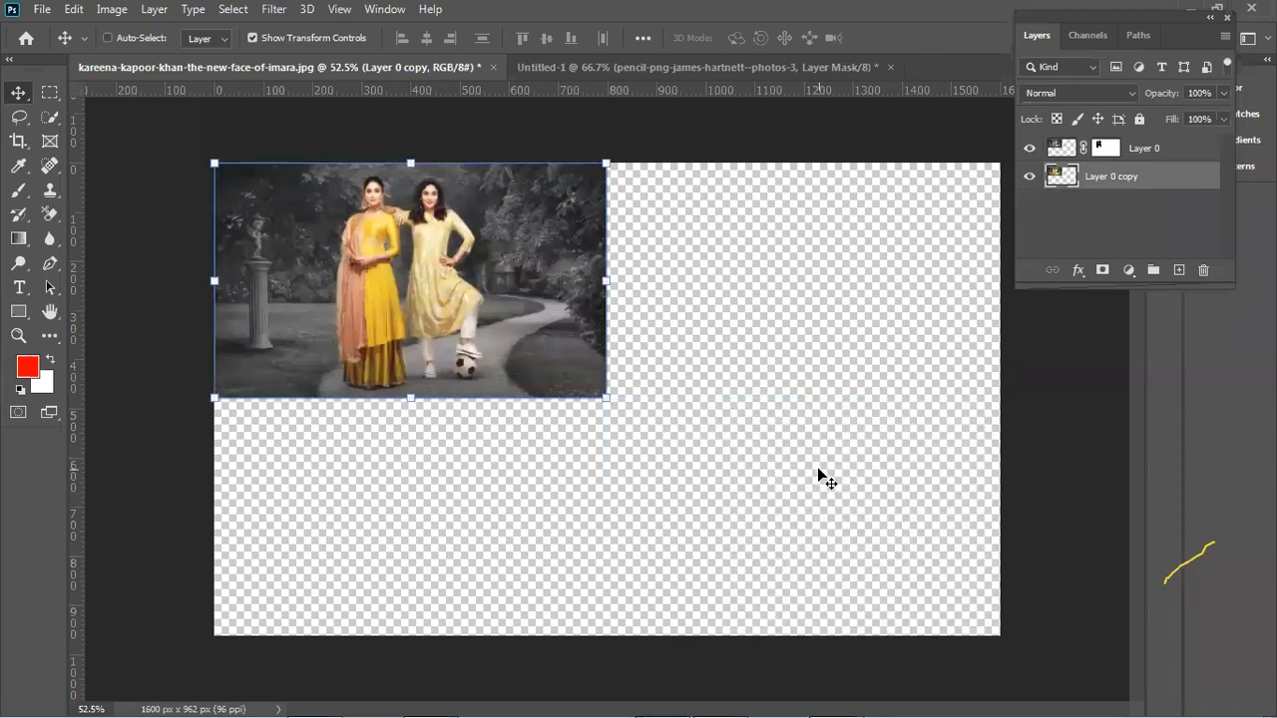
{"action": "key", "text": "ctrl+z"}
{"action": "key", "text": "ctrl+z"}
{"action": "key", "text": "ctrl+z"}
{"action": "key", "text": "ctrl+z"}
{"action": "key", "text": "ctrl+z"}
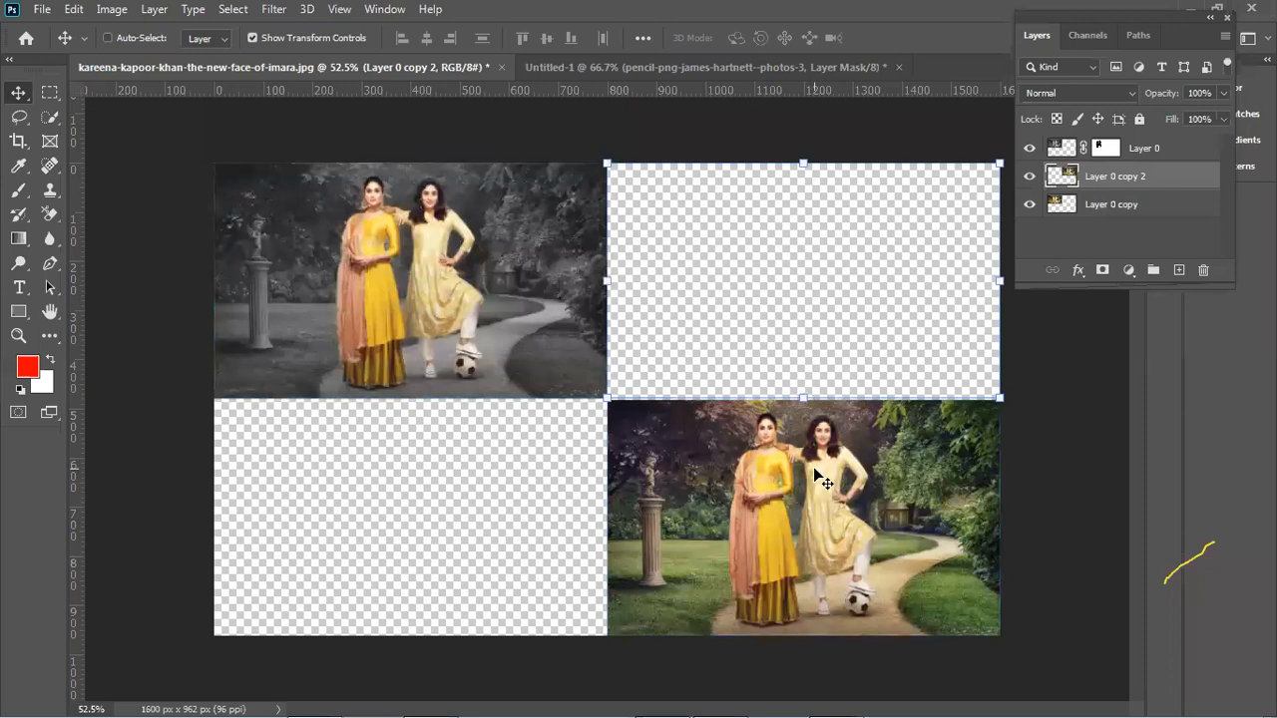
{"action": "key", "text": "ctrl+z"}
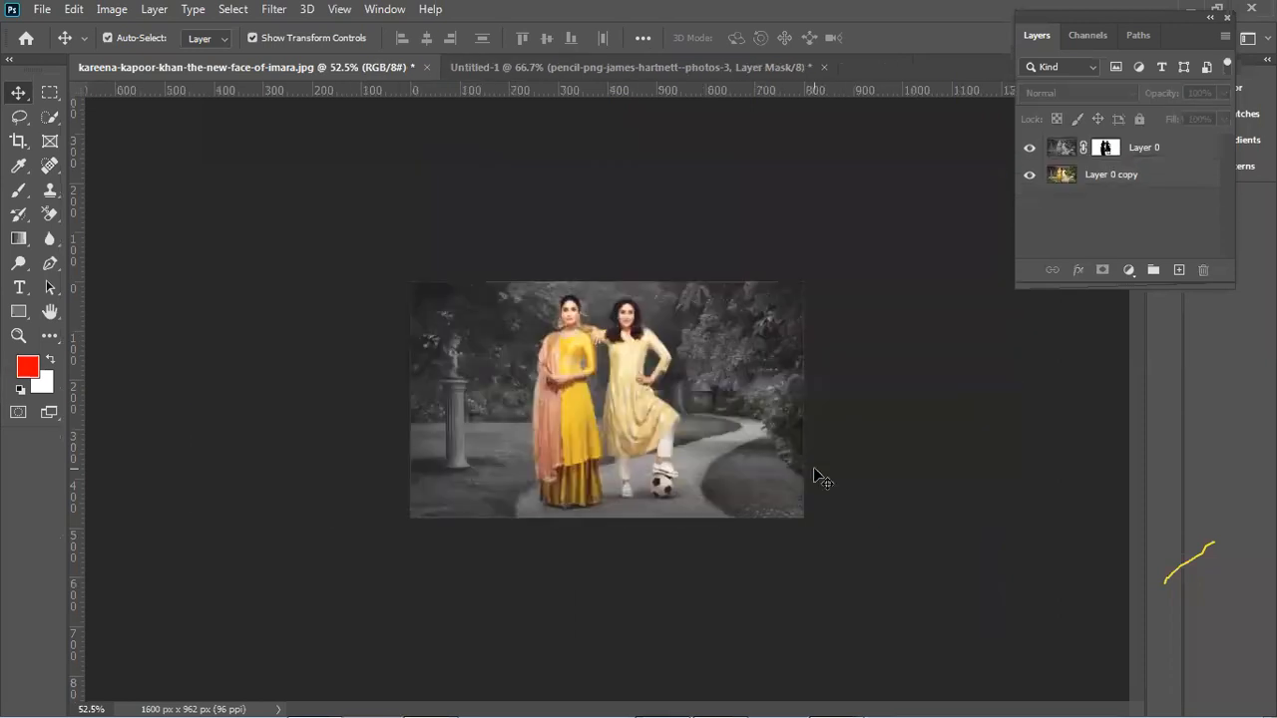
Save a JPEG copy of the selective-colour photo to the Desktop as cc, with maximum quality 12.
{"action": "scroll", "coordinate": [511, 362], "scroll_direction": "up", "scroll_amount": 7}
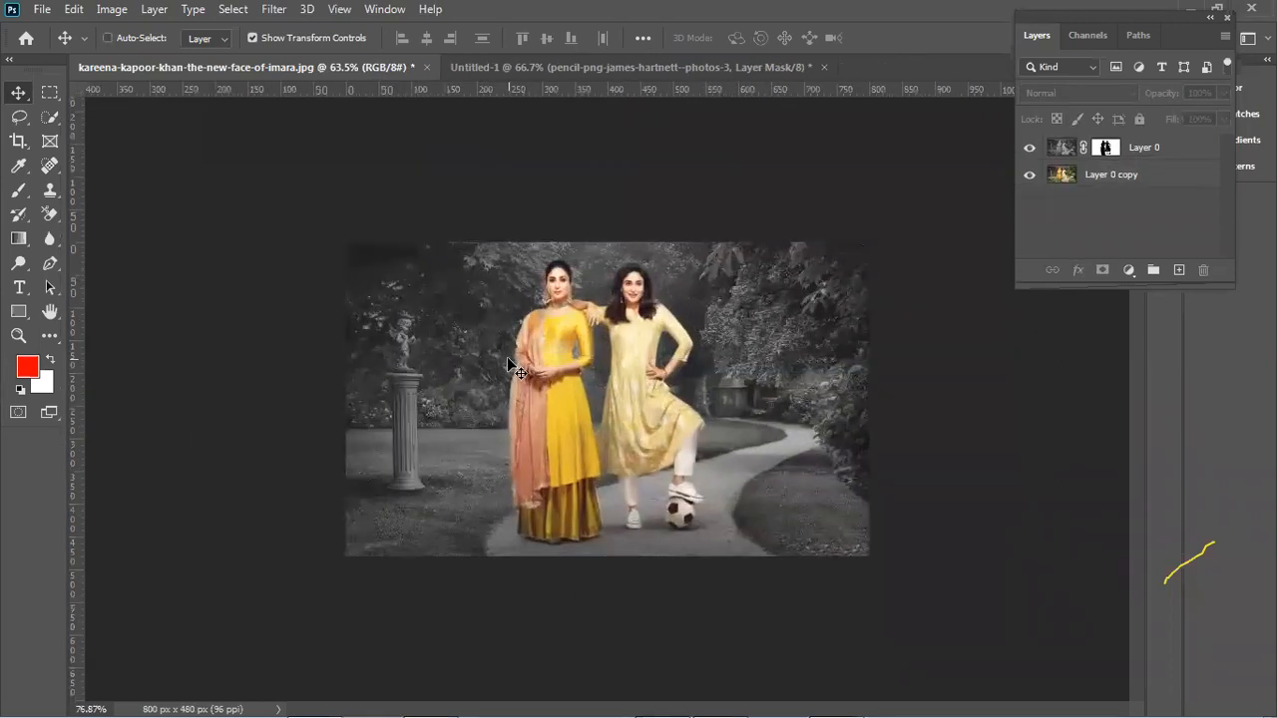
{"action": "left_click", "coordinate": [50, 12]}
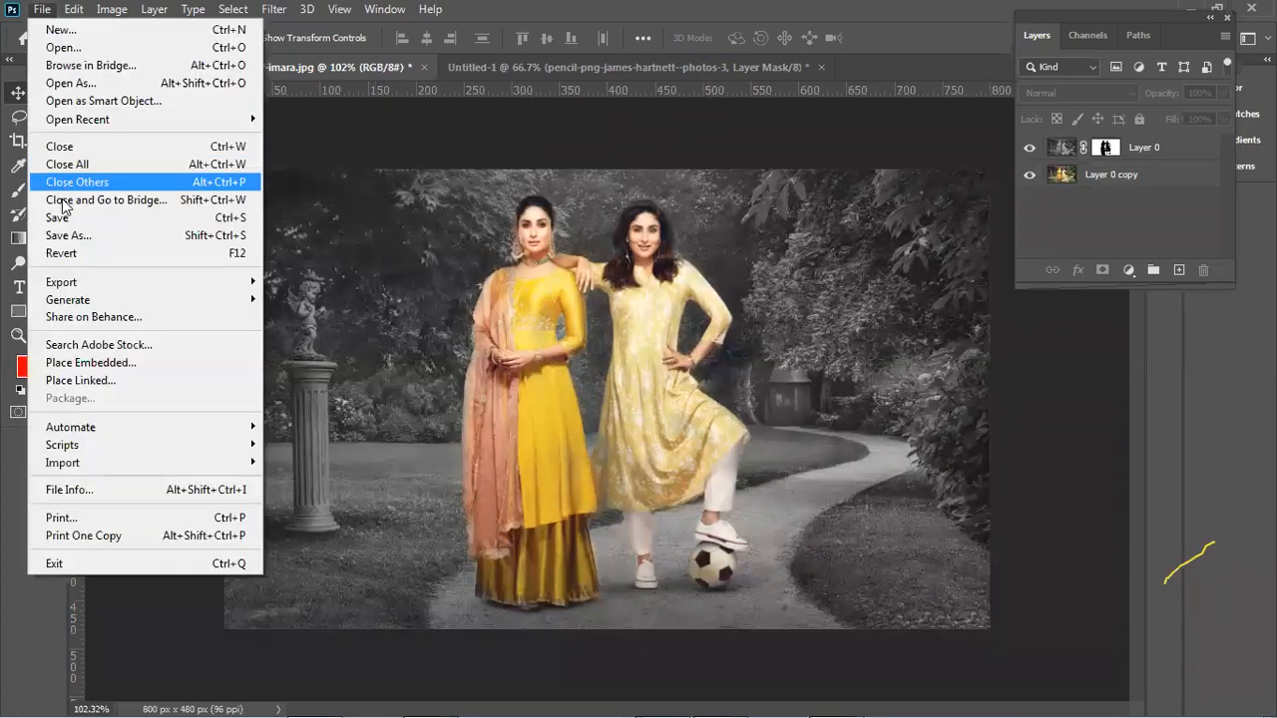
{"action": "left_click", "coordinate": [73, 237]}
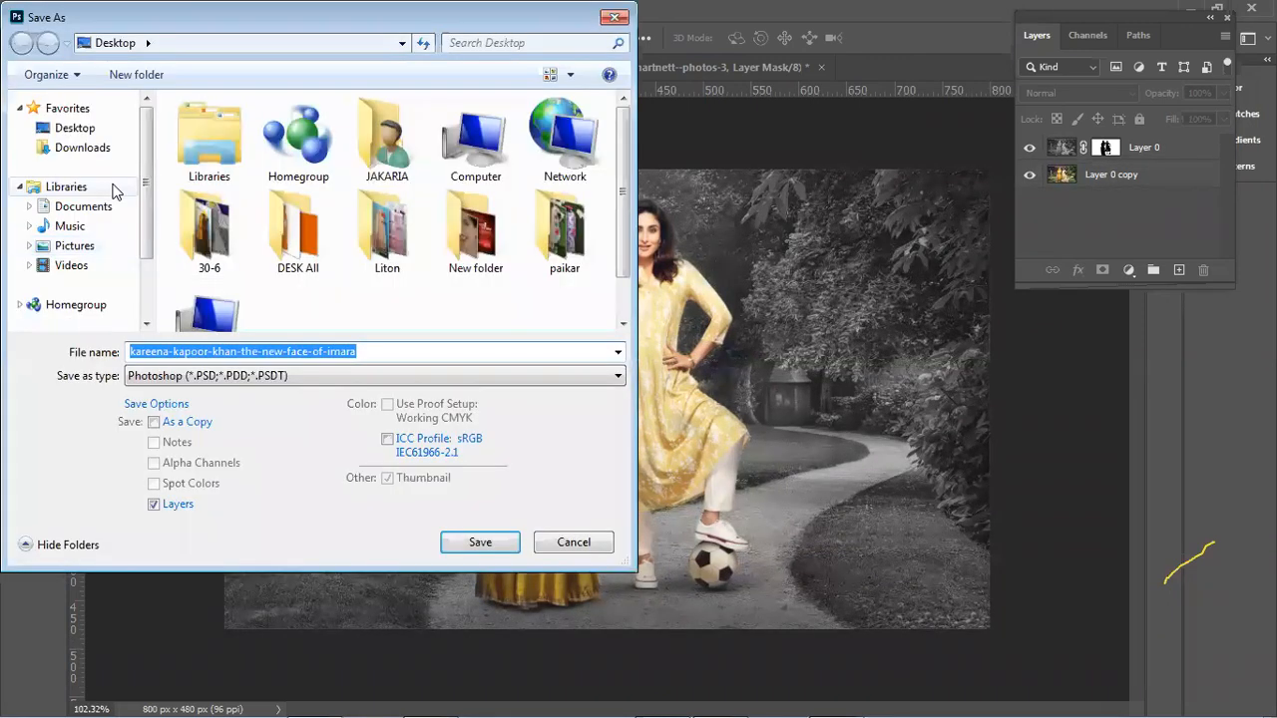
{"action": "left_click", "coordinate": [80, 128]}
{"action": "left_click", "coordinate": [329, 375]}
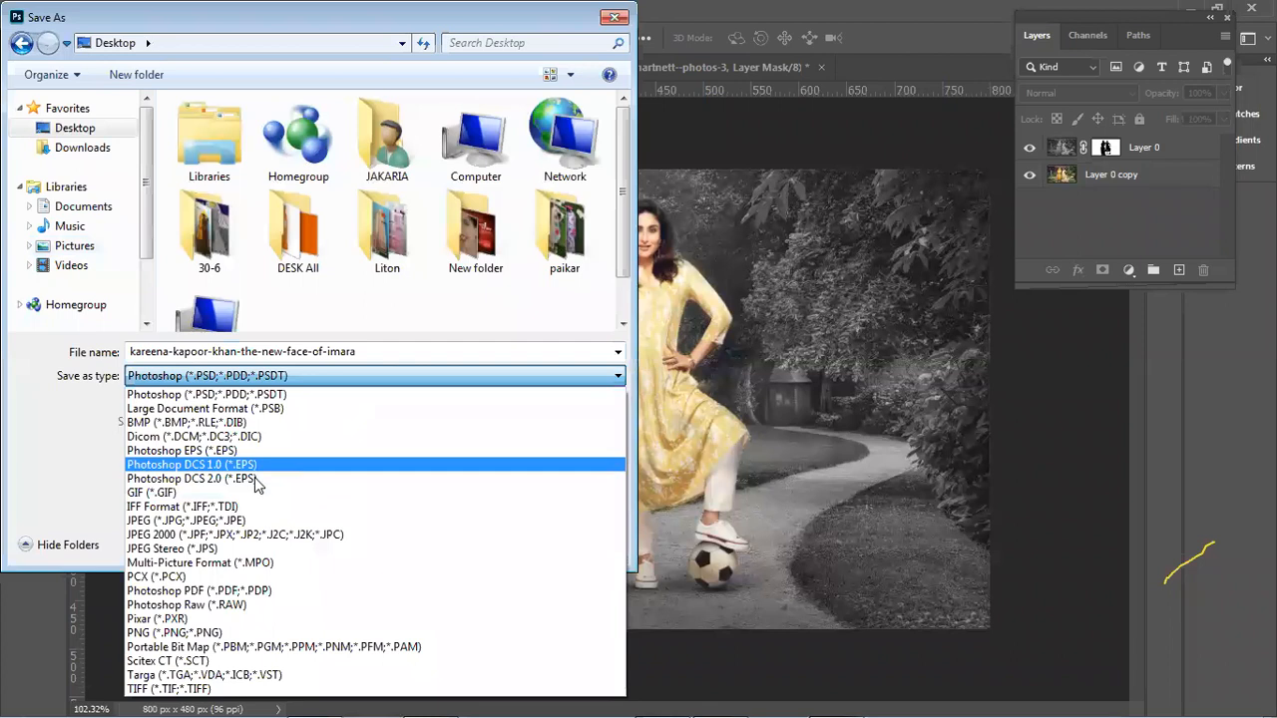
{"action": "left_click", "coordinate": [232, 520]}
{"action": "double_click", "coordinate": [342, 351]}
{"action": "type", "text": "cc"}
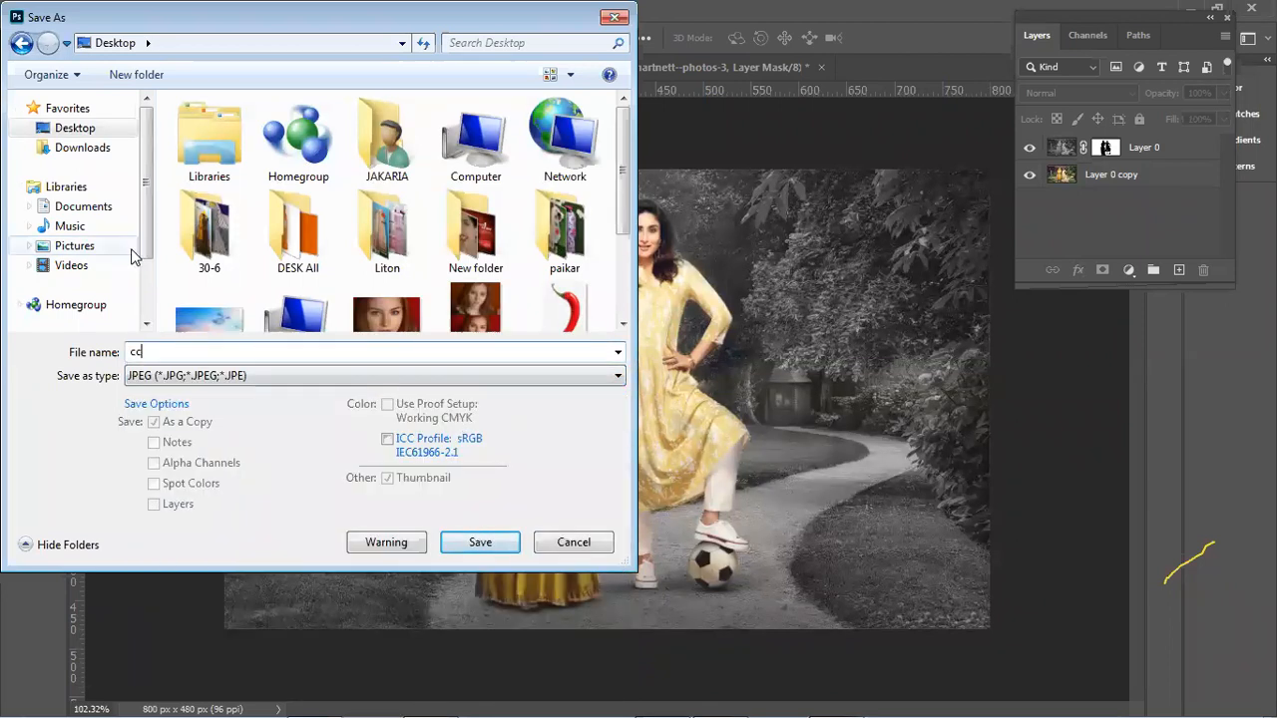
{"action": "left_click", "coordinate": [467, 542]}
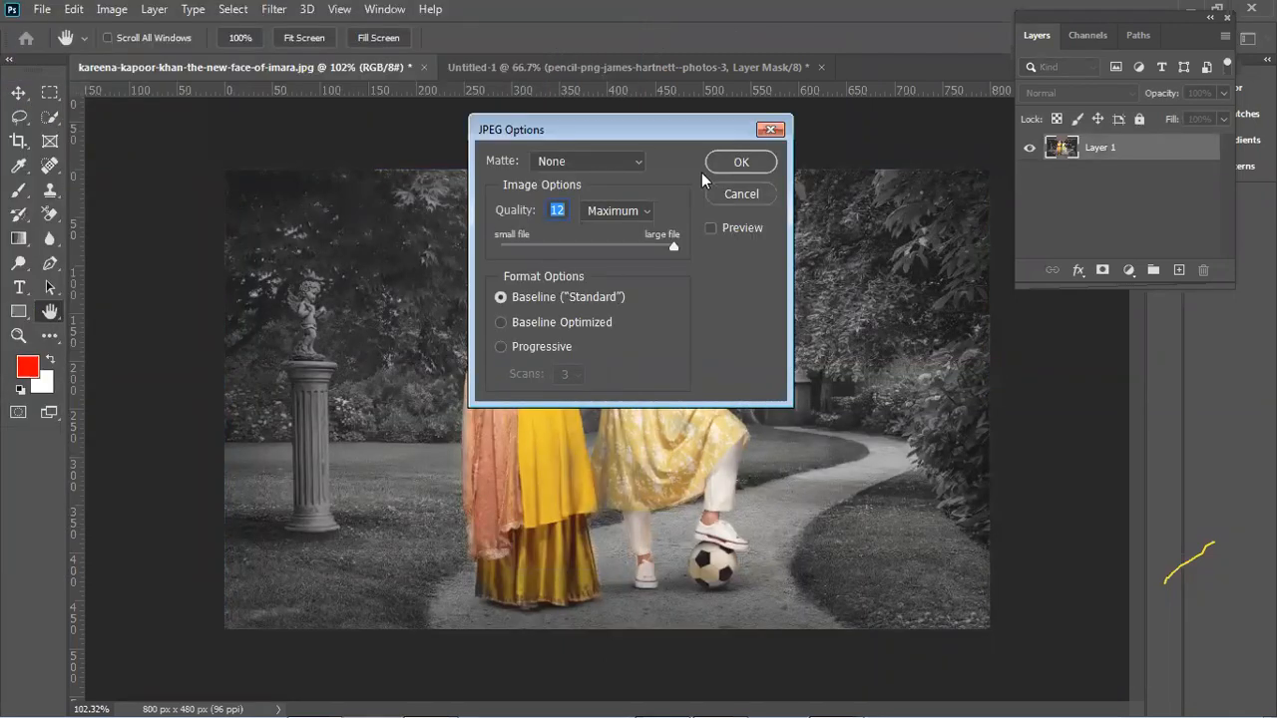
{"action": "left_click", "coordinate": [731, 168]}
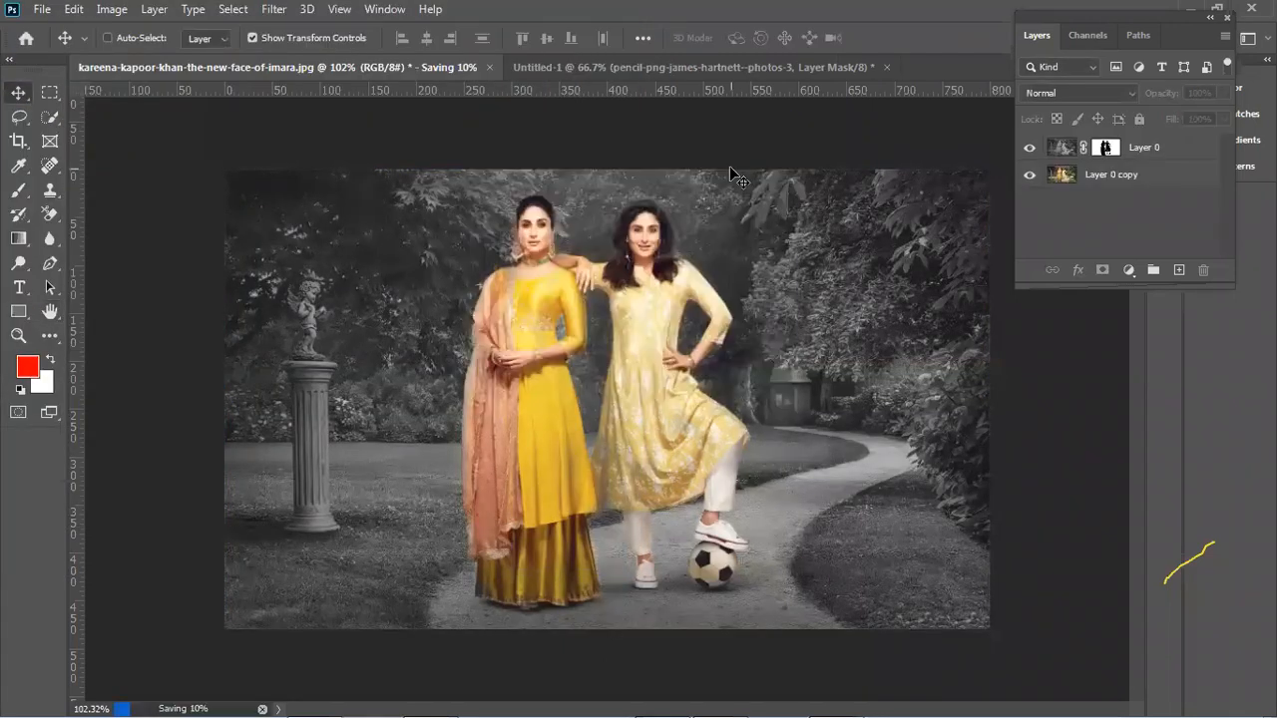
Extend the canvas with the Crop tool to 864 x 518 px, trying the Original Ratio preset and returning to Ratio.
{"action": "left_click", "coordinate": [19, 141]}
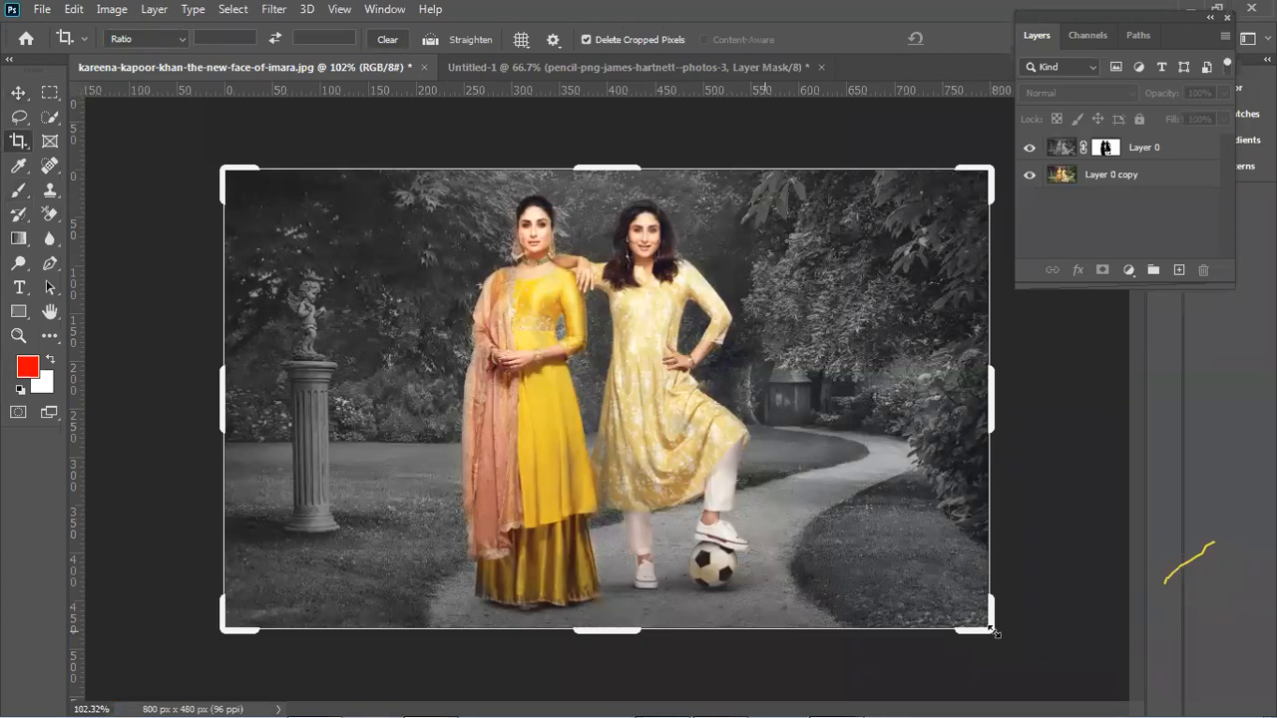
{"action": "left_click_drag", "start_coordinate": [993, 631], "coordinate": [1022, 631]}
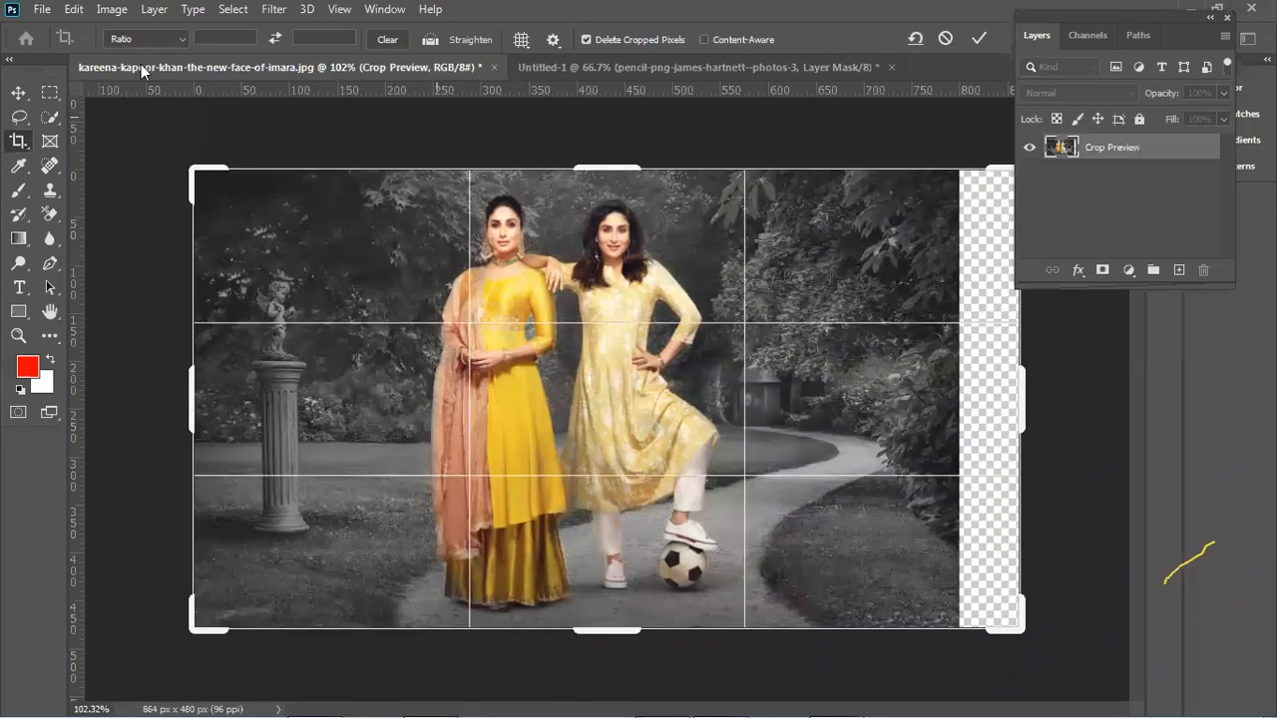
{"action": "left_click", "coordinate": [169, 38]}
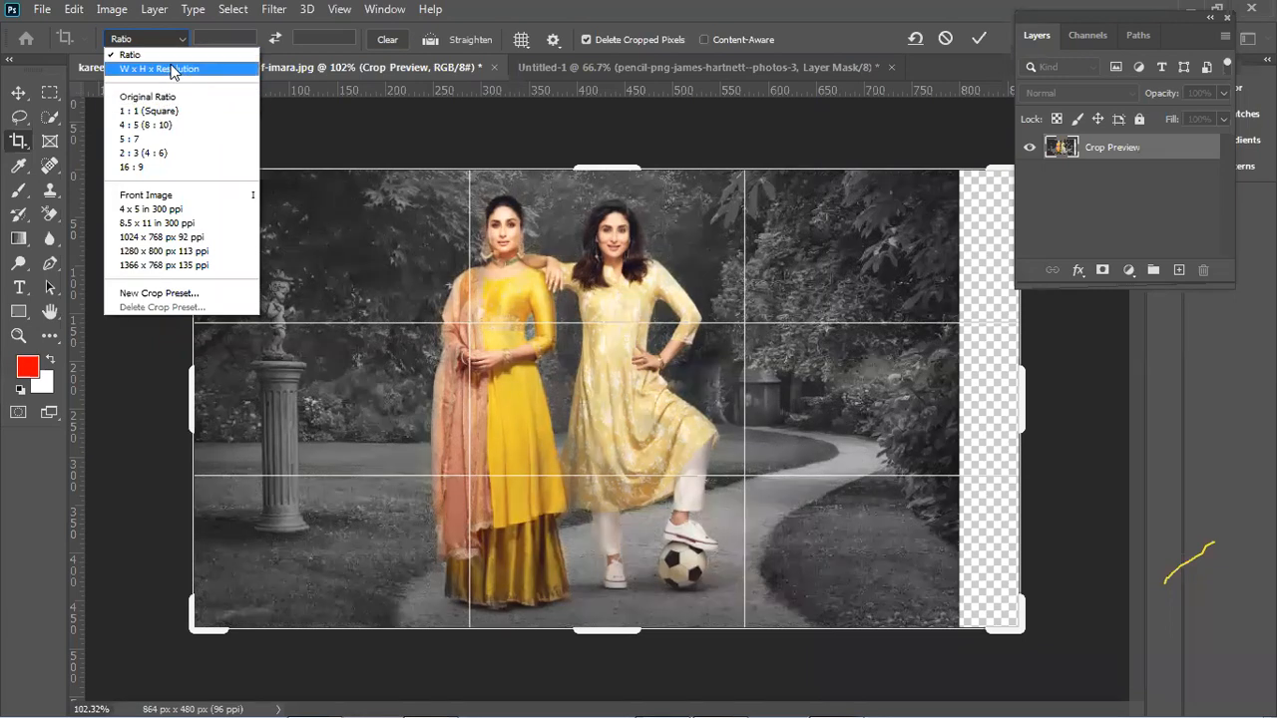
{"action": "left_click", "coordinate": [170, 95]}
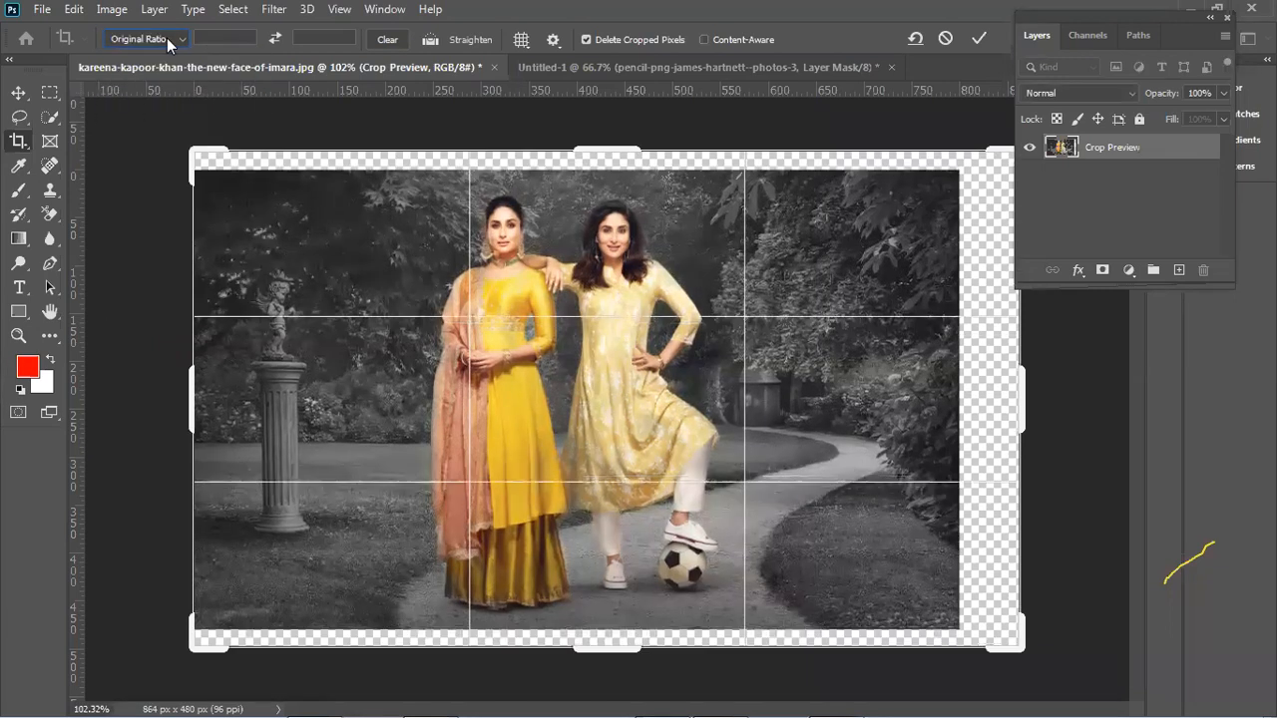
{"action": "left_click", "coordinate": [167, 51]}
{"action": "left_click", "coordinate": [167, 51]}
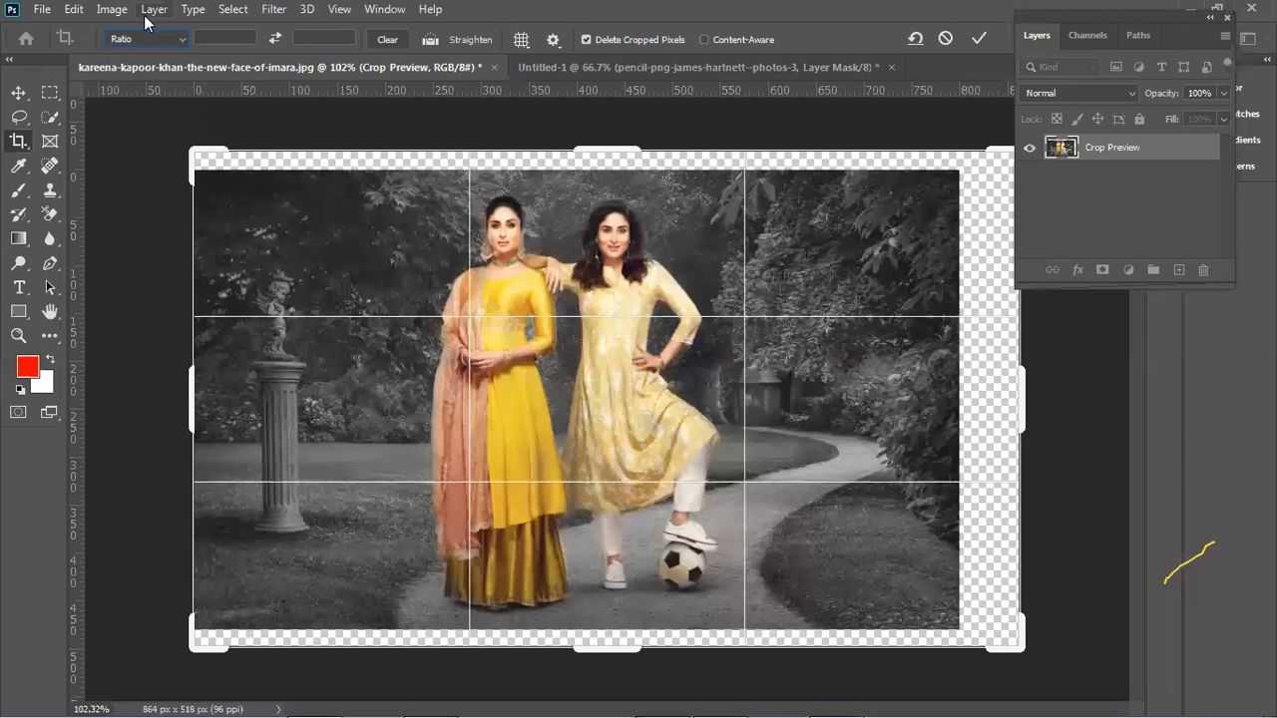
{"action": "left_click", "coordinate": [155, 40]}
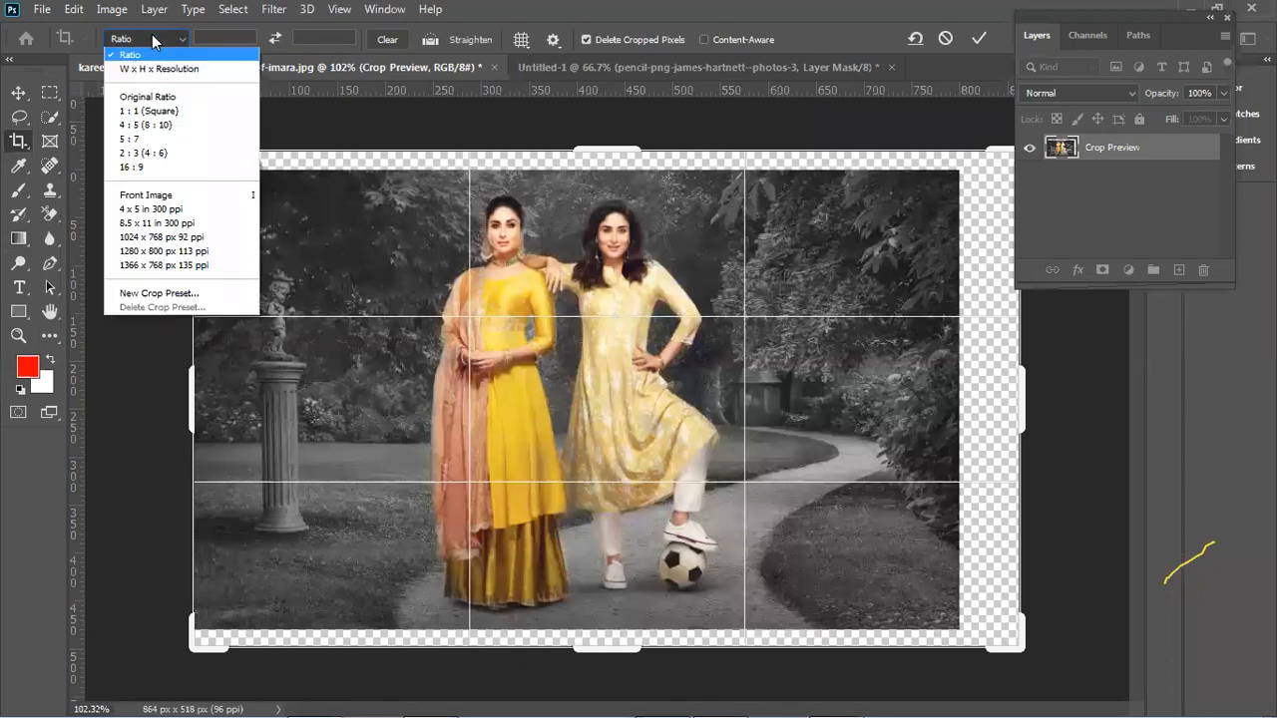
{"action": "left_click", "coordinate": [157, 37]}
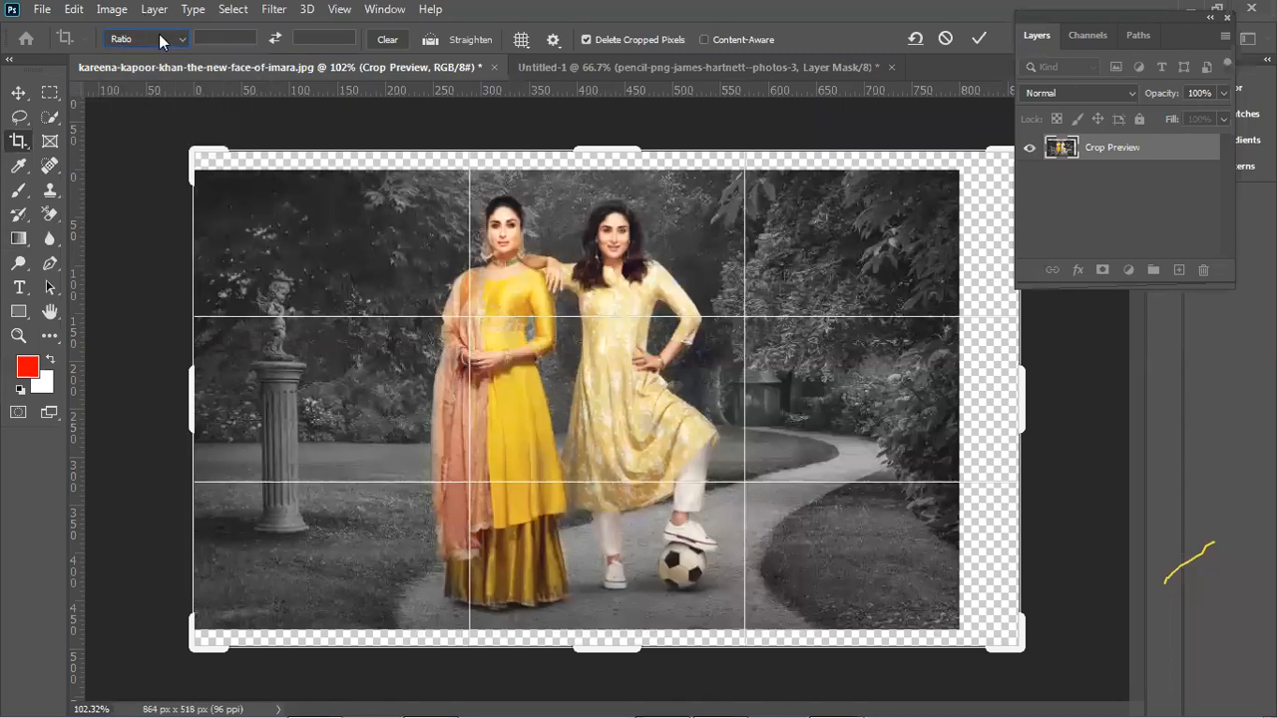
{"action": "left_click", "coordinate": [982, 36]}
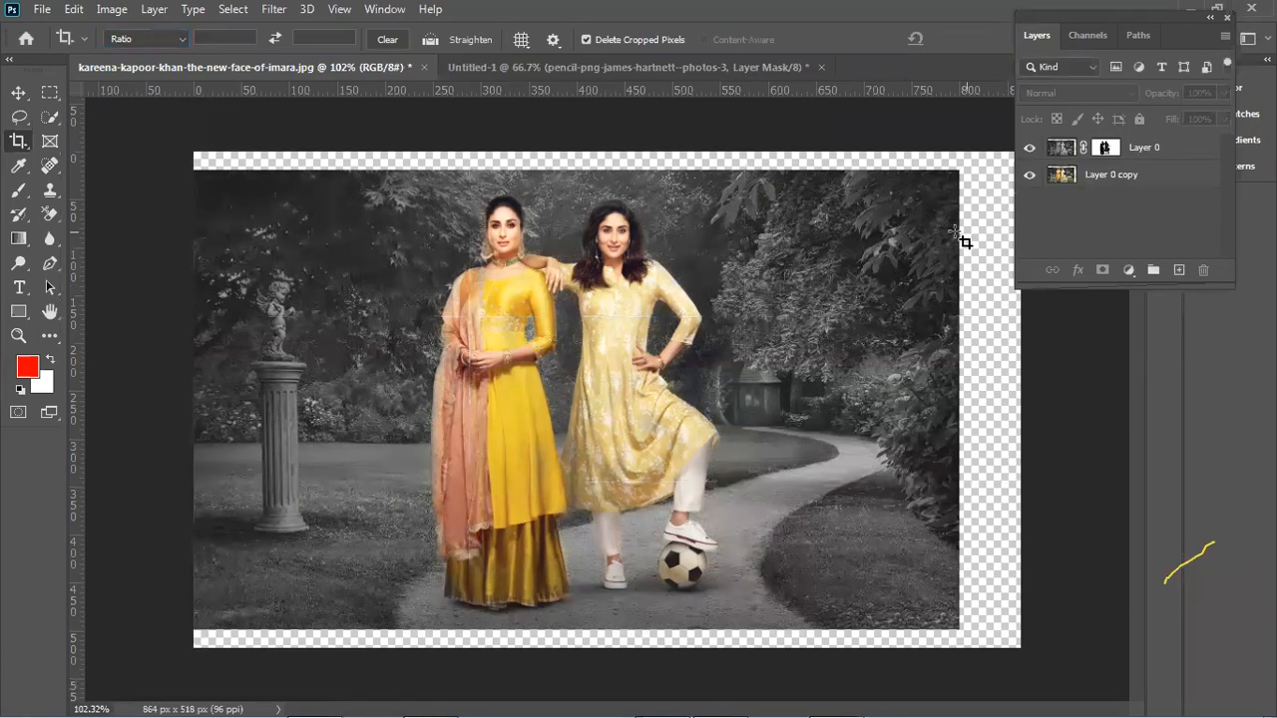
Move the Layers panel clear of the window controls, switch to the desktop and view the exported cc image.
{"action": "left_click_drag", "start_coordinate": [1192, 18], "coordinate": [1183, 180]}
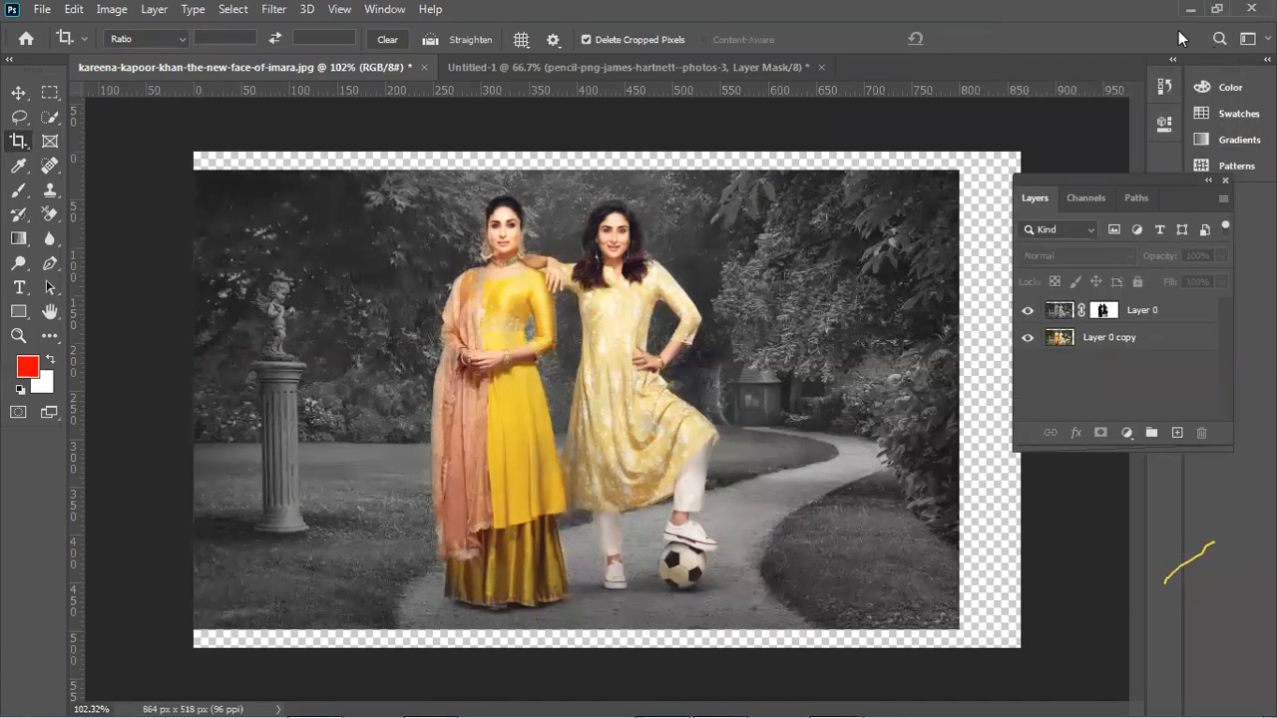
{"action": "left_click", "coordinate": [1190, 8]}
{"action": "left_click", "coordinate": [1202, 14]}
{"action": "left_click", "coordinate": [125, 554]}
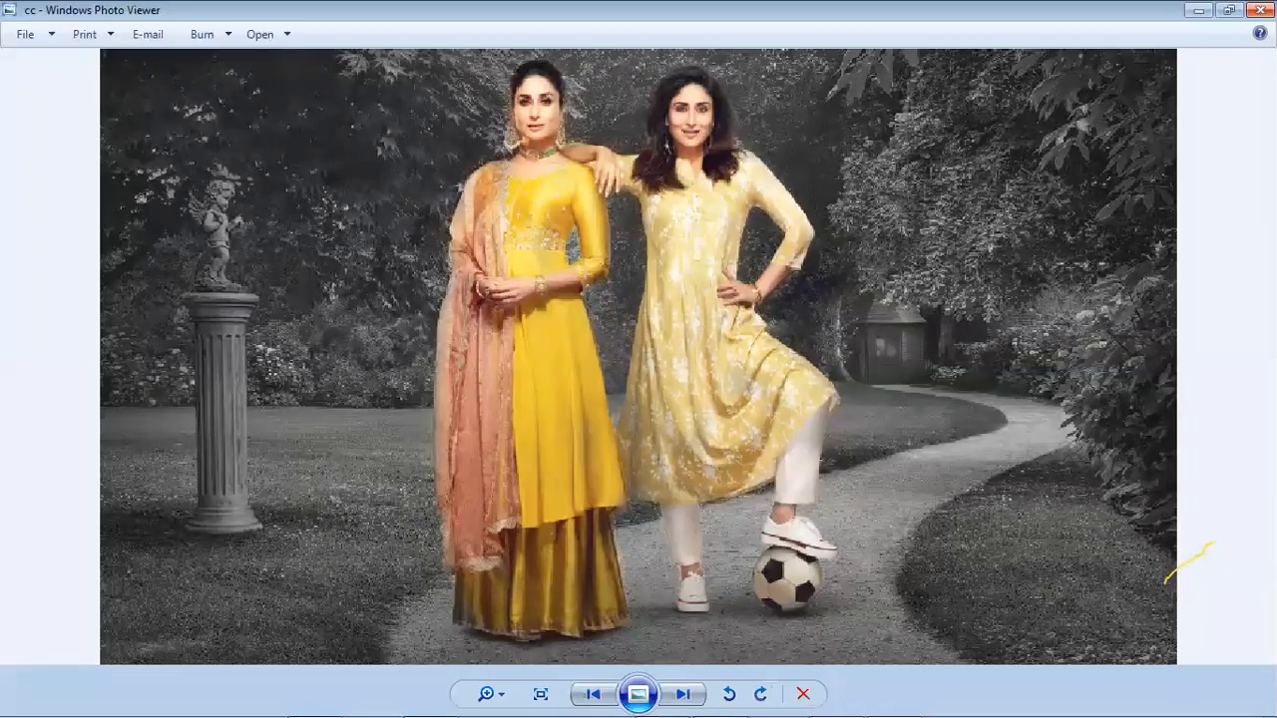
{"action": "key", "text": "alt+F4"}
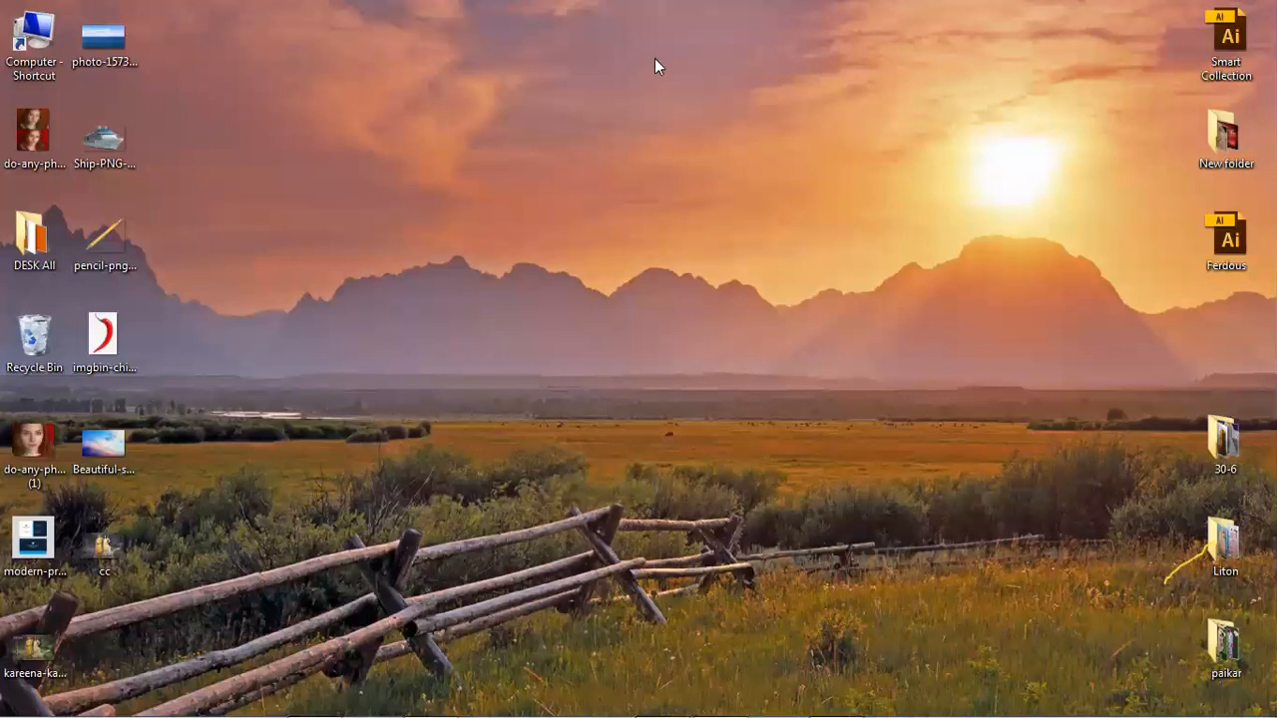
Place the original photo and the cc image side by side in the empty middle of the desktop.
{"action": "left_click_drag", "start_coordinate": [110, 550], "coordinate": [387, 449]}
{"action": "left_click_drag", "start_coordinate": [52, 644], "coordinate": [312, 454]}
{"action": "left_click_drag", "start_coordinate": [484, 471], "coordinate": [287, 447]}
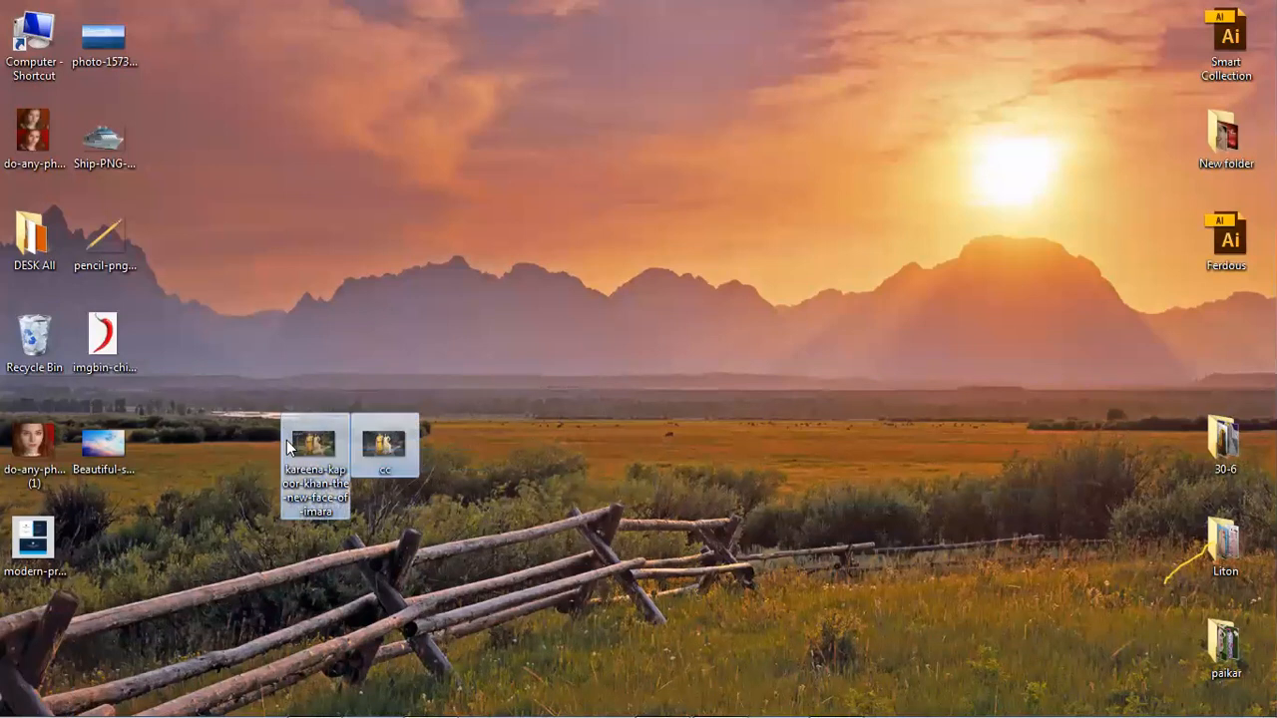
{"action": "left_click", "coordinate": [427, 696]}
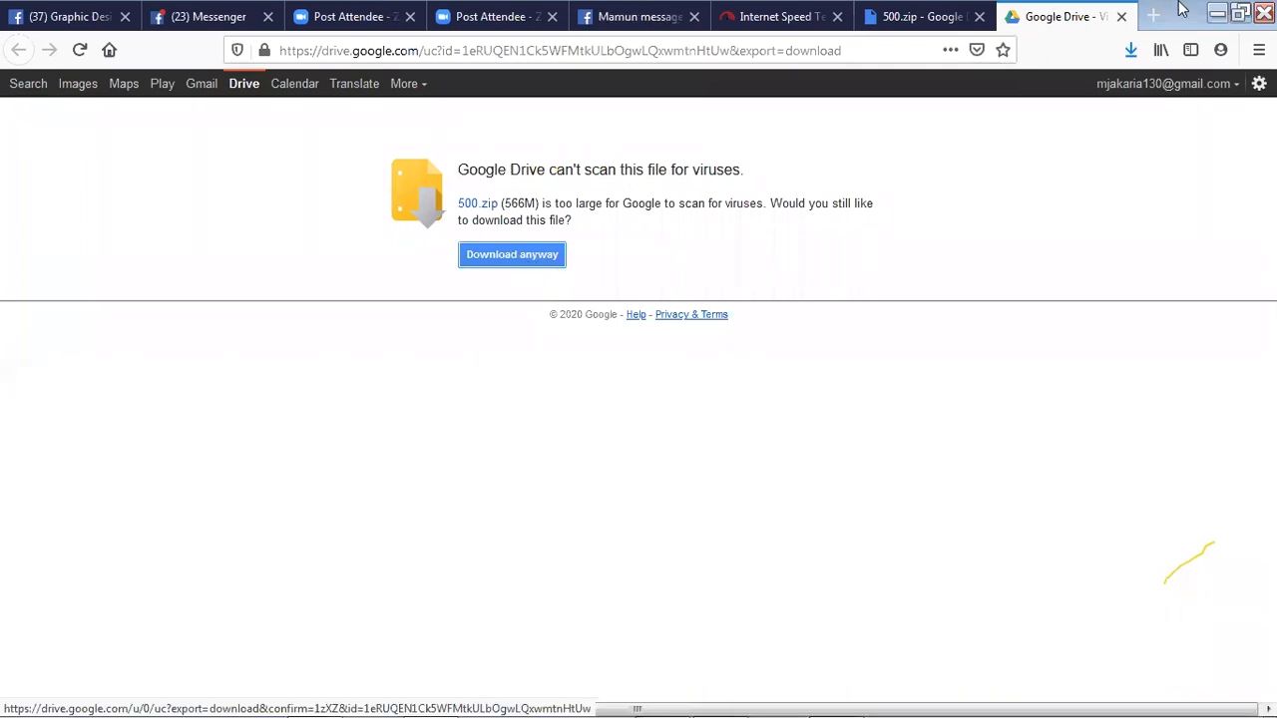
{"action": "left_click", "coordinate": [1217, 12]}
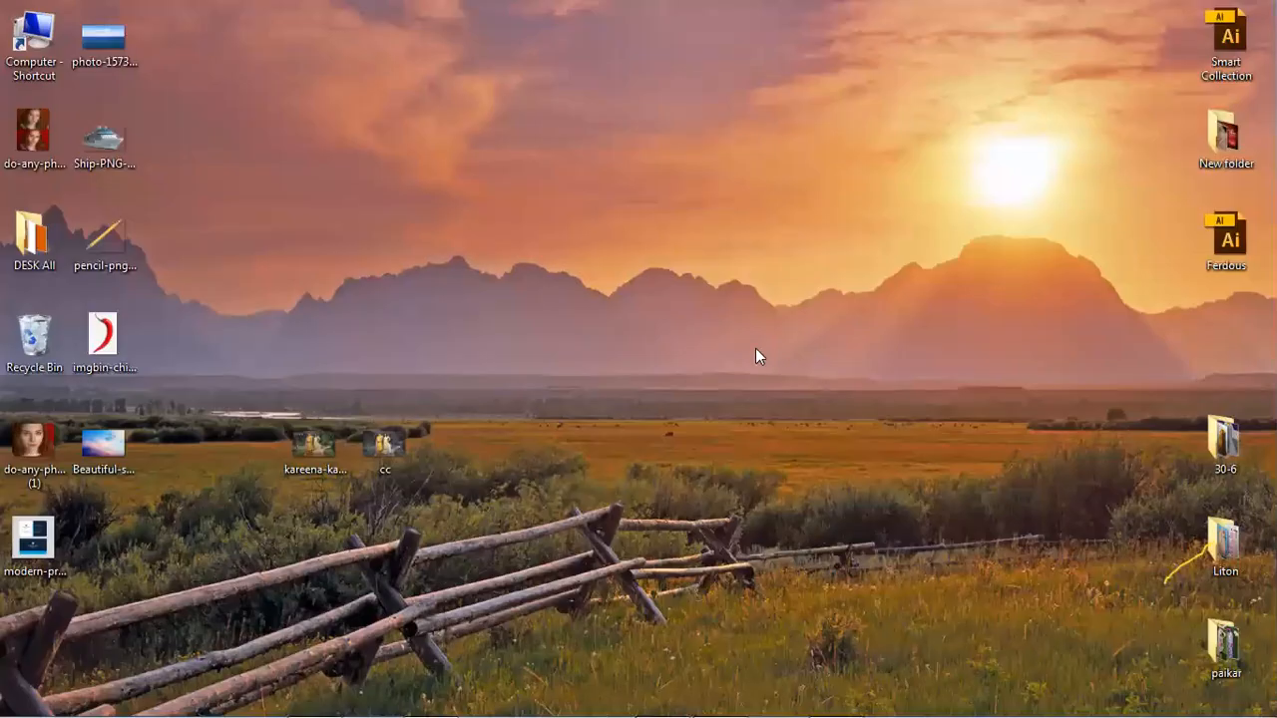
Open the original photo in Windows Photo Viewer and flip between it and cc to compare them.
{"action": "double_click", "coordinate": [313, 444]}
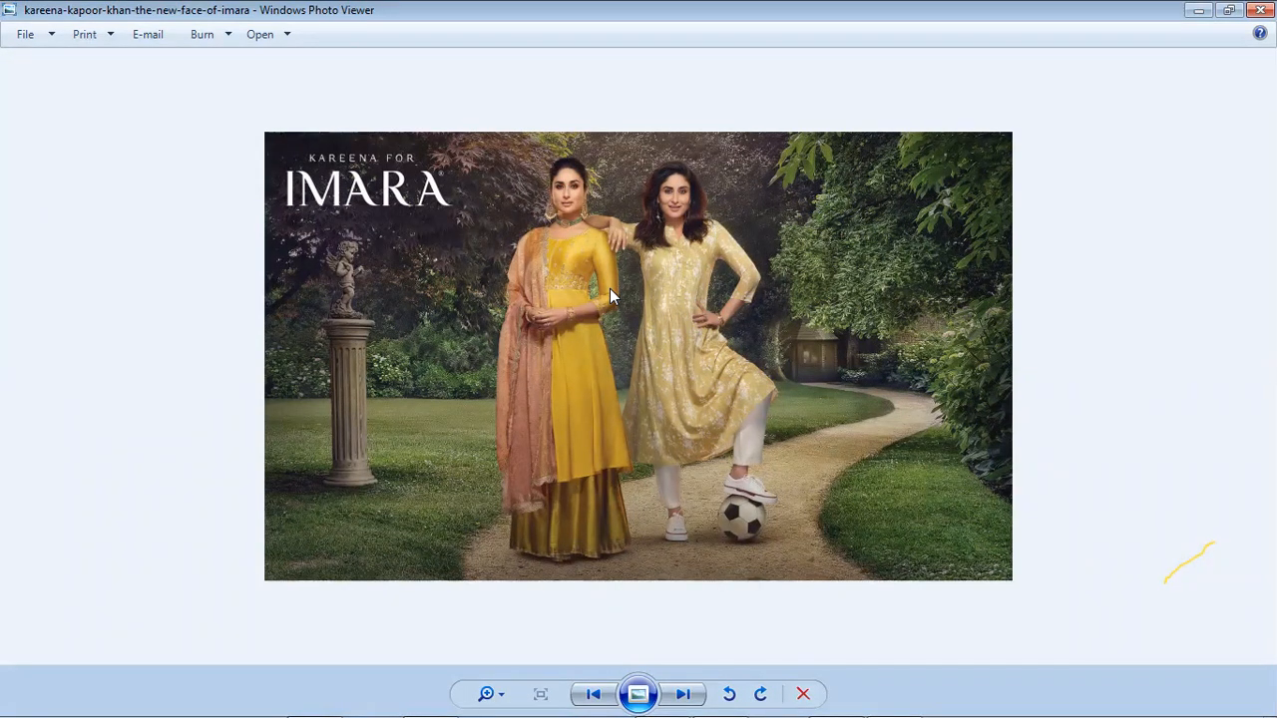
{"action": "left_click", "coordinate": [683, 696]}
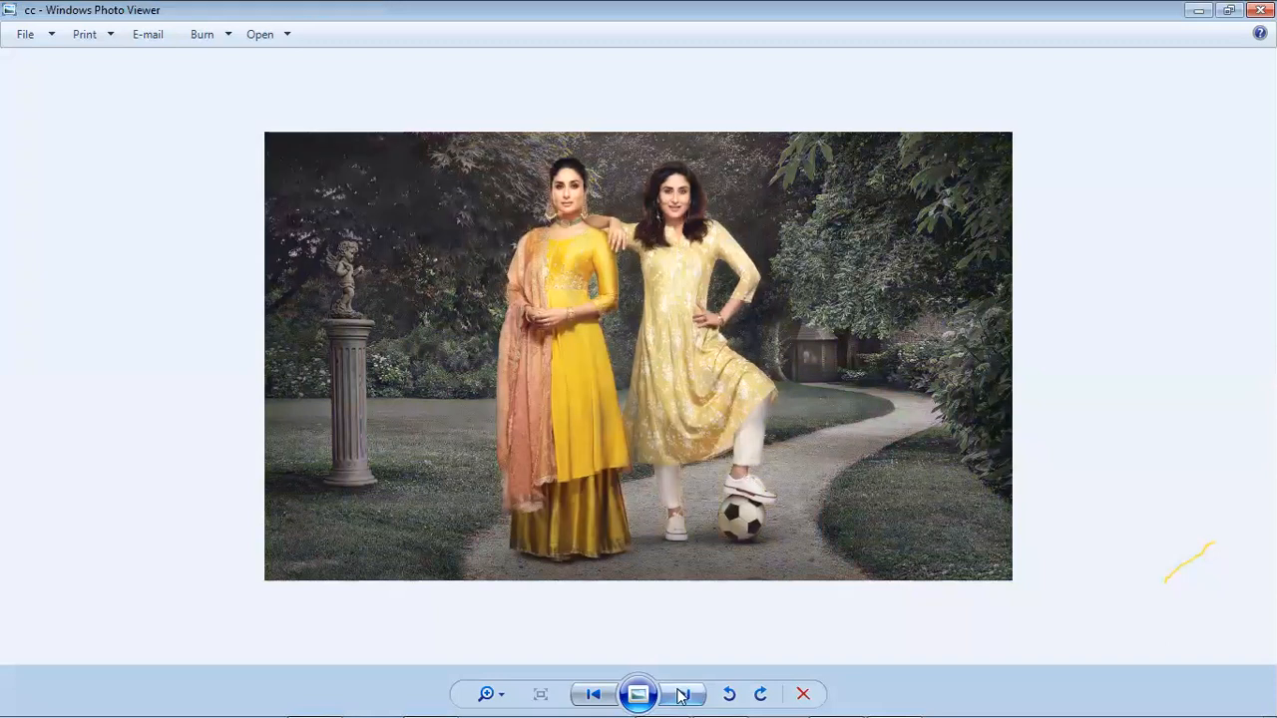
{"action": "left_click", "coordinate": [683, 696]}
{"action": "left_click", "coordinate": [684, 695]}
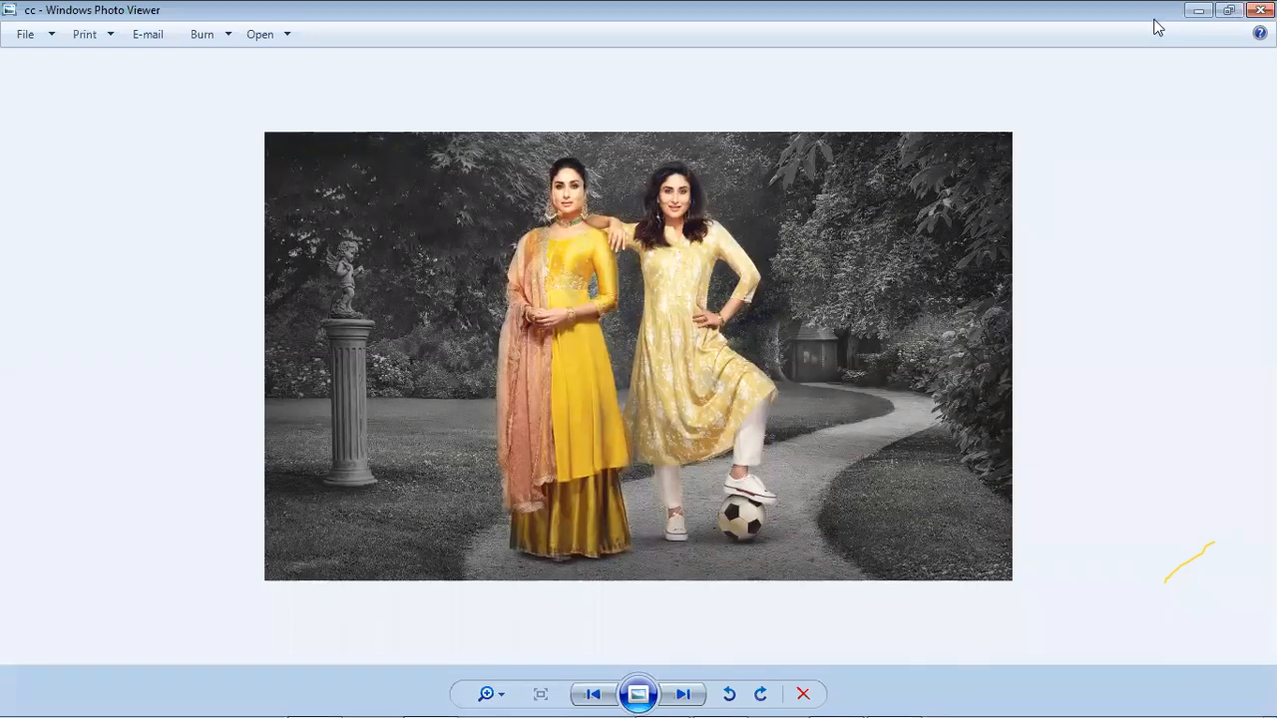
{"action": "key", "text": "alt+Tab"}
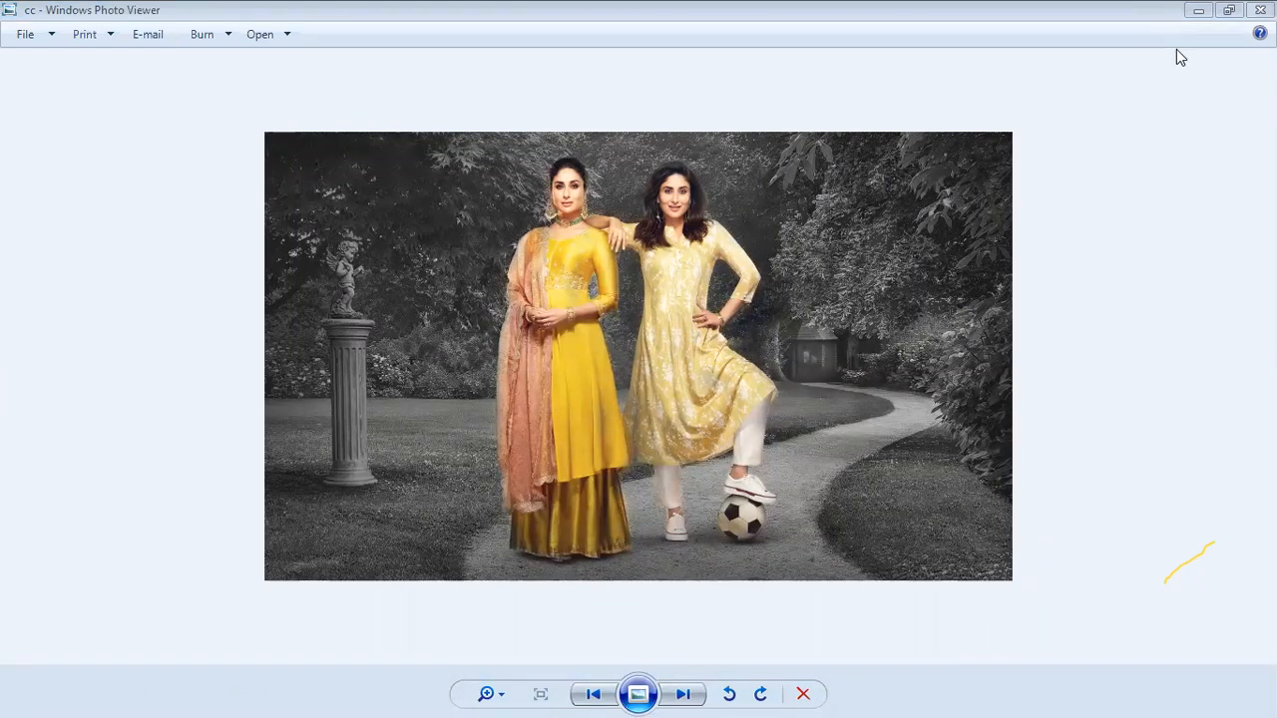
{"action": "left_click", "coordinate": [1198, 10]}
Switch back to Photoshop, hide the masked Layer 0, and duplicate the full-colour Layer 0 copy twice.
{"action": "mouse_move", "coordinate": [374, 699]}
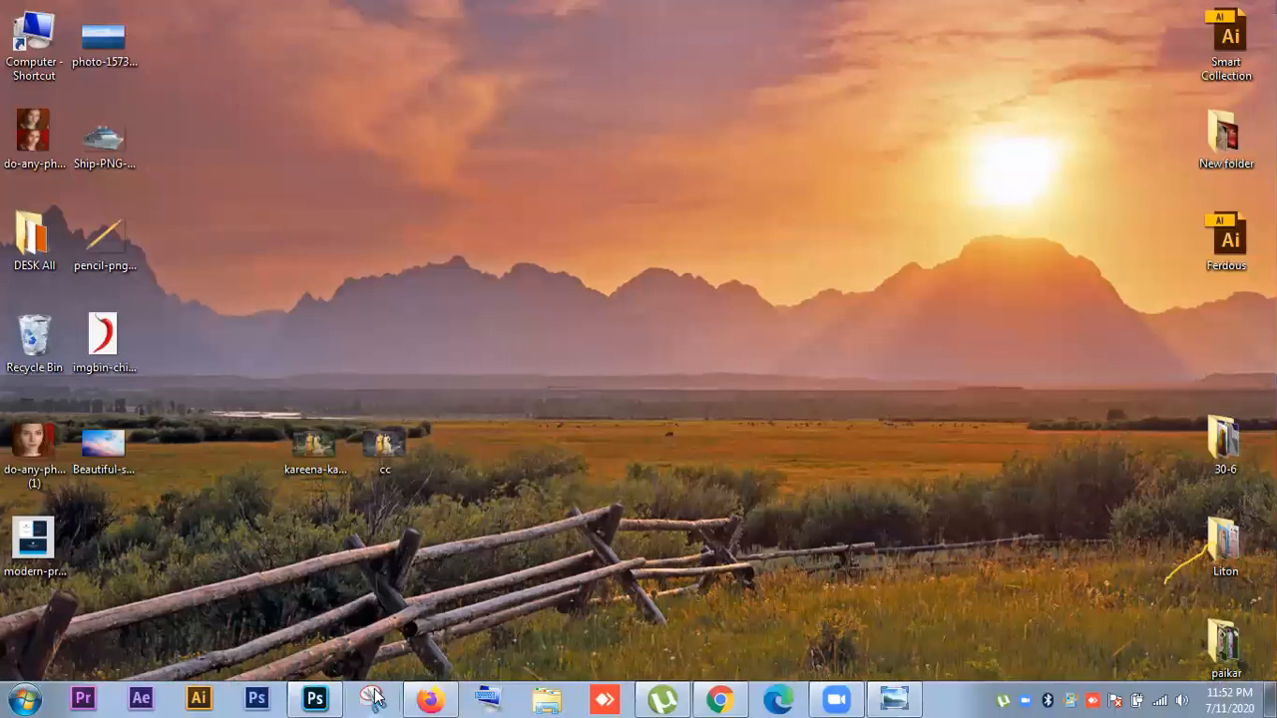
{"action": "left_click", "coordinate": [314, 698]}
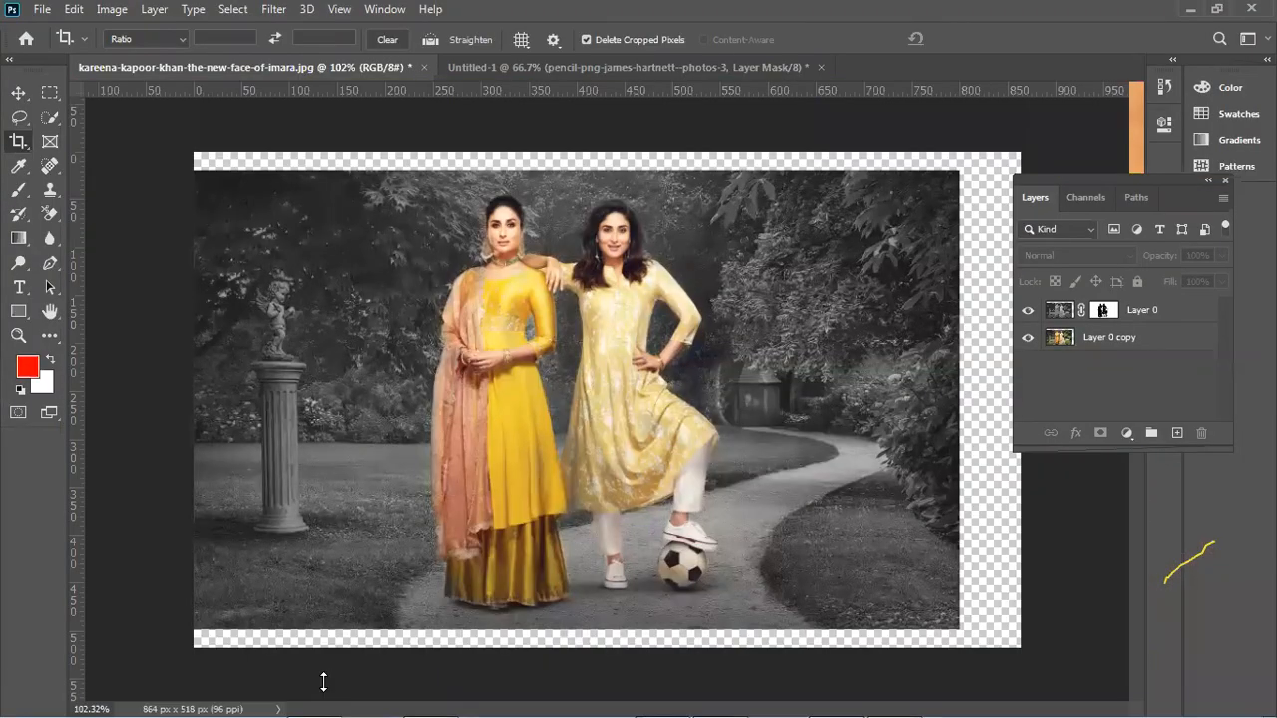
{"action": "left_click", "coordinate": [1027, 312]}
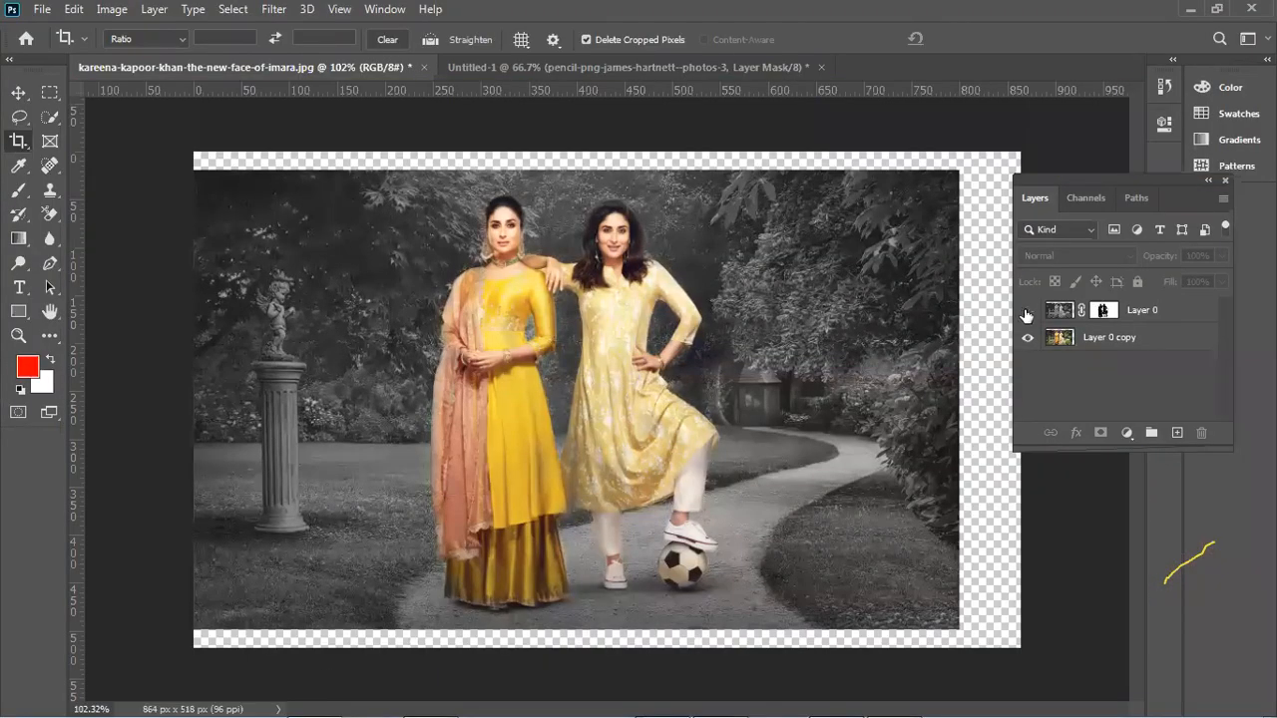
{"action": "left_click", "coordinate": [1107, 340]}
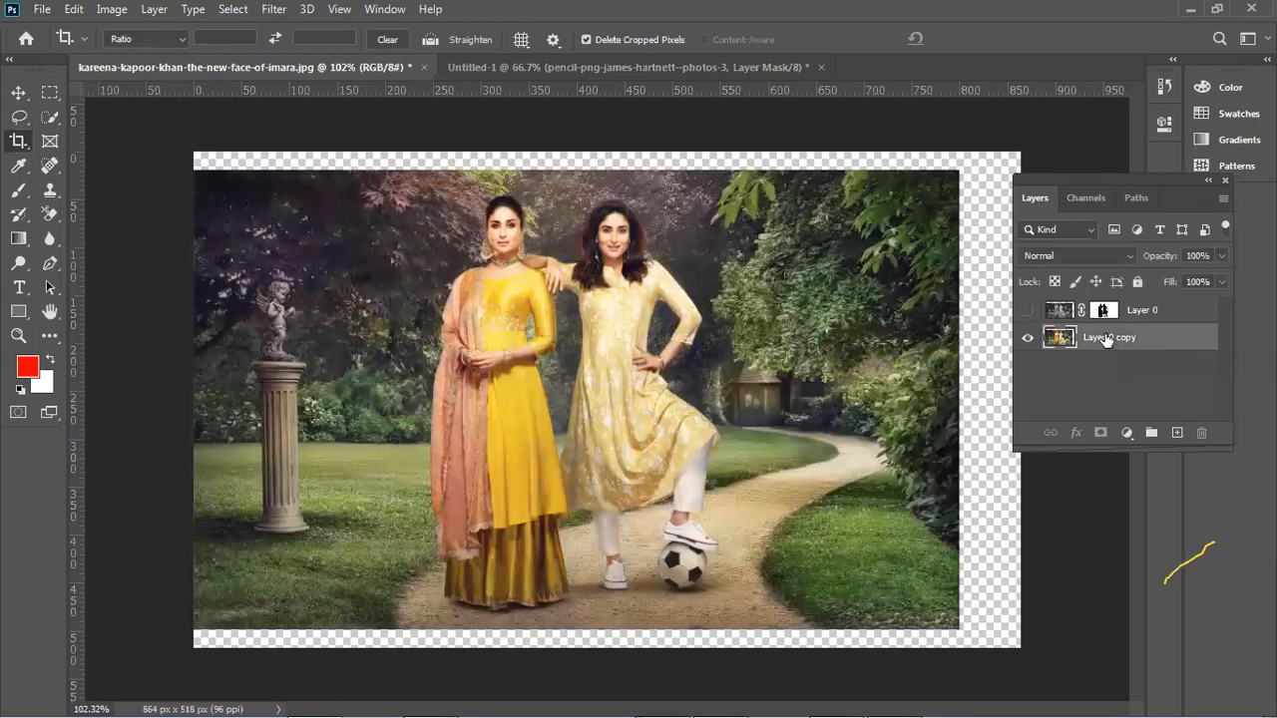
{"action": "key", "text": "ctrl+j"}
{"action": "key", "text": "ctrl+j"}
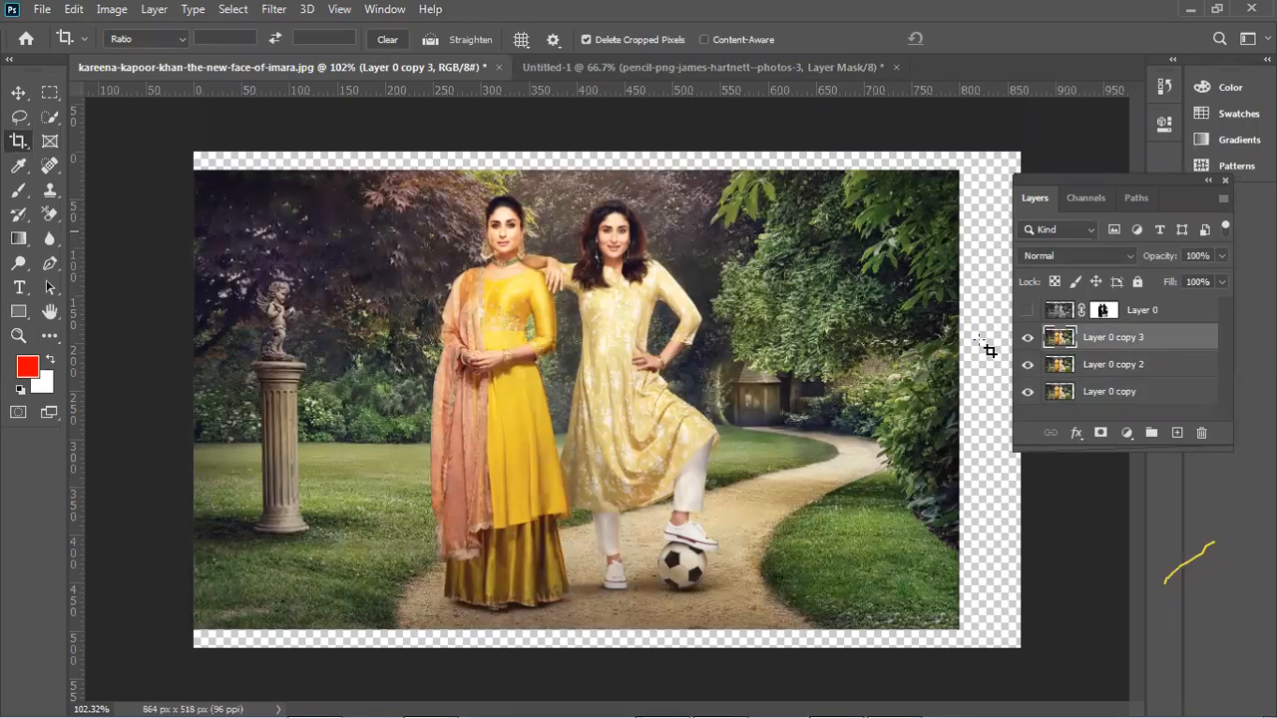
Move the uppermost colour copy up to the canvas's upper edge and hide the two colour layers beneath it.
{"action": "left_click", "coordinate": [1061, 529]}
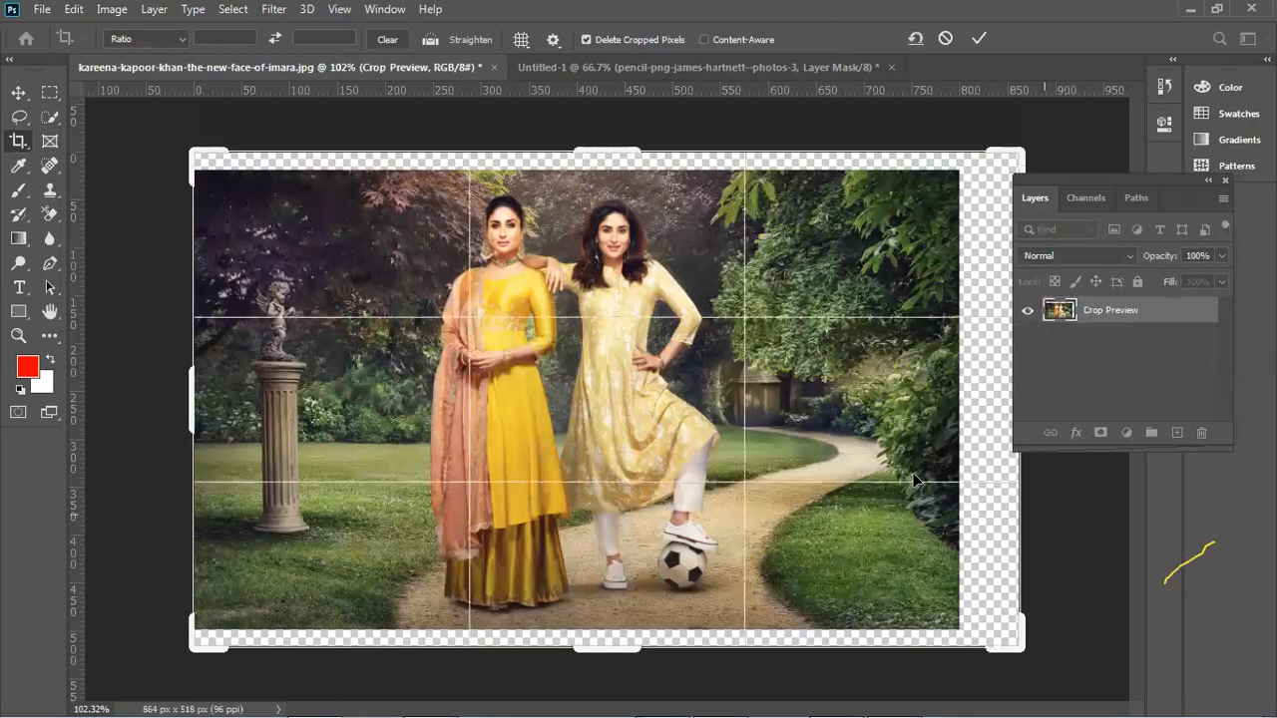
{"action": "left_click", "coordinate": [978, 38]}
{"action": "left_click", "coordinate": [18, 91]}
{"action": "left_click_drag", "start_coordinate": [266, 258], "coordinate": [266, 239]}
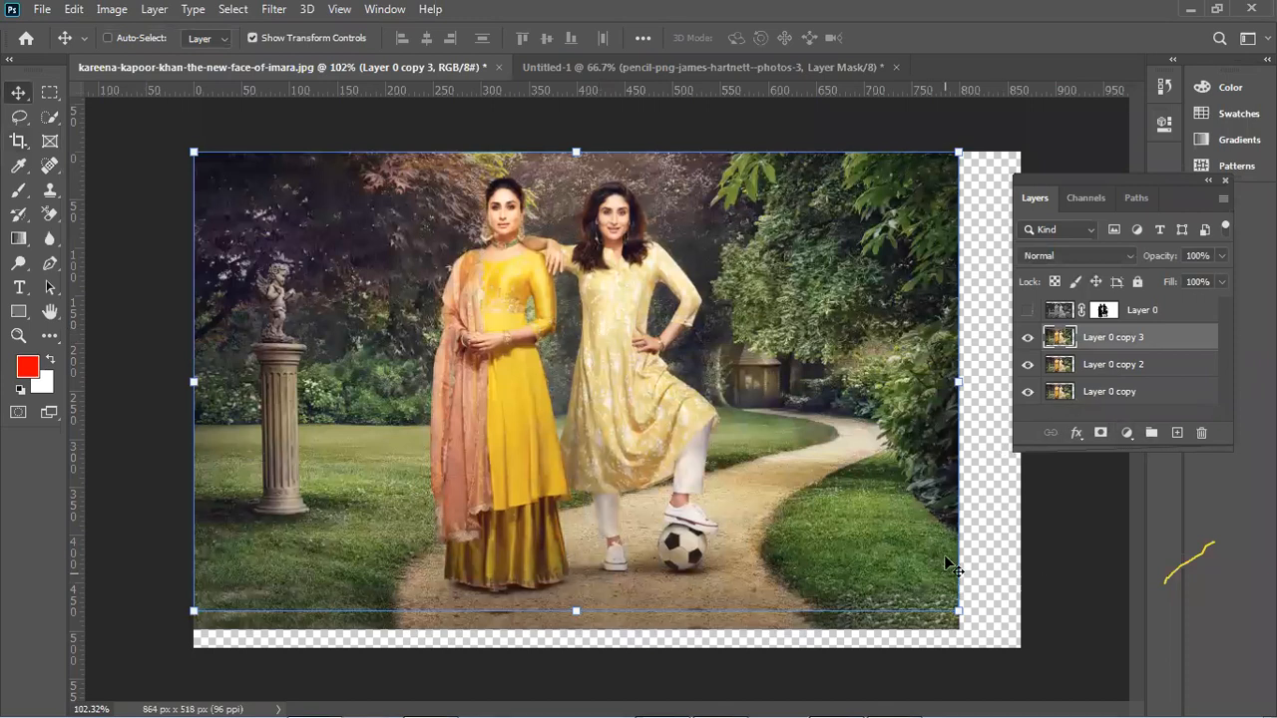
{"action": "left_click", "coordinate": [1026, 365]}
{"action": "left_click", "coordinate": [1028, 392]}
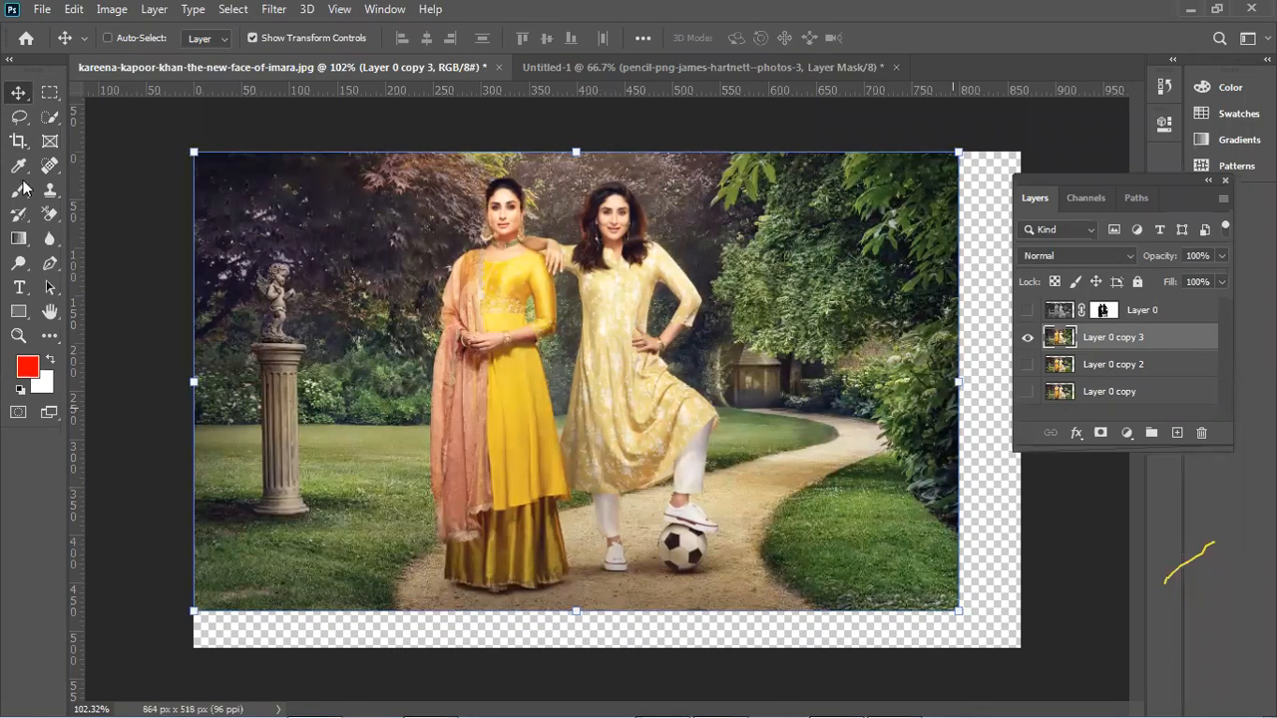
Shrink the Photoshop window to reveal the desktop and open the woman's portrait file ending in (1) from there.
{"action": "double_click", "coordinate": [693, 8]}
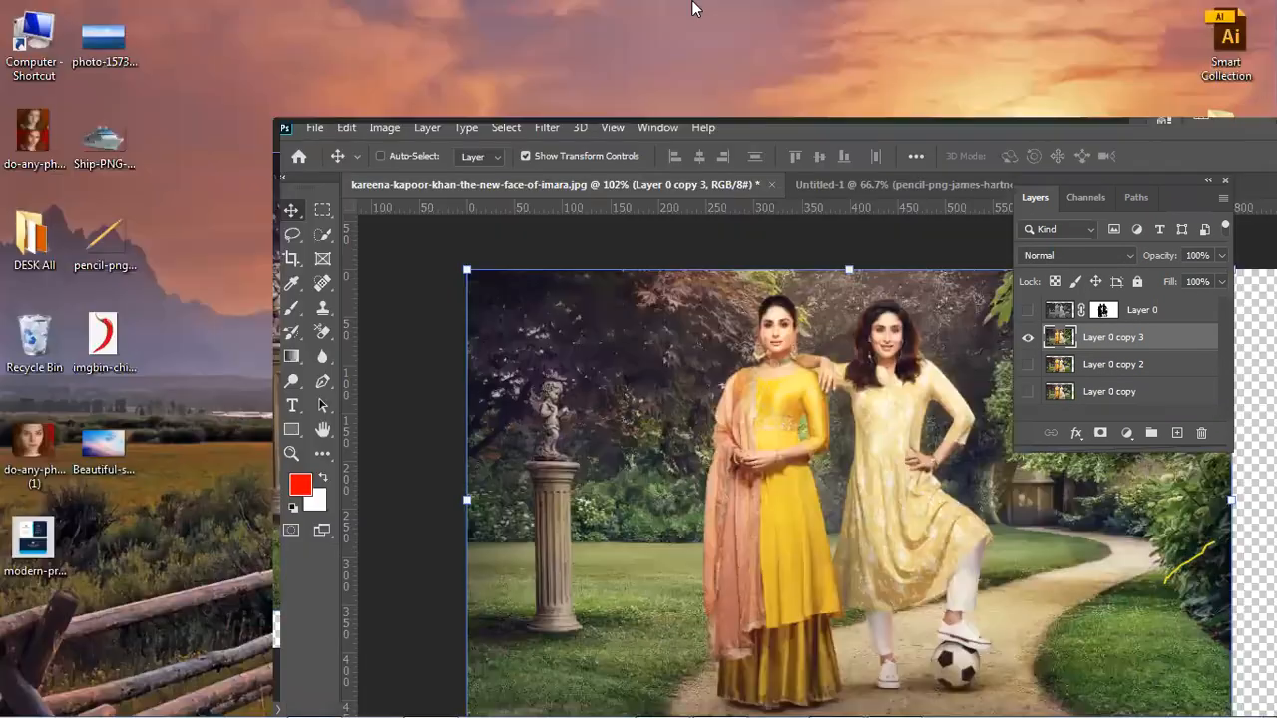
{"action": "left_click_drag", "start_coordinate": [31, 459], "coordinate": [869, 236]}
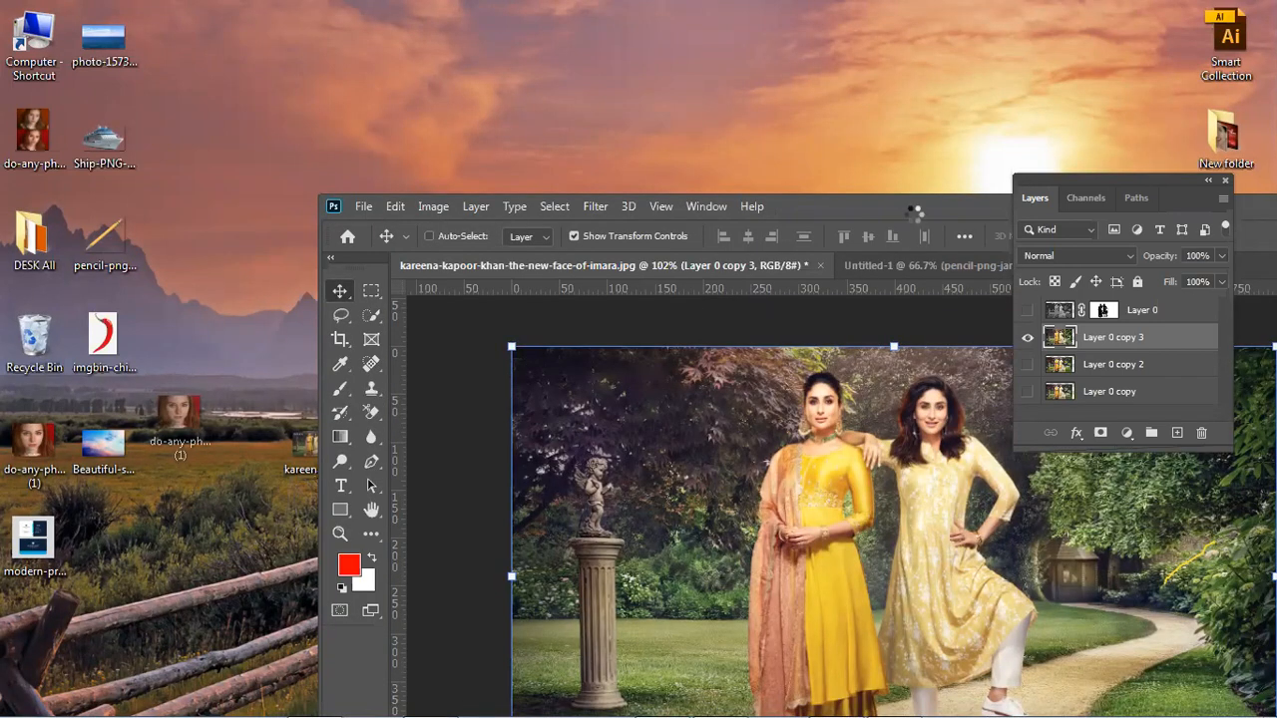
Maximize the Photoshop window with the portrait open and unlock its Background layer.
{"action": "double_click", "coordinate": [916, 199]}
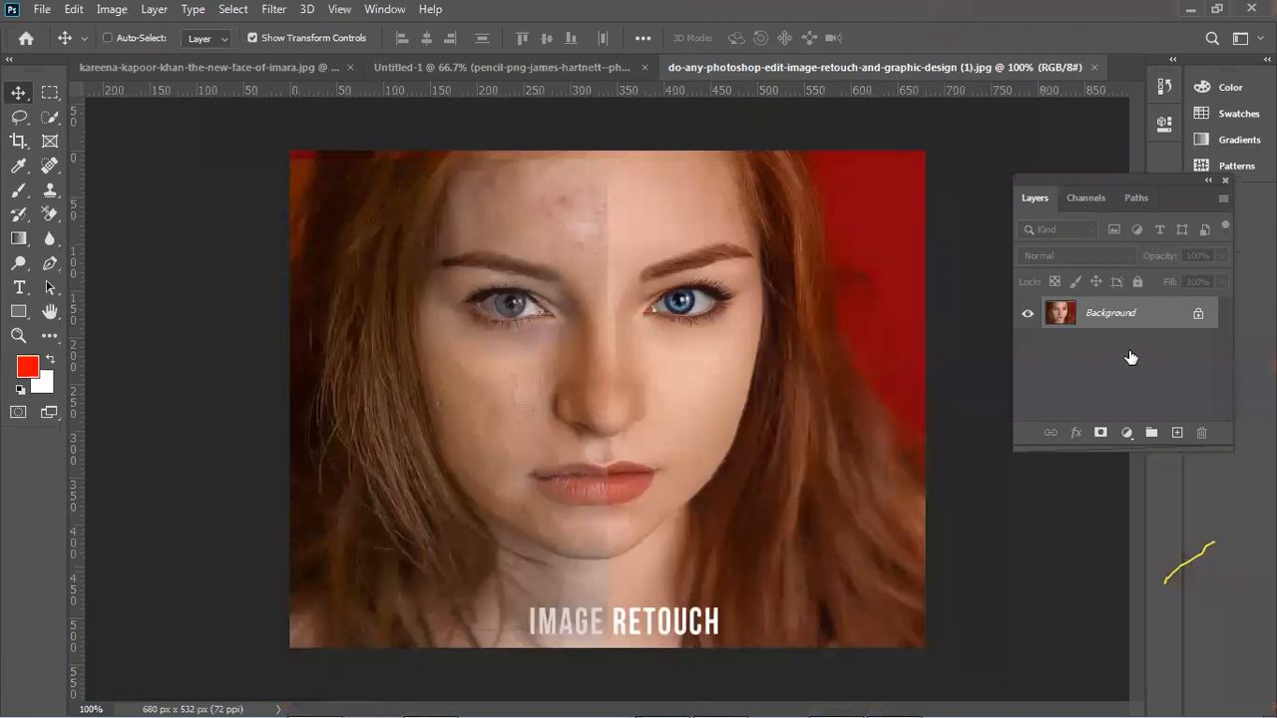
{"action": "left_click", "coordinate": [1199, 315]}
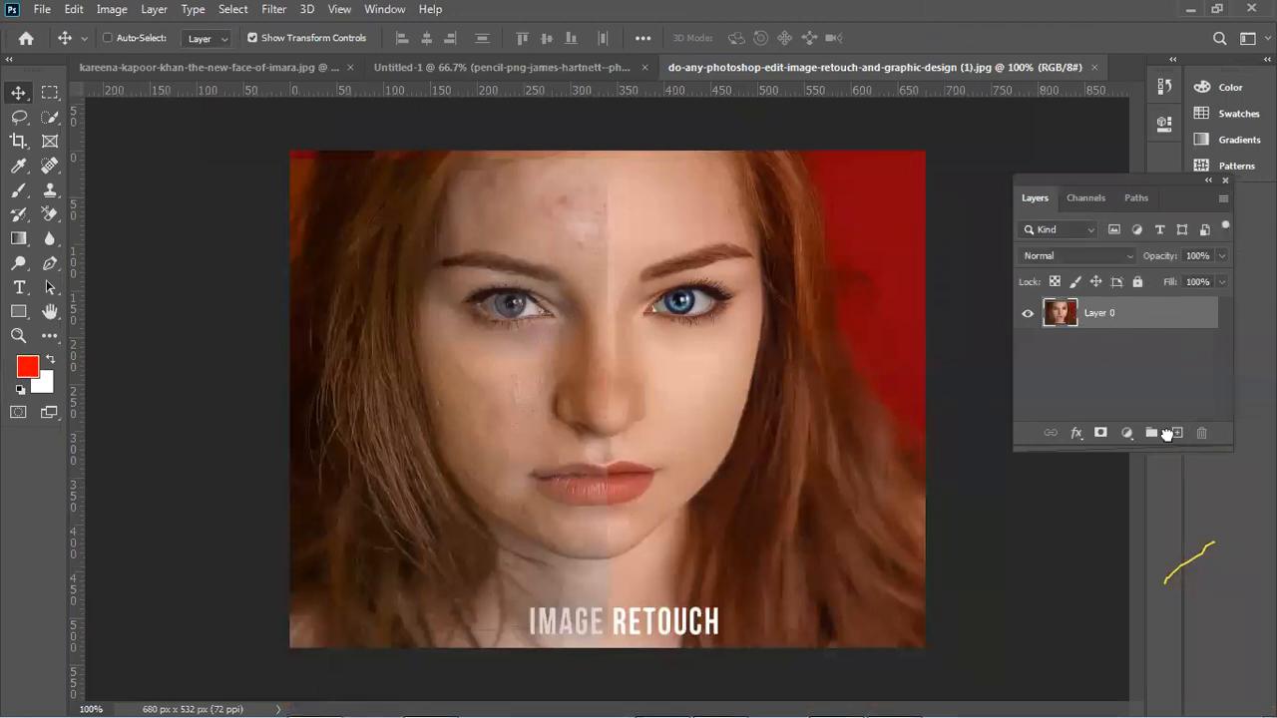
Outline the blemished half of the woman's forehead with a closed Pen tool path and convert it into a selection.
{"action": "left_click", "coordinate": [49, 264]}
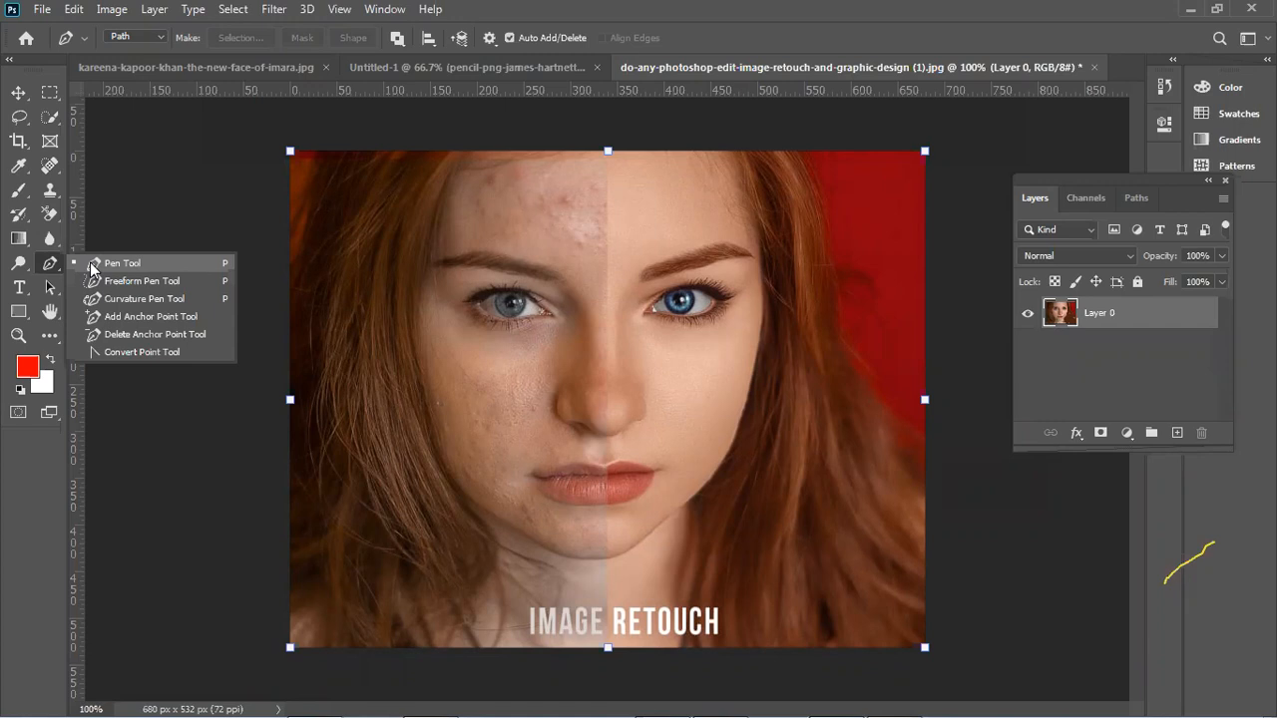
{"action": "left_click", "coordinate": [125, 265]}
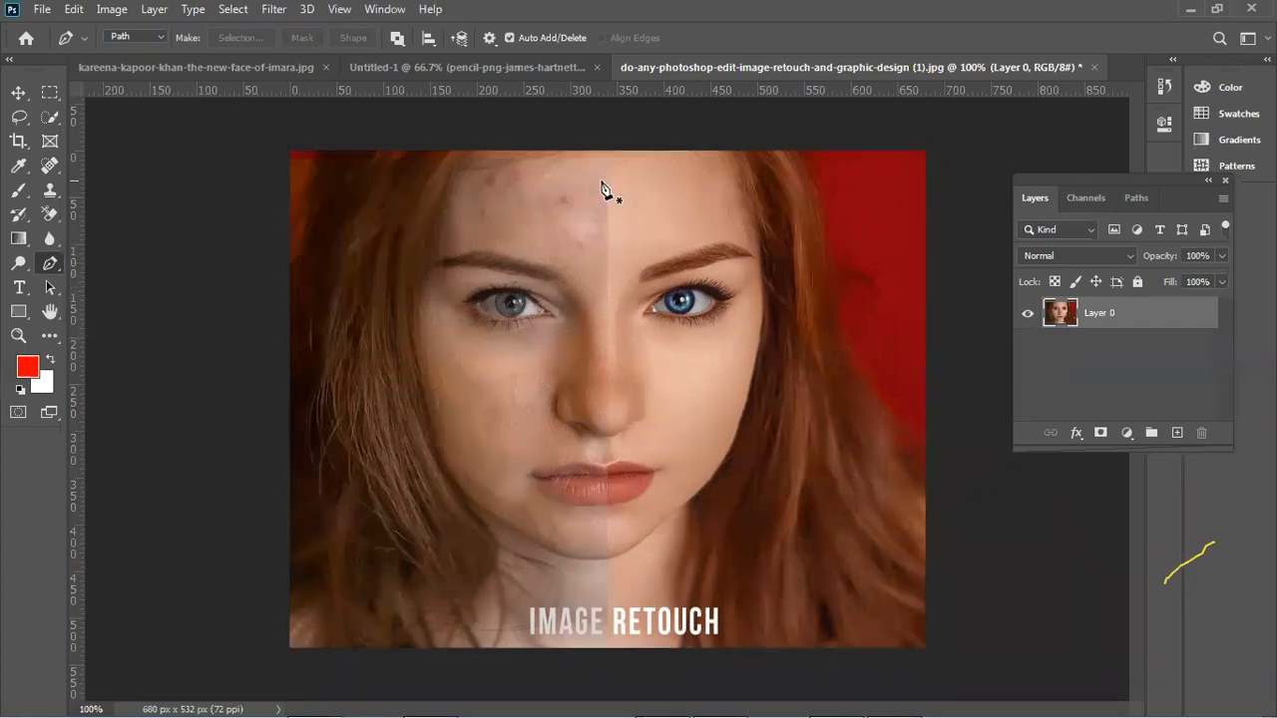
{"action": "left_click", "coordinate": [569, 169]}
{"action": "left_click", "coordinate": [602, 225]}
{"action": "mouse_move", "coordinate": [596, 189]}
{"action": "left_mouse_down"}
{"action": "mouse_move", "coordinate": [603, 212]}
{"action": "mouse_move", "coordinate": [554, 252]}
{"action": "left_mouse_up"}
{"action": "left_click", "coordinate": [599, 245]}
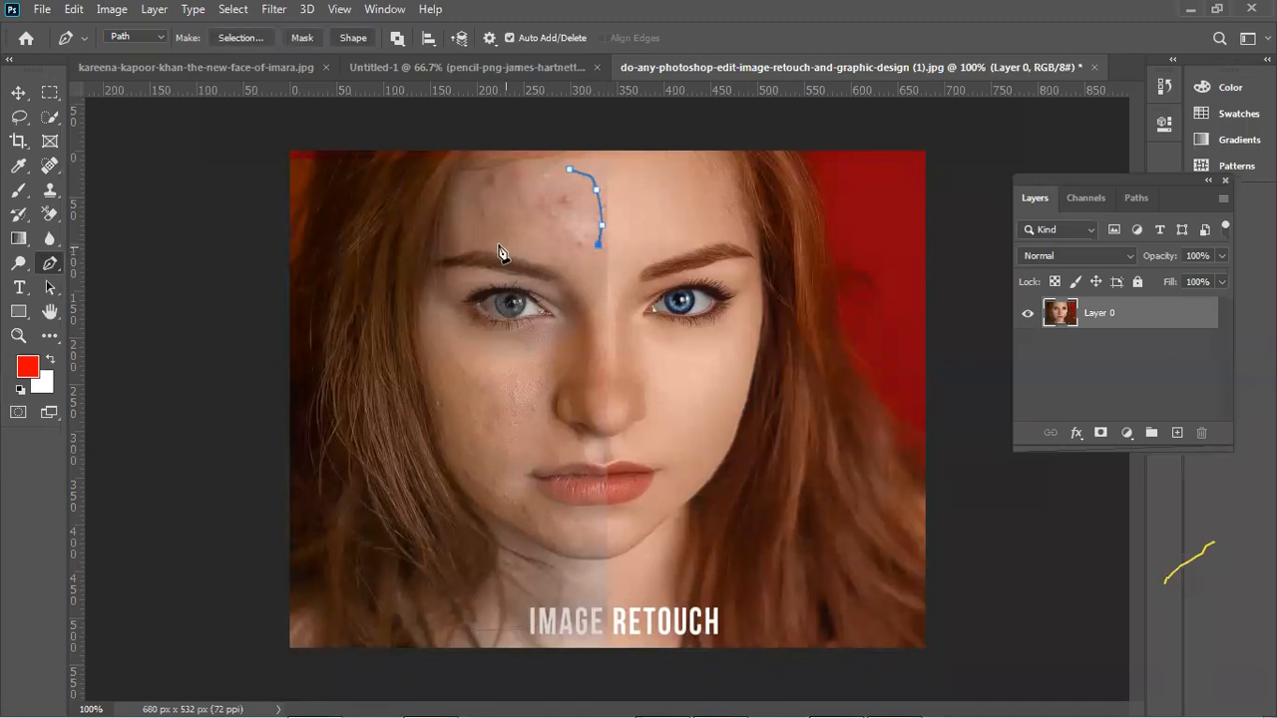
{"action": "left_click", "coordinate": [475, 236]}
{"action": "left_click", "coordinate": [570, 171]}
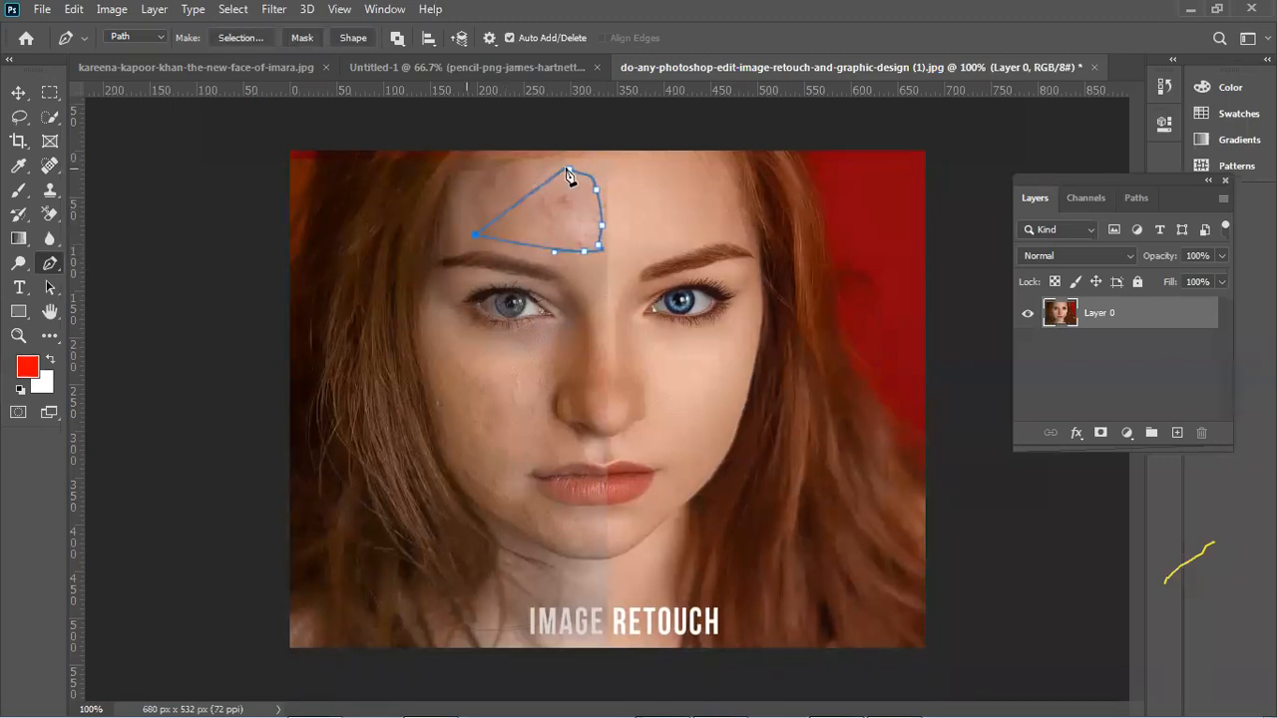
{"action": "left_click_drag", "start_coordinate": [570, 169], "coordinate": [609, 190]}
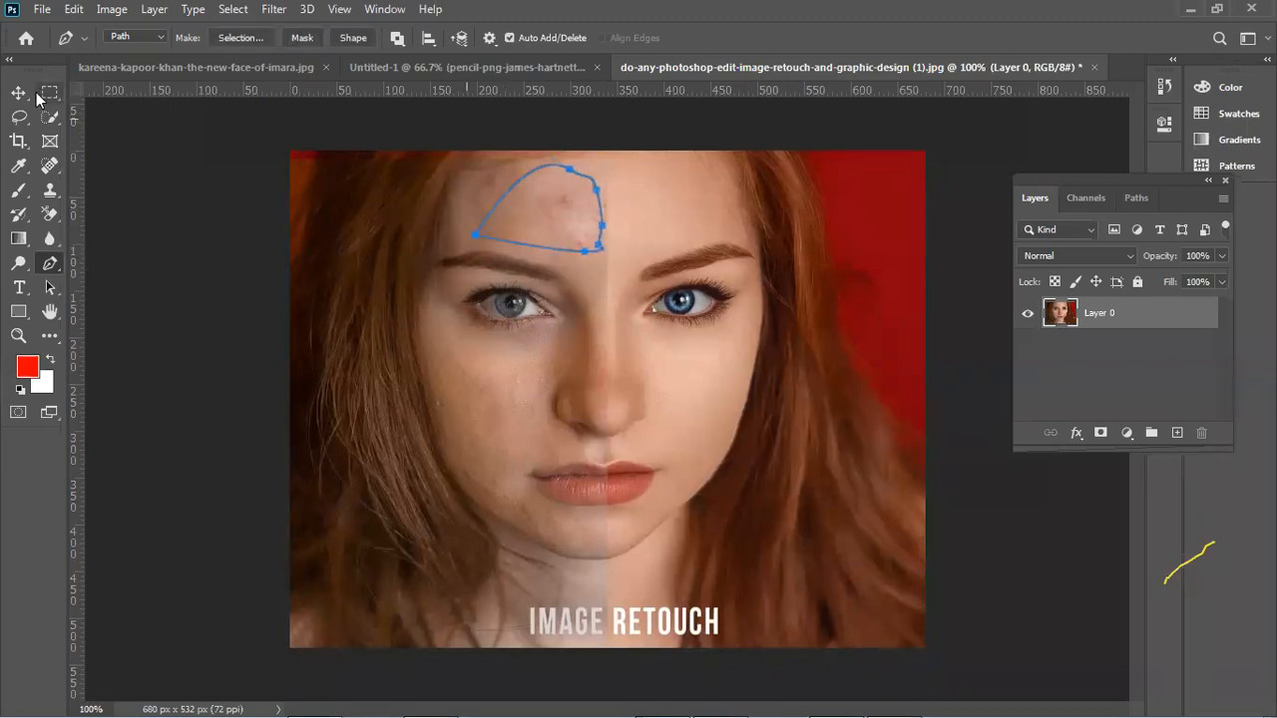
{"action": "key", "text": "ctrl+Return"}
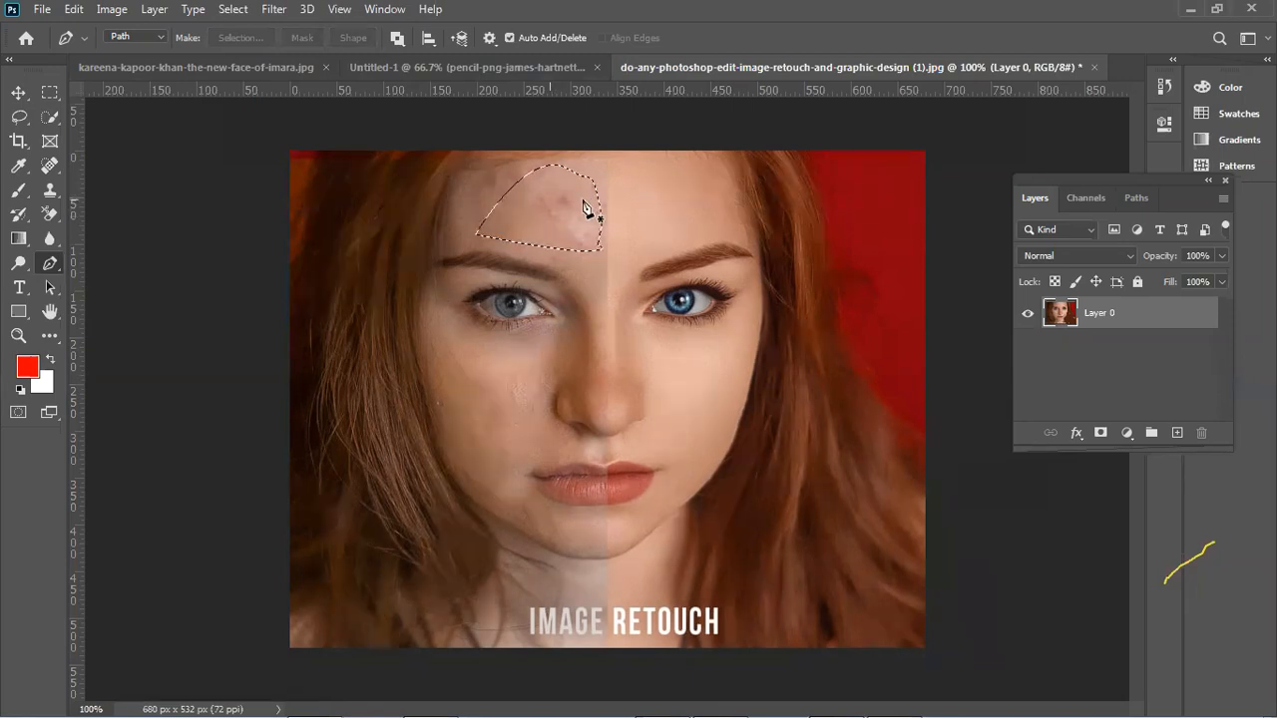
Apply a Gaussian Blur with a 13.9-pixel radius to the forehead selection, and deselect.
{"action": "left_click", "coordinate": [273, 9]}
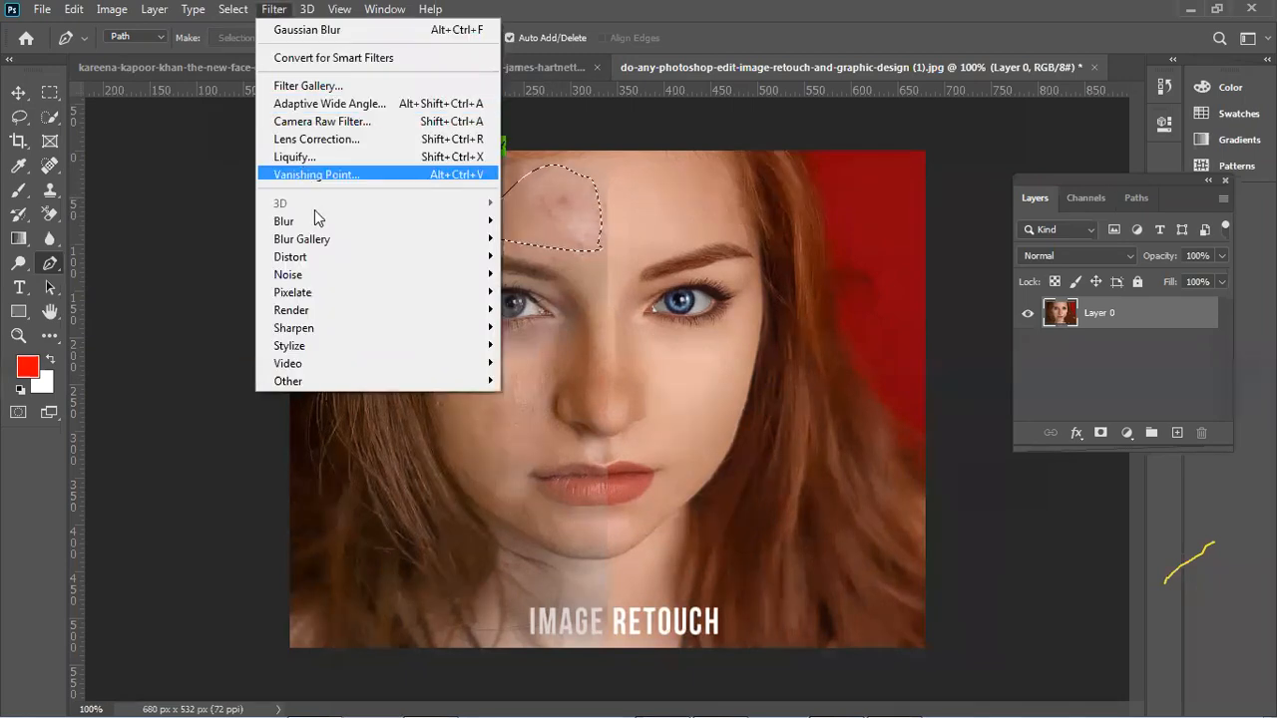
{"action": "mouse_move", "coordinate": [445, 225]}
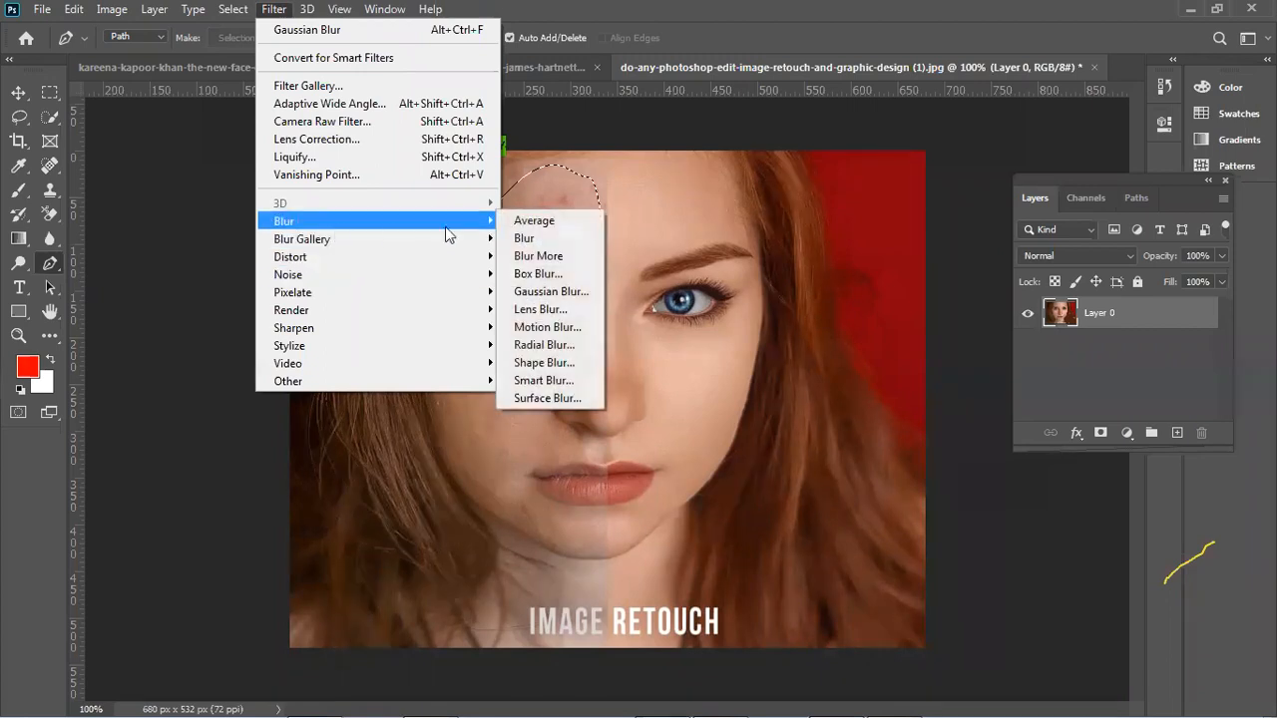
{"action": "left_click", "coordinate": [549, 291]}
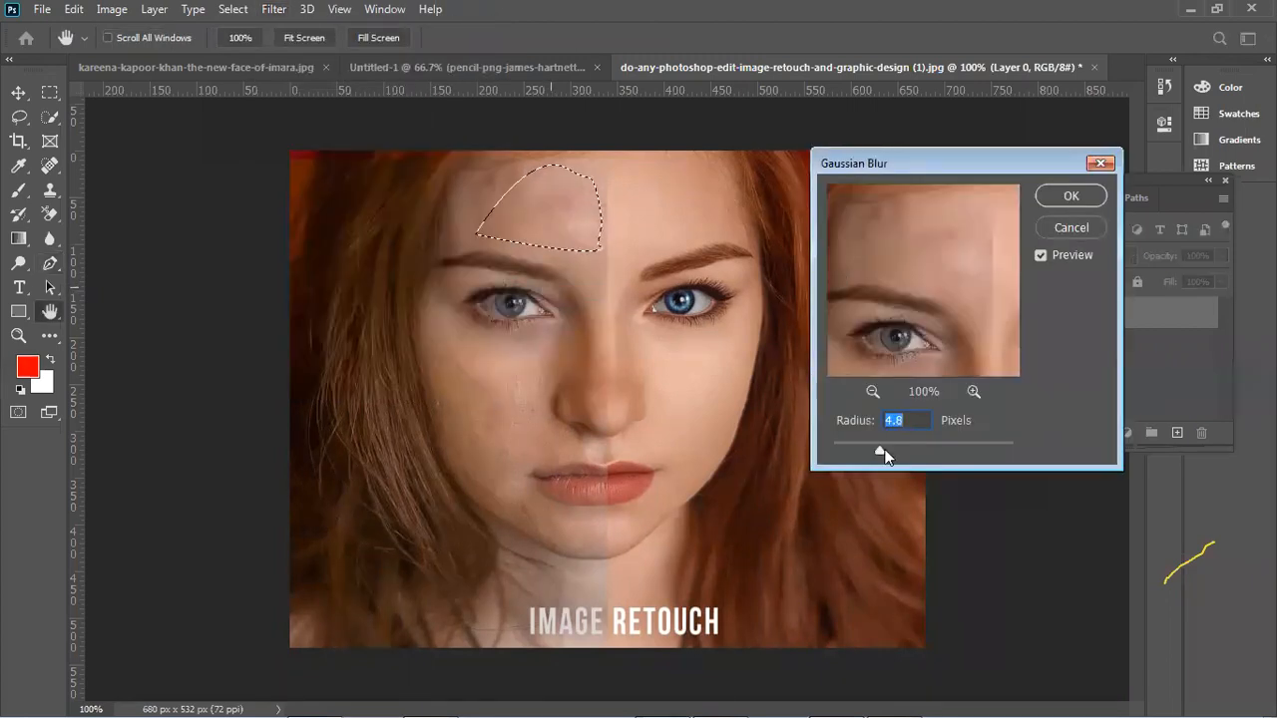
{"action": "left_click_drag", "start_coordinate": [892, 449], "coordinate": [907, 449]}
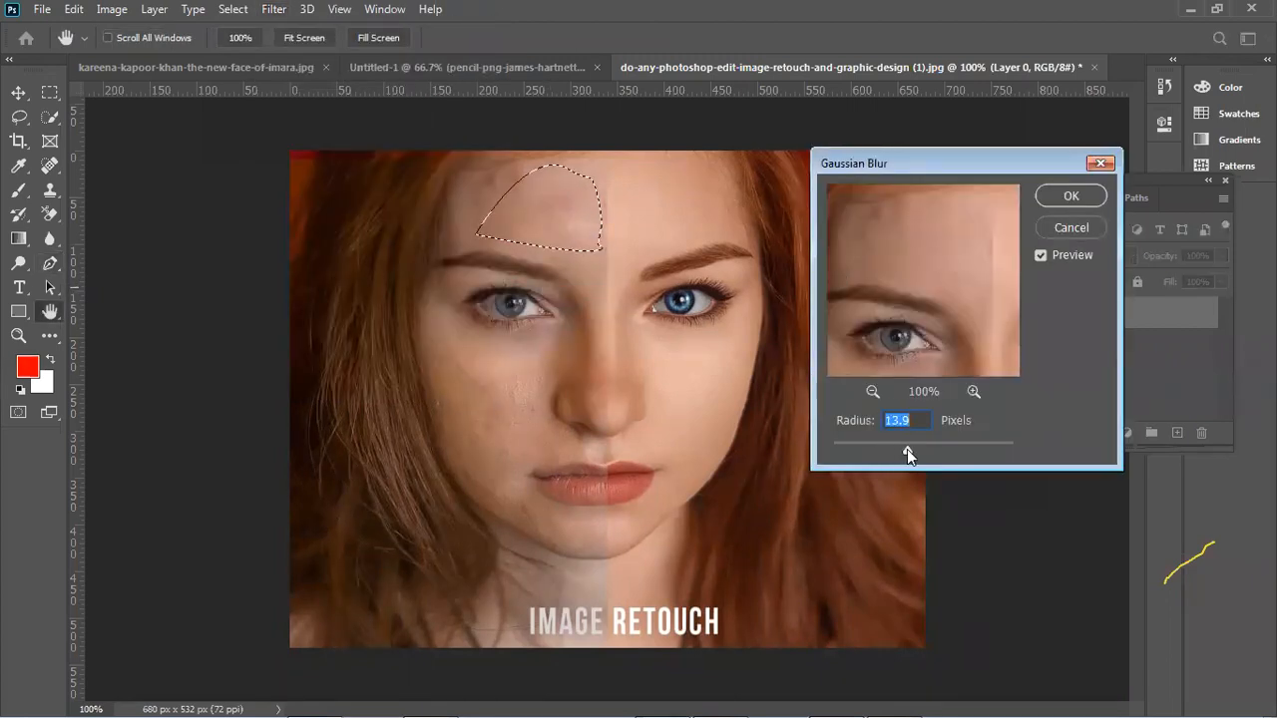
{"action": "left_click", "coordinate": [1071, 197]}
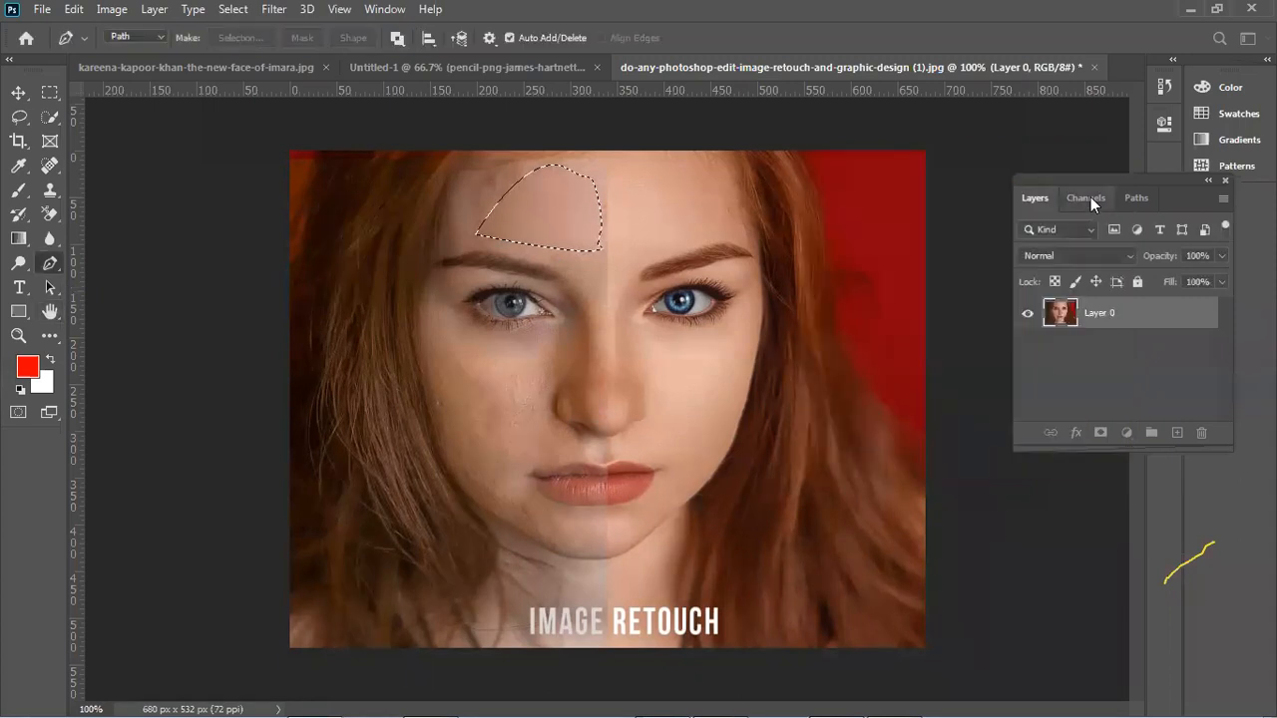
{"action": "key", "text": "ctrl+d"}
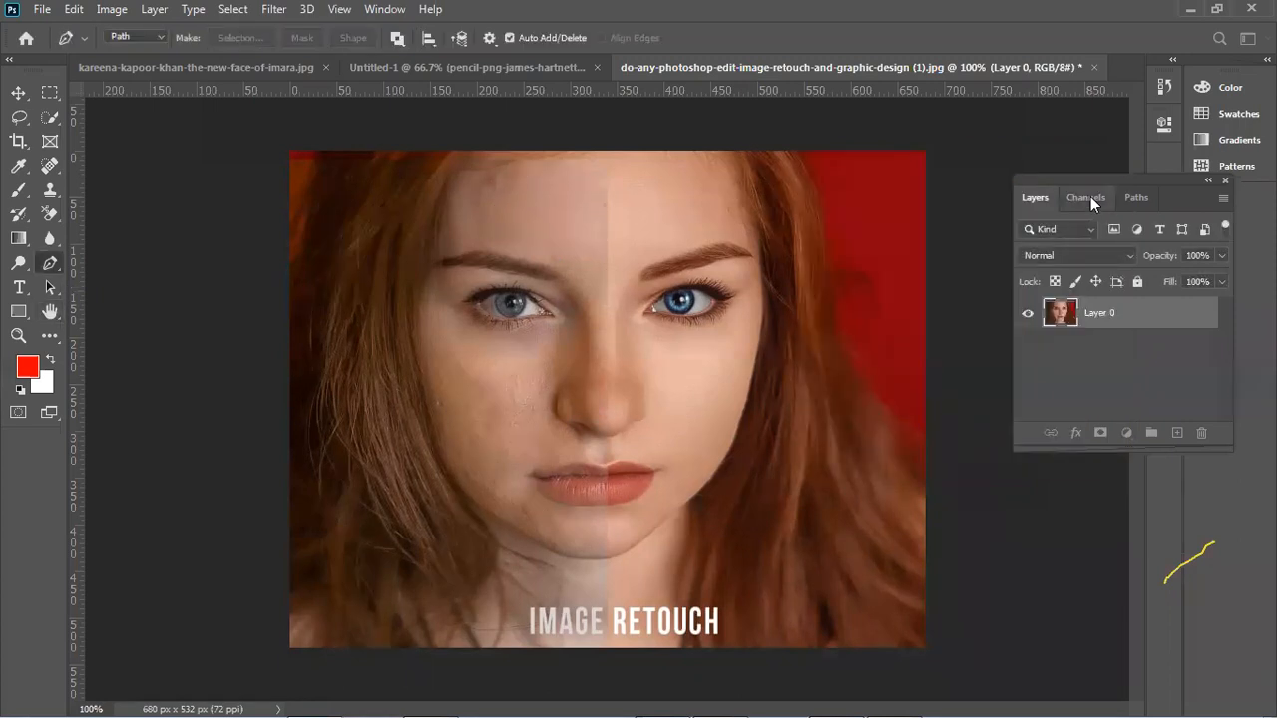
Move the portrait layer slightly down and to the right on the canvas.
{"action": "left_click", "coordinate": [20, 94]}
{"action": "left_click_drag", "start_coordinate": [563, 221], "coordinate": [576, 235]}
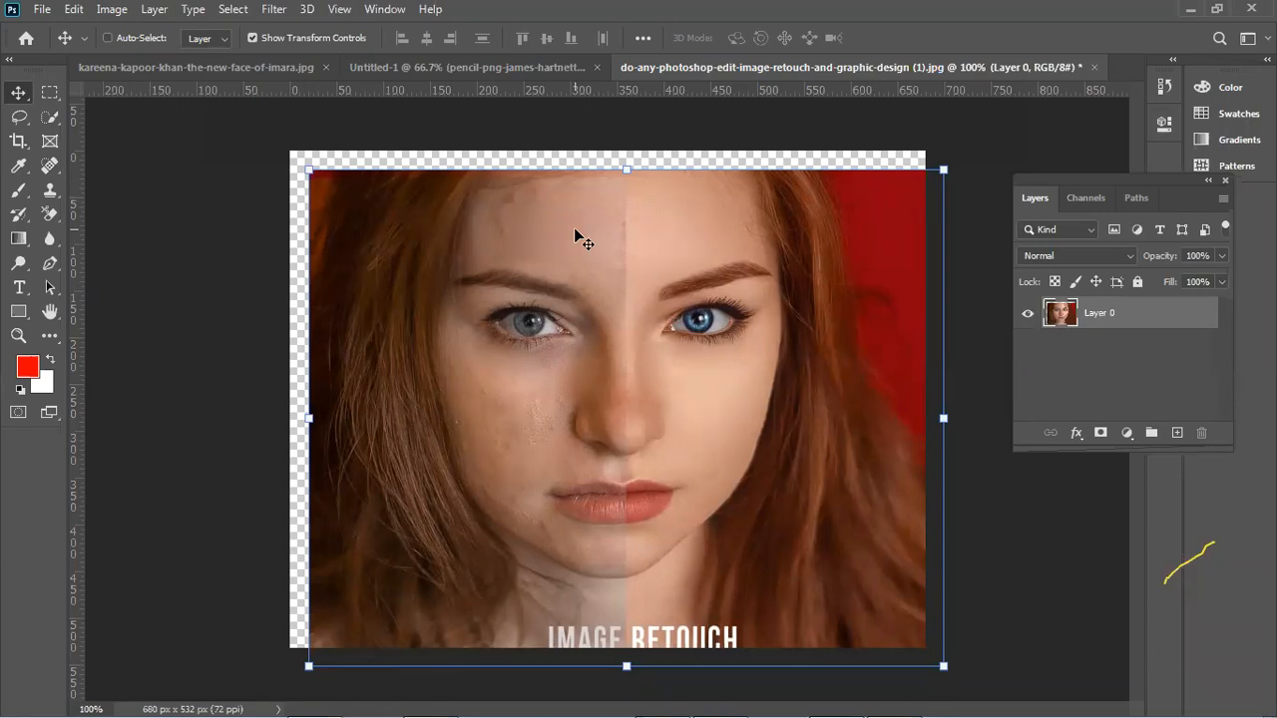
Switch to the garden photo of the two women, hide Layer 0 copy 3 and show the masked Layer 0.
{"action": "left_click", "coordinate": [374, 68]}
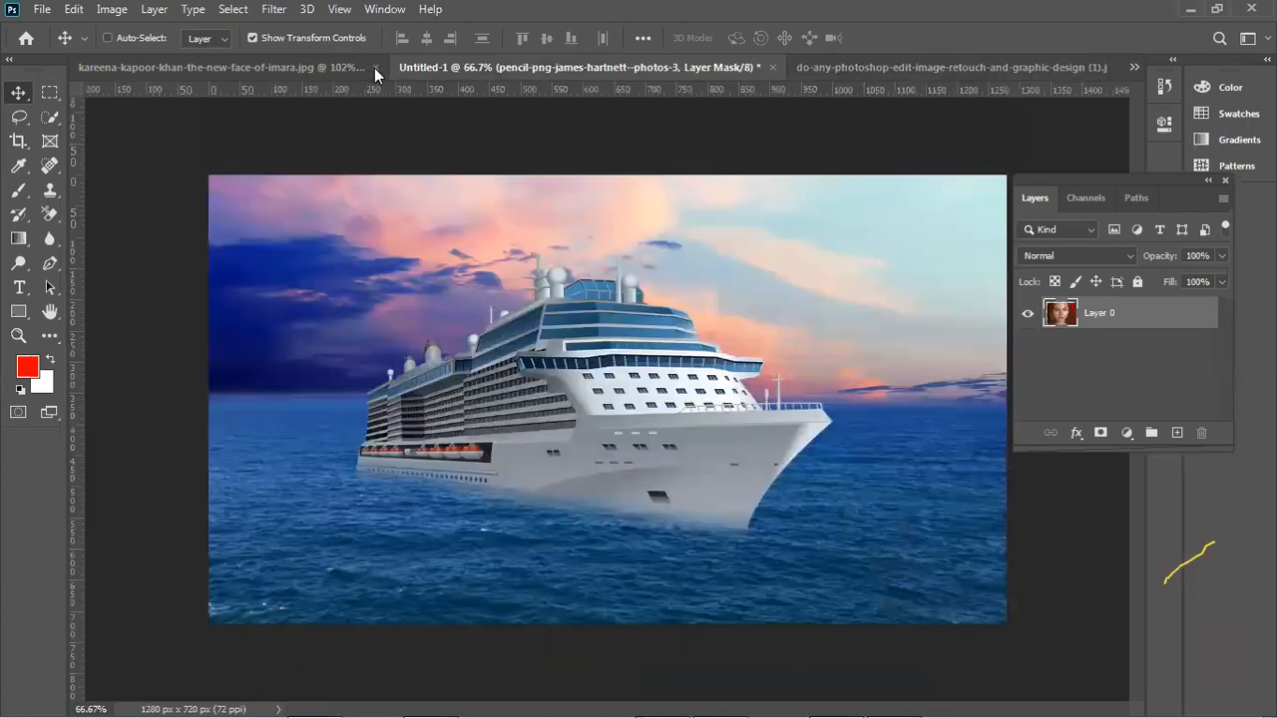
{"action": "left_click", "coordinate": [255, 70]}
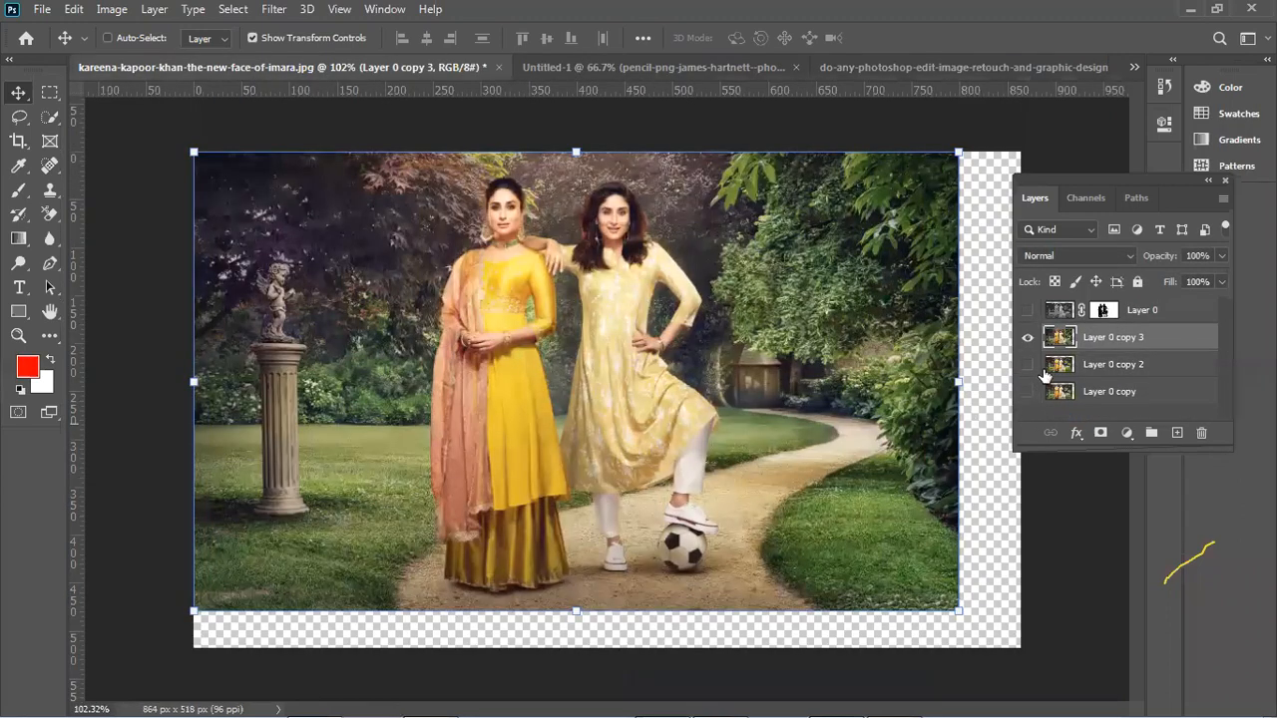
{"action": "left_click", "coordinate": [1028, 337]}
{"action": "left_click", "coordinate": [1029, 311]}
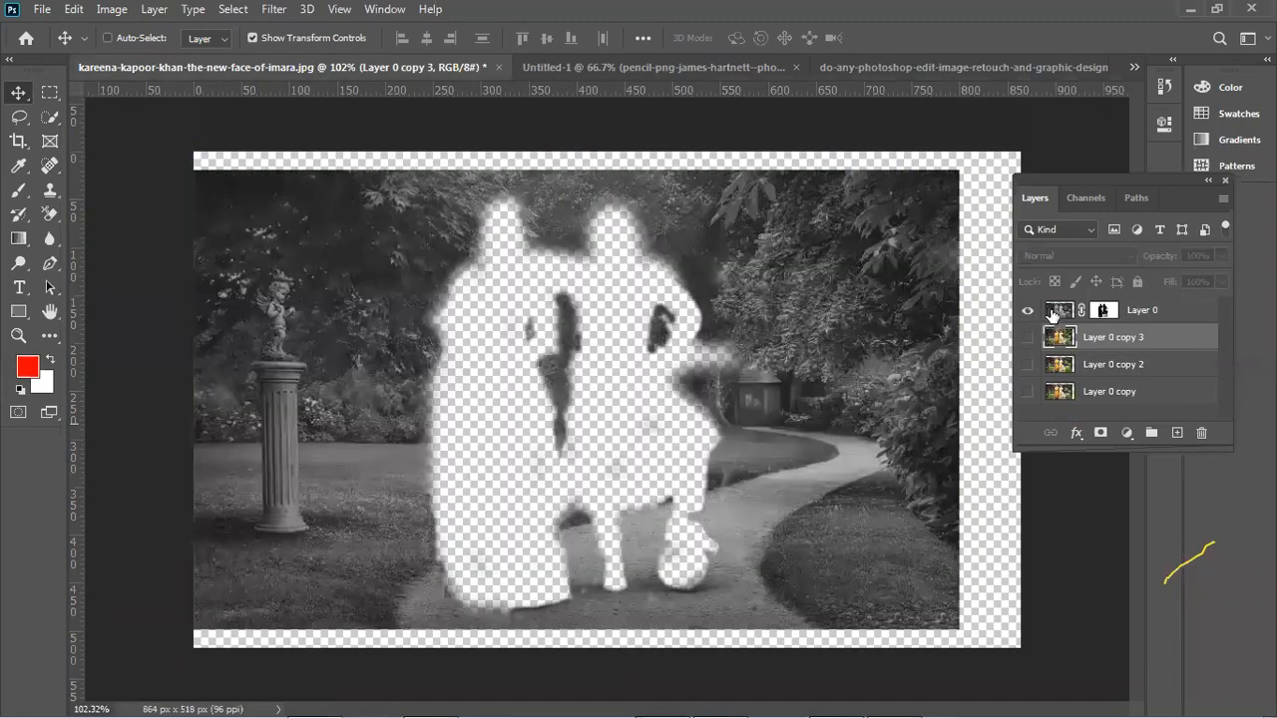
Apply Layer 0's layer mask permanently to the black-and-white layer.
{"action": "left_click", "coordinate": [1053, 313]}
{"action": "left_click", "coordinate": [1104, 313]}
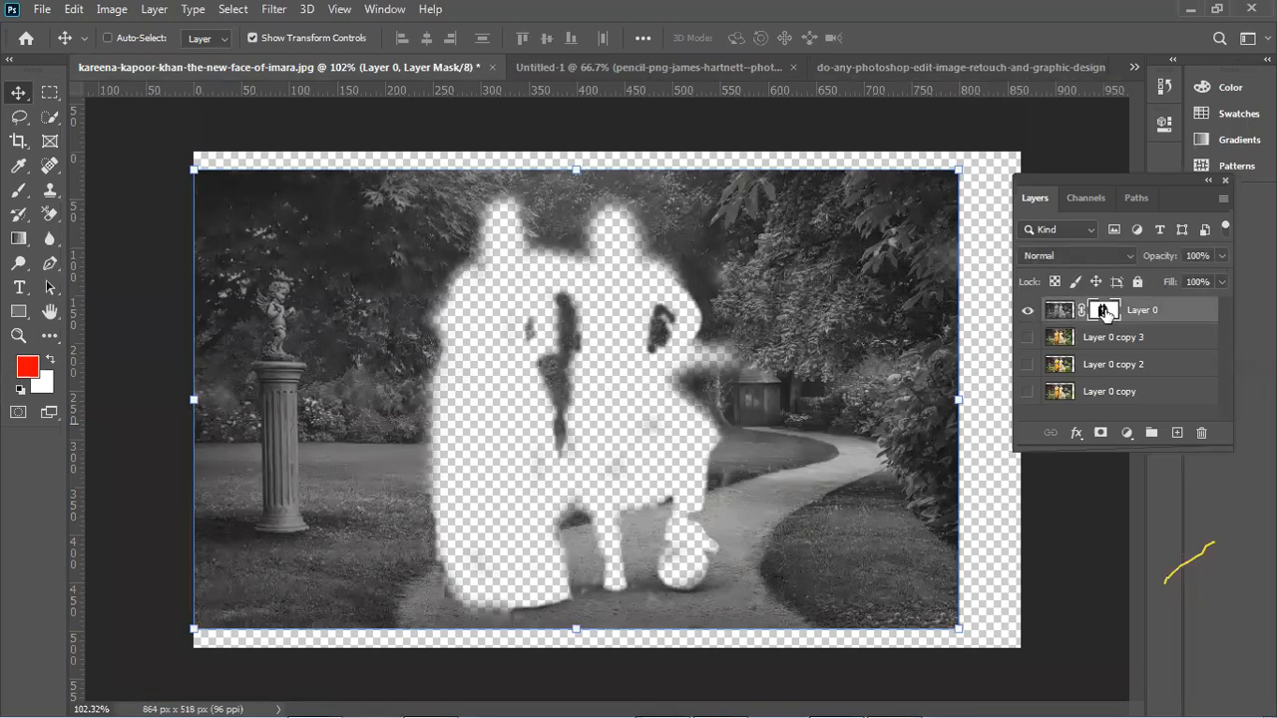
{"action": "right_click", "coordinate": [1104, 312]}
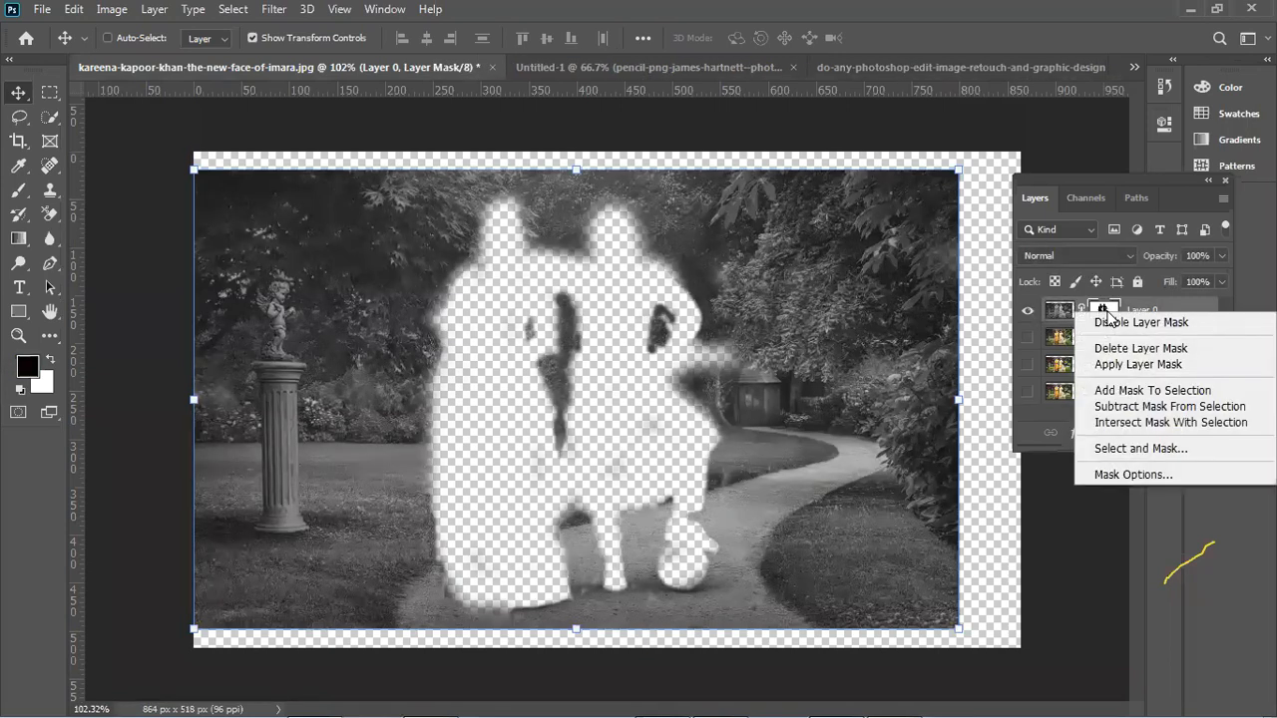
{"action": "left_click", "coordinate": [1148, 365]}
Move Layer 0 up to the canvas's upper edge and show Layer 0 copy 3 beneath it.
{"action": "mouse_move", "coordinate": [816, 356]}
{"action": "left_mouse_down"}
{"action": "mouse_move", "coordinate": [880, 335]}
{"action": "mouse_move", "coordinate": [818, 340]}
{"action": "left_mouse_up"}
{"action": "left_click", "coordinate": [1029, 338]}
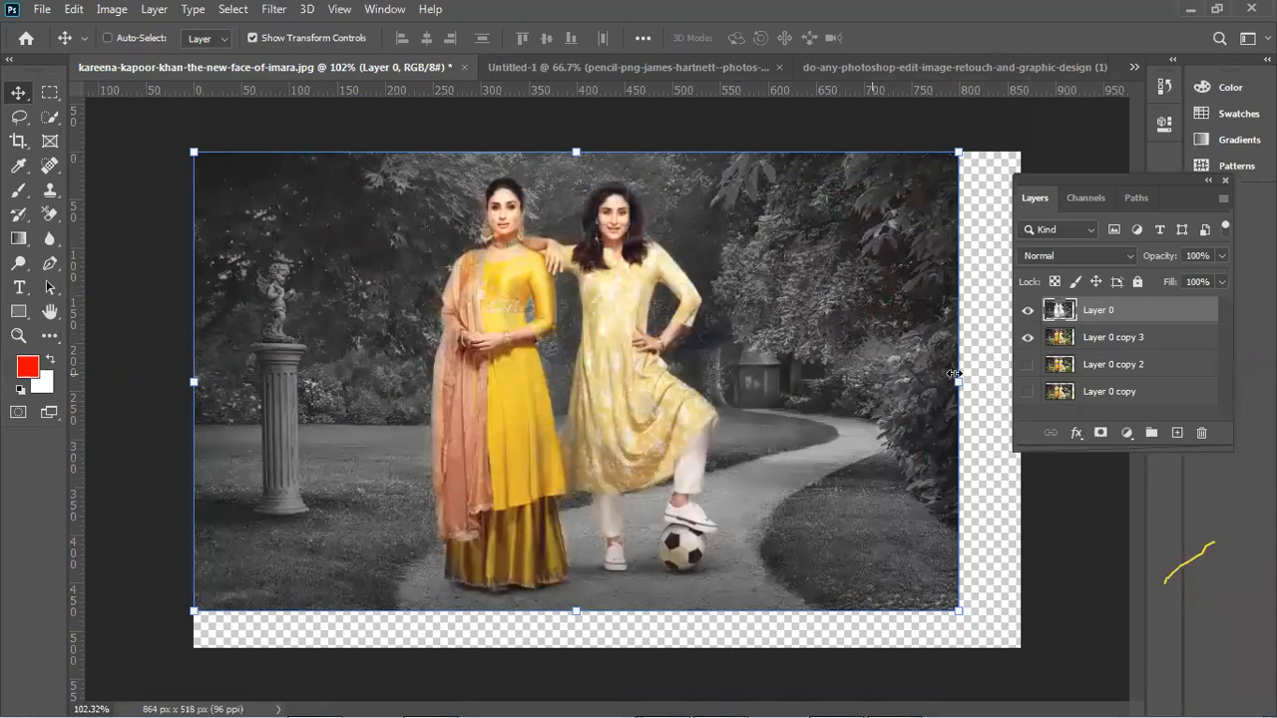
Load Layer 0's outline as a selection, invert it, try deleting that area from Layer 0 copy 3, and undo the deletion.
{"action": "left_click", "coordinate": [1058, 314], "text": "ctrl"}
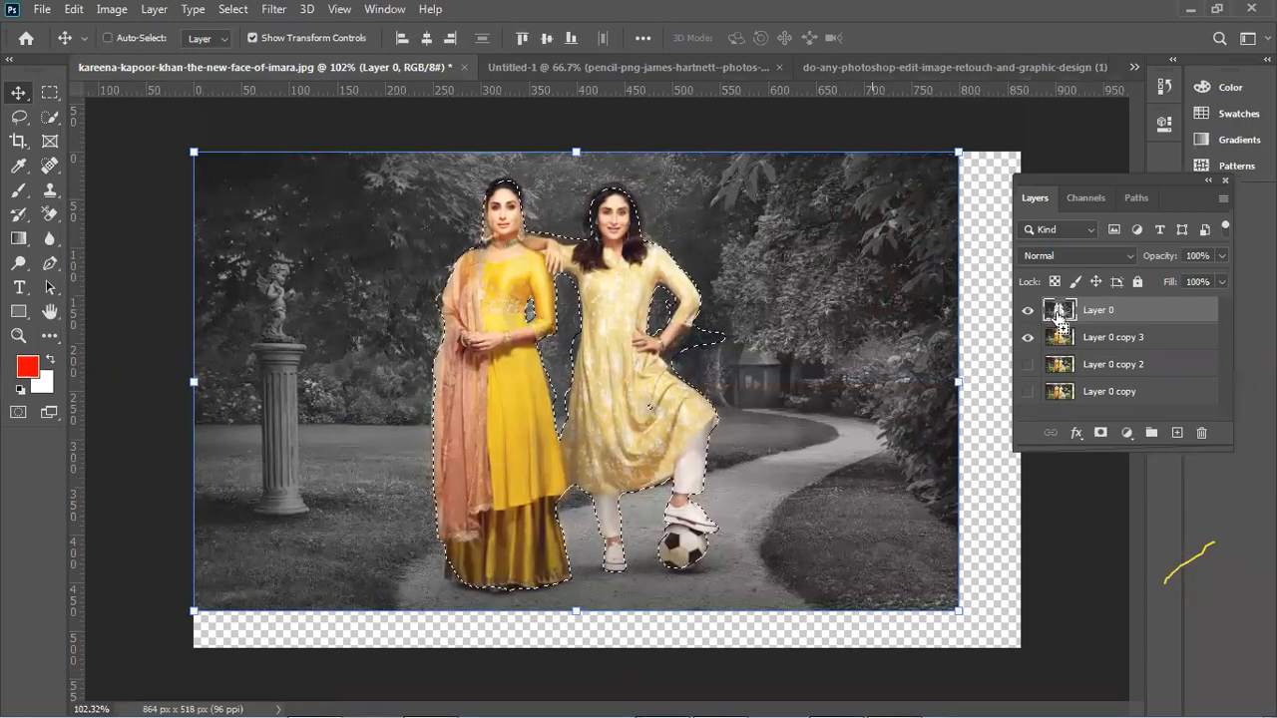
{"action": "key", "text": "ctrl+shift+i"}
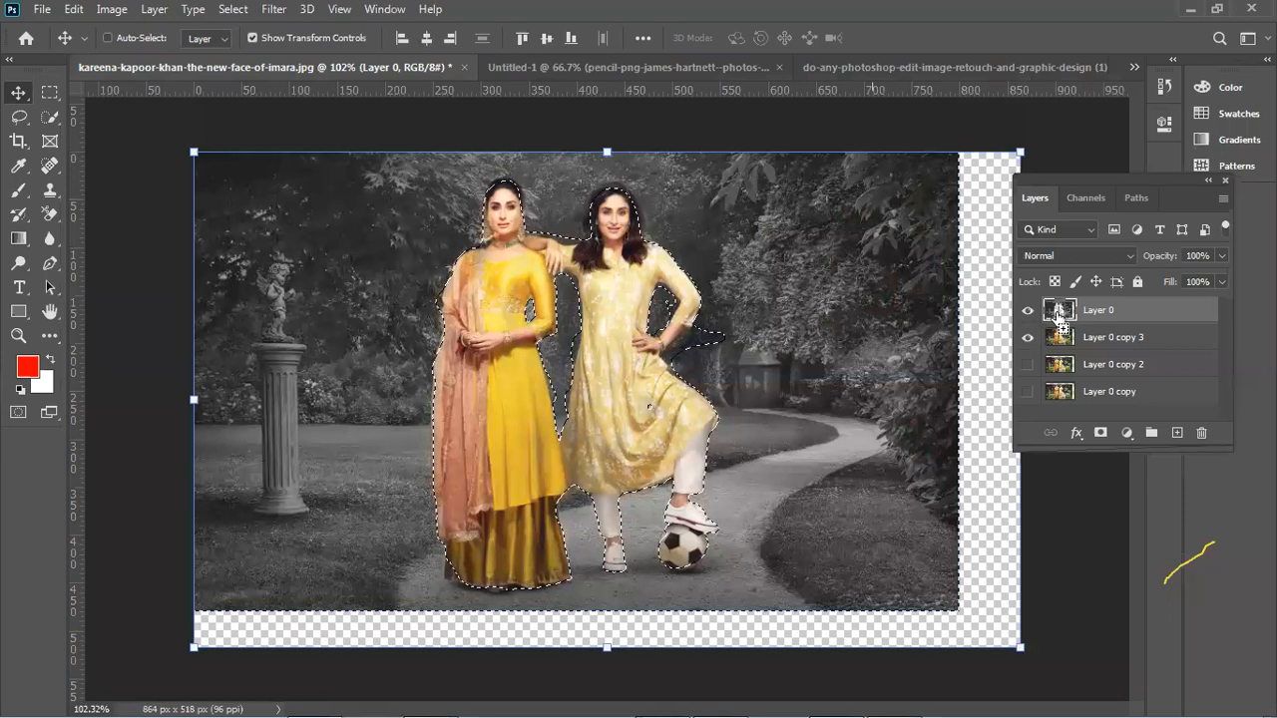
{"action": "left_click", "coordinate": [1132, 339]}
{"action": "key", "text": "Delete"}
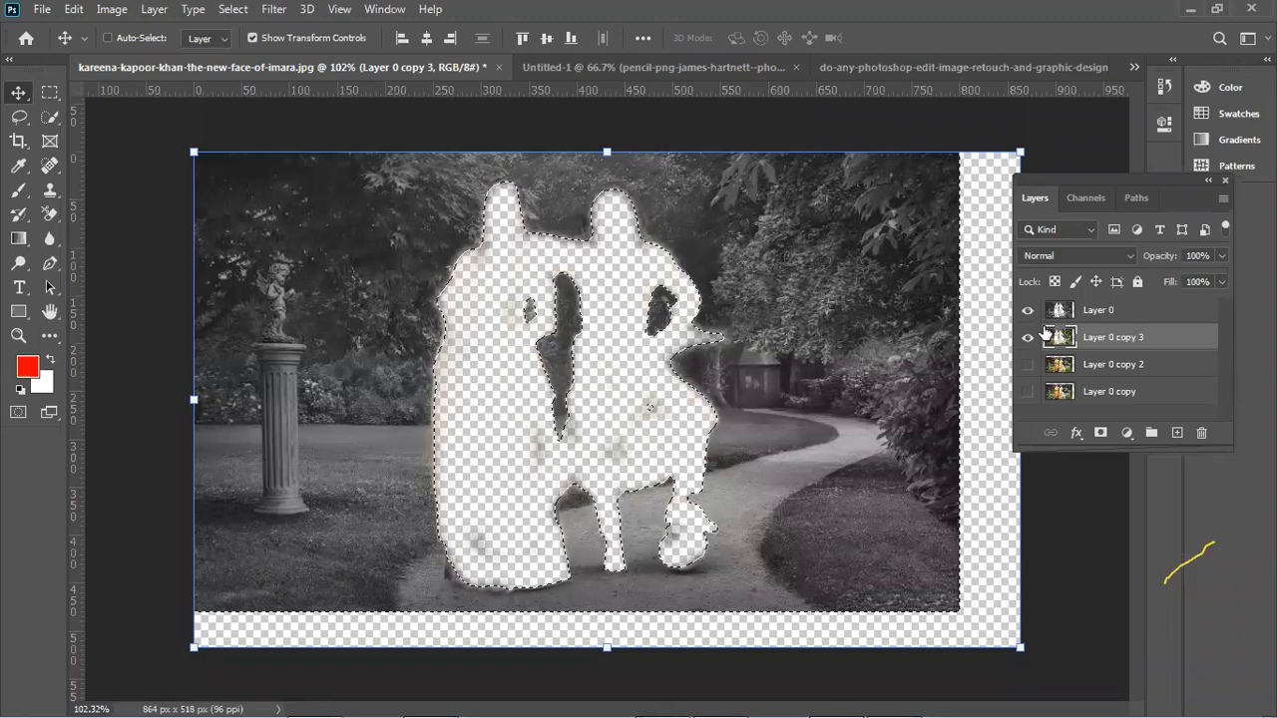
{"action": "key", "text": "ctrl+z"}
Hide Layer 0, clear the selection, reload the outline of Layer 0's pixels and invert it to select the women.
{"action": "left_click", "coordinate": [1028, 312]}
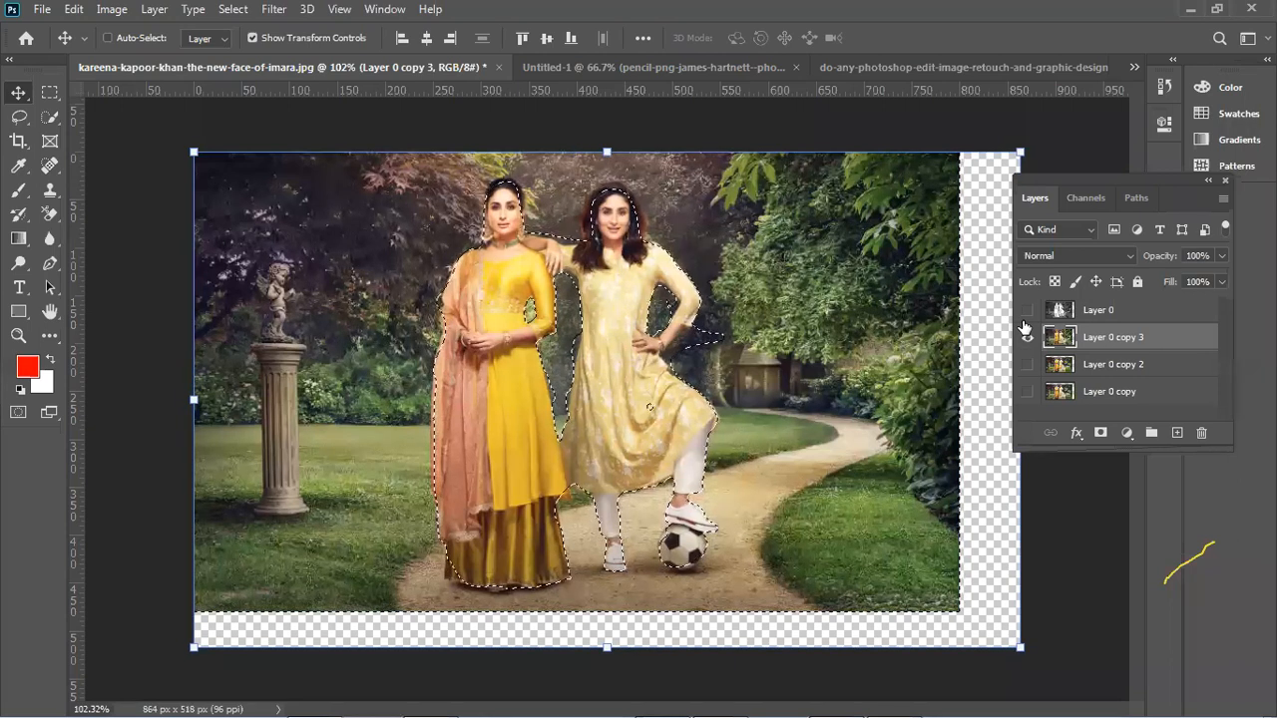
{"action": "key", "text": "Delete"}
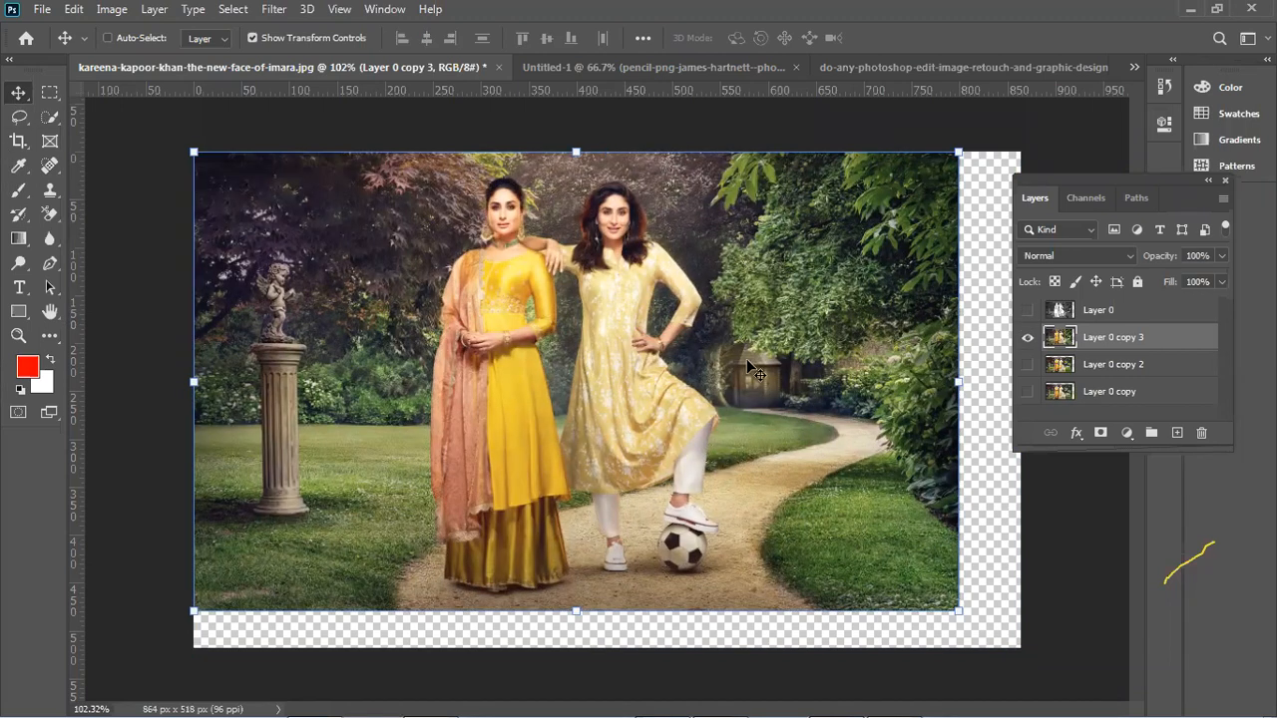
{"action": "left_click", "coordinate": [1060, 310]}
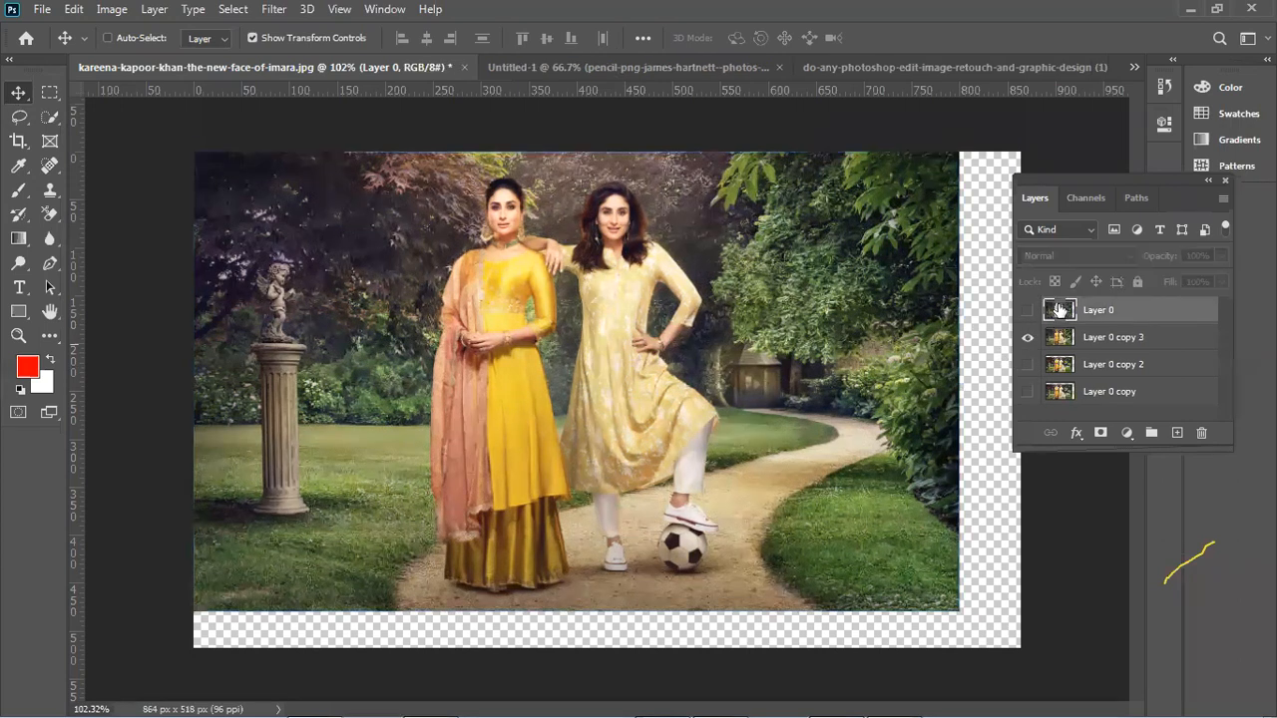
{"action": "left_click", "coordinate": [1059, 311], "text": "ctrl"}
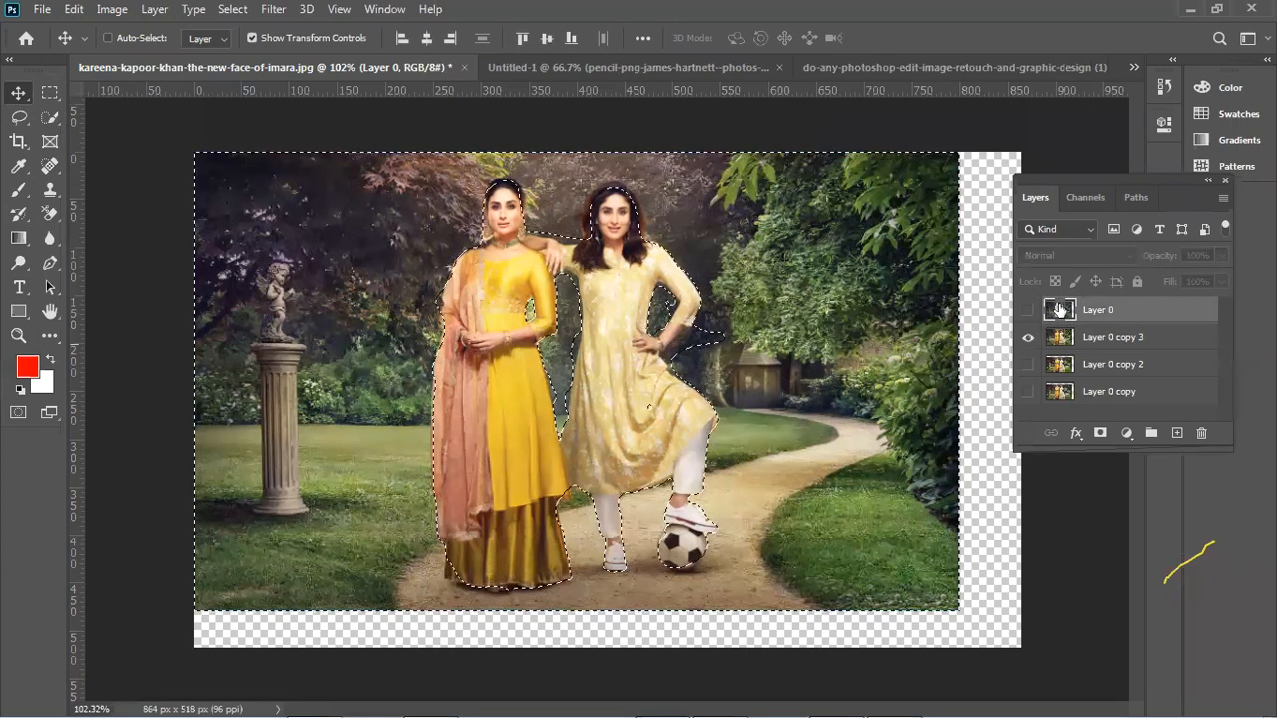
{"action": "key", "text": "ctrl+shift+i"}
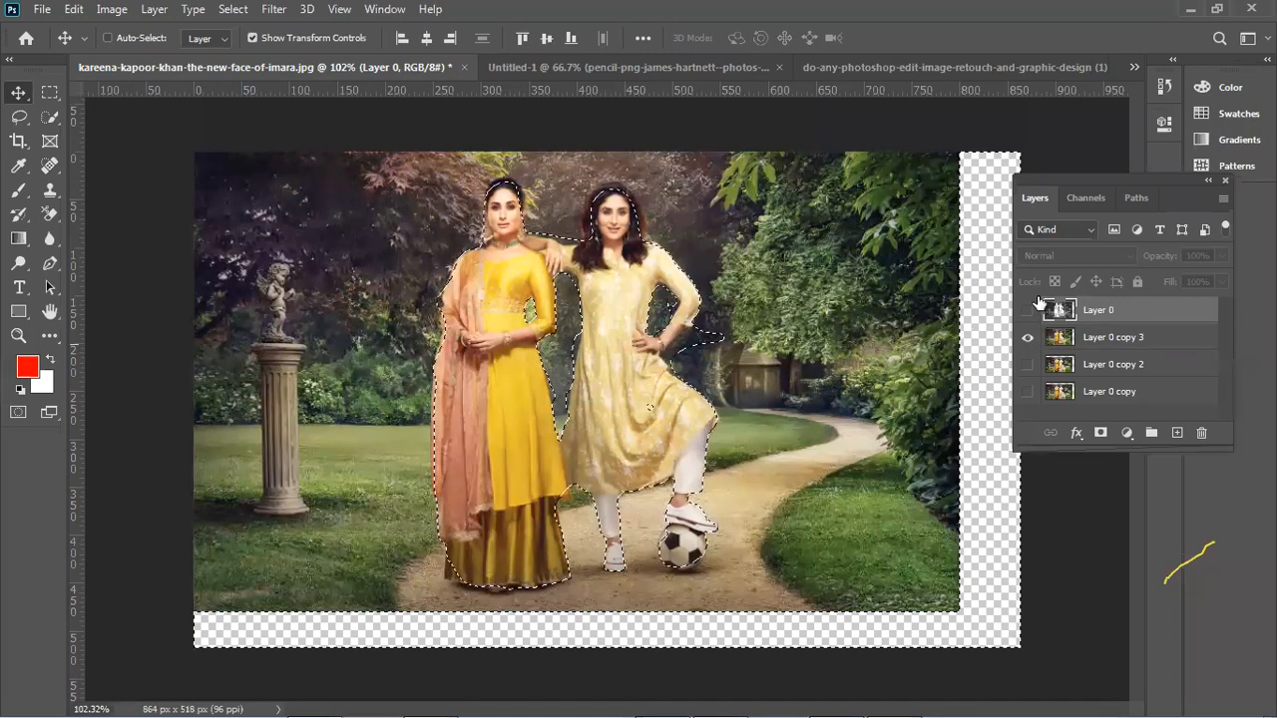
Try copying the selected area of Layer 0 to a new layer and moving the copy down, and undo both changes.
{"action": "key", "text": "ctrl+j"}
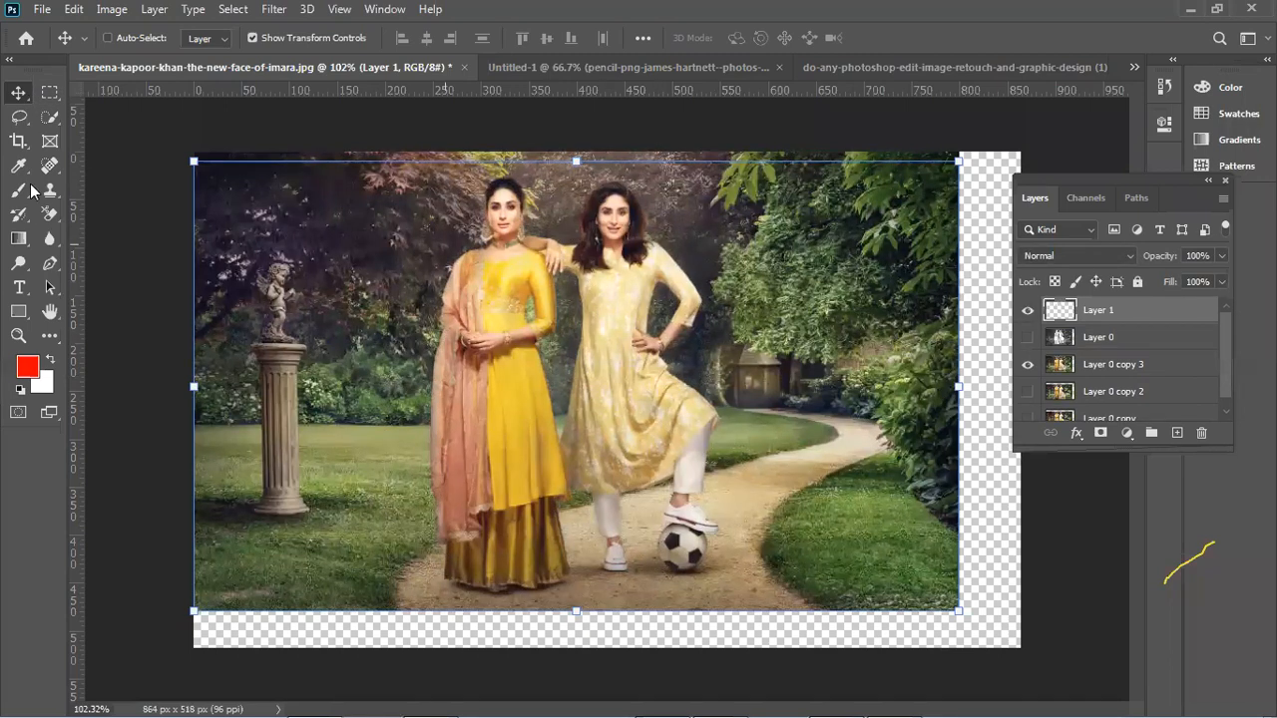
{"action": "left_click", "coordinate": [1028, 312]}
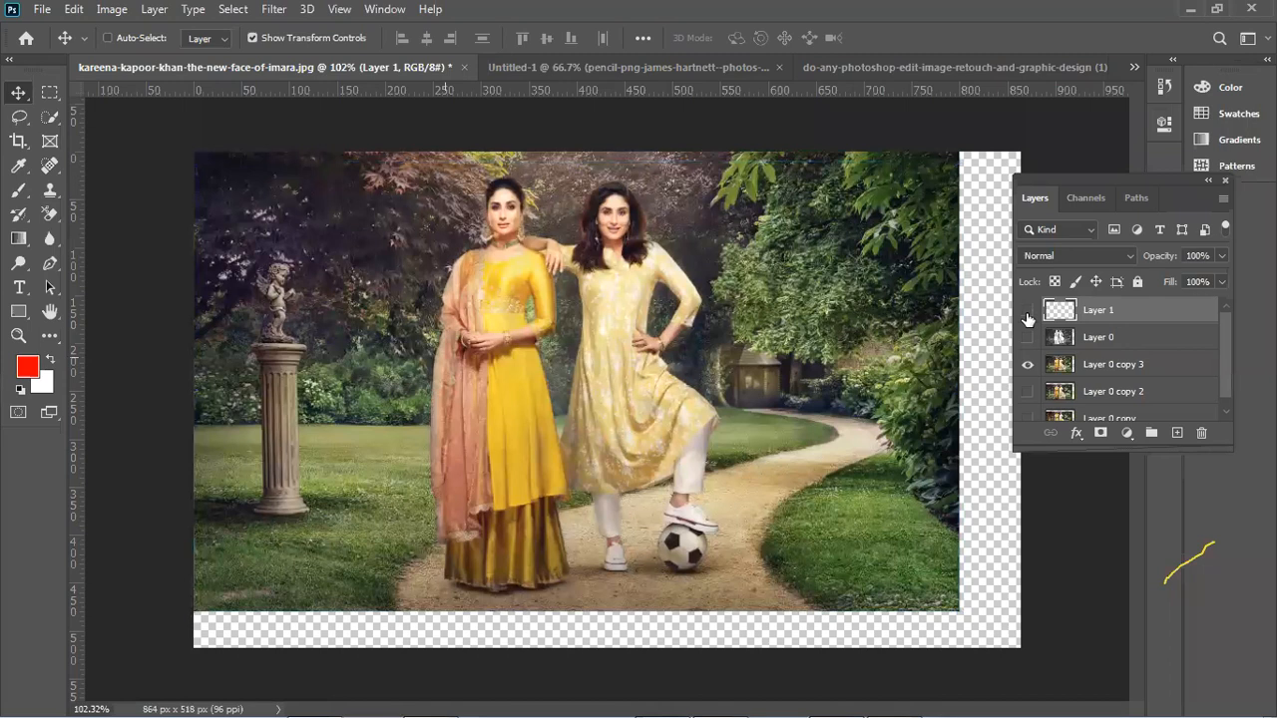
{"action": "left_click", "coordinate": [1028, 311]}
{"action": "left_click_drag", "start_coordinate": [833, 348], "coordinate": [855, 426]}
{"action": "key", "text": "ctrl+z"}
{"action": "key", "text": "ctrl+shift+z"}
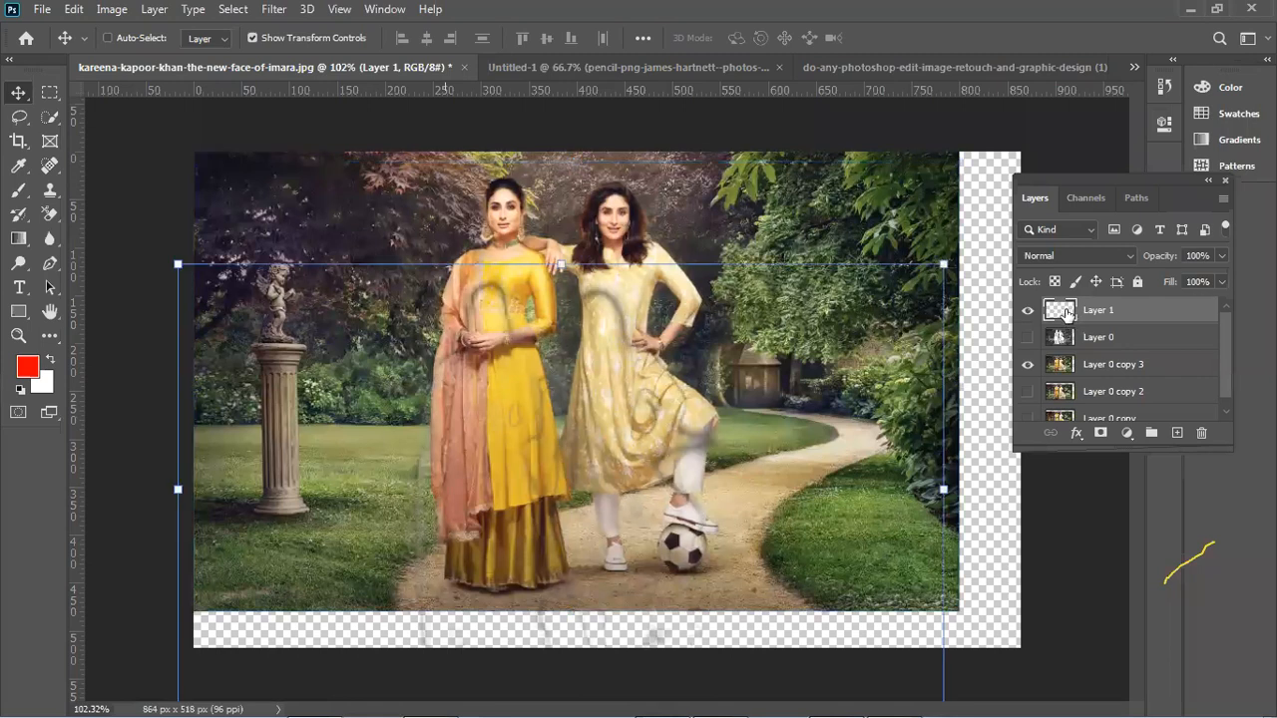
{"action": "key", "text": "ctrl+z"}
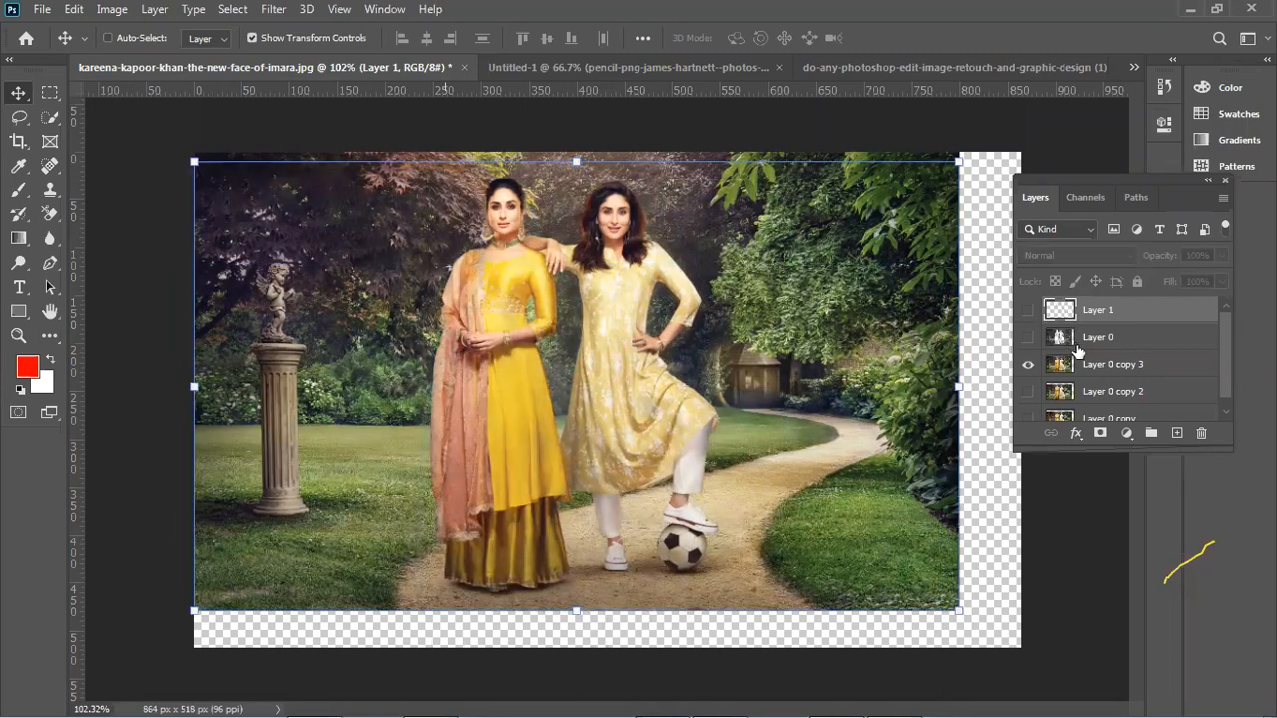
{"action": "key", "text": "ctrl+z"}
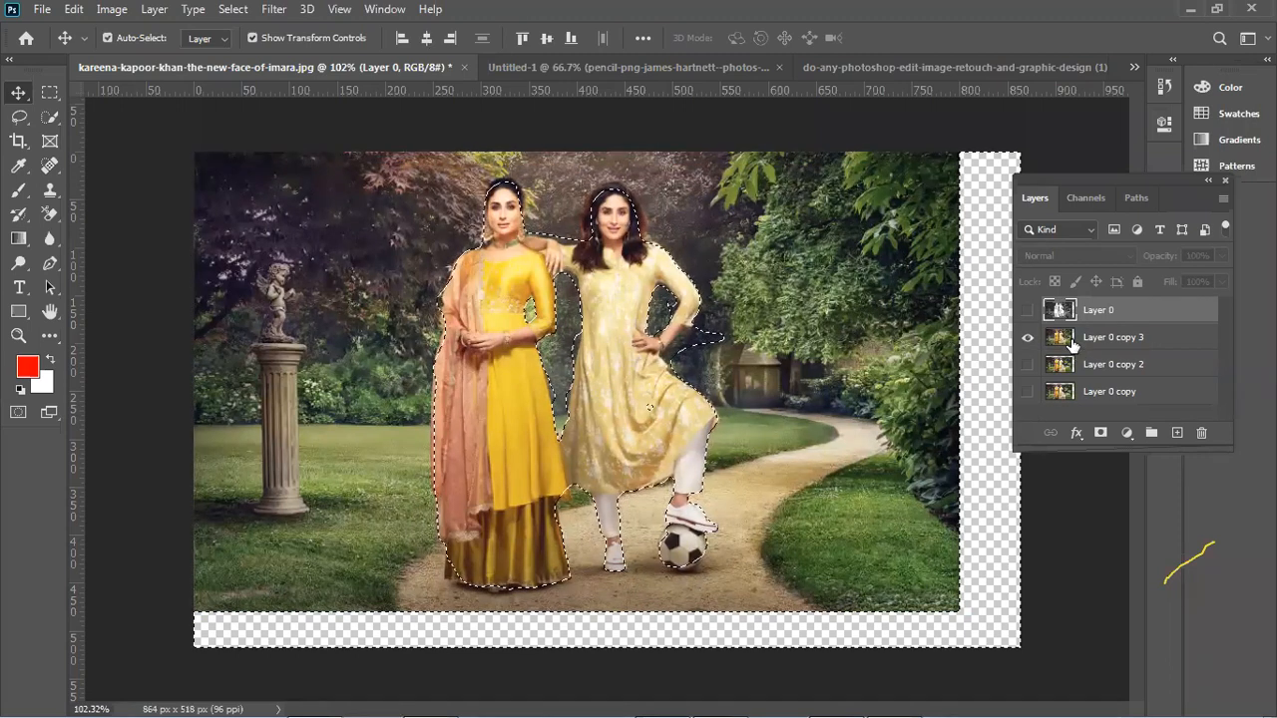
Try copying the selected women from Layer 0 copy 3 to a new layer and moving them beside the originals, and delete the copy.
{"action": "left_click", "coordinate": [1057, 345]}
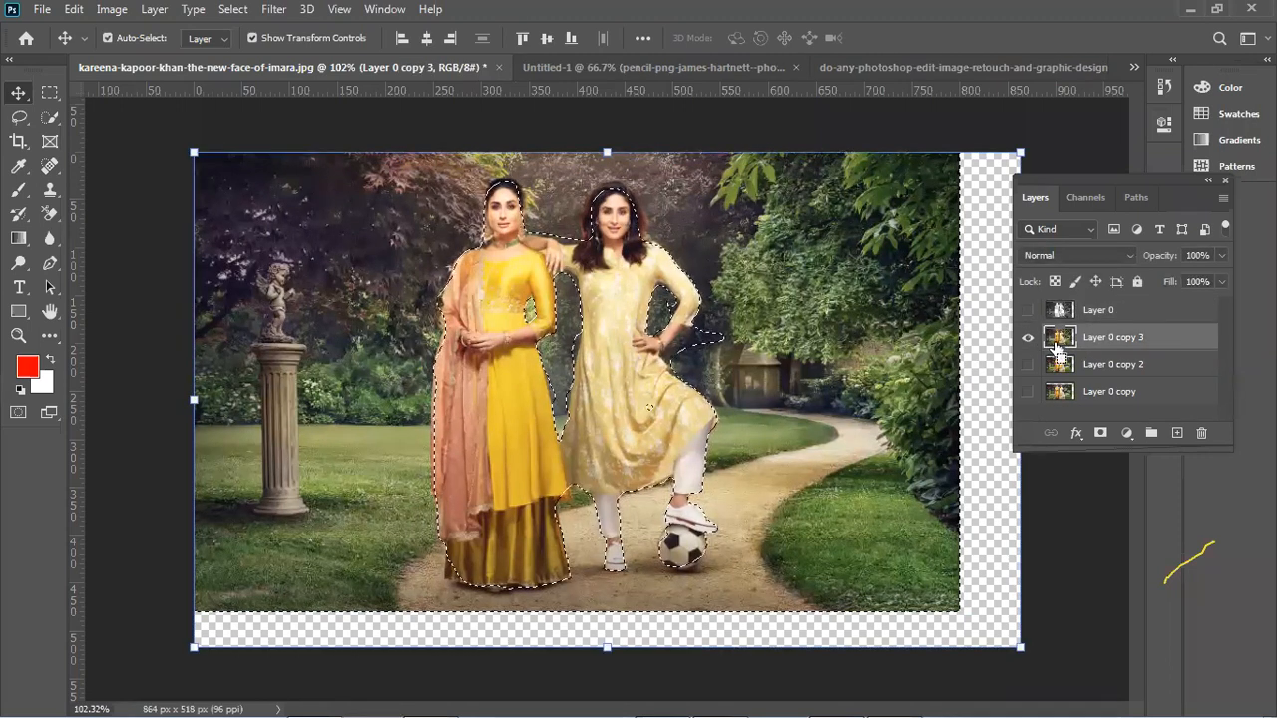
{"action": "key", "text": "ctrl+j"}
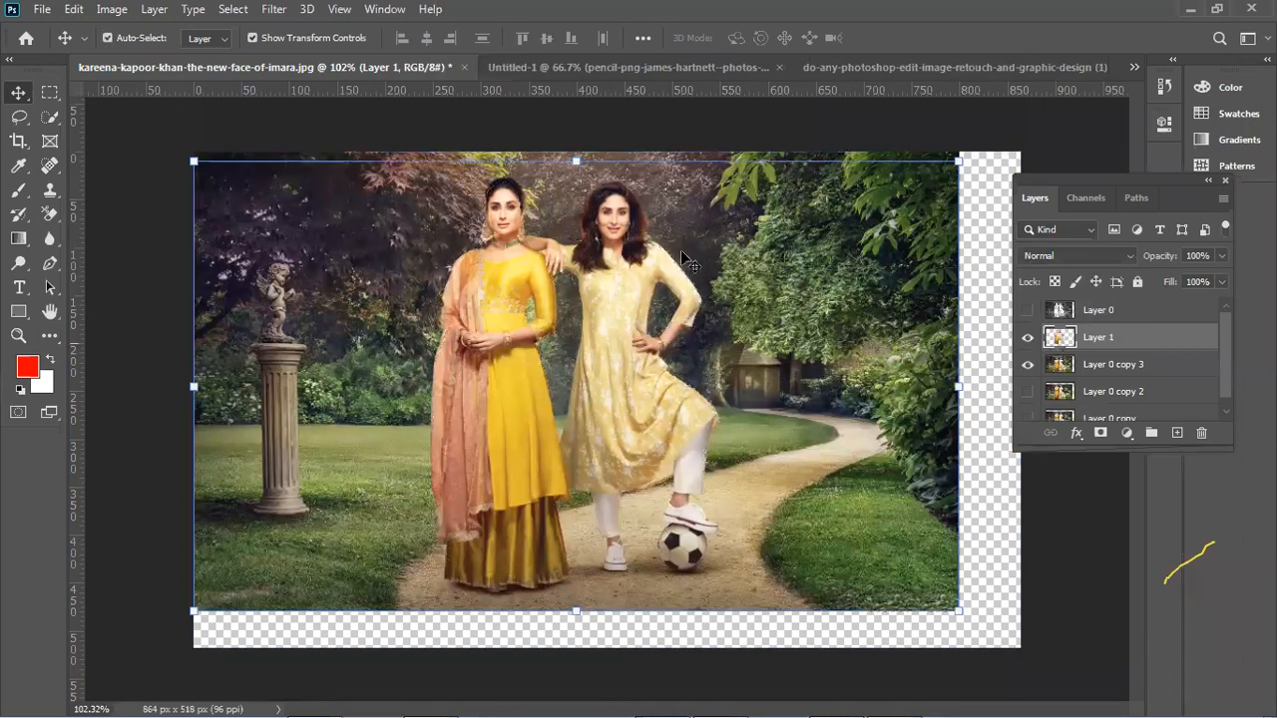
{"action": "left_click_drag", "start_coordinate": [630, 351], "coordinate": [334, 369]}
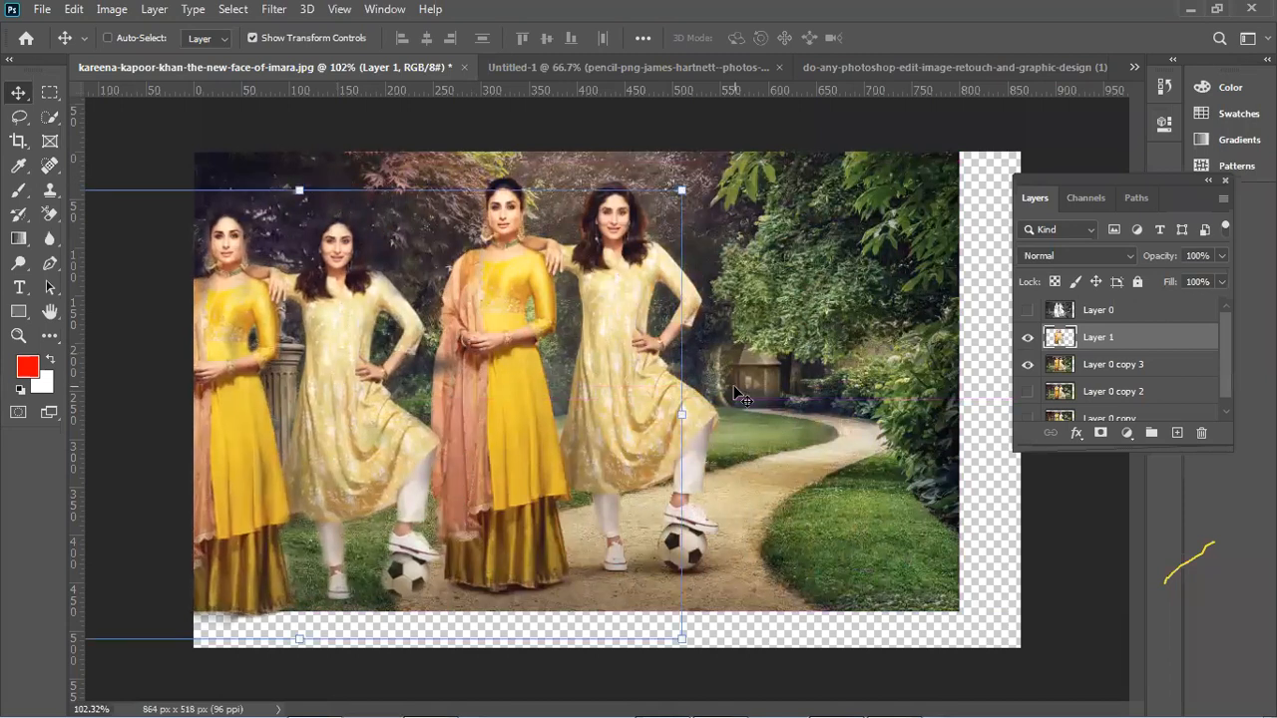
{"action": "mouse_move", "coordinate": [763, 392]}
{"action": "left_mouse_down"}
{"action": "mouse_move", "coordinate": [782, 391]}
{"action": "mouse_move", "coordinate": [732, 378]}
{"action": "left_mouse_up"}
{"action": "key", "text": "Delete"}
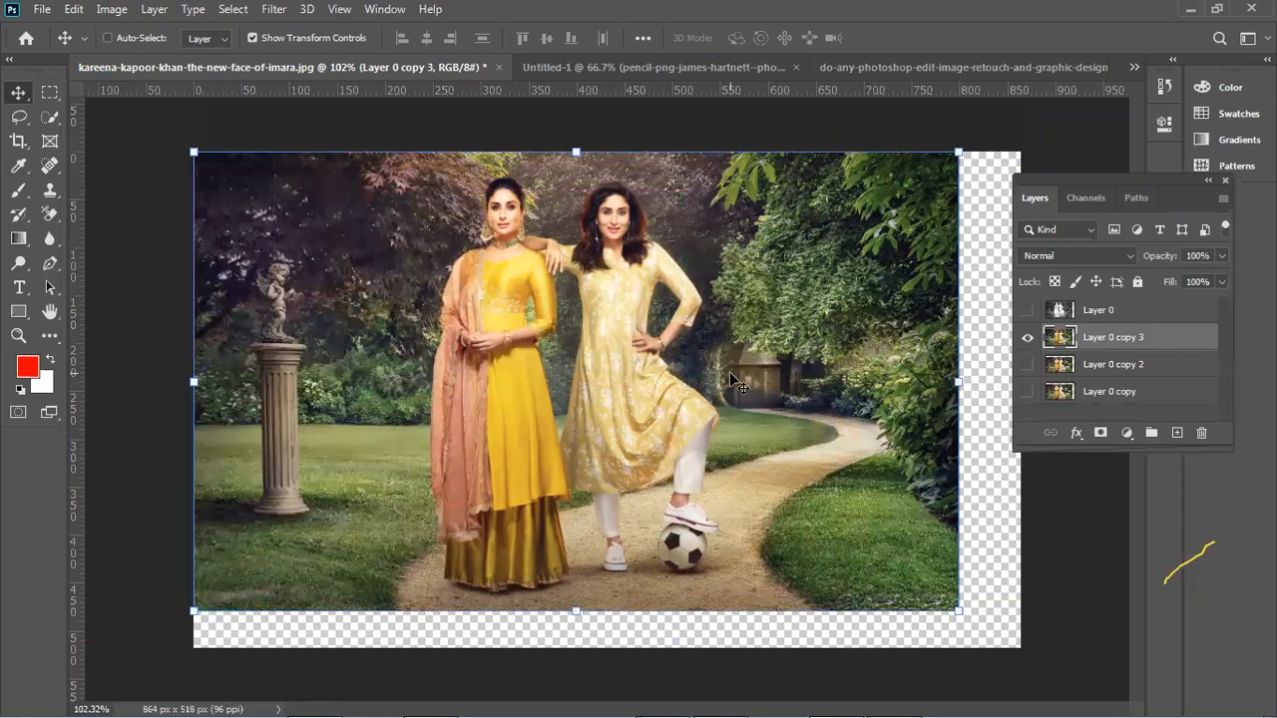
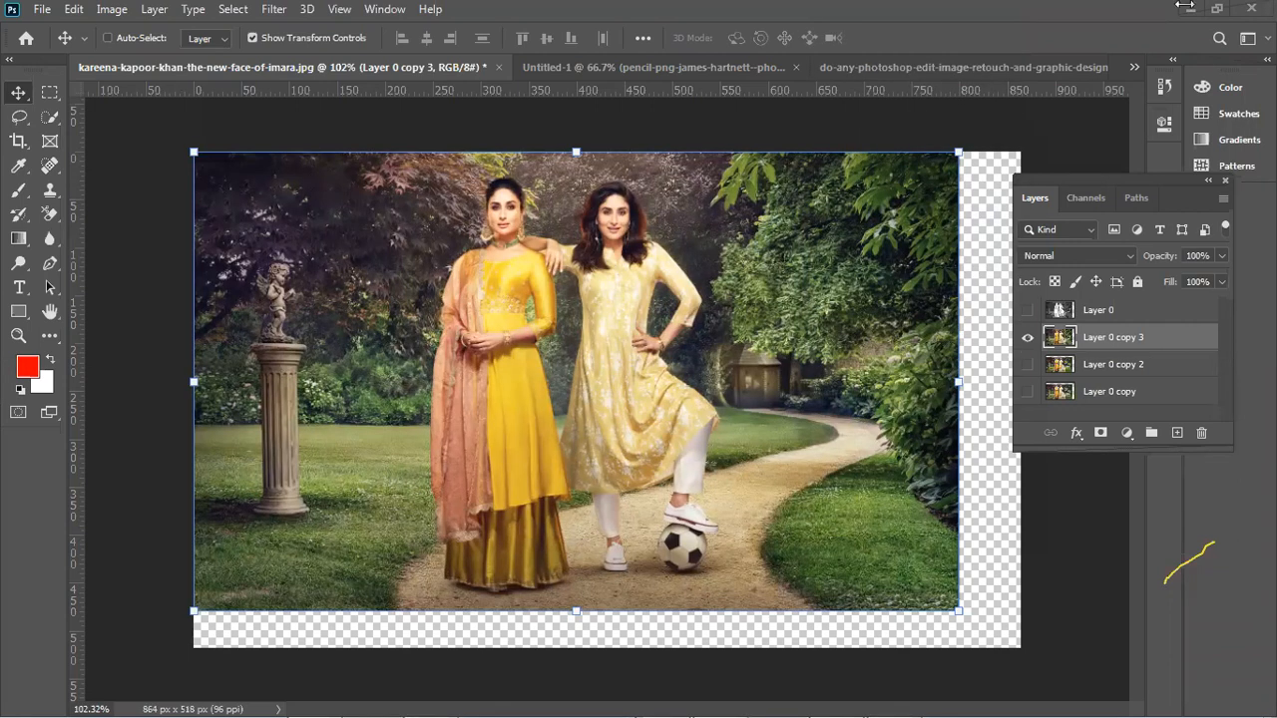
Quit Photoshop without saving changes to any of the open documents.
{"action": "left_click", "coordinate": [1252, 8]}
{"action": "left_click", "coordinate": [642, 282]}
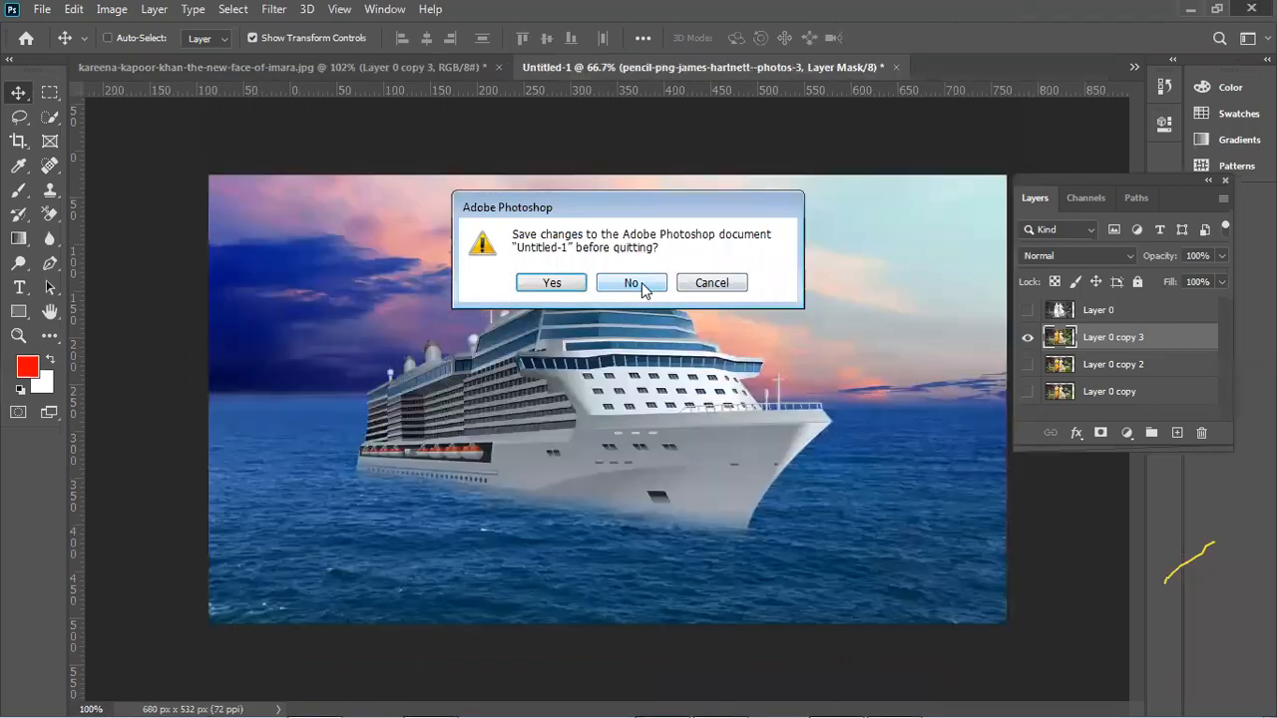
{"action": "left_click", "coordinate": [641, 282]}
{"action": "left_click", "coordinate": [642, 282]}
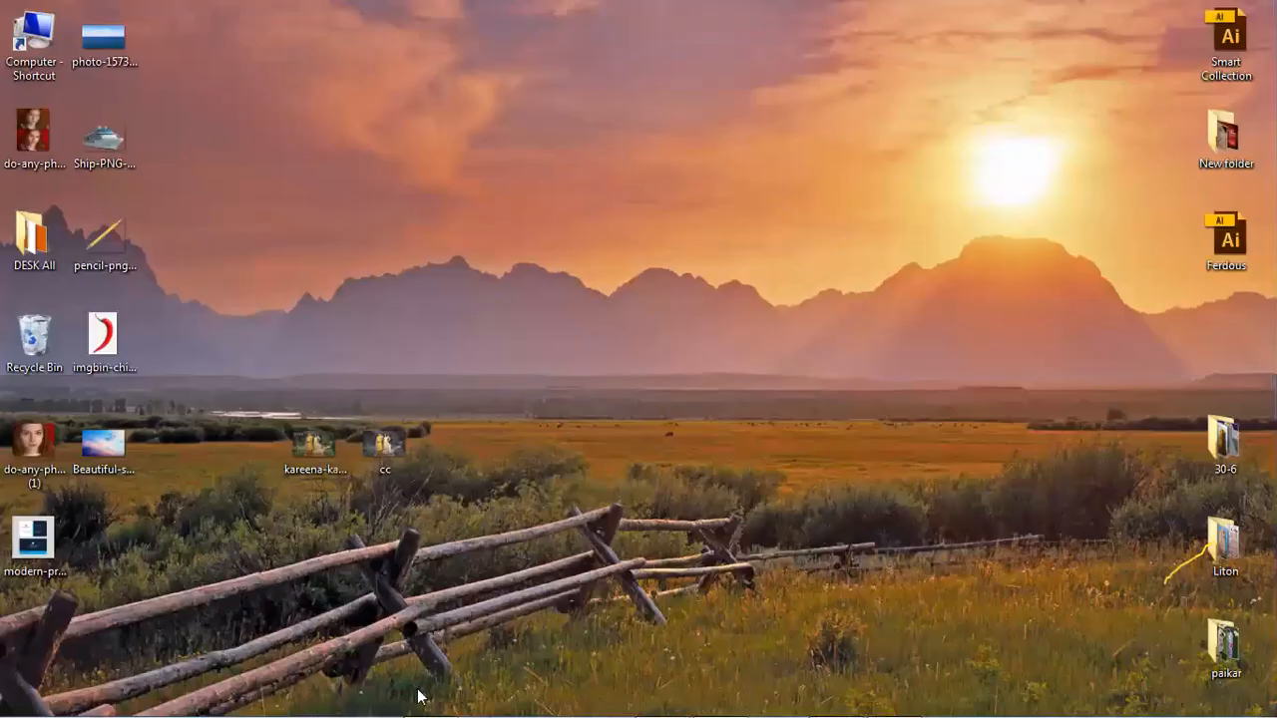
Switch to Firefox and view the Screenshot_4 image in Windows Photo Viewer.
{"action": "mouse_move", "coordinate": [536, 696]}
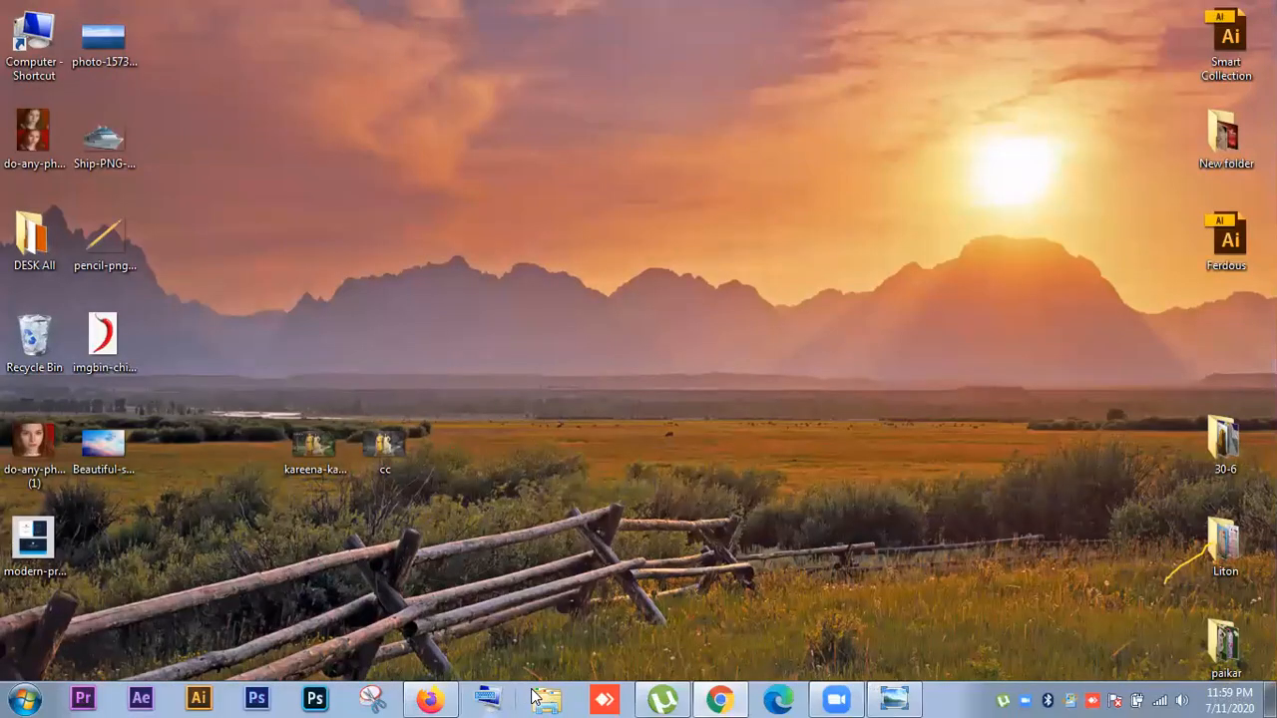
{"action": "left_click", "coordinate": [439, 698]}
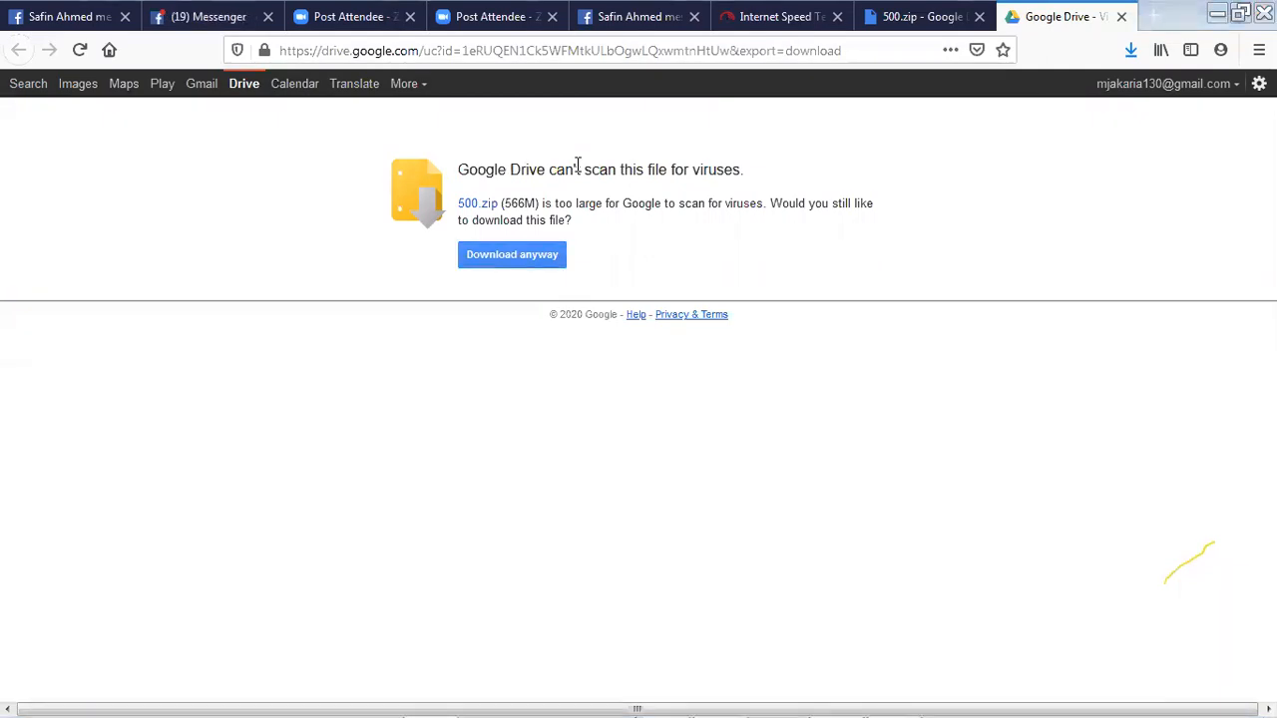
{"action": "left_click", "coordinate": [975, 618]}
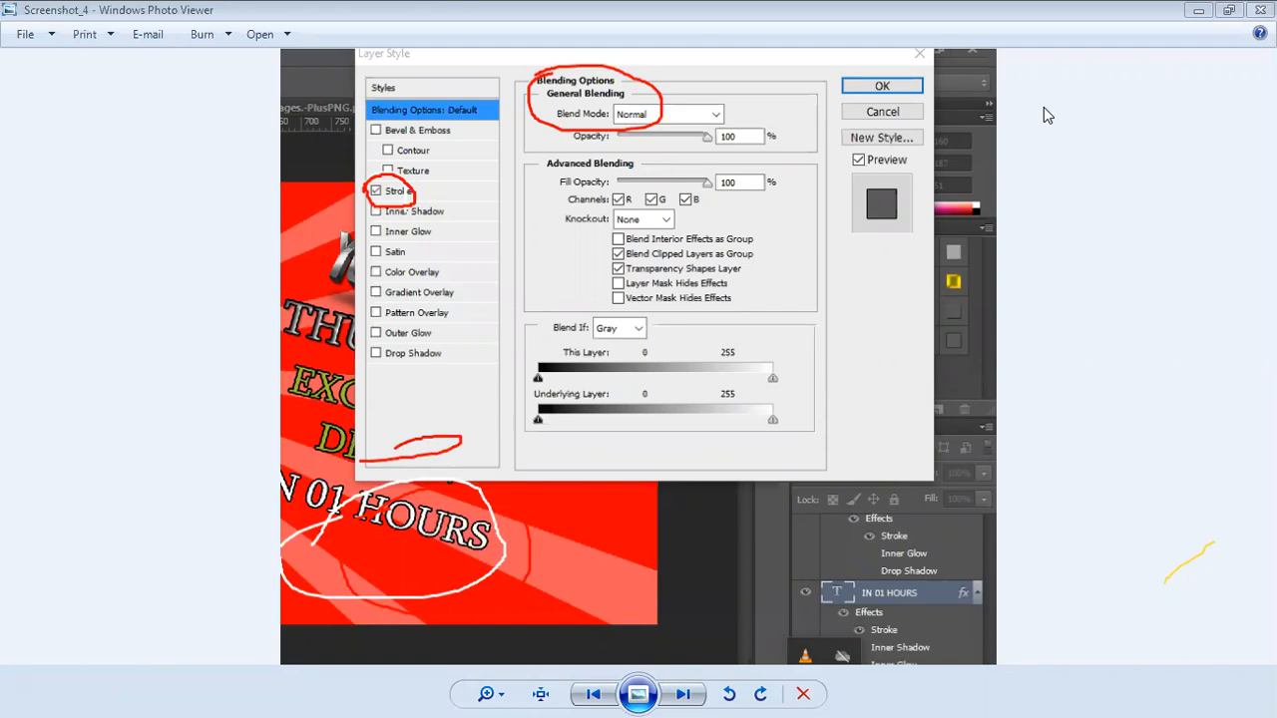
{"action": "key", "text": "alt+F4"}
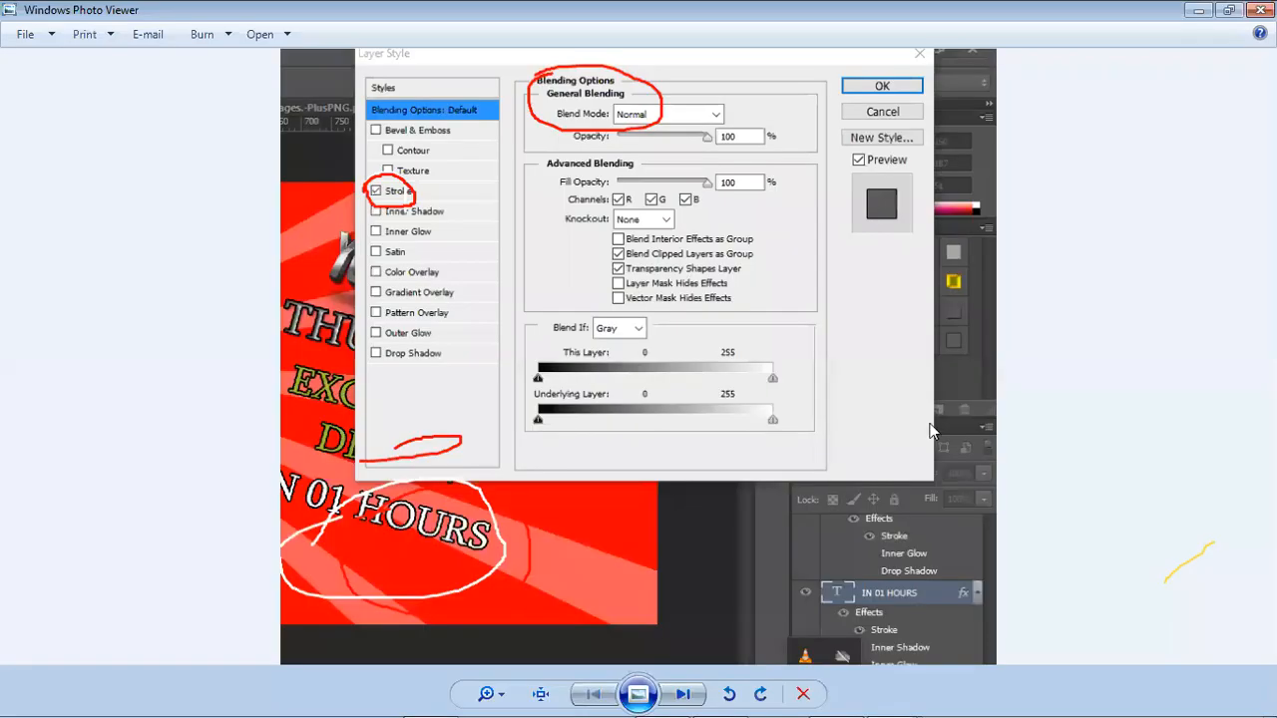
Raise the Windows system volume to its maximum and dismiss the volume control.
{"action": "left_click", "coordinate": [1194, 696]}
{"action": "left_click_drag", "start_coordinate": [1188, 527], "coordinate": [1187, 482]}
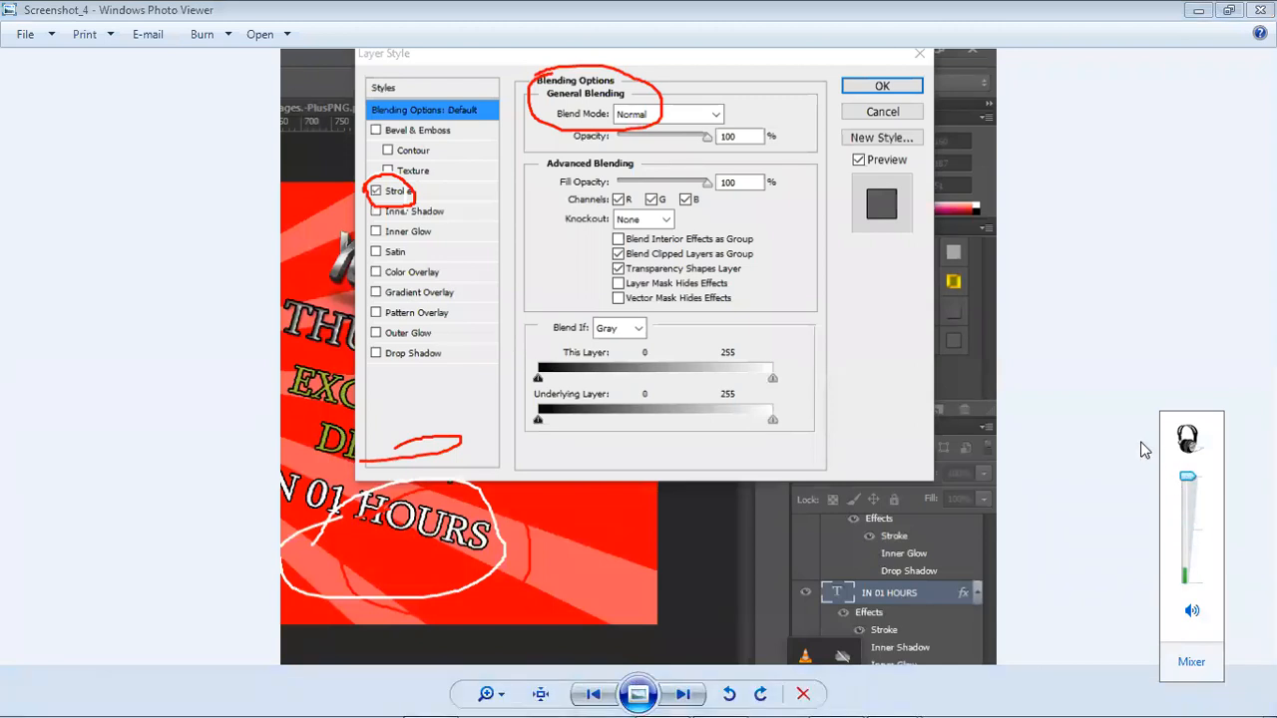
{"action": "left_click", "coordinate": [648, 318]}
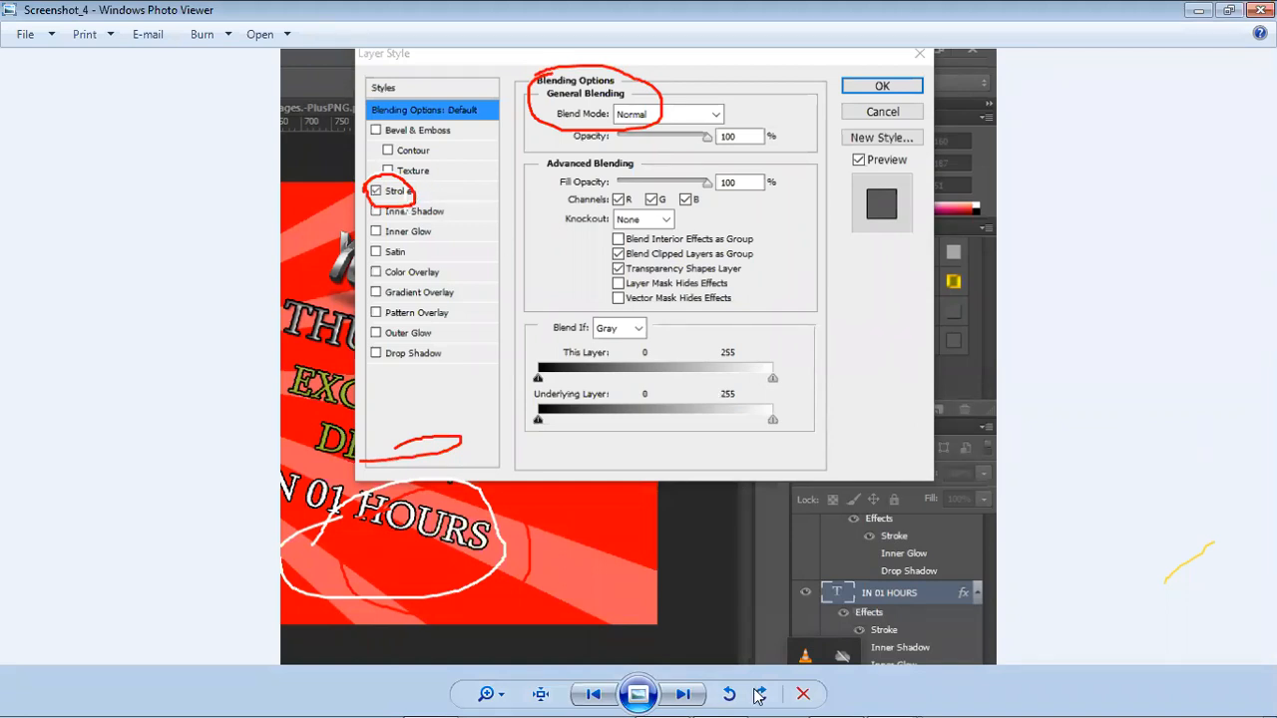
Lower the headphone volume in Windows to 60 and dismiss the volume control.
{"action": "mouse_move", "coordinate": [1120, 696]}
{"action": "left_click", "coordinate": [1186, 692]}
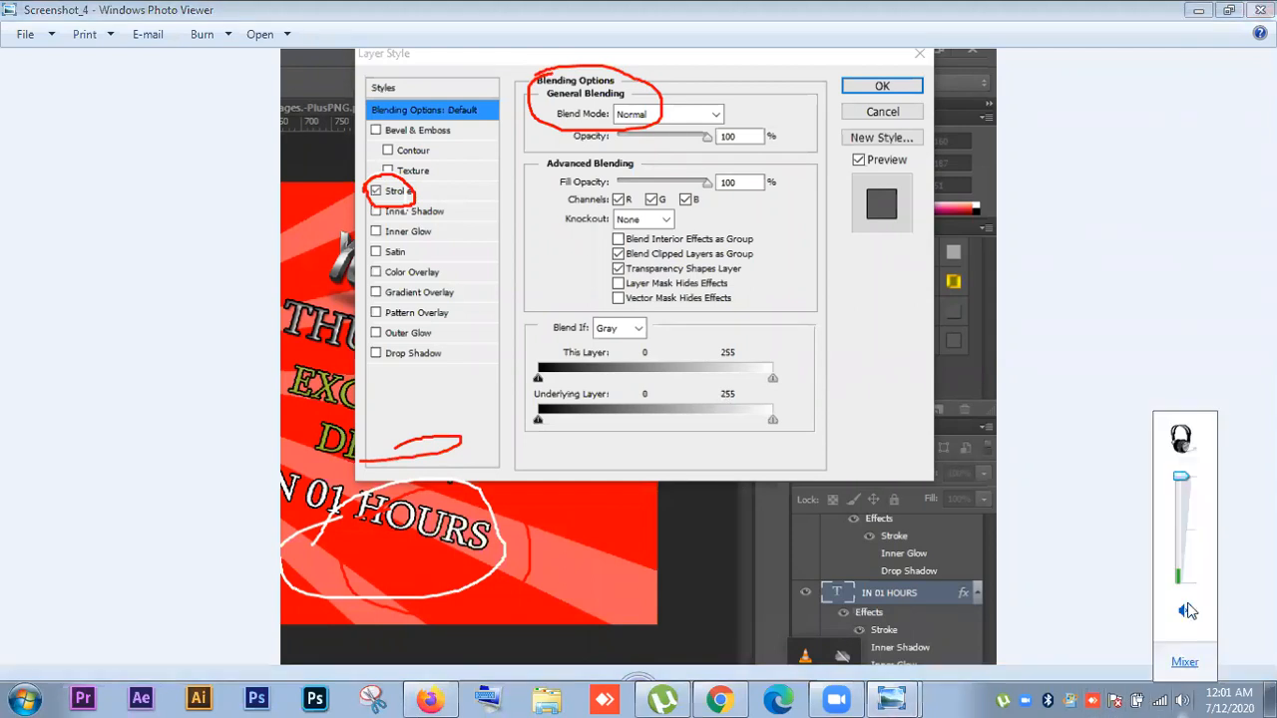
{"action": "left_click_drag", "start_coordinate": [1181, 480], "coordinate": [1174, 520]}
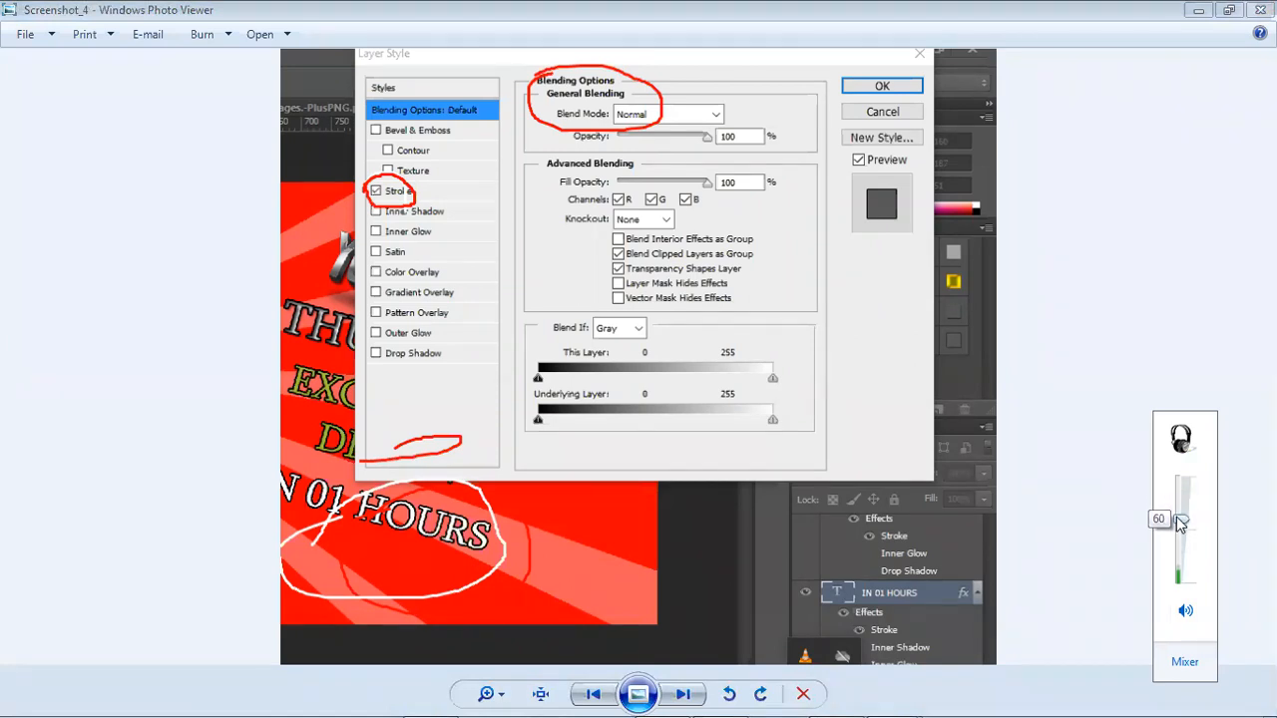
{"action": "left_click", "coordinate": [1134, 492]}
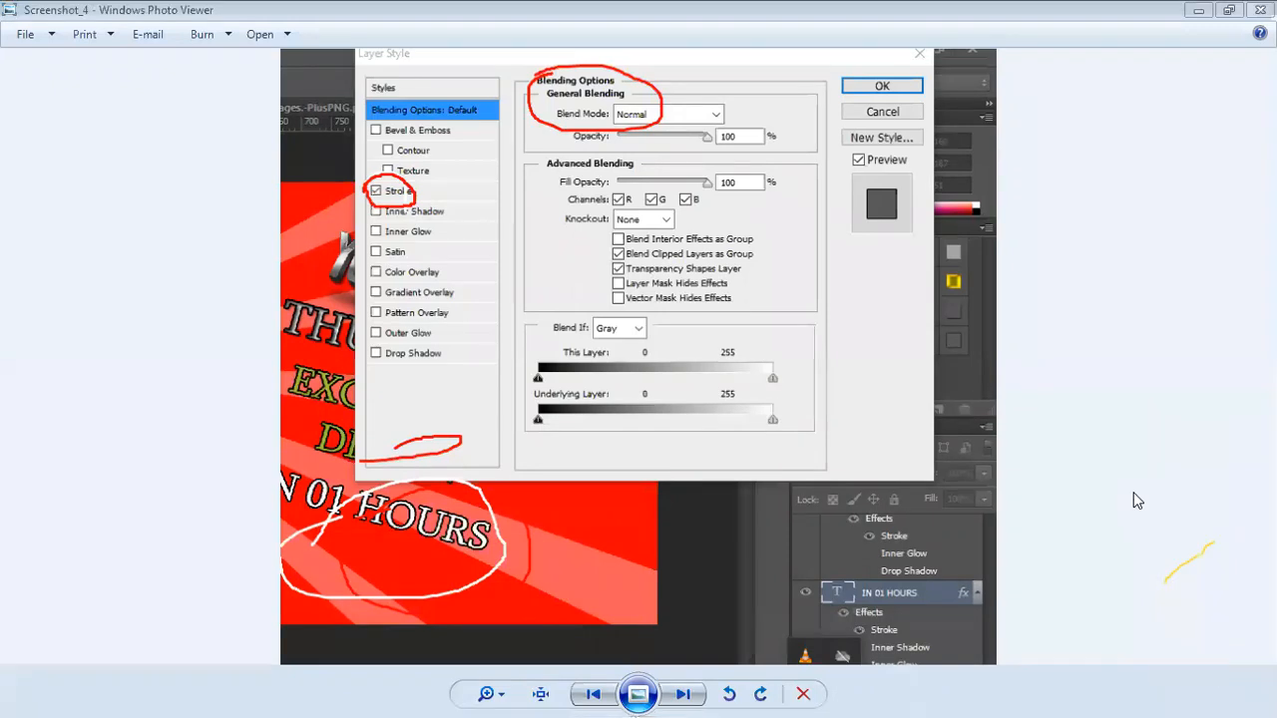
Minimise Windows Photo Viewer and Firefox to show the desktop.
{"action": "left_click", "coordinate": [1200, 14]}
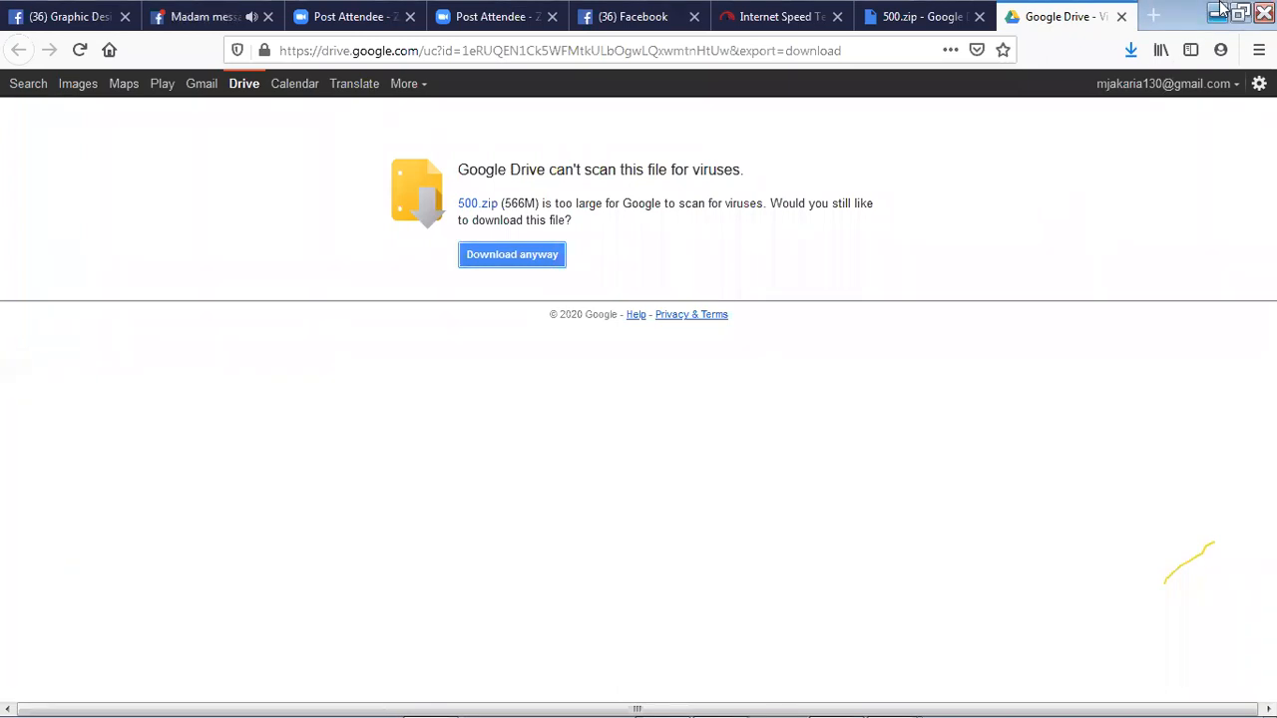
{"action": "left_click", "coordinate": [1222, 10]}
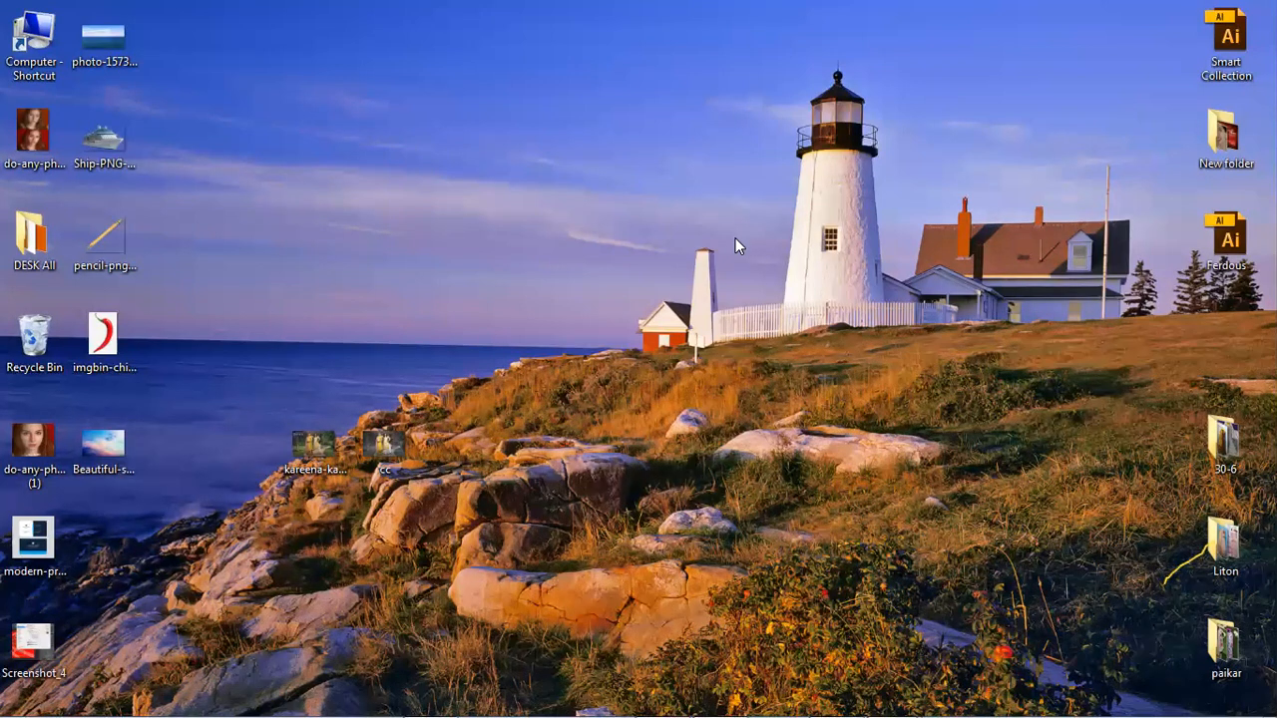
Turn the headphone volume back up to maximum from the desktop.
{"action": "mouse_move", "coordinate": [828, 715]}
{"action": "left_click", "coordinate": [1181, 699]}
{"action": "left_click_drag", "start_coordinate": [1178, 544], "coordinate": [1188, 478]}
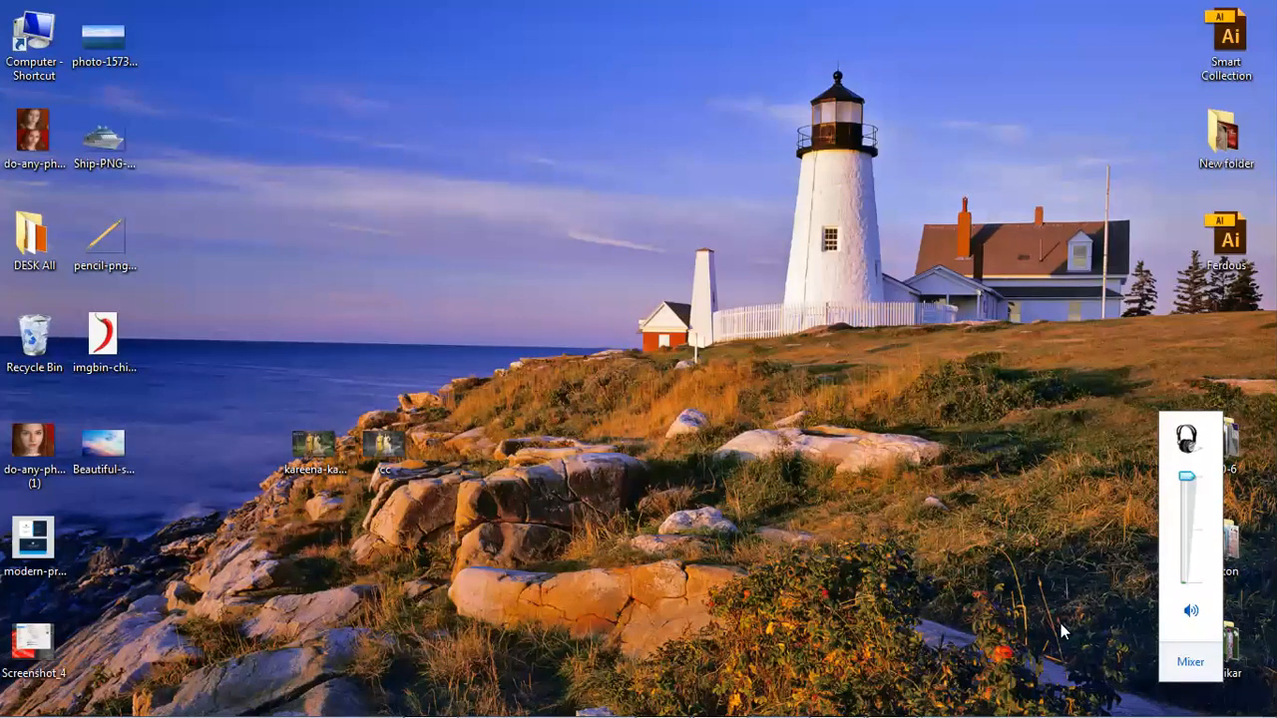
{"action": "mouse_move", "coordinate": [938, 696]}
{"action": "mouse_move", "coordinate": [541, 698]}
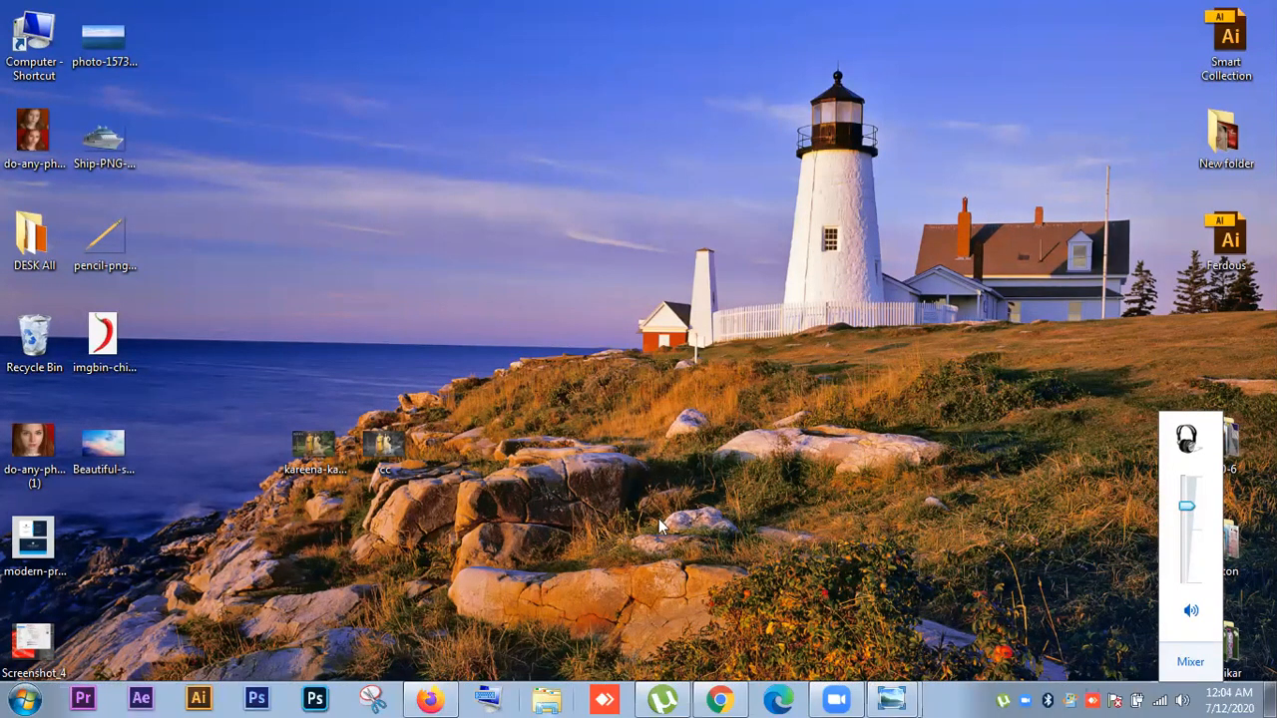